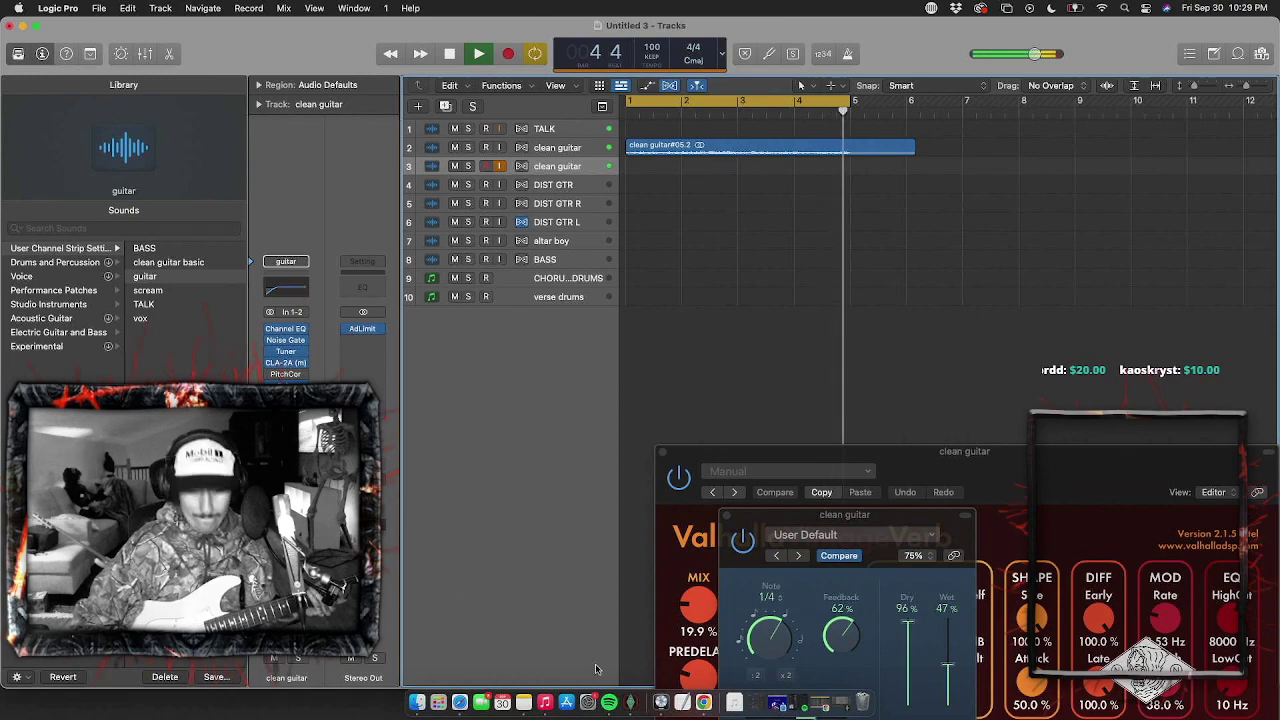
Switch to Rig Manager, load the 43 5150 Processed rig with gain 6.2, bass -0.2, middle -0.7 and clarity 2.4, and return to Logic Pro
click(631, 700)
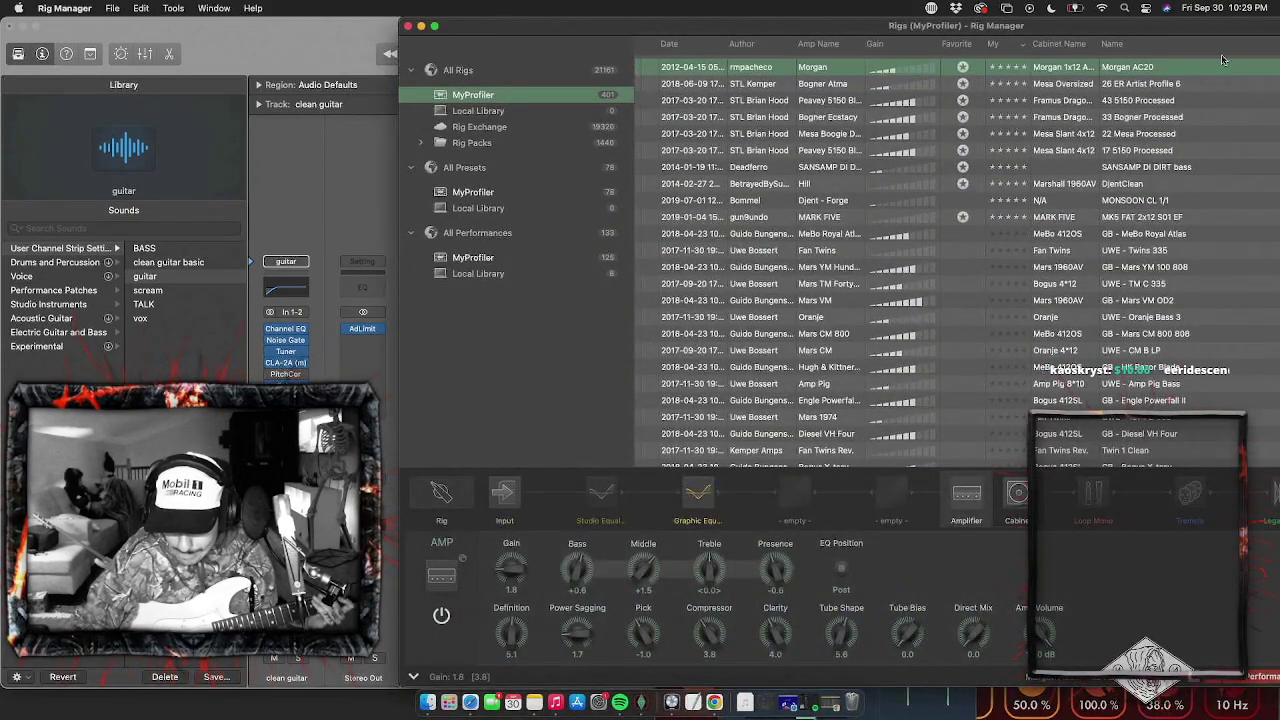
click(1185, 102)
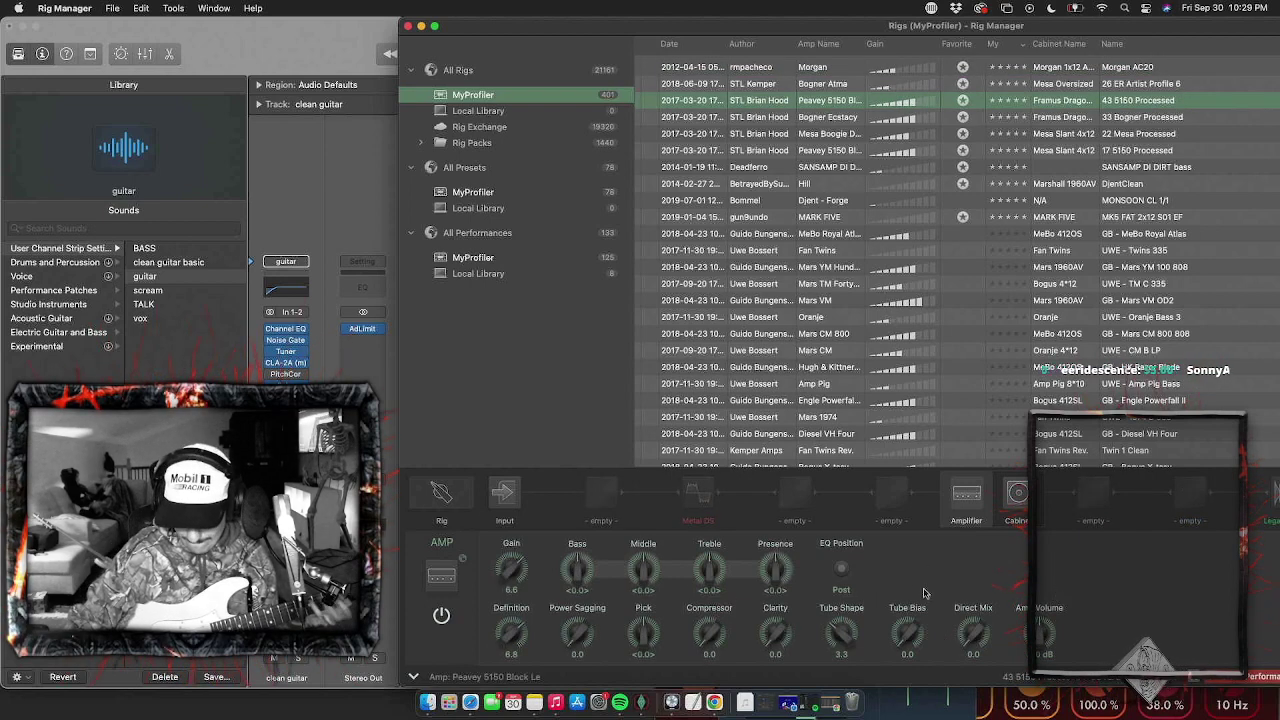
drag(638, 568, 636, 576)
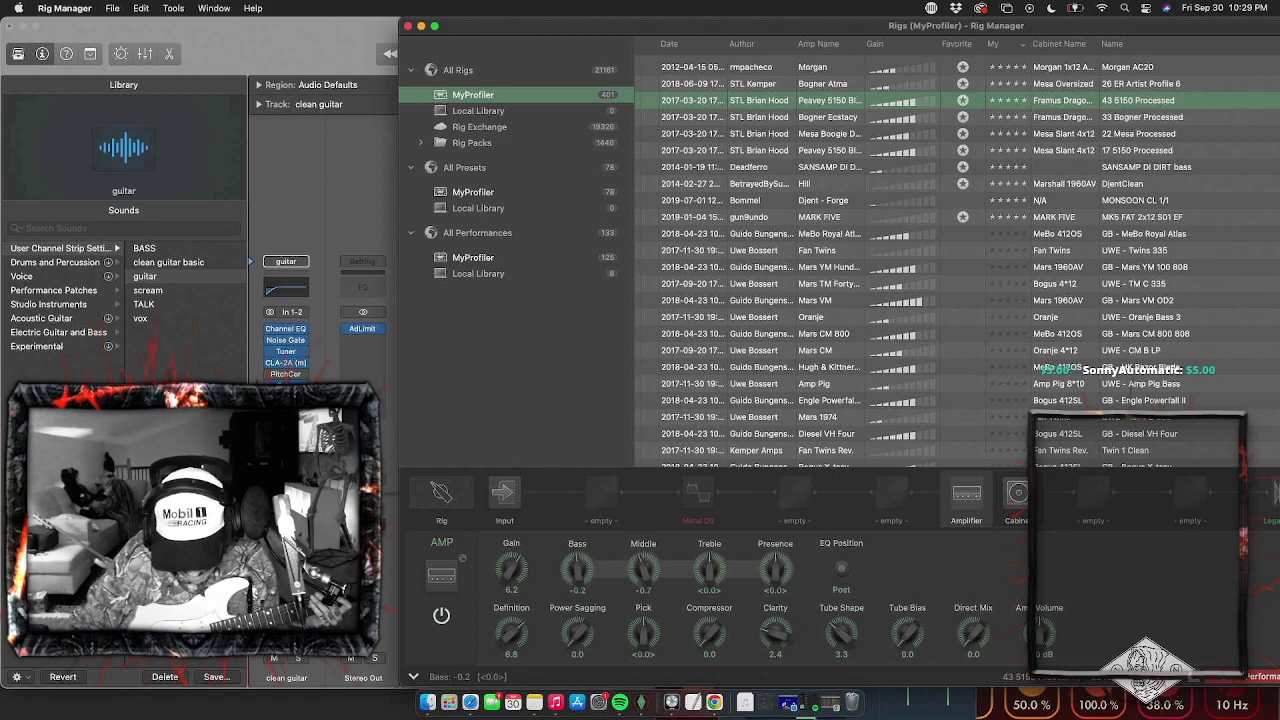
click(422, 26)
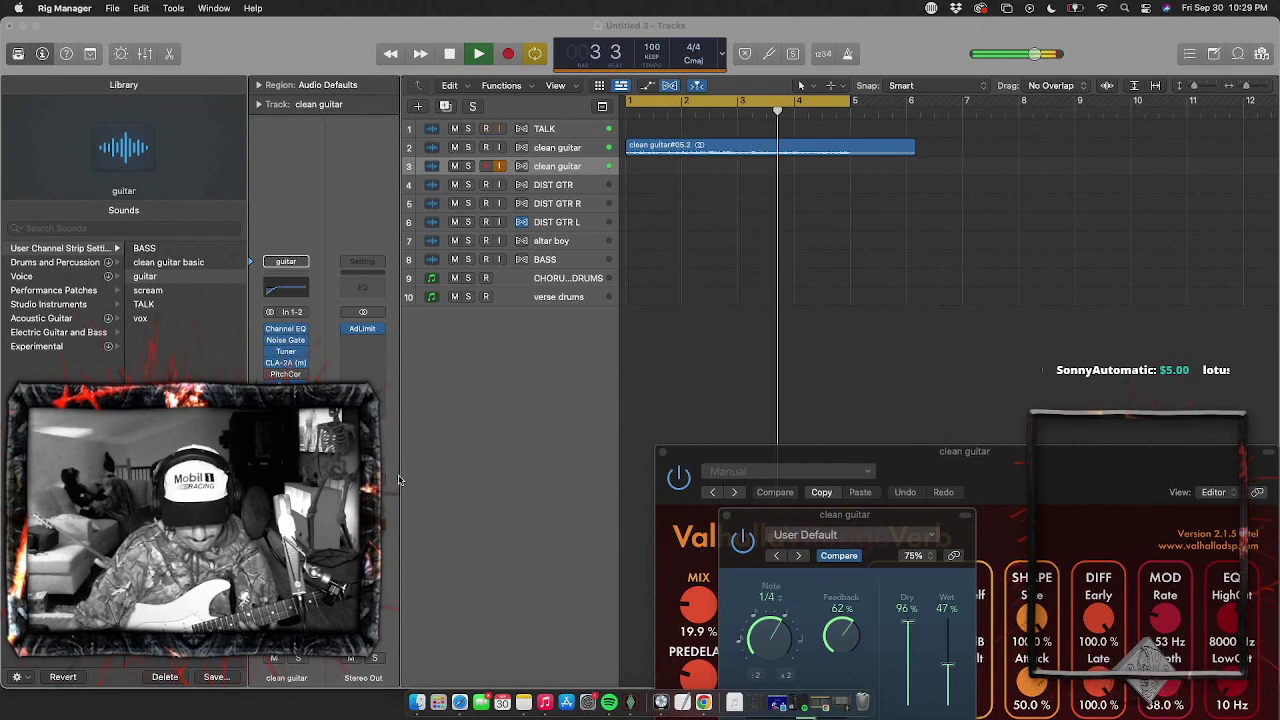
key(super+Tab)
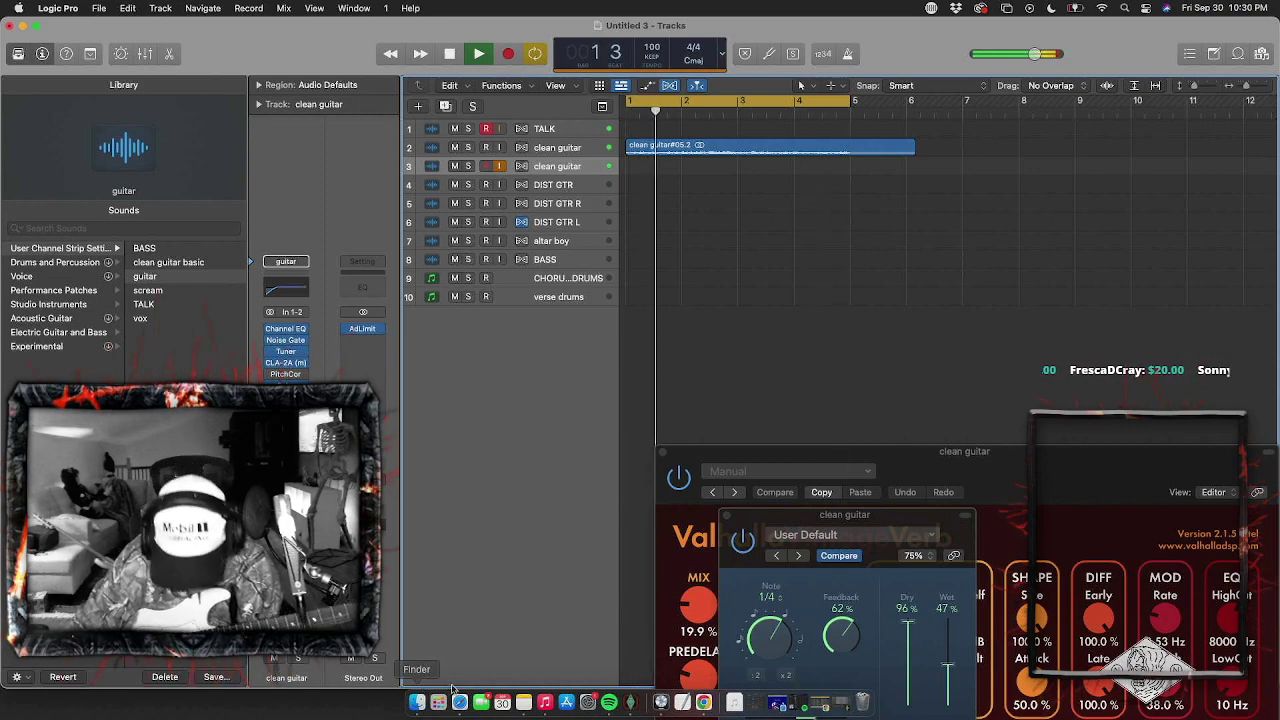
Switch to Rig Manager, load the Morgan AC20 rig, and move its window clear of the Logic Pro tracks
click(641, 706)
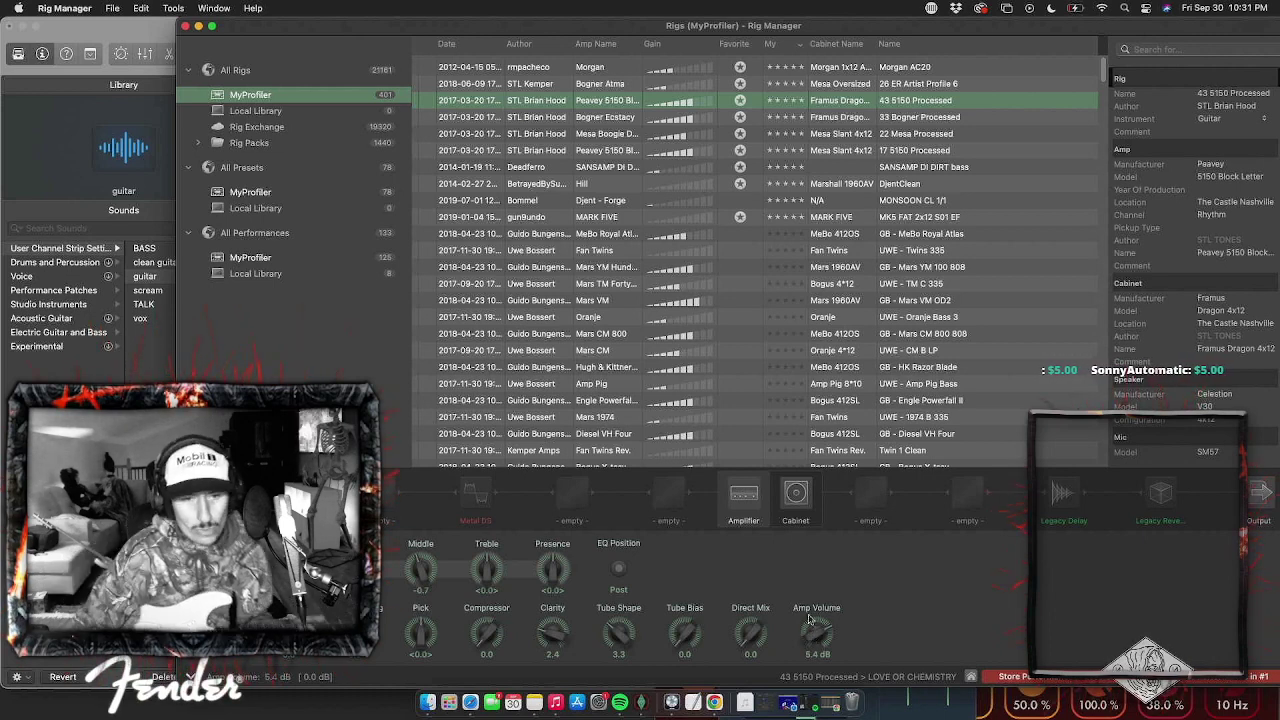
click(904, 67)
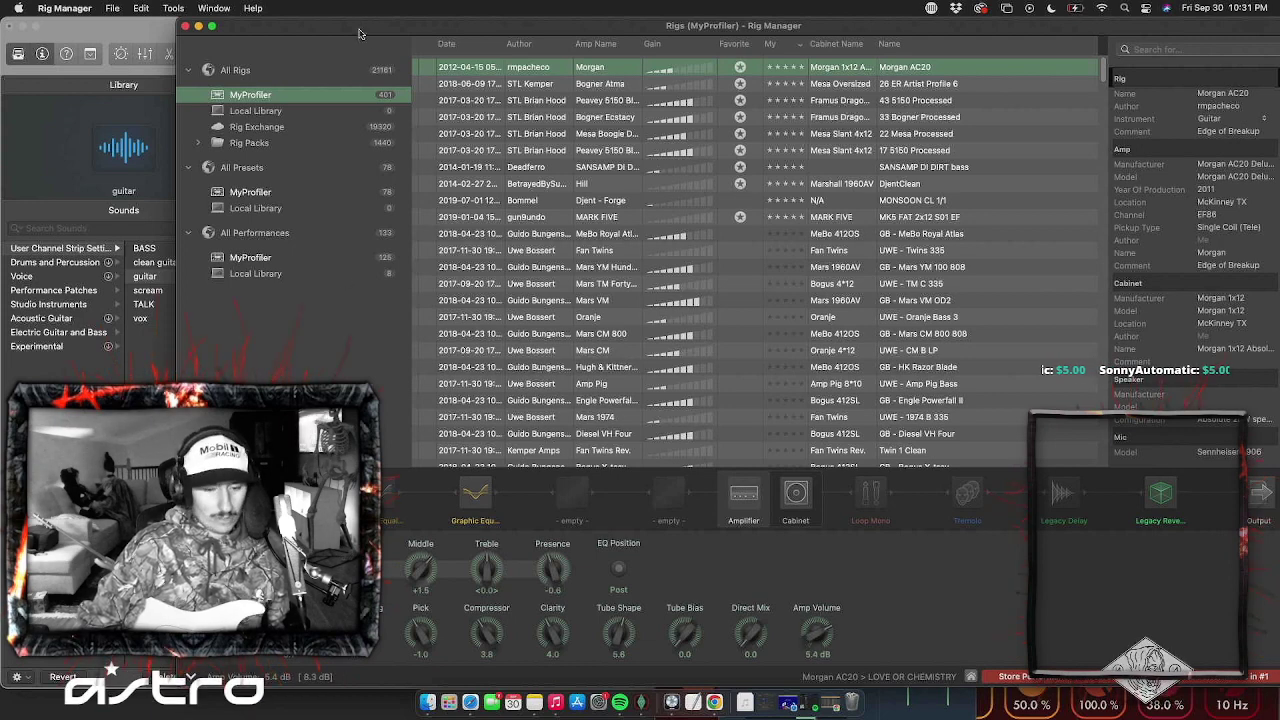
drag(360, 33, 820, 687)
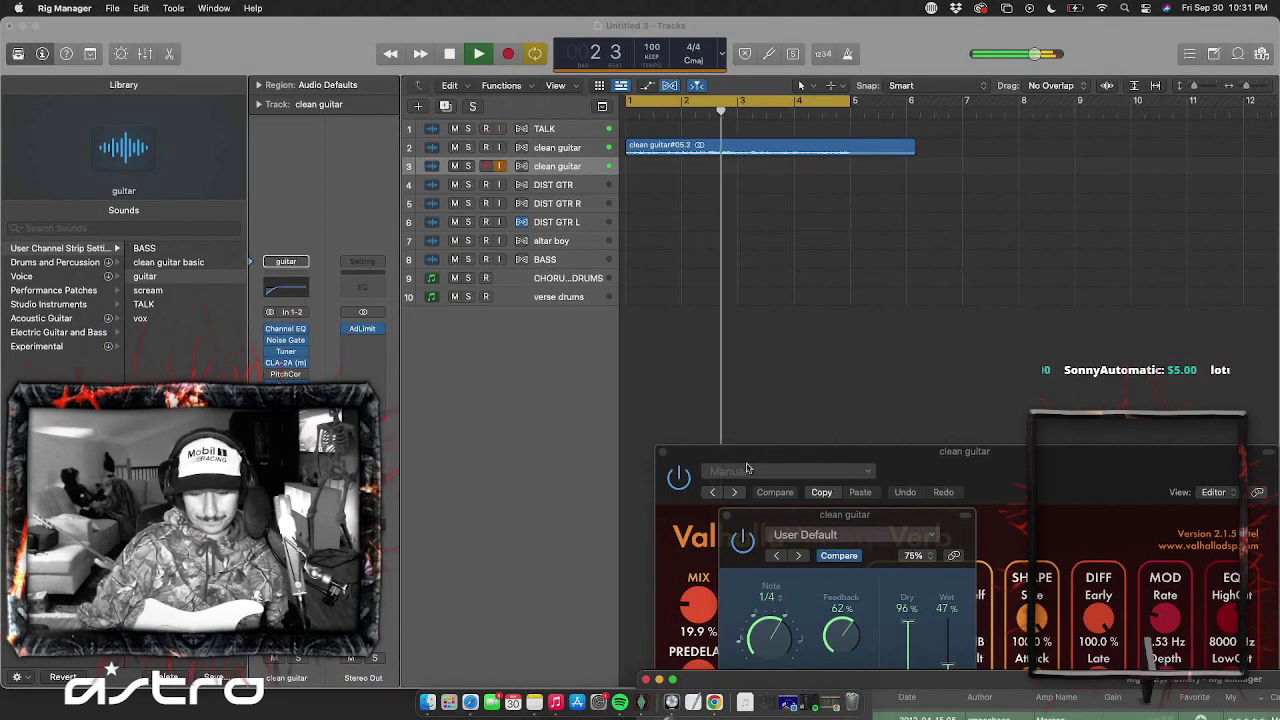
Close the ValhallaVintageVerb and delay plug-in windows and select the second clean guitar track
click(662, 451)
click(569, 152)
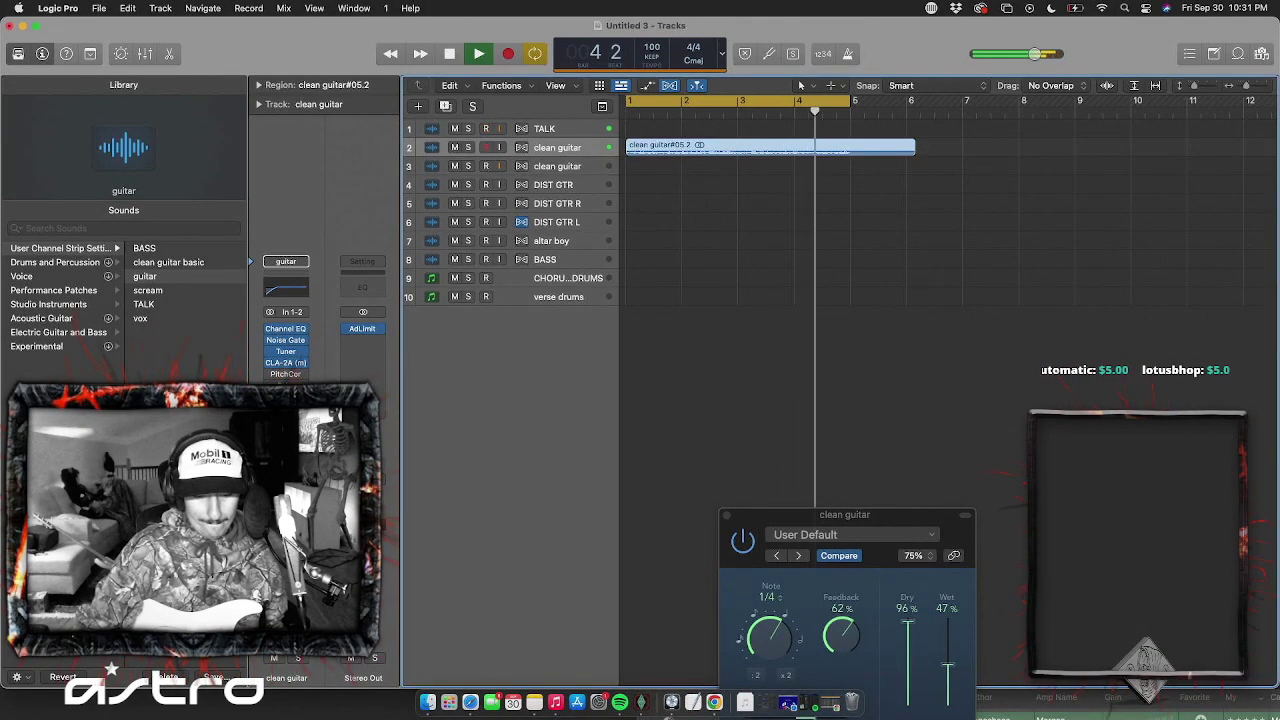
click(572, 167)
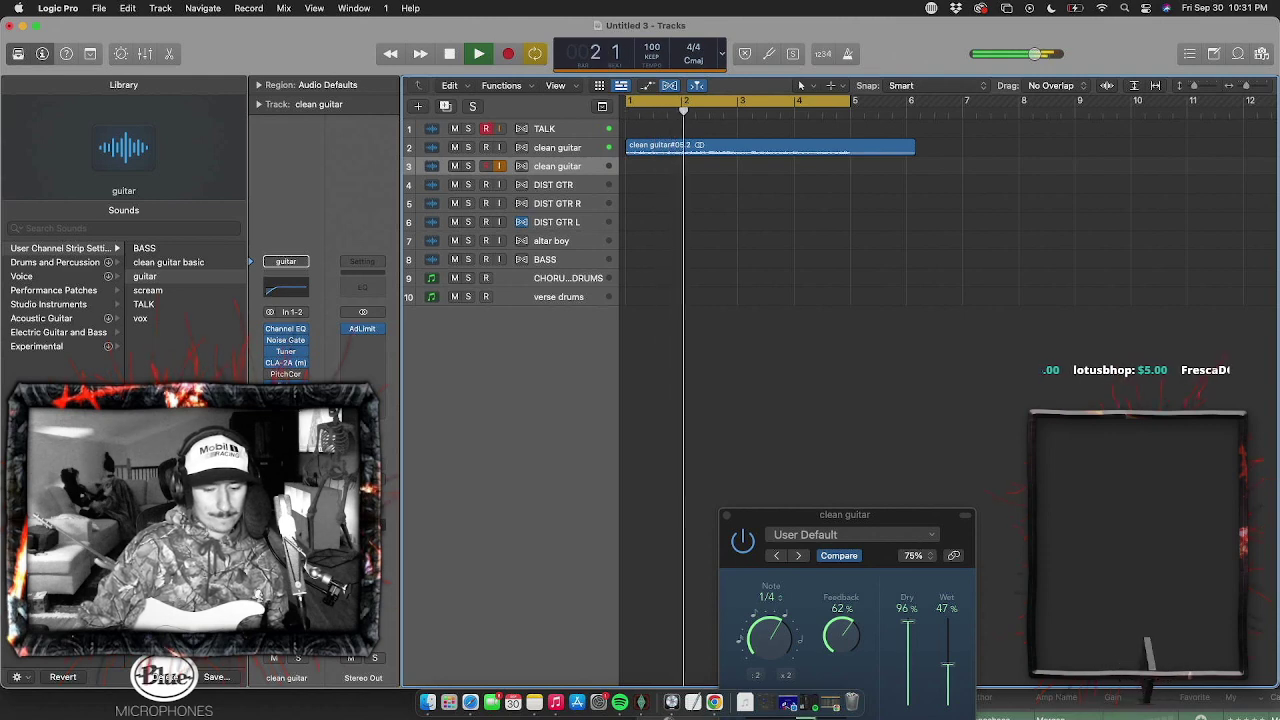
click(726, 515)
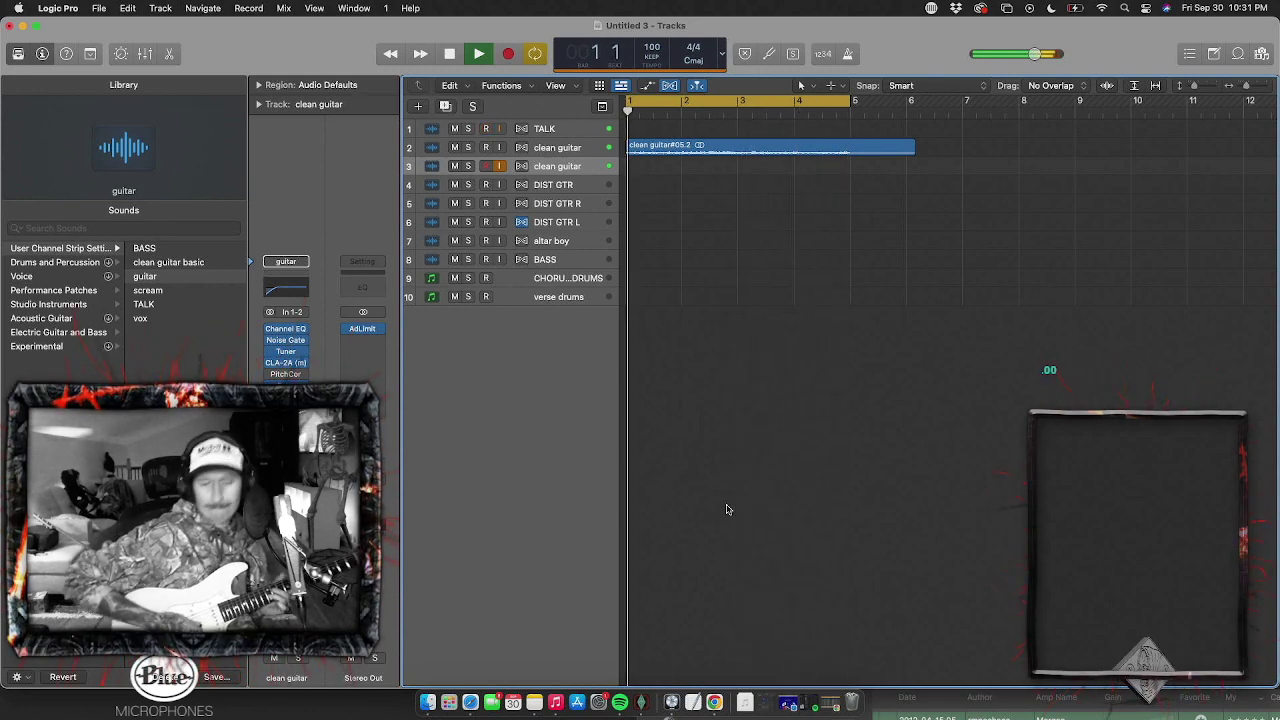
Try recording a take on the second clean guitar track from bar 1 and discard it
key(space)
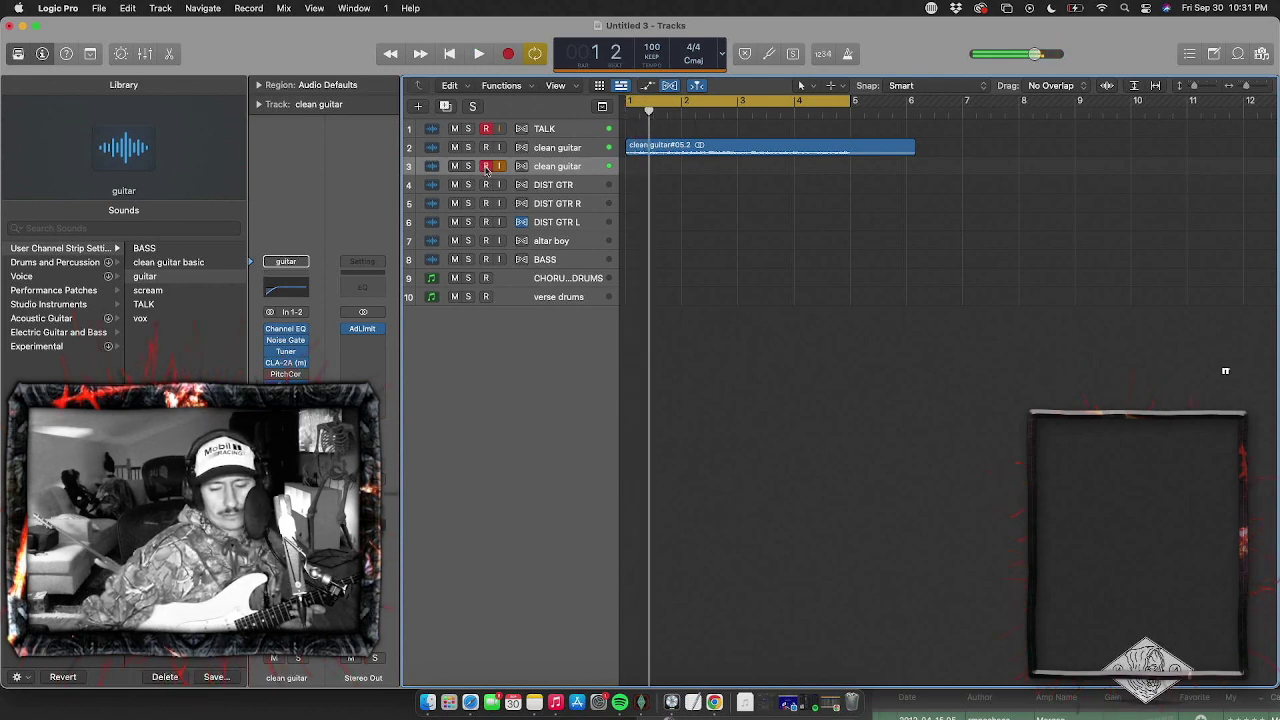
key(Return)
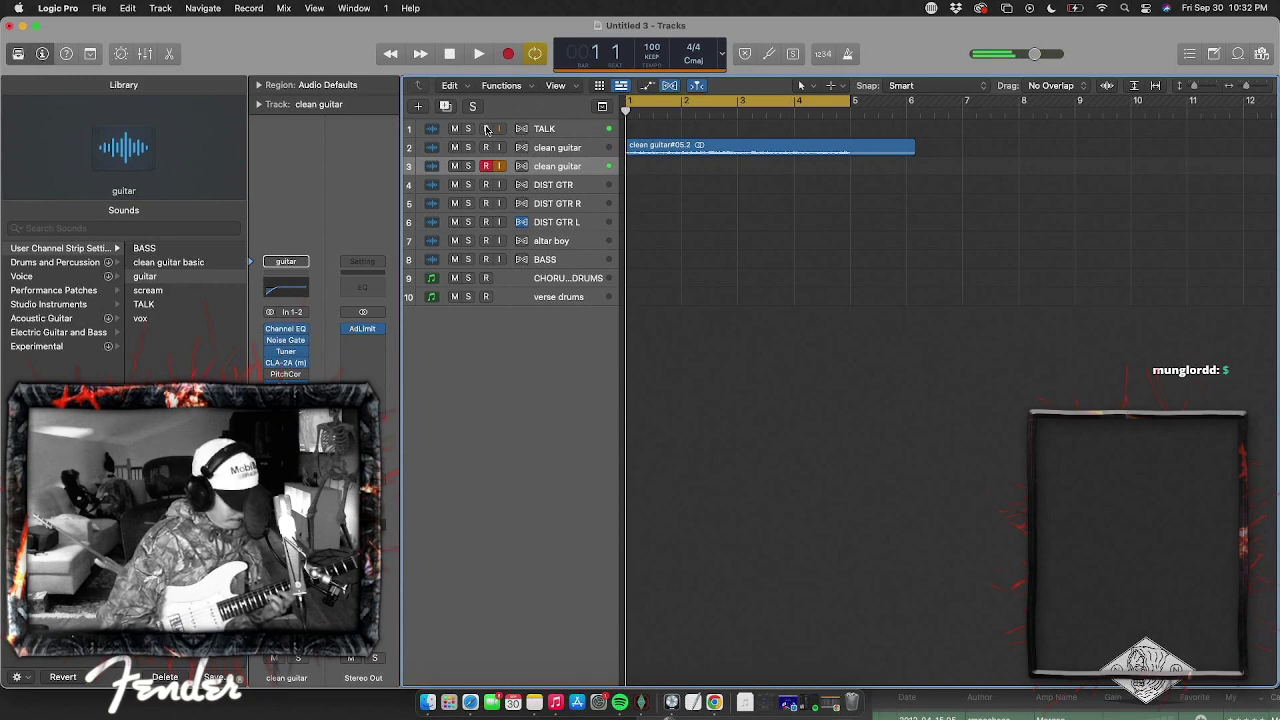
key(r)
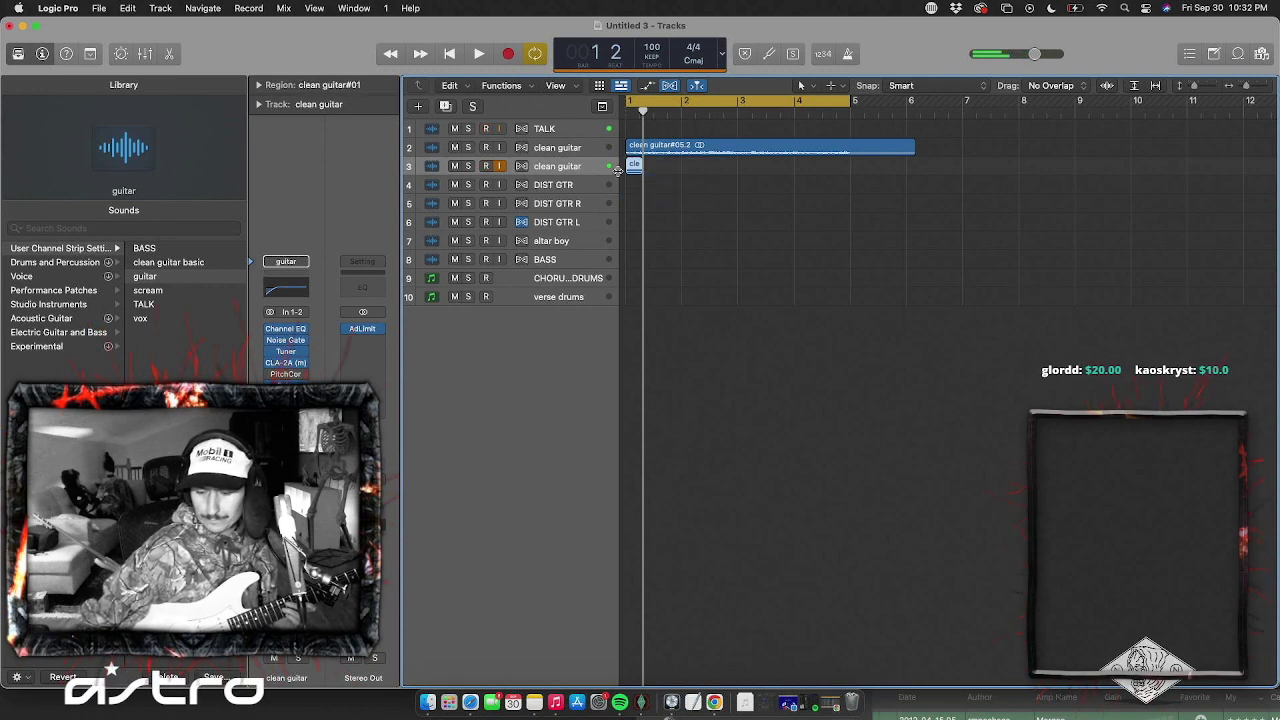
key(super+period)
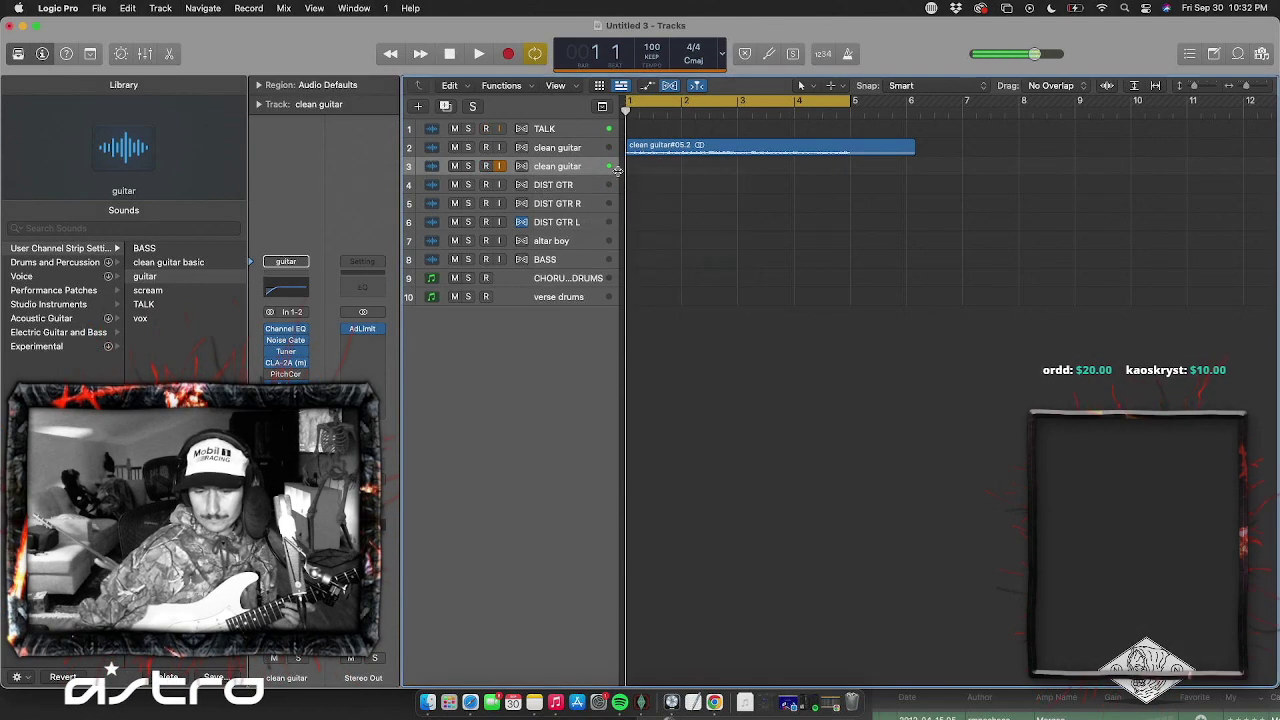
Enable the count-in and metronome and record a four-bar take on the second clean guitar track
click(822, 53)
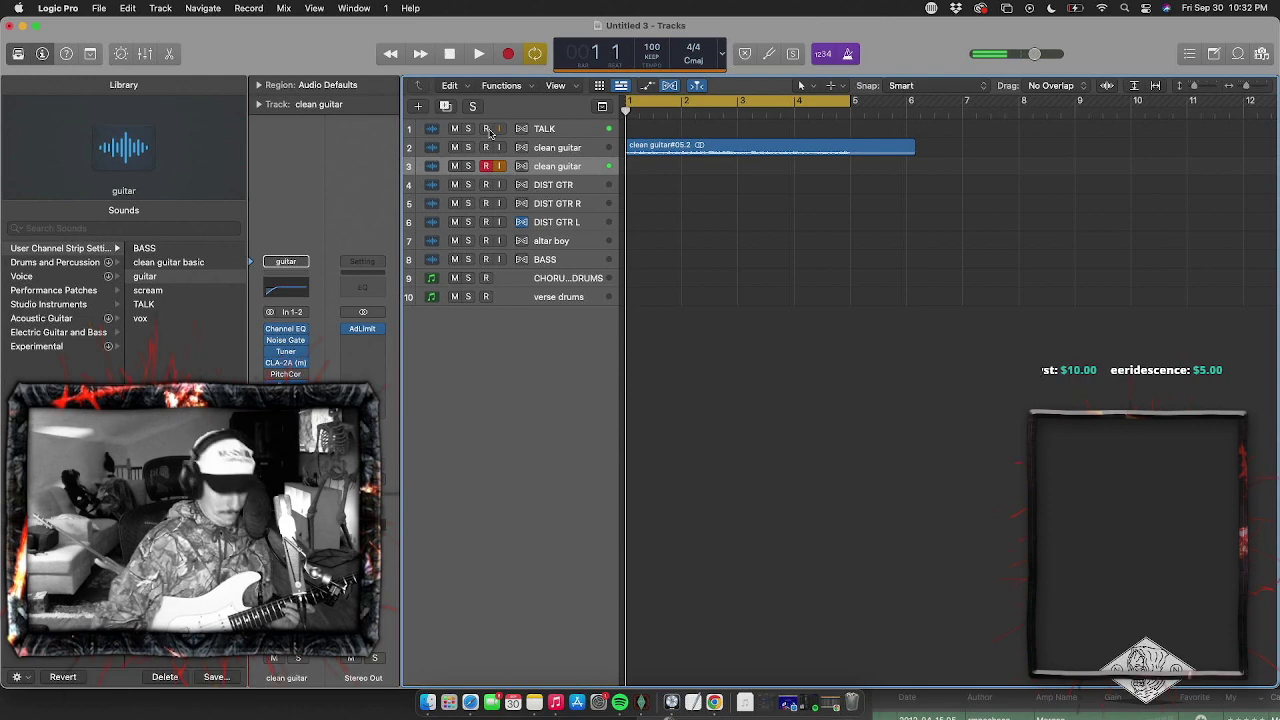
key(r)
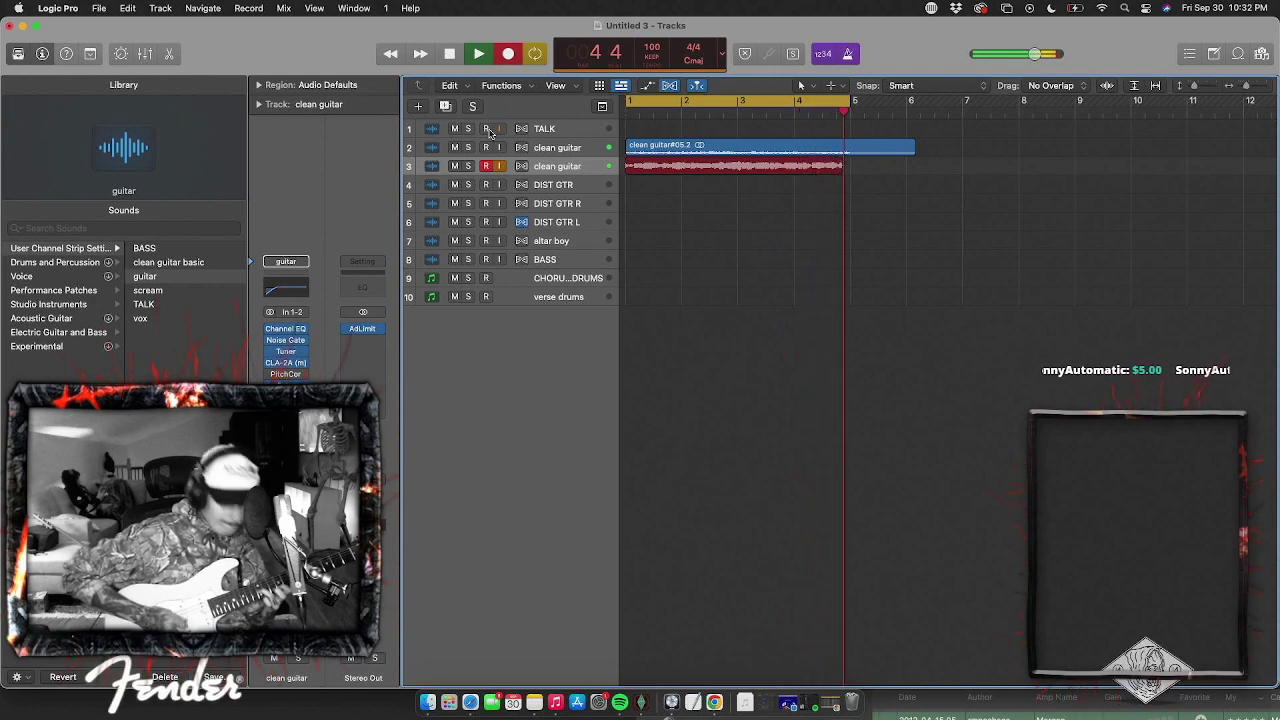
key(space)
key(space)
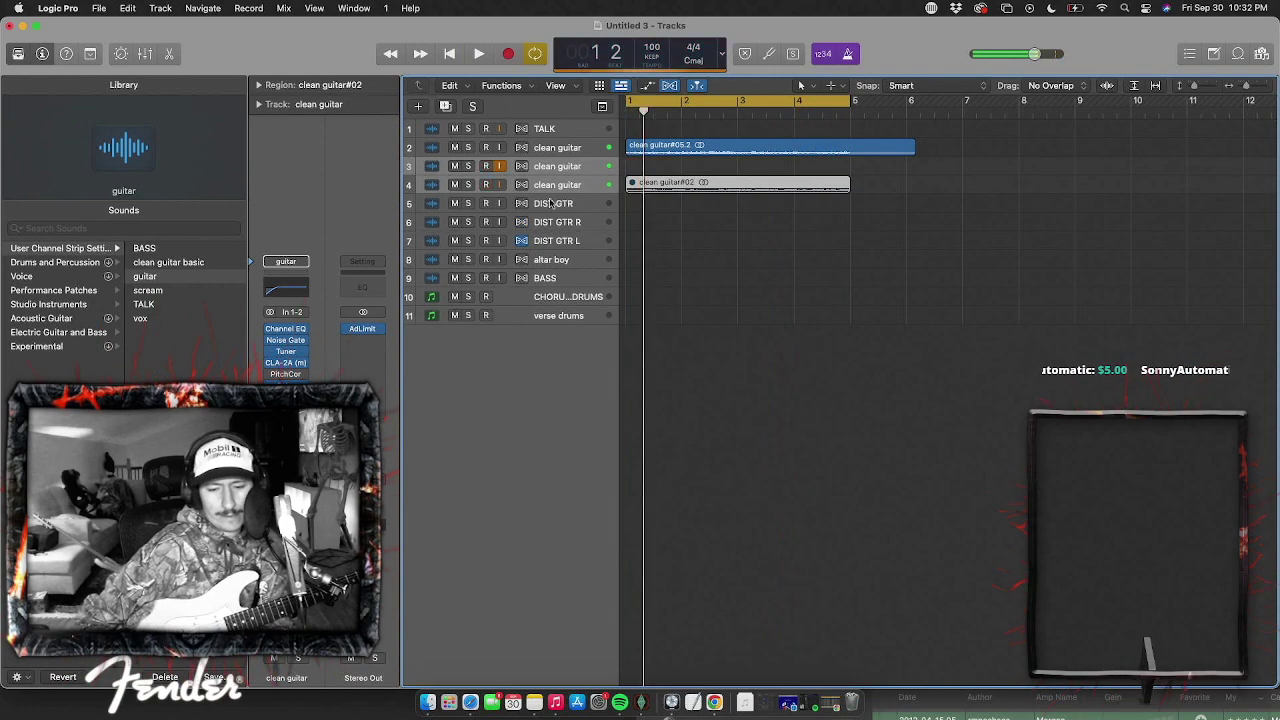
Move the muted clean guitar#02 take up to the second clean guitar track and unmute it
drag(574, 186, 586, 163)
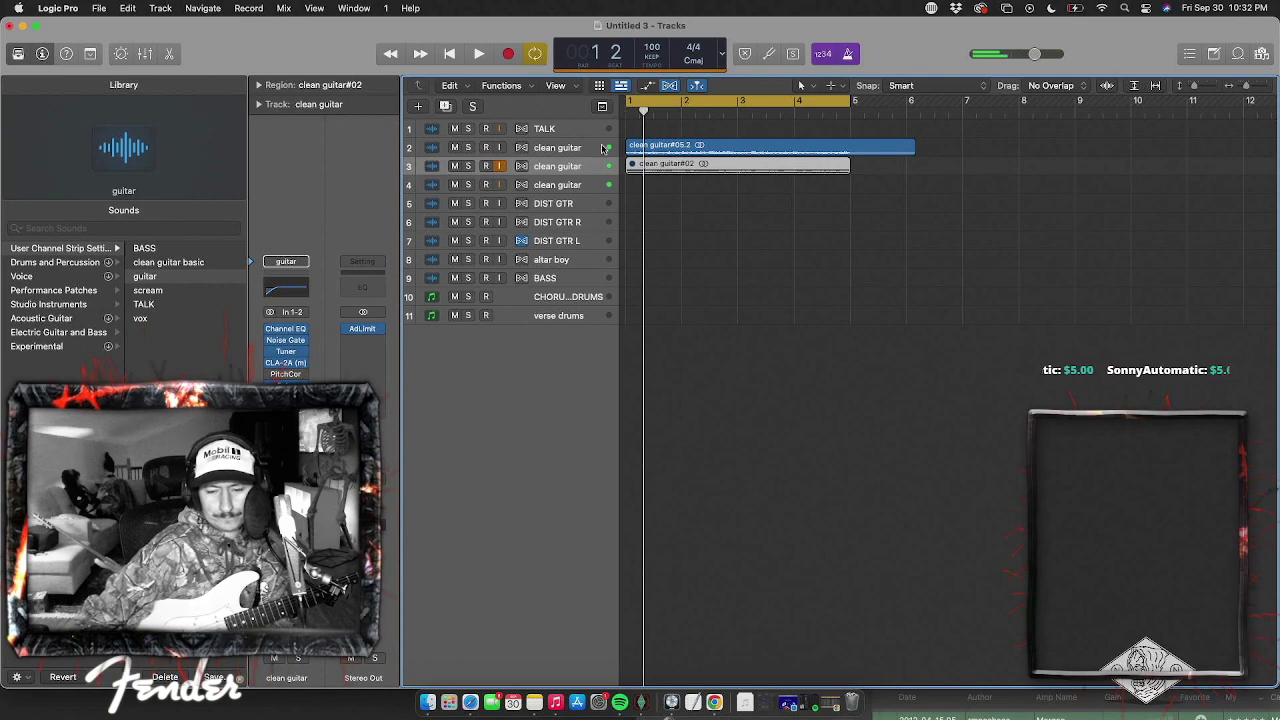
right_click(672, 161)
click(702, 170)
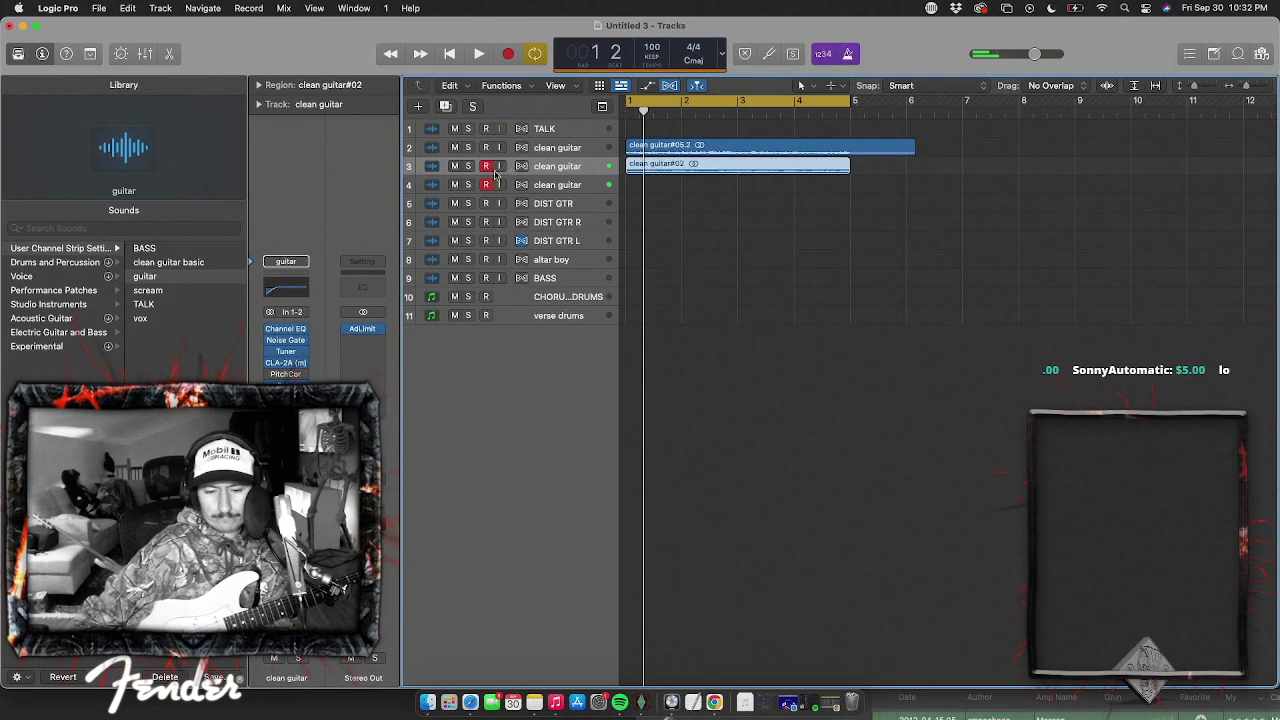
Play back the clean guitar parts and move the clean guitar#02 region to start at bar 5
click(496, 178)
key(space)
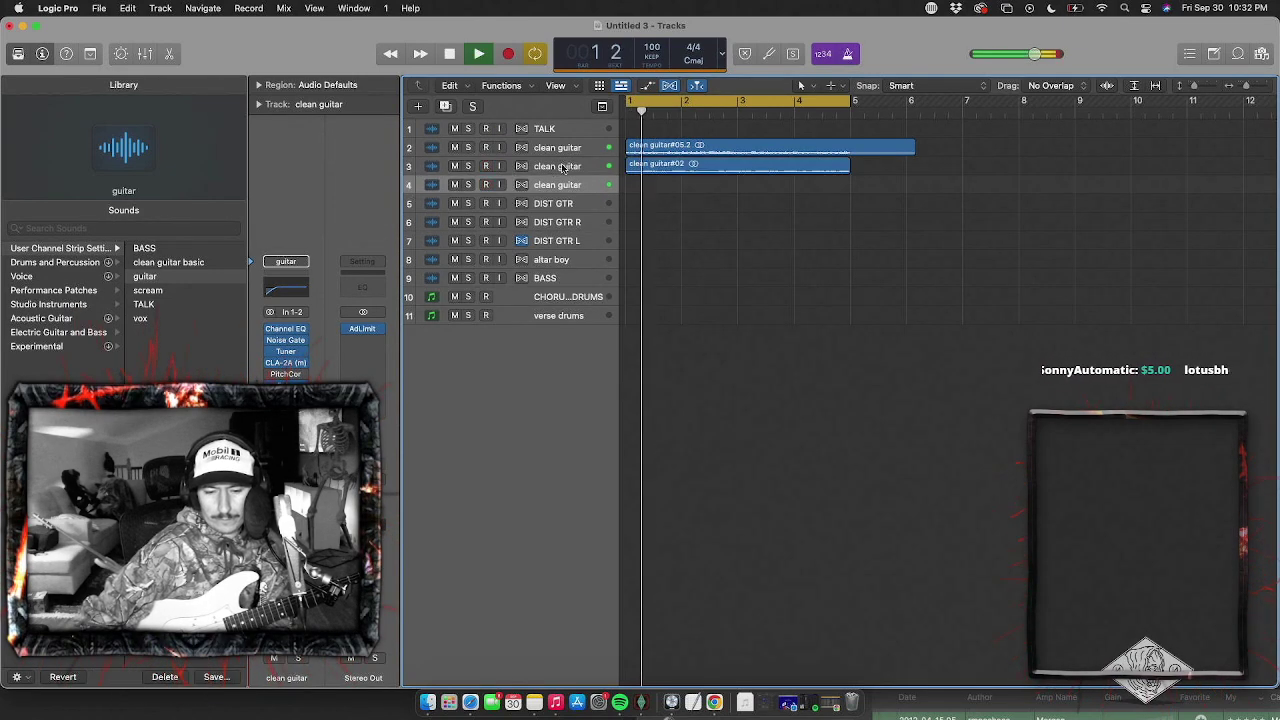
click(565, 166)
click(562, 150)
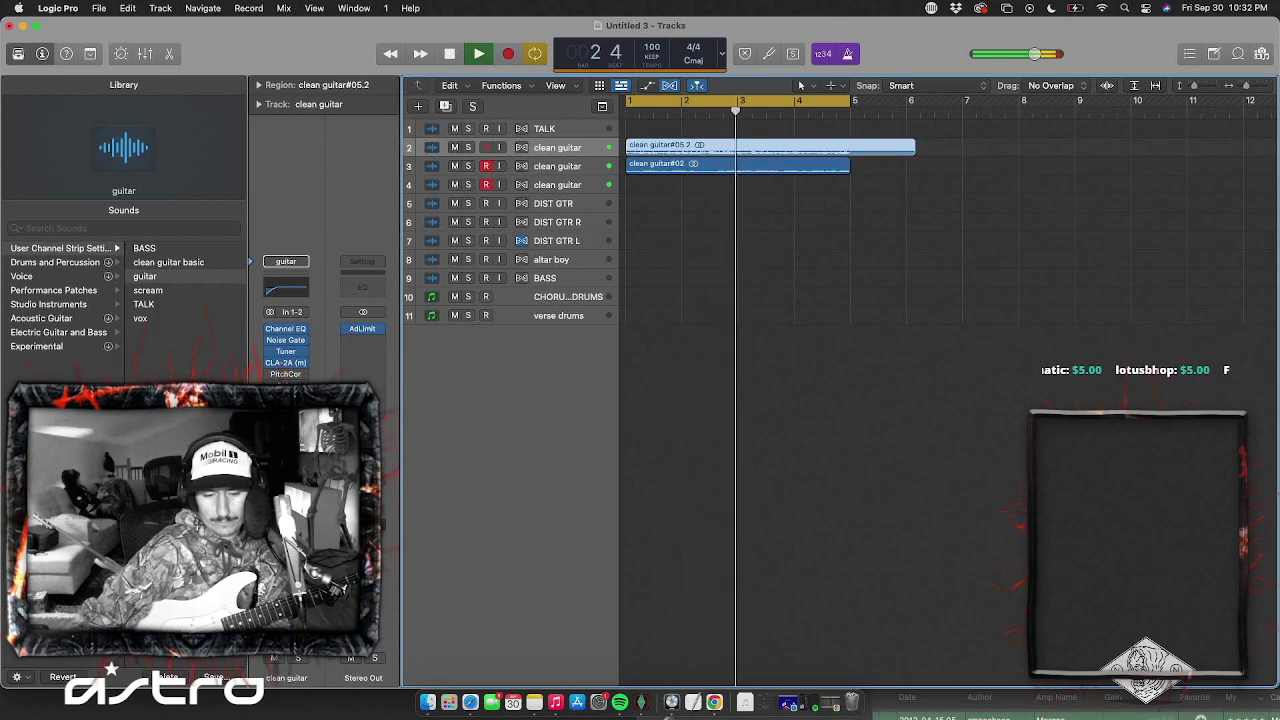
click(672, 166)
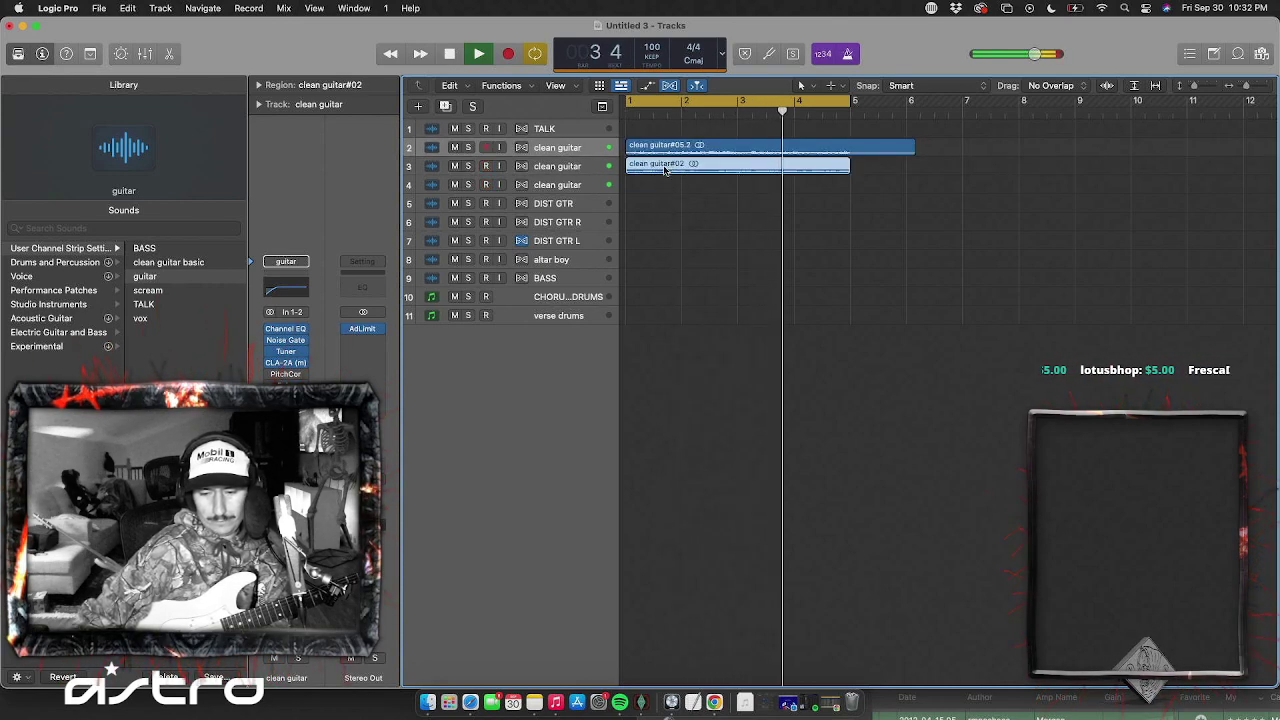
drag(672, 166, 888, 172)
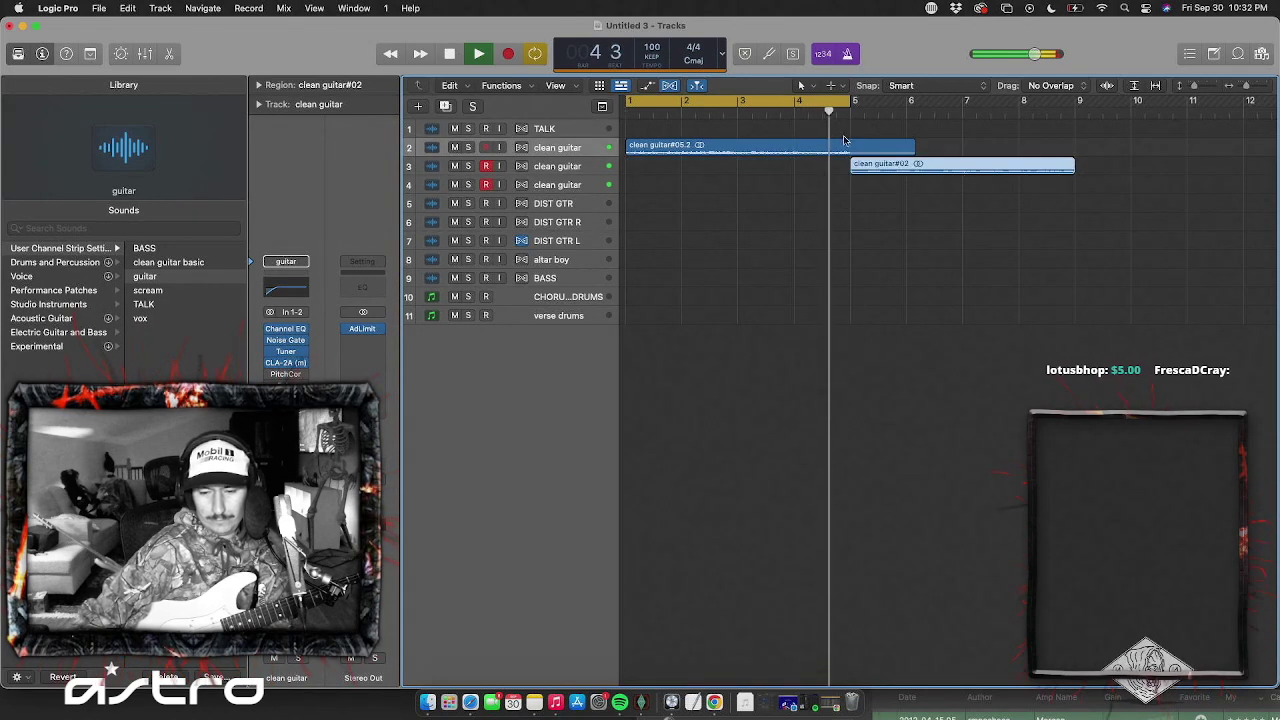
Split the clean guitar#05.2 region at bar 5 and delete the leftover section after the split
click(845, 120)
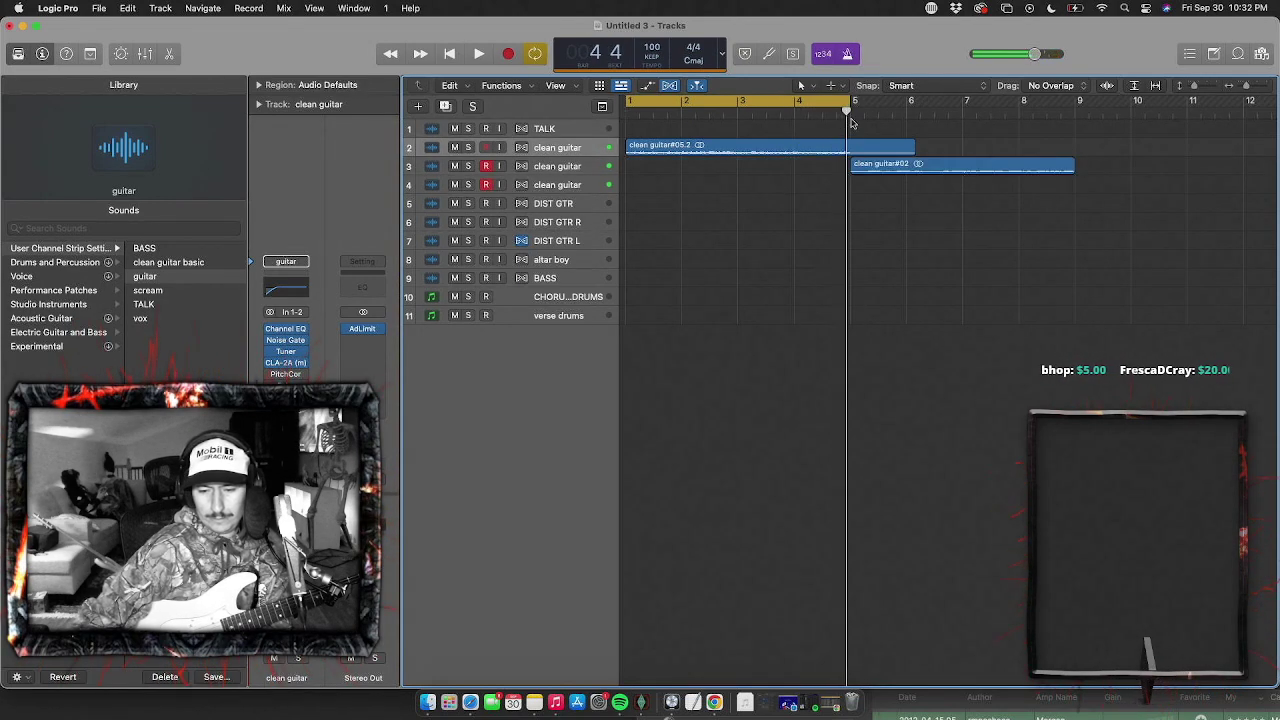
click(878, 150)
key(super+t)
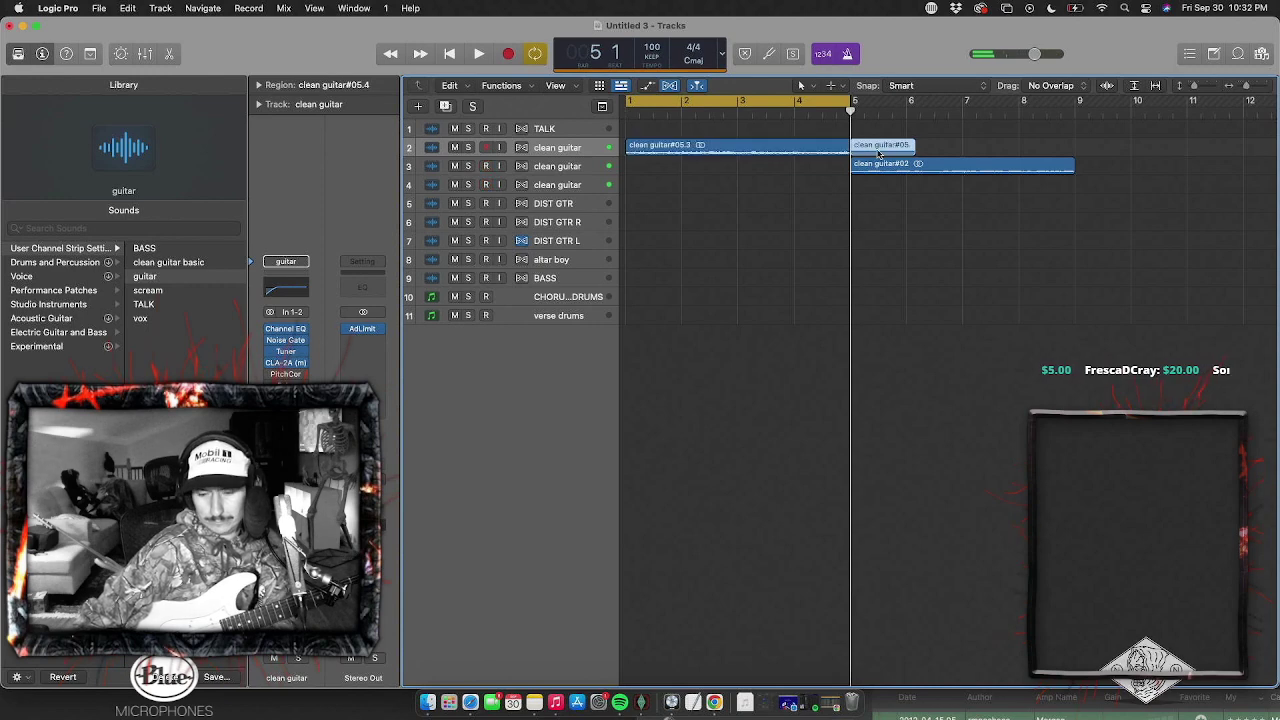
Copy the remaining four-bar region on the first clean guitar track and paste it at bar 5
click(798, 148)
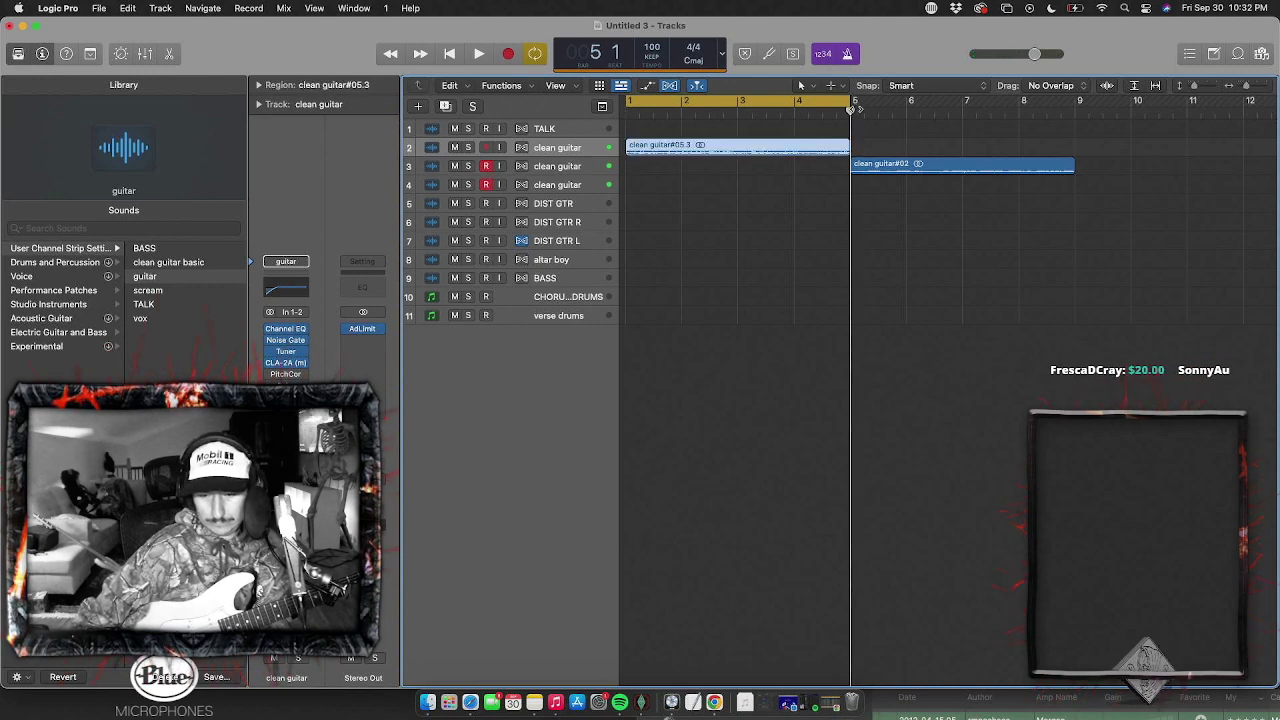
key(super+c)
key(super+v)
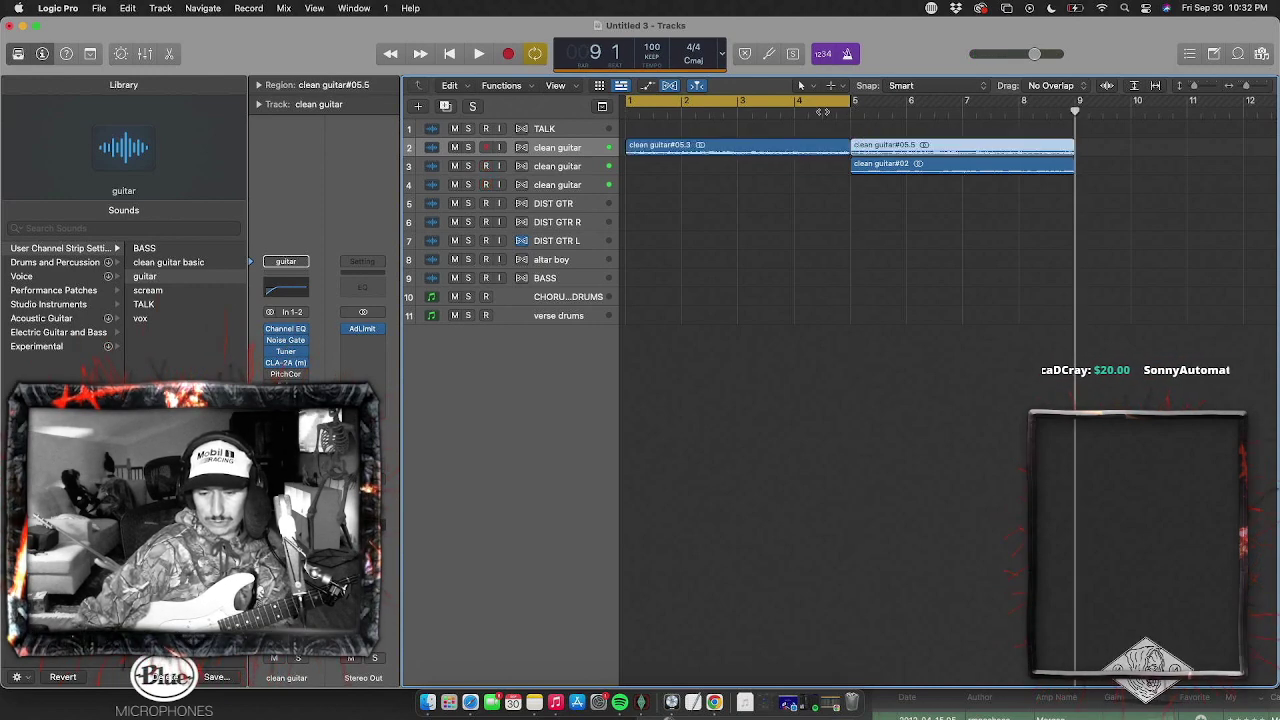
Play the arrangement with cycle and metronome off, and extend the start of the clean guitar#02 region to just before bar 5
click(822, 112)
key(Return)
key(space)
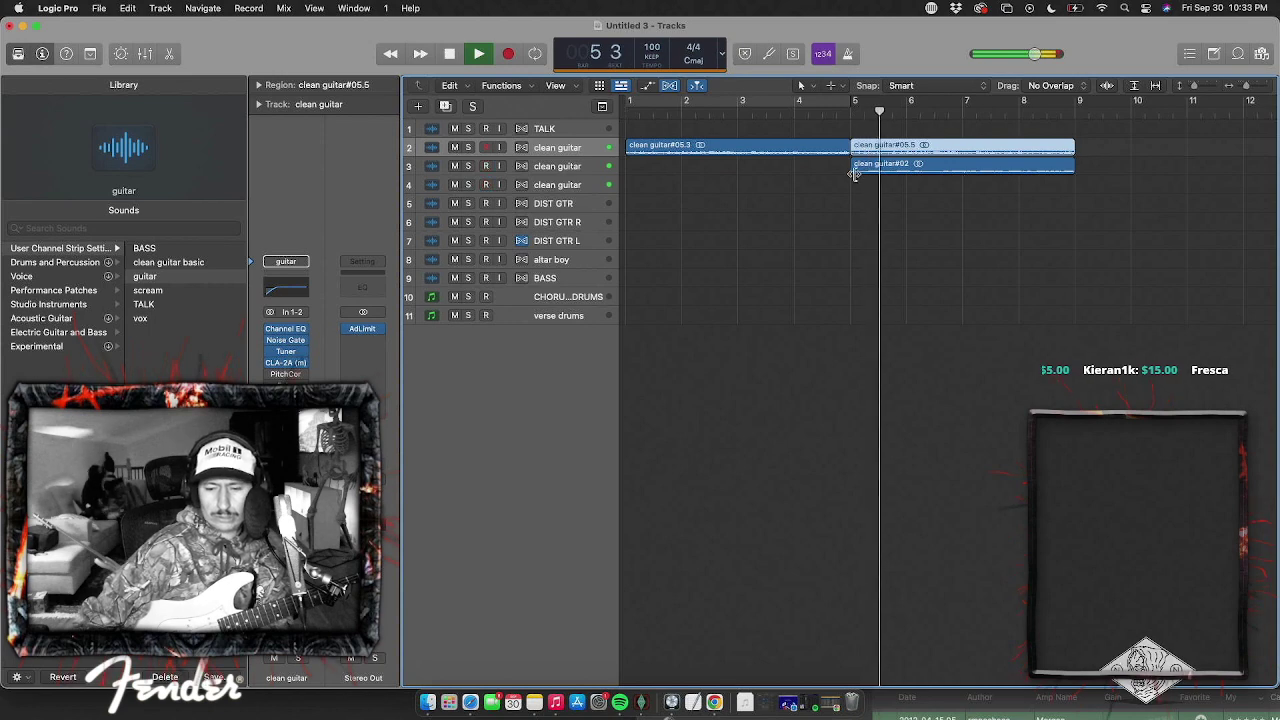
drag(851, 171, 842, 172)
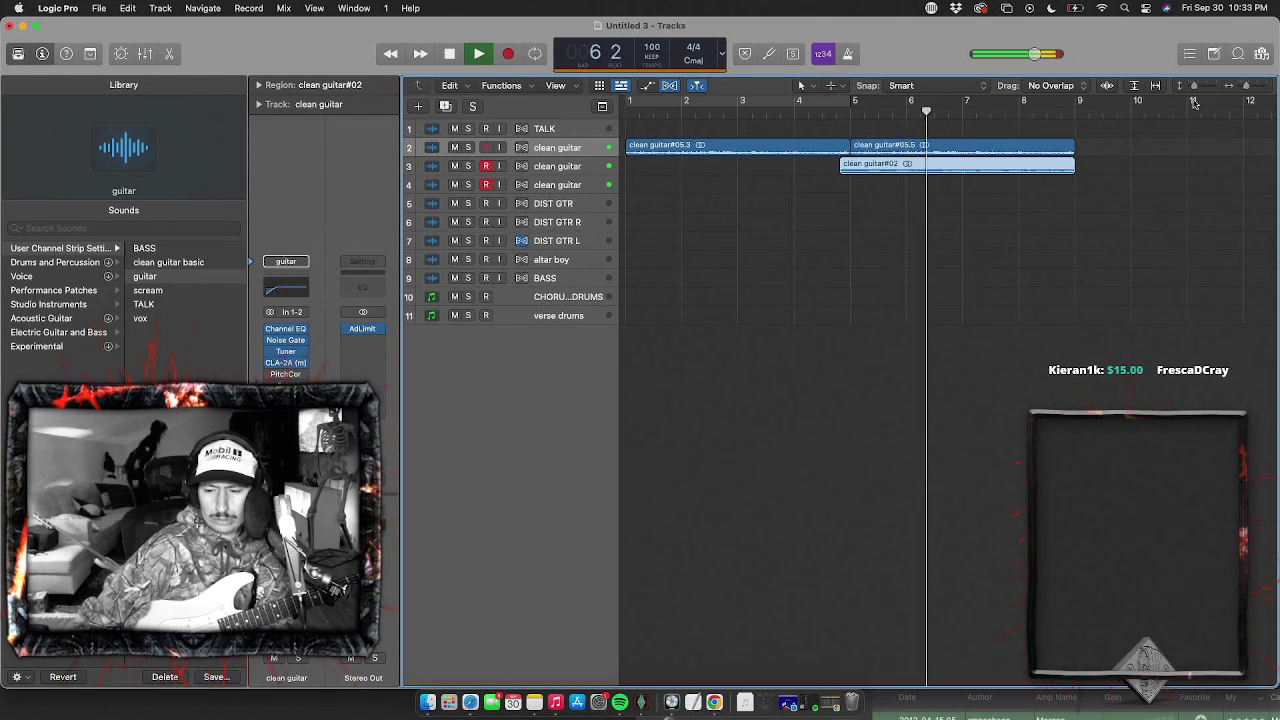
Solo all three clean guitar tracks and play them back from bar 5
drag(468, 166, 468, 185)
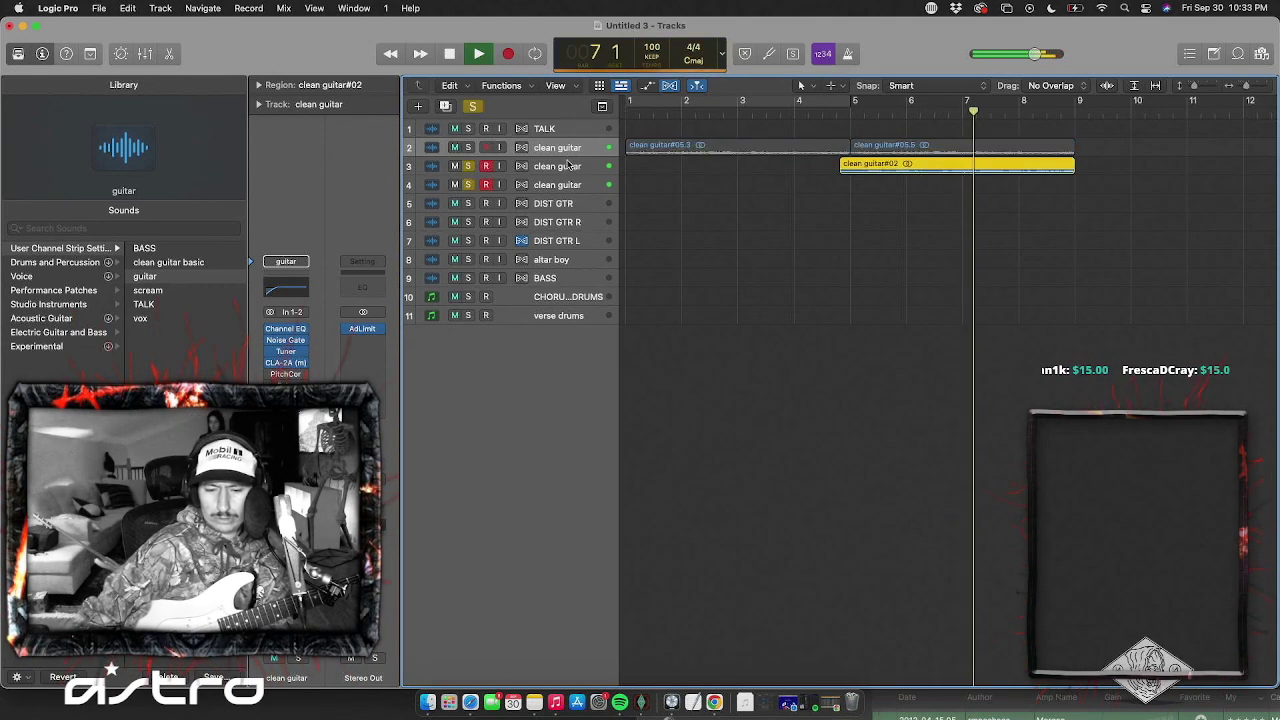
click(445, 166)
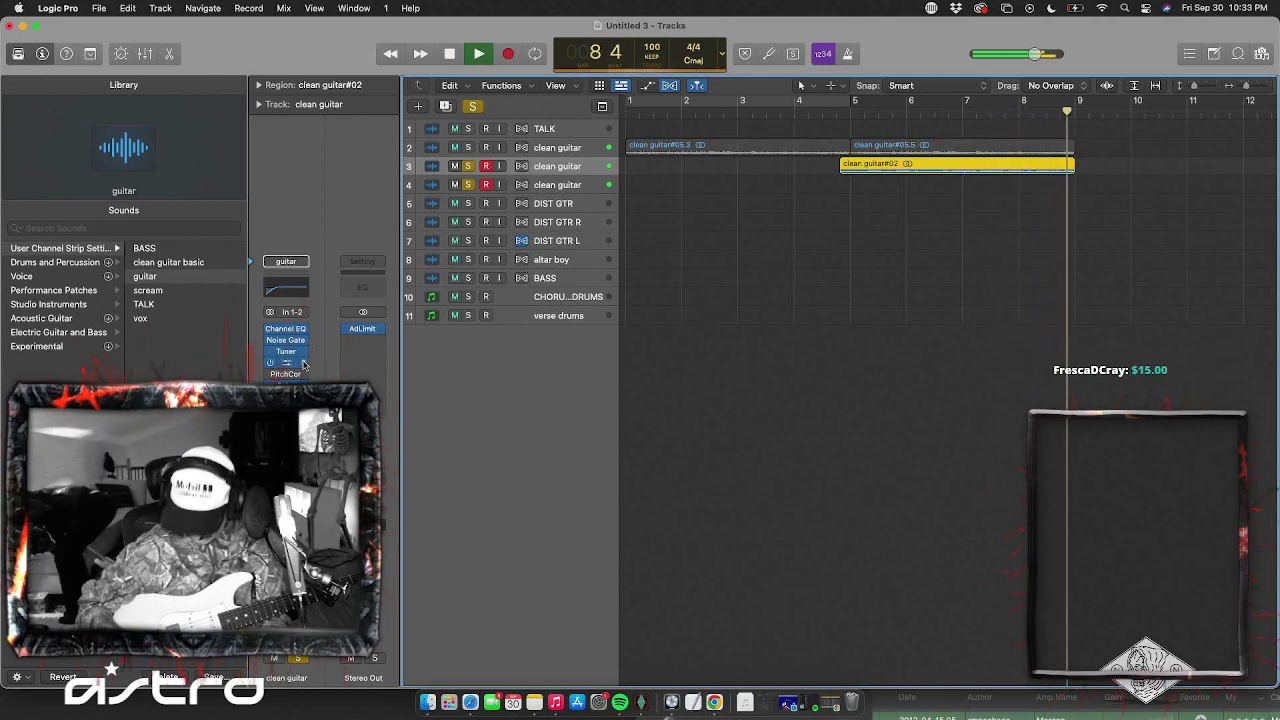
key(space)
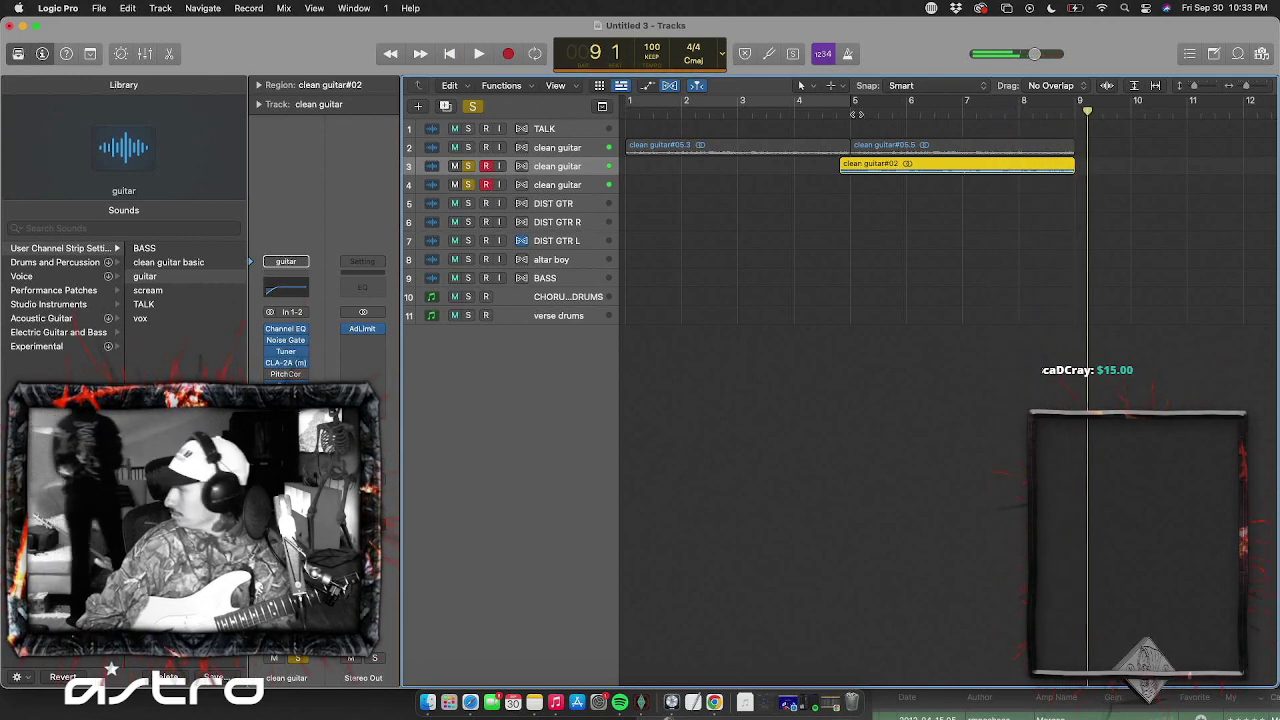
click(852, 113)
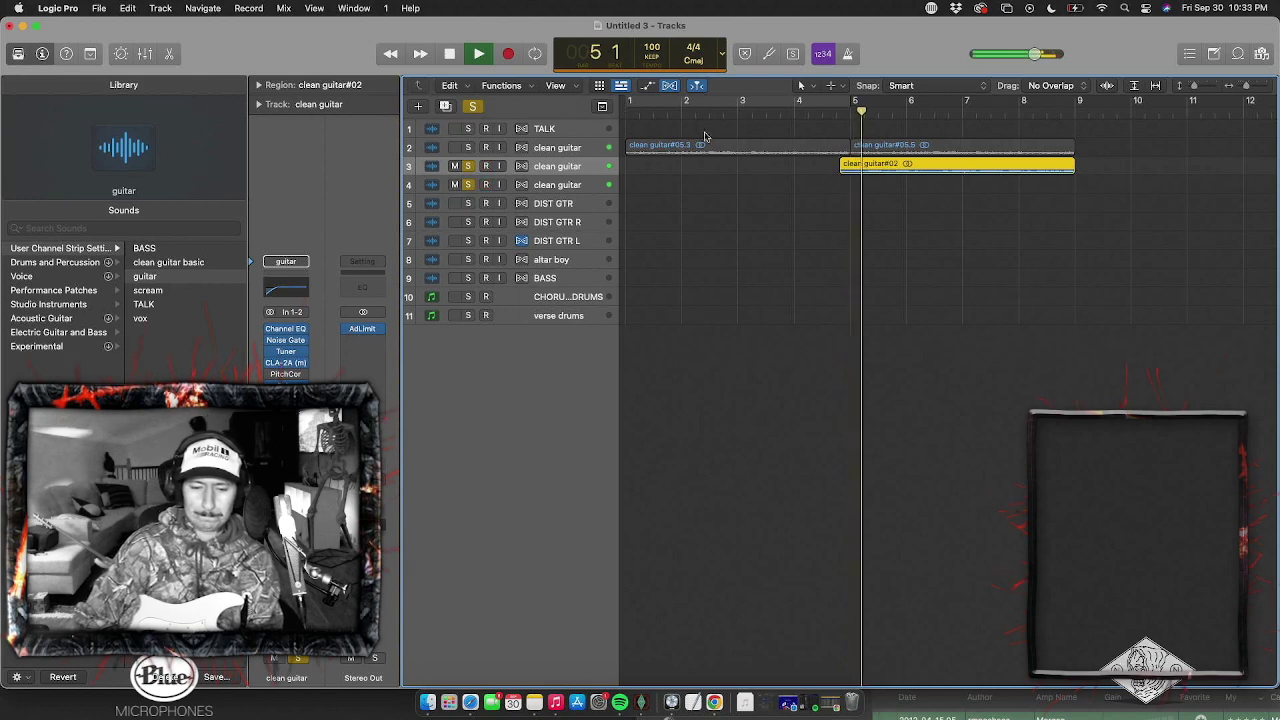
click(468, 147)
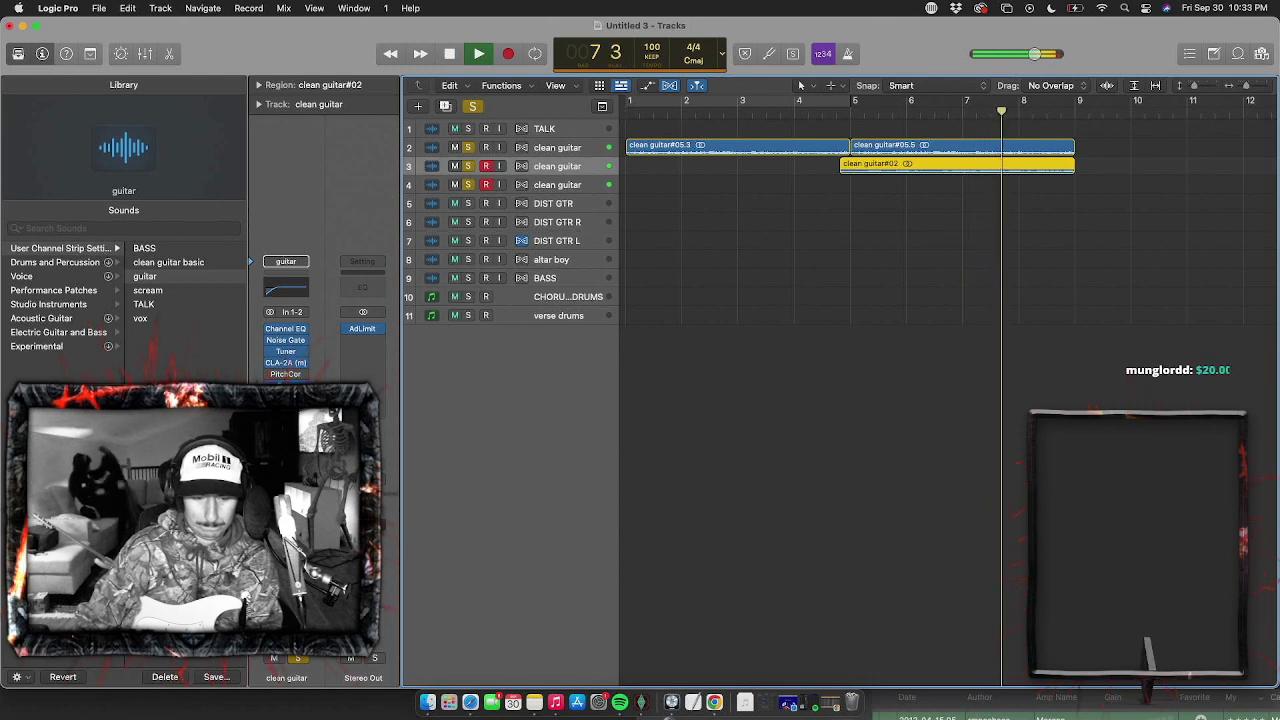
Select the first two clean guitar tracks, show the mixer, and shrink it to a short strip beneath the arrangement
click(226, 7)
click(334, 220)
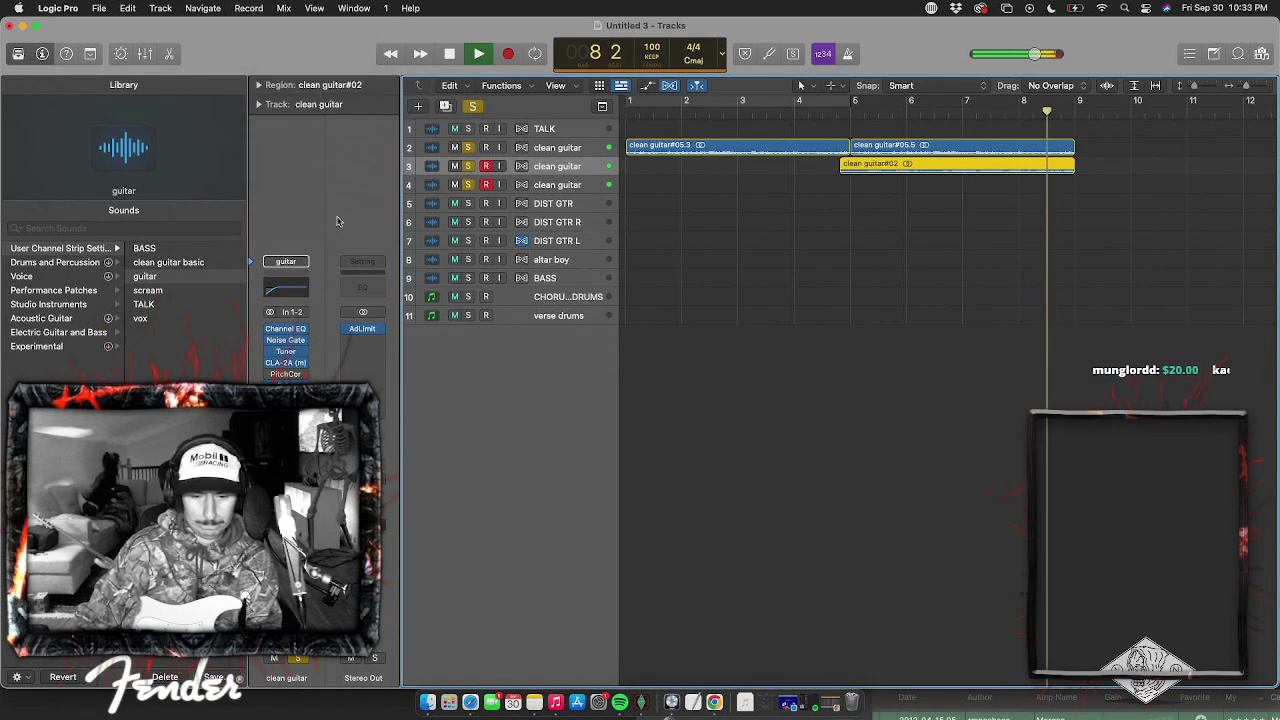
shift+click(560, 153)
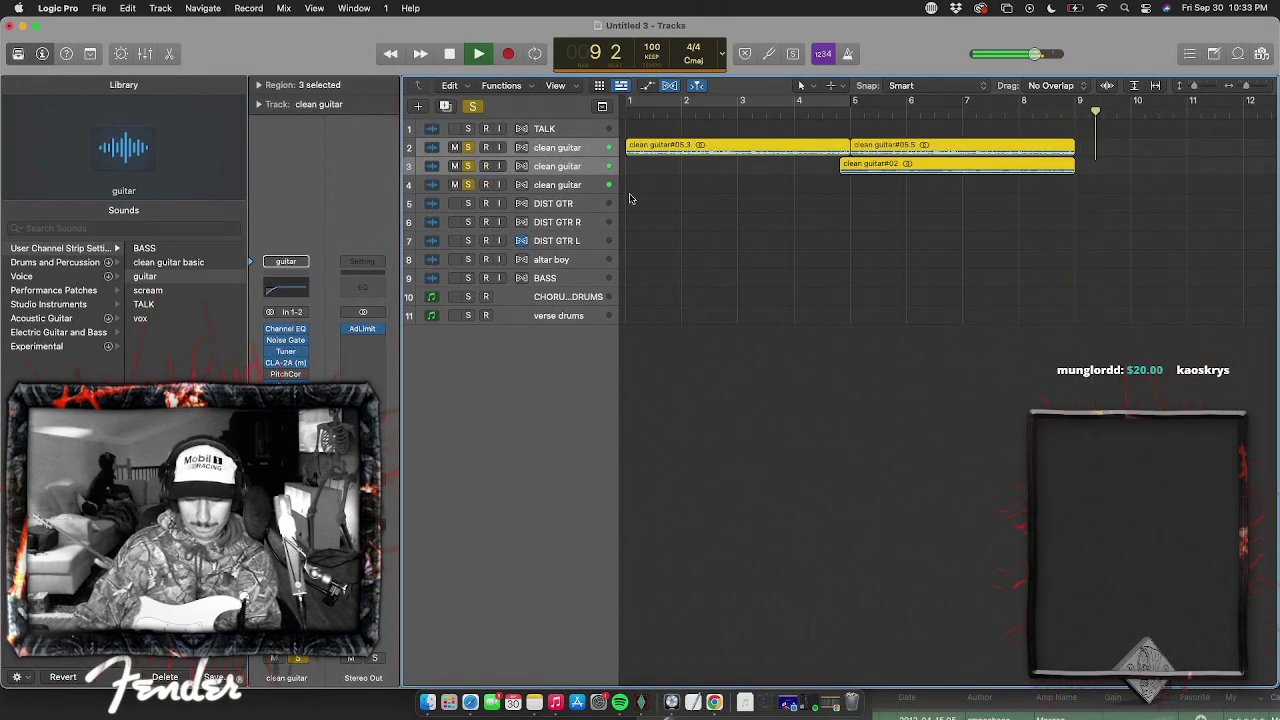
key(x)
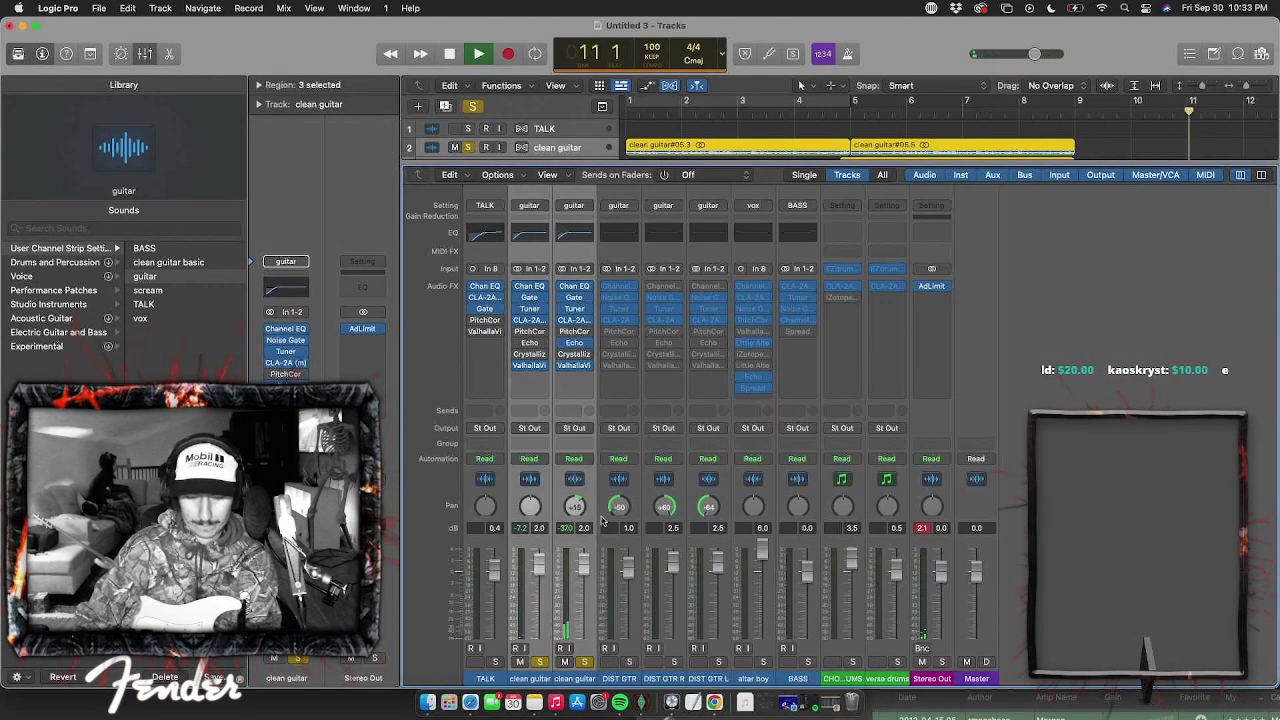
click(720, 108)
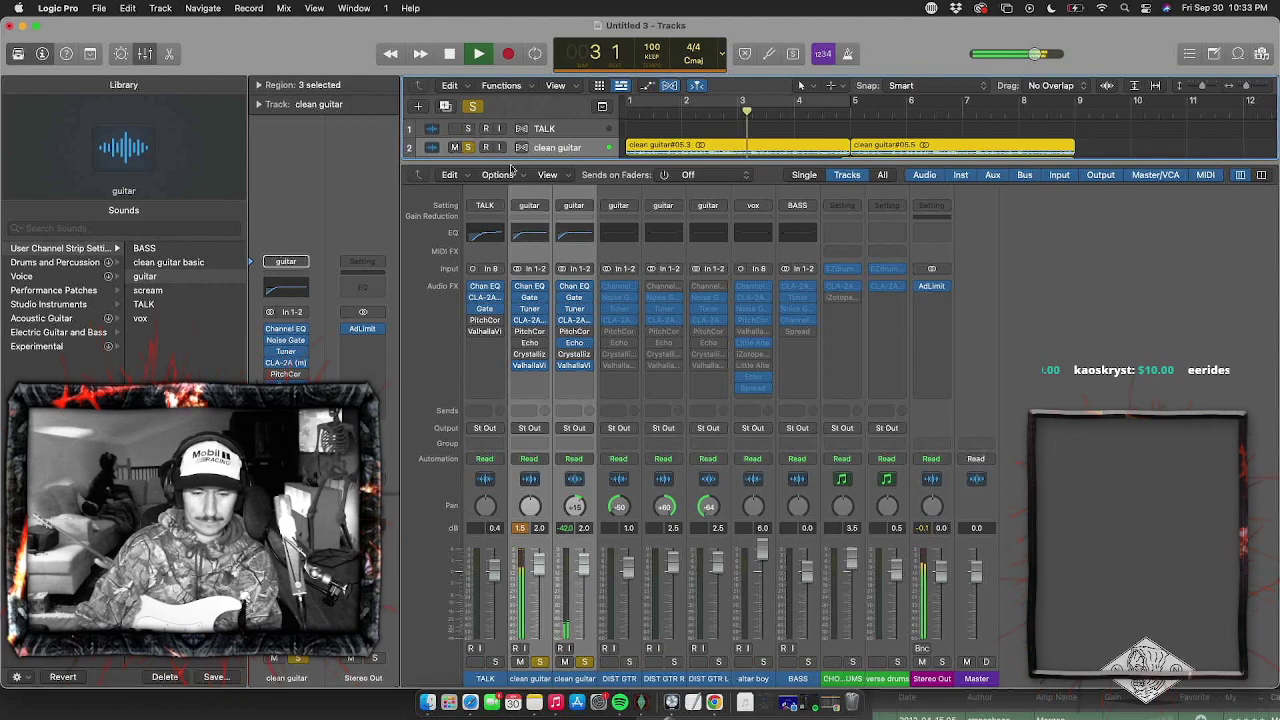
drag(510, 163, 511, 553)
click(773, 308)
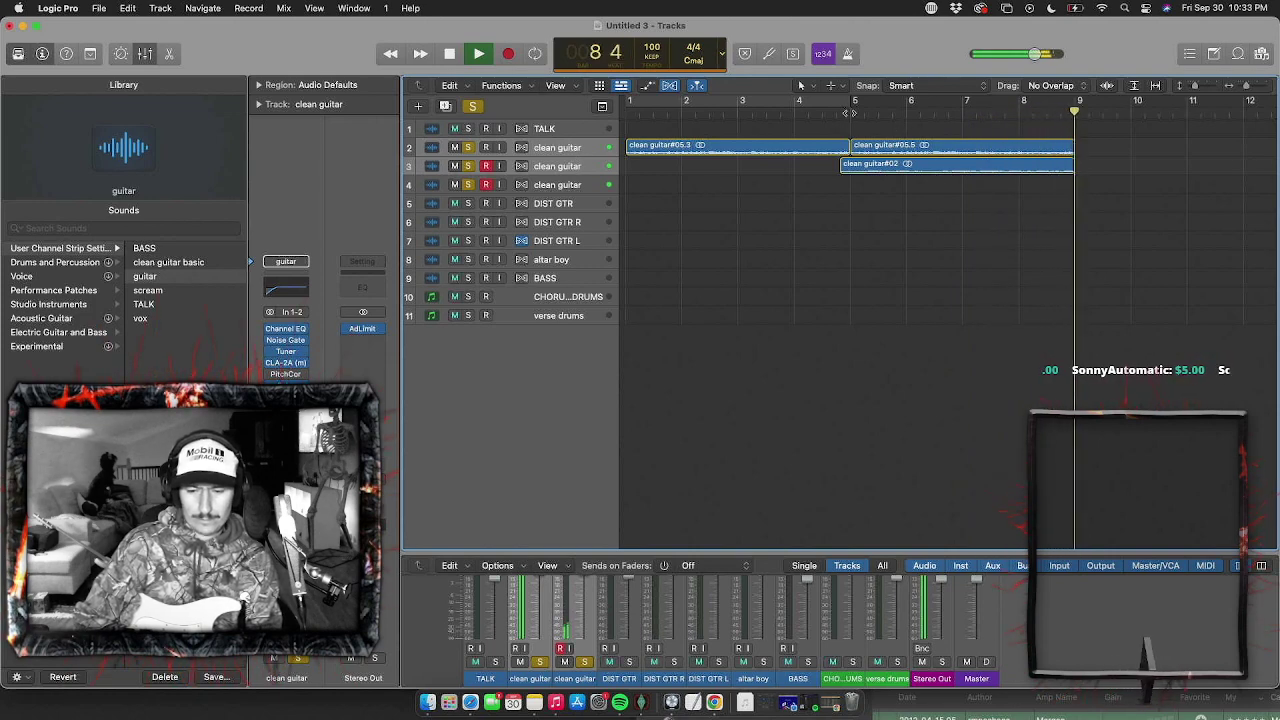
Split the clean guitar#02 region at bar 5 and repeat the four-bar regions of both clean guitar tracks at bar 9
double_click(849, 113)
drag(903, 206, 903, 138)
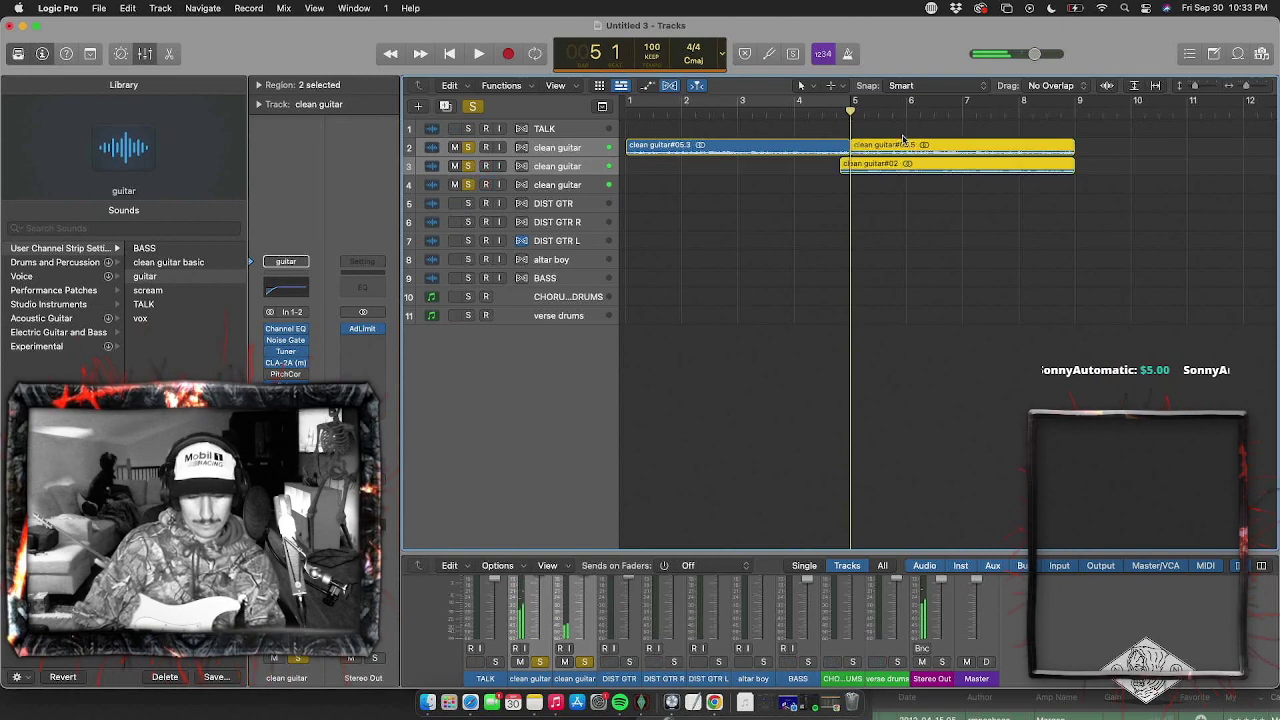
click(1097, 111)
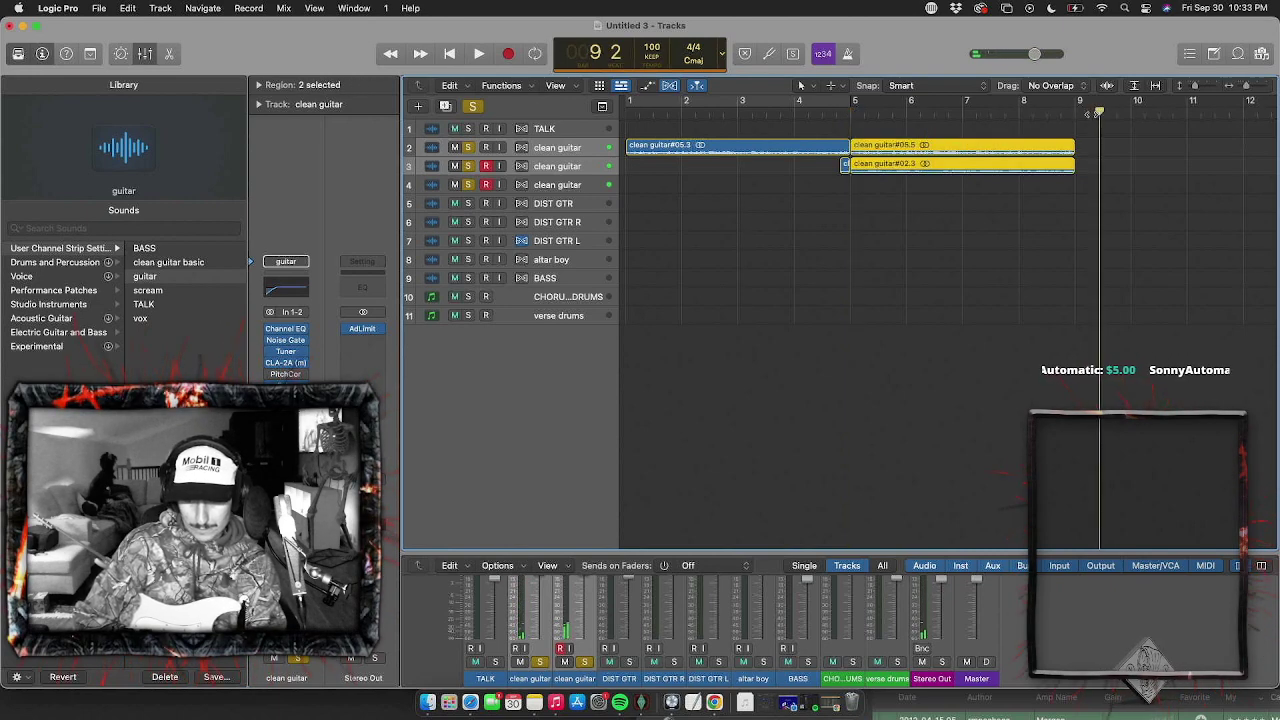
key(super+r)
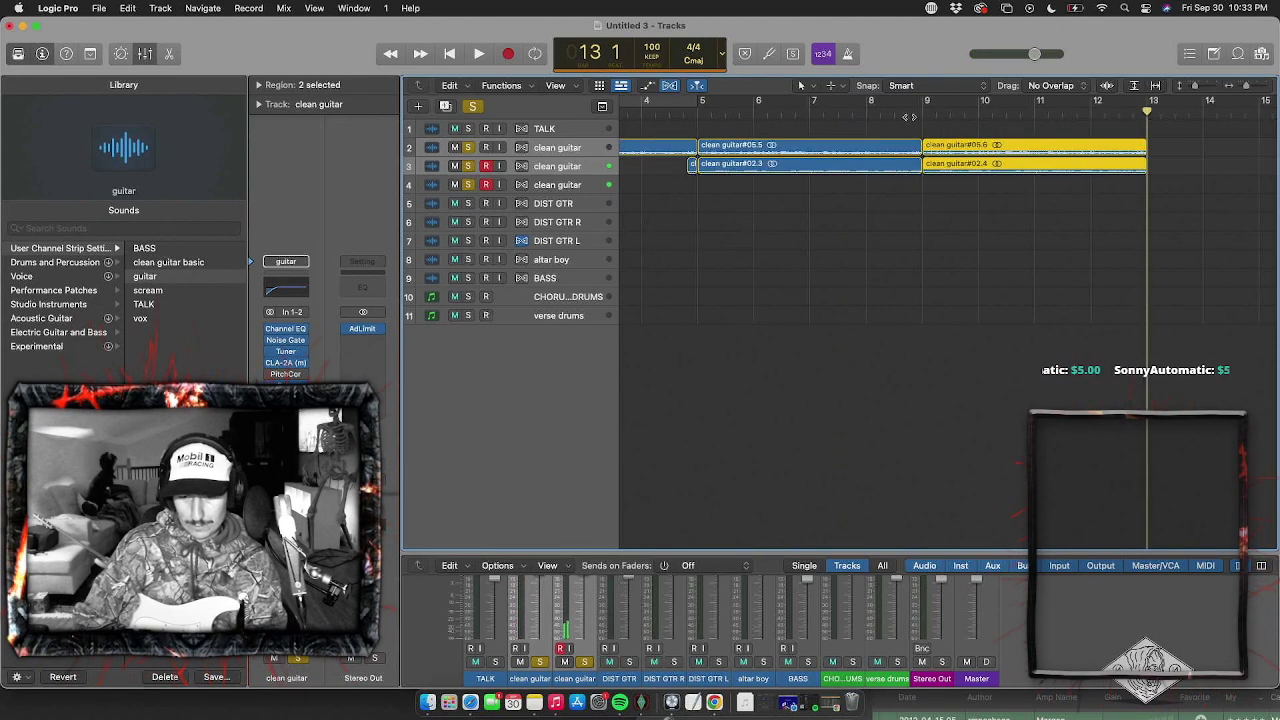
Play back the repeated clean guitar regions from bar 9 and replay the arrangement from bar 5
click(911, 117)
key(space)
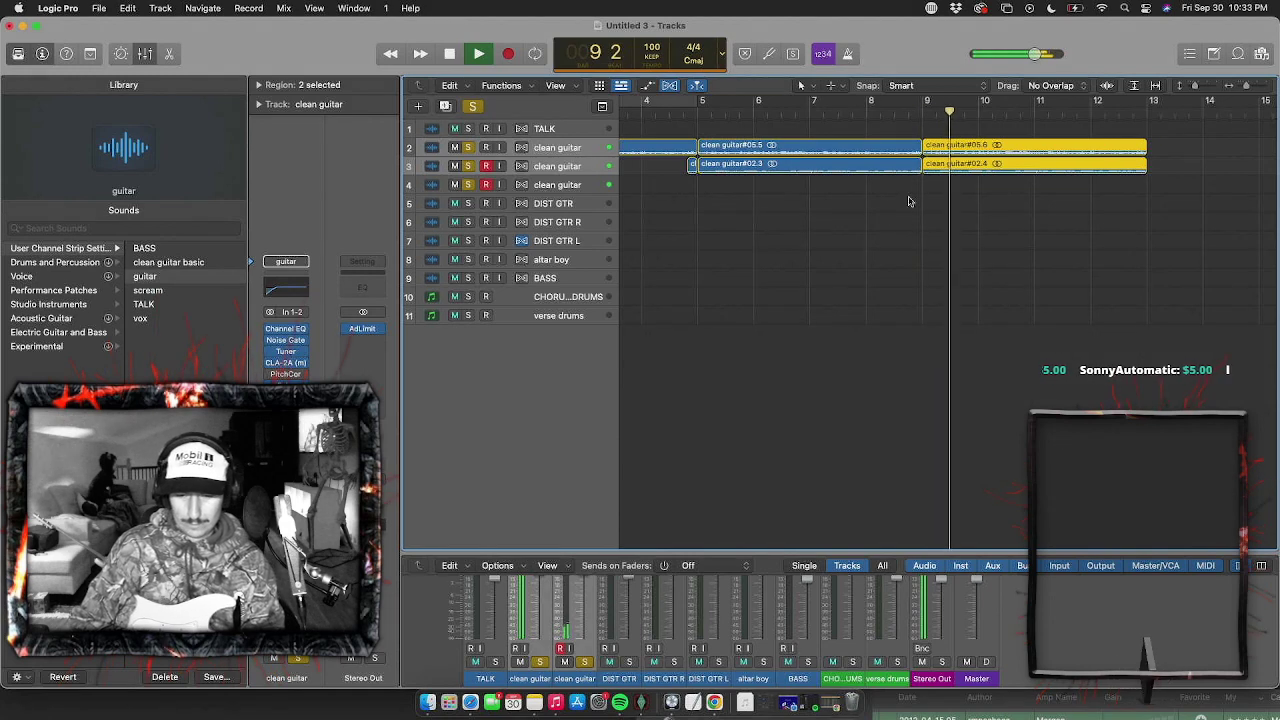
click(911, 200)
key(option+r)
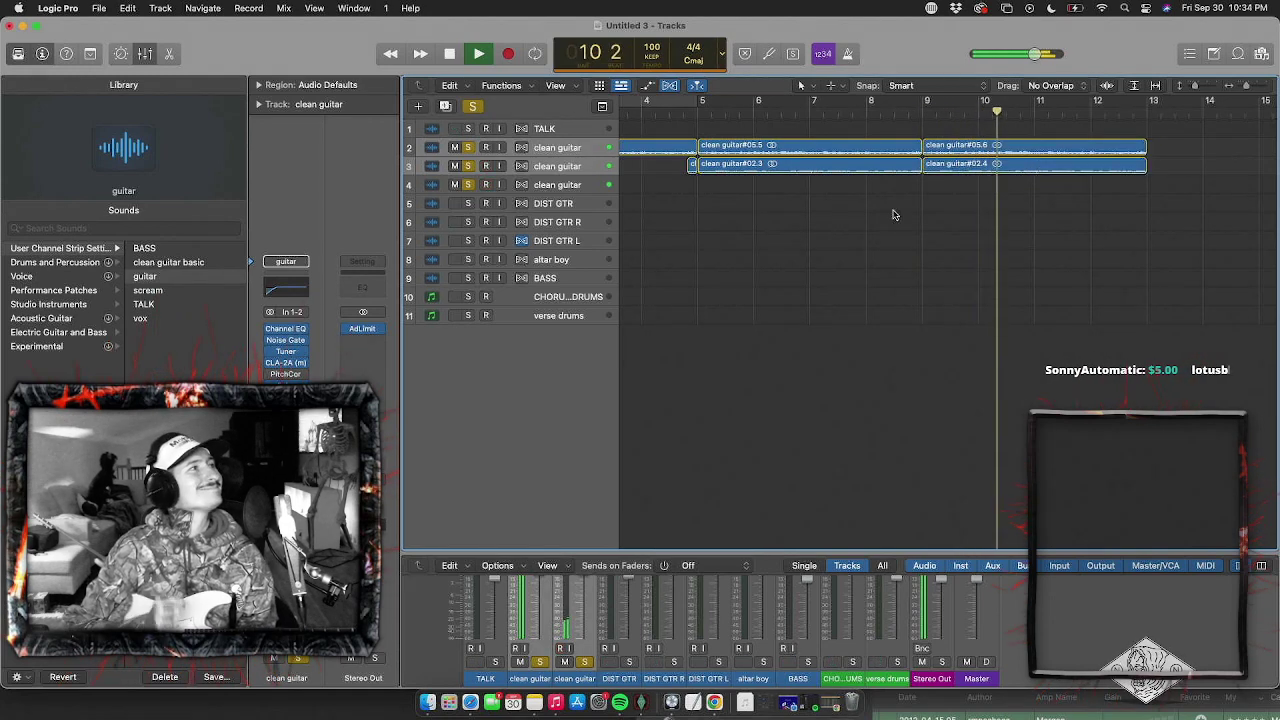
key(option+r)
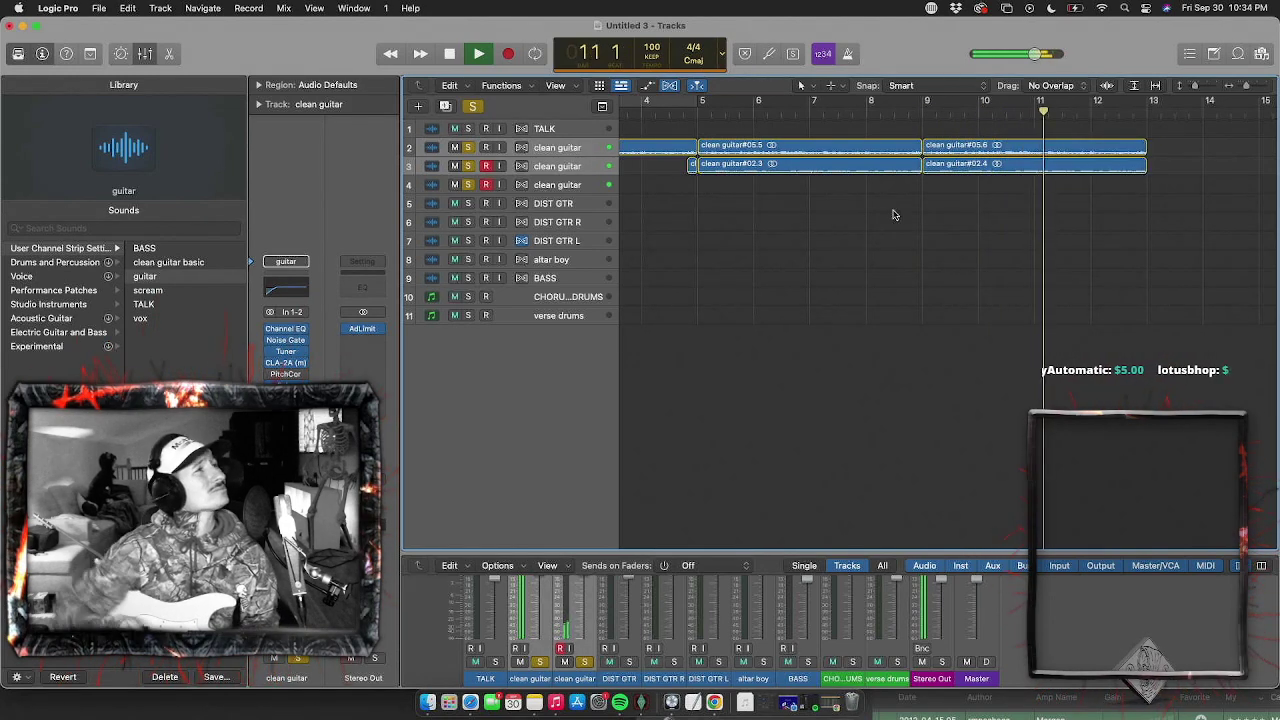
key(option+r)
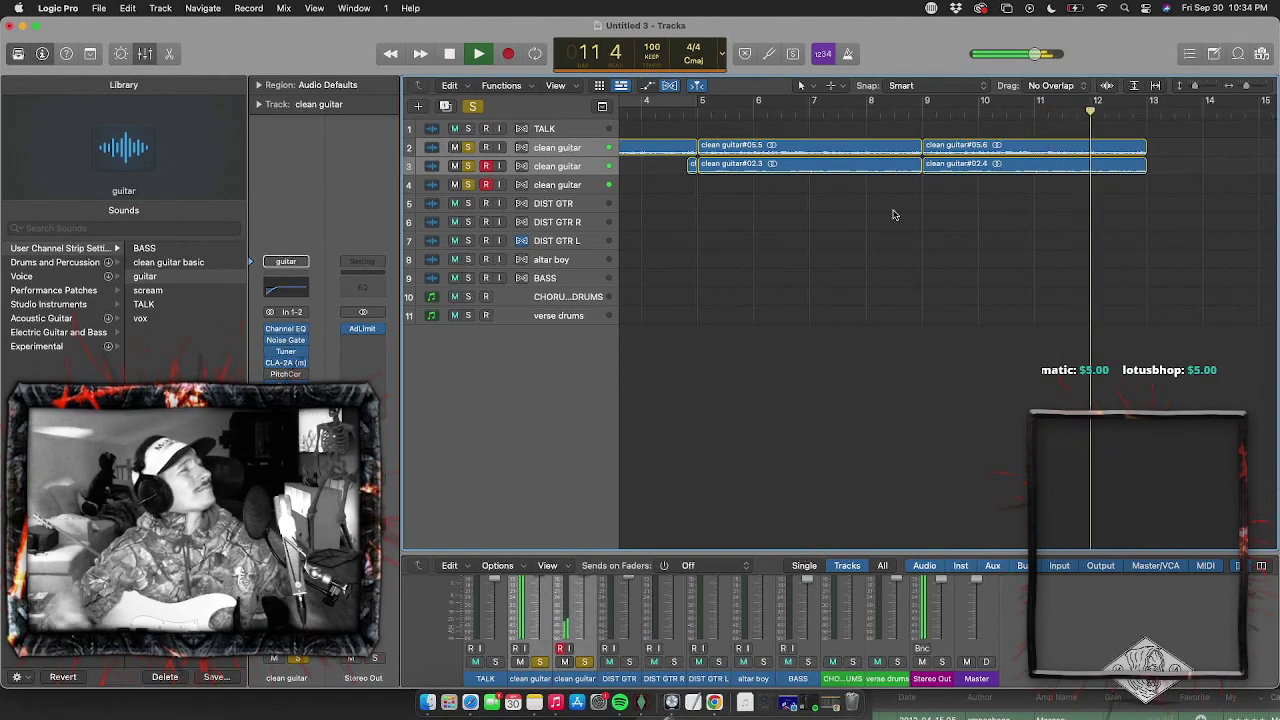
key(option+r)
key(alt+r)
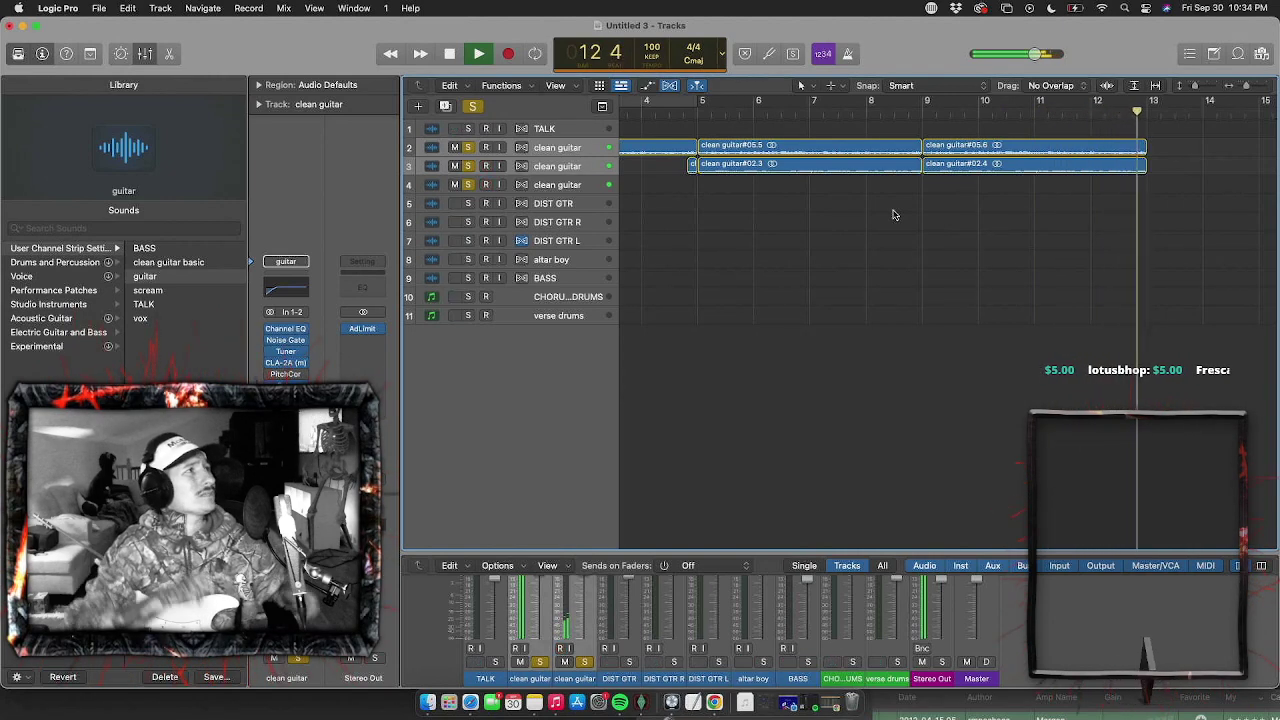
click(702, 113)
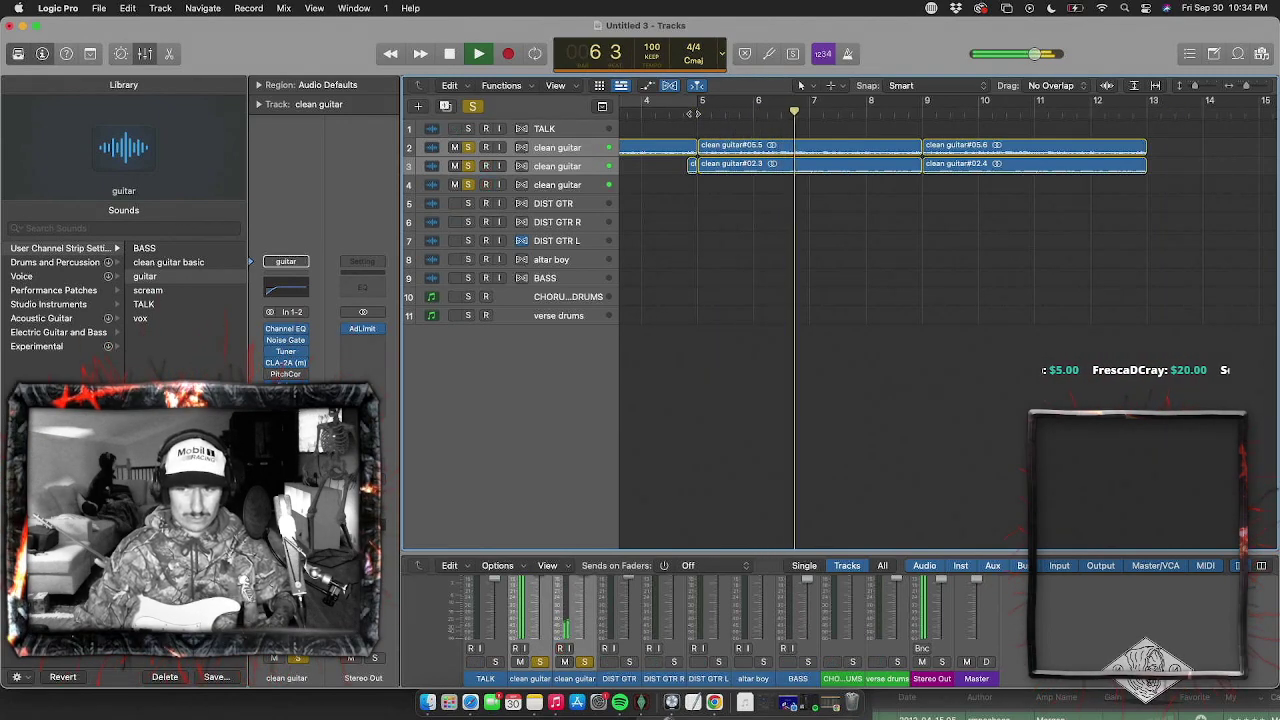
scroll(768, 193, left, 5)
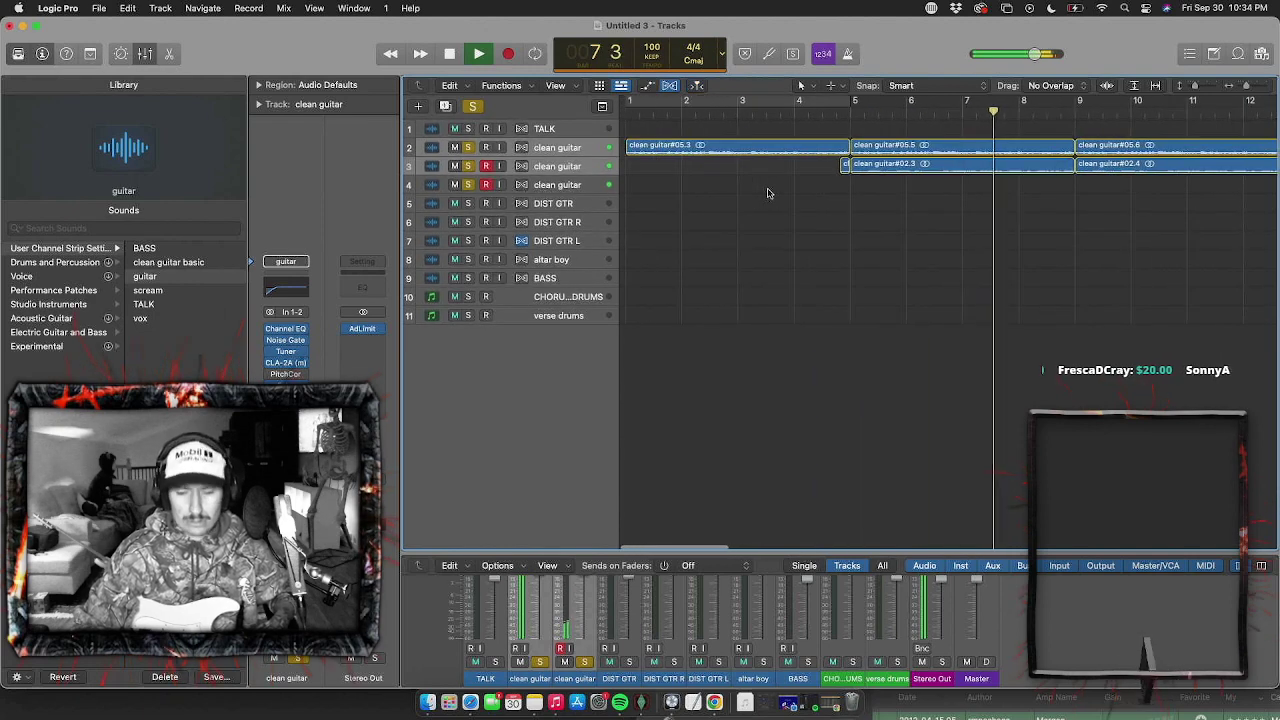
Assign the Fade Tool as the secondary tool, enlarge the tracks, and crossfade the second clean guitar track's regions at bar 9
click(563, 152)
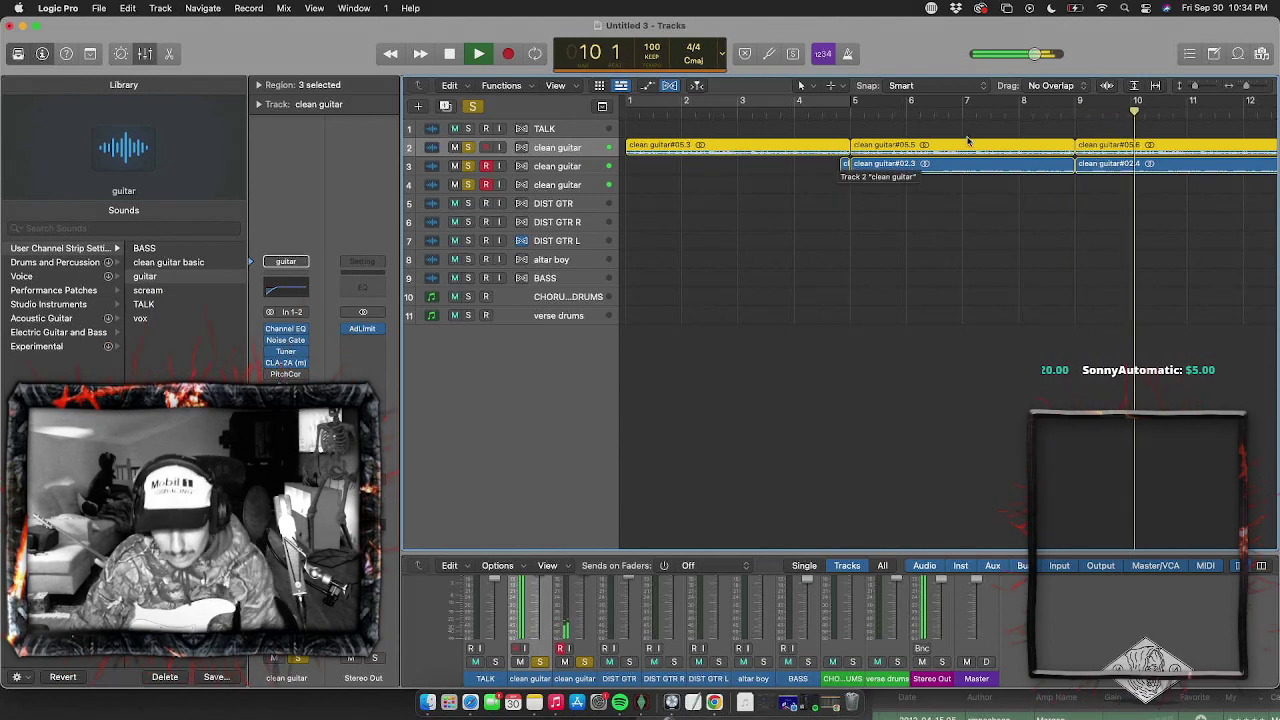
click(833, 85)
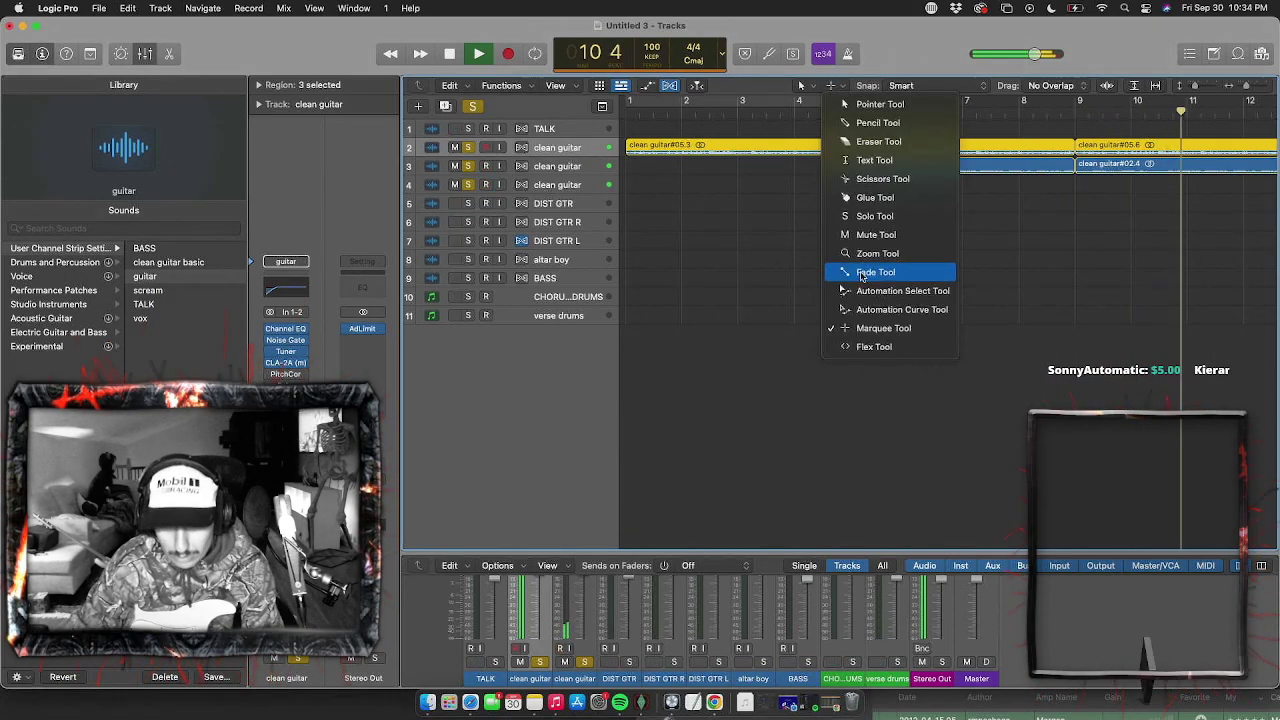
click(874, 272)
scroll(1024, 213, up, 5)
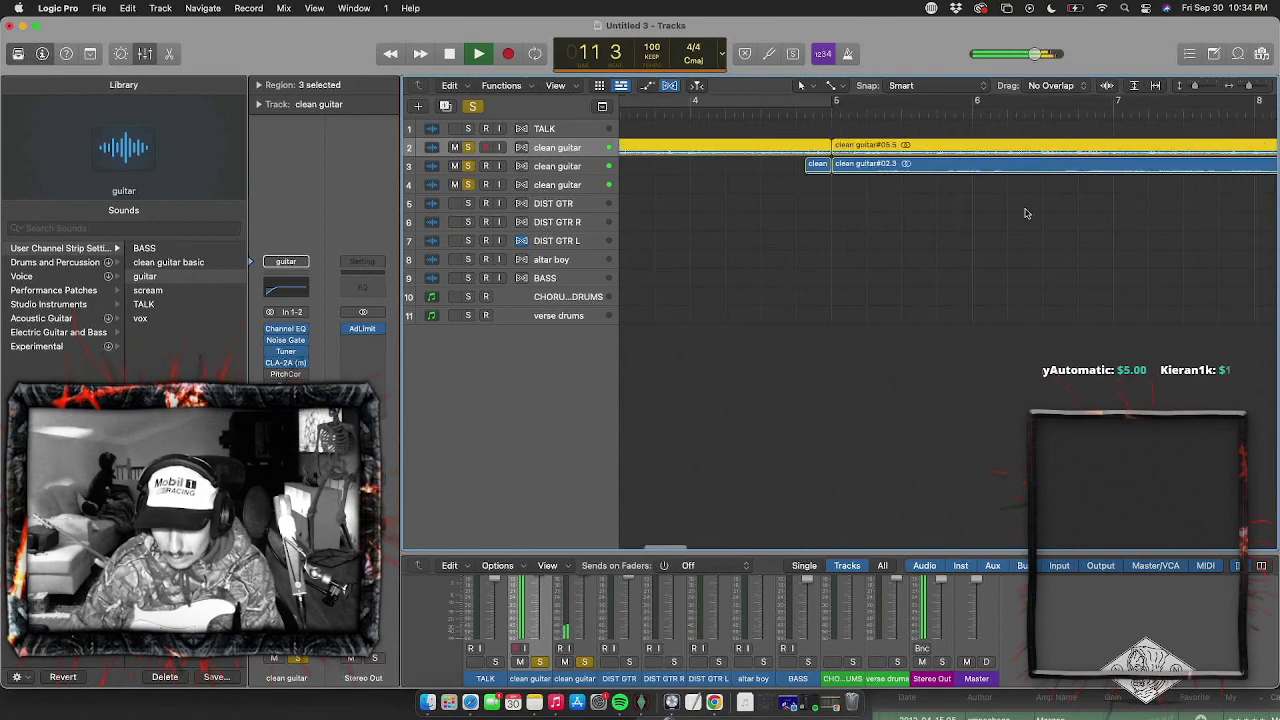
scroll(1025, 213, right, 3)
drag(1198, 88, 1205, 88)
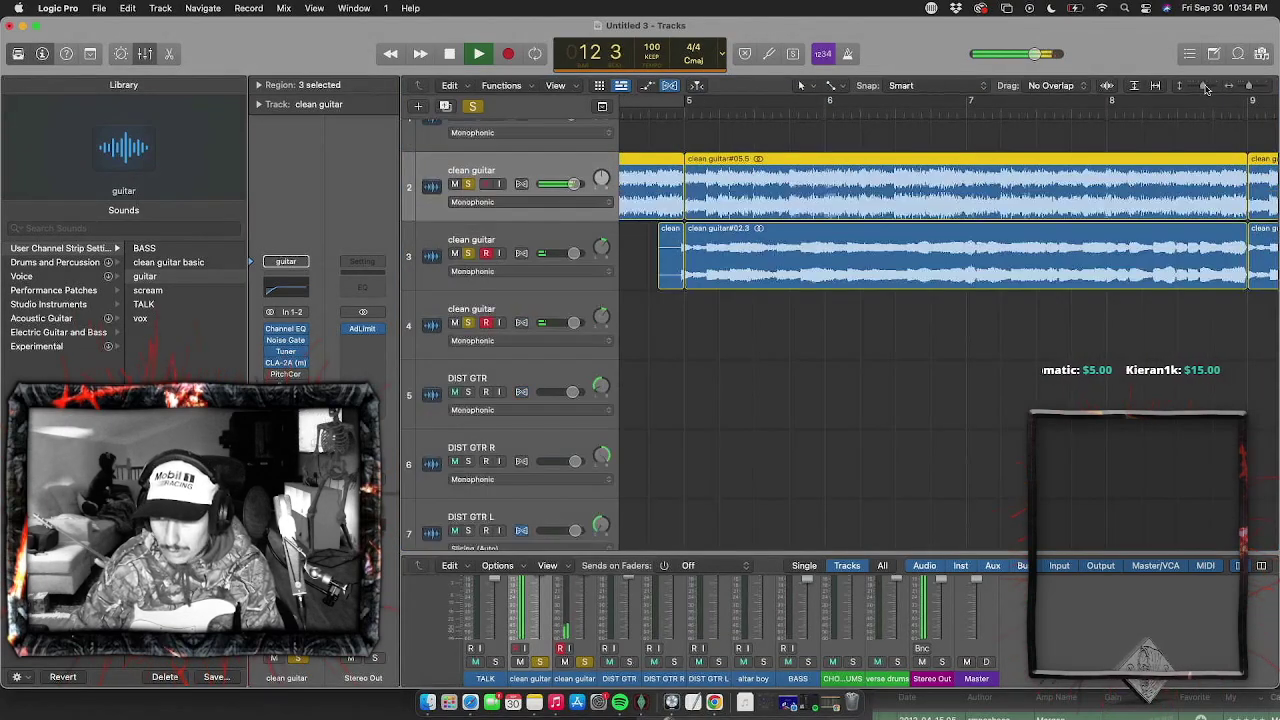
scroll(1122, 261, right, 3)
drag(1092, 270, 1083, 268)
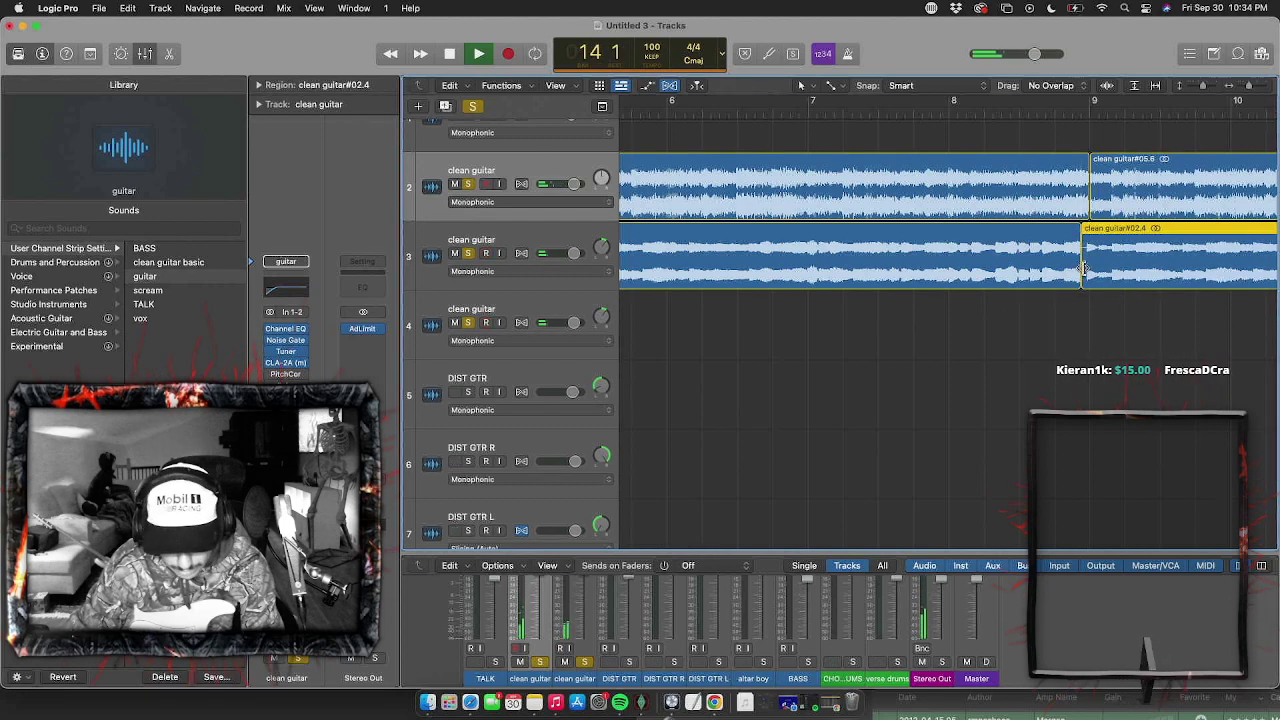
key(super+z)
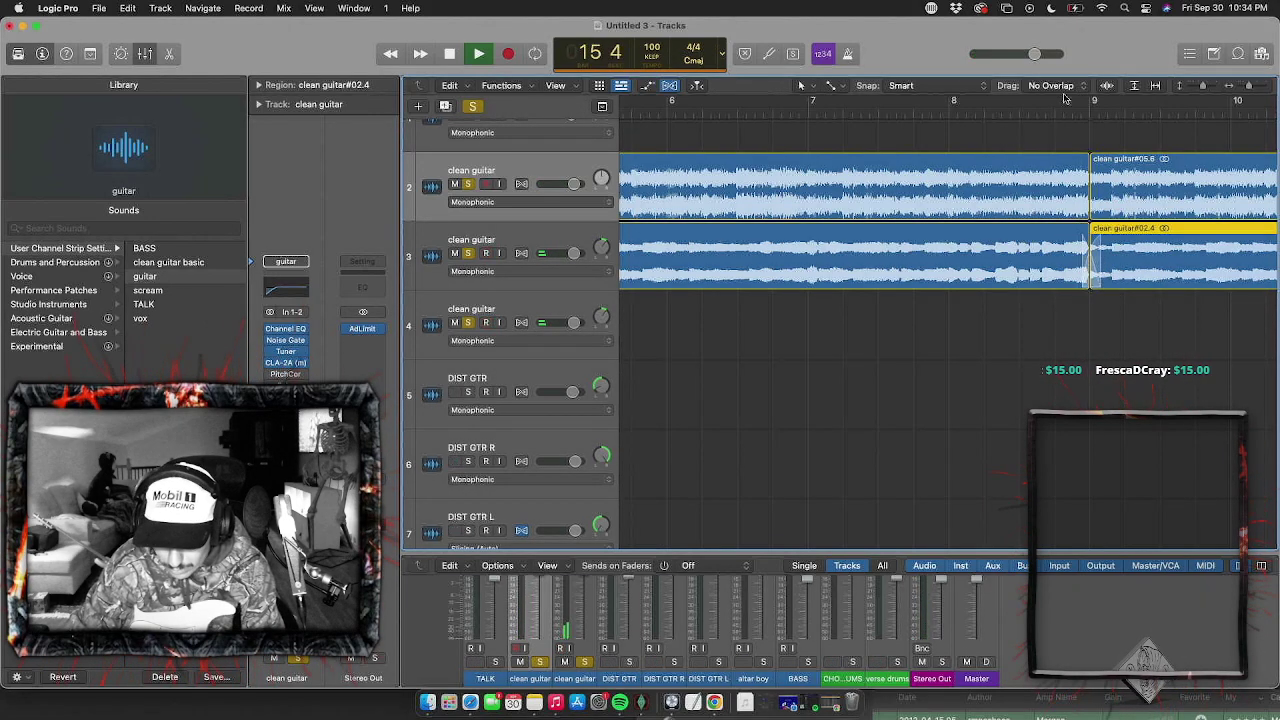
Crossfade the first clean guitar track's region joins at bar 9 and bar 5
key(space)
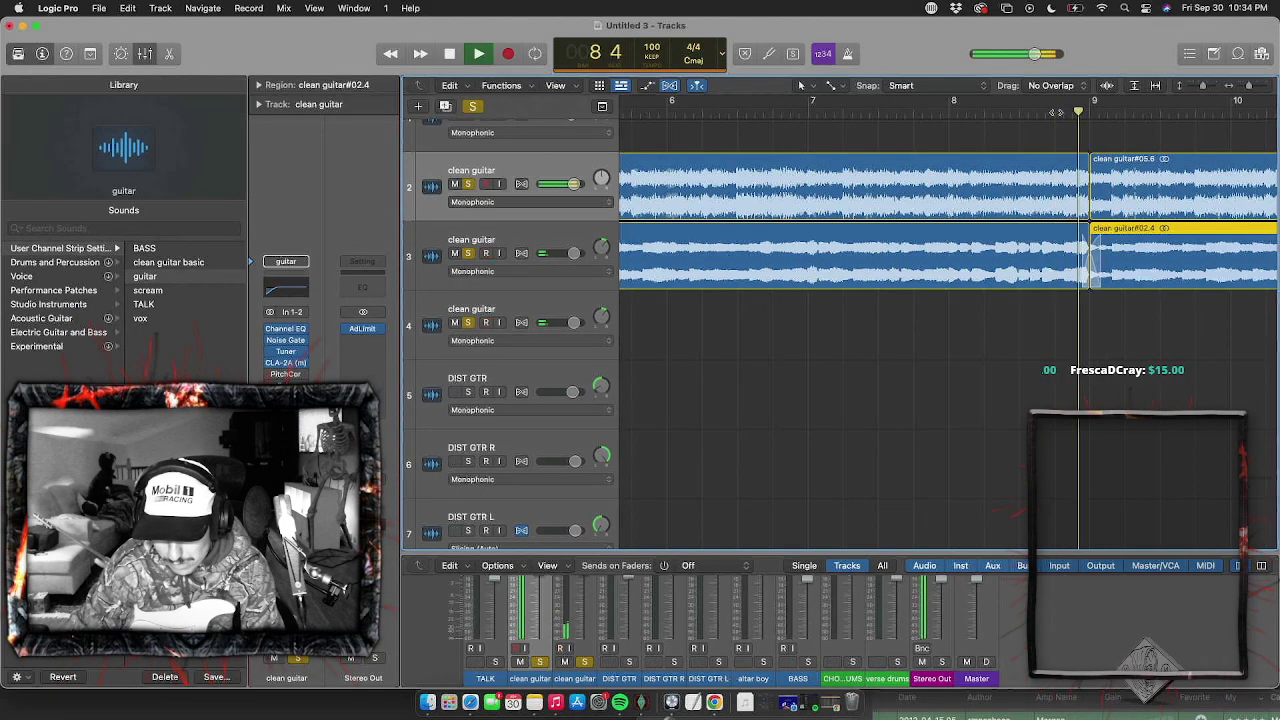
click(1097, 200)
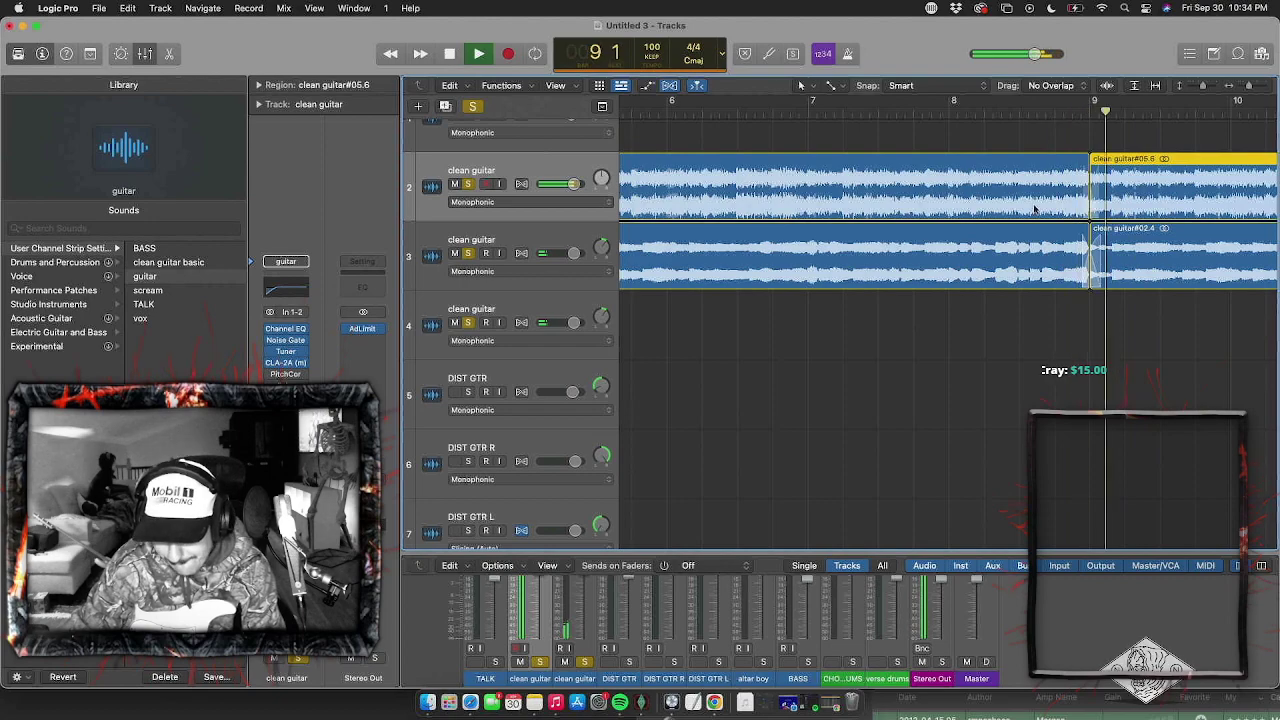
scroll(1034, 209, left, 2)
key(super+Left)
key(super+Left)
key(super+Left)
key(super+Left)
key(super+Left)
key(super+Right)
key(super+Right)
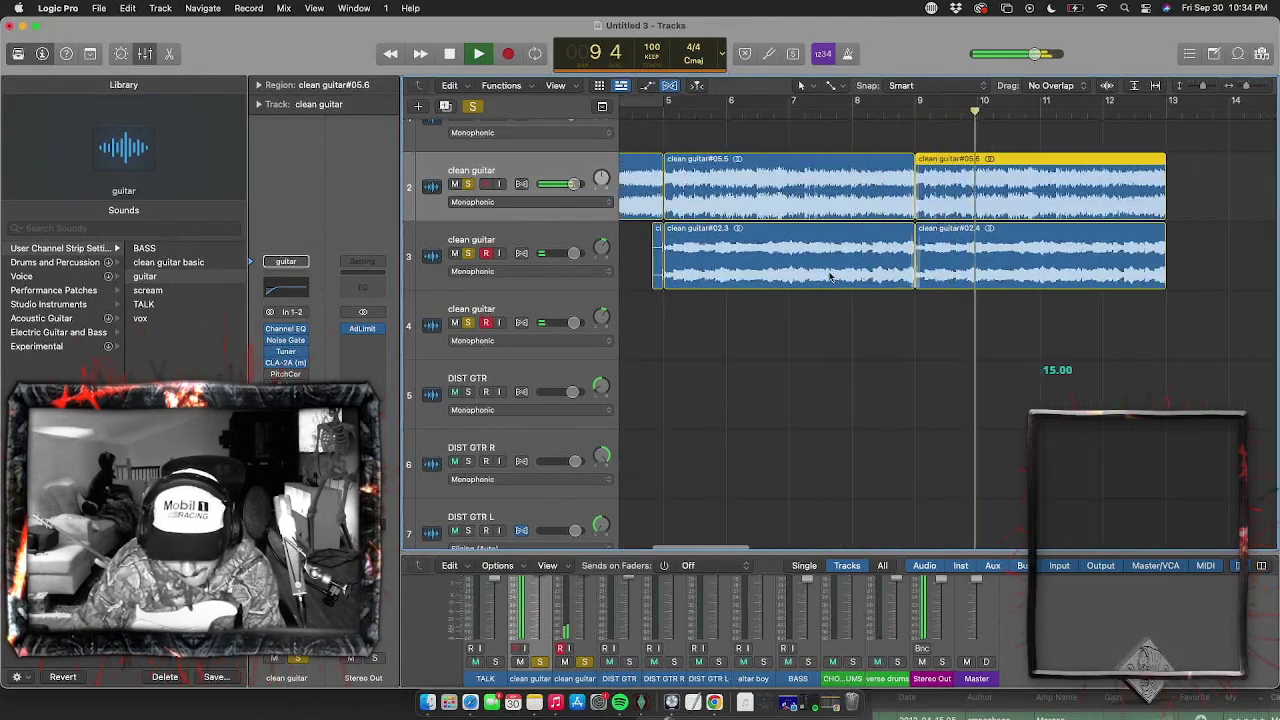
scroll(829, 276, left, 2)
click(755, 200)
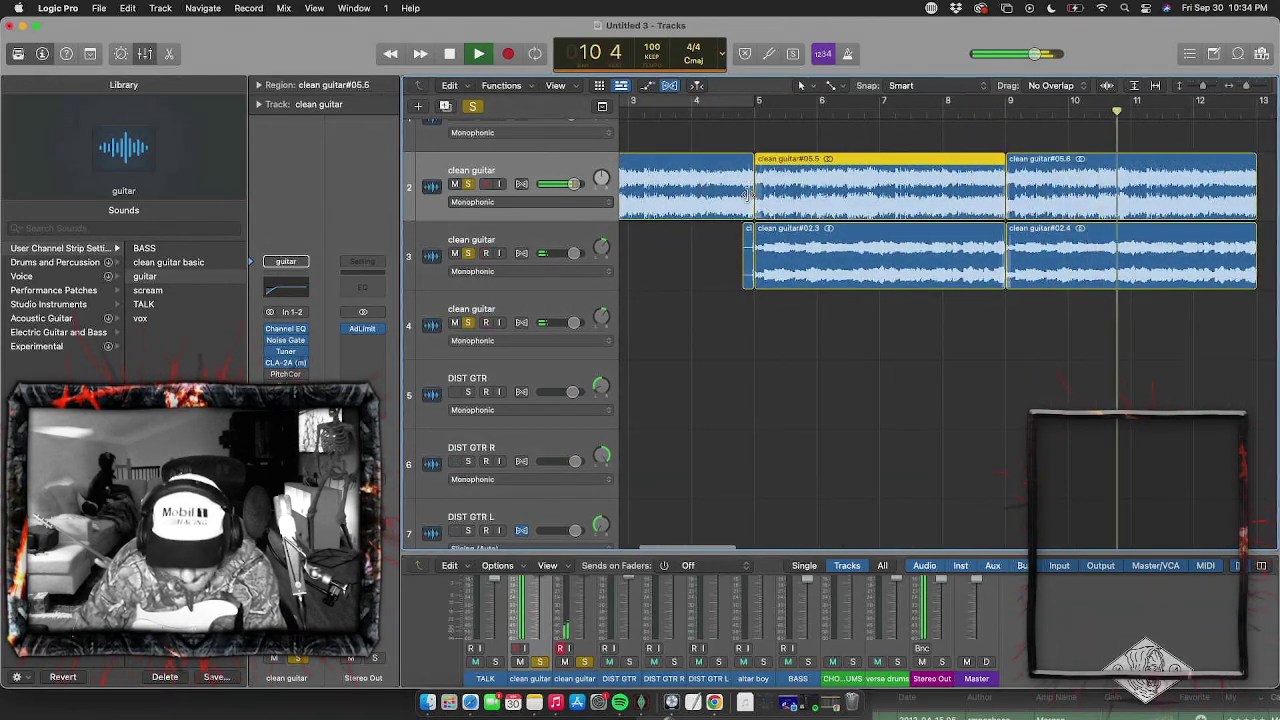
Center the second clean guitar track's pan and play a cycle range from bar 5 to bar 13
drag(601, 247, 601, 247)
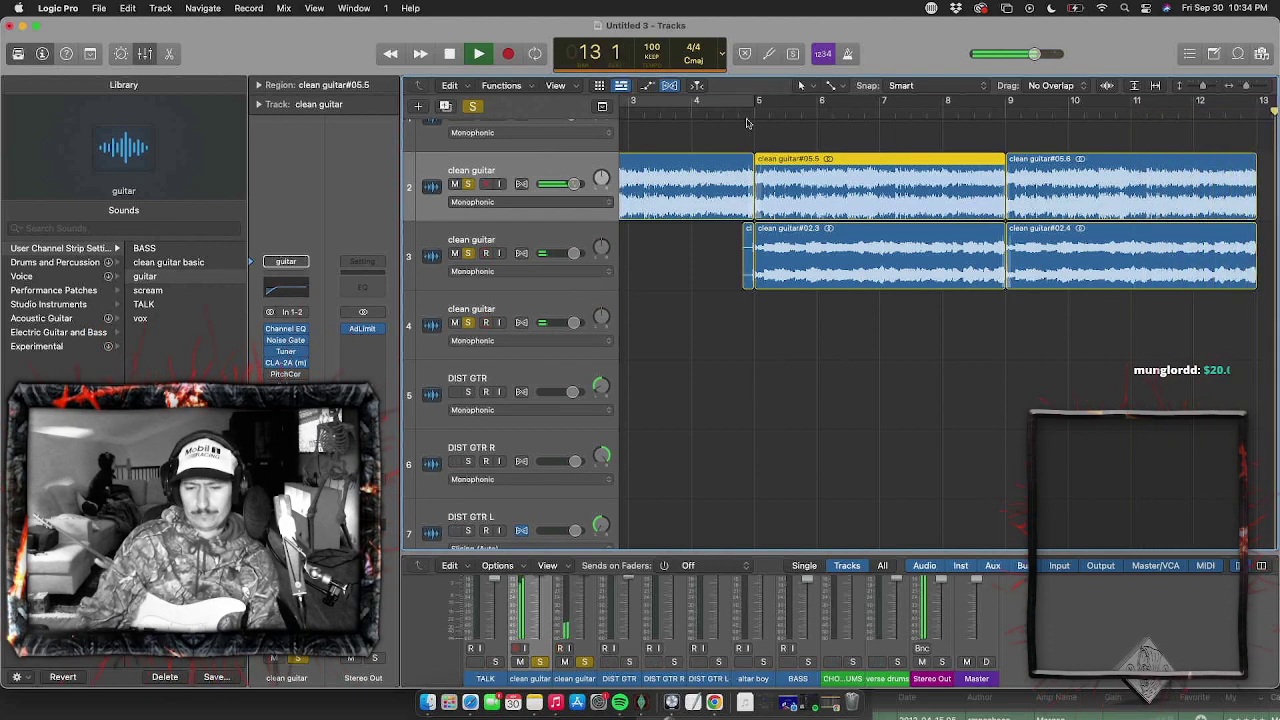
drag(754, 104, 1232, 130)
key(space)
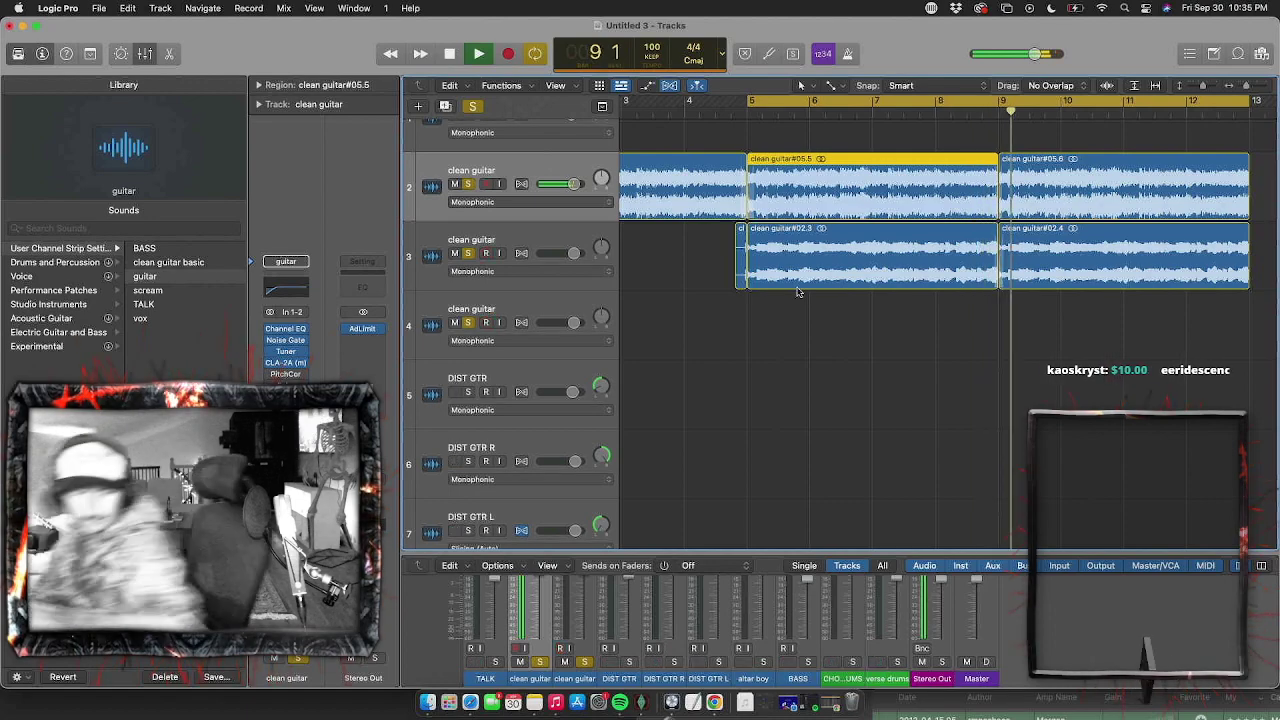
Stop playback, turn on input monitoring for the TALK track, and clear the solo on all tracks
scroll(505, 136, up, 3)
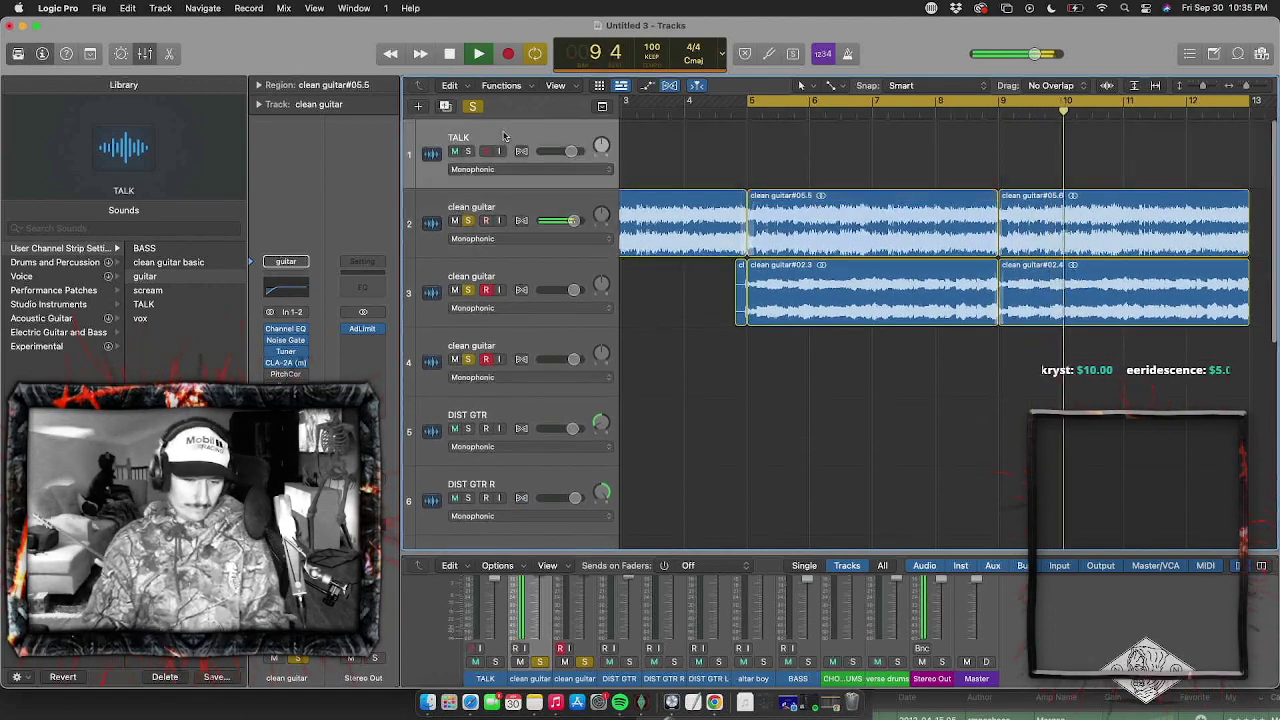
click(468, 153)
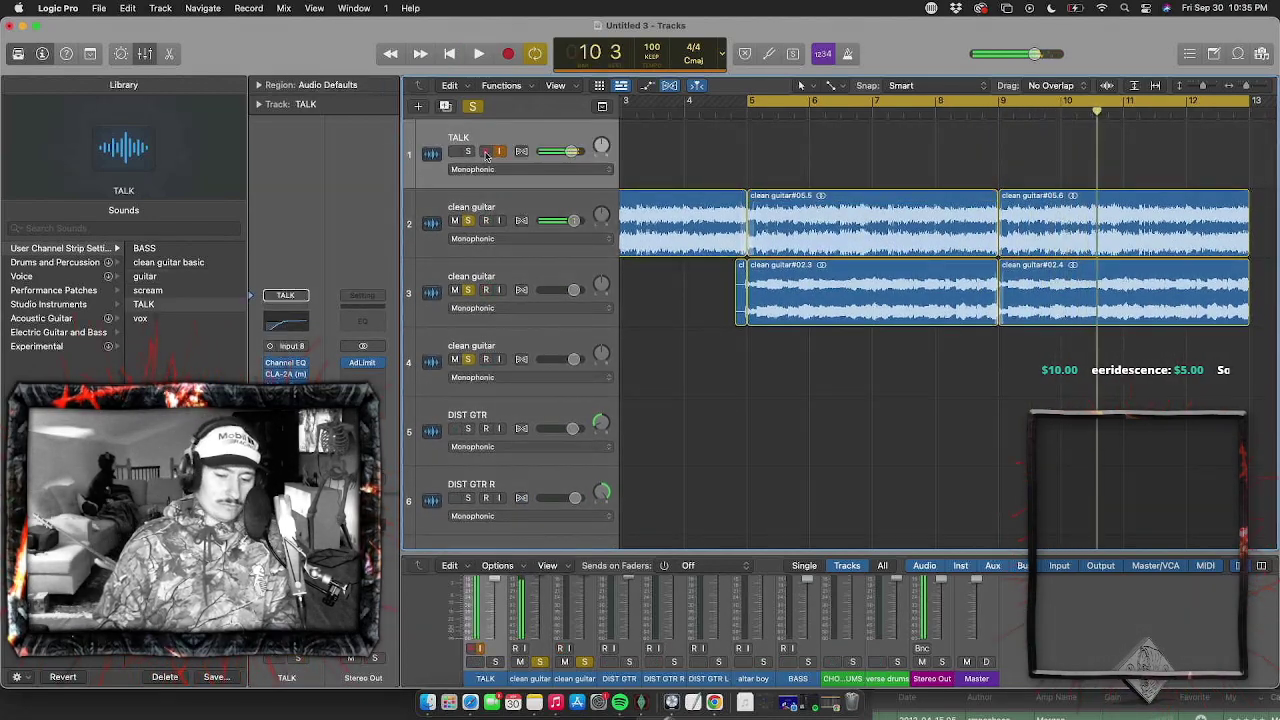
click(475, 107)
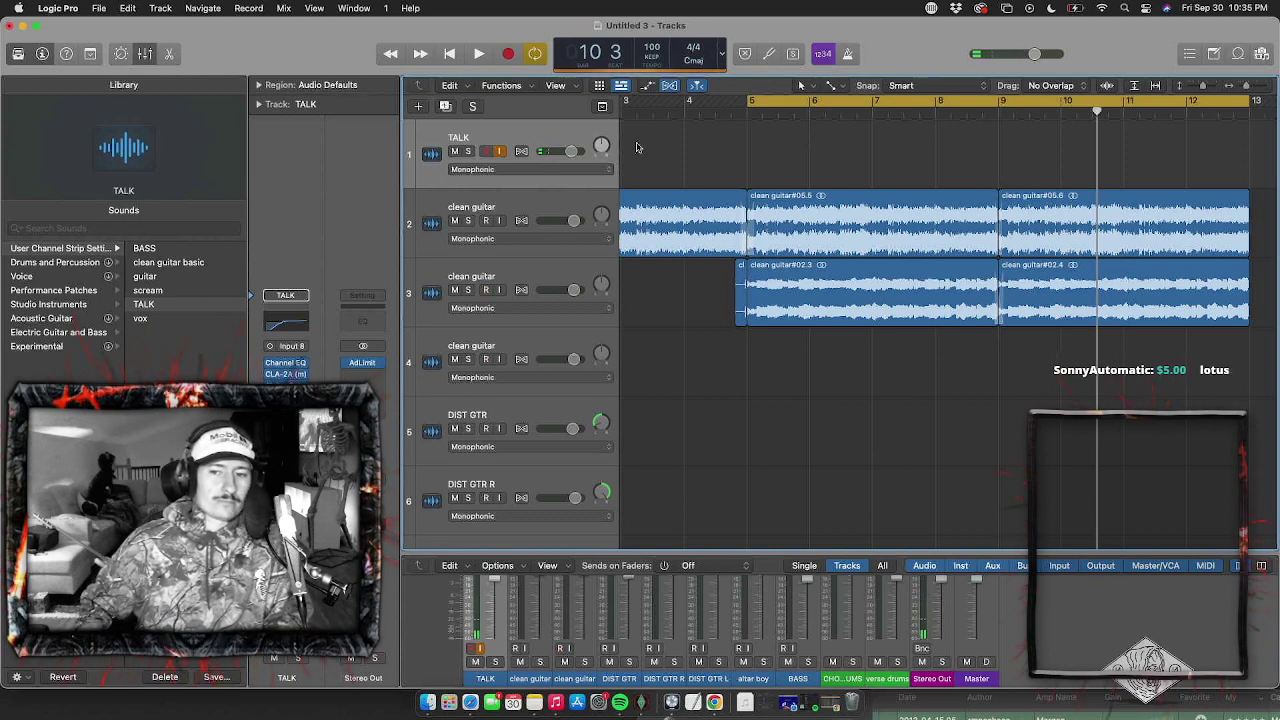
Resume cycle playback and move the CHORUS DRUMS track directly below the second clean guitar track
key(space)
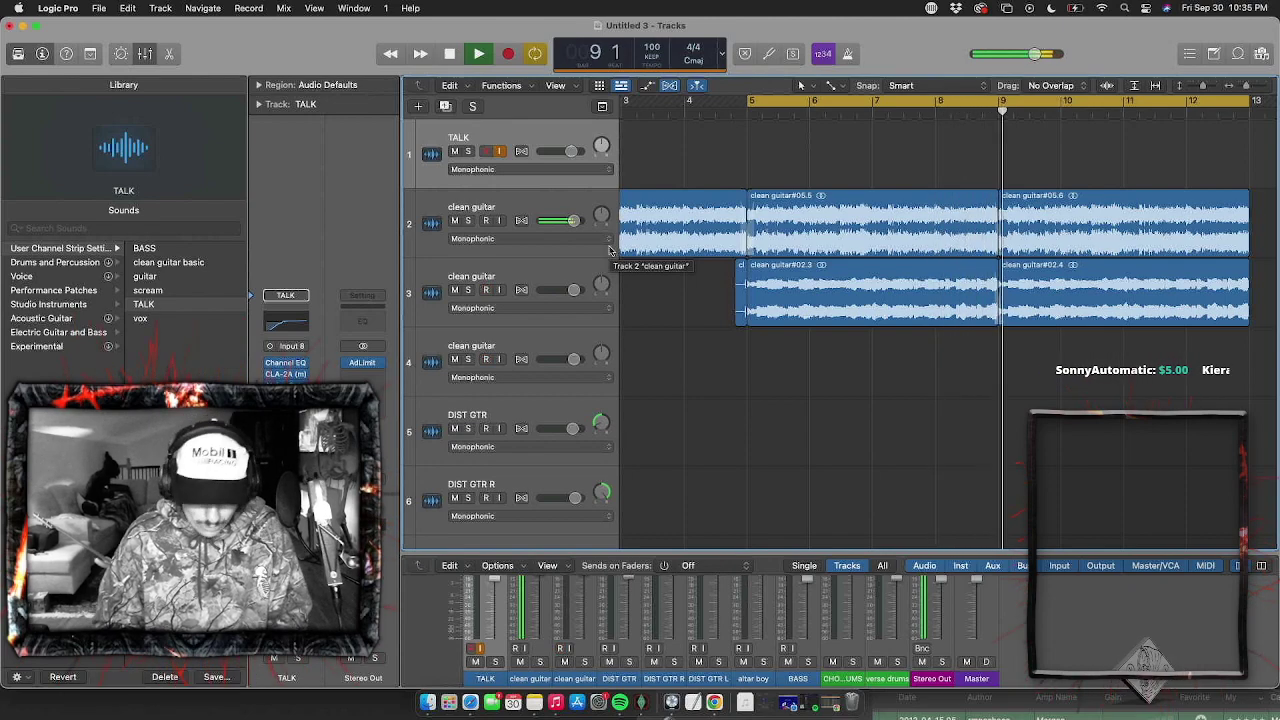
scroll(582, 386, down, 10)
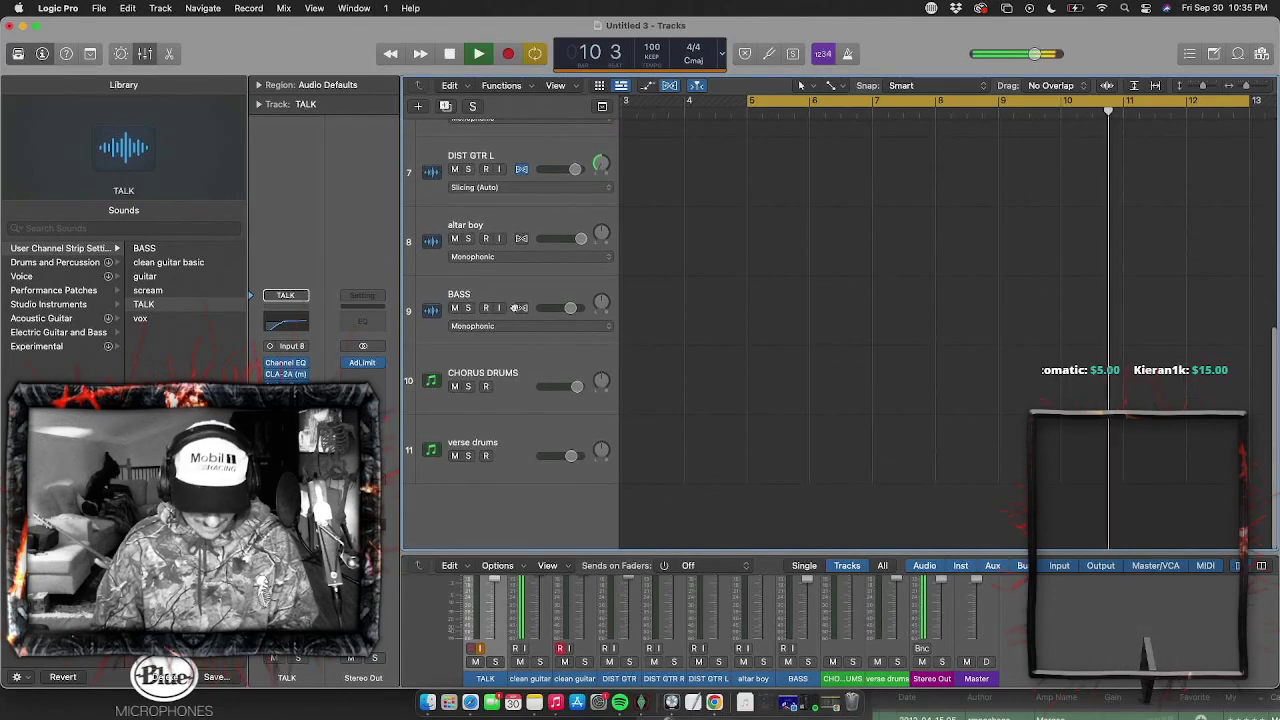
drag(500, 371, 520, 205)
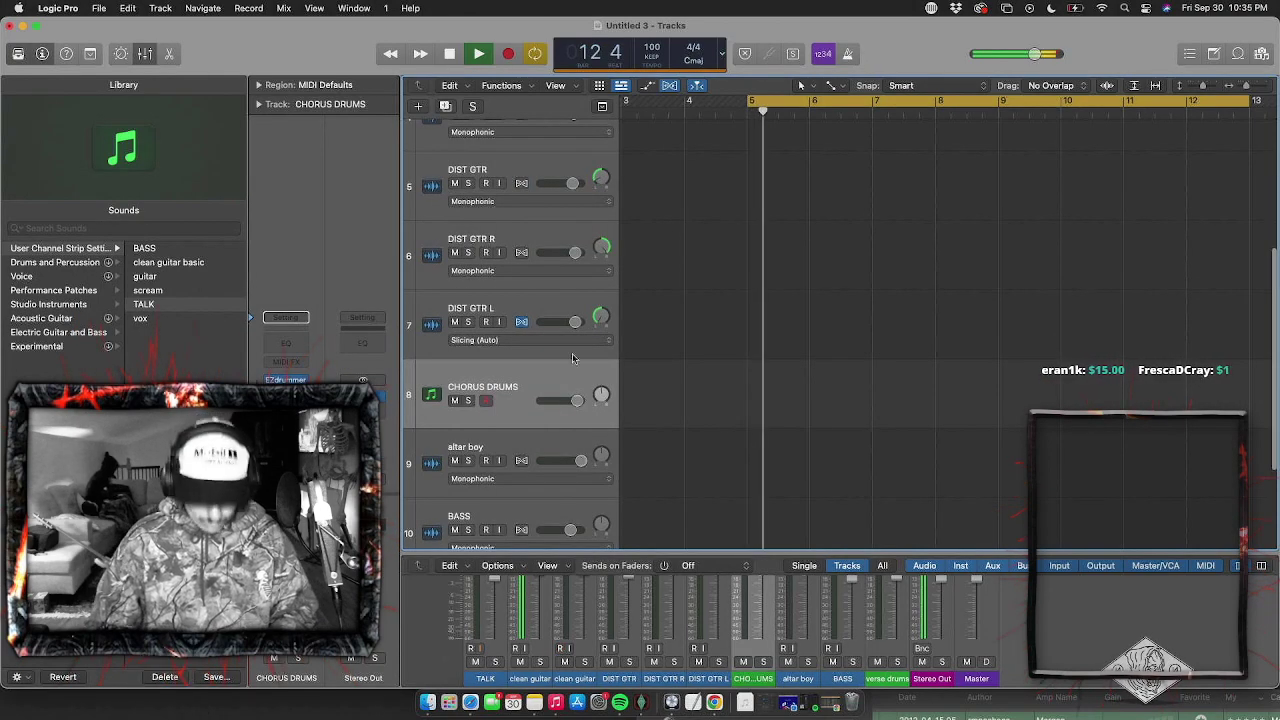
scroll(520, 500, up, 5)
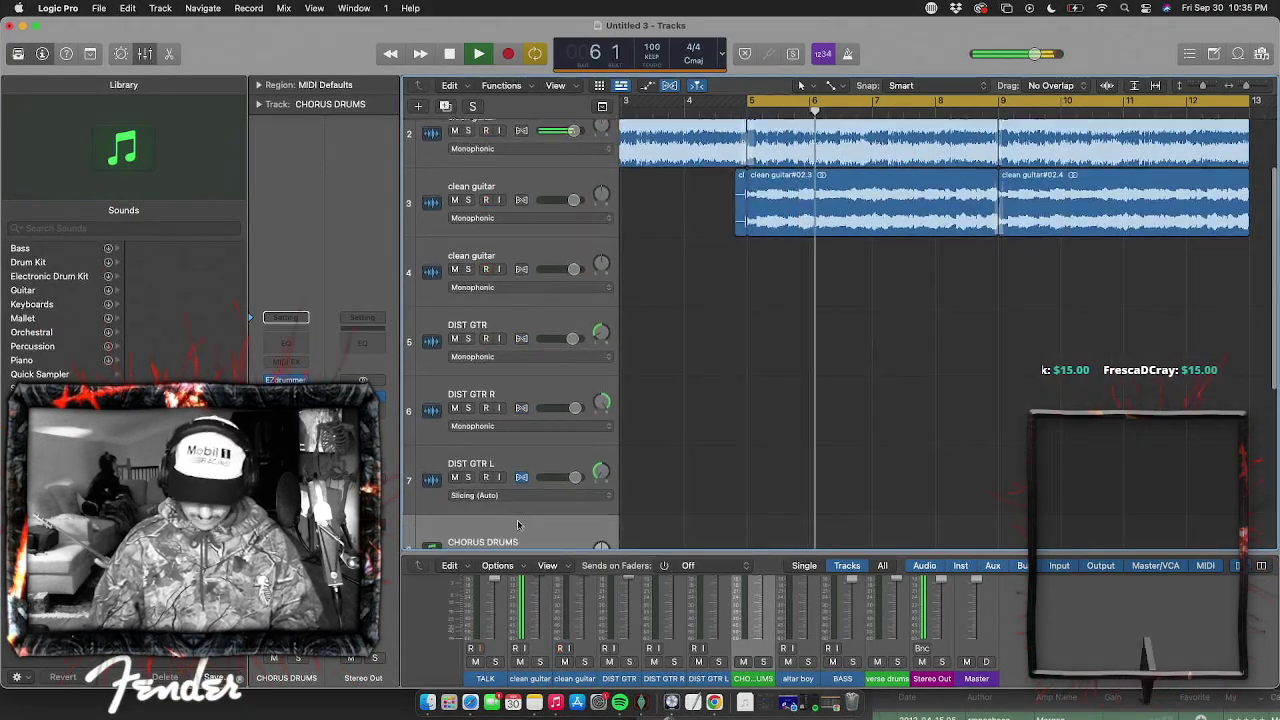
scroll(518, 525, down, 1)
drag(518, 525, 528, 268)
drag(529, 214, 529, 218)
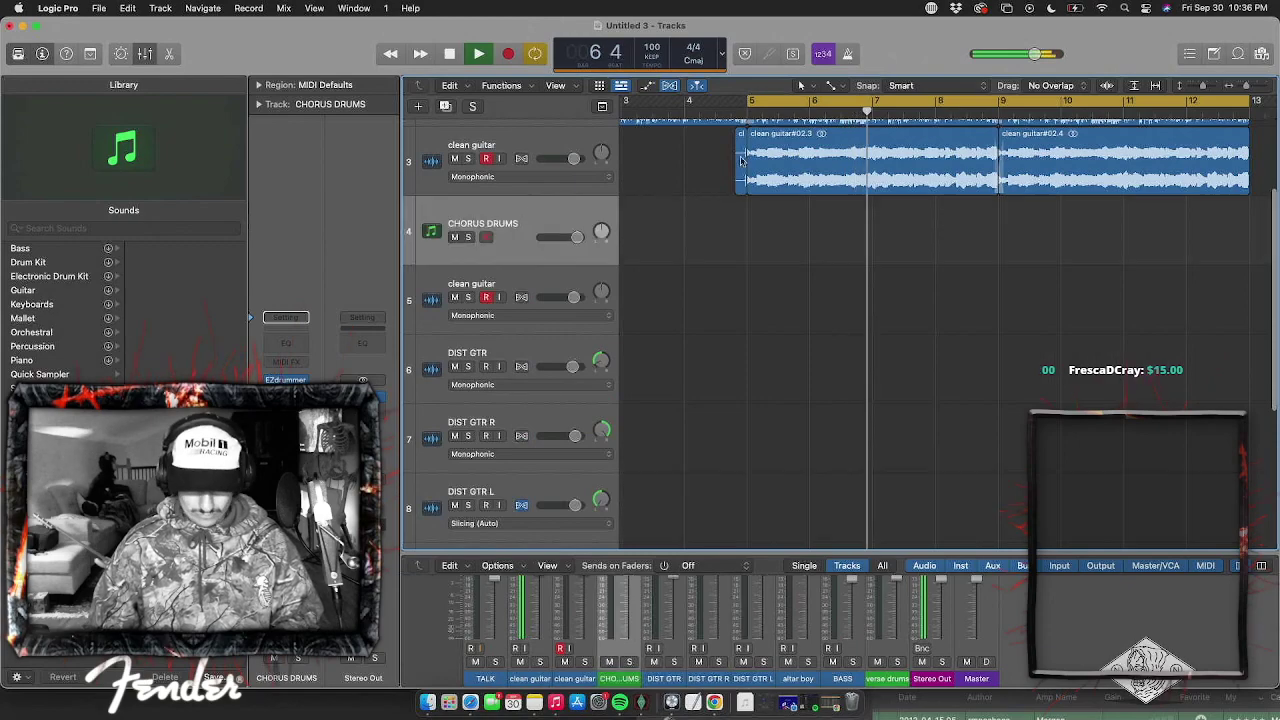
Stop playback, focus the TALK track, and select the second clean guitar track's regions between bars 5 and 13
scroll(683, 358, up, 5)
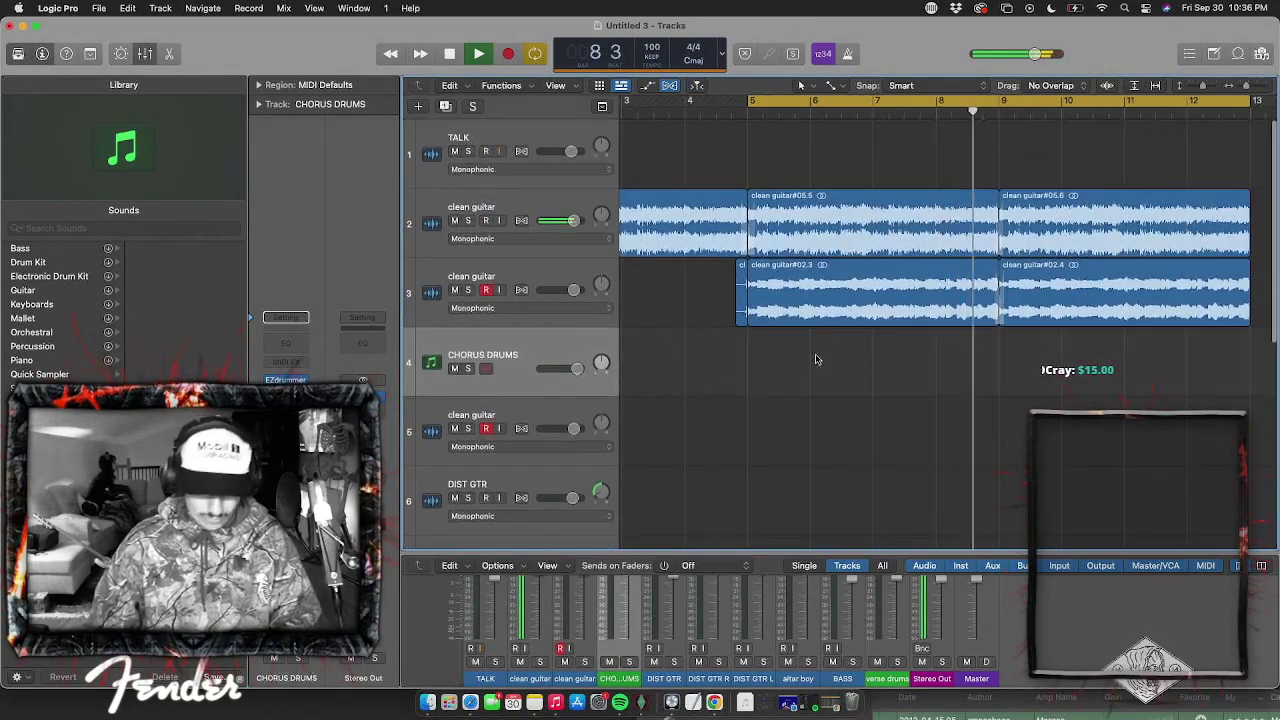
key(space)
click(519, 135)
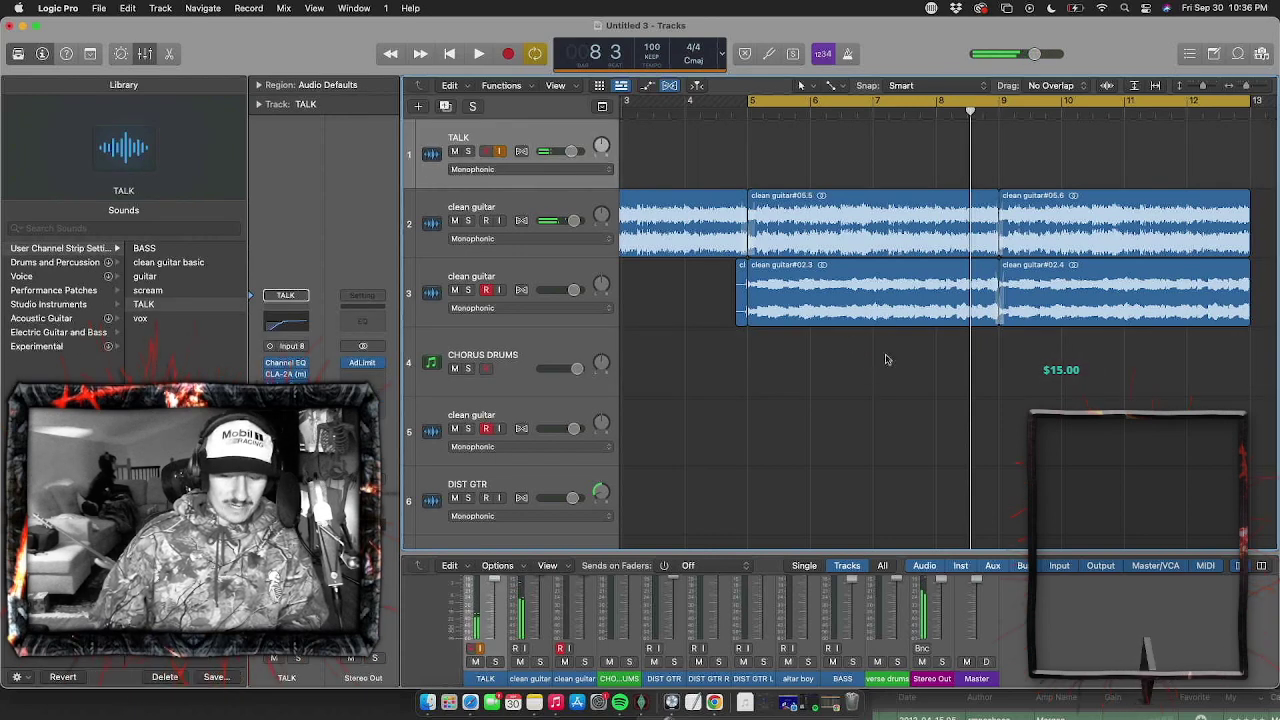
drag(875, 375, 1082, 261)
right_click(880, 277)
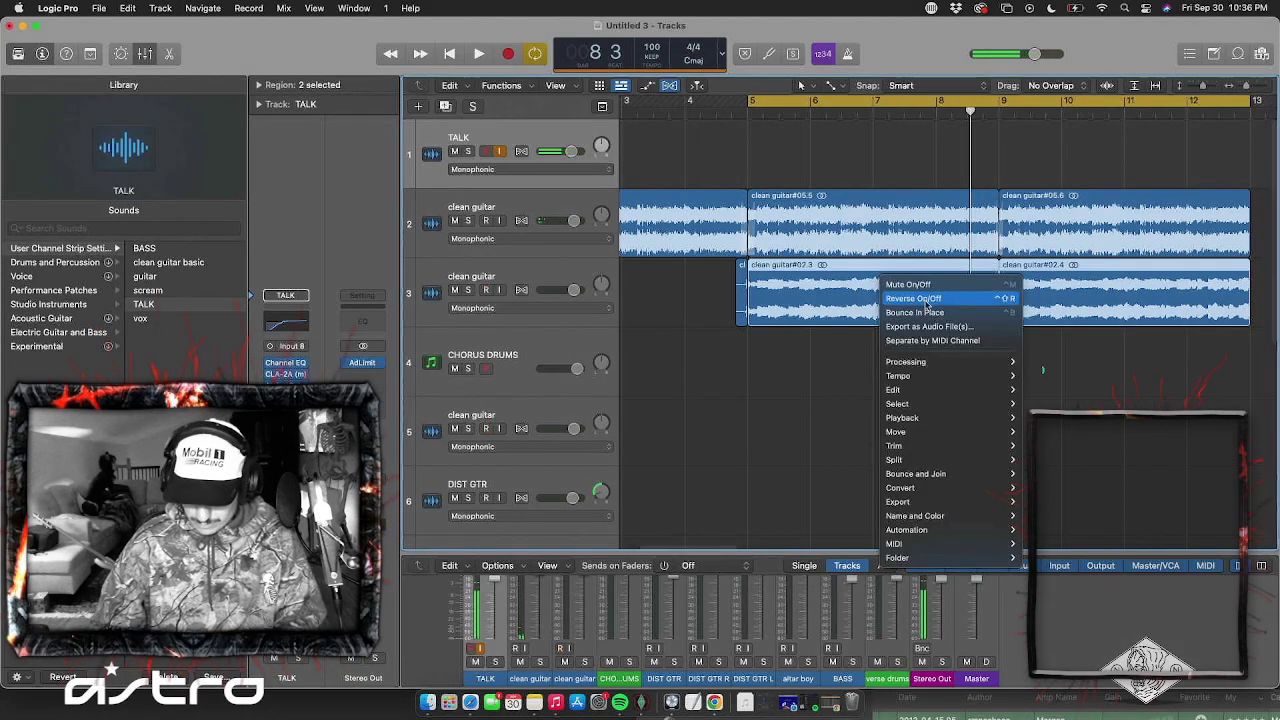
click(913, 298)
Play the cycle range, pan the second clean guitar track to +35, and stop playback
key(shift+space)
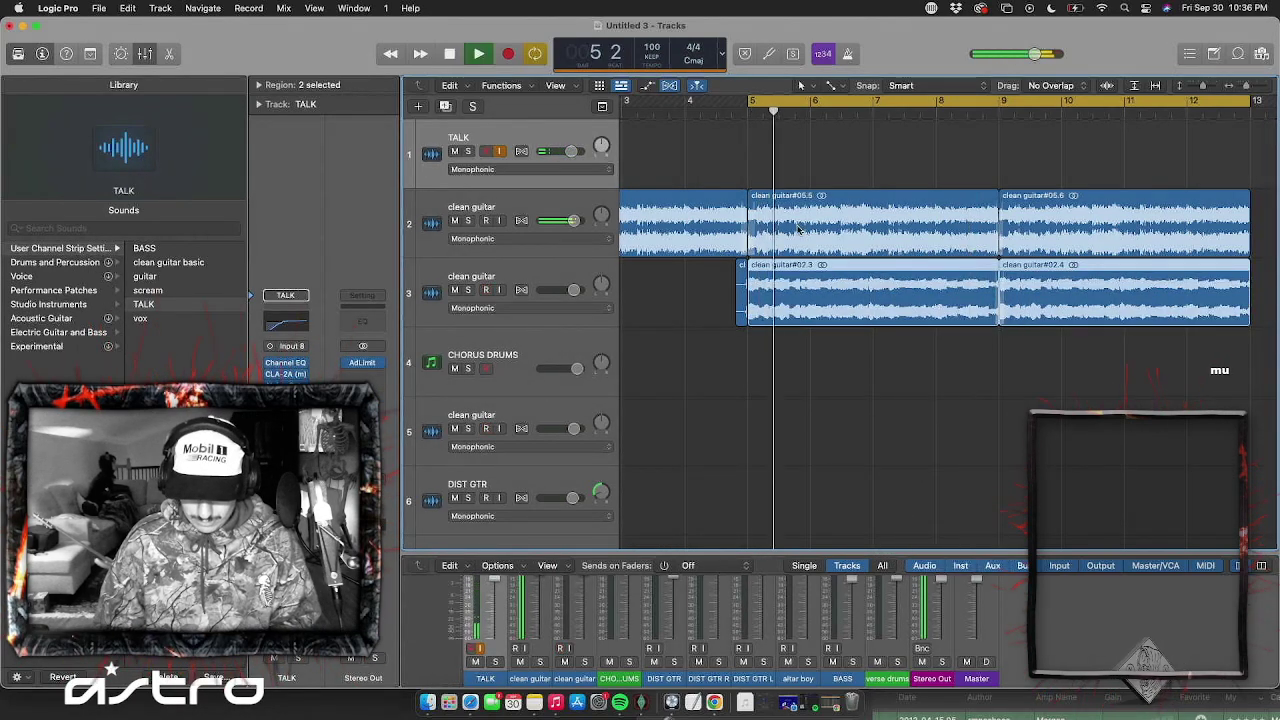
drag(601, 284, 597, 262)
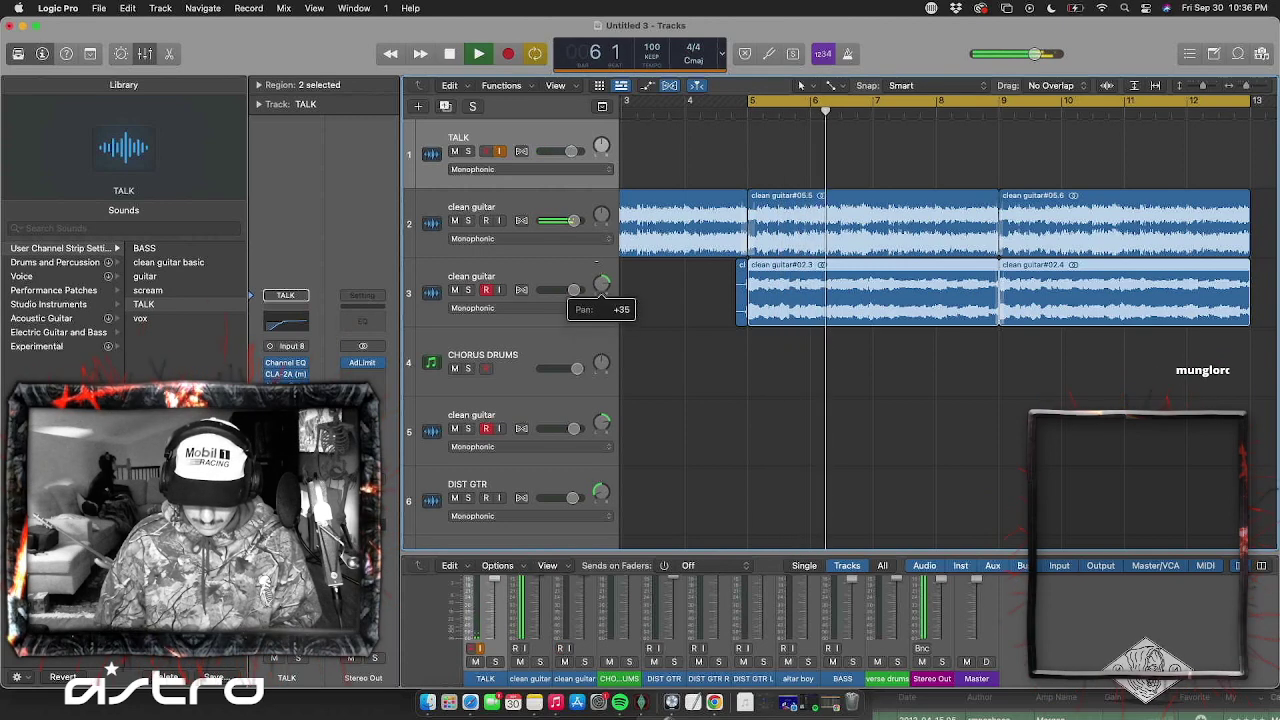
click(650, 327)
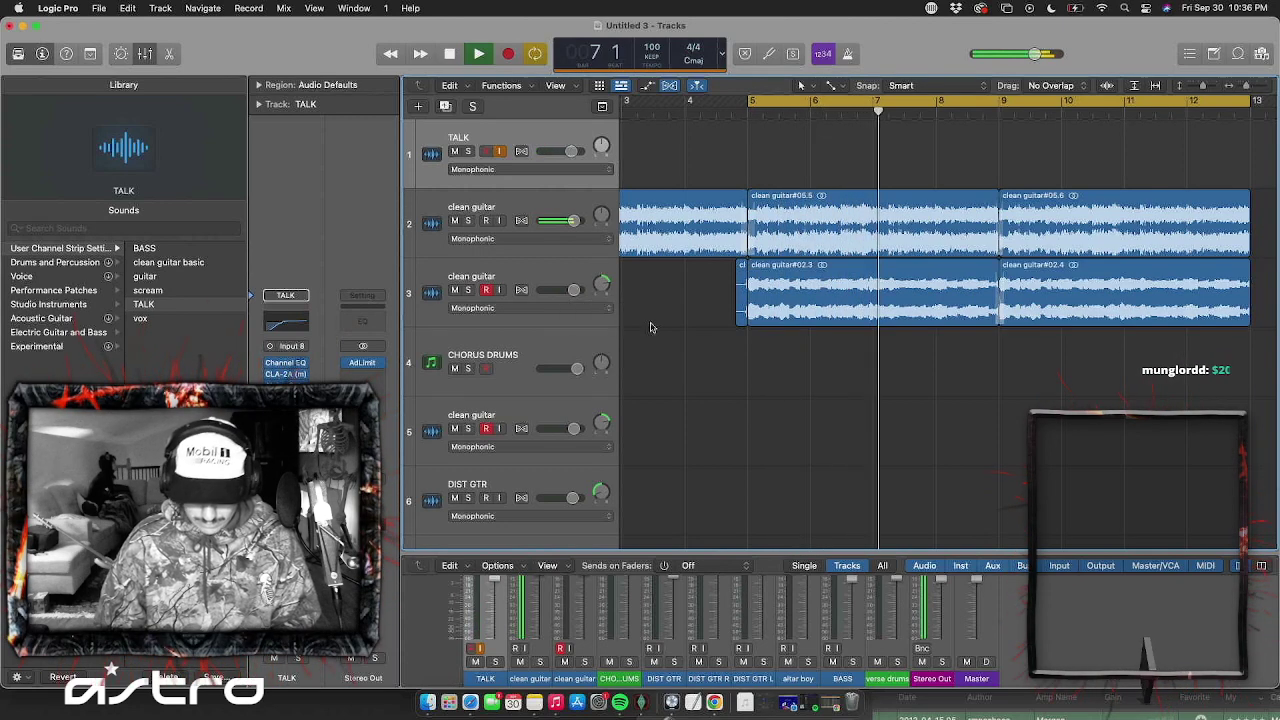
key(space)
click(826, 327)
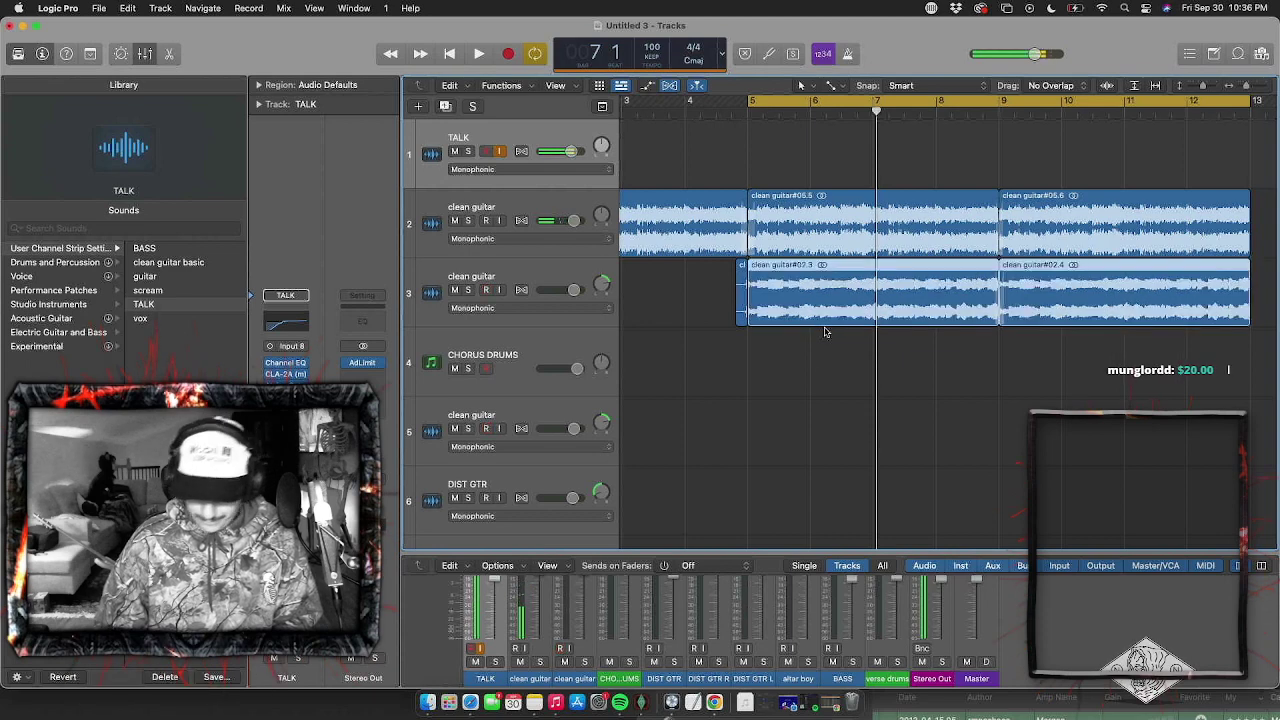
click(803, 383)
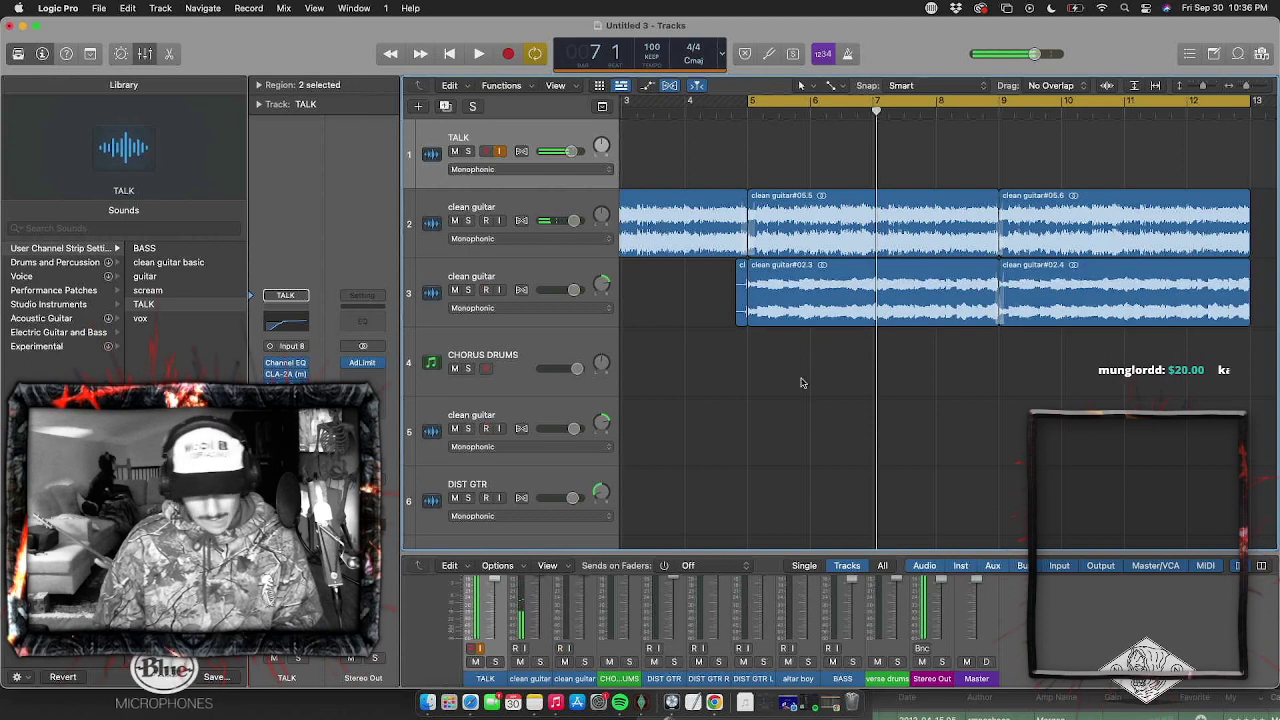
Permanently empty the Mac's Trash and return to the Logic Pro project
right_click(857, 700)
click(862, 665)
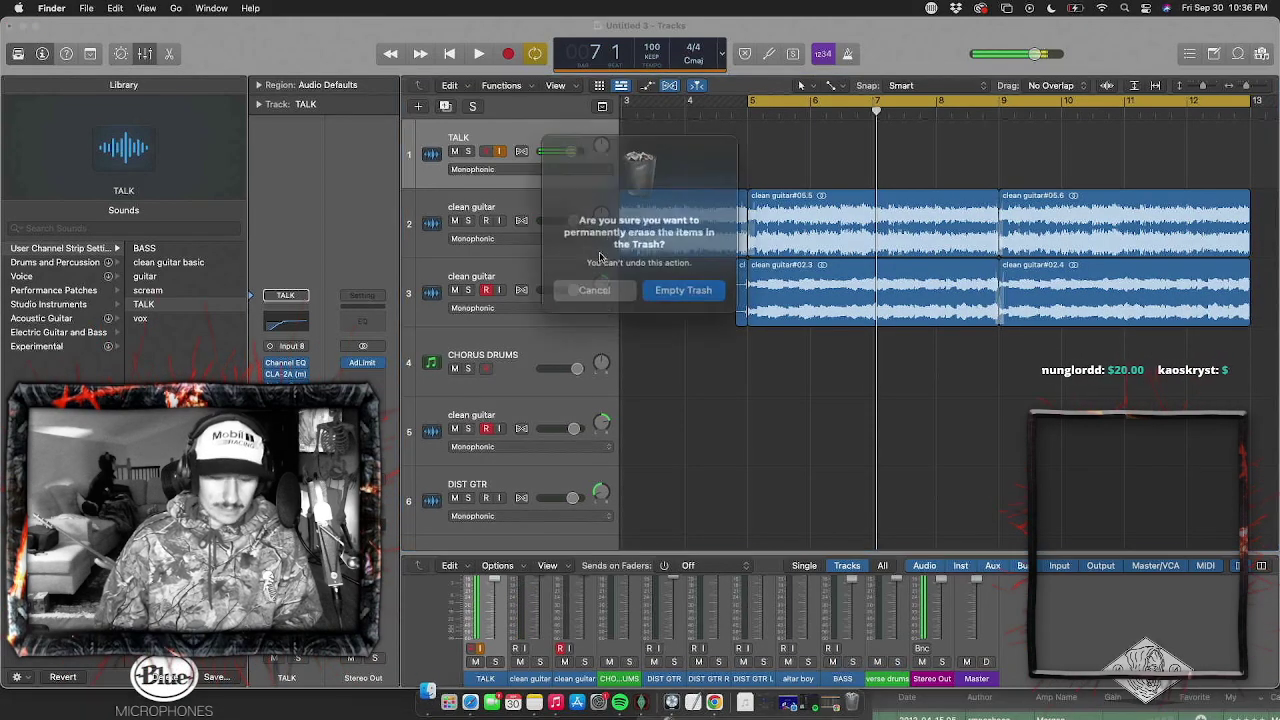
click(679, 282)
click(69, 25)
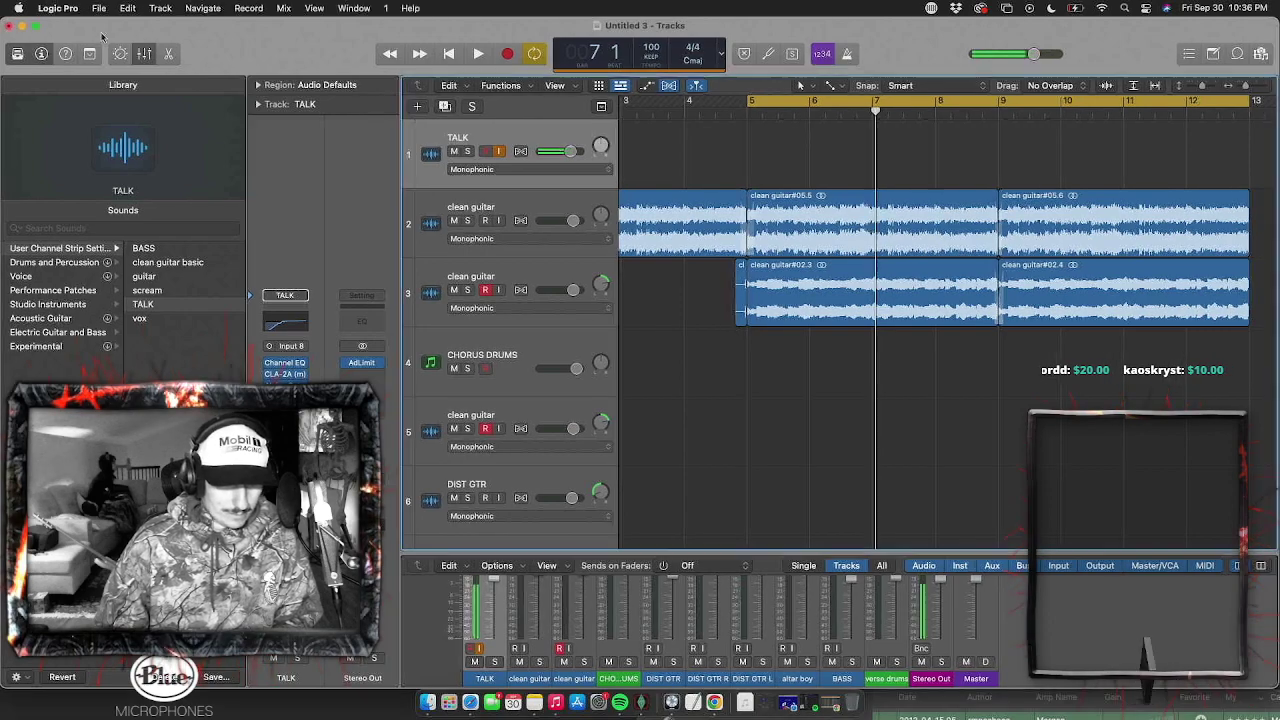
Look through the Audio, General, Recording, MIDI, Control Surfaces, My Info and Score preferences for the audio buffer setting
click(98, 8)
mouse_move(58, 8)
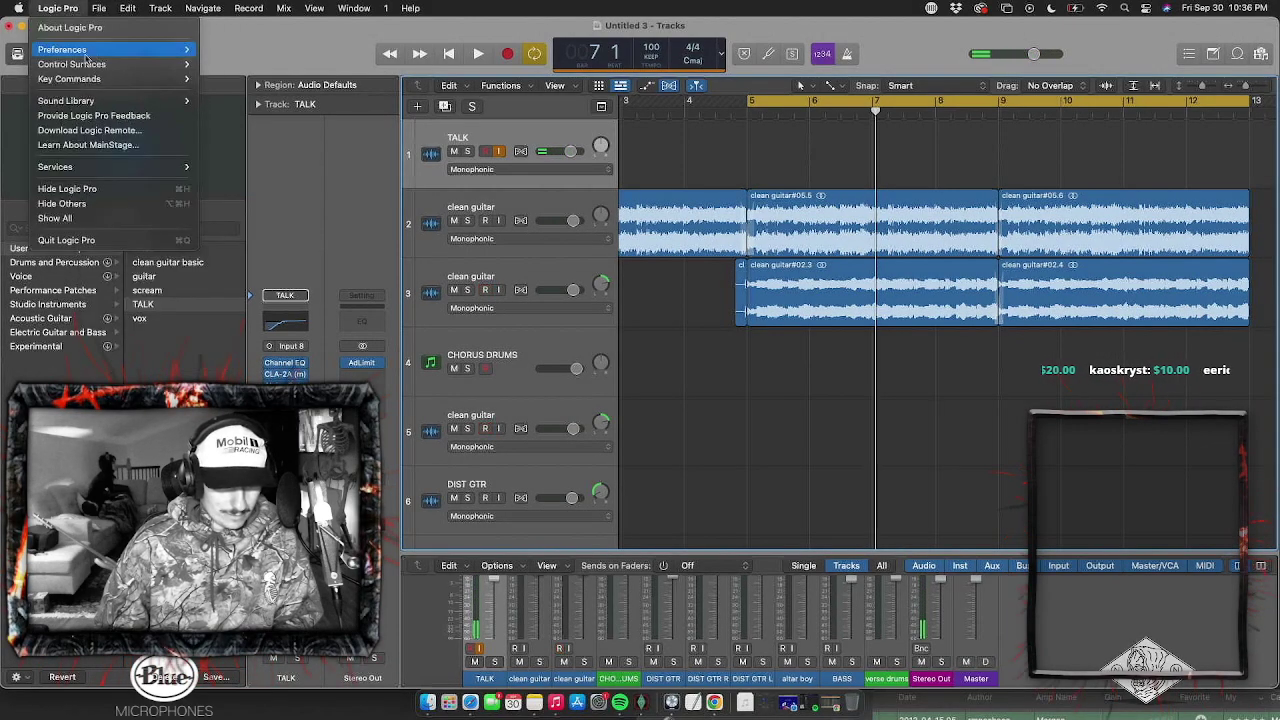
mouse_move(186, 49)
click(252, 68)
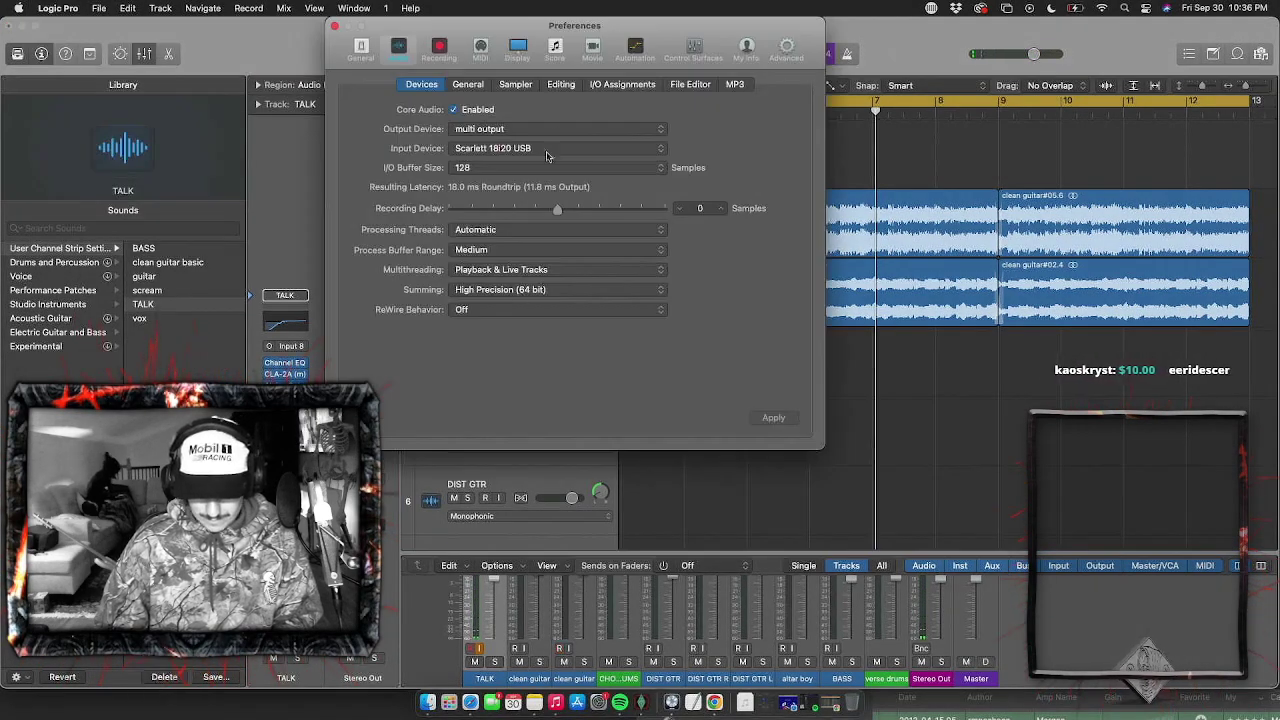
click(466, 86)
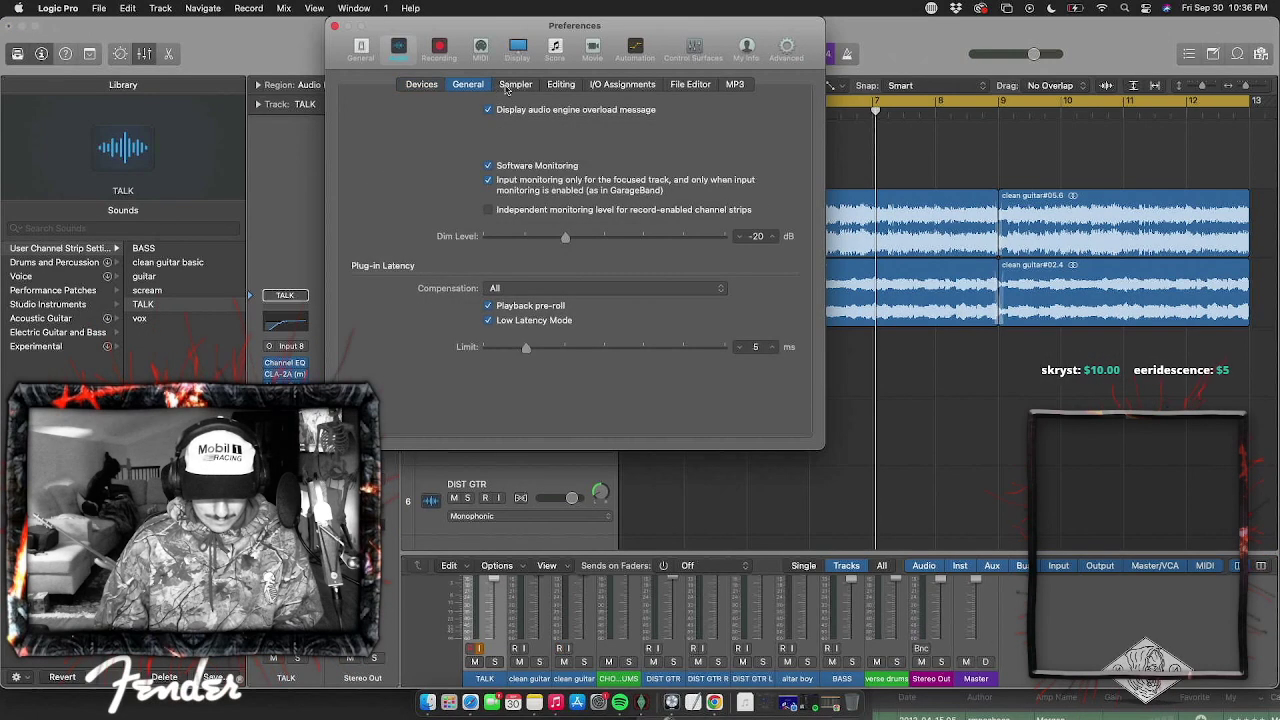
click(519, 88)
click(562, 86)
click(622, 85)
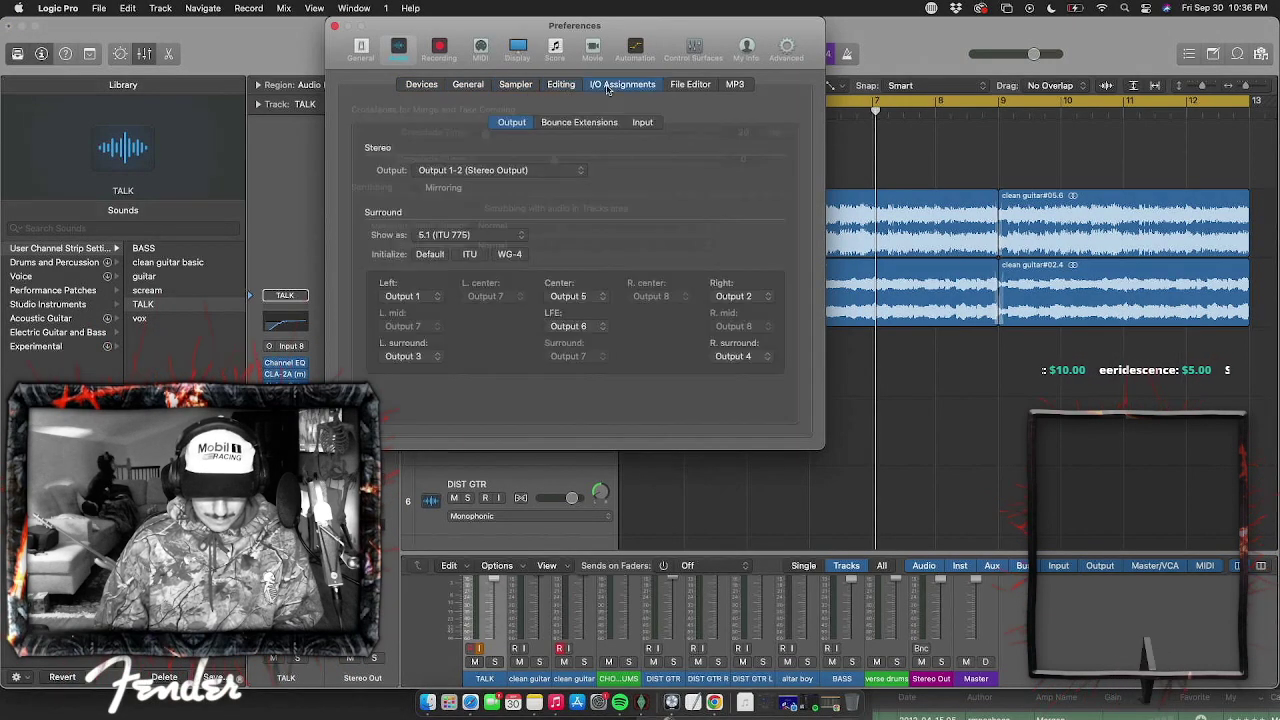
click(706, 85)
click(734, 84)
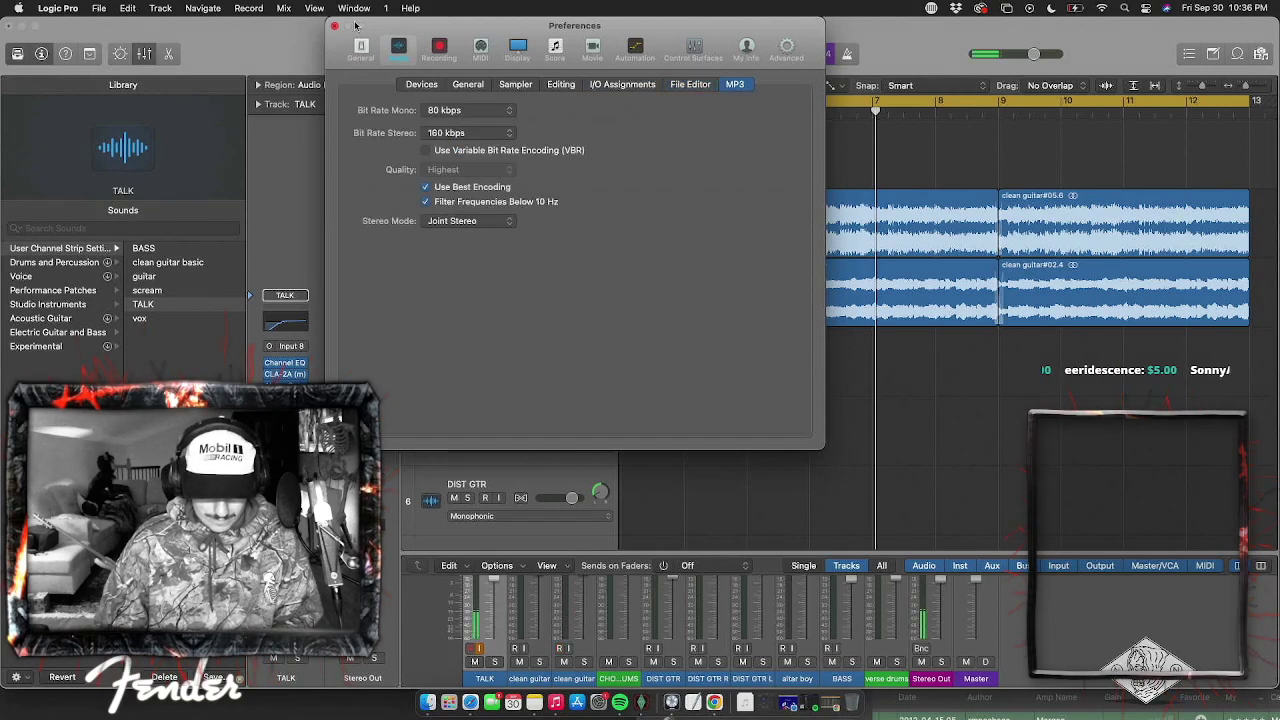
click(361, 48)
click(440, 50)
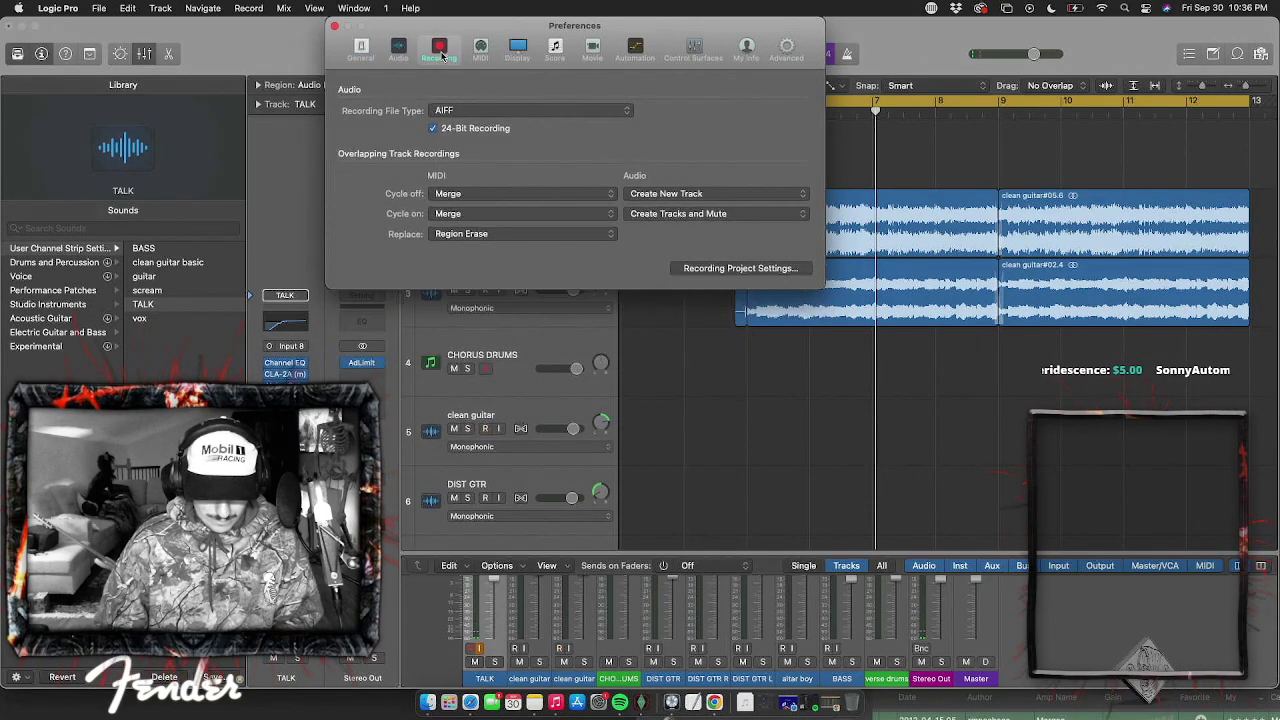
click(481, 50)
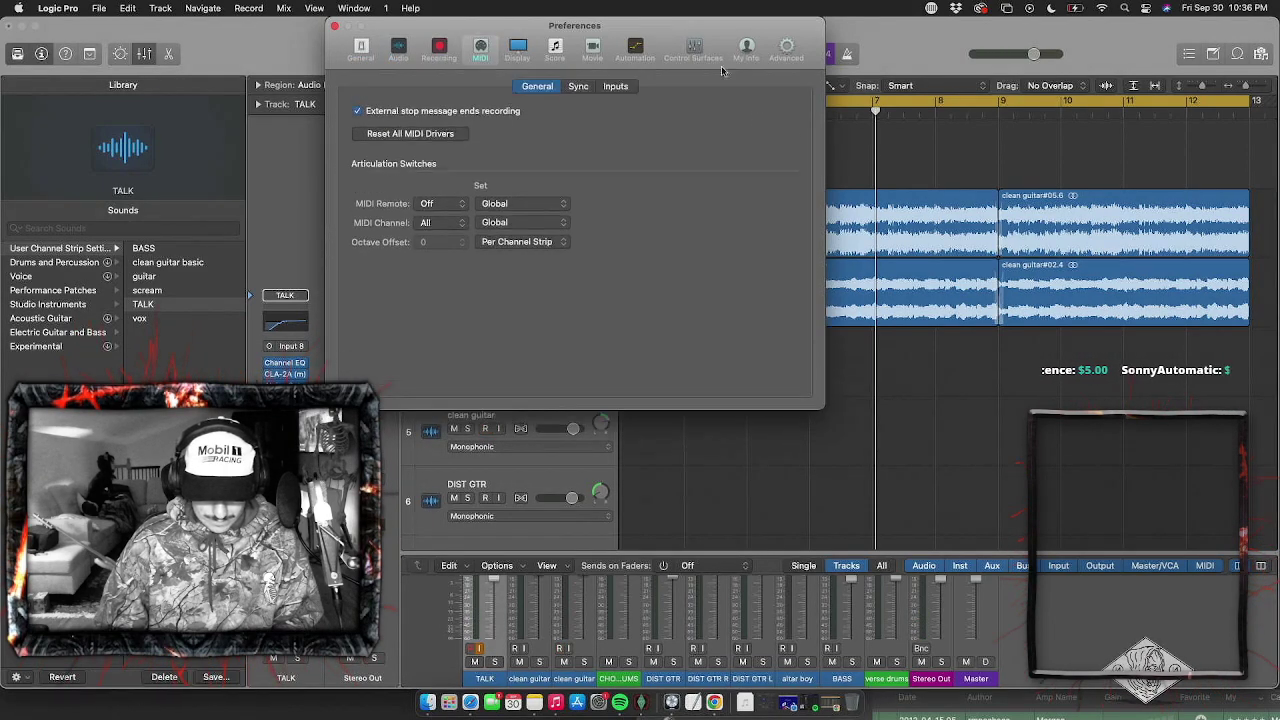
click(690, 46)
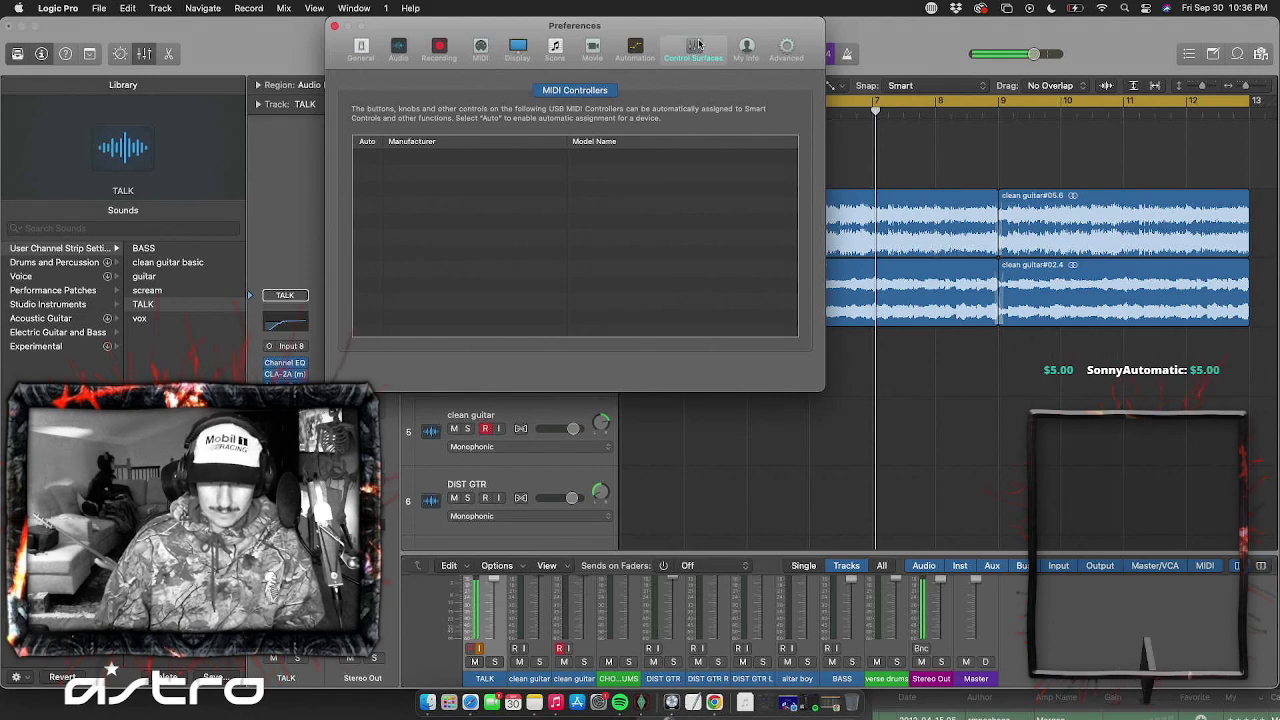
click(746, 48)
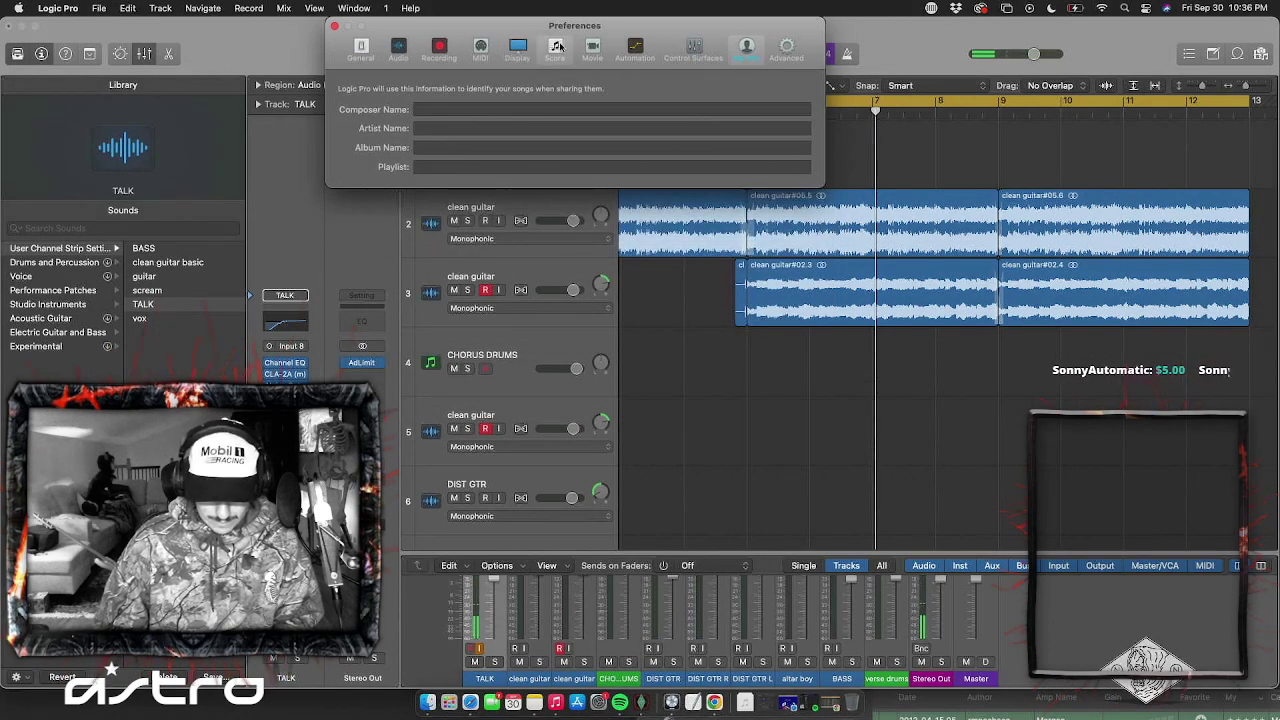
click(557, 46)
click(398, 48)
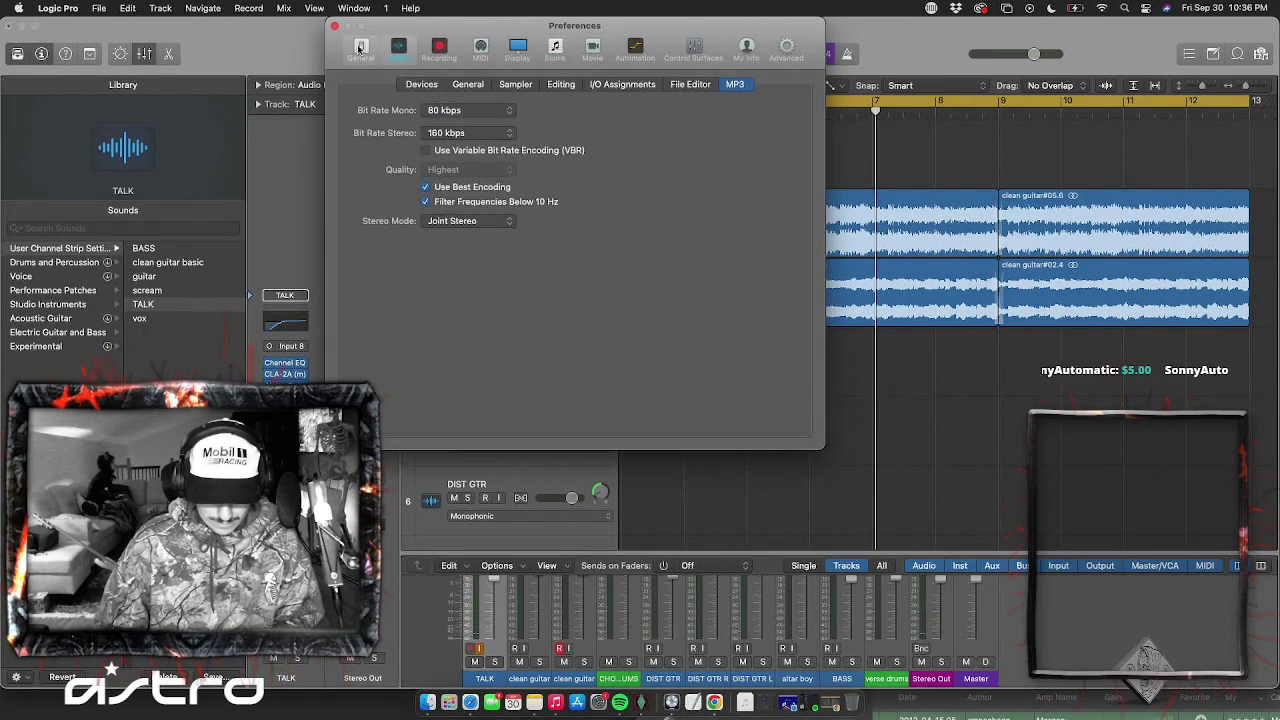
click(360, 48)
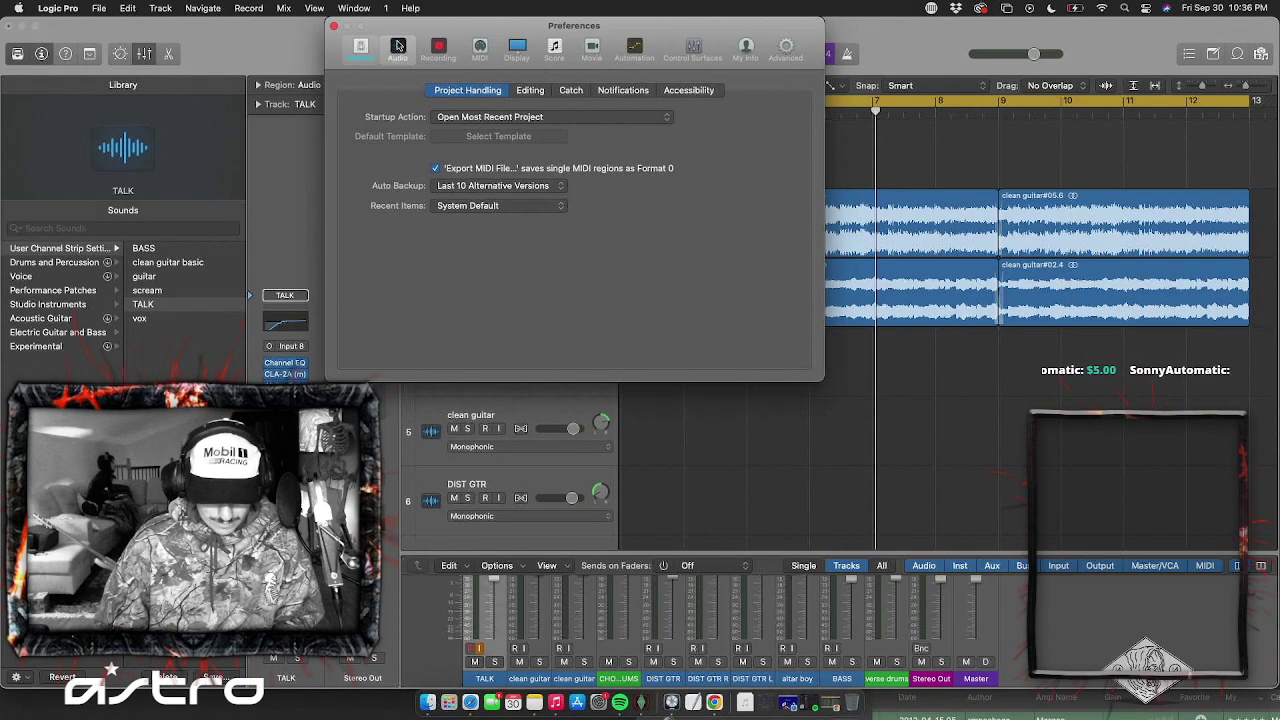
click(398, 48)
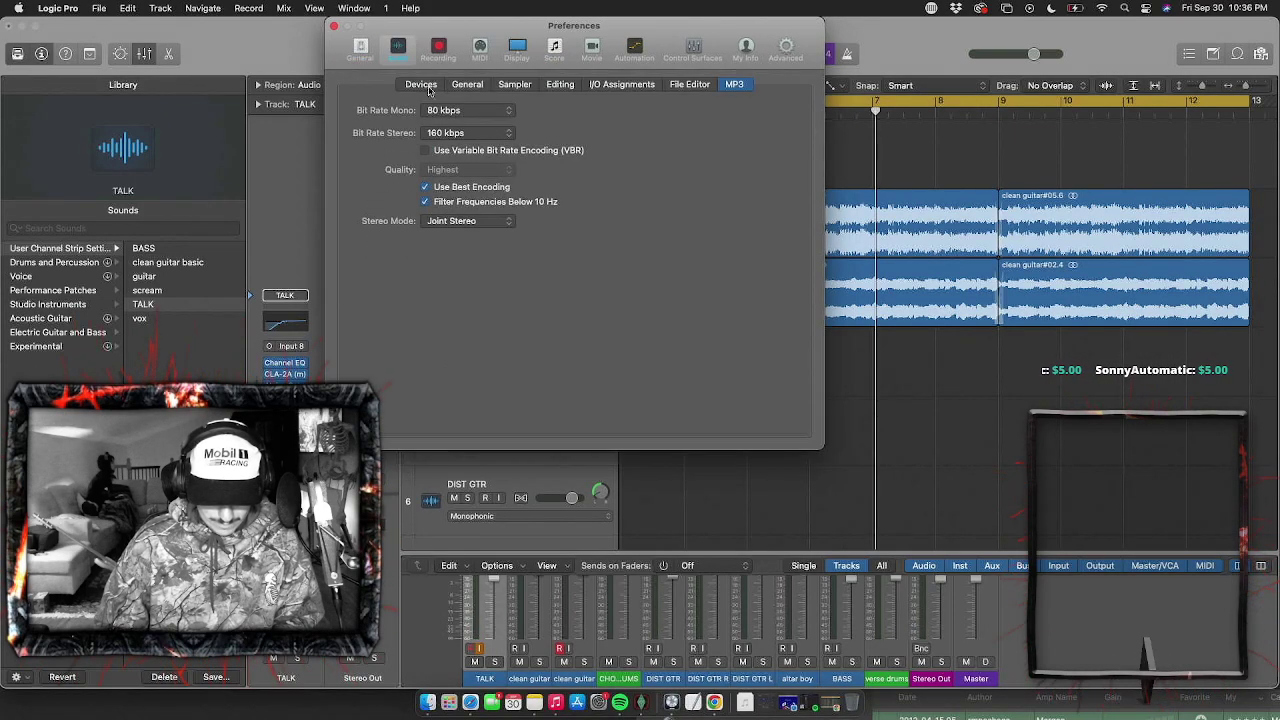
Set the audio device's I/O buffer size to 256 samples, apply it, and close the preferences
click(423, 88)
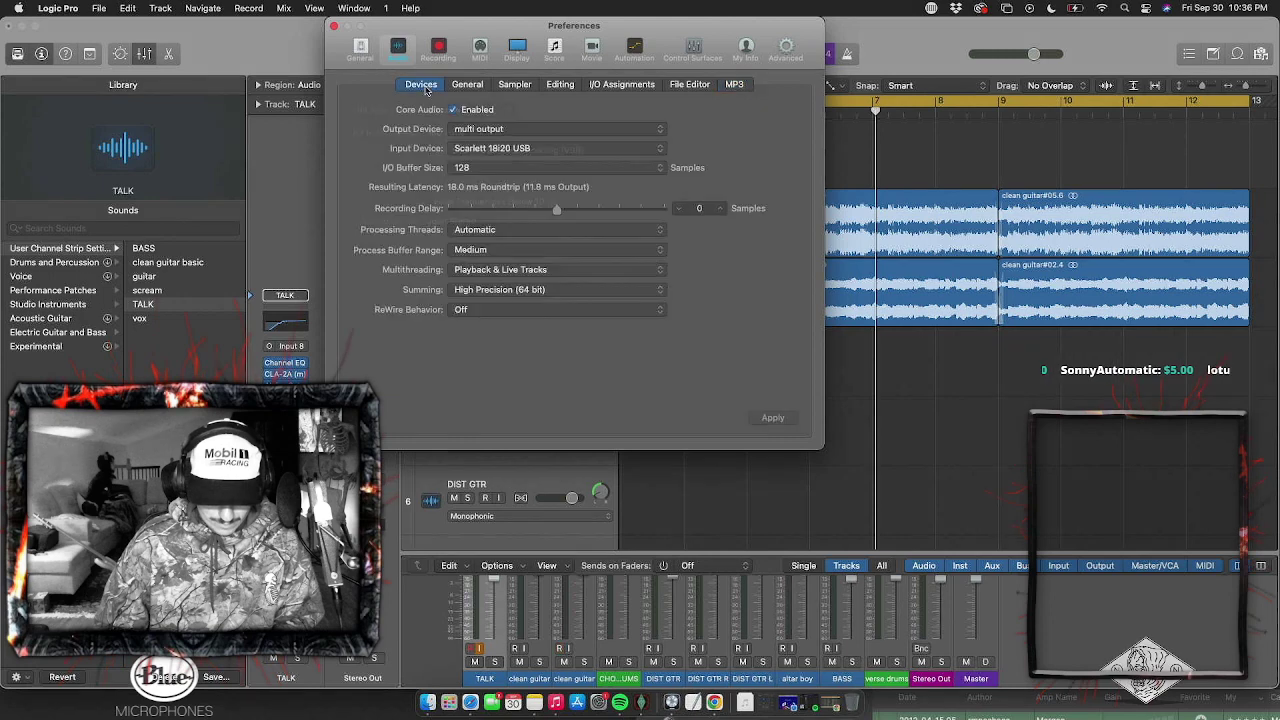
click(469, 168)
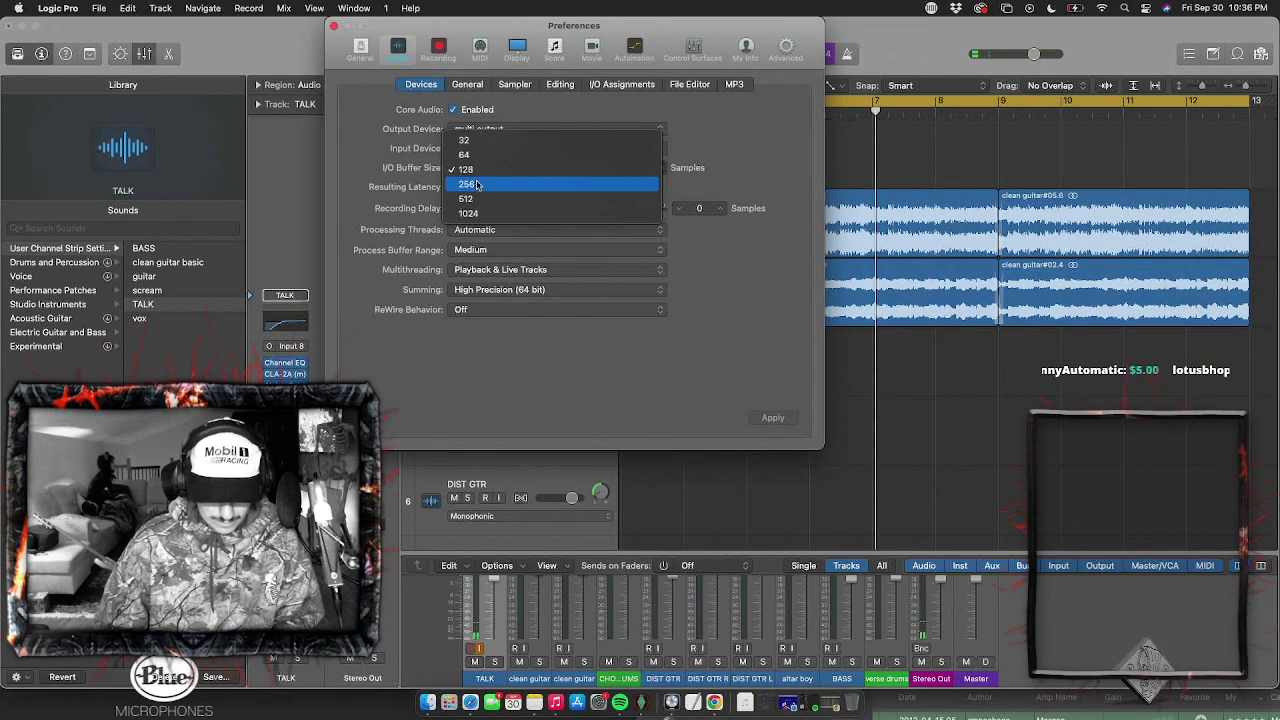
click(470, 184)
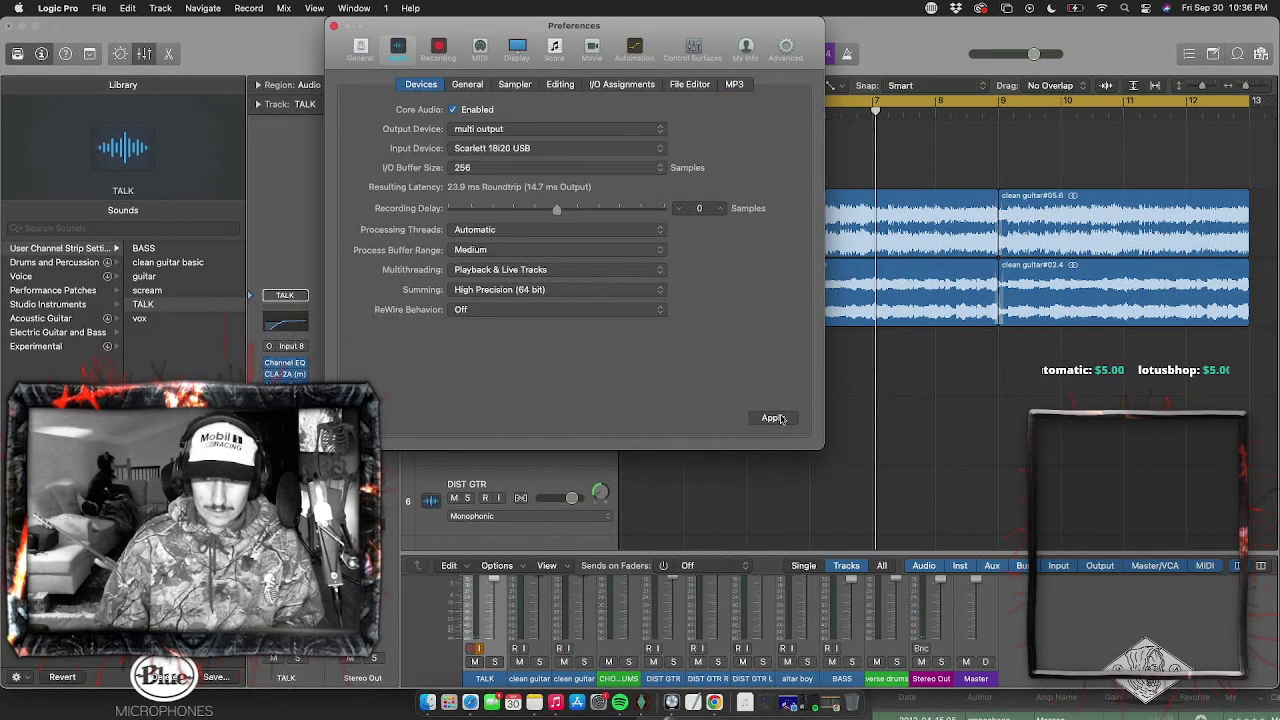
click(781, 420)
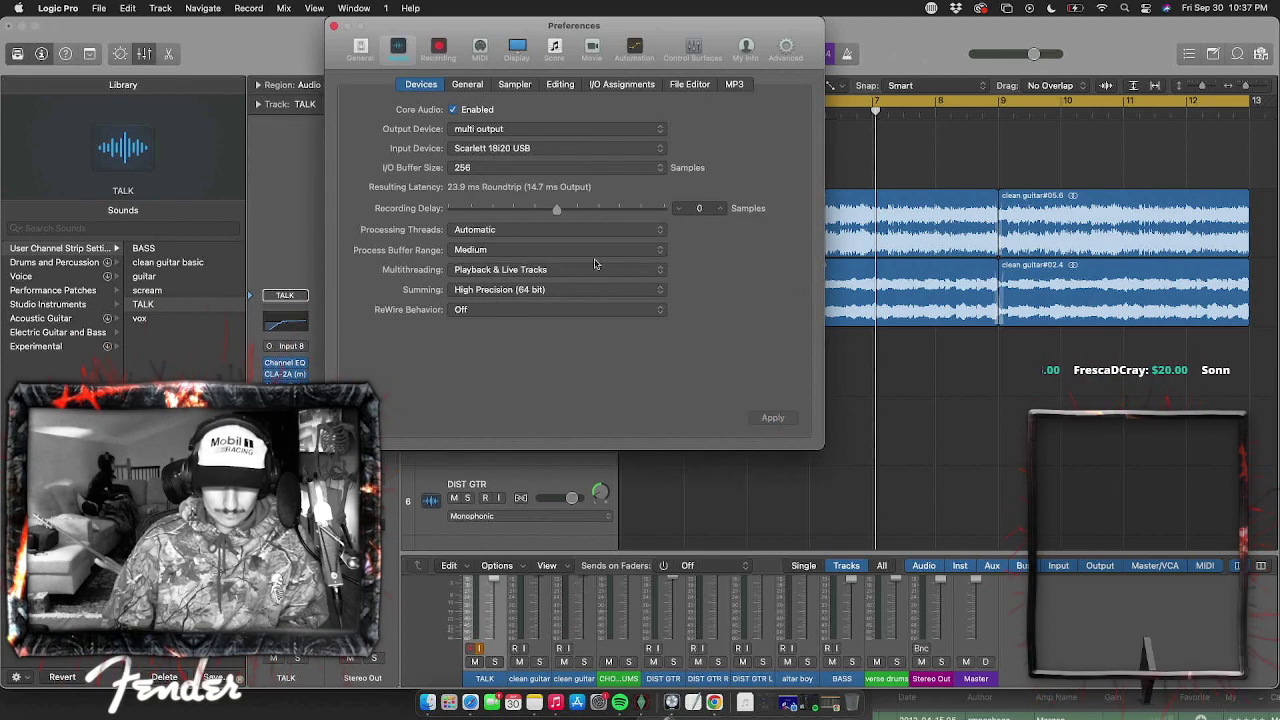
key(super+w)
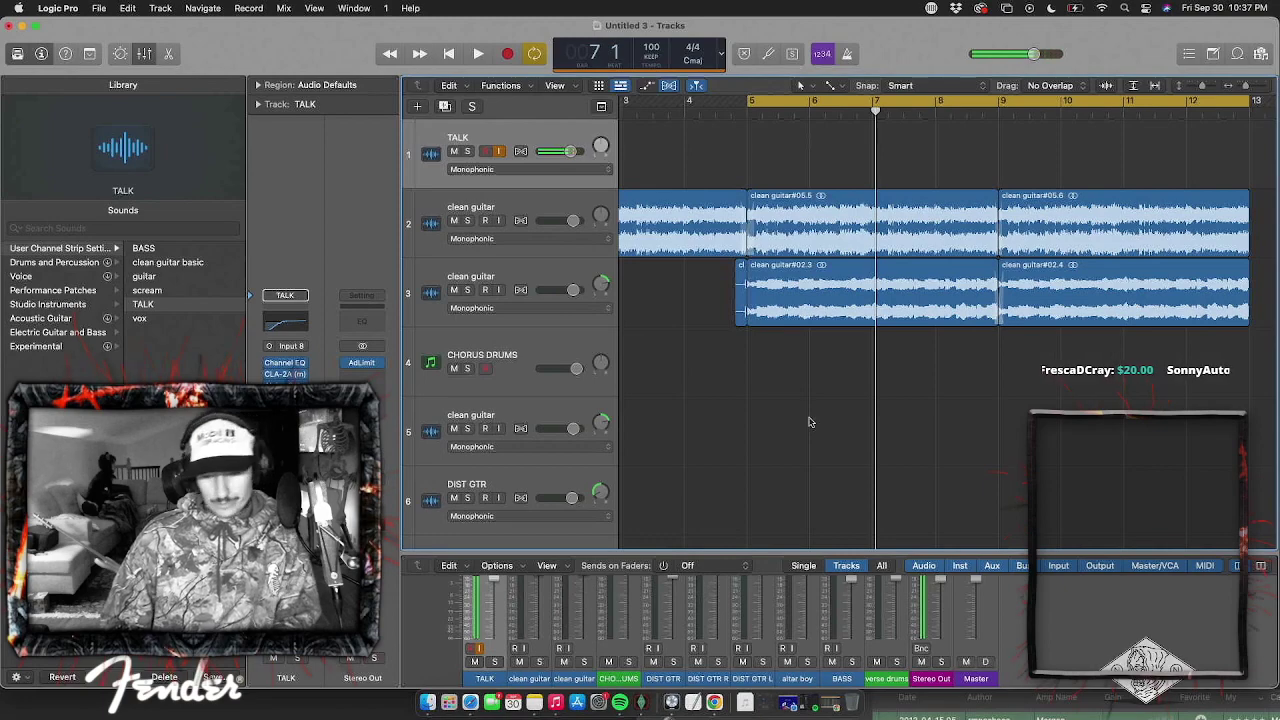
Select the CHORUS DRUMS track and open Musical Typing for it
scroll(605, 438, down, 1)
click(537, 347)
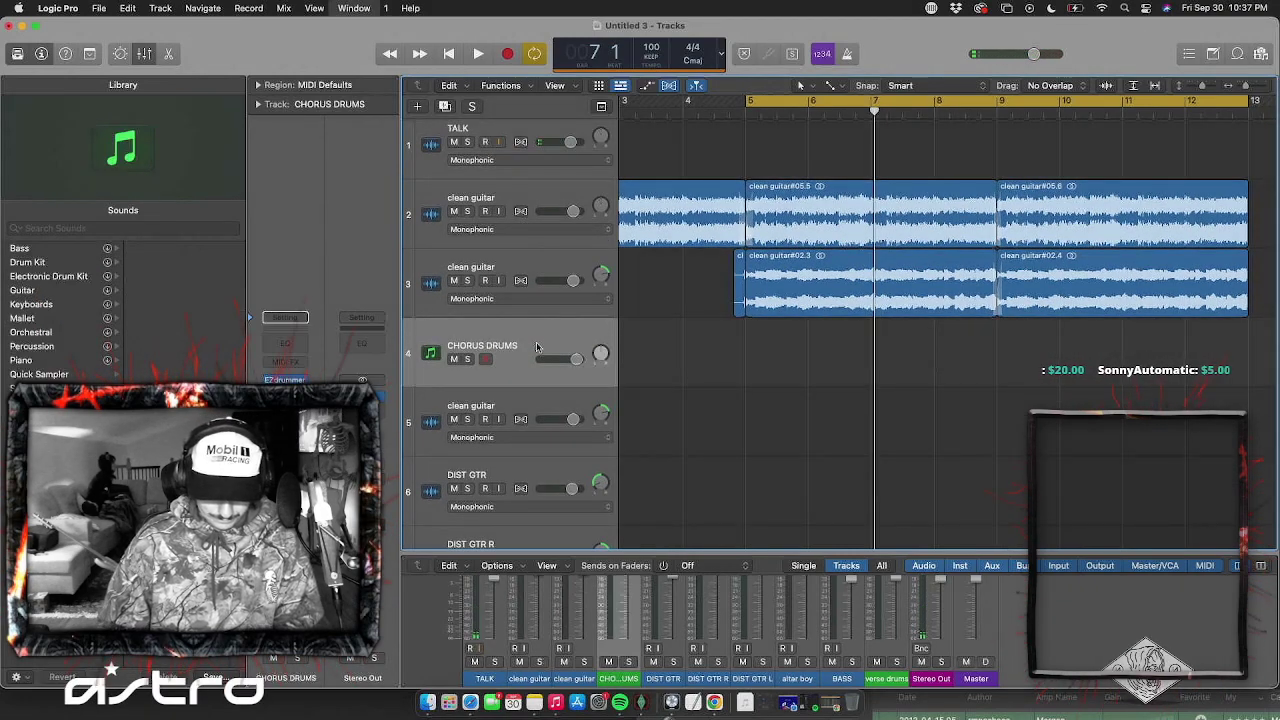
key(super+k)
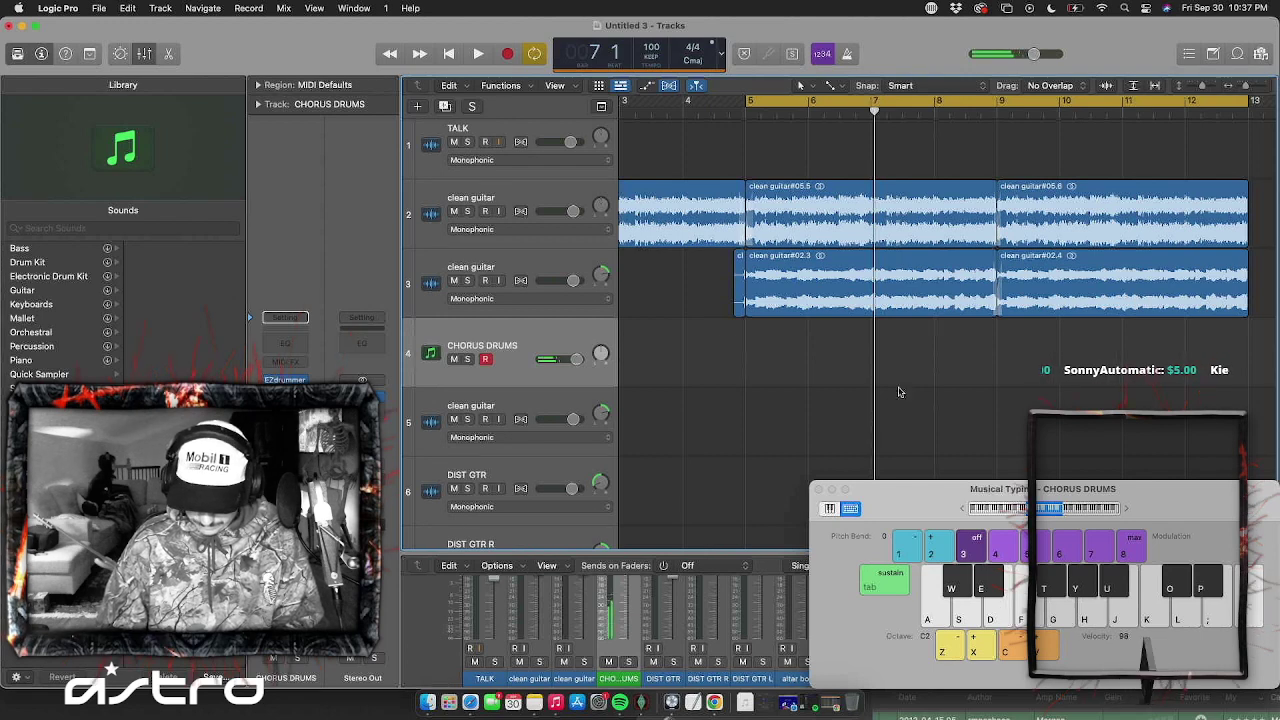
right_click(799, 356)
click(831, 373)
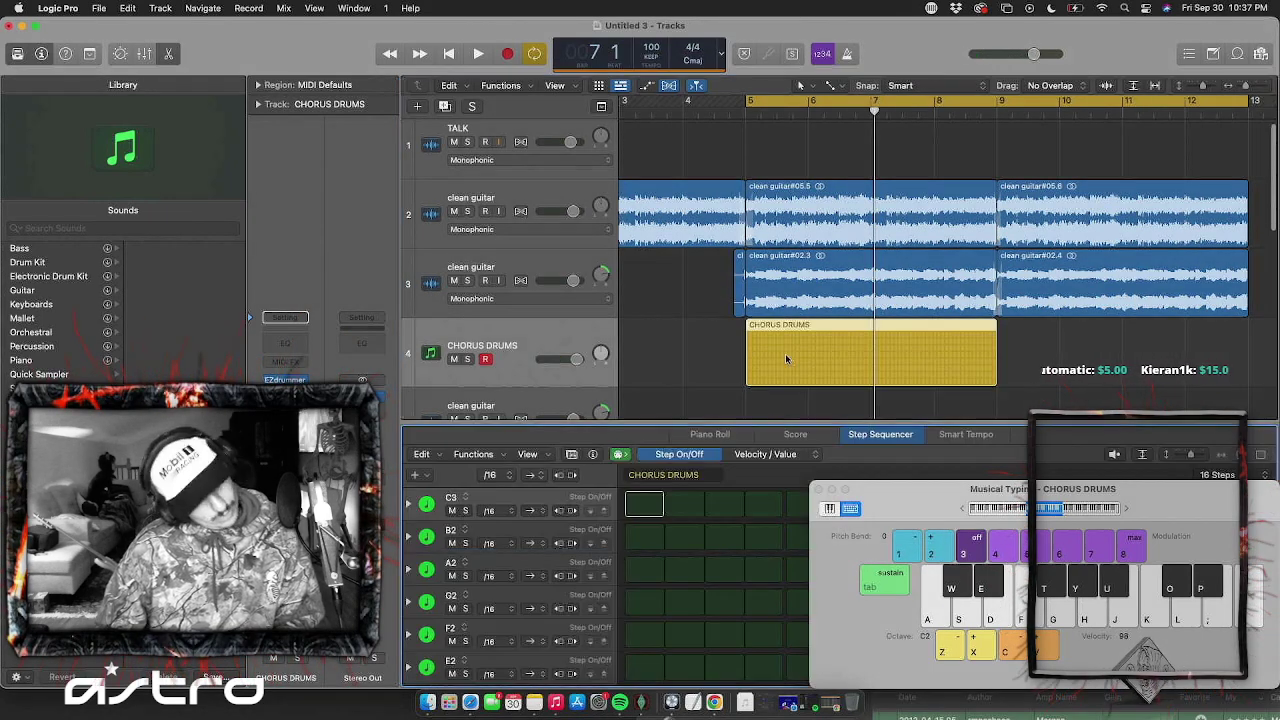
right_click(786, 359)
click(714, 366)
key(BackSpace)
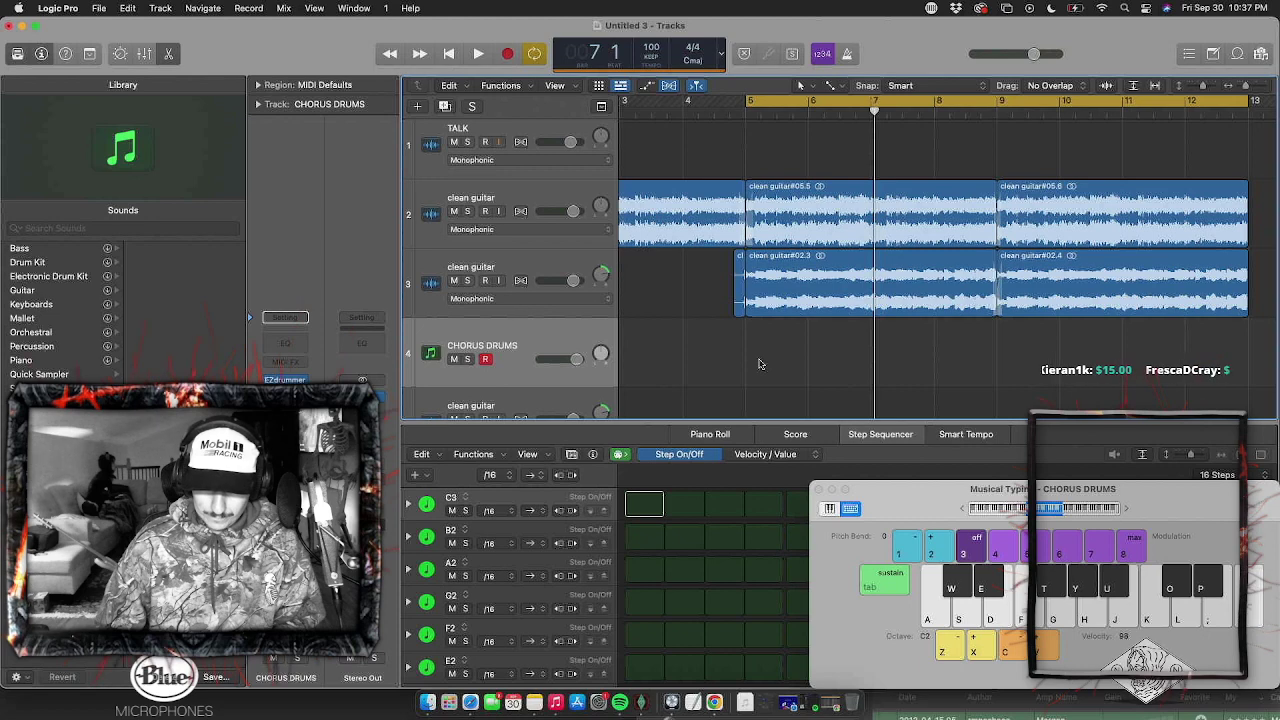
Create an empty MIDI region from bar 5 to bar 9 on CHORUS DRUMS and toggle record enable on the TALK track
right_click(764, 362)
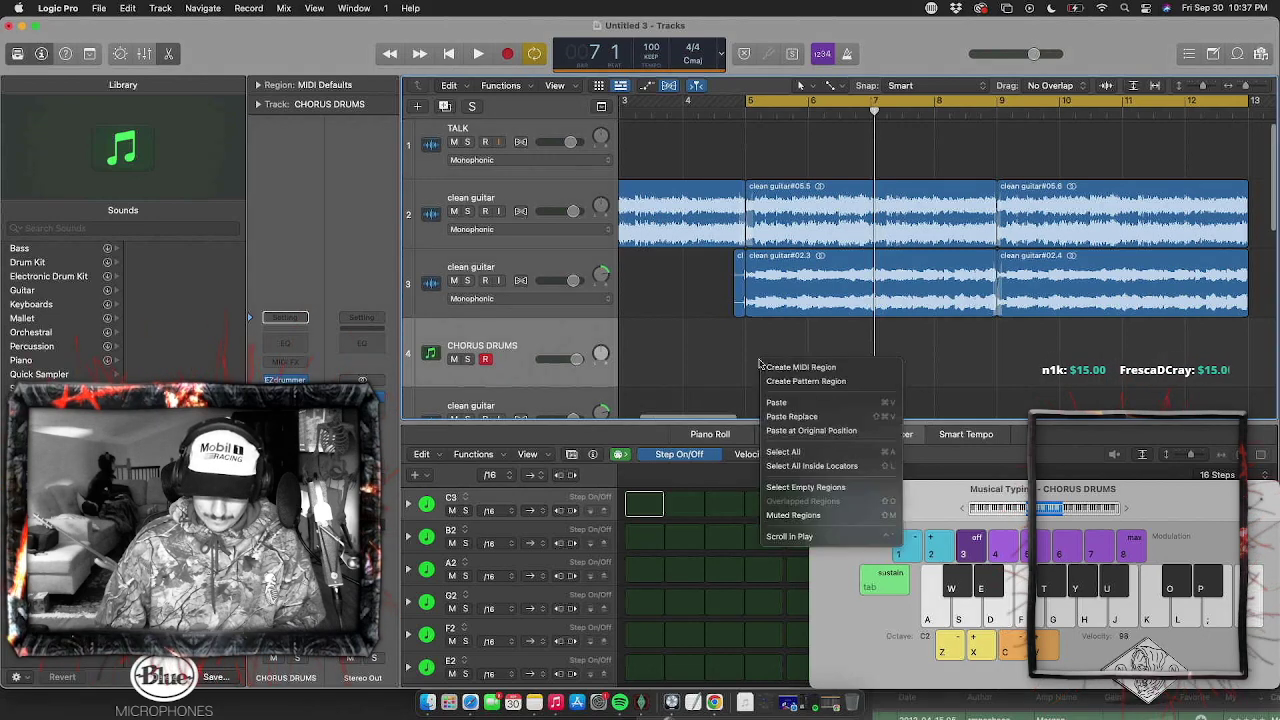
click(812, 358)
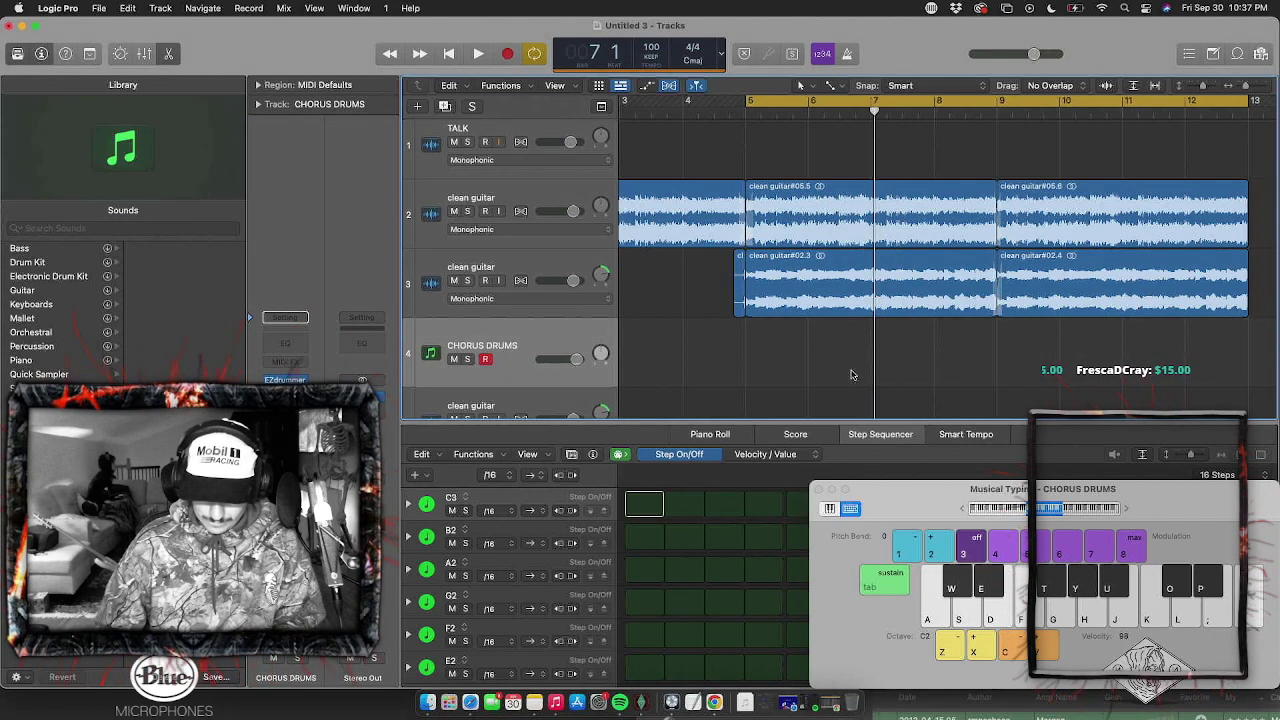
click(814, 364)
drag(803, 360, 996, 362)
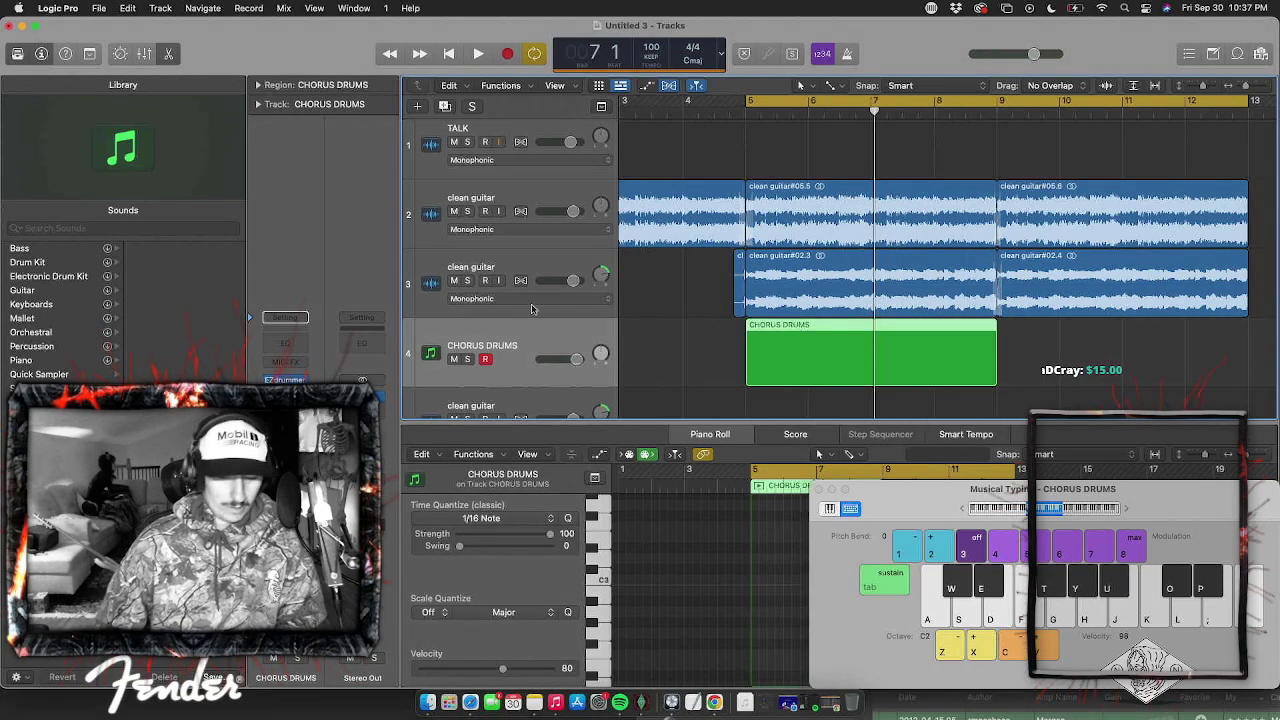
scroll(600, 260, up, 1)
click(486, 152)
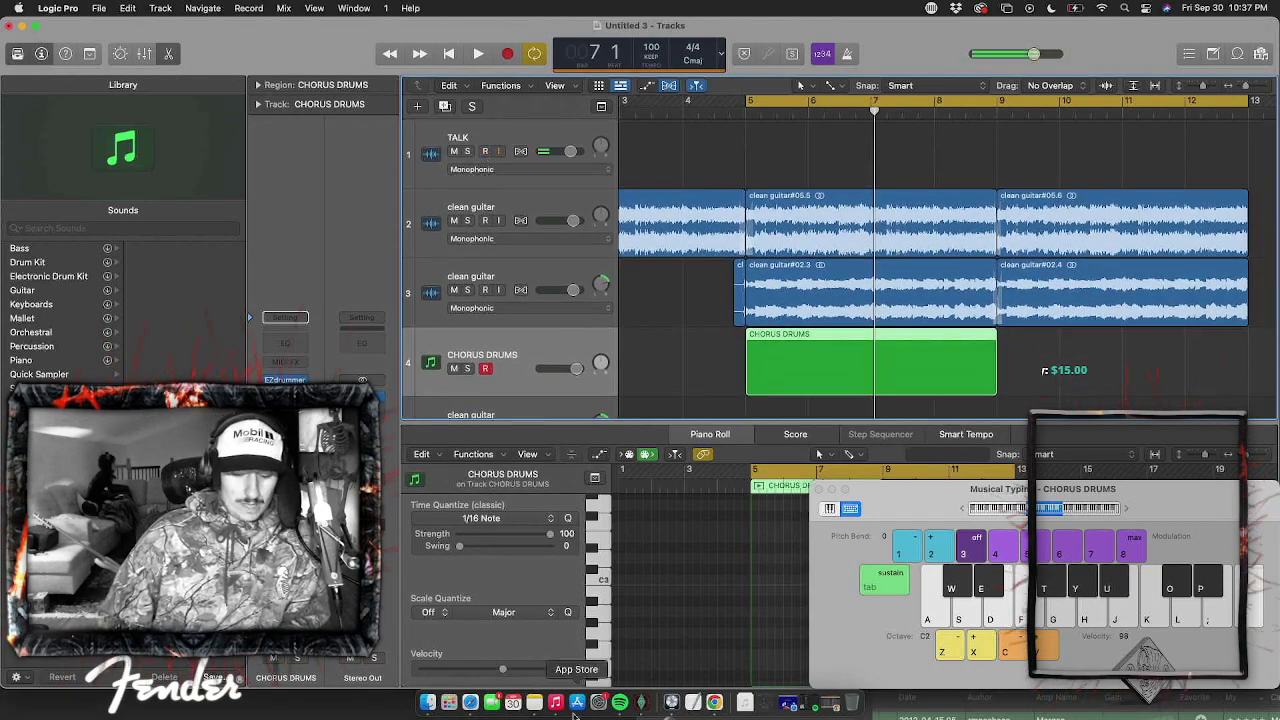
Turn on Low Latency Mode and recheck its state in the recording options
click(249, 8)
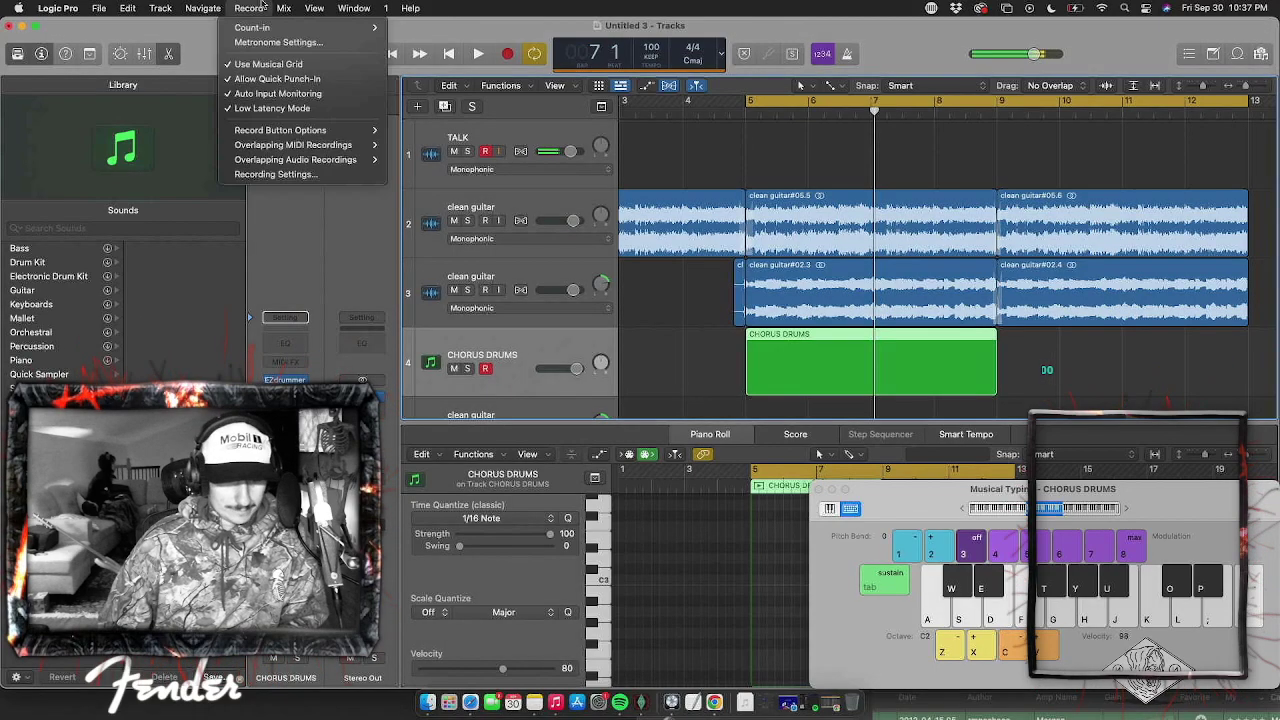
click(191, 31)
click(279, 8)
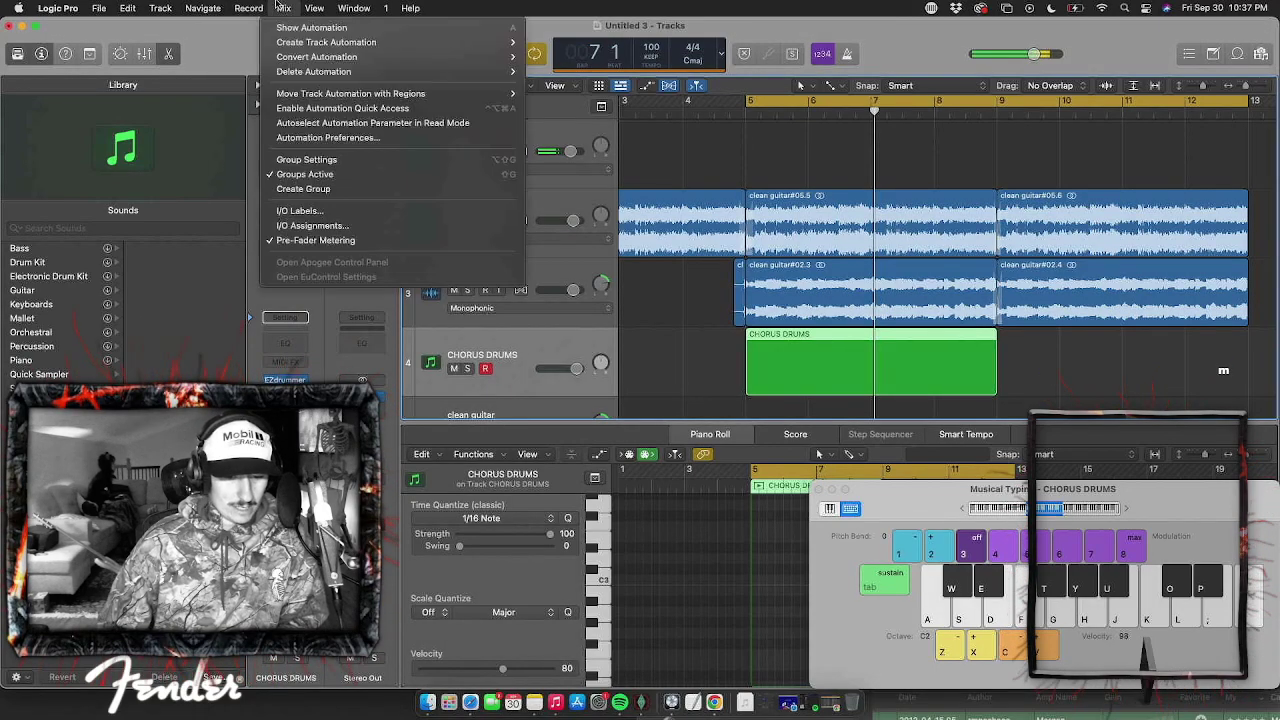
click(255, 7)
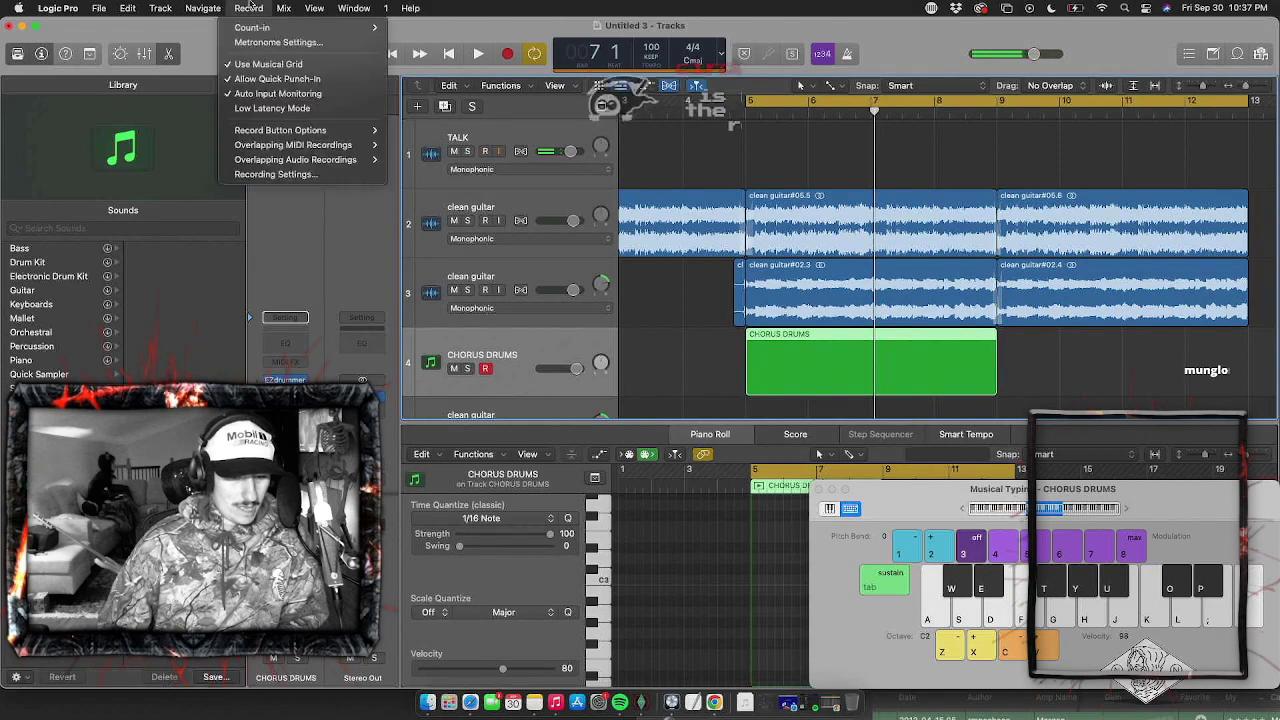
click(263, 107)
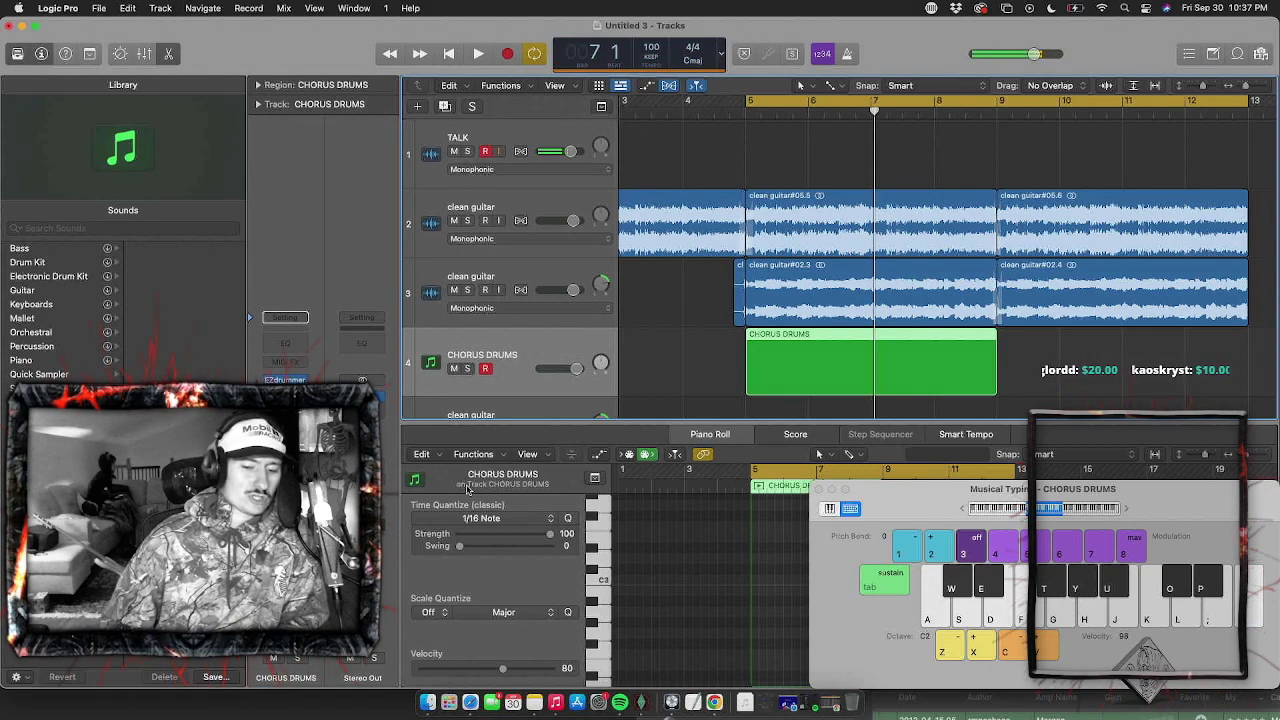
click(248, 8)
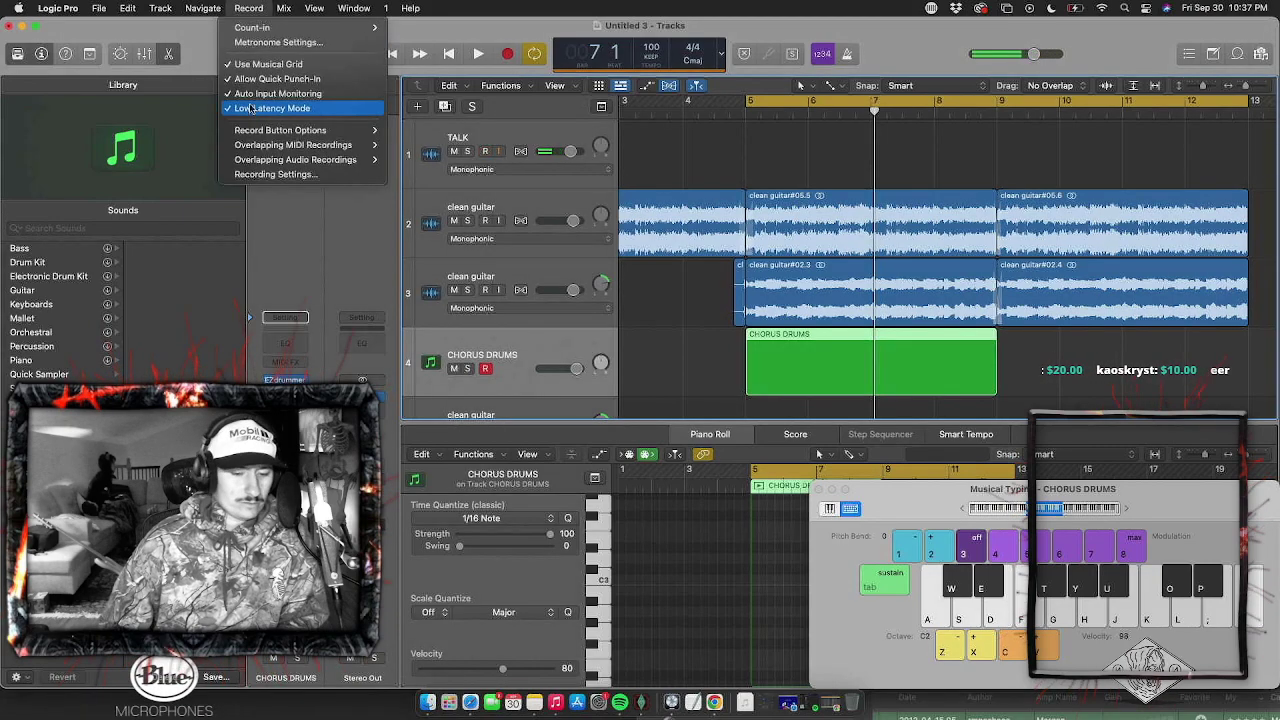
click(205, 45)
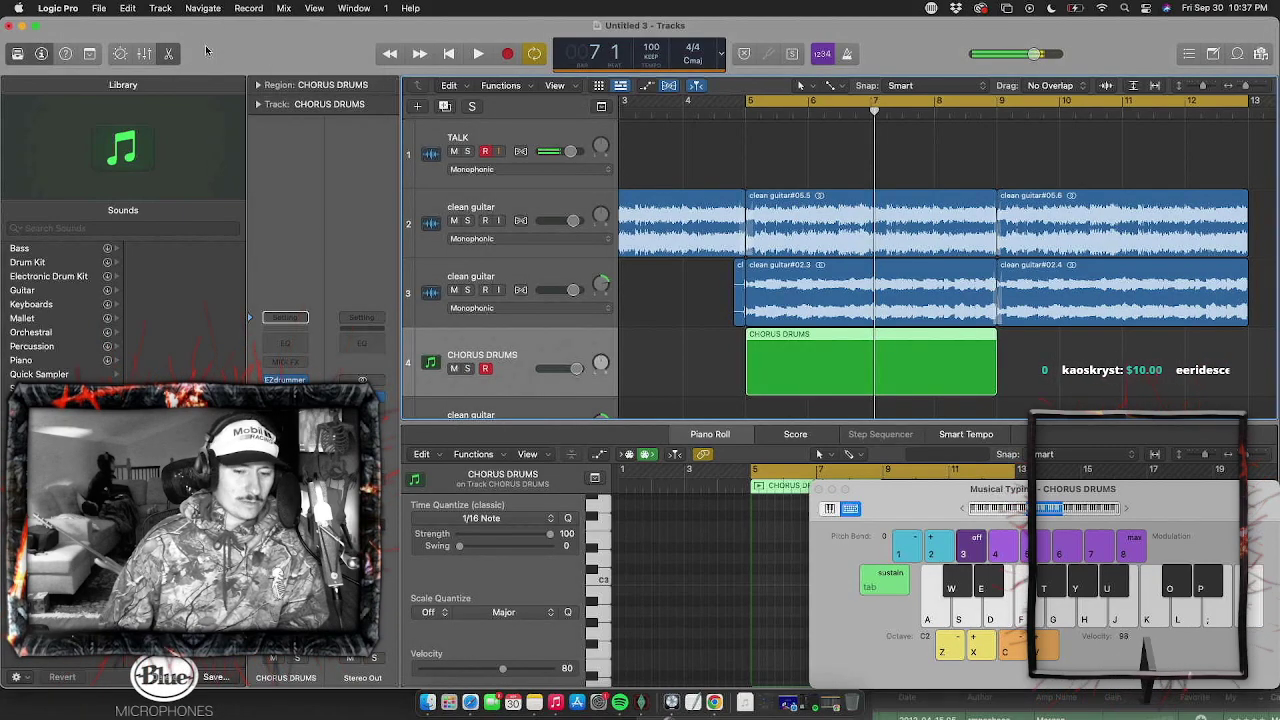
click(248, 8)
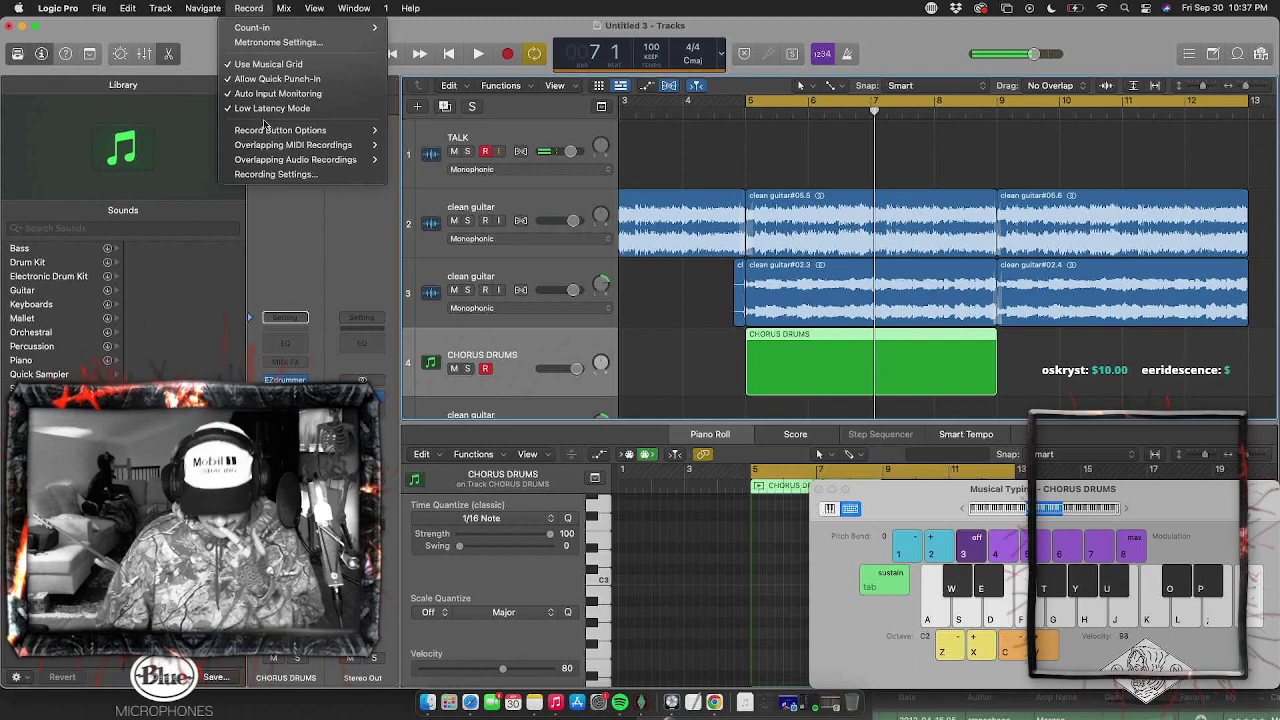
click(682, 313)
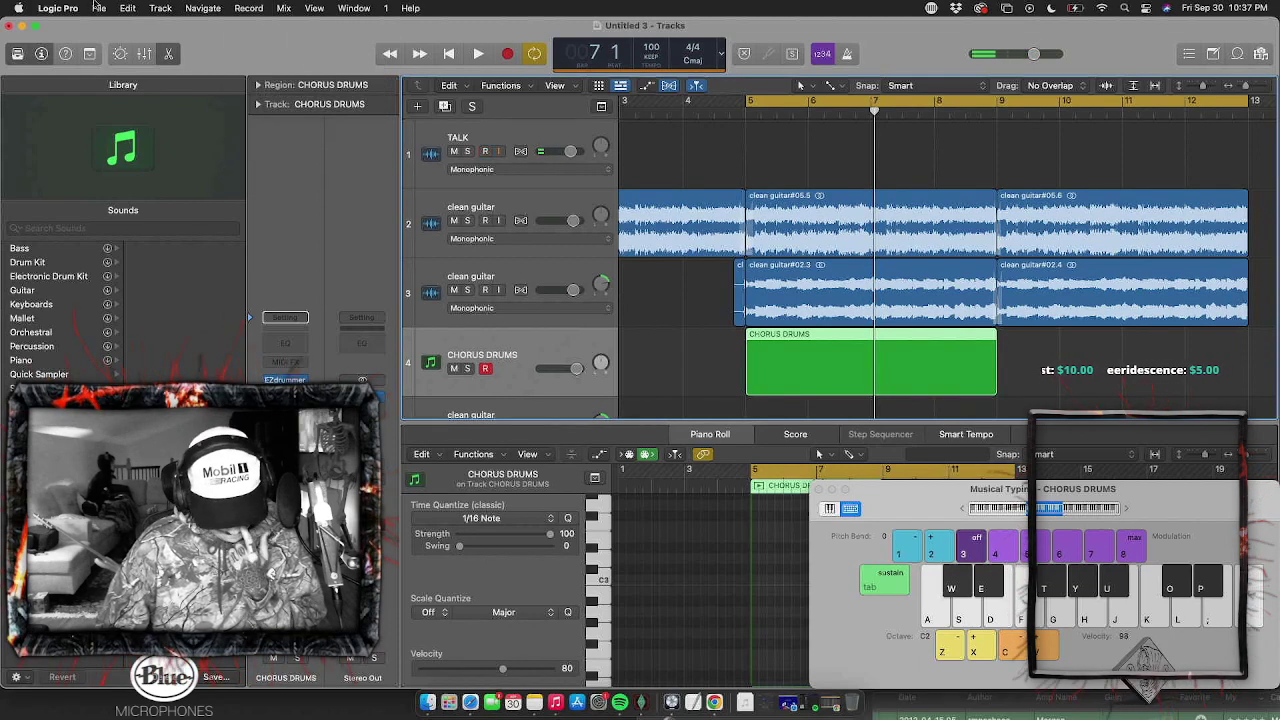
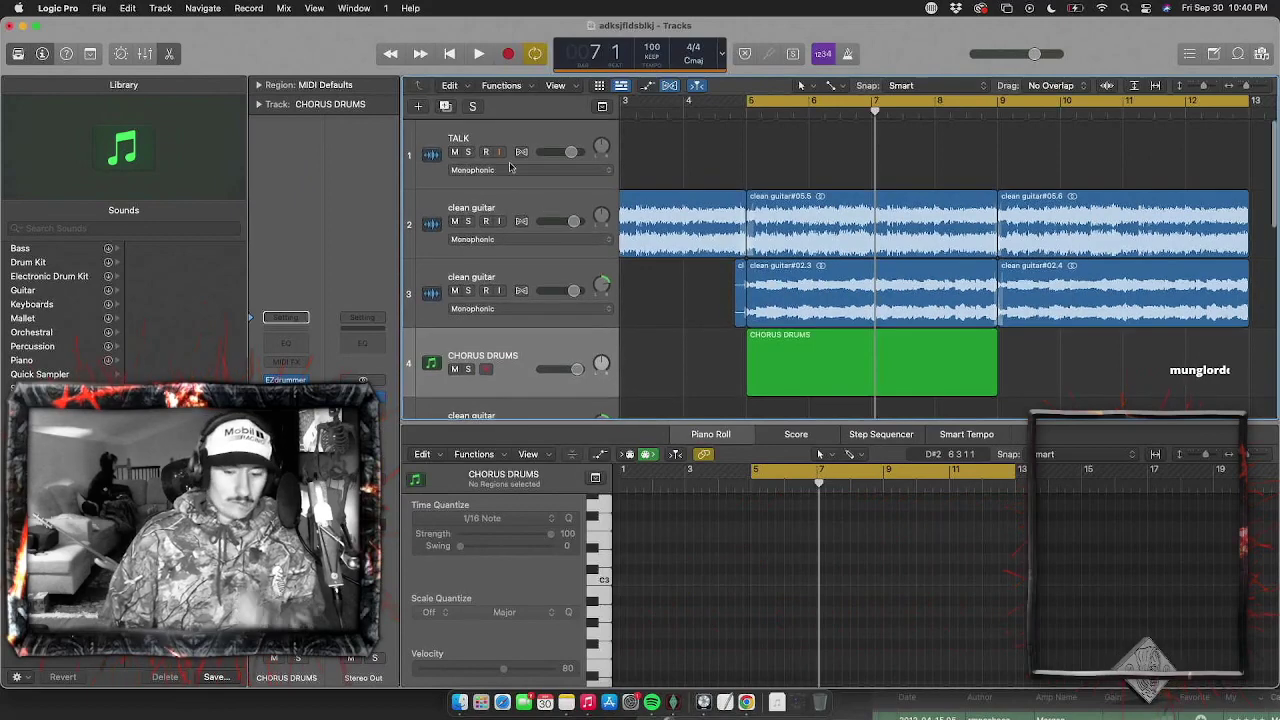
Turn on input monitoring for the TALK track and toggle Low Latency Mode
click(501, 137)
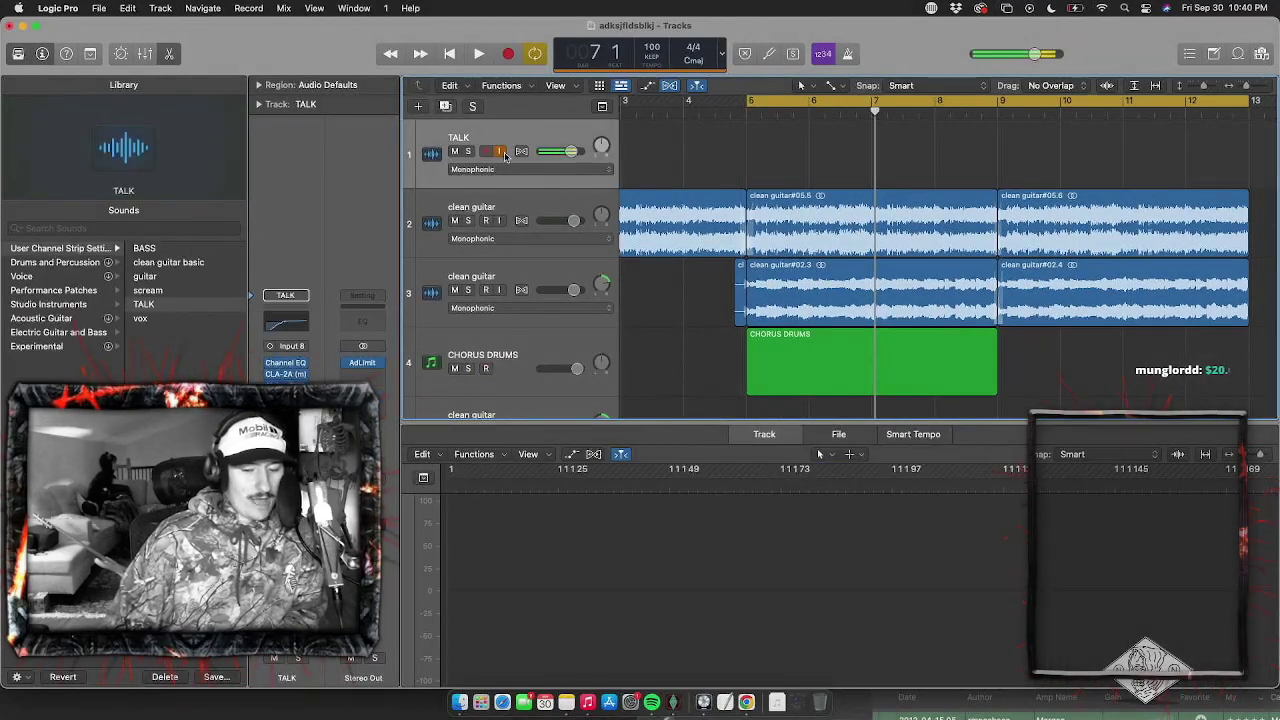
click(250, 8)
click(271, 108)
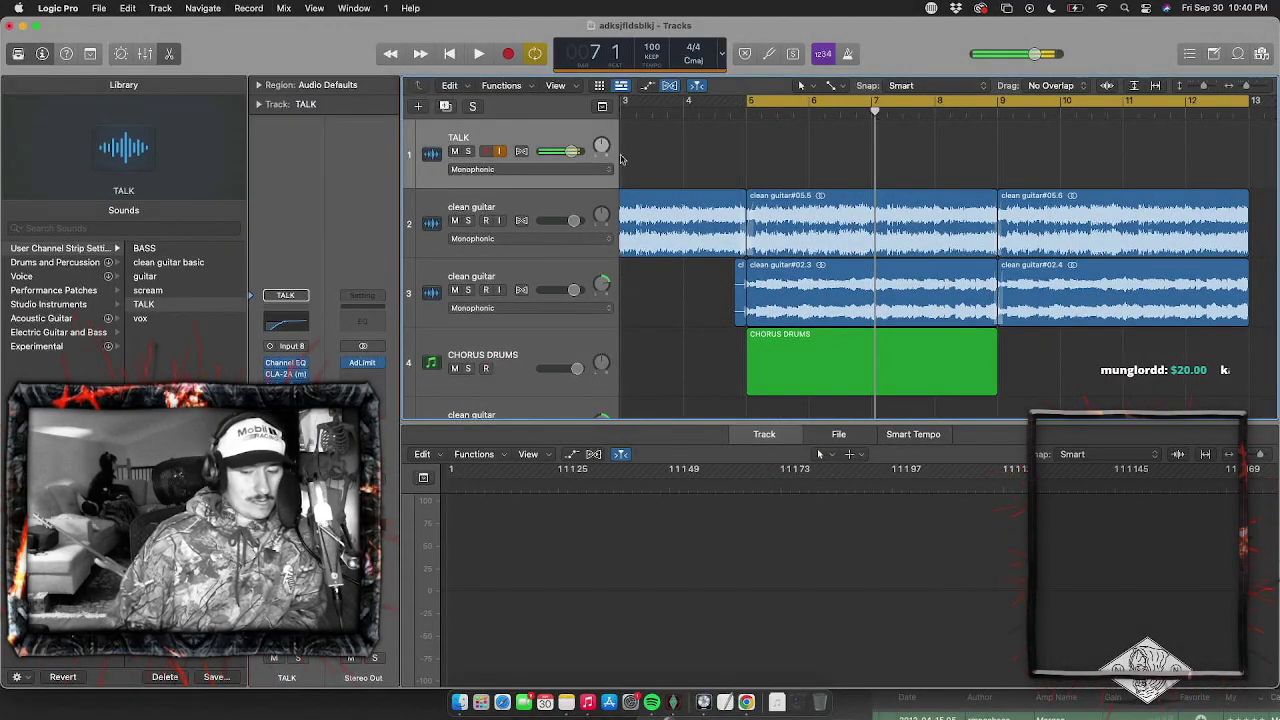
Play the cycled section briefly and show the start of the CHORUS DRUMS region in the Piano Roll
key(space)
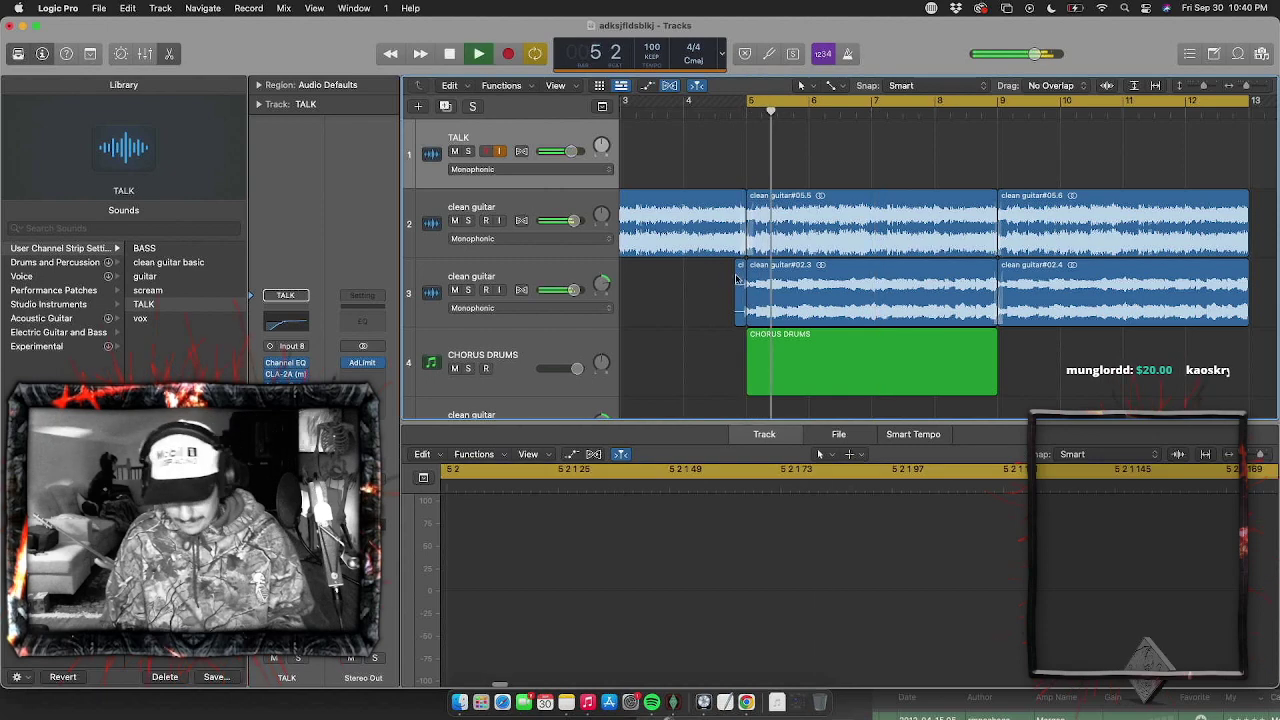
click(755, 368)
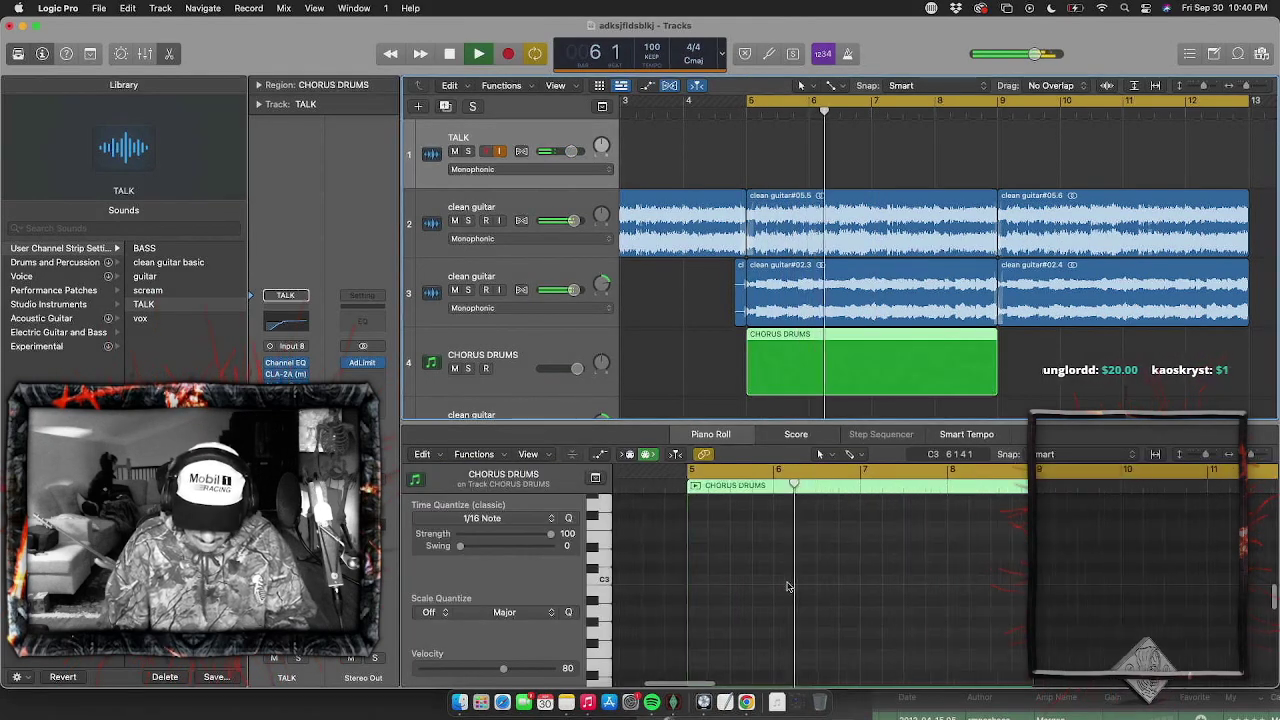
scroll(788, 586, up, 3)
scroll(788, 586, left, 3)
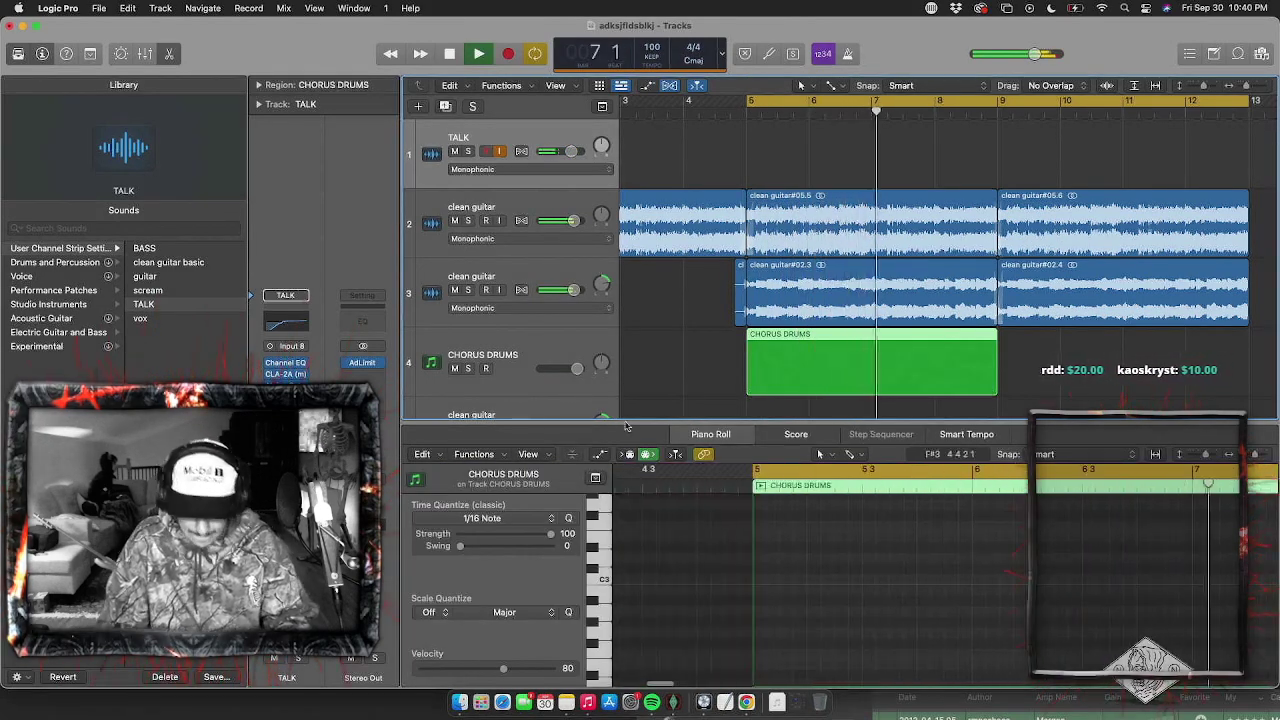
key(space)
Load the John Feldmann "Pop Punk" preset from the Pop Punk library in the CHORUS DRUMS track's EZdrummer and close the plug-in window
click(491, 345)
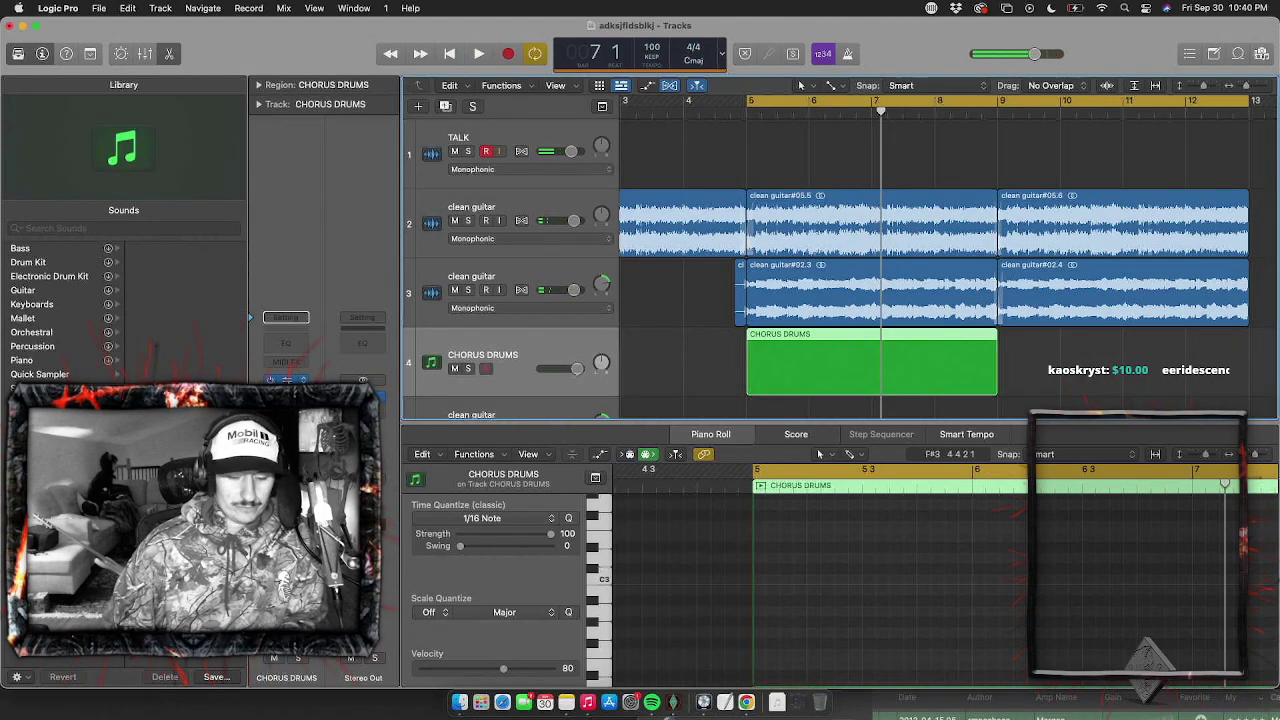
click(286, 380)
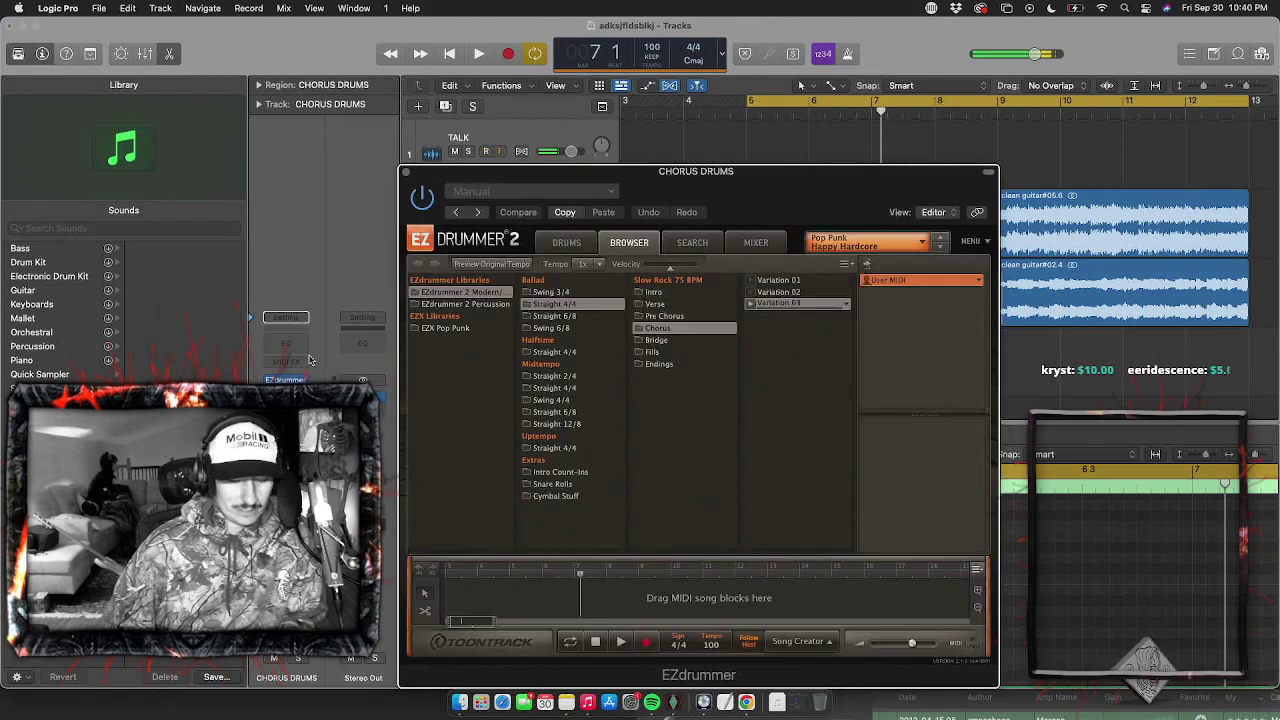
click(875, 242)
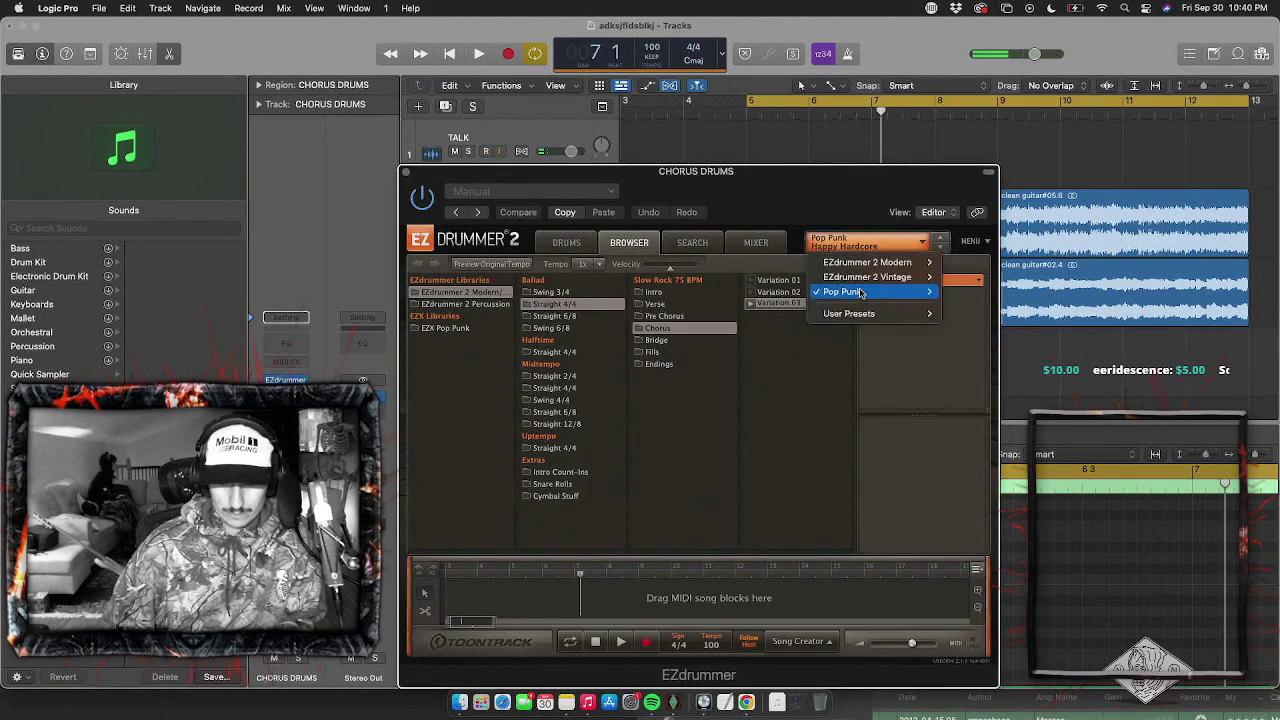
mouse_move(860, 292)
mouse_move(1010, 321)
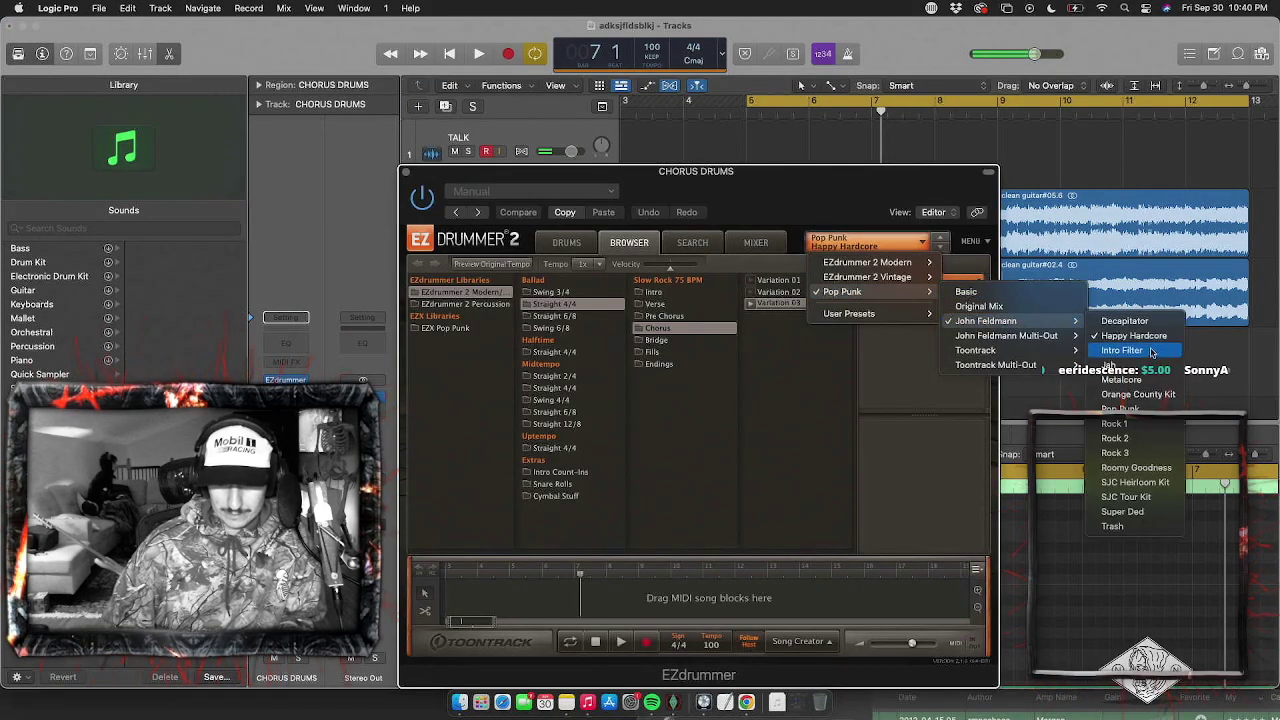
click(1120, 409)
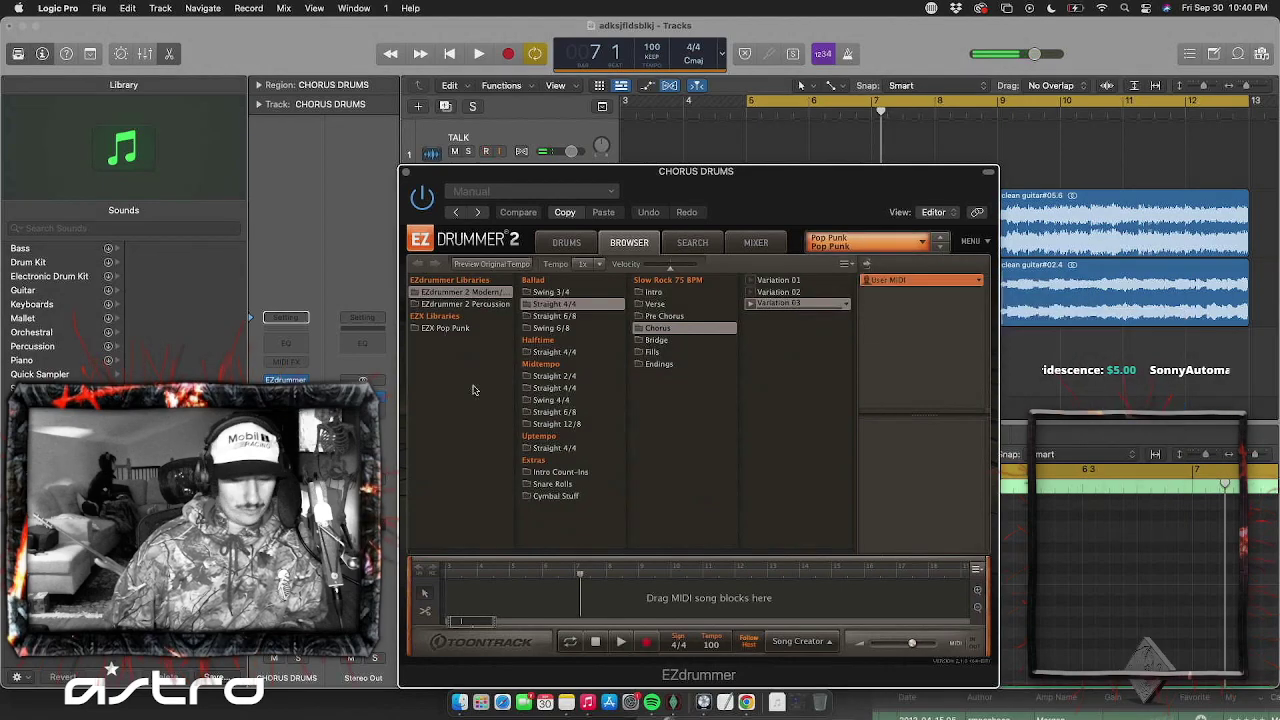
click(406, 174)
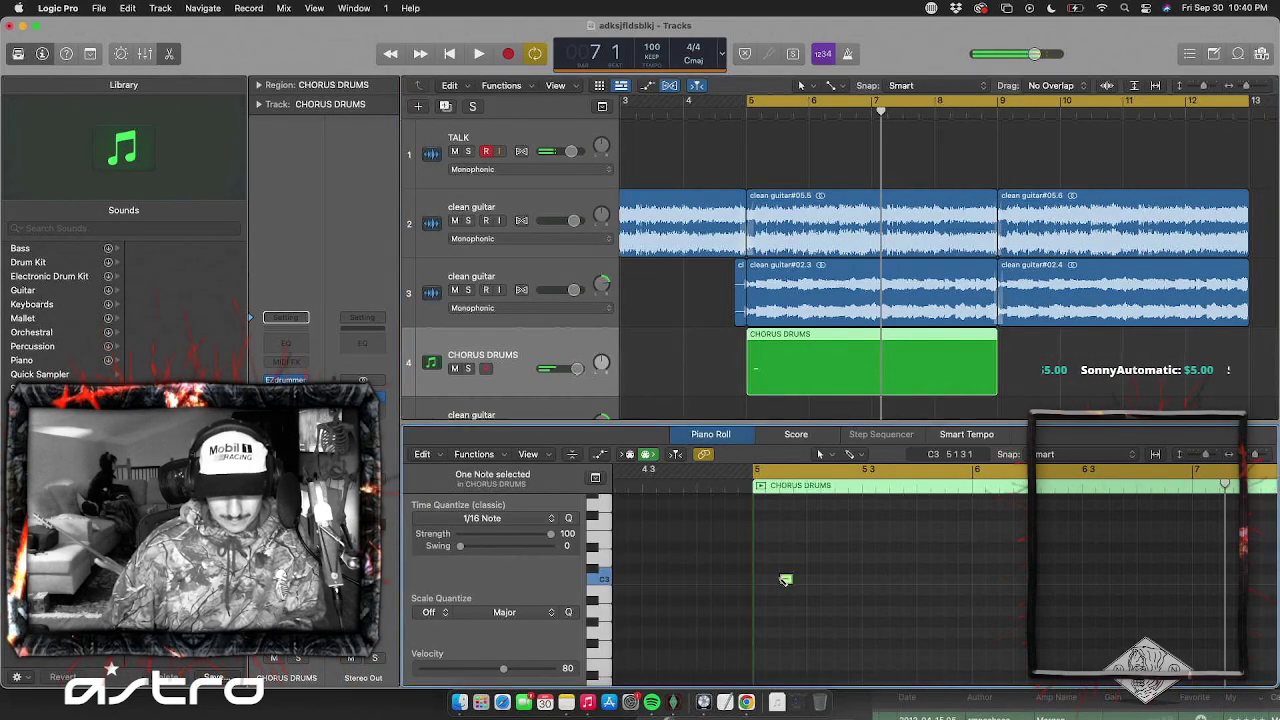
Place the drum note on B0 at the start of bar 5 with velocity 127 and play it back
drag(765, 580, 758, 632)
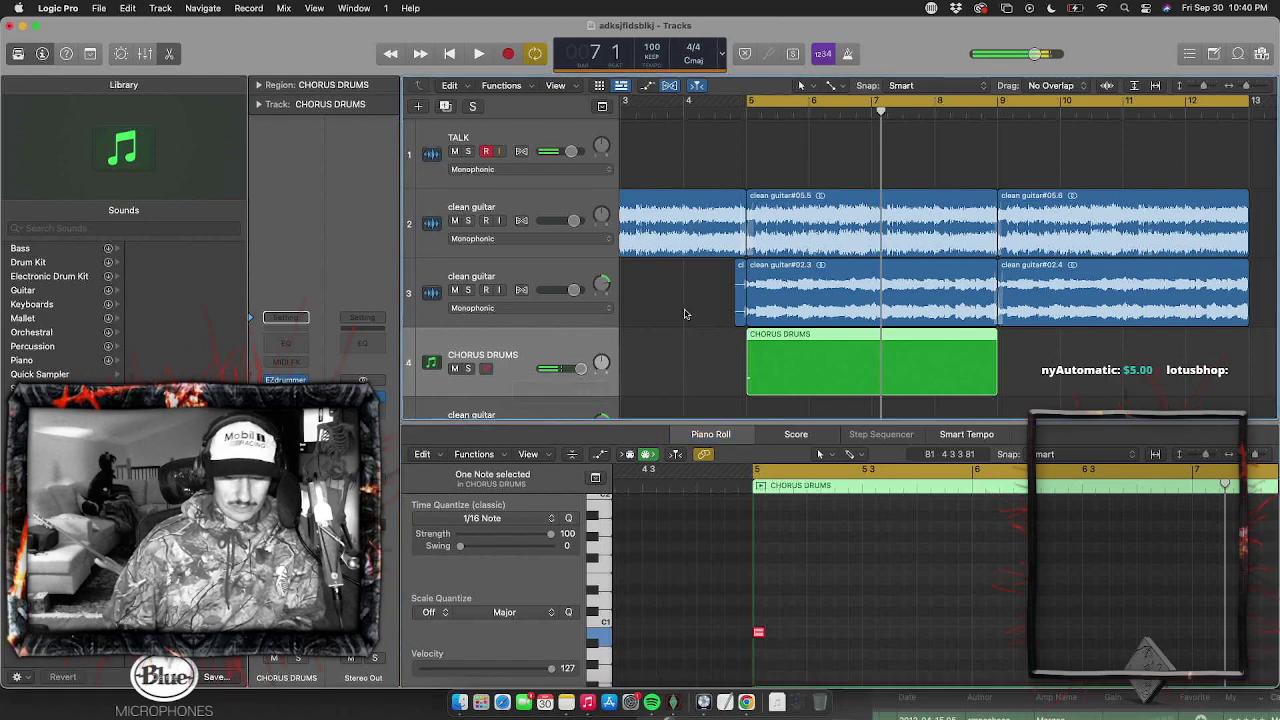
key(space)
key(space)
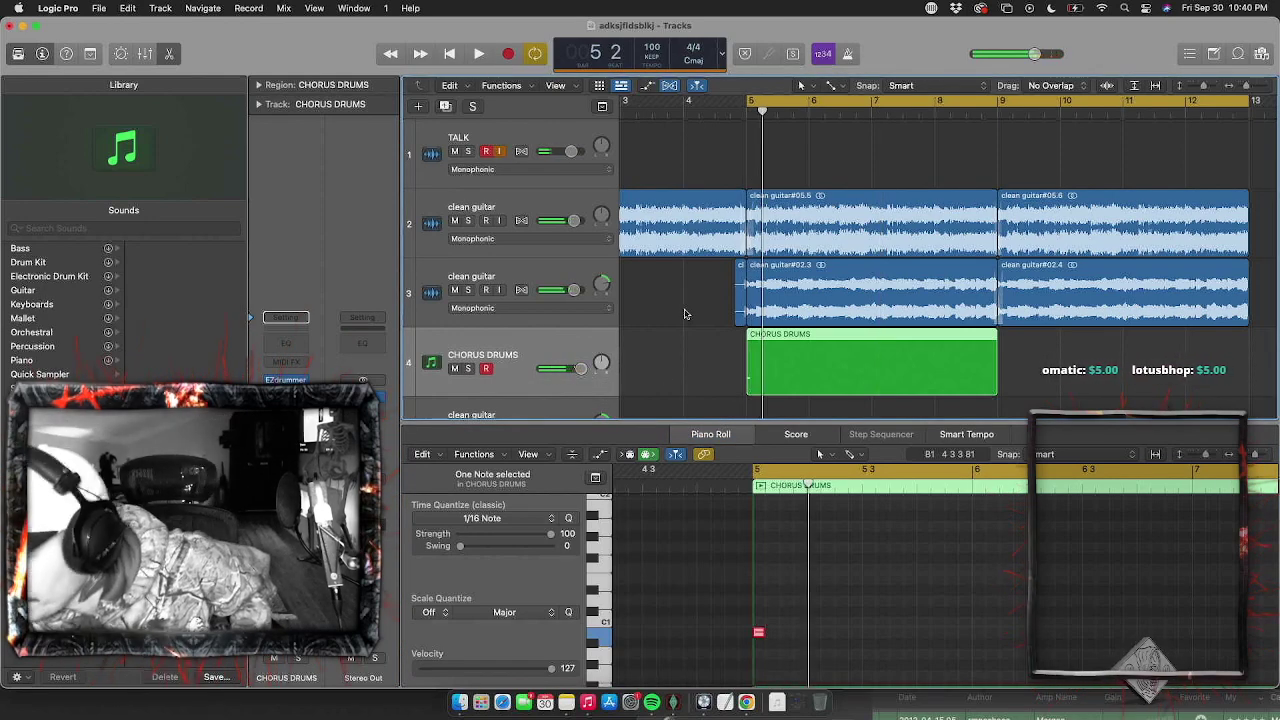
key(space)
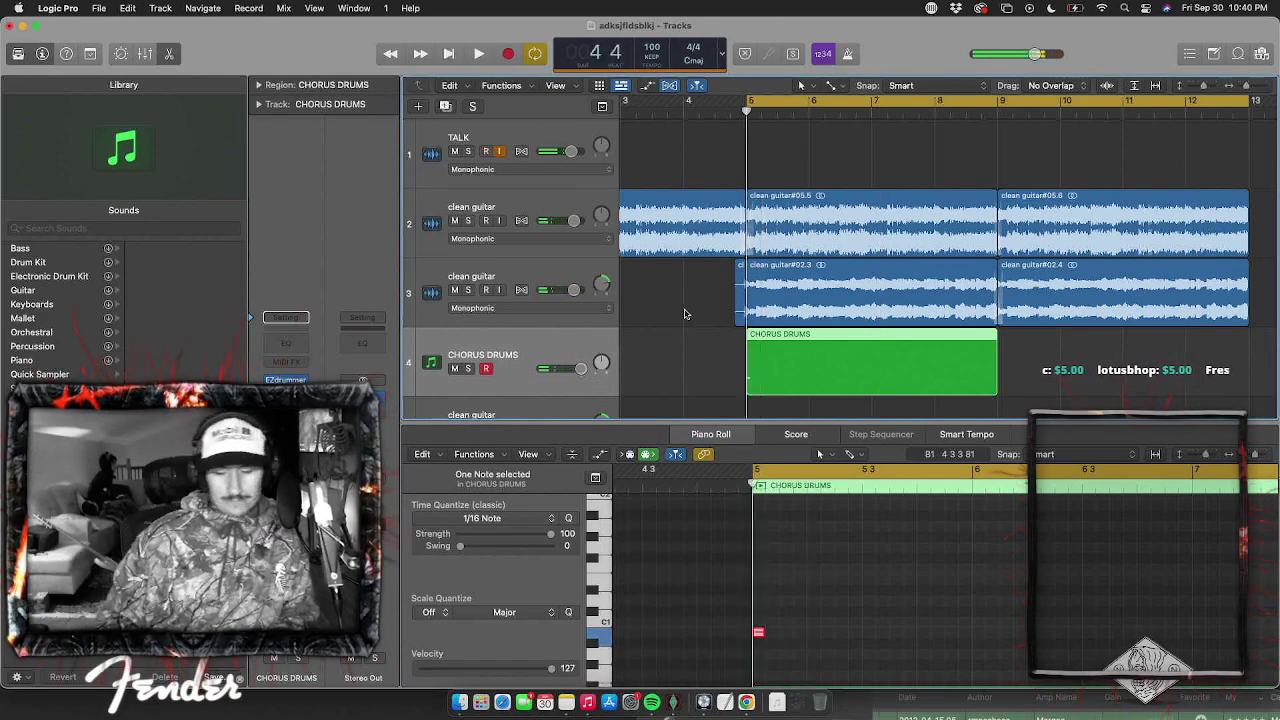
key(space)
Add an F1 note at the start of bar 5 above the B0 hit and audition both with the guitars
scroll(814, 663, up, 3)
scroll(814, 663, left, 1)
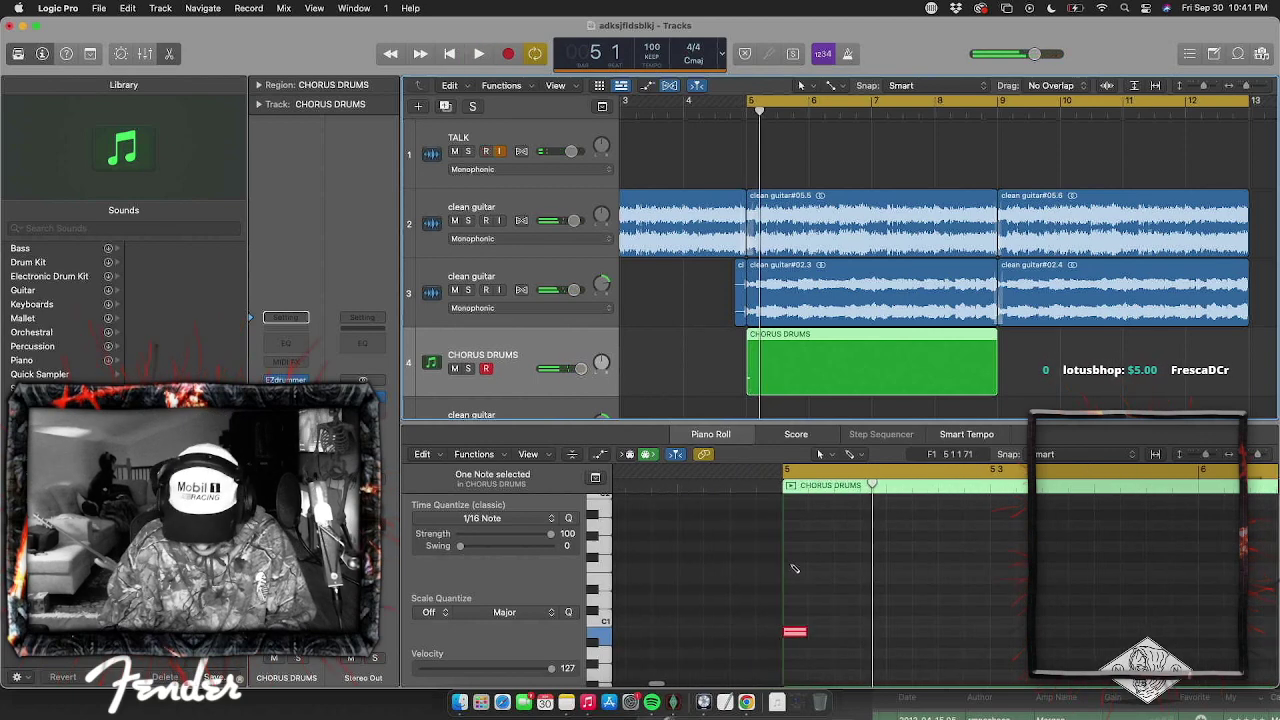
super+click(798, 569)
key(space)
key(space)
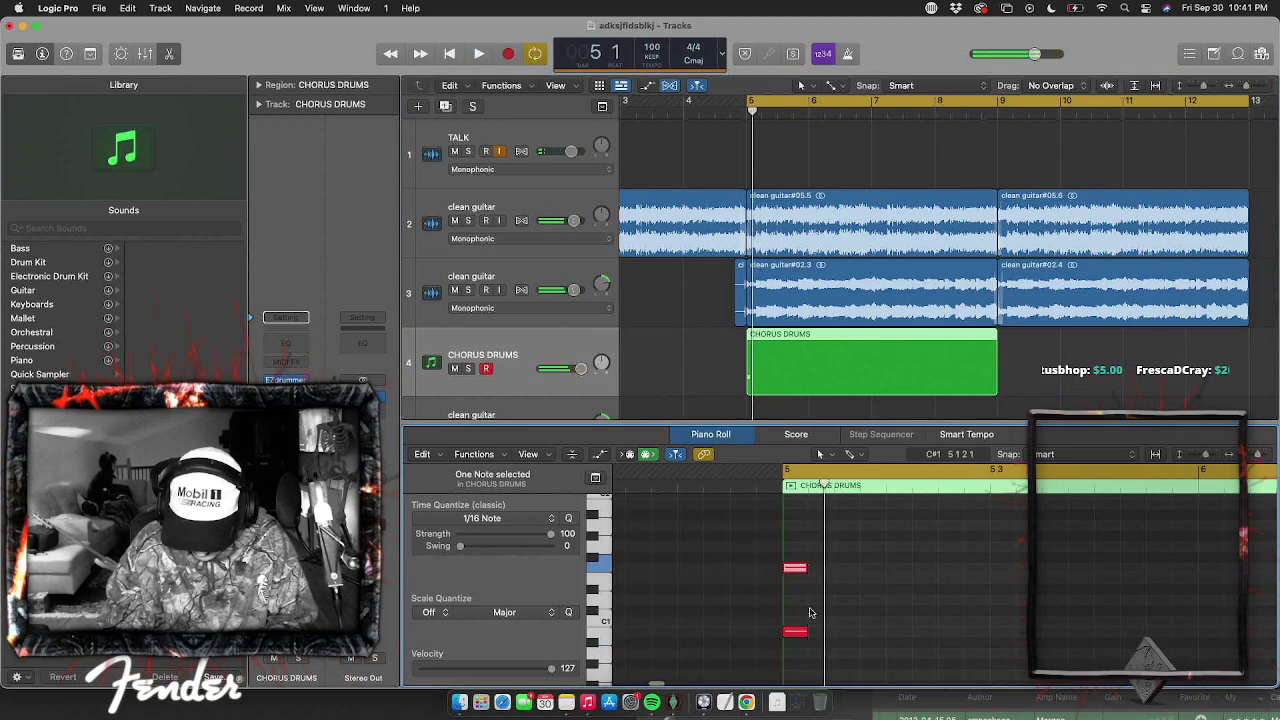
Add a third note just after the first two, raise it to A1 within beat 1, and play the section
super+click(824, 549)
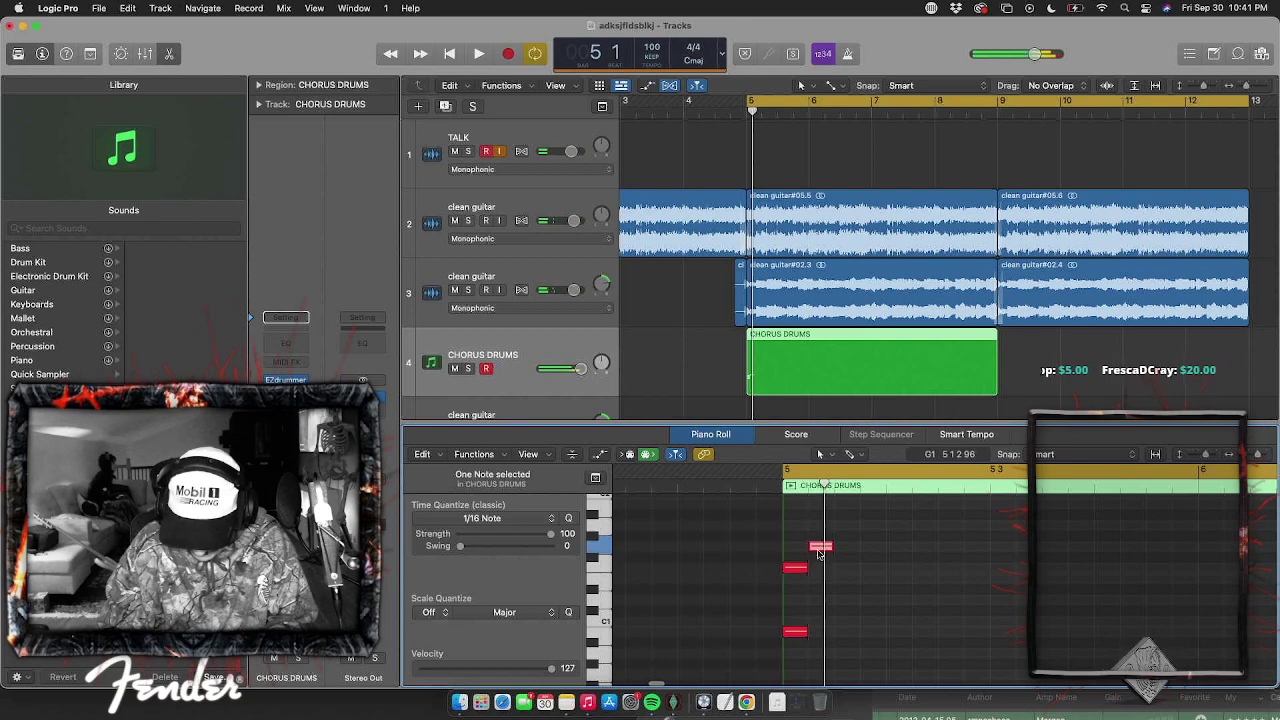
drag(824, 550, 806, 530)
key(space)
key(space)
key(super+Right)
key(space)
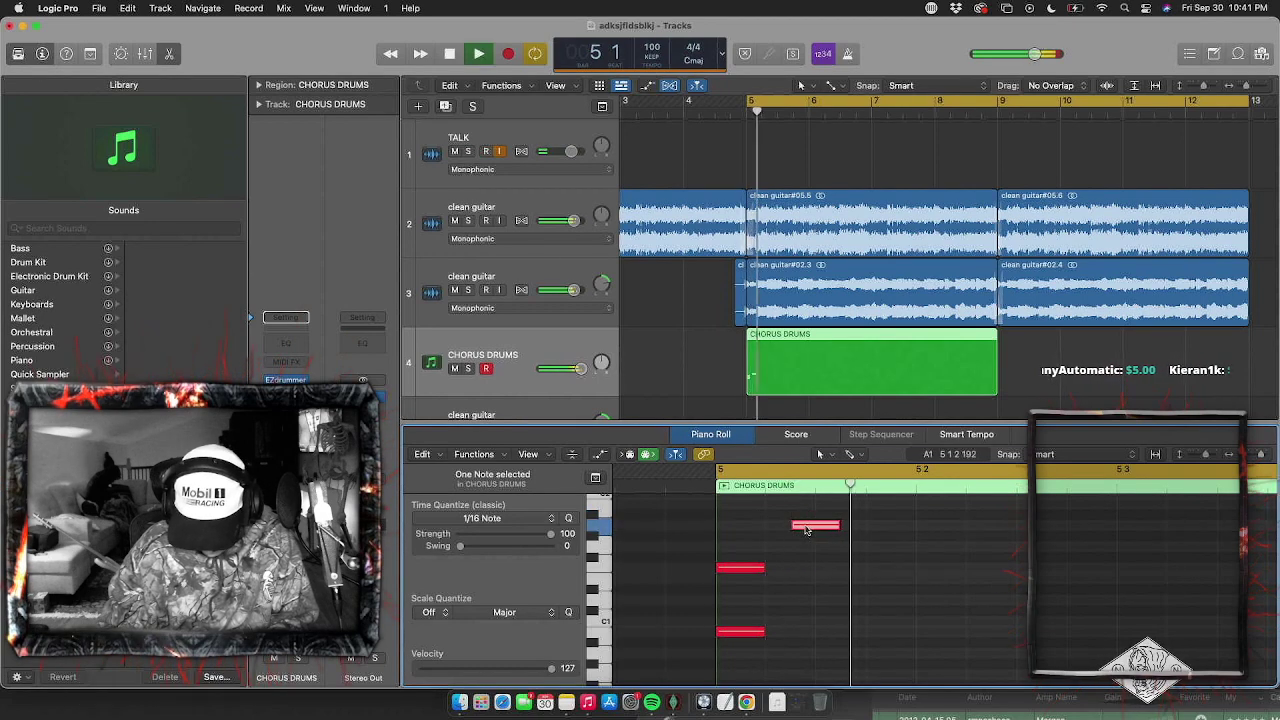
Turn on the metronome and move the A1 note earlier to the second sixteenth of bar 5, checking it in playback
click(847, 53)
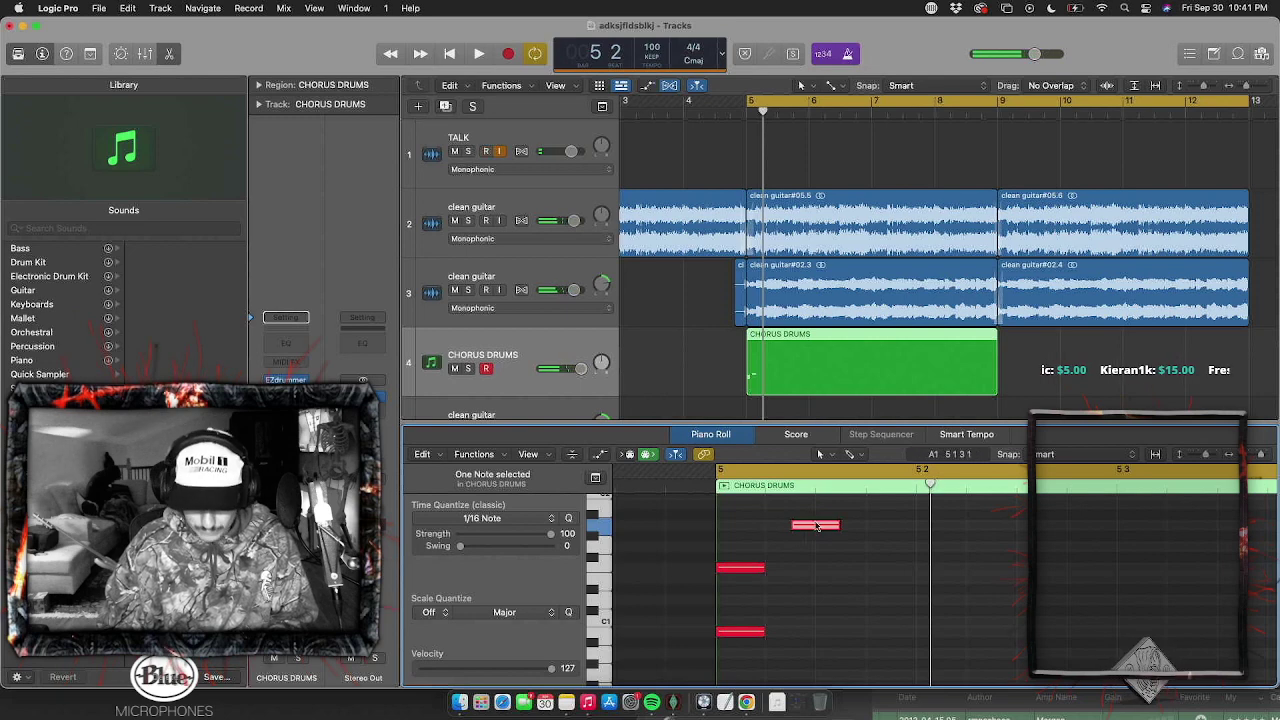
drag(815, 529, 789, 529)
key(space)
key(space)
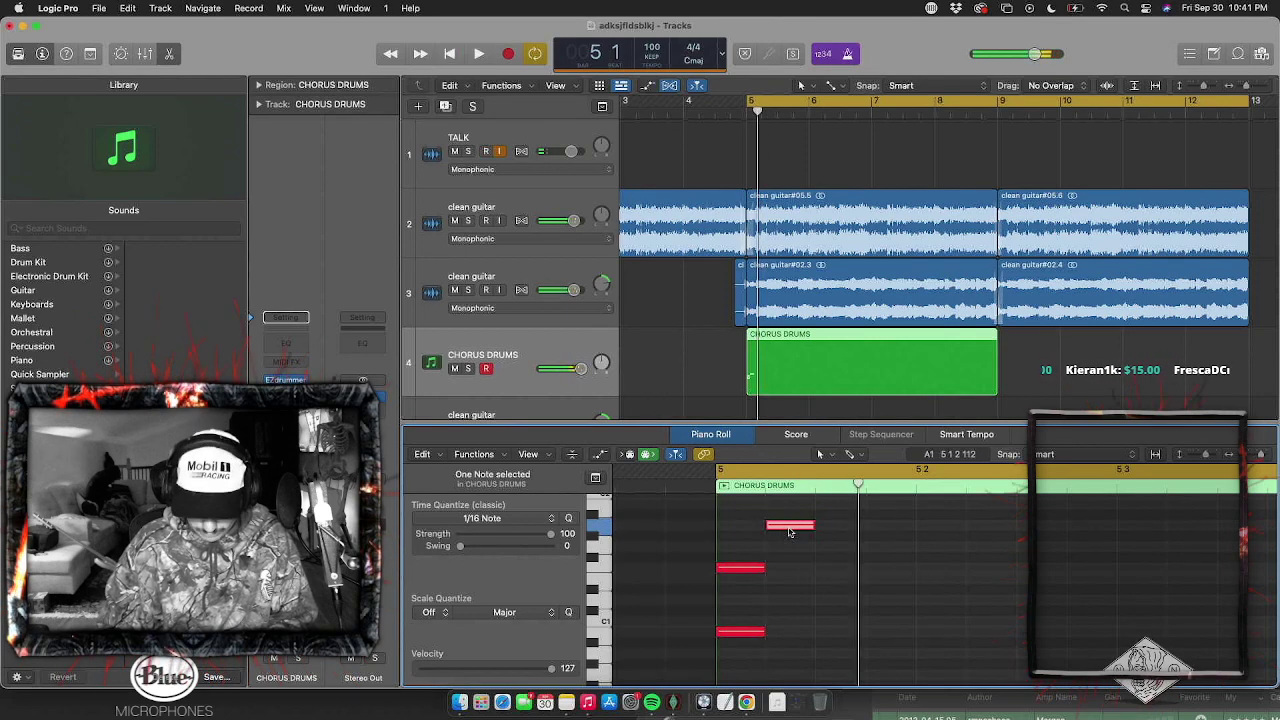
key(super+Right)
key(space)
scroll(791, 531, left, 4)
key(space)
scroll(791, 531, right, 2)
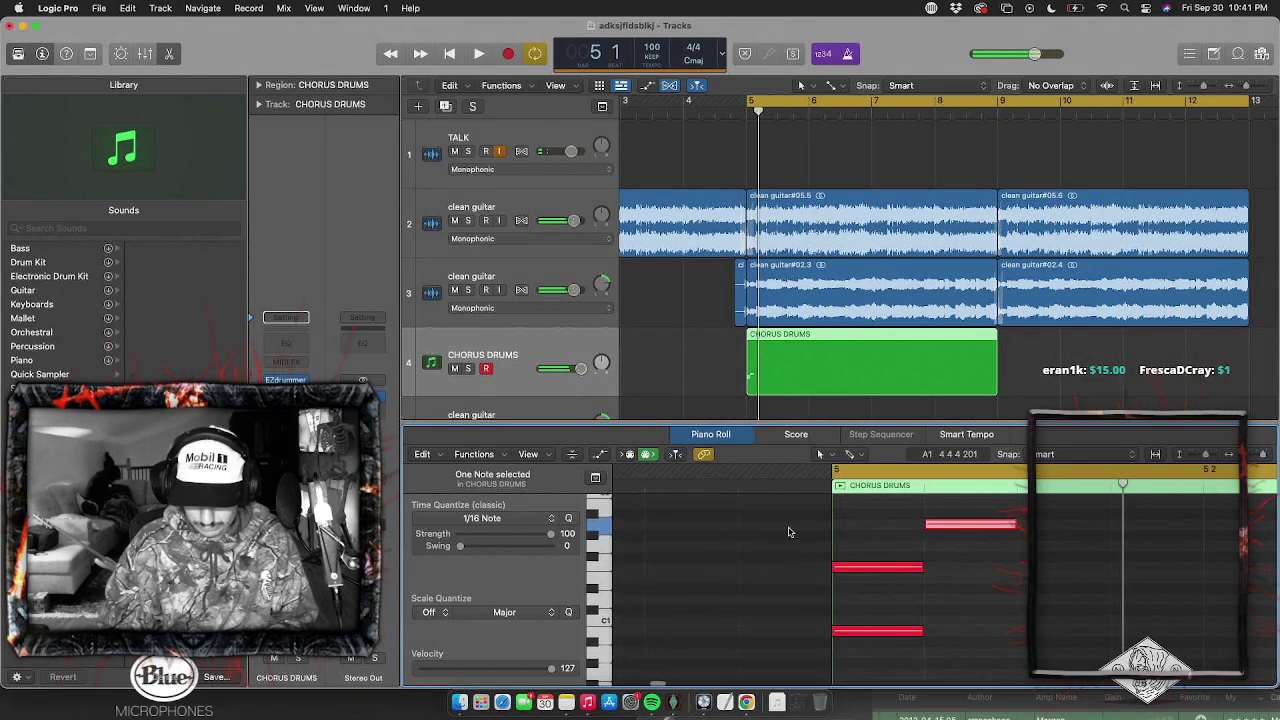
Listen to the guitars against the metronome with CHORUS DRUMS muted, and unmute the track
click(455, 368)
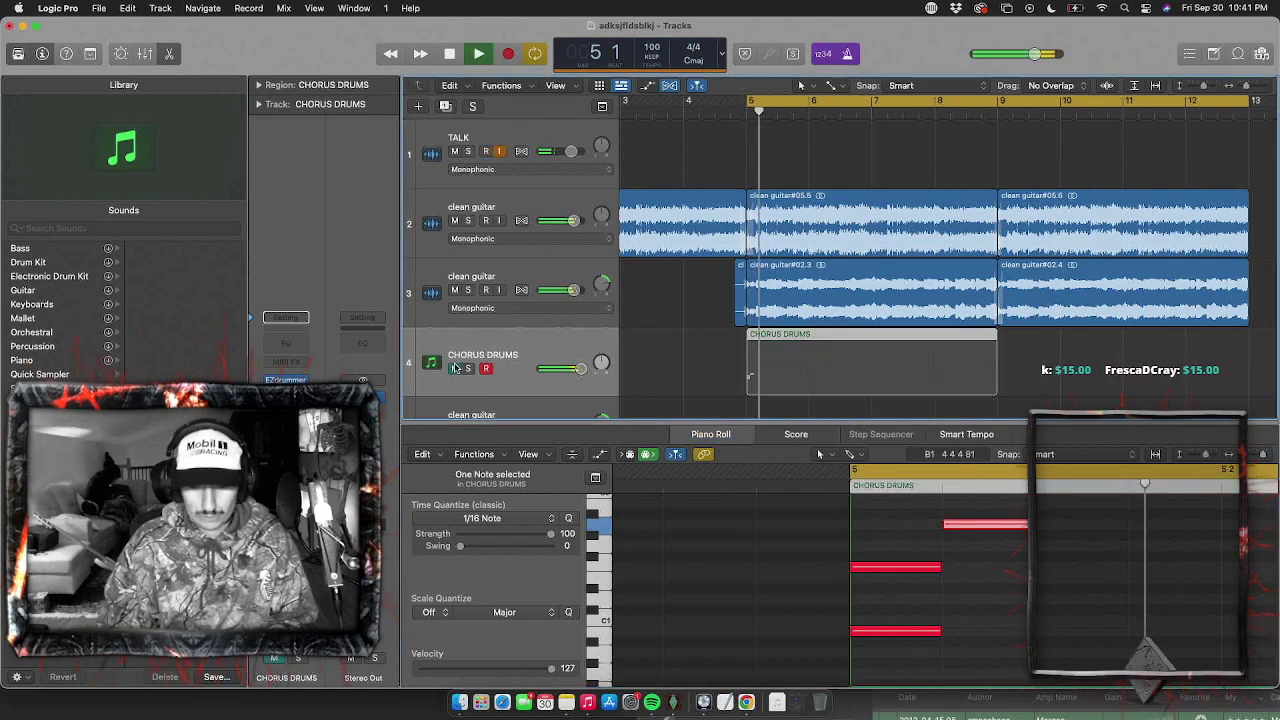
key(space)
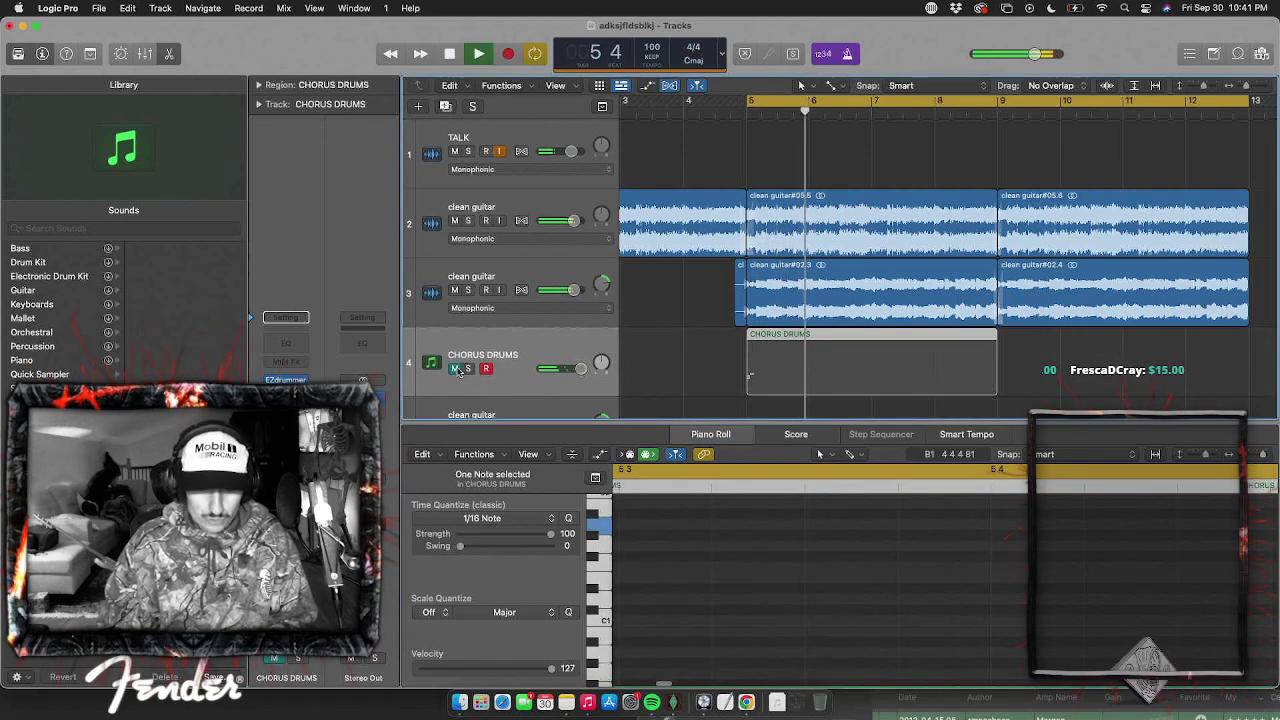
click(455, 368)
Select the three drum notes, set the Piano Roll snap to 1/8 T, and play the section
drag(711, 514, 937, 690)
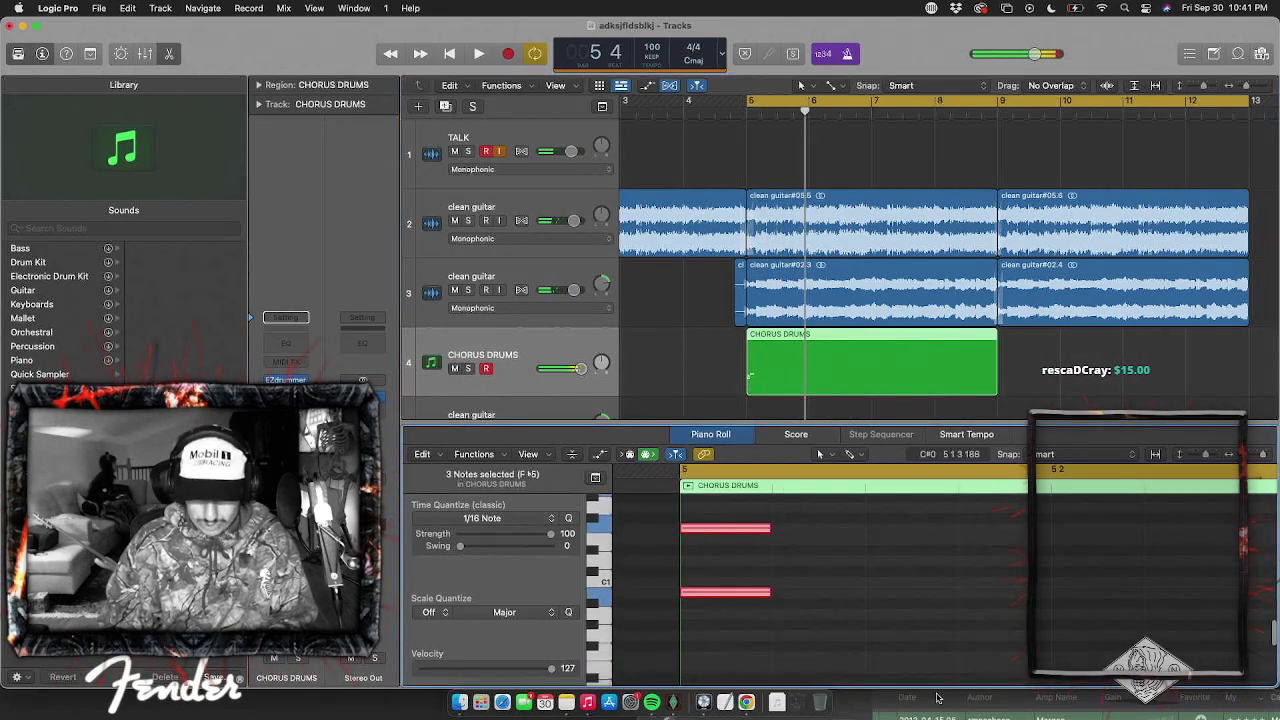
scroll(957, 497, up, 4)
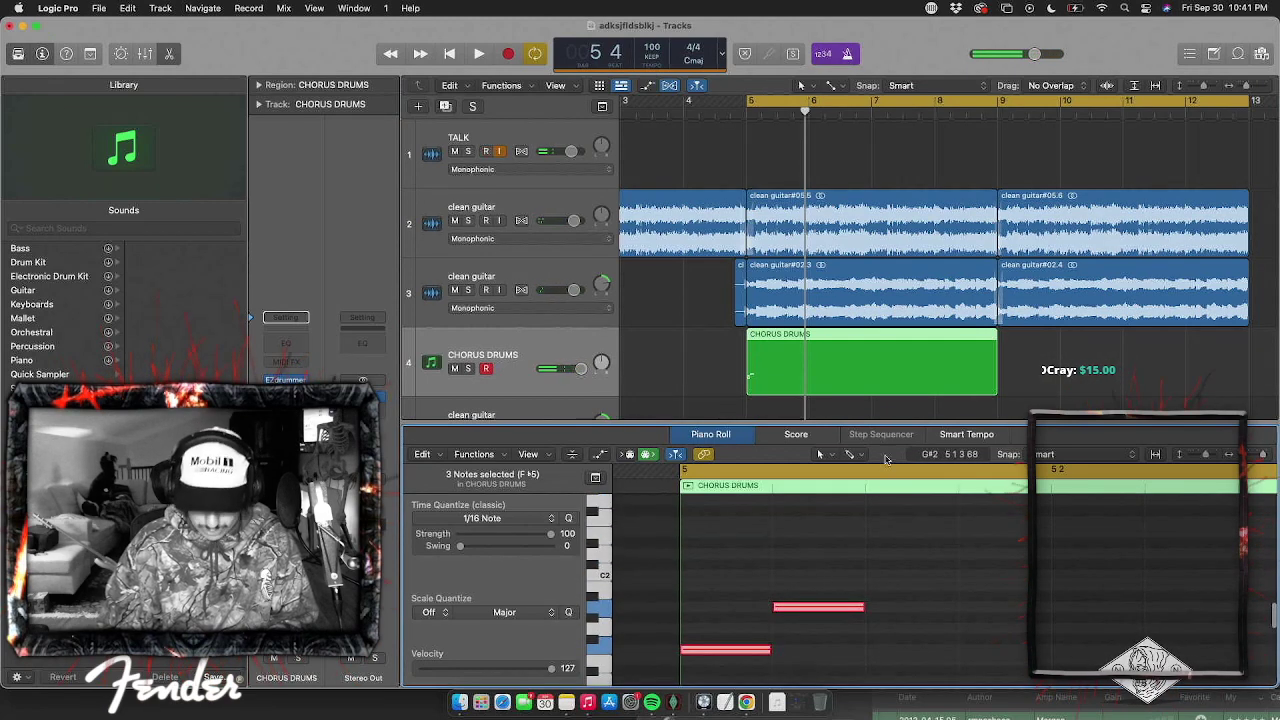
click(1058, 454)
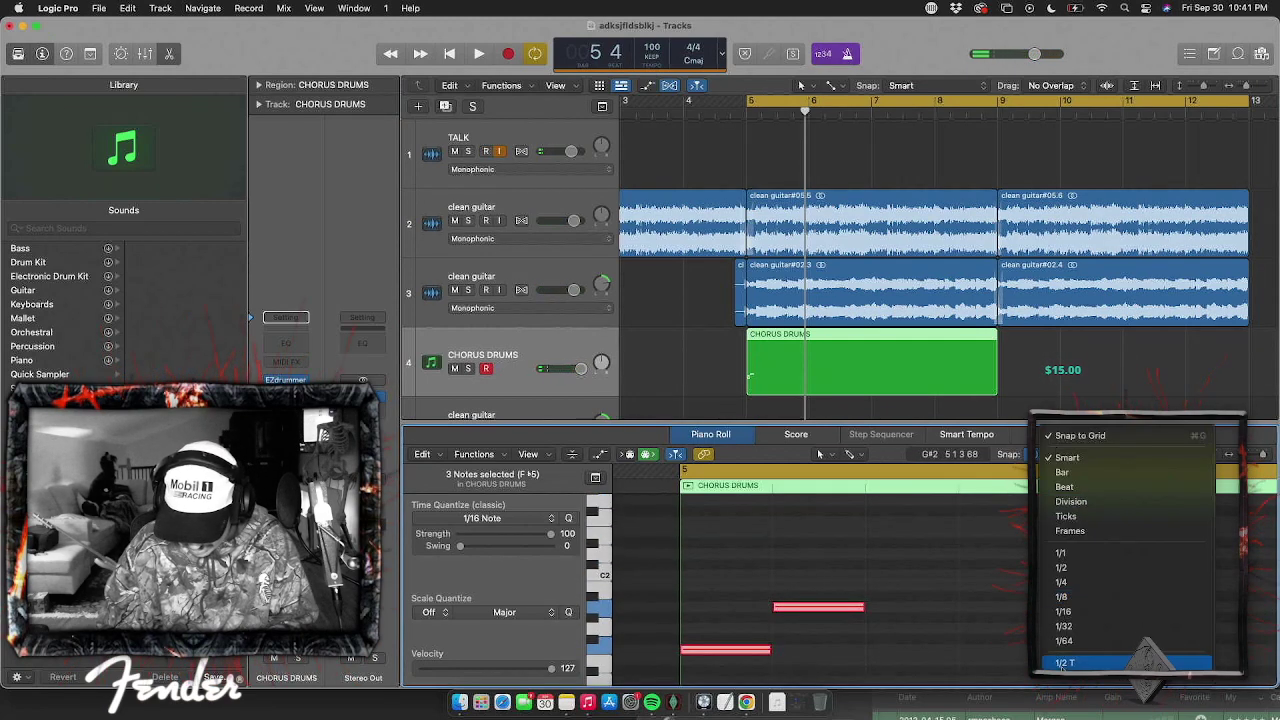
scroll(1078, 620, down, 3)
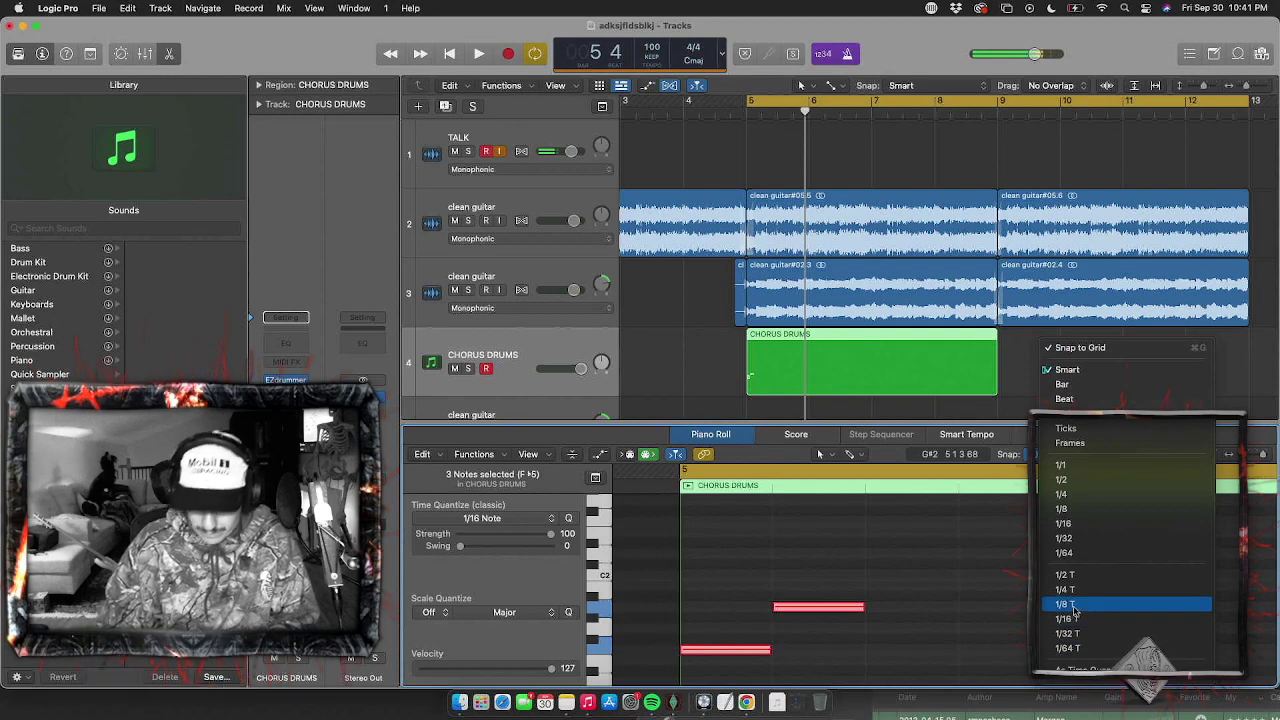
click(1066, 605)
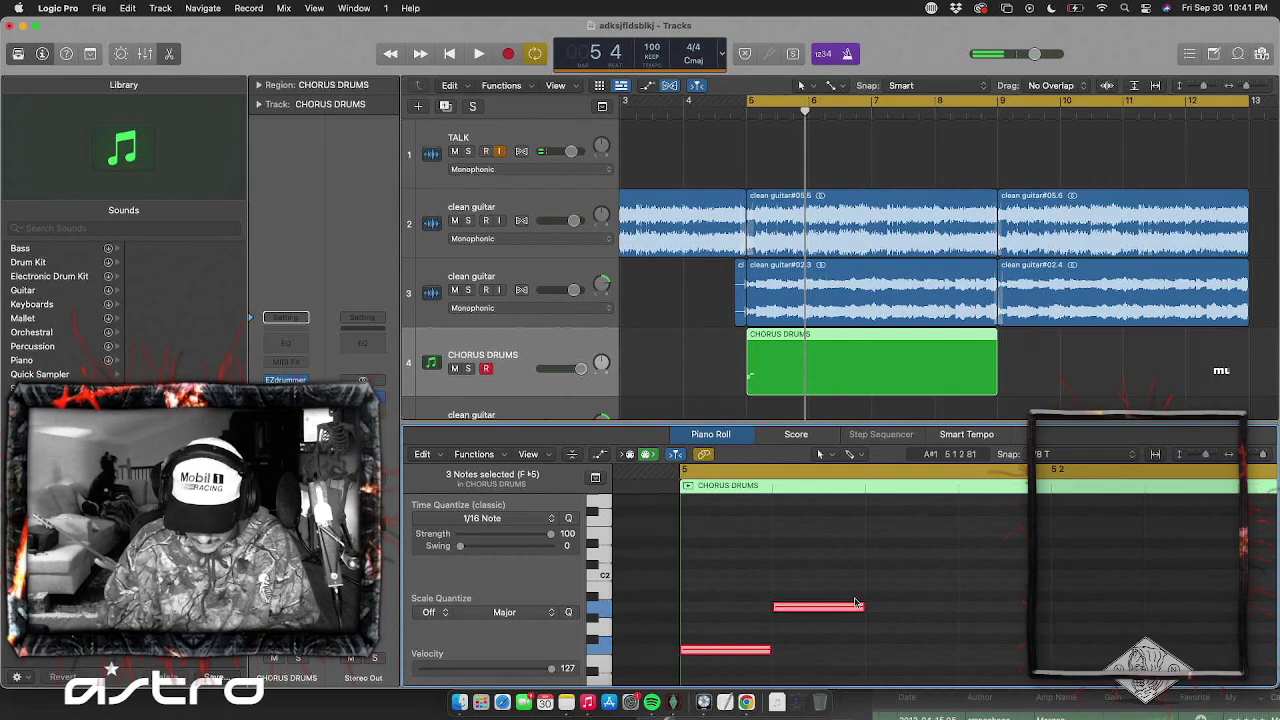
click(777, 583)
key(space)
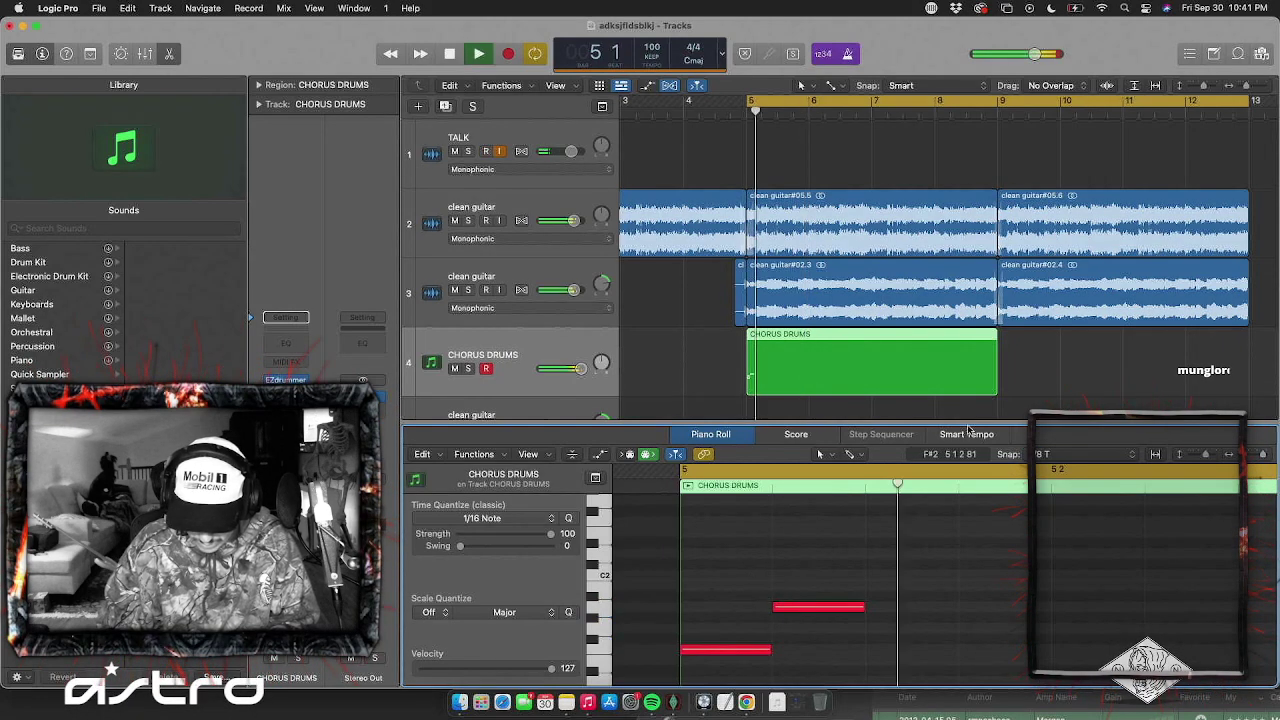
key(space)
Add a C1 note at the second sixteenth of bar 5, starting together with the A1 note
click(1058, 457)
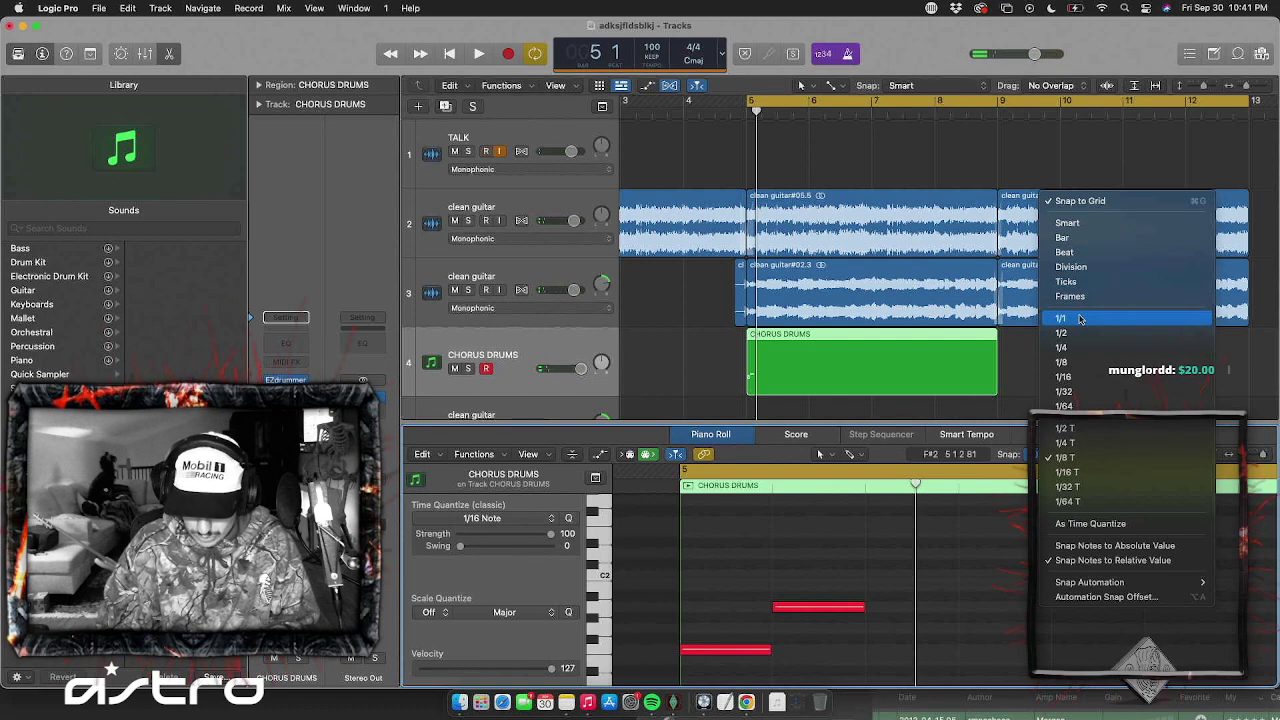
click(969, 477)
scroll(900, 600, down, 2)
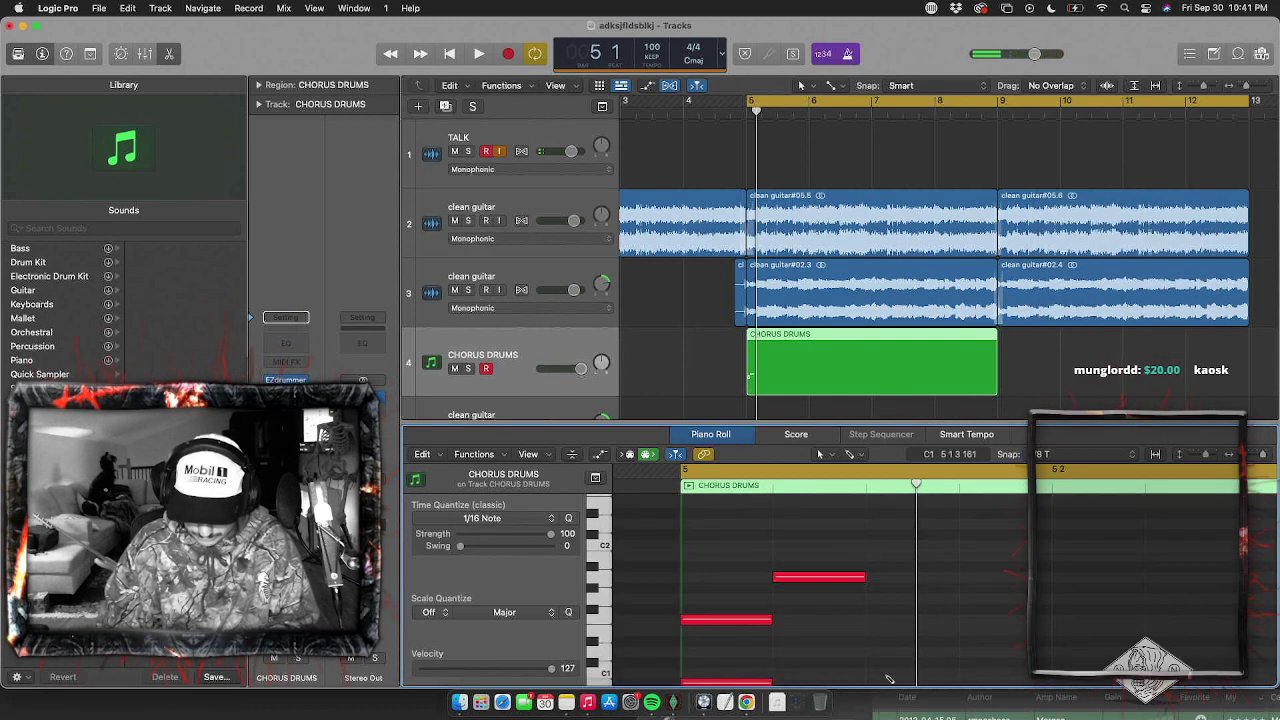
click(855, 673)
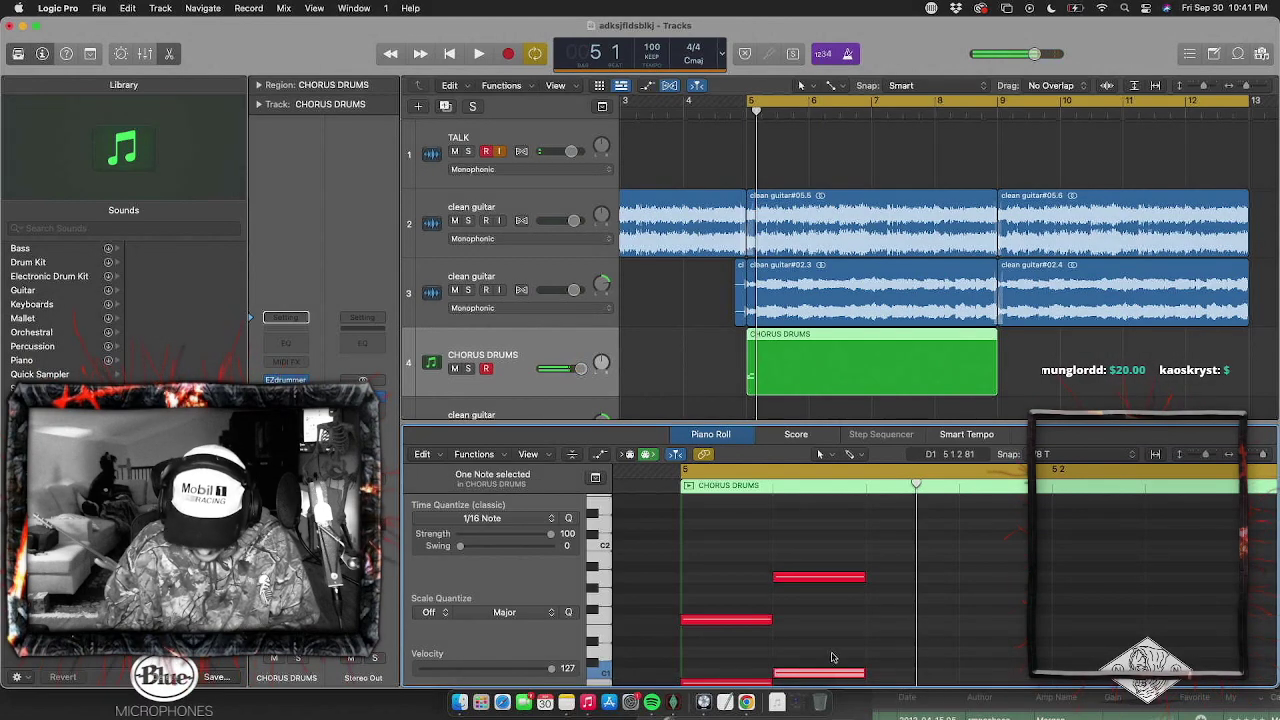
Set the Piano Roll snap to Smart and audition the start of bar 5
click(1040, 462)
click(1065, 452)
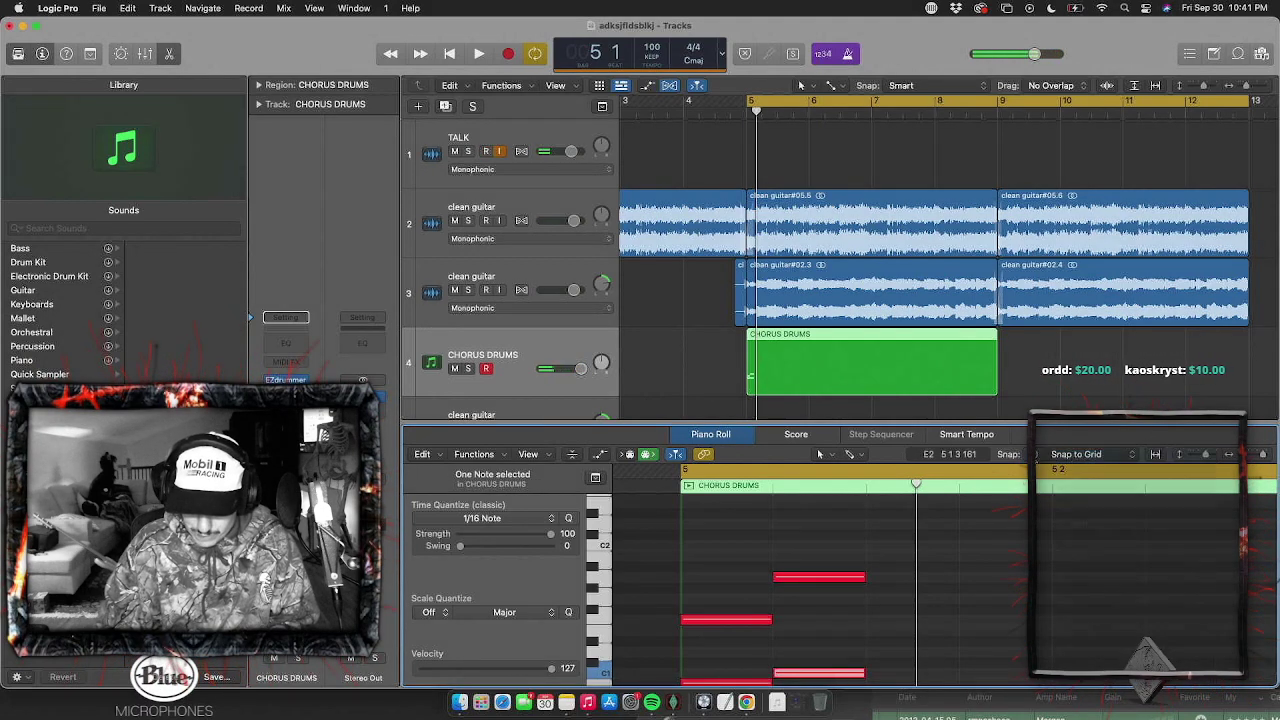
click(1070, 459)
click(1070, 457)
click(1071, 455)
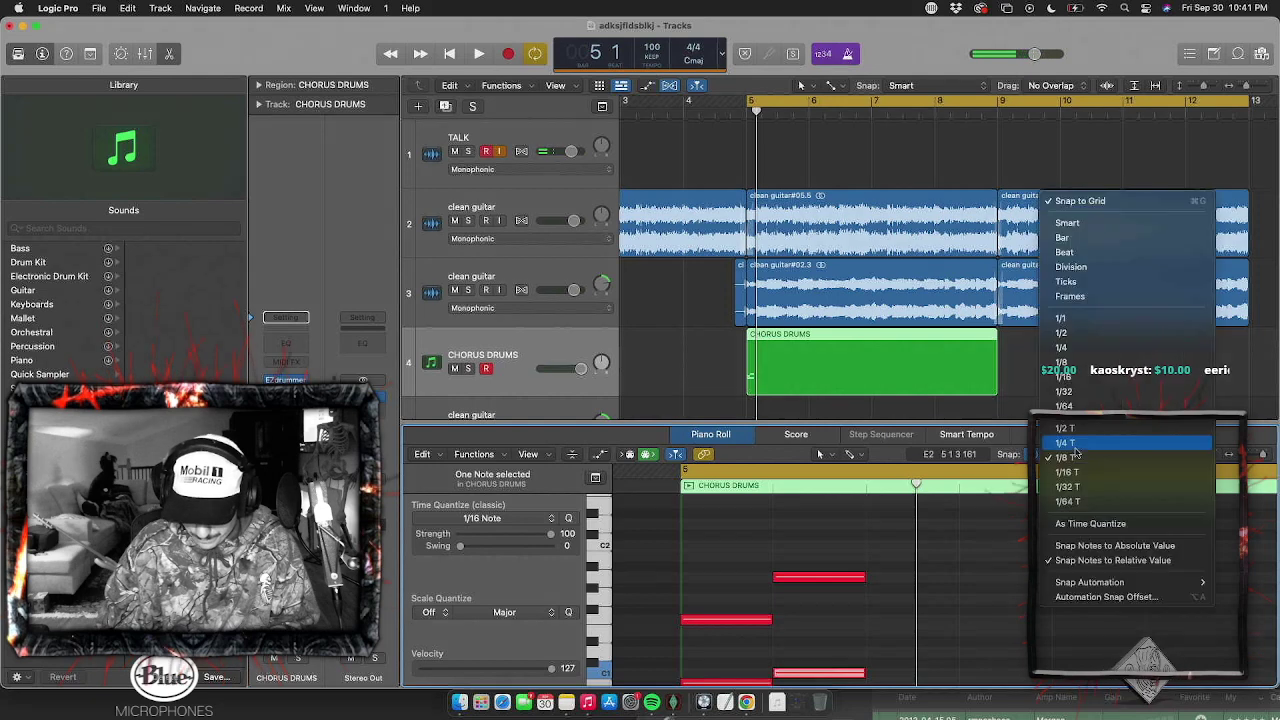
click(1070, 224)
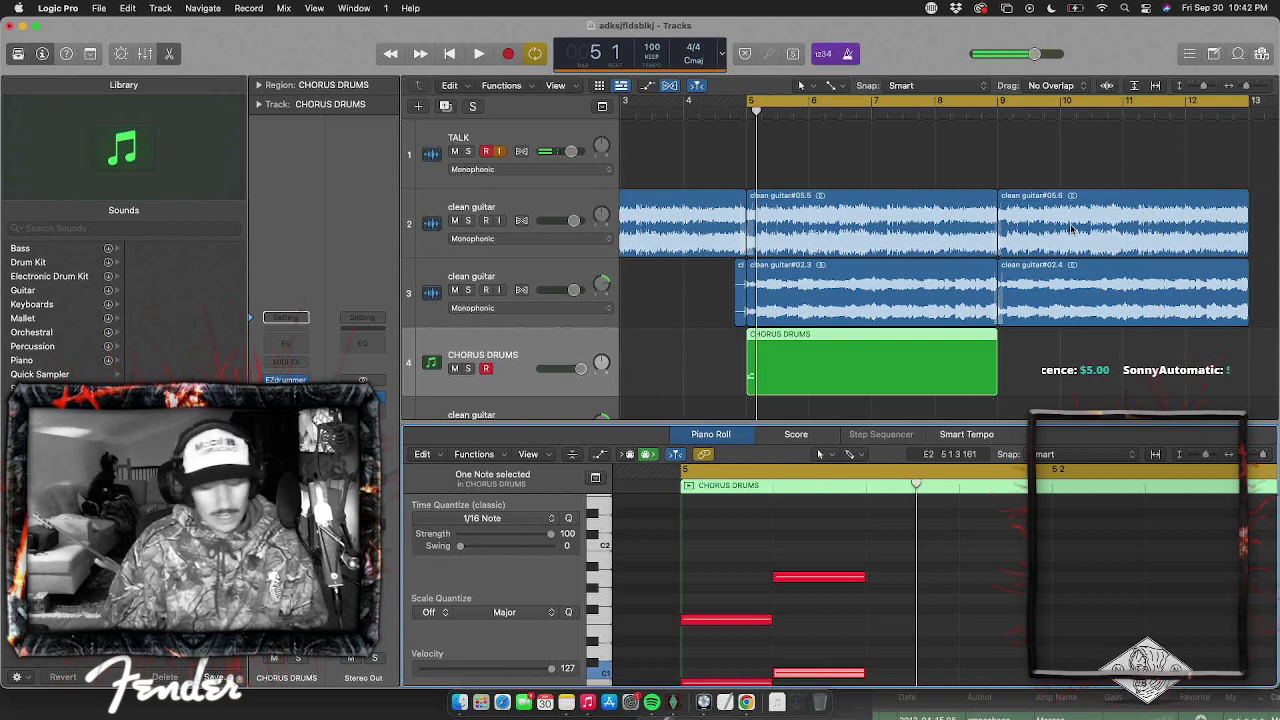
click(857, 634)
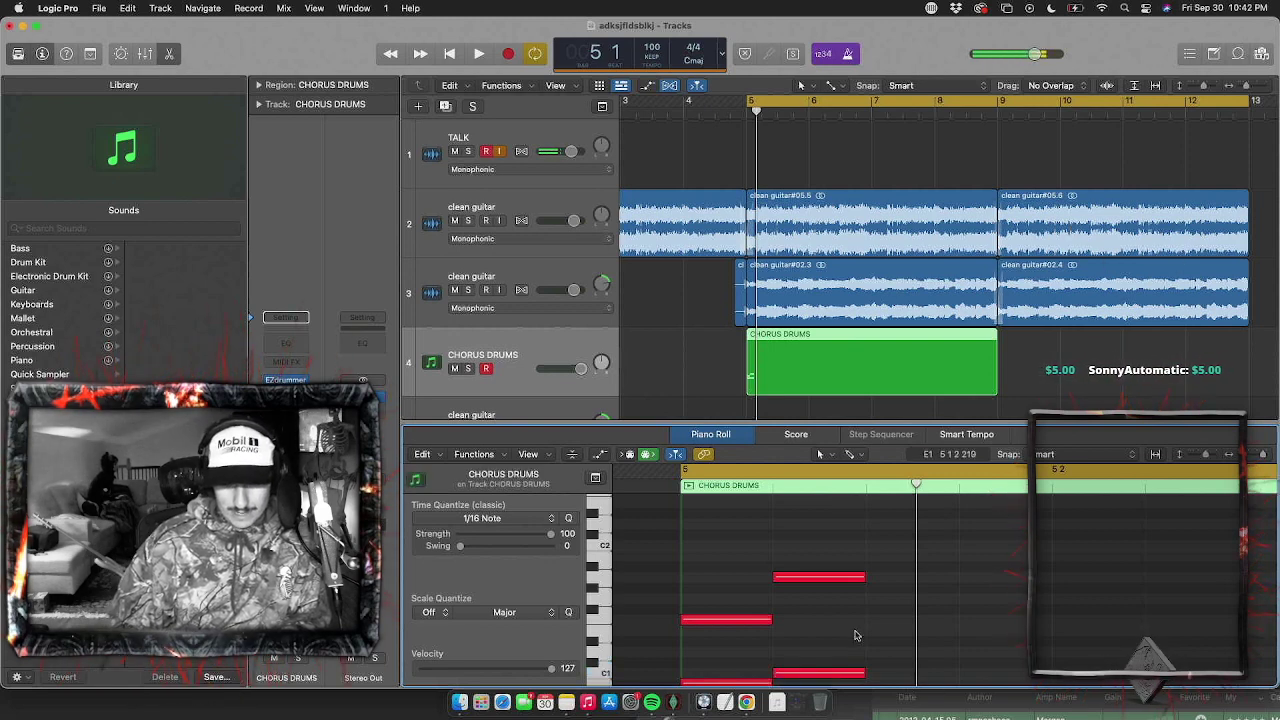
scroll(828, 584, down, 3)
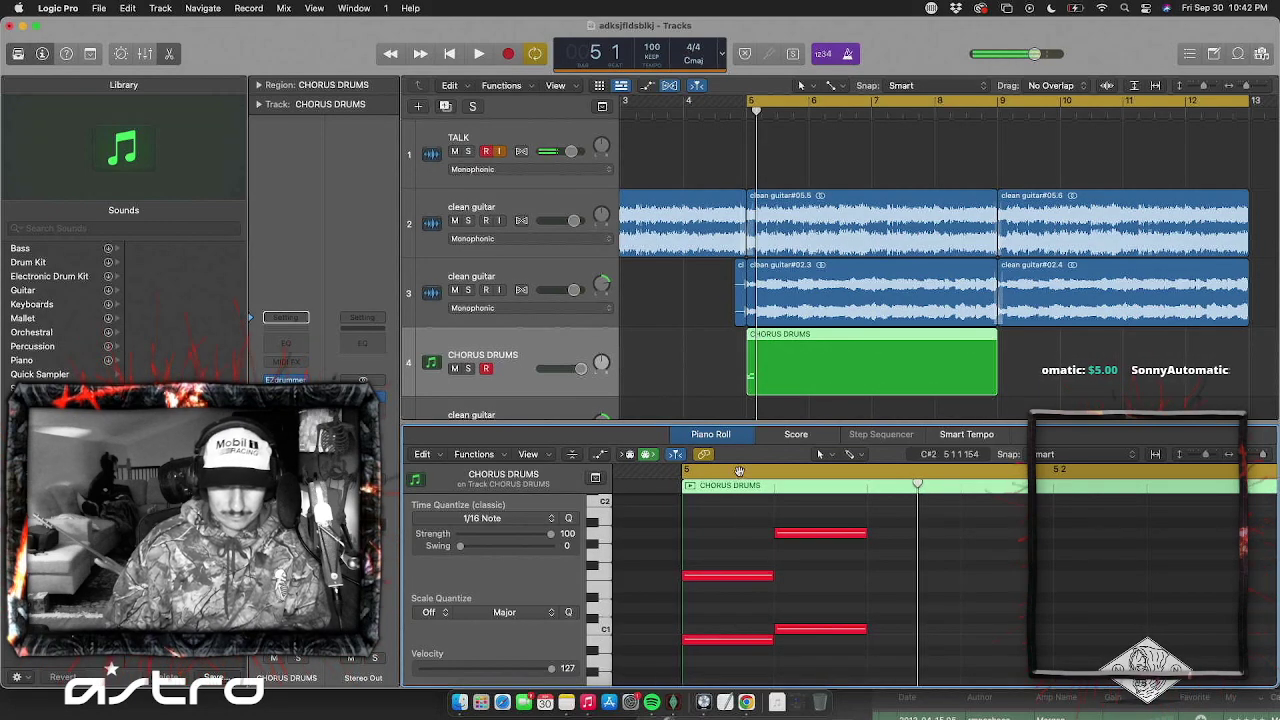
key(space)
key(space)
Move the C1 note to the fourth sixteenth of bar 5's first beat and check it in playback
click(820, 630)
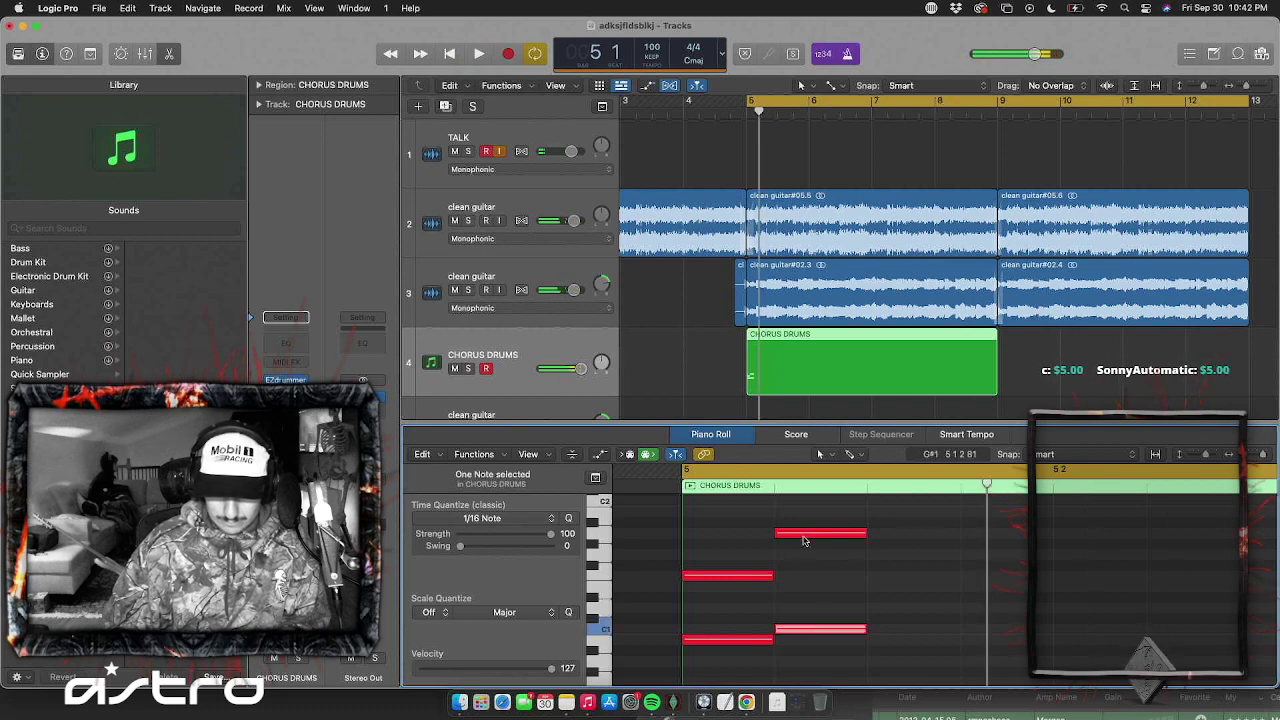
drag(812, 630, 991, 634)
key(space)
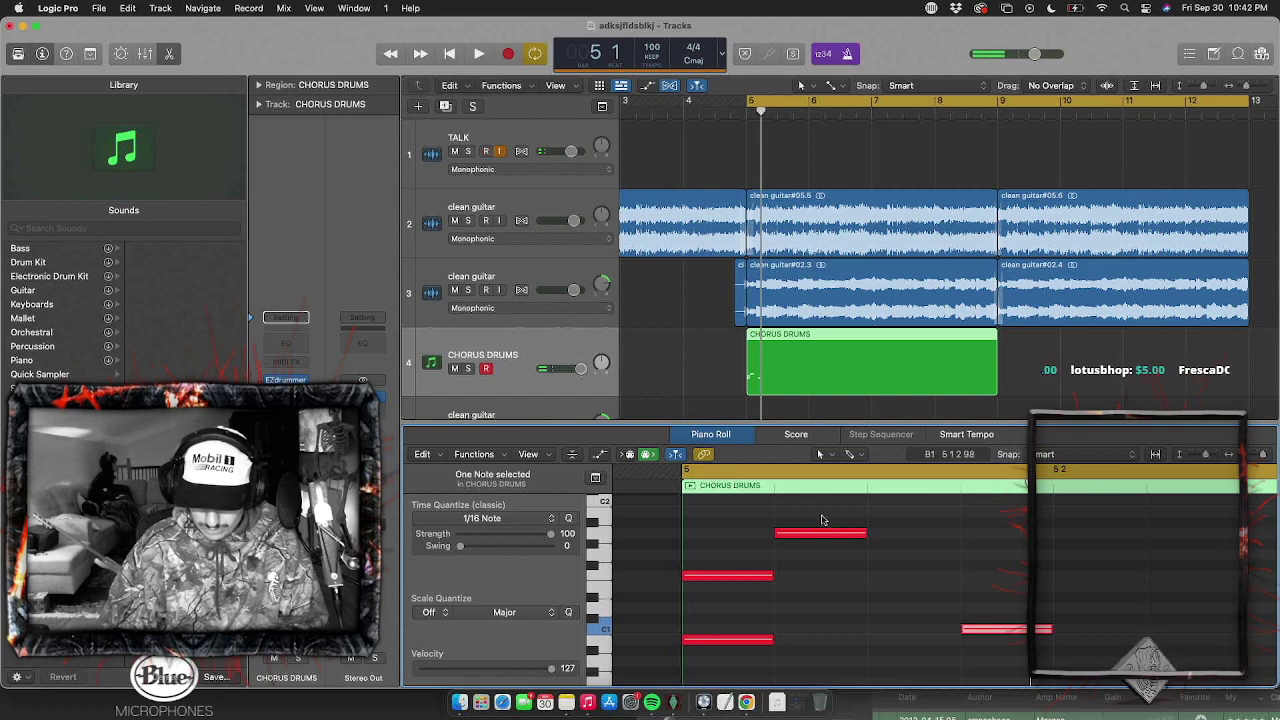
Set the Piano Roll snap to 1/16 T and move the A1 note later to position 5 1 2 161
click(1060, 456)
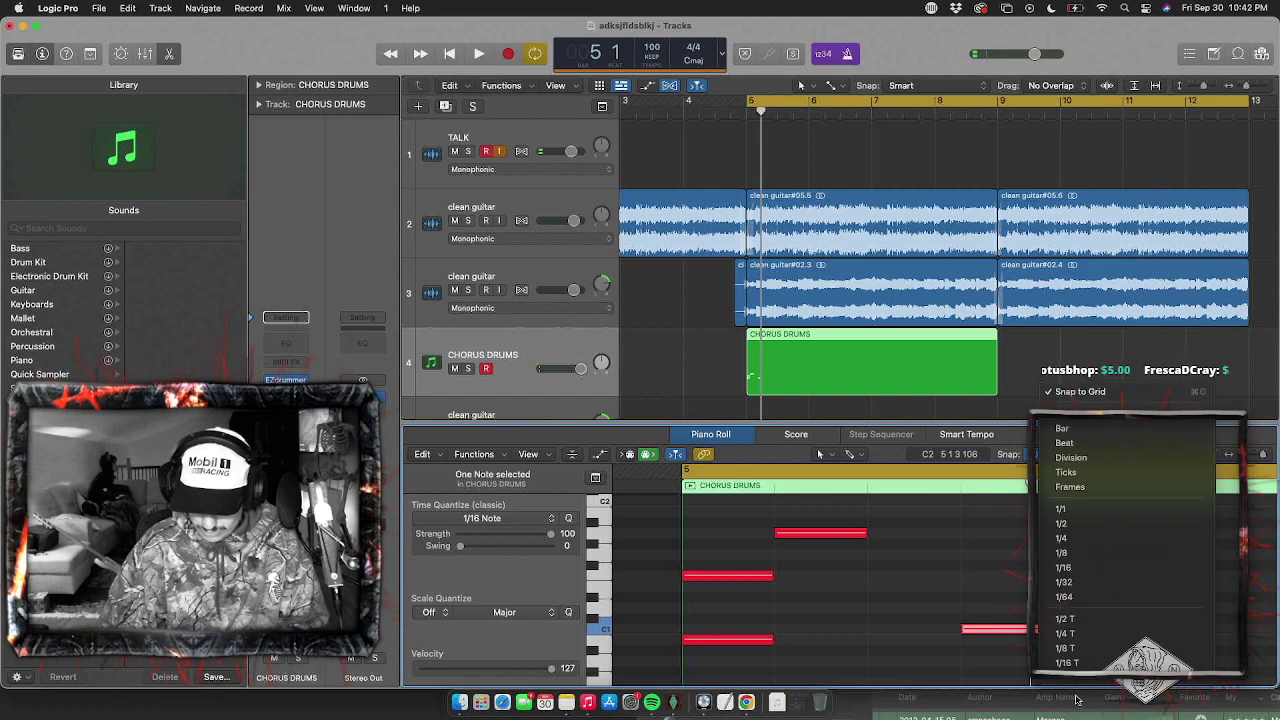
click(1067, 633)
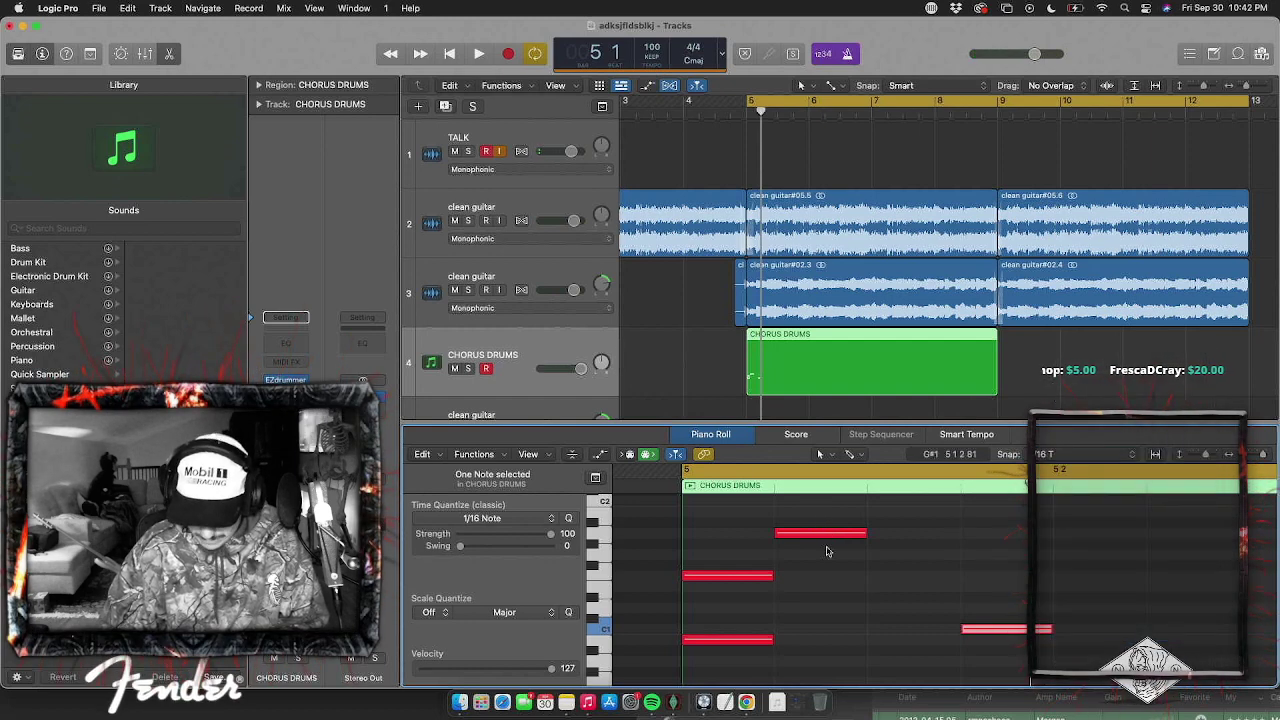
click(811, 535)
drag(862, 535, 900, 537)
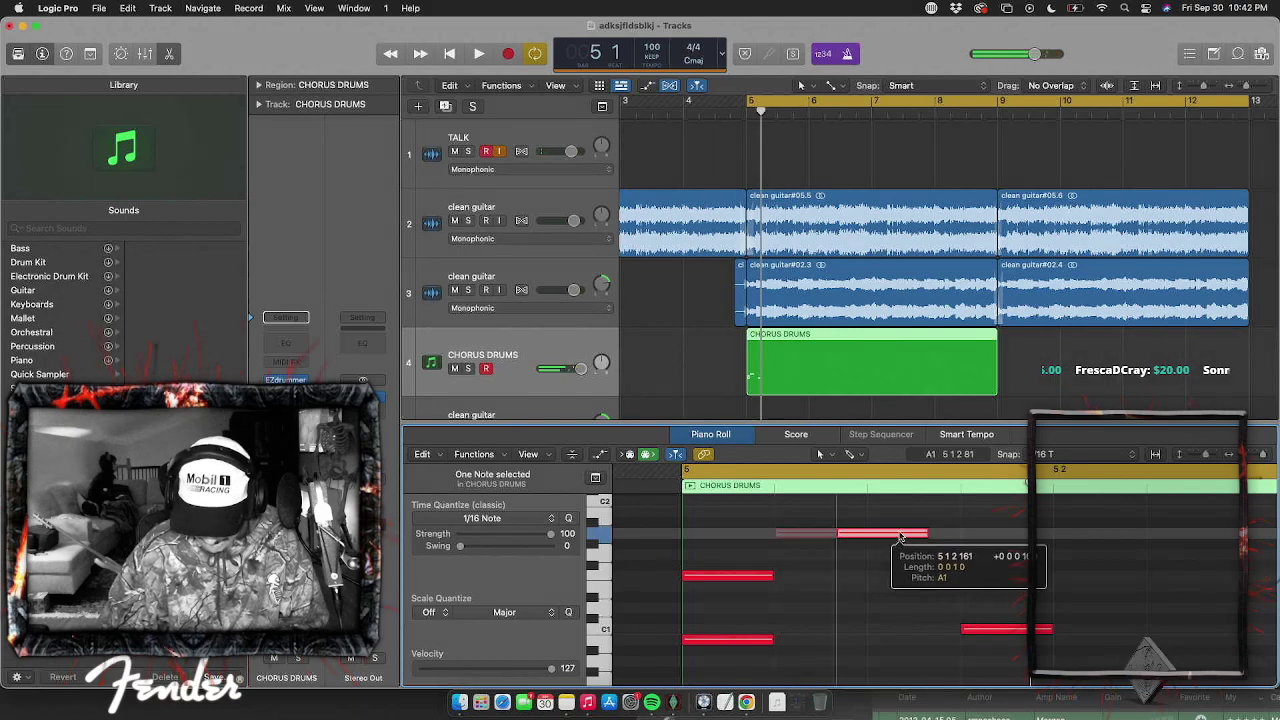
Set the Piano Roll snap to 1/32 T and move the A1 note one grid step earlier
click(1068, 455)
click(1068, 472)
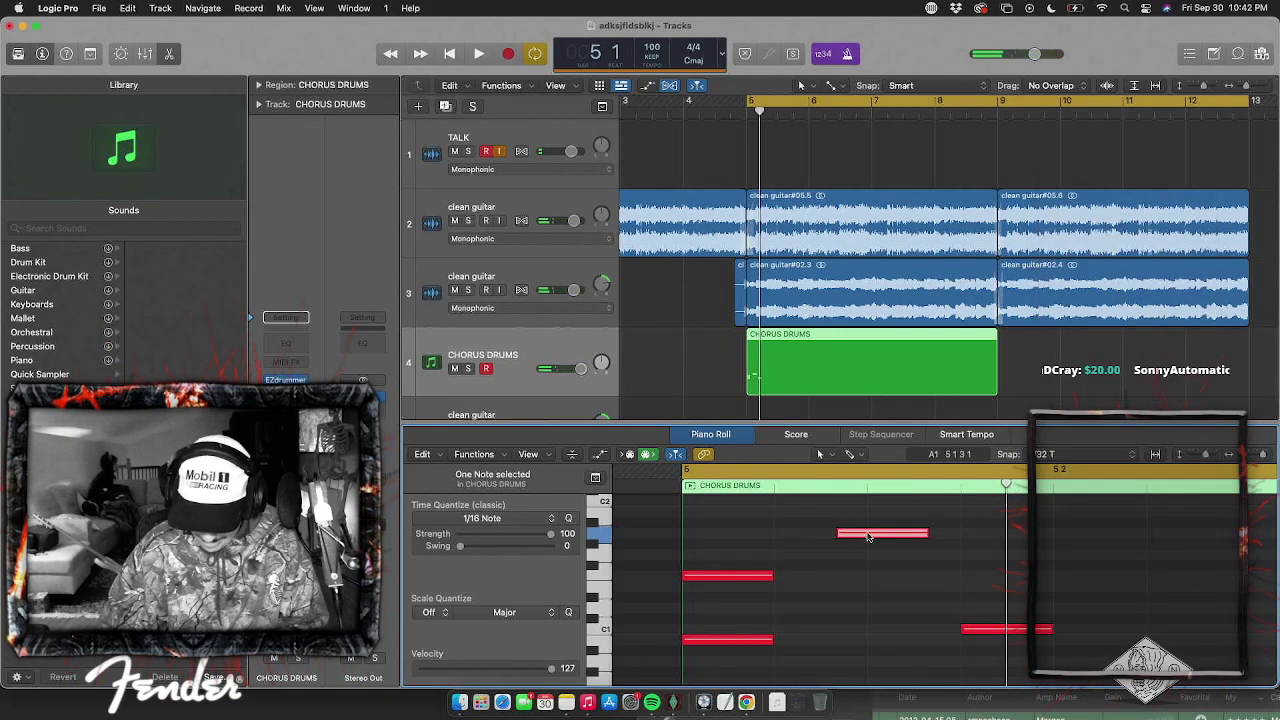
drag(855, 535, 829, 538)
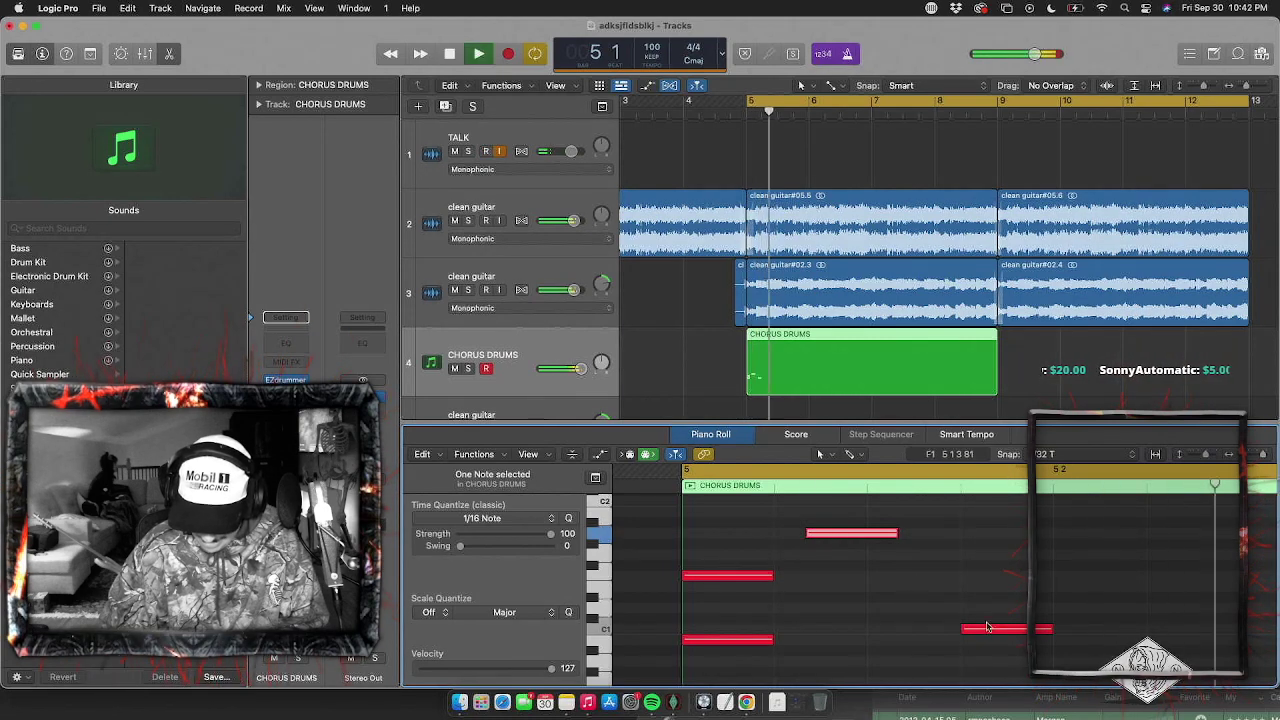
Move the C1 note one 1/32 T step earlier and audition the timing against the guitars
drag(998, 630, 962, 635)
key(space)
click(931, 633)
key(space)
key(space)
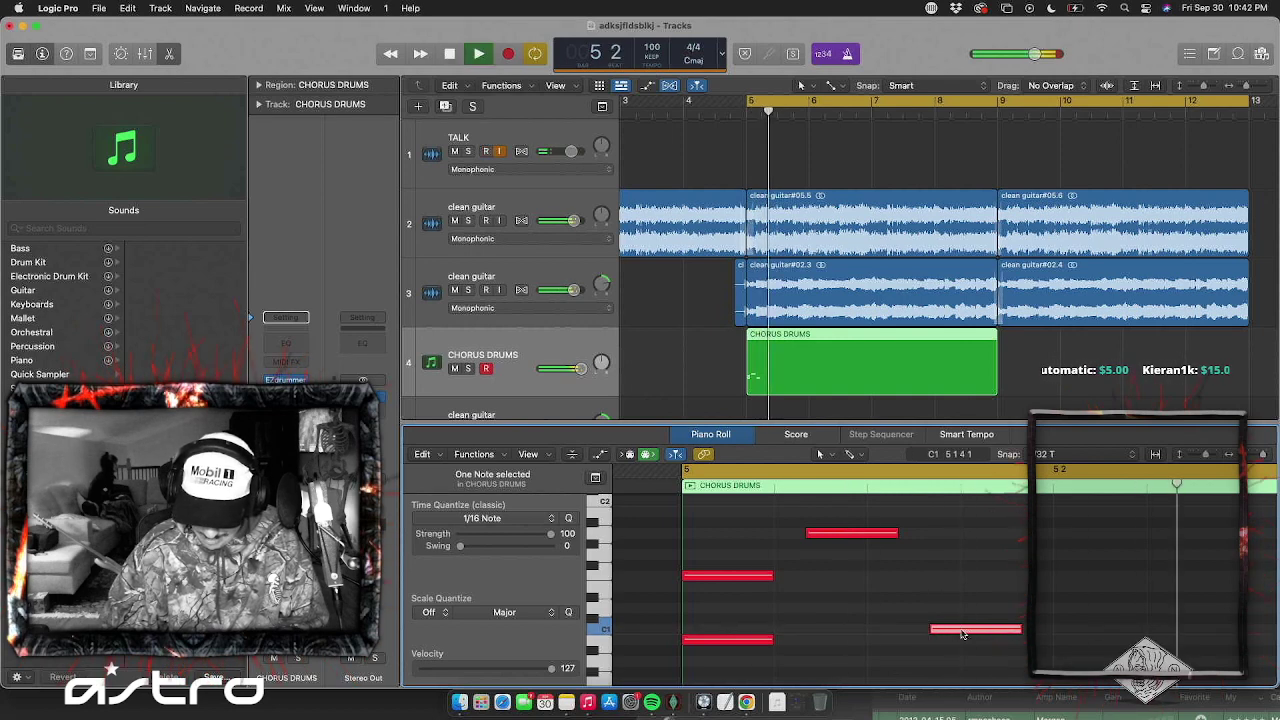
Set the Piano Roll snap to 1/64 T, then nudge the C1 note slightly later and the A1 note slightly earlier
click(1062, 454)
click(1074, 471)
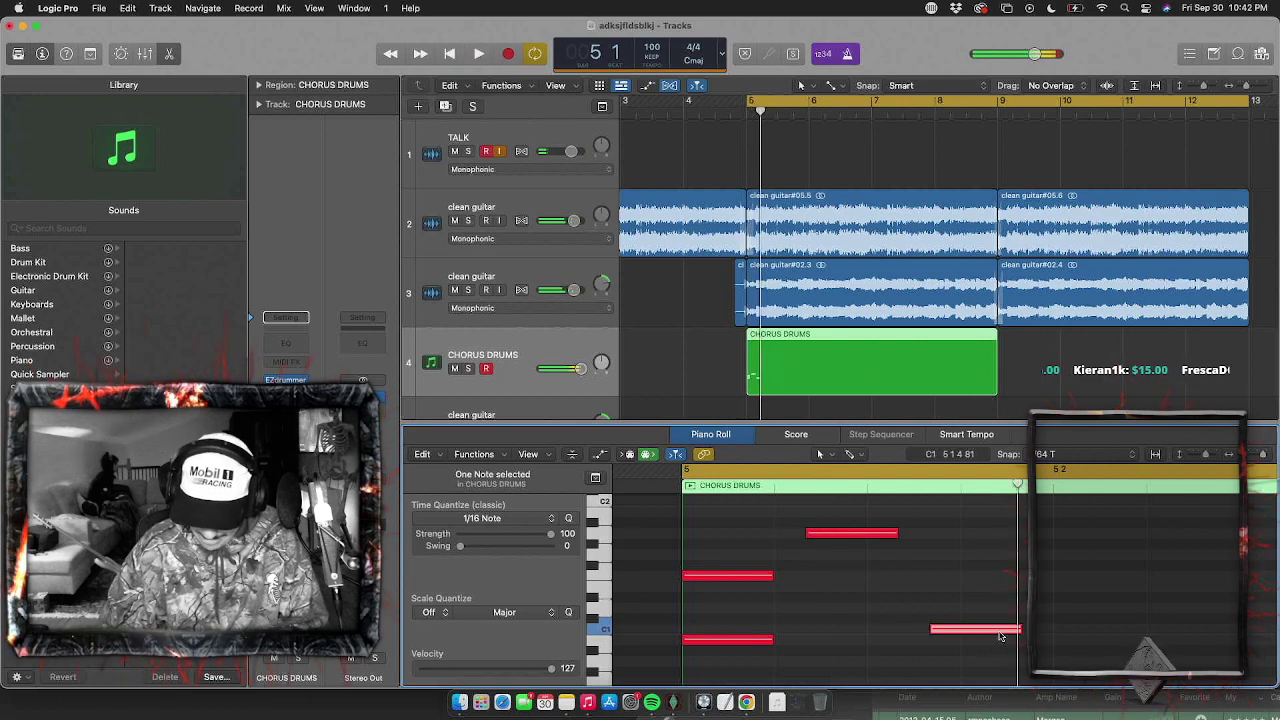
drag(991, 641, 1006, 641)
drag(892, 534, 833, 537)
key(space)
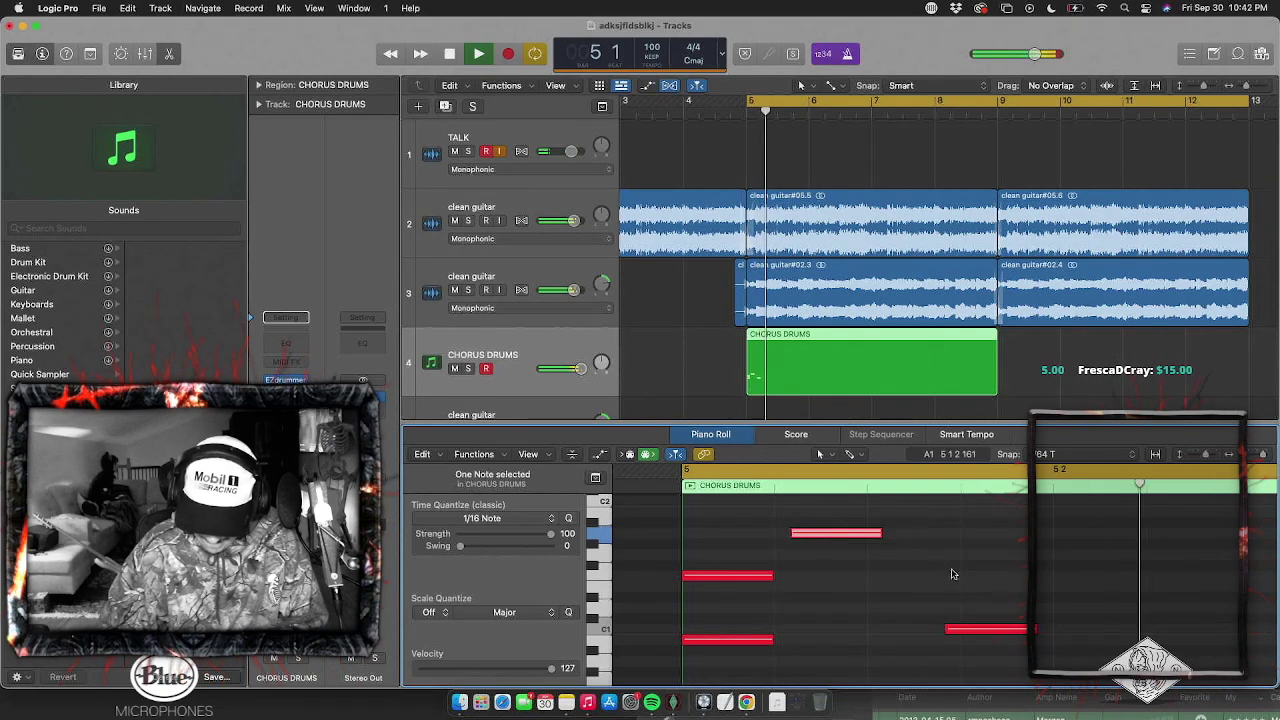
Move the C1 note earlier into the third sixteenth of beat 1 and play it back with the guitars
drag(963, 630, 922, 631)
key(space)
key(space)
key(space)
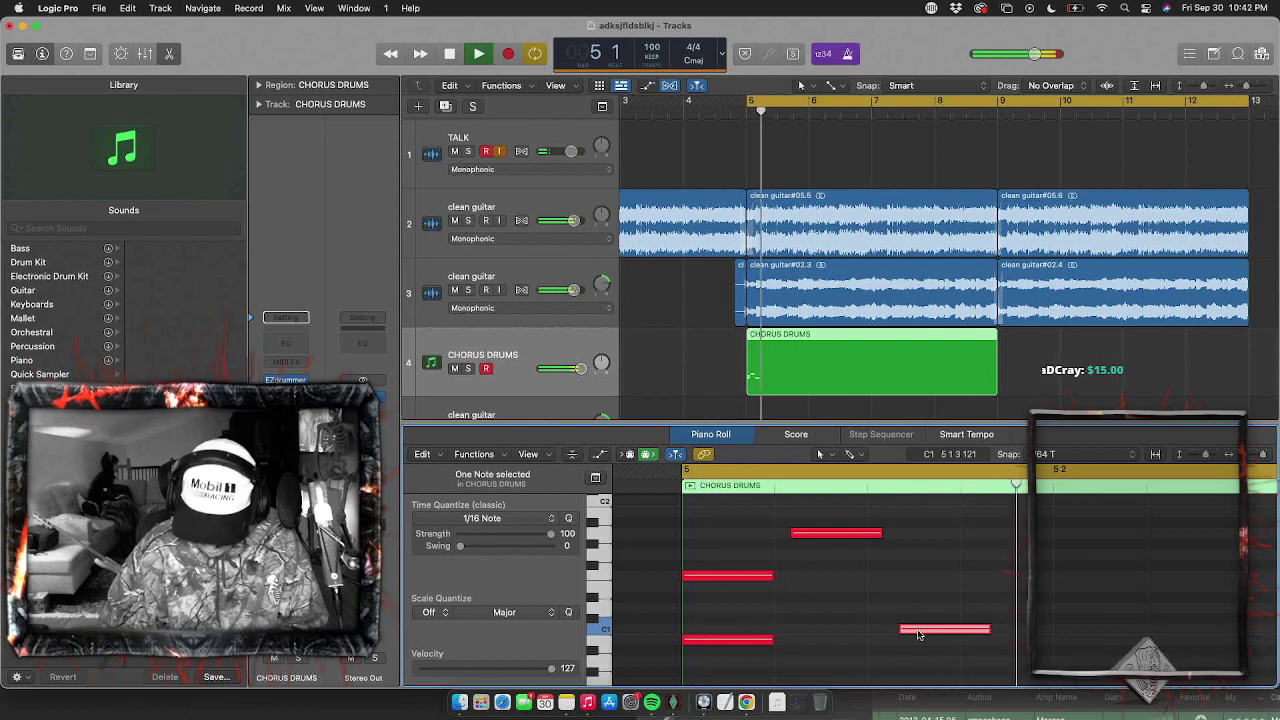
key(space)
Add a D1 note just before beat 2 of bar 5 and audition it with the guitars
drag(991, 576, 1061, 608)
key(space)
key(space)
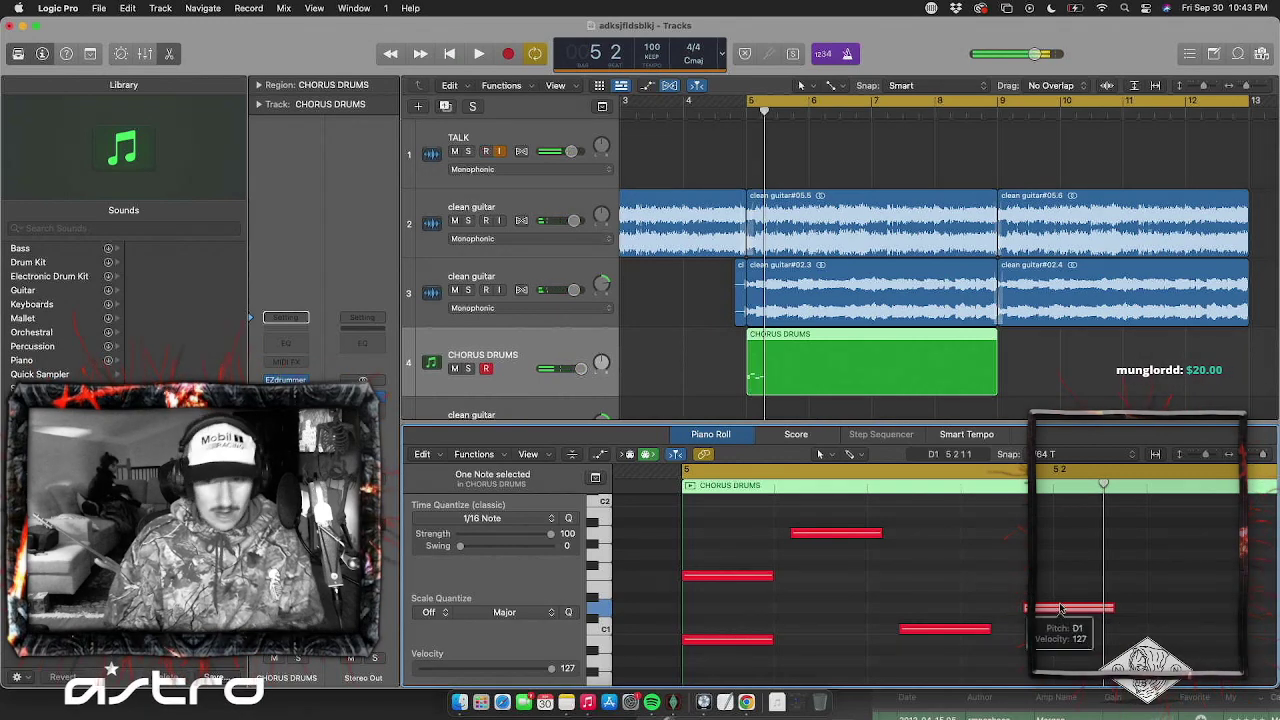
key(space)
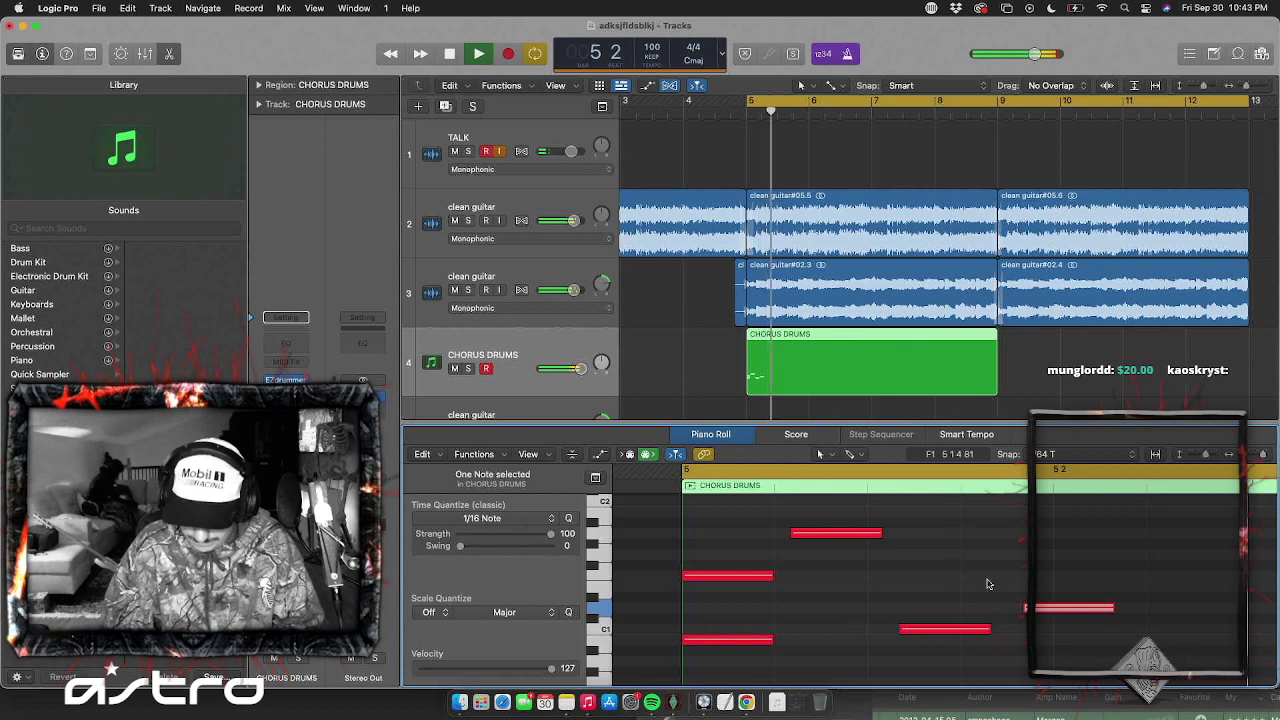
scroll(957, 591, right, 4)
scroll(966, 592, left, 3)
key(space)
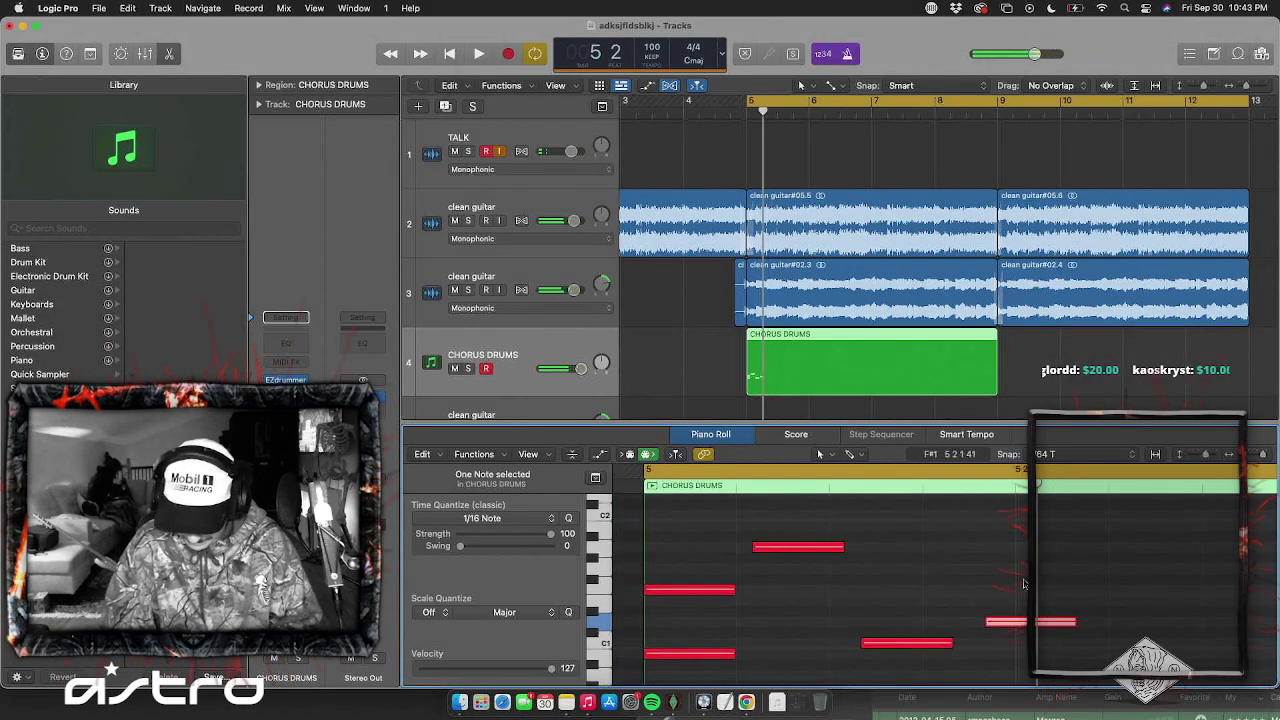
Add two G1 notes one after the other in beat 2 following the D1 hit, checking them in playback
scroll(1064, 577, up, 1)
drag(1065, 570, 1094, 569)
key(space)
key(space)
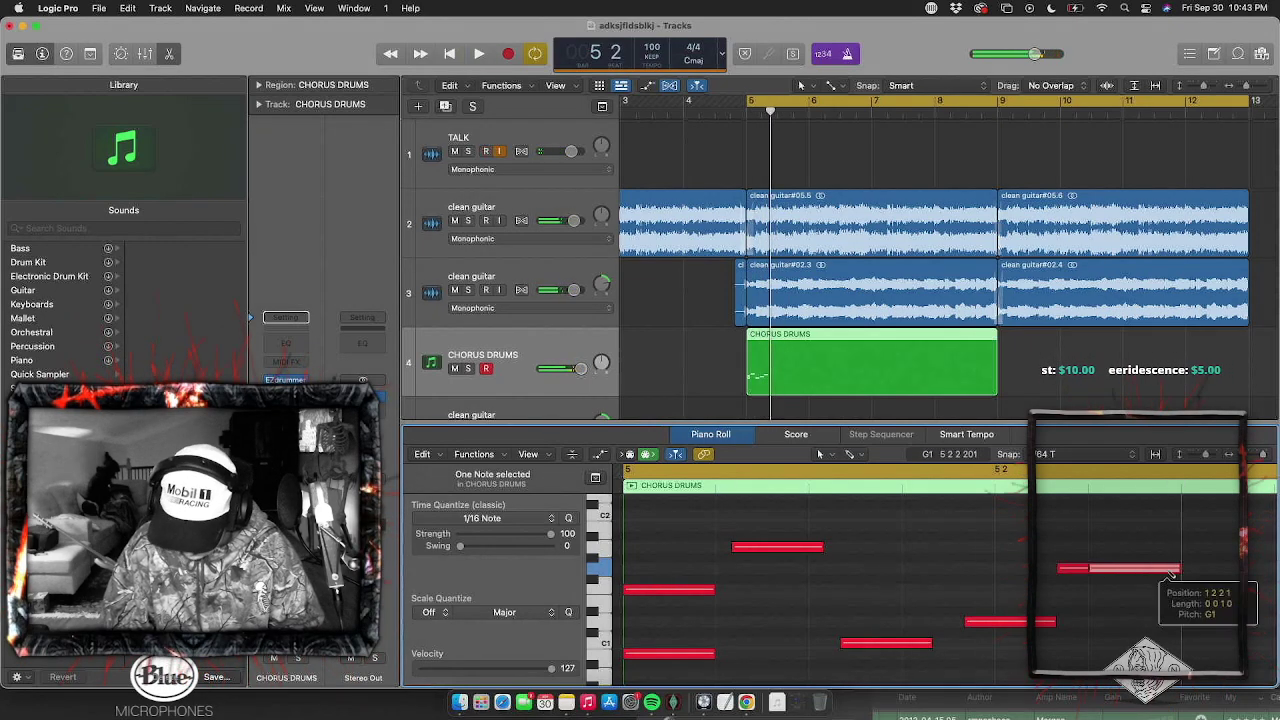
drag(1219, 573, 1255, 570)
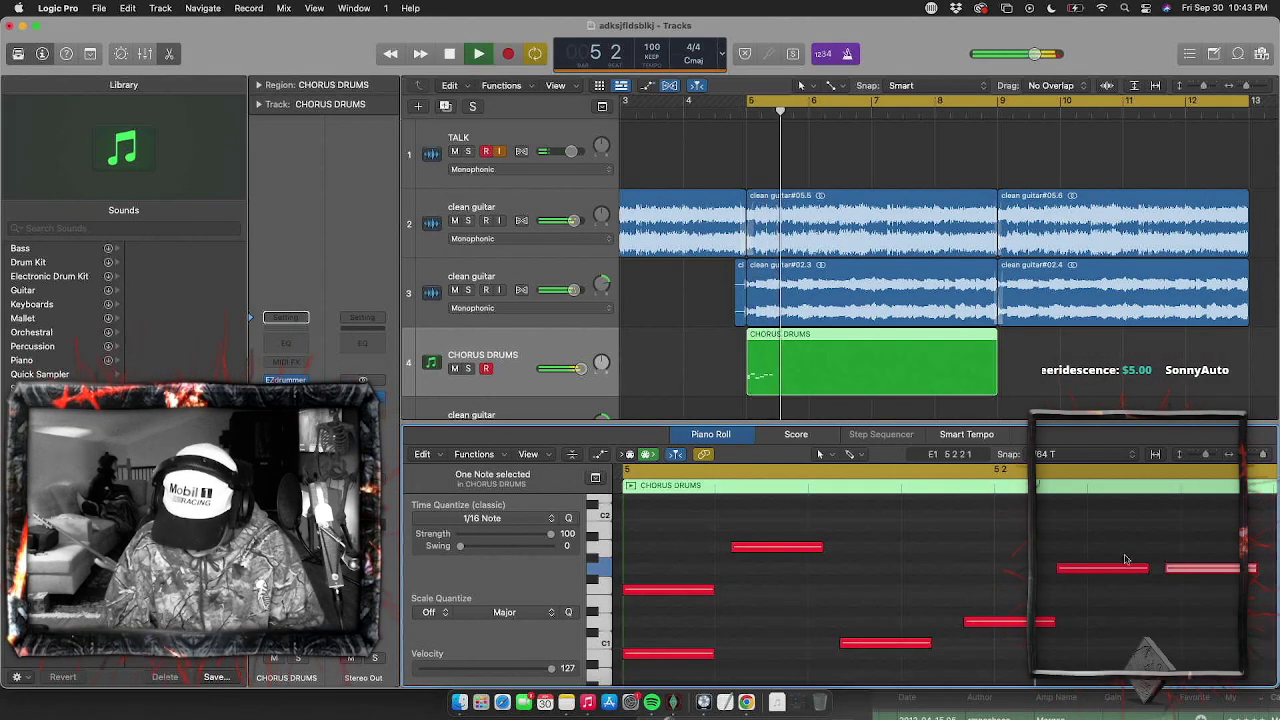
scroll(940, 620, left, 3)
Select all notes in the region and set their time quantize to 1/64 Triplet, then to 1/128 Triplet (1/192)
key(super+a)
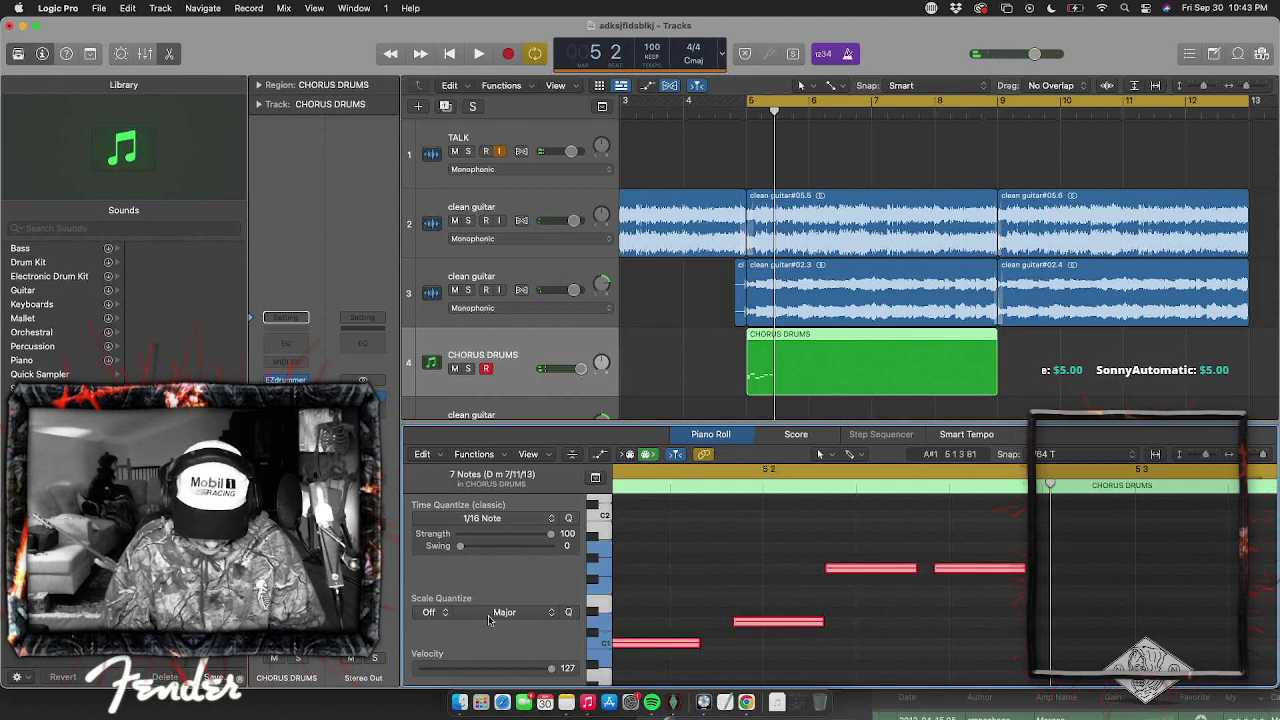
click(499, 520)
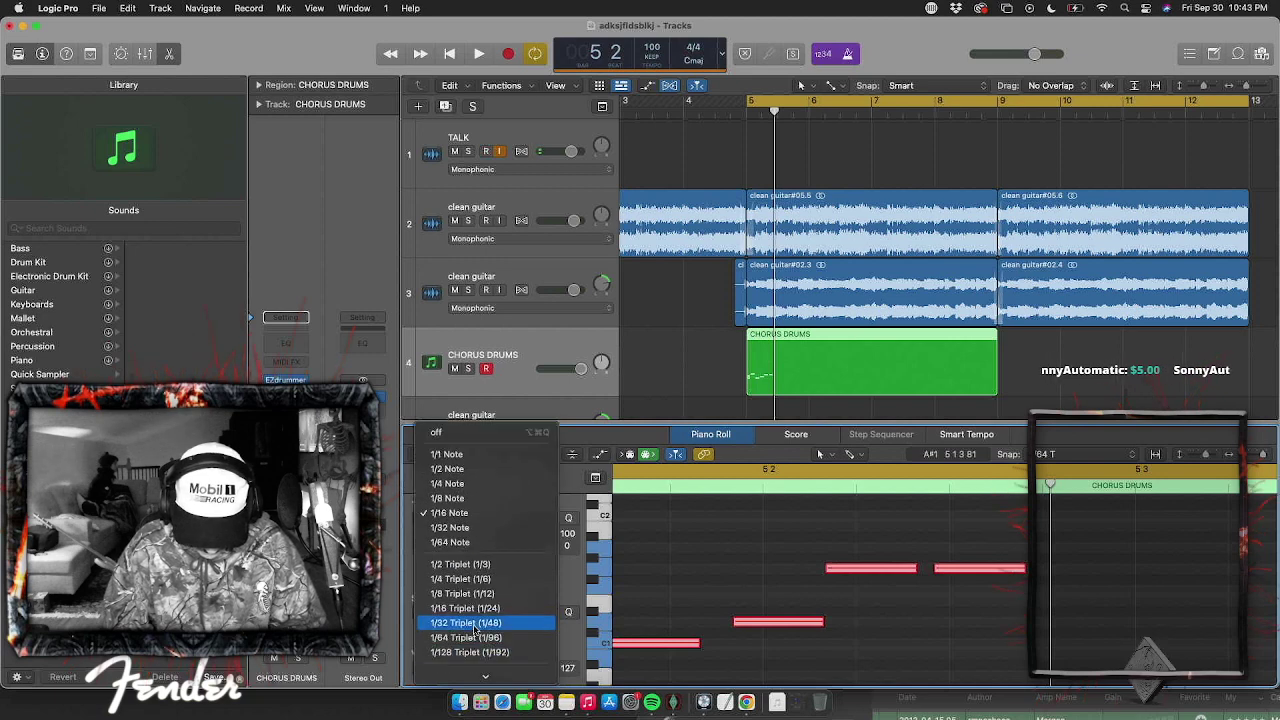
click(475, 638)
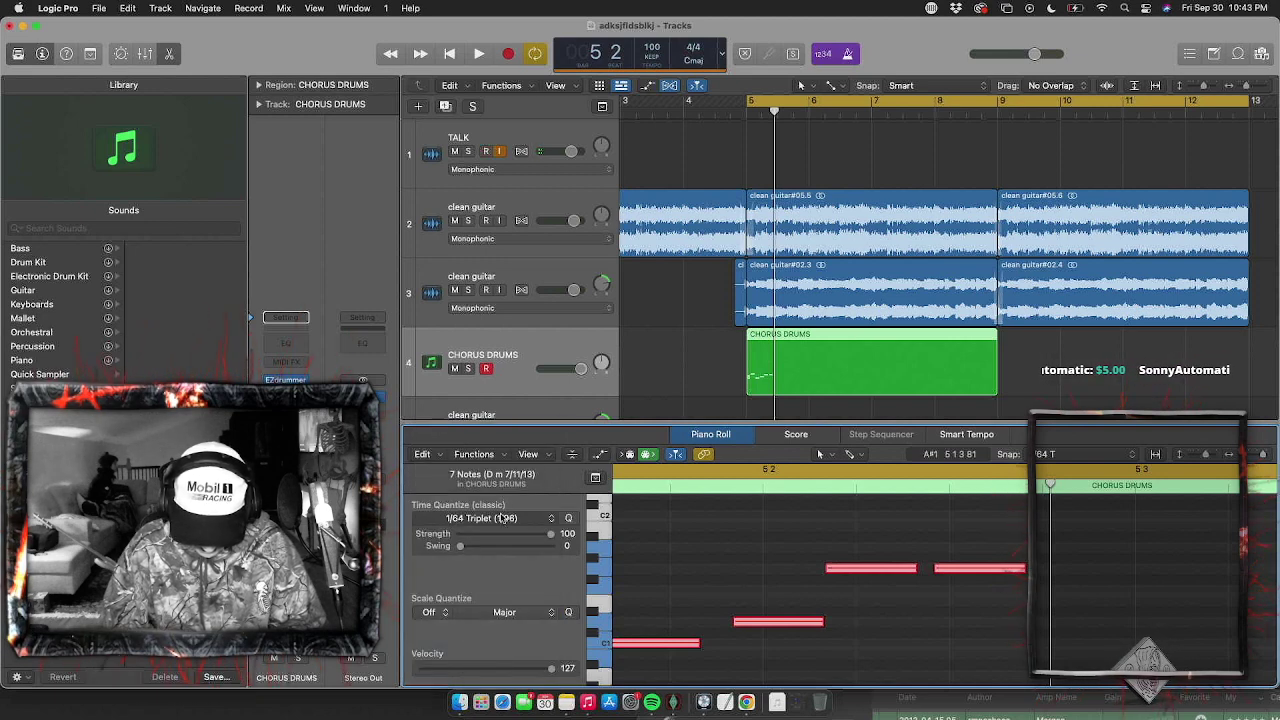
click(485, 518)
mouse_move(470, 677)
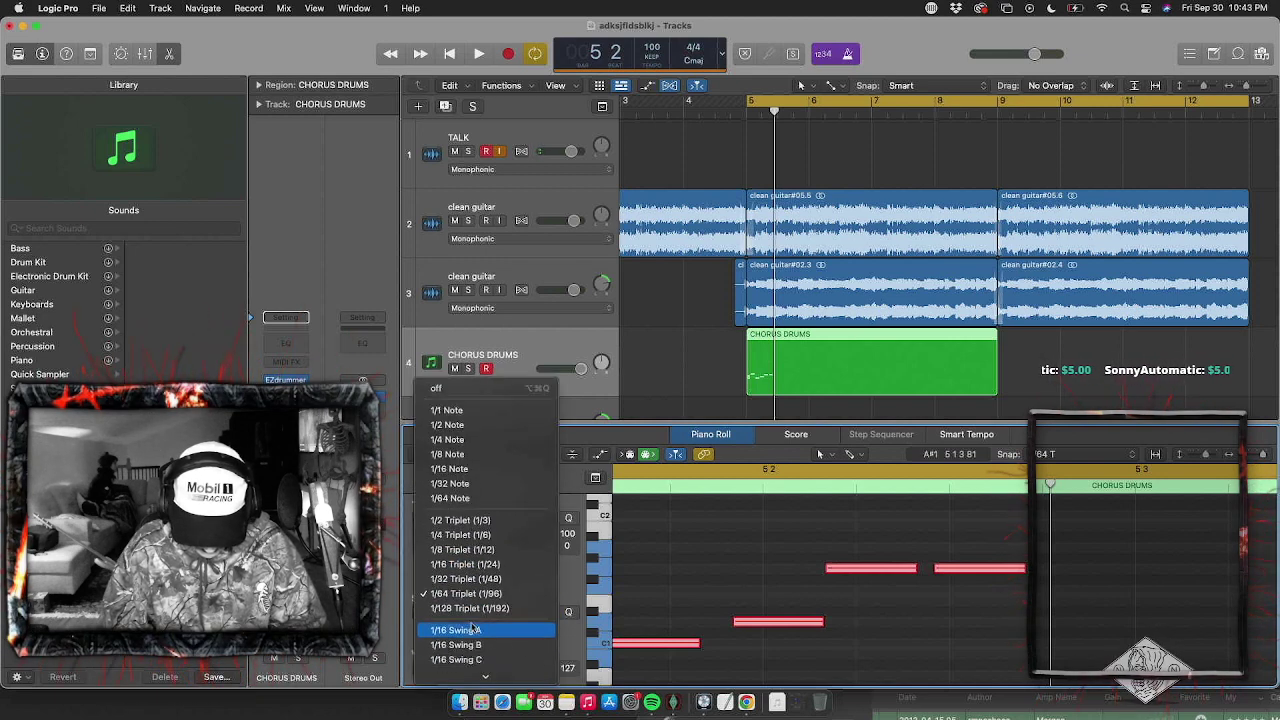
click(475, 608)
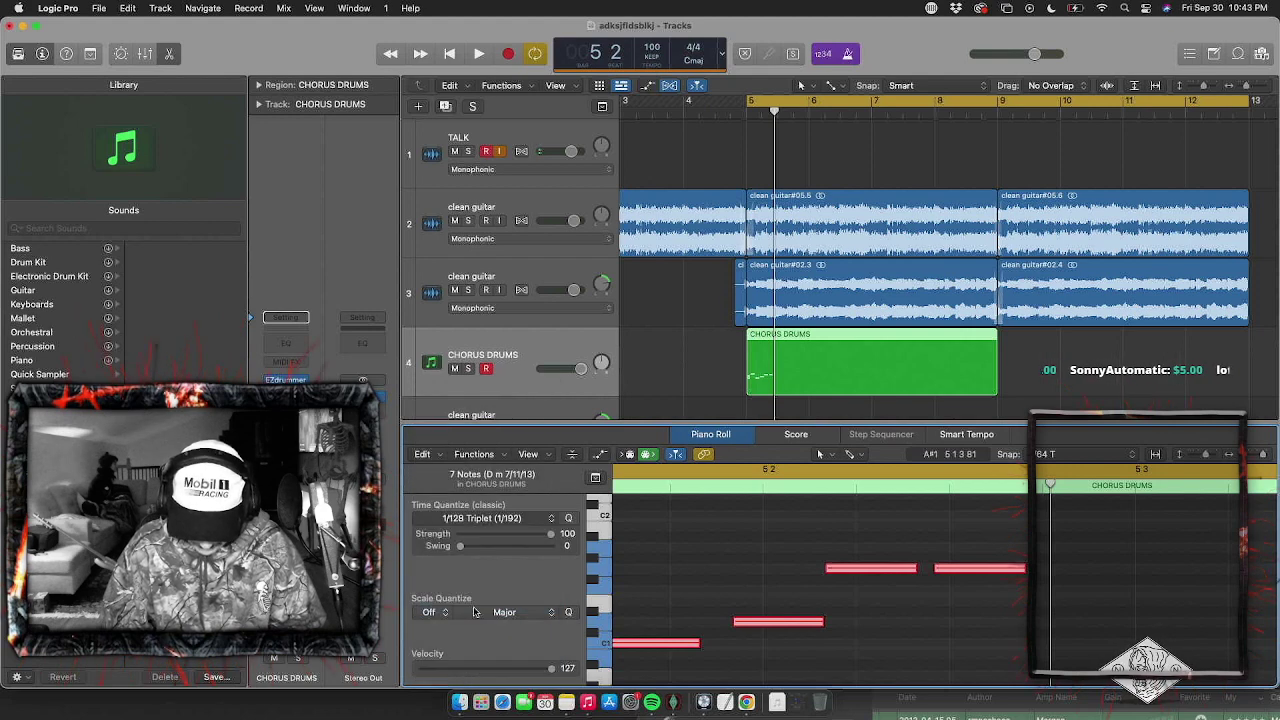
Play the drum notes with the guitars, and audition the CHORUS DRUMS track on its own in solo
key(space)
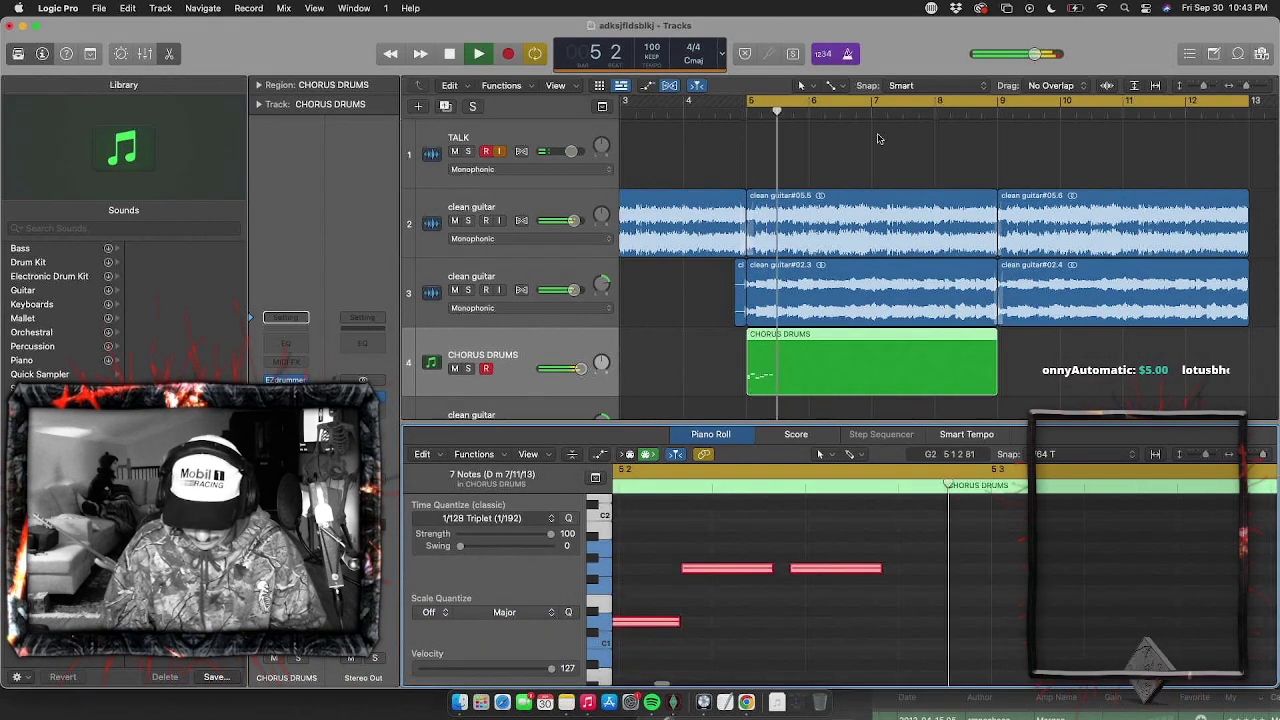
key(space)
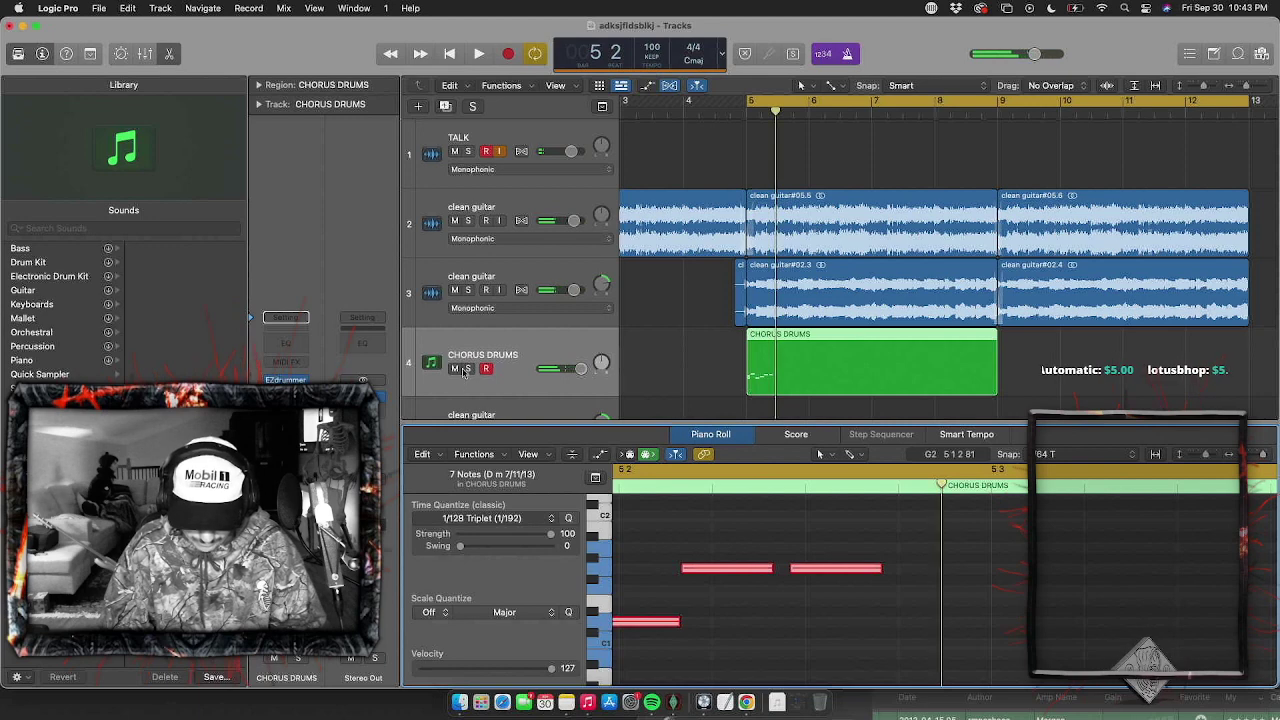
click(466, 369)
key(space)
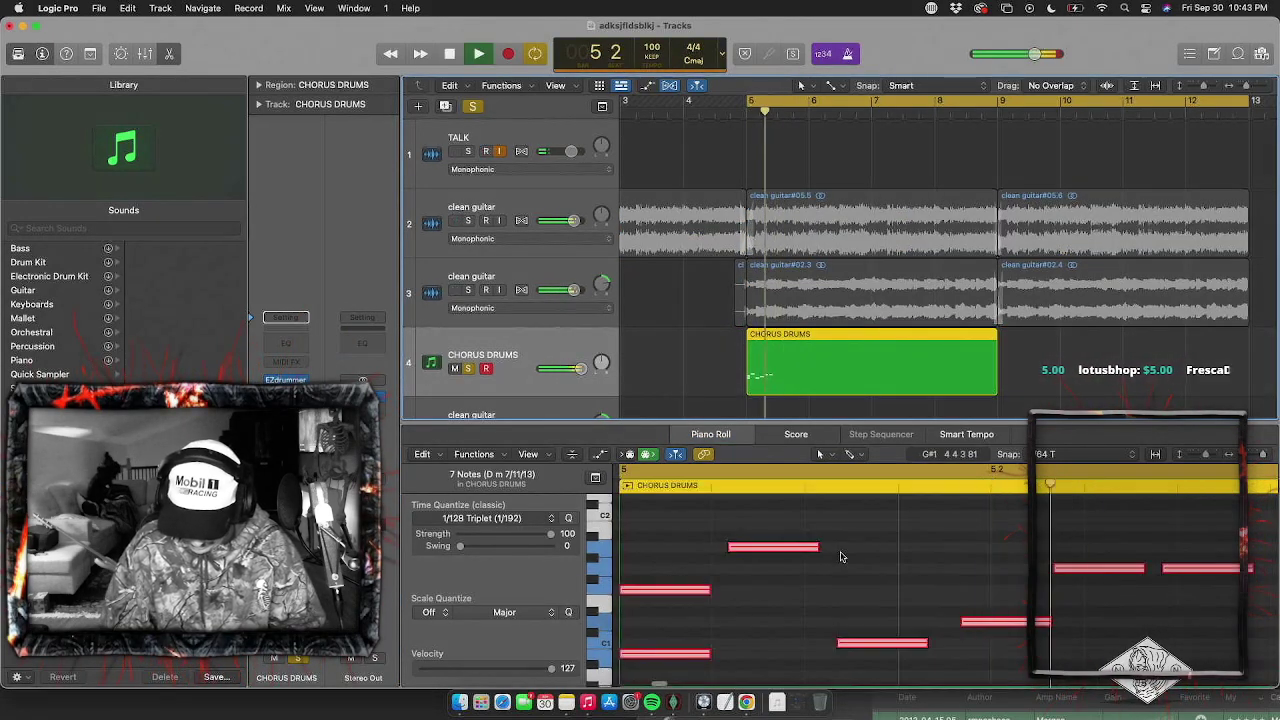
key(space)
Move the D1 note later to the start of beat 2 of bar 5 and audition the soloed drums
click(928, 627)
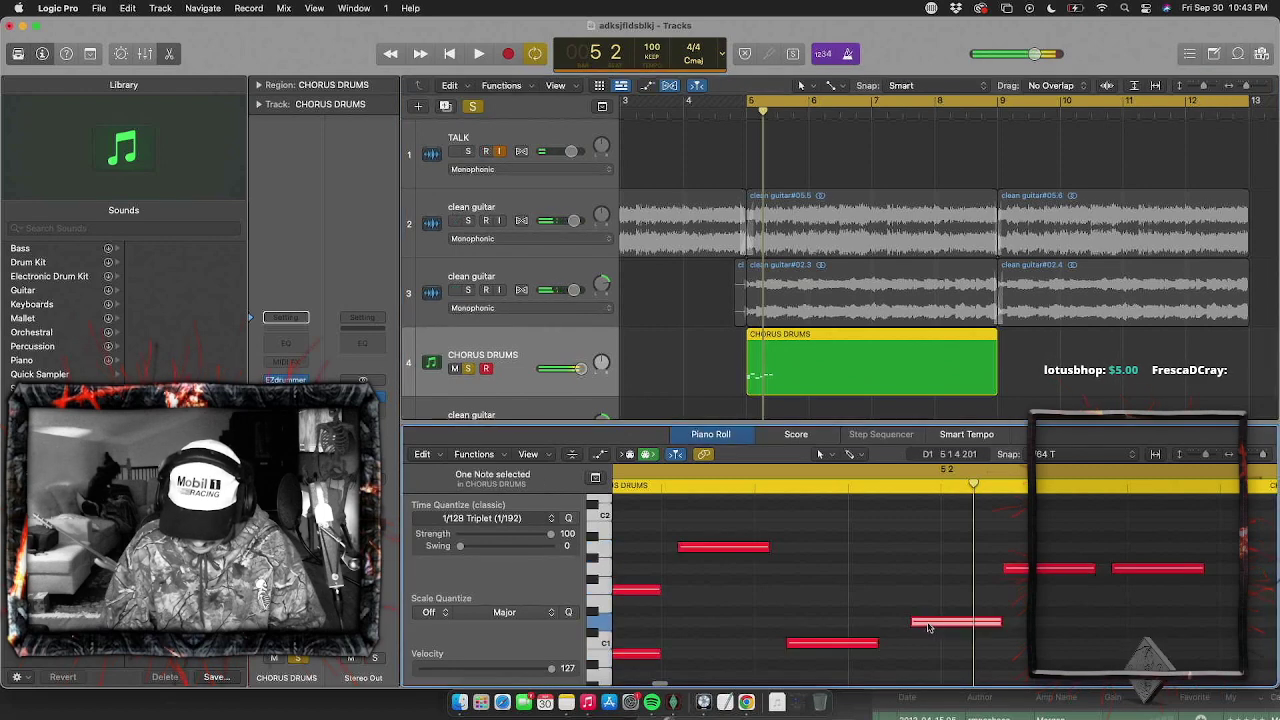
drag(928, 627, 964, 627)
key(space)
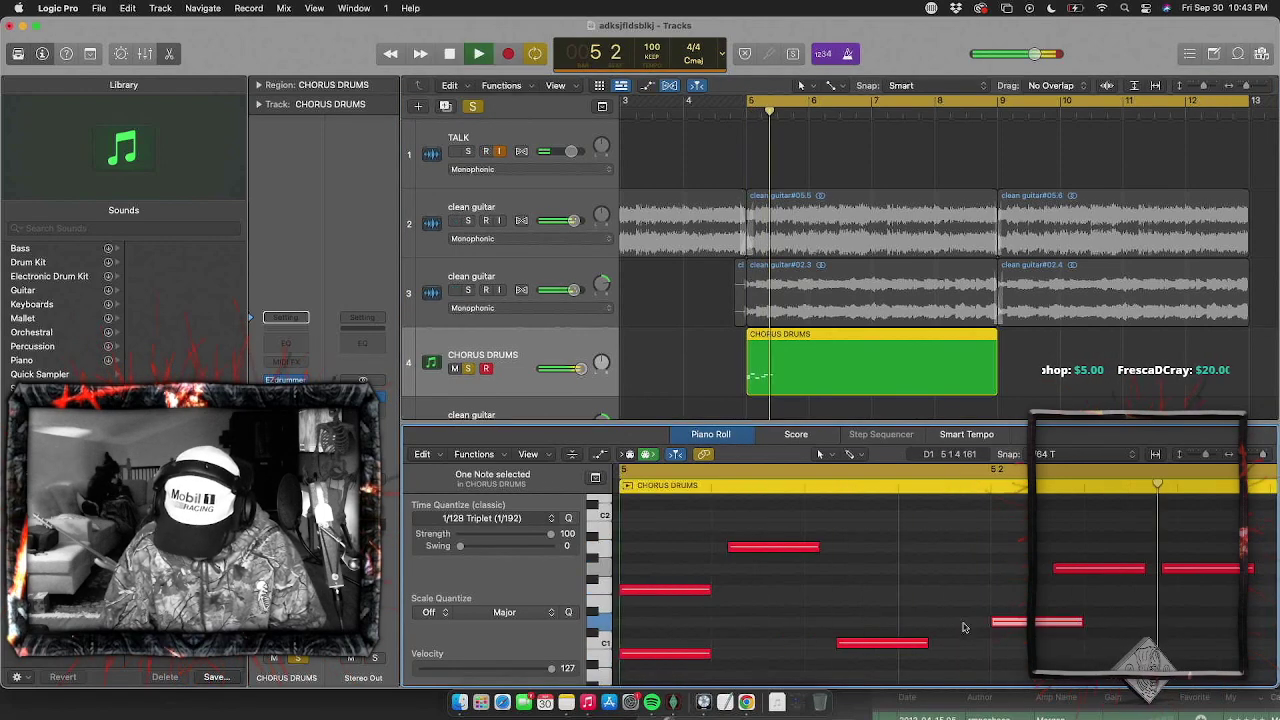
key(space)
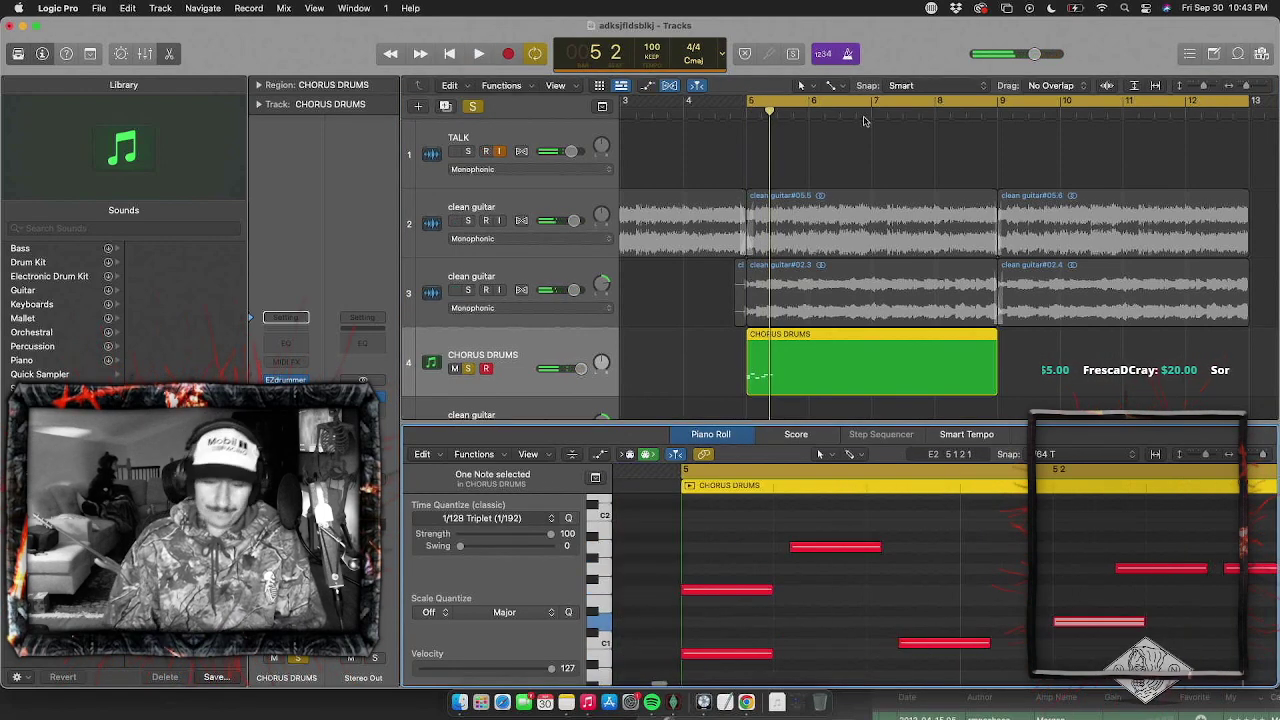
key(space)
key(space)
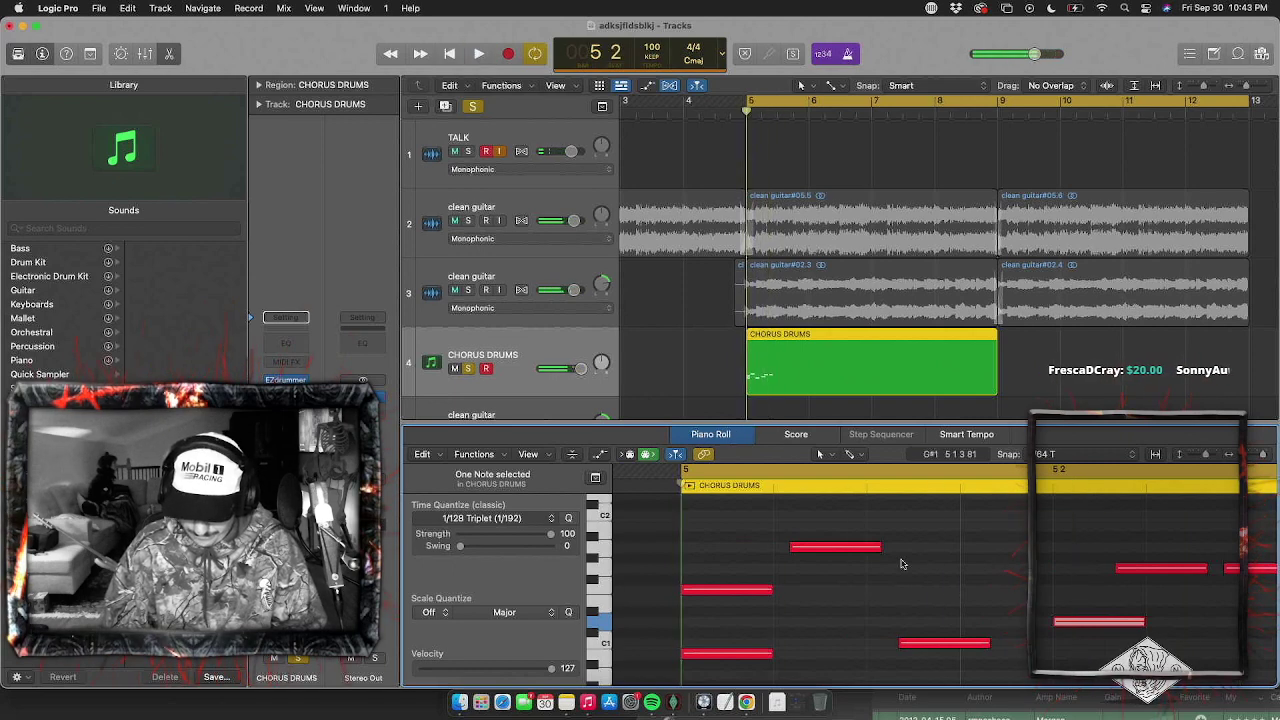
key(space)
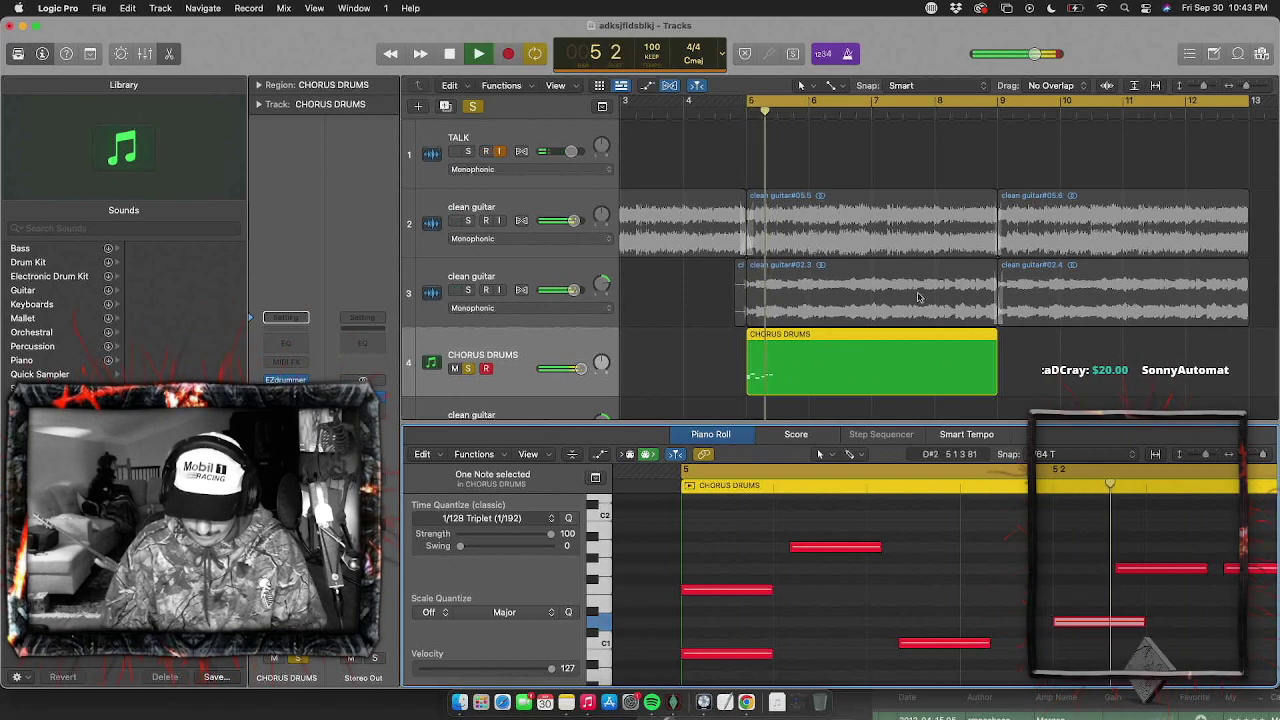
key(space)
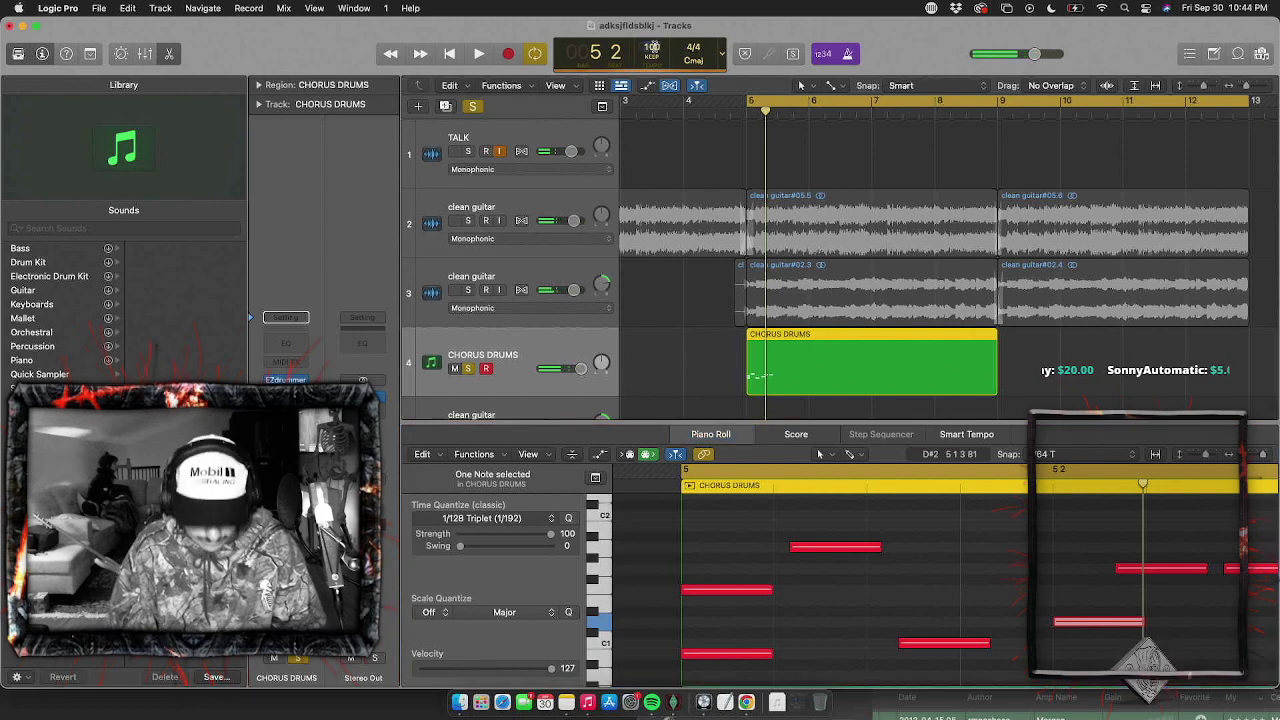
Try a project tempo of 200 BPM, play the drums with it, and undo the tempo change
double_click(655, 47)
text(200)
key(Return)
key(space)
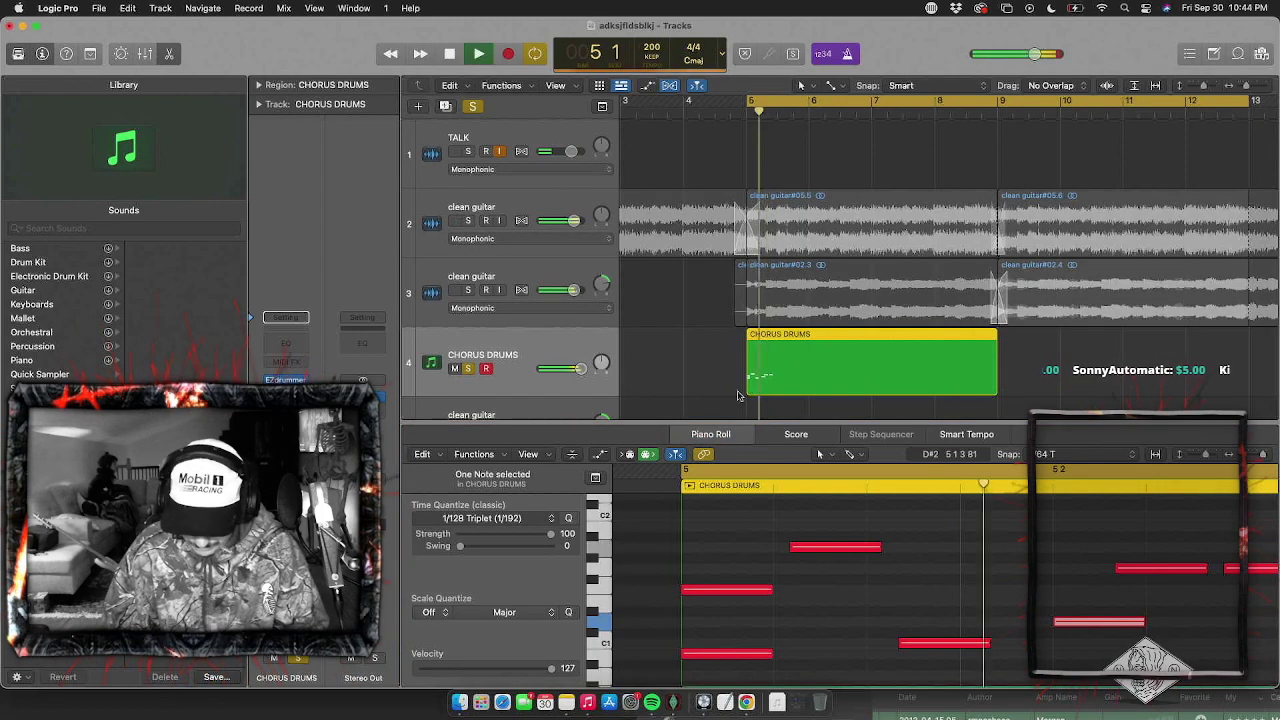
key(space)
key(super+z)
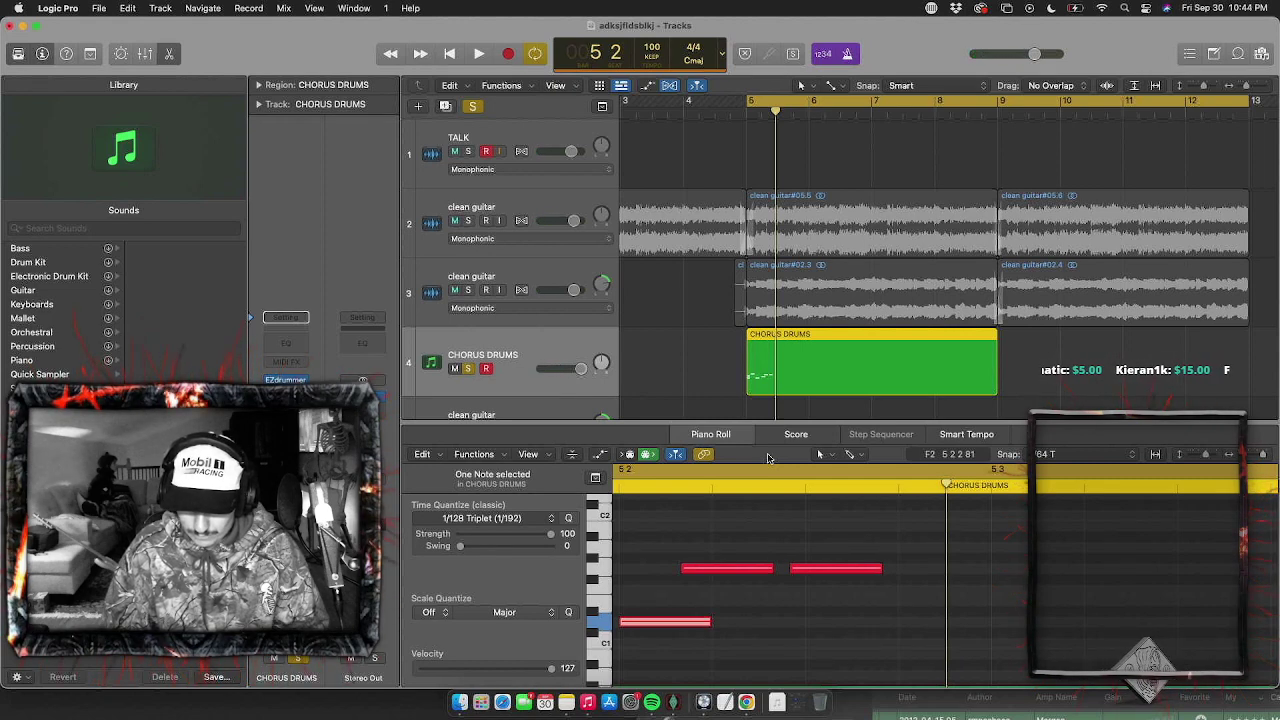
Delete the CHORUS DRUMS region and turn off the soloing of its track
click(498, 156)
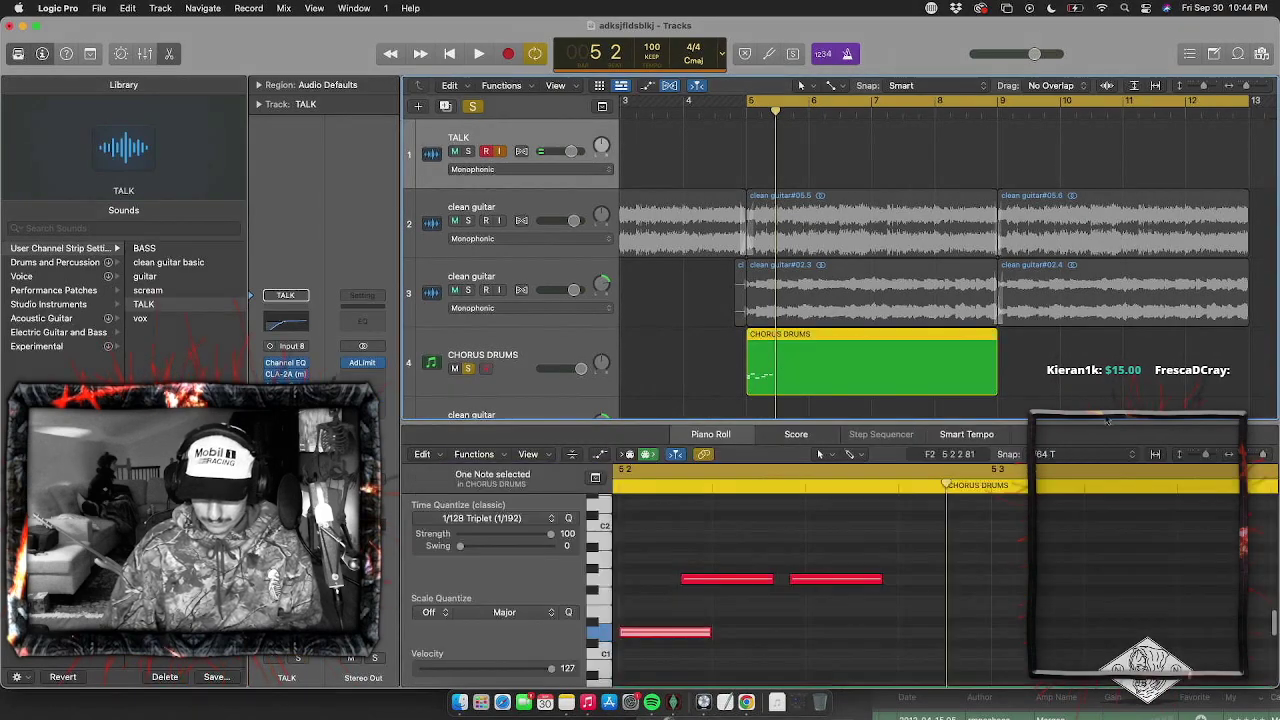
click(1100, 390)
click(760, 352)
key(BackSpace)
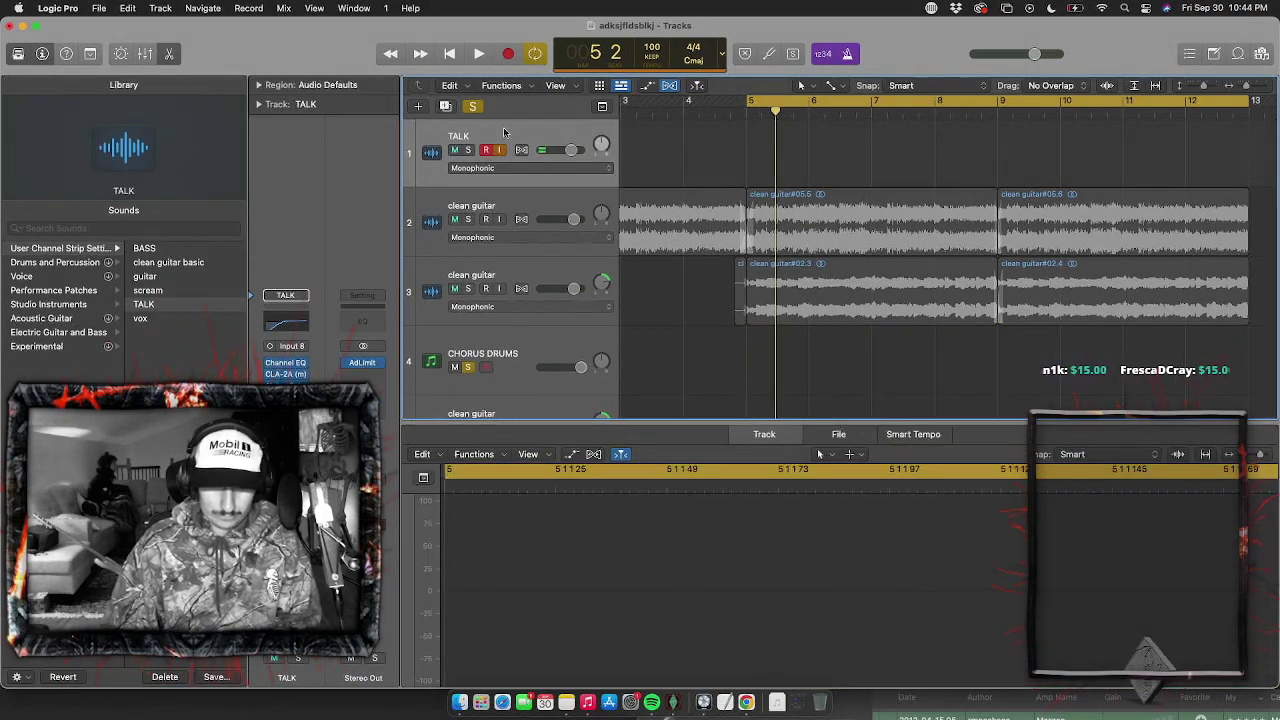
key(super+a)
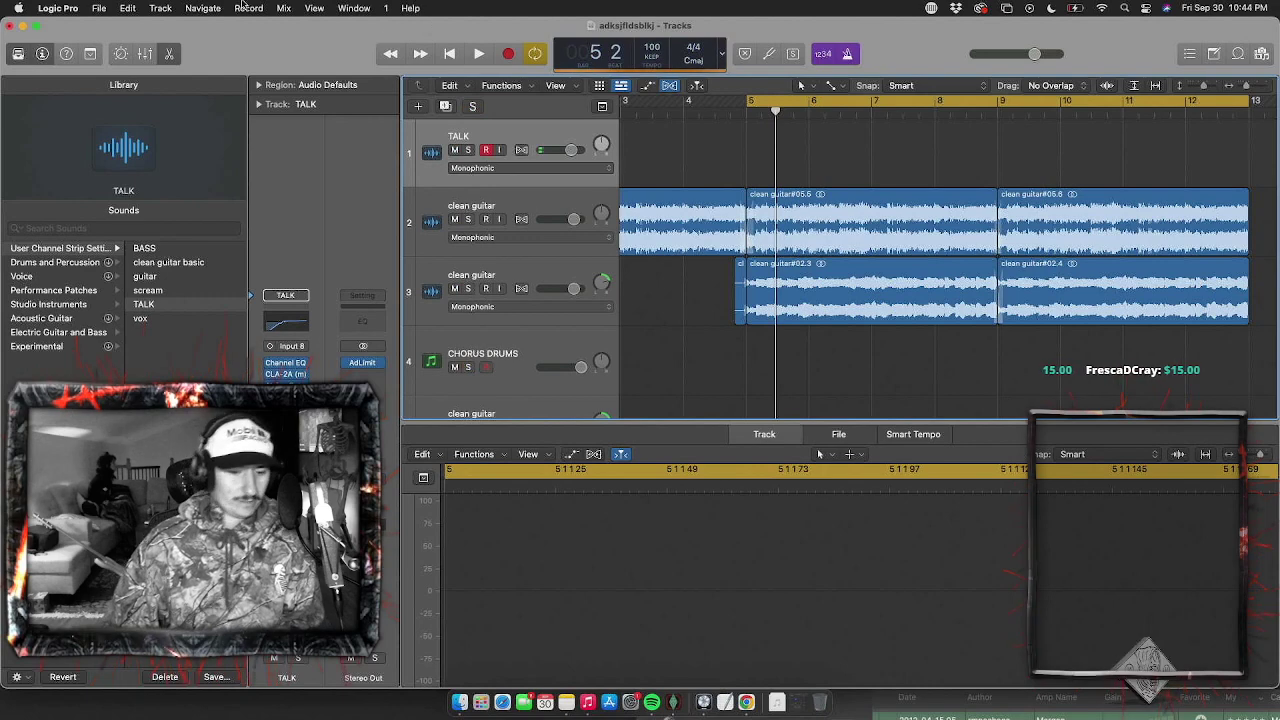
click(248, 8)
click(503, 114)
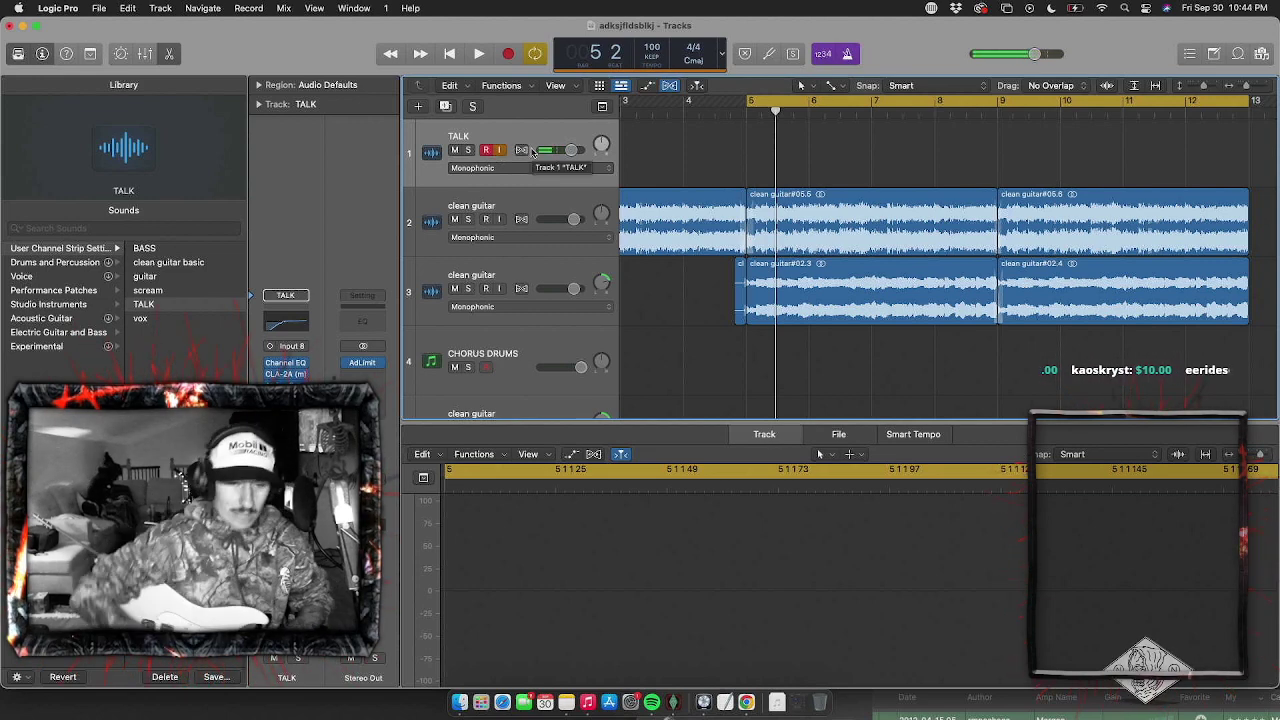
Play back the guitars and mute all the existing clean guitar regions
key(space)
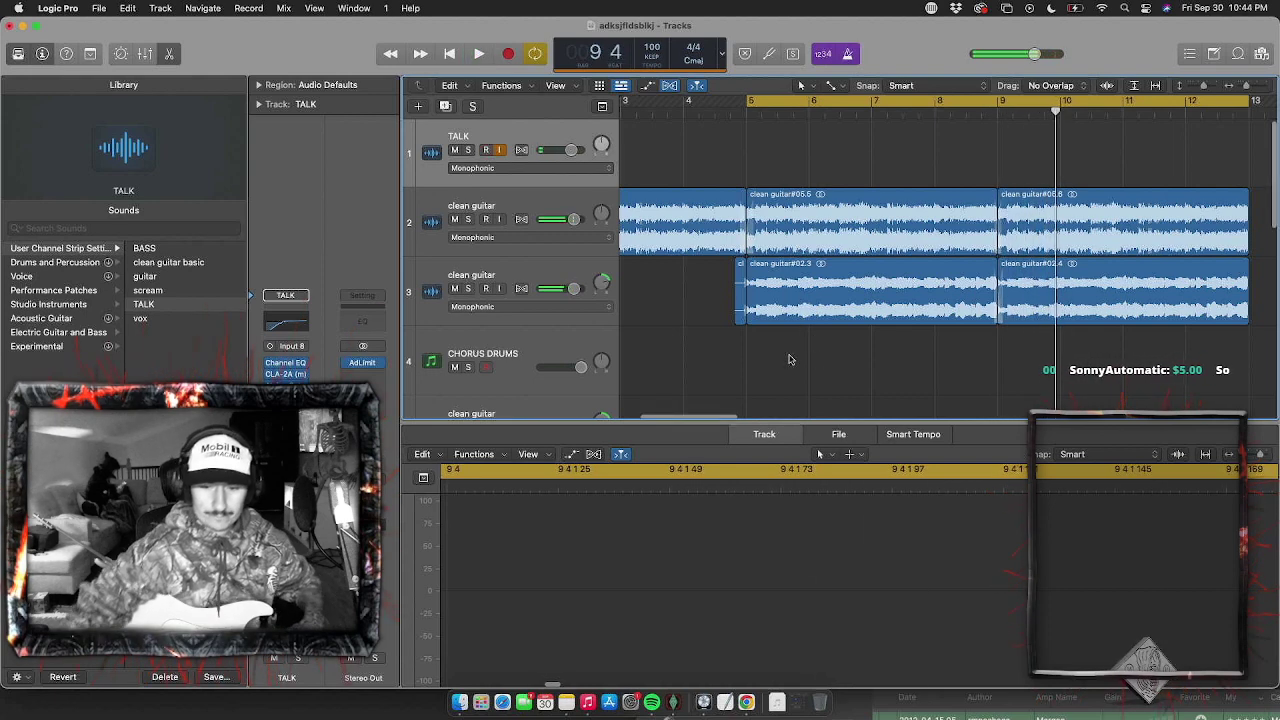
key(space)
key(super+a)
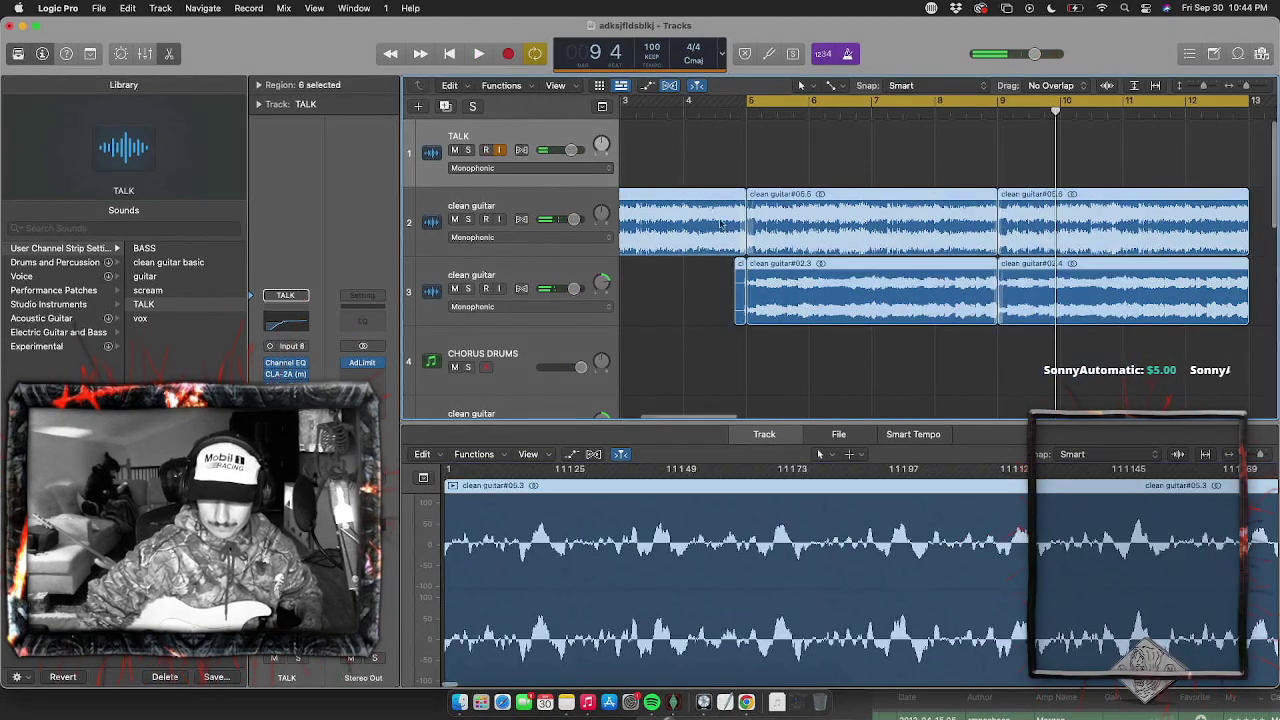
right_click(815, 223)
click(845, 243)
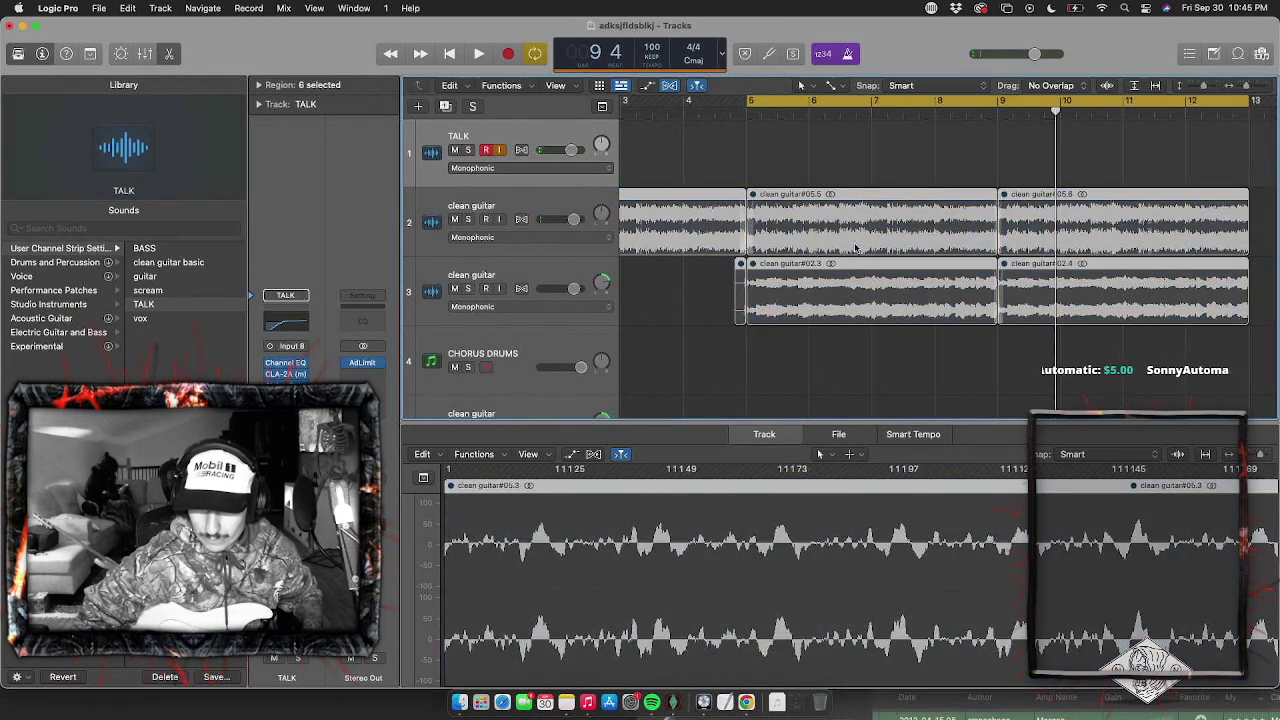
scroll(852, 257, left, 3)
scroll(851, 266, down, 3)
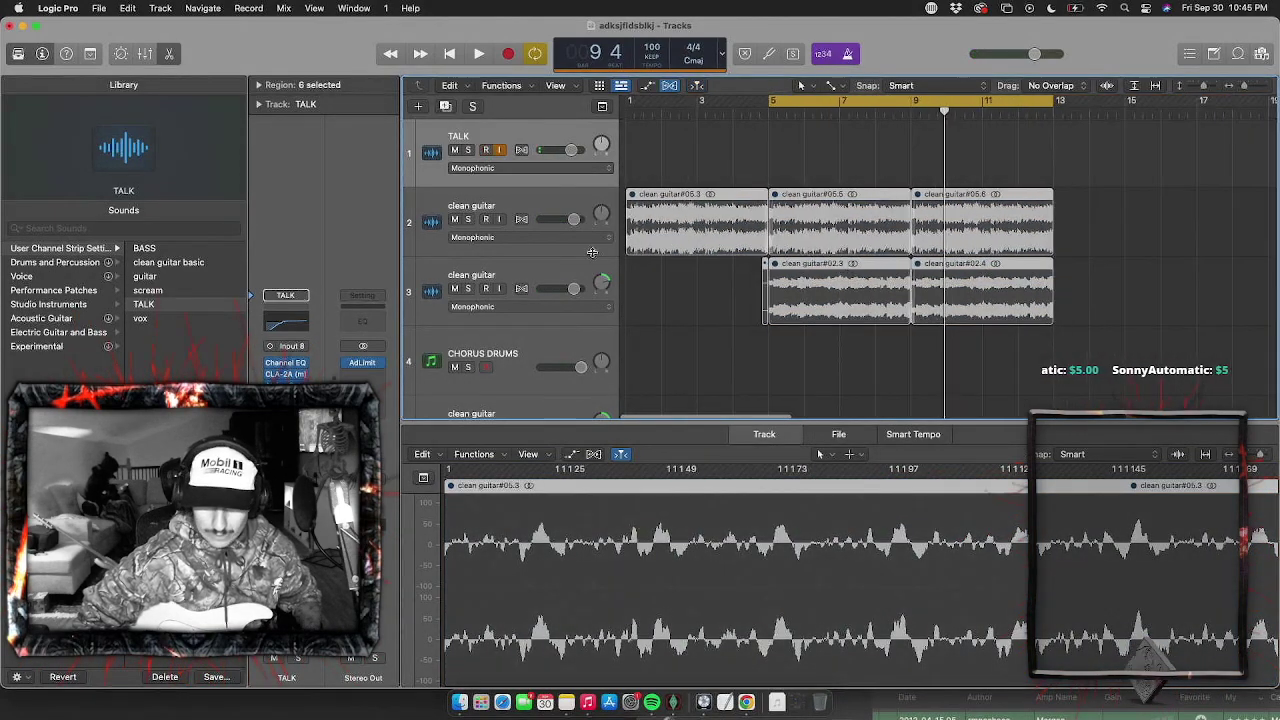
Enable Slicing flex on the first clean guitar track and create an empty duplicate of that track directly below TALK
click(521, 219)
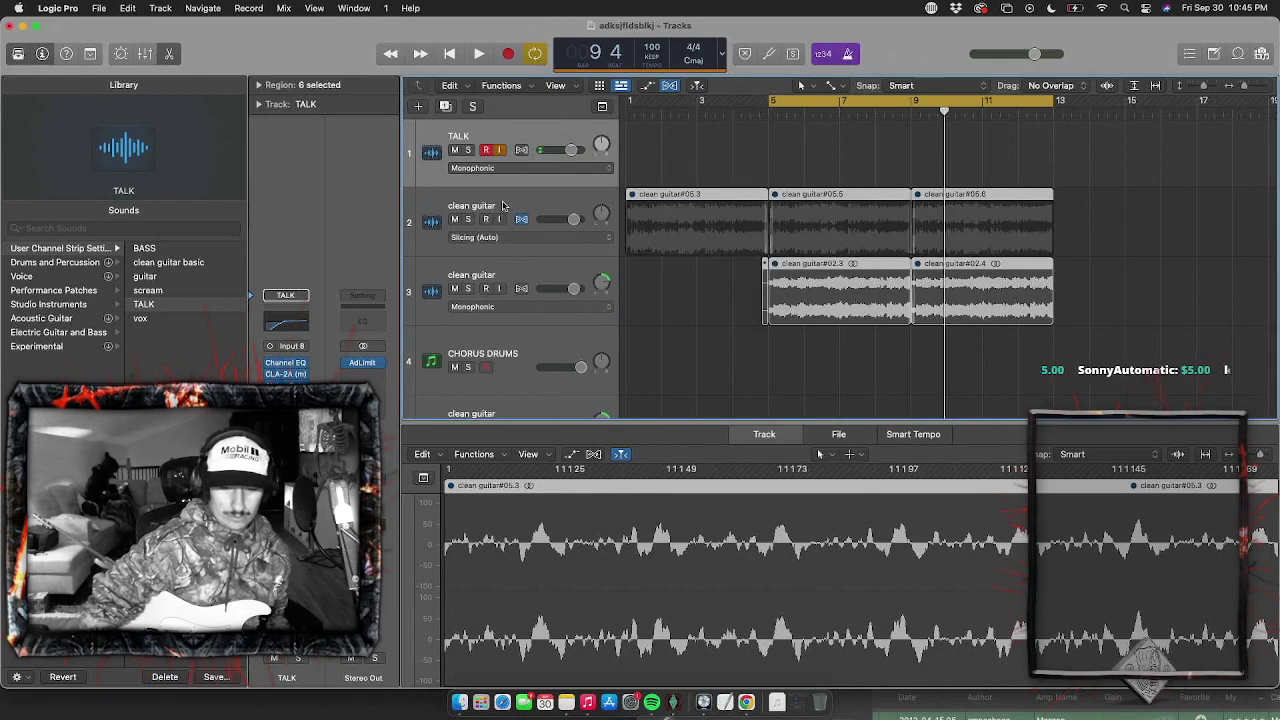
click(533, 286)
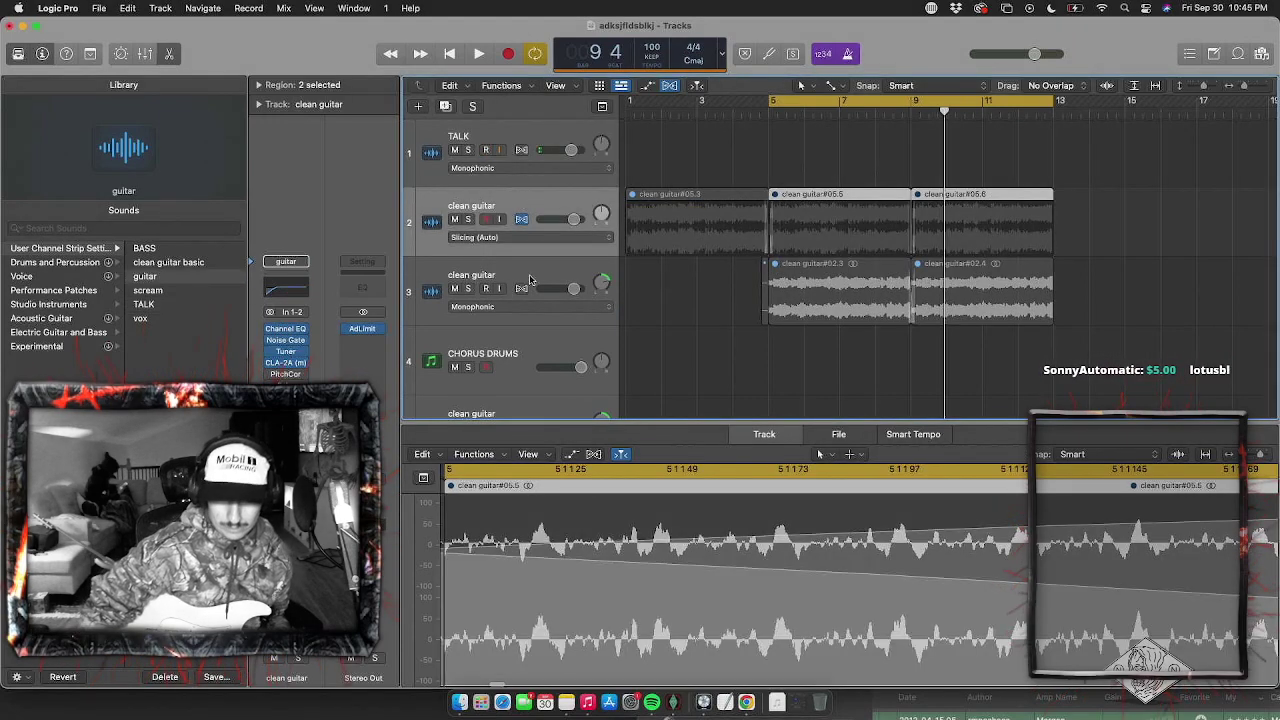
key(super+d)
drag(533, 286, 546, 191)
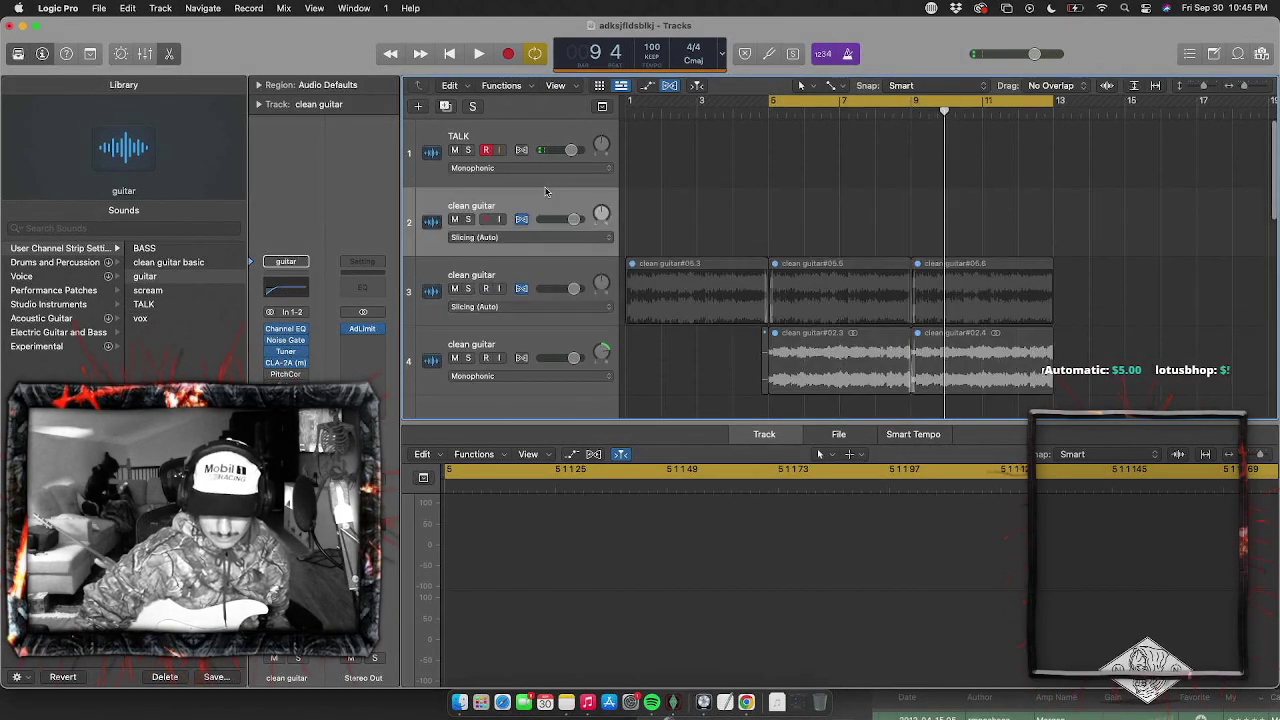
Turn off cycling, return the playhead to bar 1 and enable input monitoring on the new clean guitar track
click(849, 105)
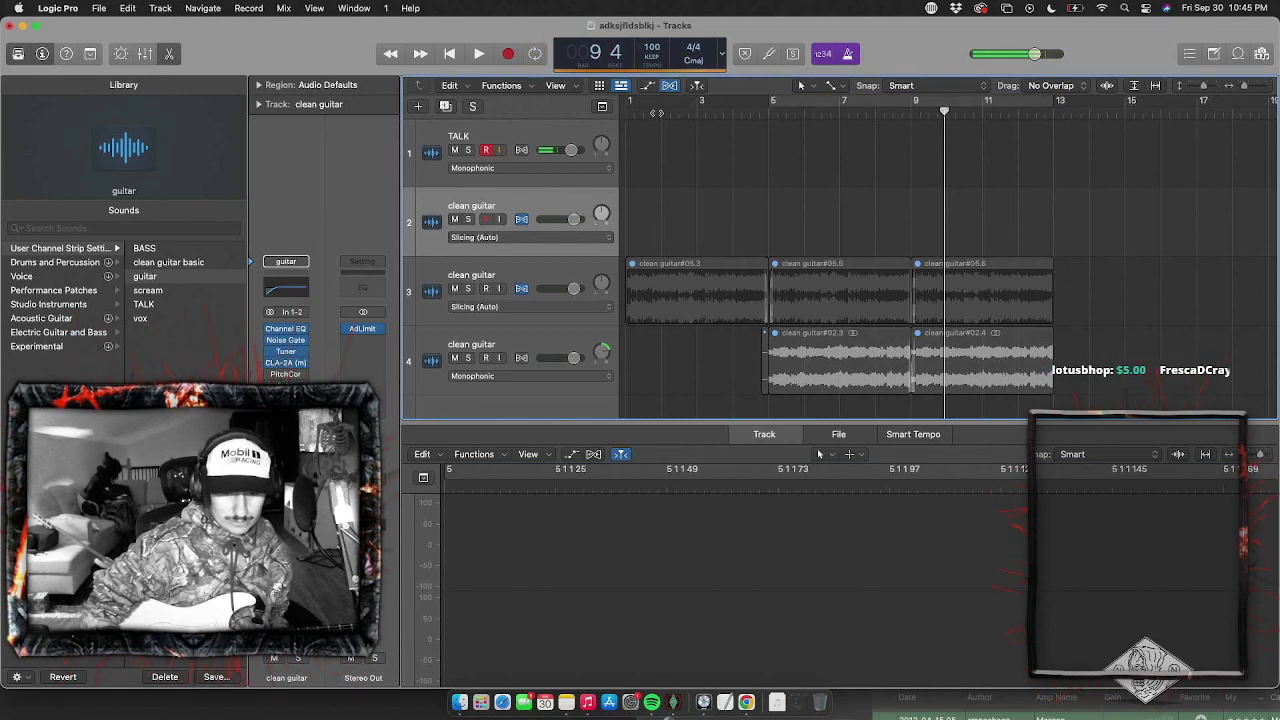
click(627, 112)
click(499, 219)
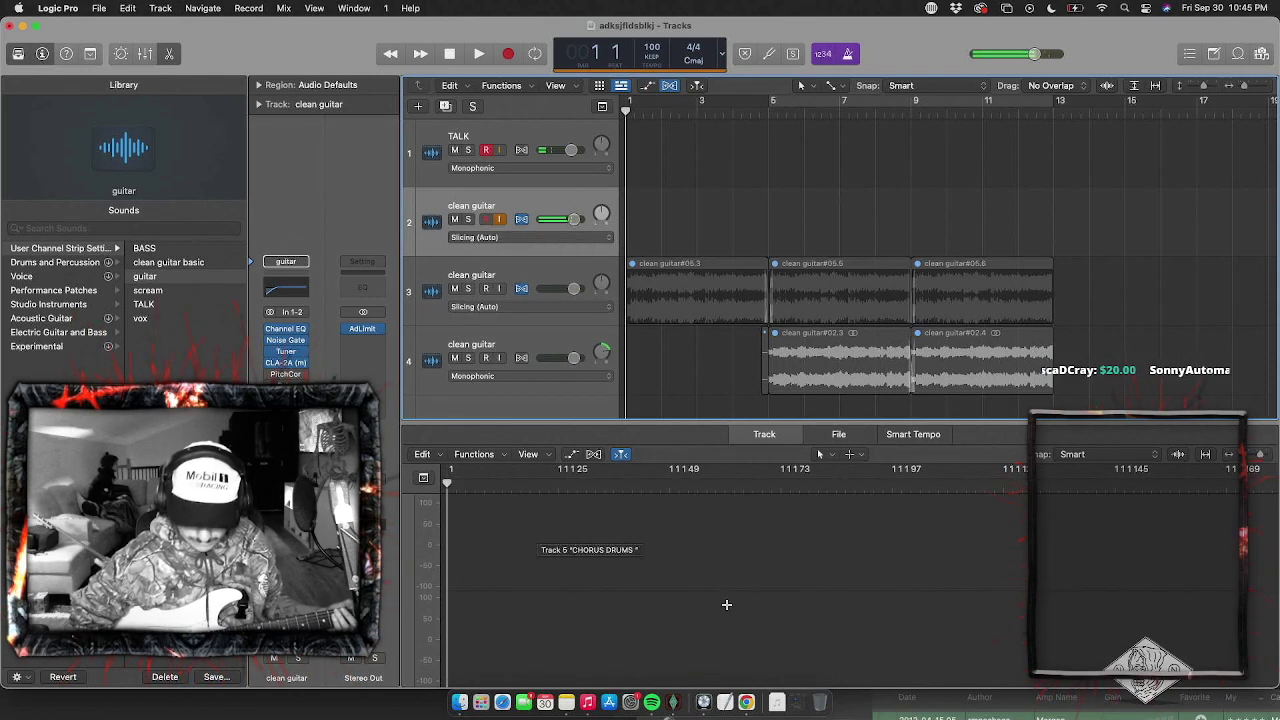
Switch to Rig Manager, load 43 5150 Processed, set gain 7.8, clarity 3.1, middle -1.4 and amp volume 3.1 dB, and minimize it
click(670, 703)
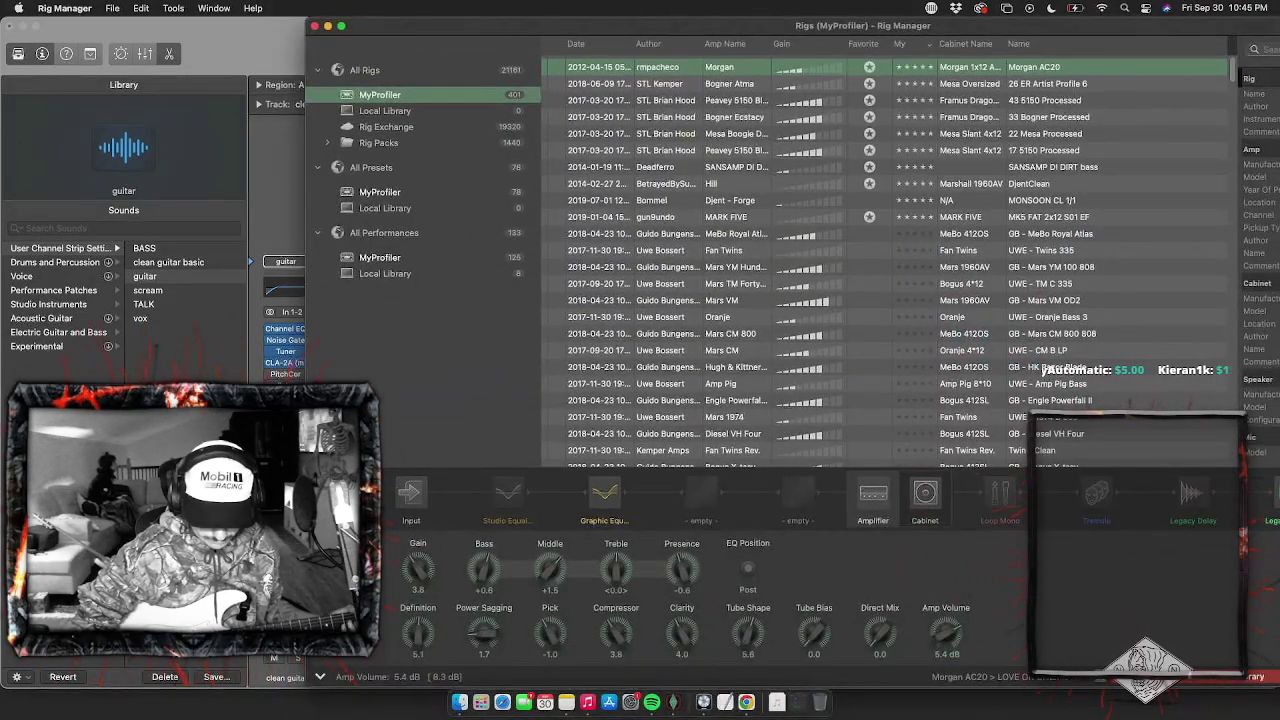
click(1088, 102)
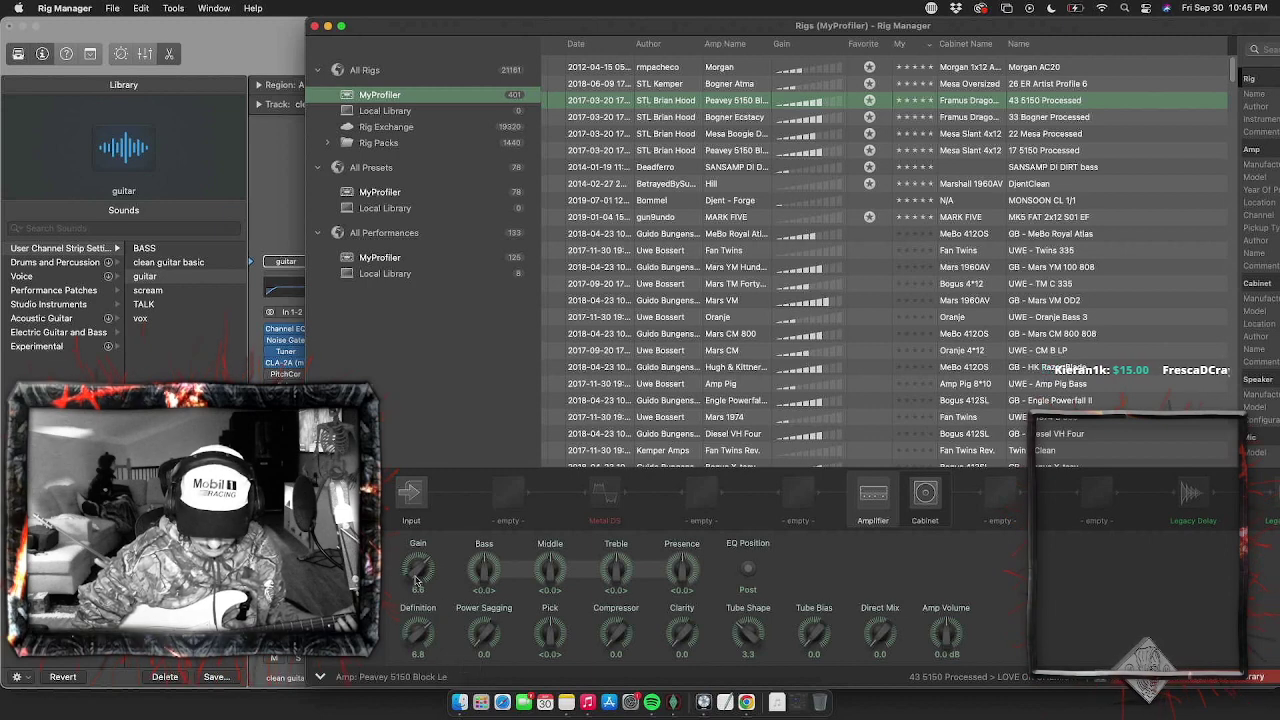
drag(418, 569, 418, 550)
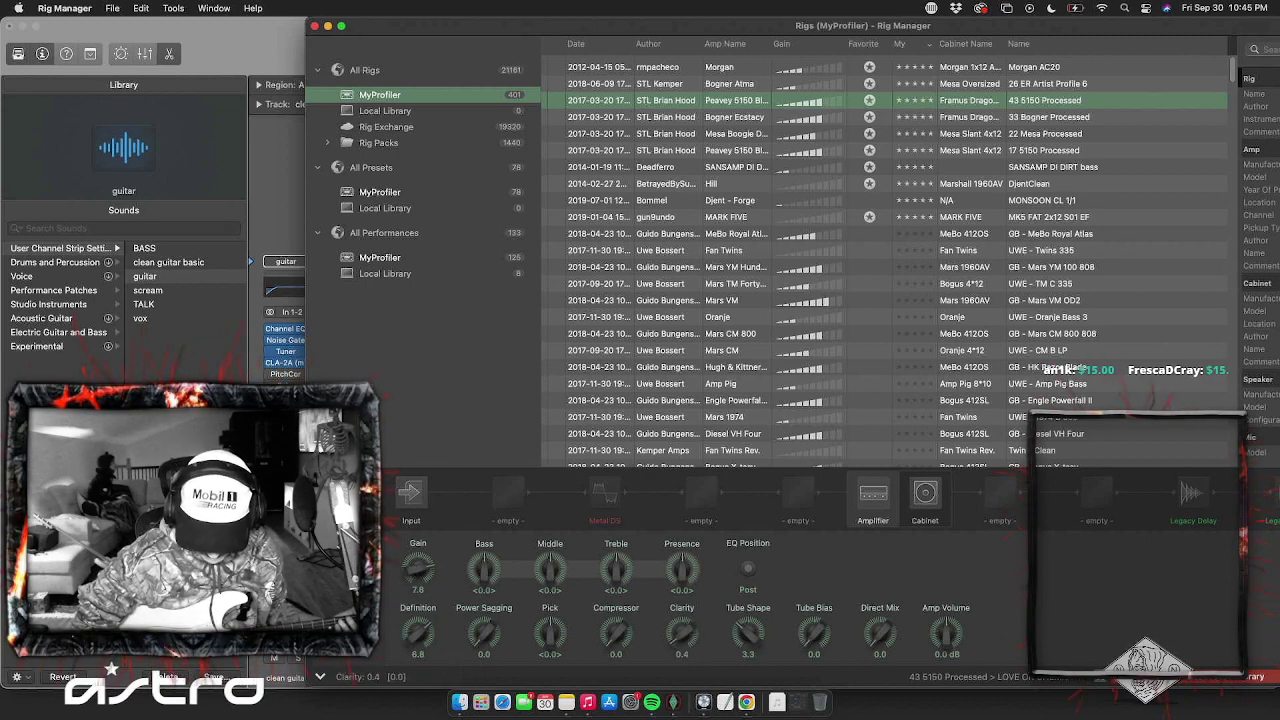
drag(549, 592, 549, 606)
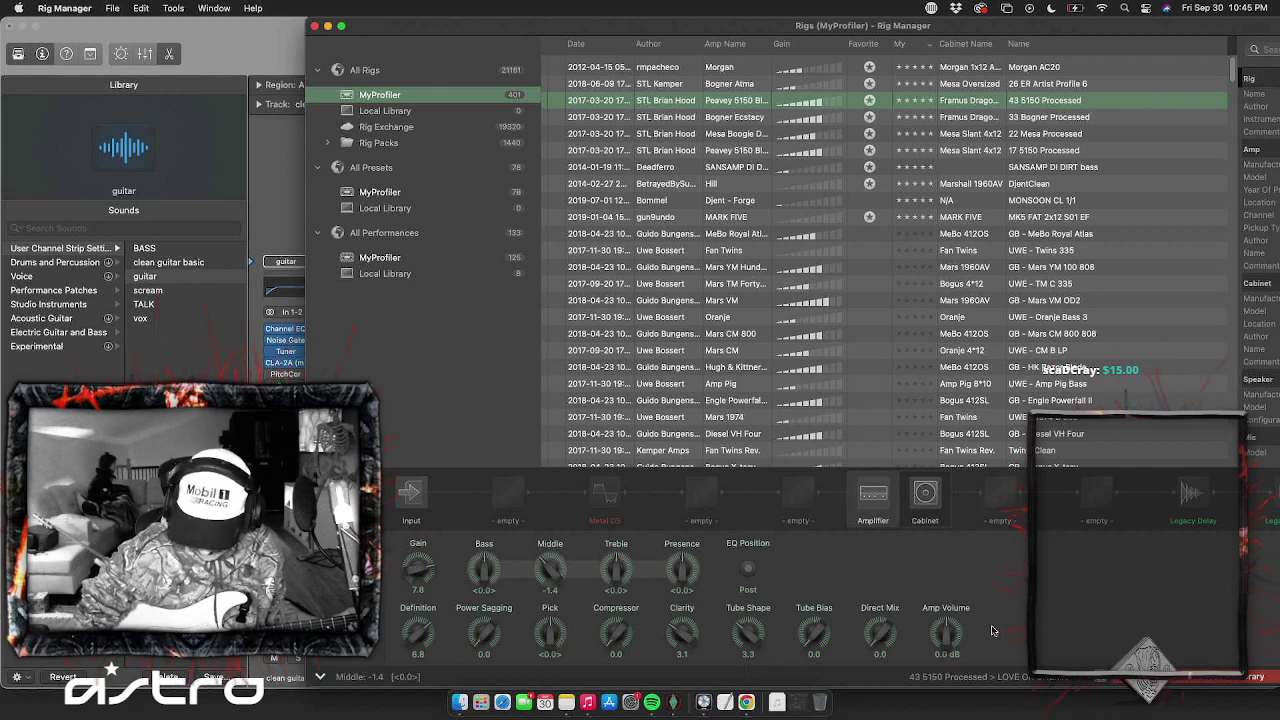
drag(953, 645, 953, 635)
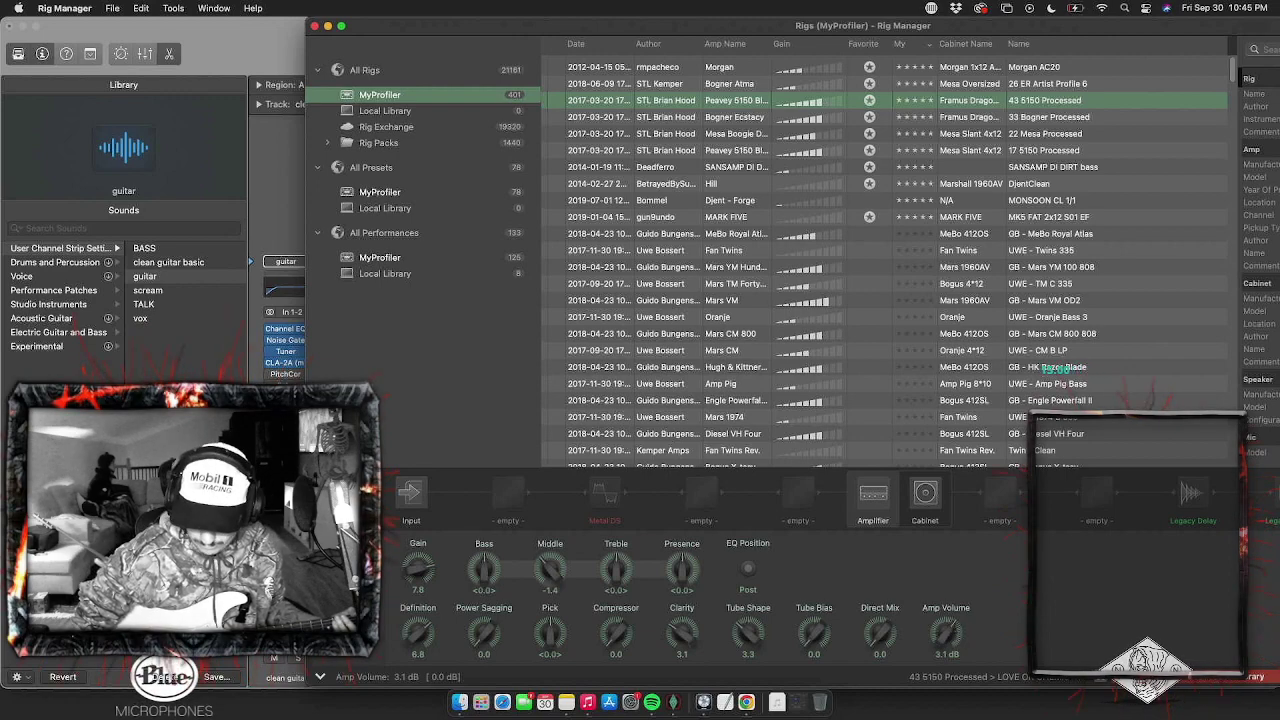
click(327, 26)
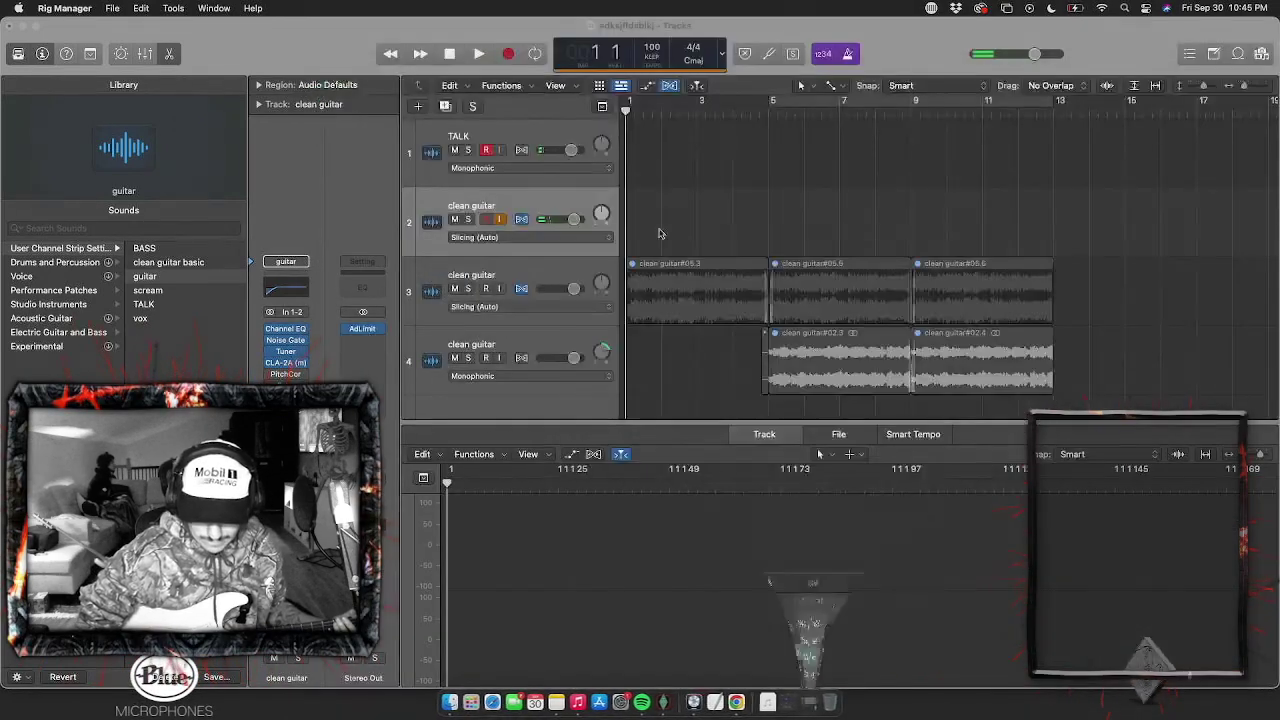
Record-enable the new clean guitar track instead of TALK, raise its volume slightly and start playback from bar 1
click(487, 151)
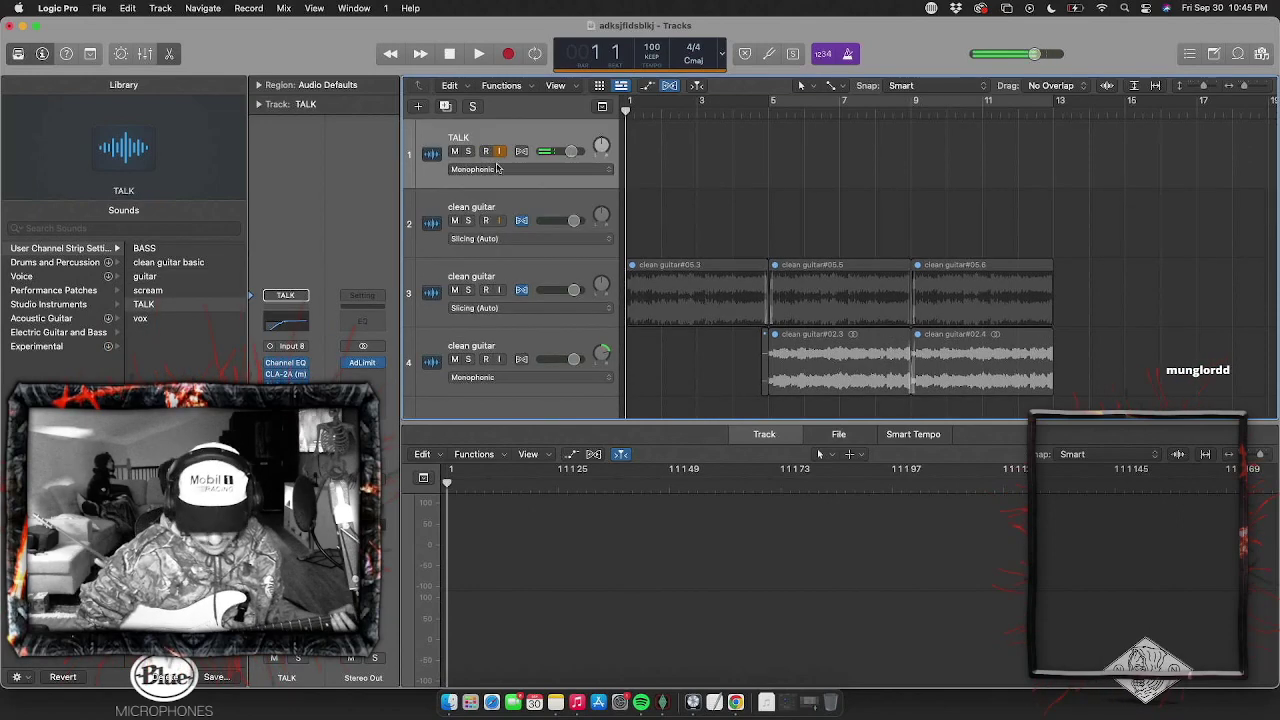
click(487, 221)
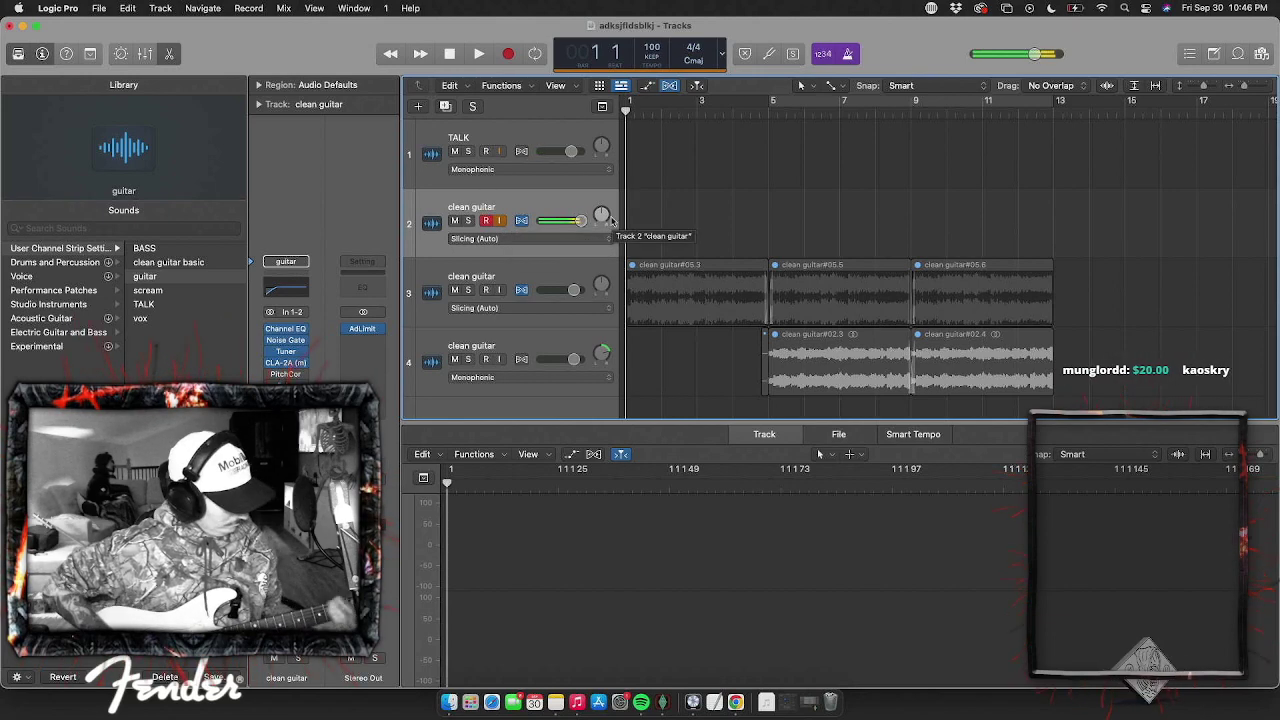
click(246, 8)
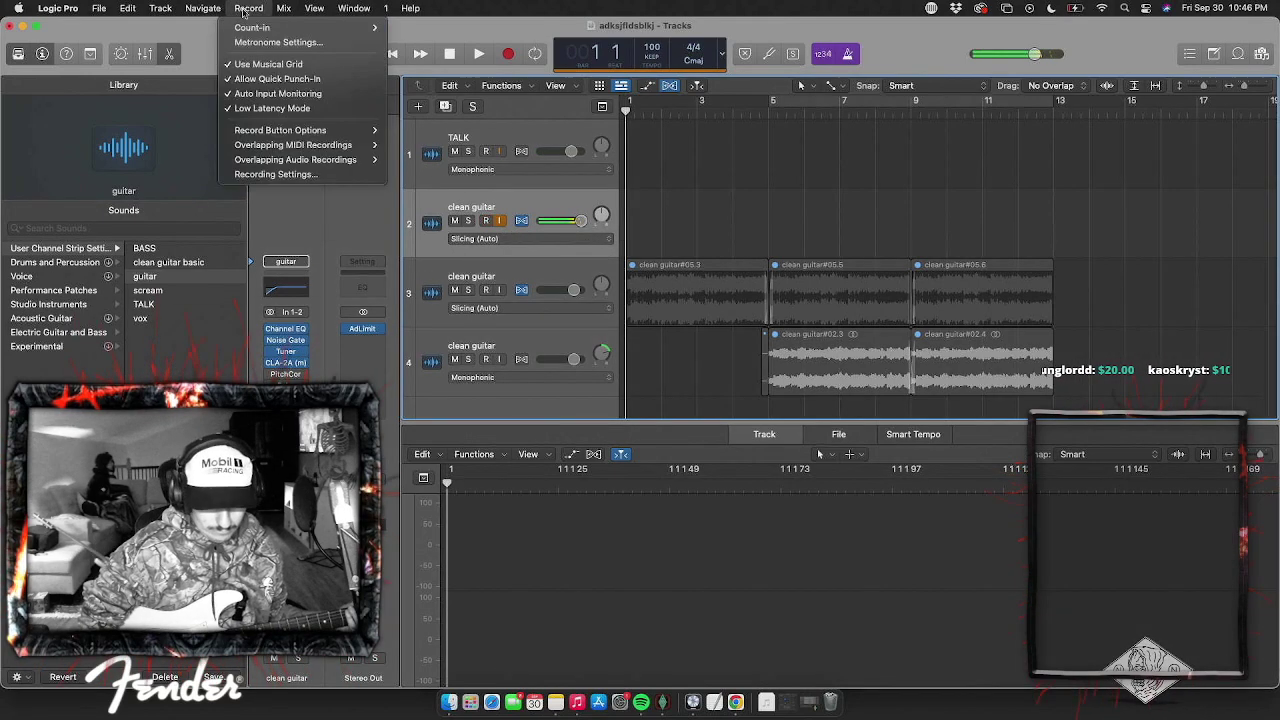
click(590, 209)
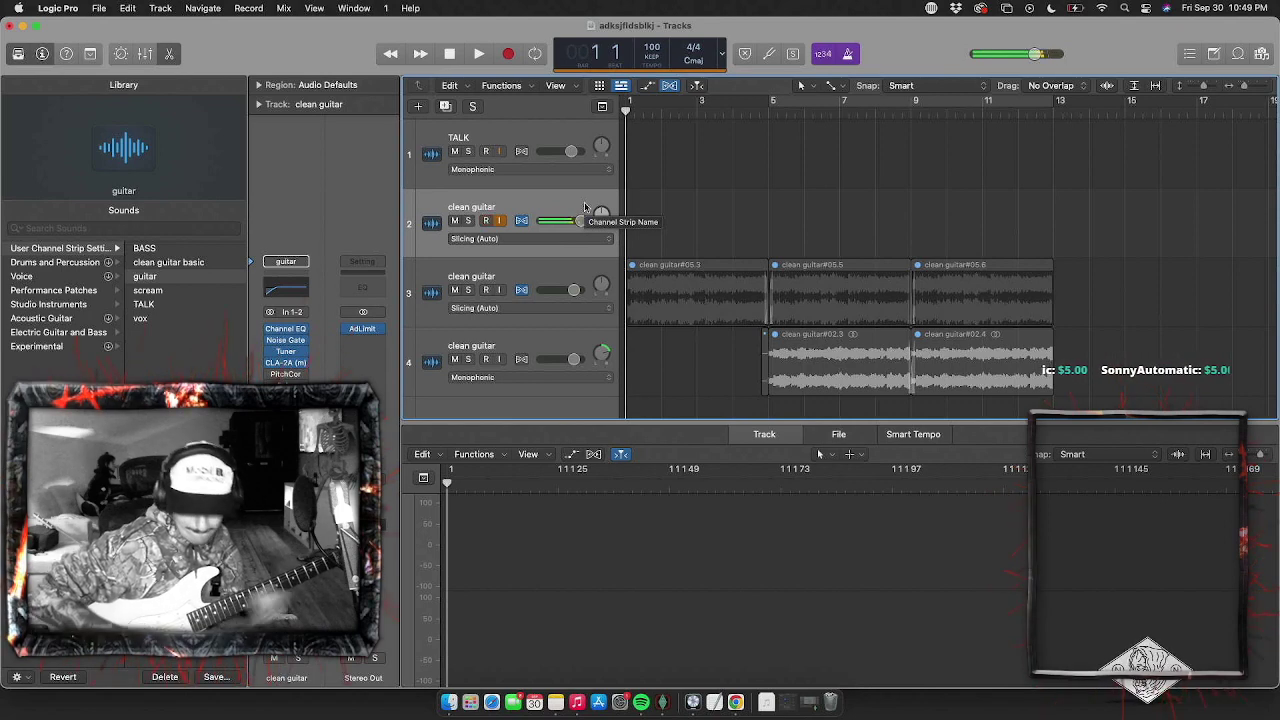
key(space)
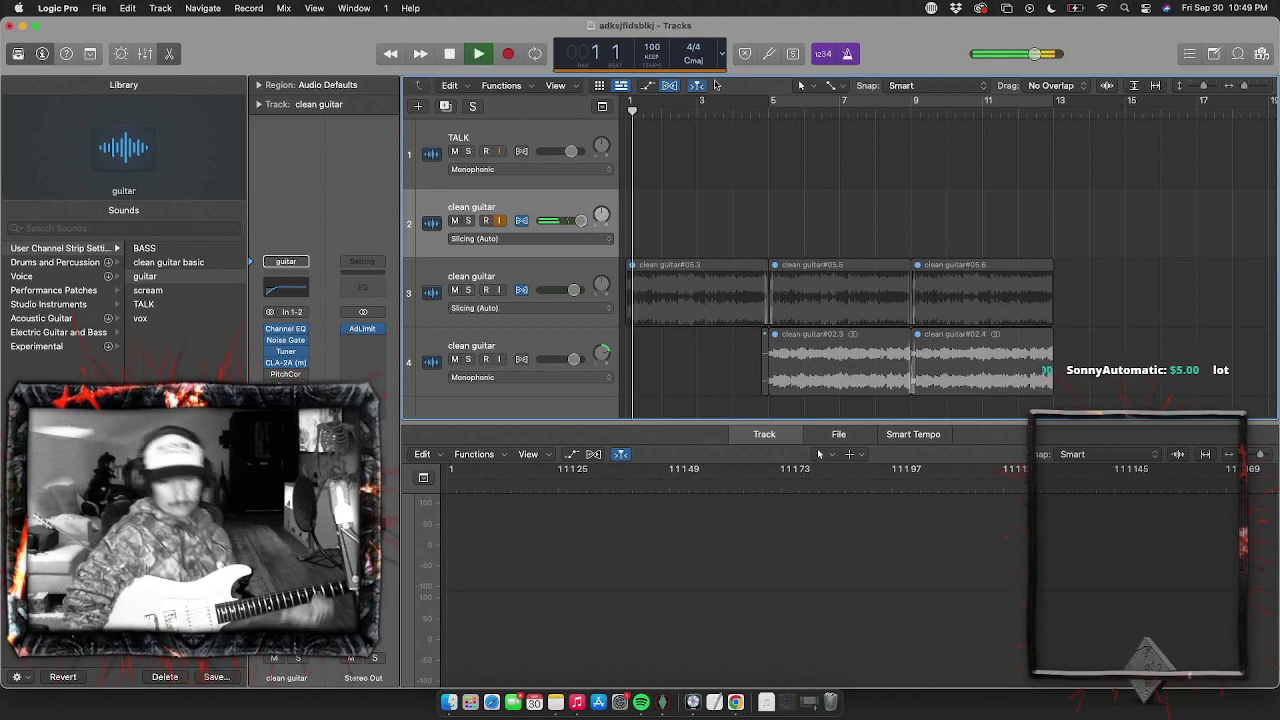
Set the project tempo to 140 and audition it by playing from bar 1
drag(652, 47, 652, 8)
key(space)
key(space)
key(Return)
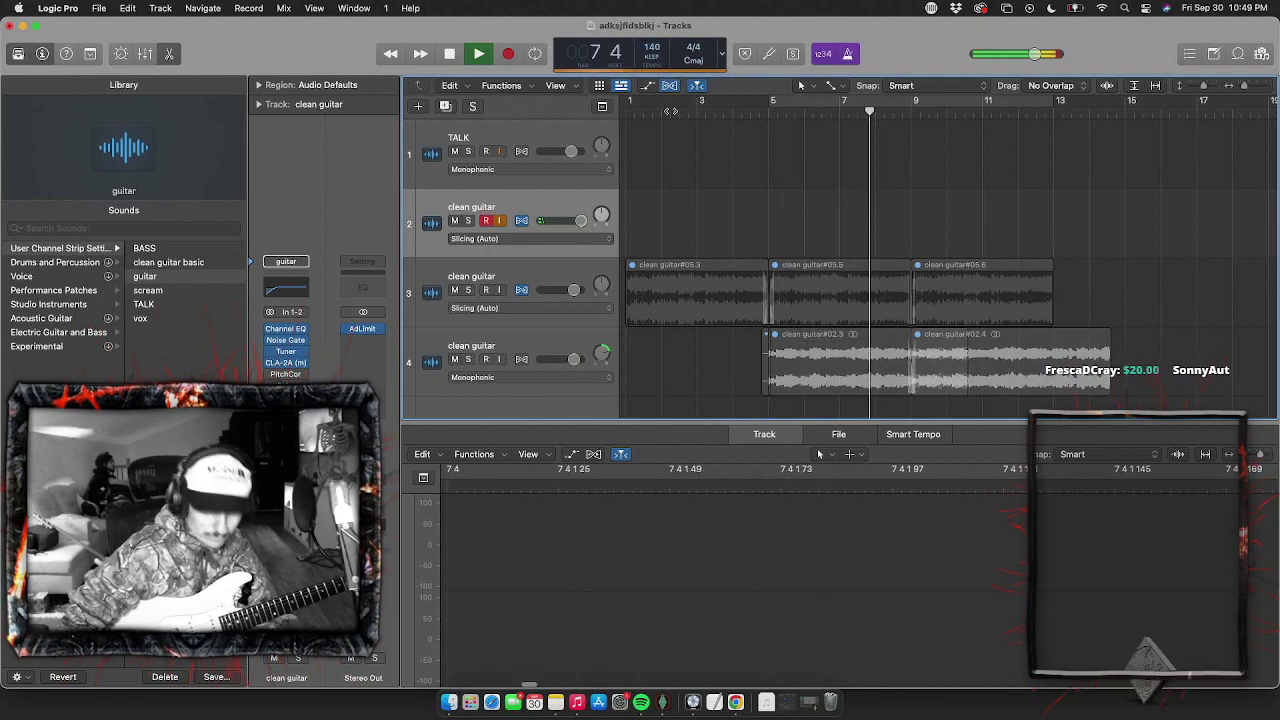
key(space)
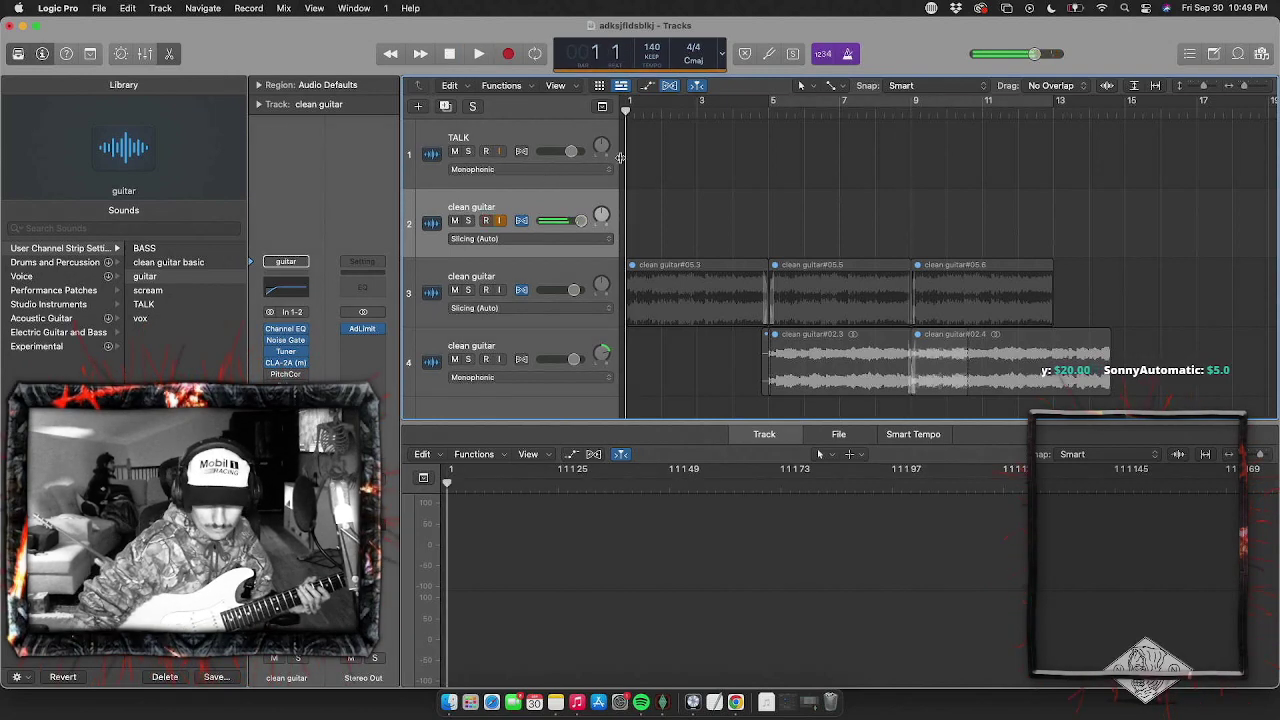
Try recording a guitar take from bar 1 on the empty clean guitar track, and delete the recorded region
key(r)
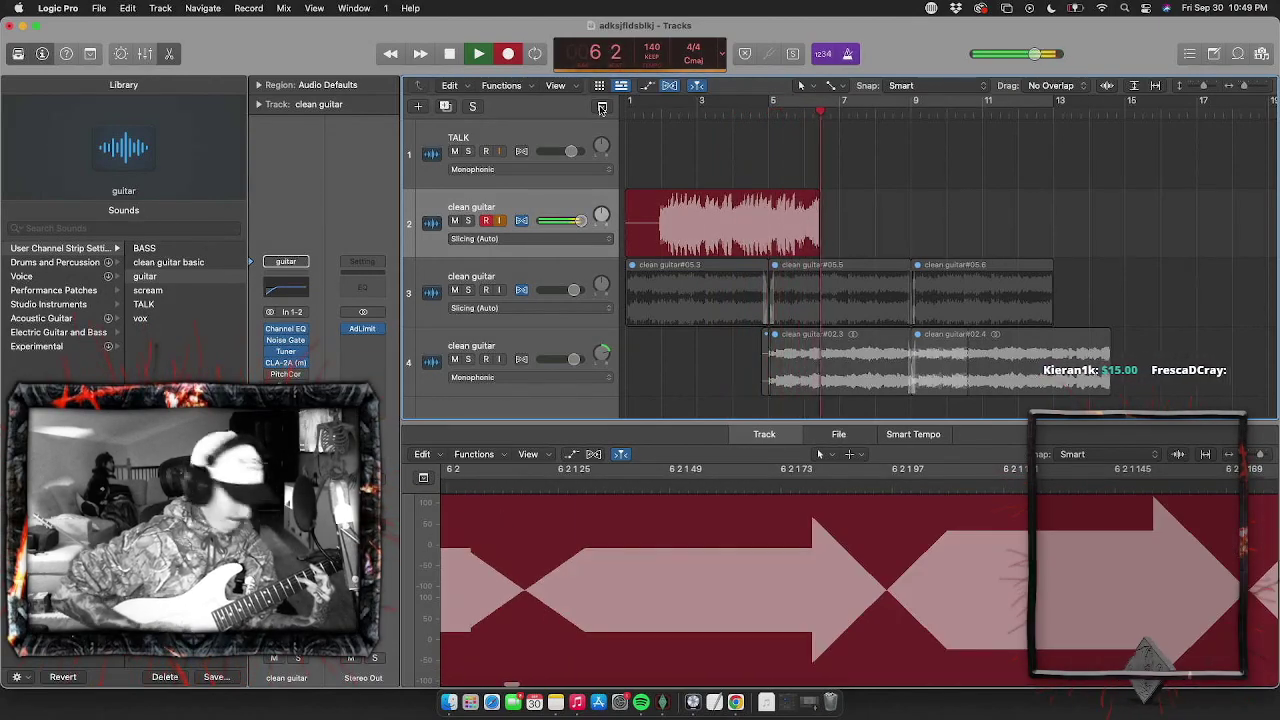
key(space)
key(BackSpace)
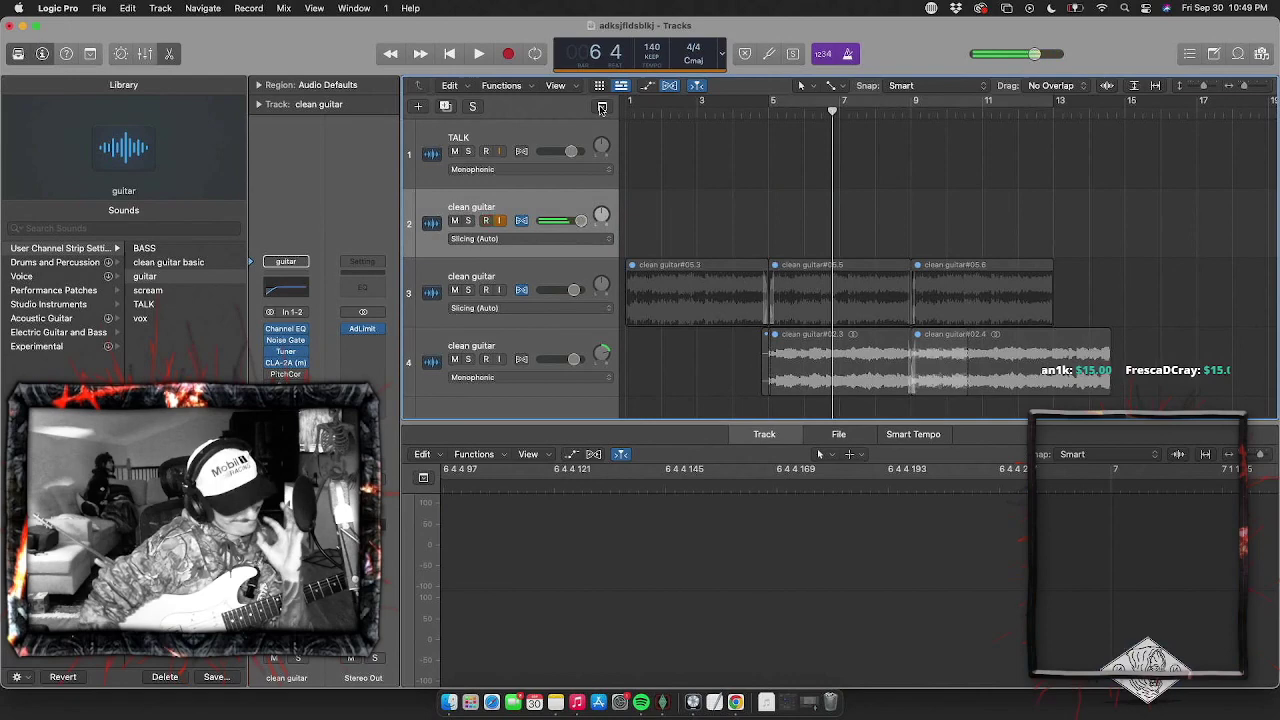
Set the project tempo to 150 with TALK selected and play from bar 1
click(521, 128)
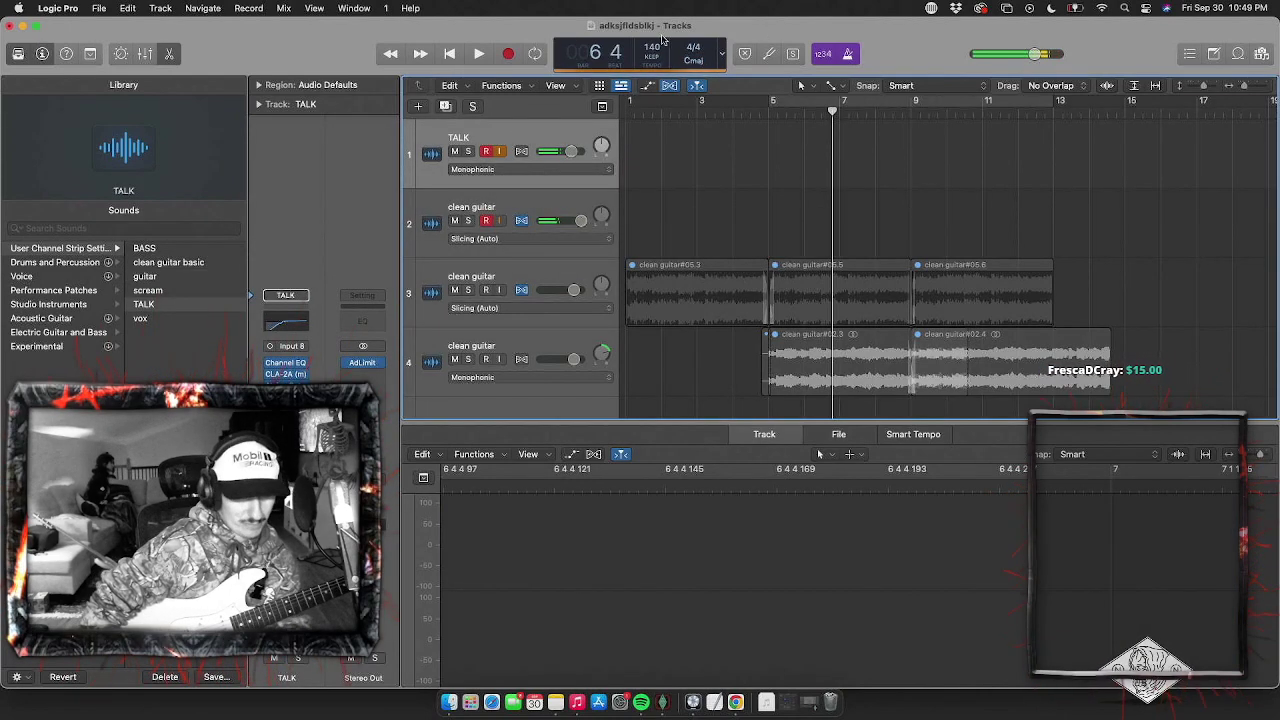
text(150)
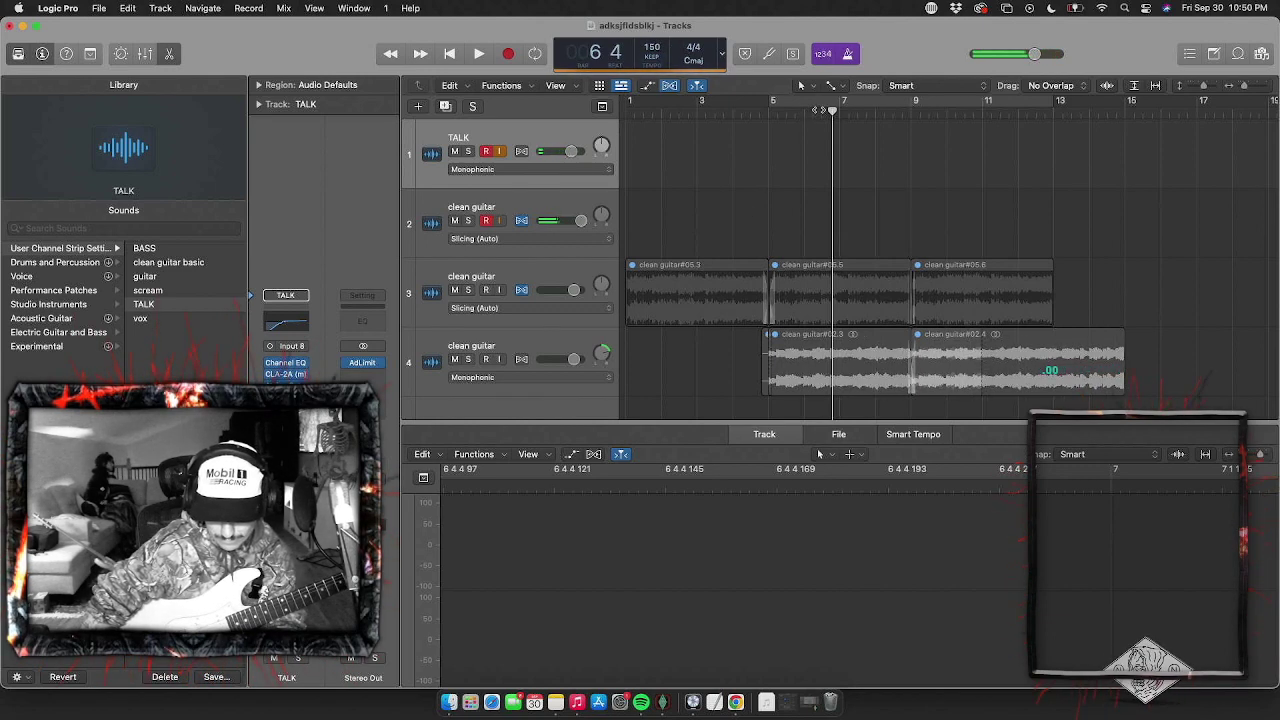
key(space)
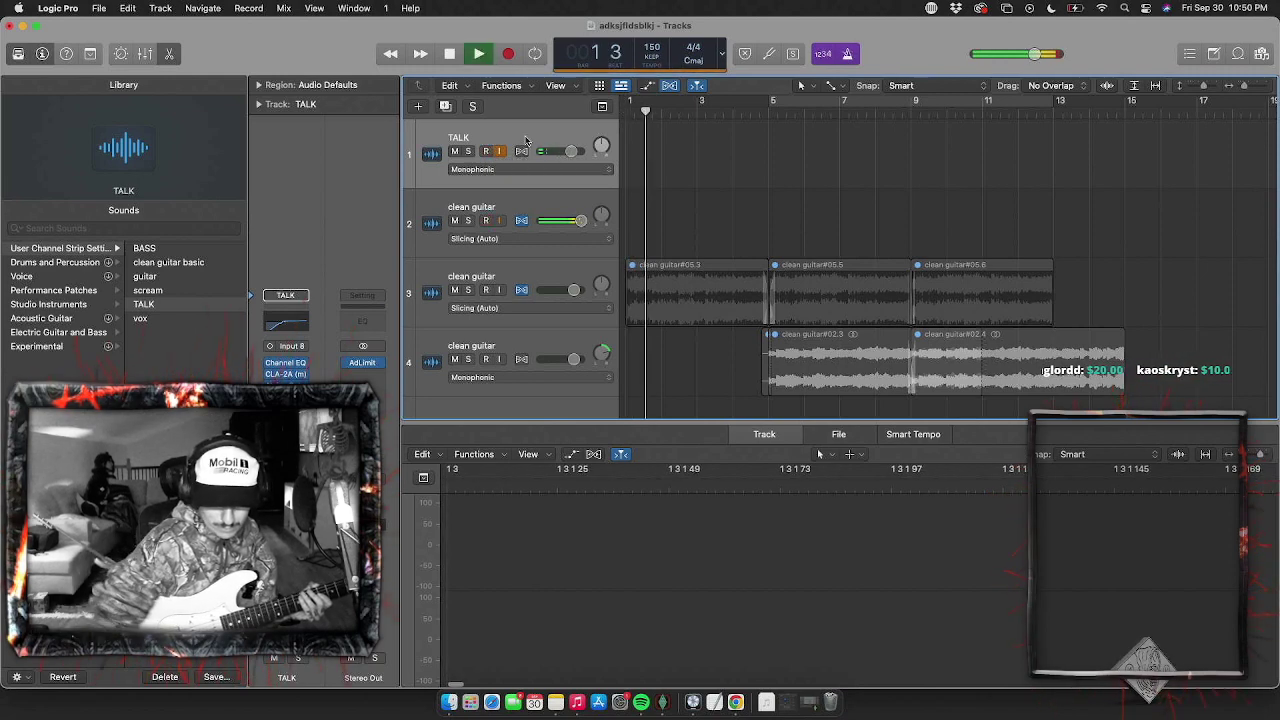
Try recording from bar 1 on TALK and the empty clean guitar track, delete both short regions and return to bar 1
key(space)
key(r)
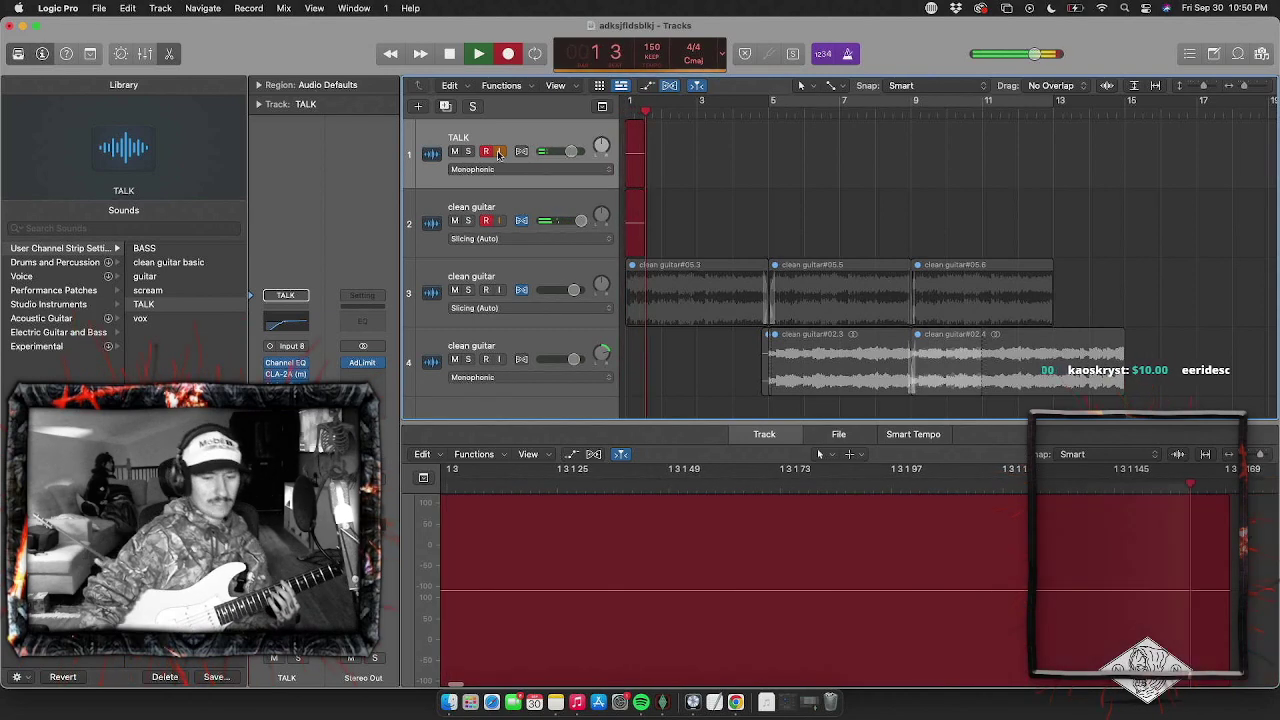
key(space)
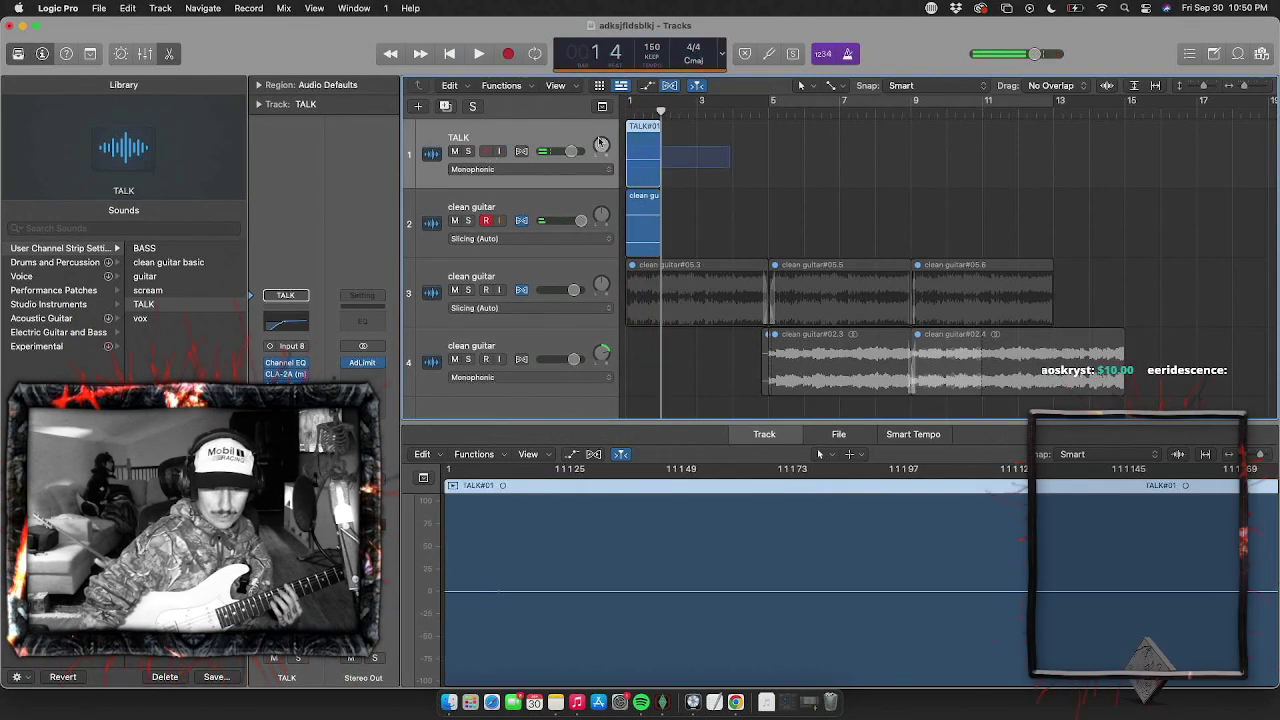
drag(600, 142, 608, 212)
key(BackSpace)
key(Return)
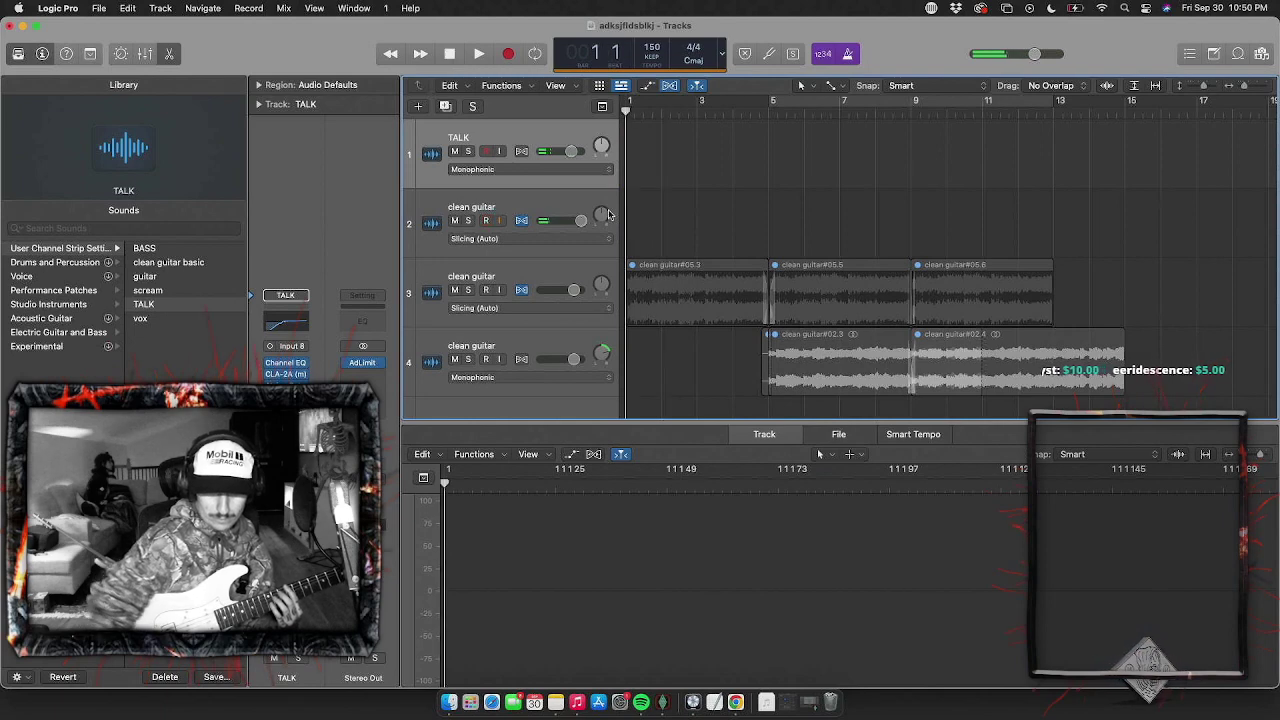
Try another guitar take from bar 1 with only the empty clean guitar track armed, and undo the recording
key(r)
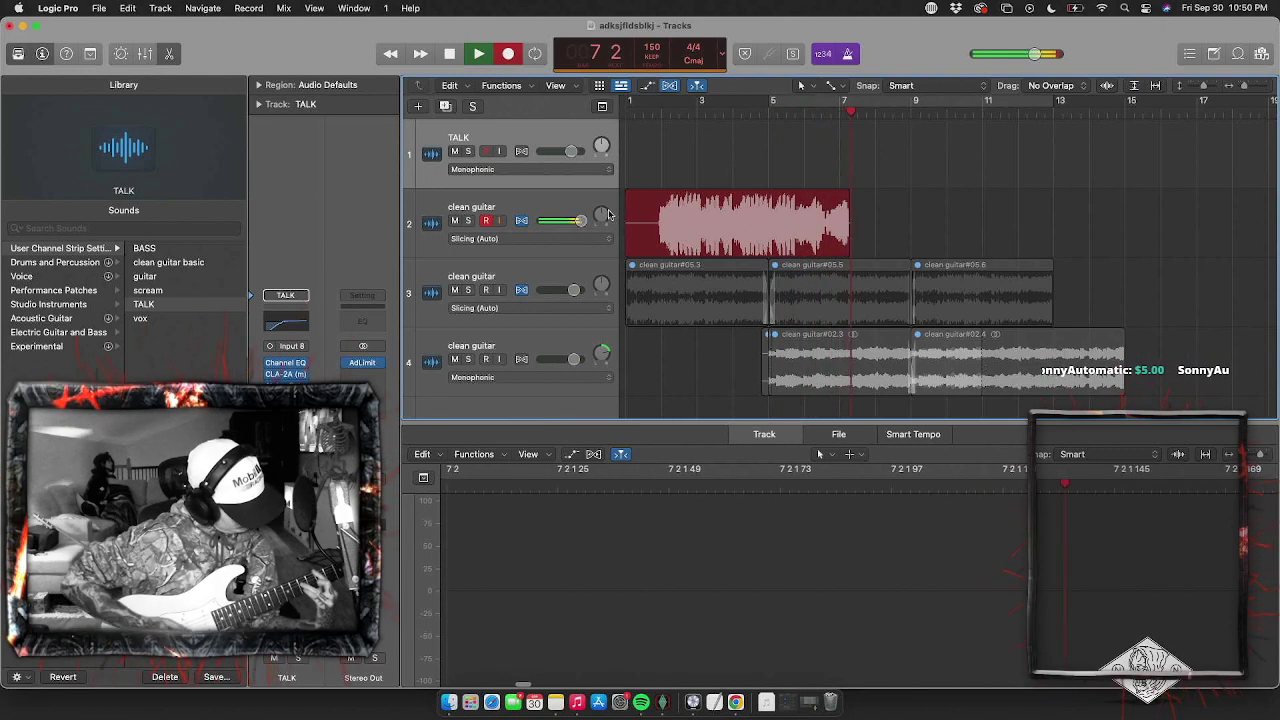
key(space)
key(super+z)
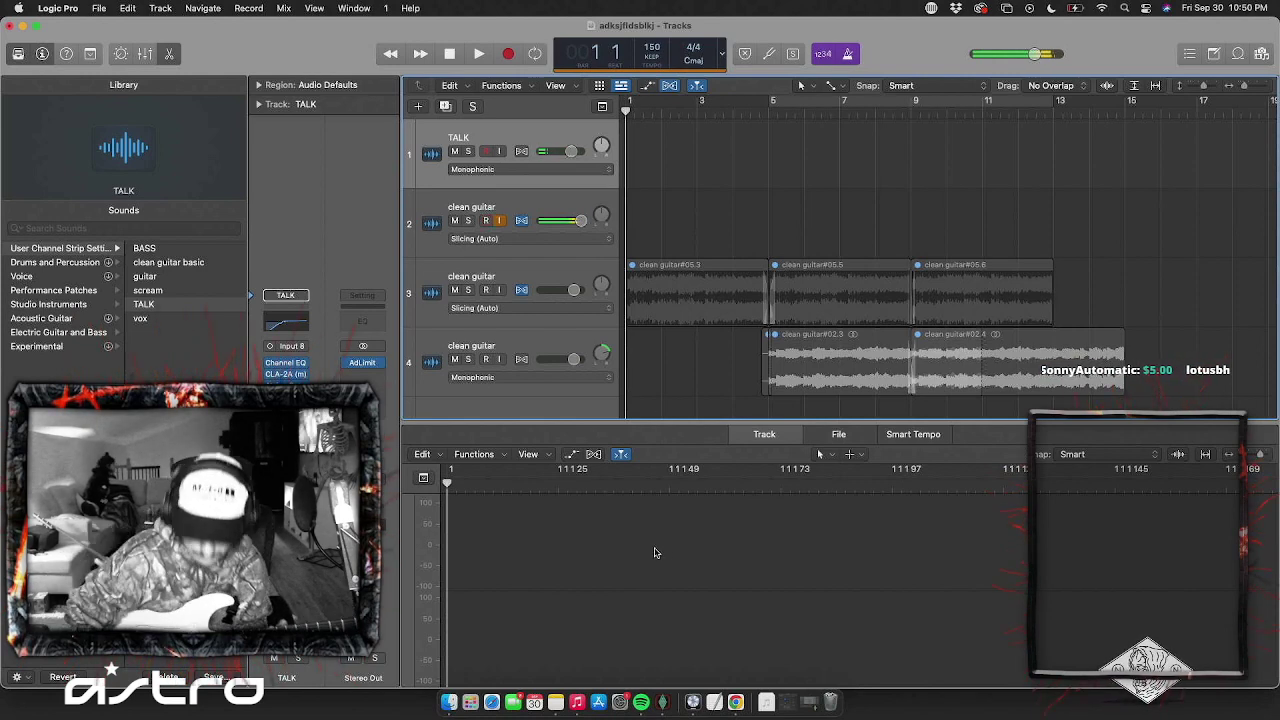
Check the amp settings in Rig Manager, and record a guitar take from bar 1 to about bar 18 on the empty clean guitar track
click(692, 702)
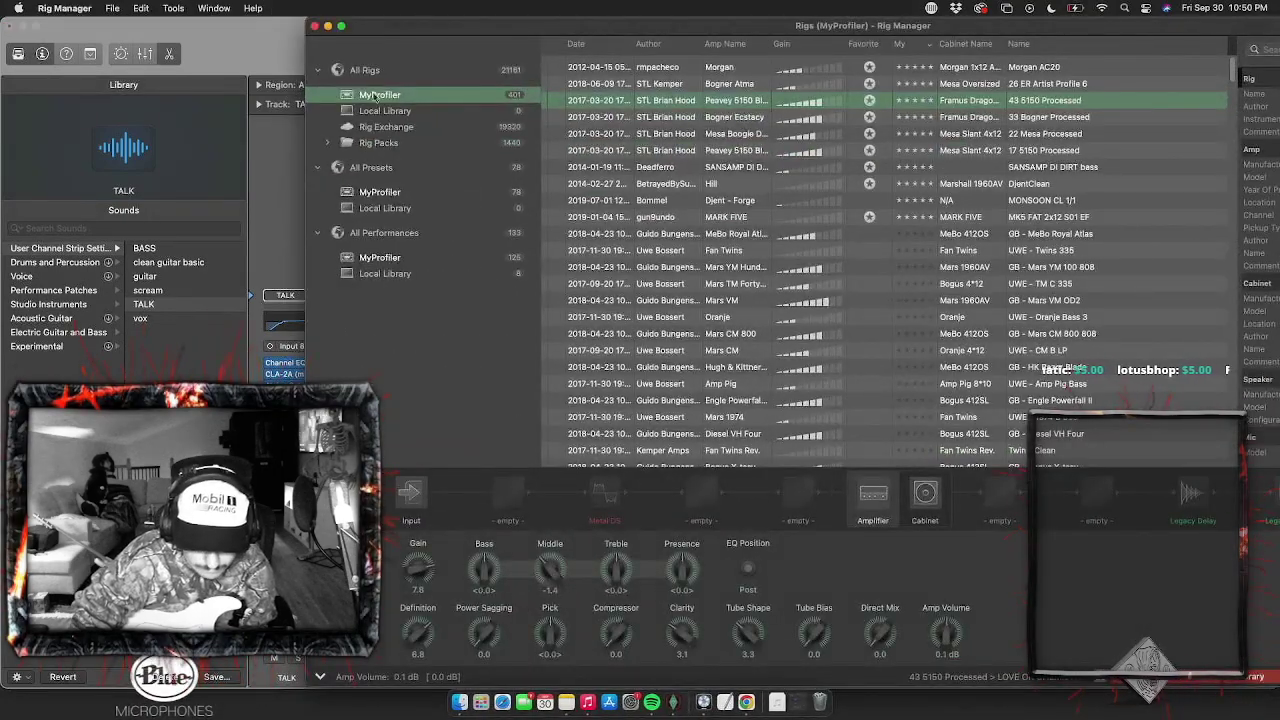
click(327, 27)
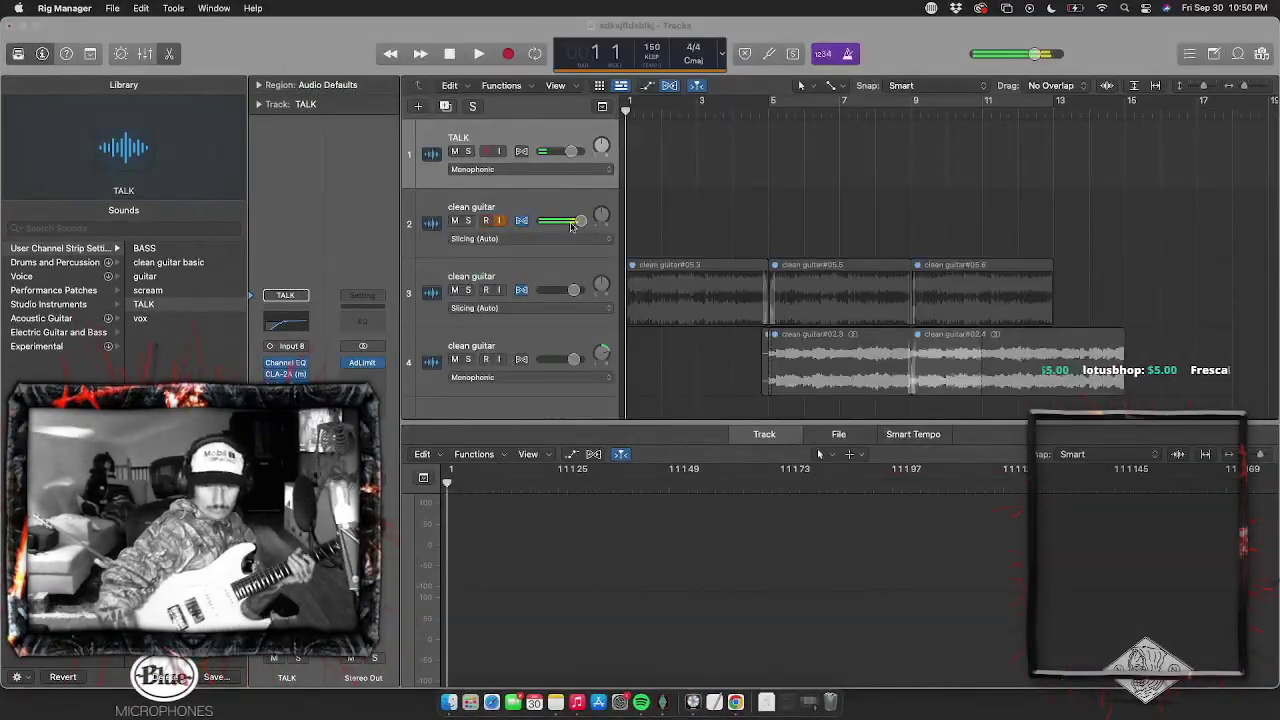
click(503, 210)
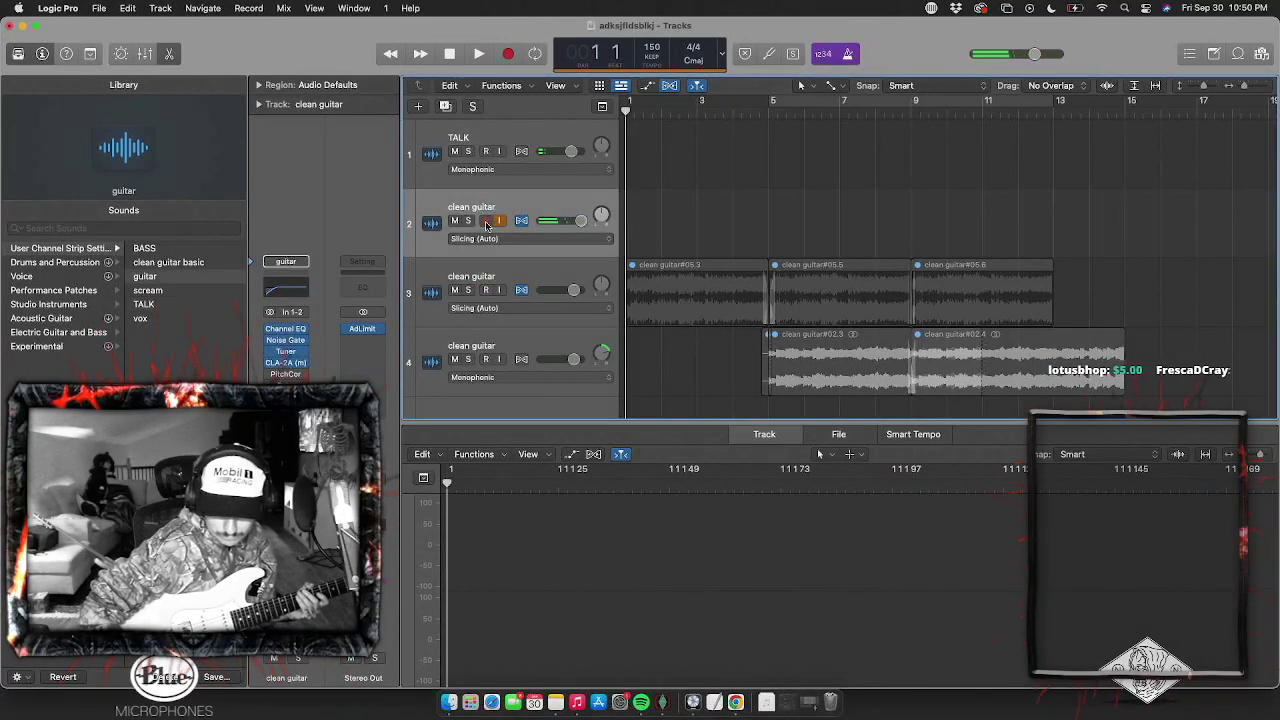
key(r)
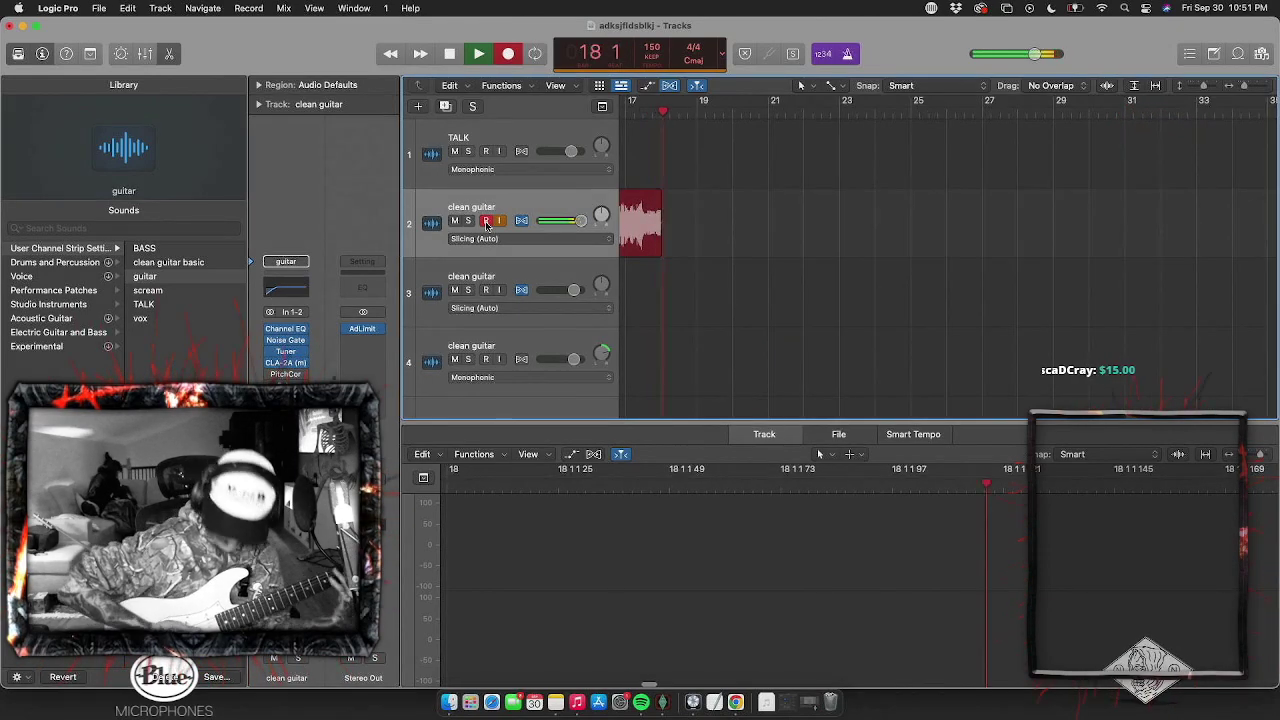
key(space)
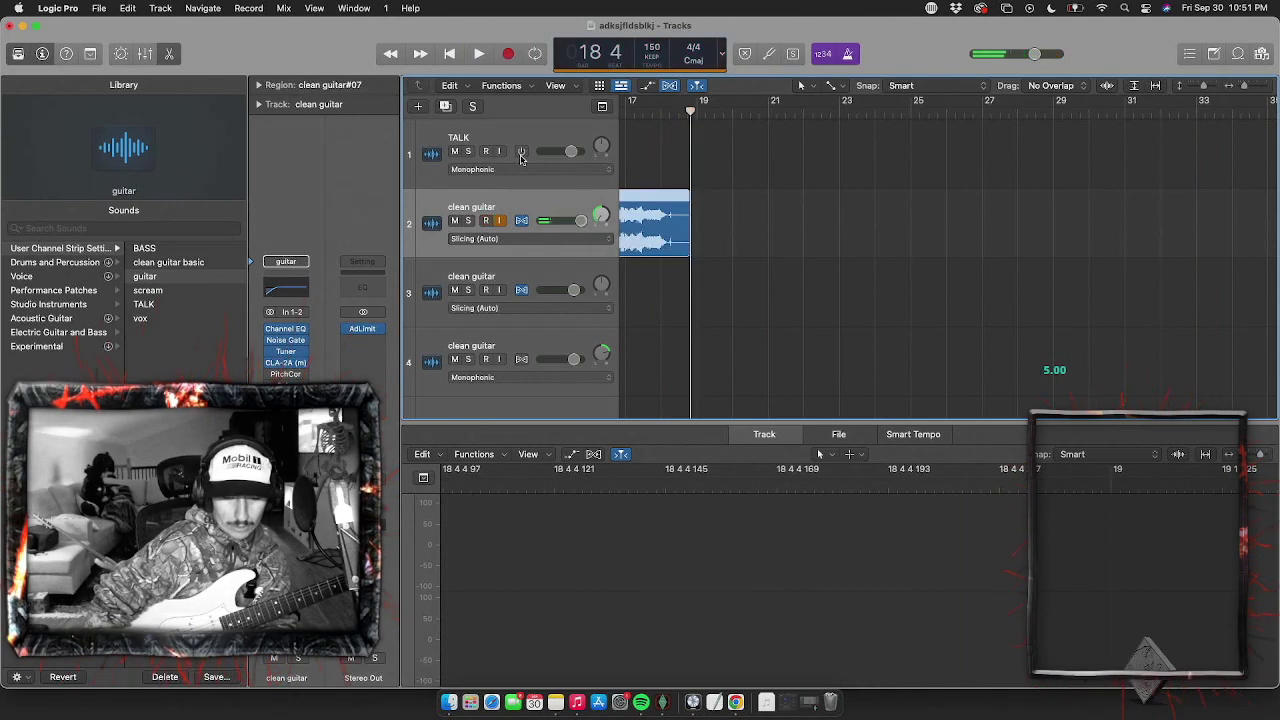
Duplicate the newly recorded clean guitar track, panning the original left and the empty copy right
click(499, 152)
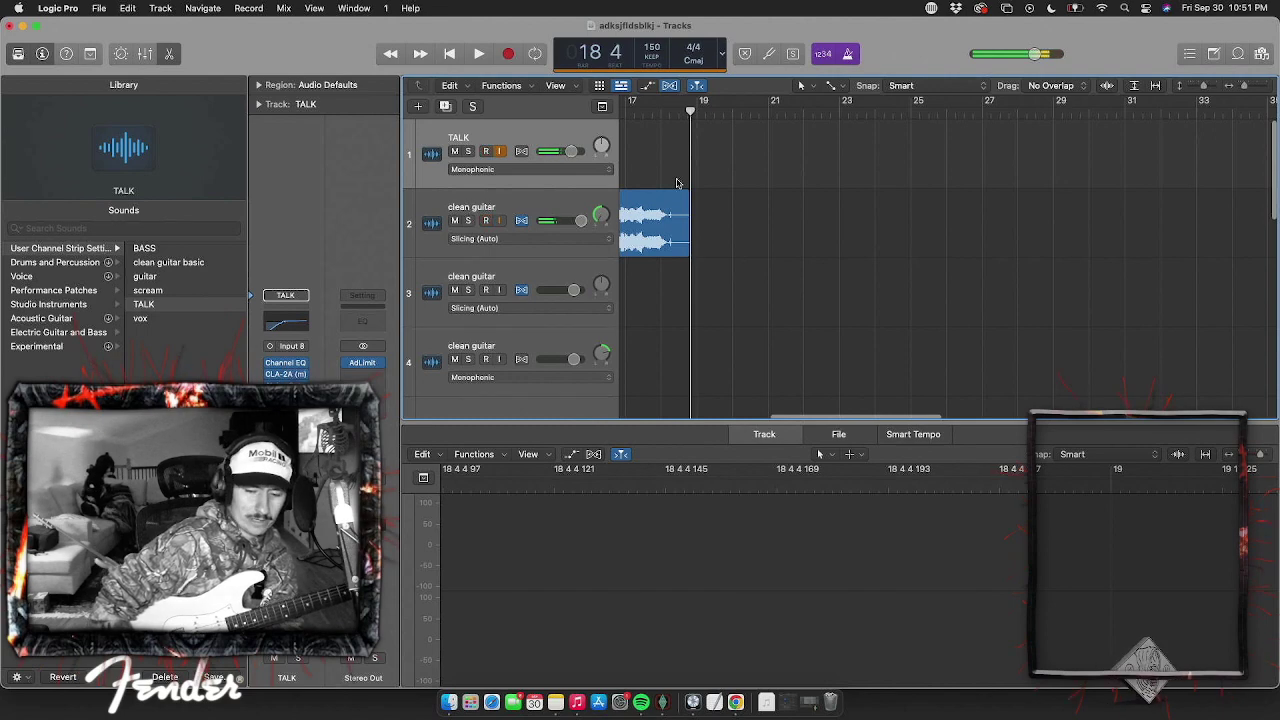
click(516, 211)
key(super+d)
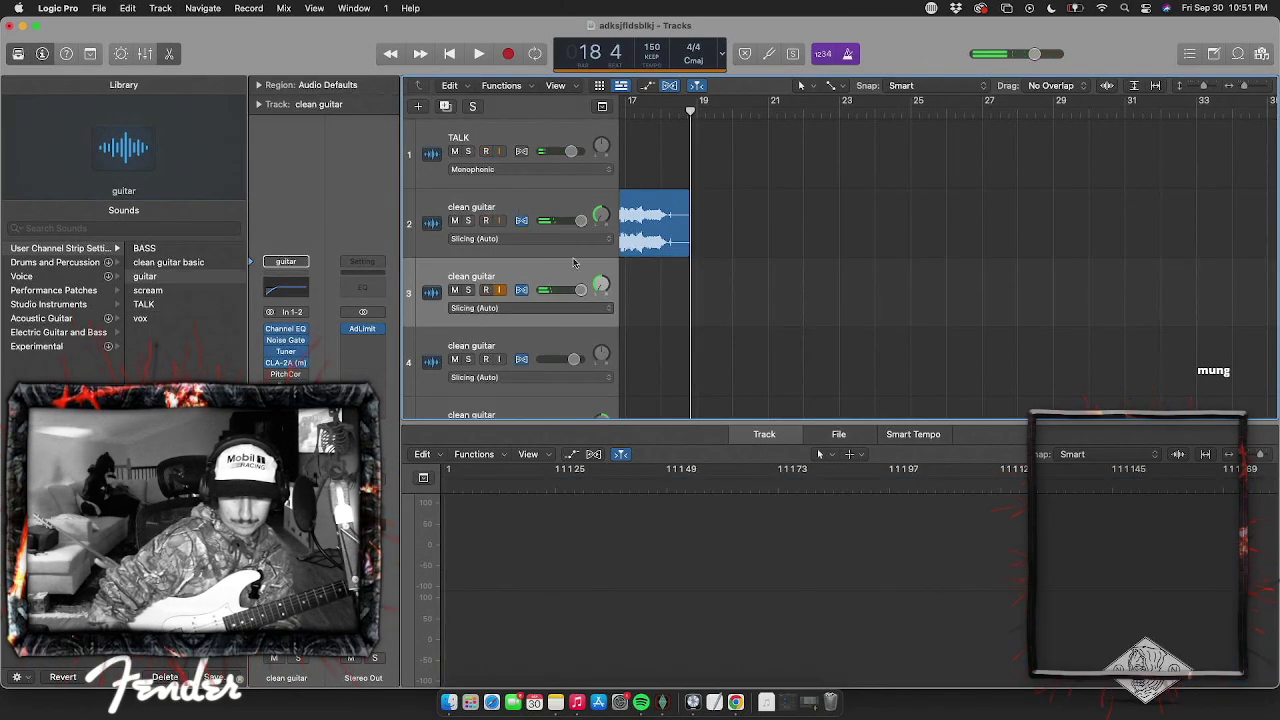
Record a doubled guitar take on the right-panned copy from bar 1 to about bar 18
key(space)
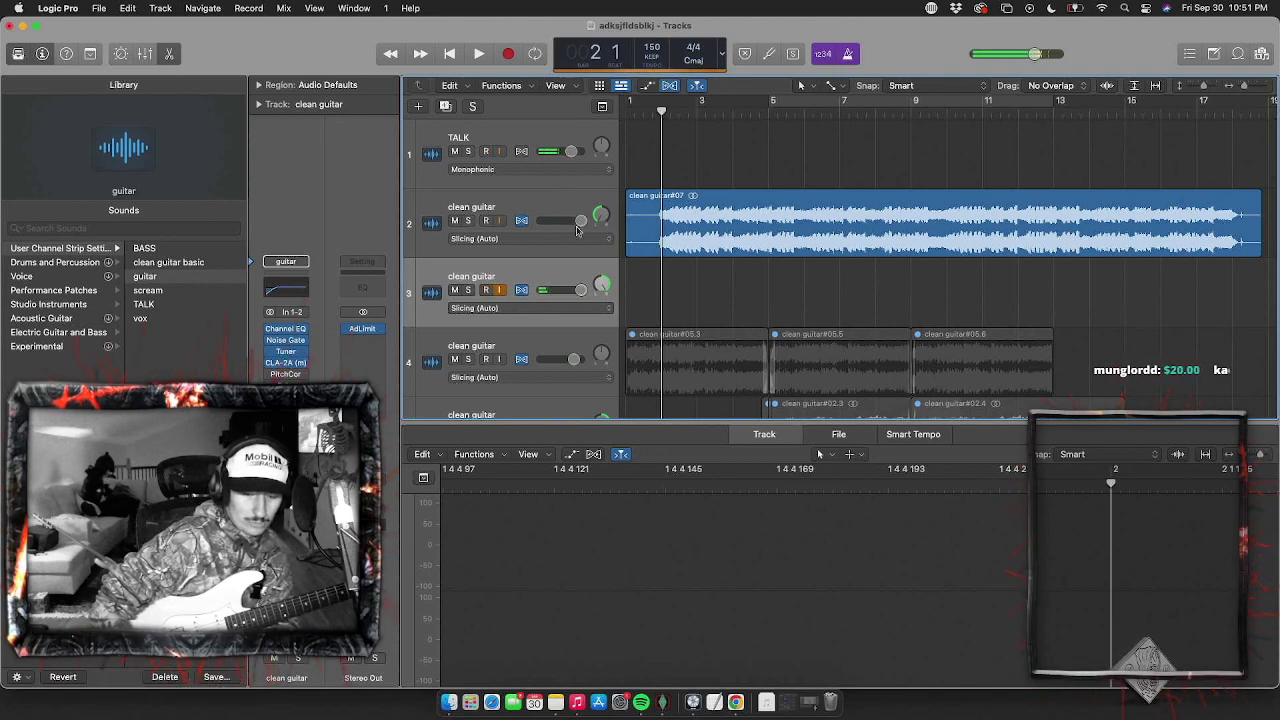
key(Return)
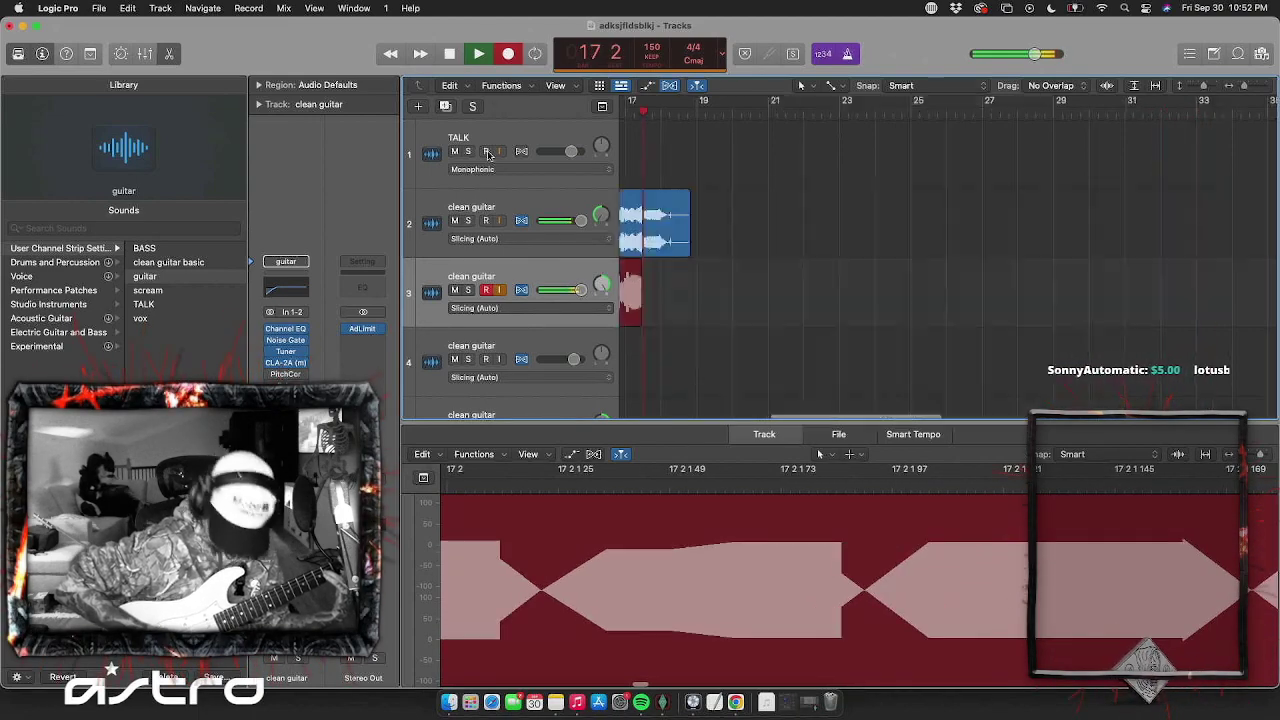
key(space)
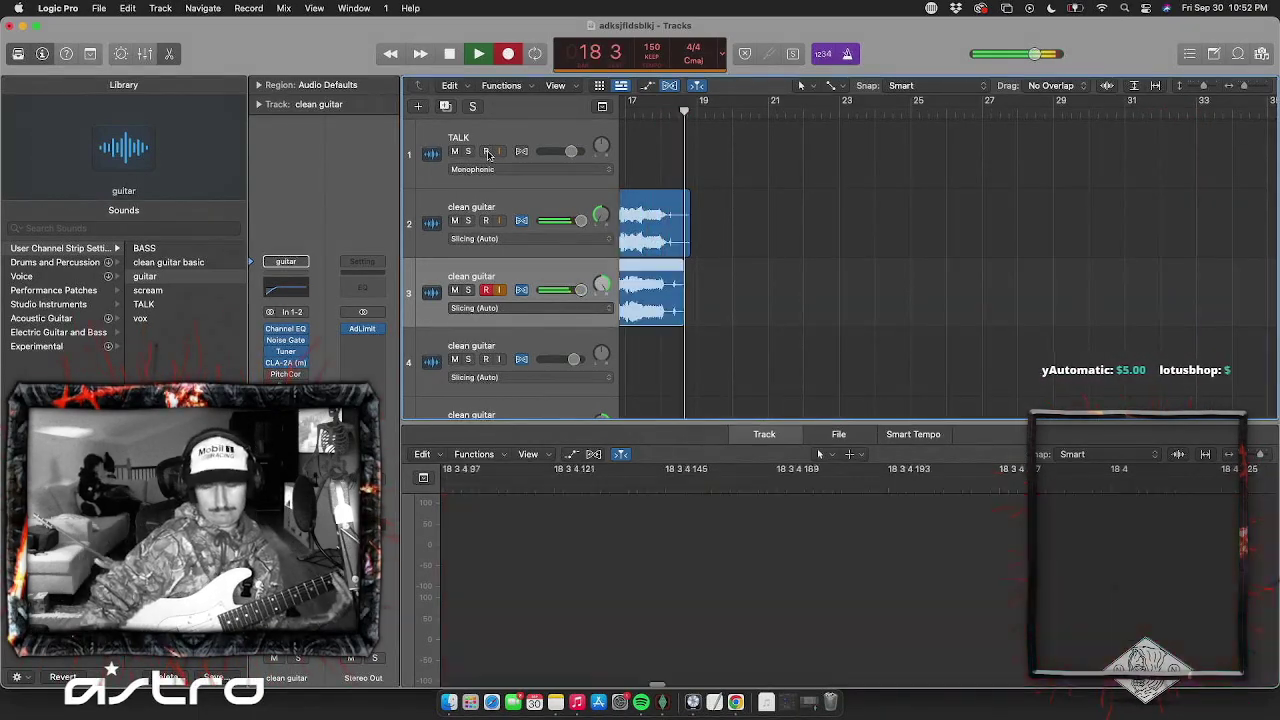
key(Return)
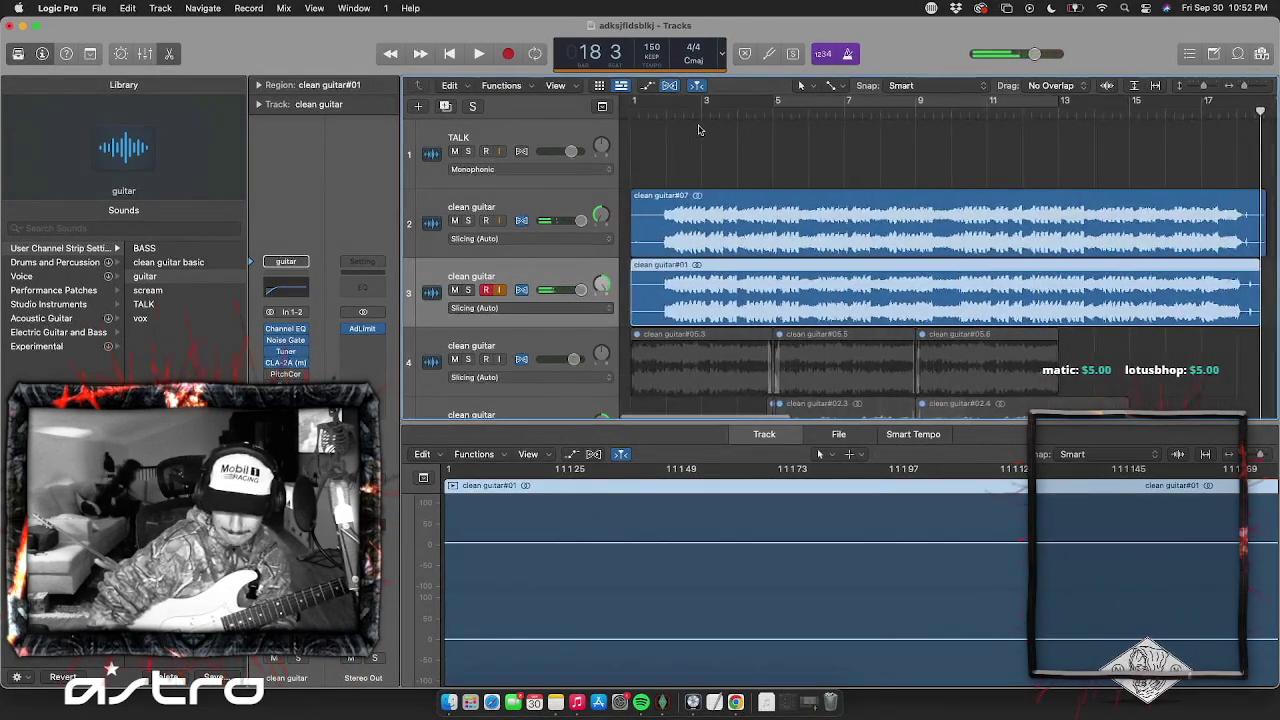
Play back both guitar takes, add another empty clean guitar track below them, and select TALK with input monitoring on
key(space)
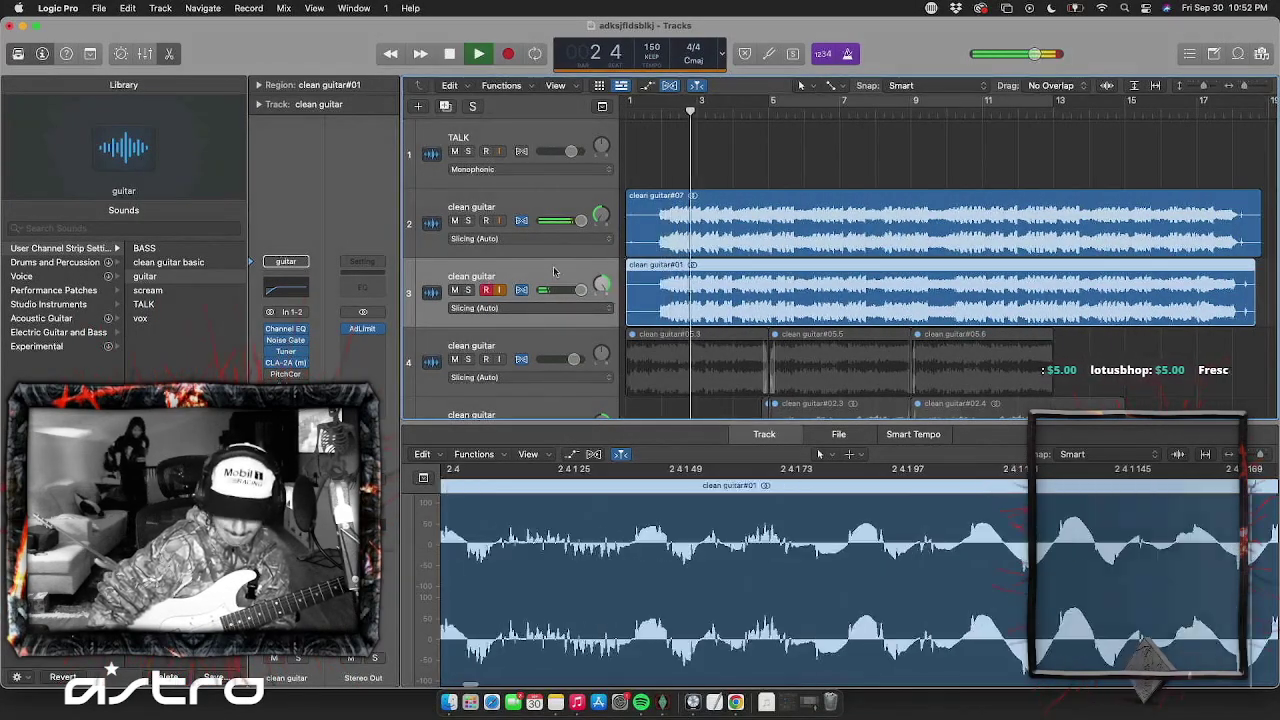
click(583, 350)
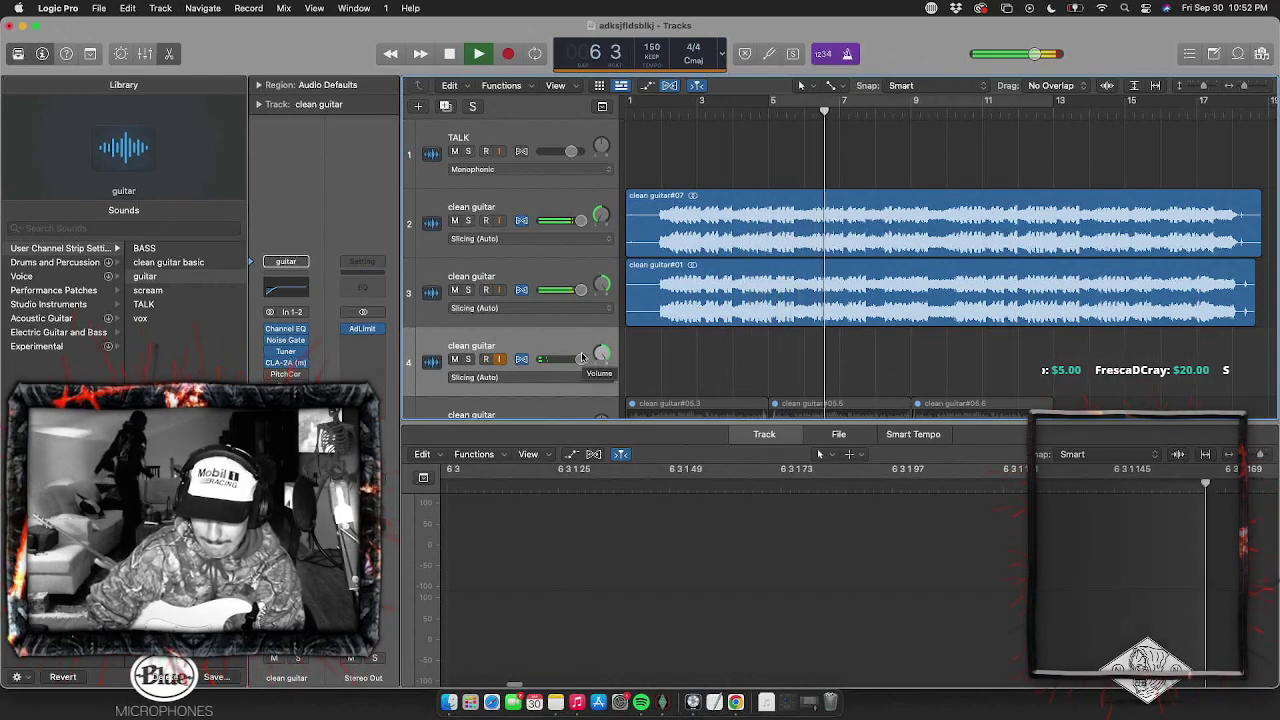
key(space)
click(561, 208)
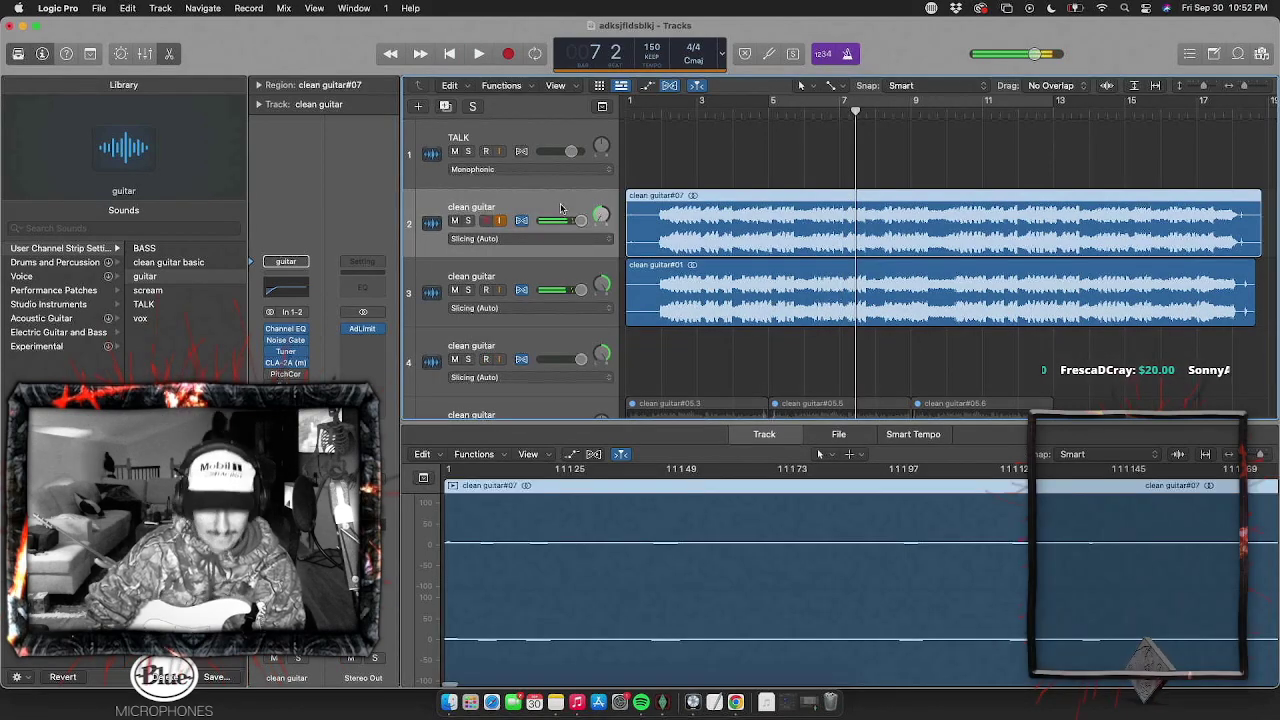
click(491, 145)
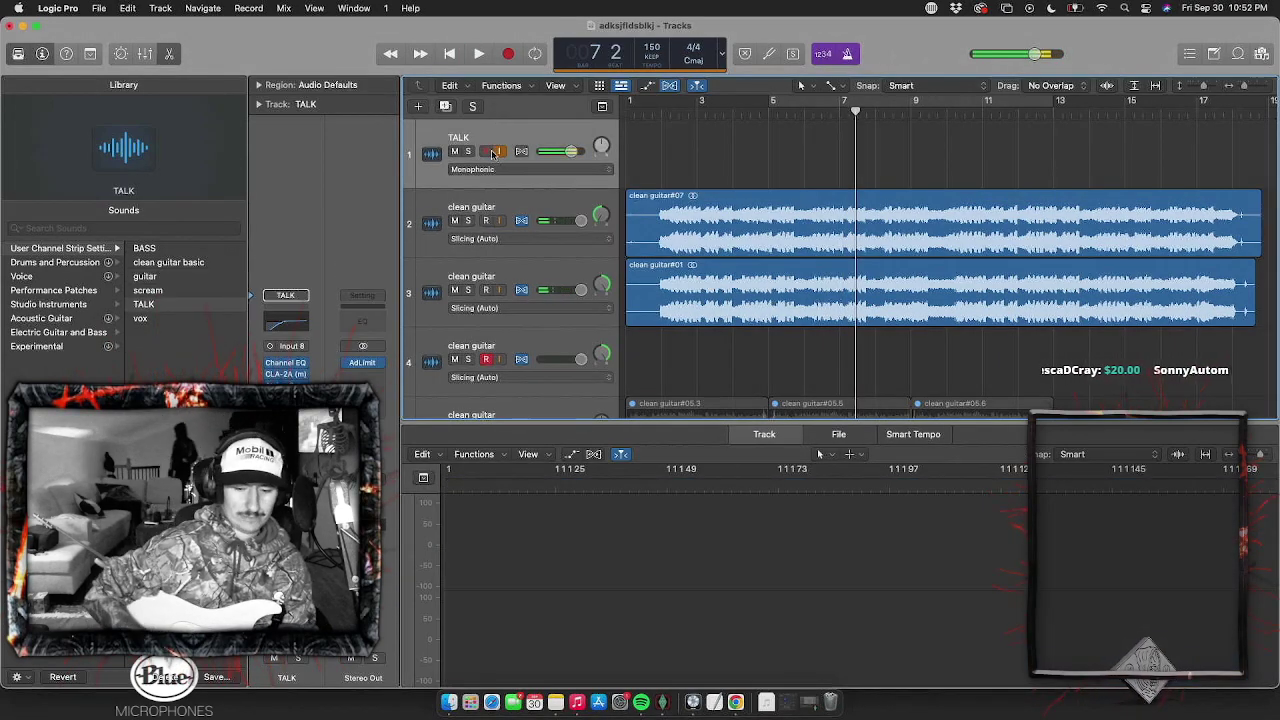
Quantize the left-panned guitar take to 1/32 Note
key(super+Right)
key(super+Right)
scroll(703, 241, left, 5)
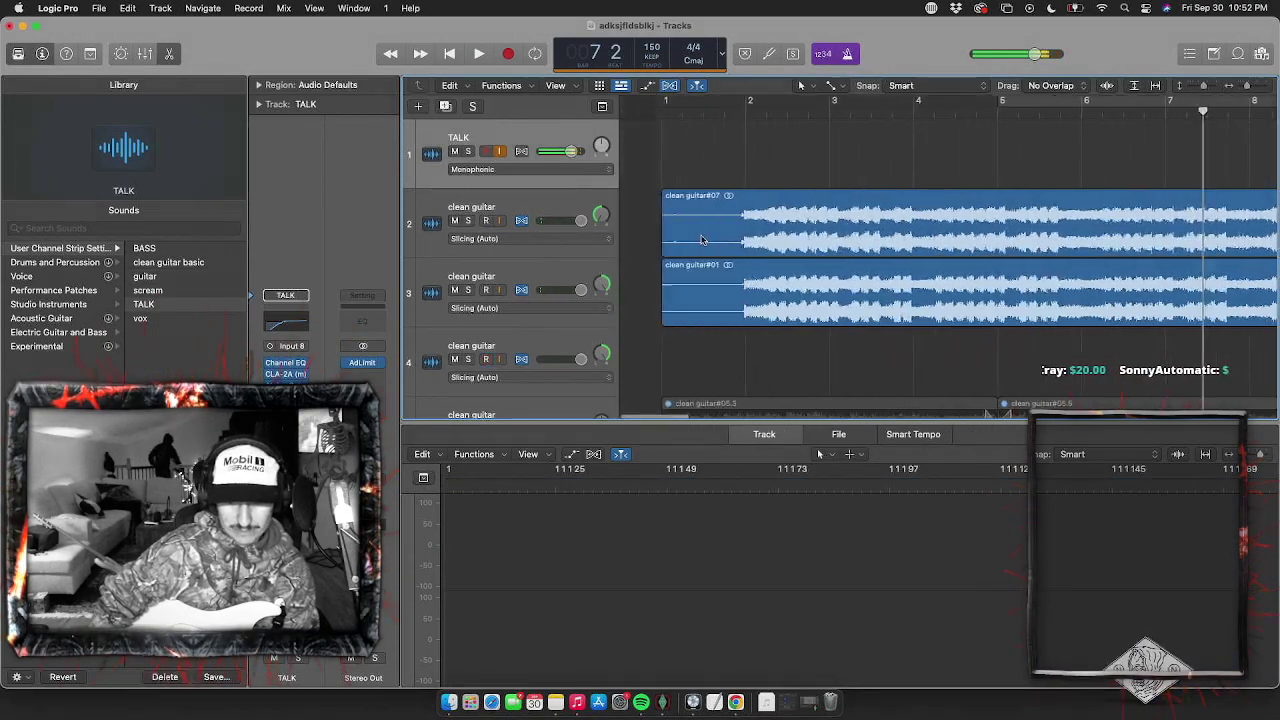
click(526, 201)
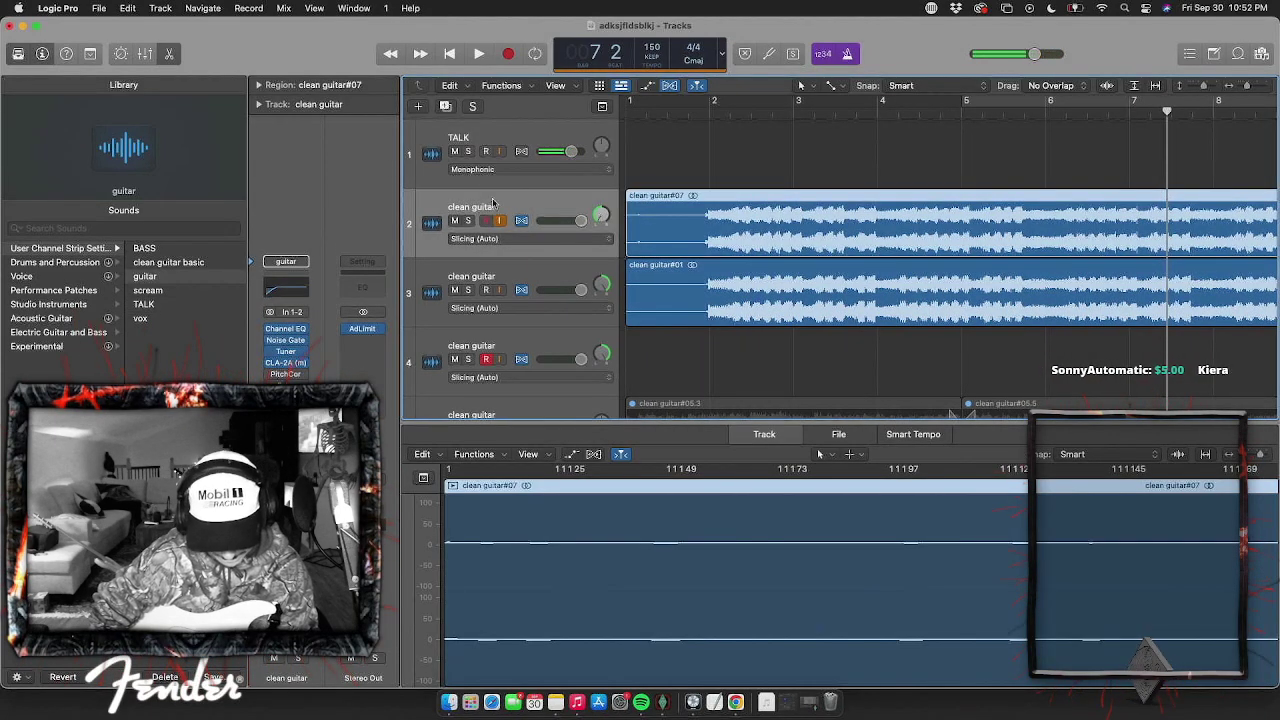
click(258, 87)
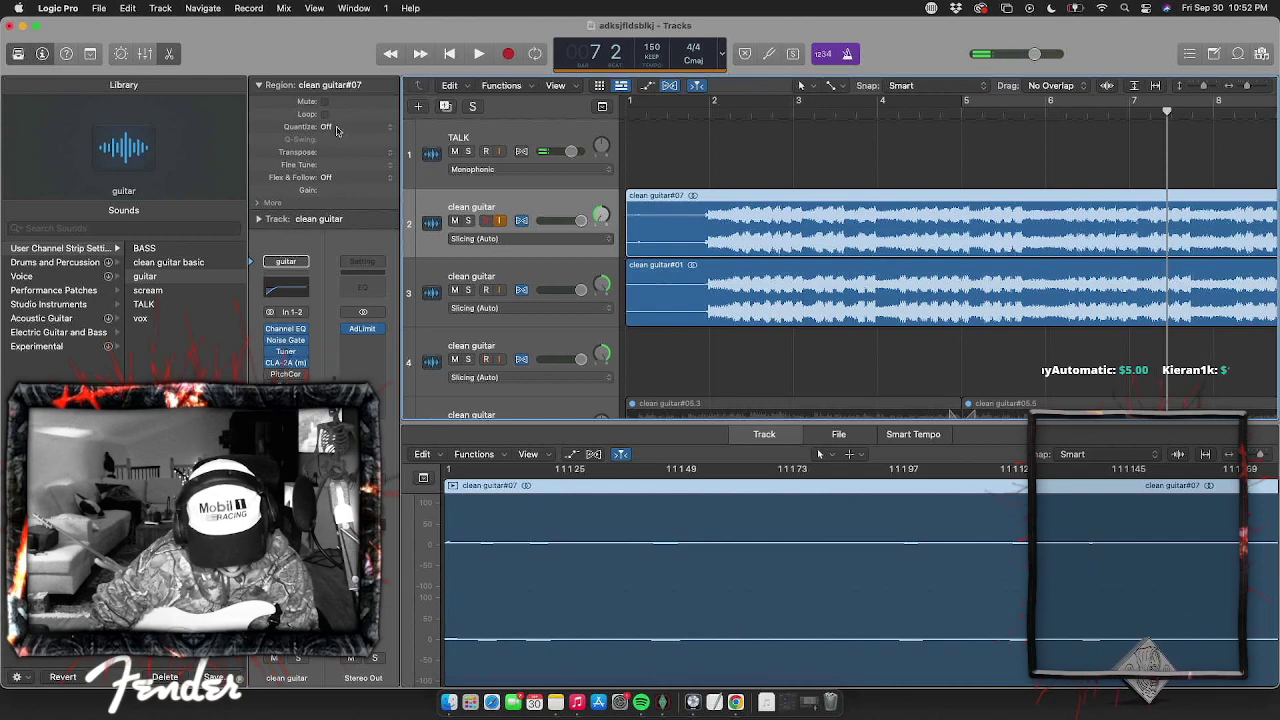
click(330, 127)
click(350, 215)
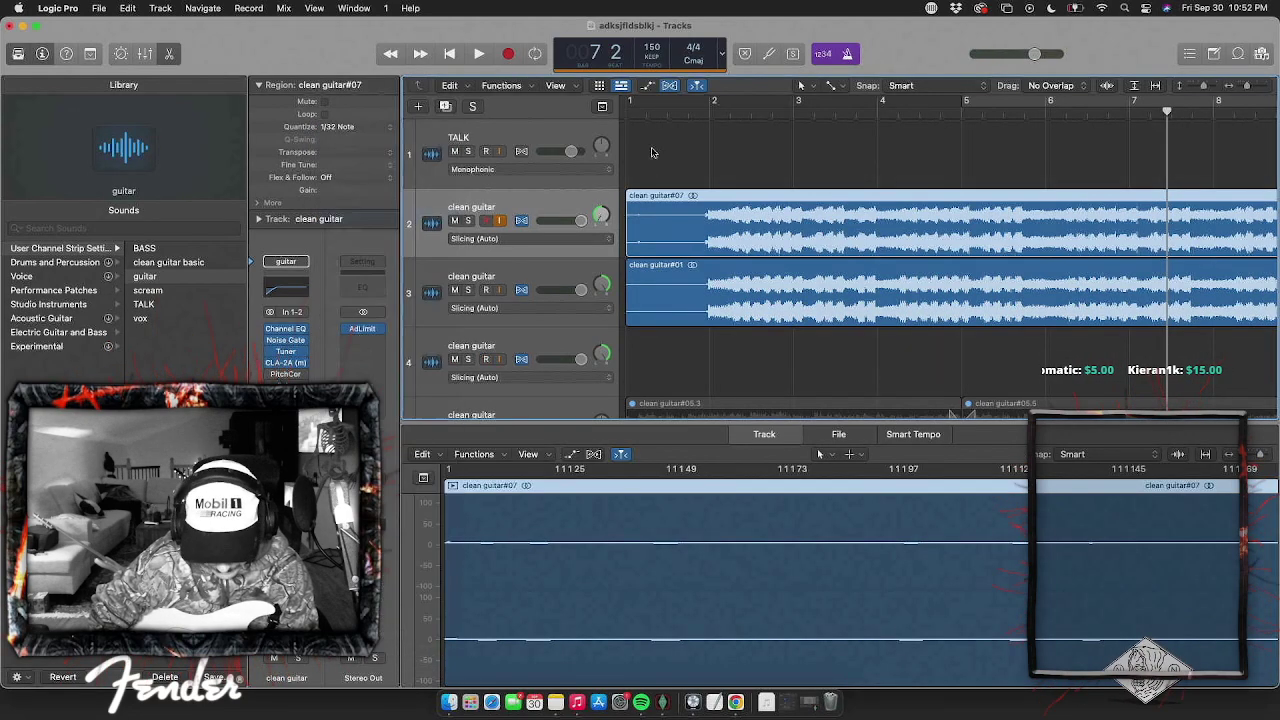
Quantize the right-panned guitar take to 1/32 Note and play back both takes from the beginning
click(590, 296)
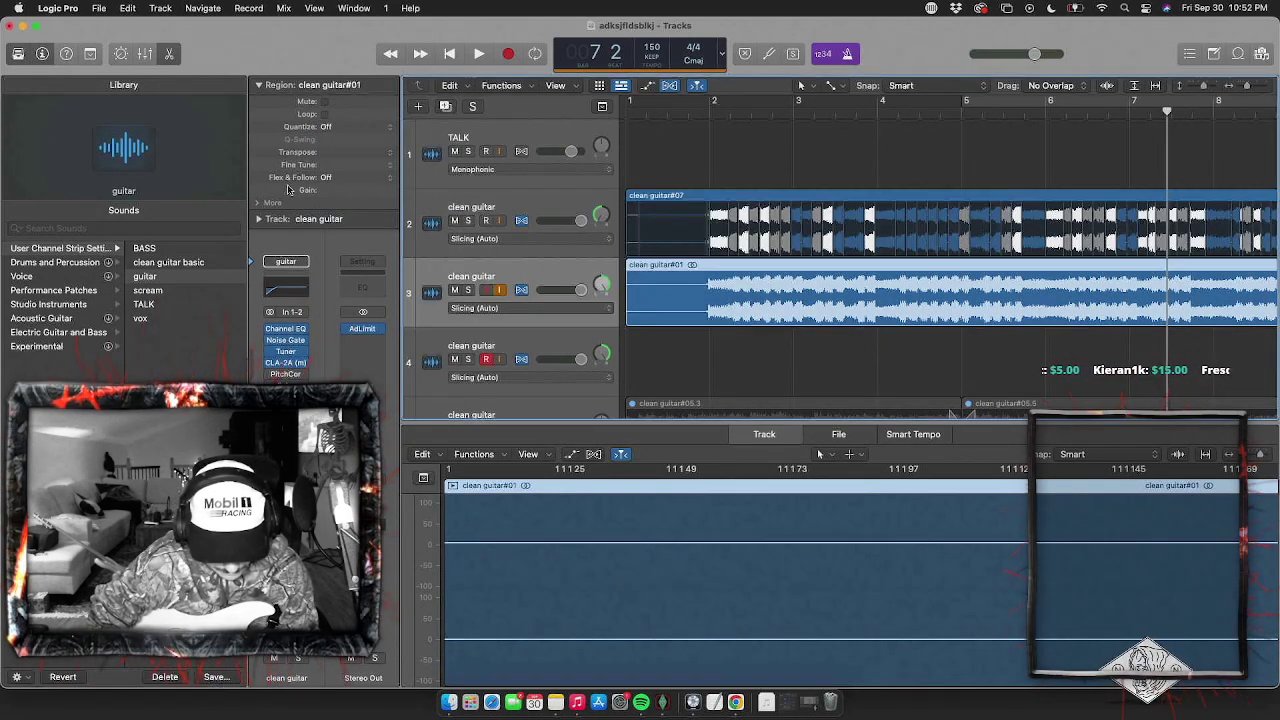
click(353, 128)
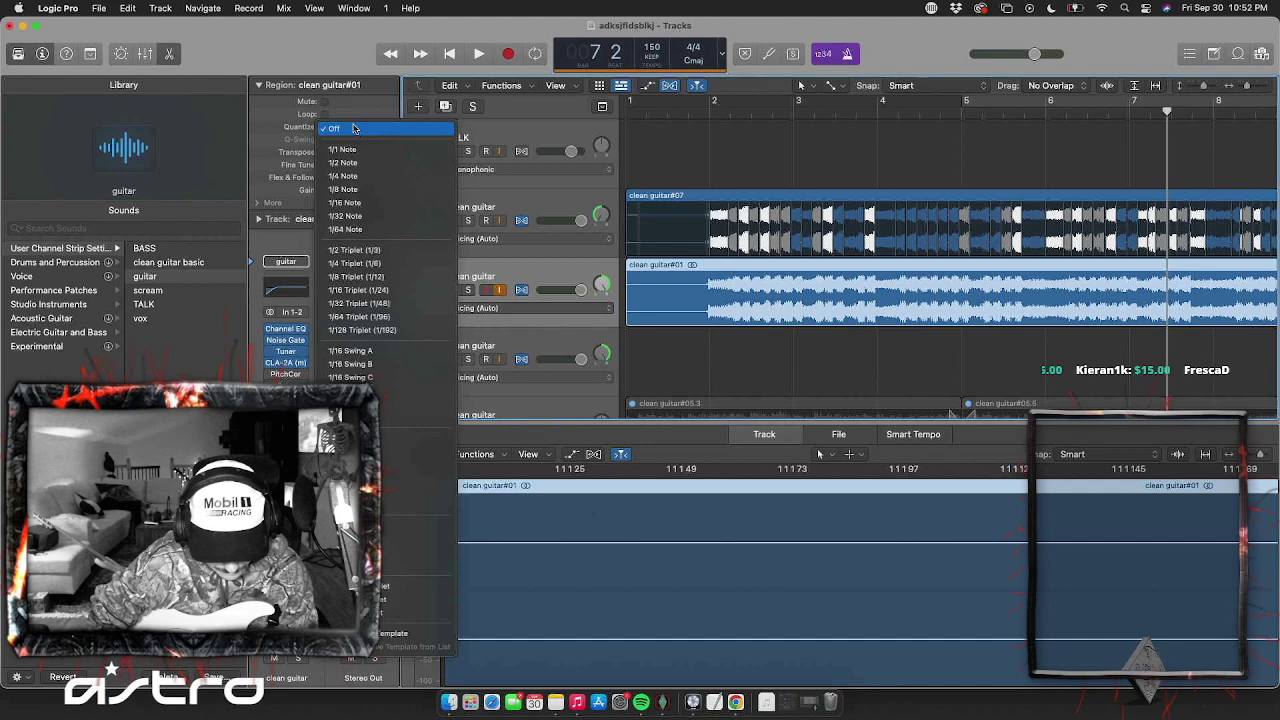
click(345, 215)
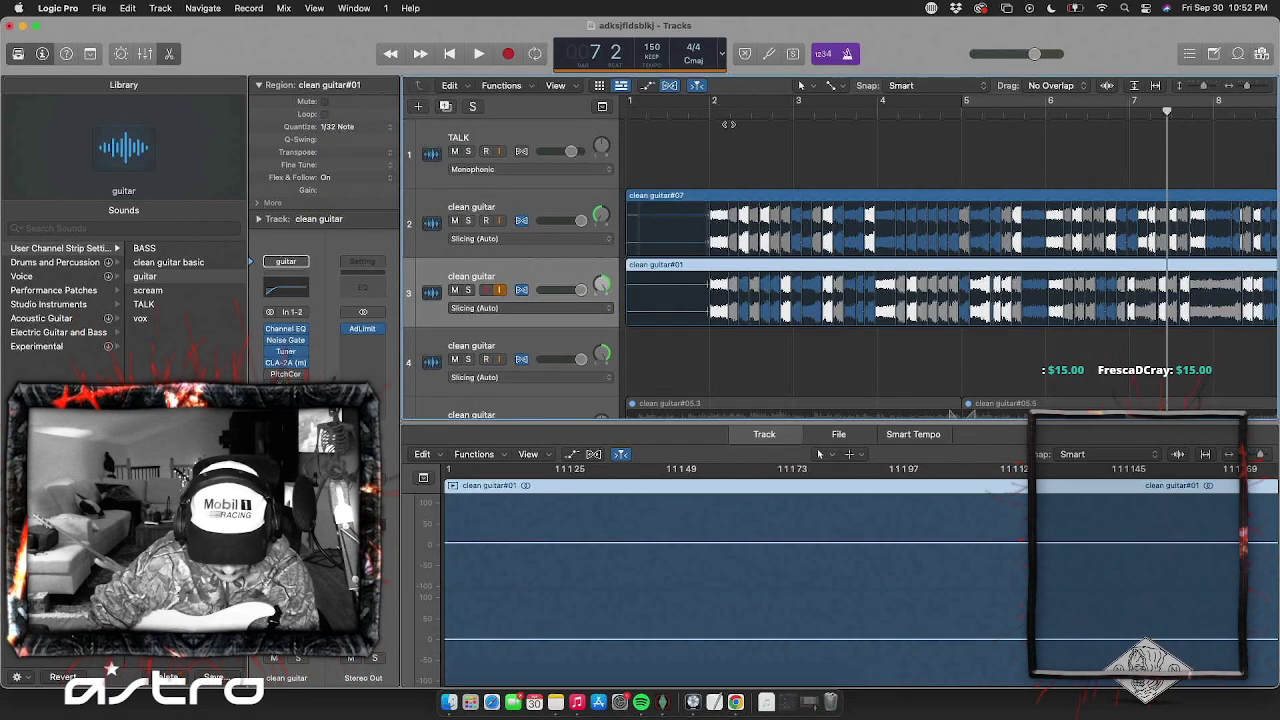
click(656, 109)
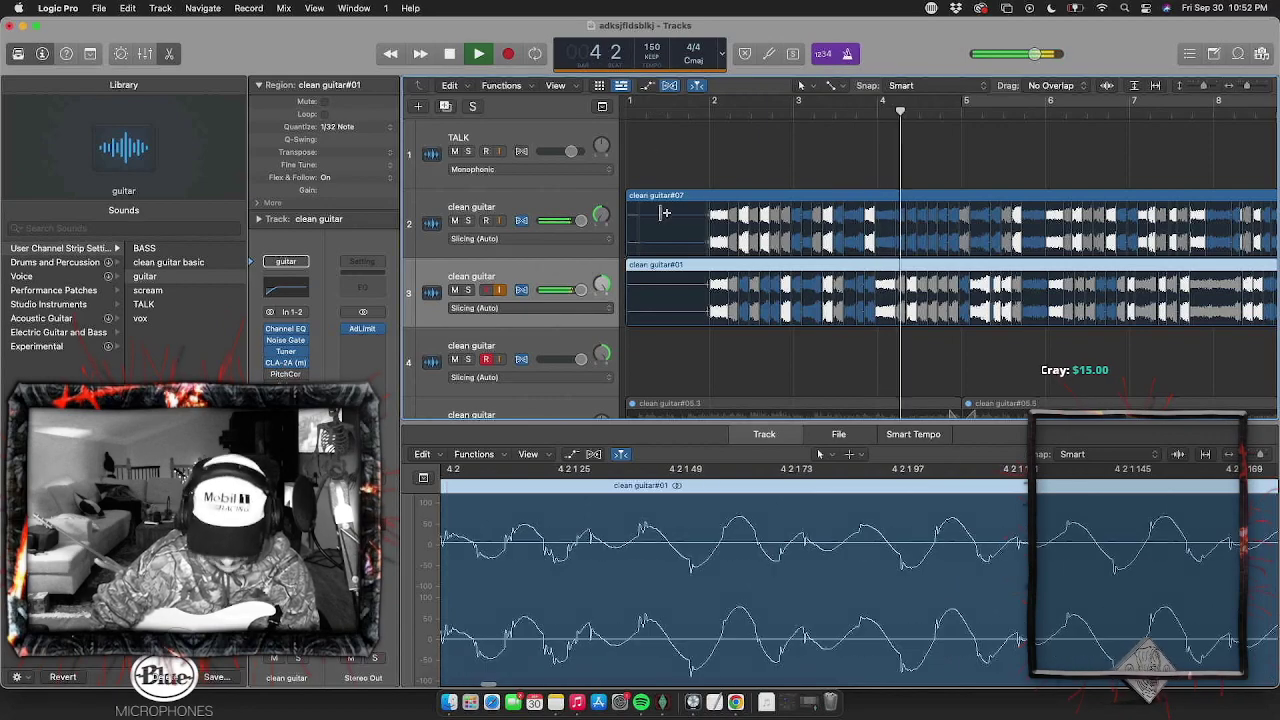
Turn off the metronome while the two quantized guitar takes play
click(848, 54)
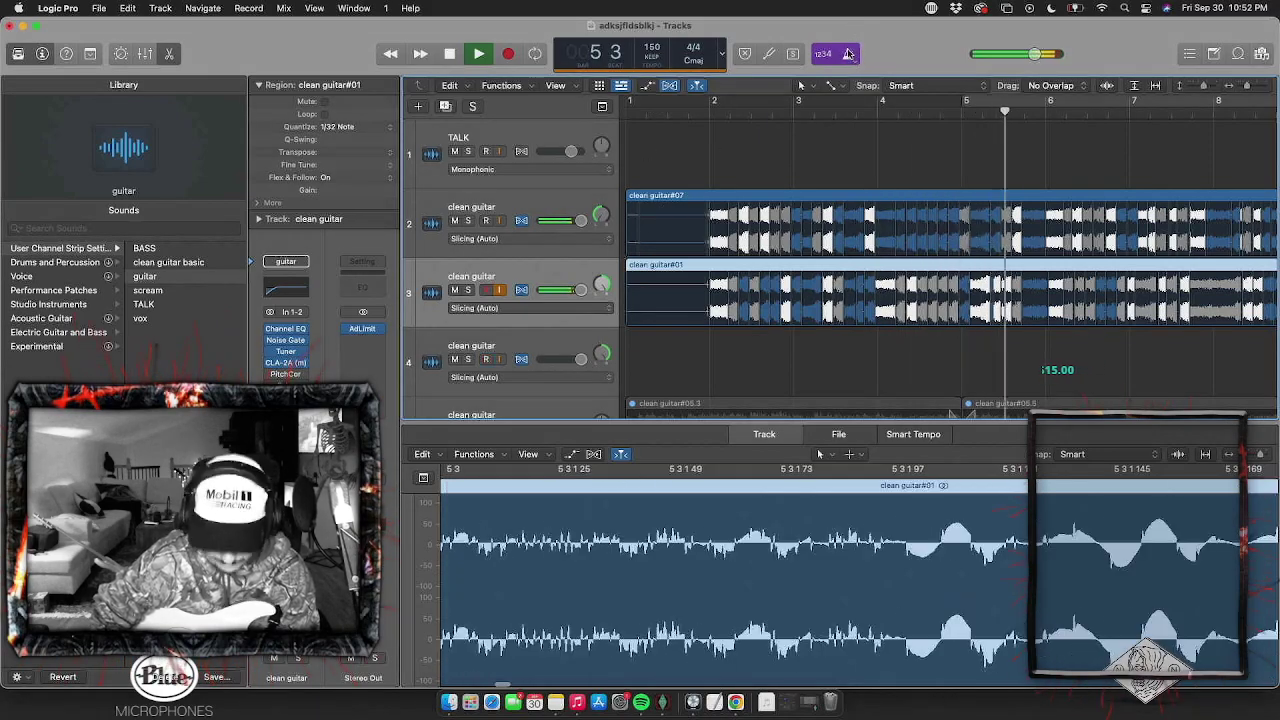
scroll(600, 390, down, 2)
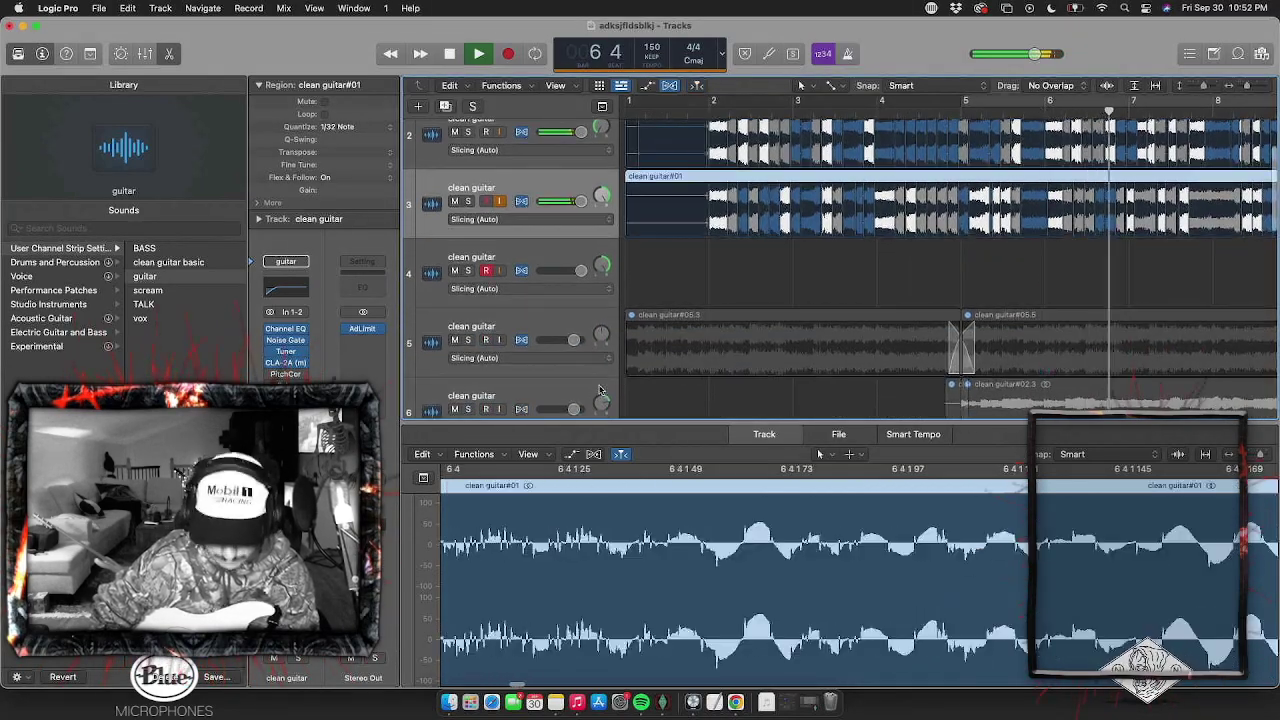
scroll(600, 390, down, 5)
scroll(600, 390, up, 6)
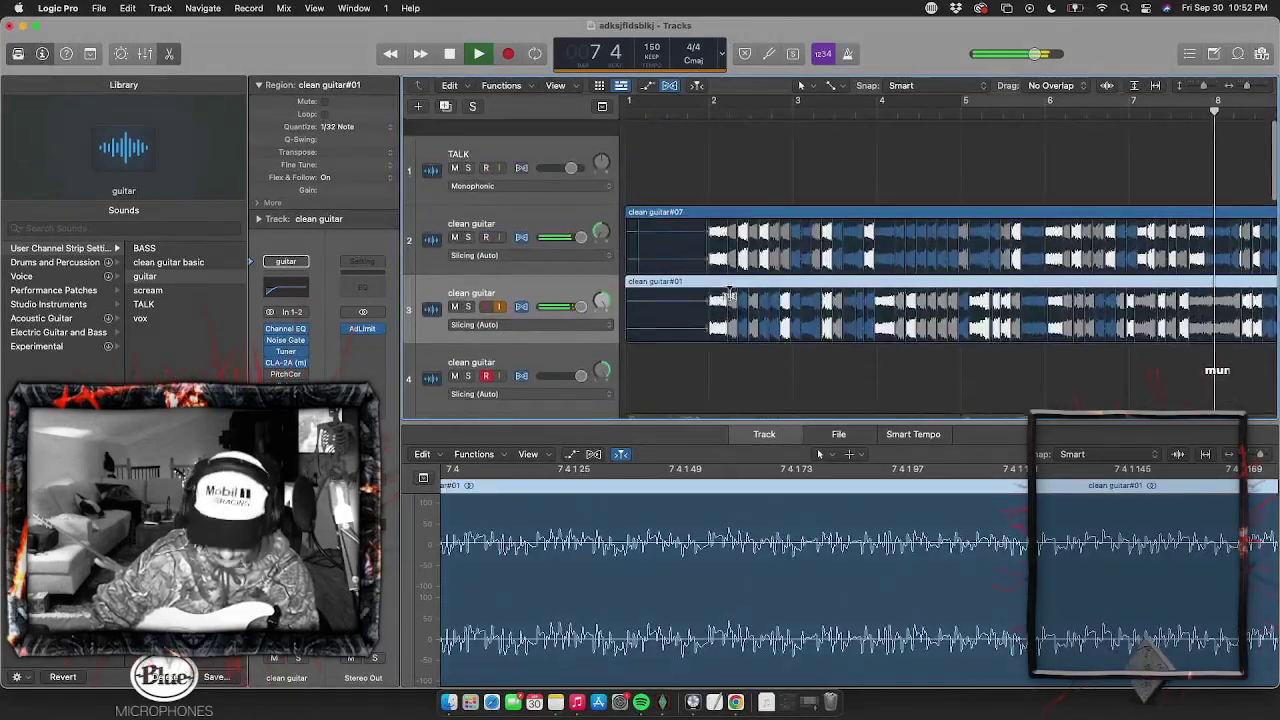
Change the quantize setting of both guitar takes to 1/64 Note and play them back from around bar 2
click(352, 127)
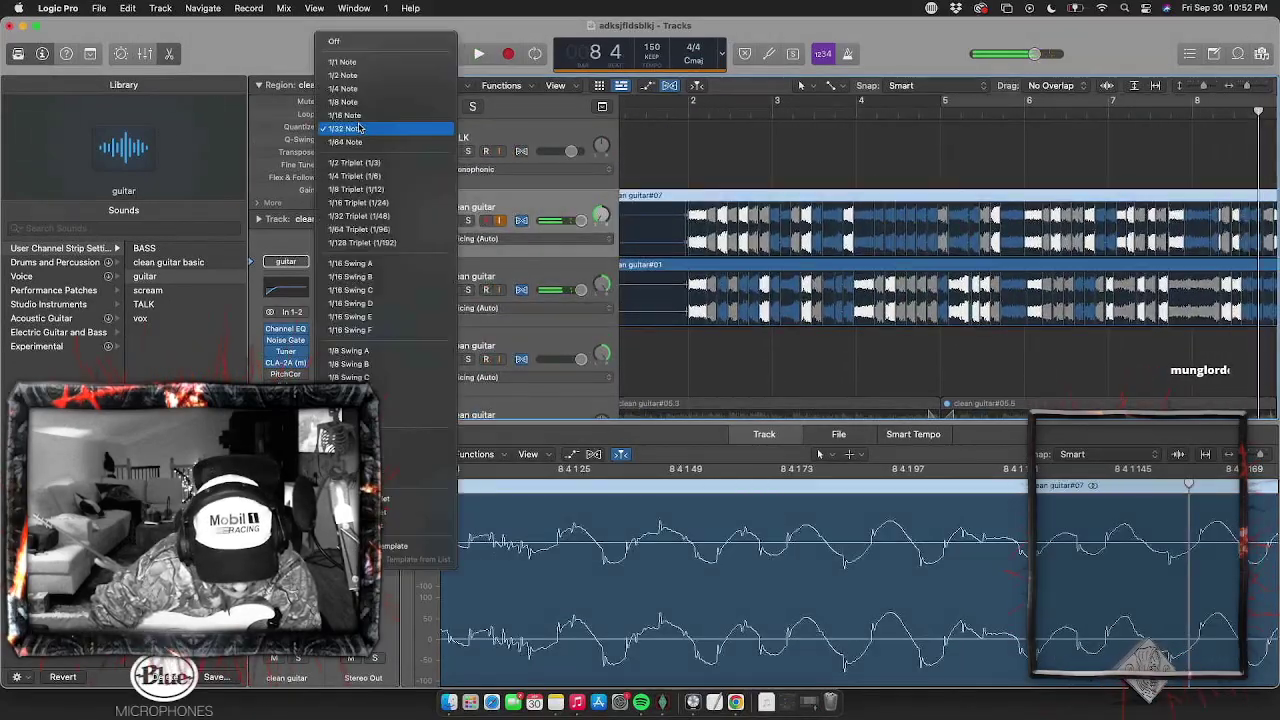
click(352, 142)
click(530, 272)
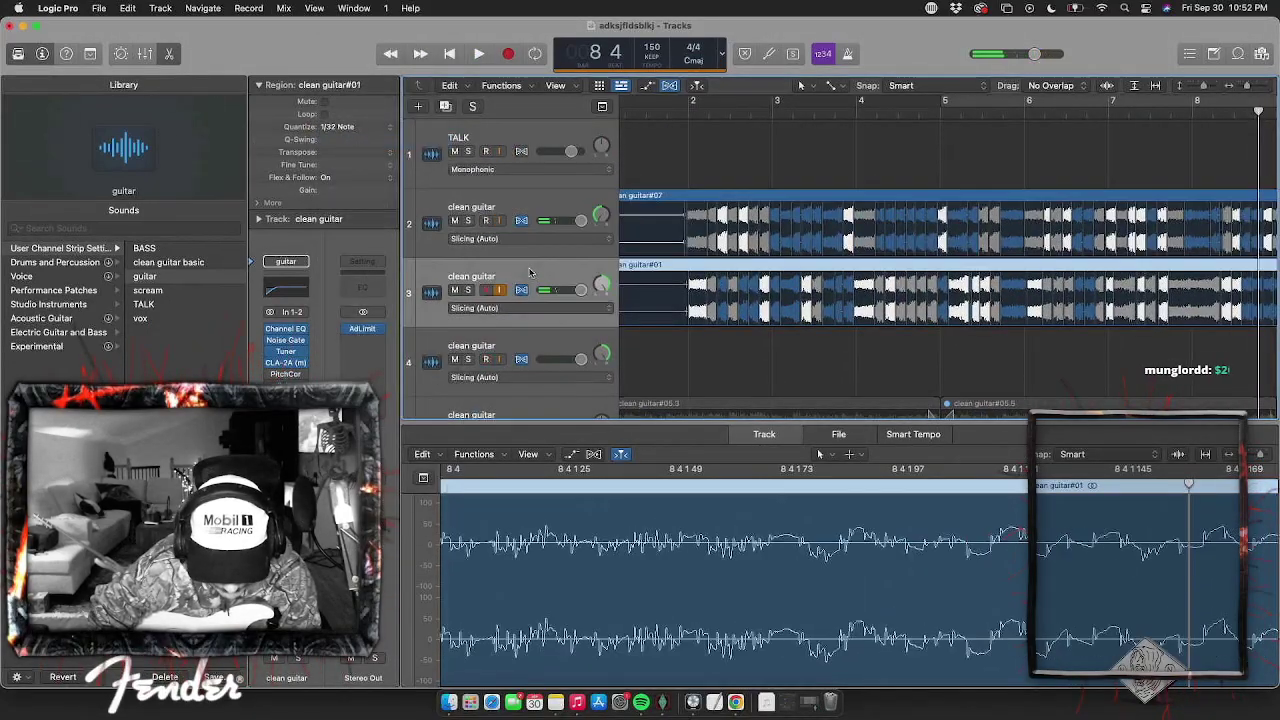
click(322, 126)
click(420, 138)
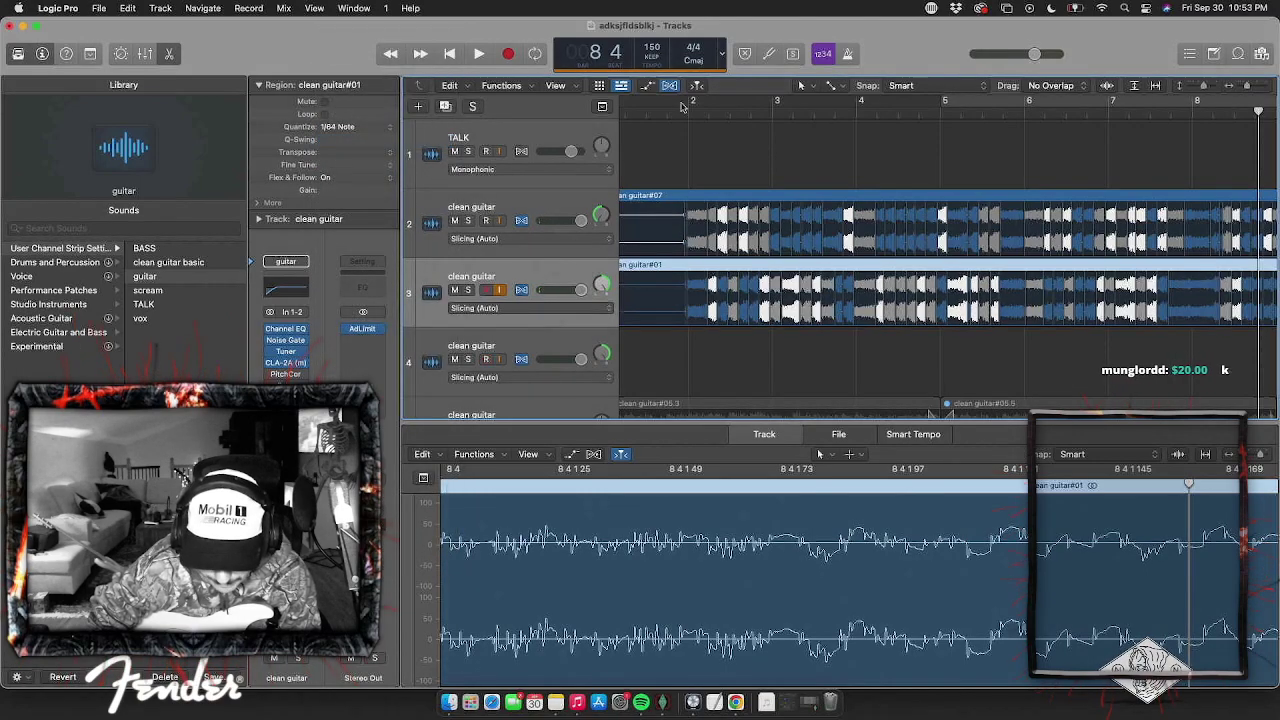
click(682, 107)
key(space)
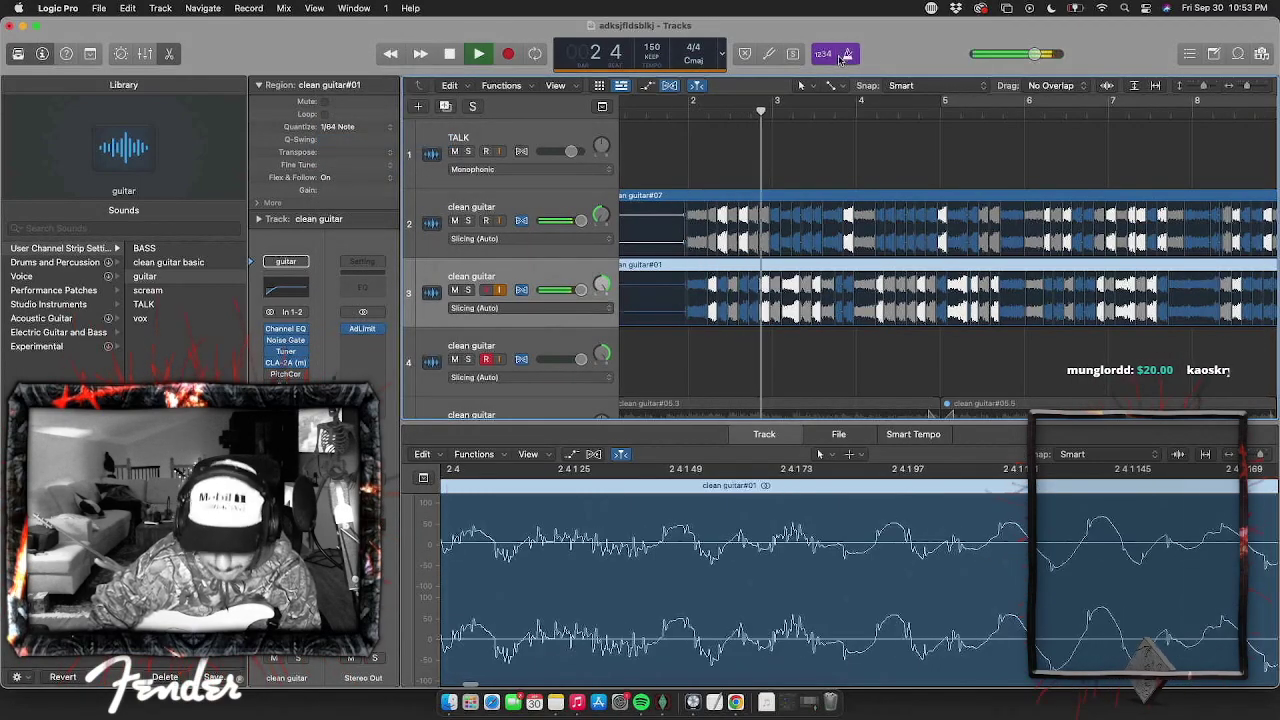
Move the CHORUS DRUMS track up to sit directly below the two panned guitar takes
scroll(590, 310, down, 5)
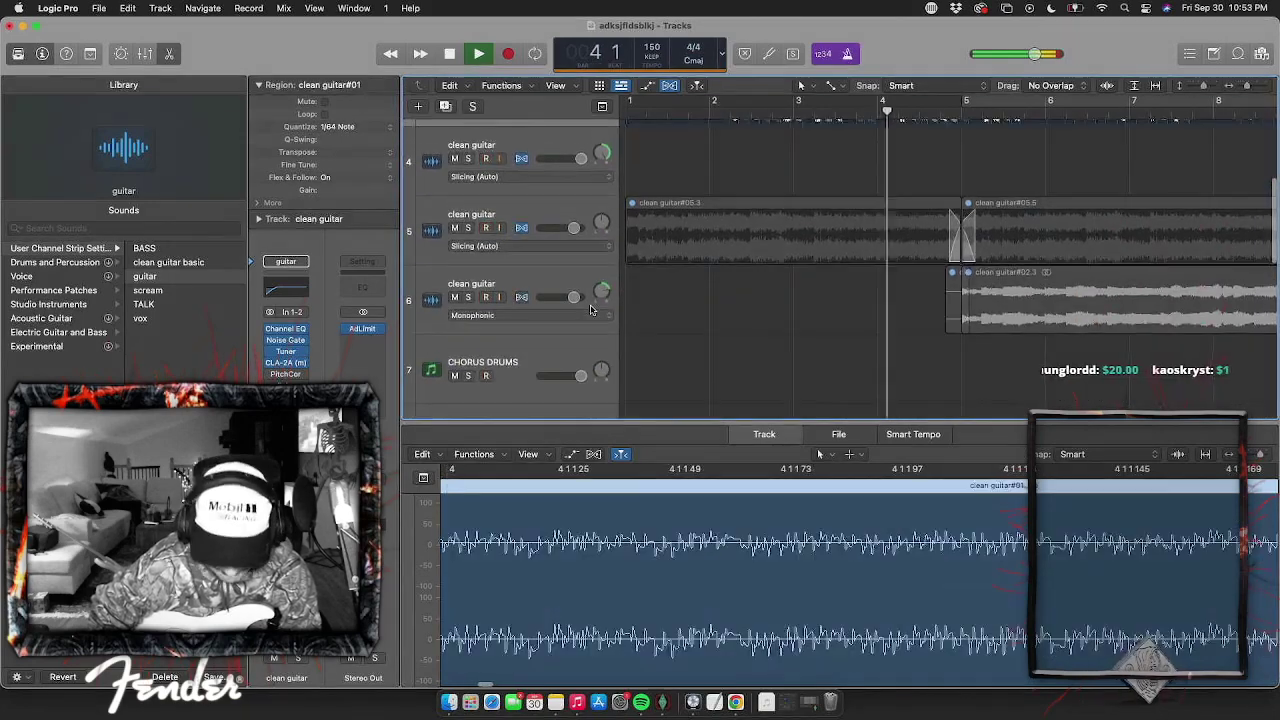
drag(552, 356, 552, 158)
scroll(554, 190, up, 3)
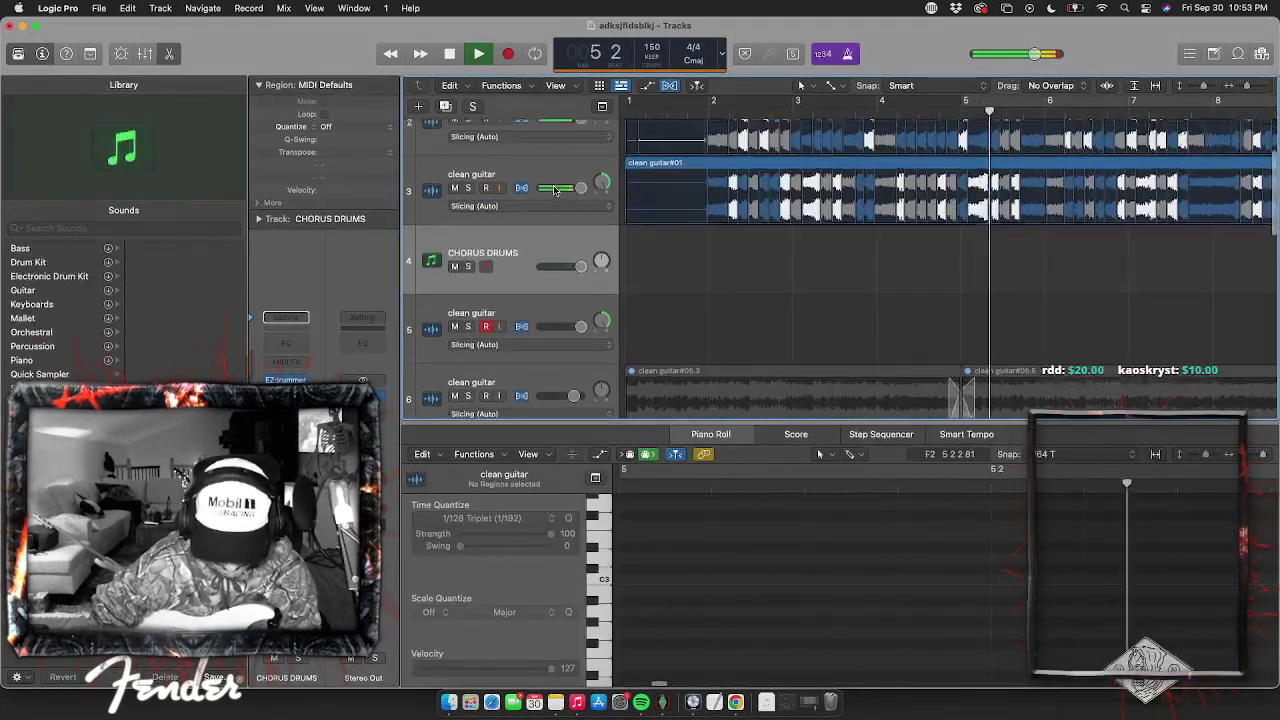
scroll(556, 190, up, 2)
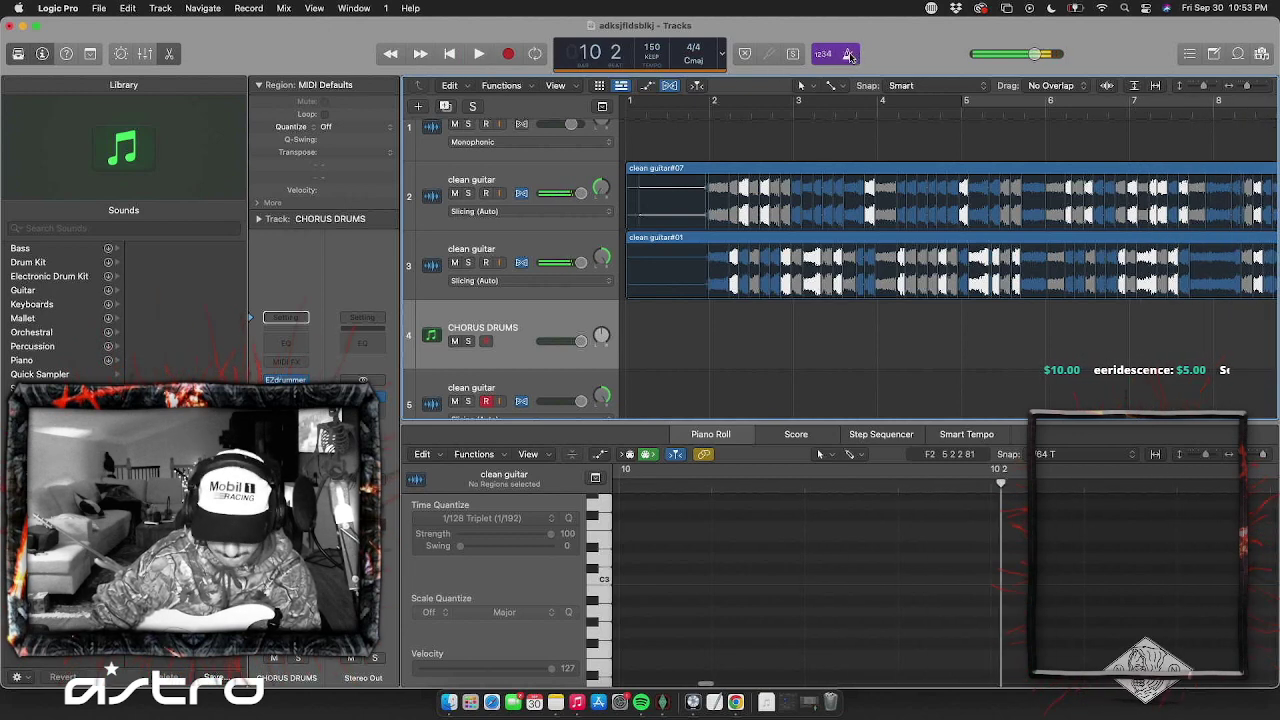
Create a MIDI region on CHORUS DRUMS at bar 2, extend it to almost bar 9 and enter the first A#1 and crash notes
right_click(713, 325)
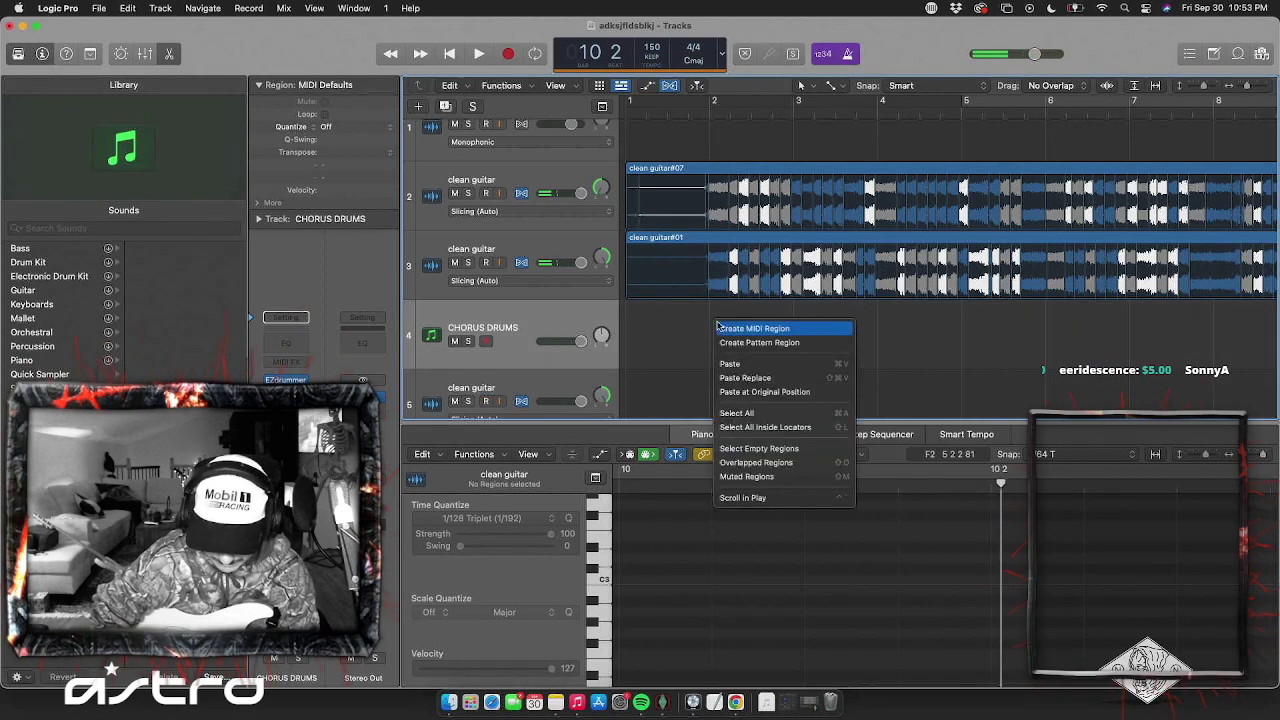
click(775, 330)
drag(789, 344, 1277, 343)
mouse_move(736, 578)
mouse_down()
mouse_move(746, 490)
mouse_move(743, 673)
mouse_move(758, 627)
mouse_up()
scroll(743, 673, down, 3)
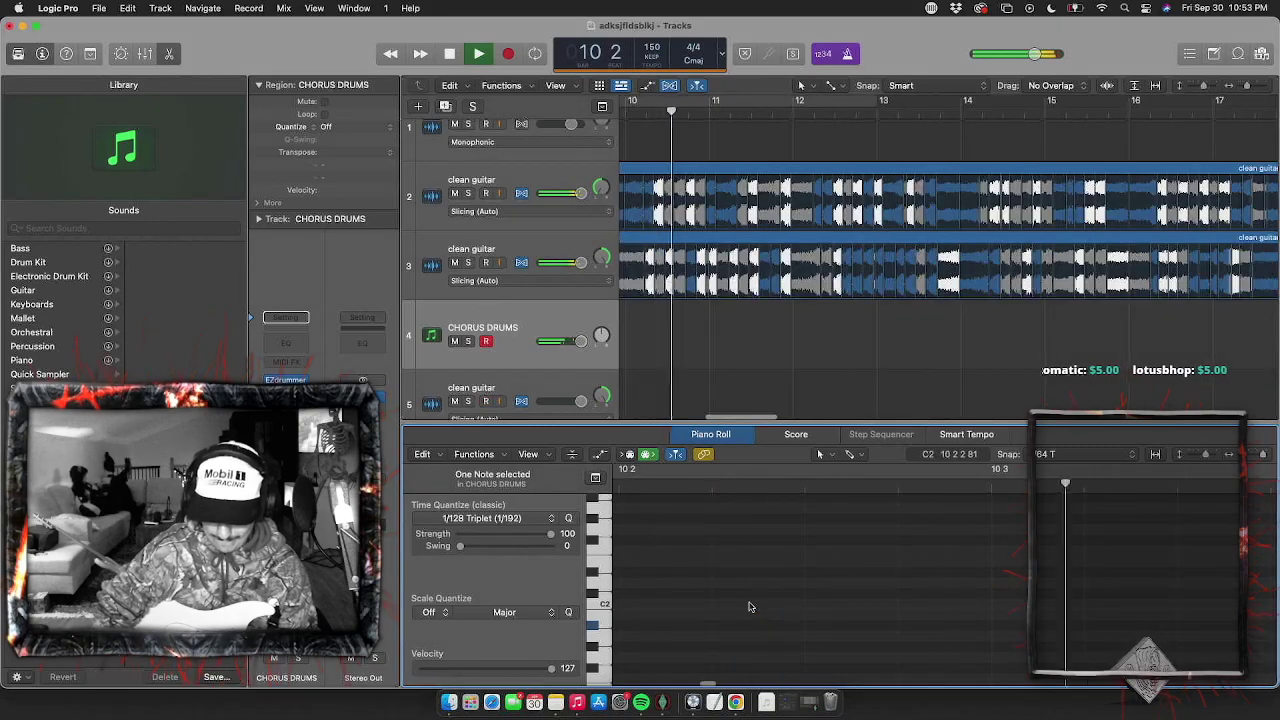
Turn on cycle mode, start the cycle range at bar 2, and play the opening drum hits with the guitars
key(space)
key(c)
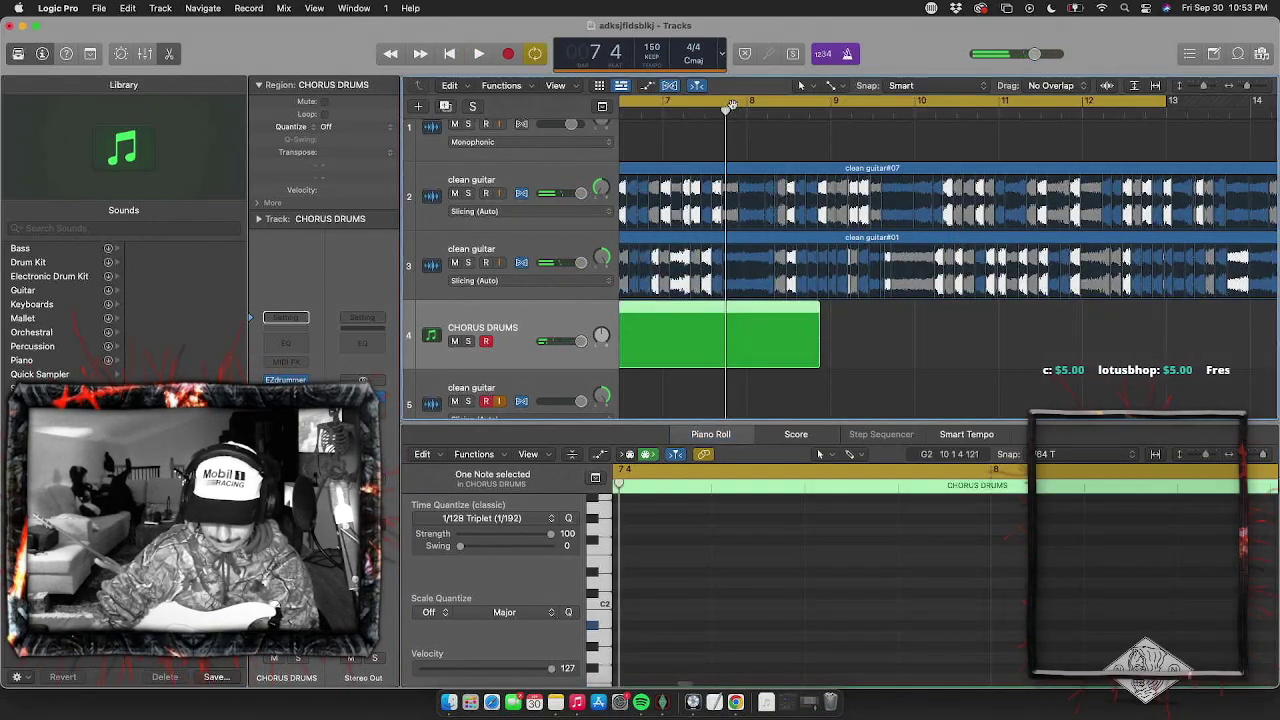
key(space)
key(space)
scroll(762, 298, left, 3)
scroll(762, 298, left, 1)
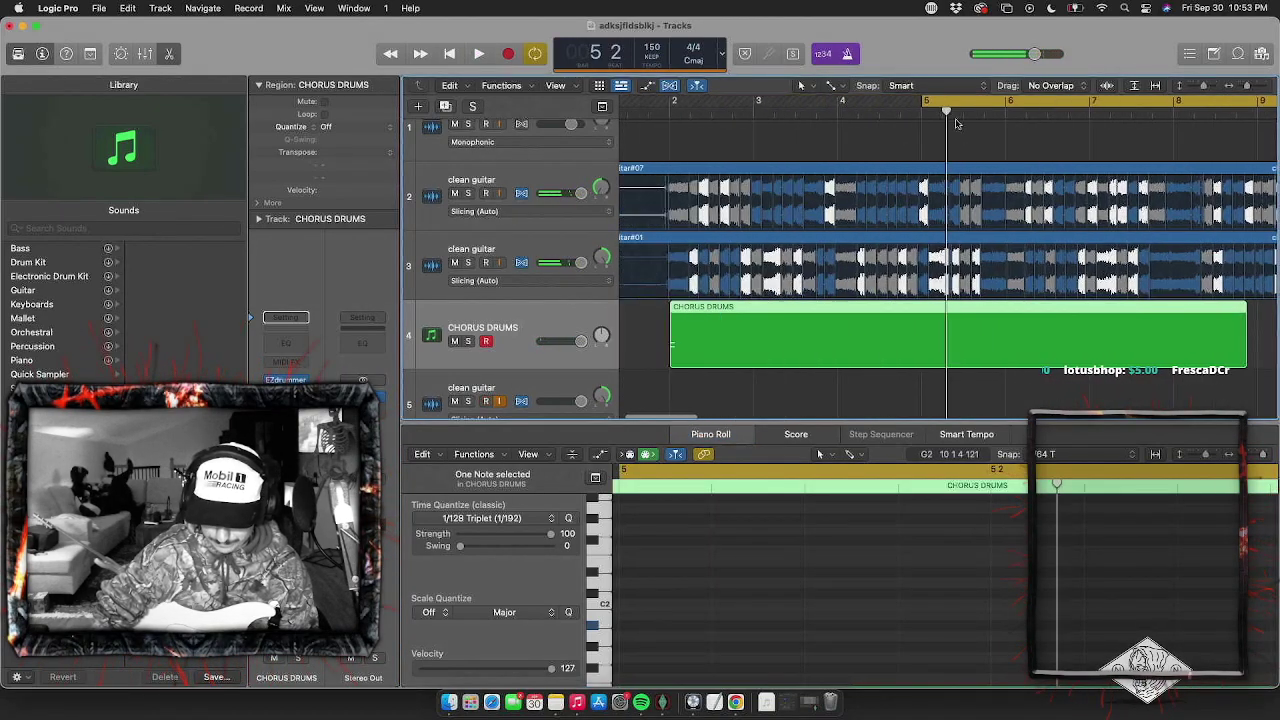
drag(962, 104, 706, 106)
key(space)
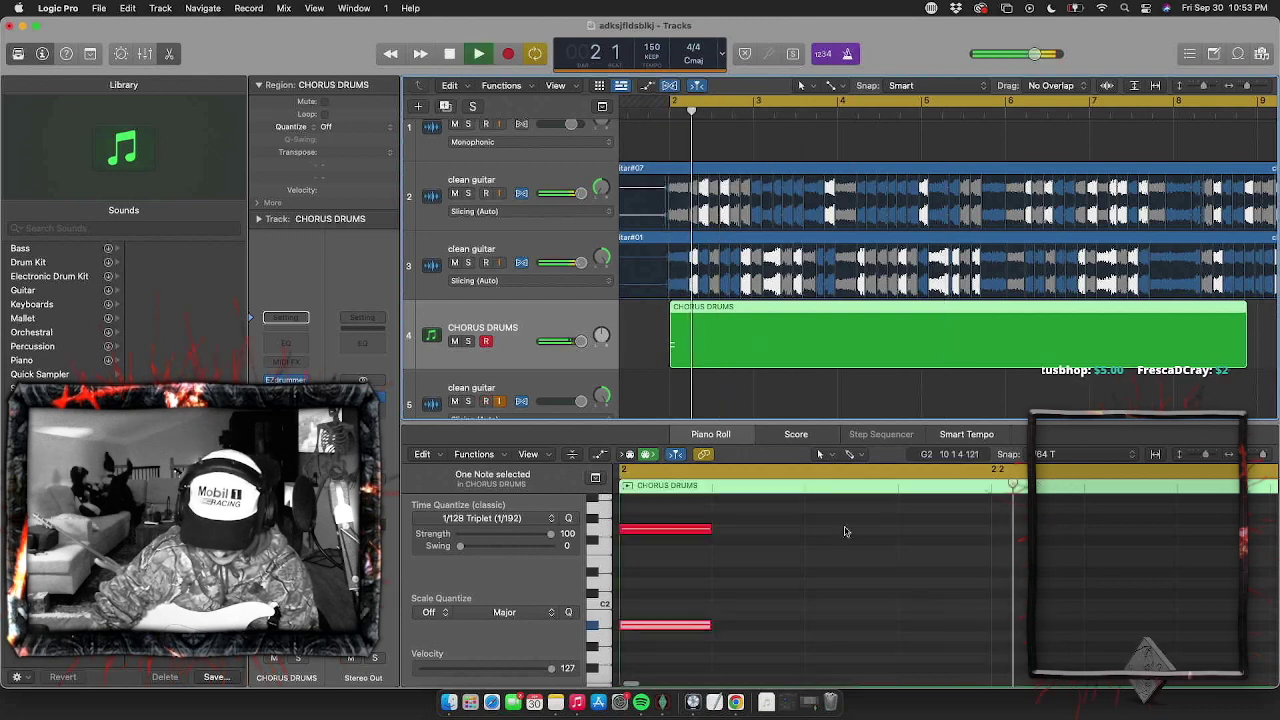
Repeat the A#1 drum note so that it falls on each of the four beats of bar 2
key(space)
super+click(900, 627)
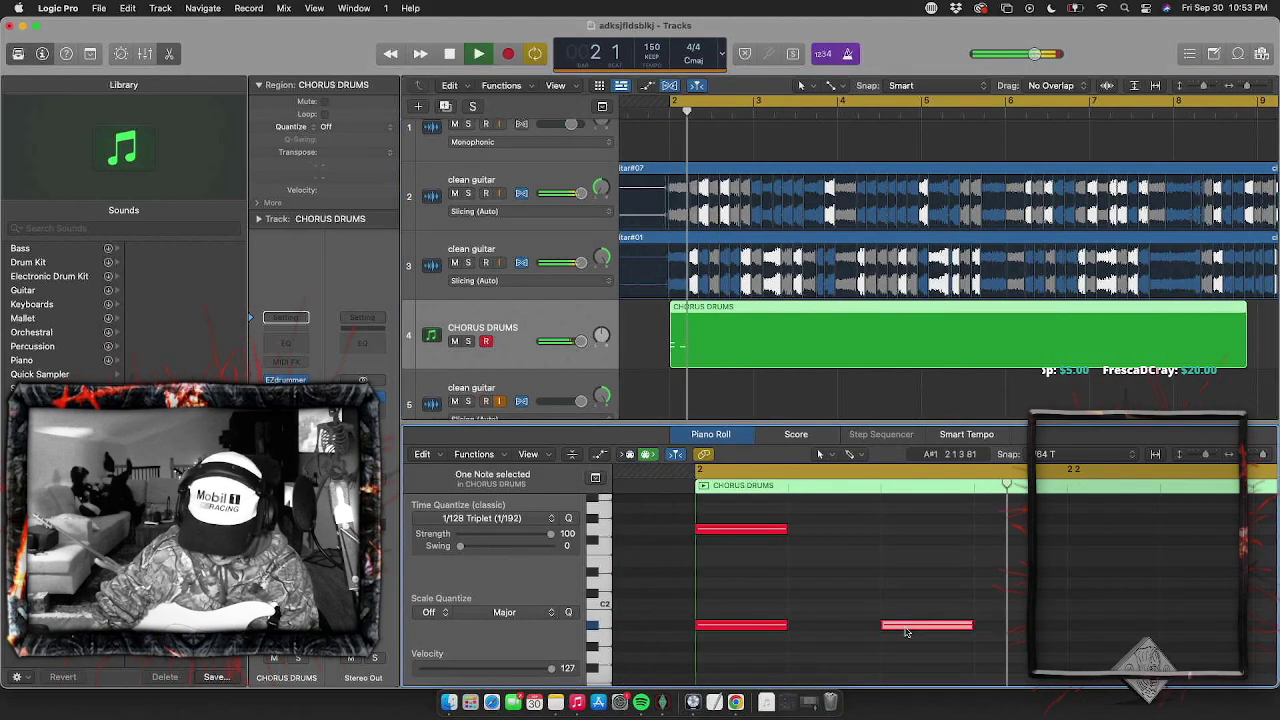
drag(905, 632, 886, 608)
scroll(1091, 631, down, 5)
key(space)
key(space)
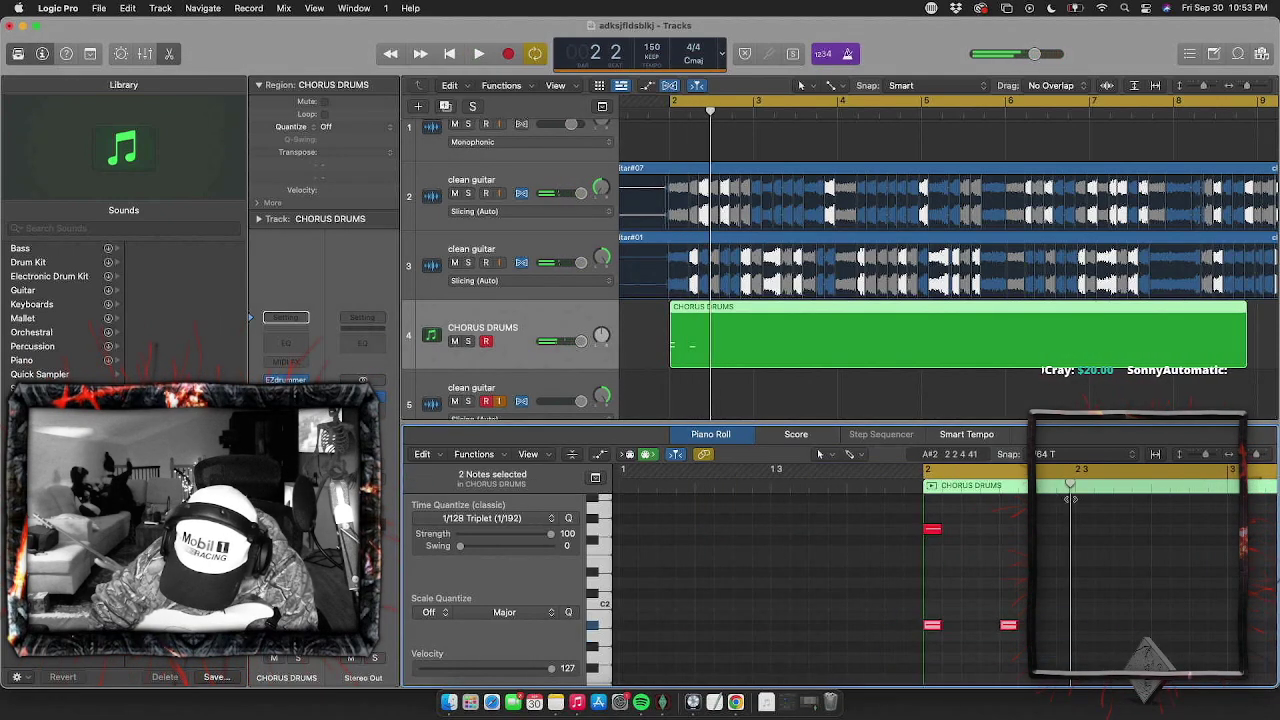
scroll(1052, 530, right, 5)
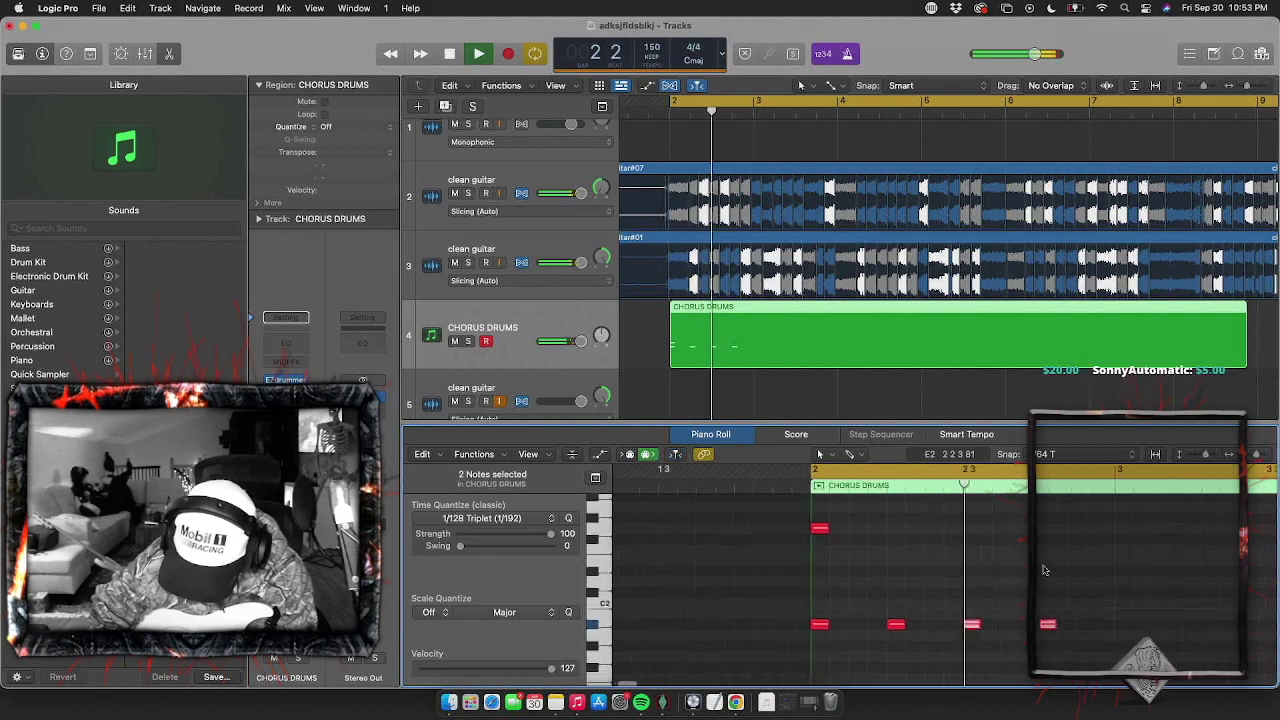
Copy the five drum notes of bar 2 to bar 3 and delete the copied crash note at the start of bar 3
drag(1046, 648, 764, 494)
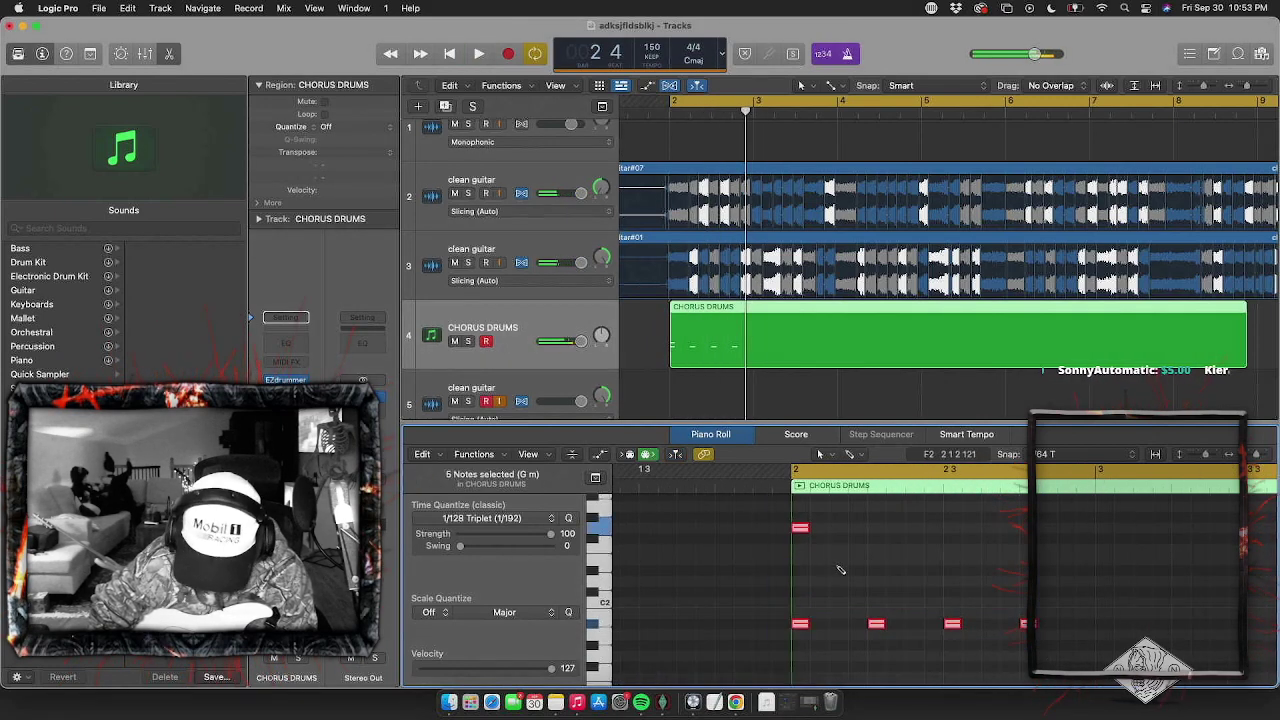
scroll(836, 568, right, 4)
key(space)
mouse_move(969, 490)
mouse_down()
mouse_move(991, 488)
mouse_move(943, 488)
mouse_move(992, 484)
mouse_up()
key(super+v)
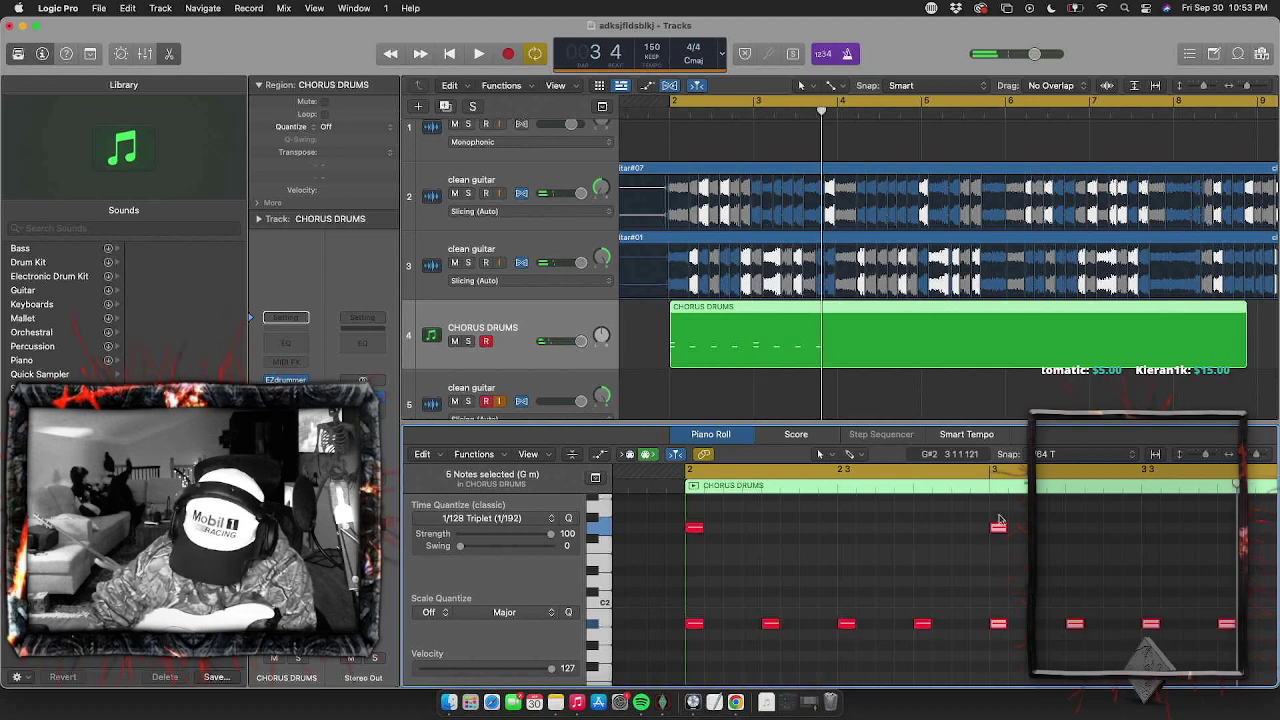
drag(978, 552, 829, 526)
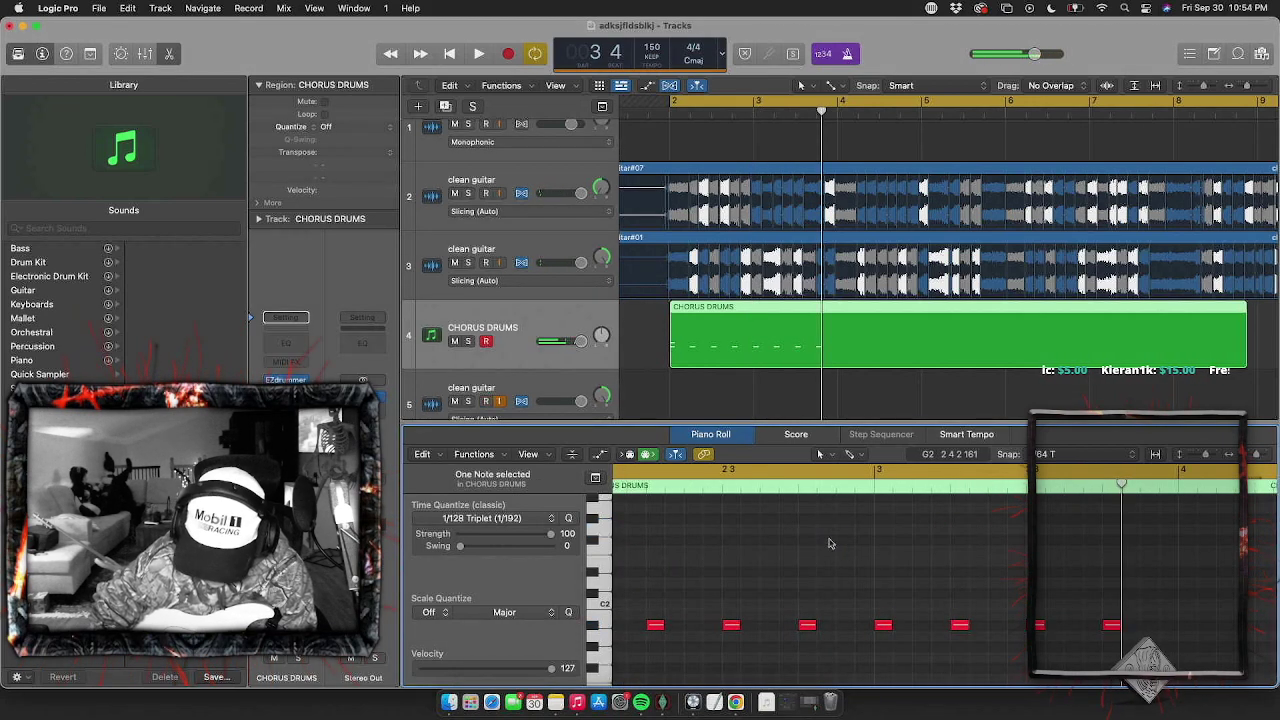
Add two A#0 kick notes at the start of bar 2, on beat 1 and half a beat after it
scroll(820, 560, left, 3)
scroll(808, 586, down, 2)
mouse_move(713, 632)
mouse_down()
mouse_move(693, 650)
mouse_move(697, 627)
mouse_up()
key(super+Right)
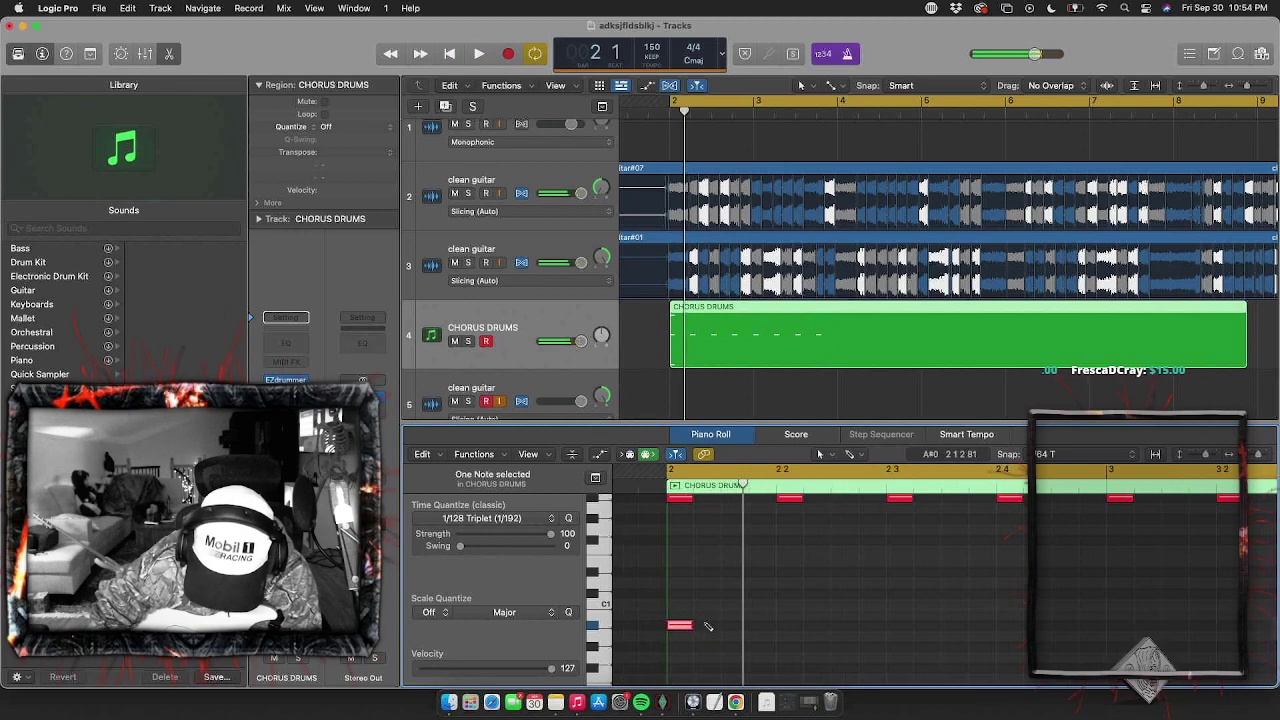
key(space)
key(space)
scroll(826, 622, right, 1)
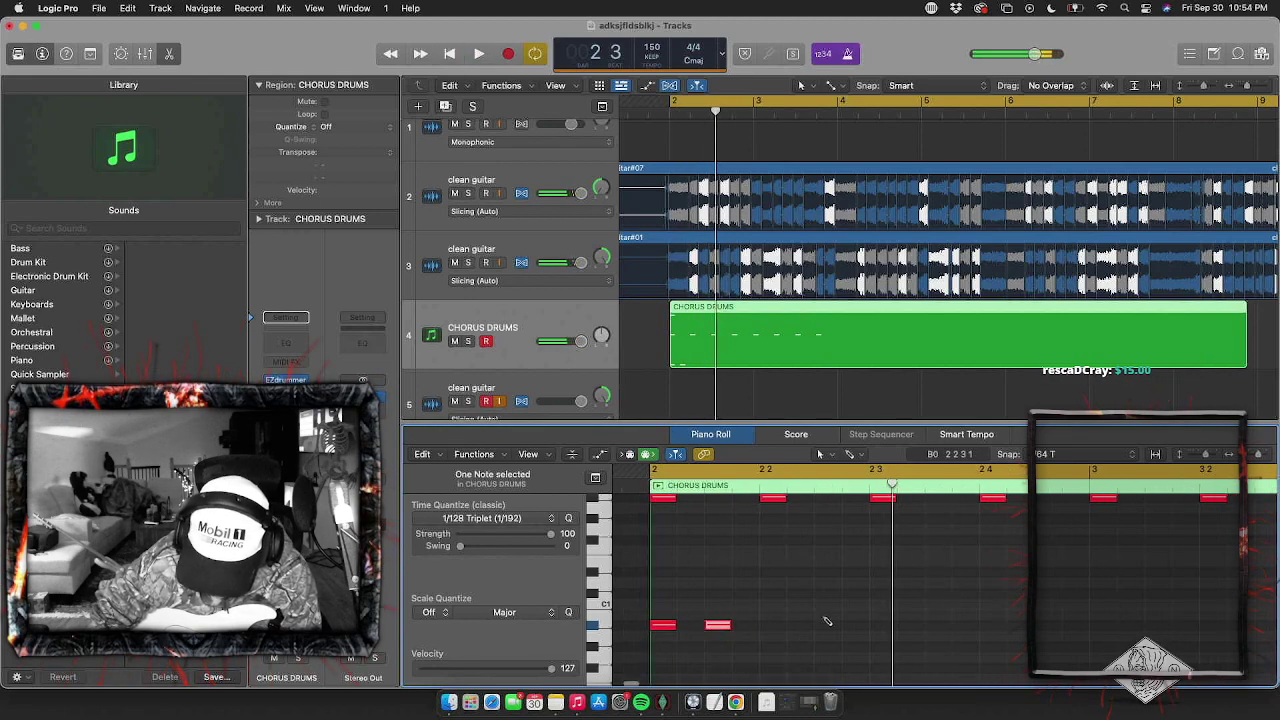
Add snare notes on beat 3 of bar 2 and on beat 3 of bar 3
super+click(909, 563)
drag(914, 566, 887, 565)
key(space)
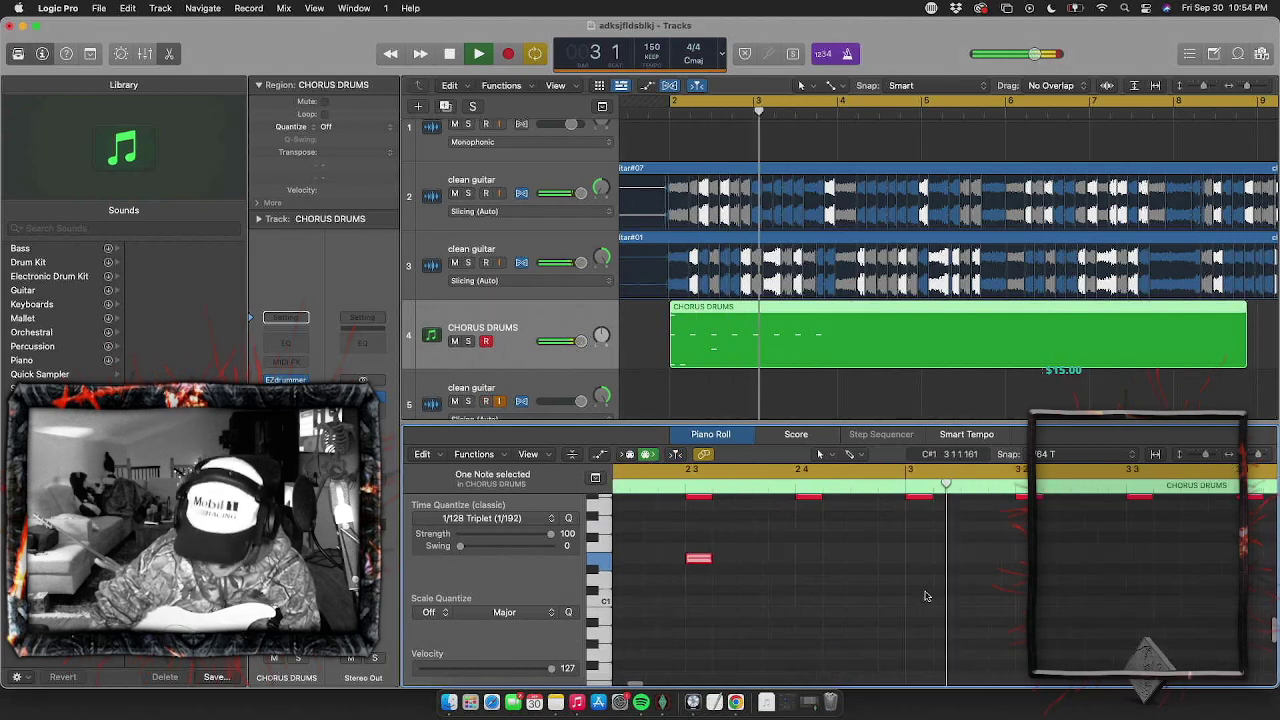
key(space)
drag(1077, 550, 1087, 566)
key(space)
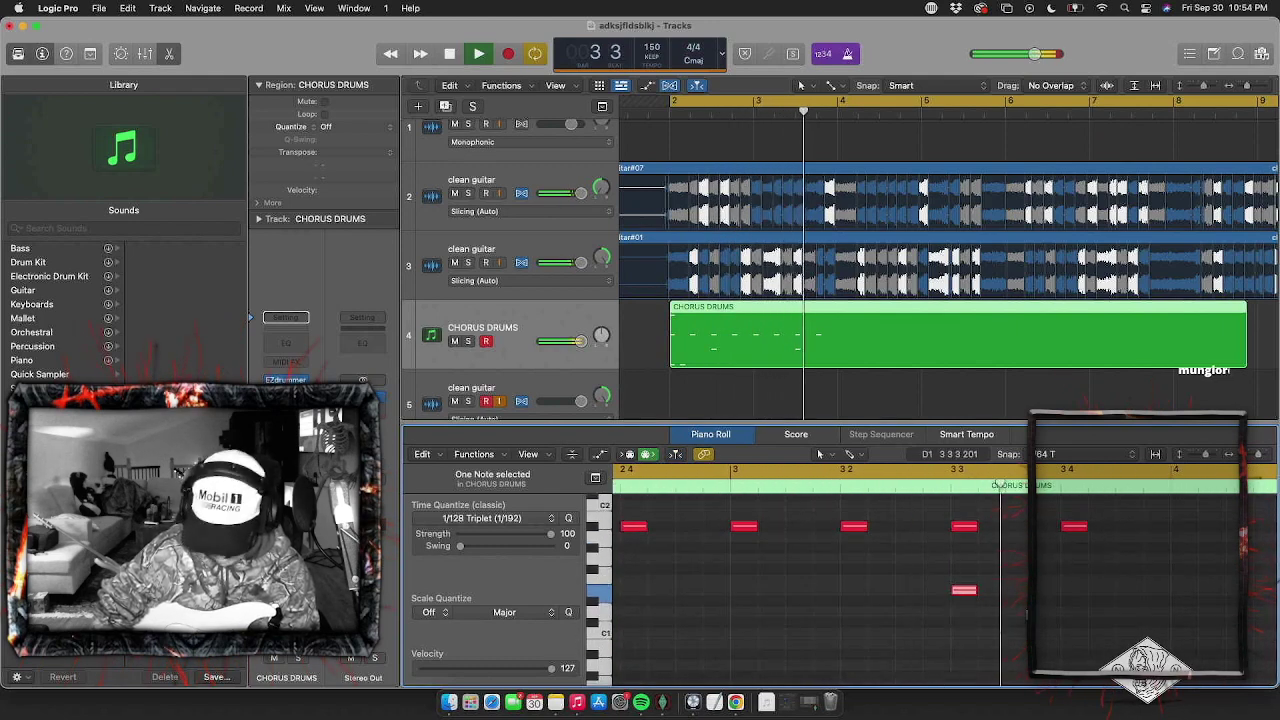
Add A#0 kick notes half a beat after beat 3 of bar 3 and two at the start of bar 4, with cycle mode off
key(space)
scroll(963, 486, right, 4)
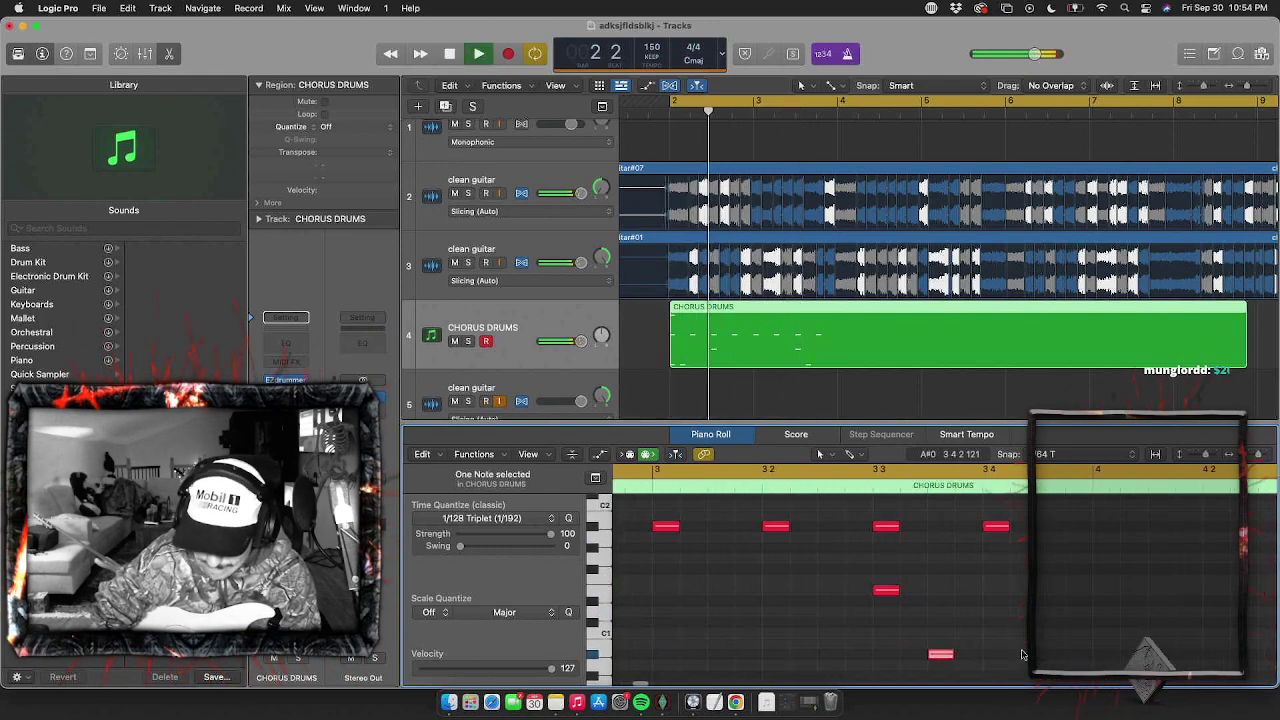
click(952, 472)
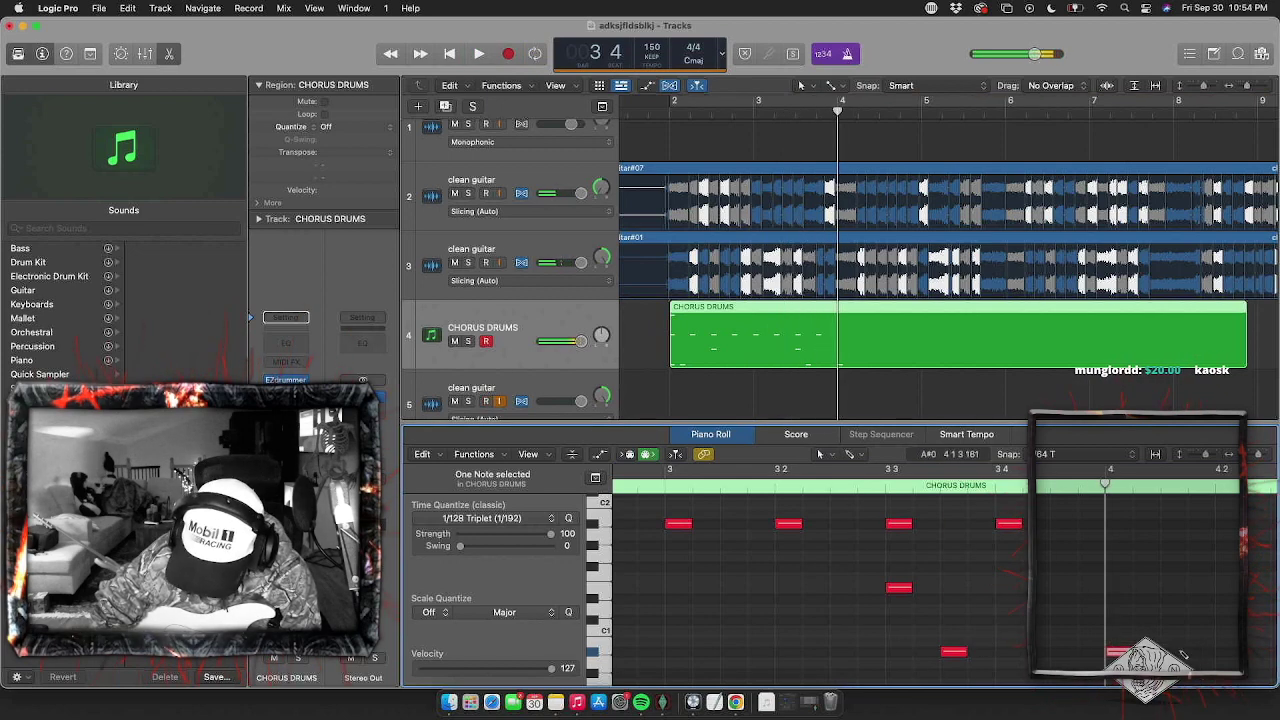
drag(1113, 652, 1170, 652)
Move the eight repeating A#1 notes in bars 2 and 3 down to a pitch in the octave below C0 and play back the beat
key(super+Left)
key(super+Left)
drag(1085, 545, 721, 638)
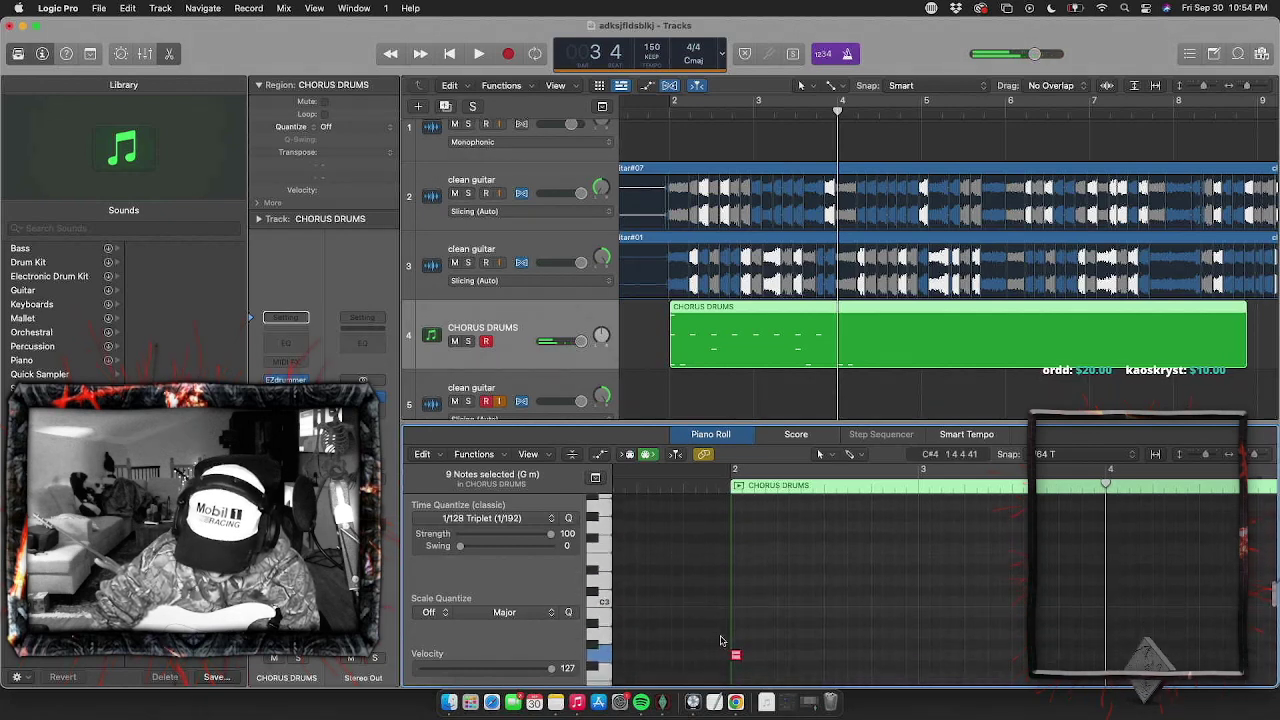
scroll(721, 641, down, 4)
drag(705, 582, 1082, 611)
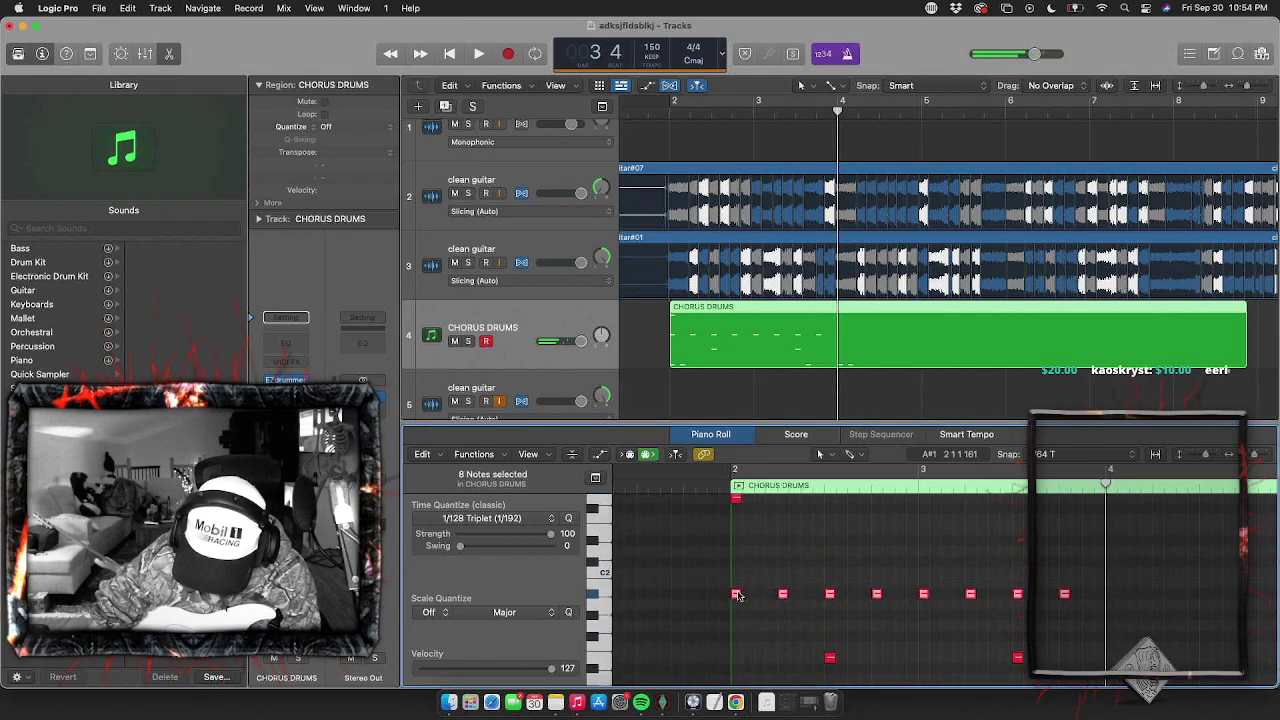
mouse_move(737, 595)
mouse_down()
mouse_move(740, 690)
mouse_move(738, 602)
mouse_up()
key(space)
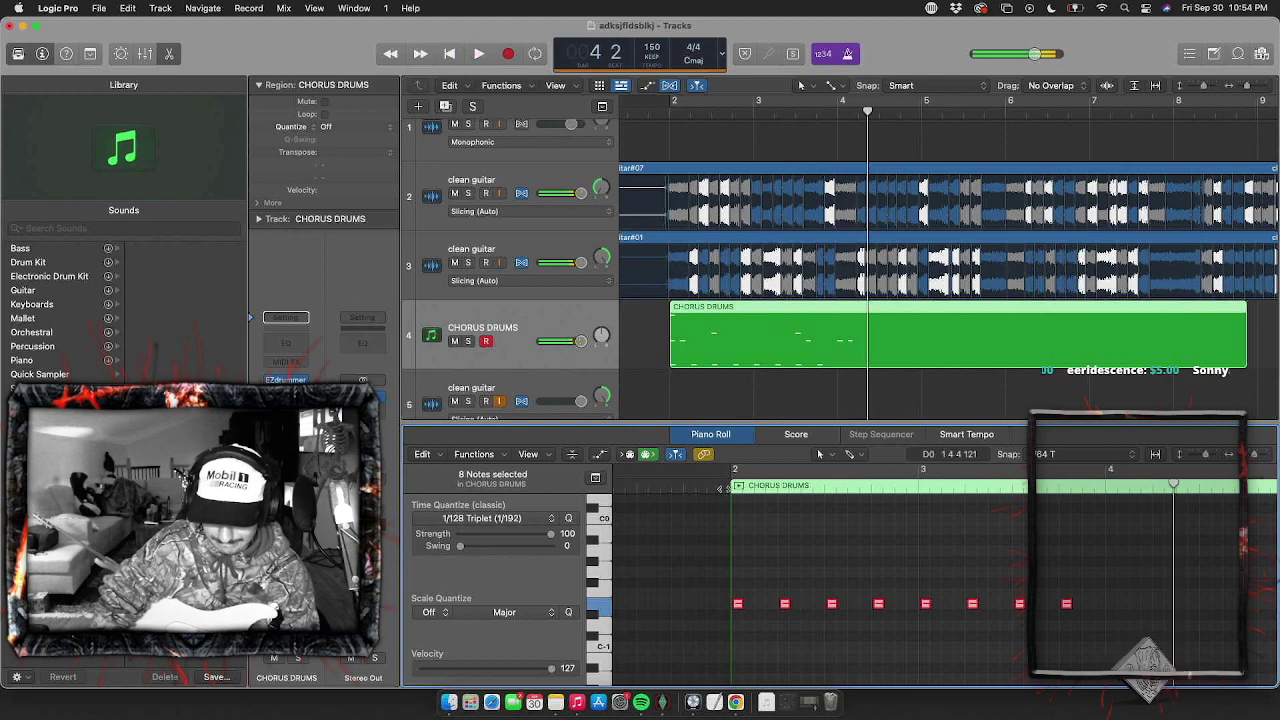
key(space)
scroll(745, 575, up, 2)
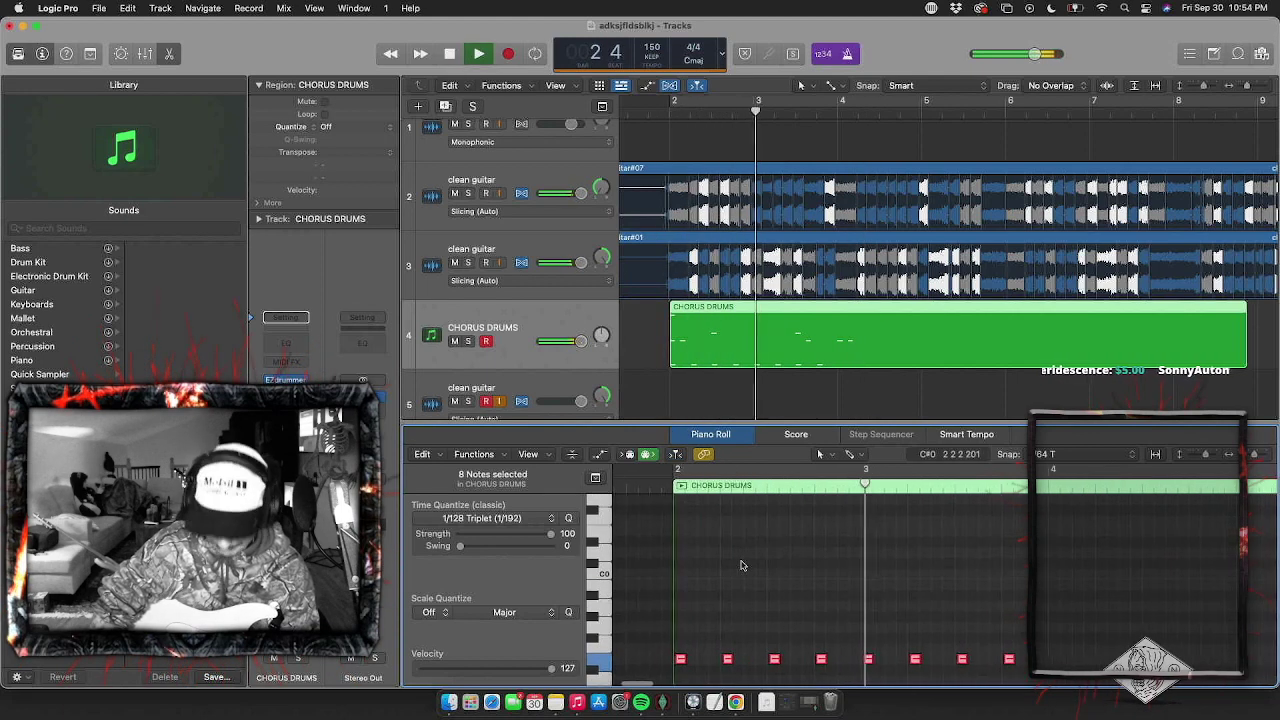
scroll(768, 597, down, 1)
key(space)
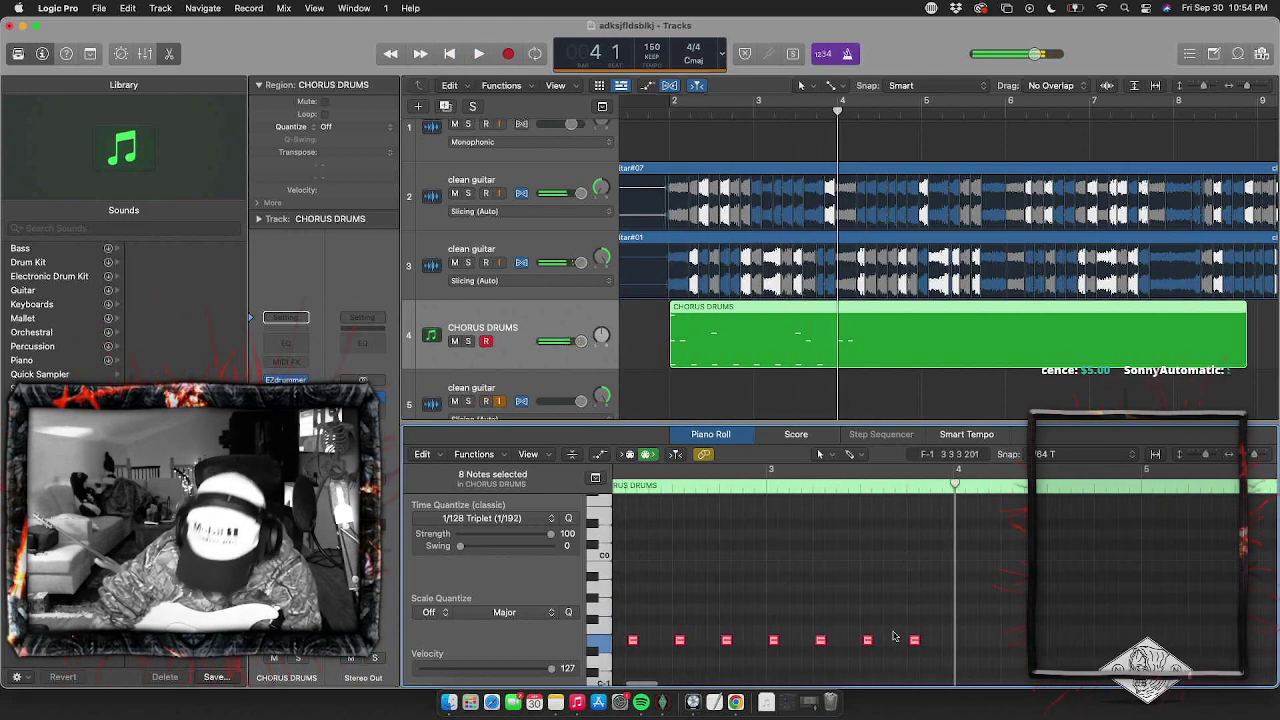
Copy the eight repeating low notes to bars 4 and 5, and select the TALK track
scroll(1009, 659, left, 2)
drag(988, 664, 628, 570)
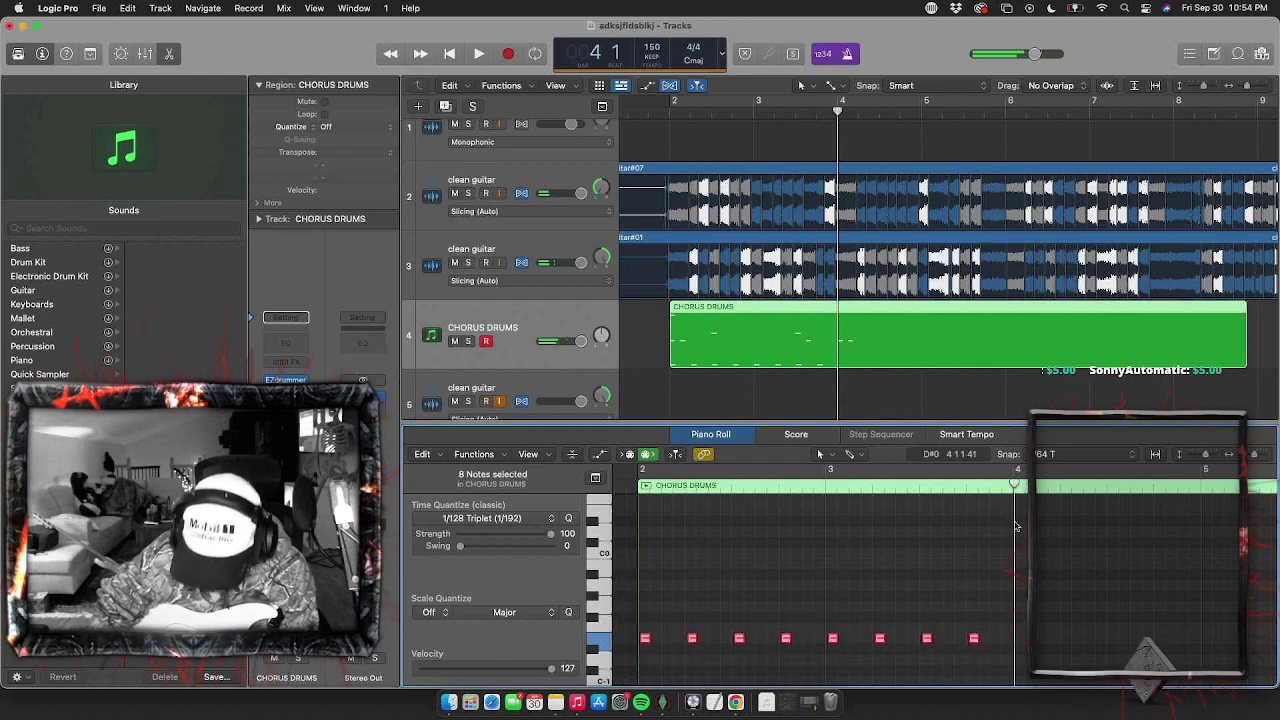
key(super+v)
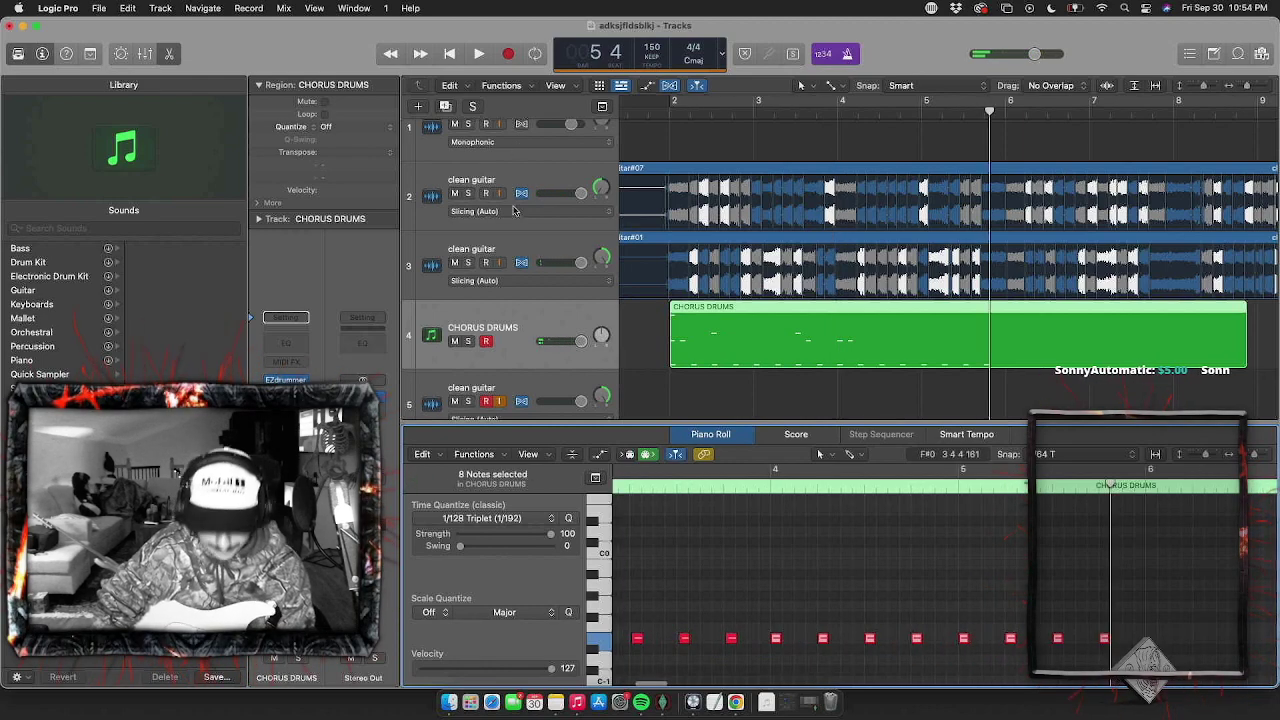
scroll(514, 208, up, 2)
click(504, 137)
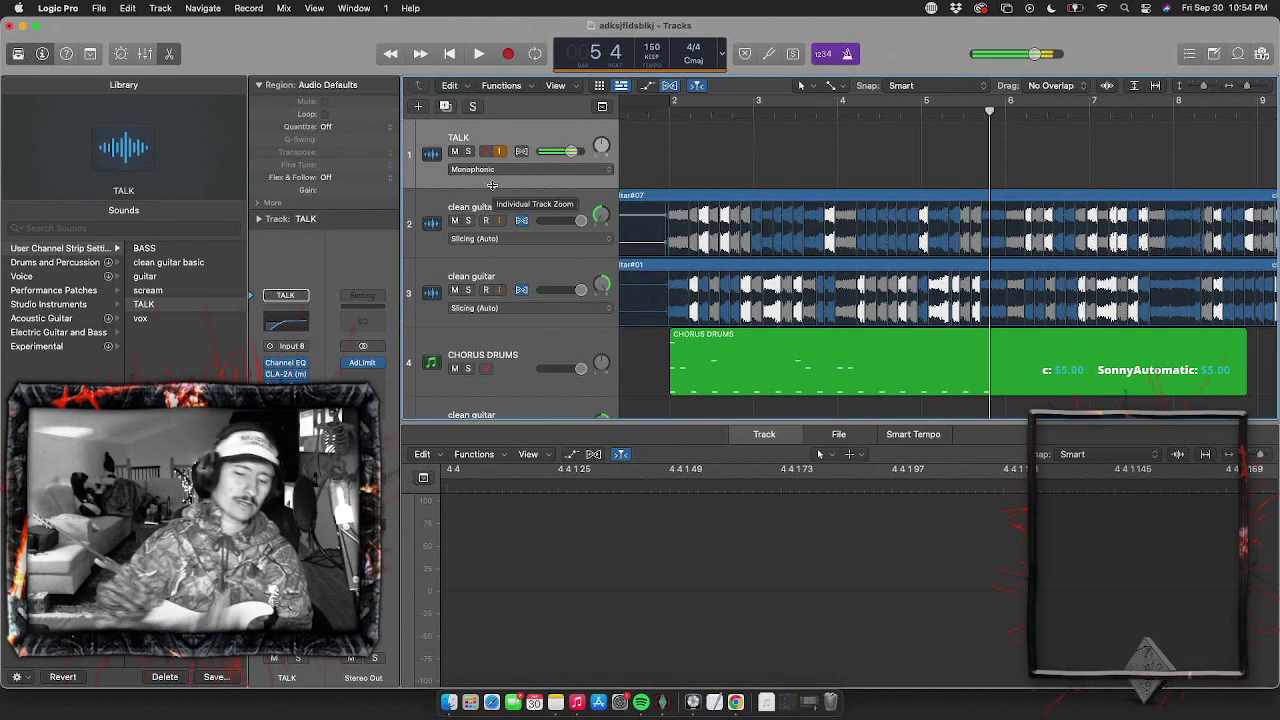
Select the CHORUS DRUMS region and set the drum track's volume to +5.0 dB during playback
click(862, 370)
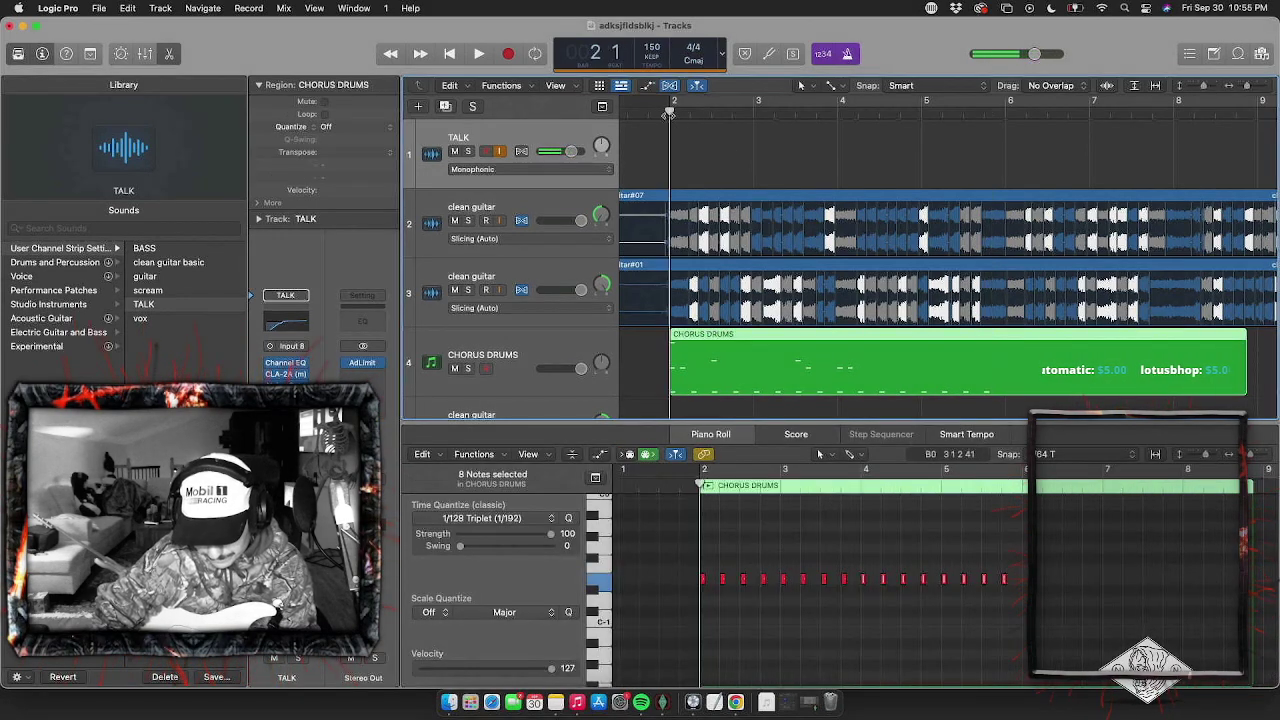
key(space)
drag(581, 368, 580, 369)
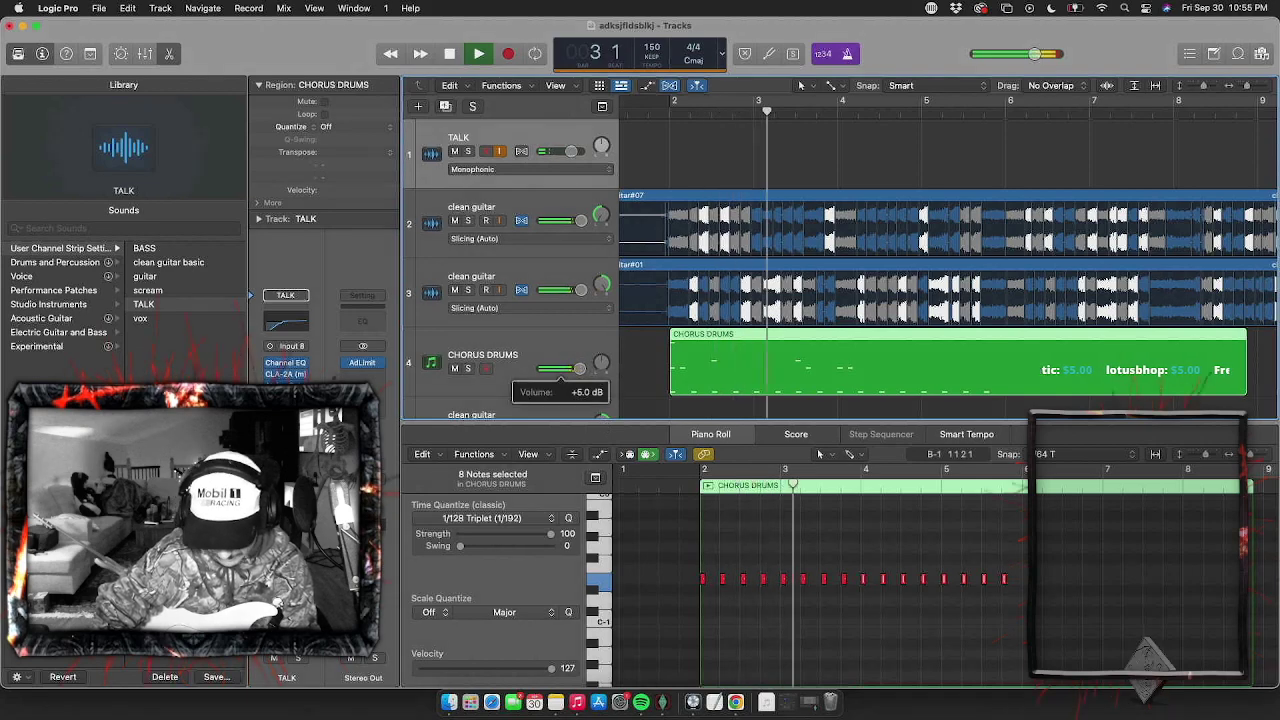
scroll(744, 410, right, 3)
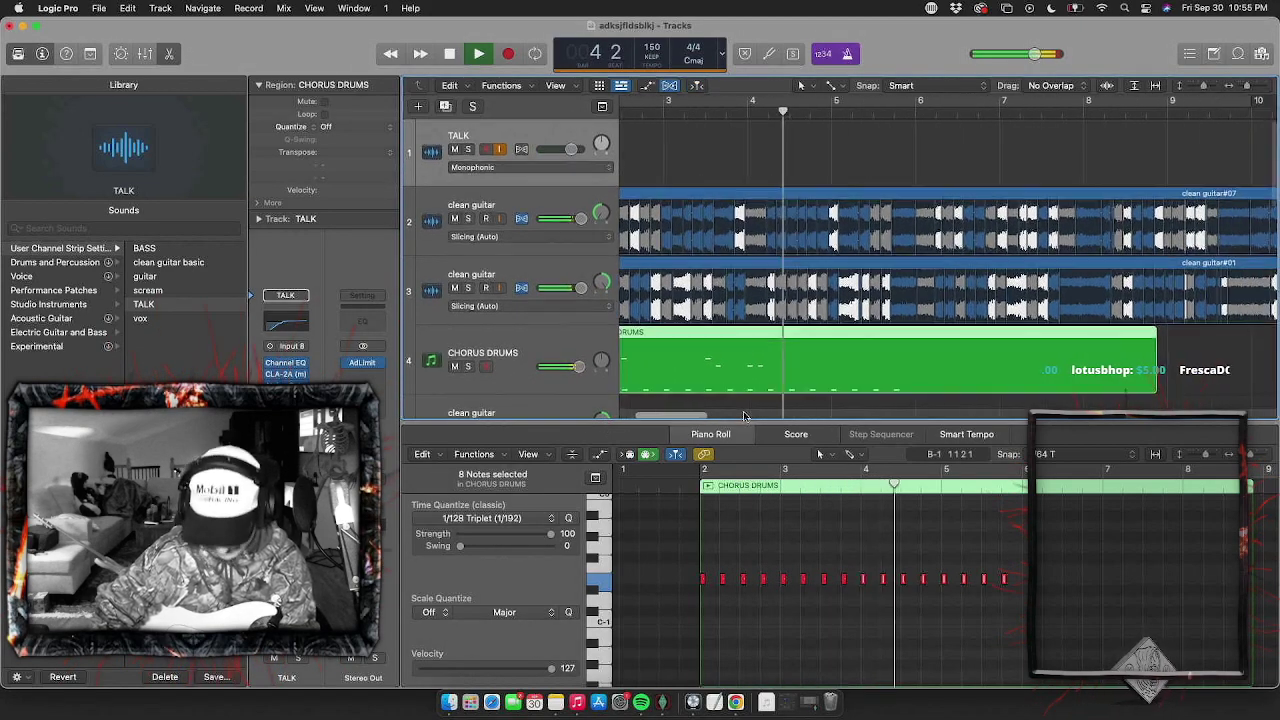
key(space)
Add an A0 note on beat 3 of bar 4 in the drum region and play it back
drag(914, 485, 902, 485)
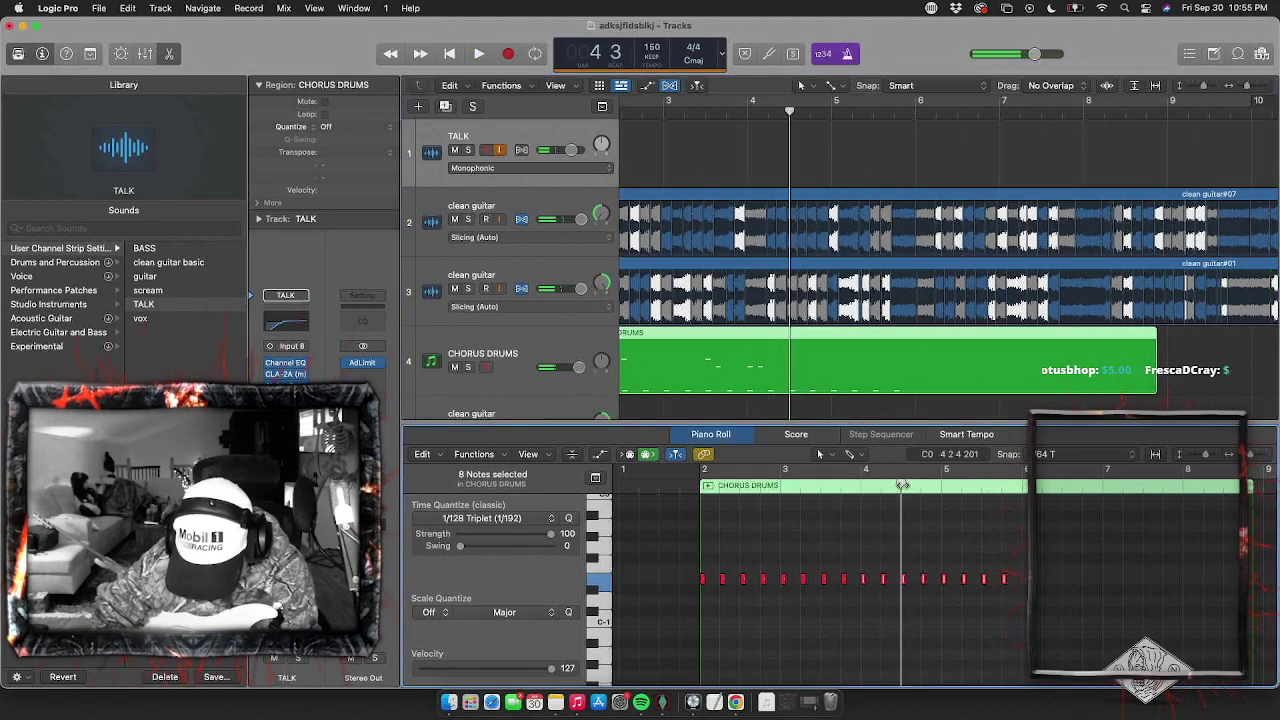
scroll(900, 585, up, 5)
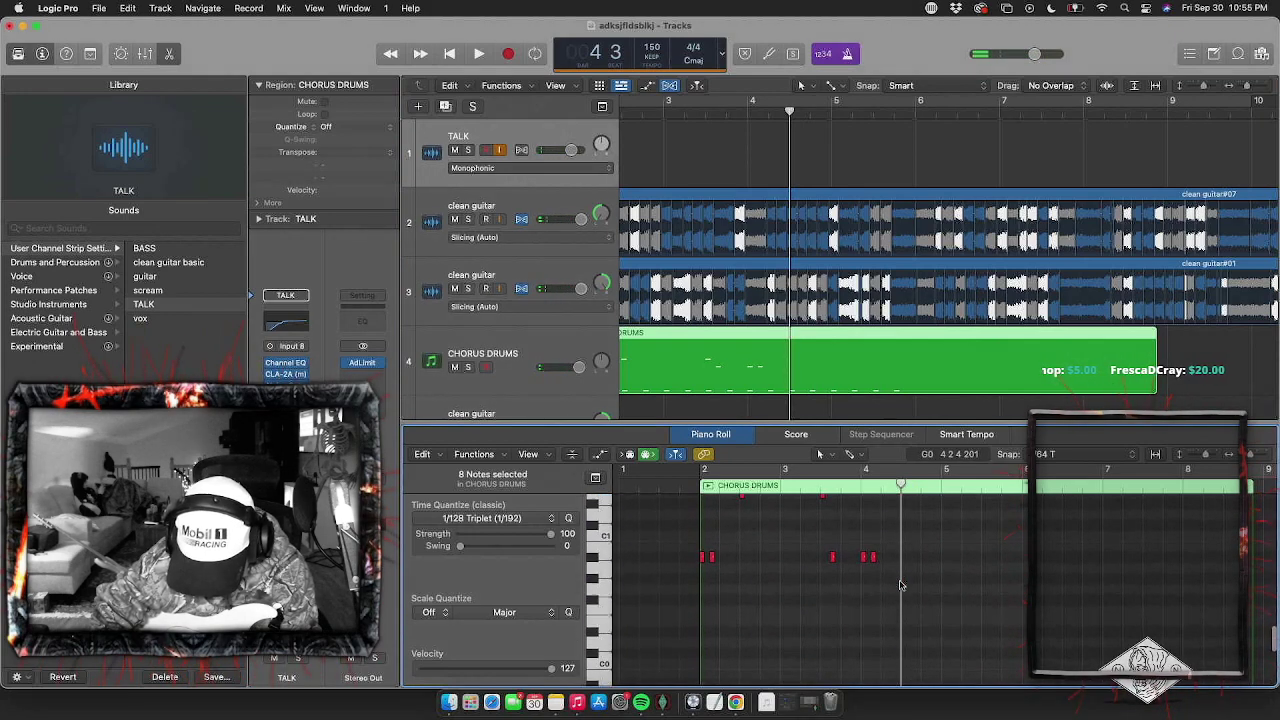
scroll(900, 585, right, 1)
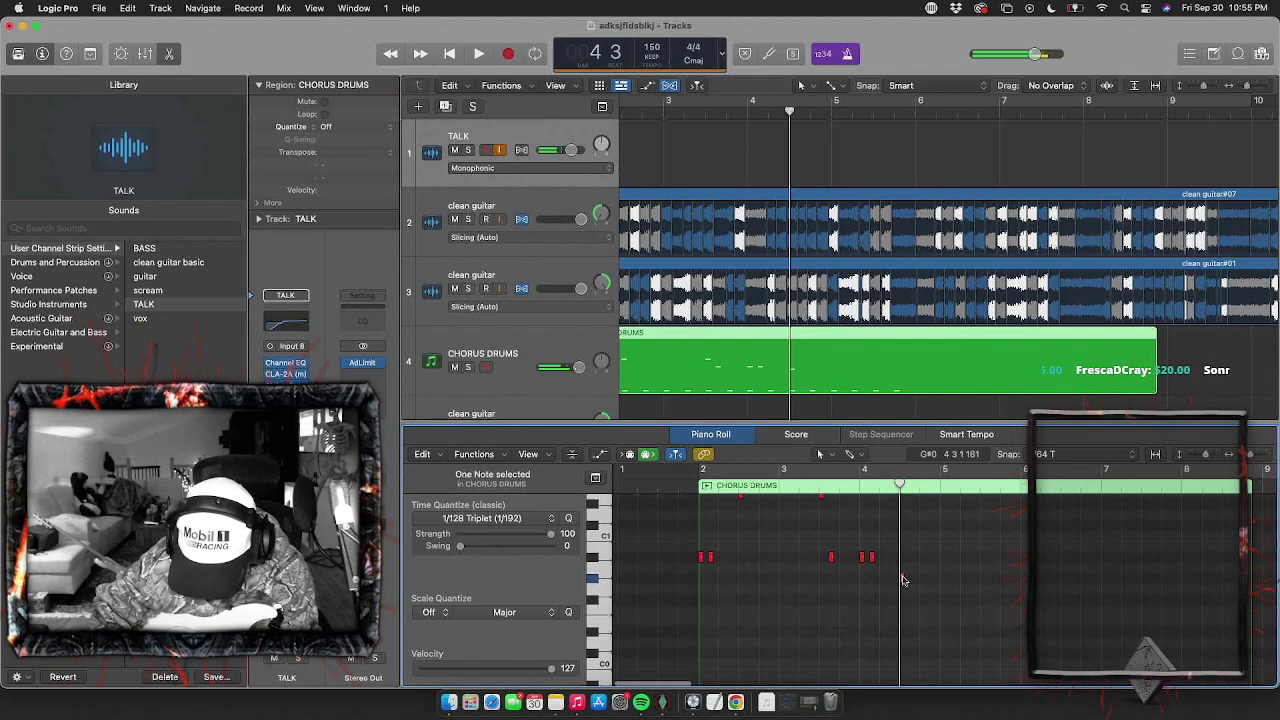
click(902, 568)
key(space)
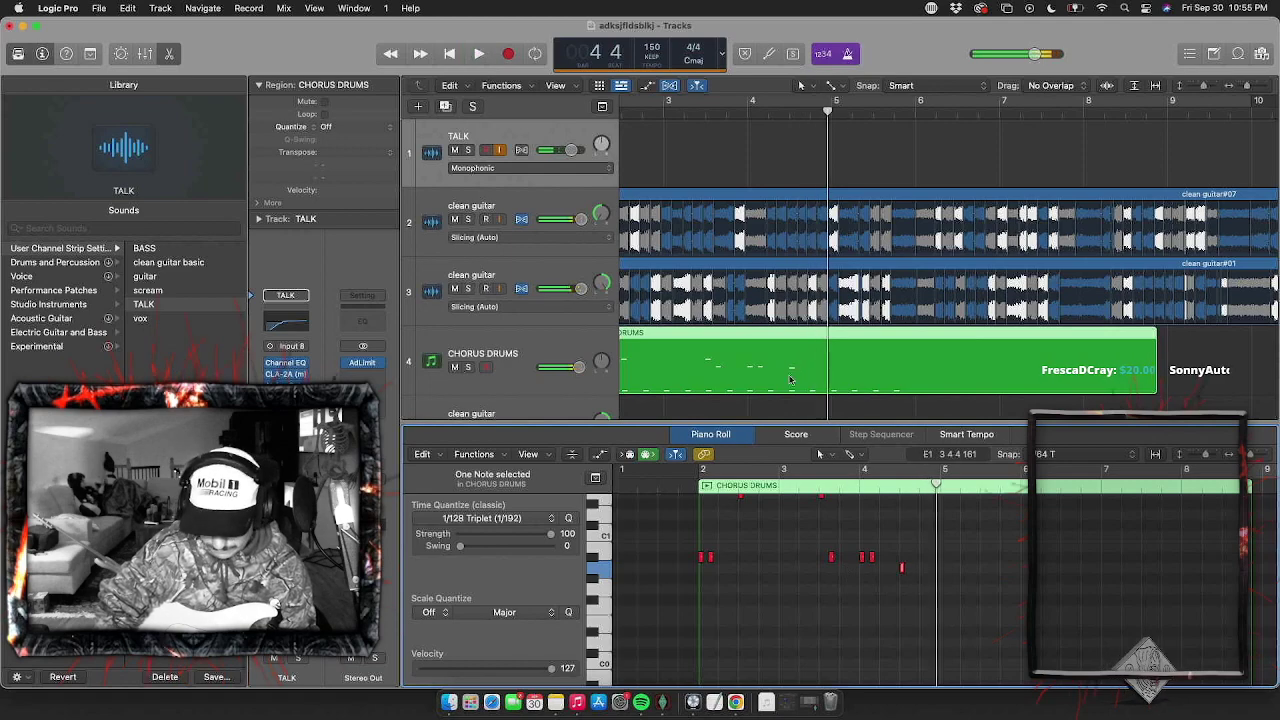
Turn on cycle mode from bar 2, add an A0 note on beat 3 of bar 5 and play the loop
click(754, 101)
scroll(709, 323, left, 3)
key(space)
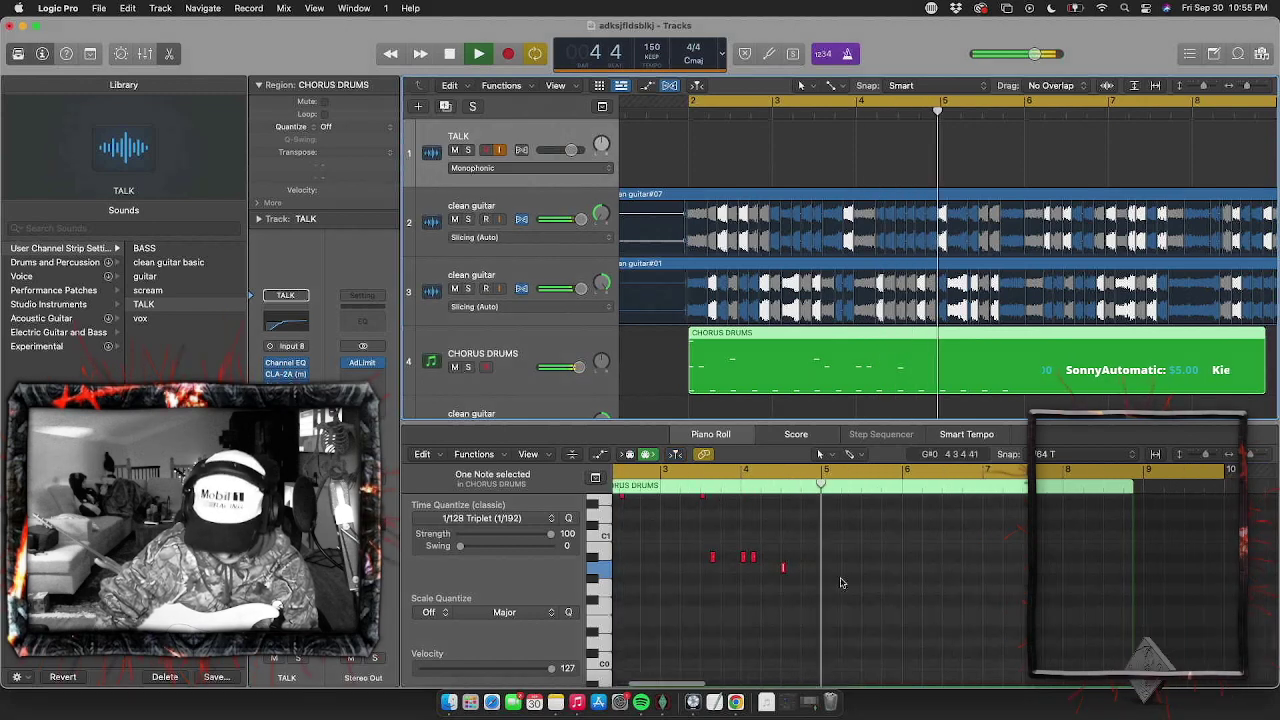
key(space)
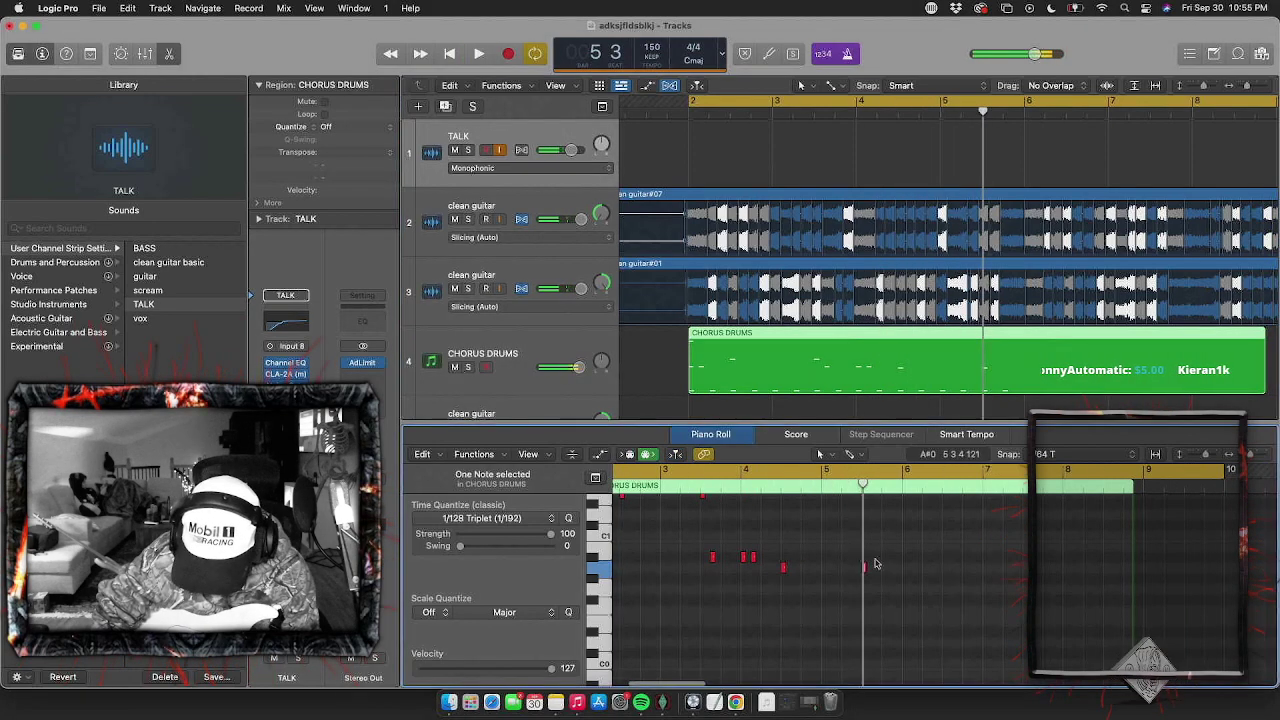
key(space)
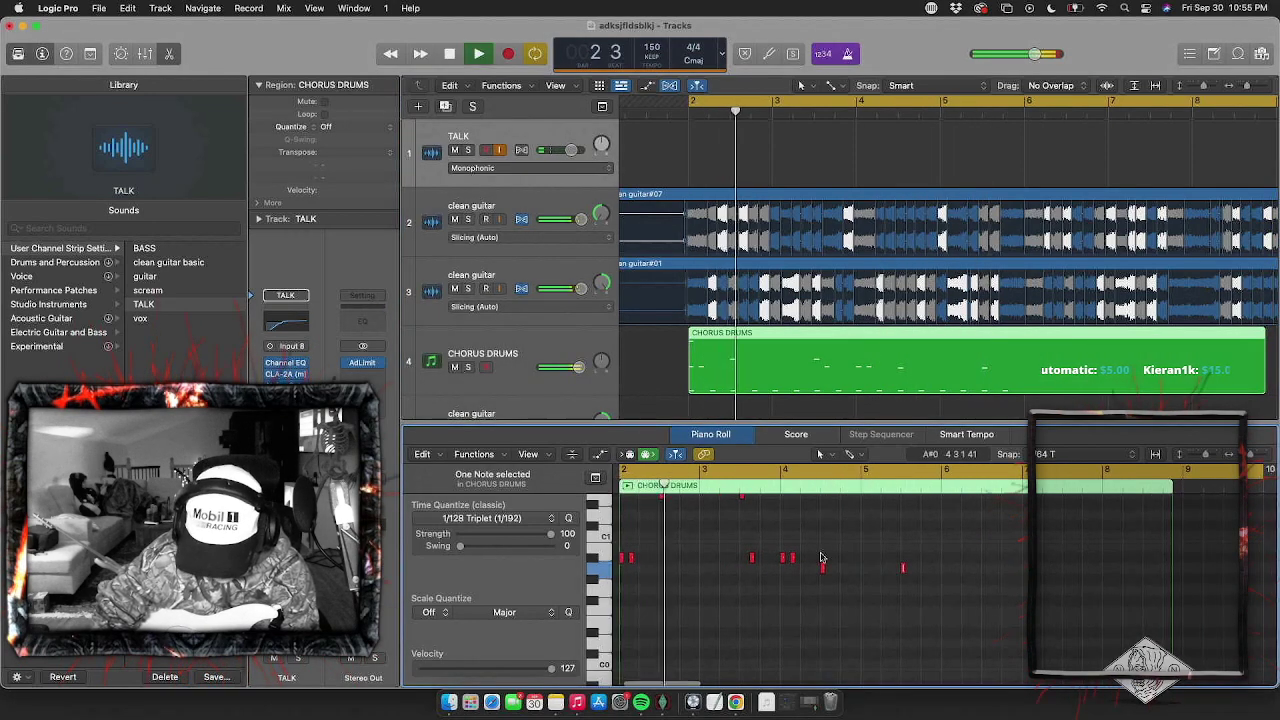
Turn off cycle mode and play back the drum part through bar 5
scroll(822, 557, up, 4)
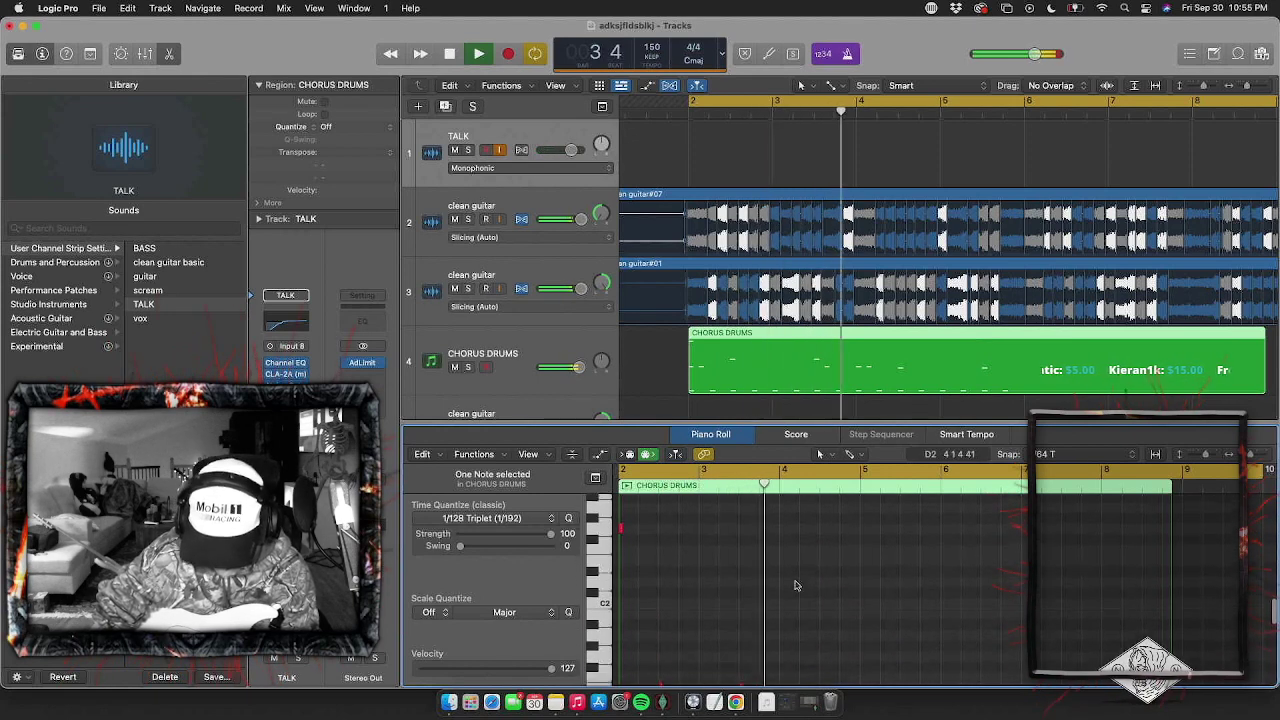
key(space)
key(c)
key(space)
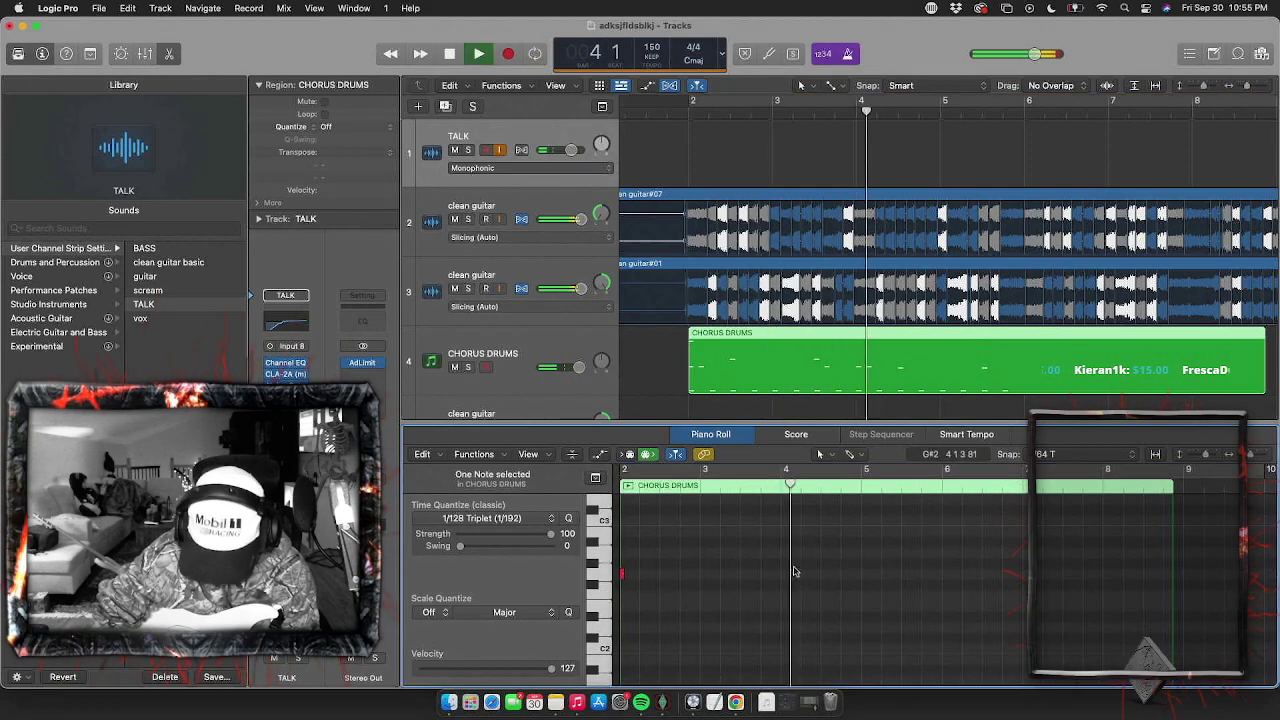
scroll(797, 578, up, 1)
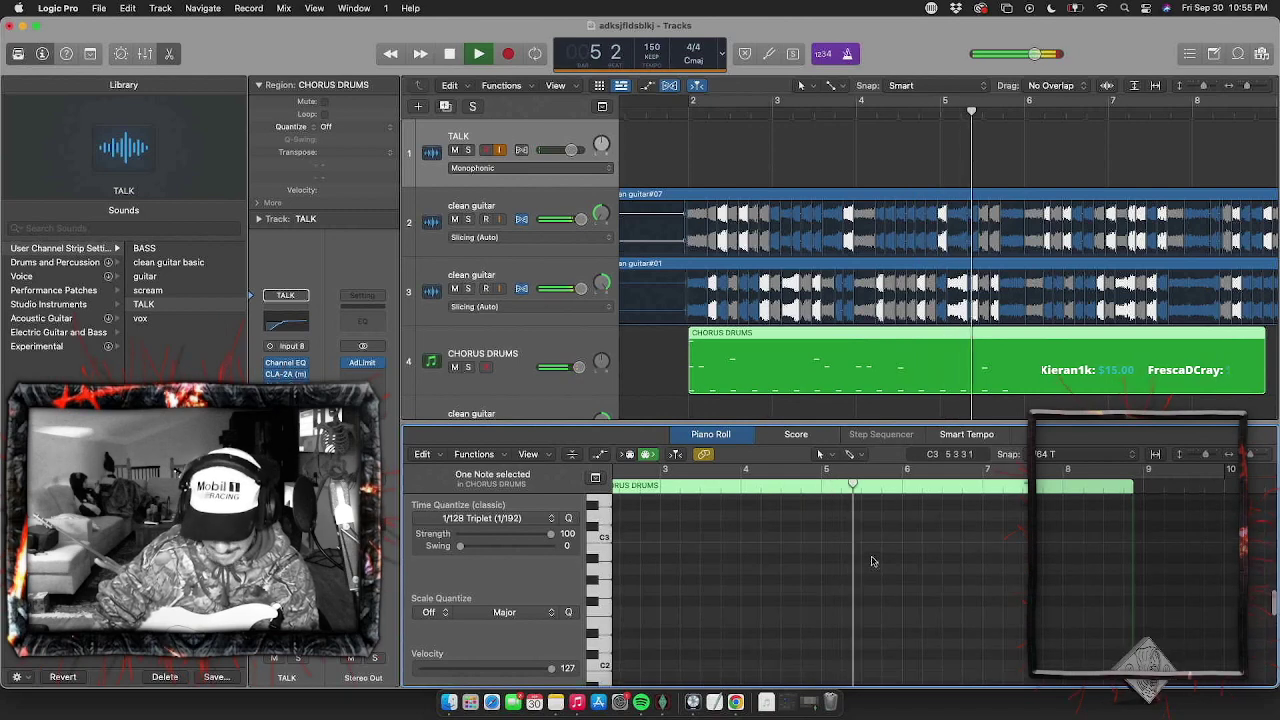
scroll(909, 536, down, 1)
key(space)
Copy the crash, snare and kick notes of bars 2 to 5 and paste them at the start of bar 6
scroll(909, 536, up, 3)
key(super+Left)
key(super+Left)
key(super+Left)
key(super+Left)
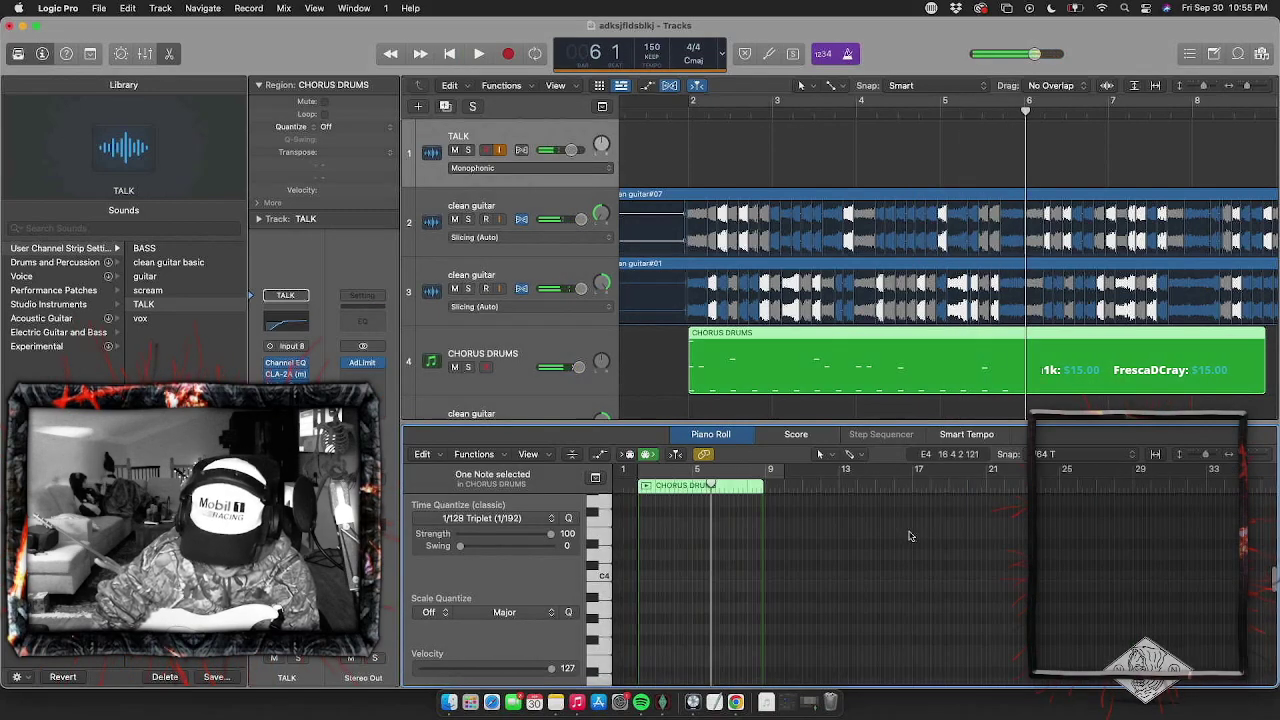
scroll(701, 553, up, 3)
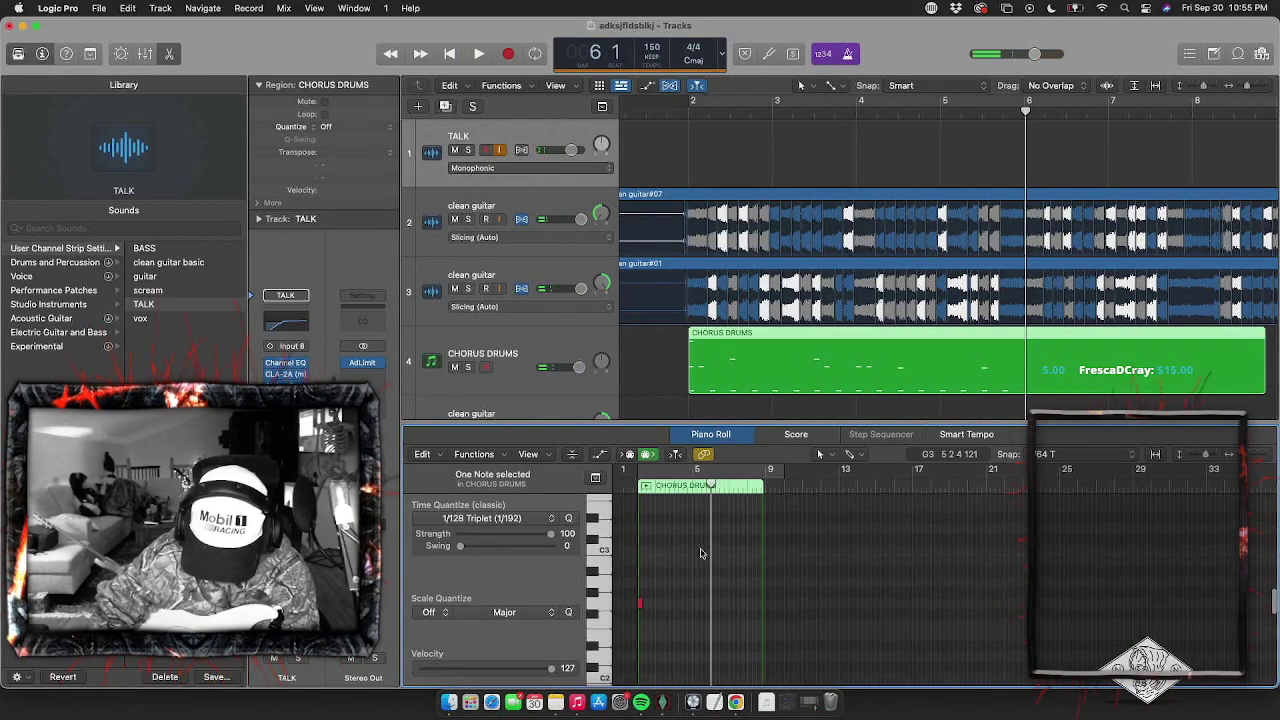
scroll(701, 553, down, 5)
drag(735, 616, 607, 482)
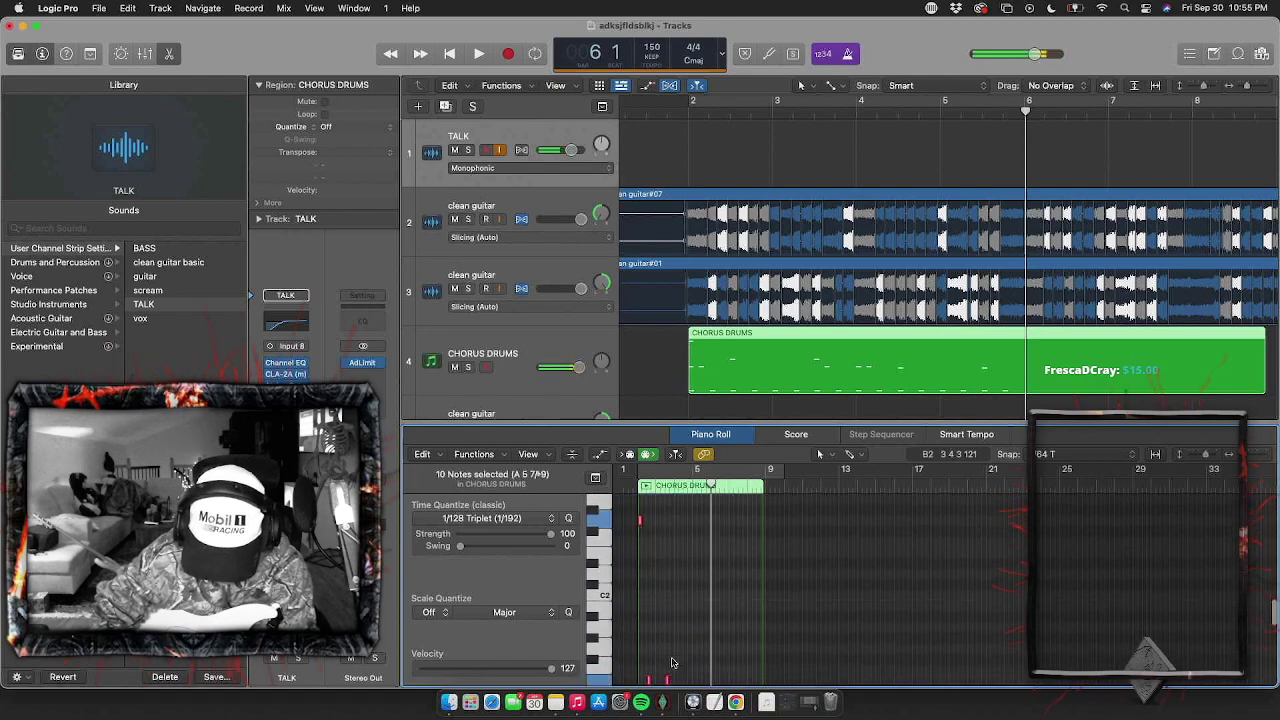
scroll(672, 662, down, 4)
drag(711, 486, 709, 486)
key(super+v)
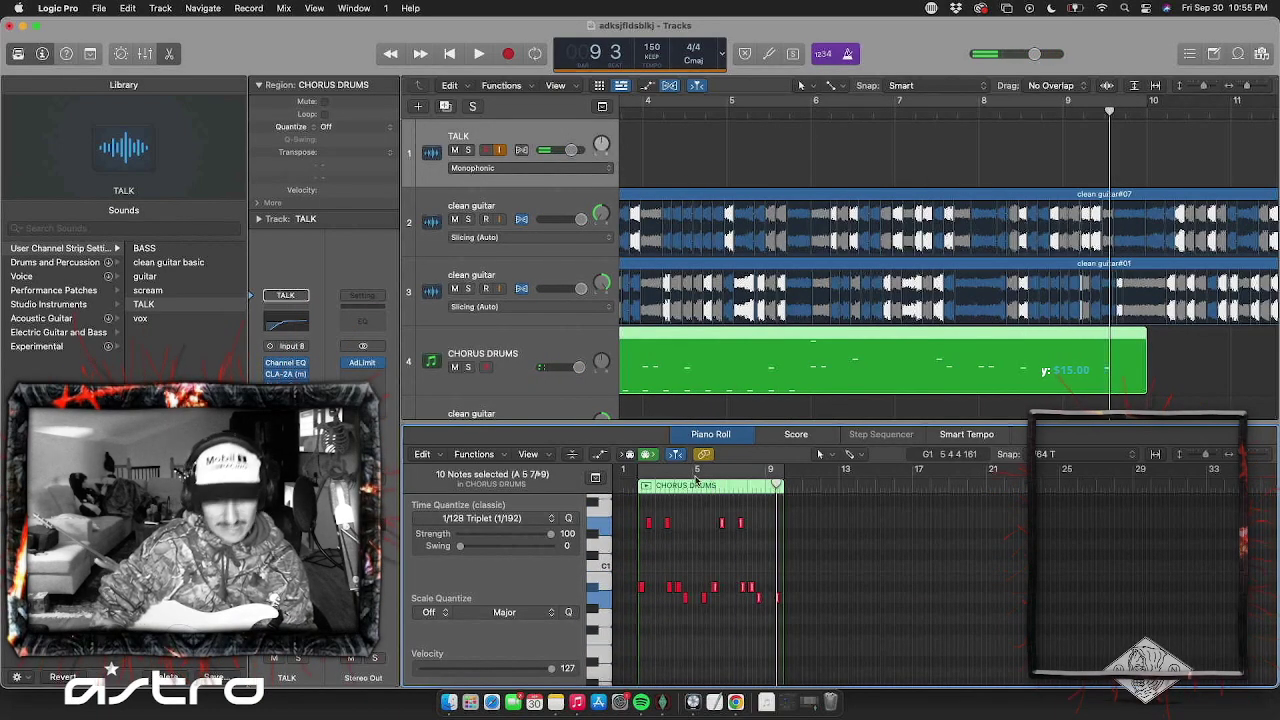
Turn on cycle mode over the drum region from bar 2 and play back the pasted drum notes
click(695, 474)
key(space)
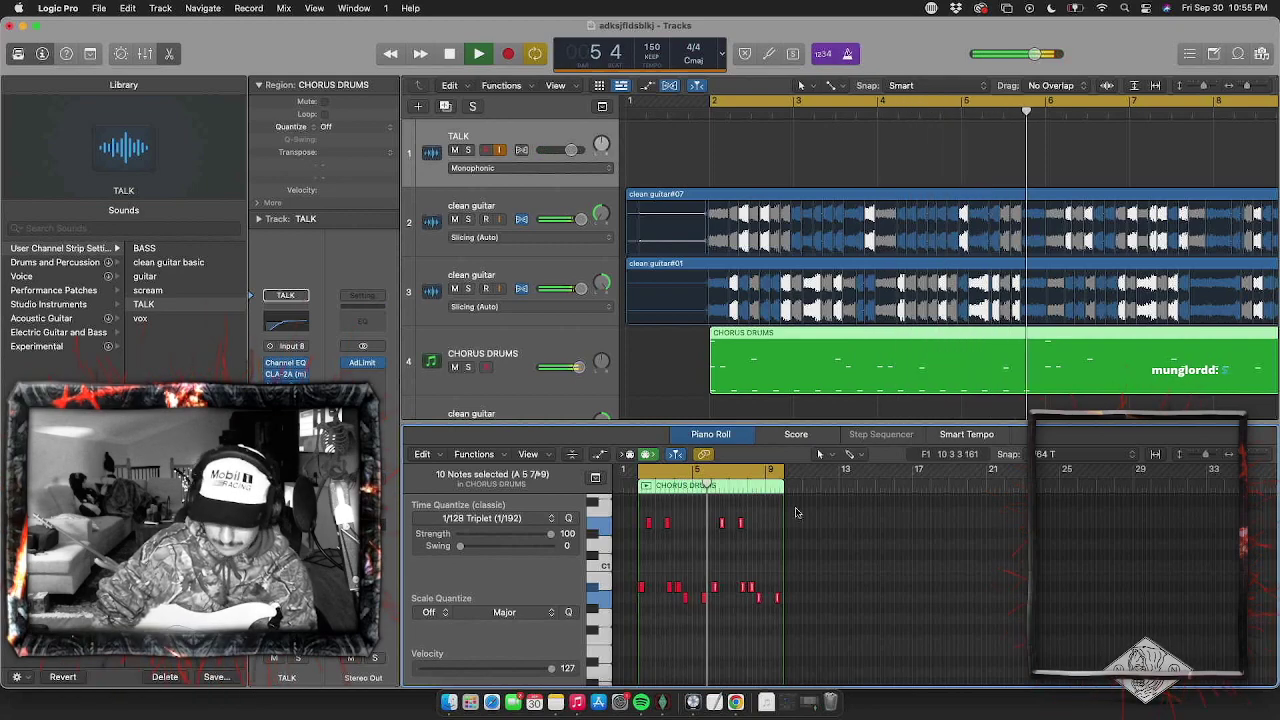
scroll(746, 566, up, 2)
key(space)
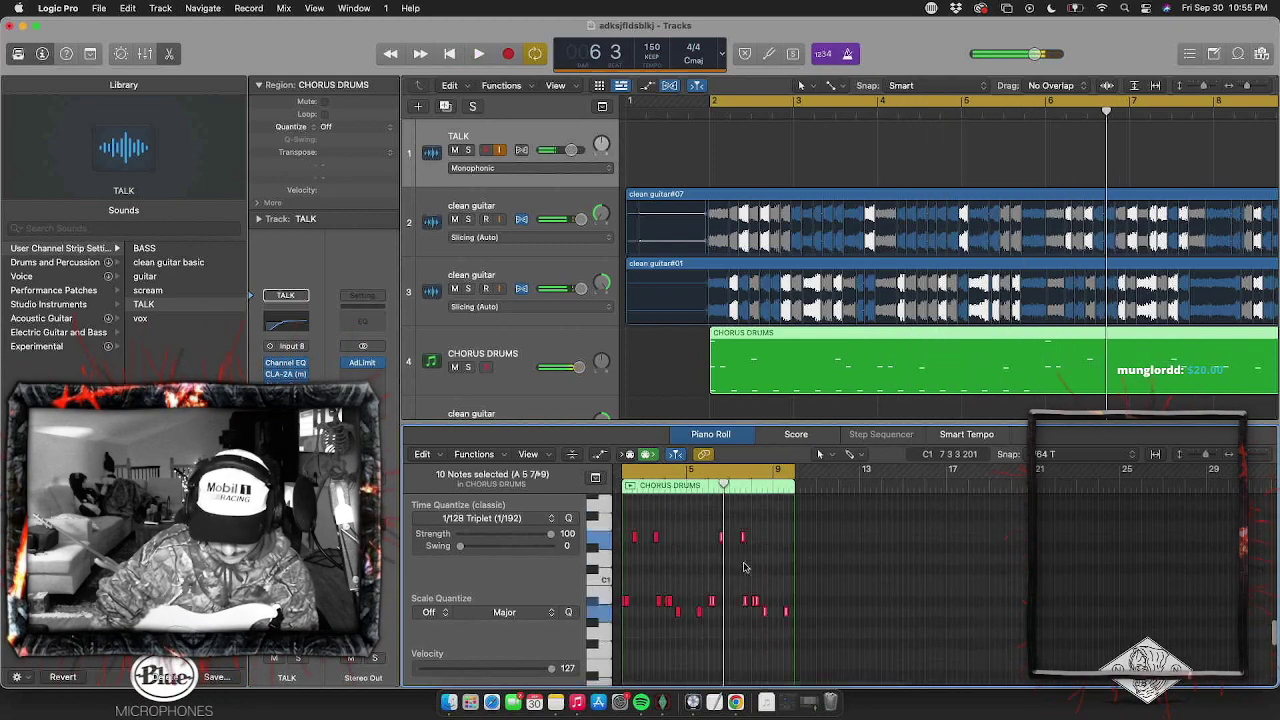
Copy the 16 repeating low notes, paste them at the start of bar 6 and play back the full drum region
scroll(744, 567, down, 5)
scroll(743, 567, down, 2)
scroll(744, 567, up, 1)
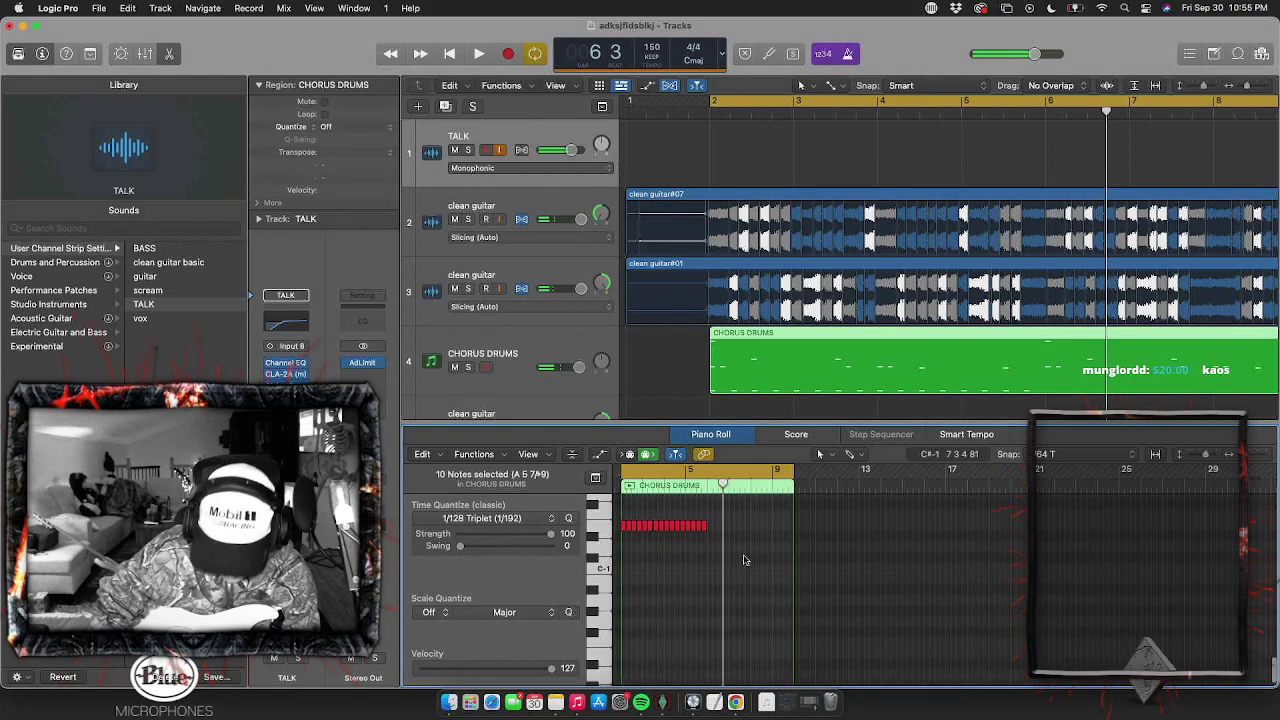
drag(743, 560, 610, 512)
drag(746, 479, 729, 480)
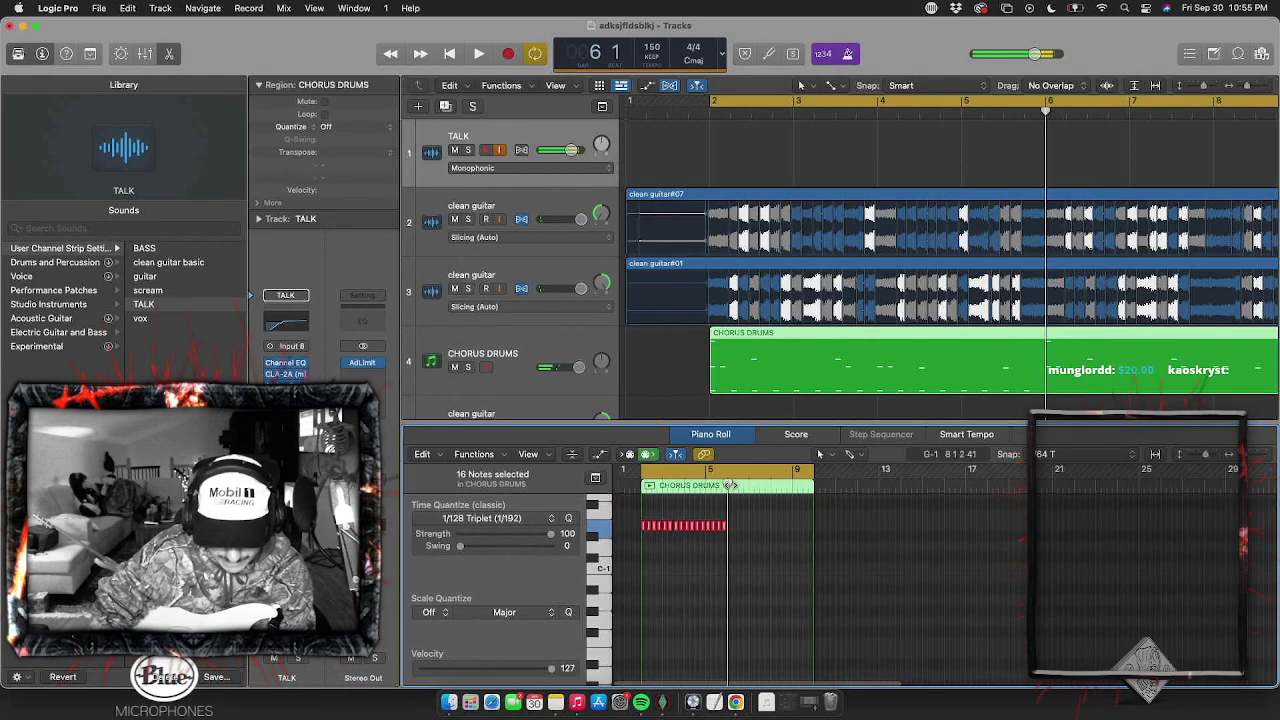
key(super+v)
key(space)
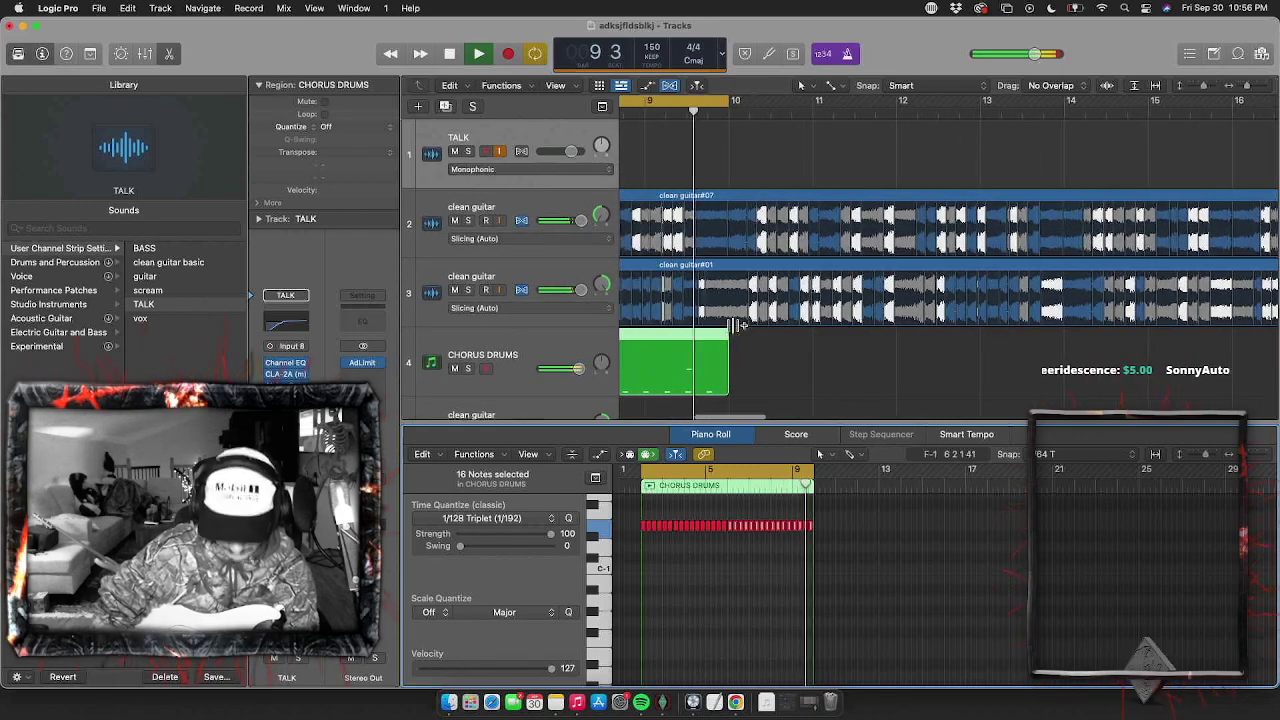
Paste a copy of the CHORUS DRUMS region at bar 10 and set the cycle range to bars 2 through 18
key(space)
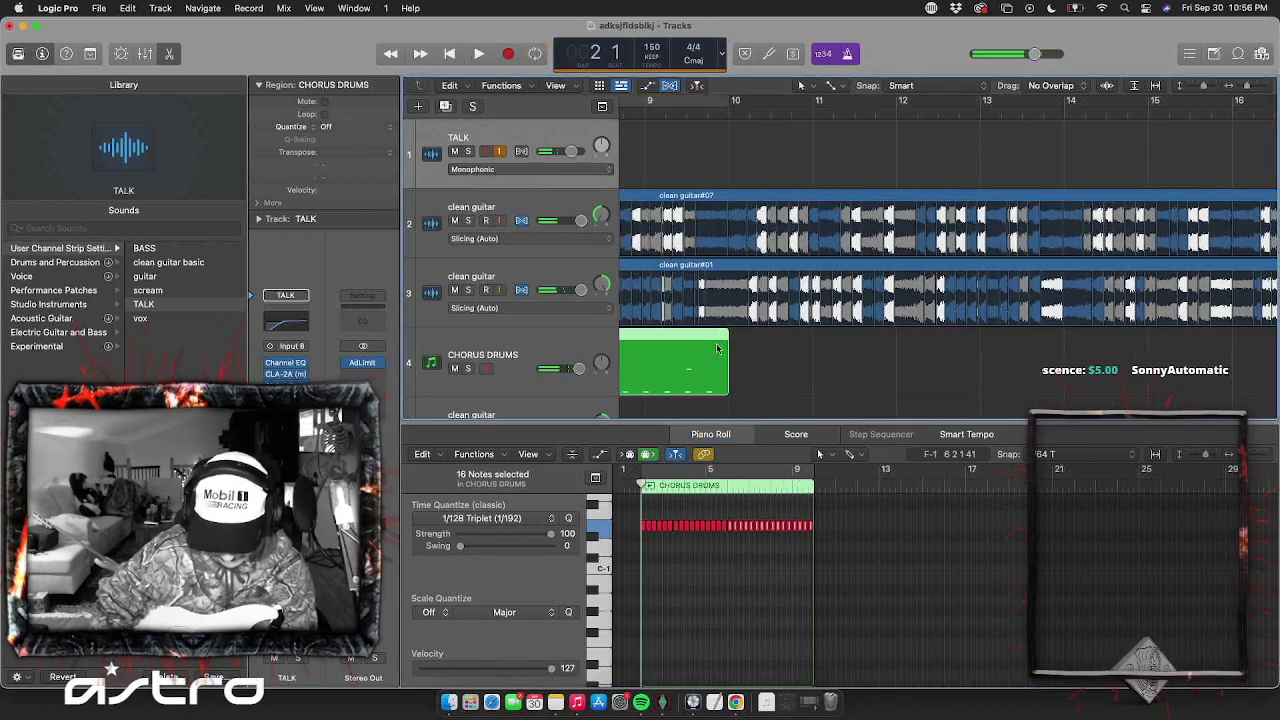
click(548, 338)
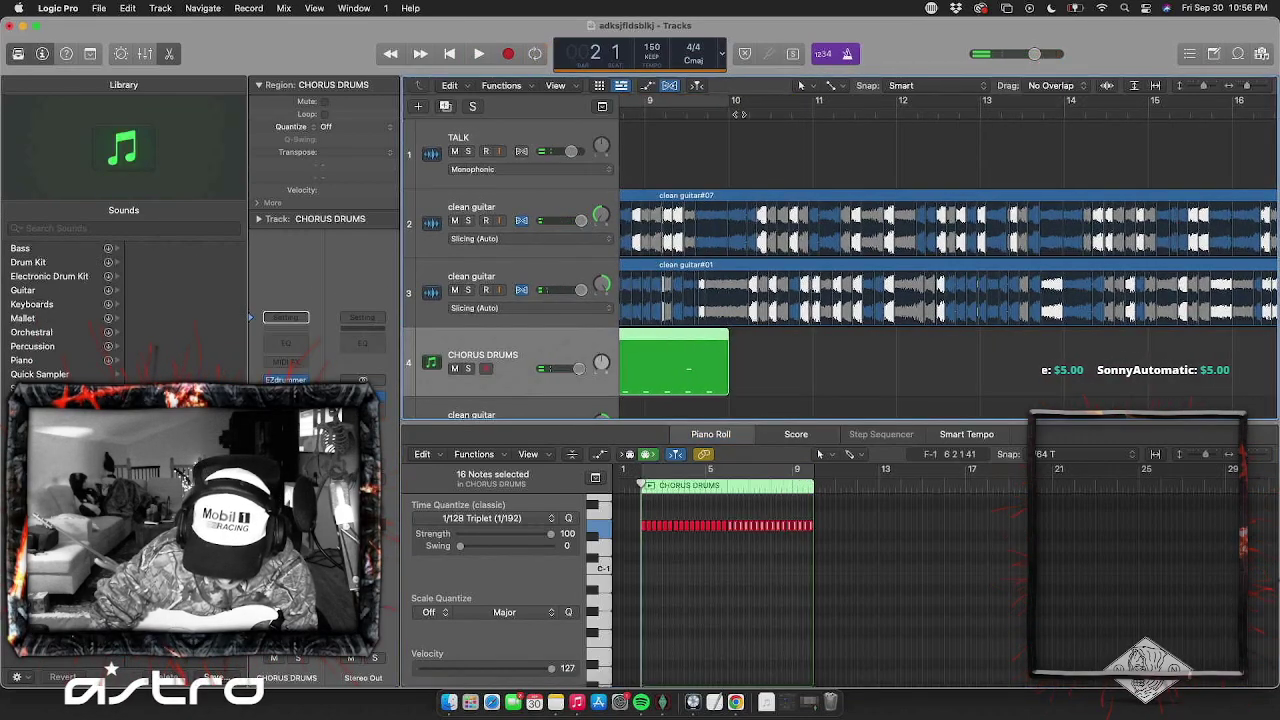
key(super+v)
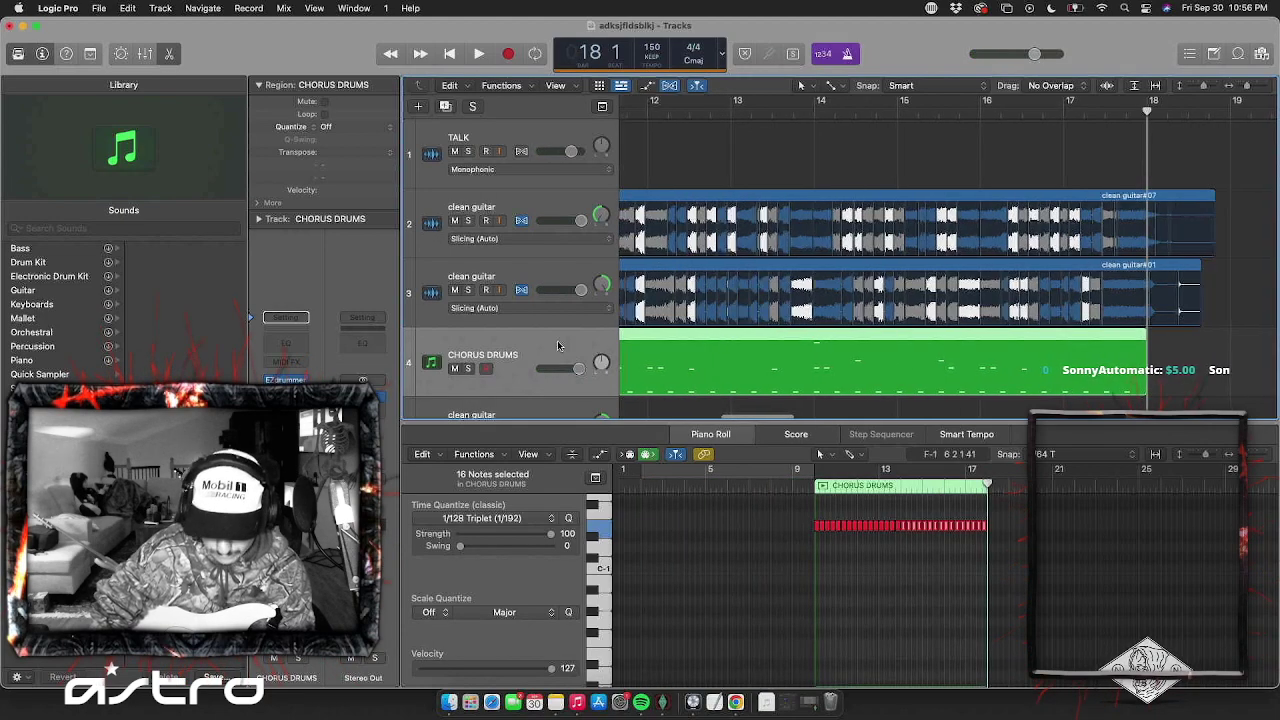
key(z)
click(713, 103)
drag(747, 103, 846, 106)
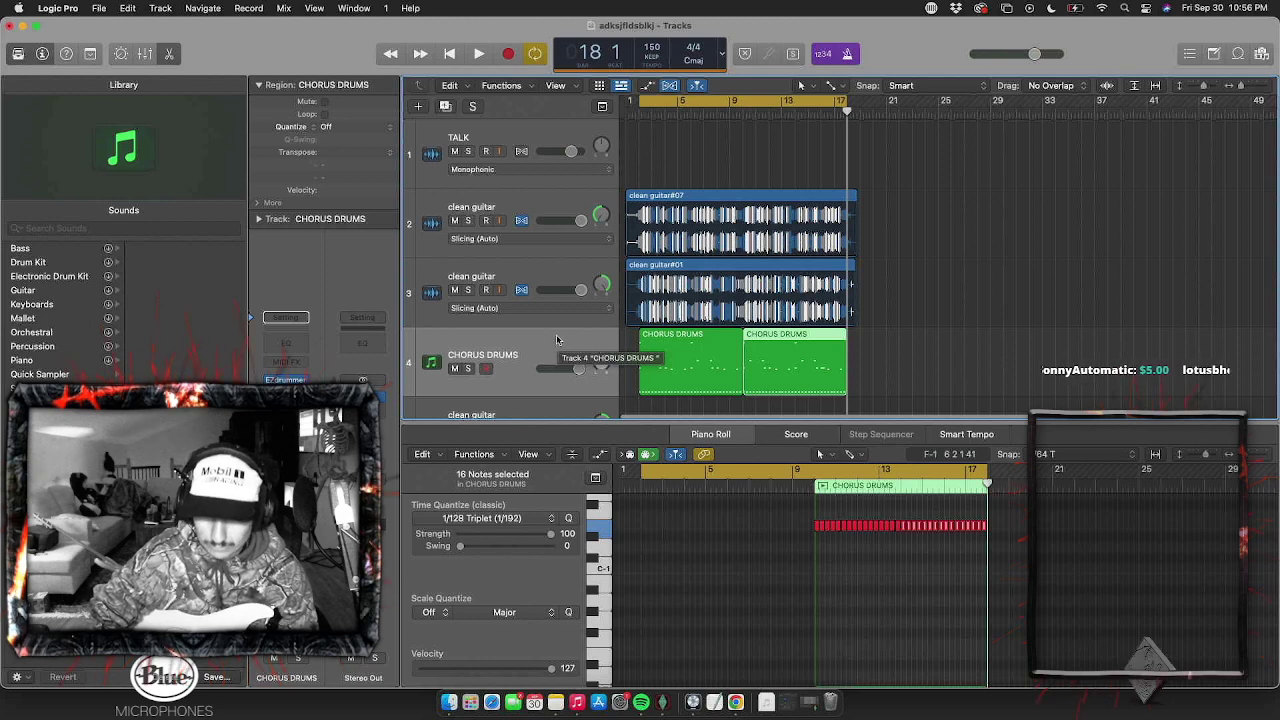
Create a duplicate of the second clean guitar track below it and centre the new track's pan
click(537, 273)
key(super+d)
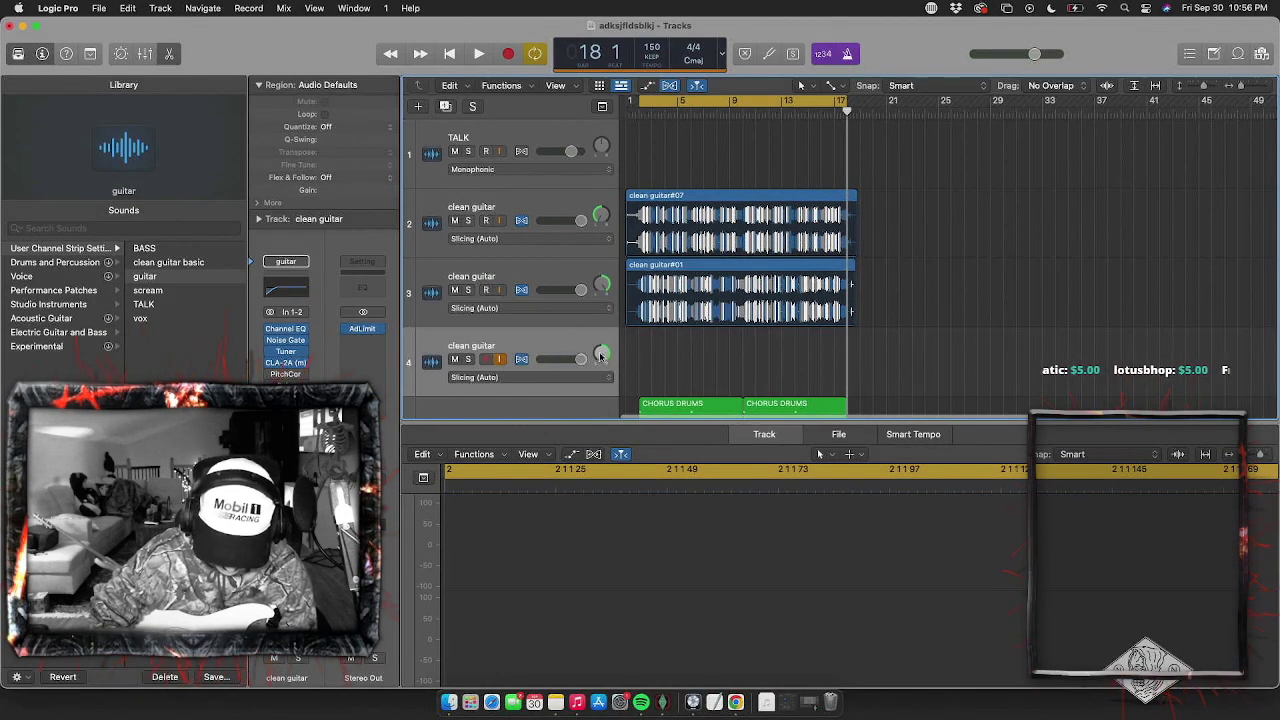
scroll(550, 337, down, 2)
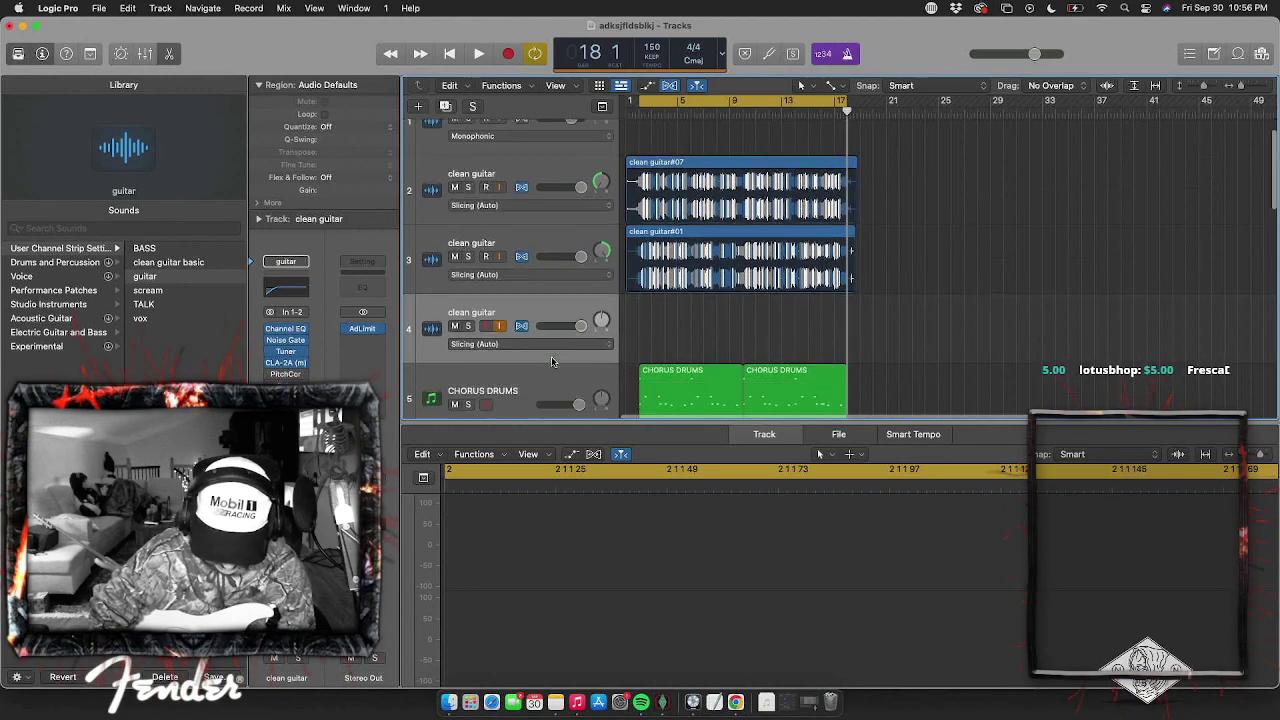
Play back the cycled section while monitoring the guitar input on the new clean guitar track
key(space)
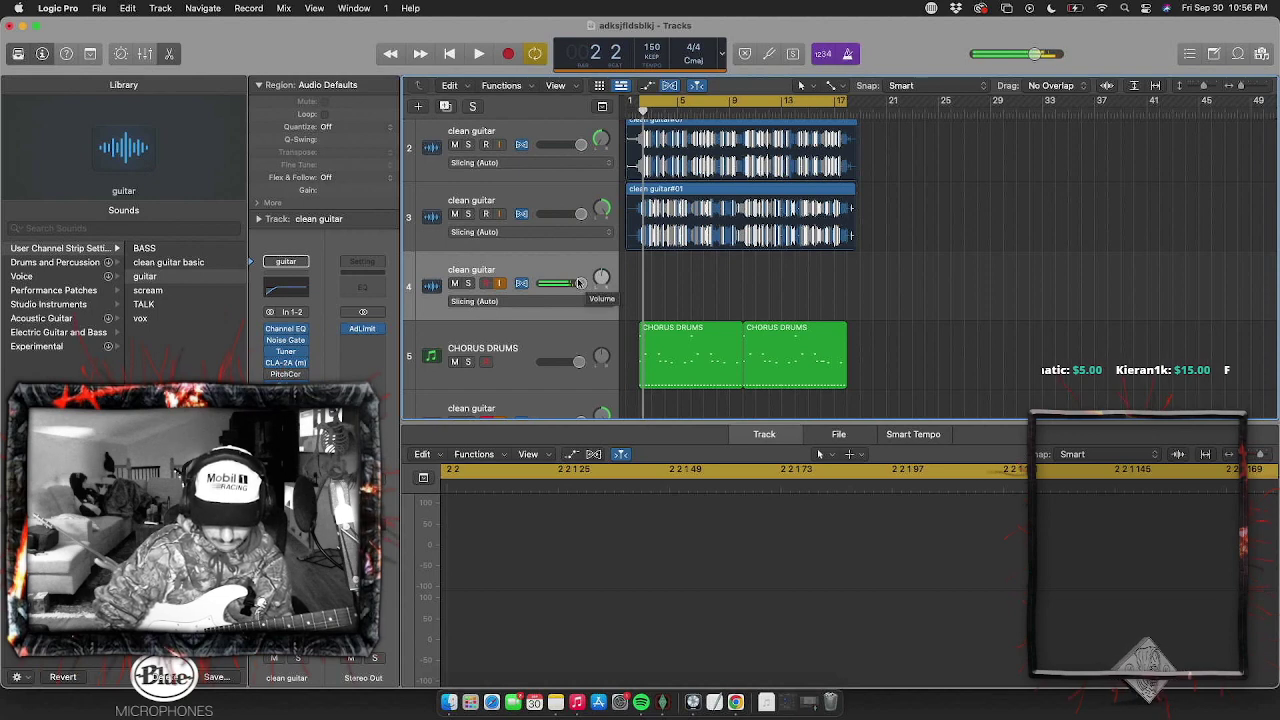
key(space)
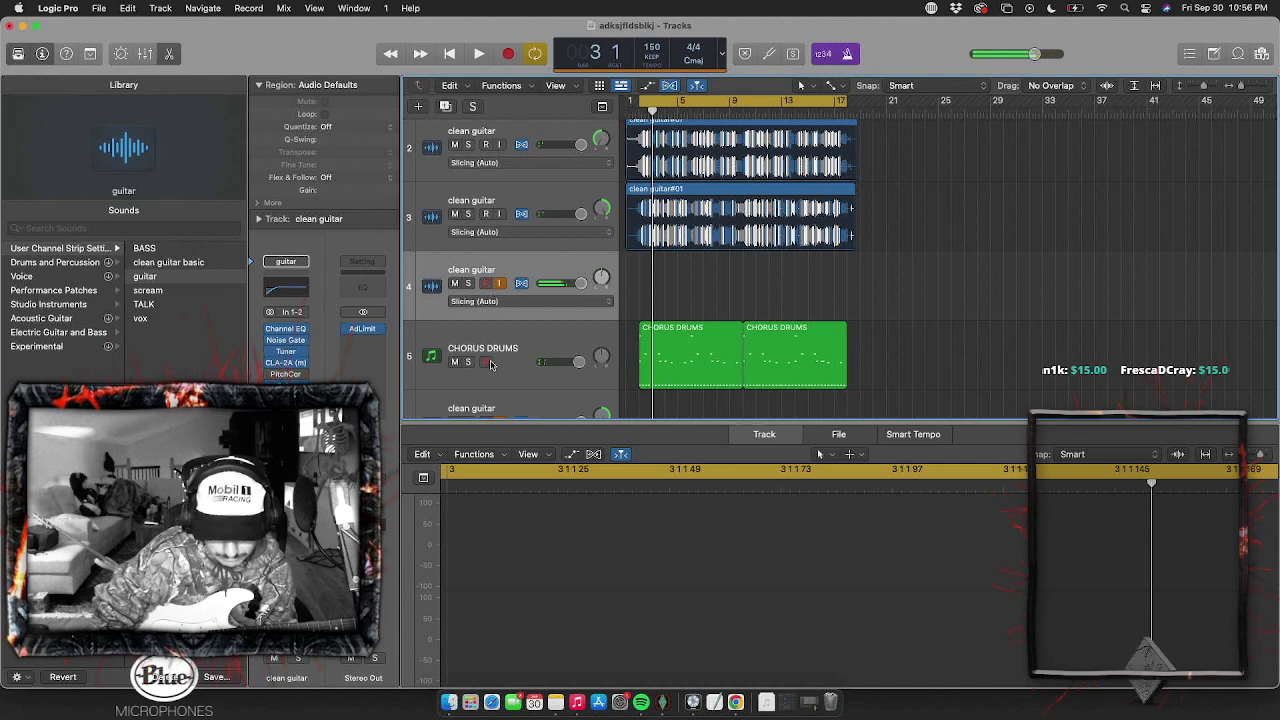
scroll(490, 364, up, 2)
key(space)
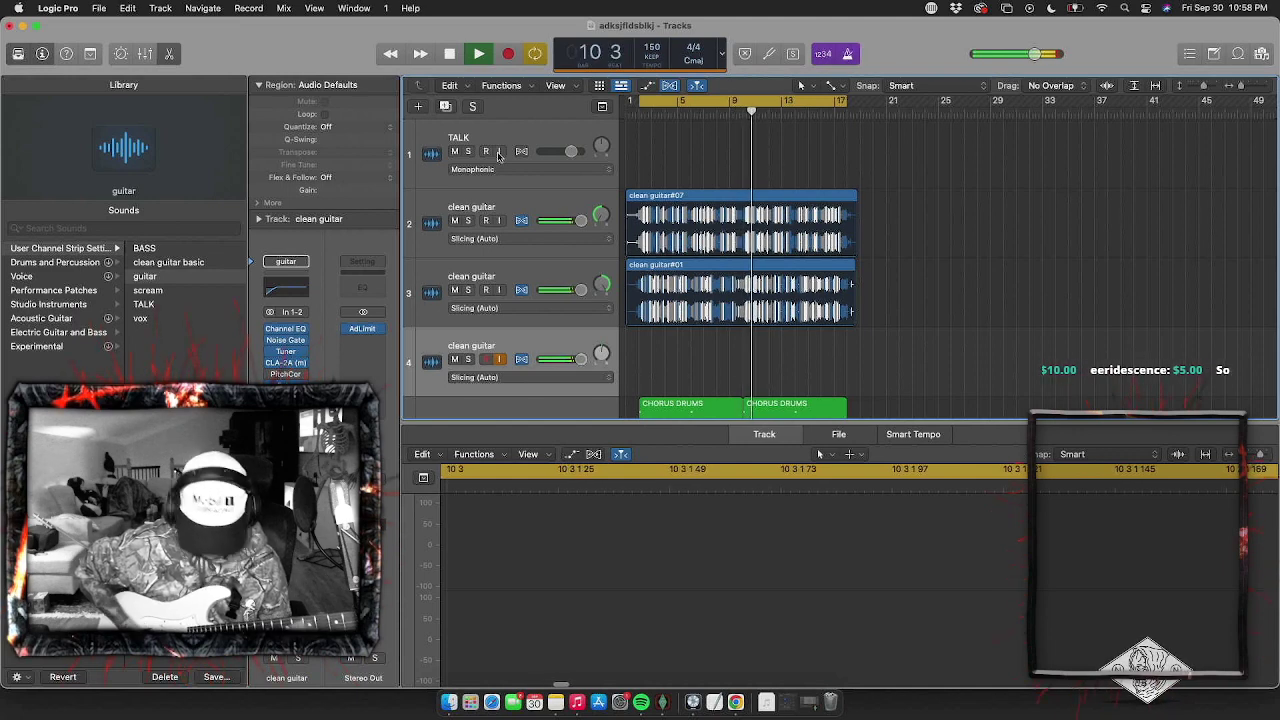
key(space)
Turn on input monitoring for the TALK track and leave it disarmed for recording
click(499, 152)
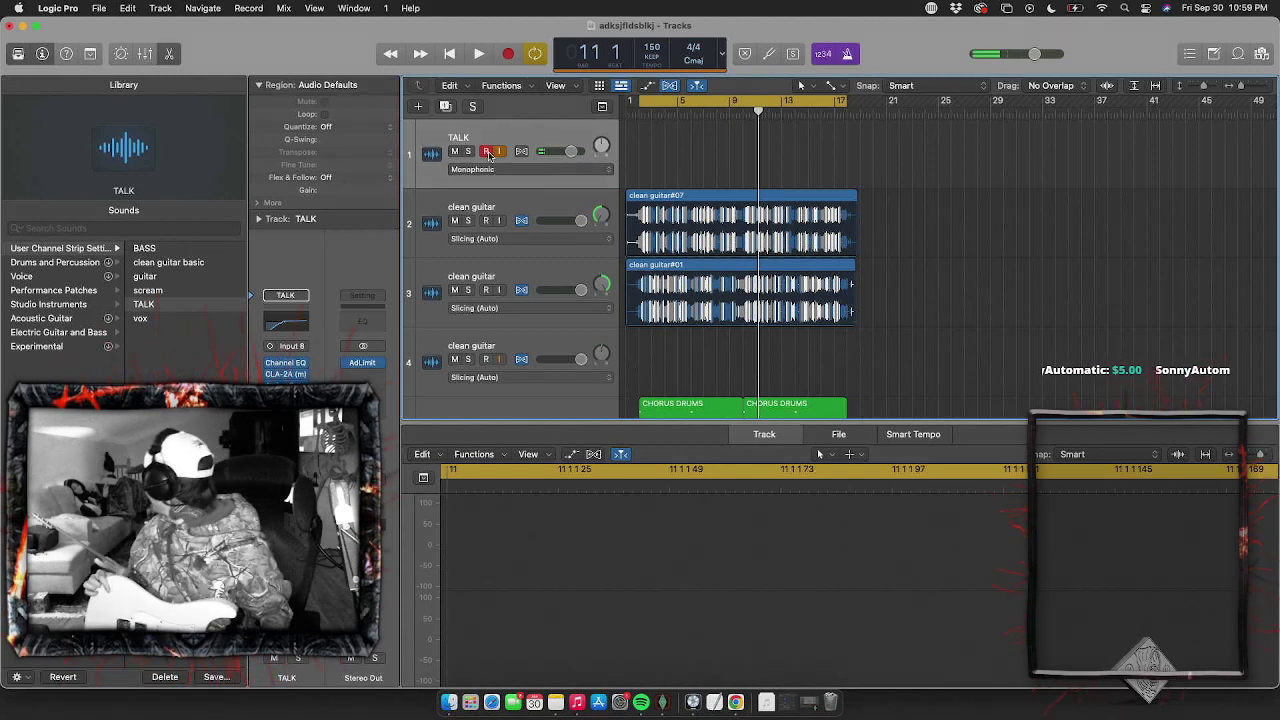
click(487, 152)
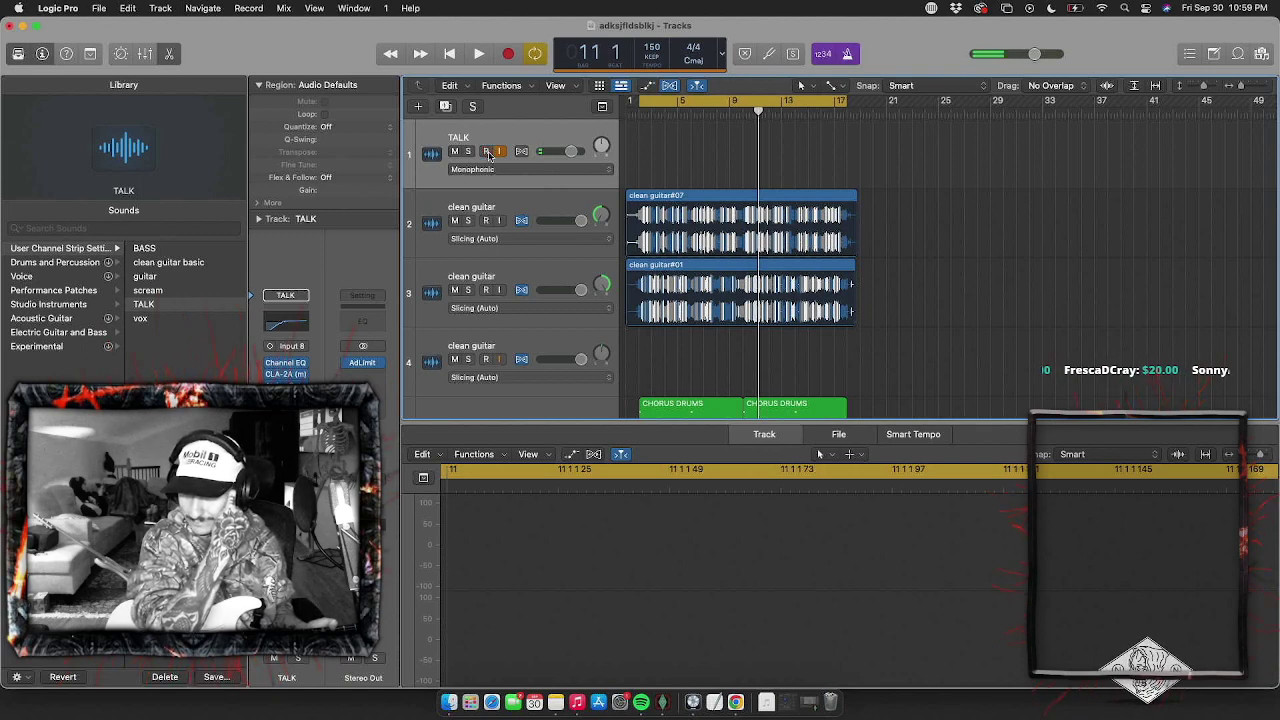
Play back the section from bar 2 and select the new, empty clean guitar track
key(space)
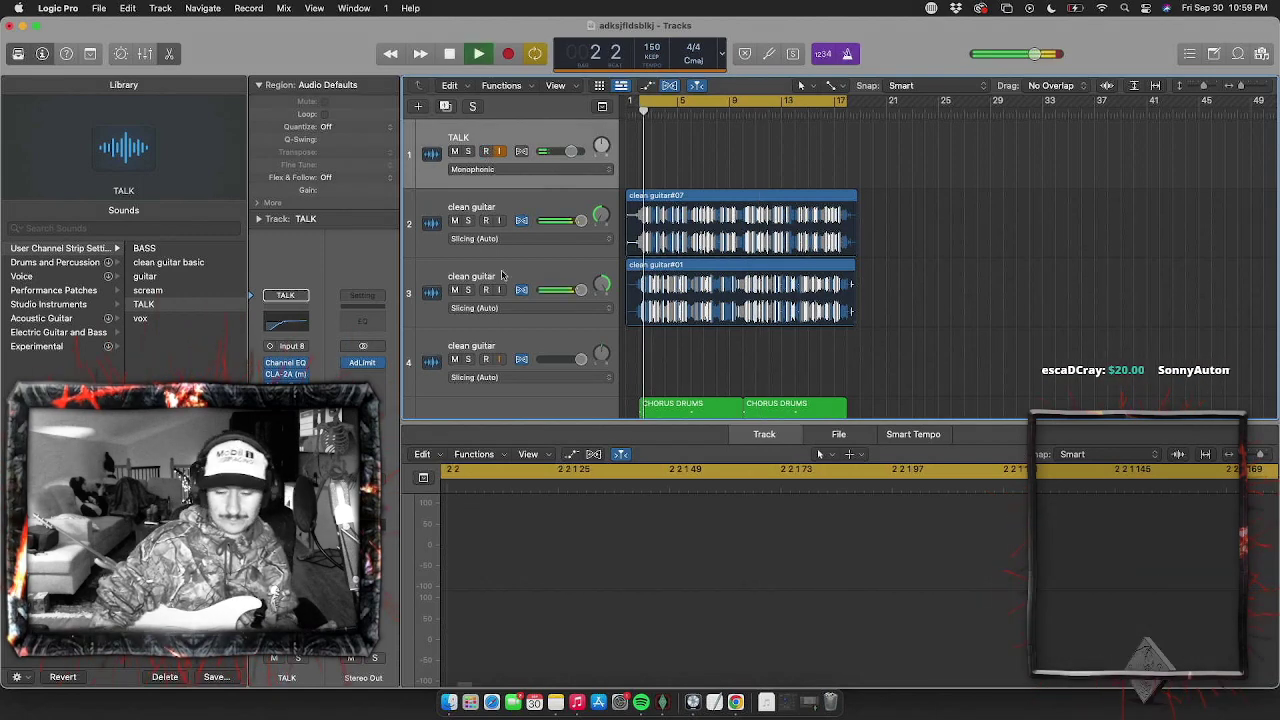
click(540, 341)
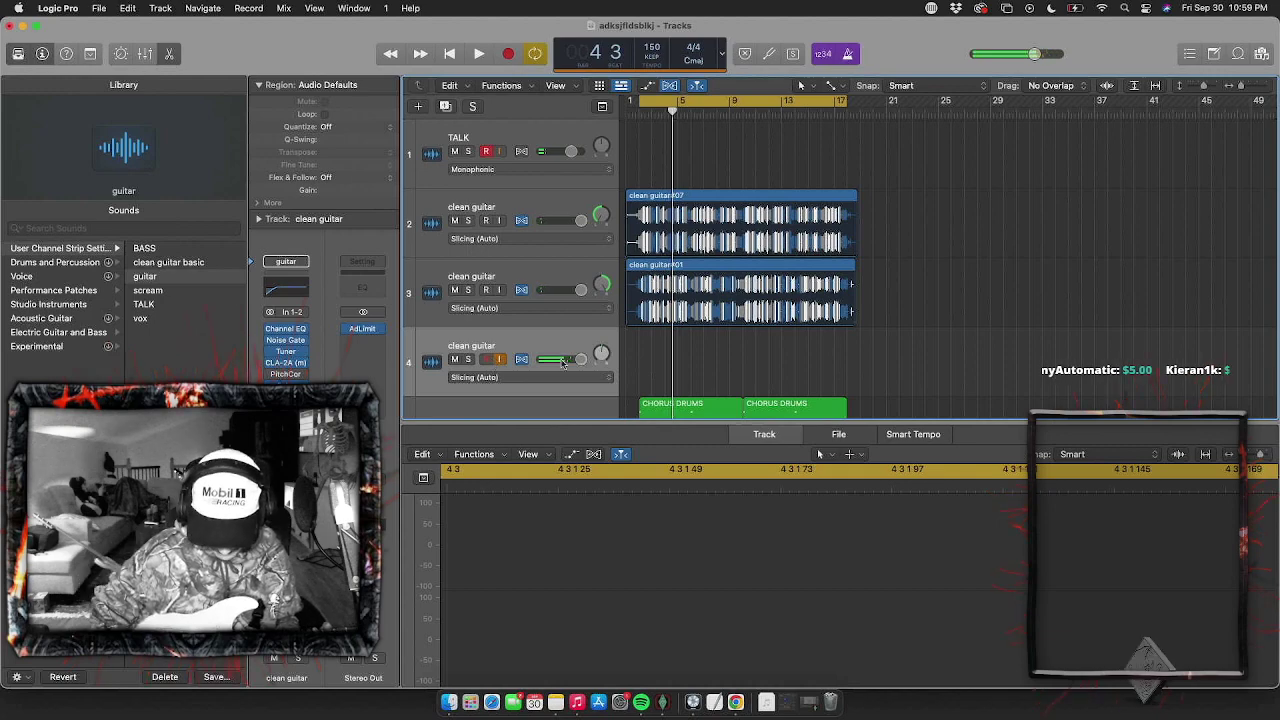
Switch to Rig Manager and try the 33 Bogner Processed and 22 Mesa Processed rigs, ending with 17 5150 Processed loaded
key(space)
key(space)
click(663, 708)
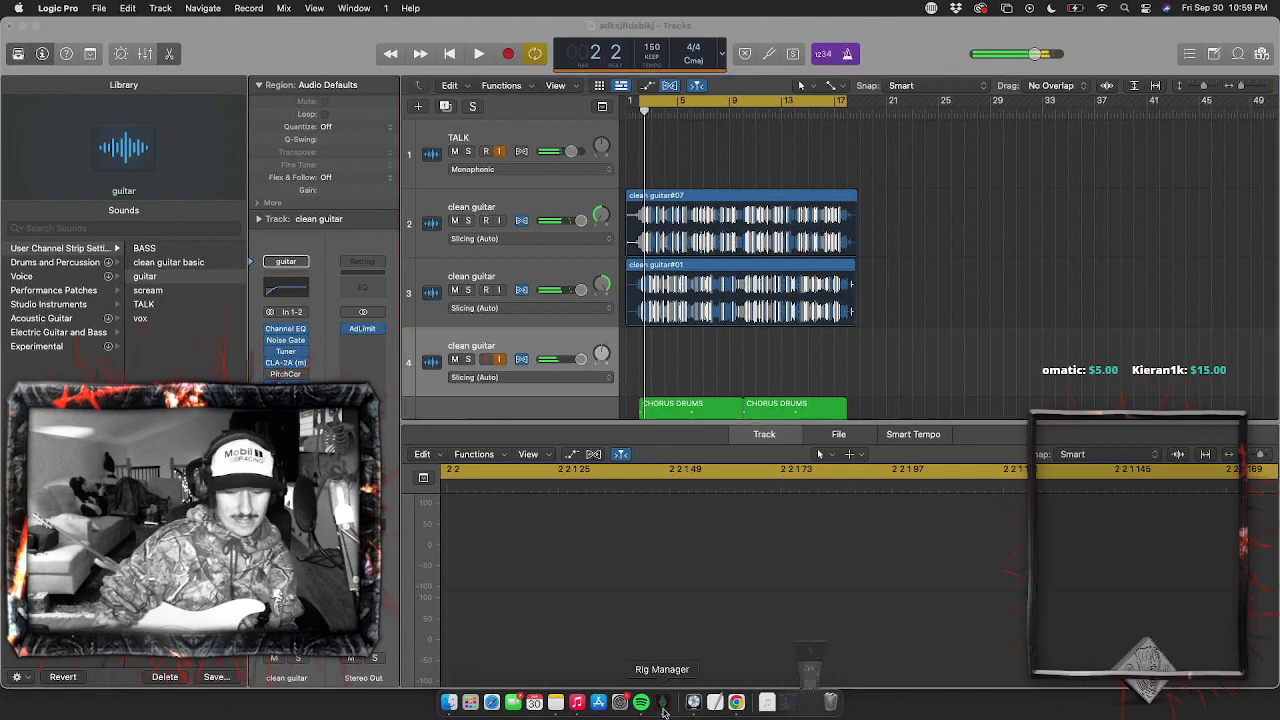
click(663, 705)
click(1088, 118)
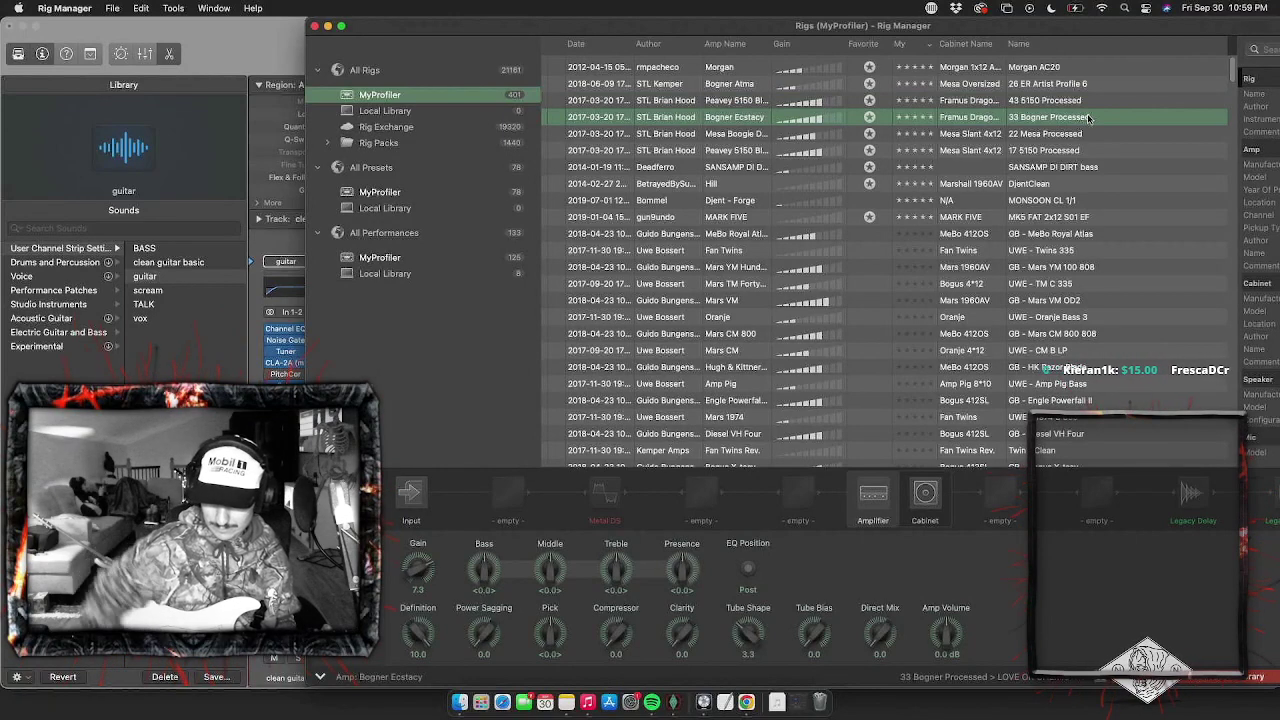
click(1093, 134)
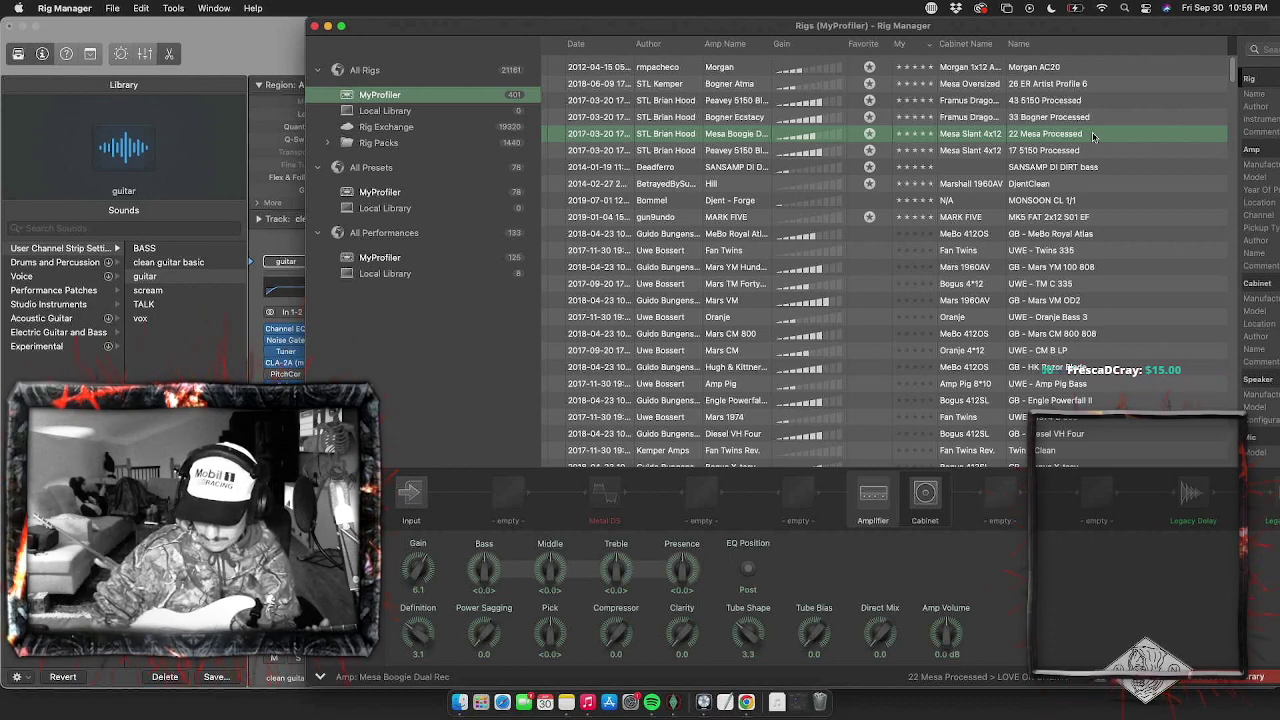
click(1090, 150)
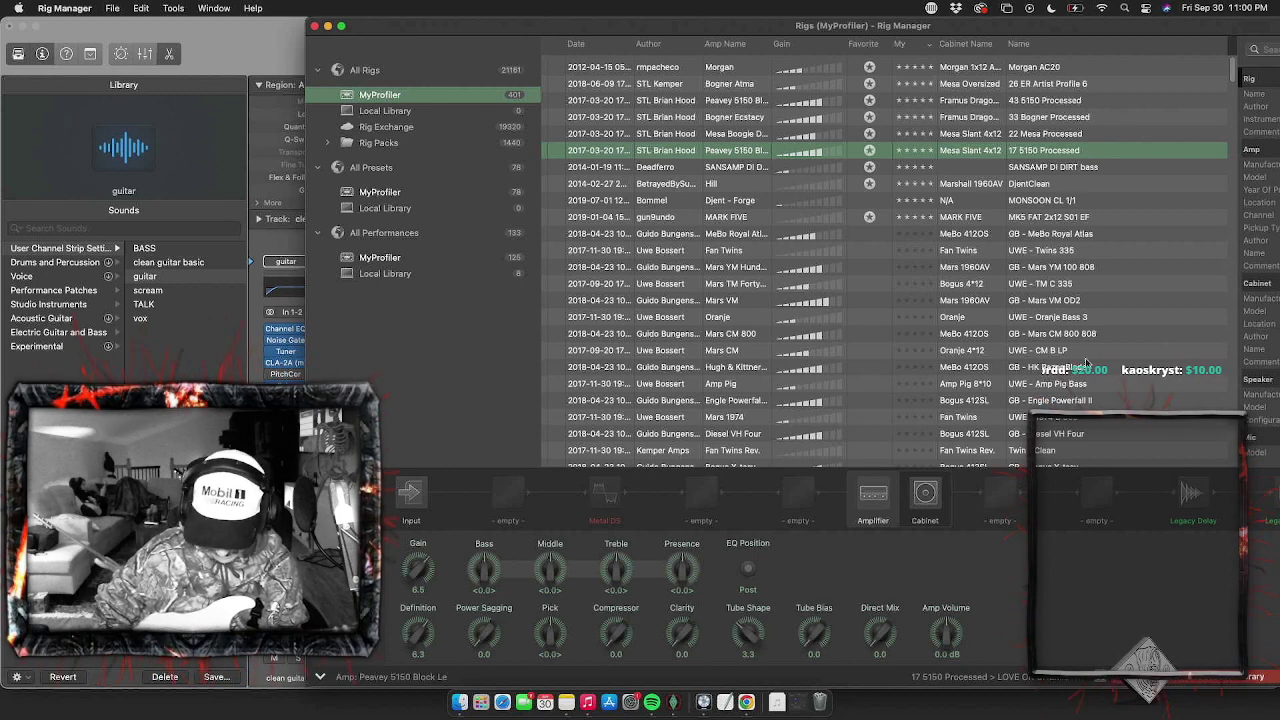
Return to Logic Pro, disarm the TALK track and play back the cycled section while monitoring the guitar on the fourth track
key(super+Tab)
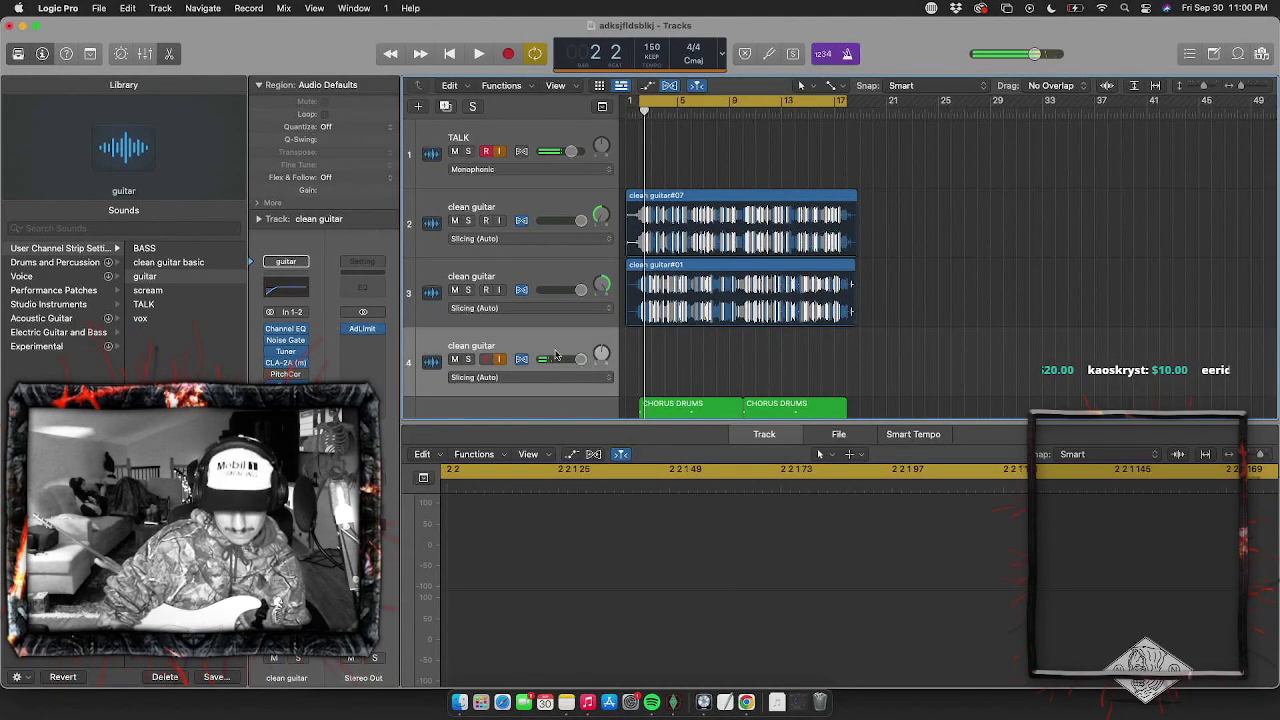
key(space)
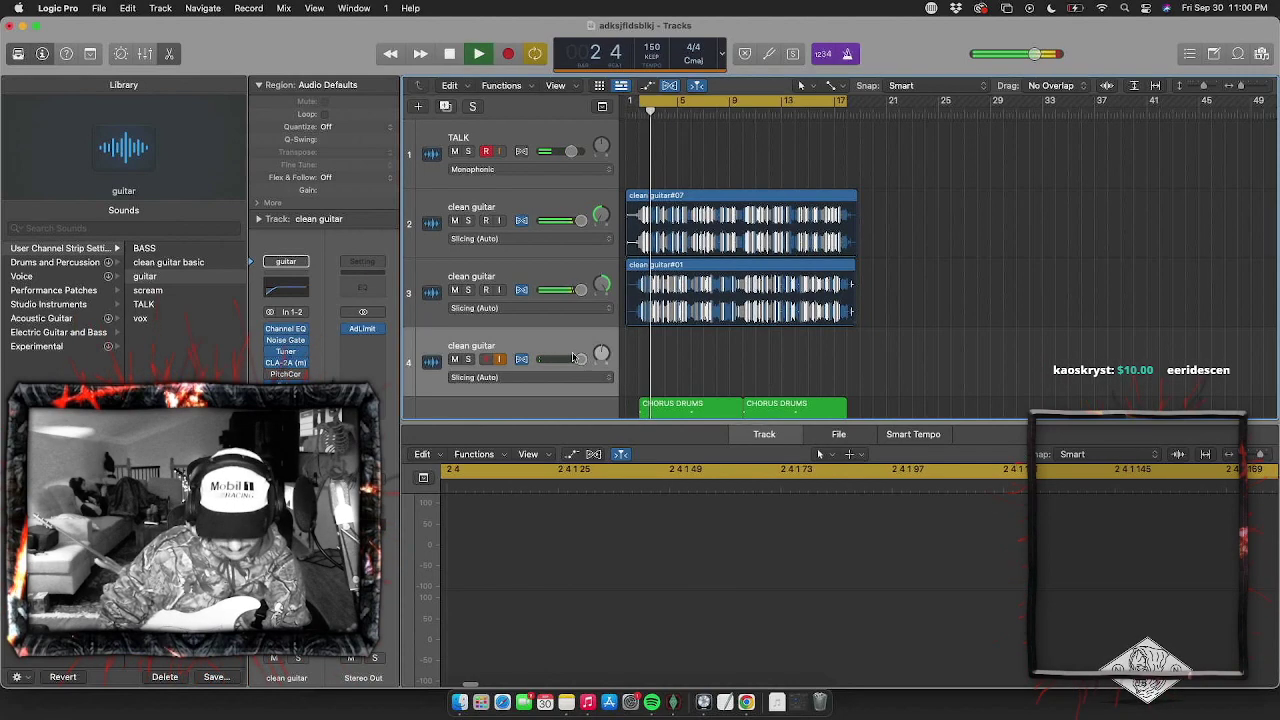
click(486, 151)
key(space)
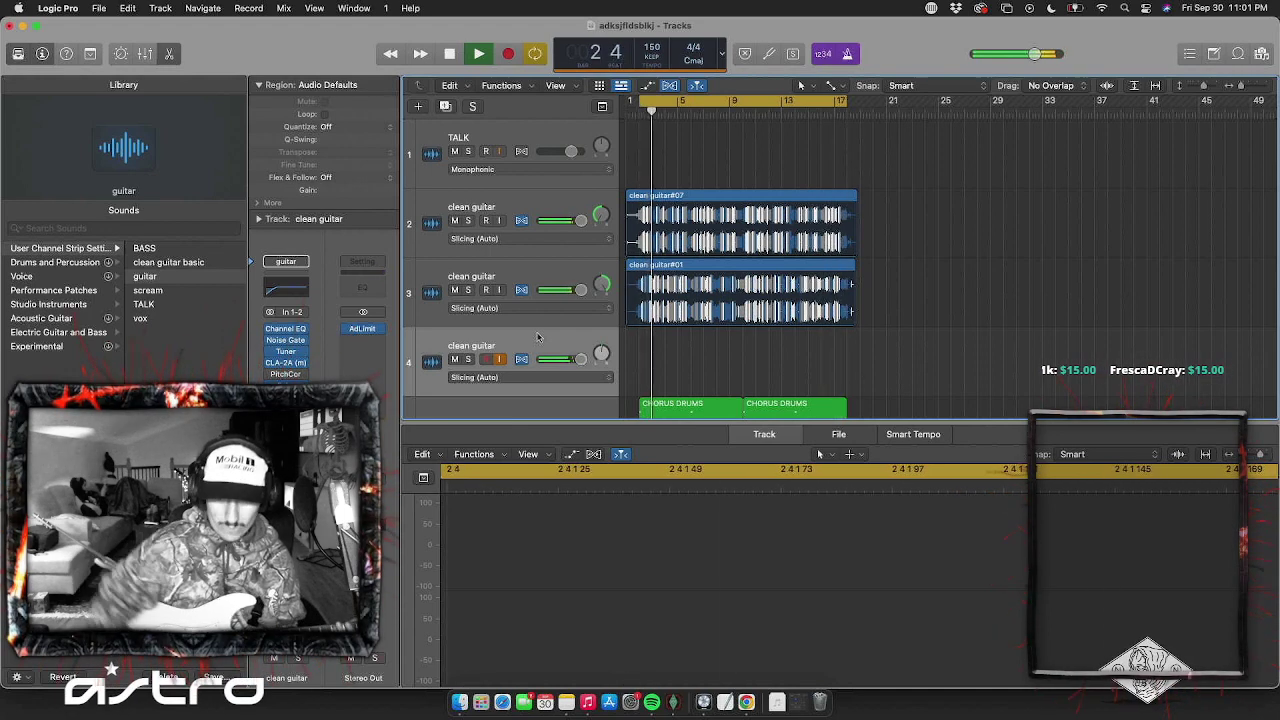
key(space)
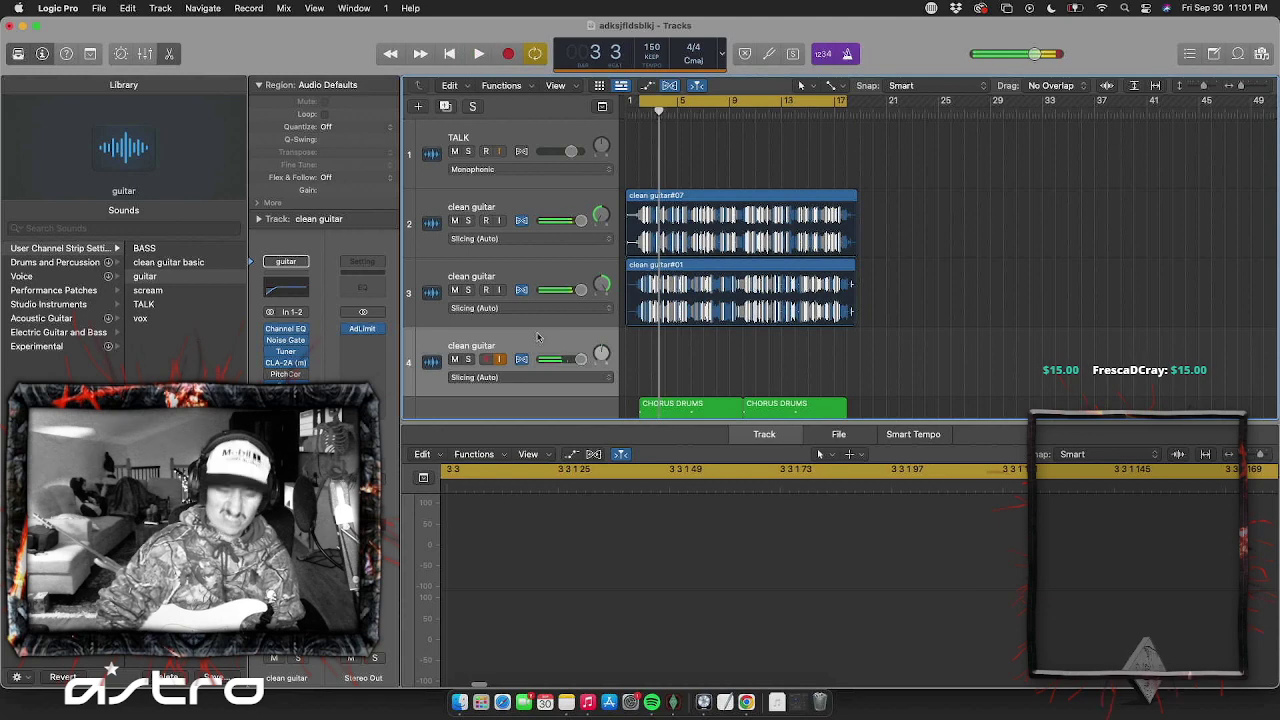
Play back the start of the section with the TALK track selected and reselect the empty clean guitar track
click(516, 131)
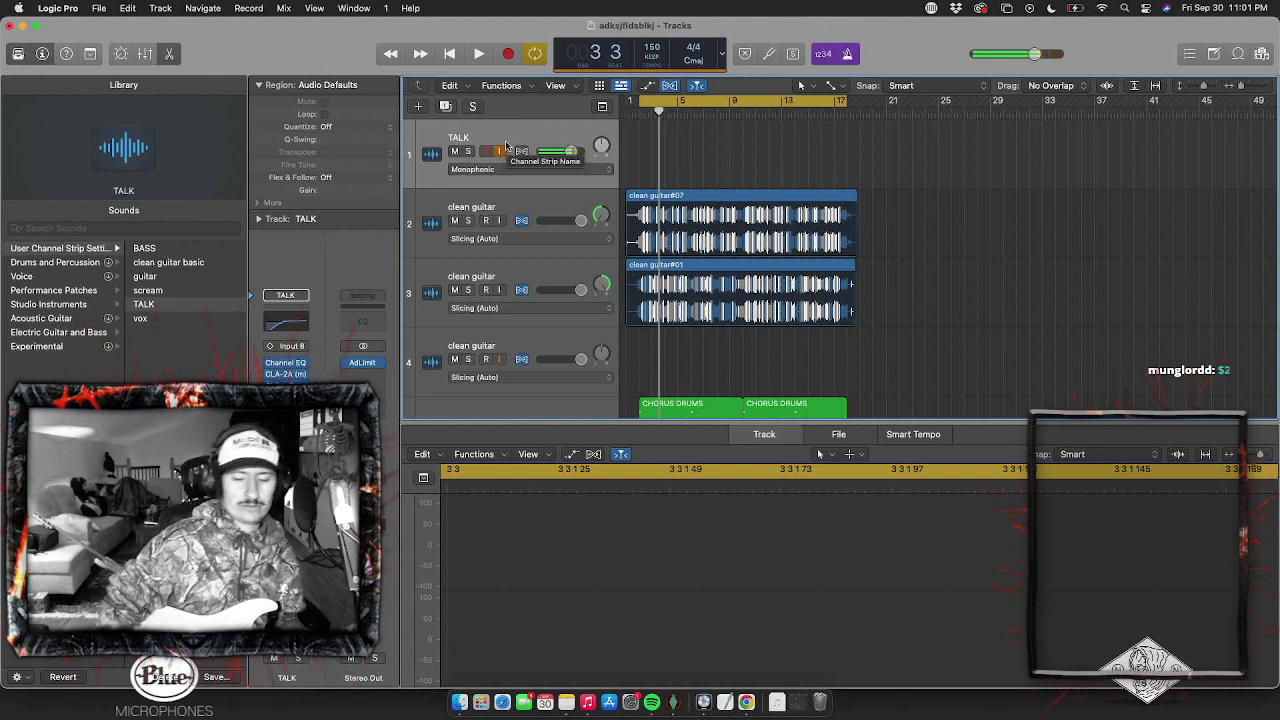
key(space)
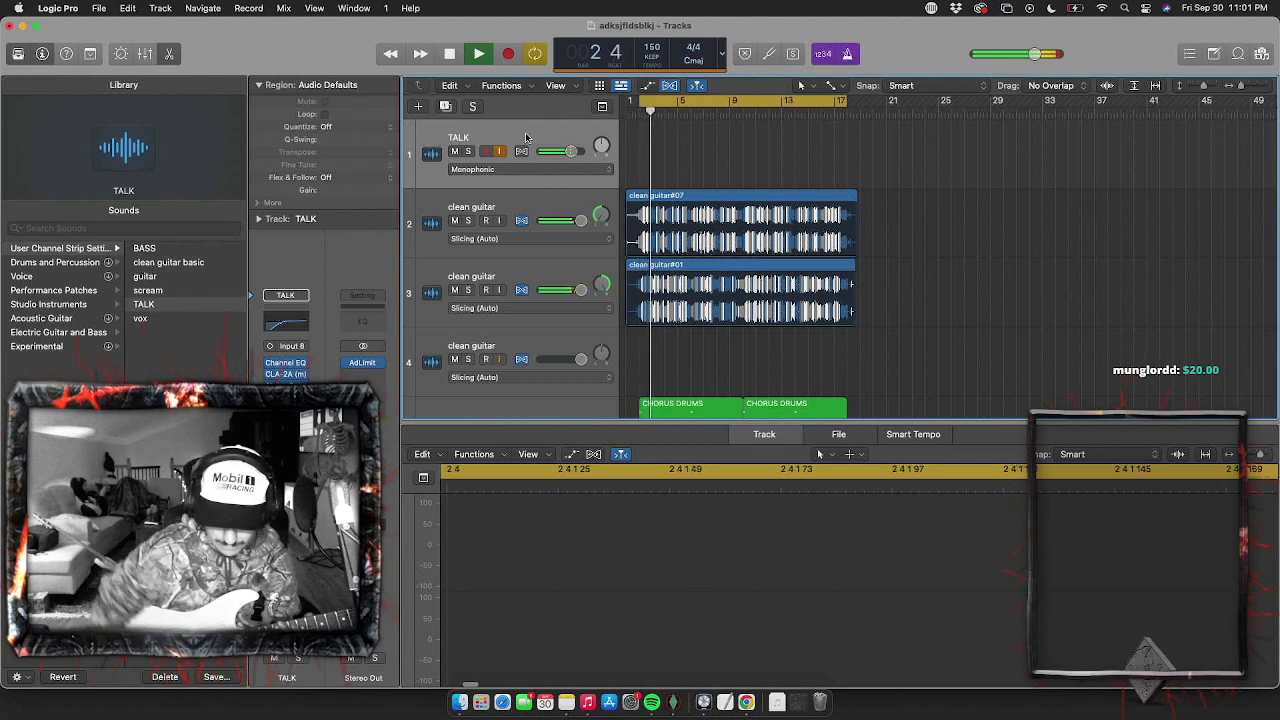
key(space)
click(497, 342)
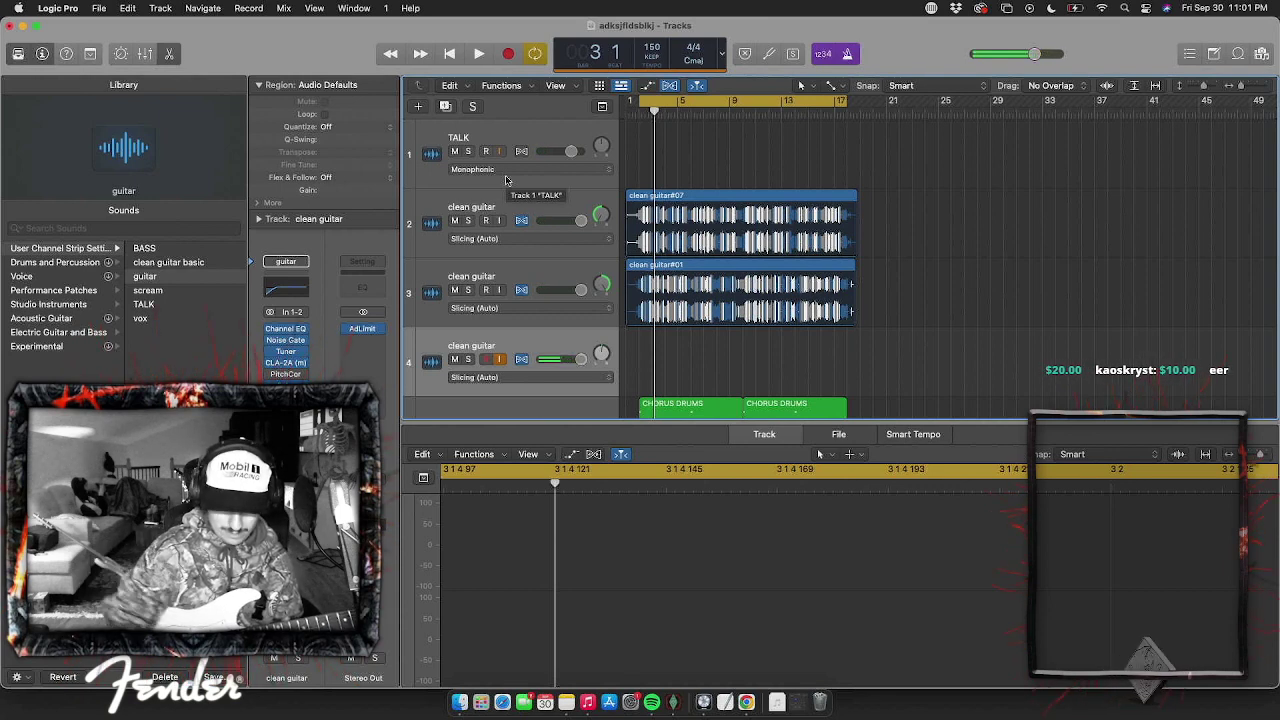
Record a trial take on the empty clean guitar track from bar 2 and delete it along with its audio file
key(space)
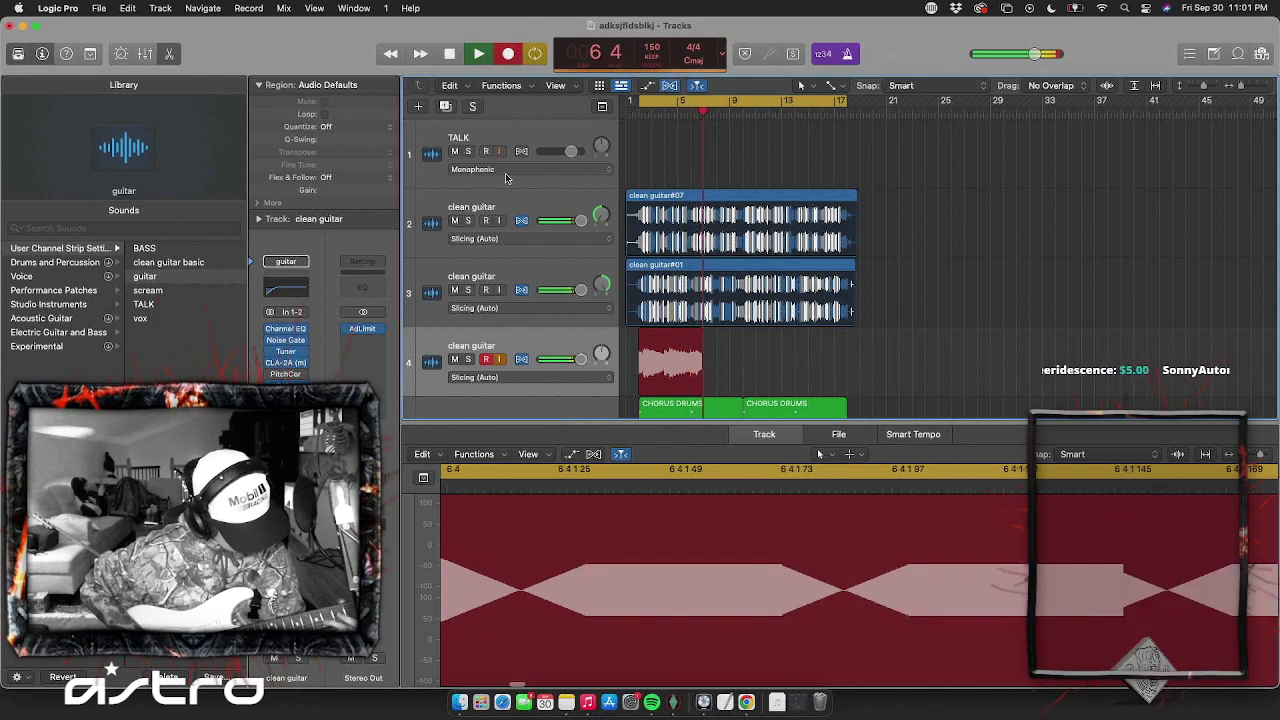
key(space)
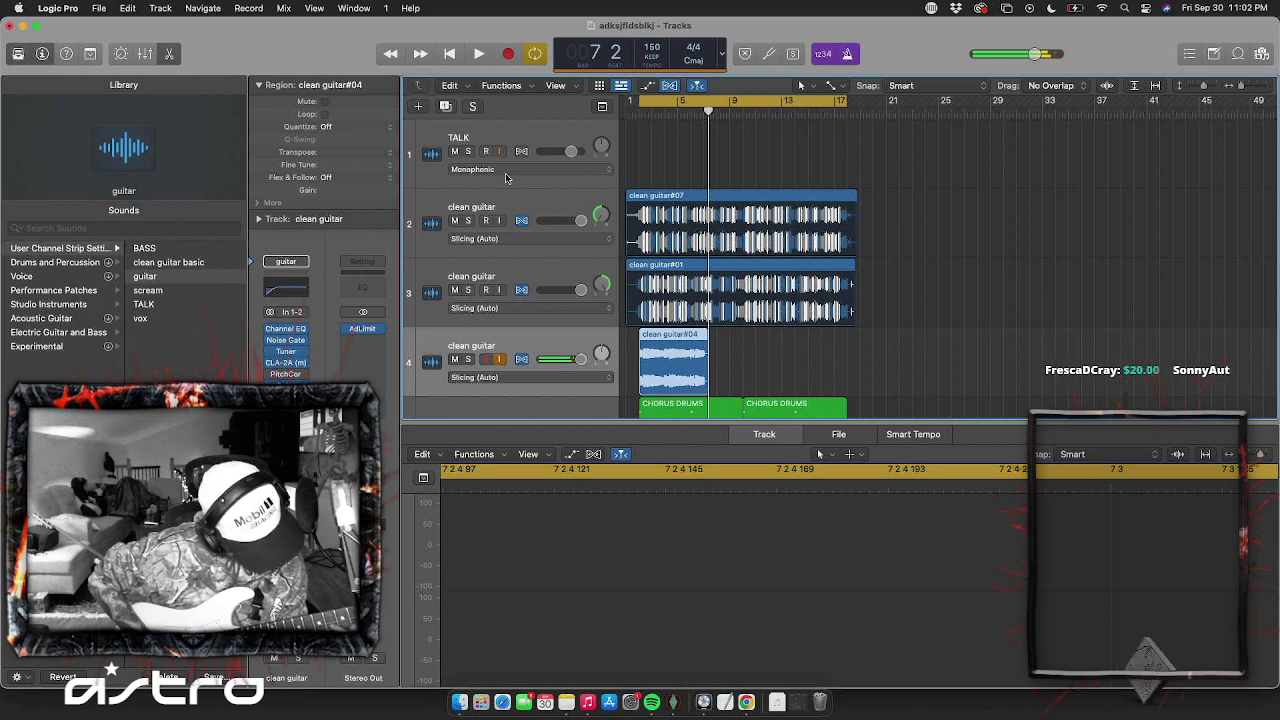
key(BackSpace)
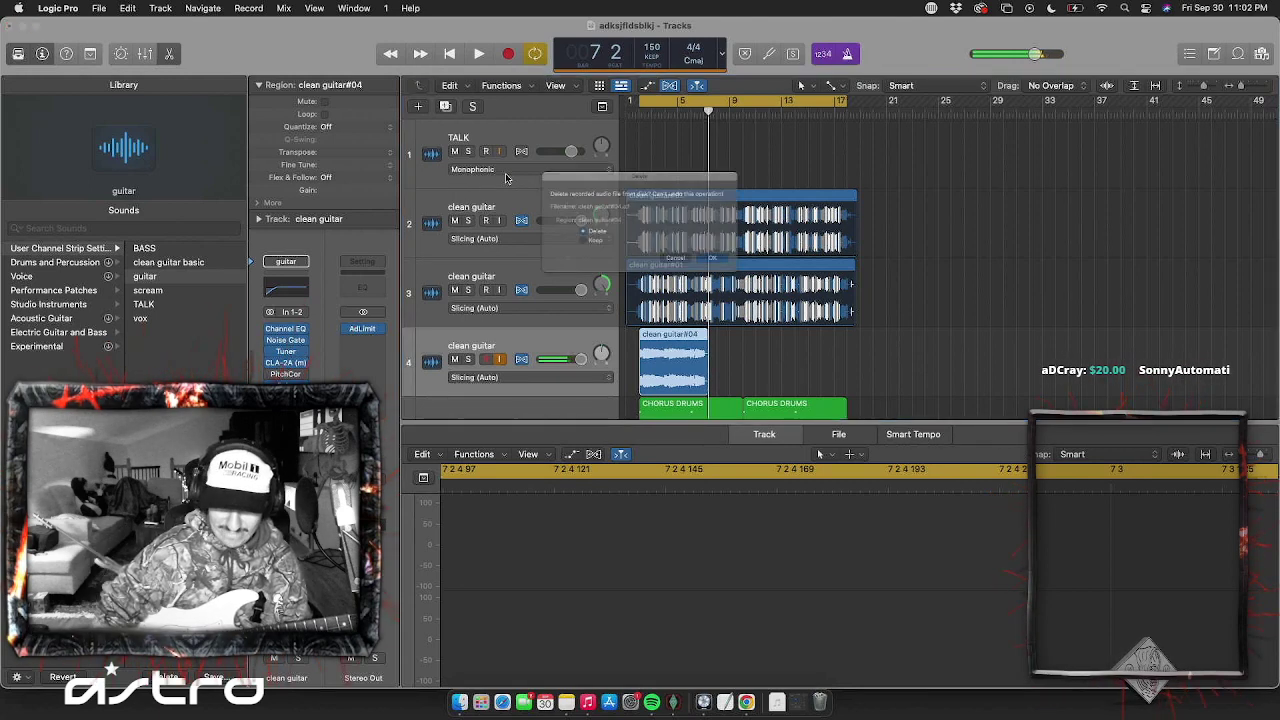
key(Return)
key(Return)
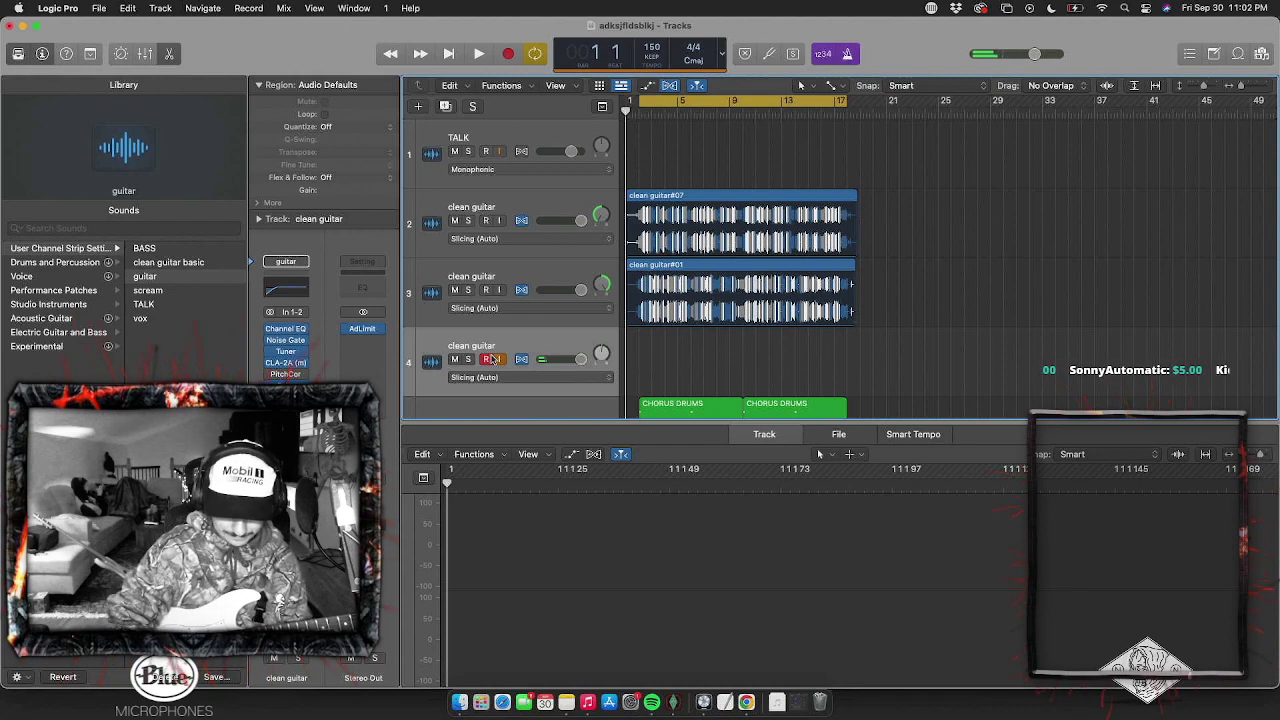
key(space)
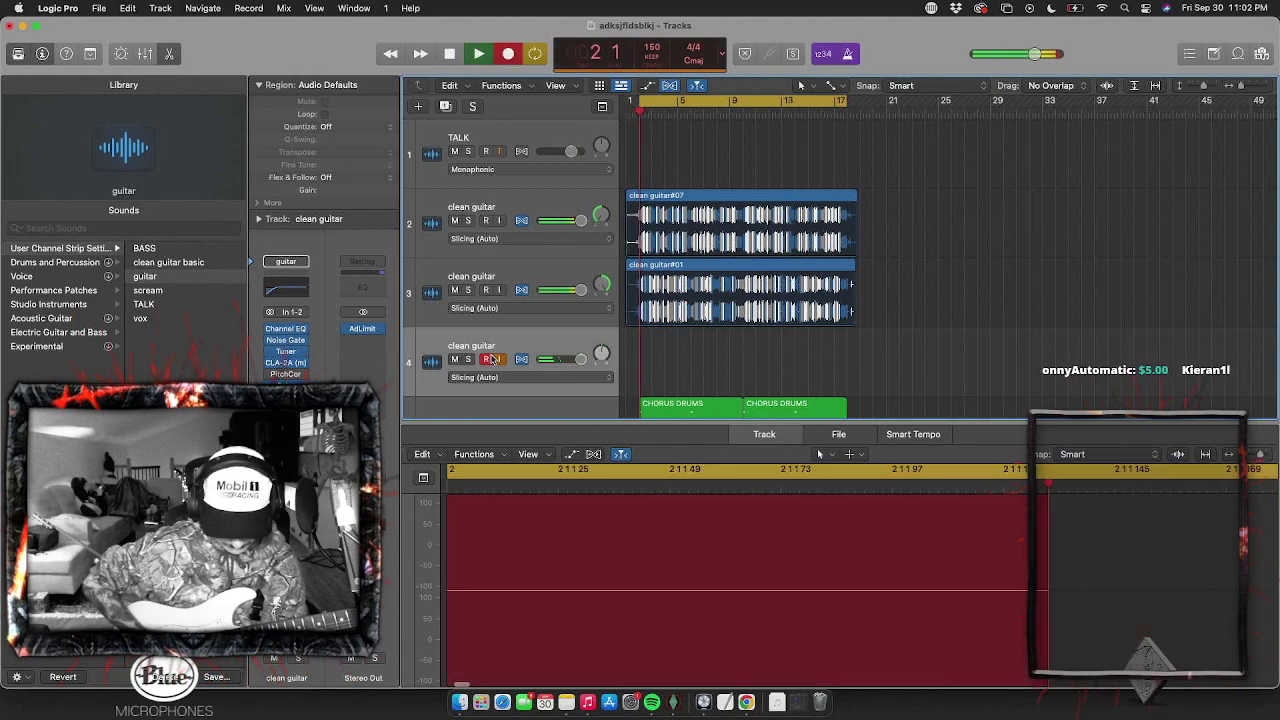
key(space)
key(r)
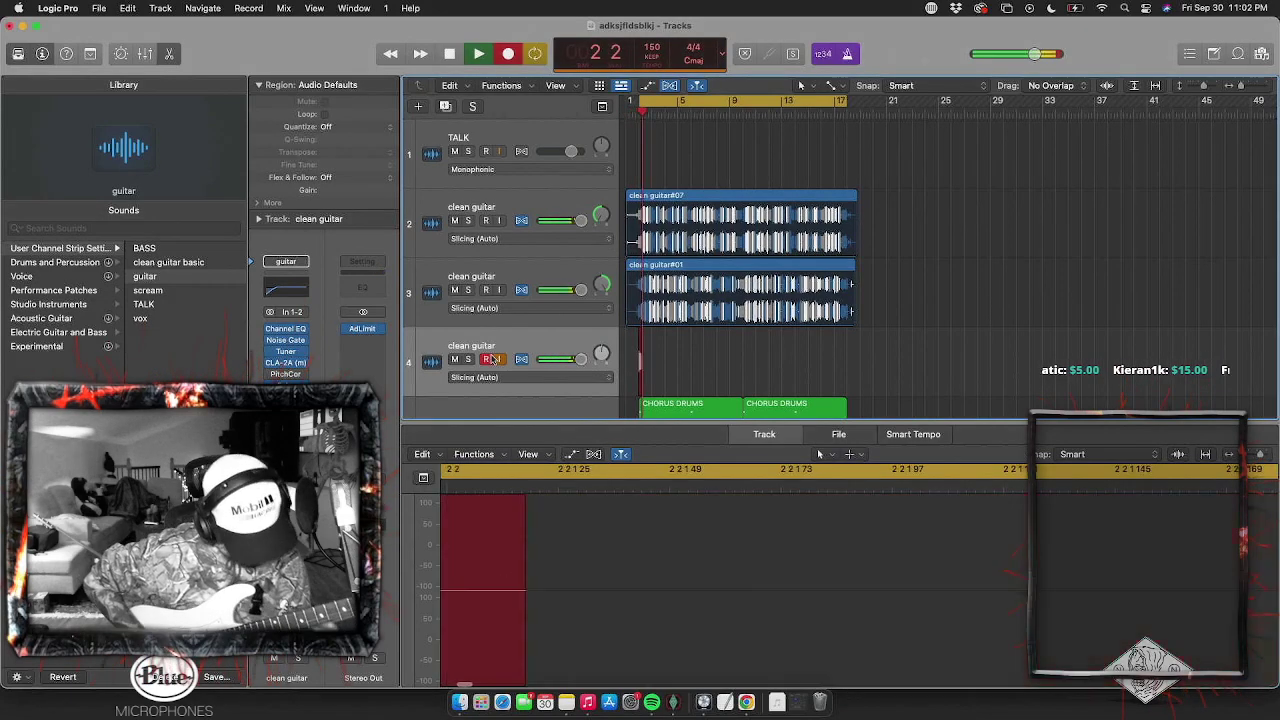
key(super+period)
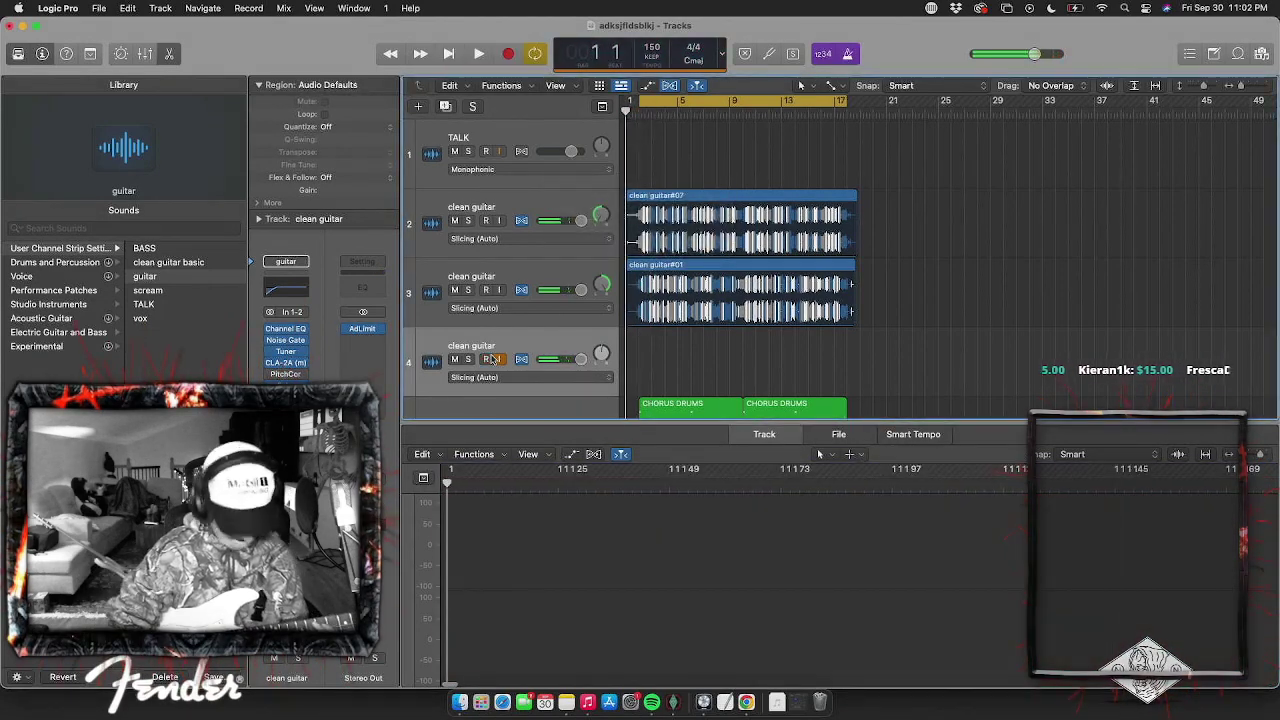
key(r)
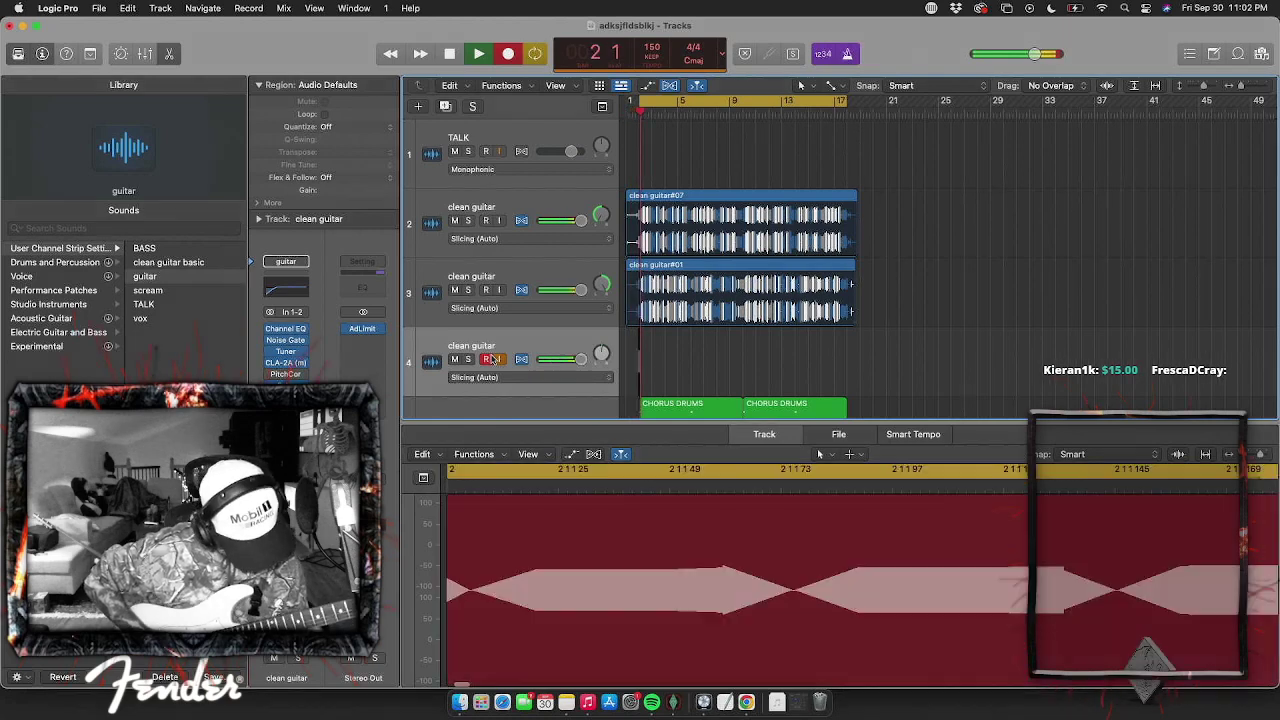
key(space)
Record a guitar take on the fourth track from bar 2 through bar 10 and play it back
key(super+period)
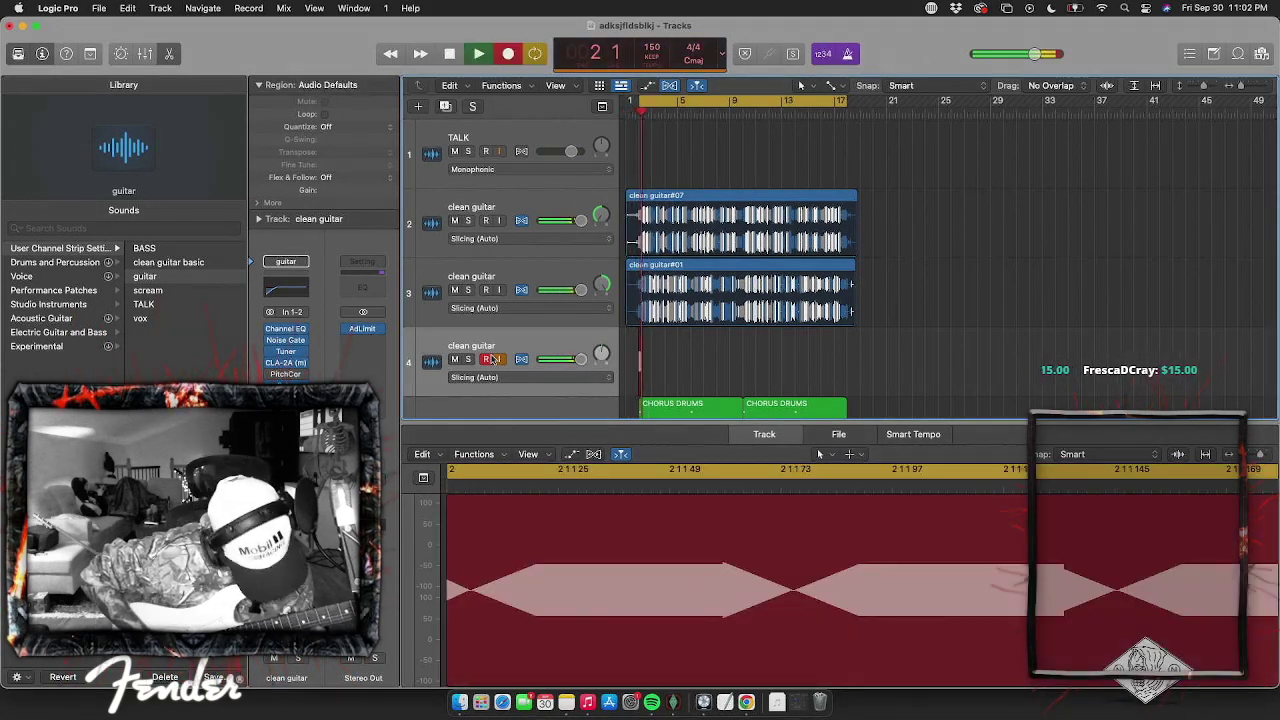
key(super+period)
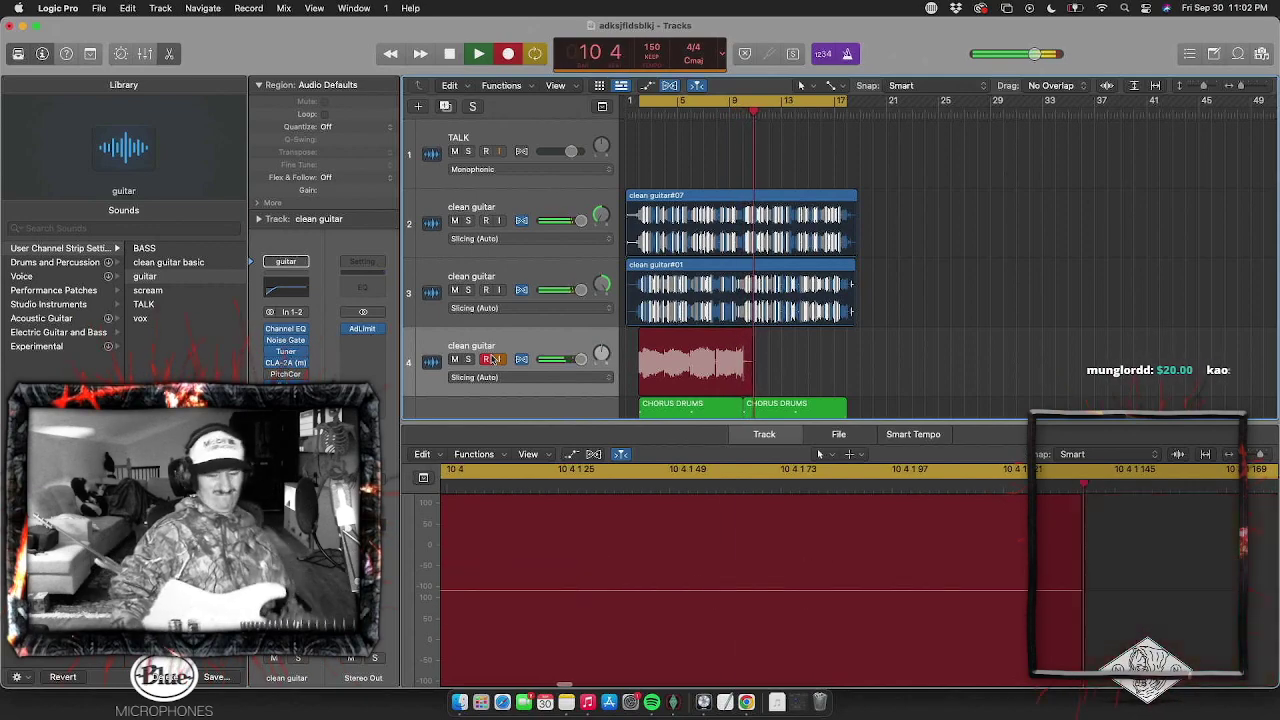
key(space)
key(space)
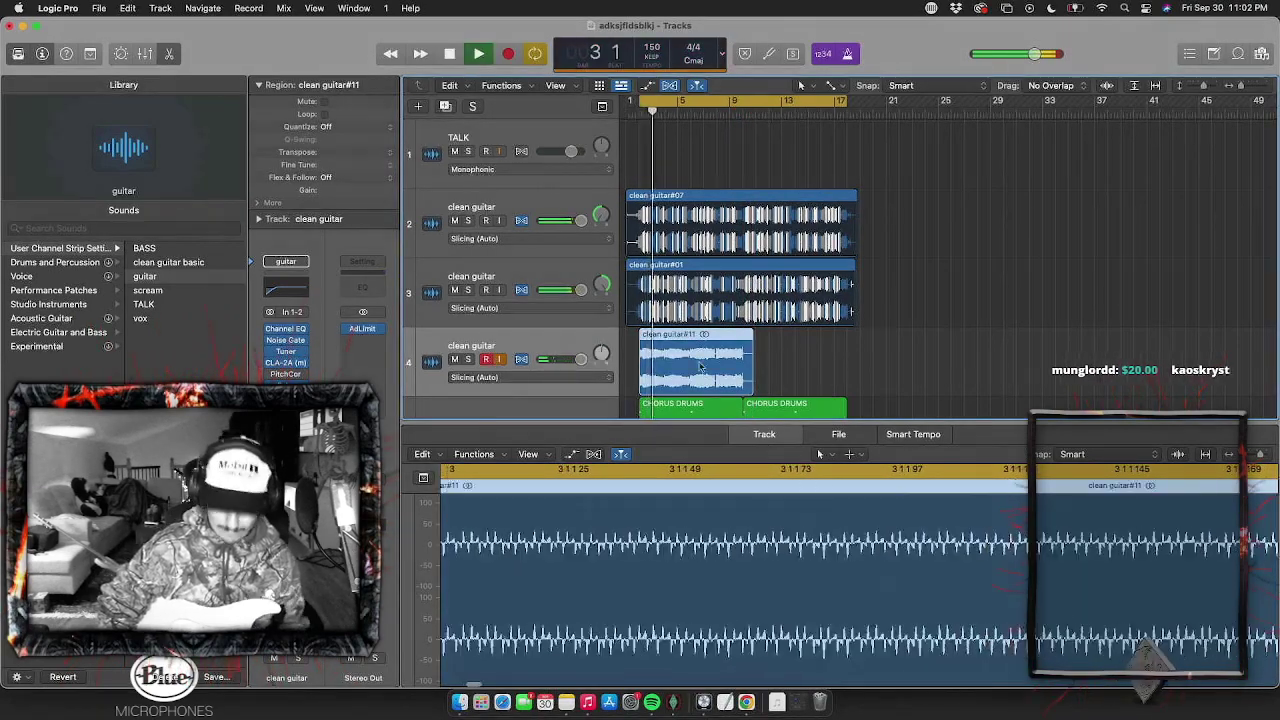
Split the newly recorded guitar region at bar 10 and delete the leftover piece after the split
key(super+Right)
key(super+Right)
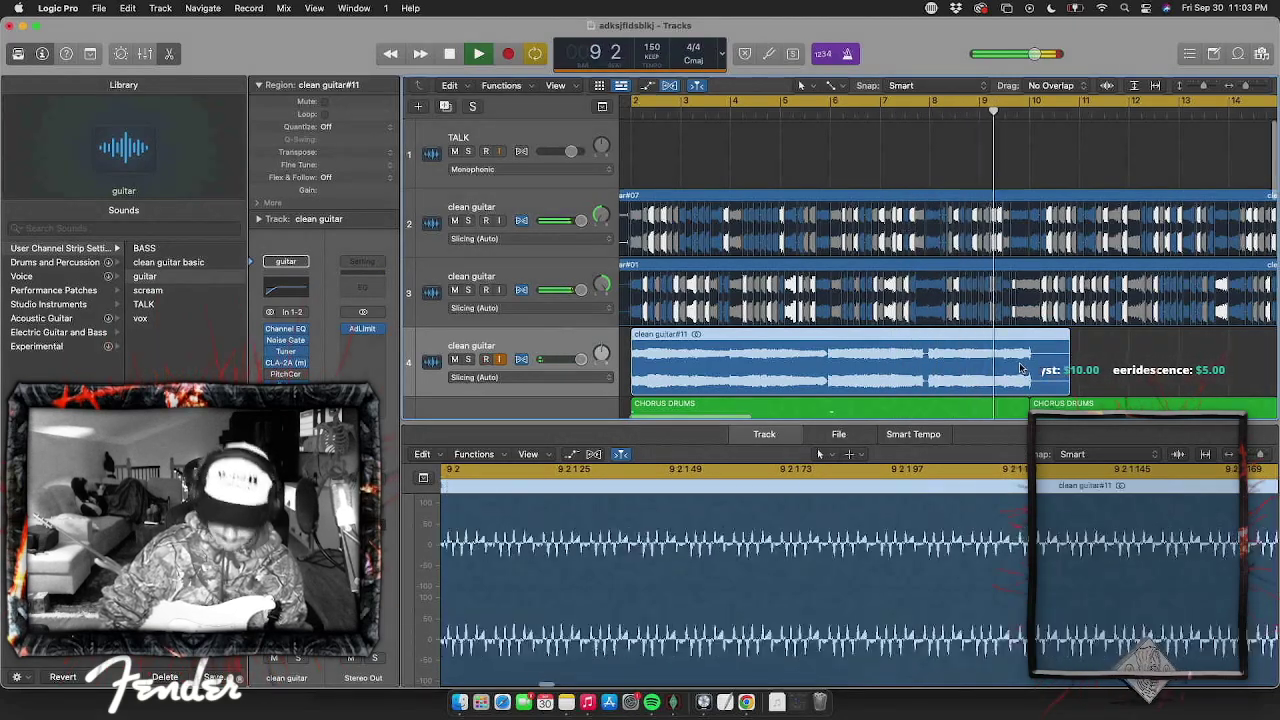
click(1010, 112)
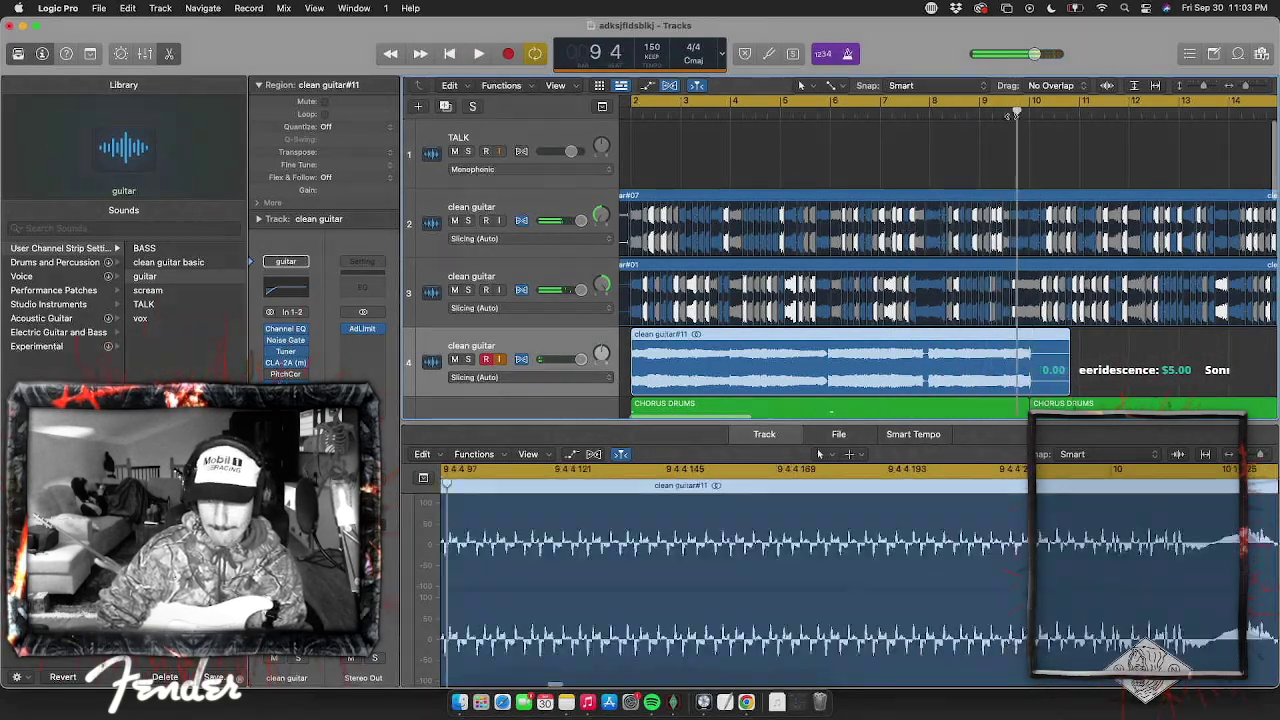
drag(1011, 116, 1028, 113)
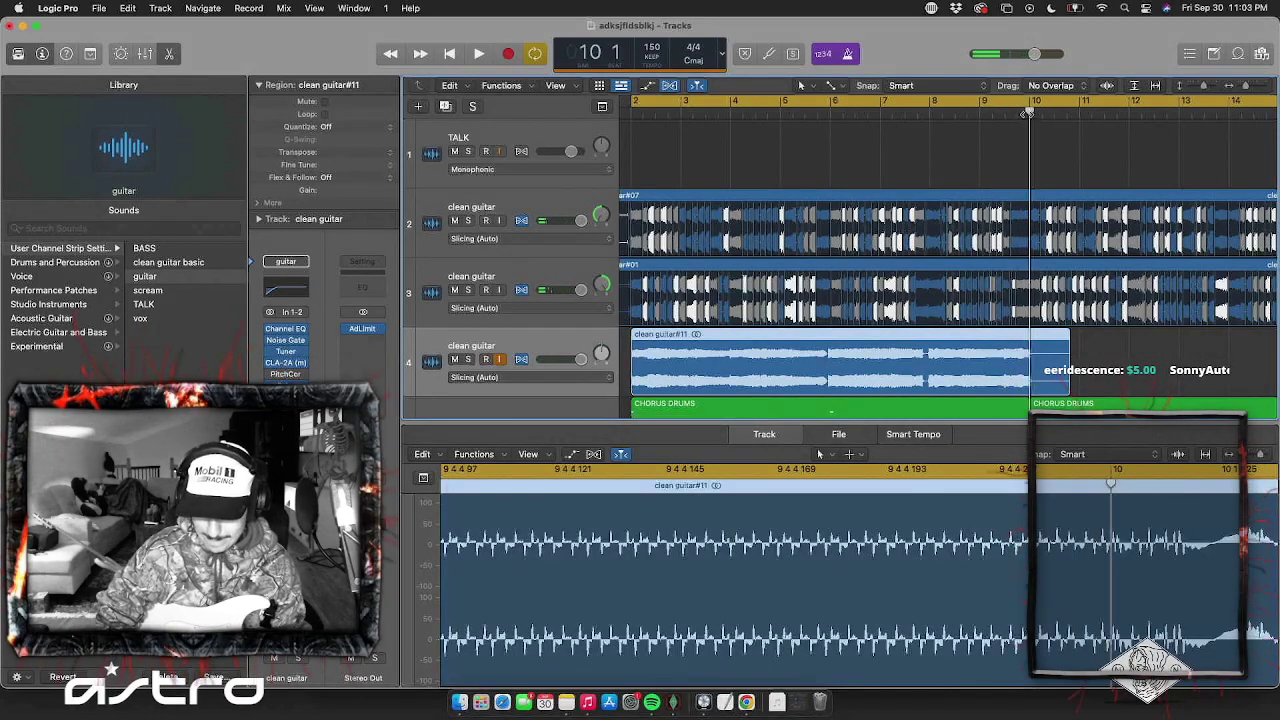
click(1024, 113)
click(1029, 111)
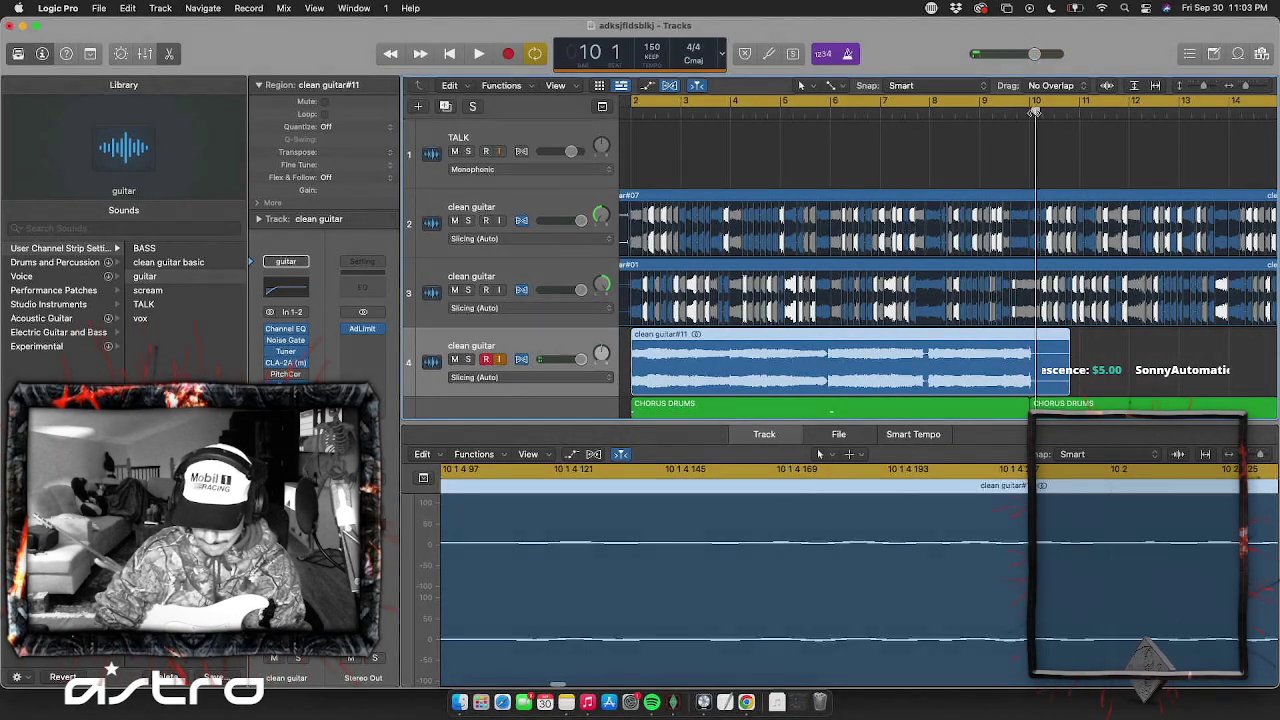
key(super+t)
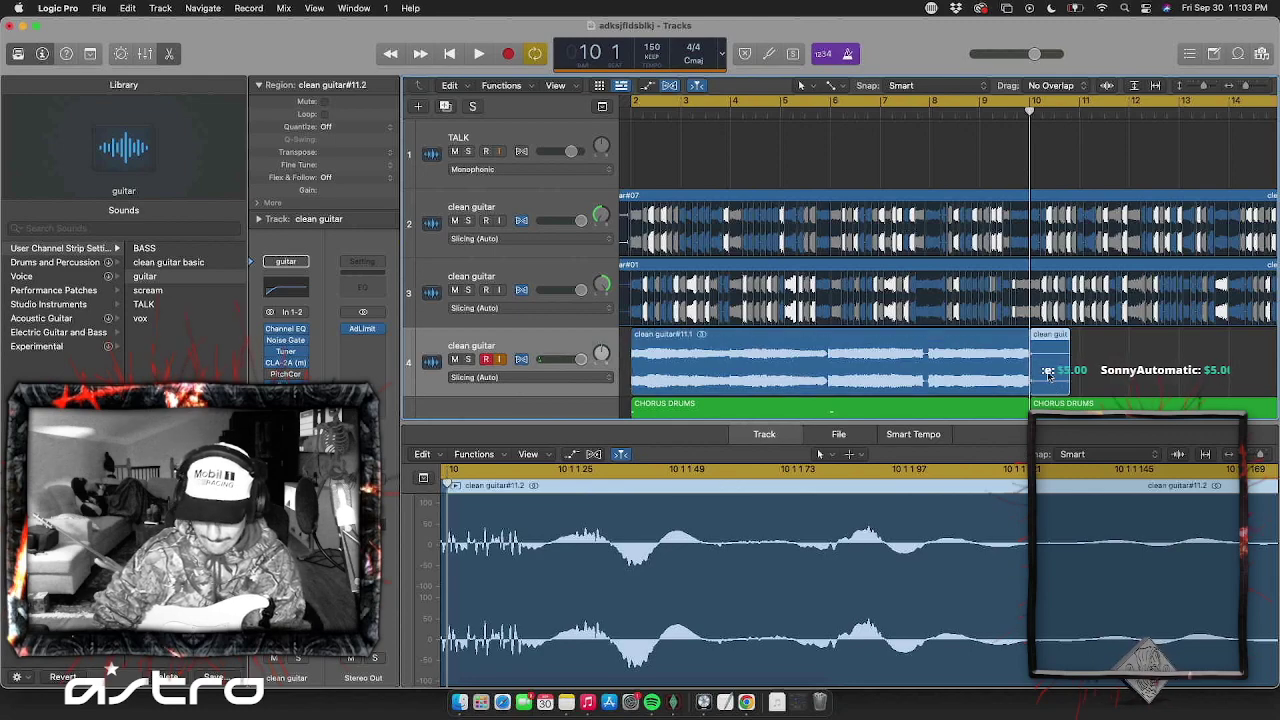
key(BackSpace)
Loop the trimmed guitar region for two repetitions so that it runs to the end of the drum regions
key(super+Left)
key(super+Left)
drag(855, 342, 1065, 380)
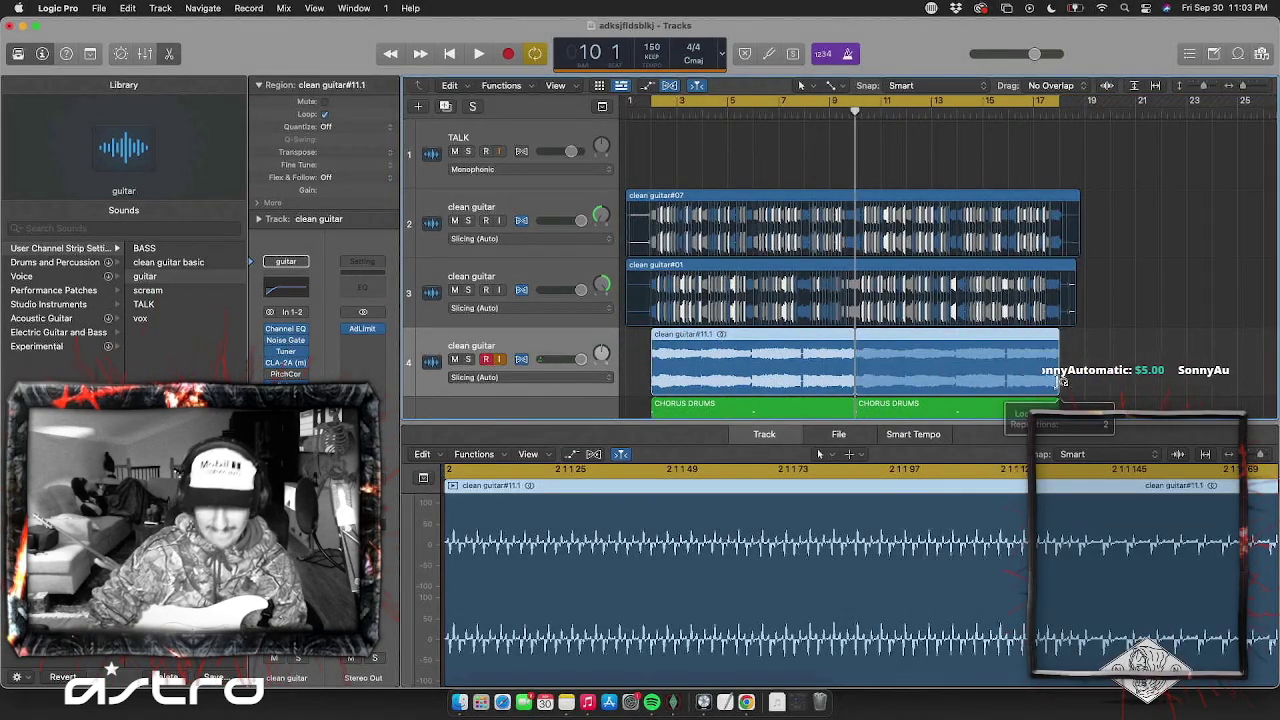
Play back the cycled section with the TALK track selected and slightly lower the looped guitar track's volume
click(525, 128)
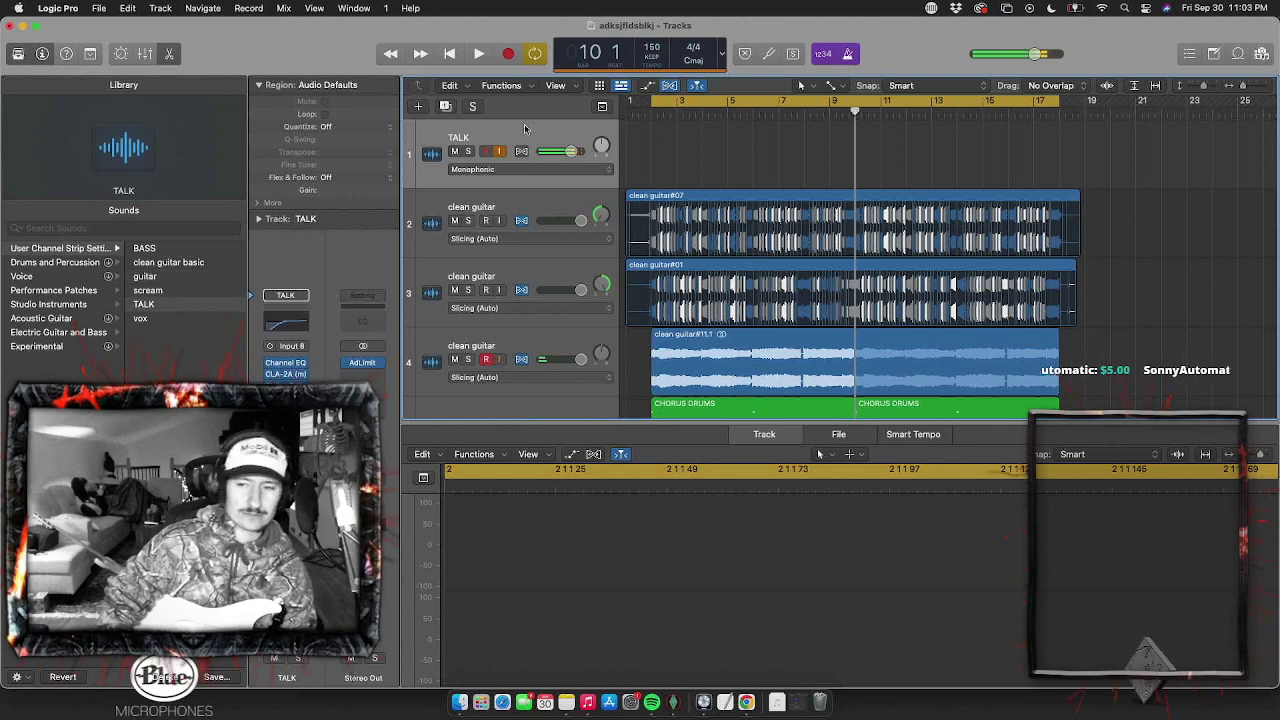
key(space)
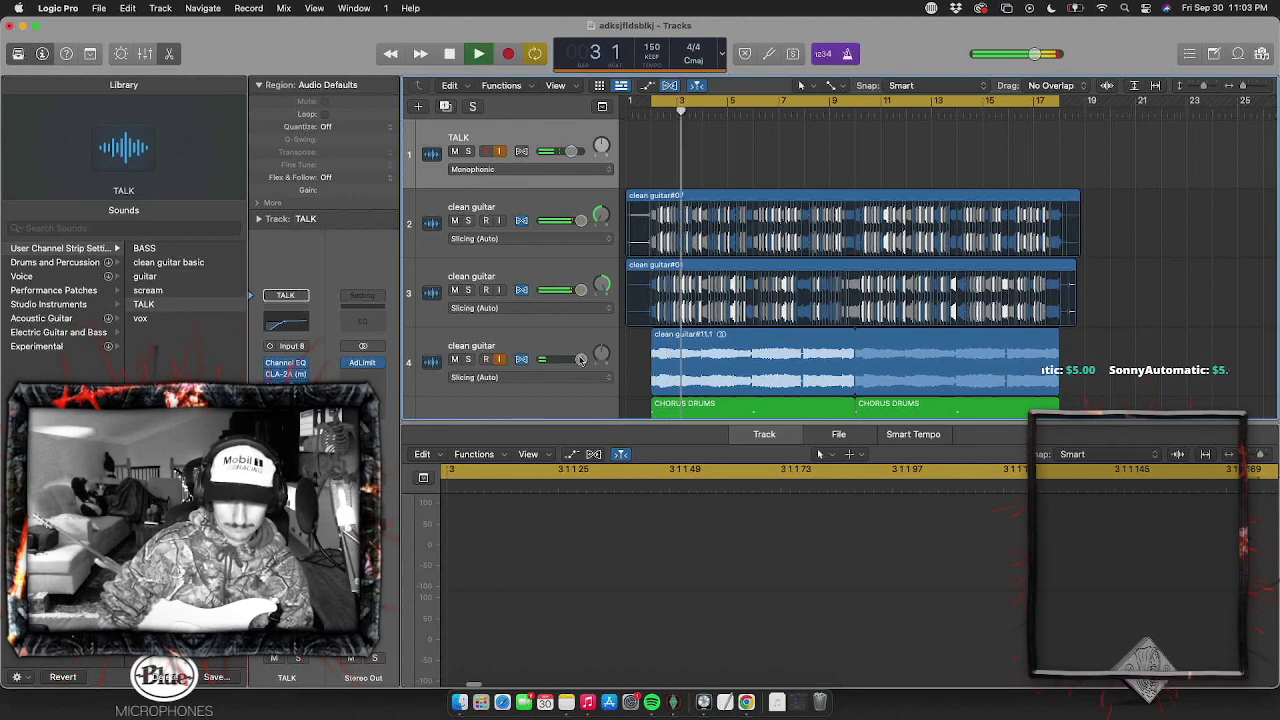
scroll(585, 405, down, 2)
scroll(585, 405, down, 2)
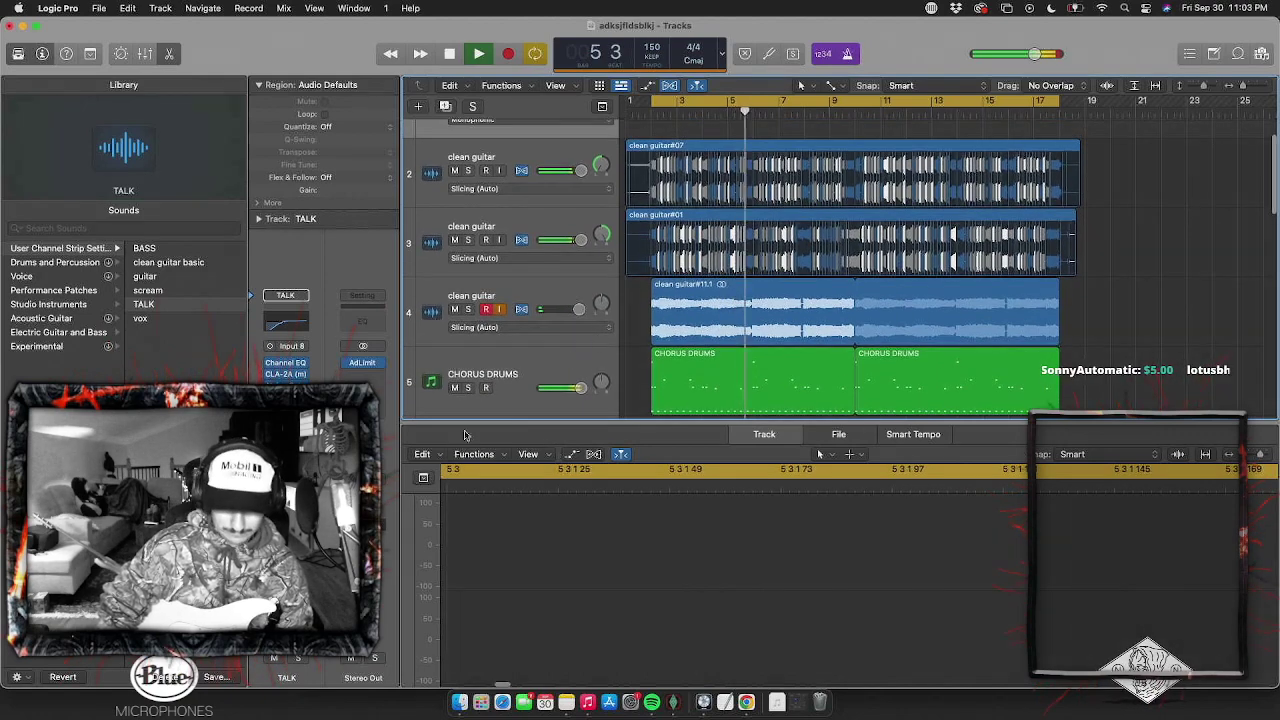
scroll(580, 377, up, 2)
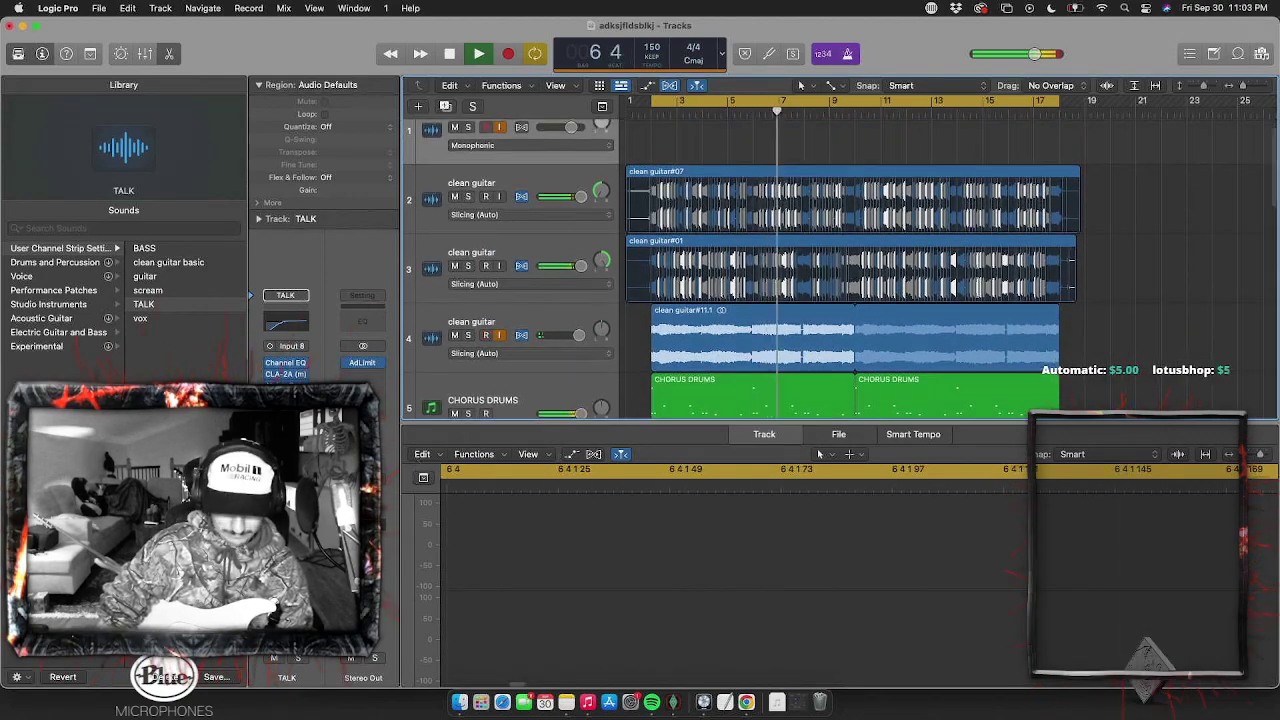
click(486, 335)
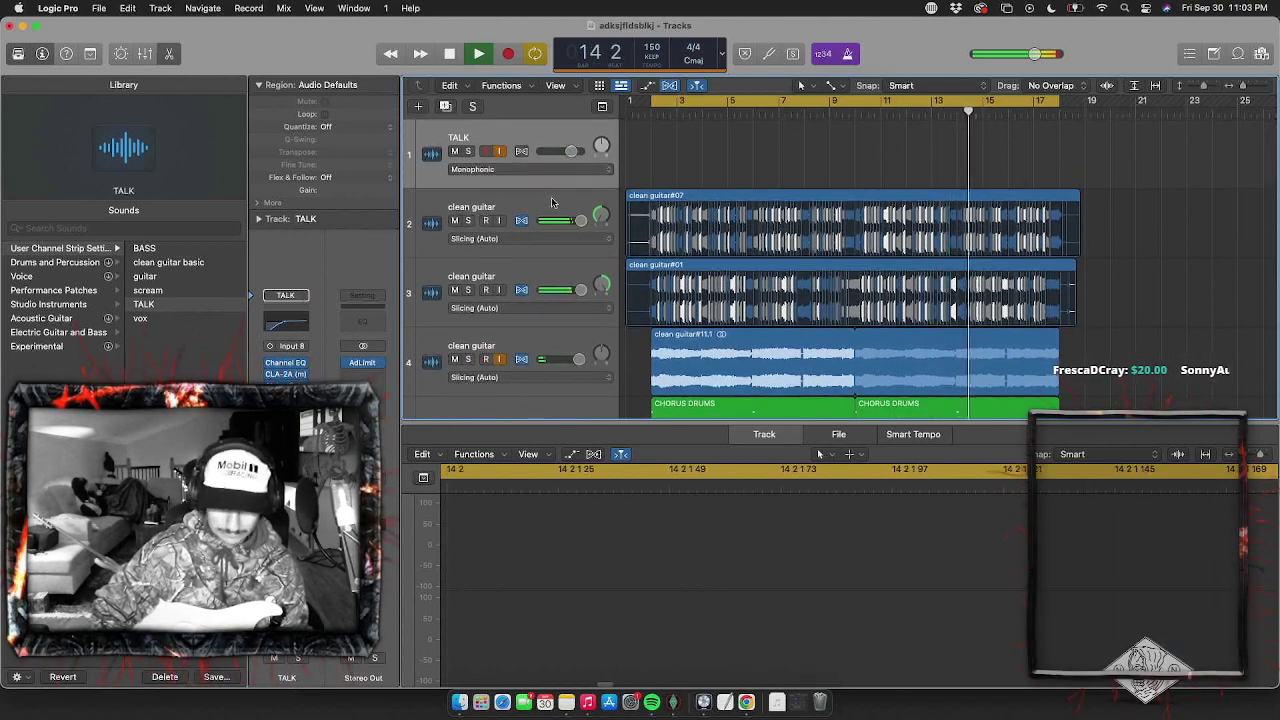
Select the three guitar tracks and CHORUS DRUMS, show the mixer, and lower their levels together, bringing the drums to 4.5 dB
click(562, 281)
scroll(550, 290, down, 4)
shift+click(549, 293)
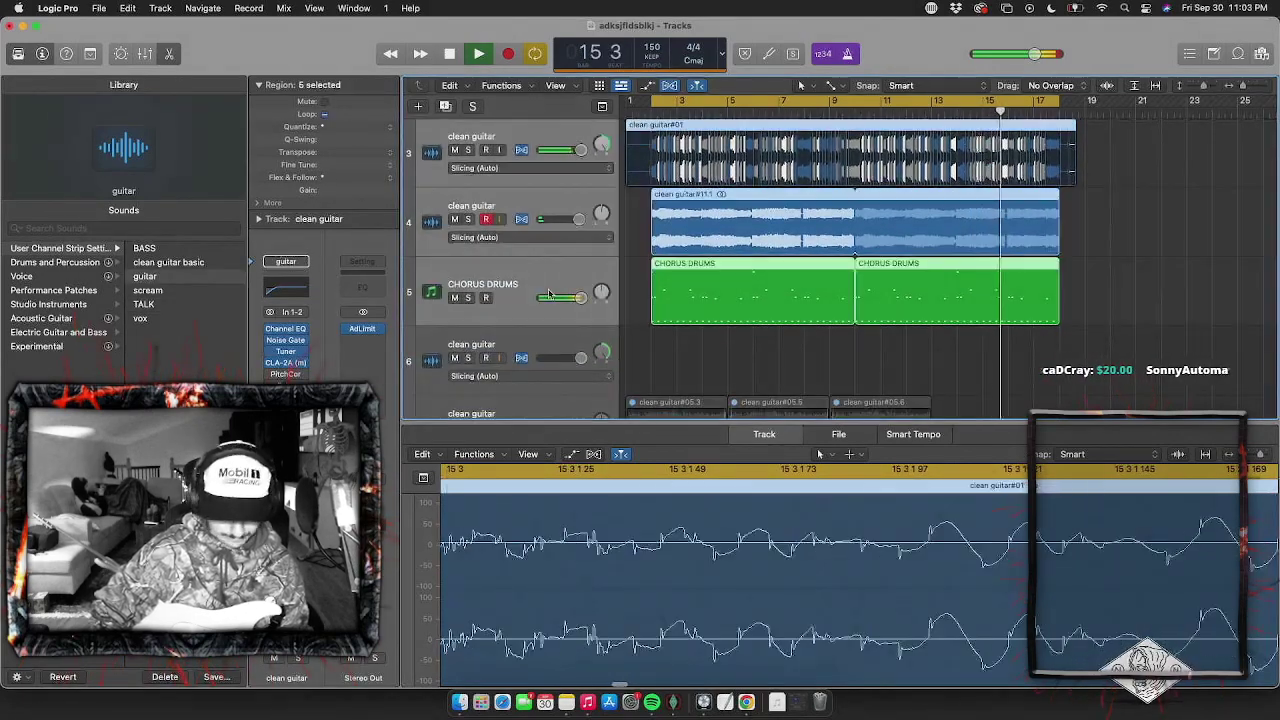
scroll(551, 305, down, 2)
key(x)
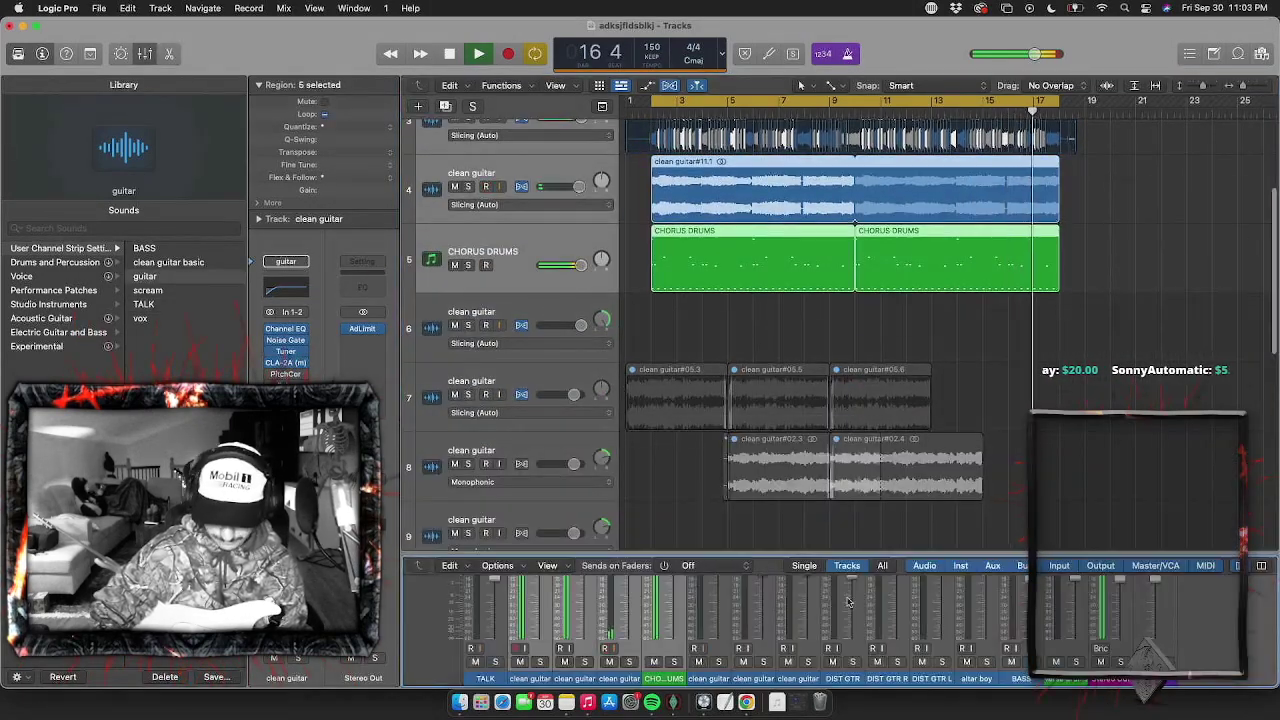
scroll(848, 601, up, 5)
scroll(672, 626, down, 2)
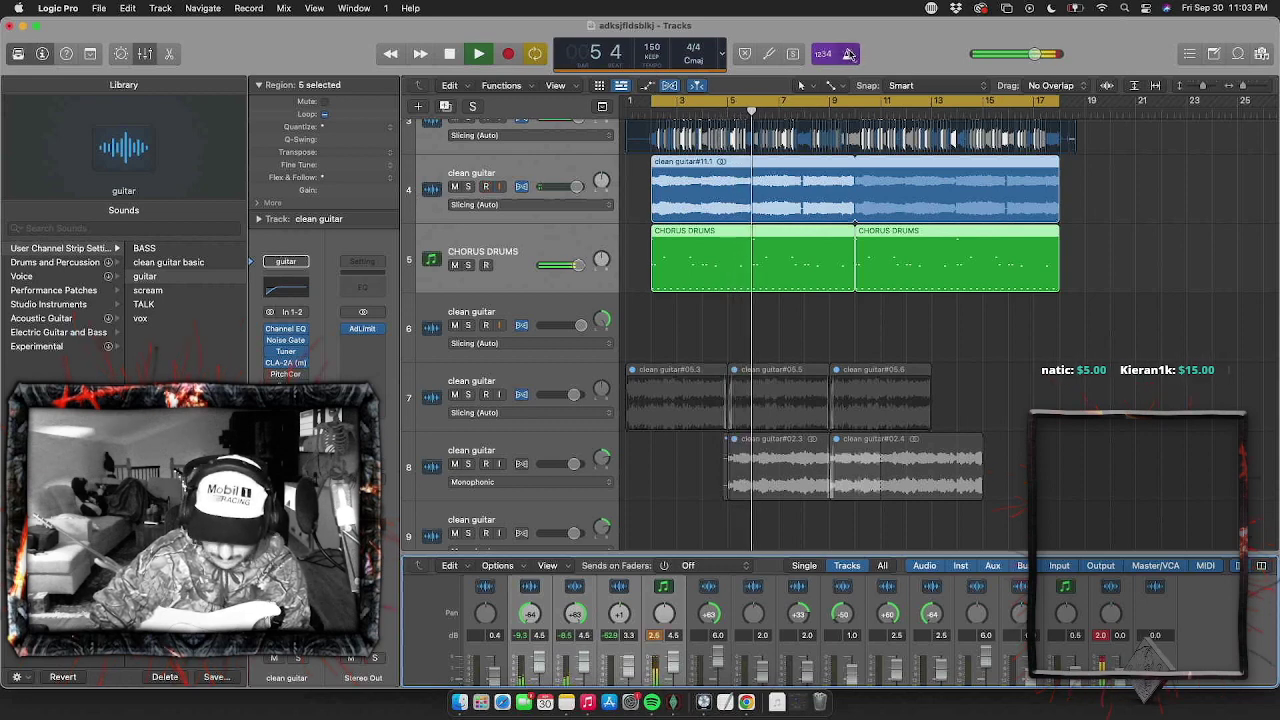
Turn off the metronome during playback and lower the two double-tracked guitars to about 3.0 dB and the centred guitar to 3.1 dB
click(848, 54)
key(Return)
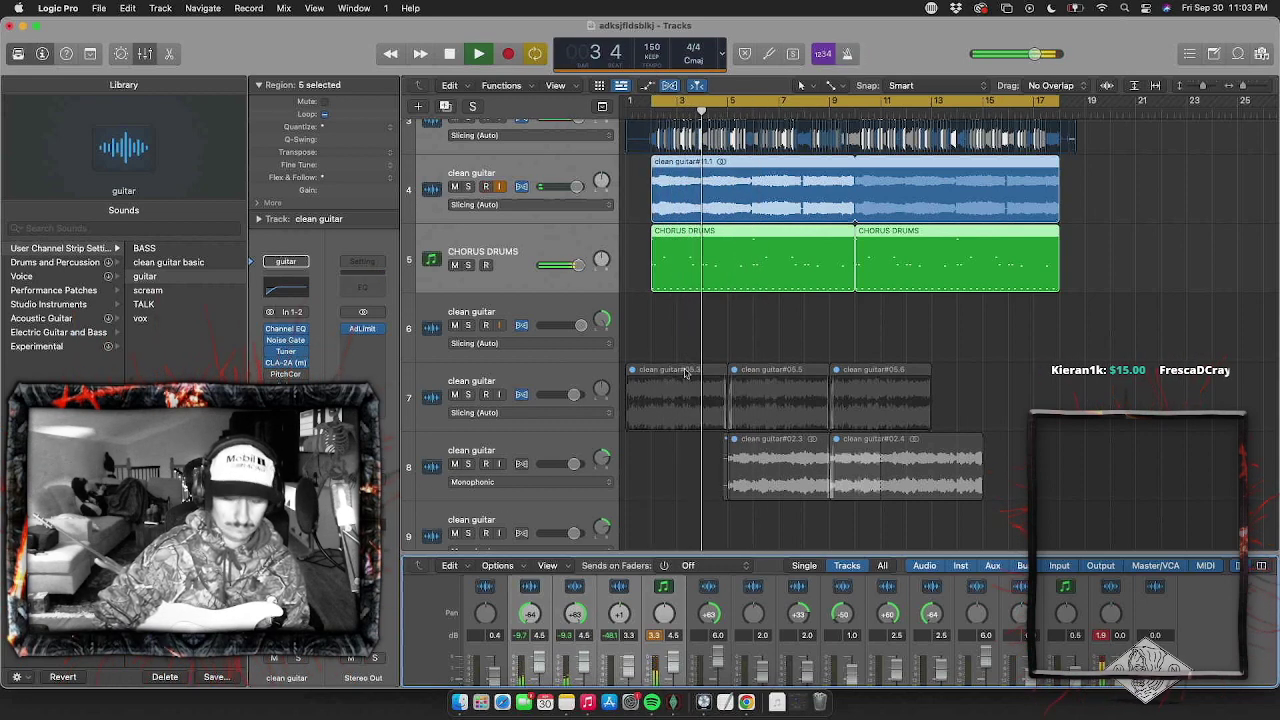
scroll(675, 308, up, 3)
click(550, 200)
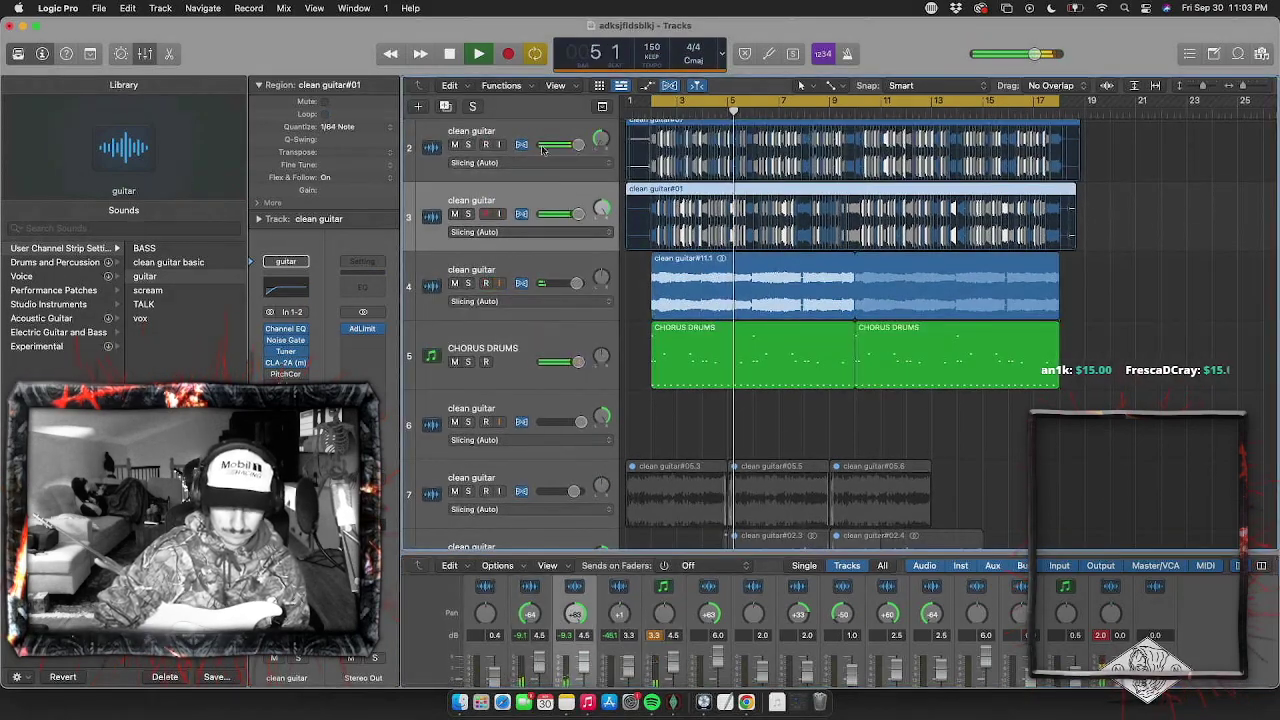
shift+click(543, 134)
drag(578, 152, 576, 152)
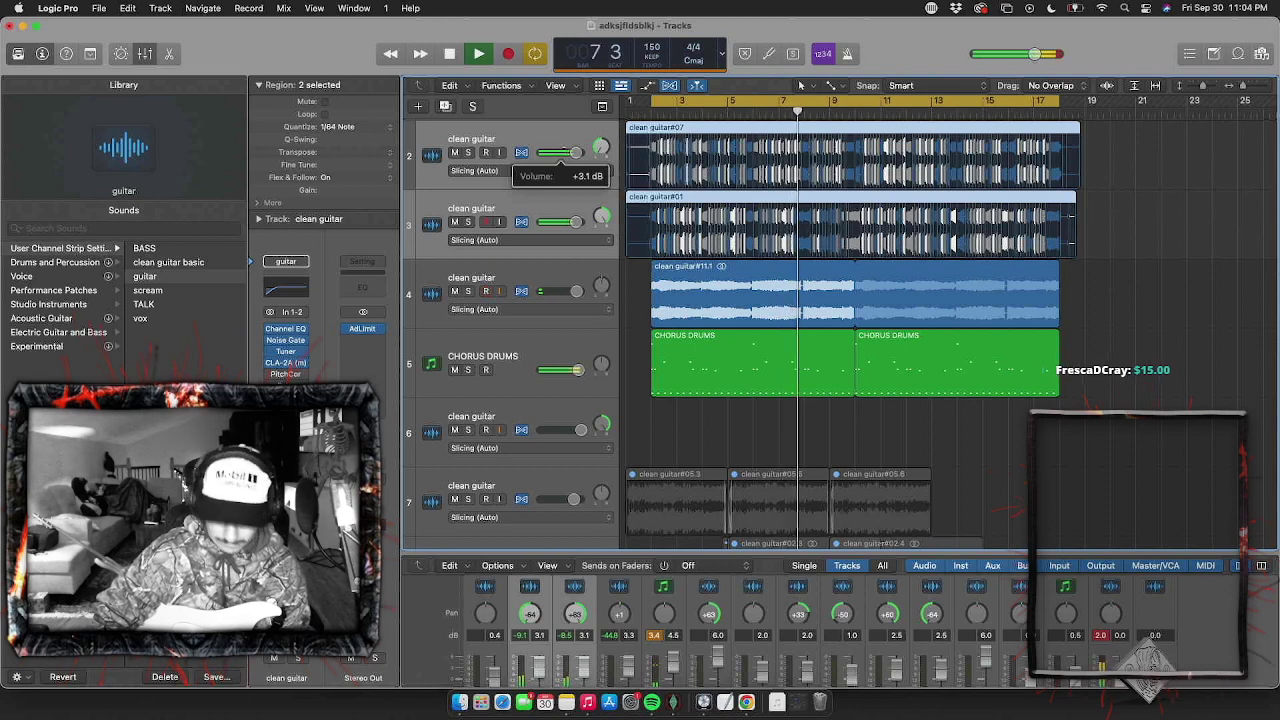
click(577, 293)
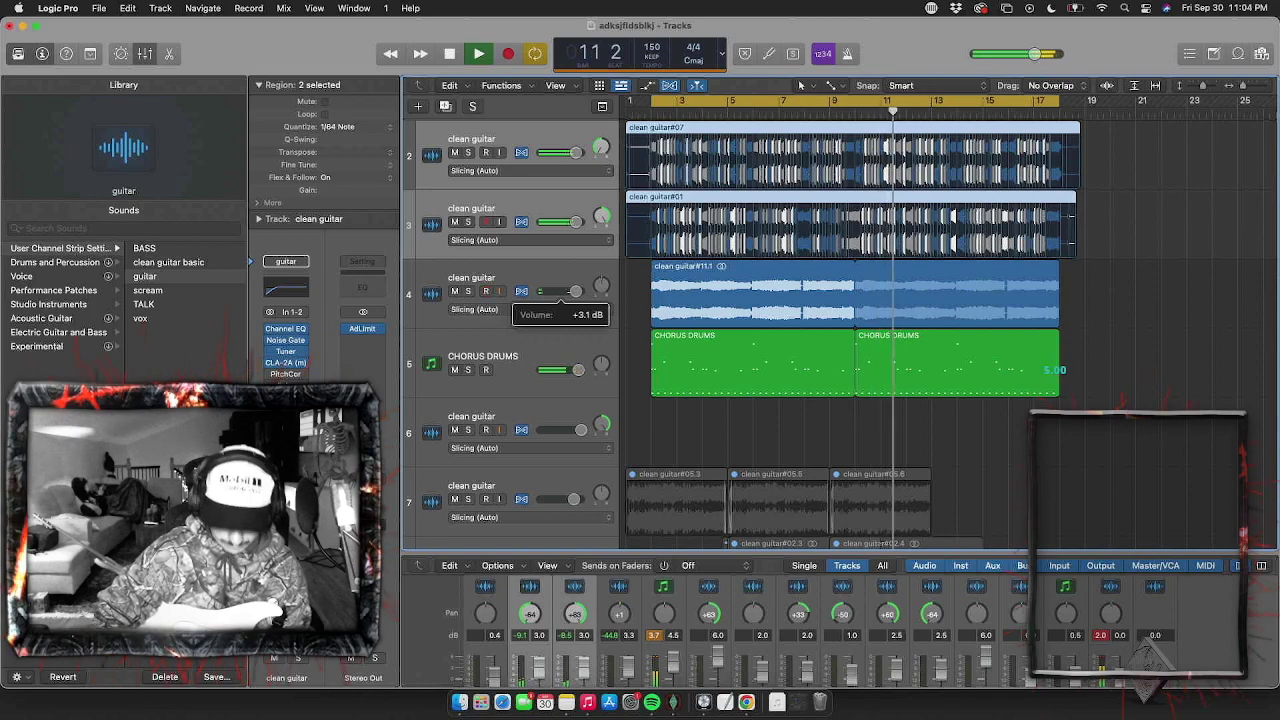
Solo the drum and TALK tracks and open the first CHORUS DRUMS region in the Piano Roll
key(s)
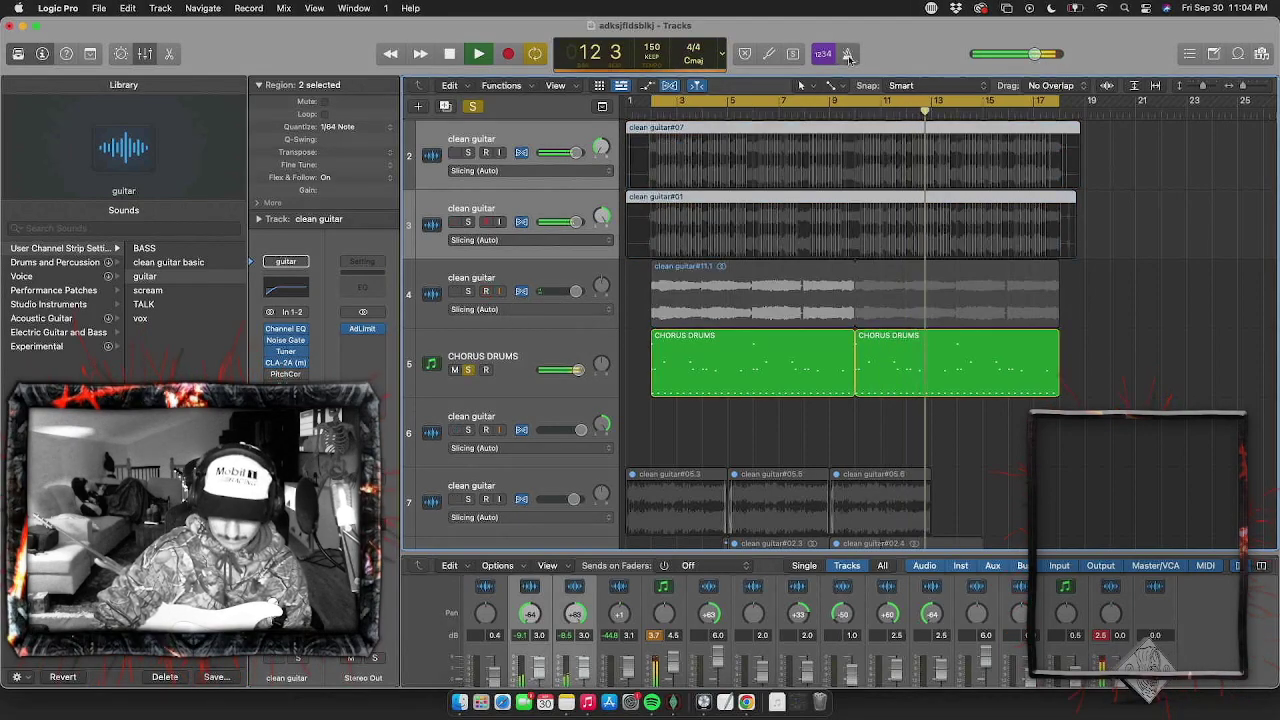
click(777, 364)
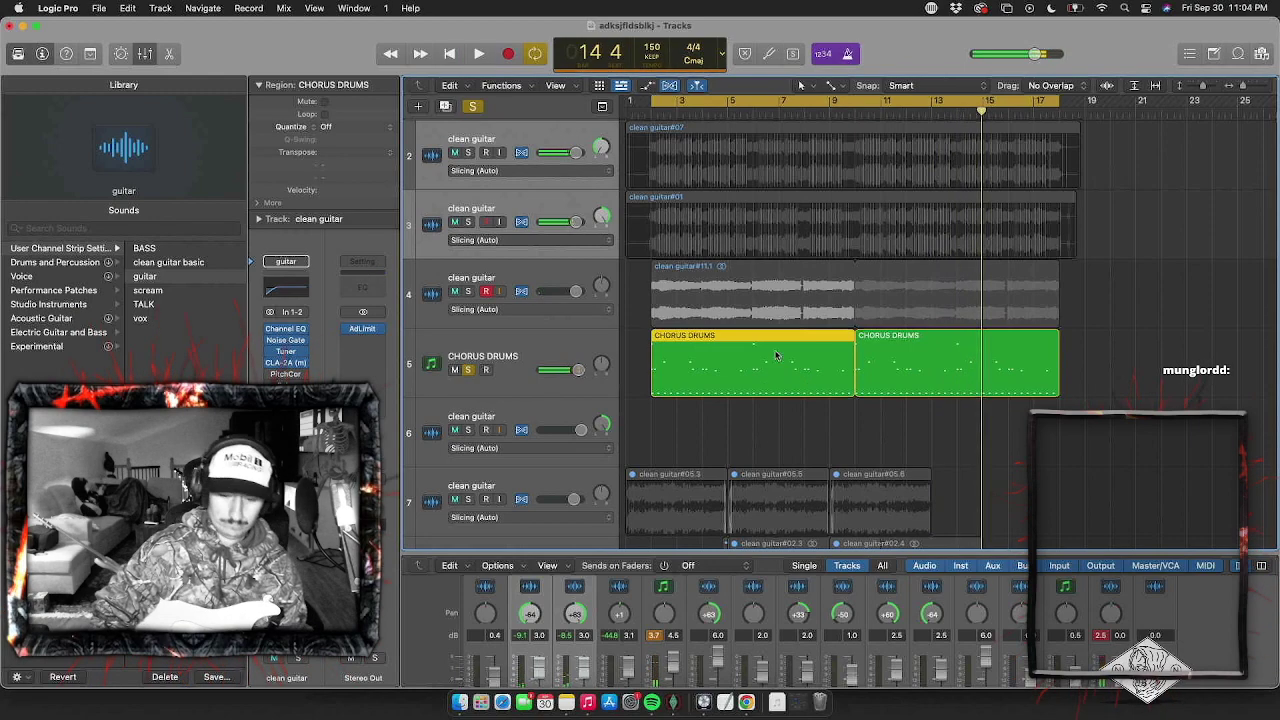
key(super+Right)
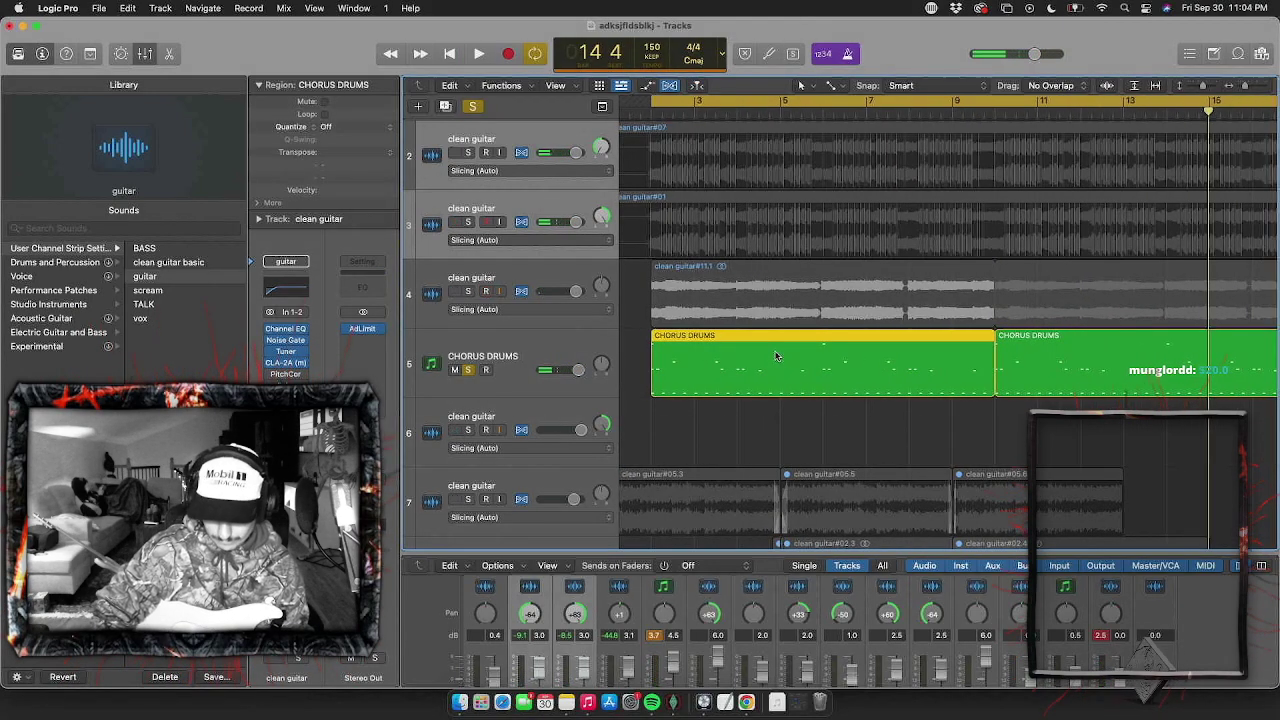
double_click(777, 356)
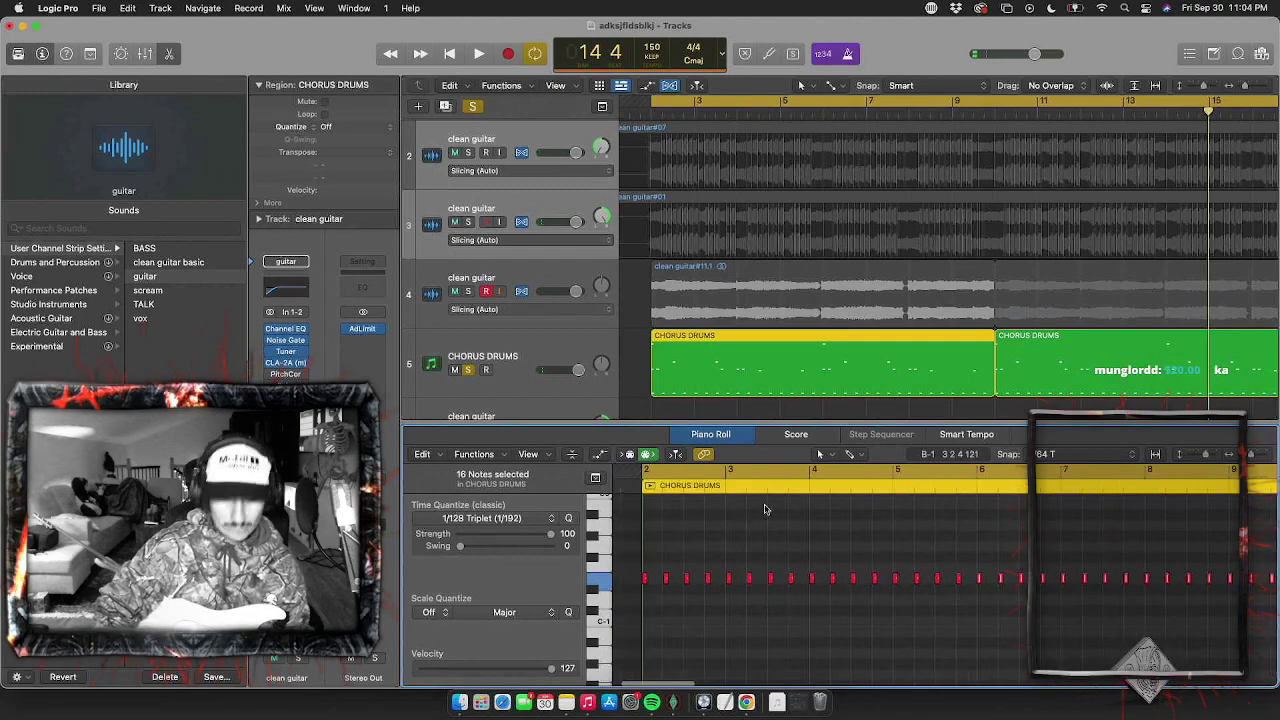
scroll(500, 160, up, 3)
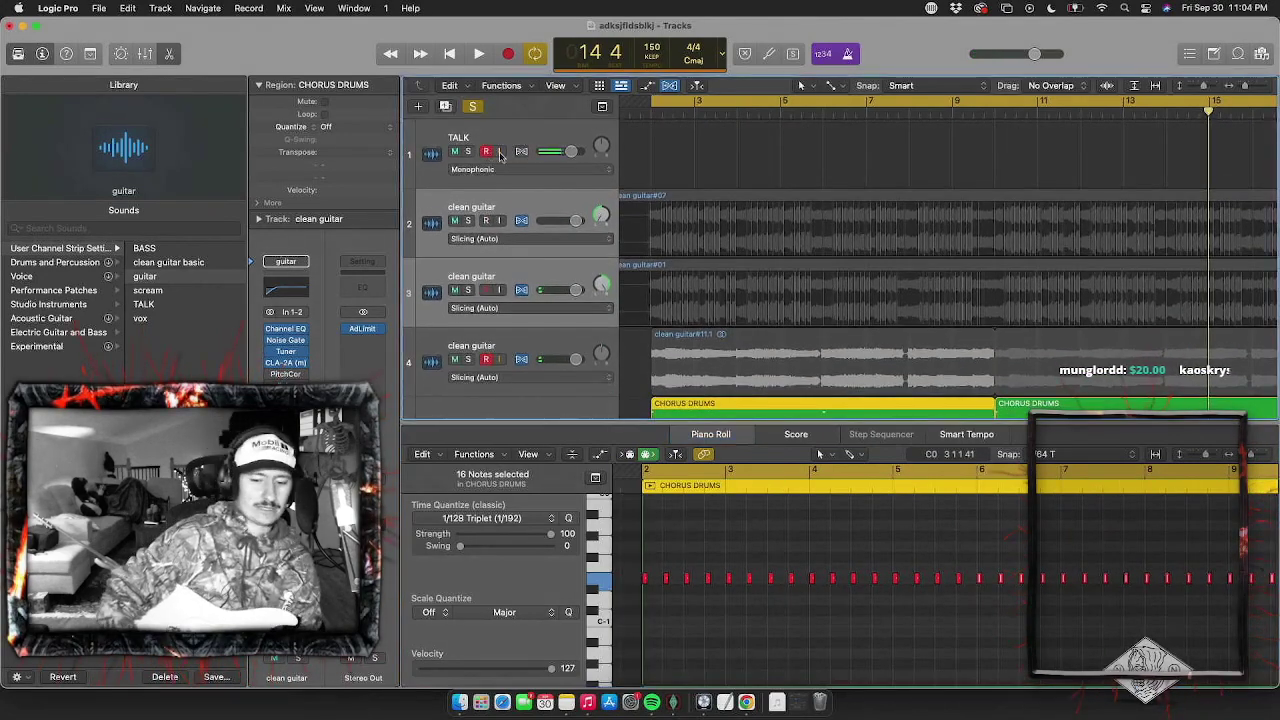
click(467, 151)
Delete the row of 32 repeated E-1 notes across the first CHORUS DRUMS region
scroll(760, 525, down, 2)
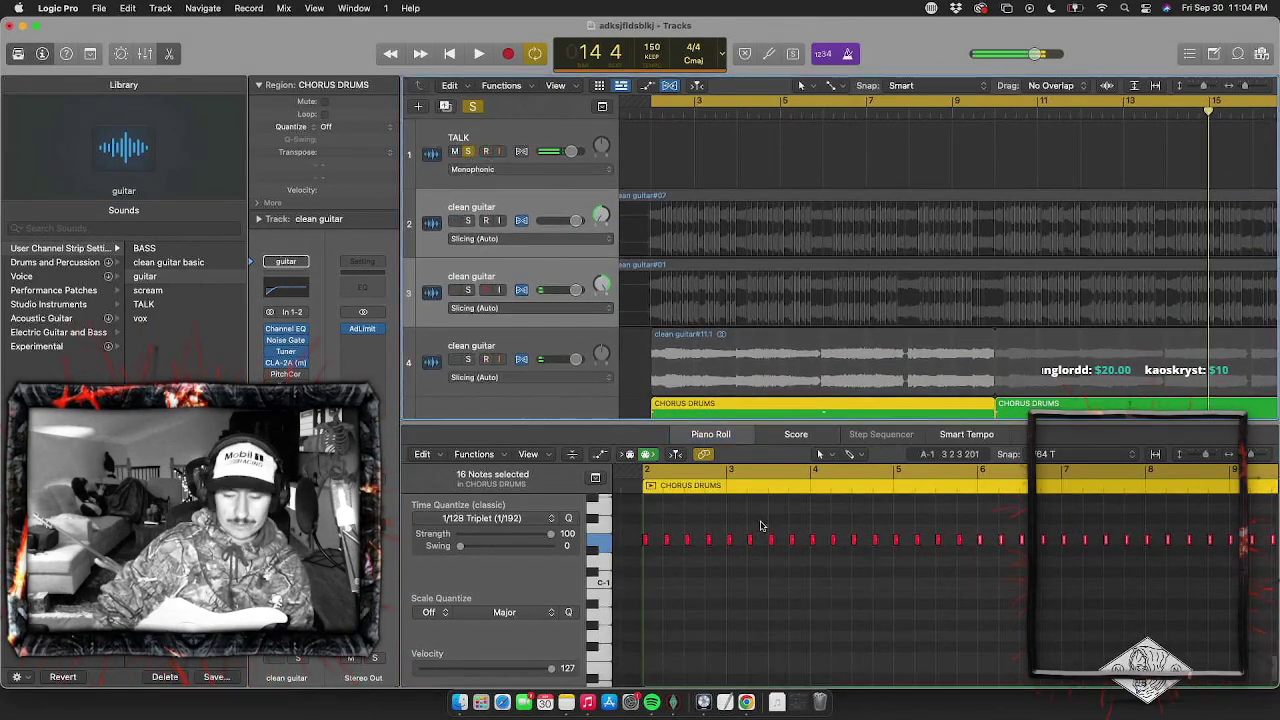
key(super+Left)
key(super+Left)
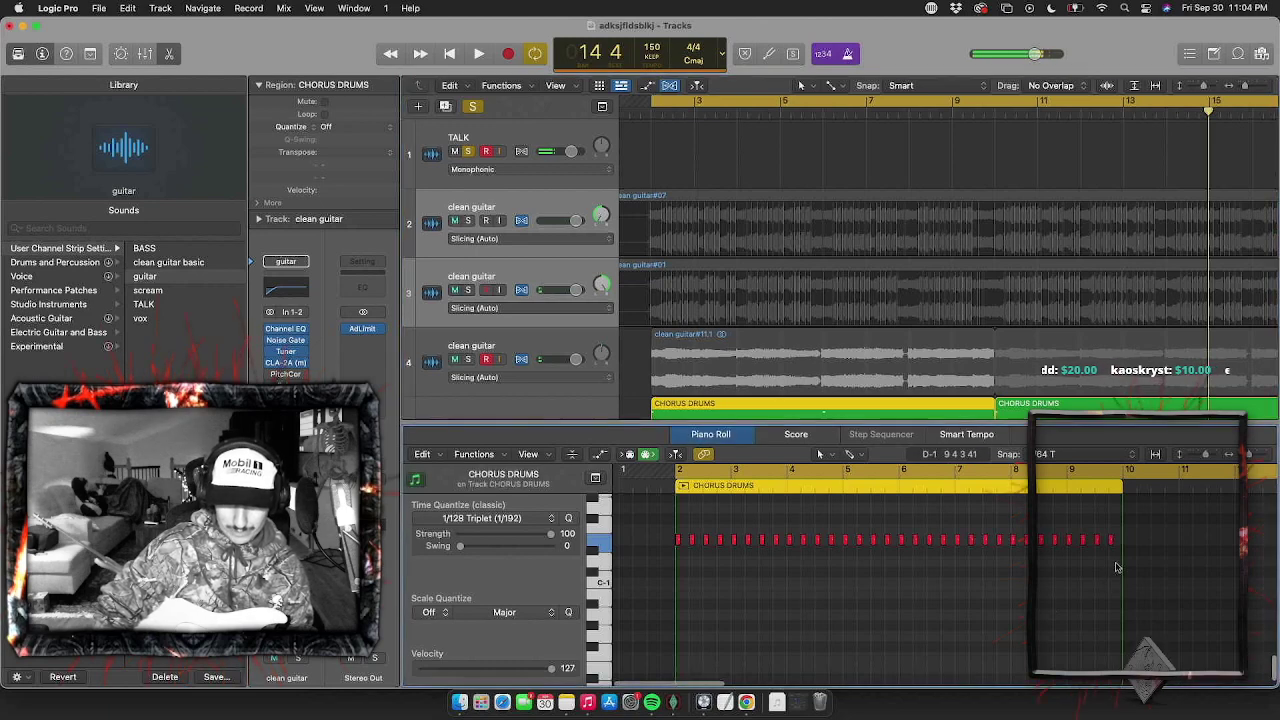
drag(1120, 564, 673, 512)
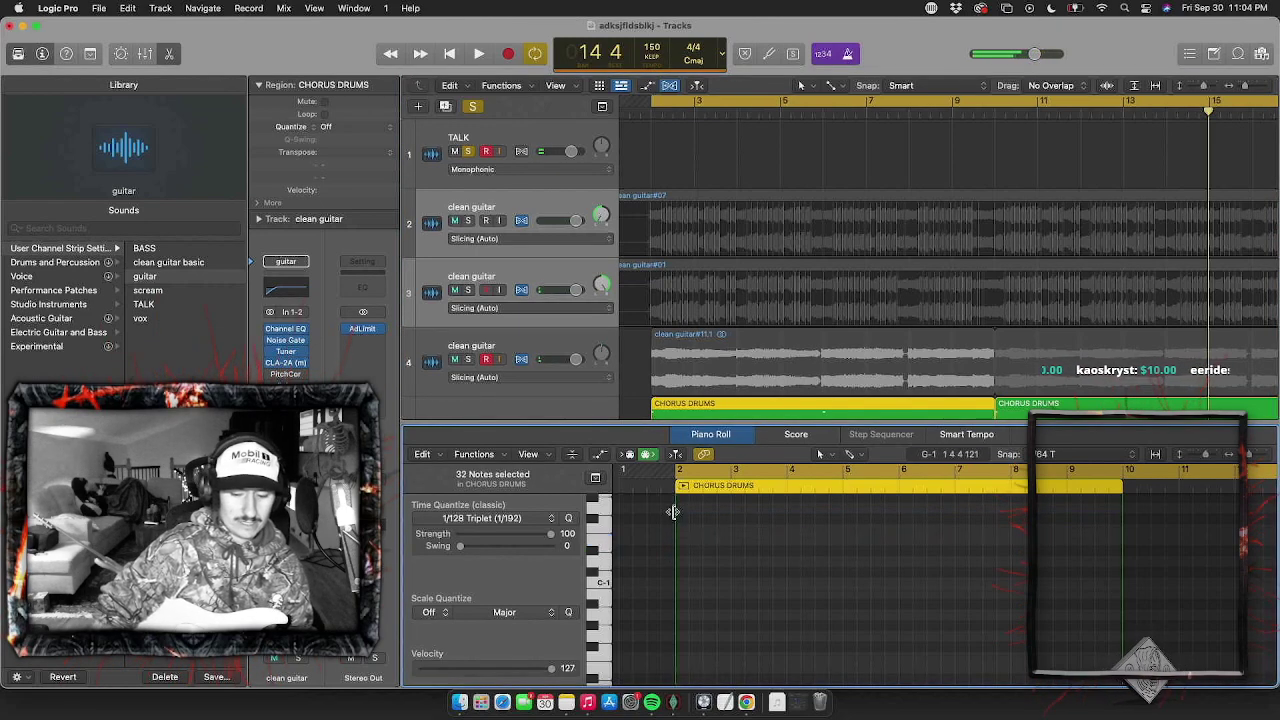
Add a single note at the start of bar 2 and move it to pitch F#1
key(super+Right)
click(745, 541)
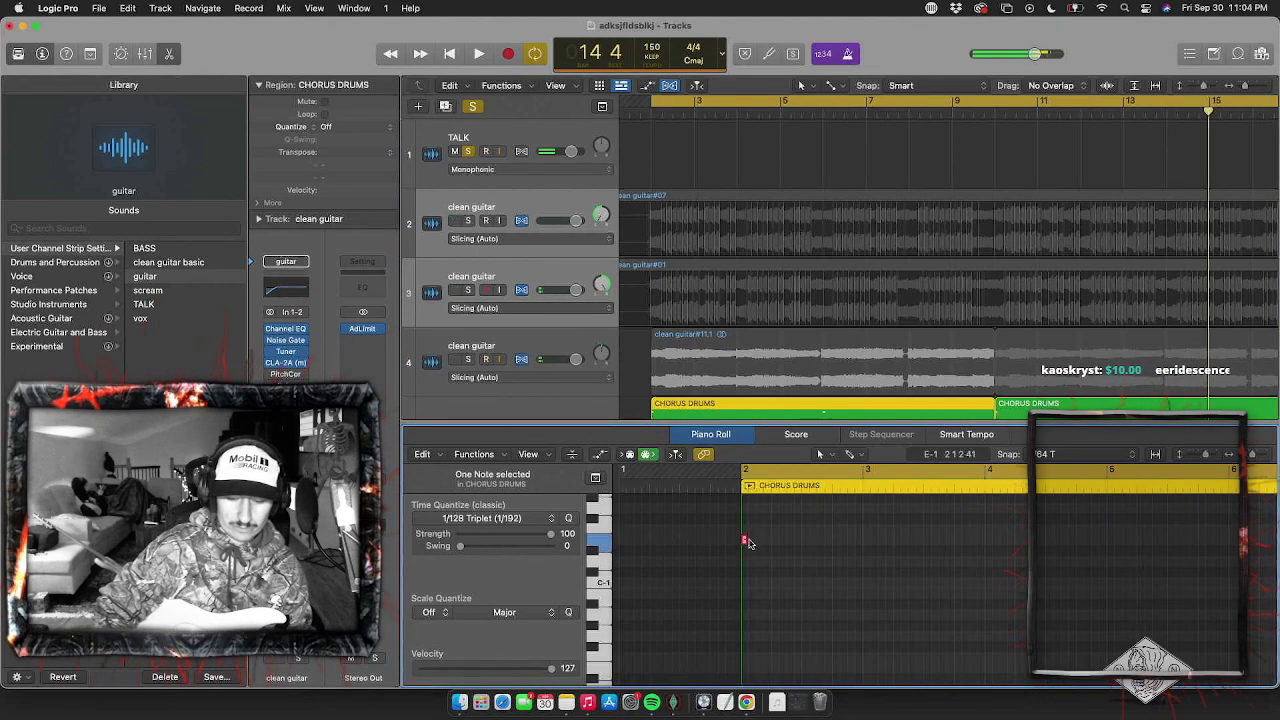
drag(747, 542, 746, 661)
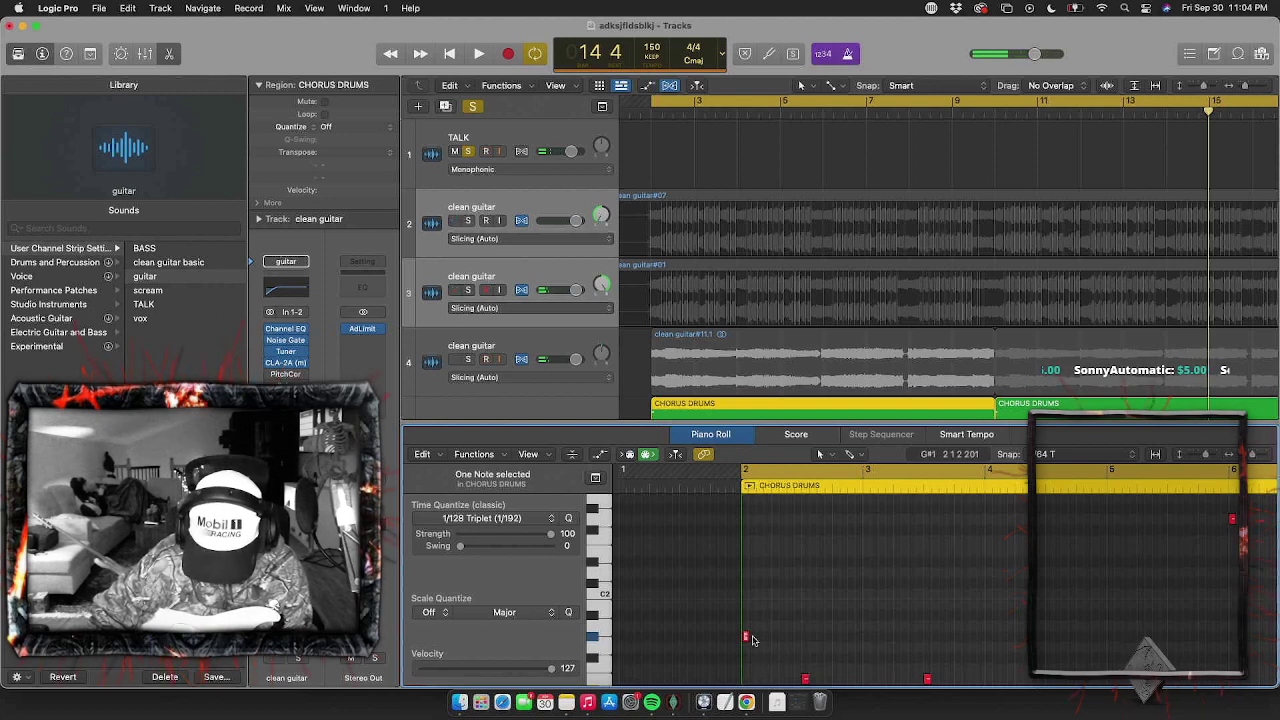
mouse_move(746, 641)
mouse_down()
mouse_move(746, 583)
mouse_move(755, 658)
mouse_up()
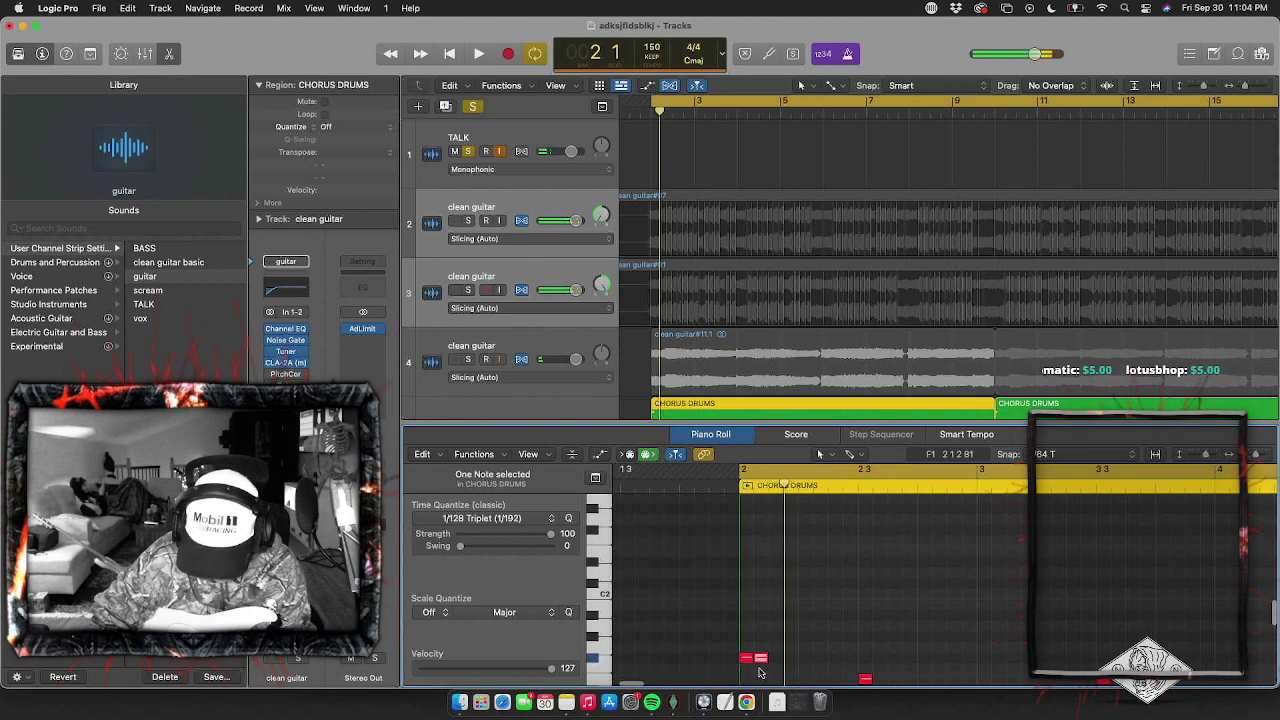
Place a copy of the F#1 note half a beat after the first one, at 2 1 3, and play the pair back
drag(770, 658, 776, 659)
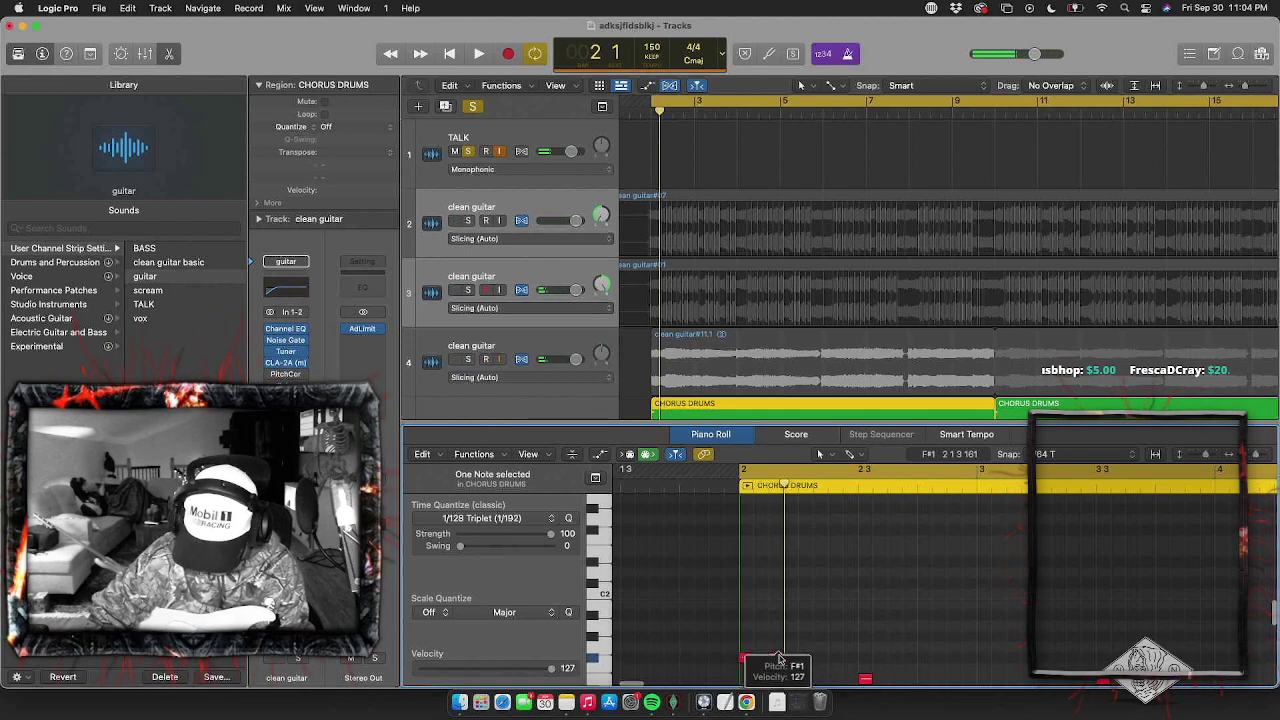
key(super+Right)
key(super+Right)
key(super+Right)
drag(751, 656, 767, 661)
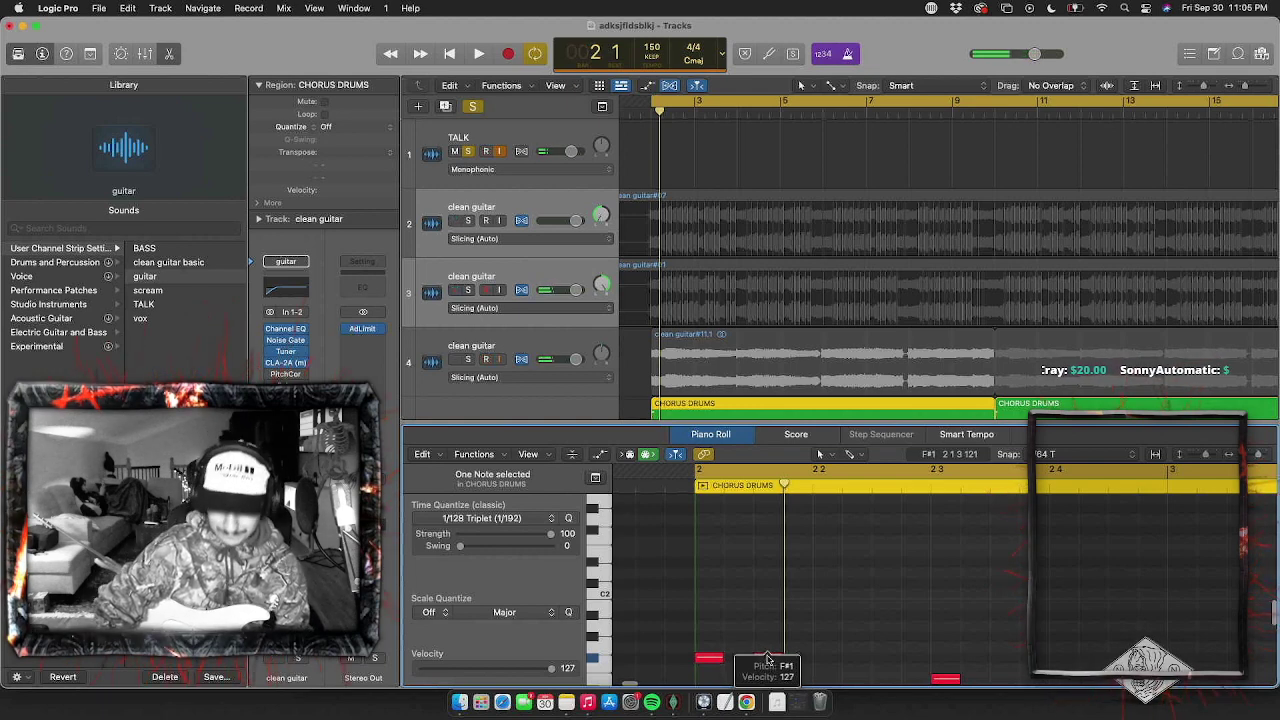
key(space)
key(space)
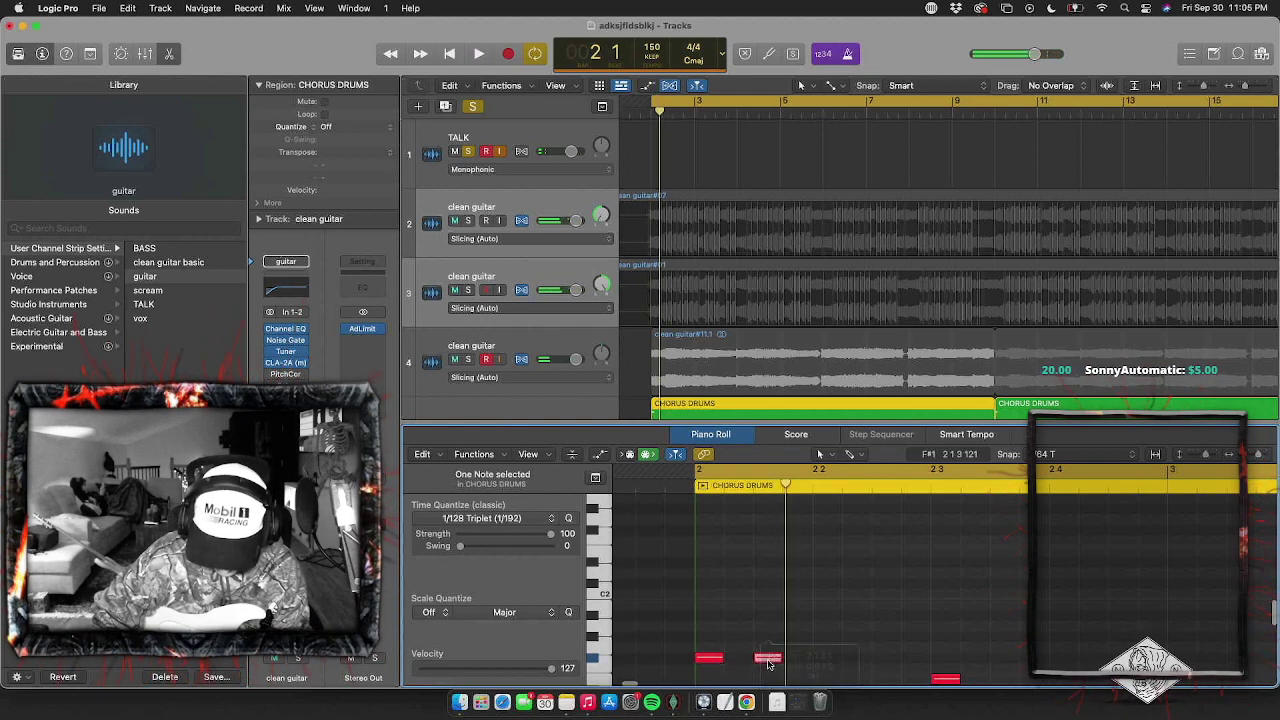
Try velocity 90 on the second F#1 note, listen back, and set its velocity to 105
drag(549, 668, 513, 671)
key(space)
key(space)
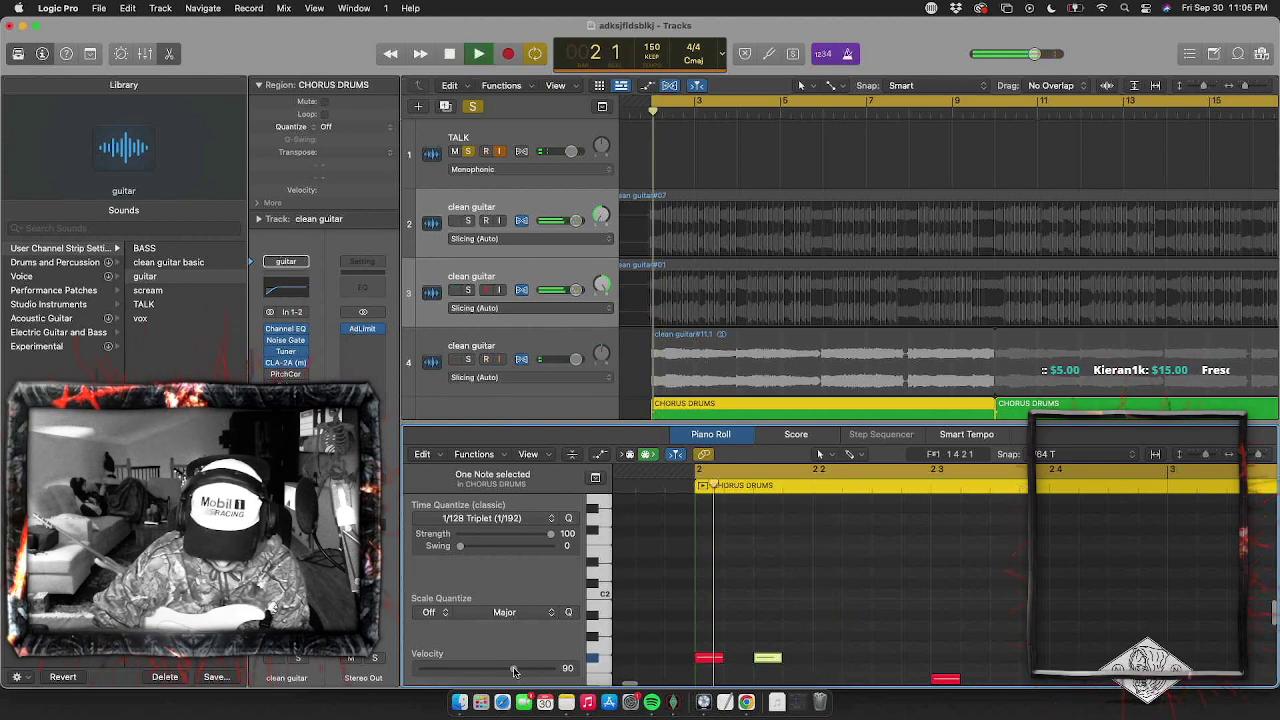
key(space)
drag(513, 671, 529, 670)
key(space)
key(space)
Copy the two F#1 notes and paste them at beat 2 of bar 2
scroll(697, 654, down, 2)
click(783, 642)
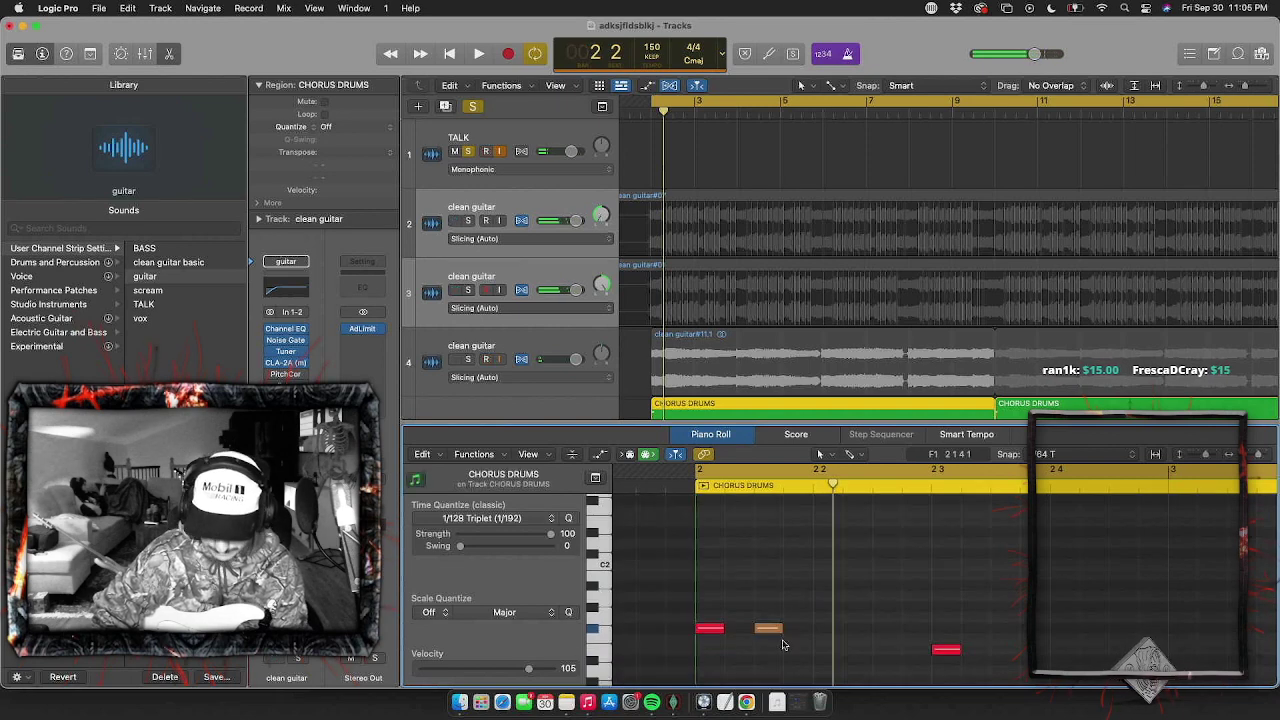
drag(783, 645, 697, 617)
click(808, 486)
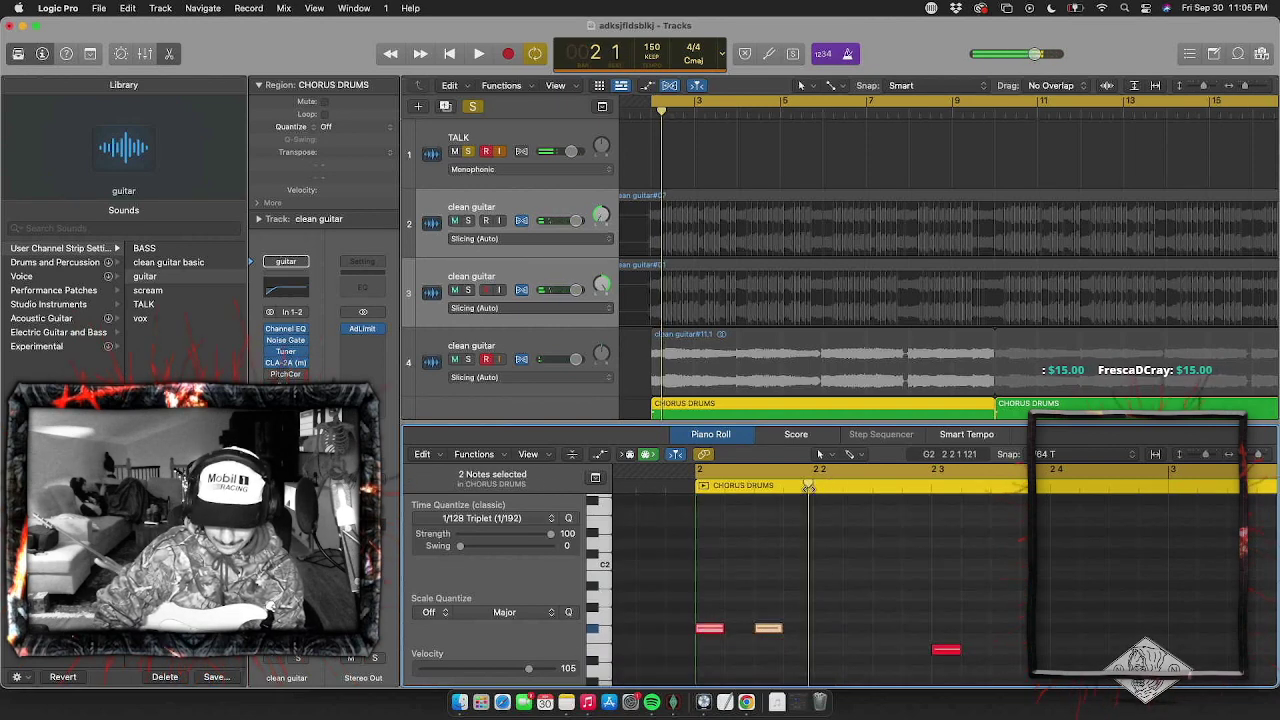
key(super+v)
Move the first note of bar 2 up to A#1 and play the pattern back
drag(717, 631, 718, 587)
key(space)
key(space)
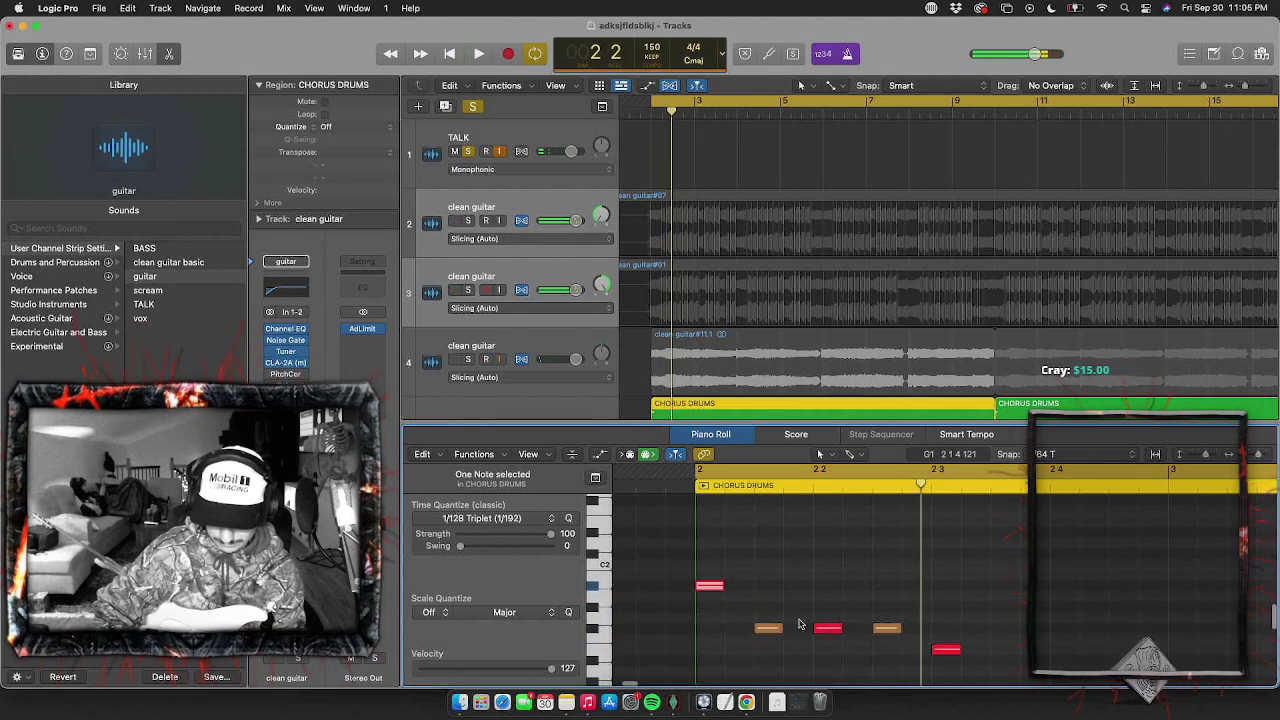
Copy the pair of F#1 notes on beat 2 to beat 3 of bar 2 and play it back
drag(816, 594, 924, 664)
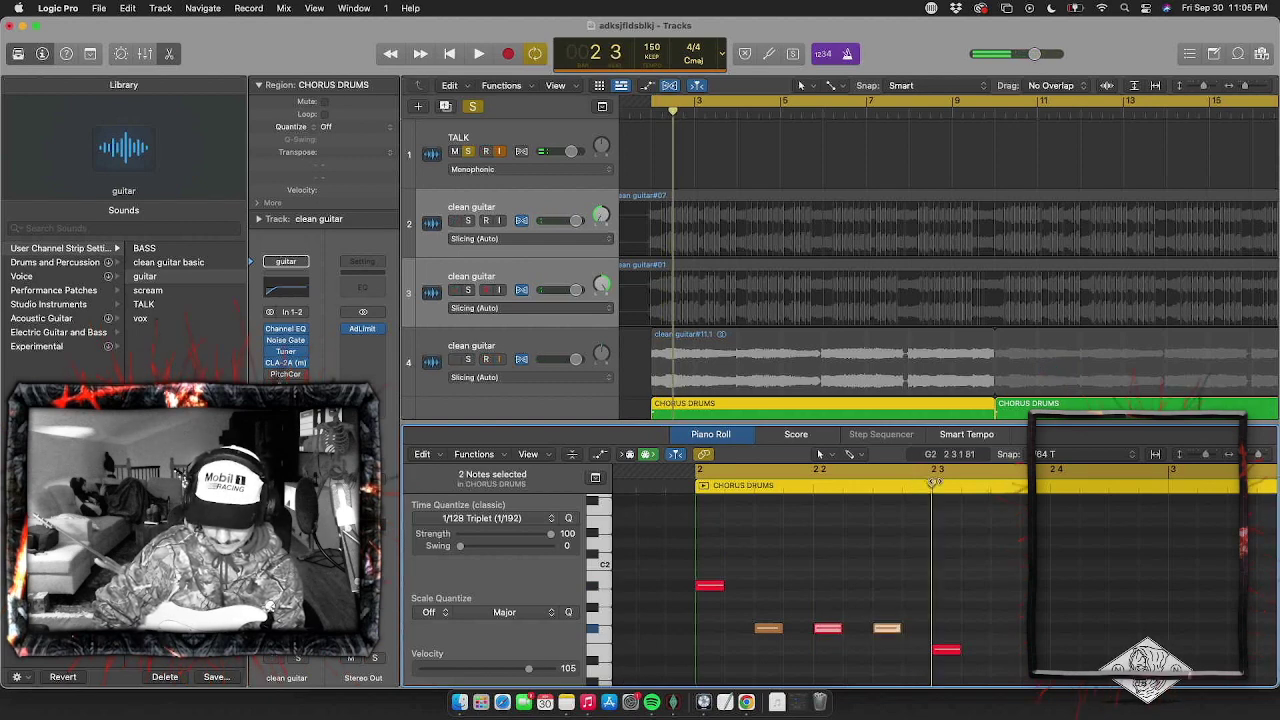
key(space)
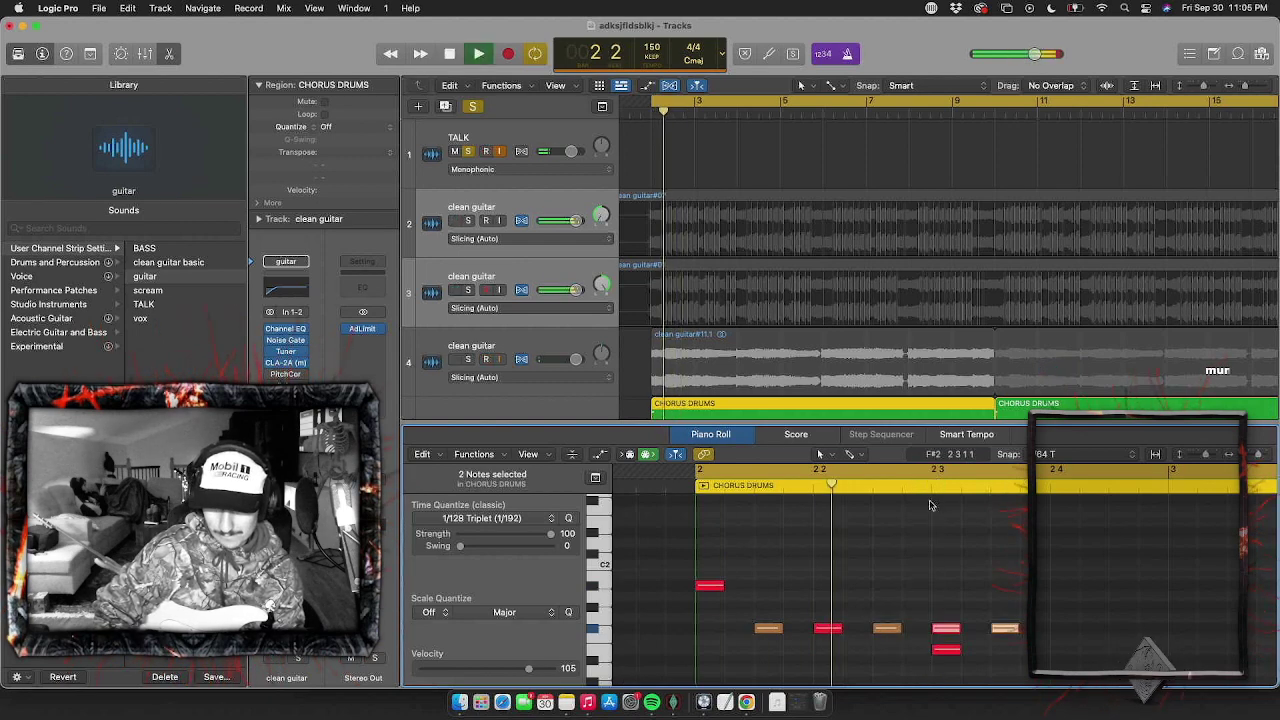
scroll(967, 623, right, 1)
key(space)
Set the Piano Roll snap to Smart and paste a copy of the last four F#1 notes at beat 4 of bar 2
mouse_move(1014, 654)
mouse_down()
mouse_move(805, 623)
mouse_move(997, 640)
mouse_up()
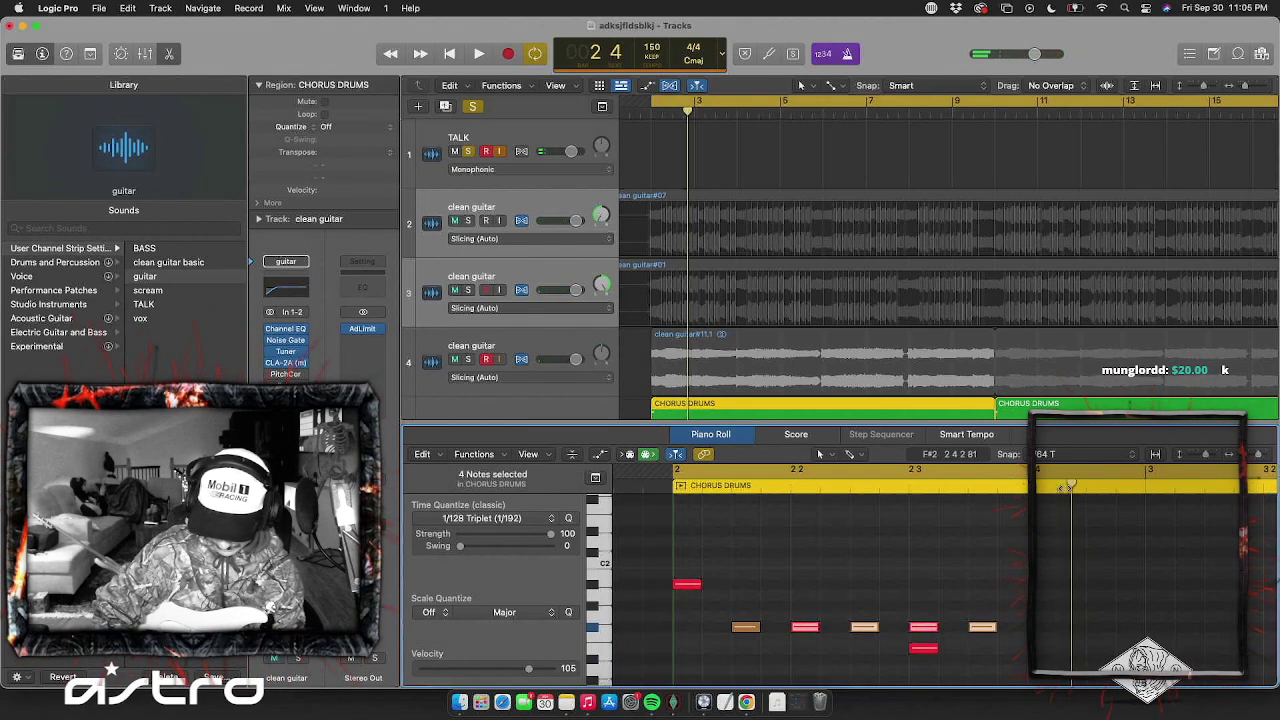
click(1018, 490)
drag(1018, 498, 1024, 498)
scroll(976, 576, down, 3)
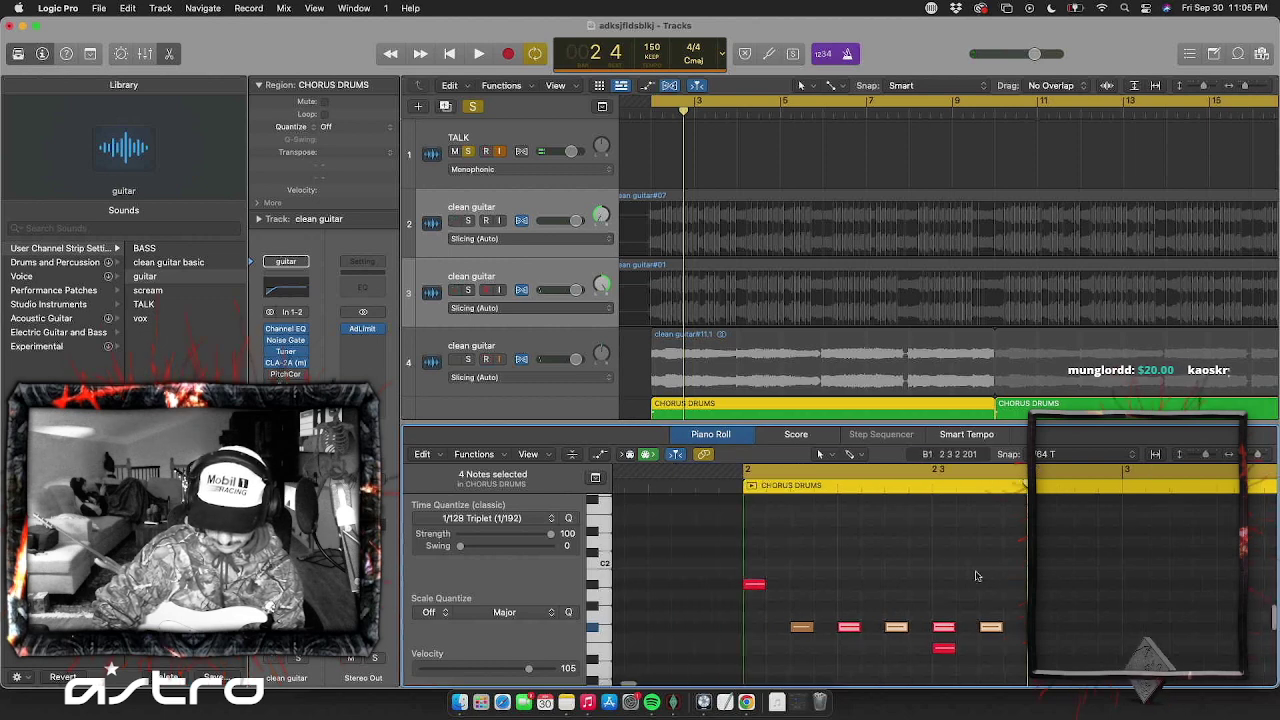
click(1091, 456)
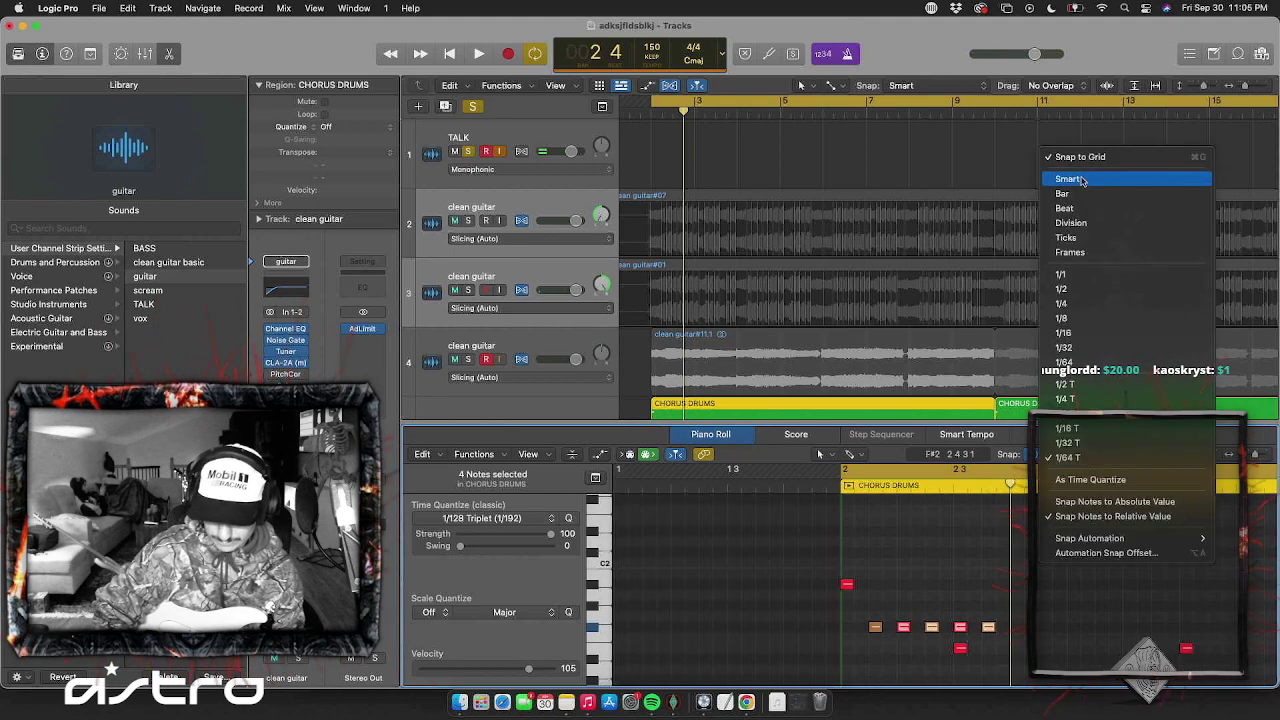
click(1081, 180)
key(super+v)
scroll(989, 620, right, 2)
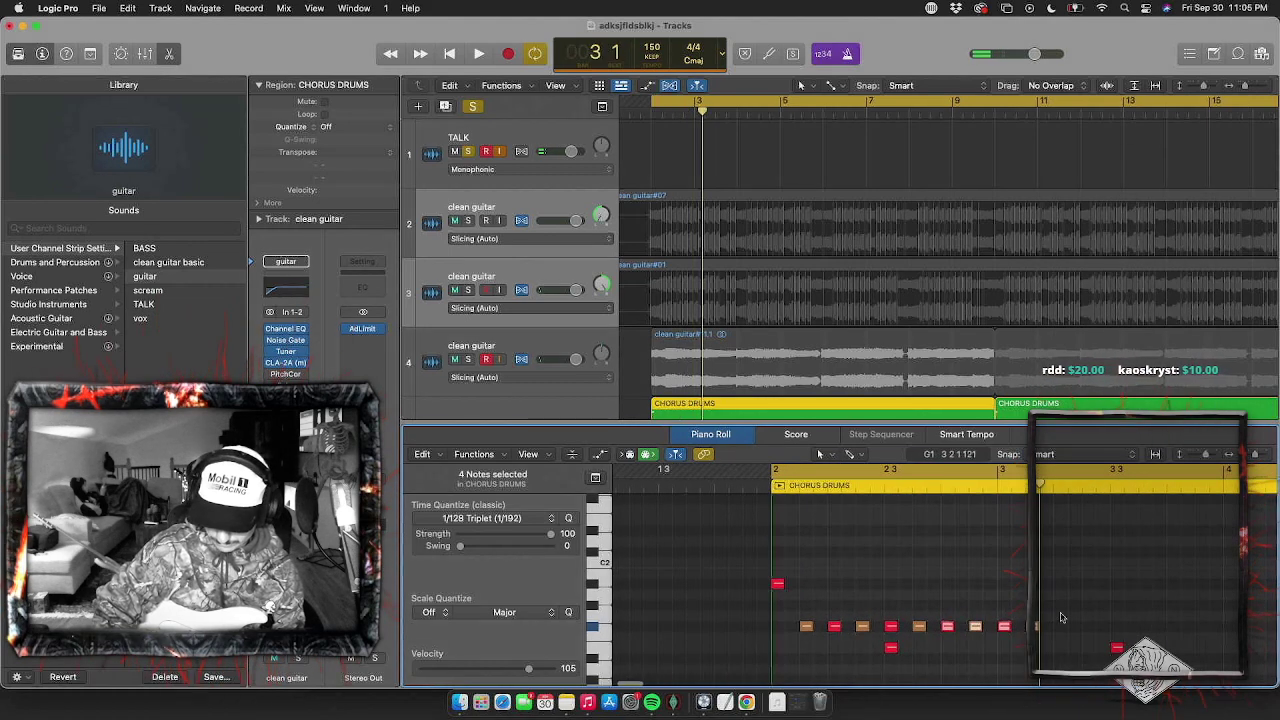
Play back the pattern, repeat its last eight F#1 notes from beat 2 of bar 3, and select the A#1 note at bar 2
key(space)
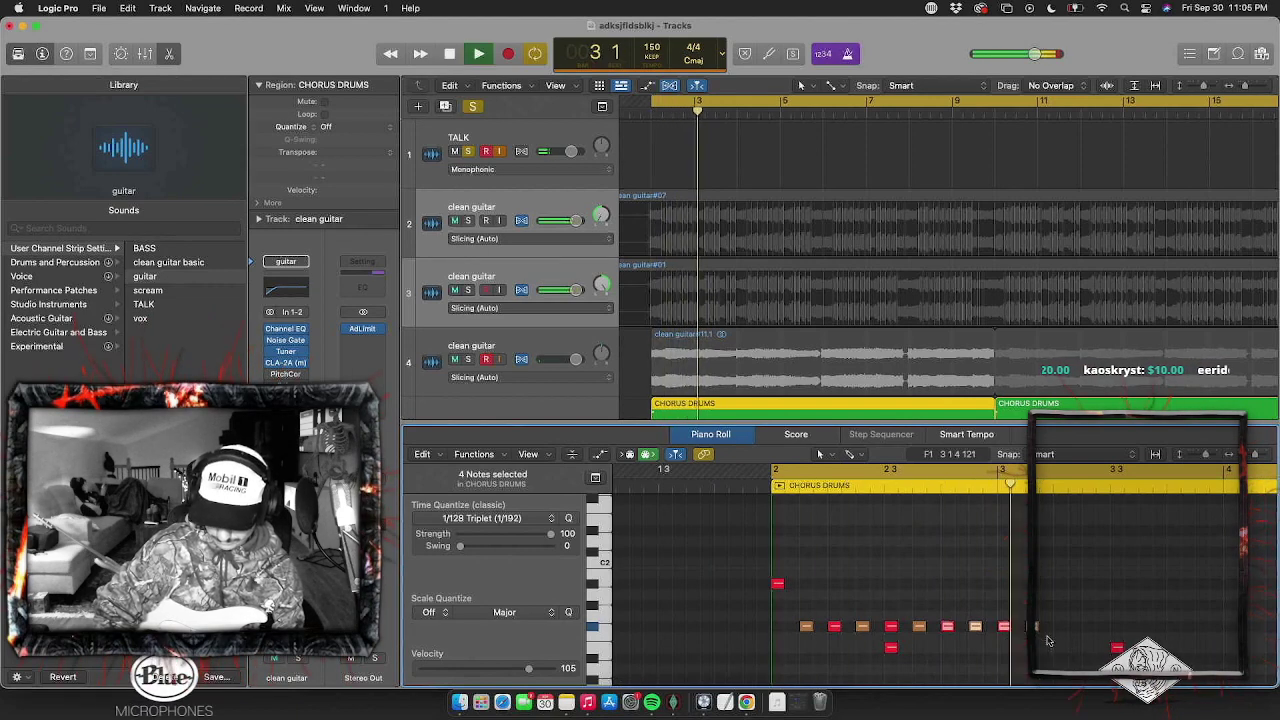
key(space)
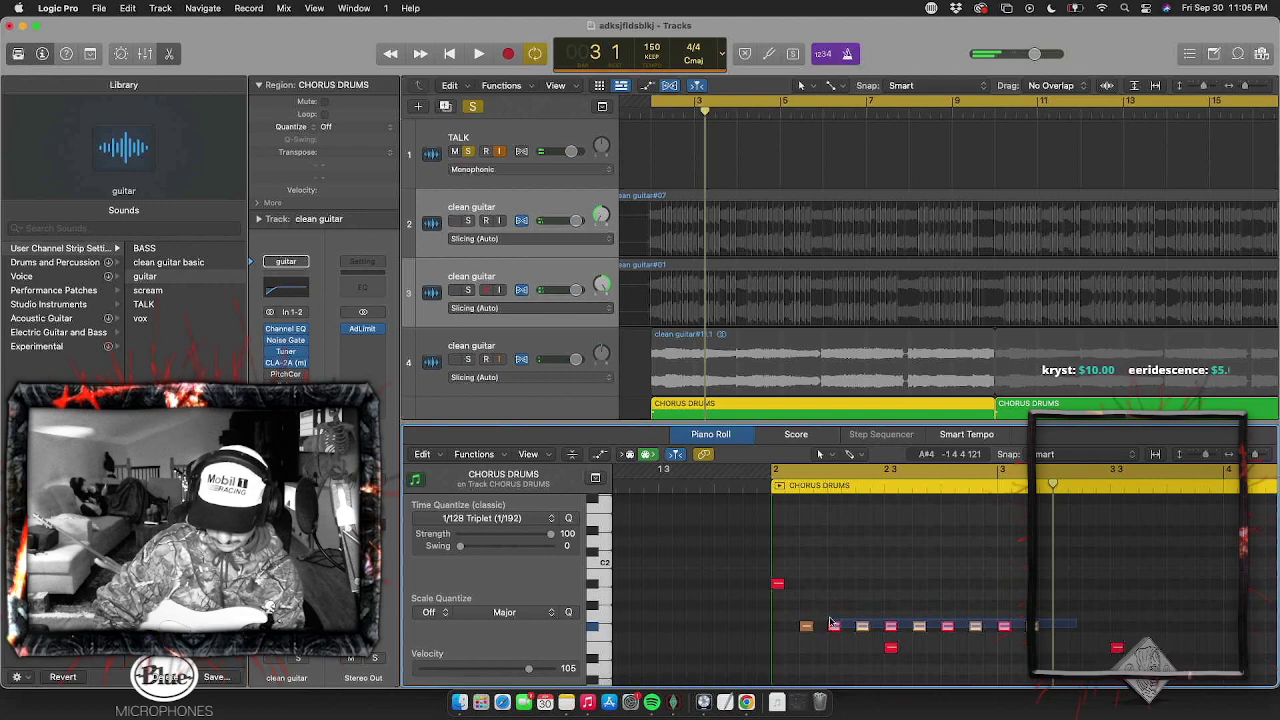
drag(830, 623, 830, 623)
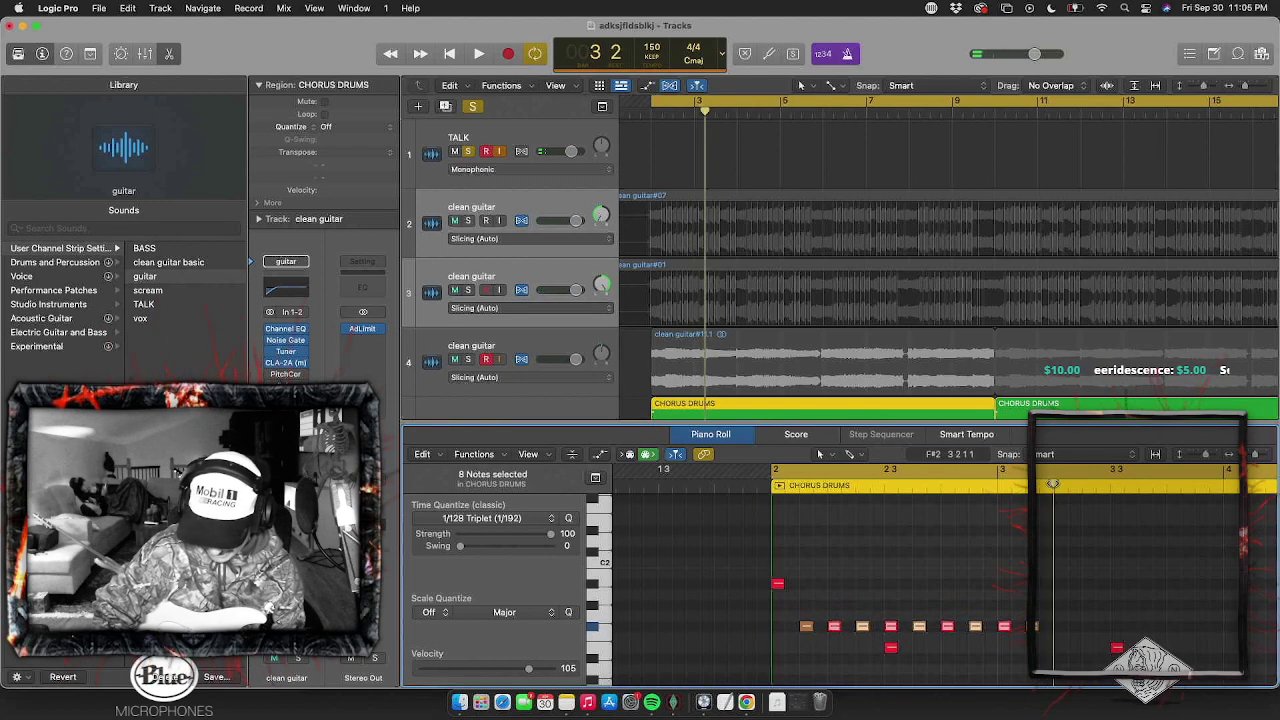
click(777, 583)
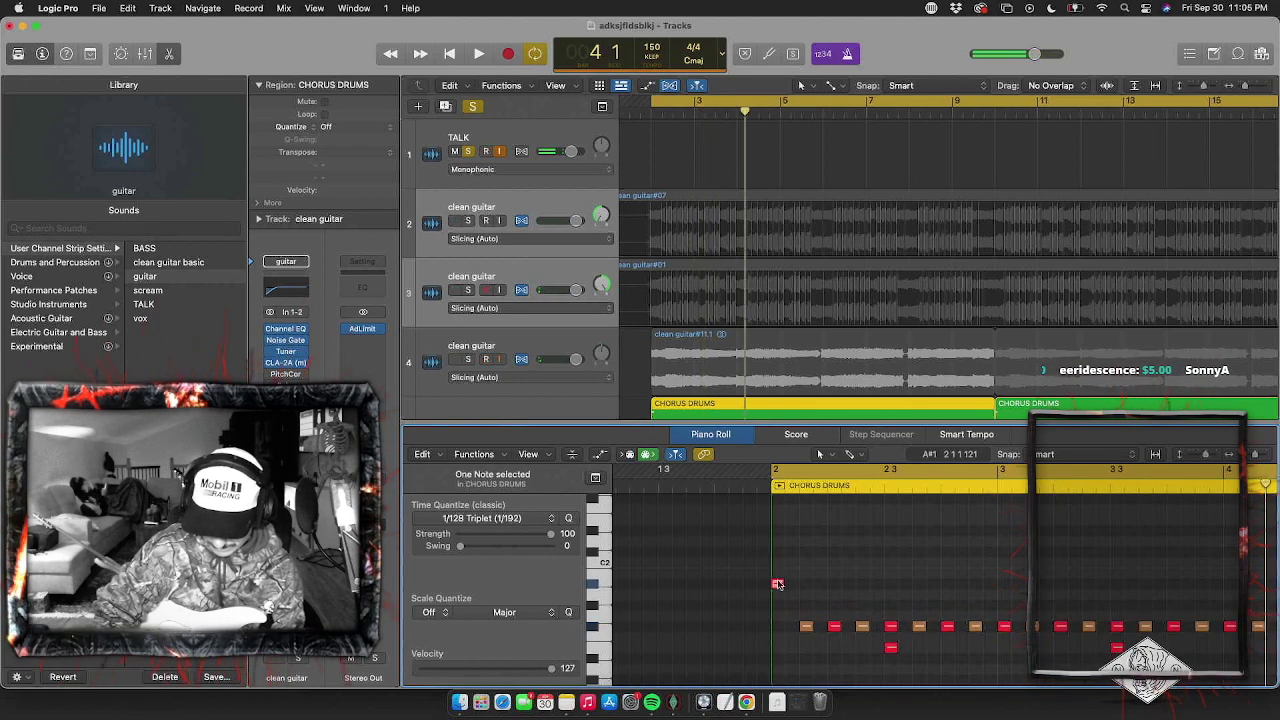
Move the F#1 notes at bar 3 beat 3 and at the start of bar 4 up to A#1, and audition the pattern
drag(1117, 625, 1116, 586)
key(space)
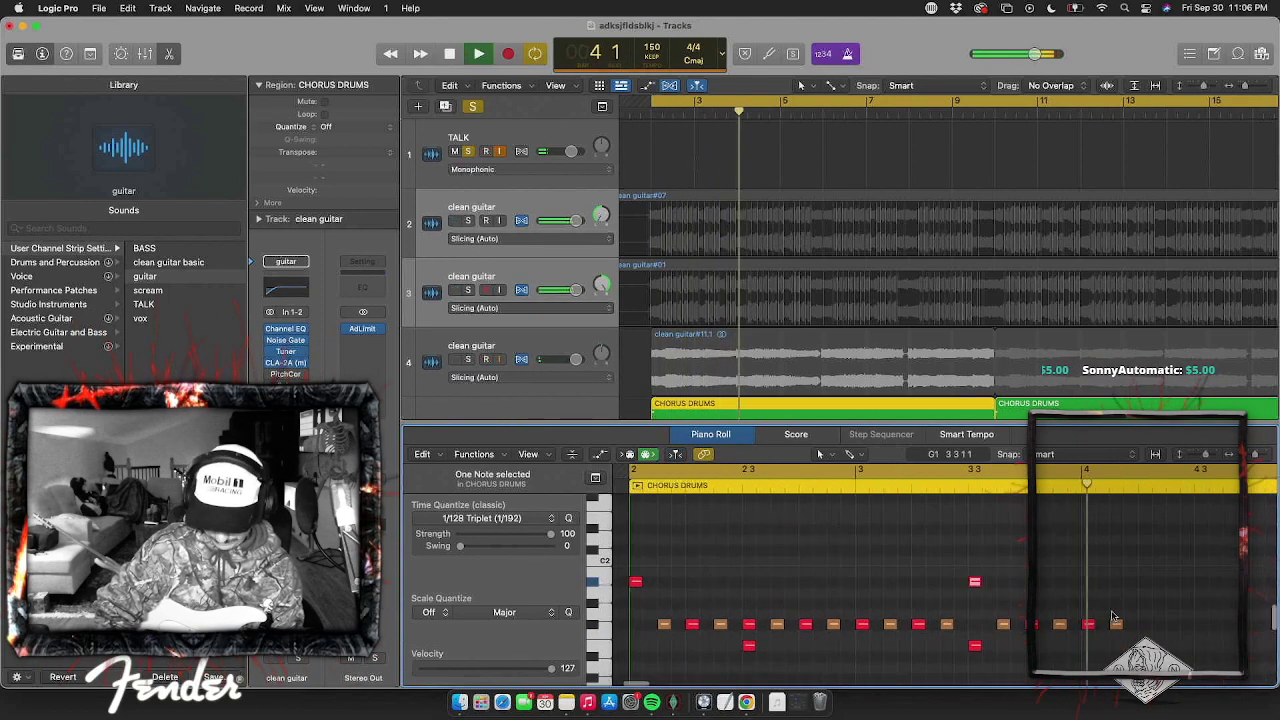
key(space)
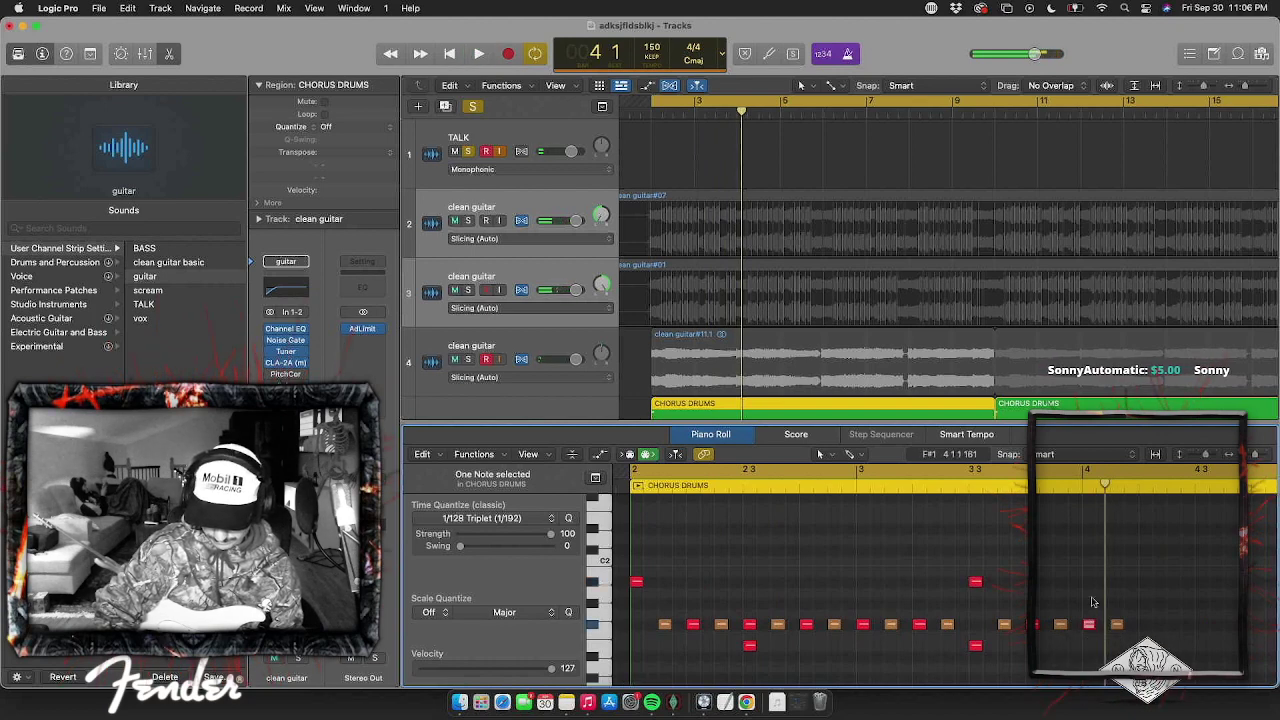
key(super+Left)
drag(648, 567, 983, 622)
click(933, 485)
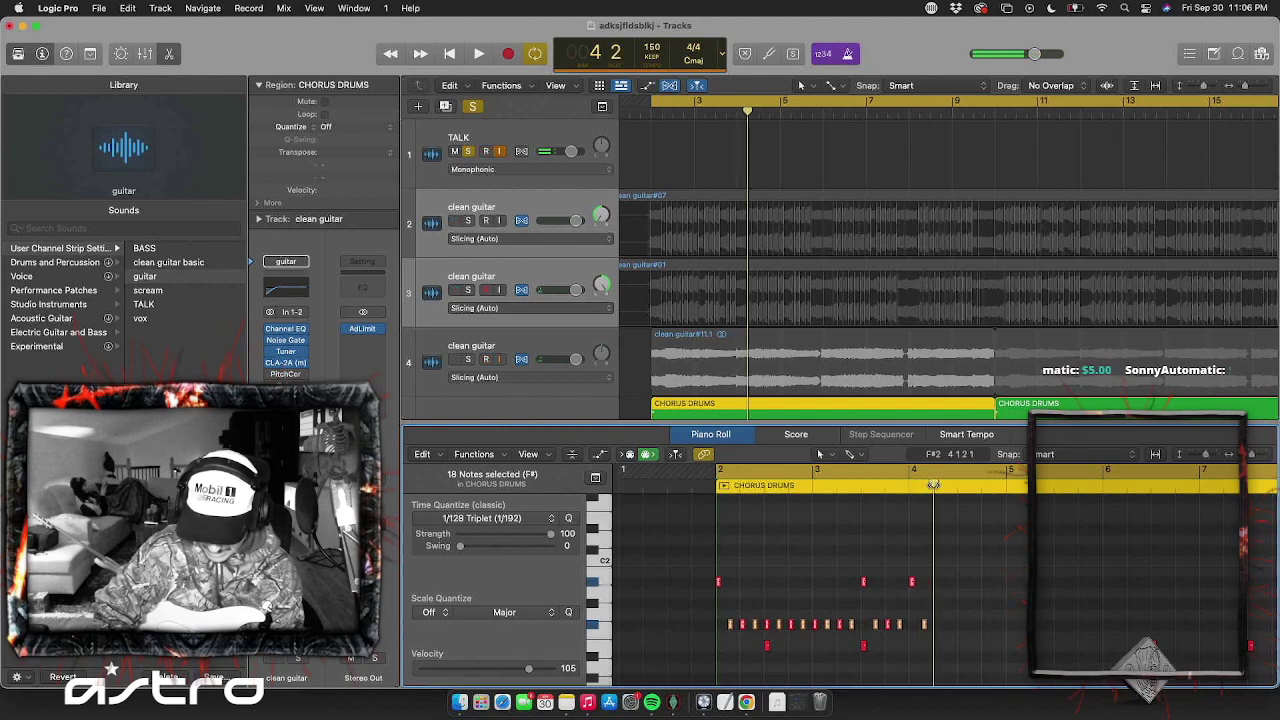
click(728, 558)
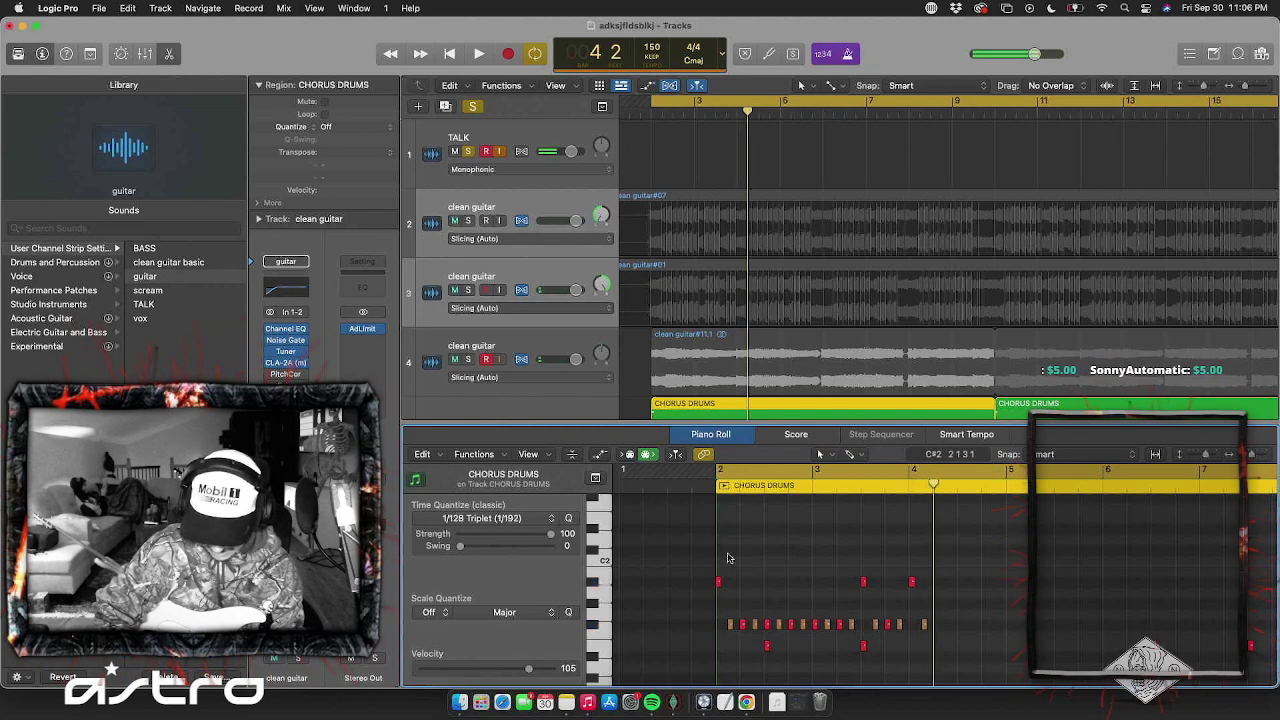
drag(689, 563, 954, 623)
click(741, 591)
drag(740, 599, 753, 607)
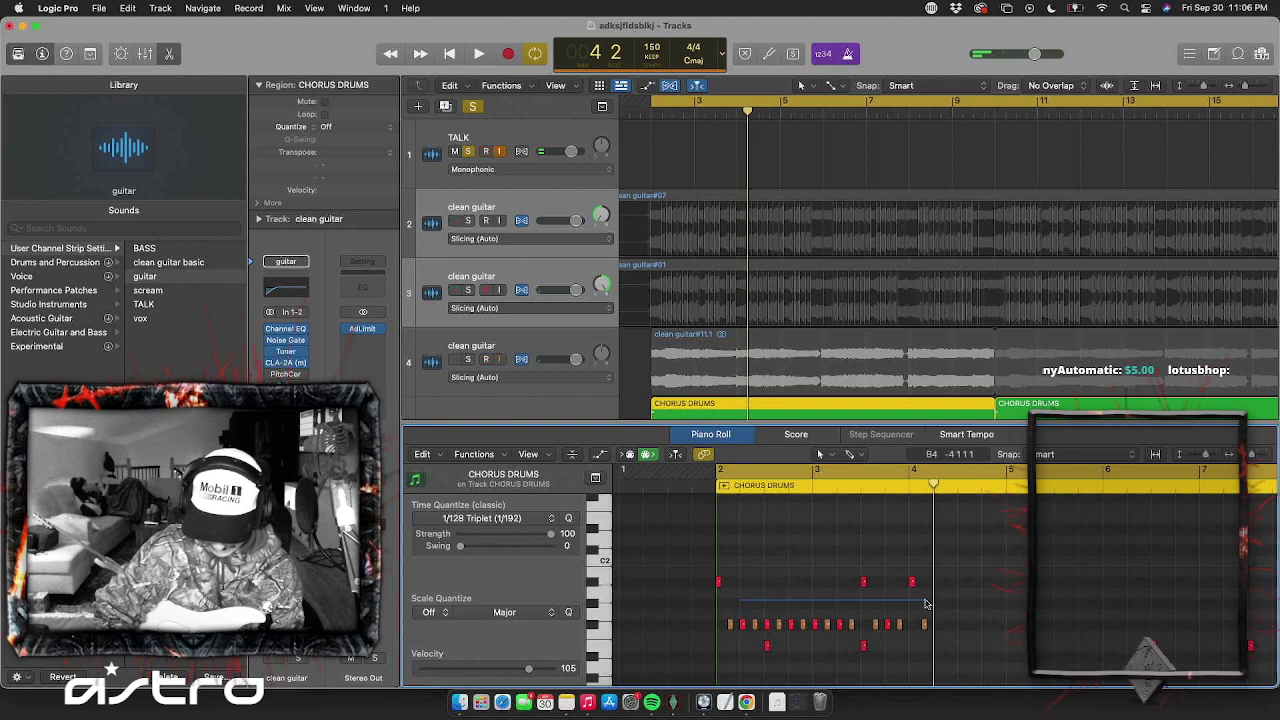
Copy the 16 cymbal notes between bars 2 and 4, paste them at bar 4 beat 2, and play the result back
drag(760, 551, 932, 628)
mouse_move(933, 487)
mouse_down()
mouse_move(921, 488)
mouse_move(938, 488)
mouse_up()
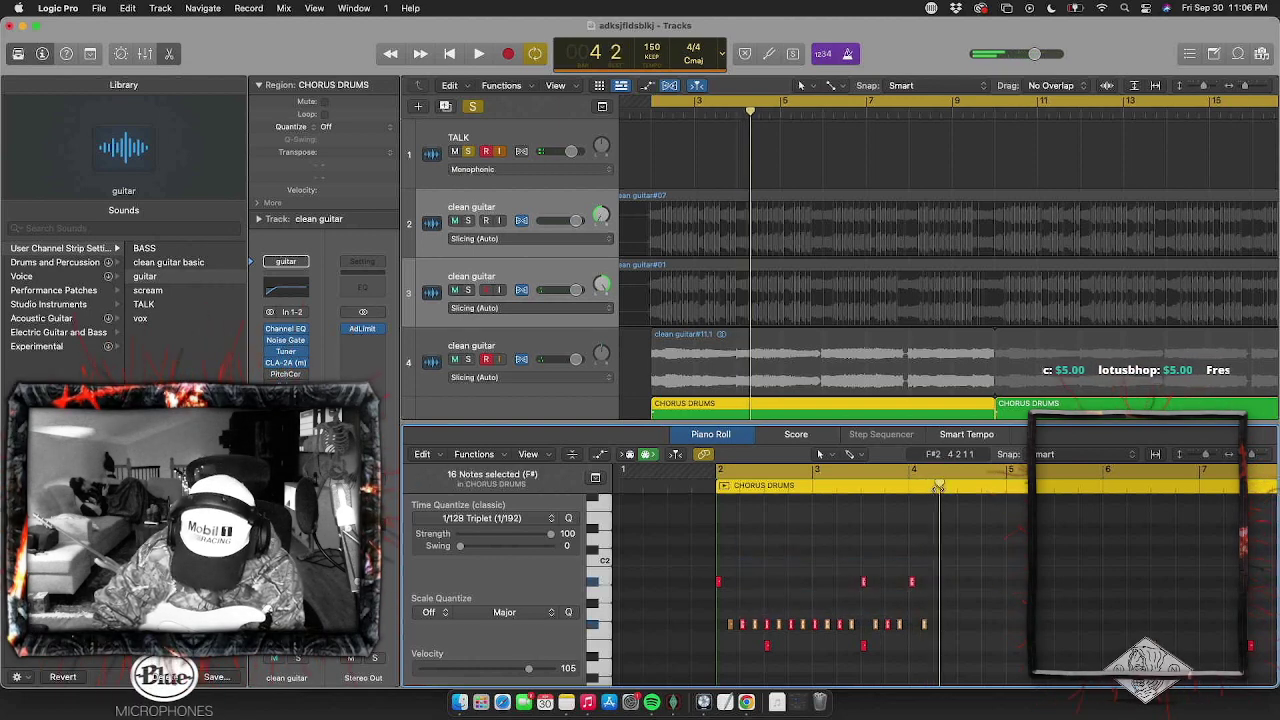
key(super+v)
key(space)
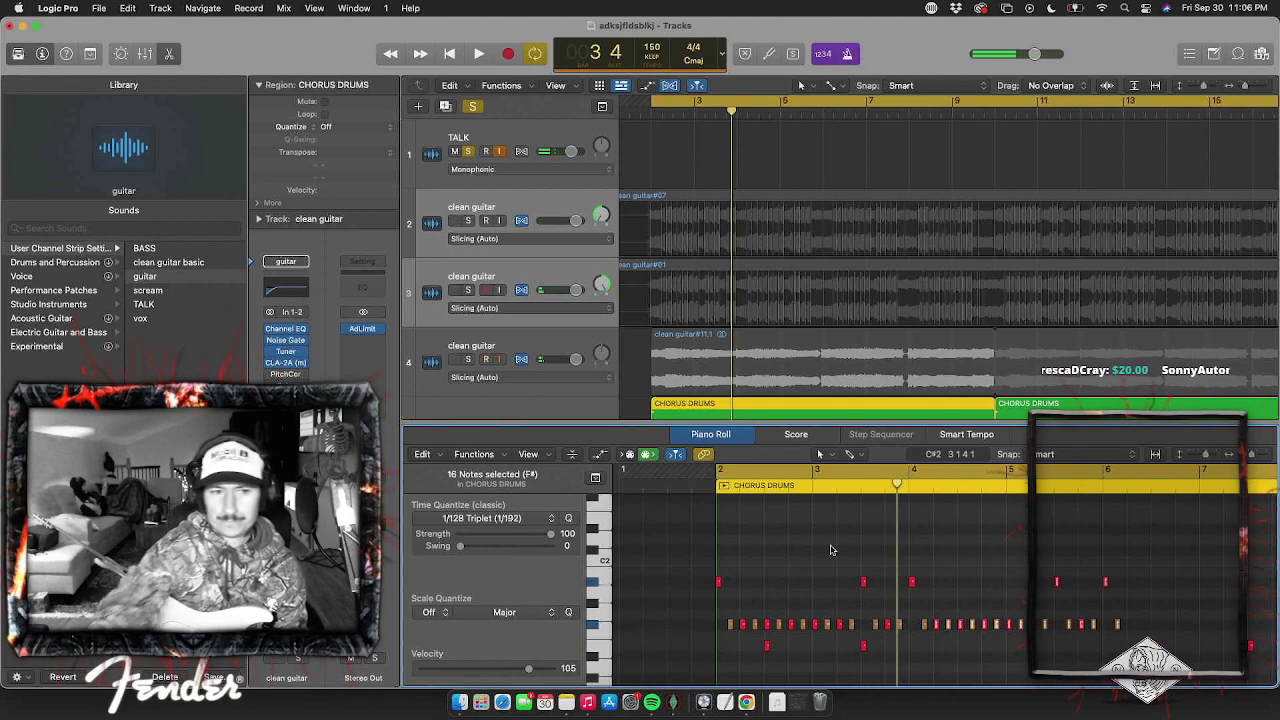
key(space)
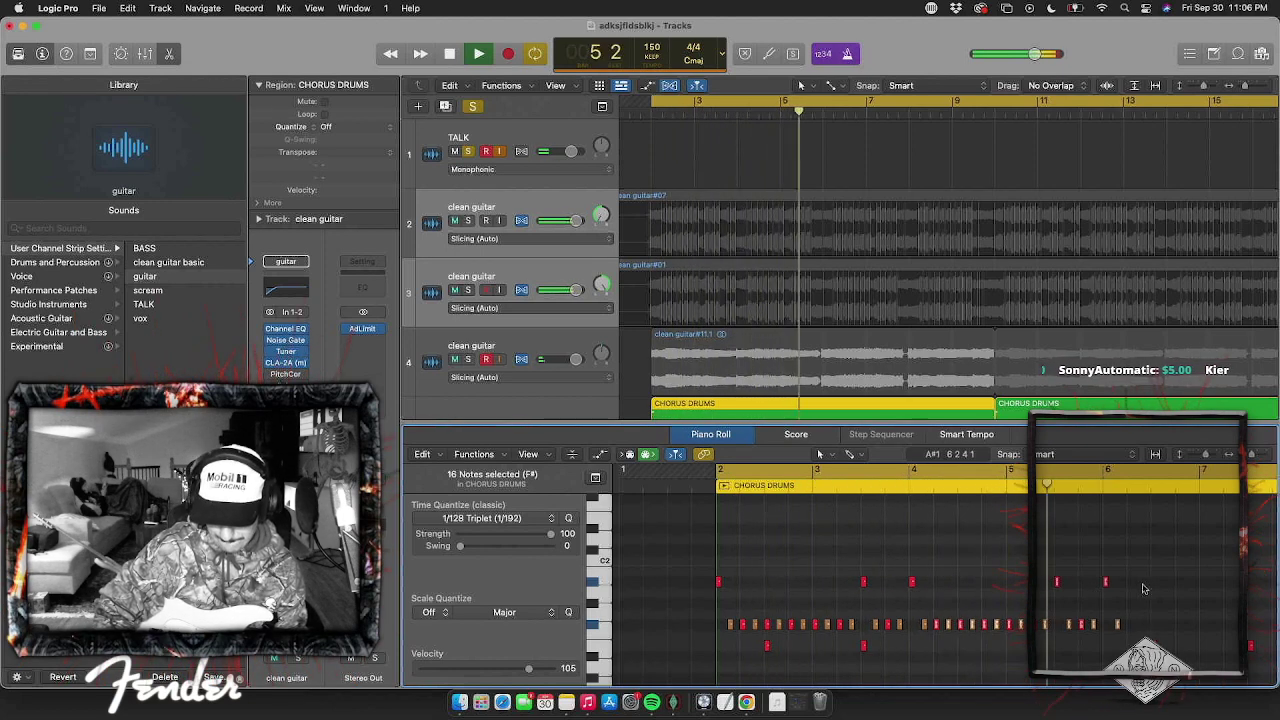
key(space)
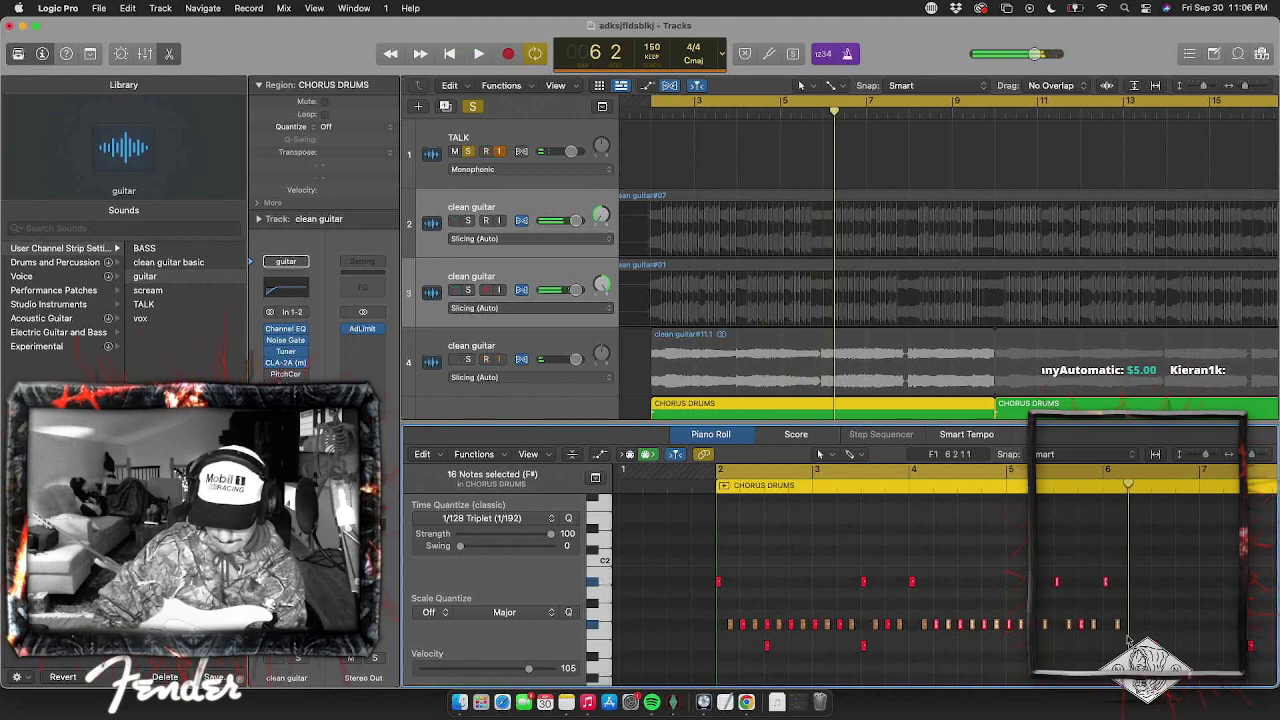
Delete the last two pasted notes from bar 6 on and paste a copy of the 32 cymbal notes from bars 2–5 there
click(1127, 642)
drag(1127, 638, 1104, 575)
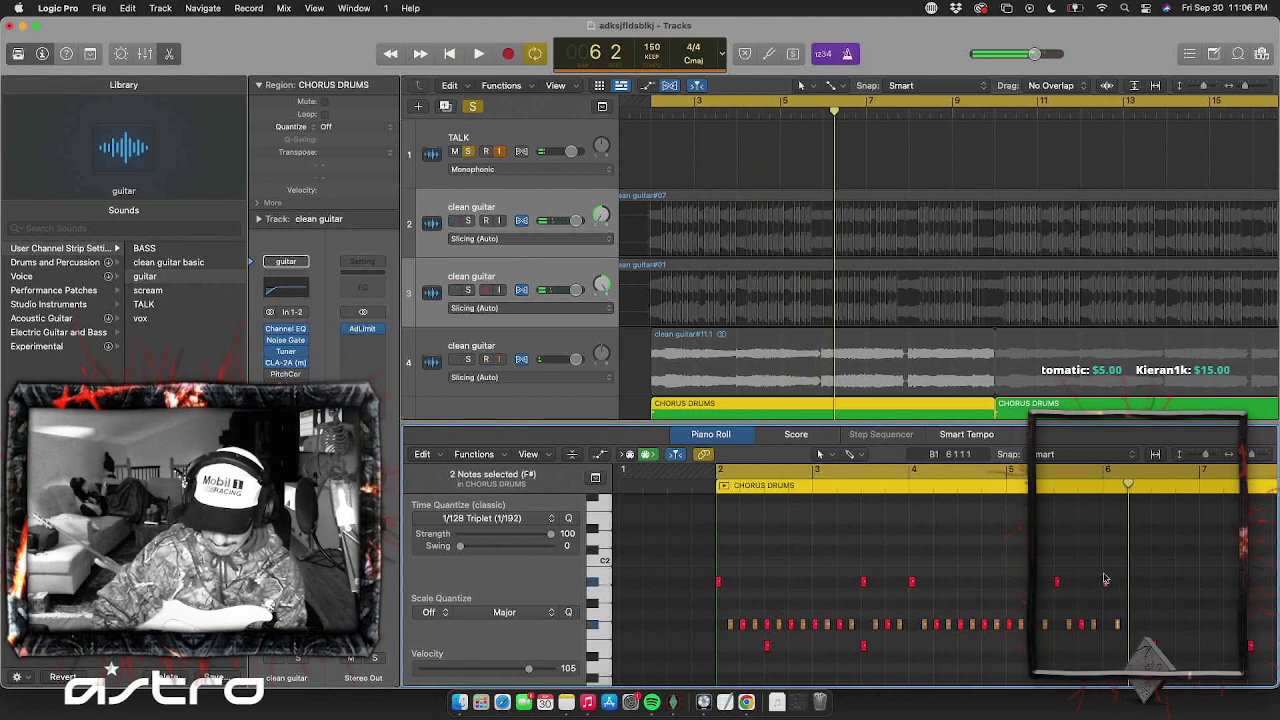
drag(1096, 644, 698, 541)
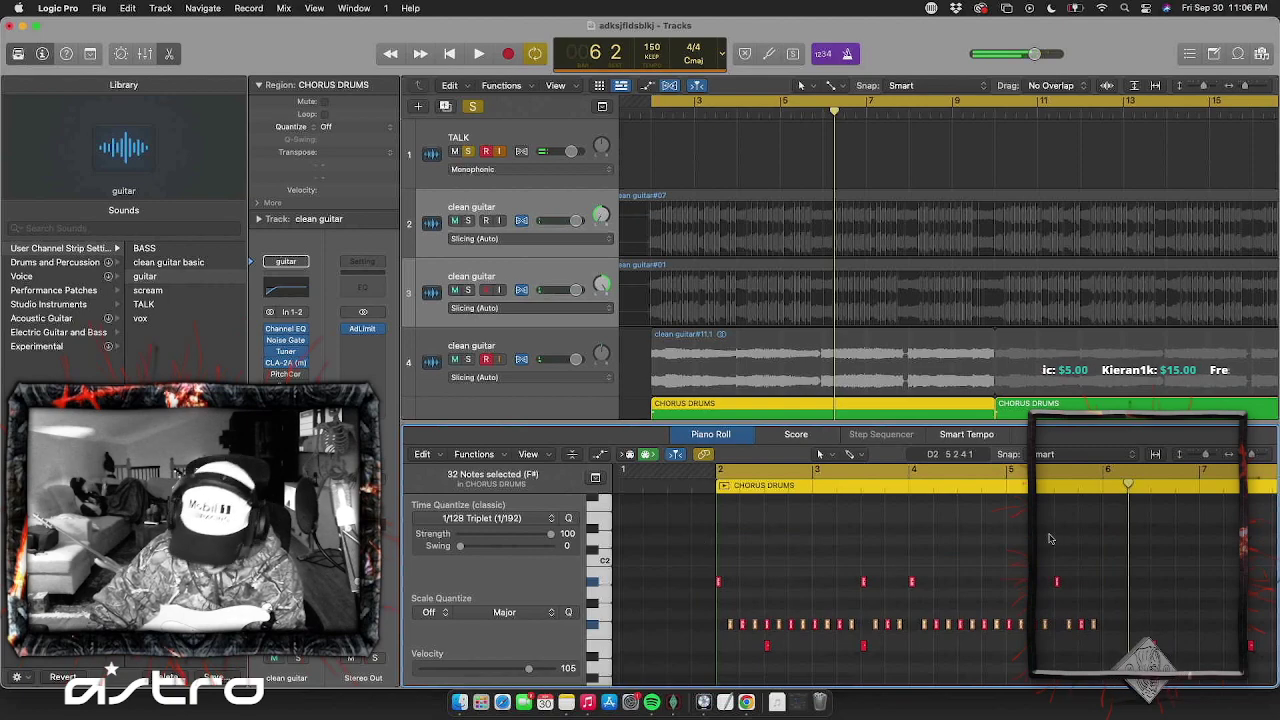
key(super+v)
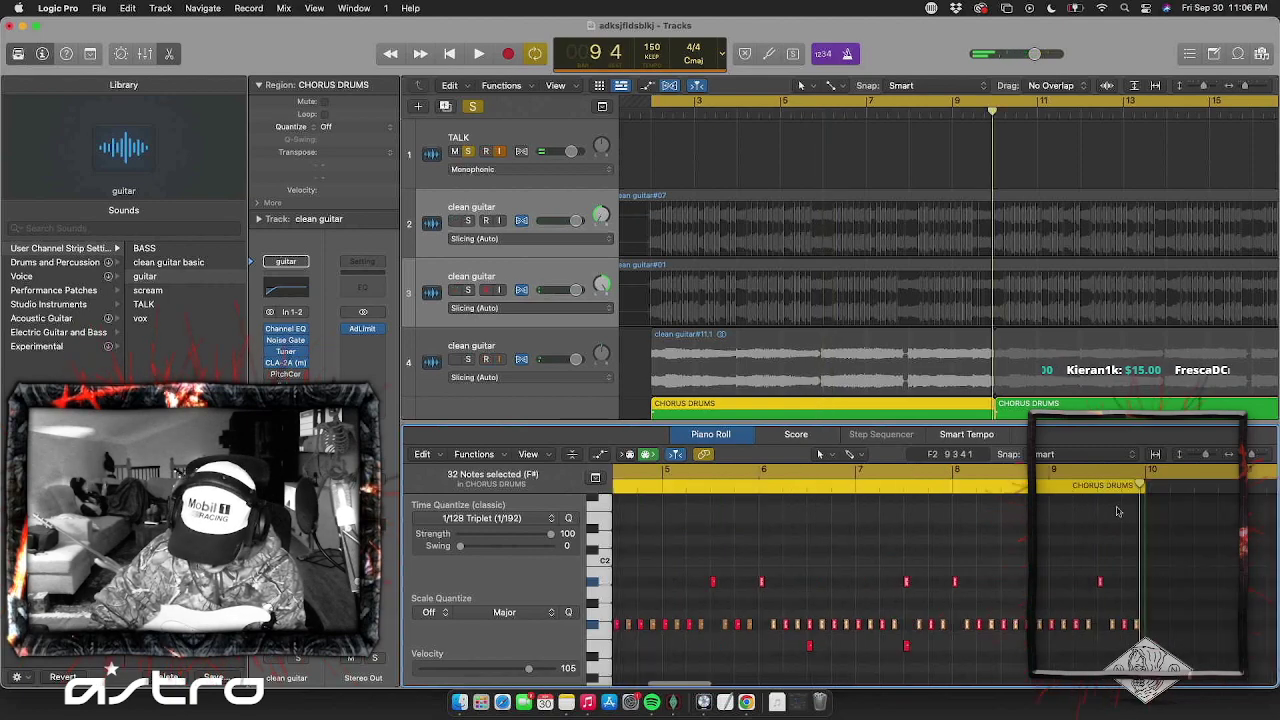
Play back the extended CHORUS DRUMS pattern together with the soloed drum track in view
key(super+Left)
key(super+Left)
key(super+Left)
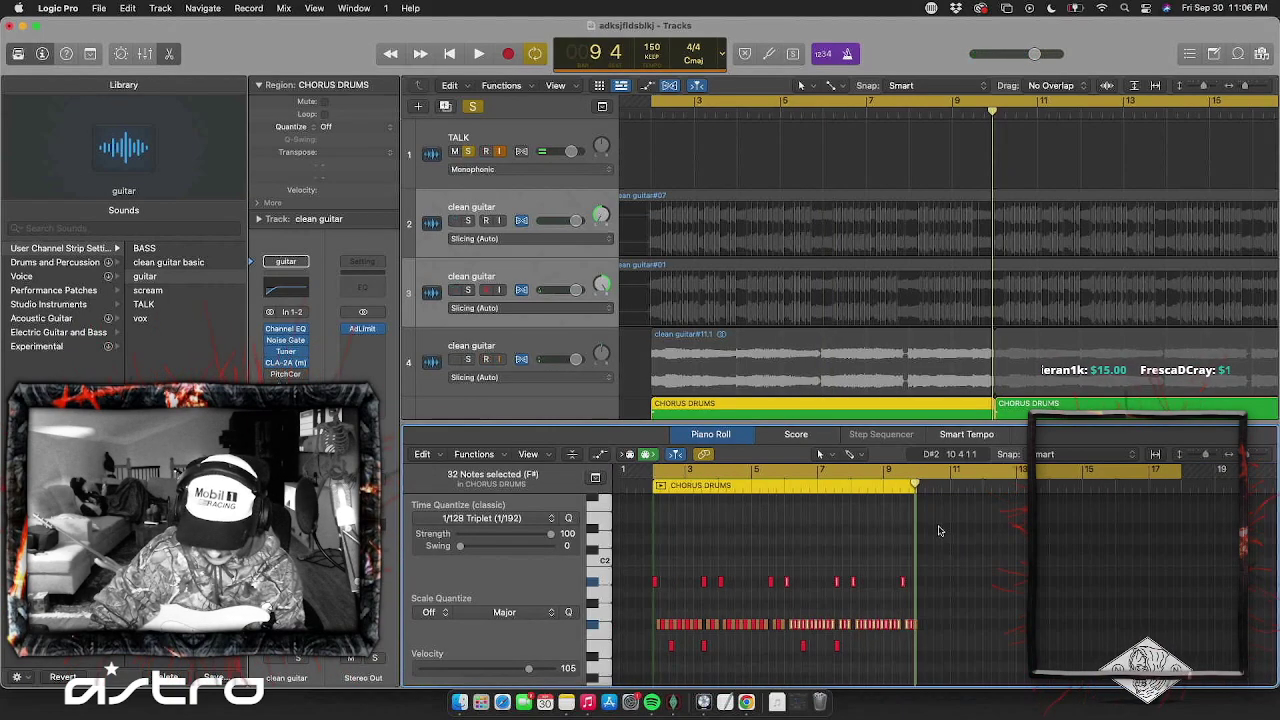
scroll(938, 531, down, 3)
key(space)
scroll(803, 343, down, 1)
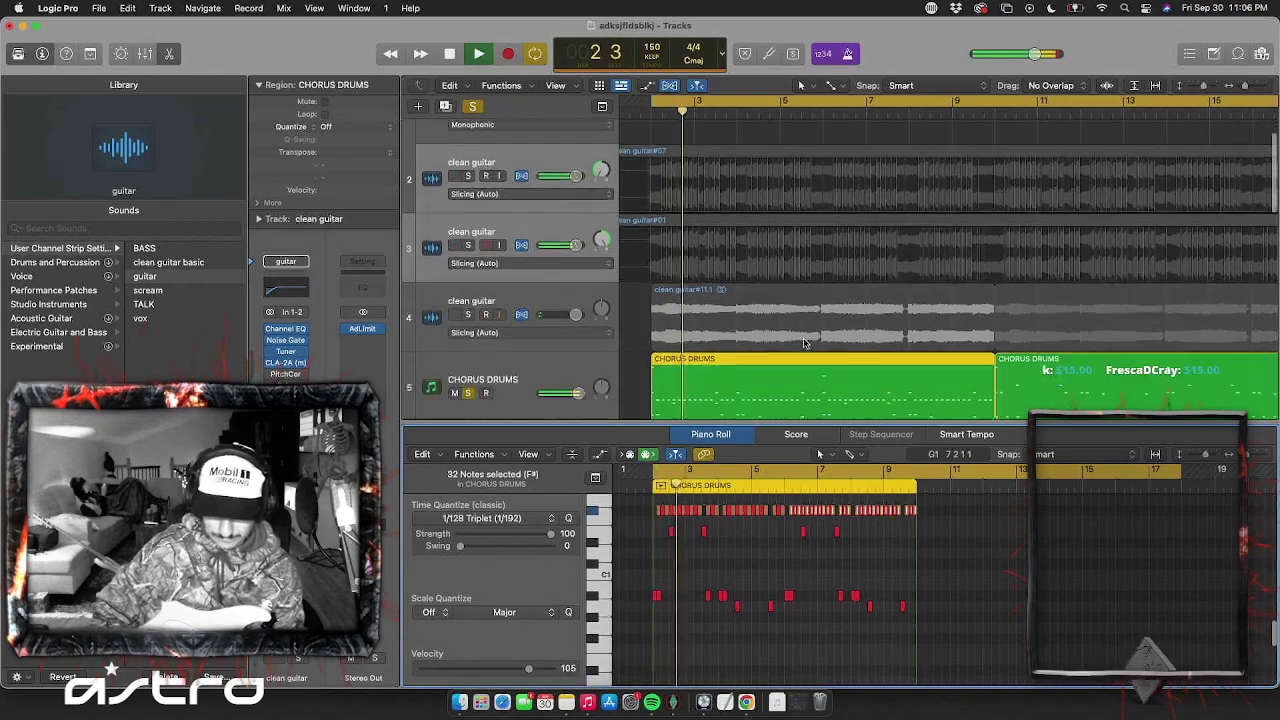
scroll(803, 343, down, 1)
key(super+Left)
key(super+Left)
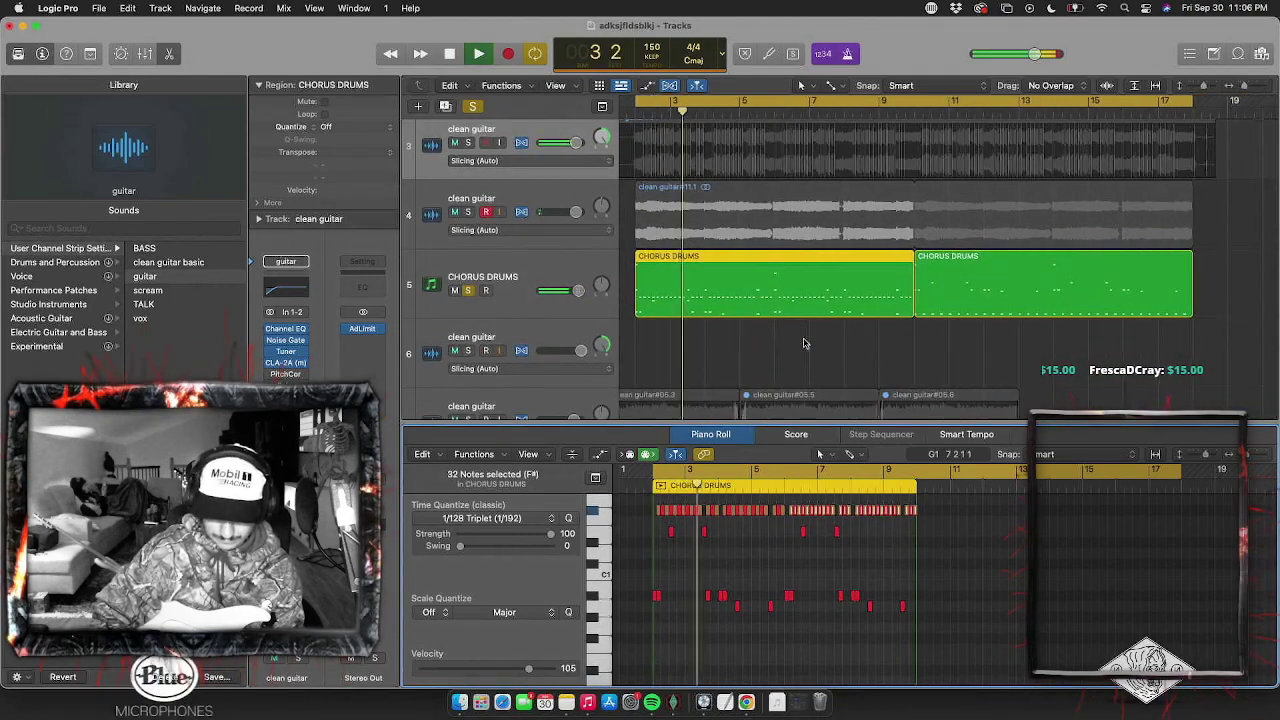
Replace the second CHORUS DRUMS region with a loop of the first up to the end of the cycle range, and turn off the metronome
click(978, 298)
key(BackSpace)
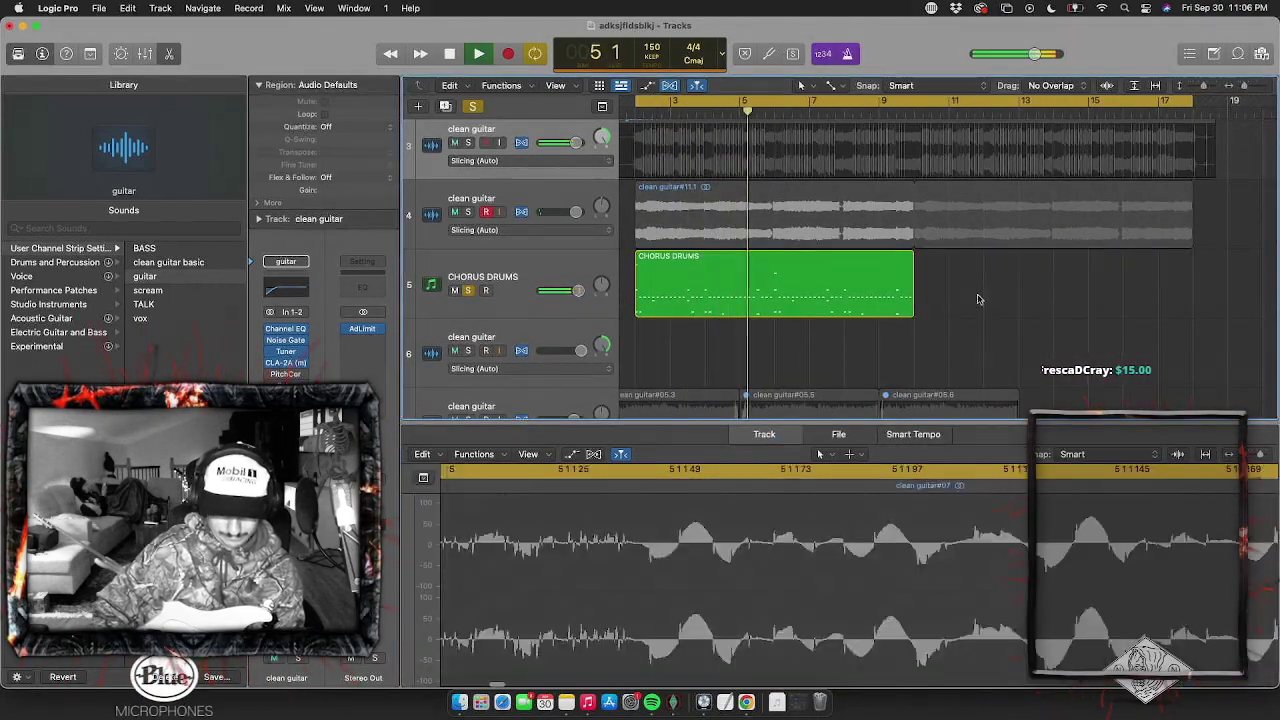
drag(911, 267, 1190, 287)
click(848, 54)
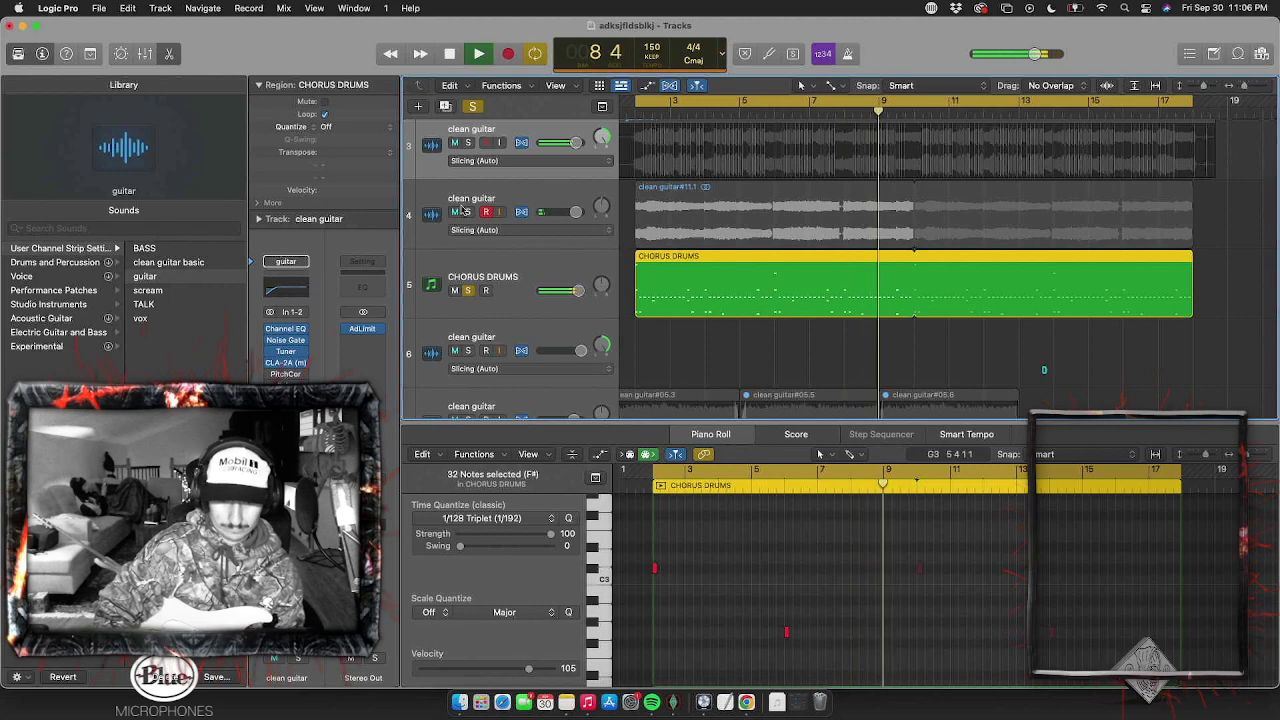
Set the volume of the clean guitar on track 4 to 0.0 dB and clear all track solos
click(566, 214)
drag(566, 214, 569, 212)
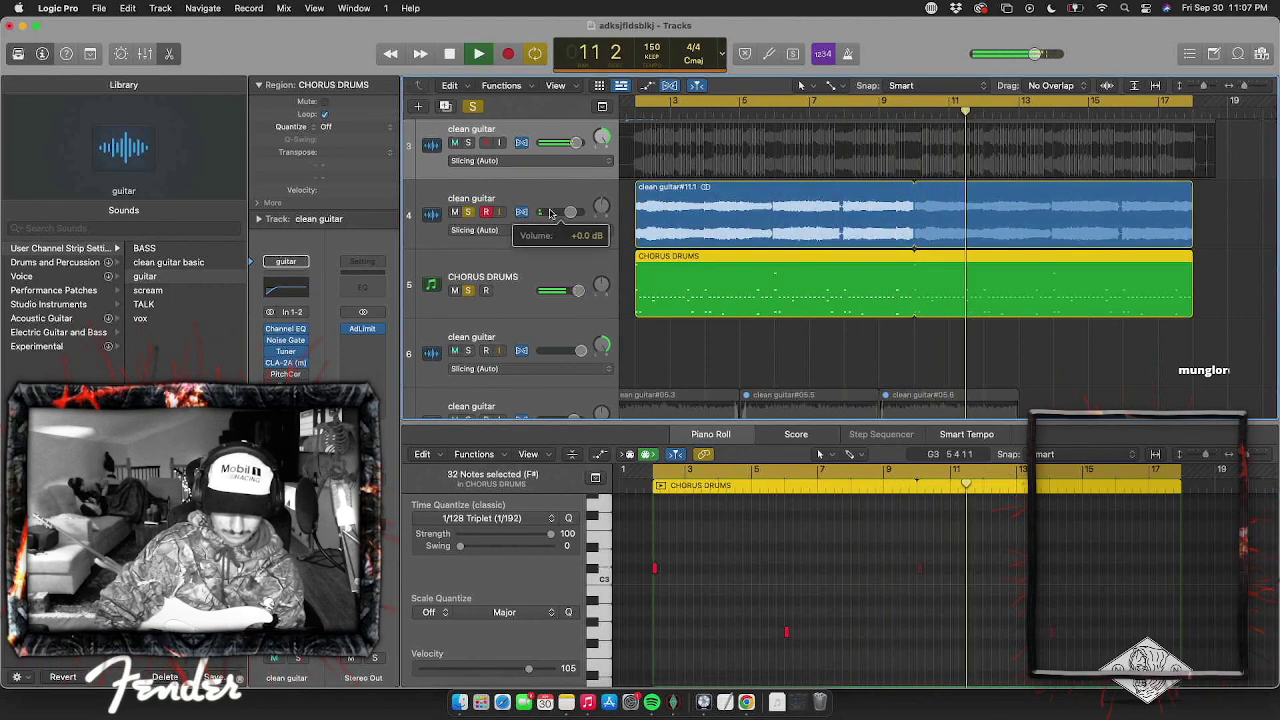
click(472, 106)
Shift the clean guitar#07 and clean guitar#01 regions slightly later so their first hits line up with the start of bar 2
scroll(540, 205, up, 3)
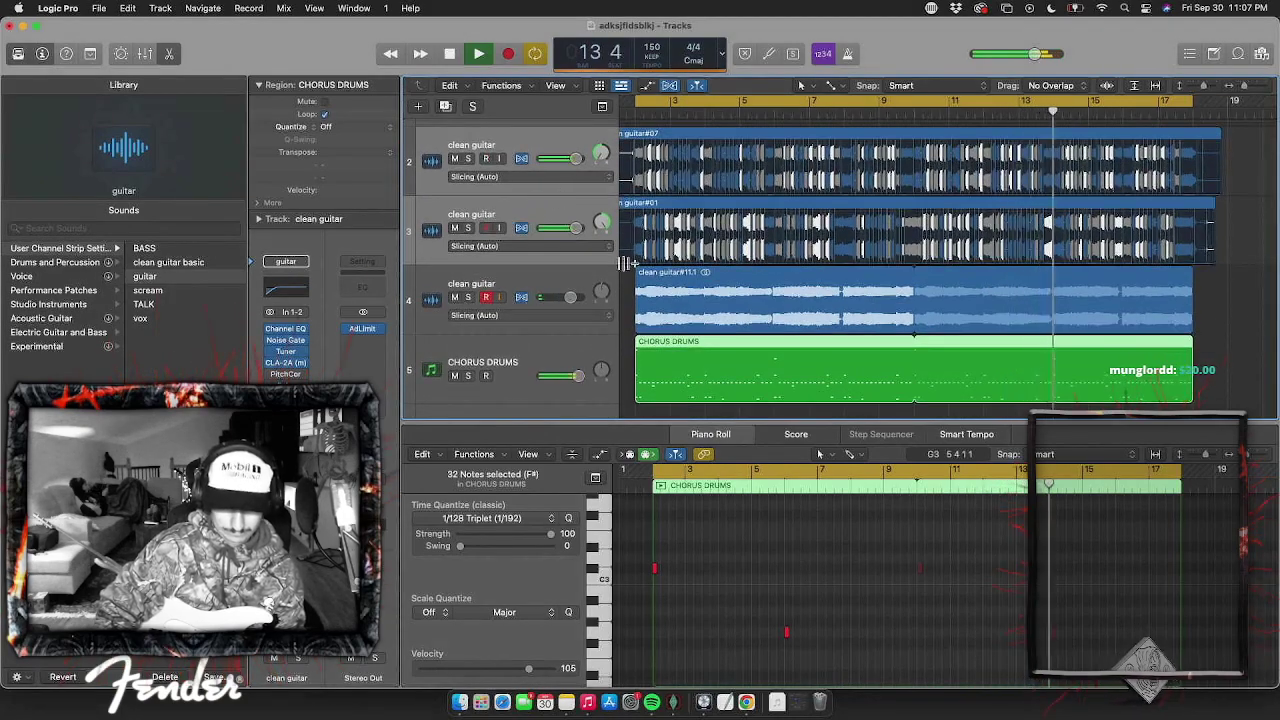
scroll(627, 263, up, 5)
scroll(627, 263, left, 5)
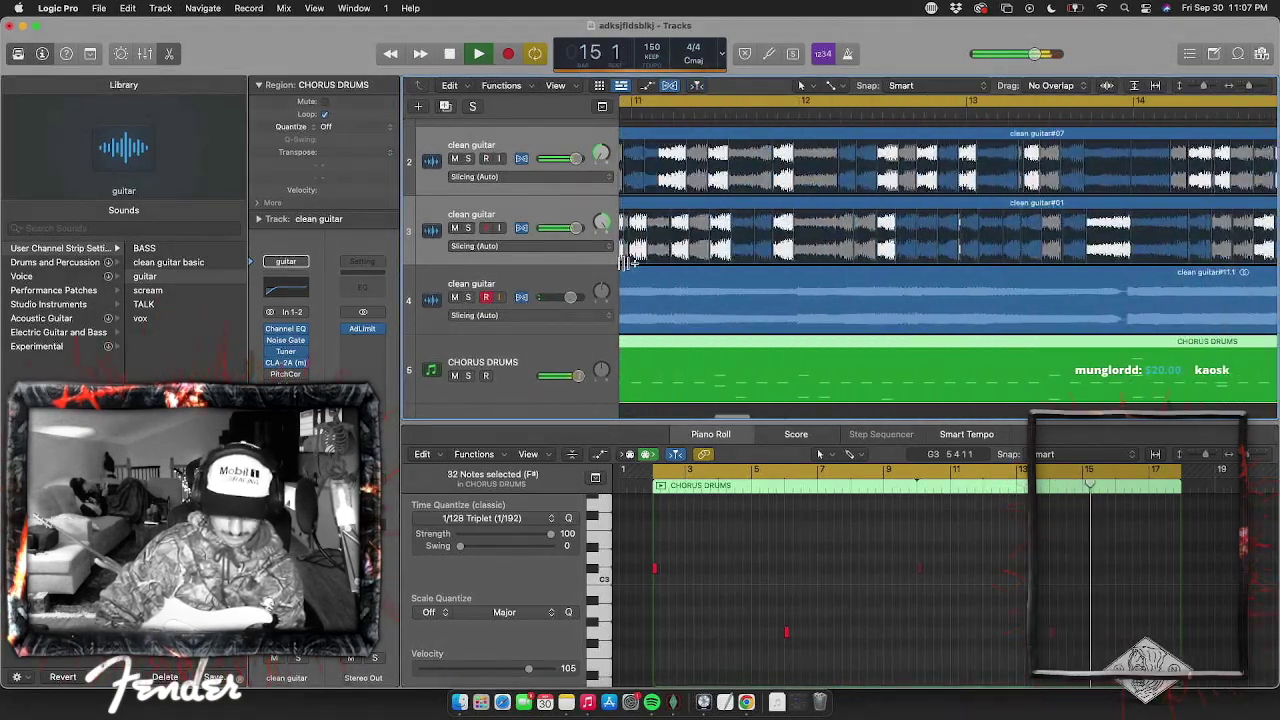
scroll(626, 263, left, 10)
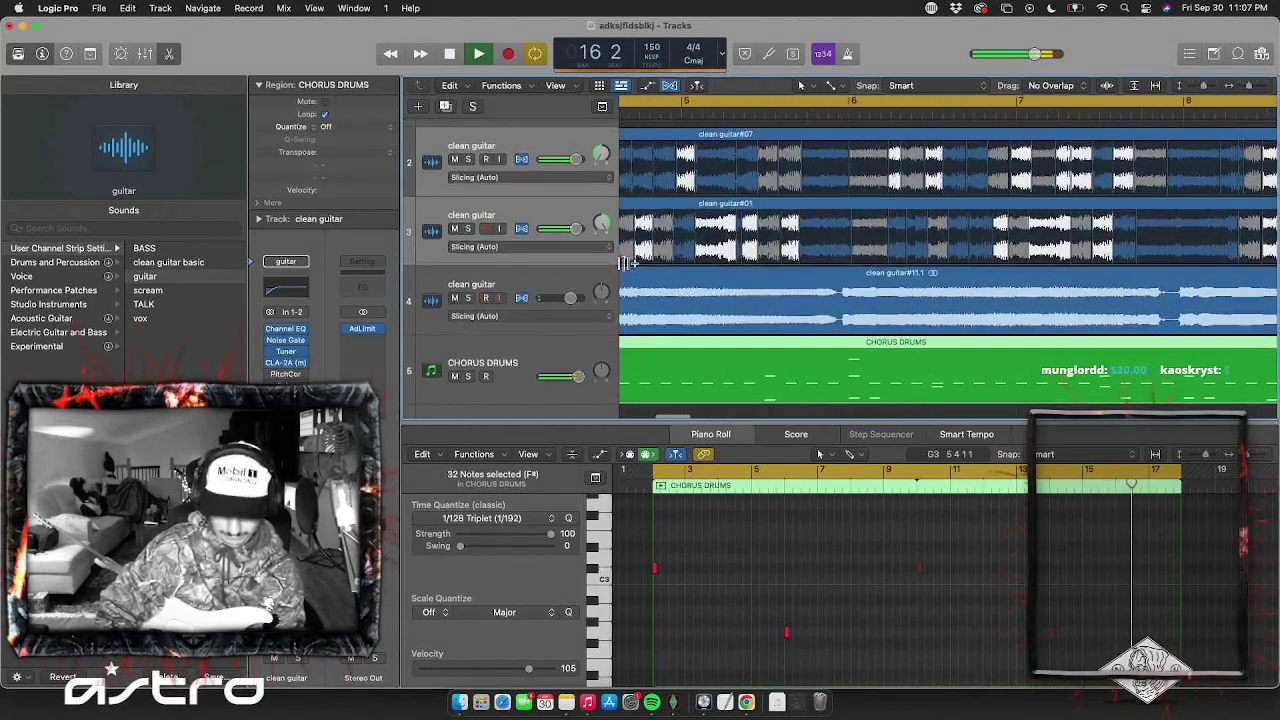
scroll(626, 263, left, 4)
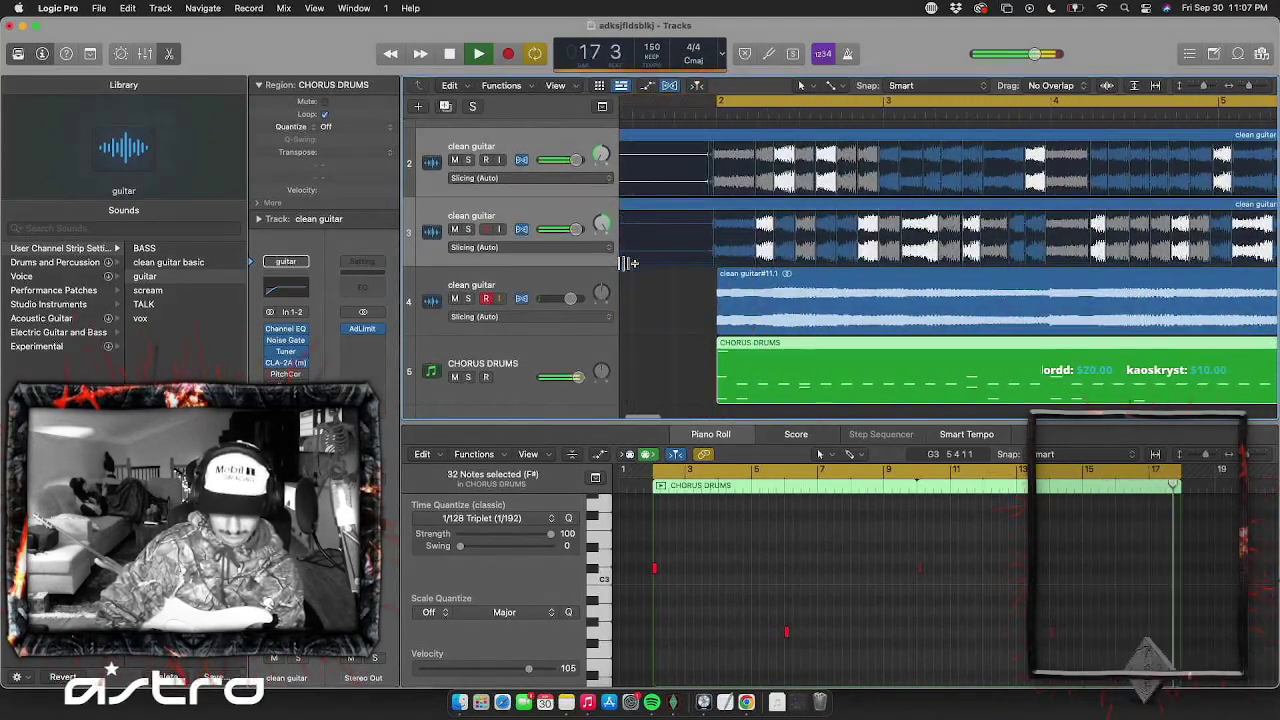
scroll(626, 263, up, 5)
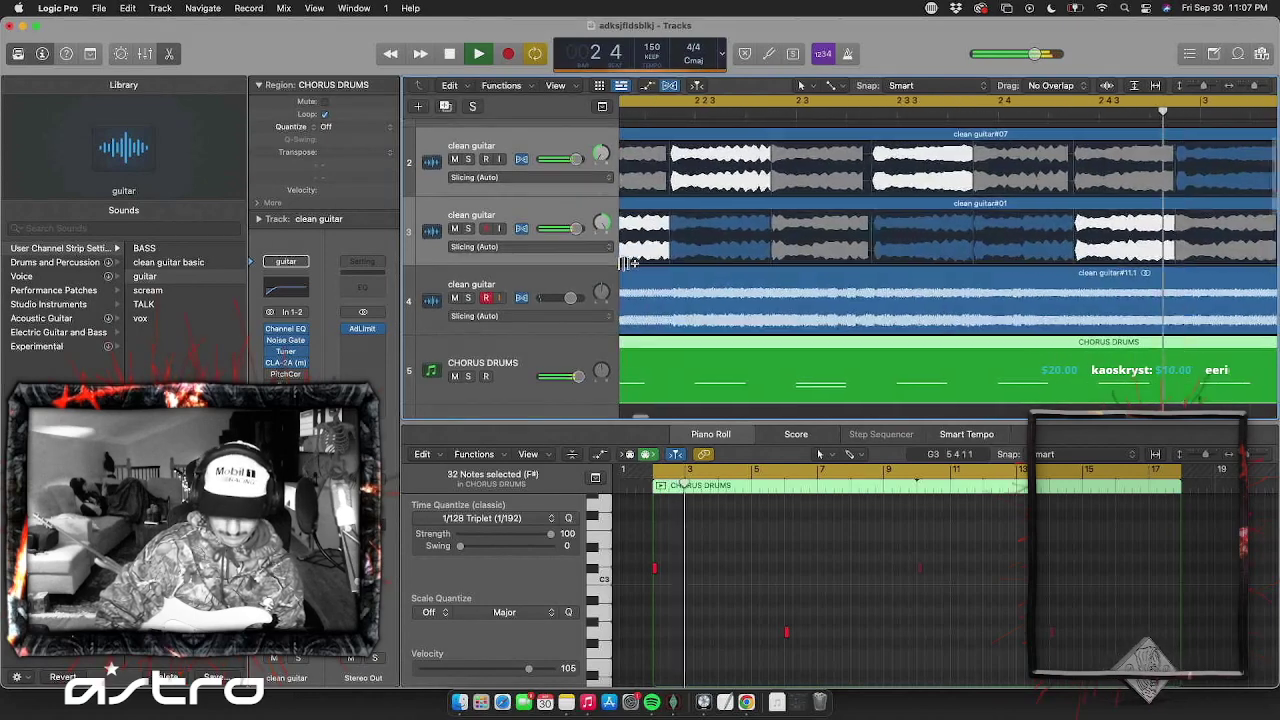
scroll(628, 263, left, 2)
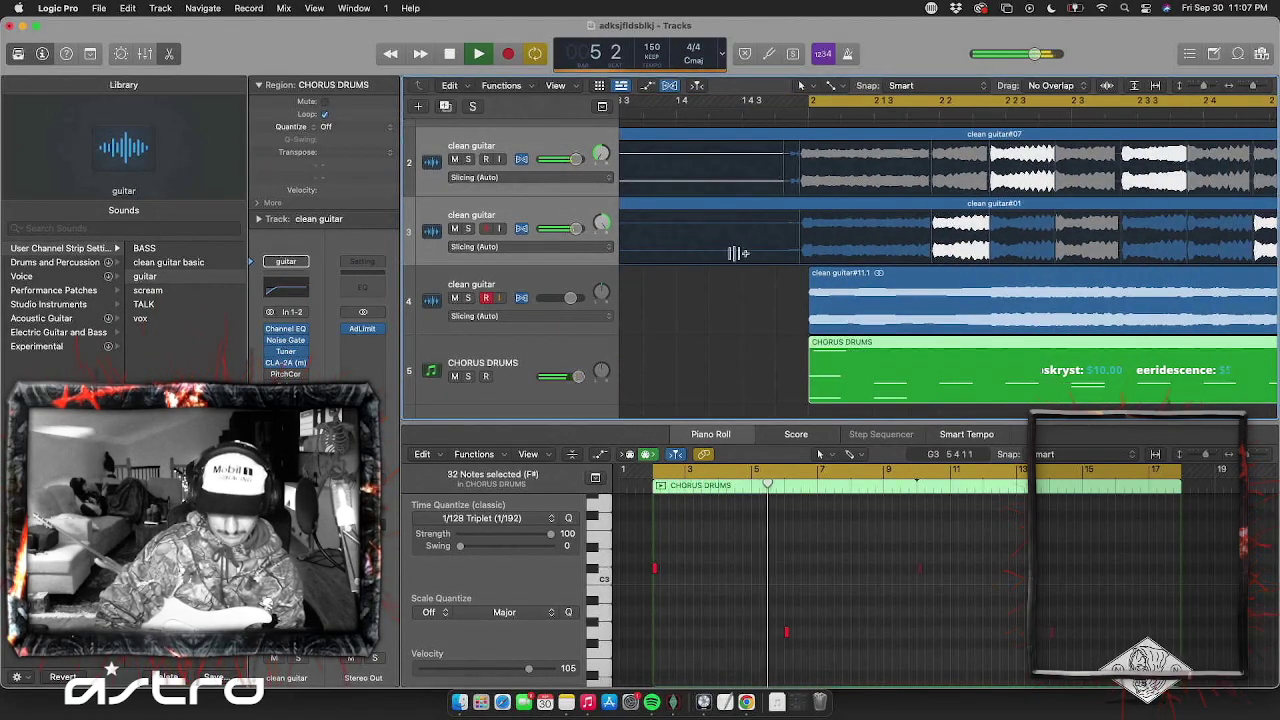
scroll(752, 262, up, 3)
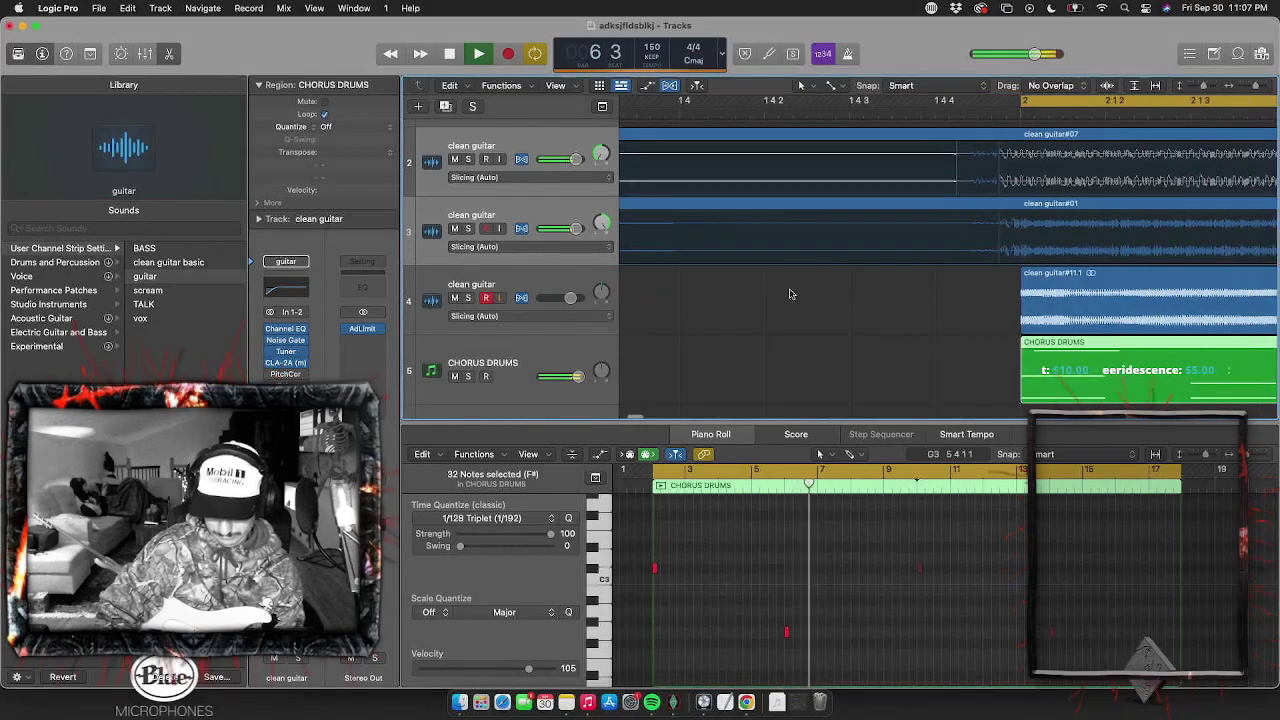
scroll(780, 285, right, 5)
scroll(790, 294, right, 1)
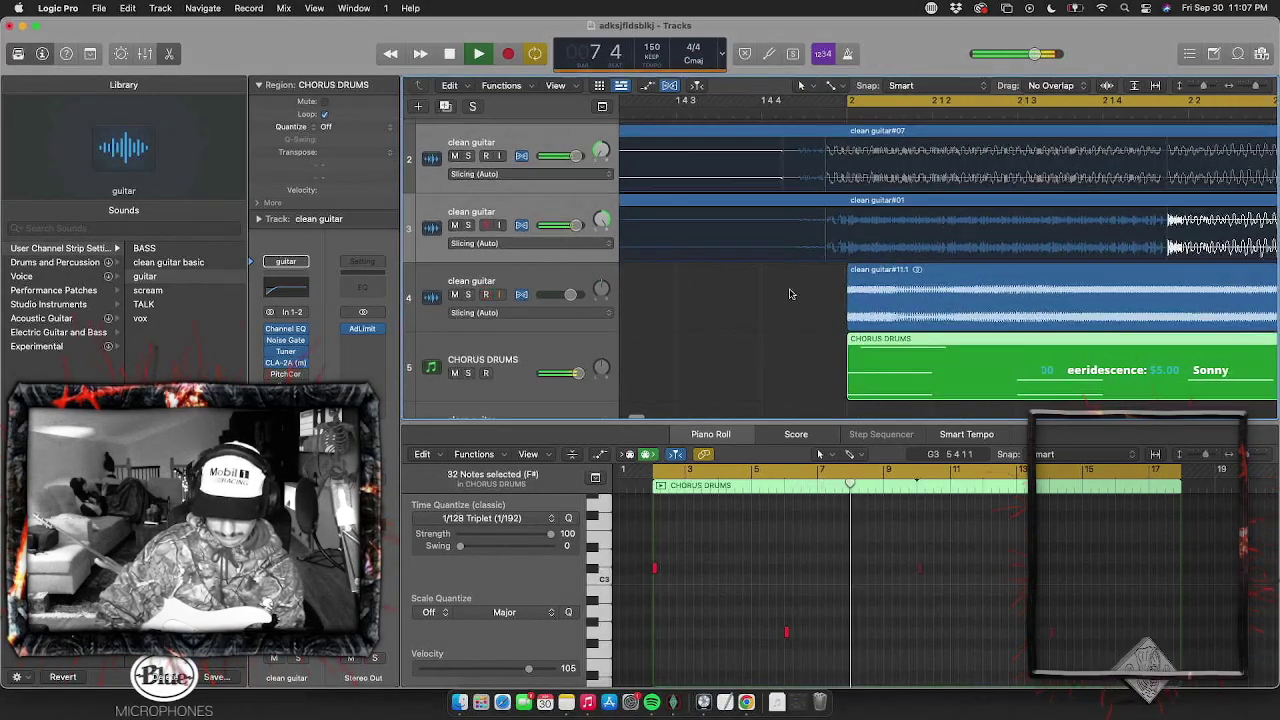
key(space)
click(774, 151)
key(e)
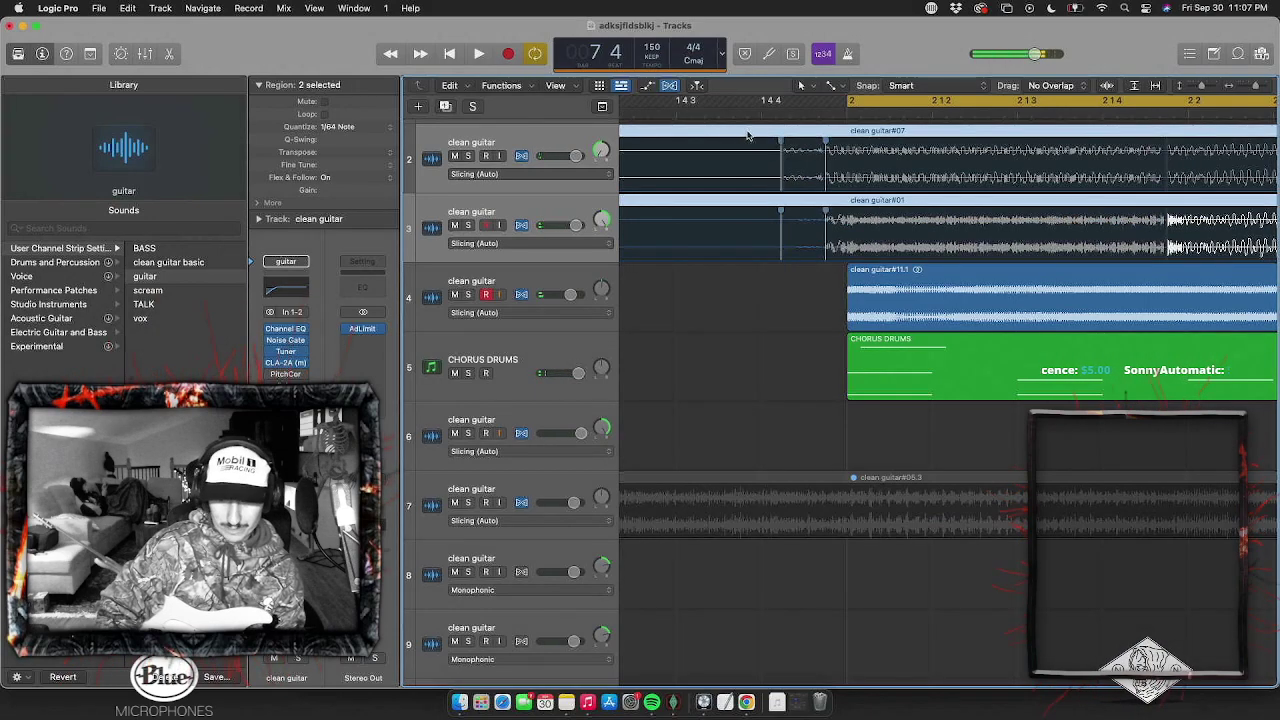
drag(763, 152, 774, 206)
Play back the full arrangement and raise the CHORUS DRUMS track volume slightly
key(space)
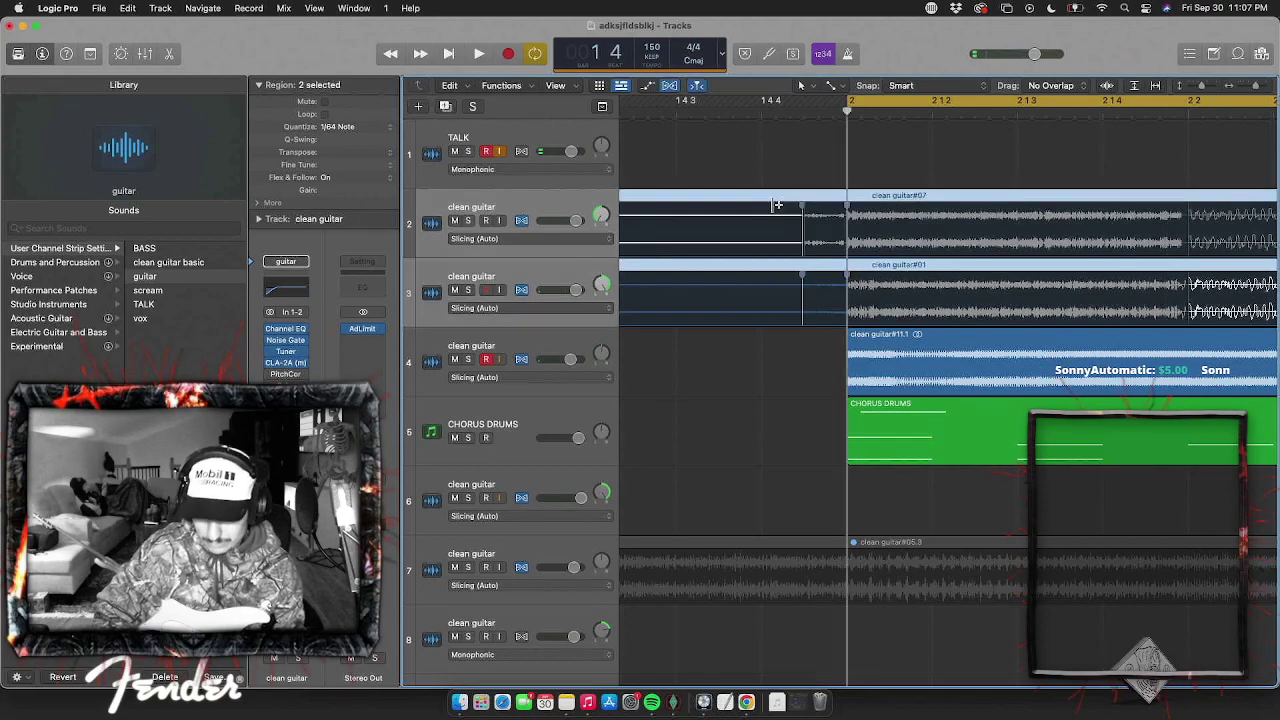
scroll(683, 261, down, 5)
scroll(683, 261, up, 1)
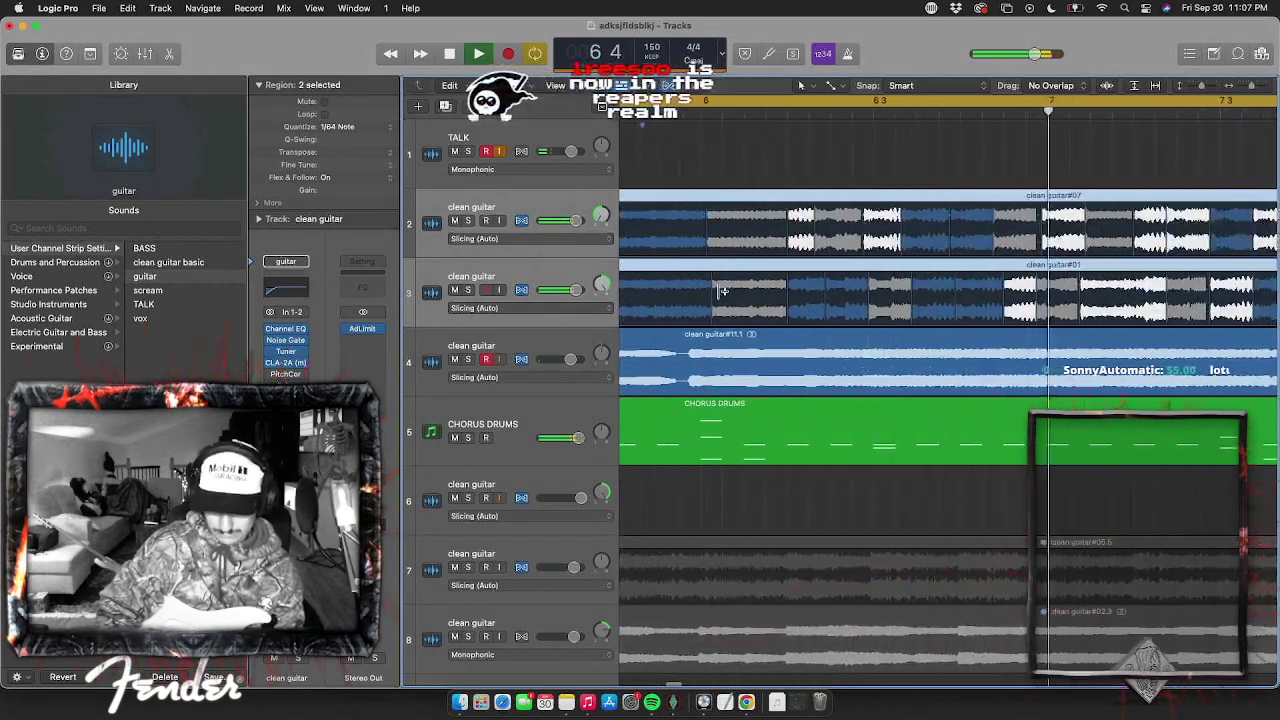
key(super+Left)
key(super+Left)
key(super+Left)
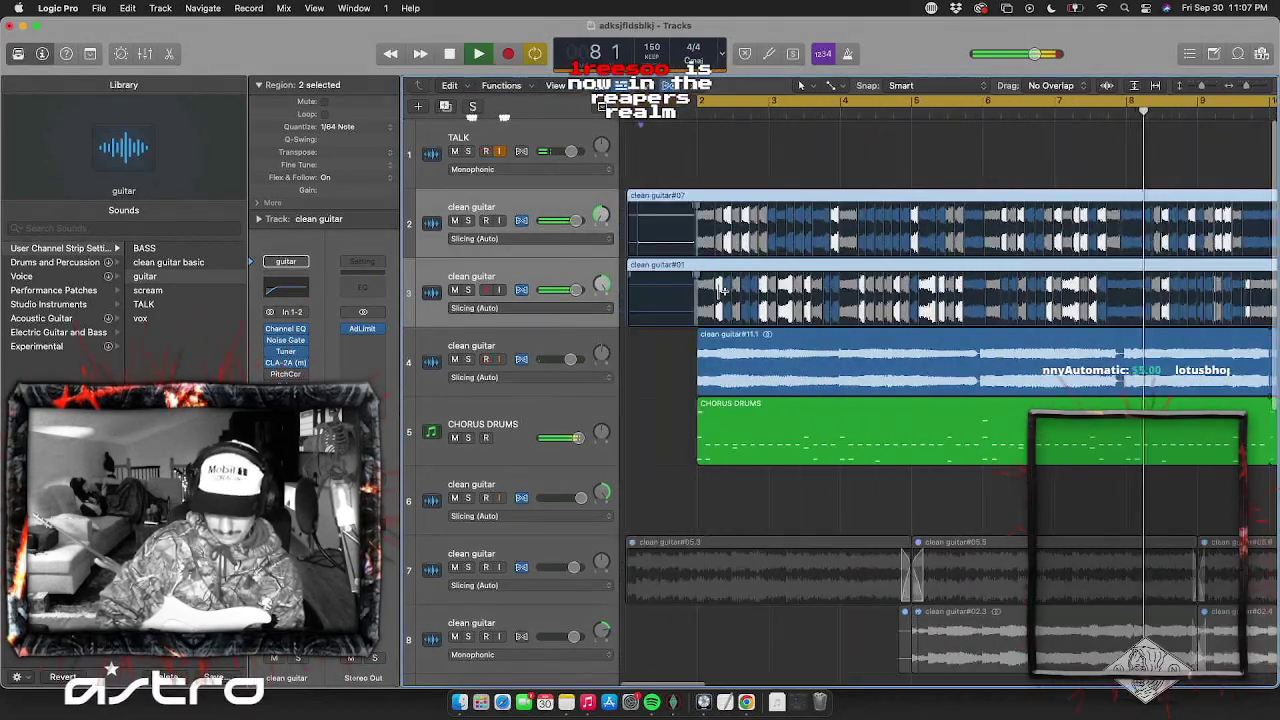
scroll(723, 290, down, 3)
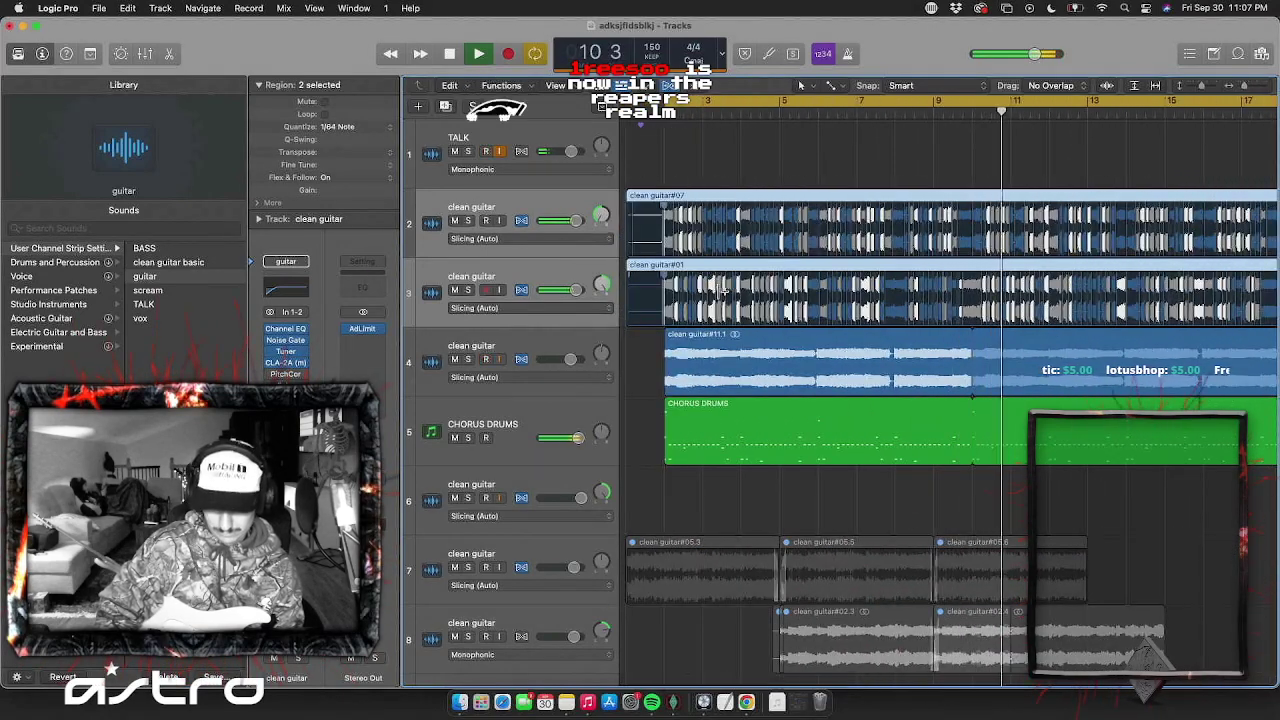
scroll(723, 291, right, 3)
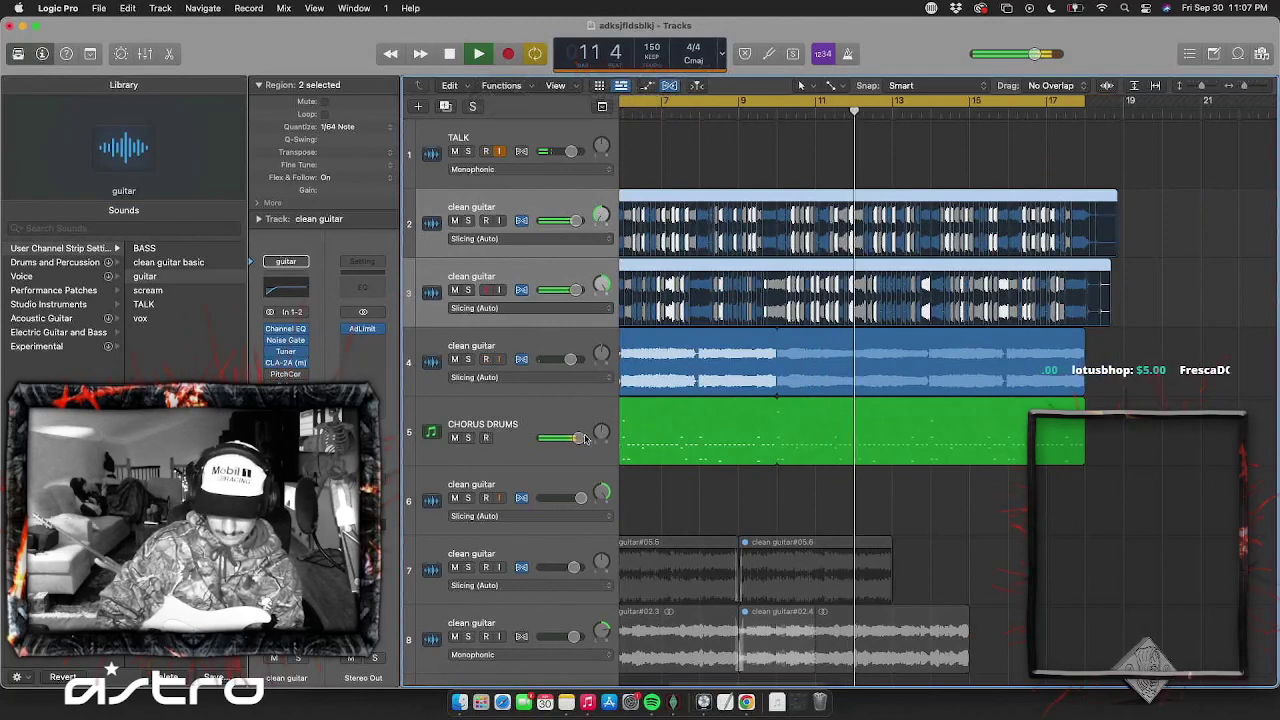
drag(577, 437, 581, 437)
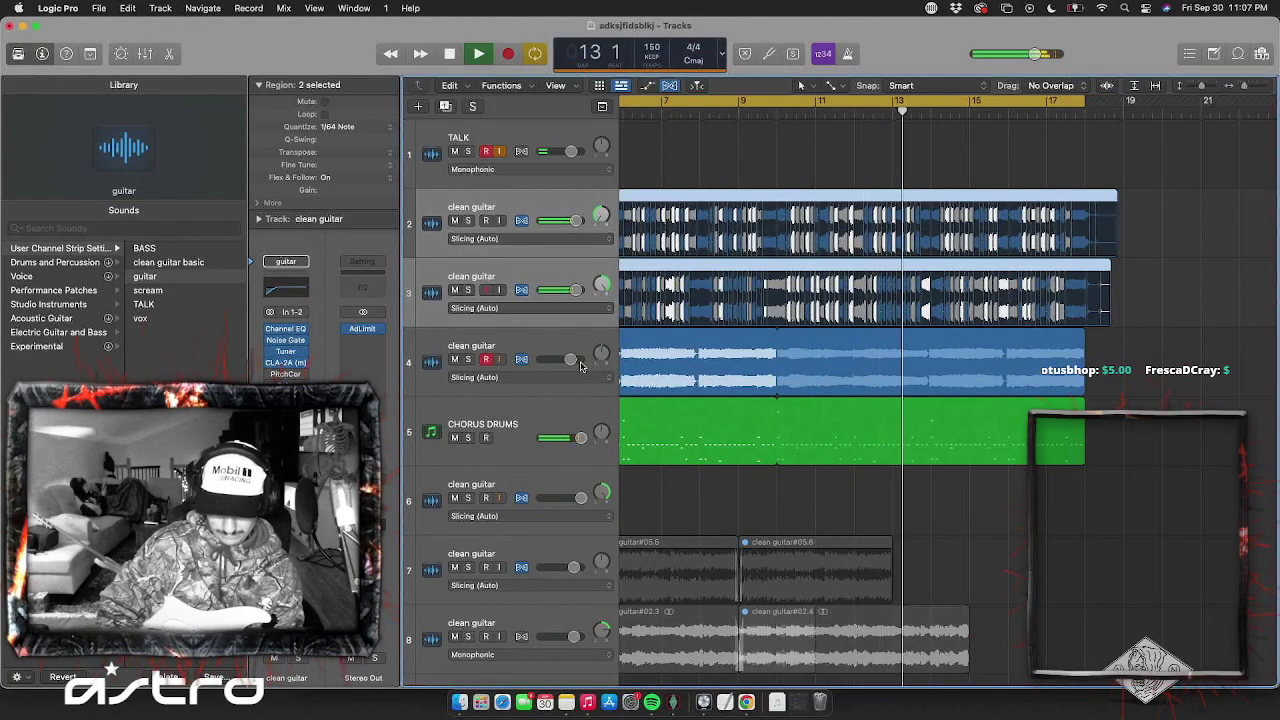
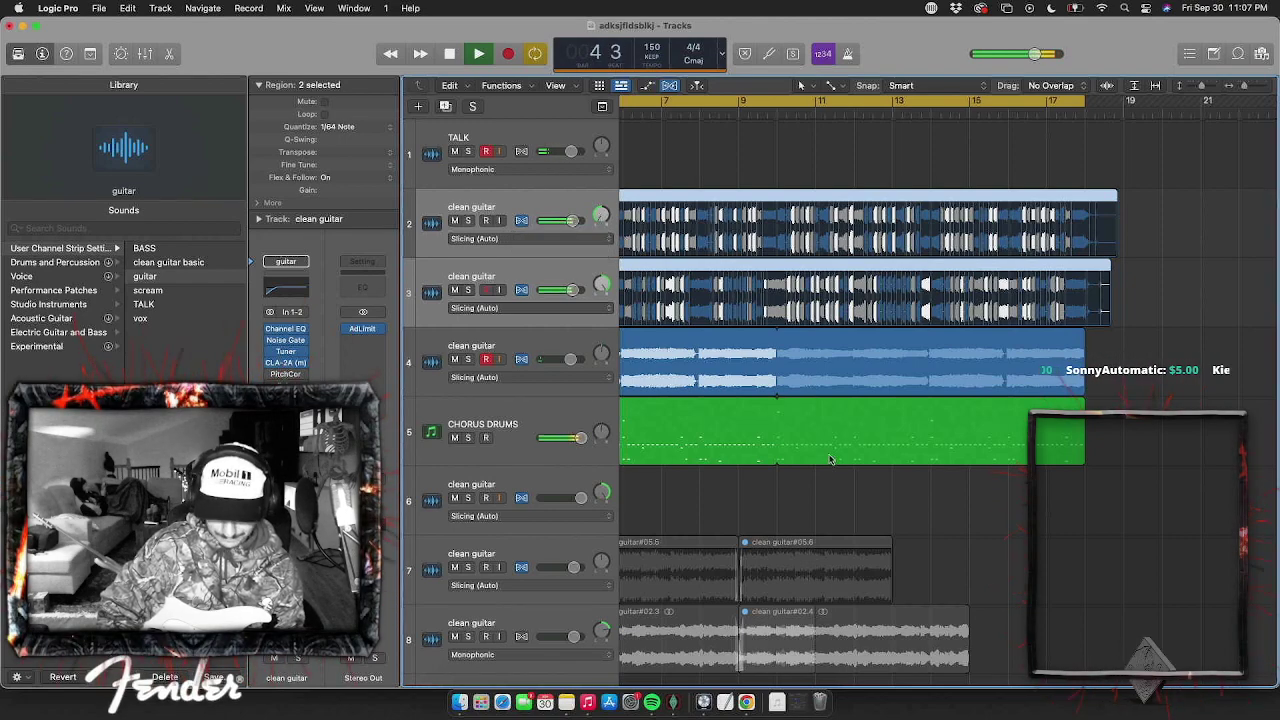
key(super+Left)
key(super+Left)
key(super+Left)
key(super+Left)
scroll(817, 518, left, 1)
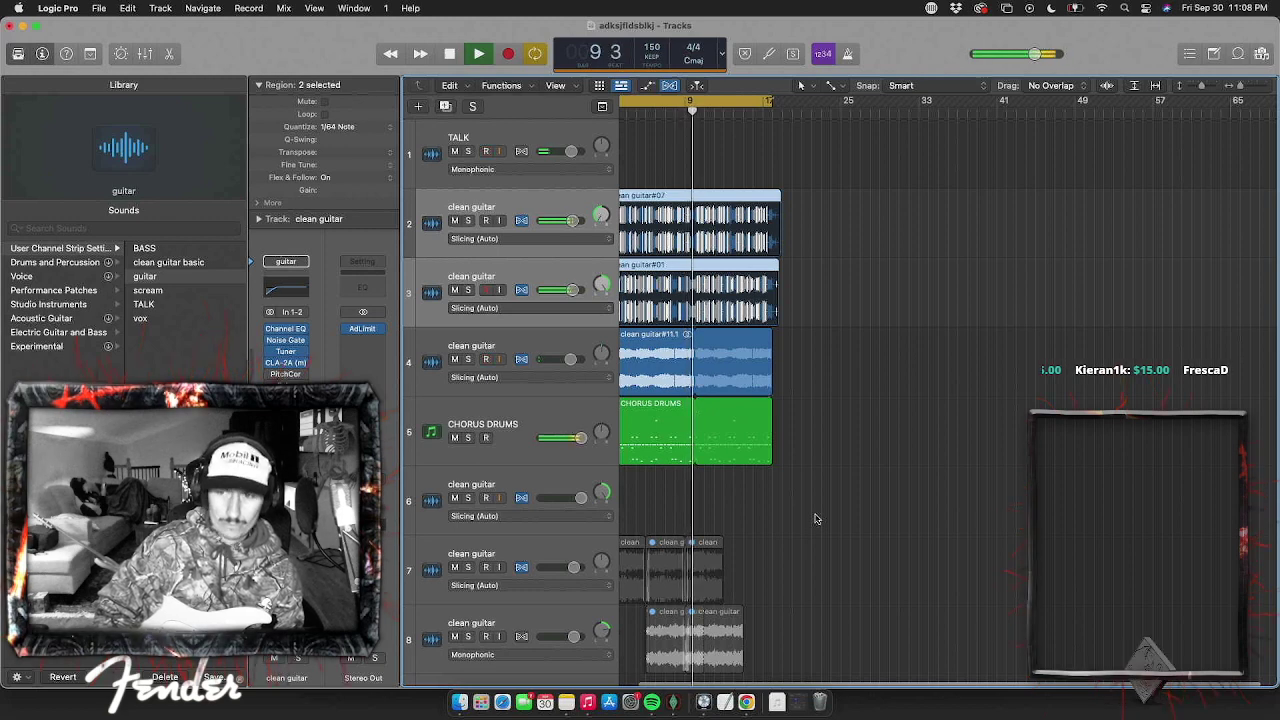
Play back the arrangement from the cycle start and lower the volume of the clean guitar on track 4 slightly
key(super+Left)
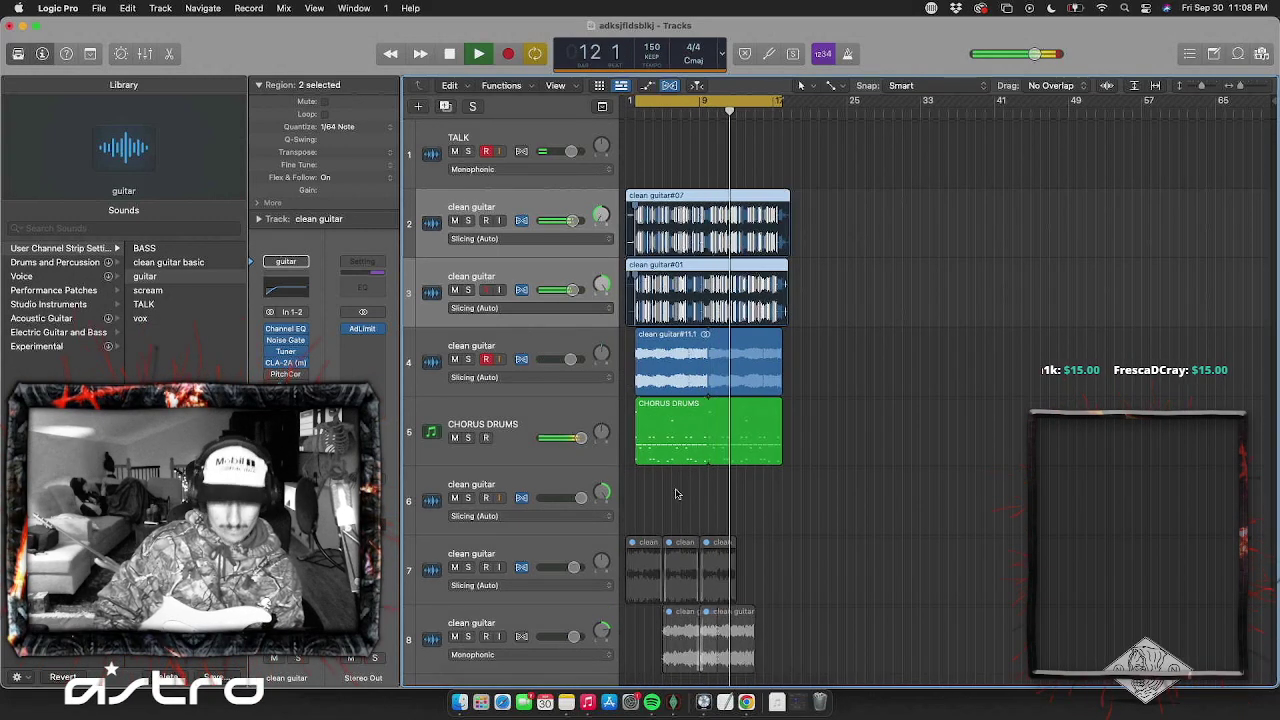
click(502, 137)
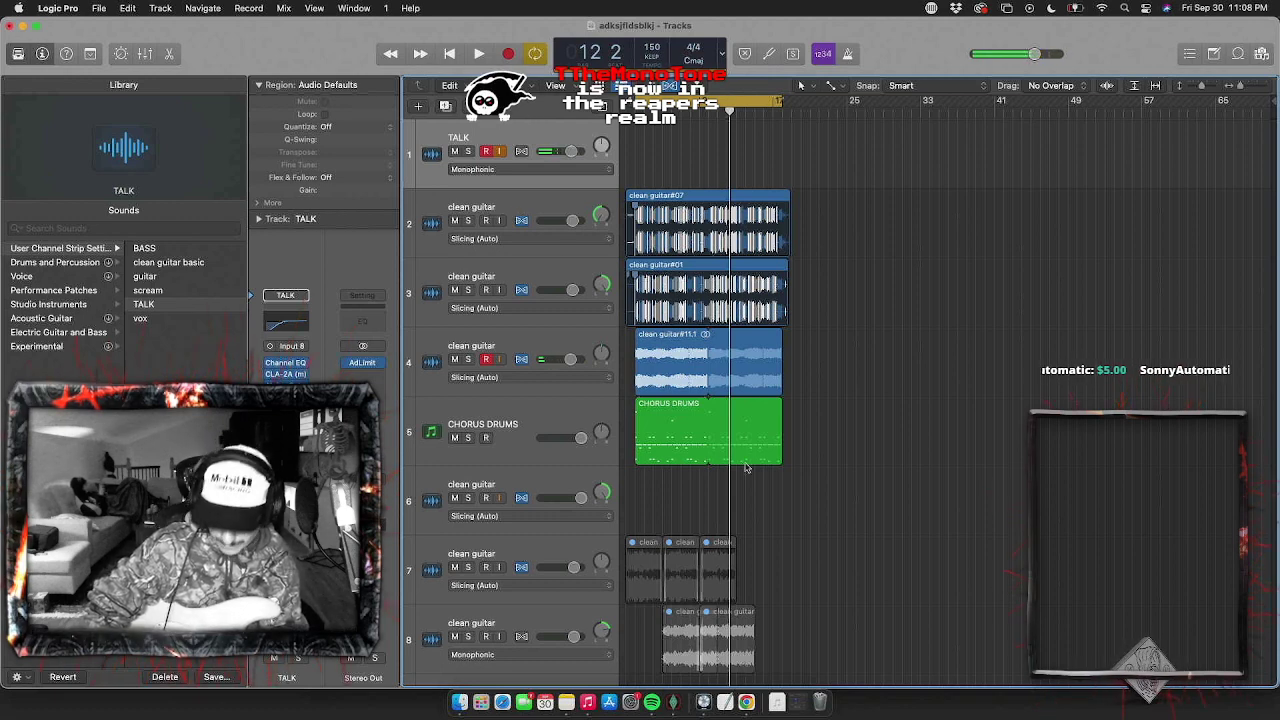
key(space)
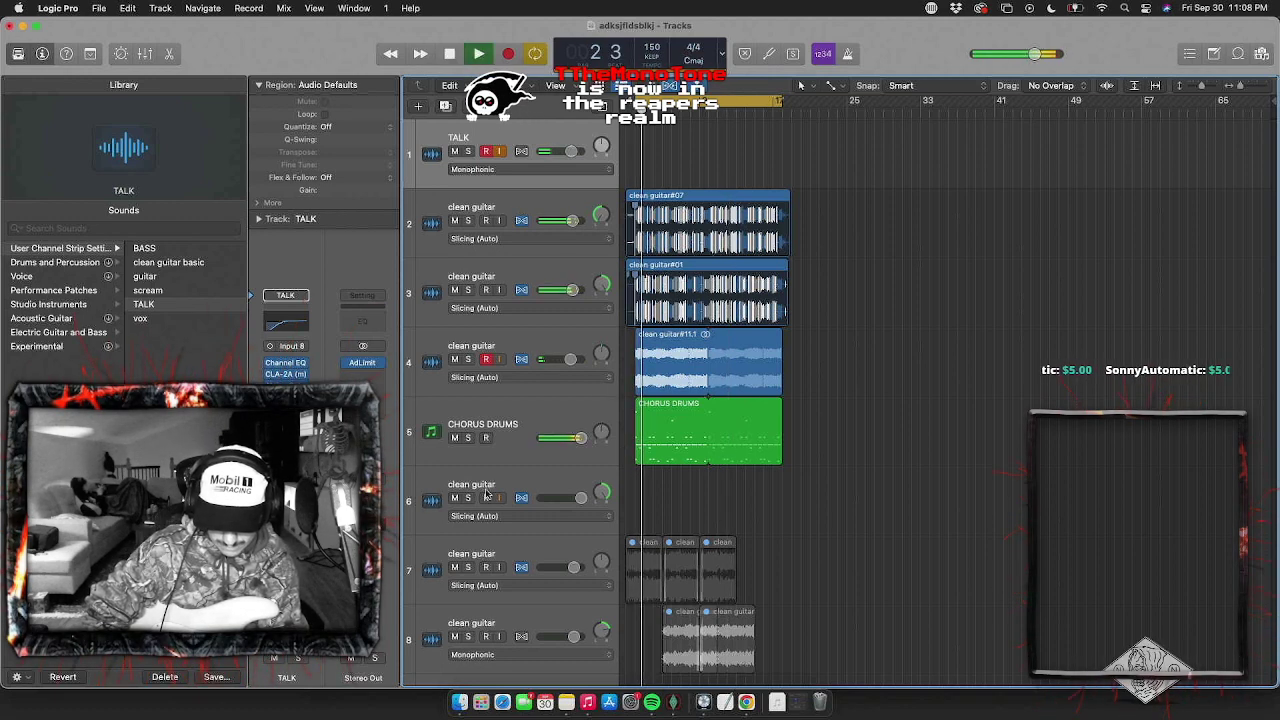
click(672, 354)
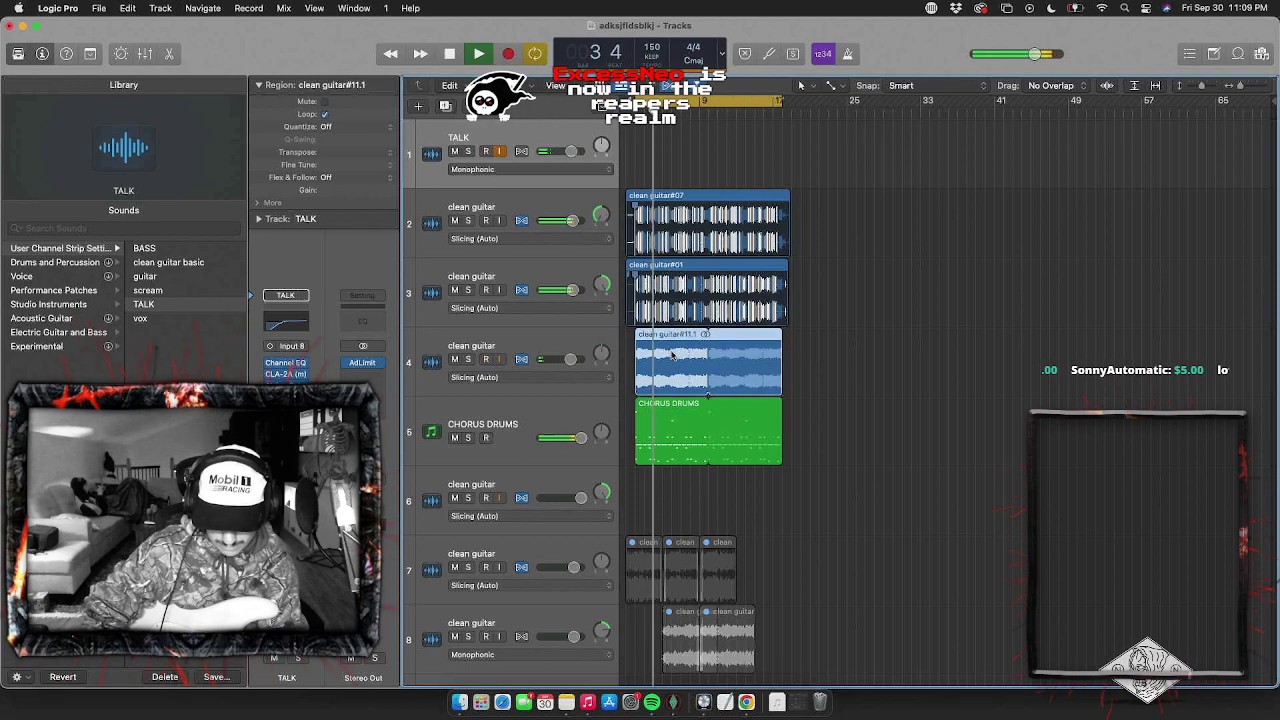
click(570, 359)
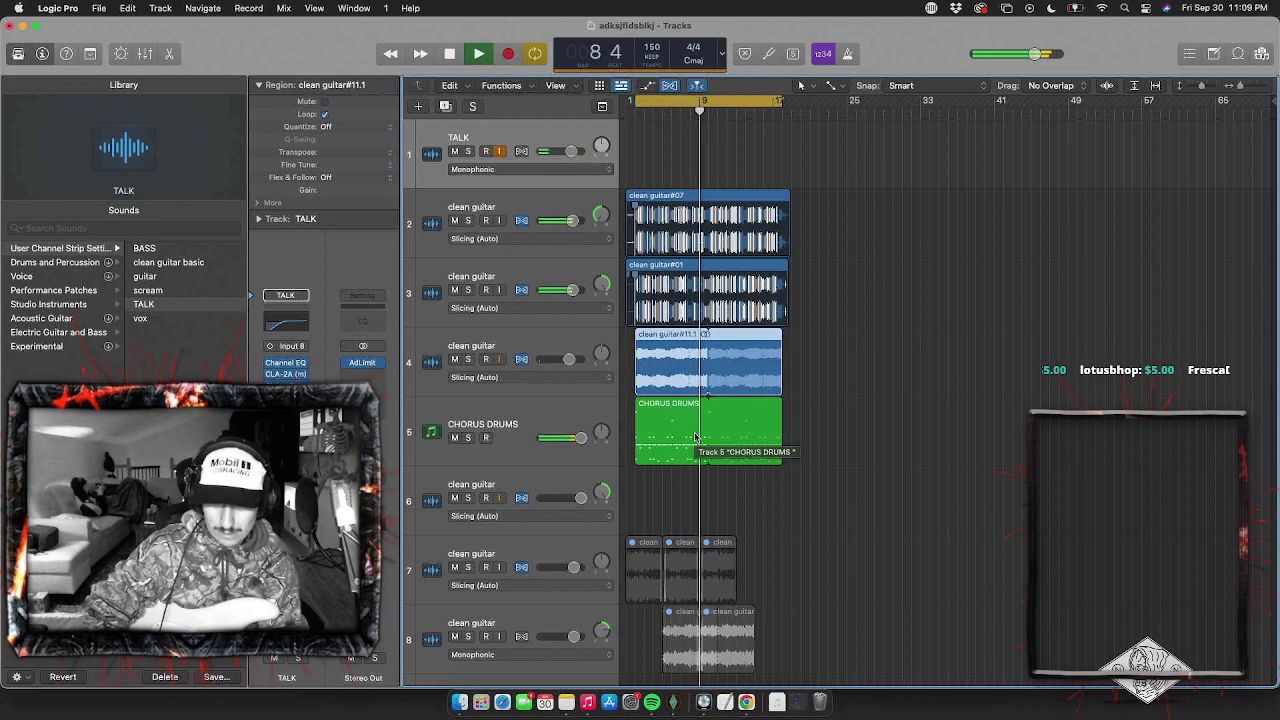
Add an E2 note with velocity 127 at the start of bar 2 in the CHORUS DRUMS region
scroll(700, 450, up, 6)
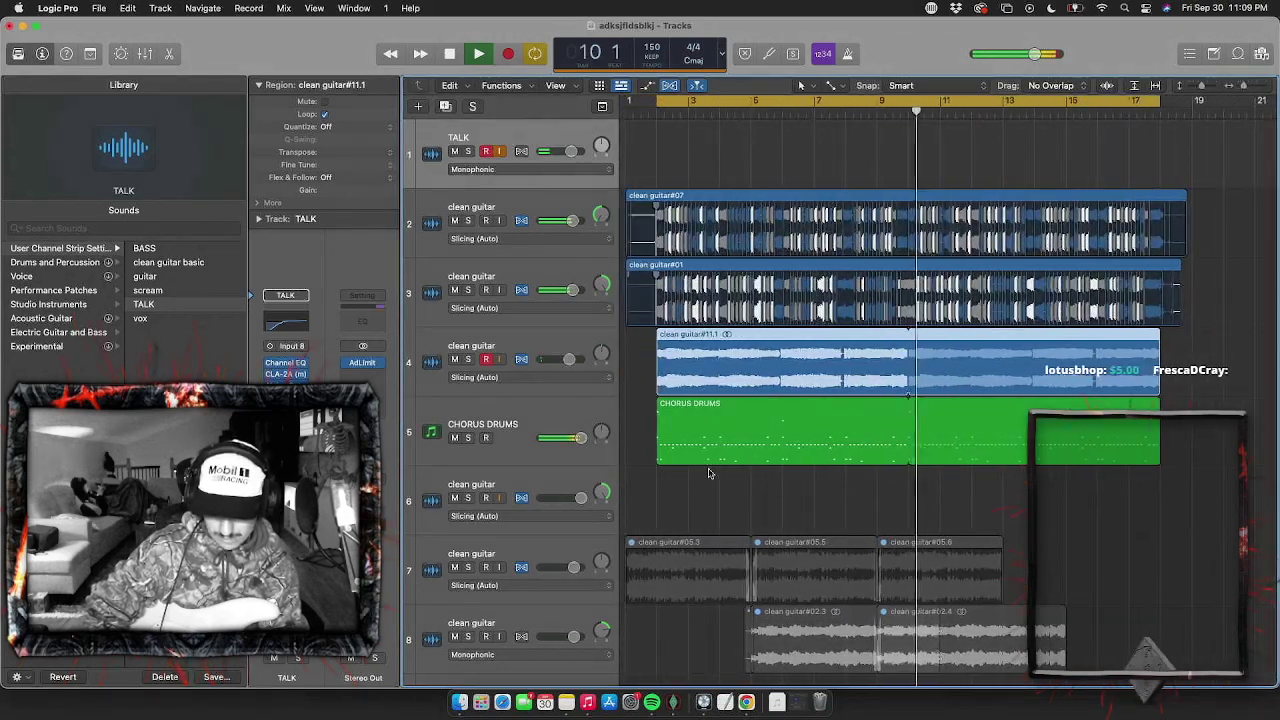
click(700, 440)
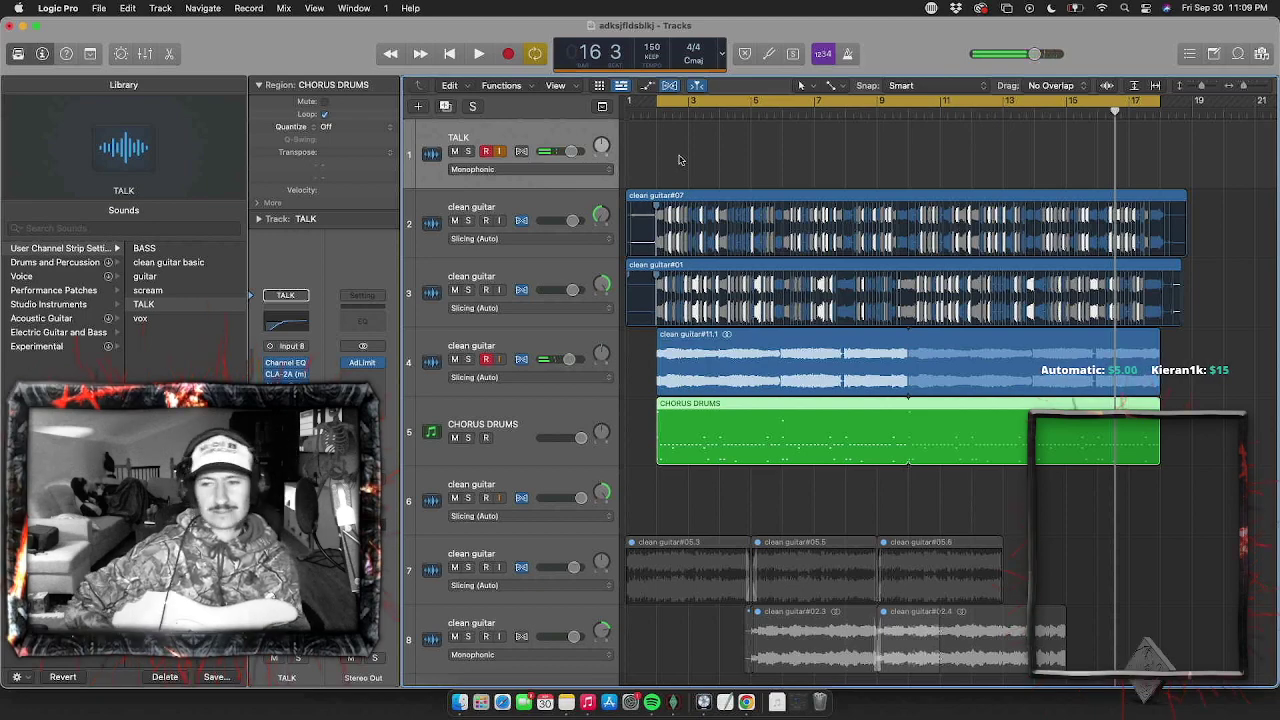
key(space)
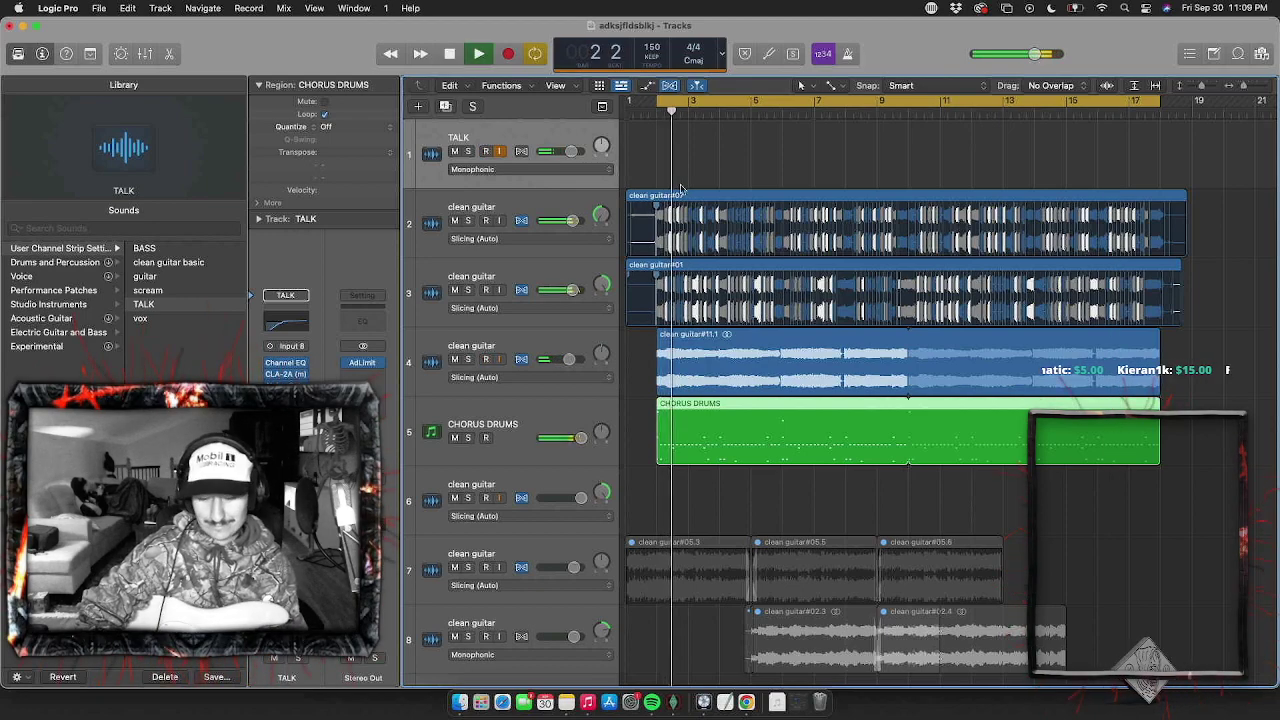
key(space)
double_click(691, 424)
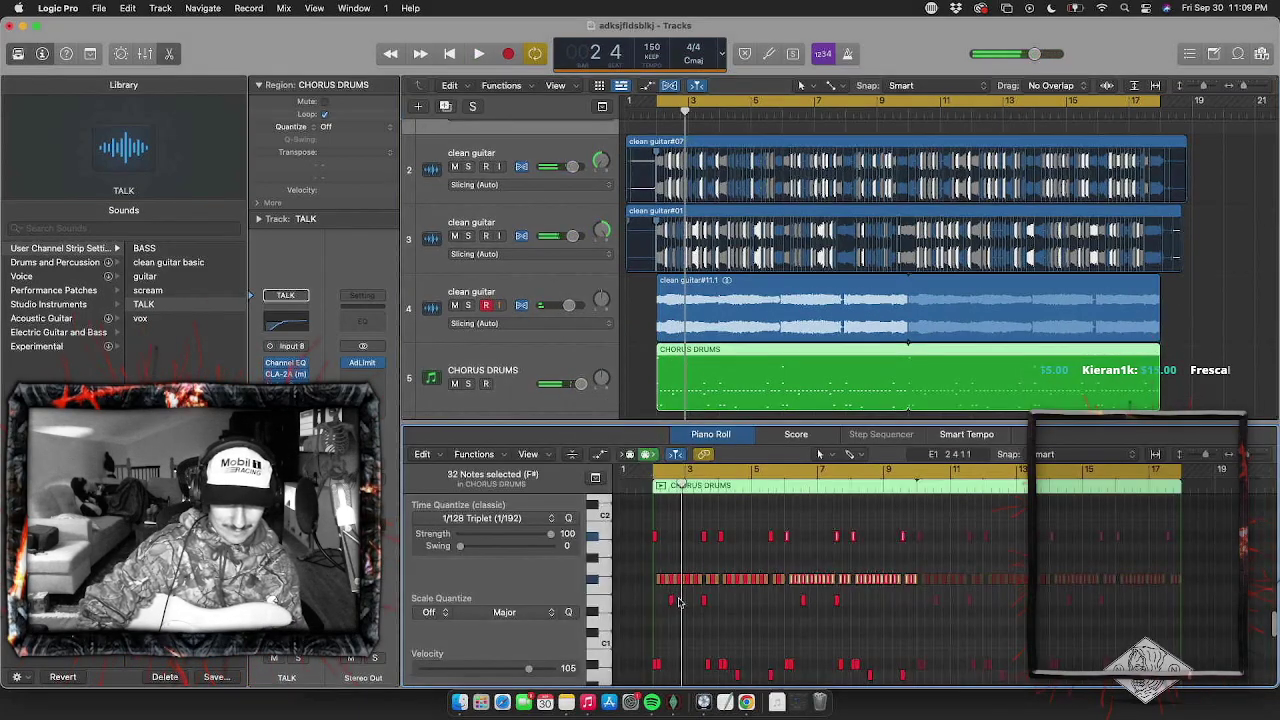
scroll(679, 601, up, 4)
scroll(786, 598, left, 3)
scroll(786, 598, up, 3)
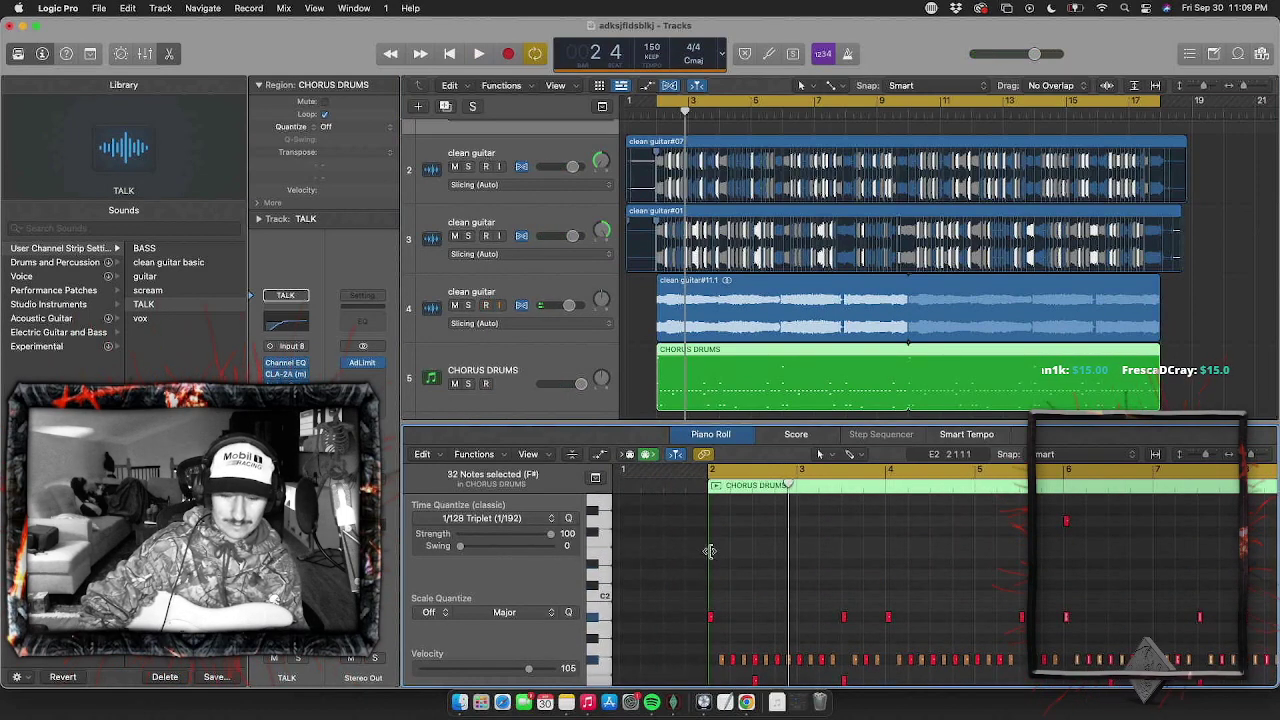
drag(714, 553, 711, 554)
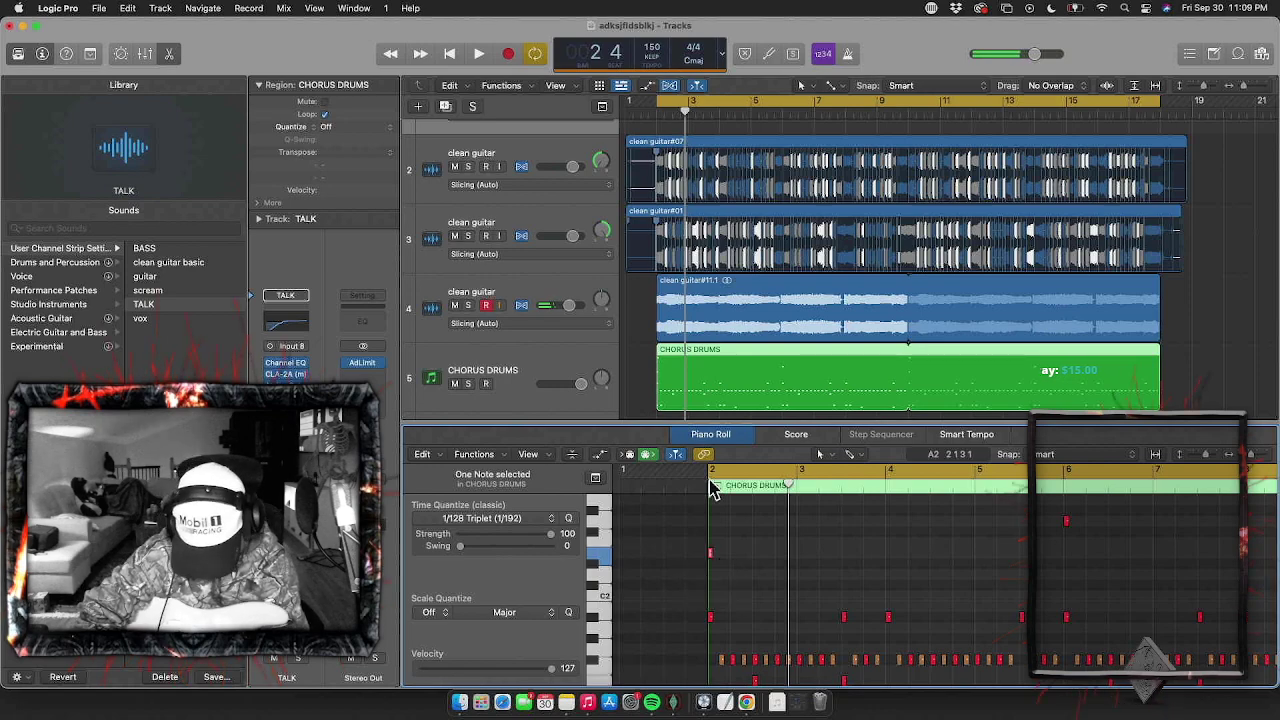
Play back the edited chorus and lower the CHORUS DRUMS track volume slightly
key(space)
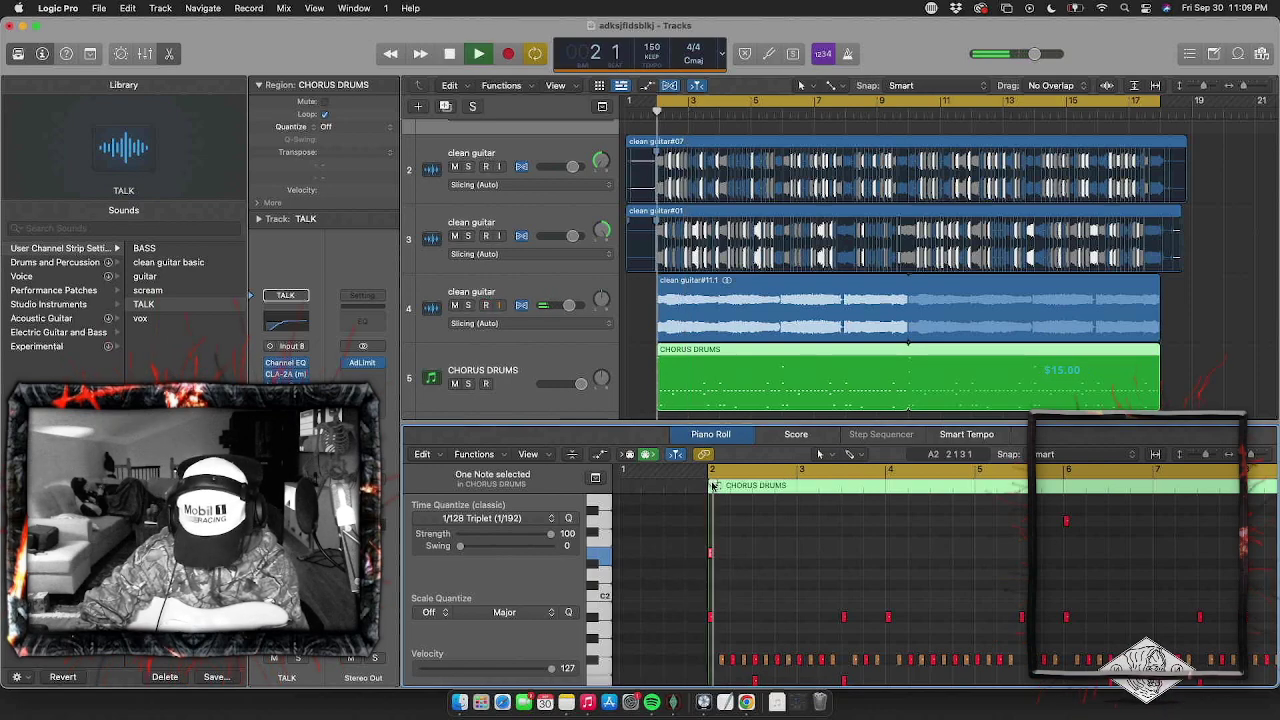
scroll(712, 585, down, 3)
scroll(712, 585, up, 1)
click(724, 574)
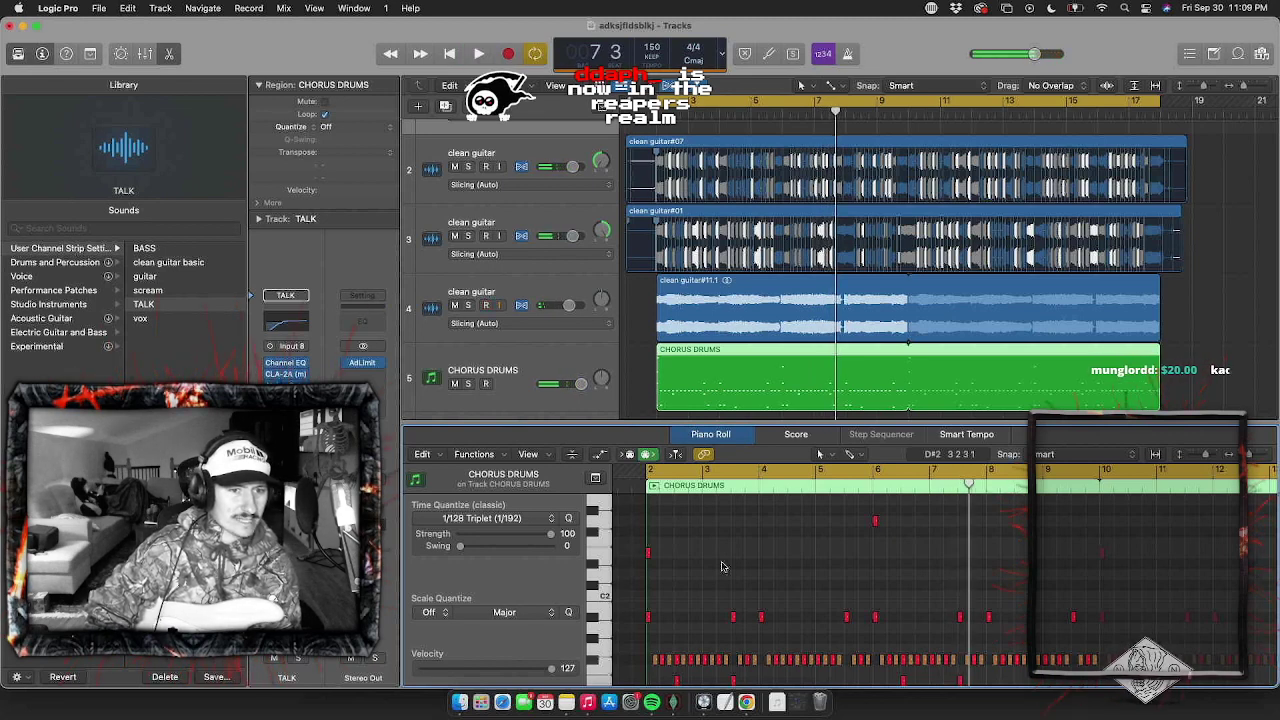
key(space)
key(space)
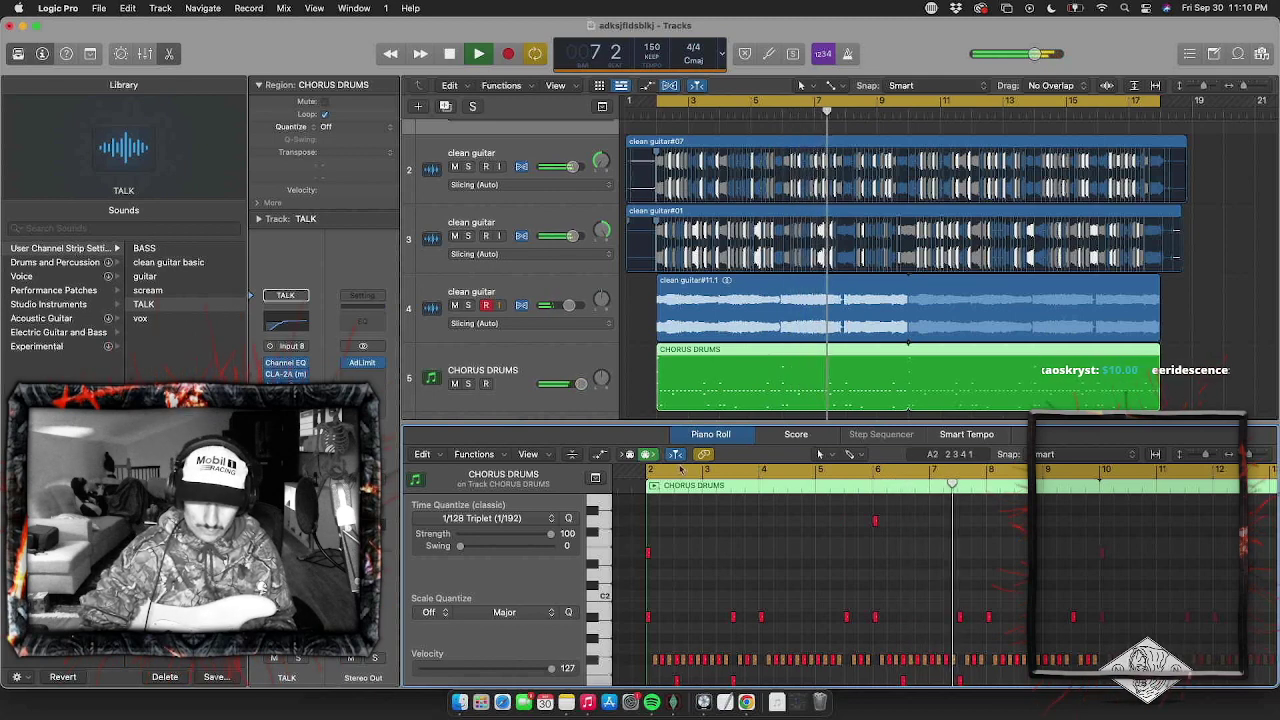
click(580, 384)
drag(581, 384, 579, 384)
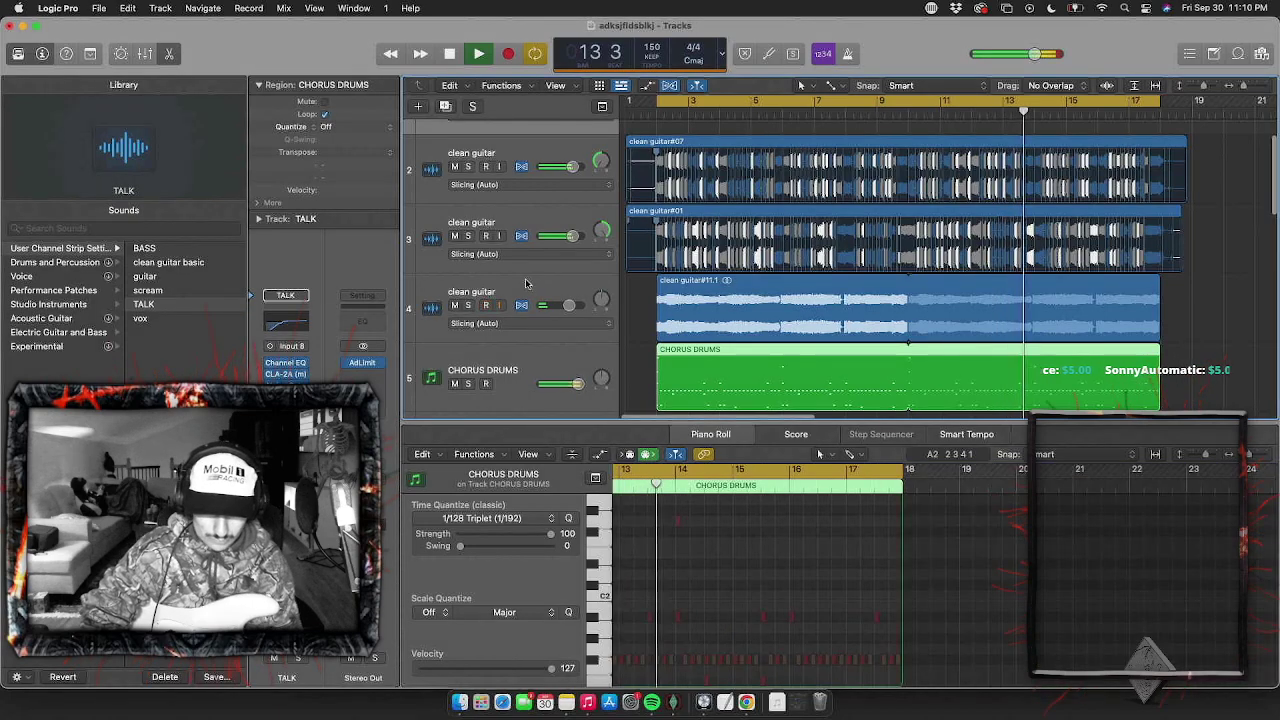
Move the BASS track directly below CHORUS DRUMS and bypass its Channel EQ
scroll(527, 284, down, 8)
scroll(520, 270, down, 3)
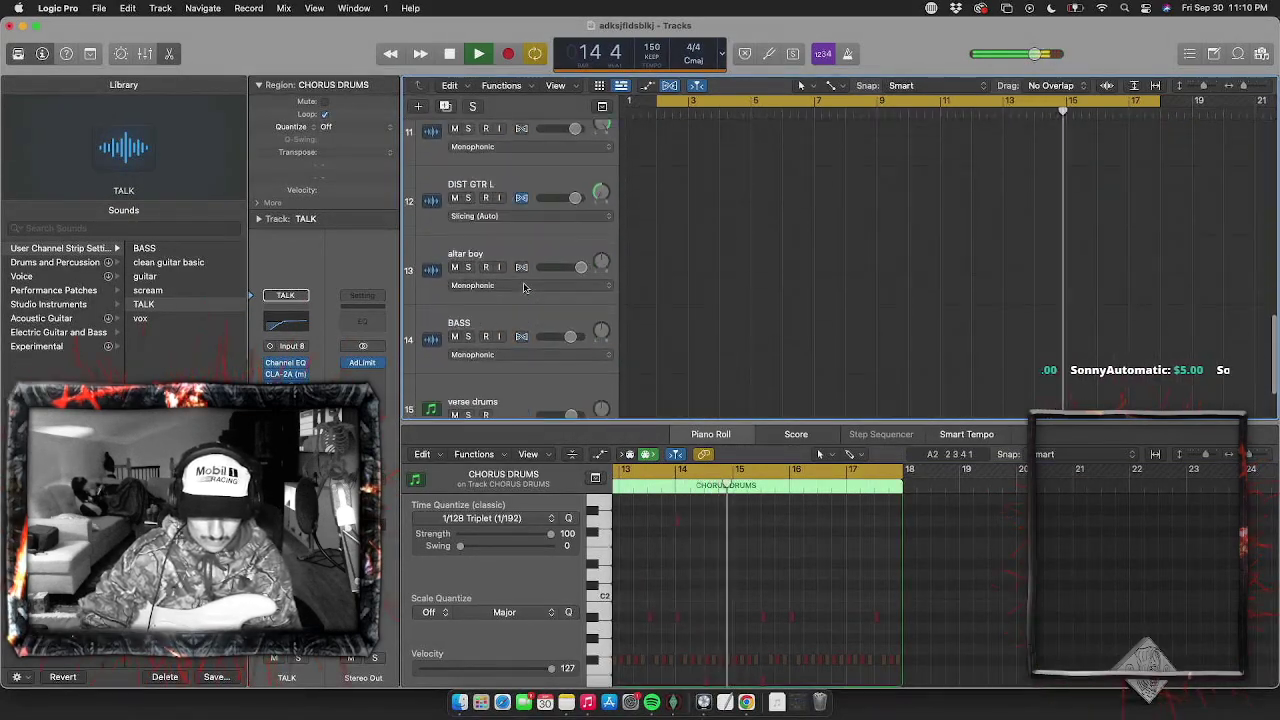
click(516, 257)
scroll(516, 257, up, 5)
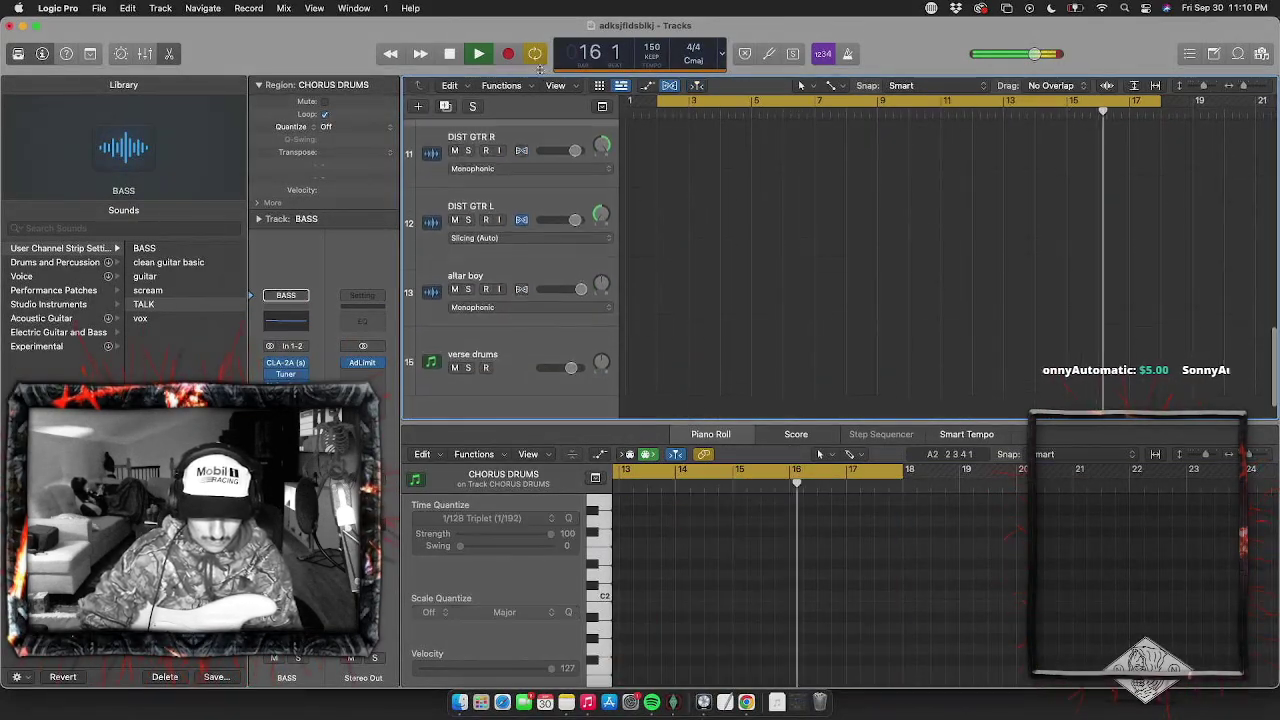
drag(540, 71, 545, 192)
key(space)
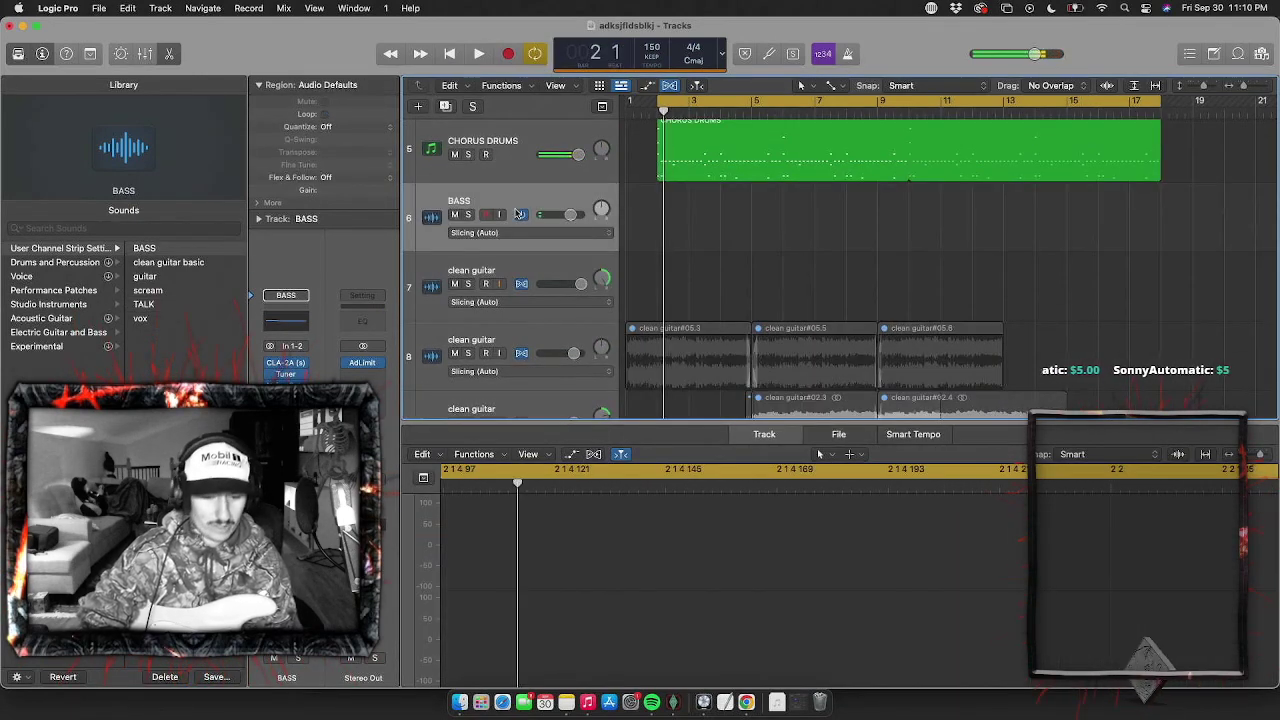
click(267, 325)
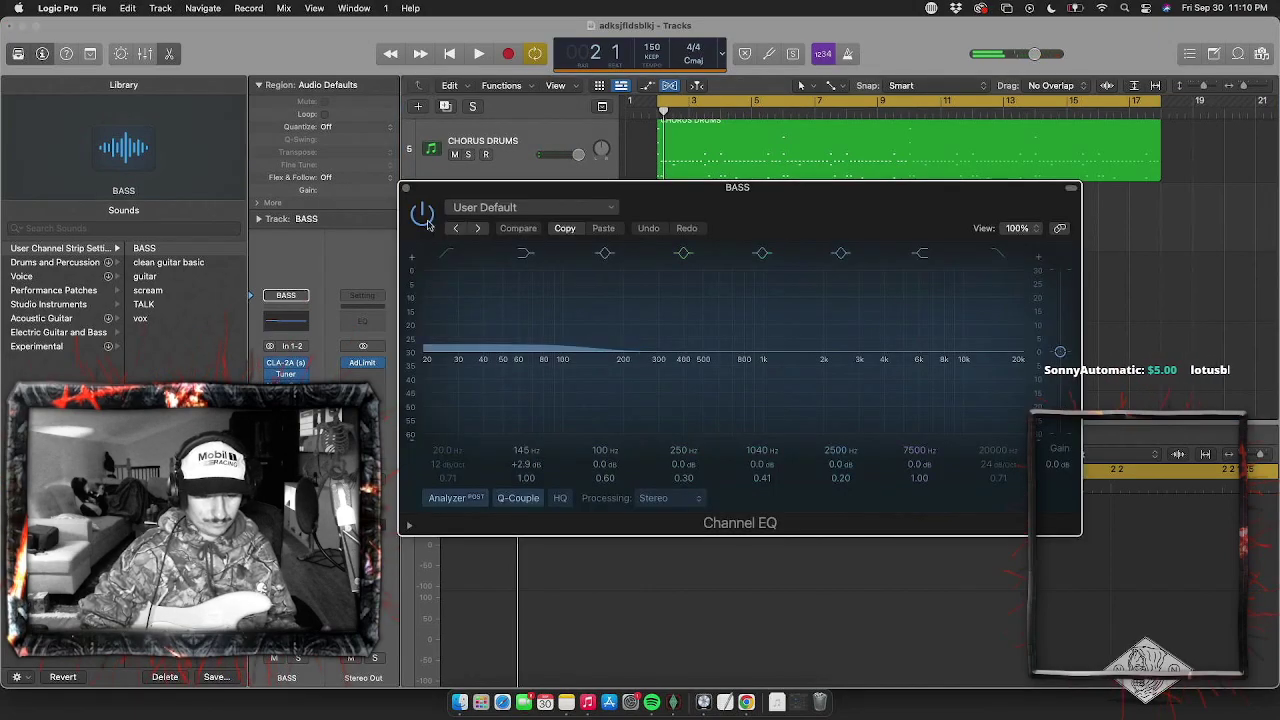
Switch to Rig Manager, search the MyProfiler rigs for "bass", load the SANSAMP DI DIRT bass rig, and return to Logic Pro
click(673, 702)
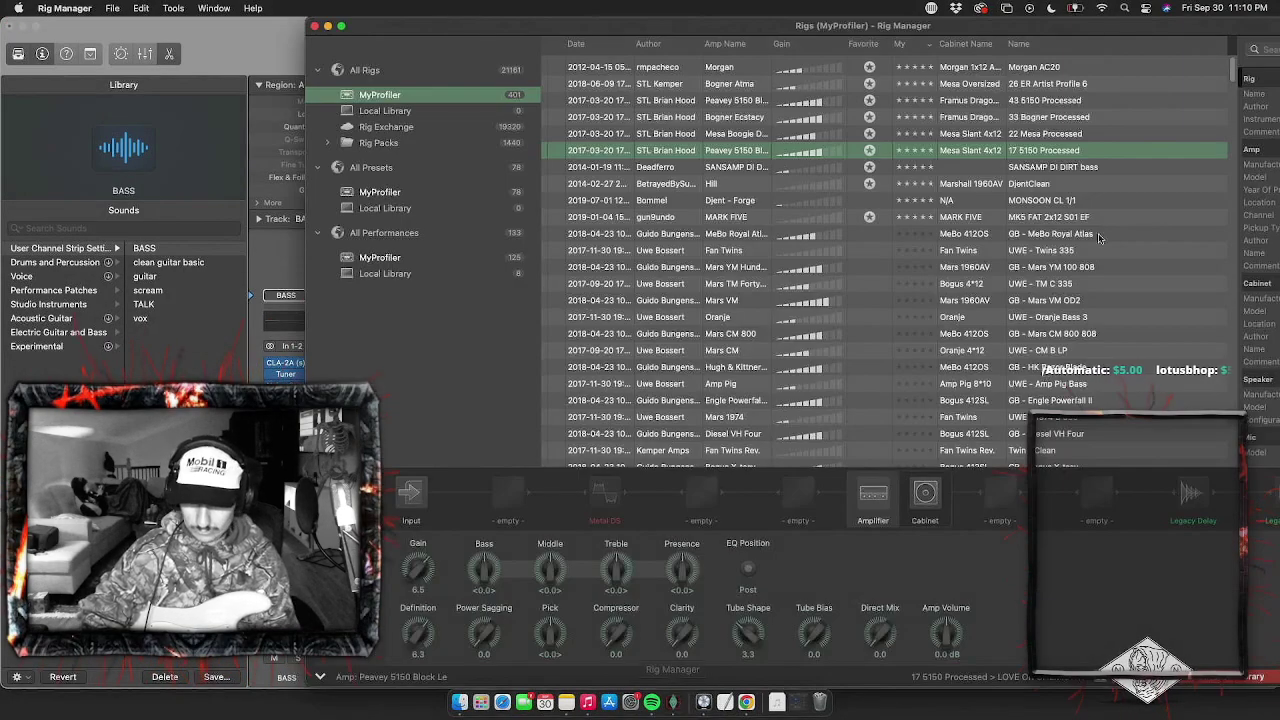
drag(1188, 32, 967, 32)
click(1085, 50)
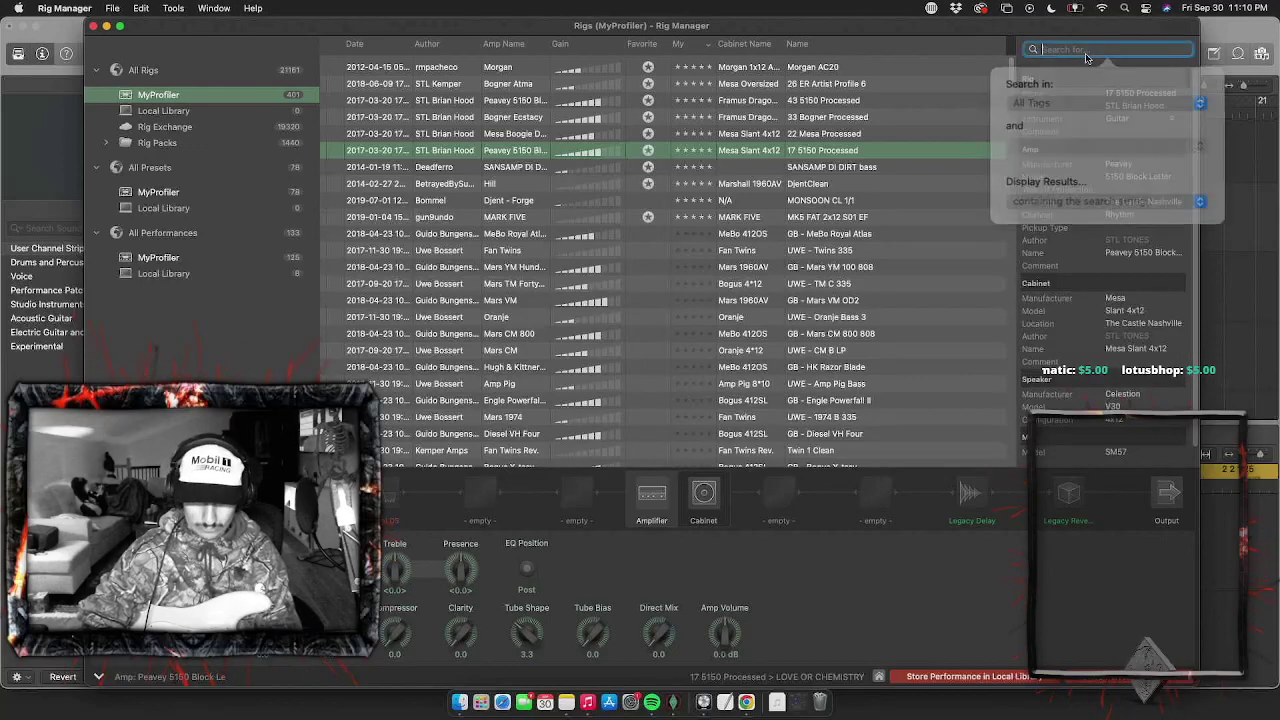
text(bass)
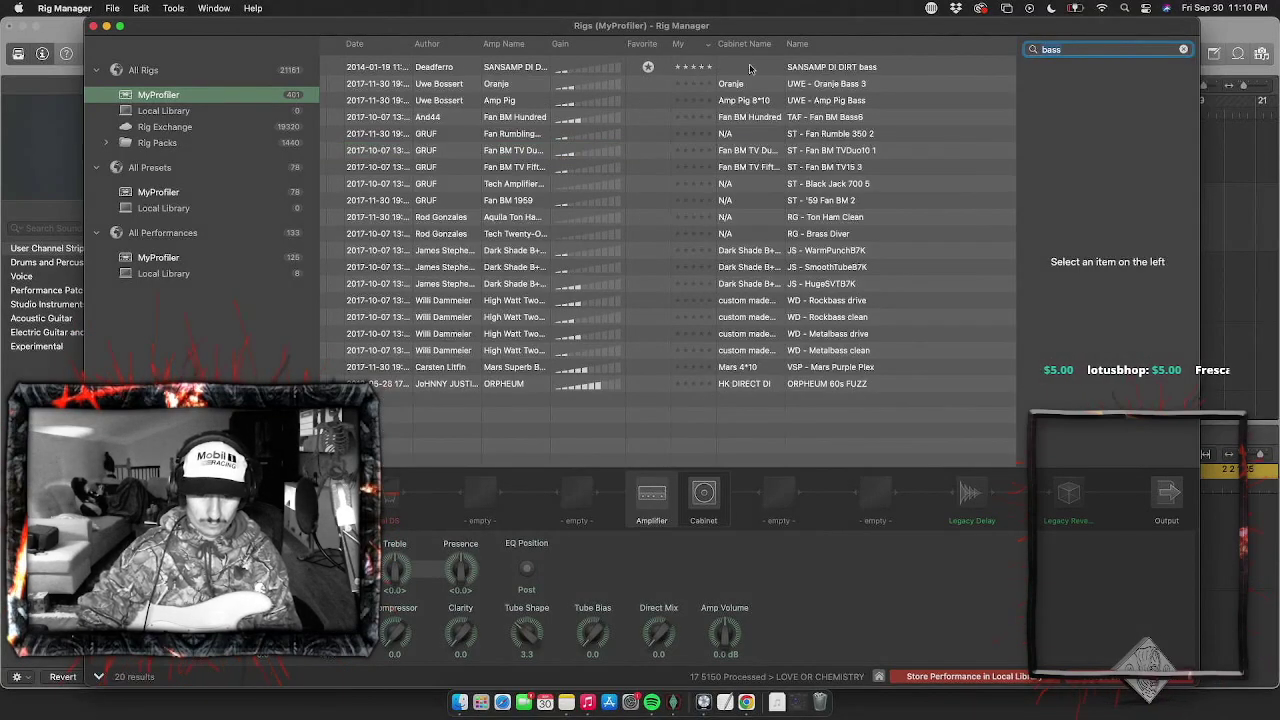
click(750, 68)
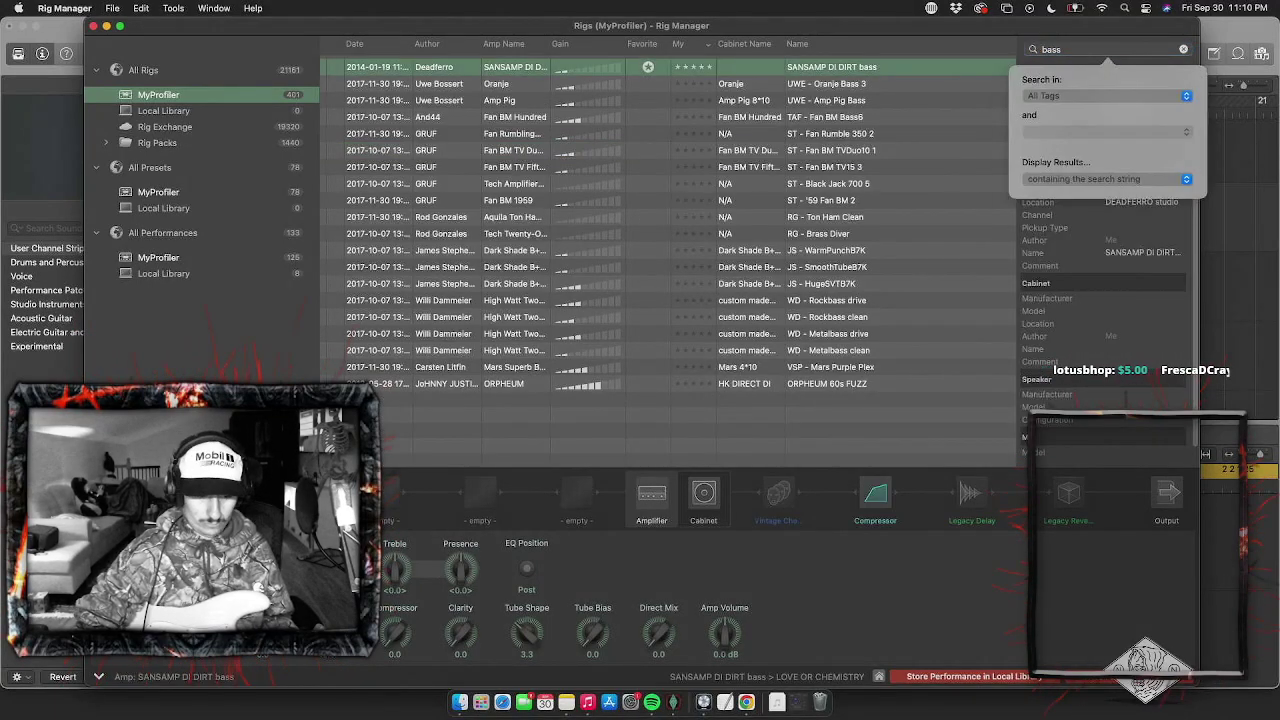
drag(242, 30, 670, 683)
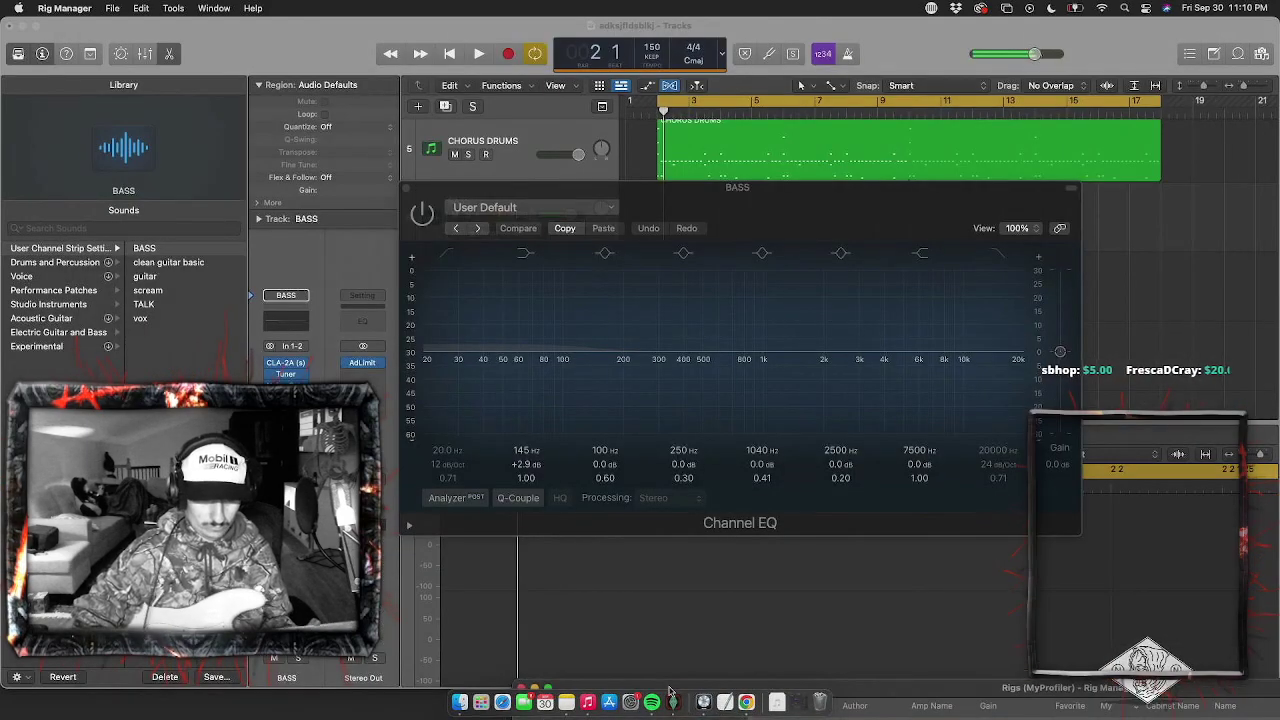
click(406, 187)
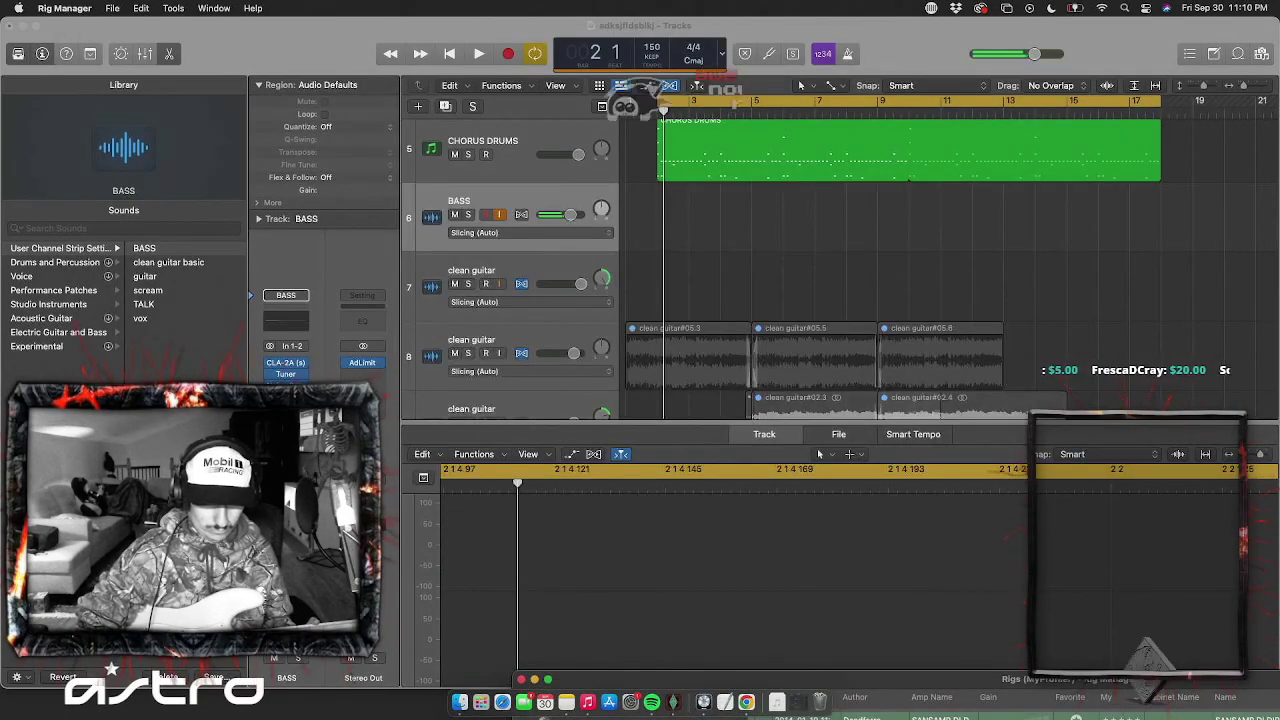
Insert the stereo Waves RBass (s) plug-in on the BASS track and lower its output gain to about -4.3
click(286, 397)
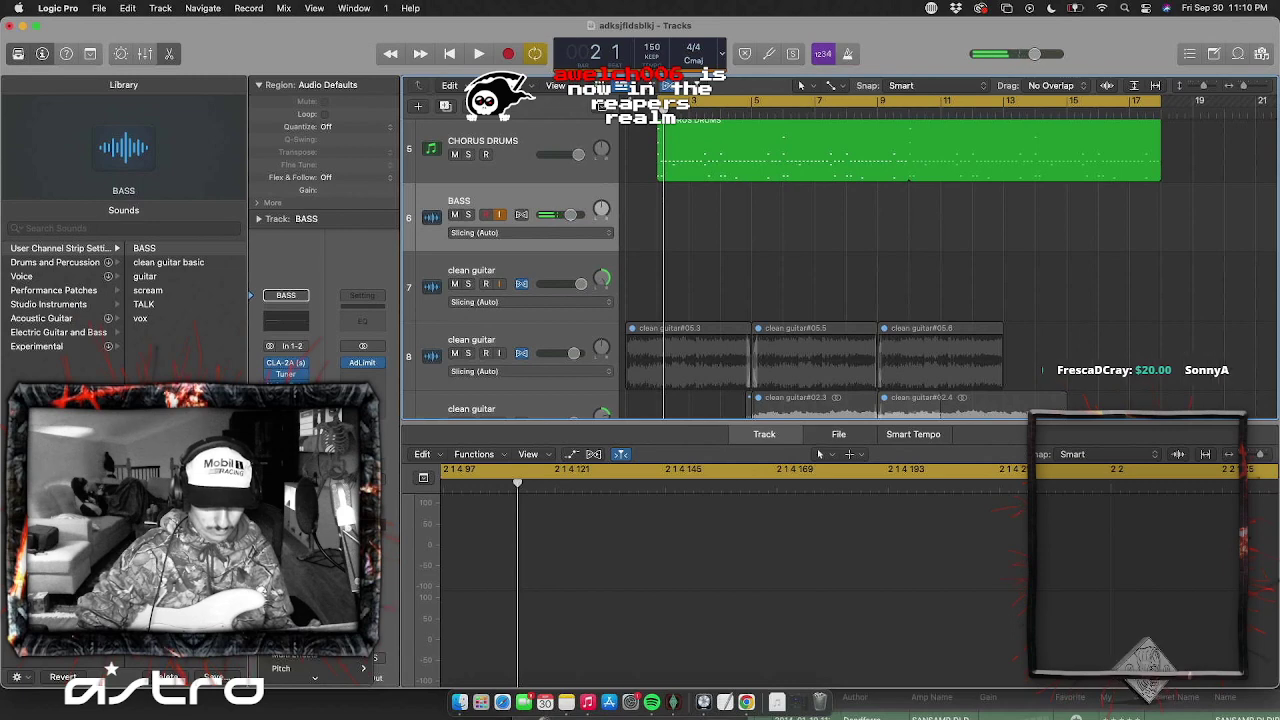
mouse_move(322, 679)
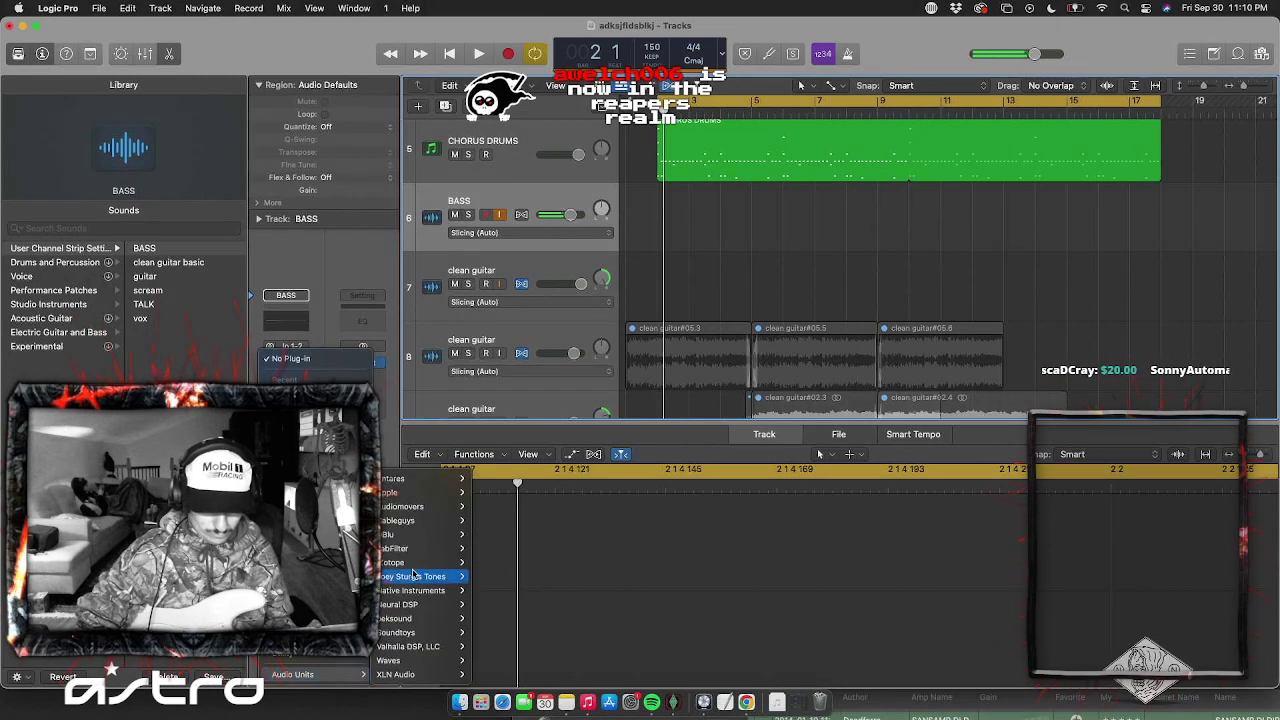
mouse_move(415, 663)
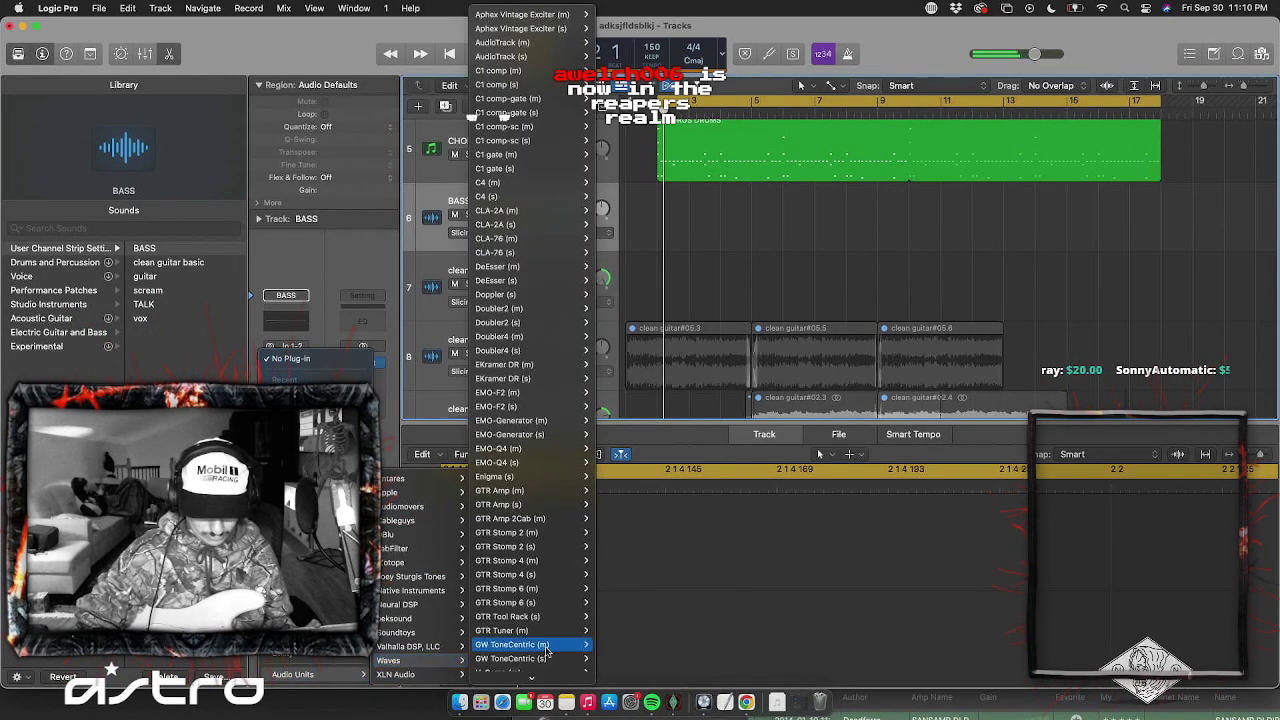
scroll(535, 495, down, 10)
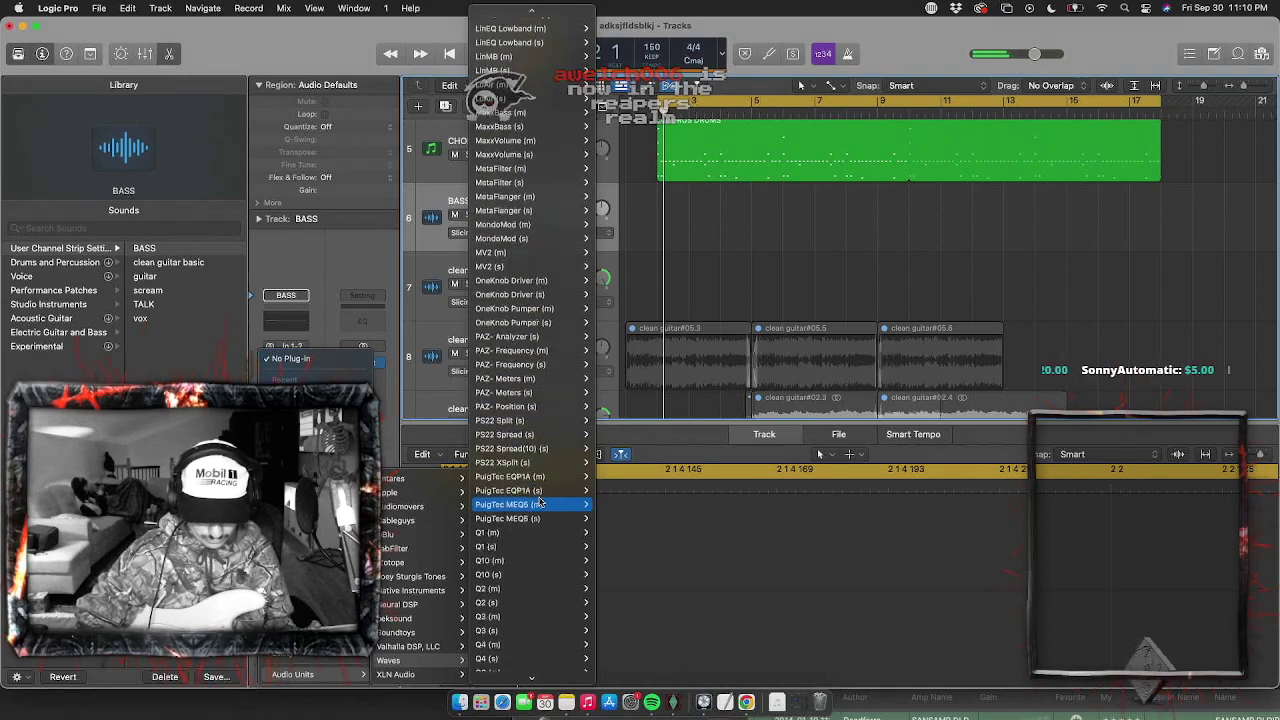
scroll(539, 503, down, 6)
mouse_move(545, 350)
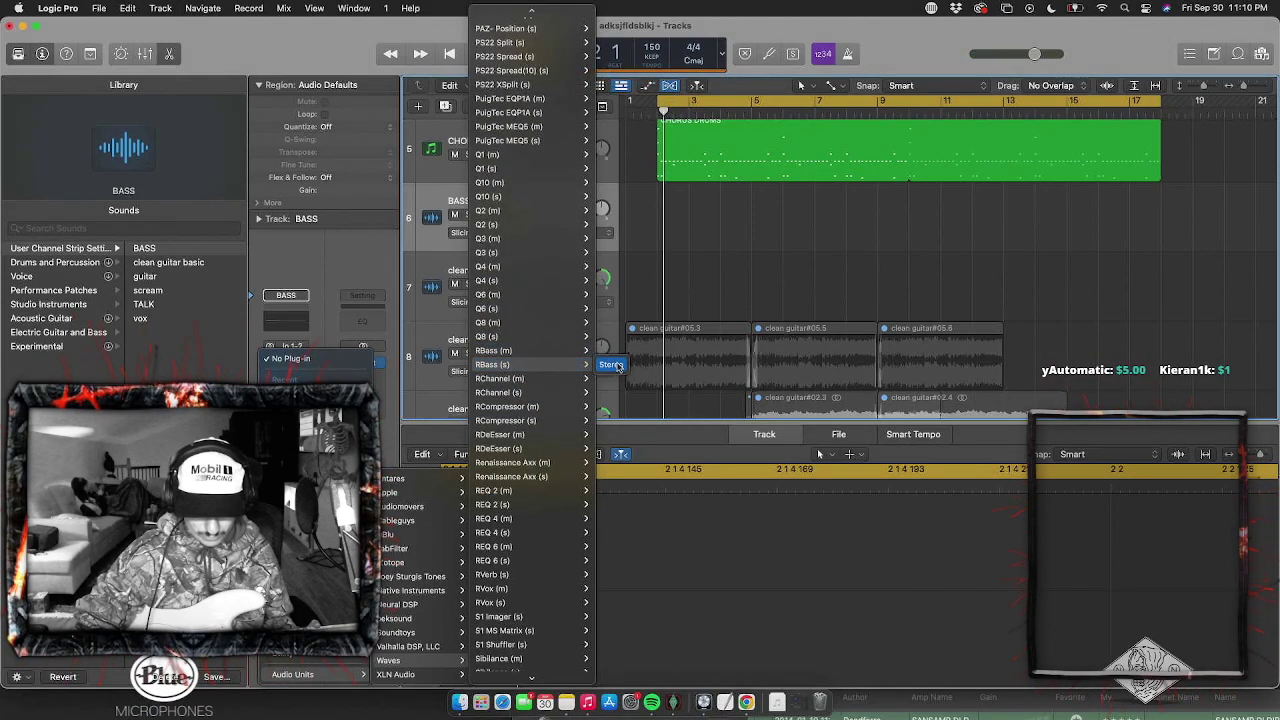
click(612, 365)
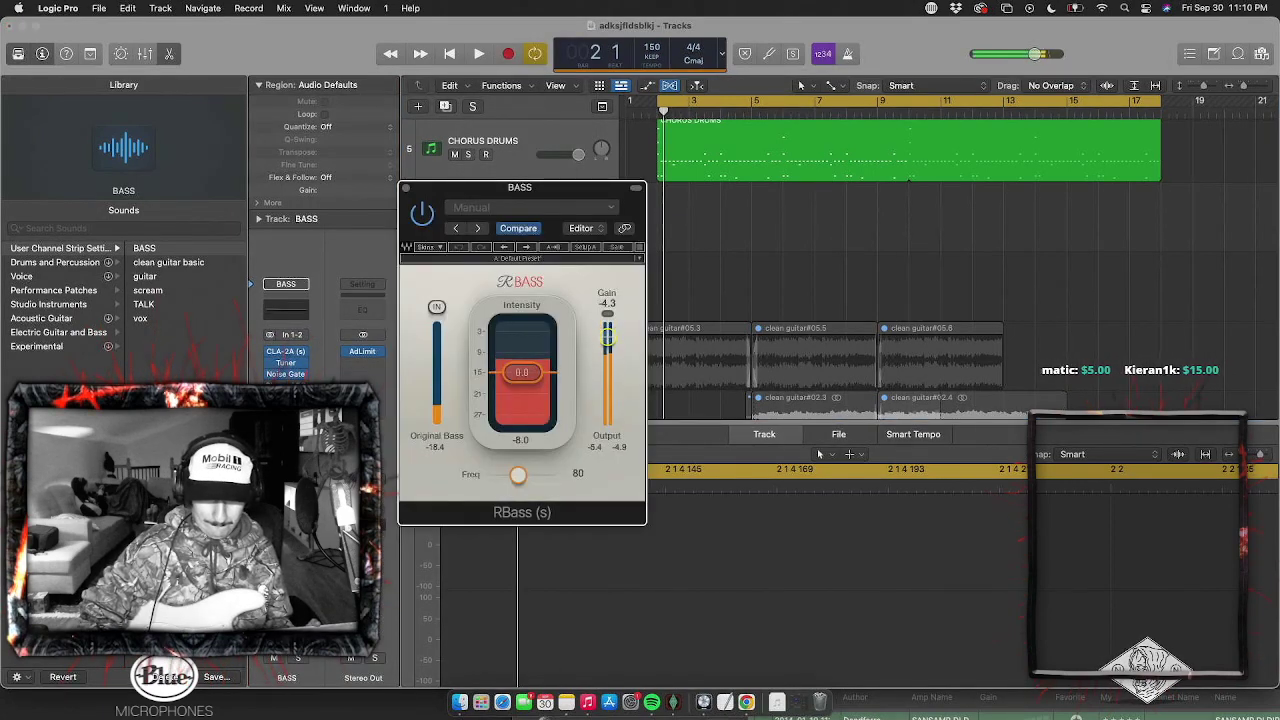
click(406, 190)
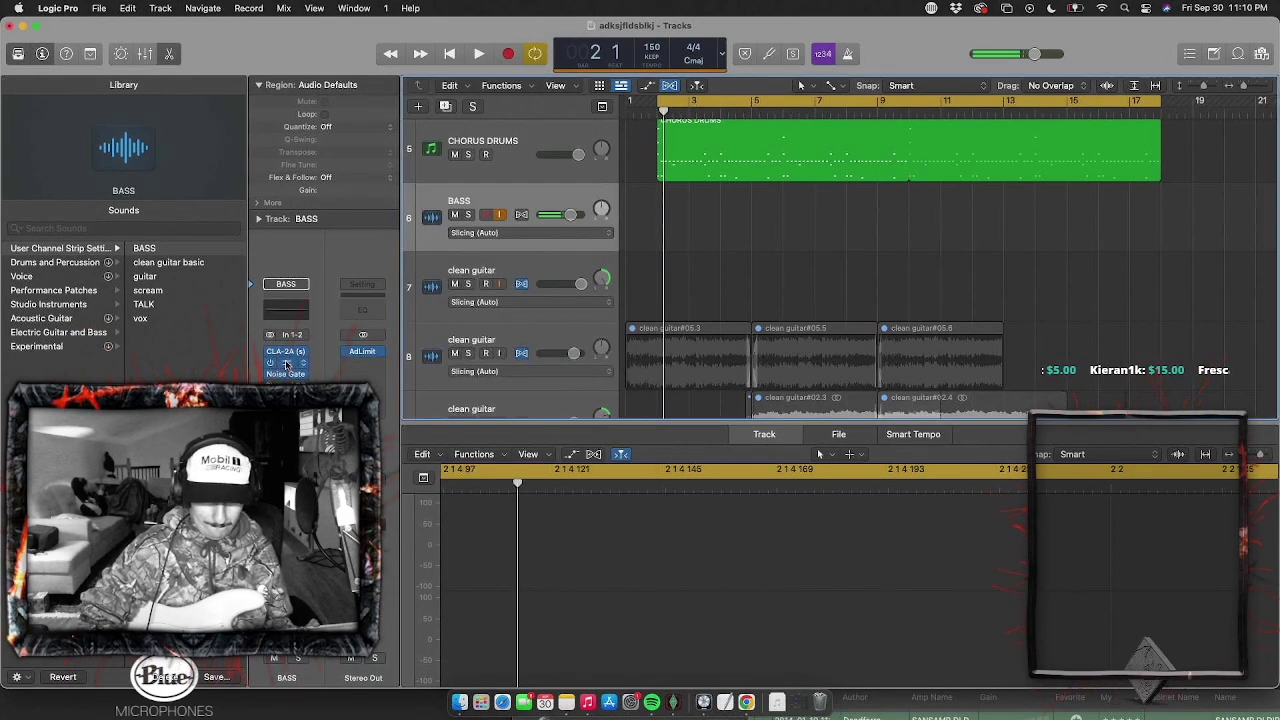
Check the bass guitar's tuning with the Tuner plug-in on the BASS track
click(287, 365)
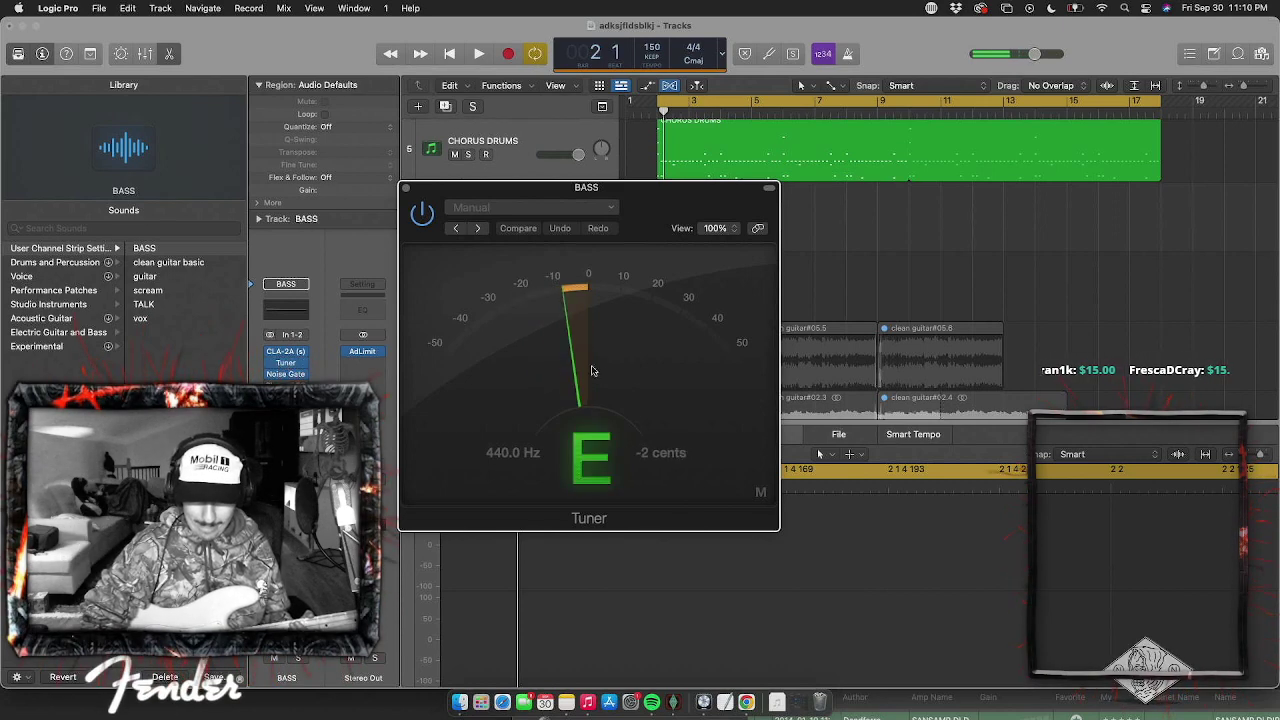
click(839, 253)
key(space)
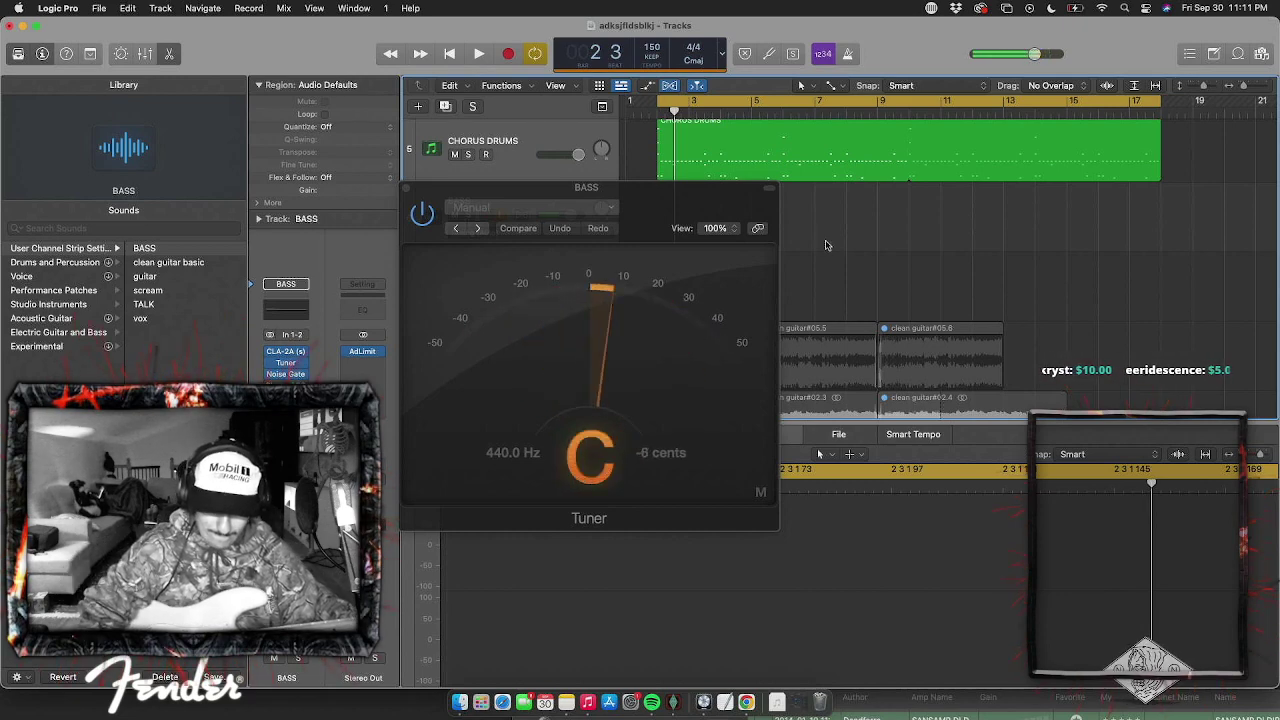
click(409, 191)
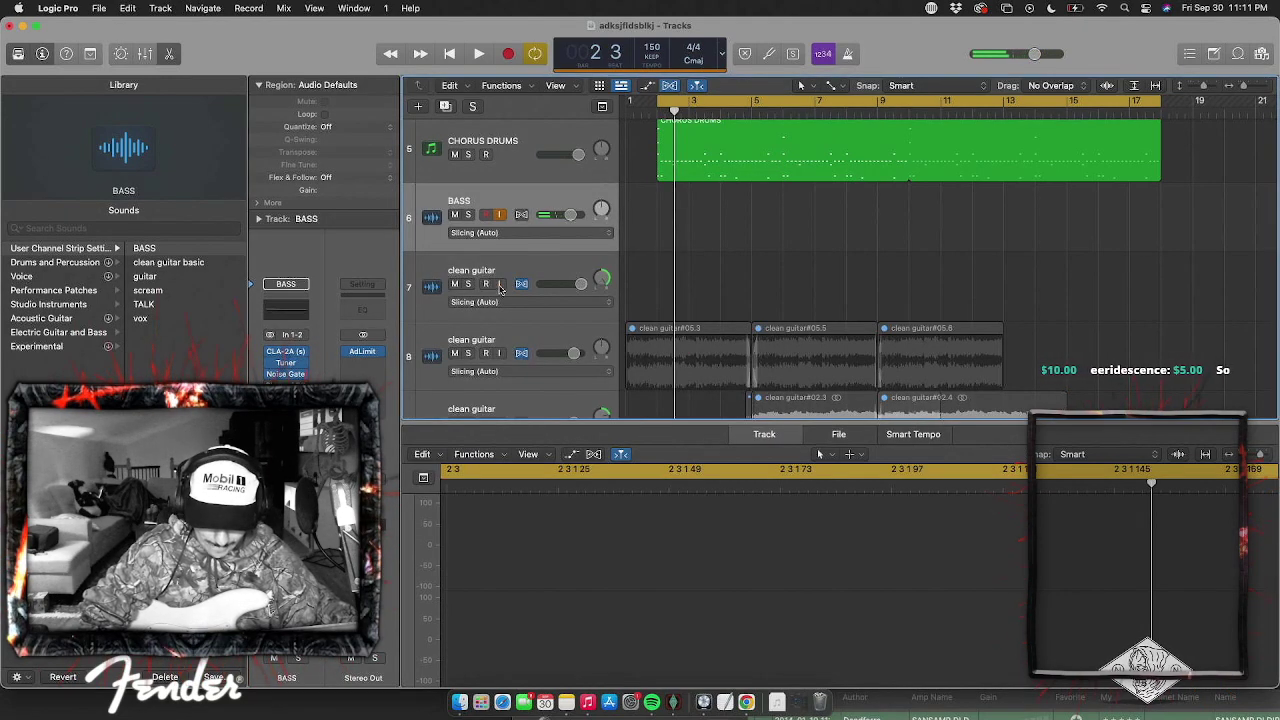
Play the chorus section and raise the BASS track's volume
scroll(538, 263, up, 8)
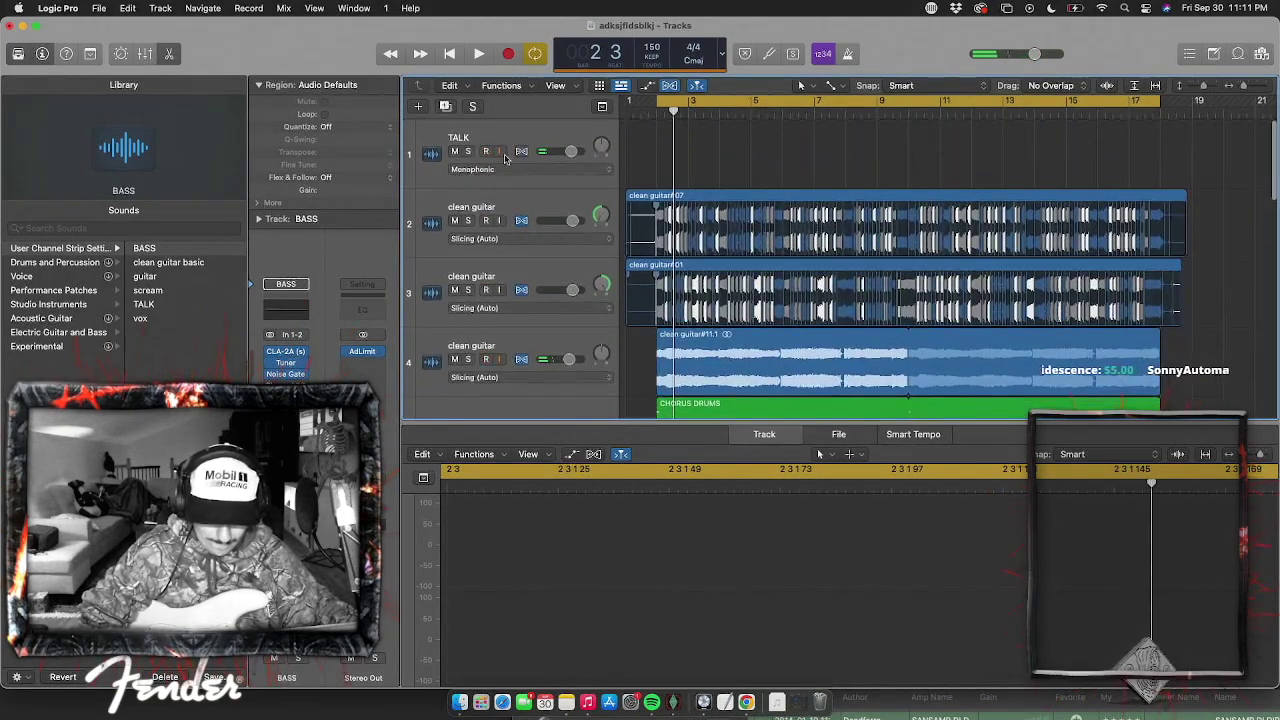
scroll(502, 338, down, 1)
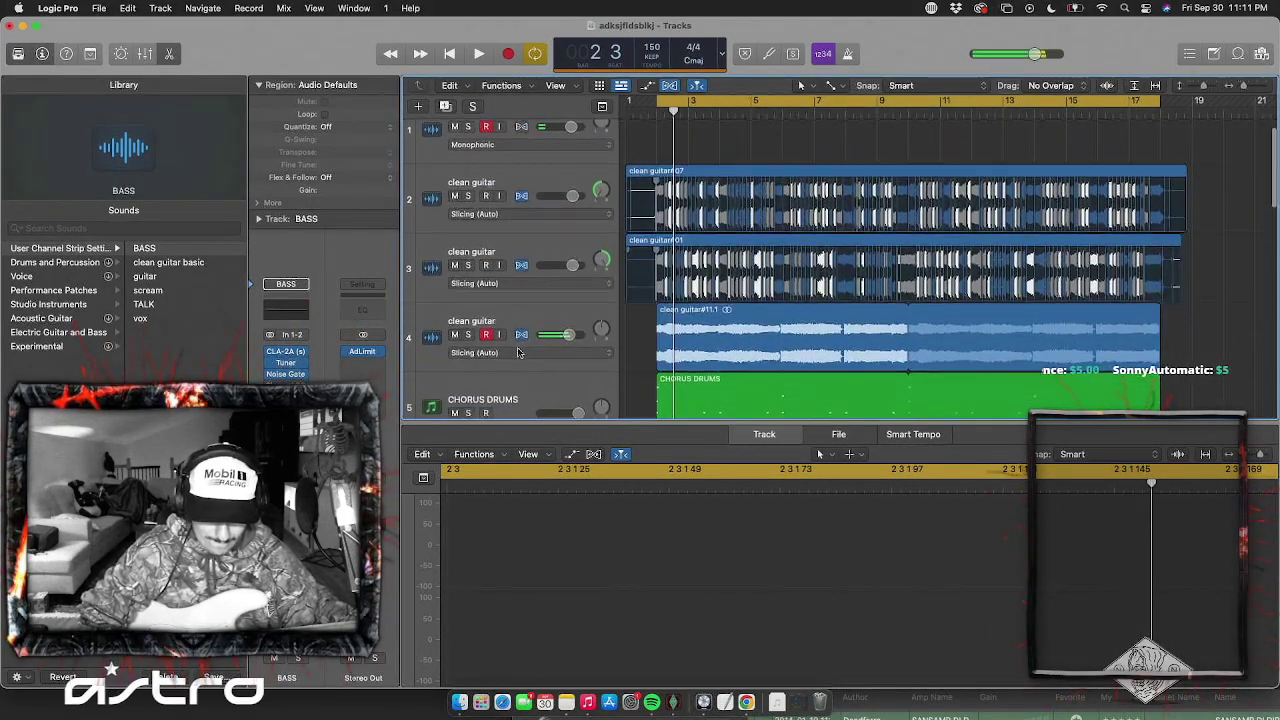
scroll(500, 360, down, 3)
key(space)
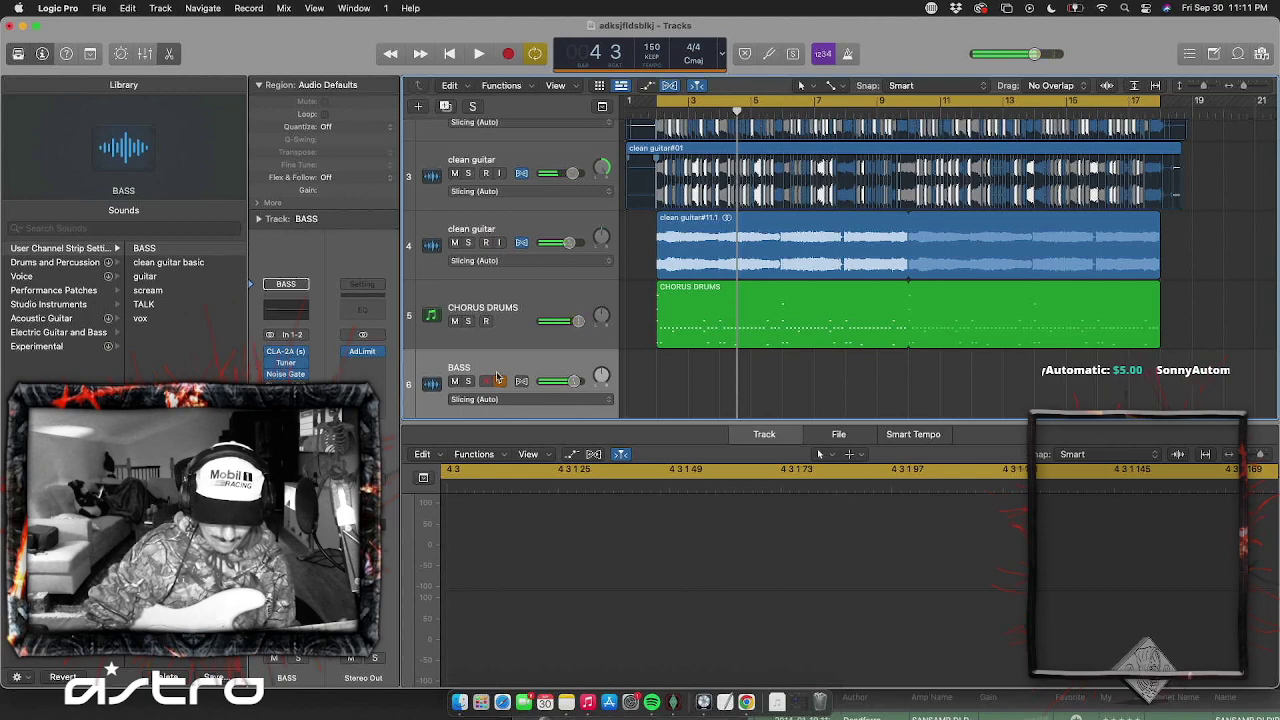
key(space)
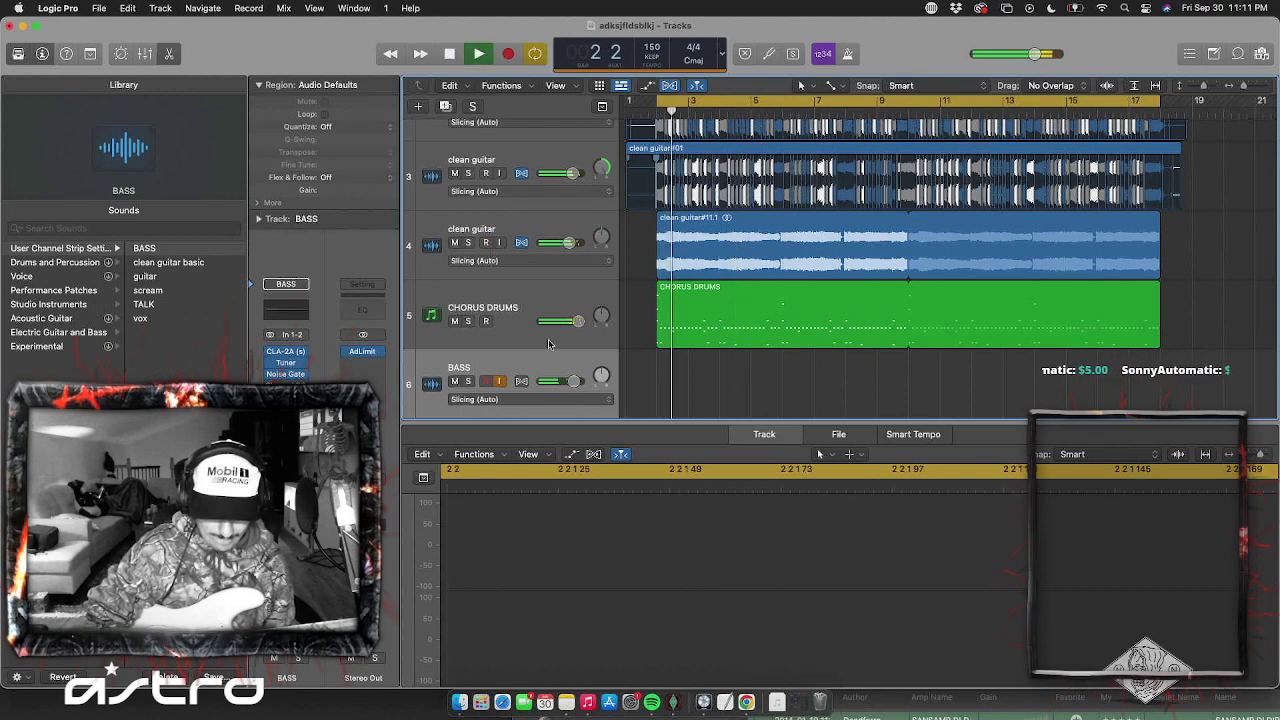
drag(573, 381, 611, 387)
scroll(560, 300, down, 5)
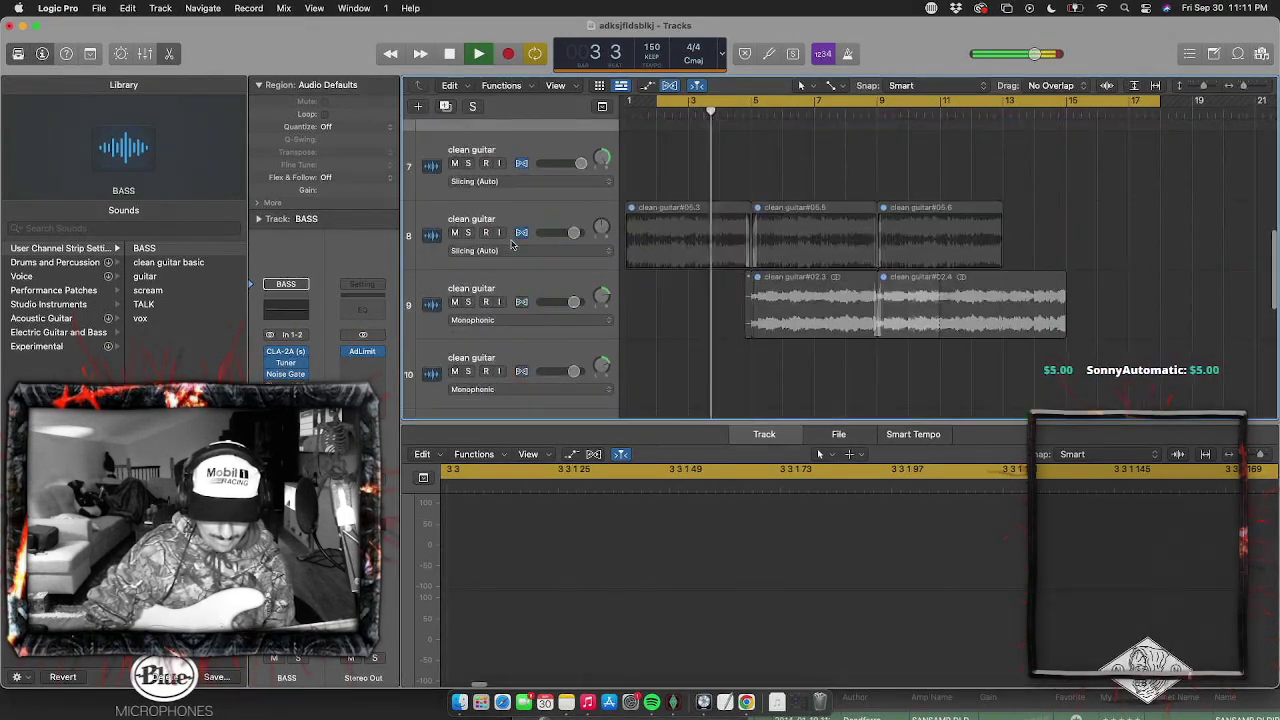
Switch the BASS track's input monitoring off and on again while auditioning the chorus
scroll(511, 244, down, 10)
scroll(511, 244, up, 10)
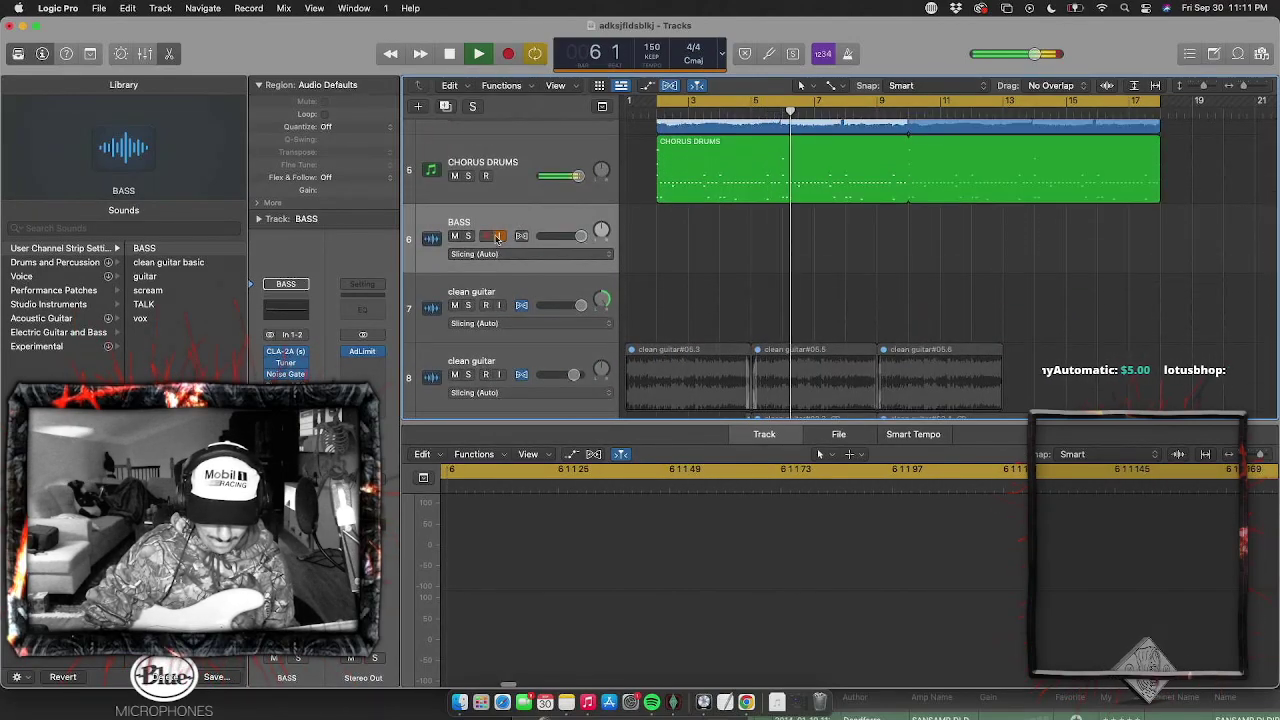
click(499, 236)
key(space)
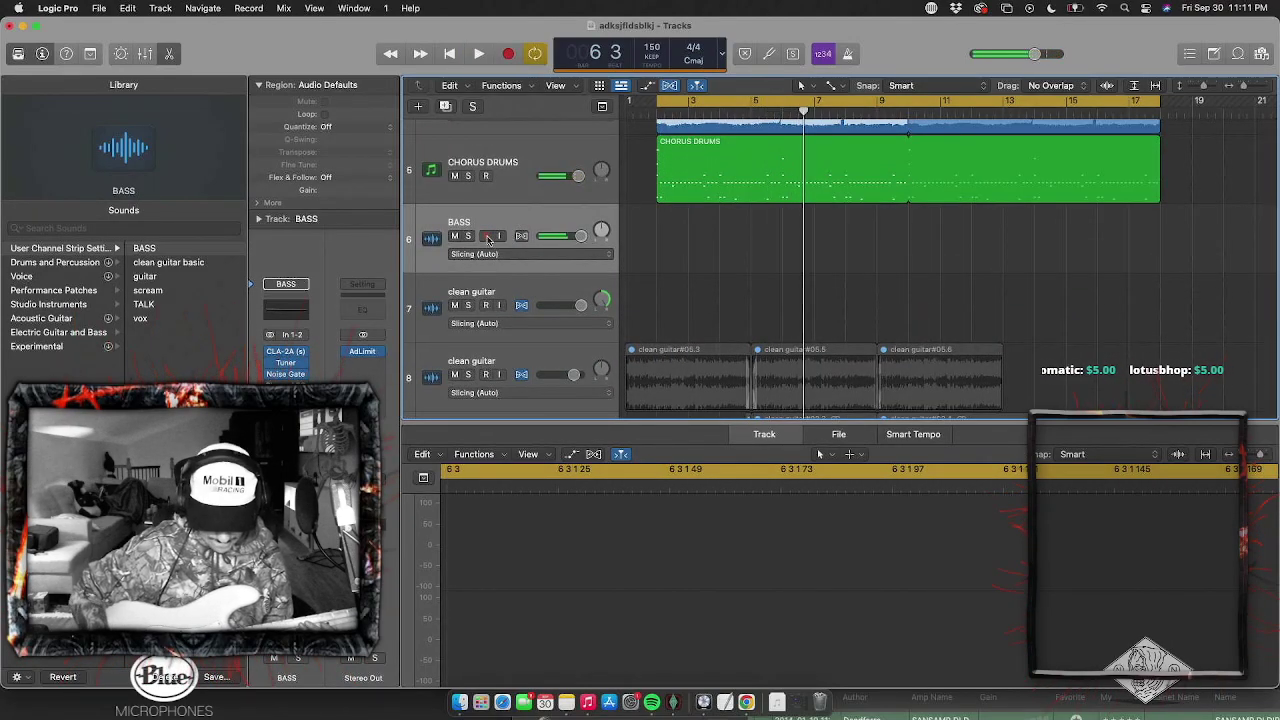
click(500, 236)
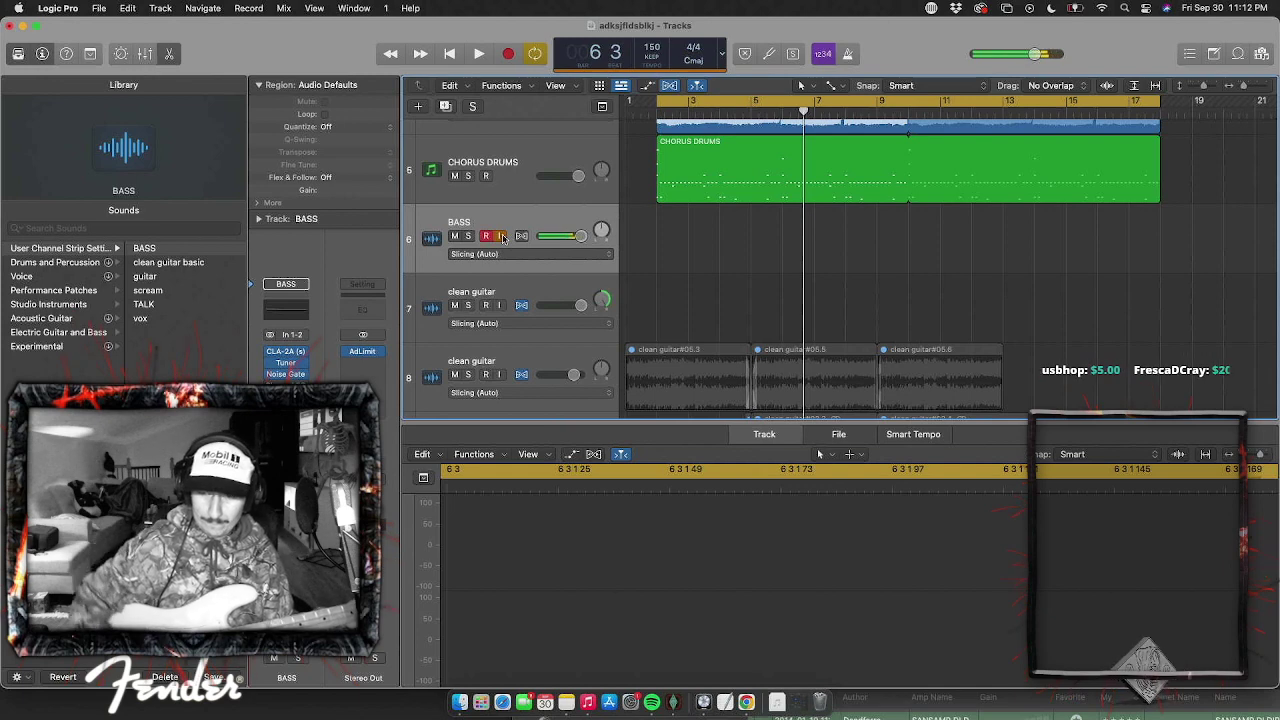
key(space)
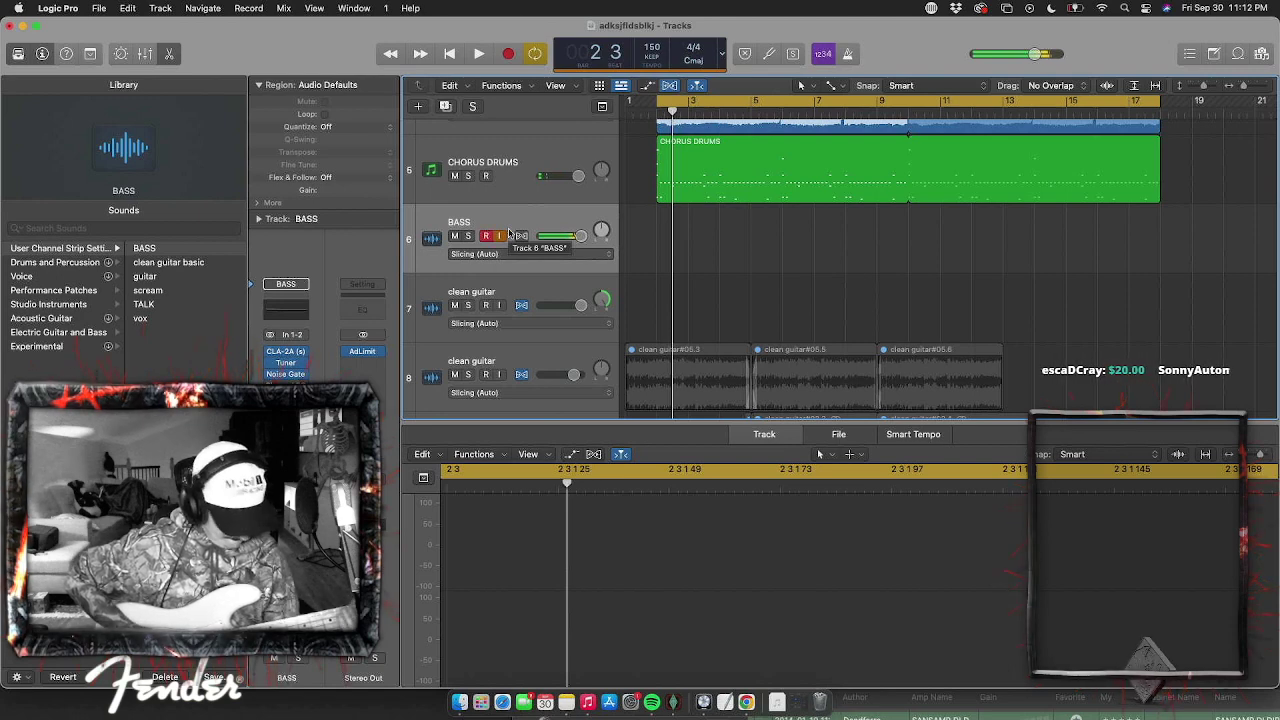
click(487, 236)
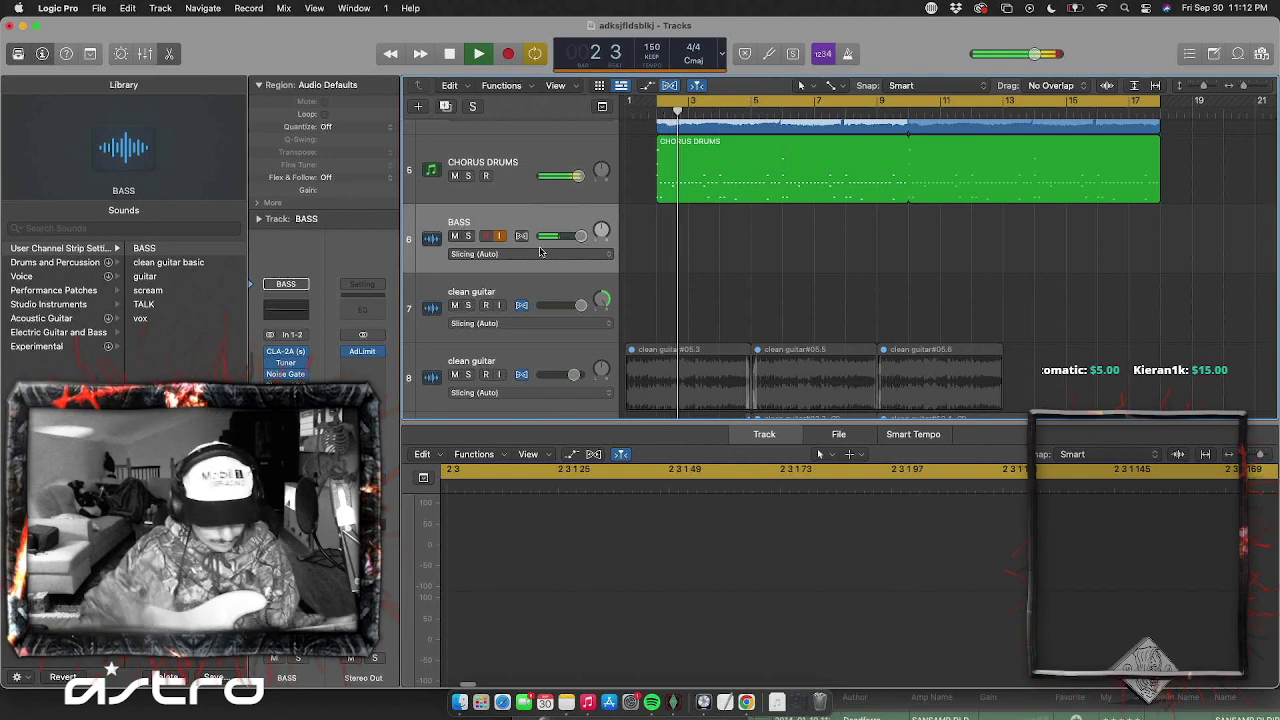
key(space)
Select the TALK track, play the chorus, and enable input monitoring and recording on the BASS track
scroll(539, 269, down, 4)
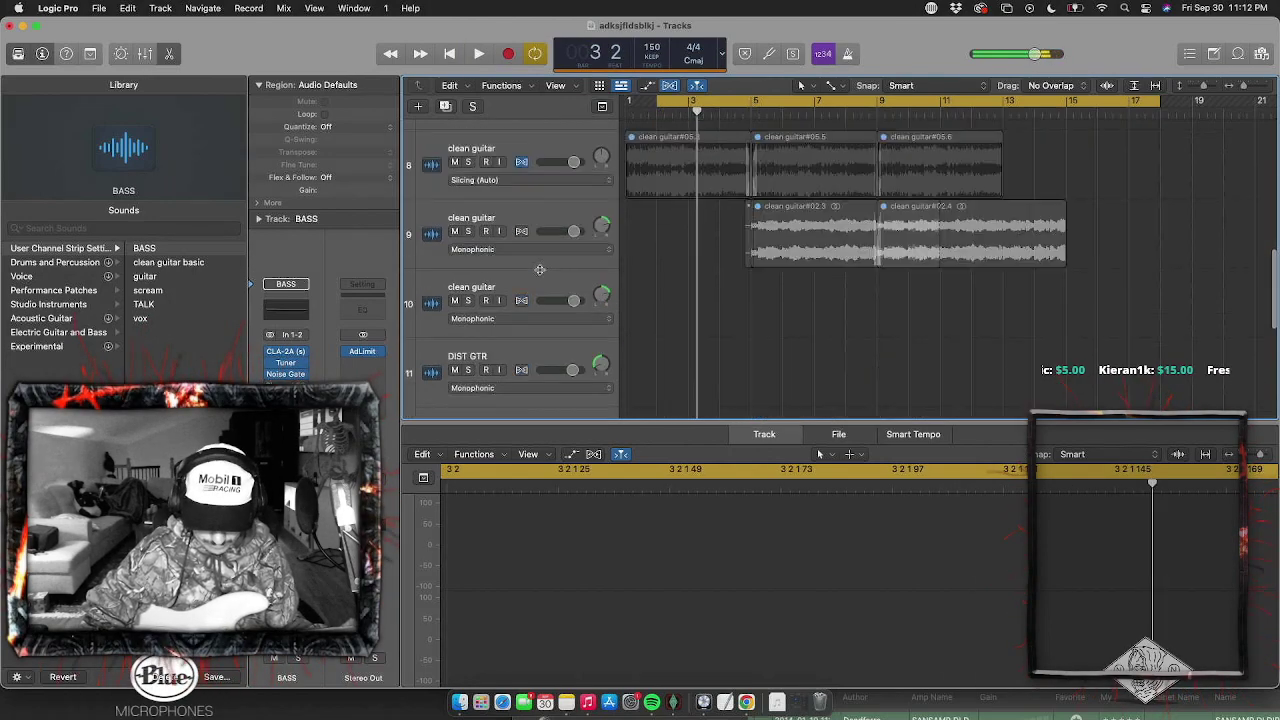
scroll(539, 269, down, 2)
scroll(520, 230, up, 10)
click(491, 163)
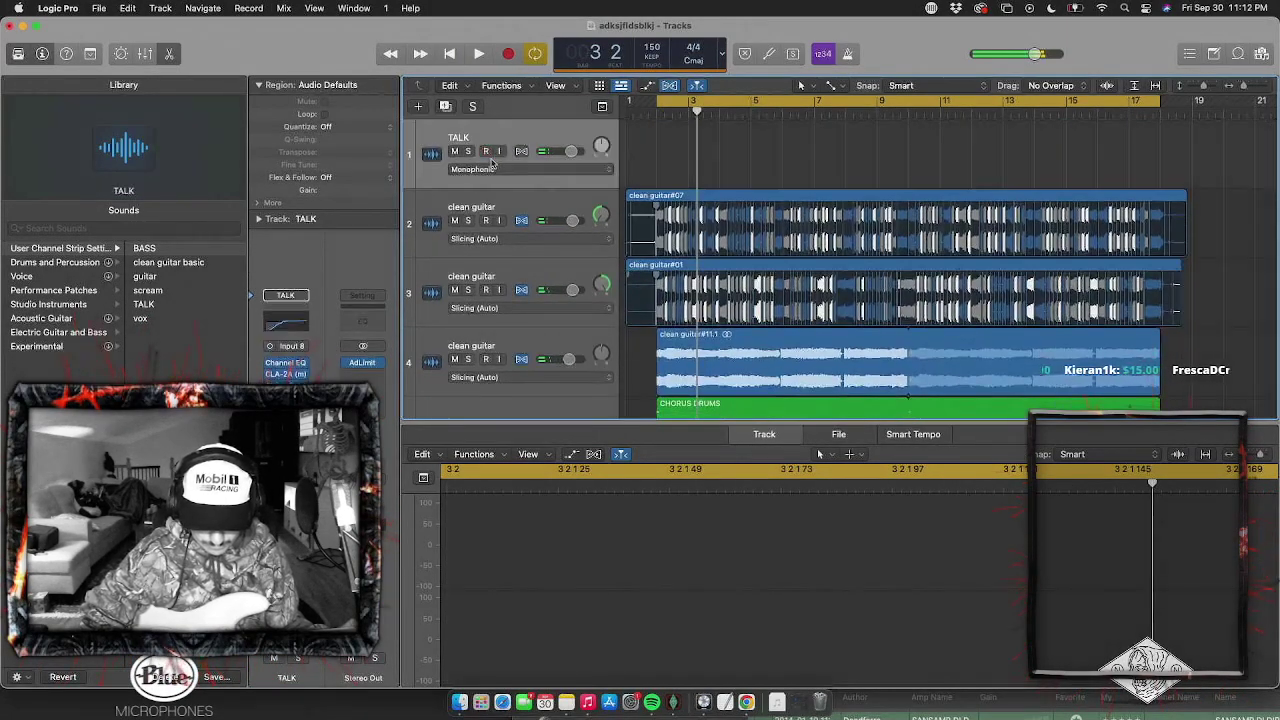
key(space)
scroll(660, 393, down, 5)
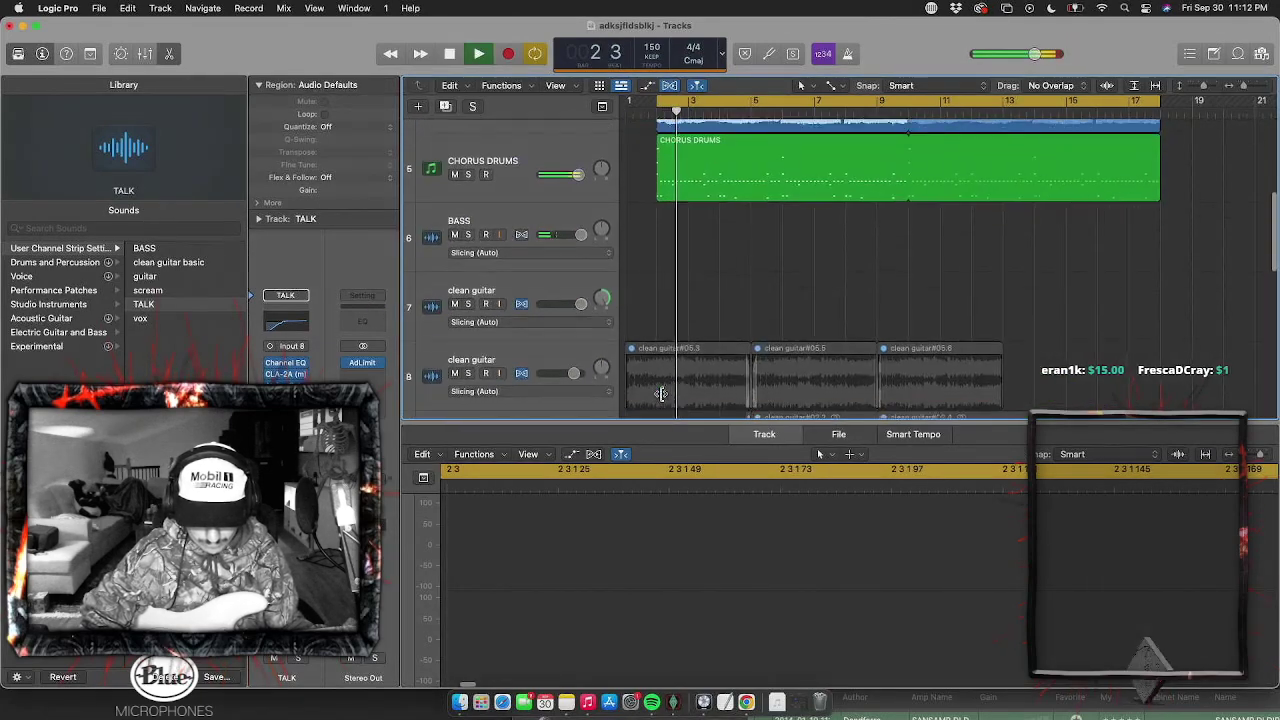
click(500, 233)
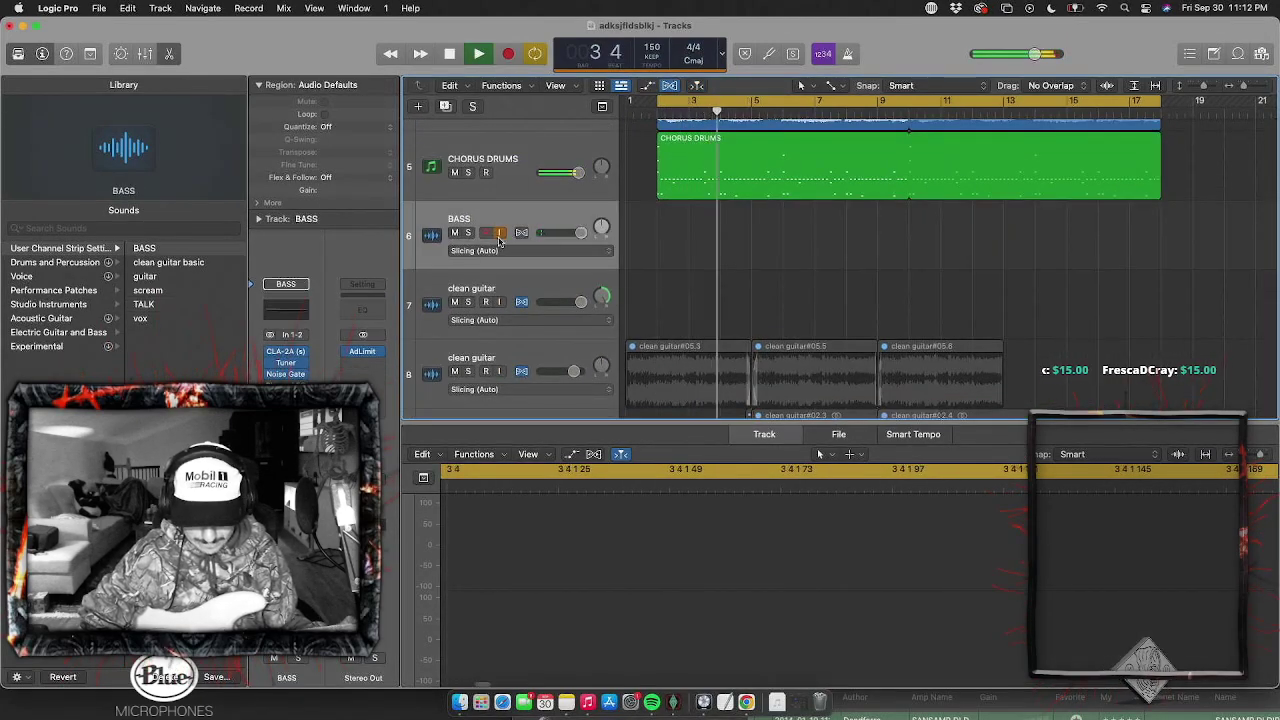
click(487, 233)
key(space)
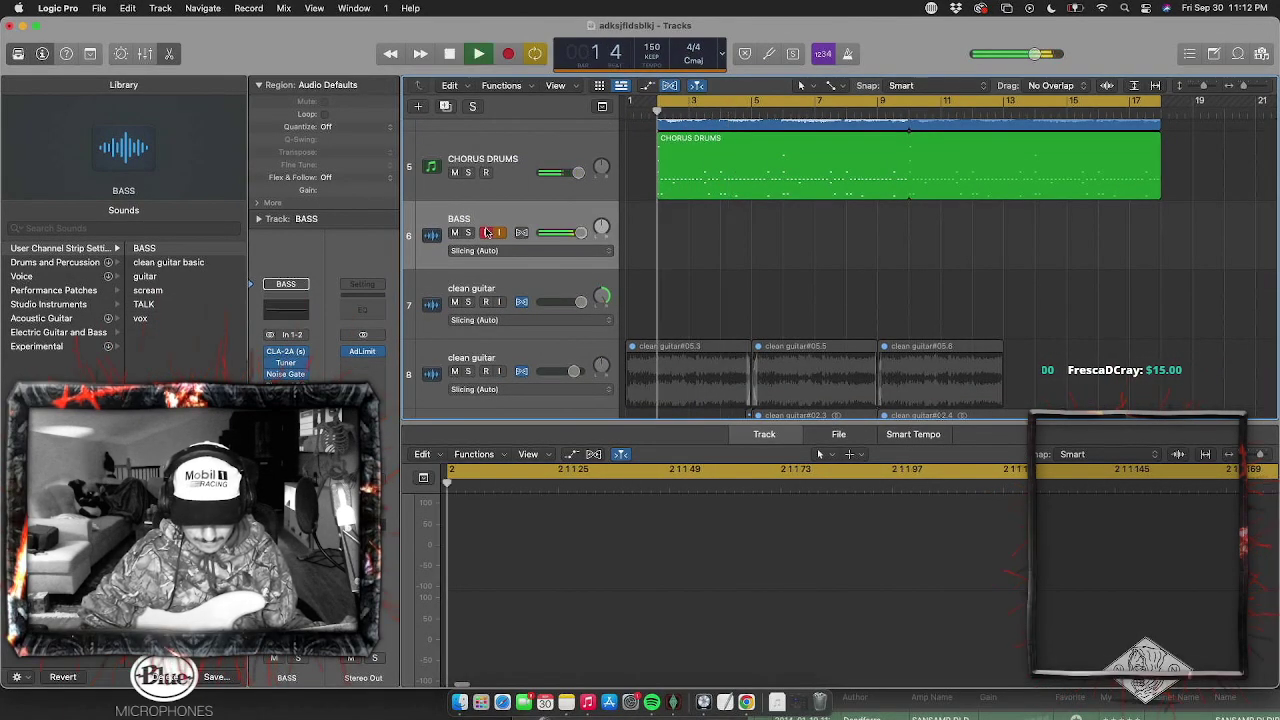
Play the chorus to rehearse the bass part, and show the BASS track's RBass plug-in window
key(space)
scroll(488, 200, up, 5)
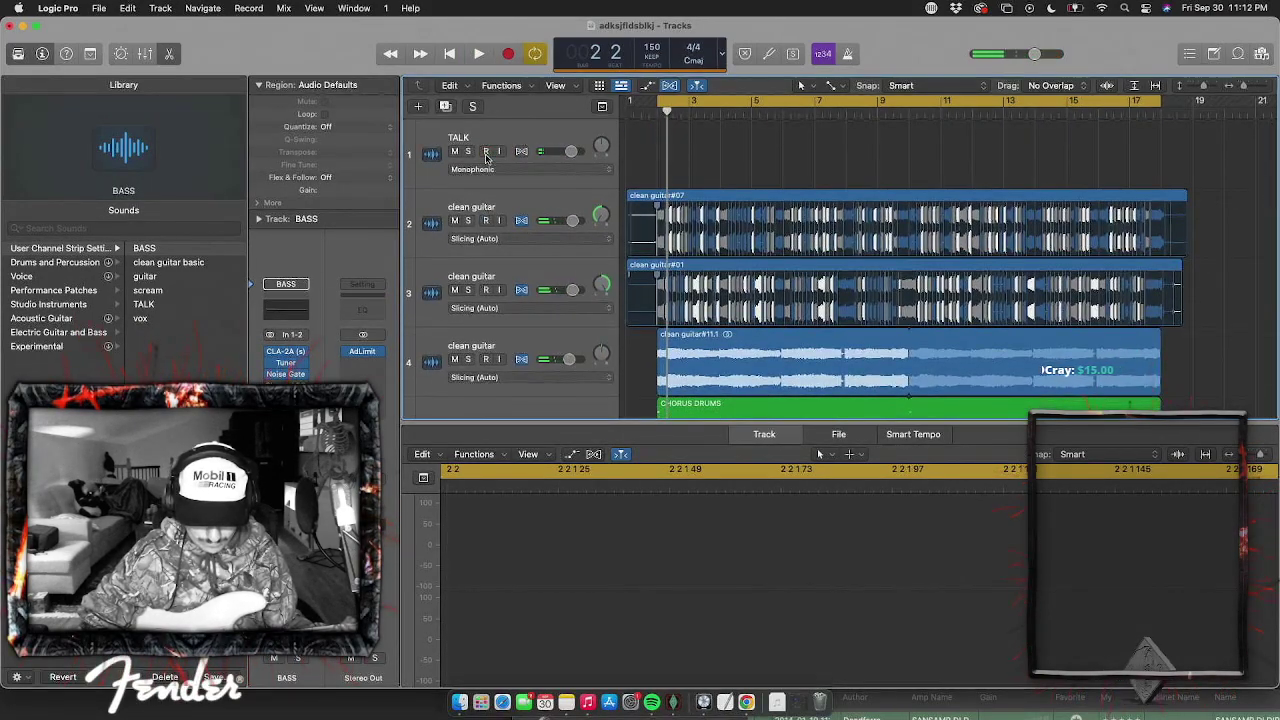
scroll(620, 244, down, 5)
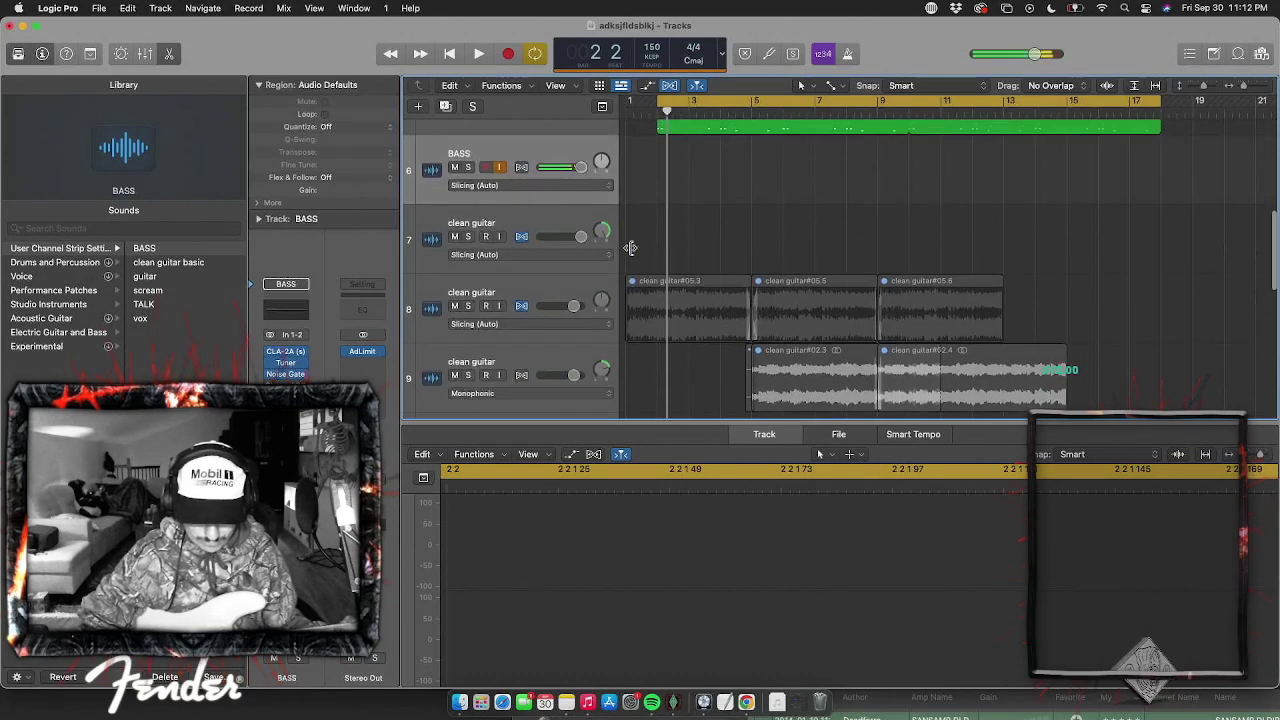
key(space)
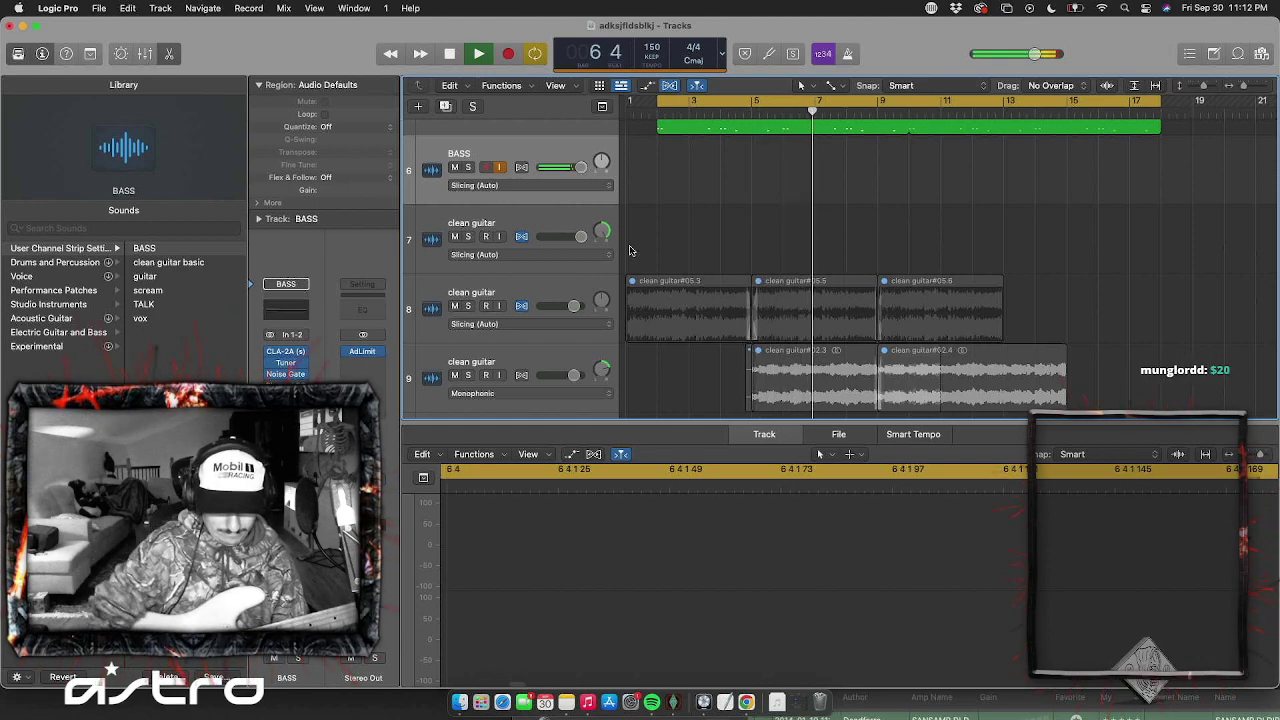
key(v)
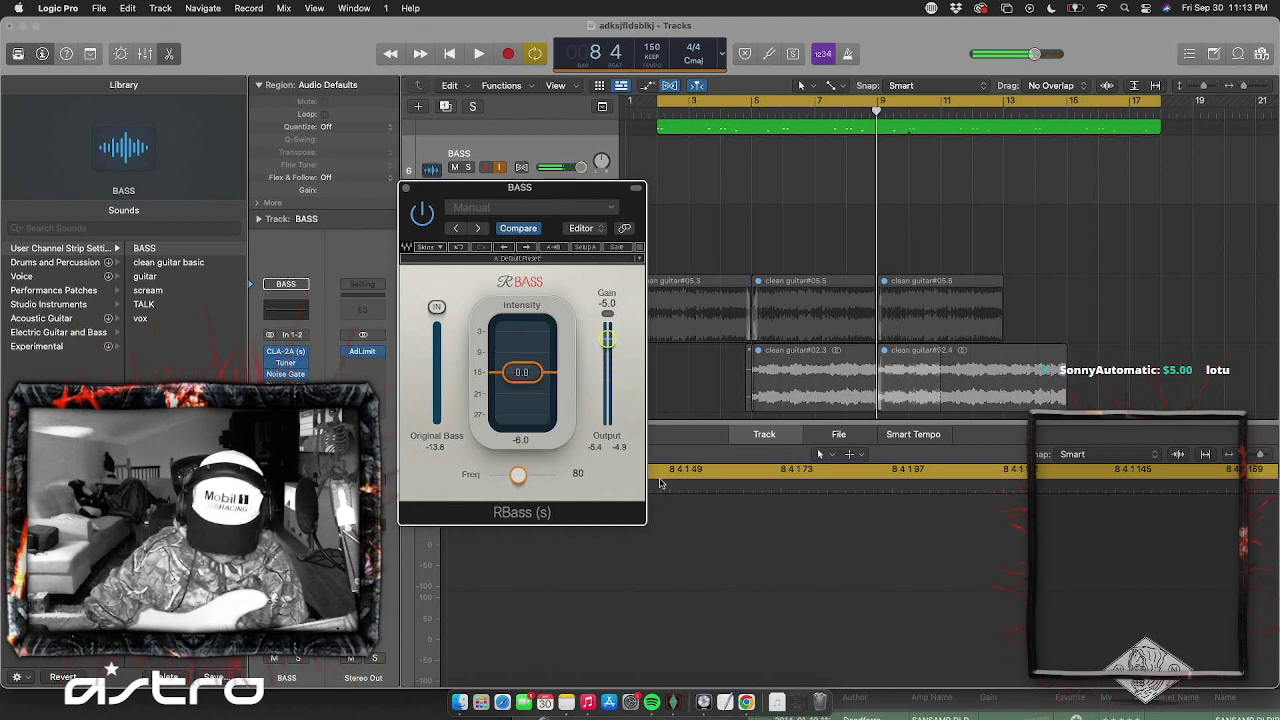
In Rig Manager, set the SANSAMP DI DIRT bass amp's gain to 2.3, middle to -1.1 and clarity to 4.7, and return to Logic Pro
click(703, 703)
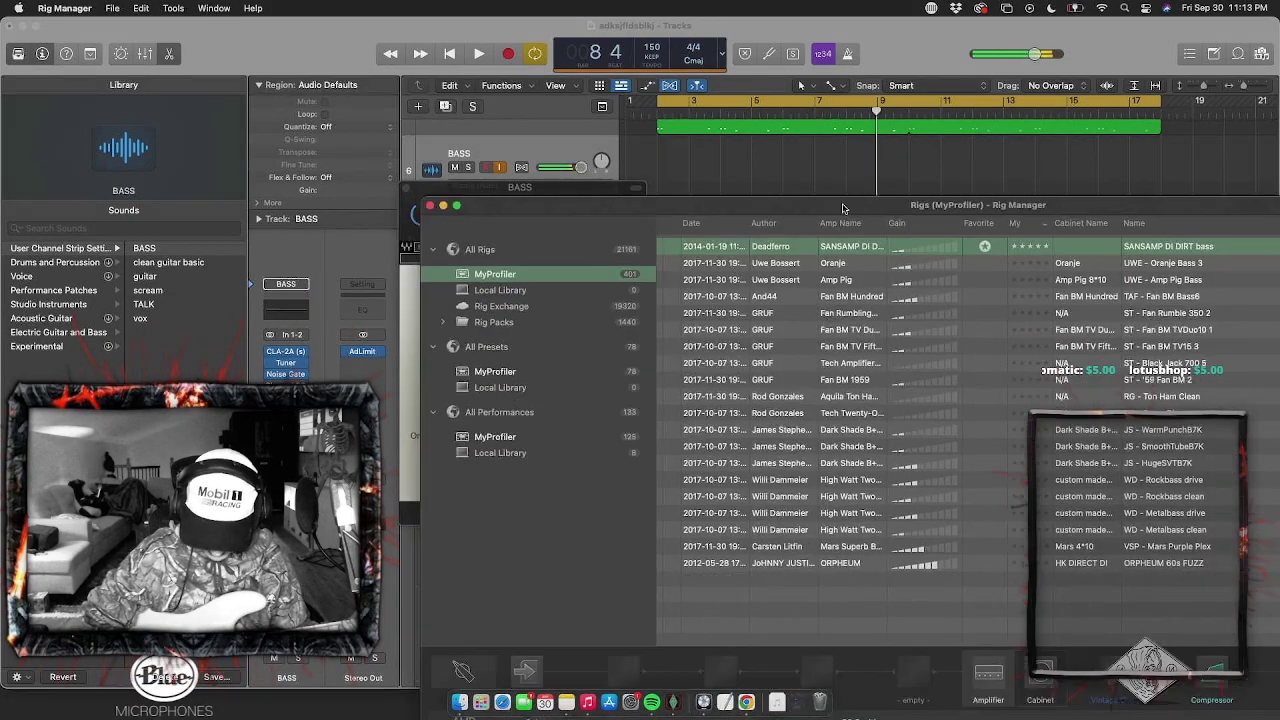
double_click(843, 208)
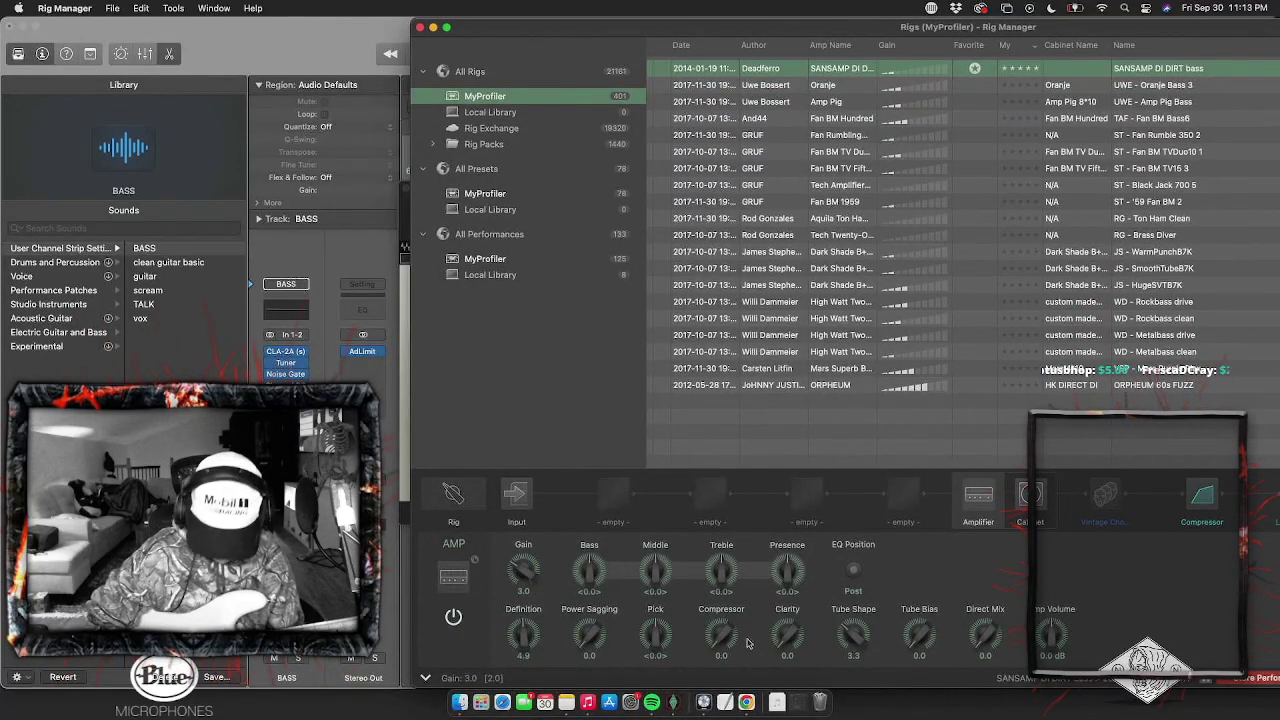
drag(537, 568, 537, 577)
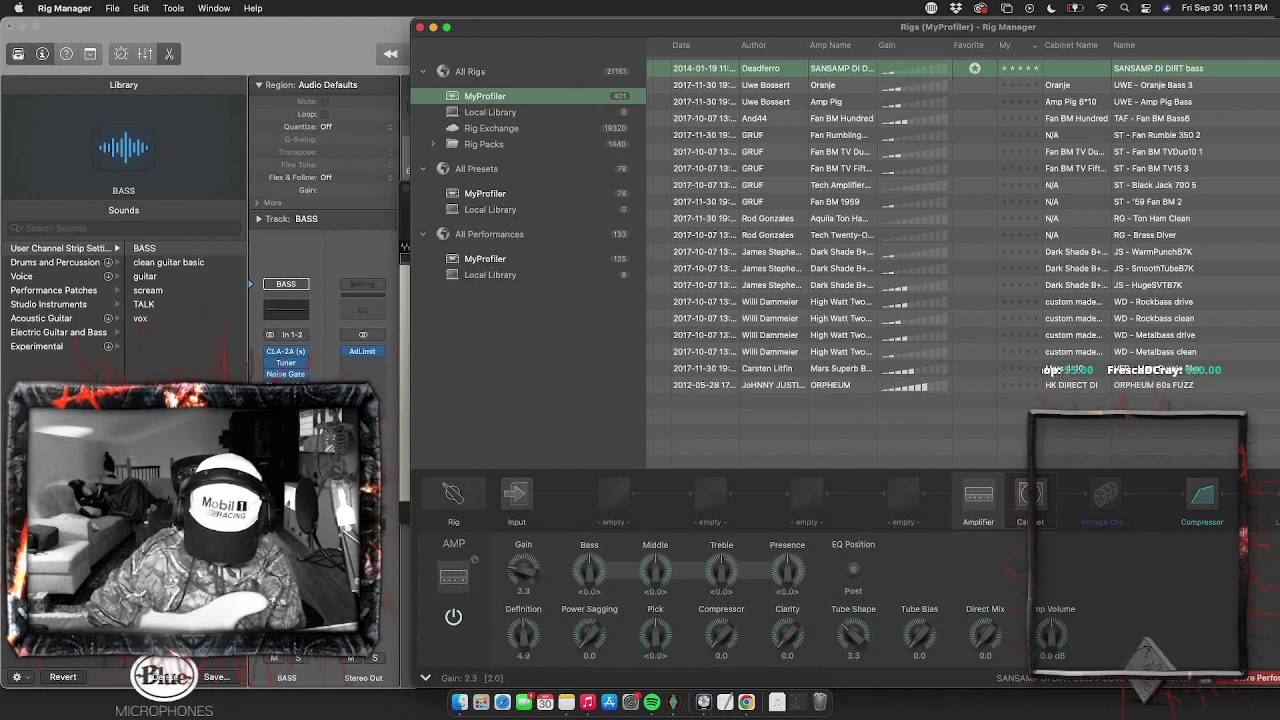
drag(655, 568, 655, 583)
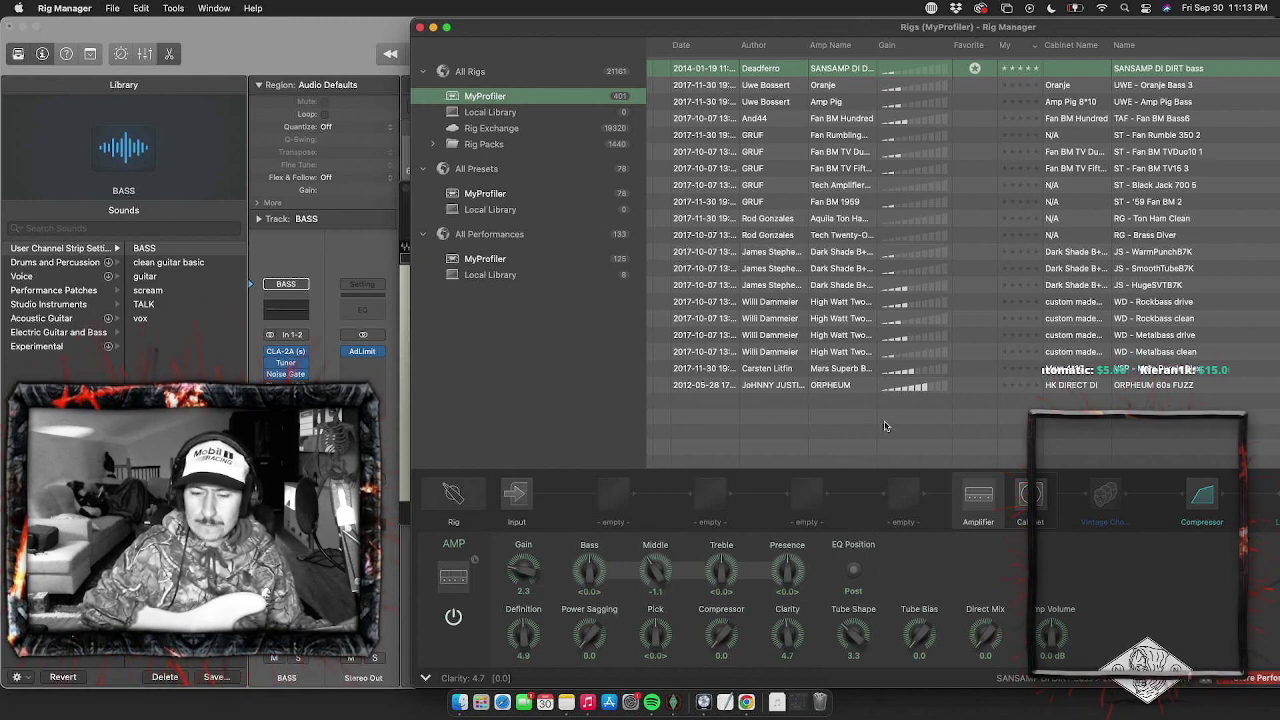
click(431, 27)
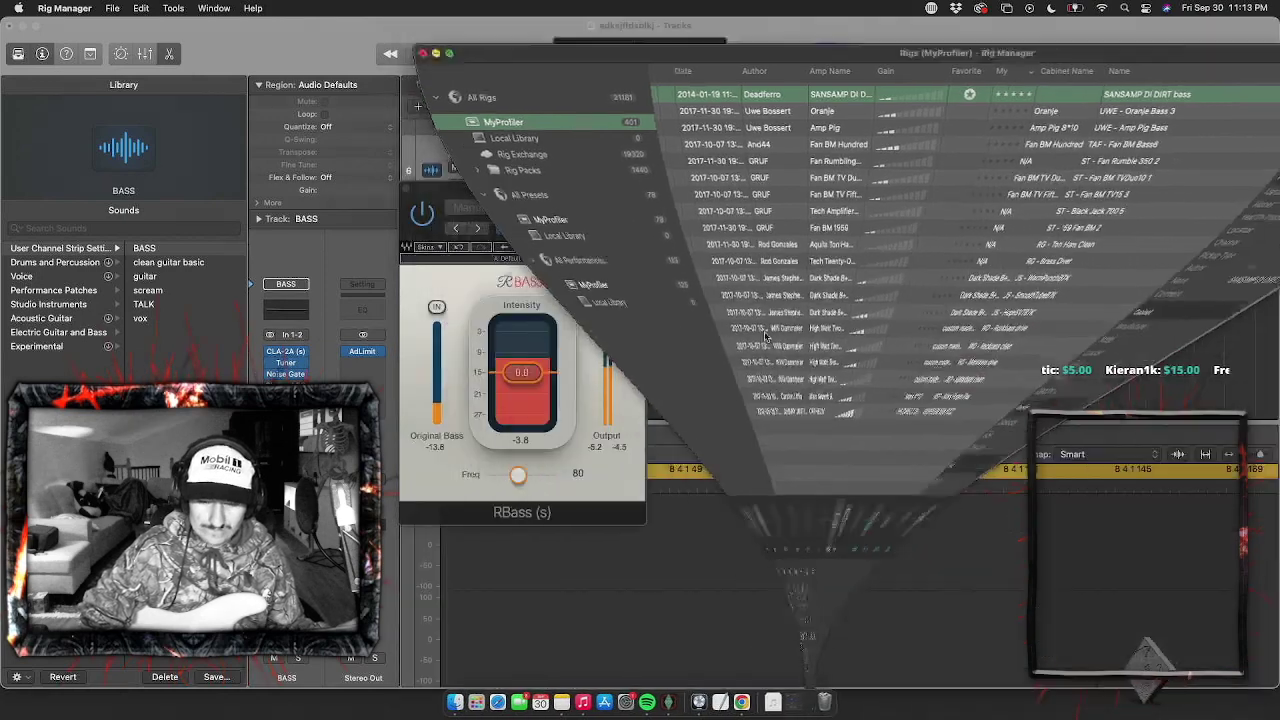
click(406, 188)
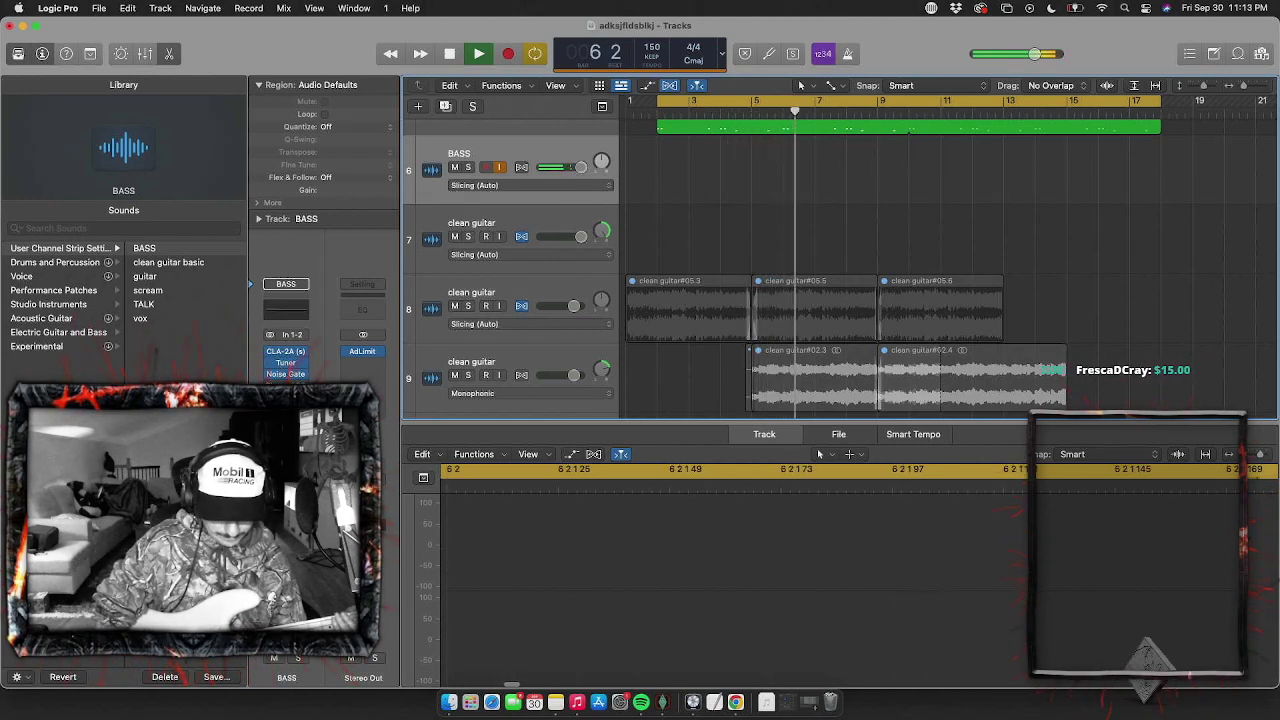
Set the output gain of the BASS track's RBass plug-in to -4.0 while playing the chorus
click(285, 385)
drag(617, 341, 608, 333)
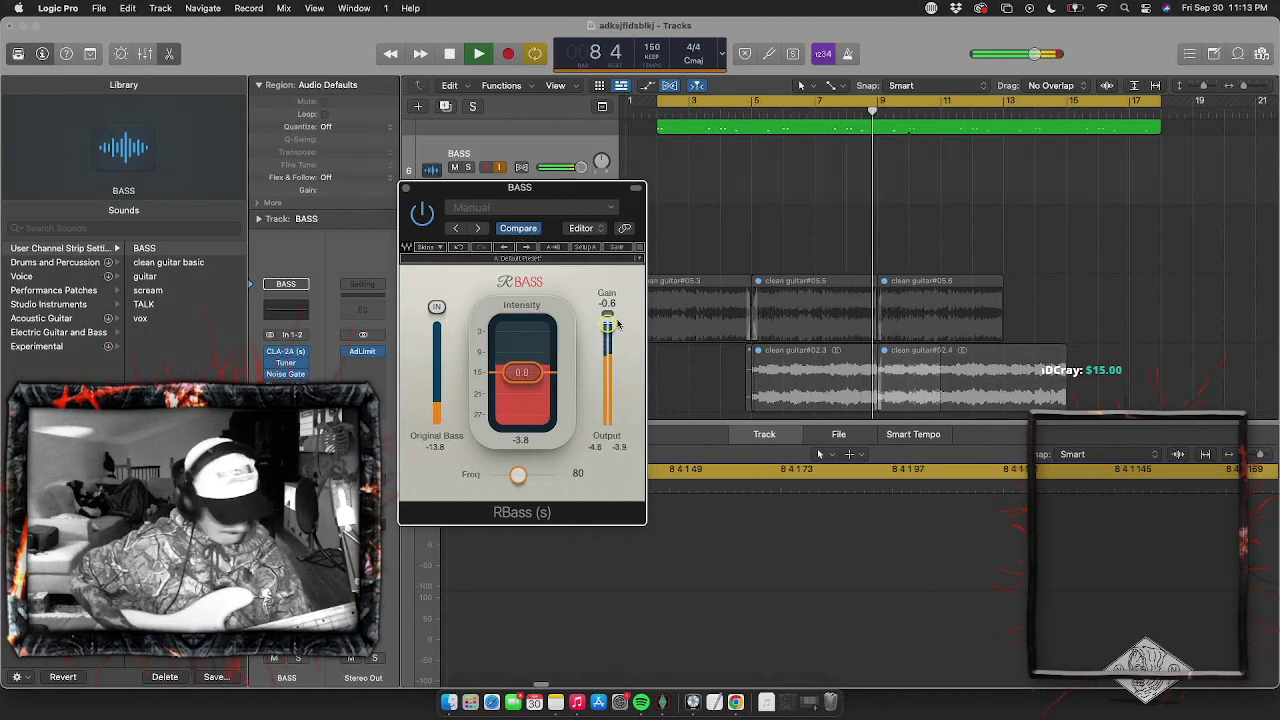
drag(610, 324, 606, 356)
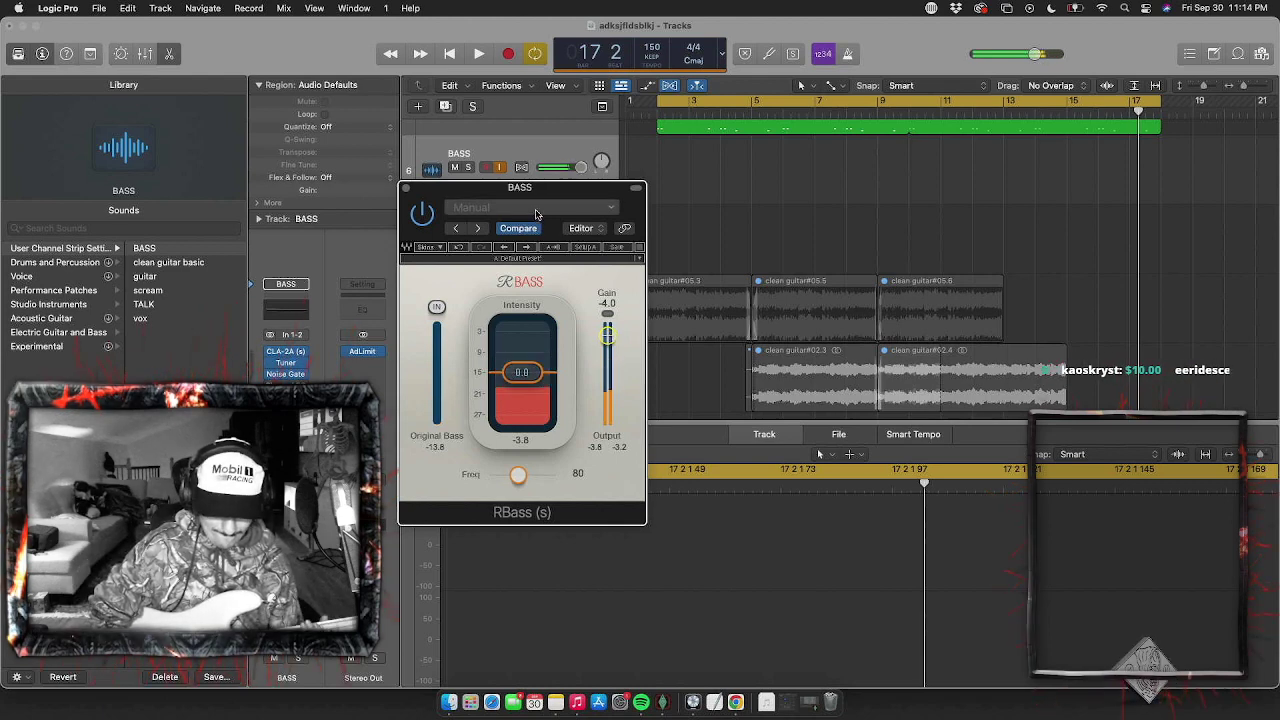
click(406, 187)
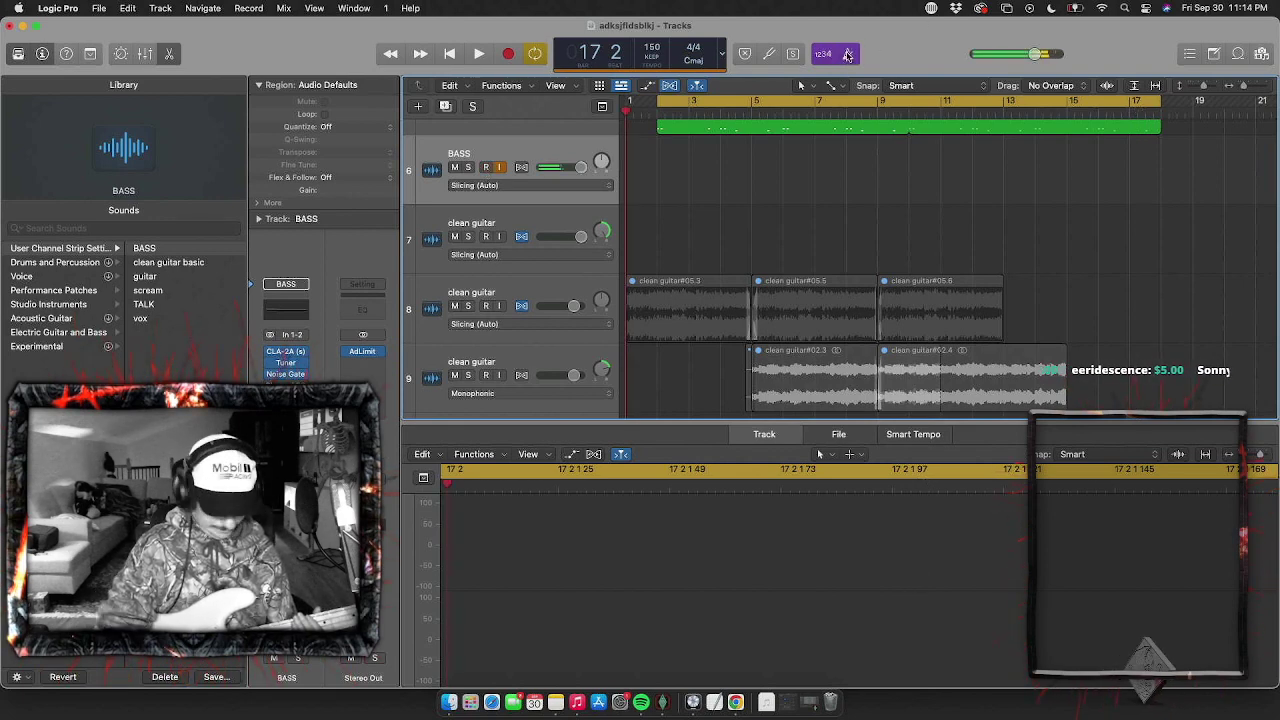
Record a trial bass take on the BASS track over the chorus and delete the recorded region
key(r)
key(r)
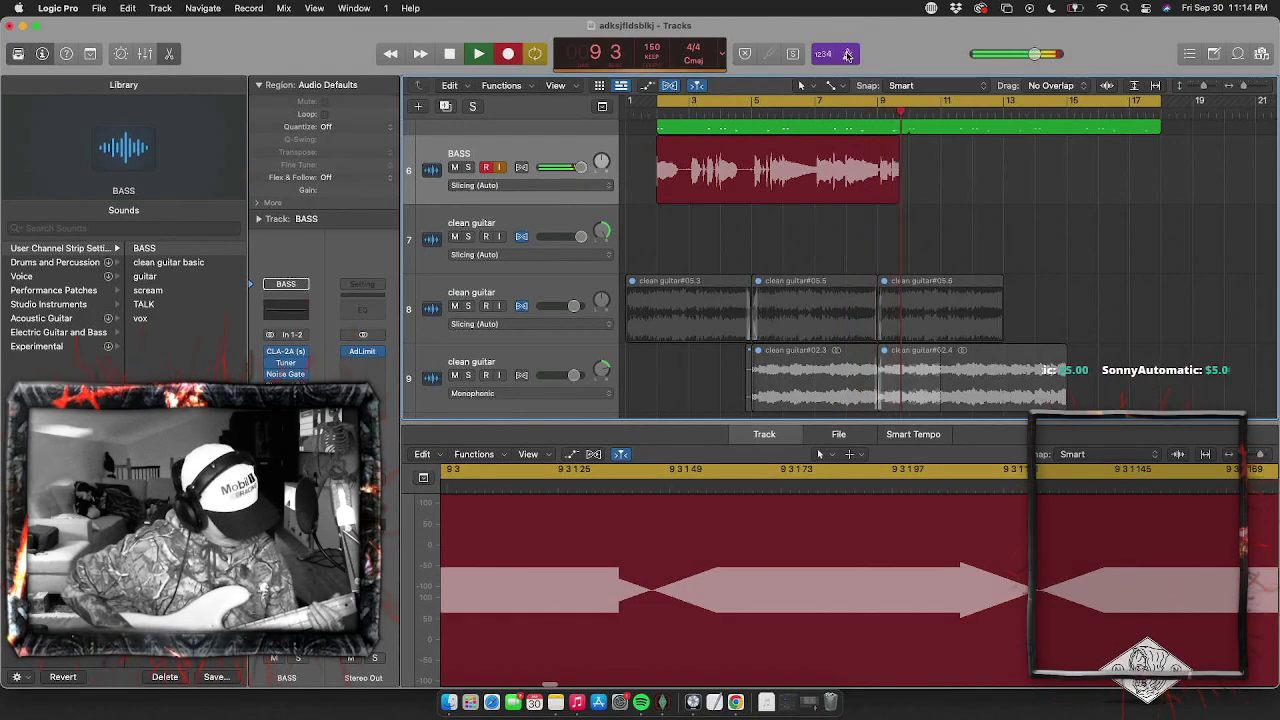
key(space)
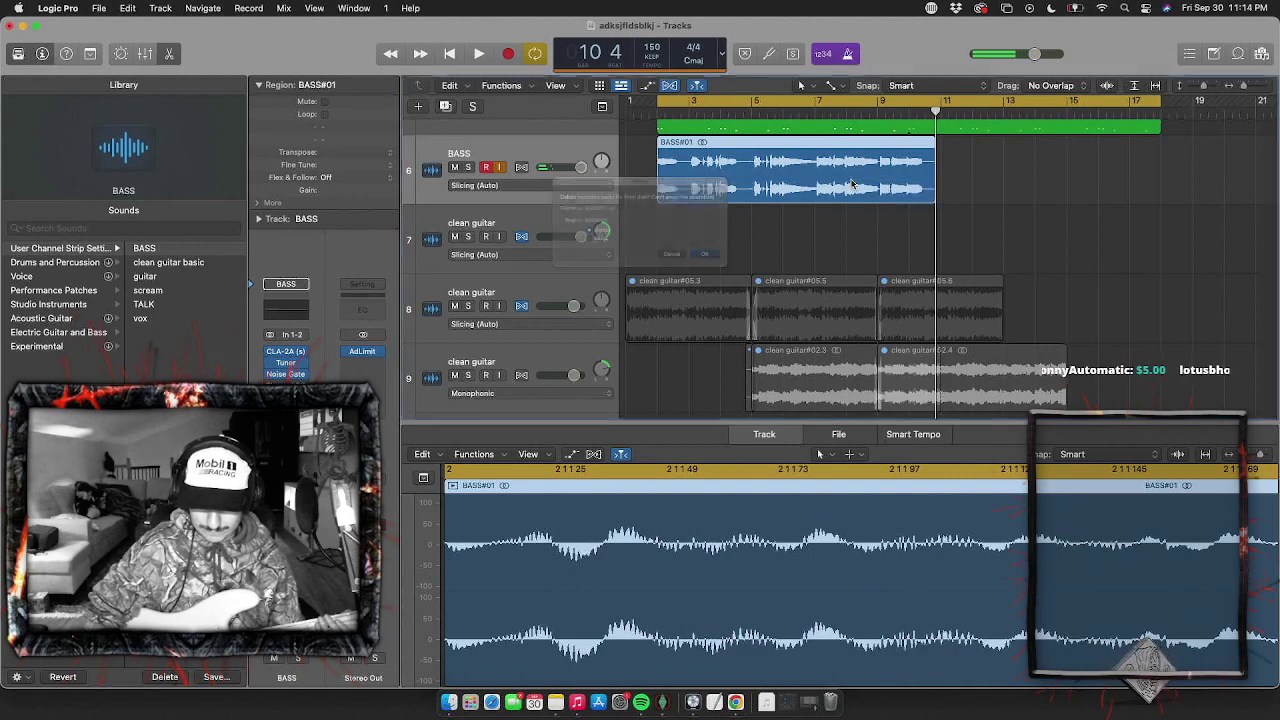
key(Delete)
key(Return)
Record a new bass take on the BASS track from bar 2 to about bar 10
key(r)
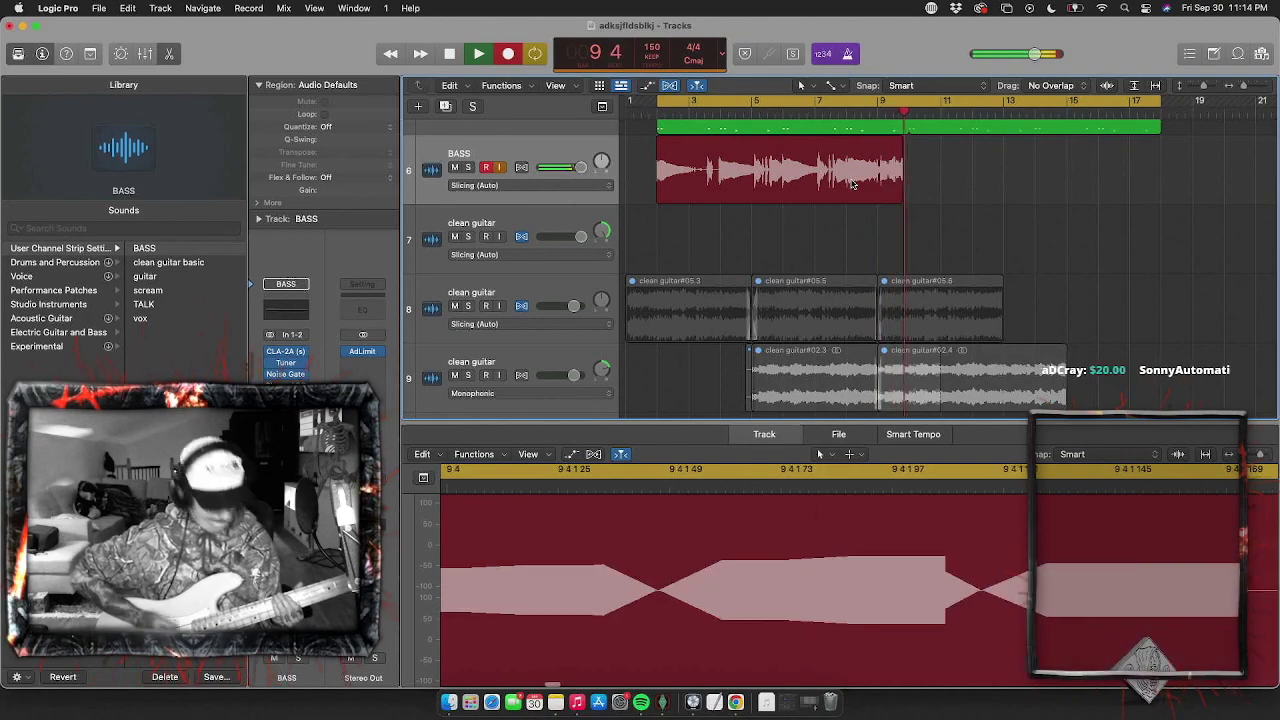
scroll(855, 178, down, 5)
key(space)
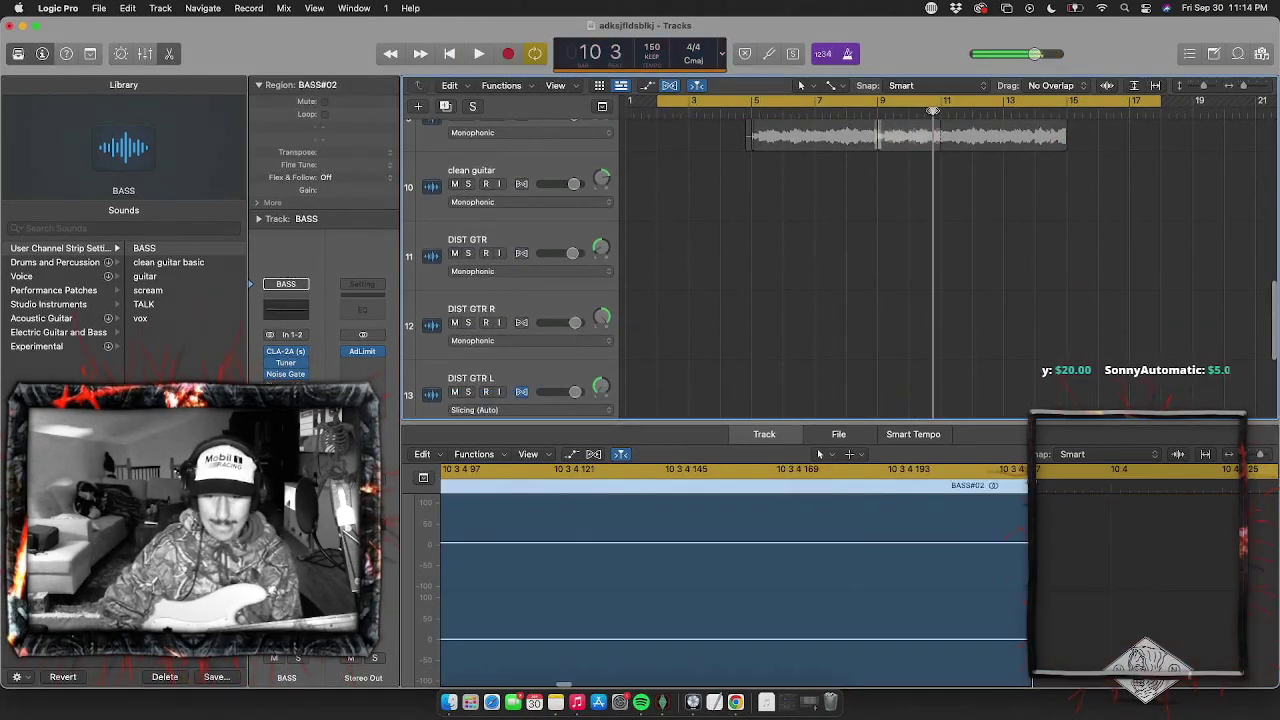
Play back the recorded bass take with the chorus drums and slightly lower the BASS track's volume
key(space)
scroll(941, 221, up, 5)
scroll(940, 221, up, 1)
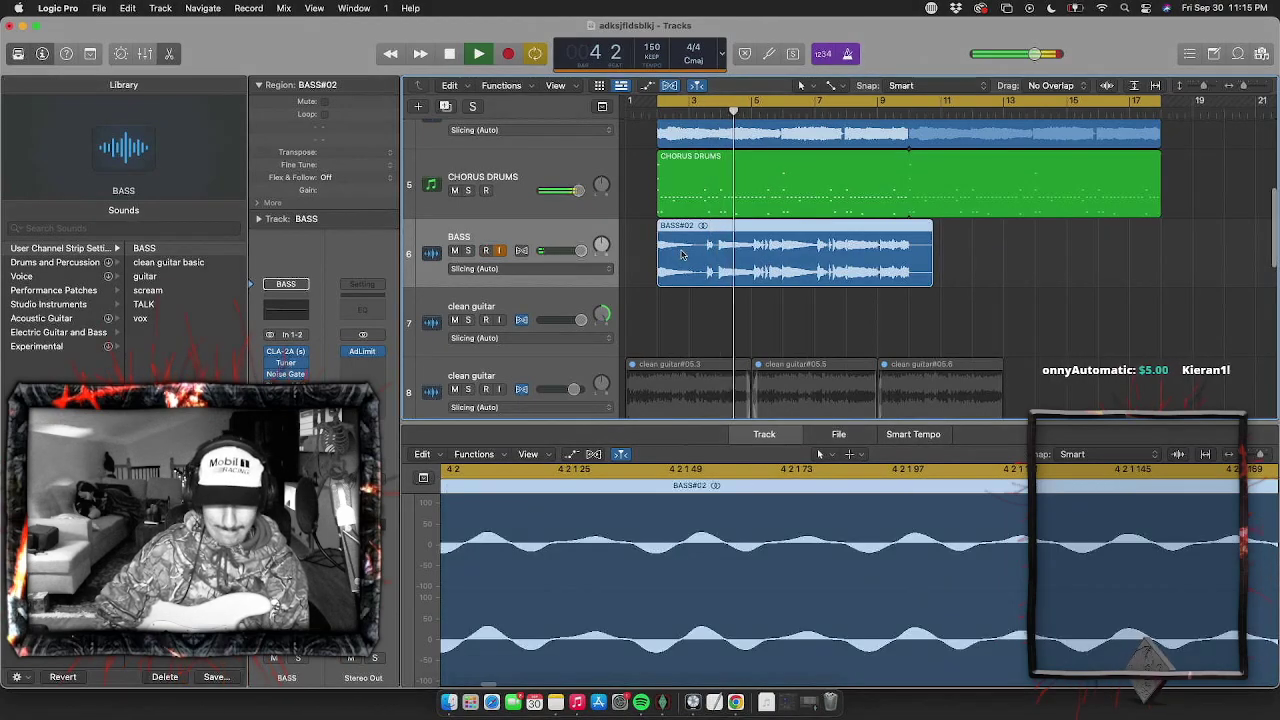
drag(580, 250, 573, 253)
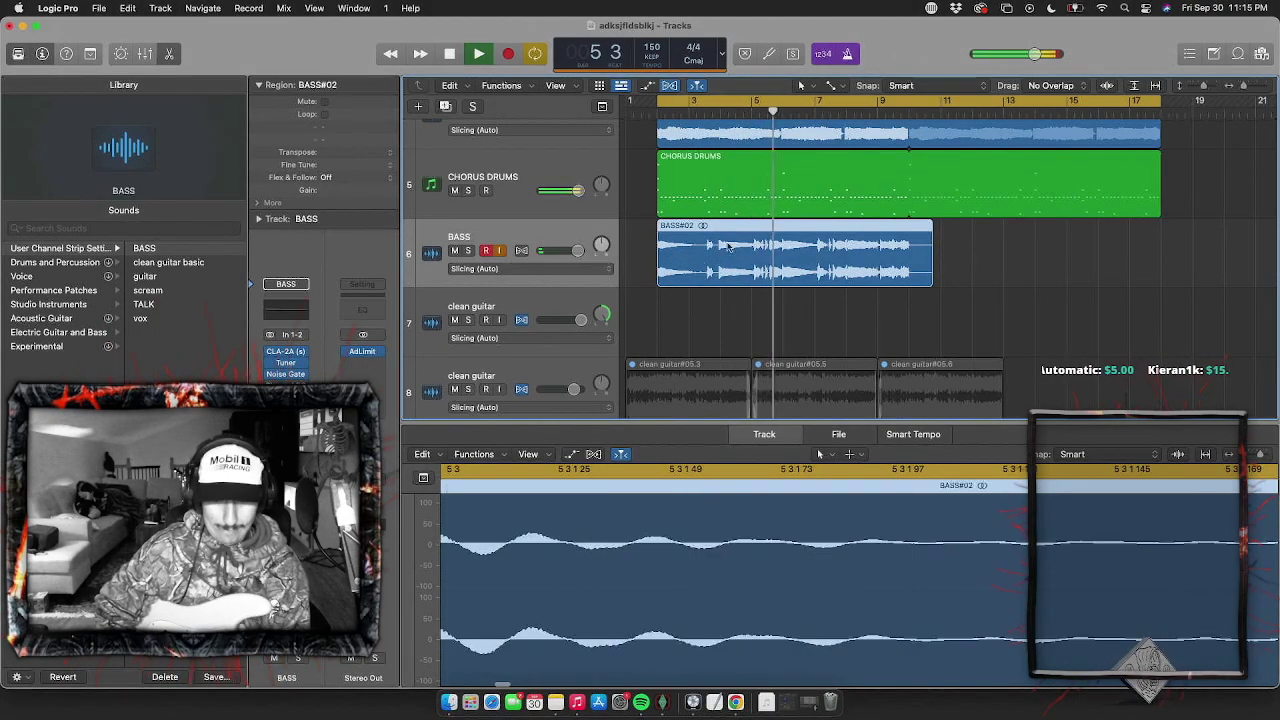
click(530, 268)
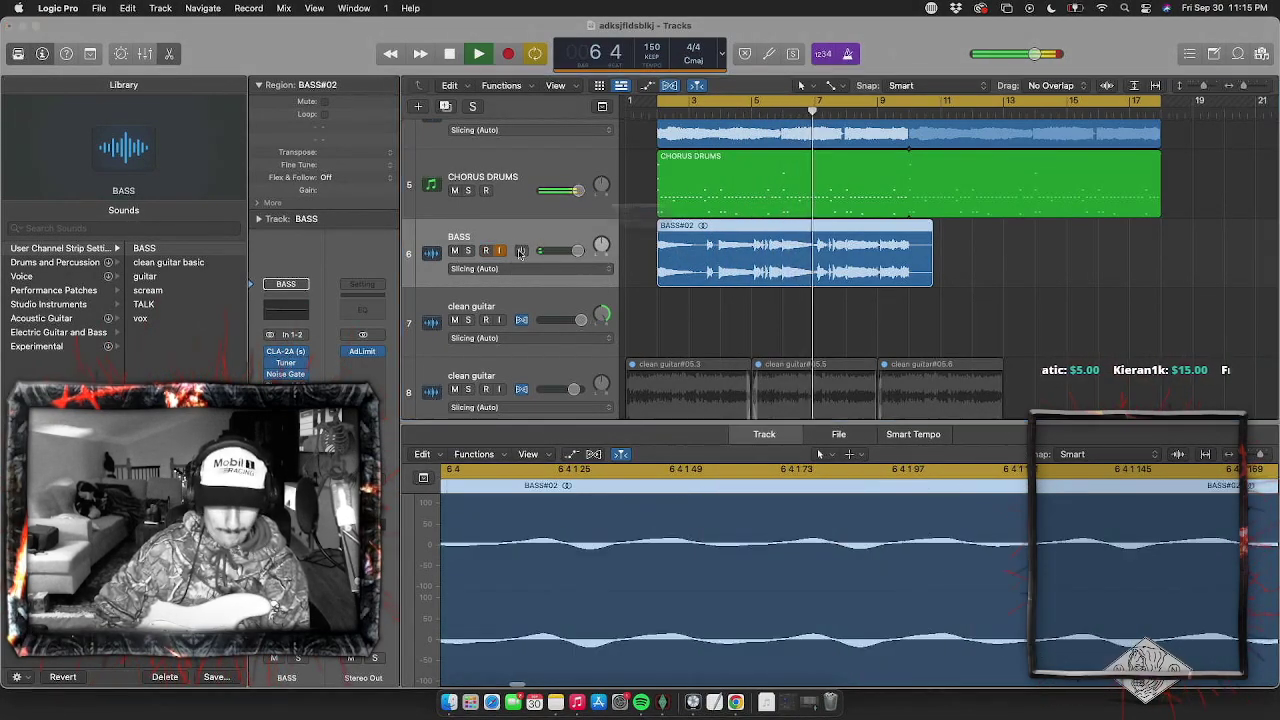
Enable Flex on the BASS track and quantize the recorded bass region to 1/32 Note
click(525, 298)
click(325, 126)
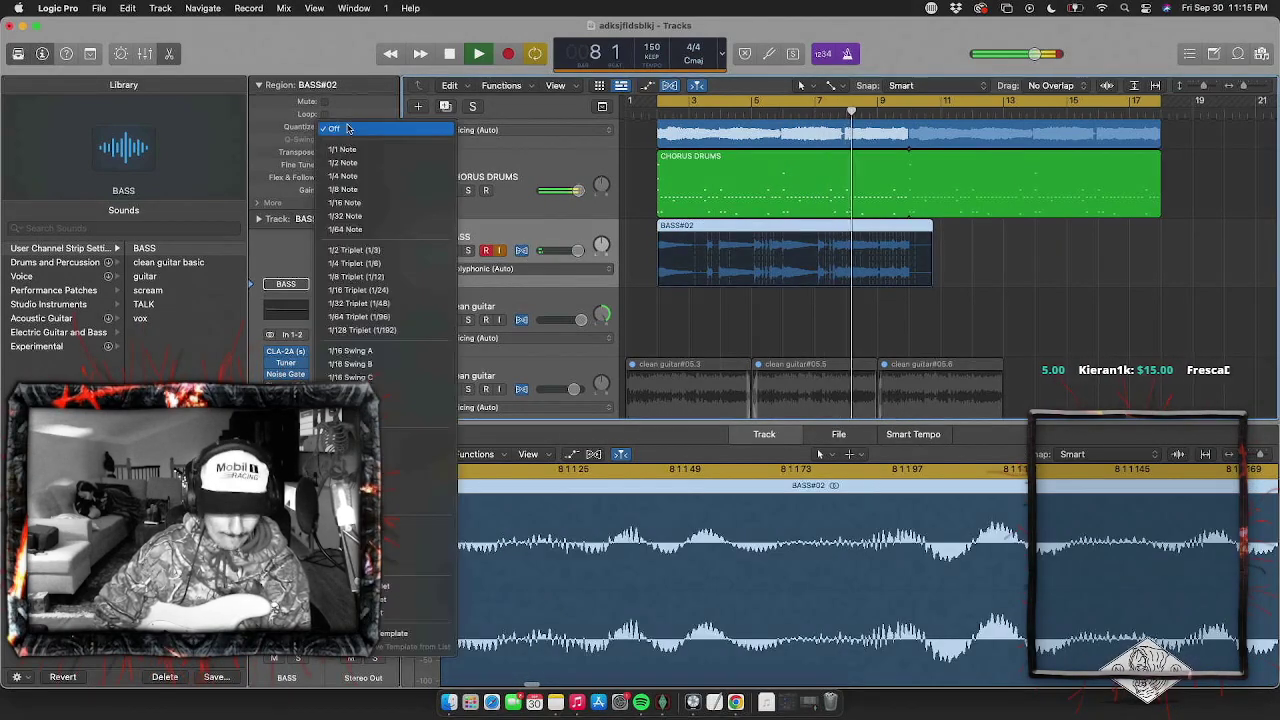
click(269, 136)
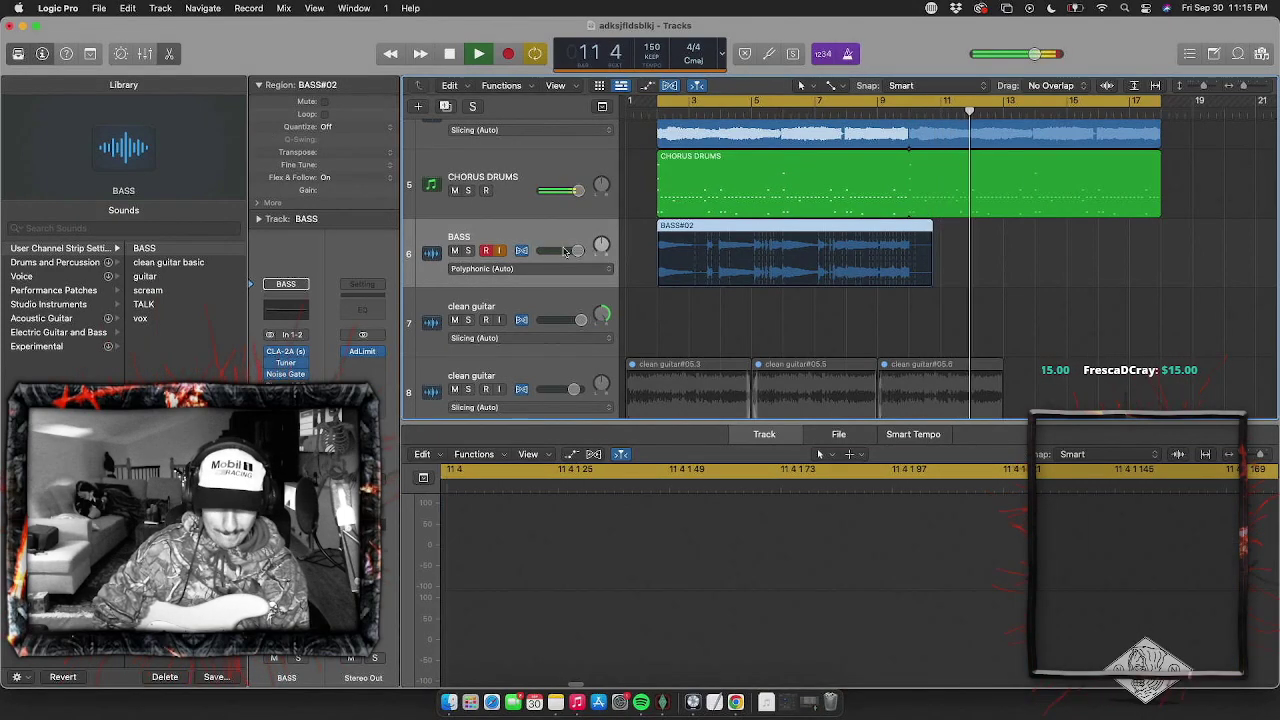
key(space)
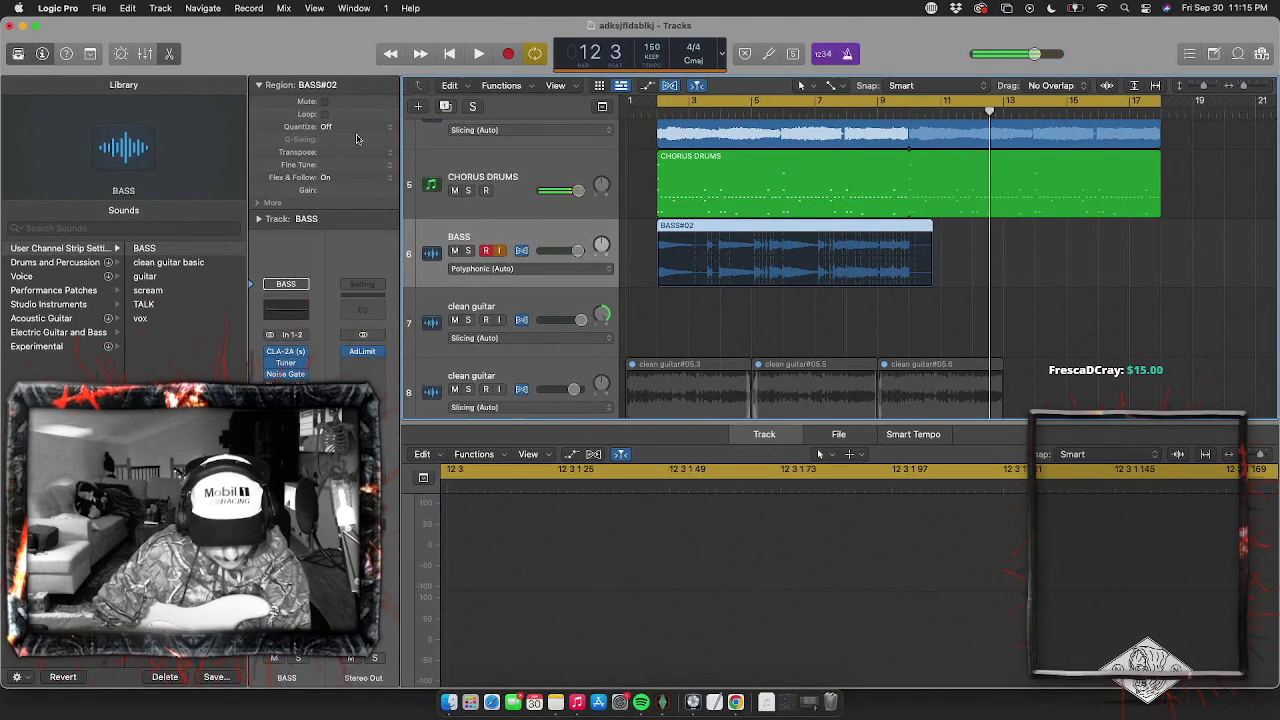
click(339, 131)
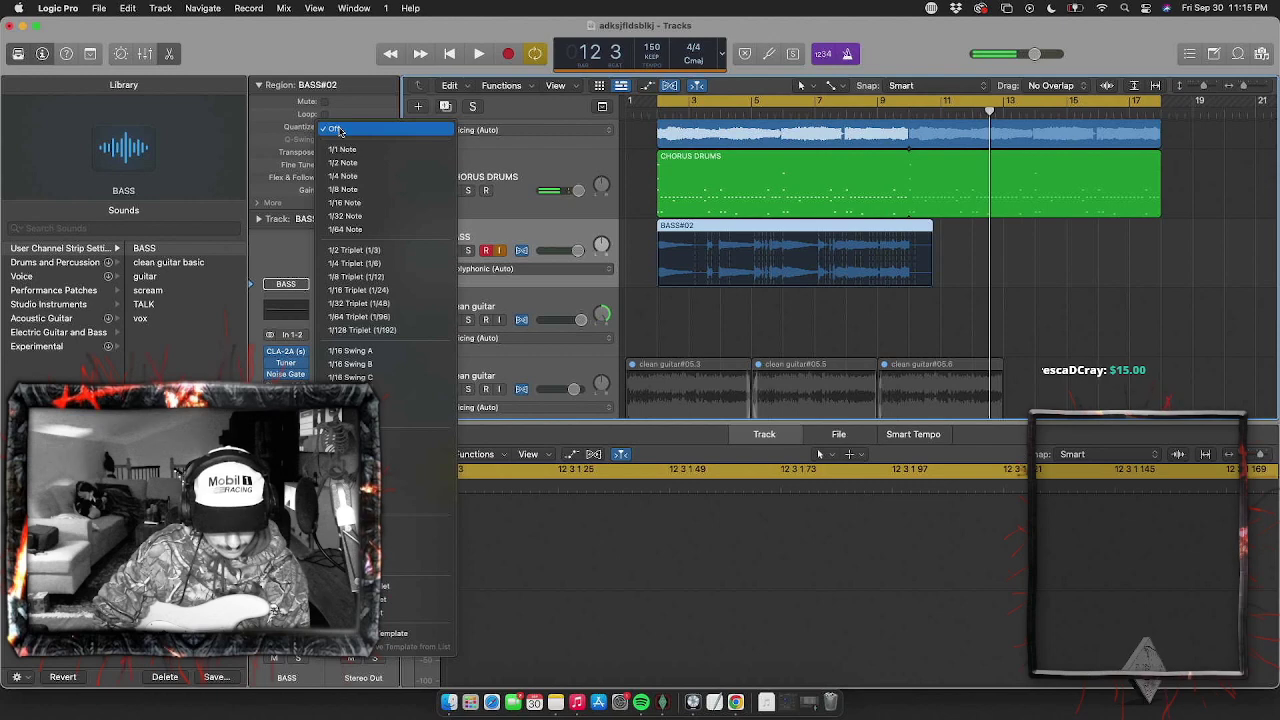
click(346, 216)
key(space)
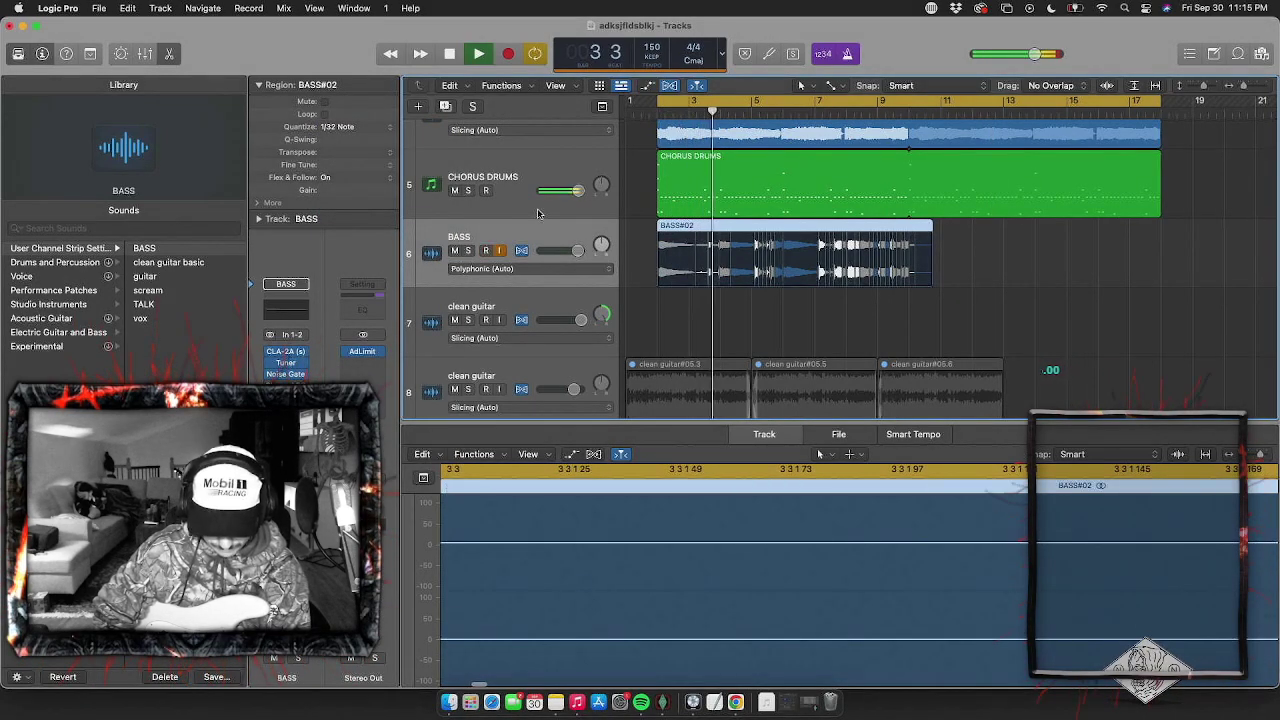
Set the bass region's quantize to 1/64 Note and slightly lower the BASS track's volume during playback
click(338, 127)
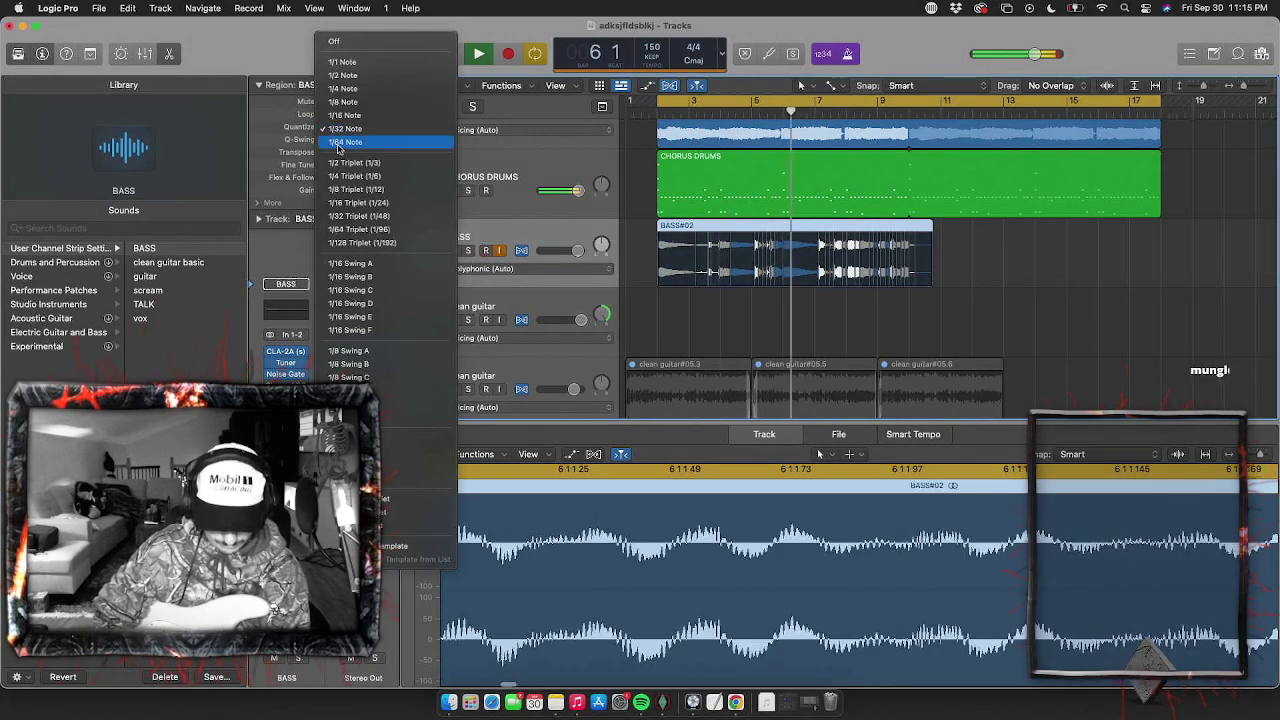
click(340, 142)
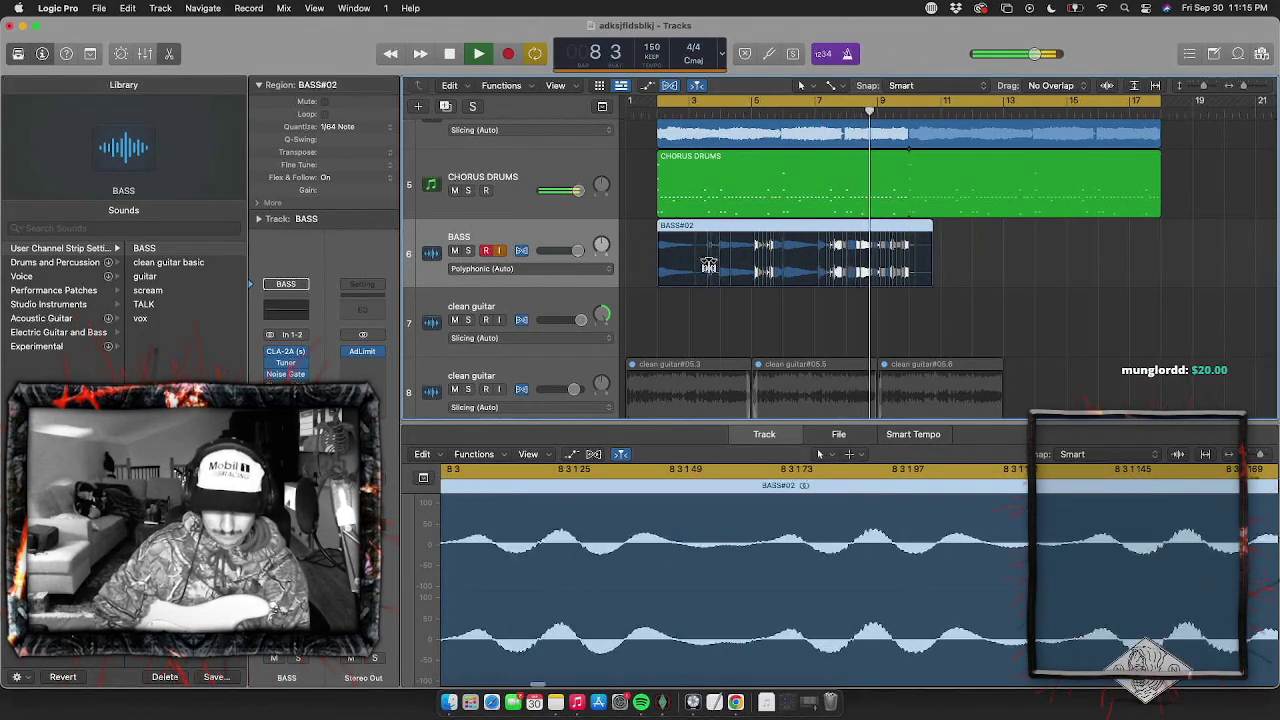
drag(577, 250, 575, 250)
key(space)
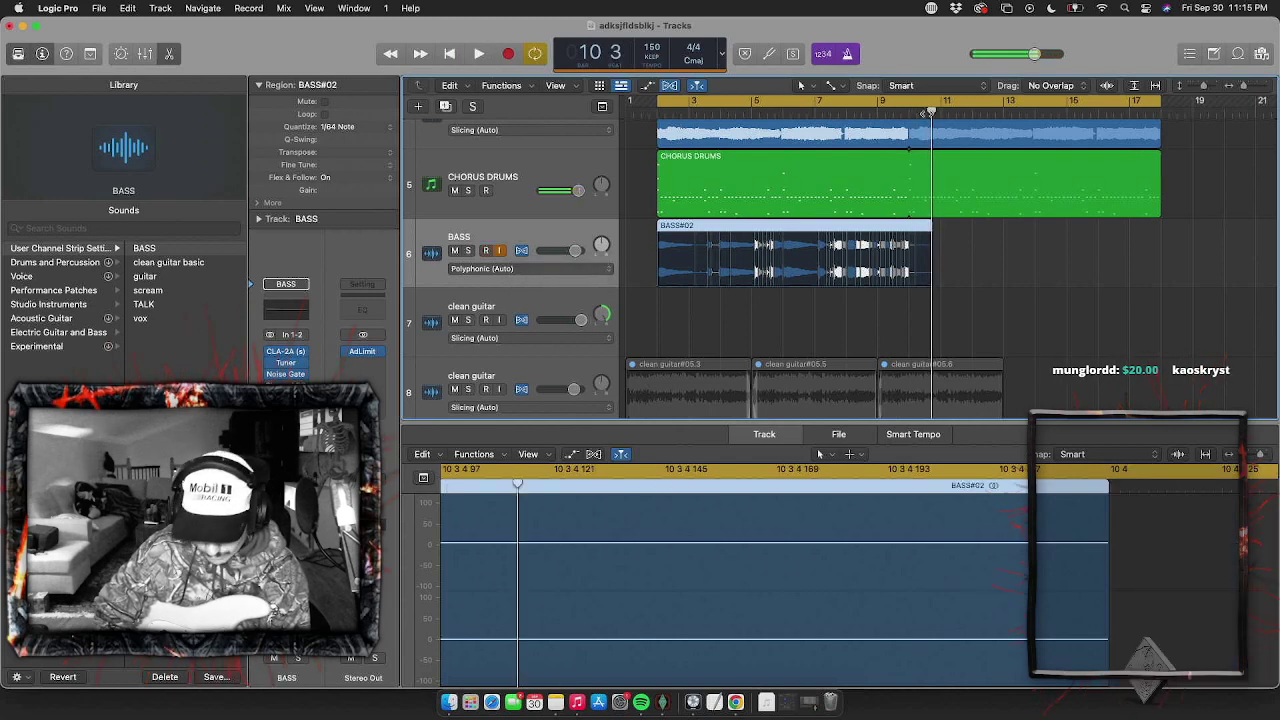
Trim the bass region to end at bar 10 and paste a copy from bar 10 to bar 18
key(r)
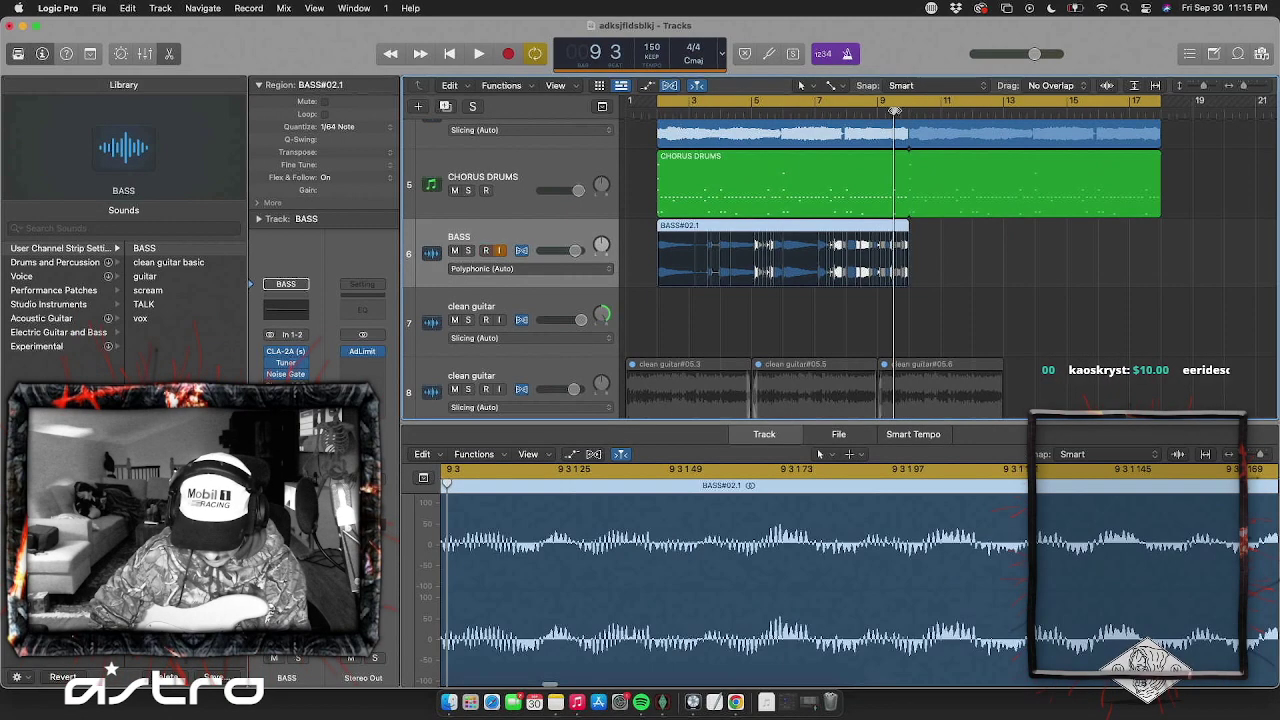
key(super+v)
key(space)
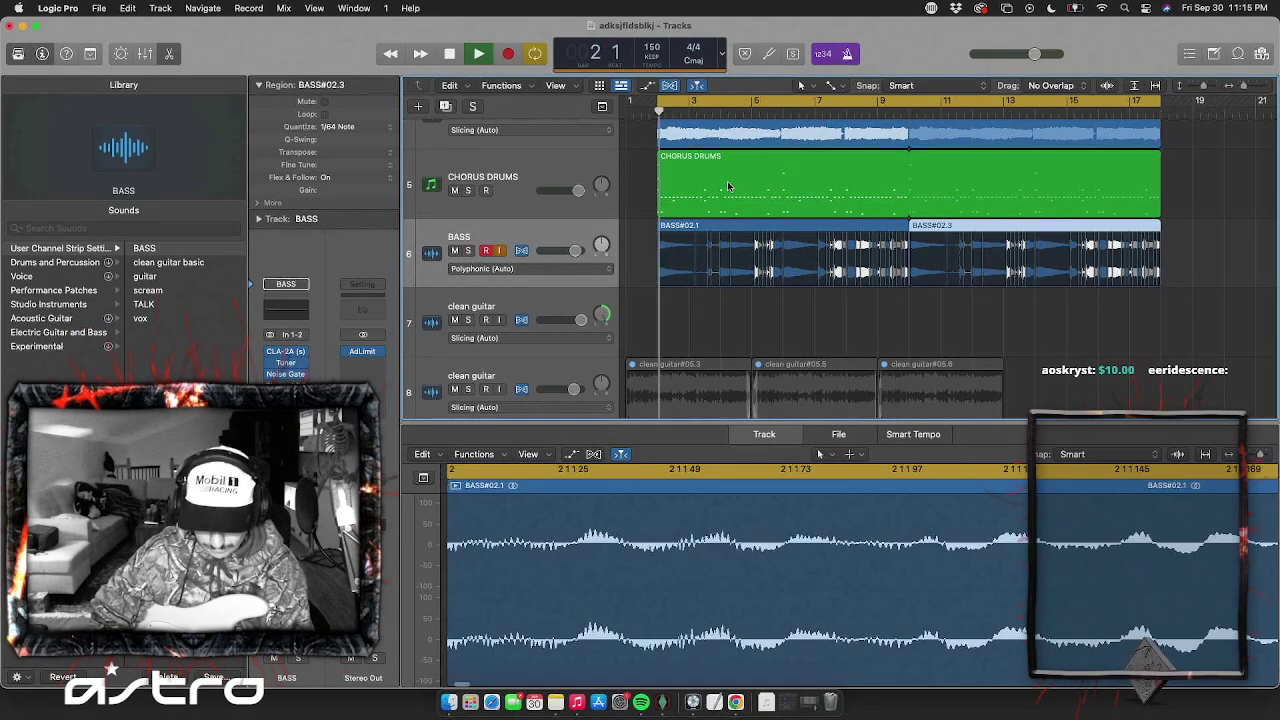
Play back the doubled bass part with the metronome off and lower the BASS track's volume slightly further
click(575, 250)
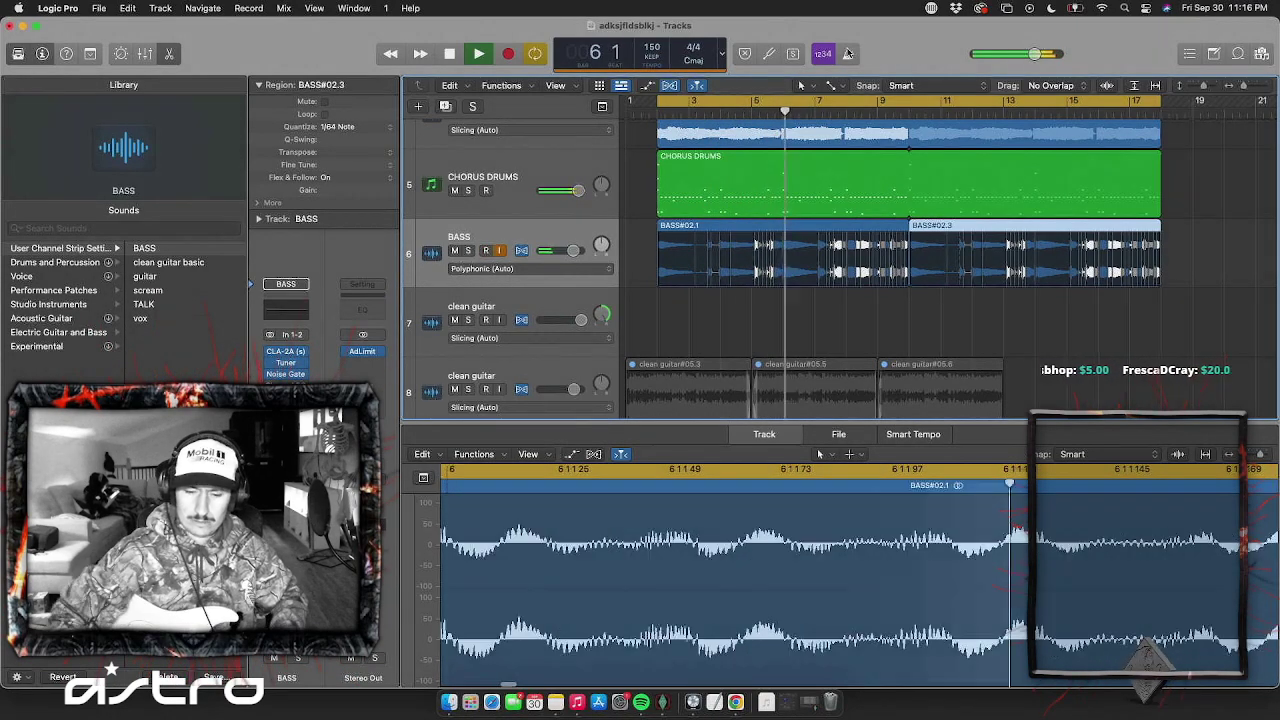
drag(573, 250, 570, 250)
click(740, 303)
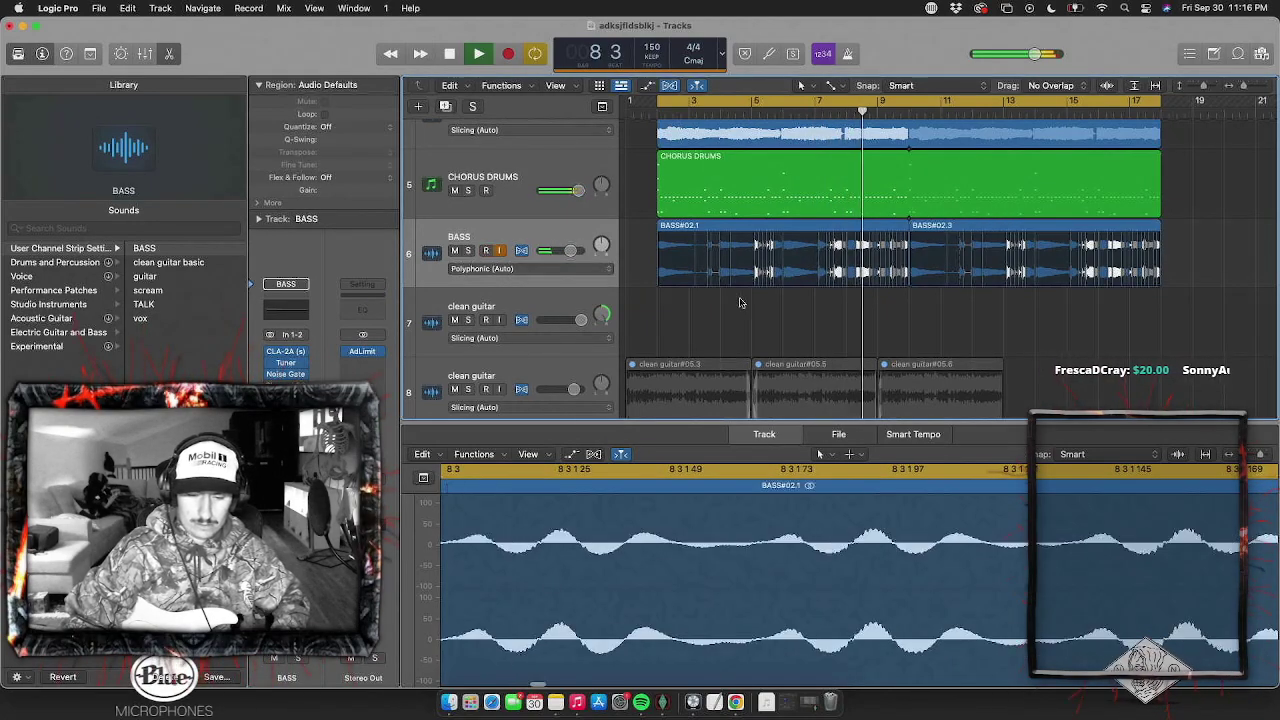
Select the TALK track and turn on its input monitoring
scroll(674, 318, up, 3)
scroll(674, 317, up, 3)
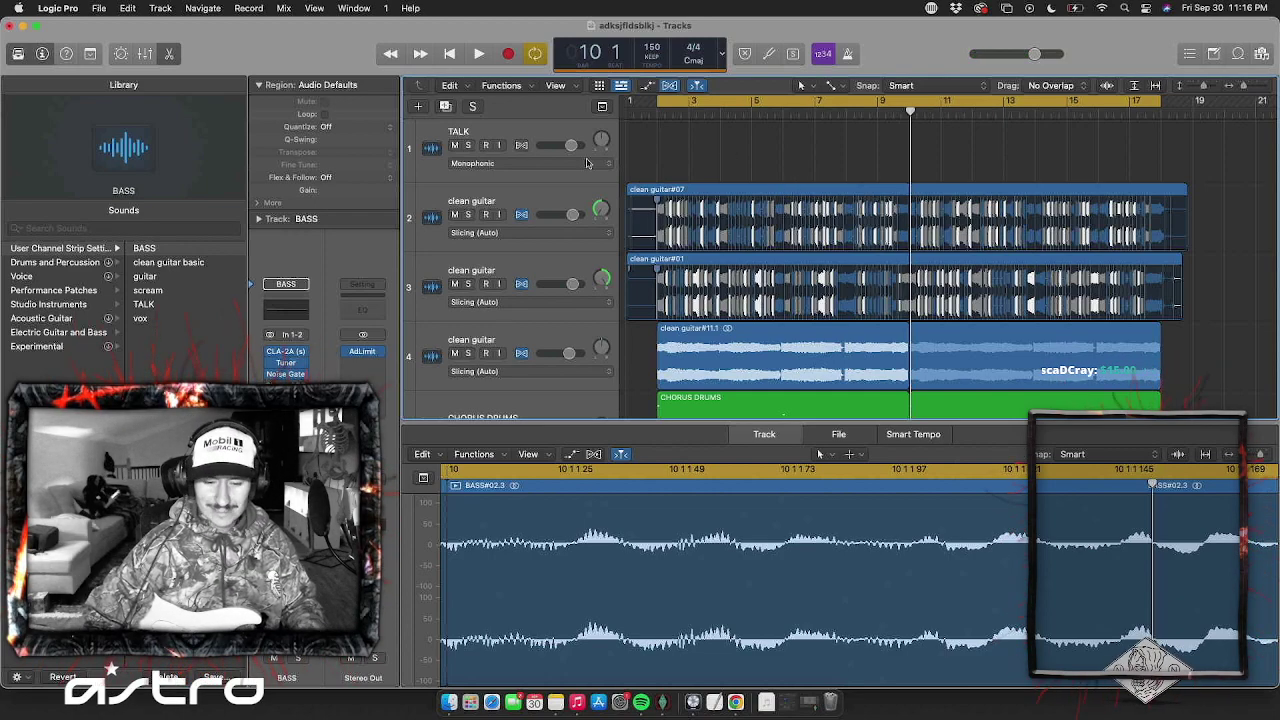
scroll(587, 162, up, 1)
click(531, 141)
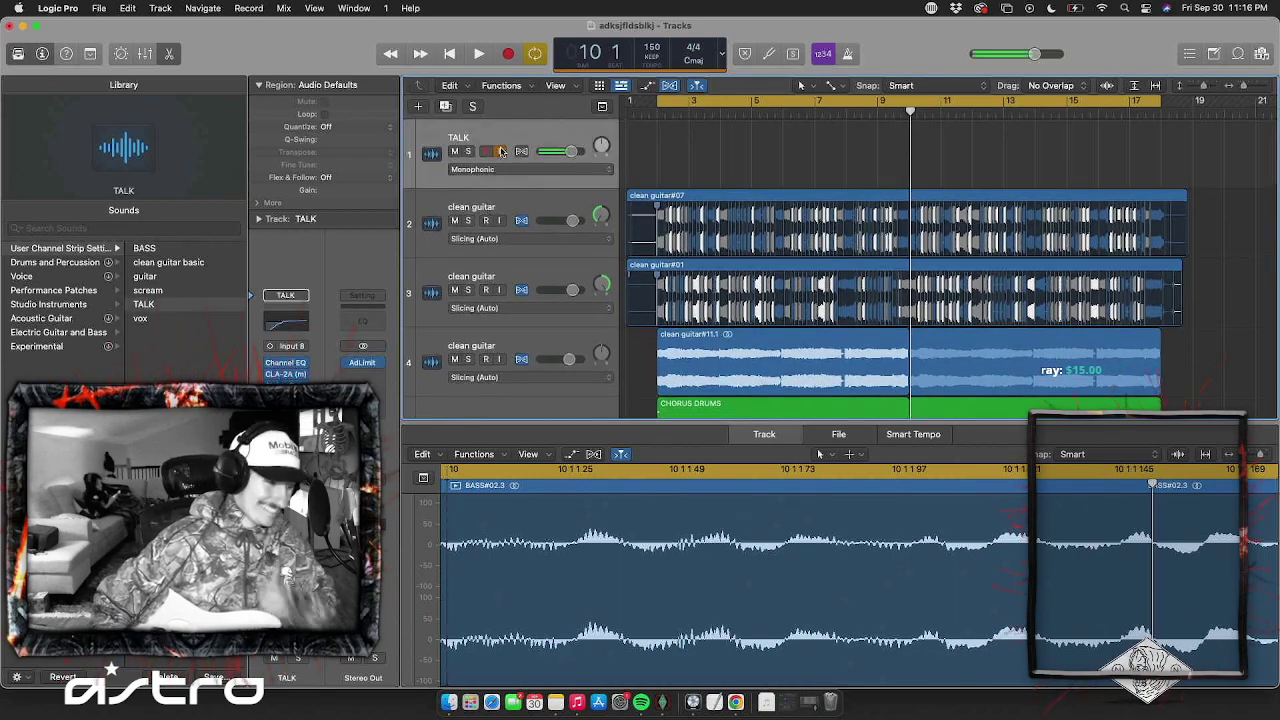
click(249, 8)
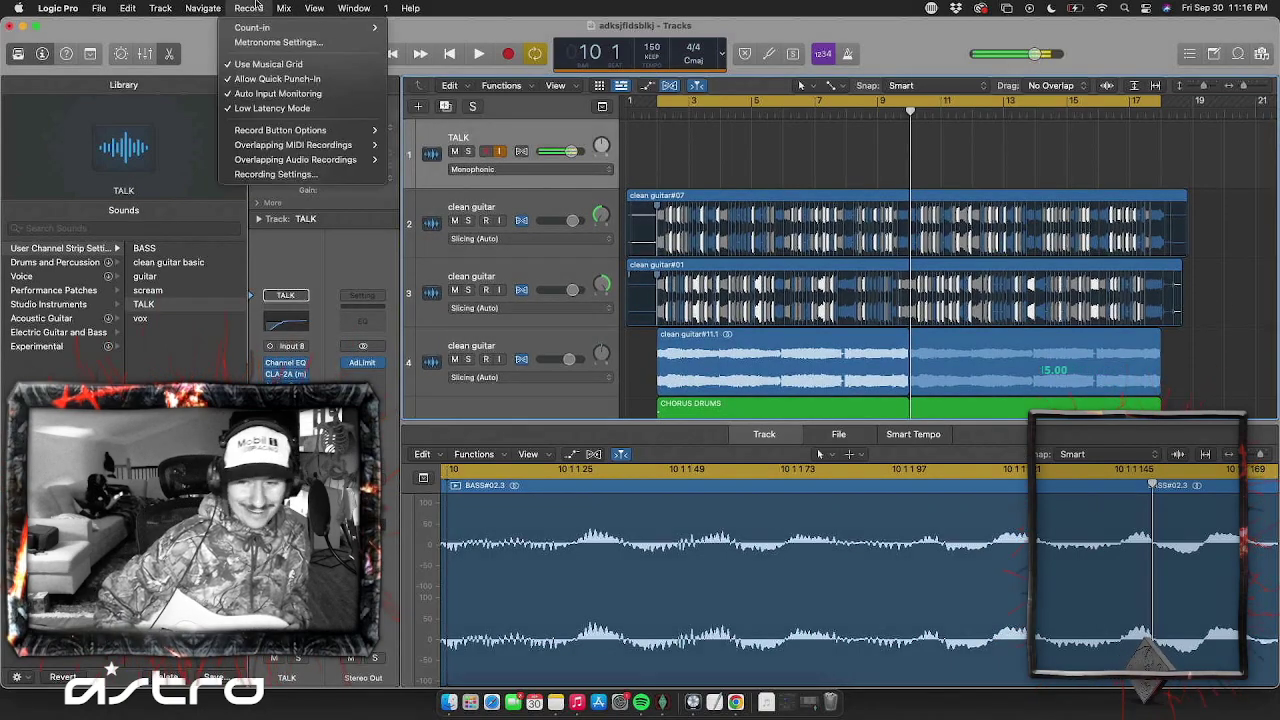
mouse_move(284, 8)
click(655, 166)
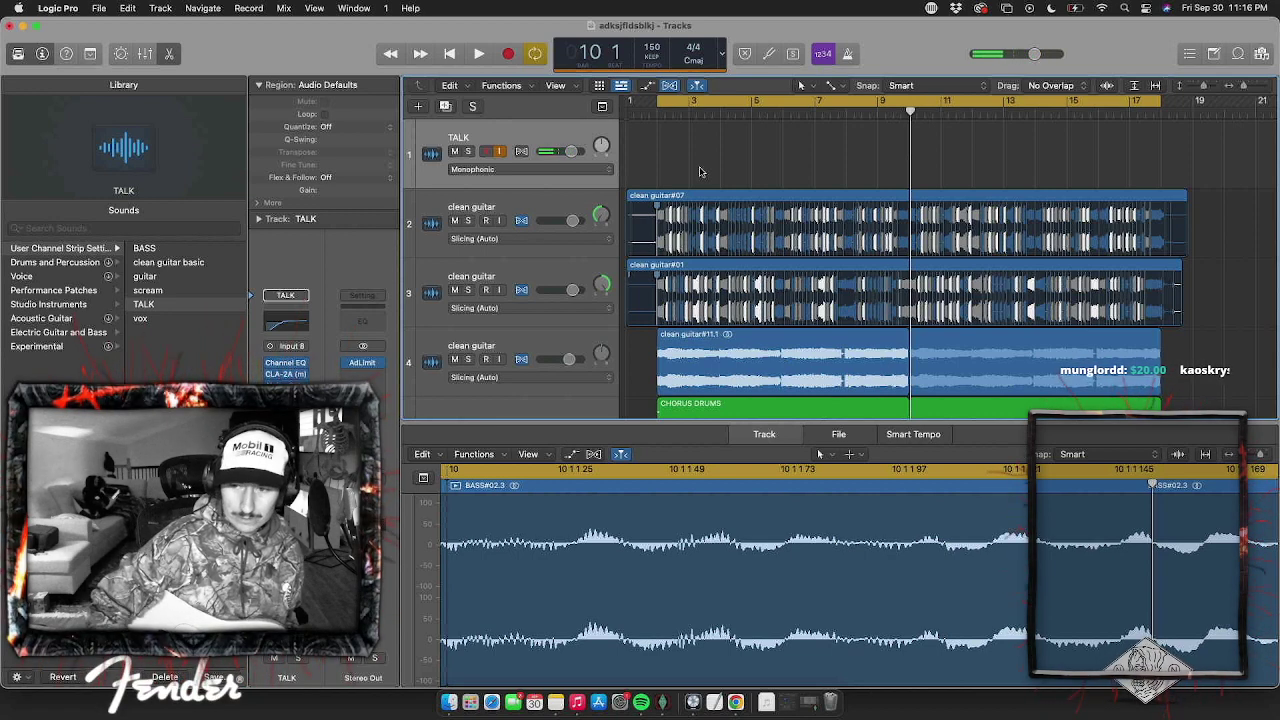
Play the chorus without cycling, duplicate clean guitar track 3 as an empty track, and center the new track's pan
key(space)
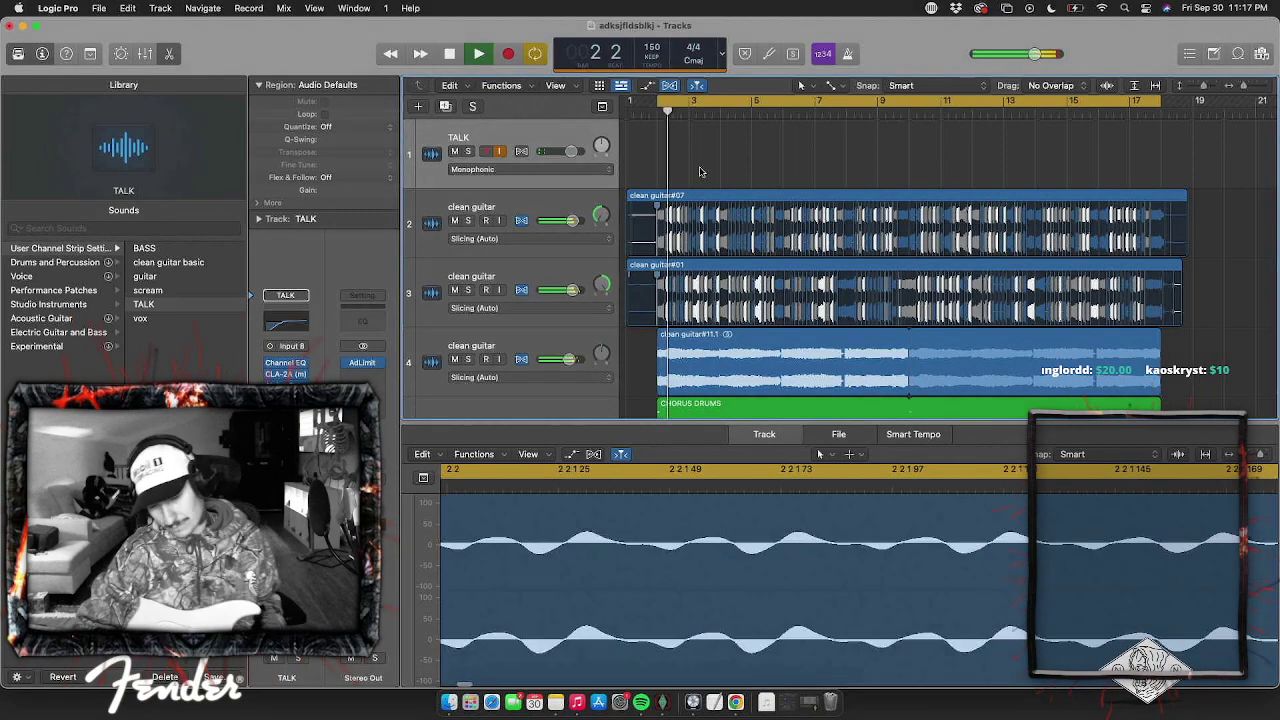
click(869, 104)
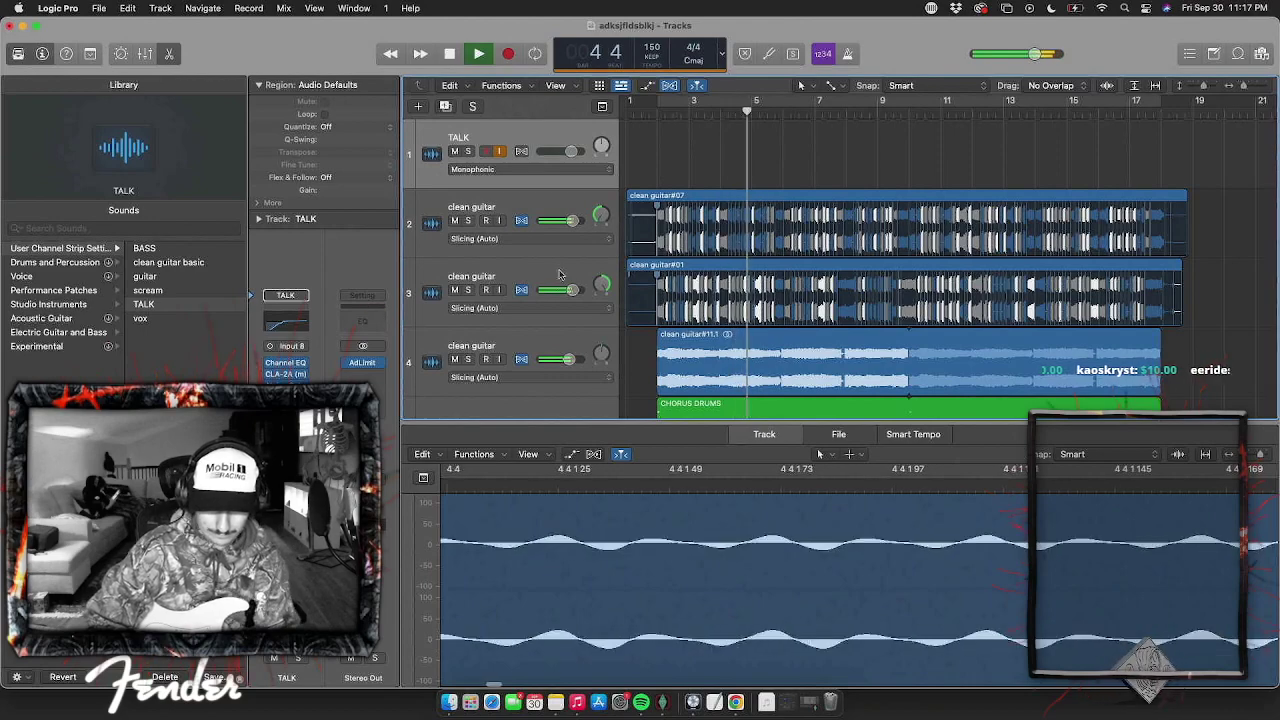
click(543, 326)
key(super+d)
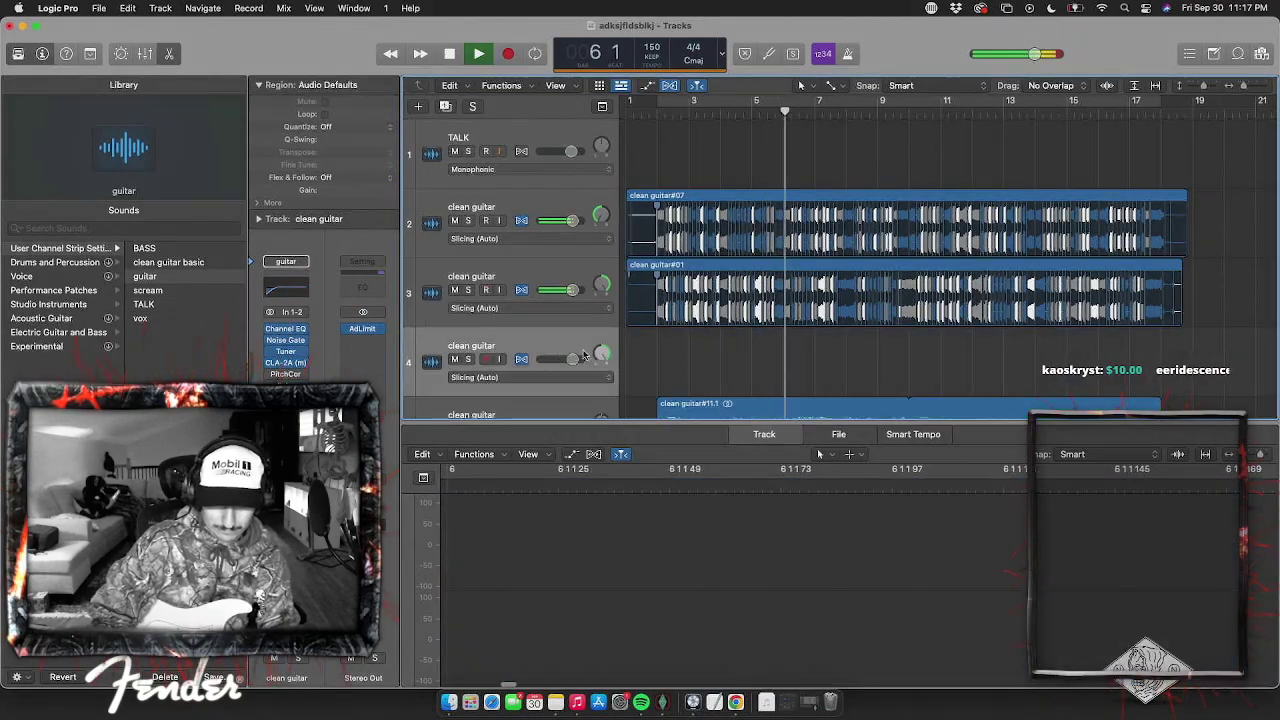
drag(601, 352, 601, 357)
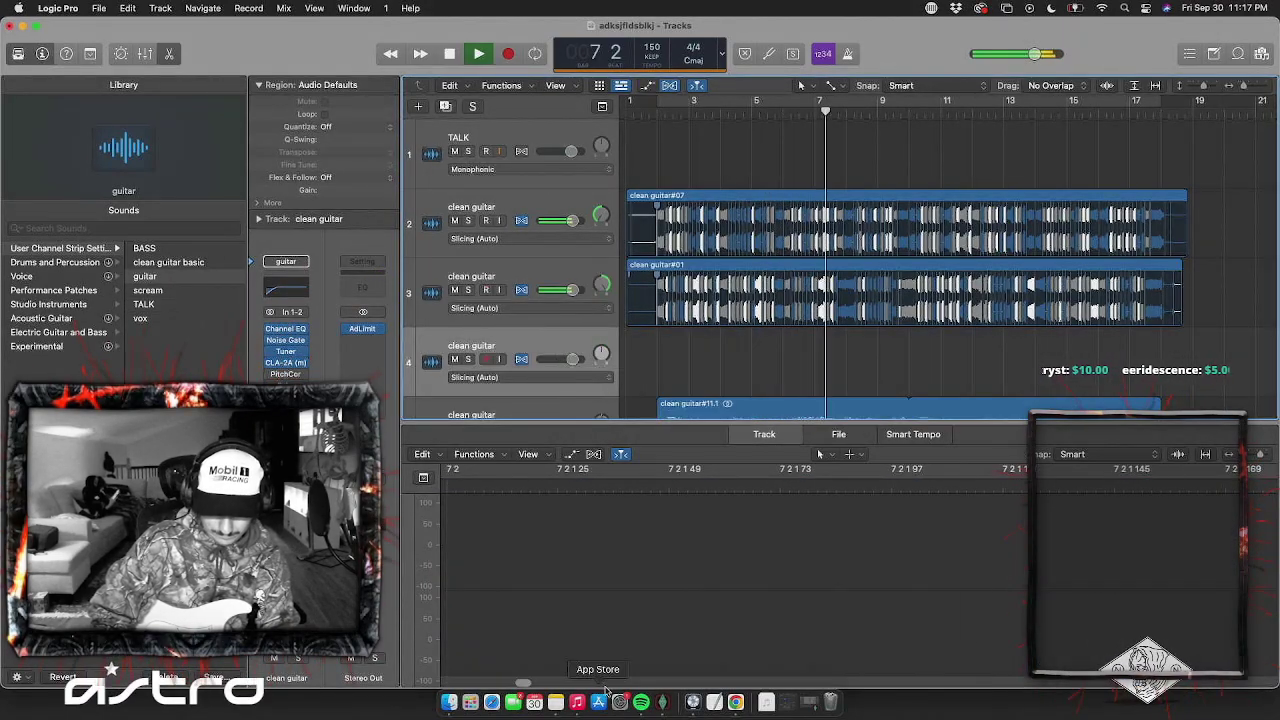
Switch to Rig Manager, clear the bass search, load the 43 5150 Processed rig, and return to Logic Pro
click(663, 703)
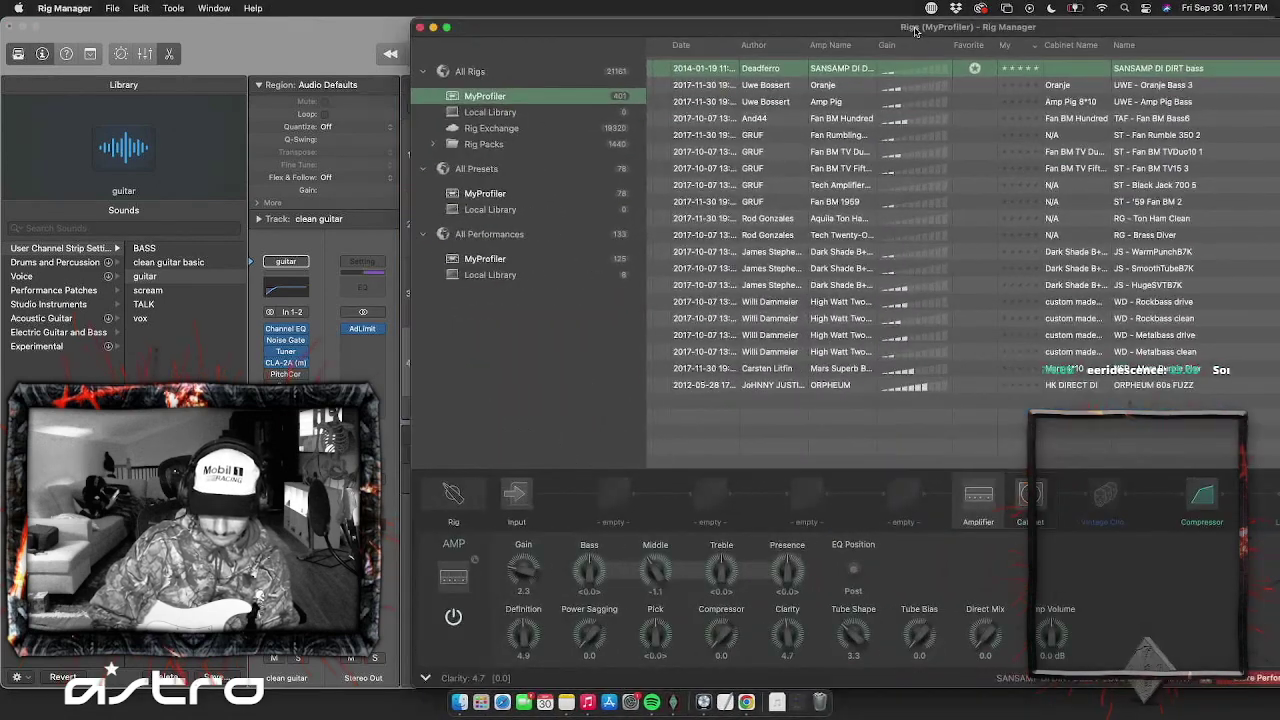
drag(914, 32, 637, 20)
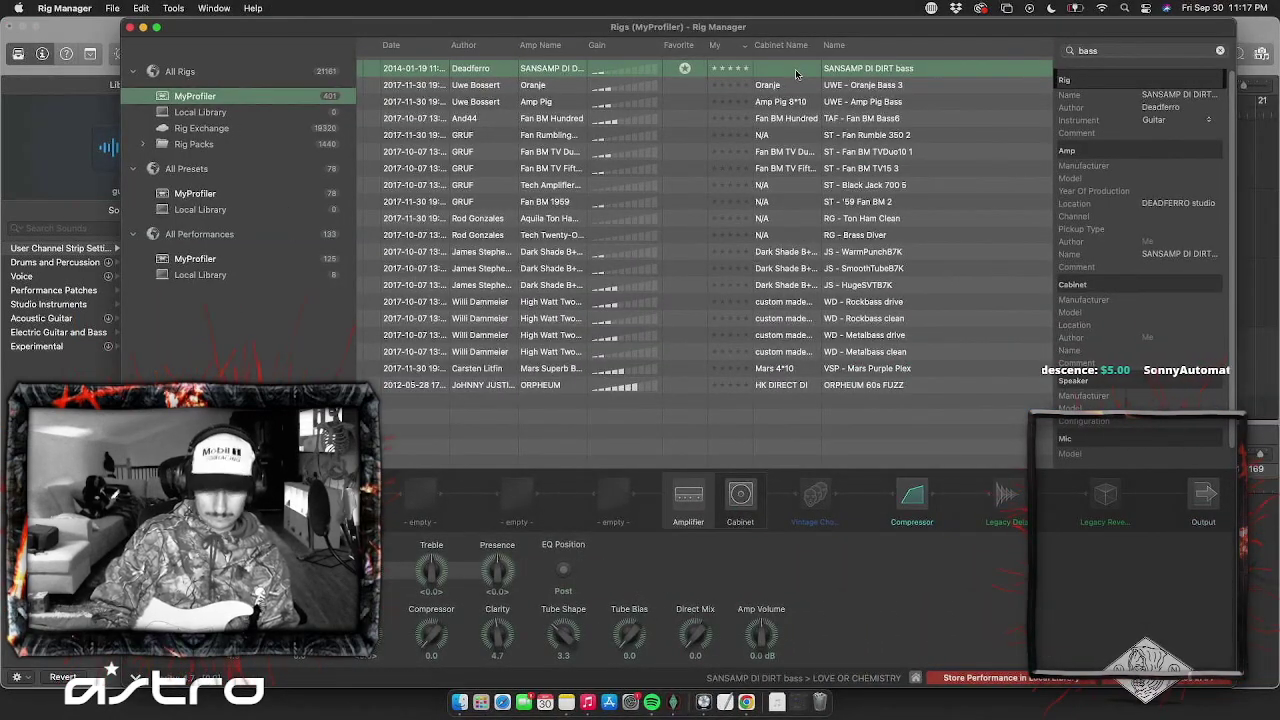
double_click(1117, 52)
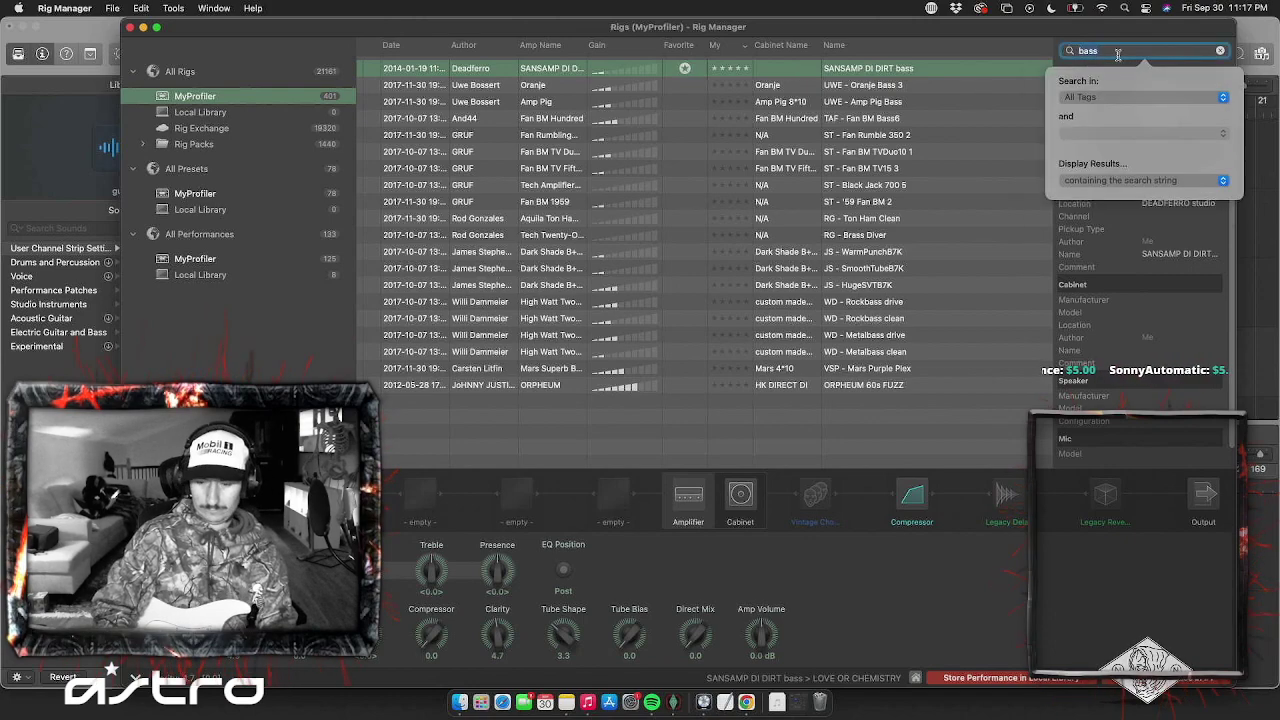
key(BackSpace)
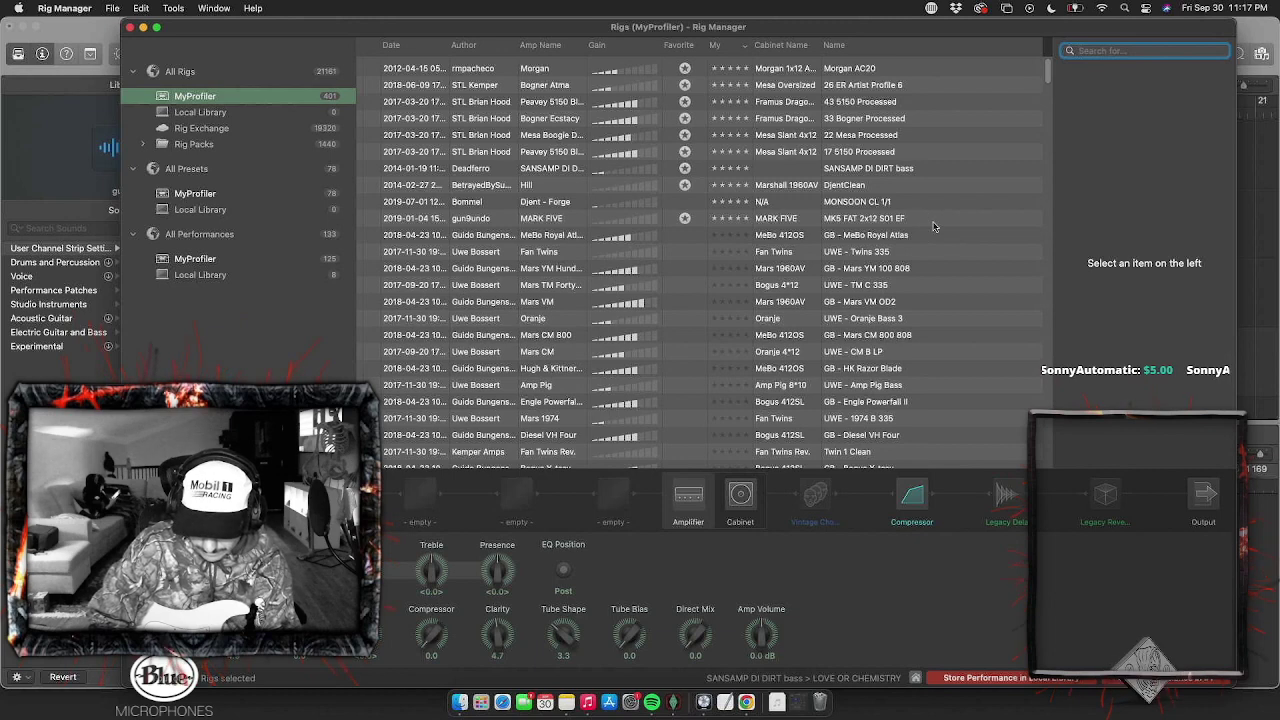
click(935, 104)
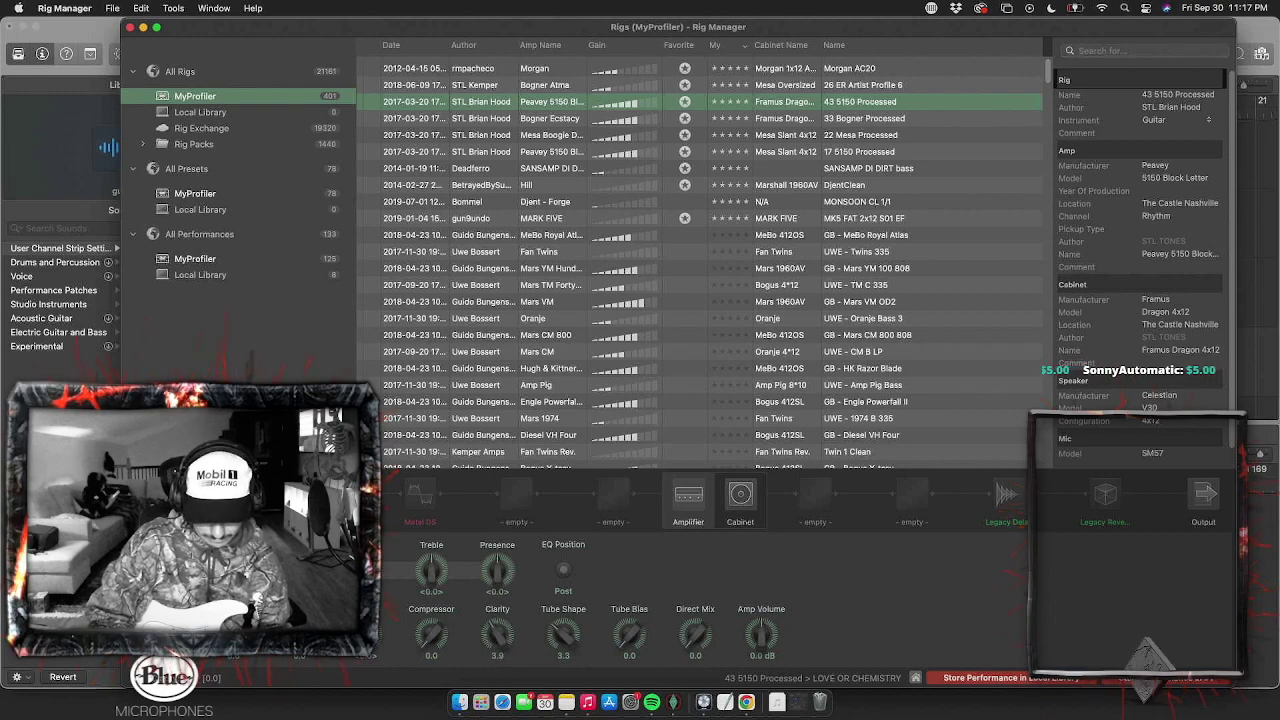
click(143, 27)
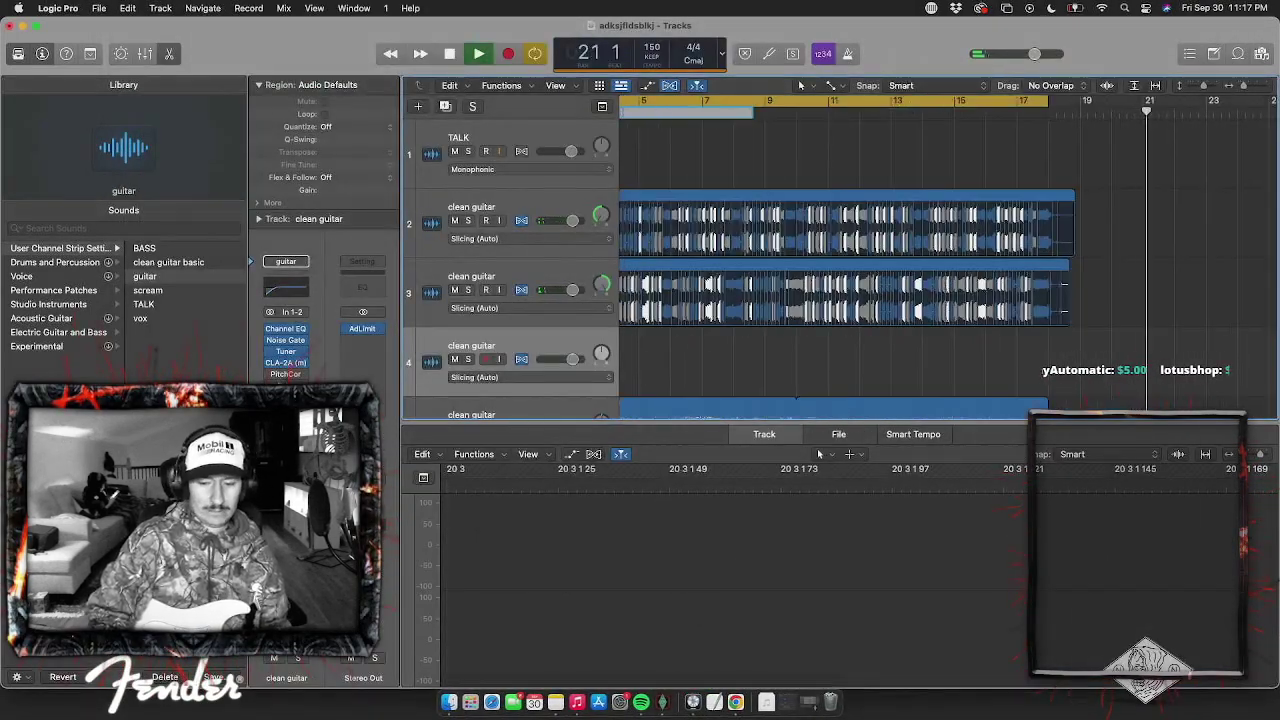
Turn on input monitoring on the TALK track again and stop playback
click(499, 155)
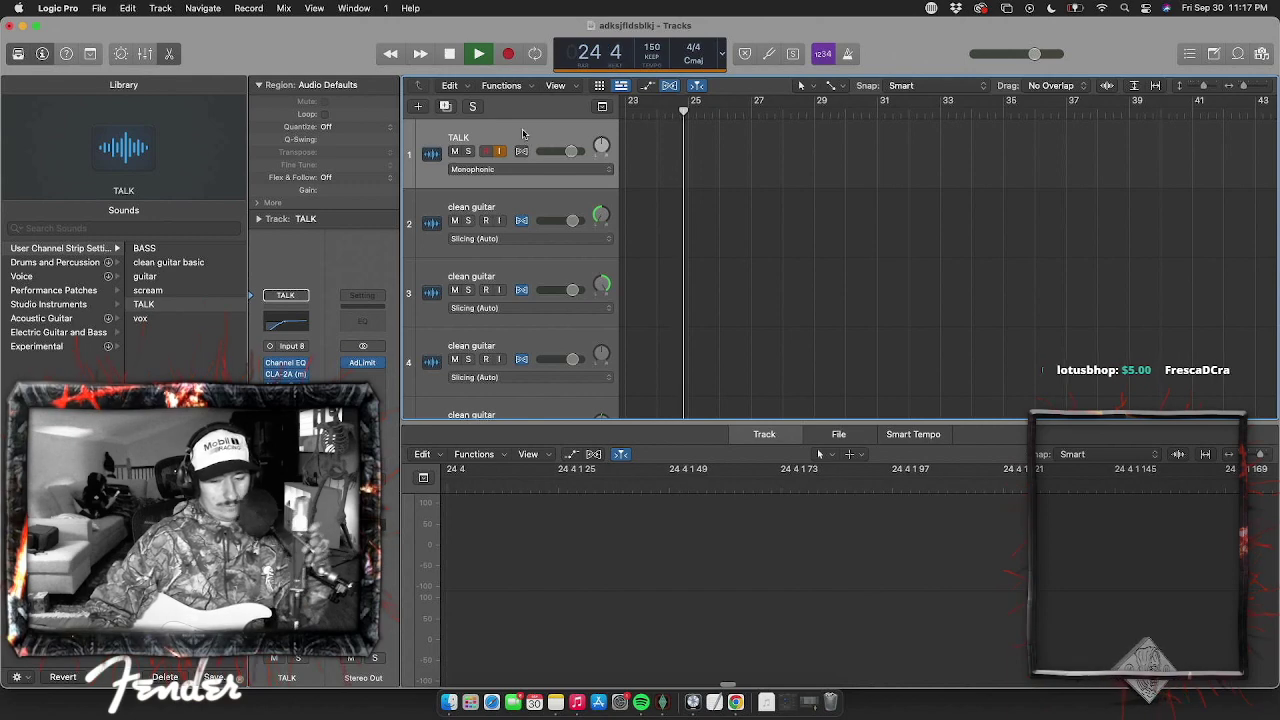
key(space)
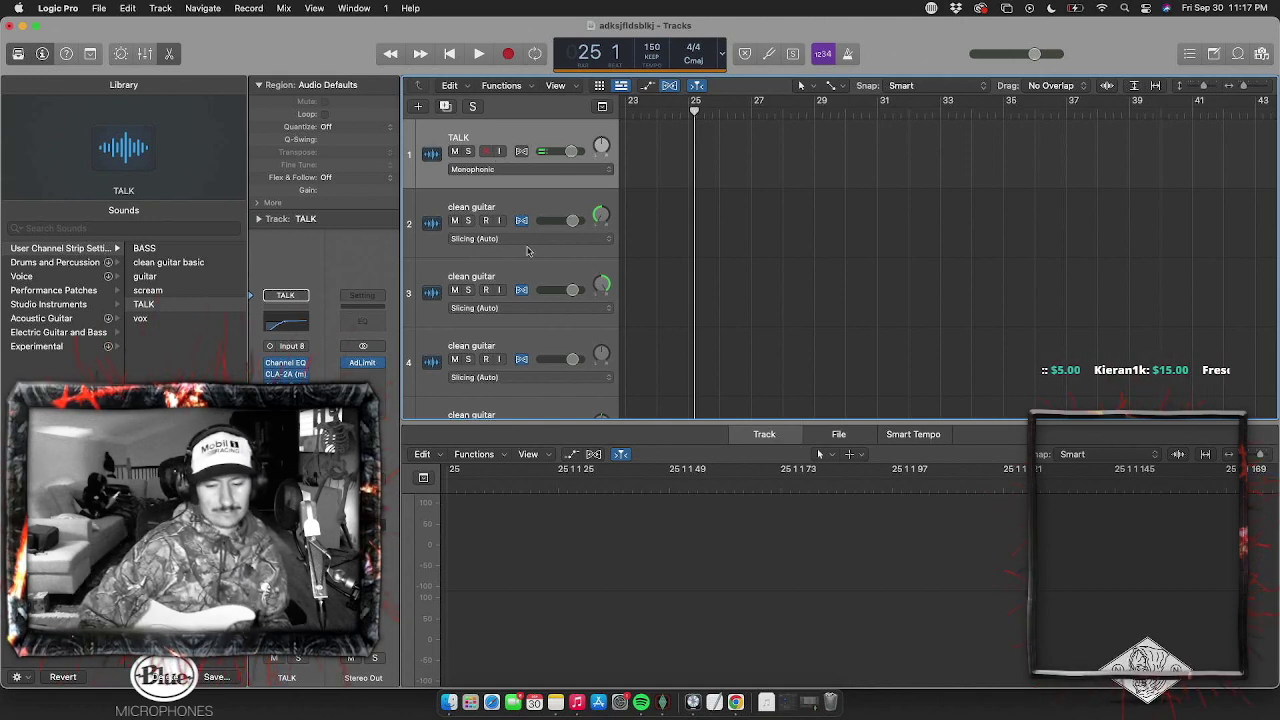
Play from about bar 16 and turn on input monitoring on the empty clean guitar track 4
scroll(775, 280, left, 5)
scroll(775, 280, left, 2)
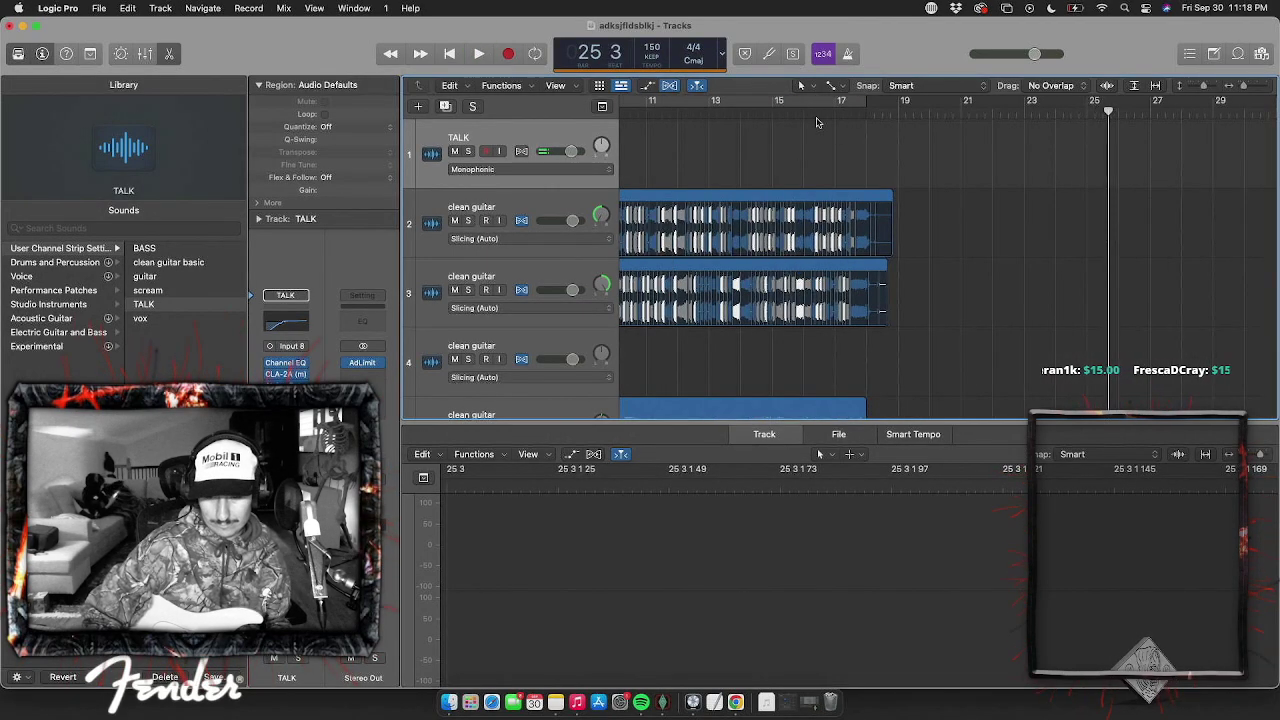
double_click(816, 113)
scroll(580, 308, down, 1)
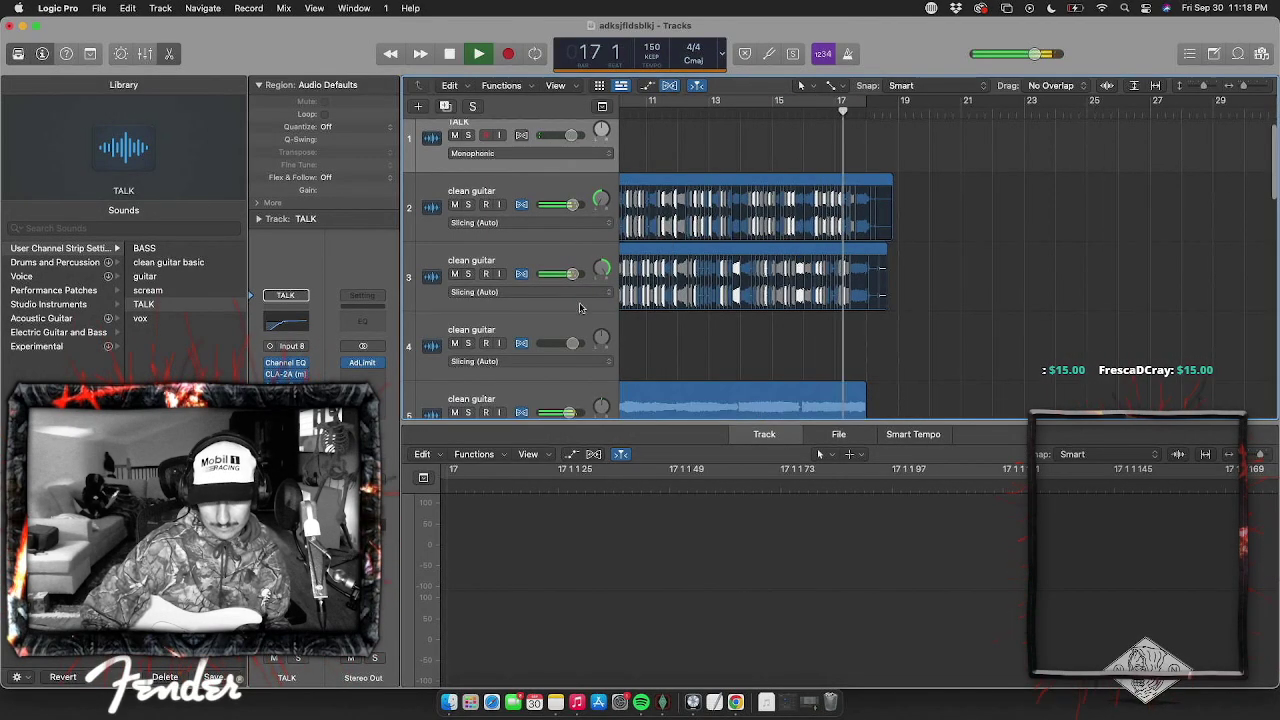
click(527, 332)
click(499, 343)
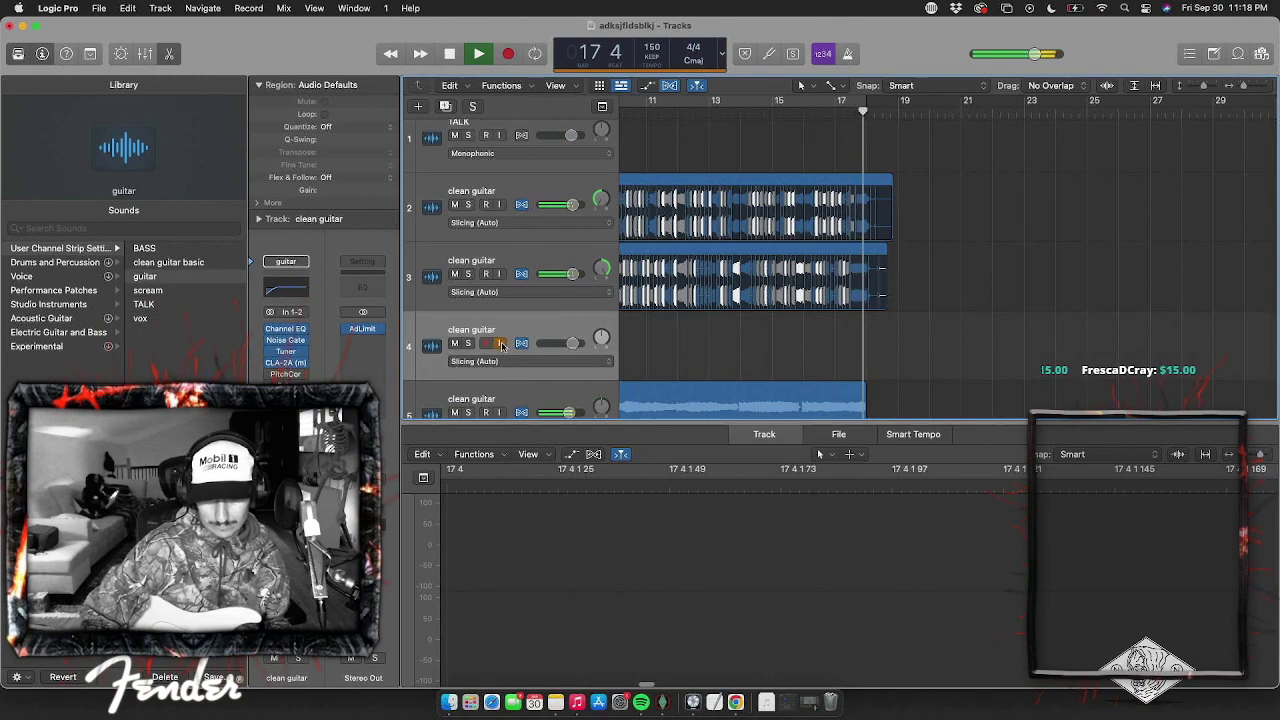
Split the CHORUS DRUMS region at bar 10 and select its second half
click(775, 112)
scroll(780, 260, down, 4)
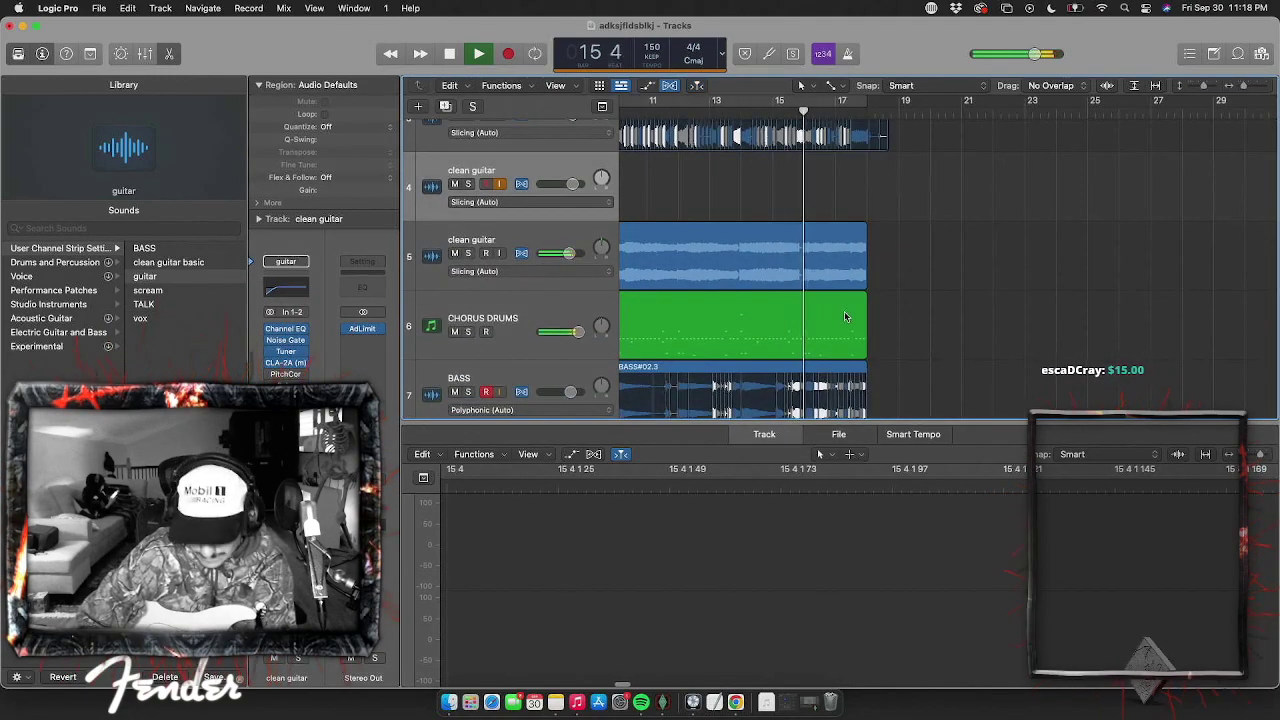
click(844, 311)
scroll(852, 240, left, 5)
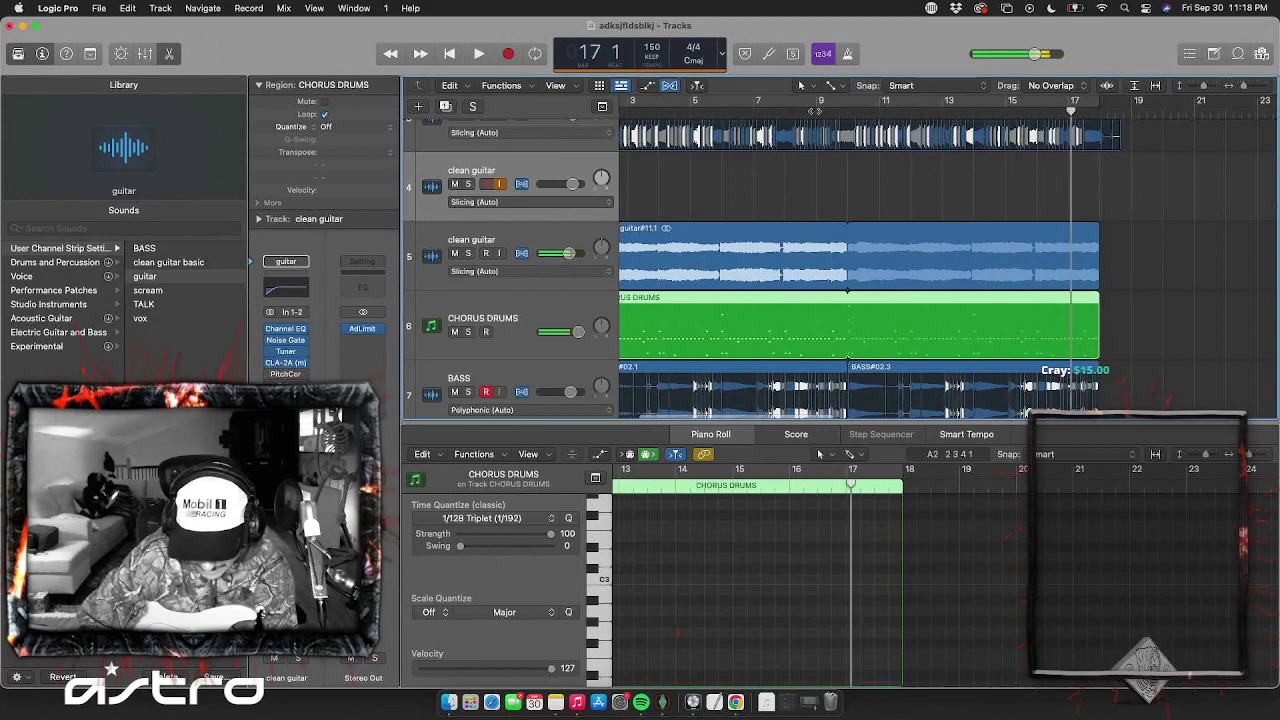
drag(817, 111, 848, 111)
click(878, 287)
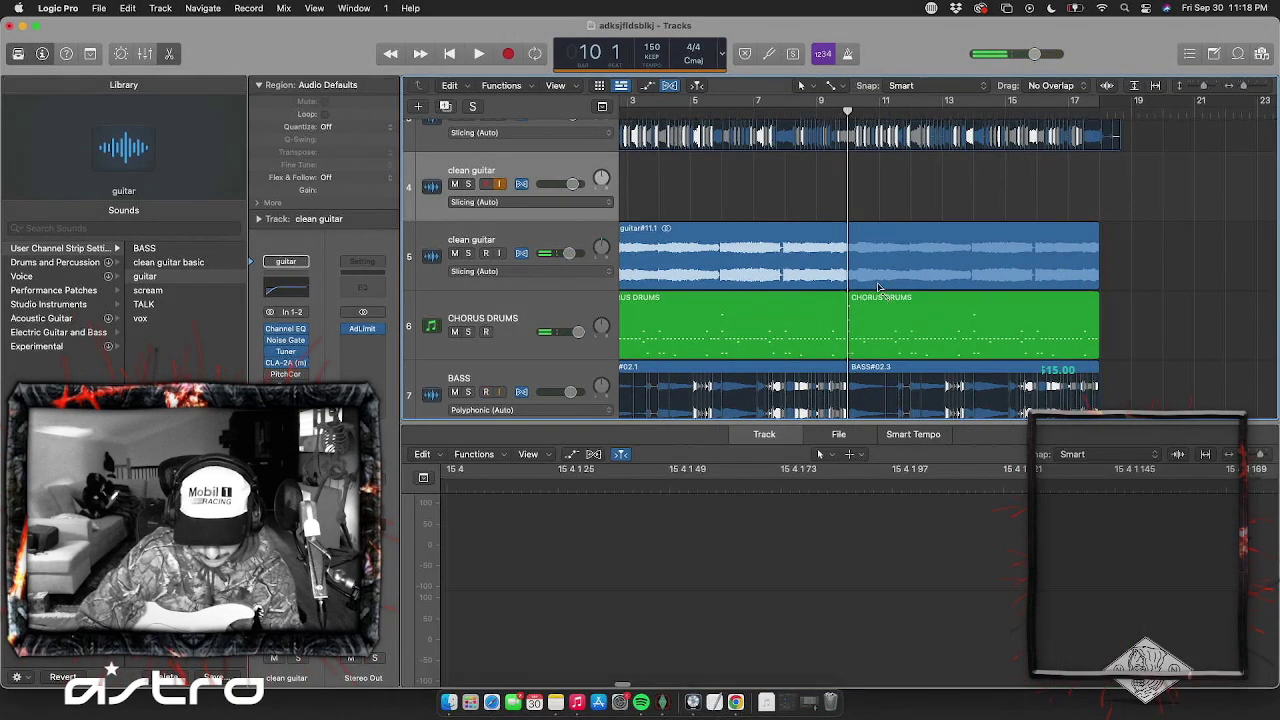
click(911, 312)
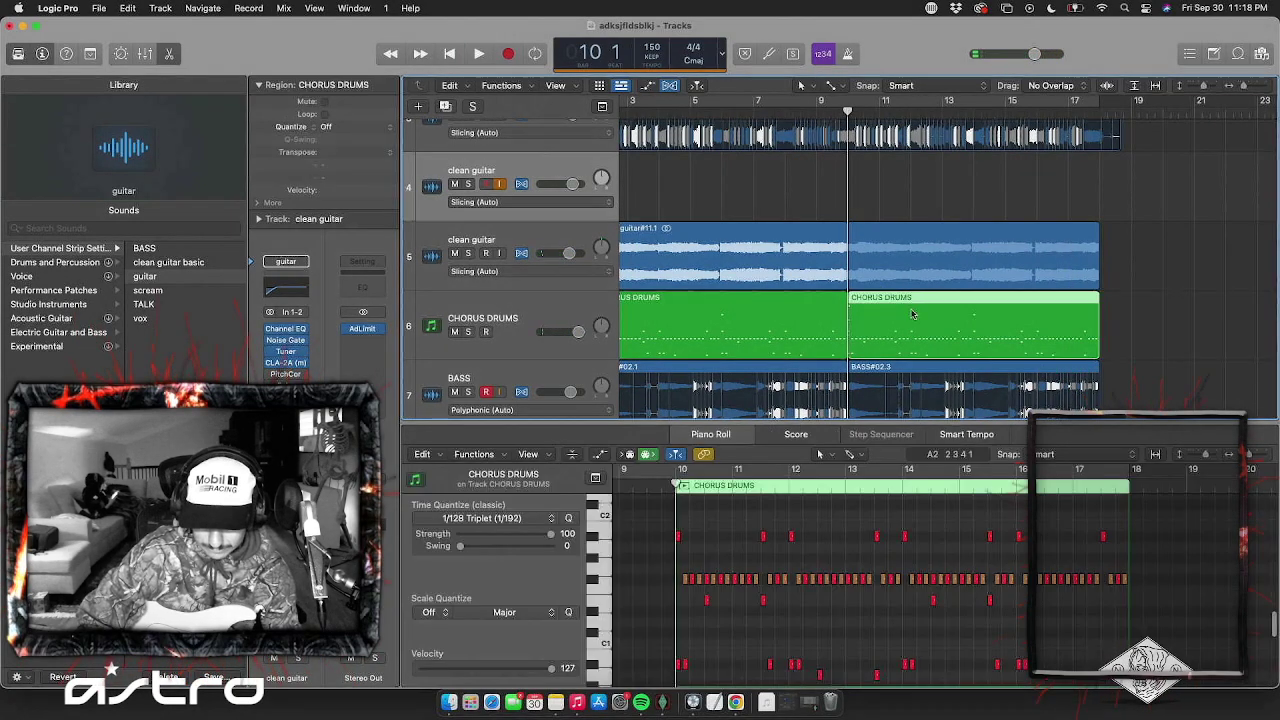
Extend the second CHORUS DRUMS region's end to bar 19 and play through its ending
drag(1103, 350, 1131, 346)
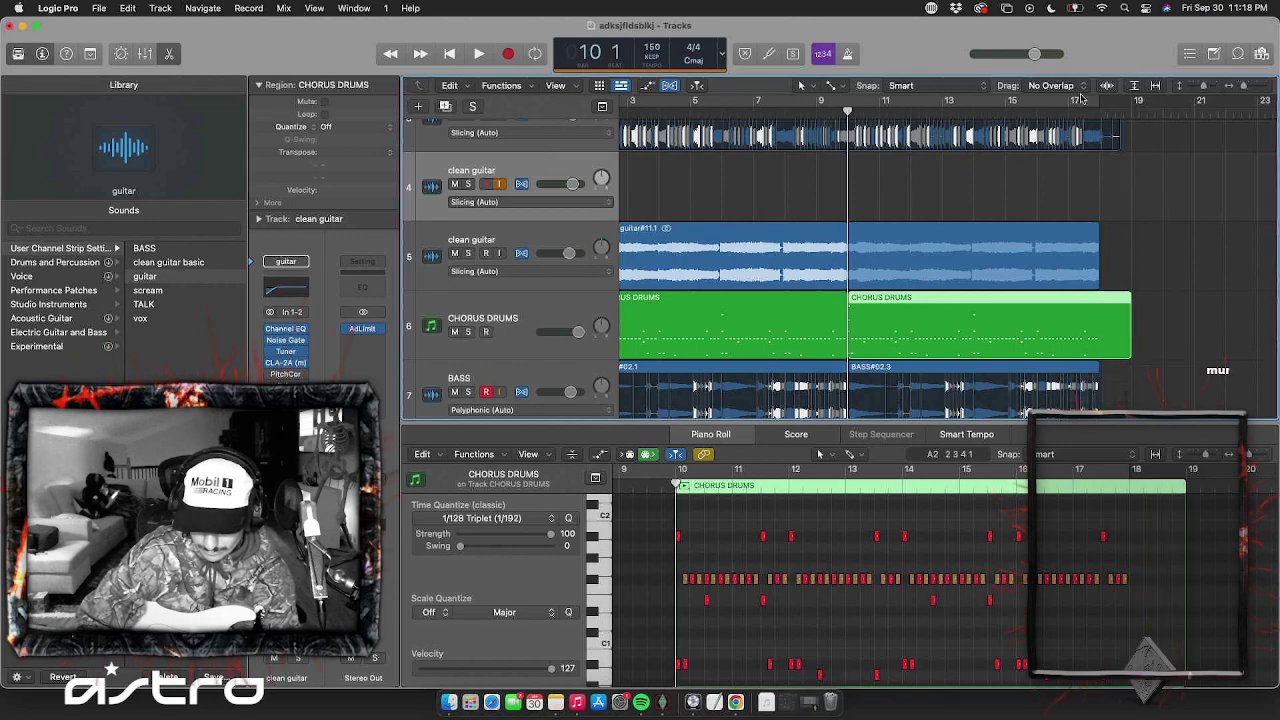
click(1078, 101)
key(space)
key(super+Right)
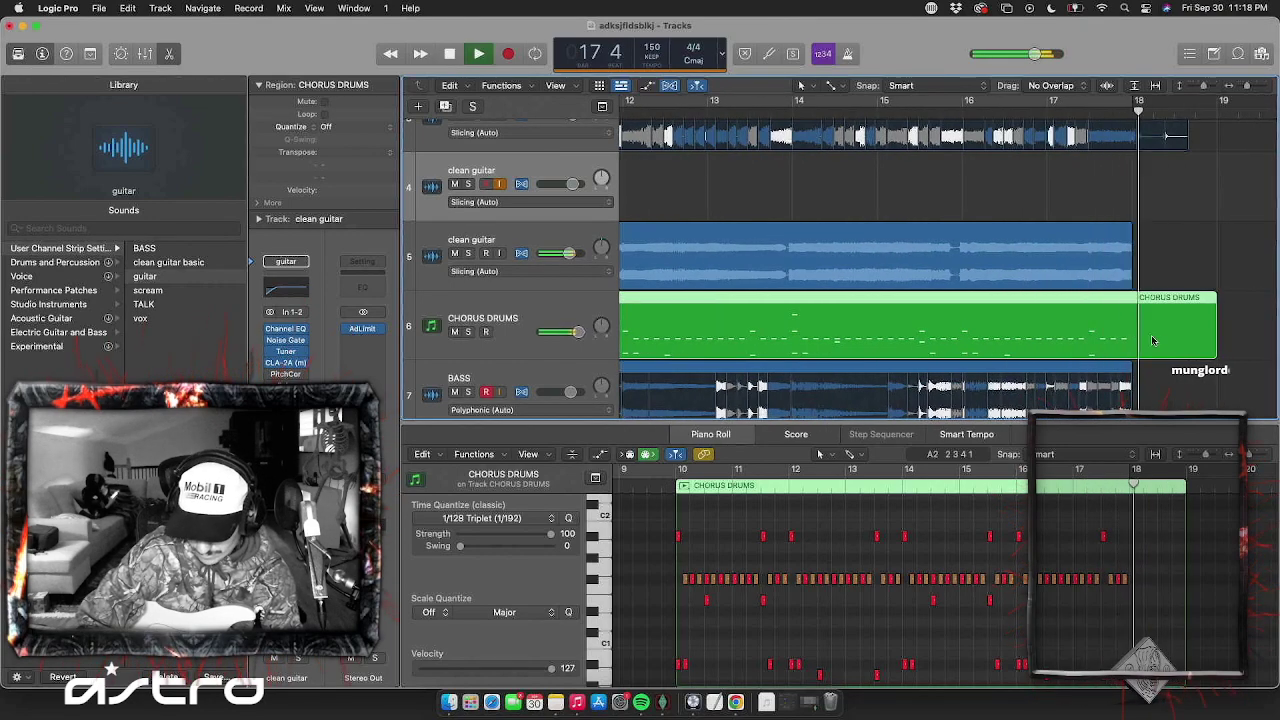
key(super+Right)
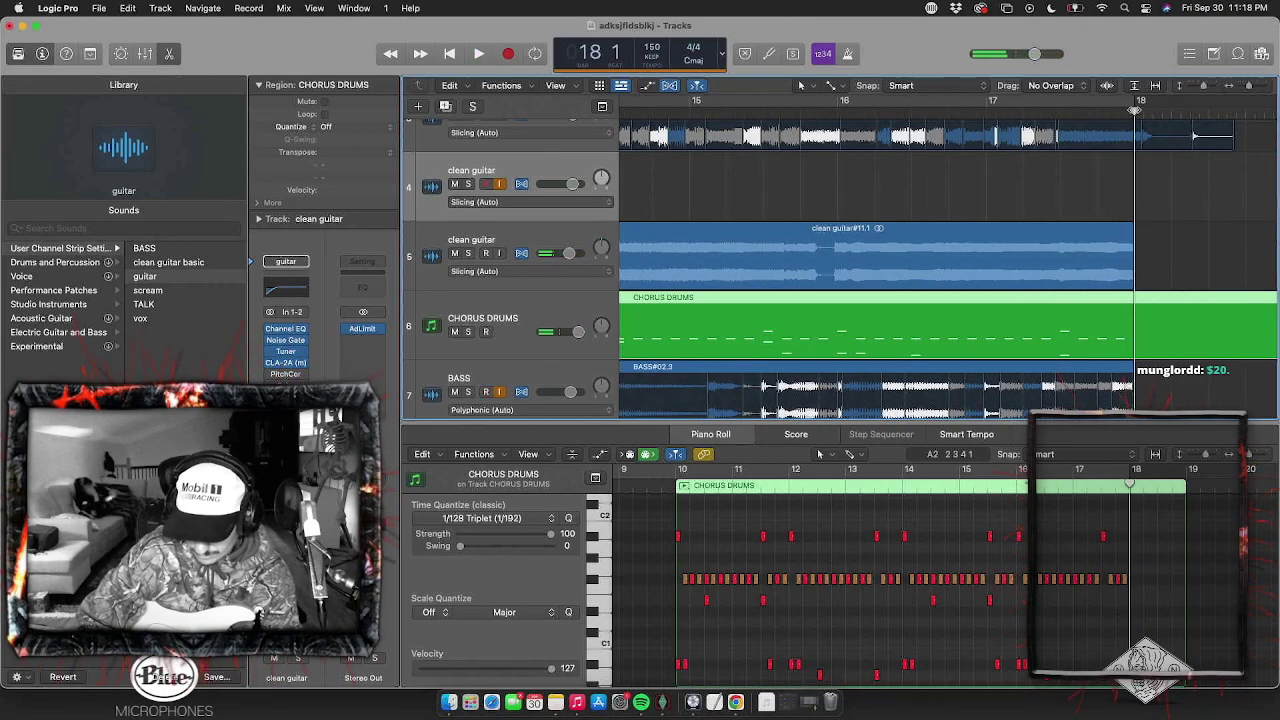
Add closing drum notes at bar 18 of the CHORUS DRUMS region, undo the F#1 note, and audition the ending
mouse_move(1127, 480)
mouse_down()
mouse_move(1131, 578)
mouse_move(1138, 497)
mouse_move(1138, 521)
mouse_up()
super+click(1131, 578)
super+click(1137, 598)
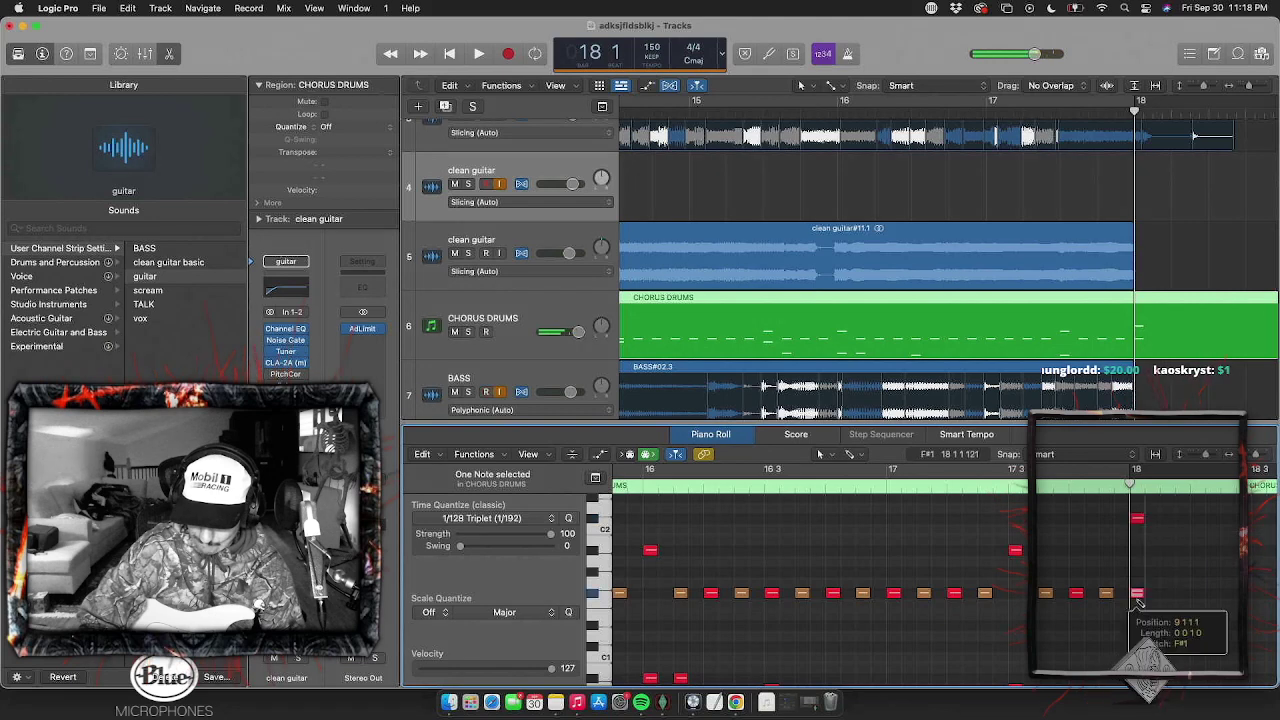
key(super+z)
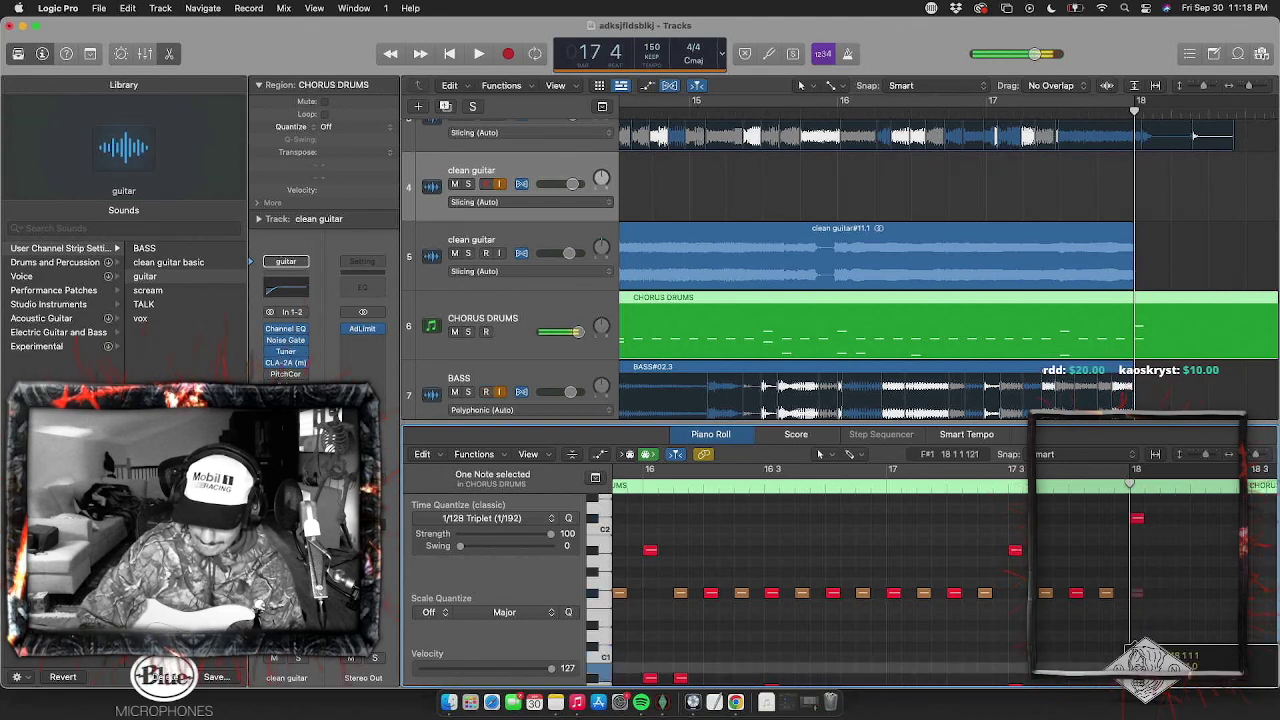
key(space)
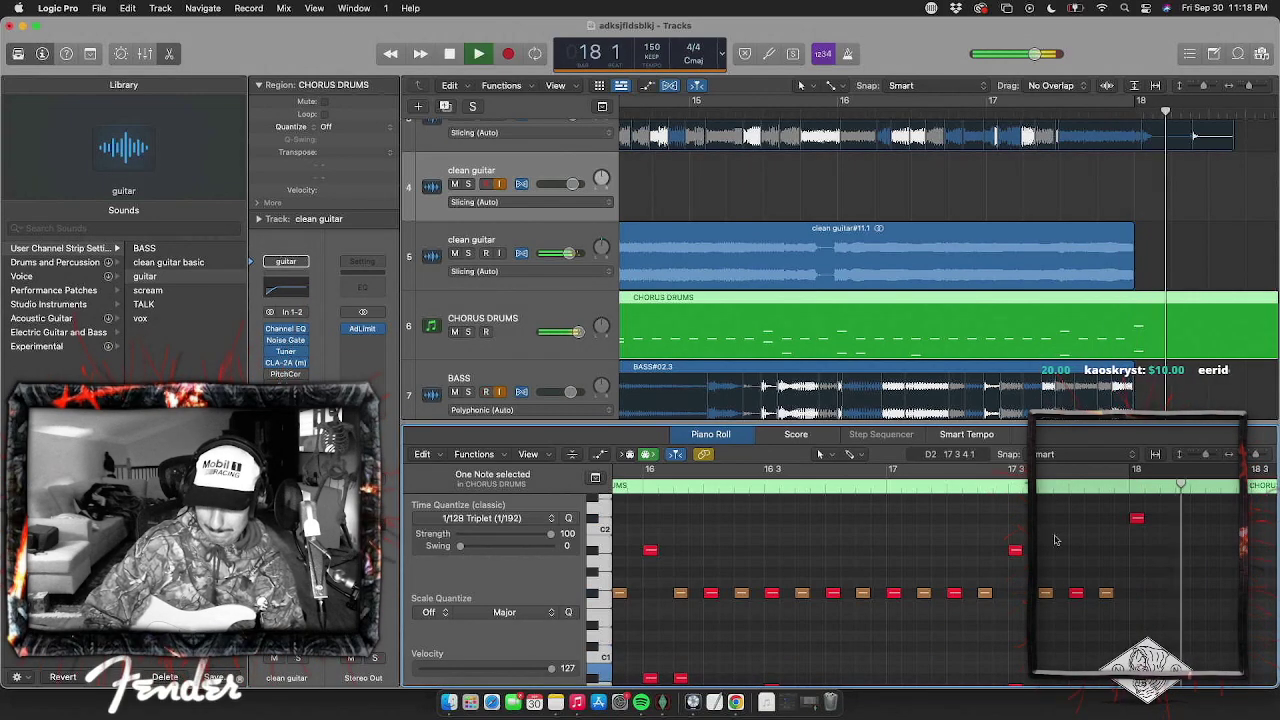
key(space)
Select the clean guitar regions on tracks 2 and 3 and trim their ends together to shortly after bar 18
scroll(1209, 134, down, 3)
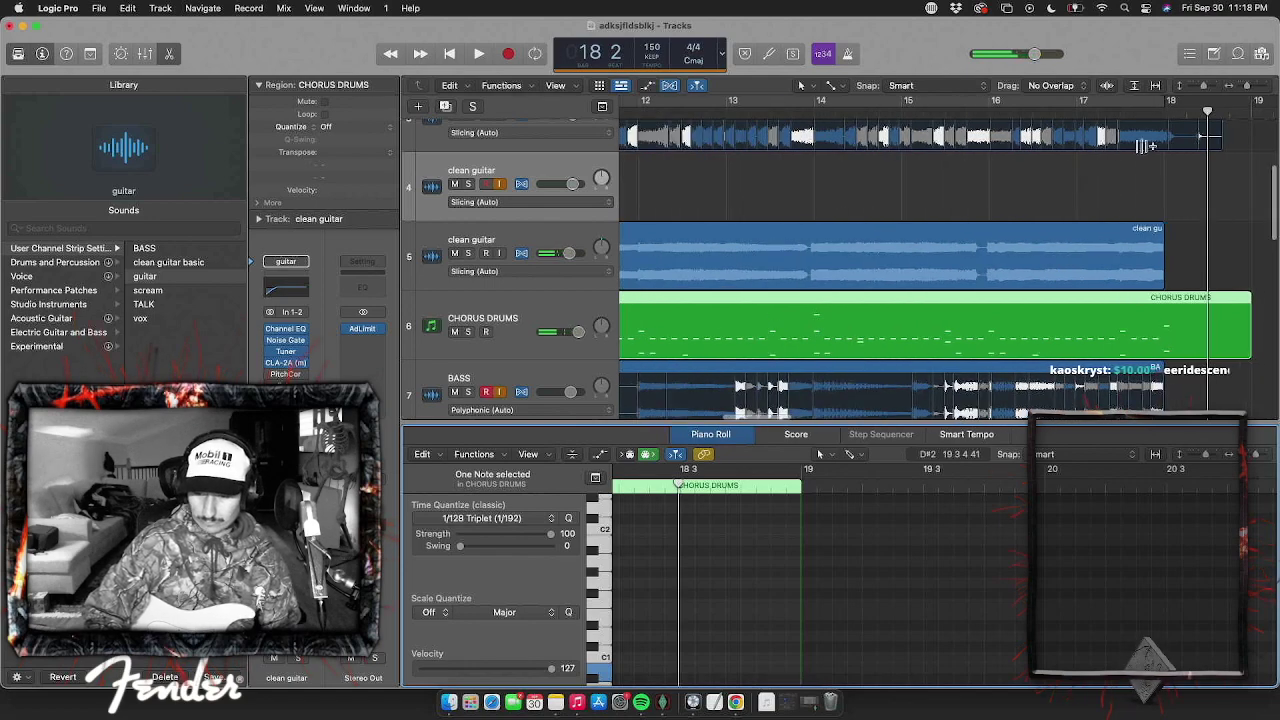
scroll(1146, 148, up, 4)
click(1226, 152)
shift+click(1214, 246)
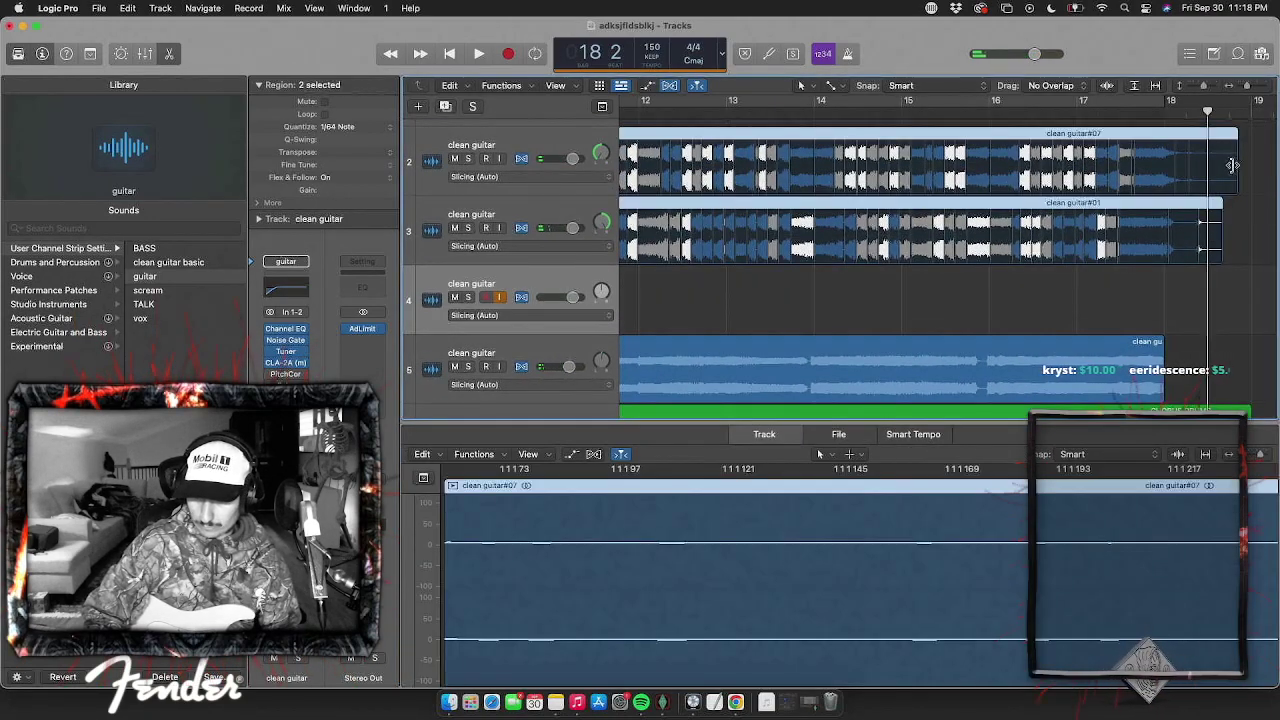
drag(1213, 167, 1201, 166)
Play the end of the chorus from about bar 17 to check the trimmed guitars against the drums
double_click(1119, 113)
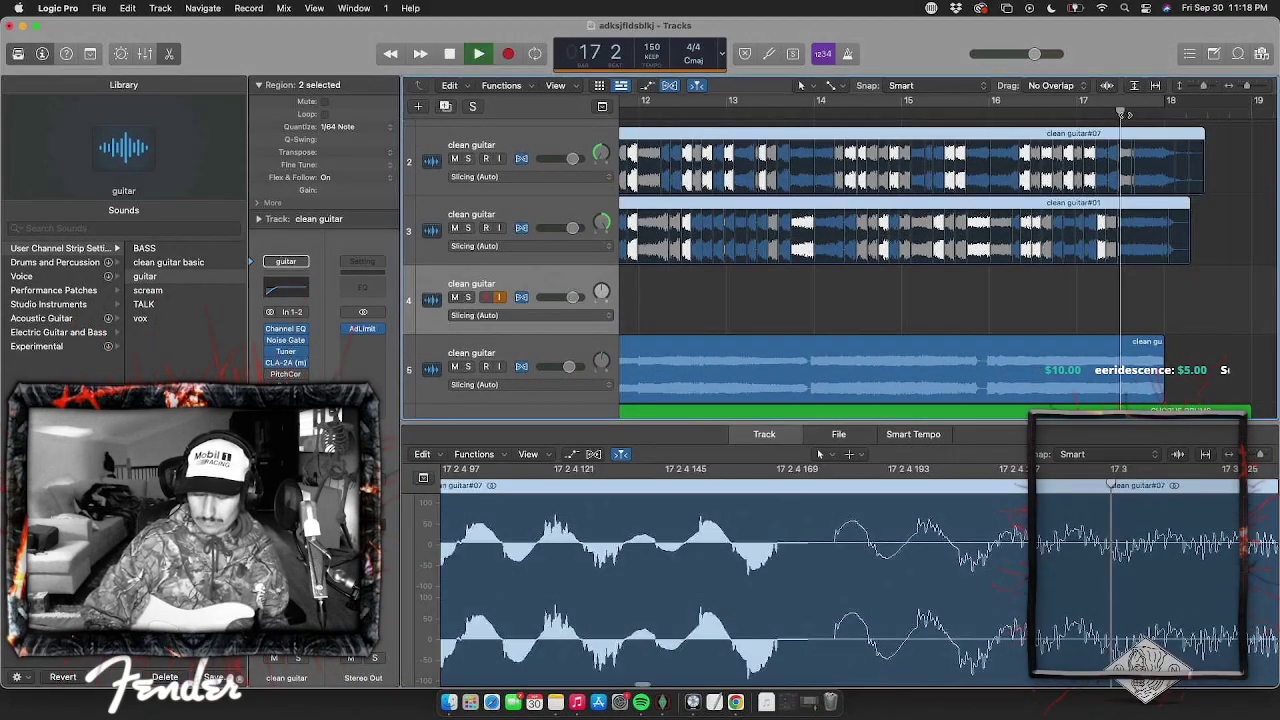
scroll(1096, 363, down, 3)
scroll(1096, 363, down, 4)
scroll(1095, 363, up, 4)
scroll(1095, 363, right, 5)
key(space)
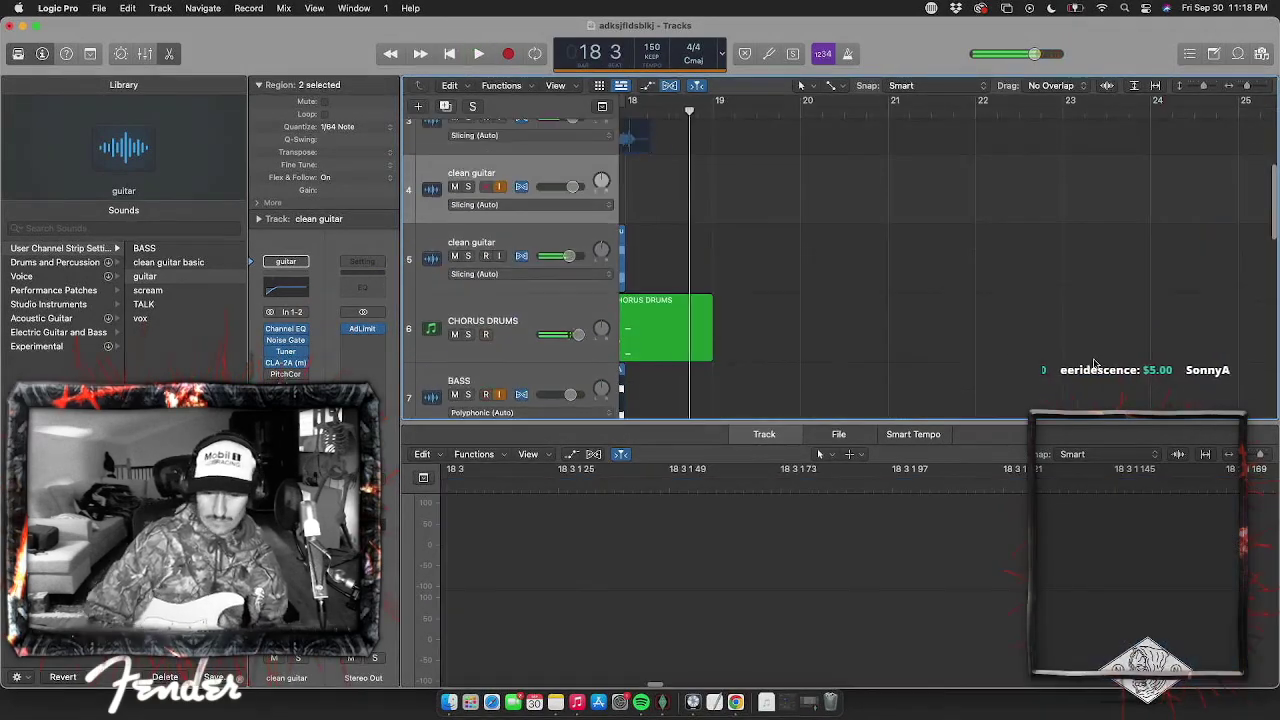
scroll(773, 321, left, 1)
scroll(773, 321, left, 1)
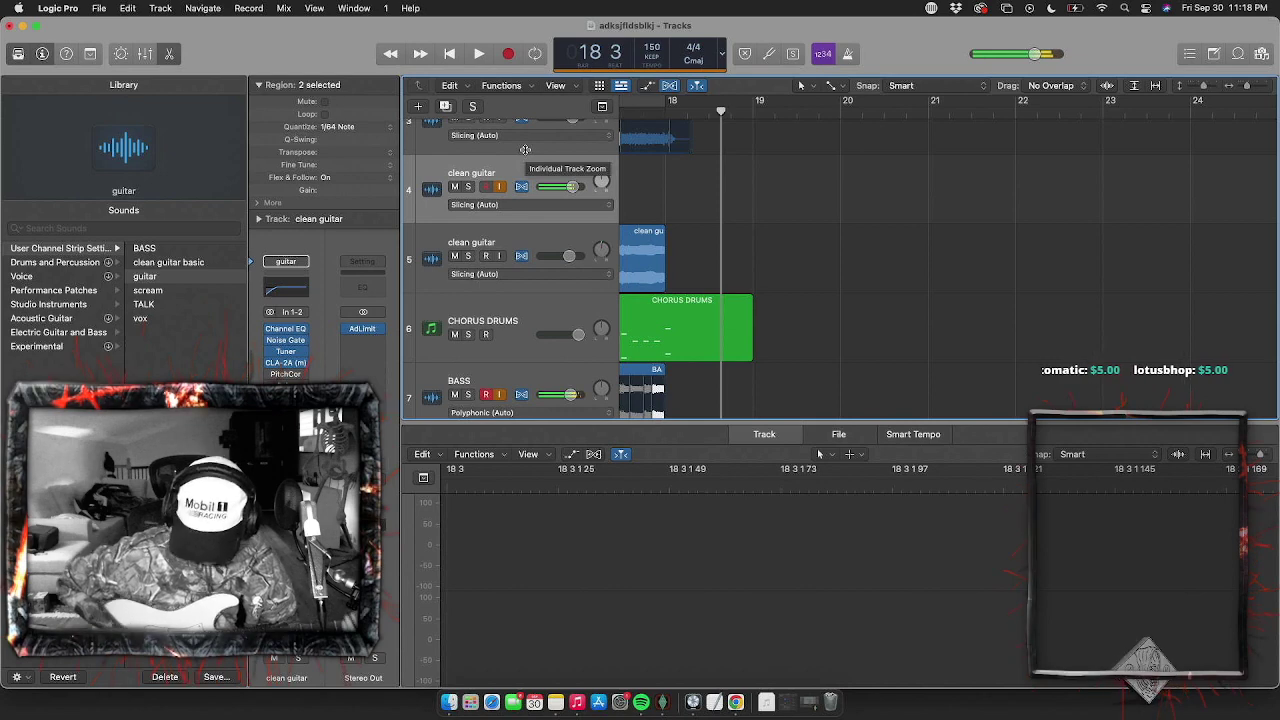
key(space)
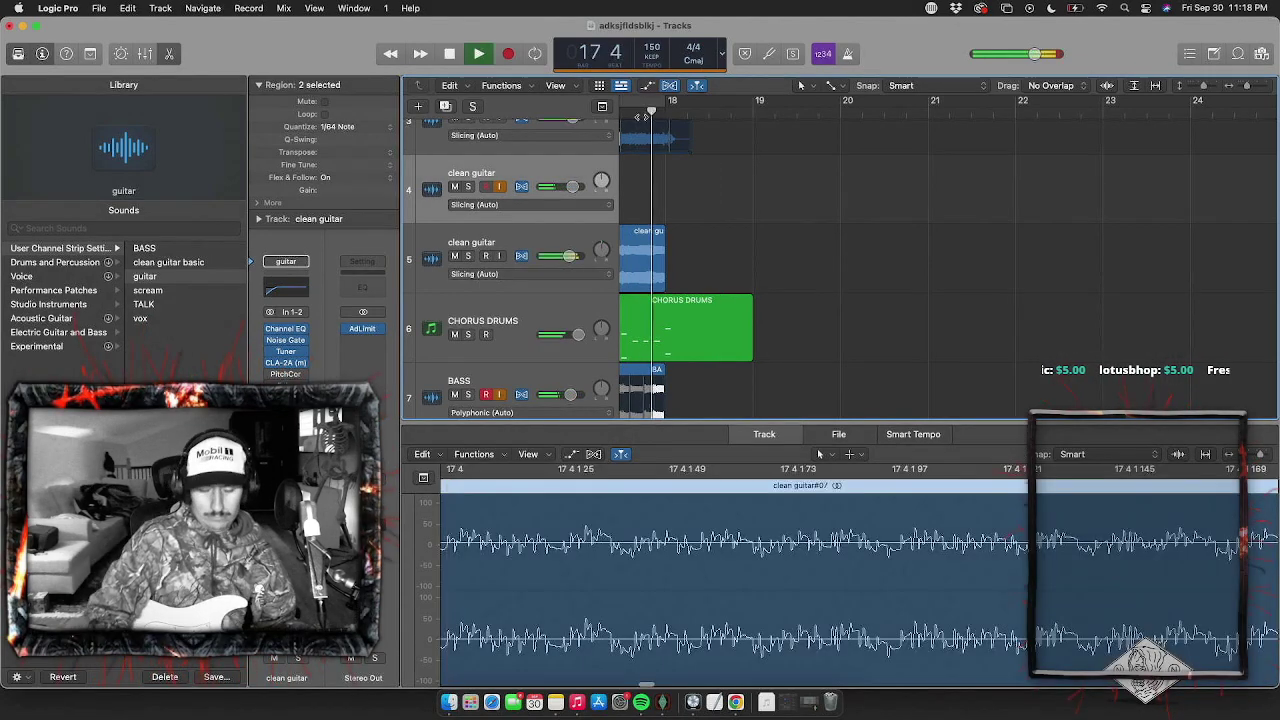
click(640, 117)
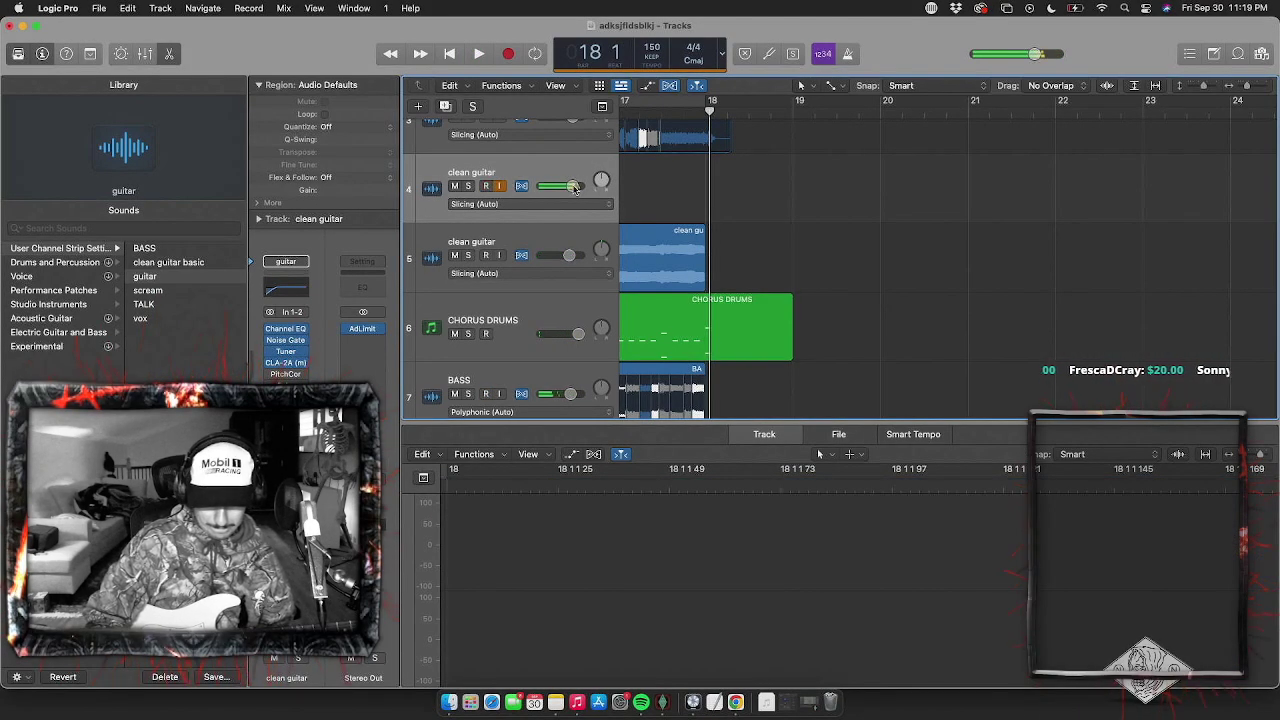
Raise the volume of clean guitar track 4 and play from about bar 17 to check its level
drag(574, 187, 595, 189)
click(642, 112)
key(space)
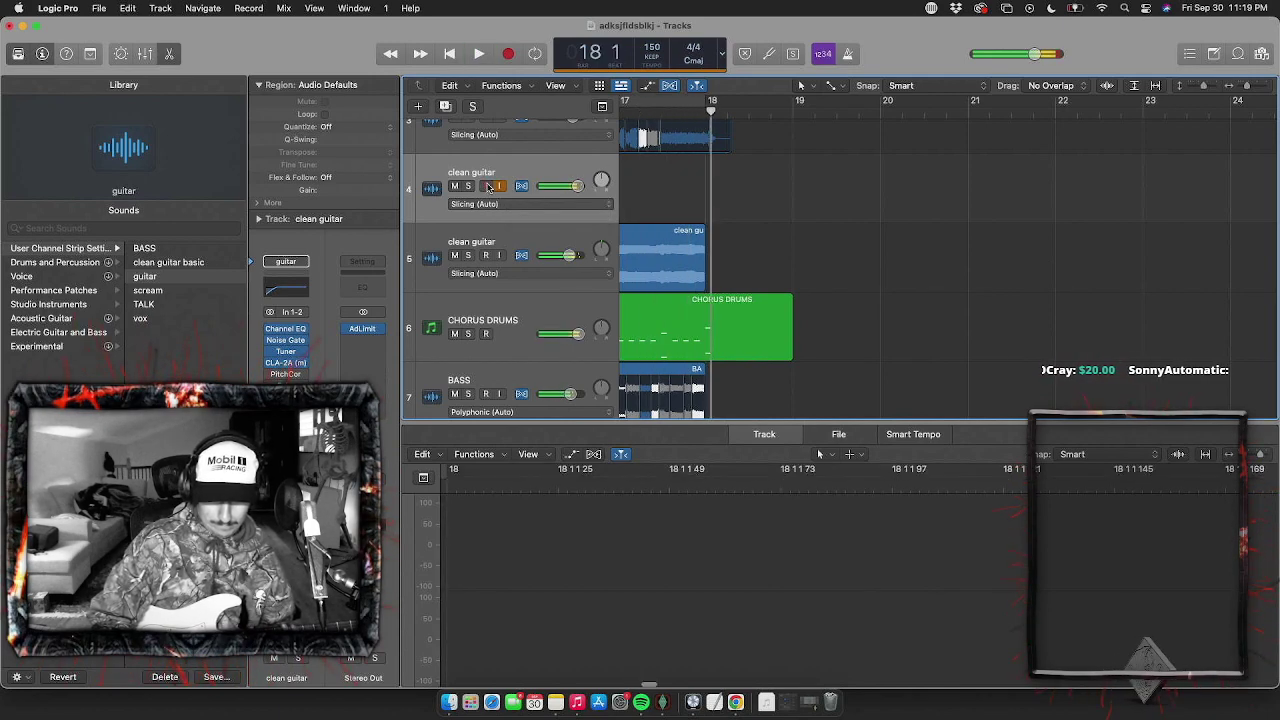
click(624, 111)
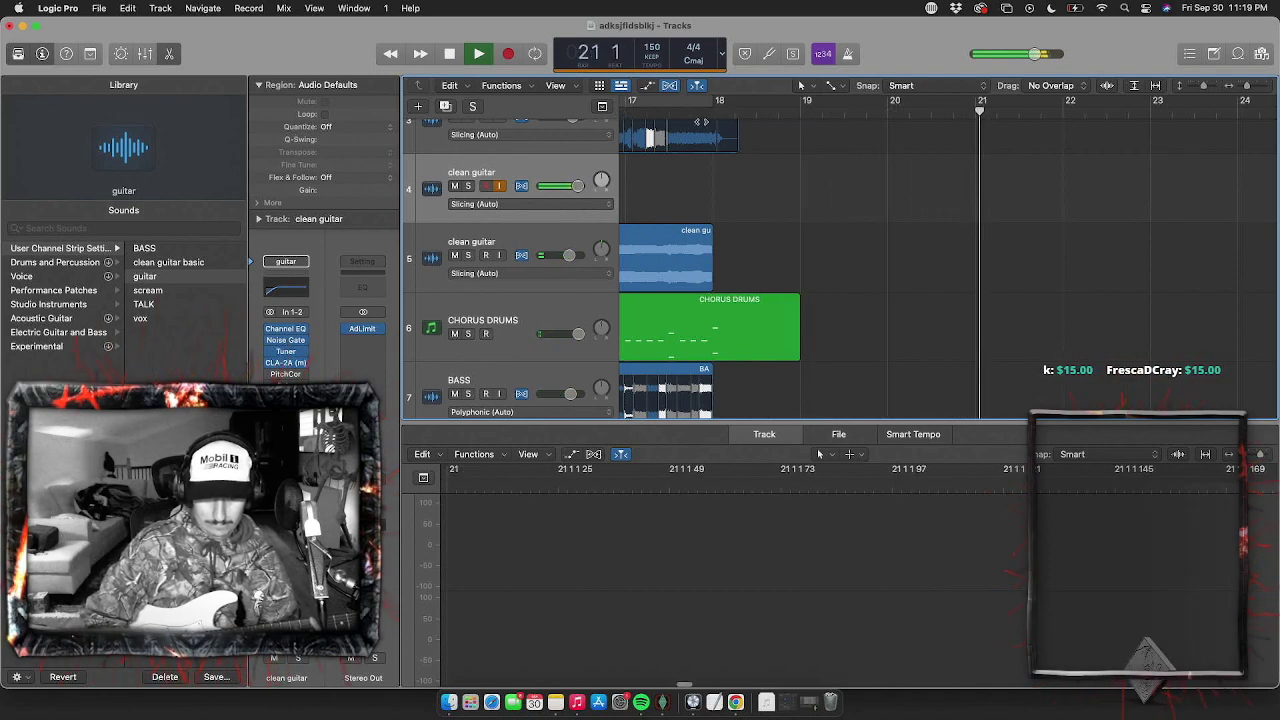
key(space)
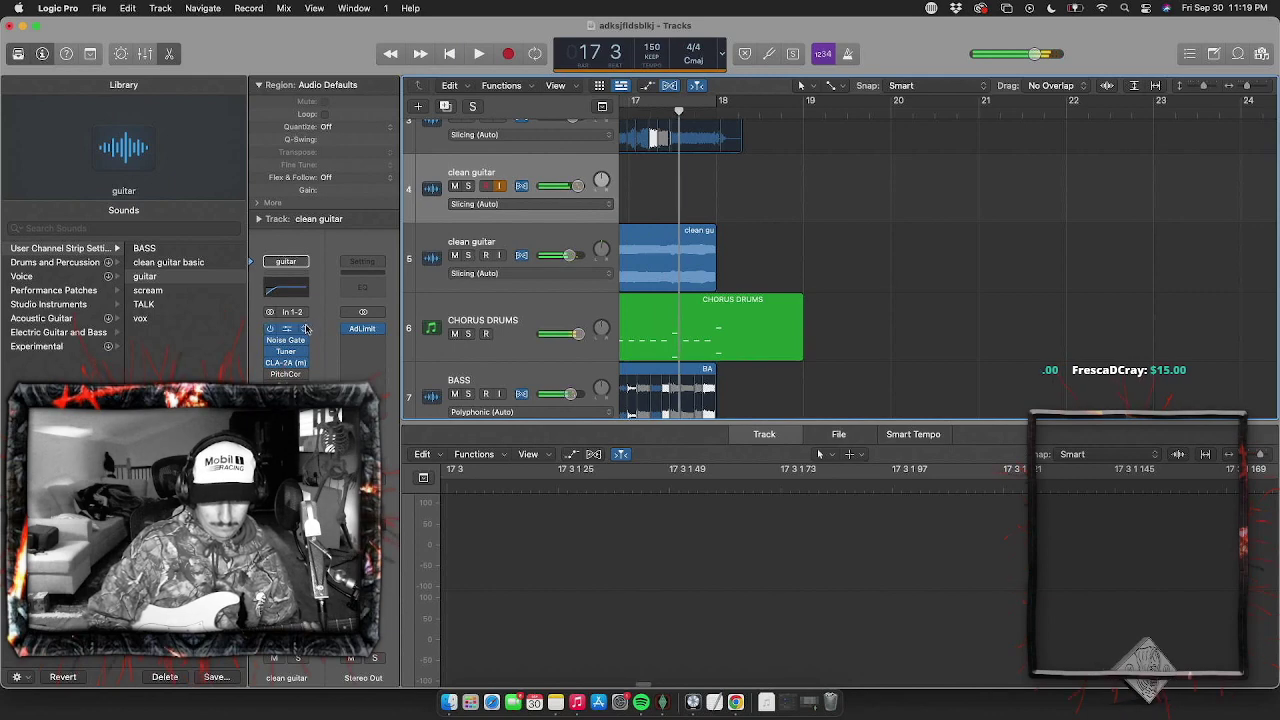
Check the guitar's tuning with track 4's Tuner plug-in, close it, and play the chorus ending again
click(292, 352)
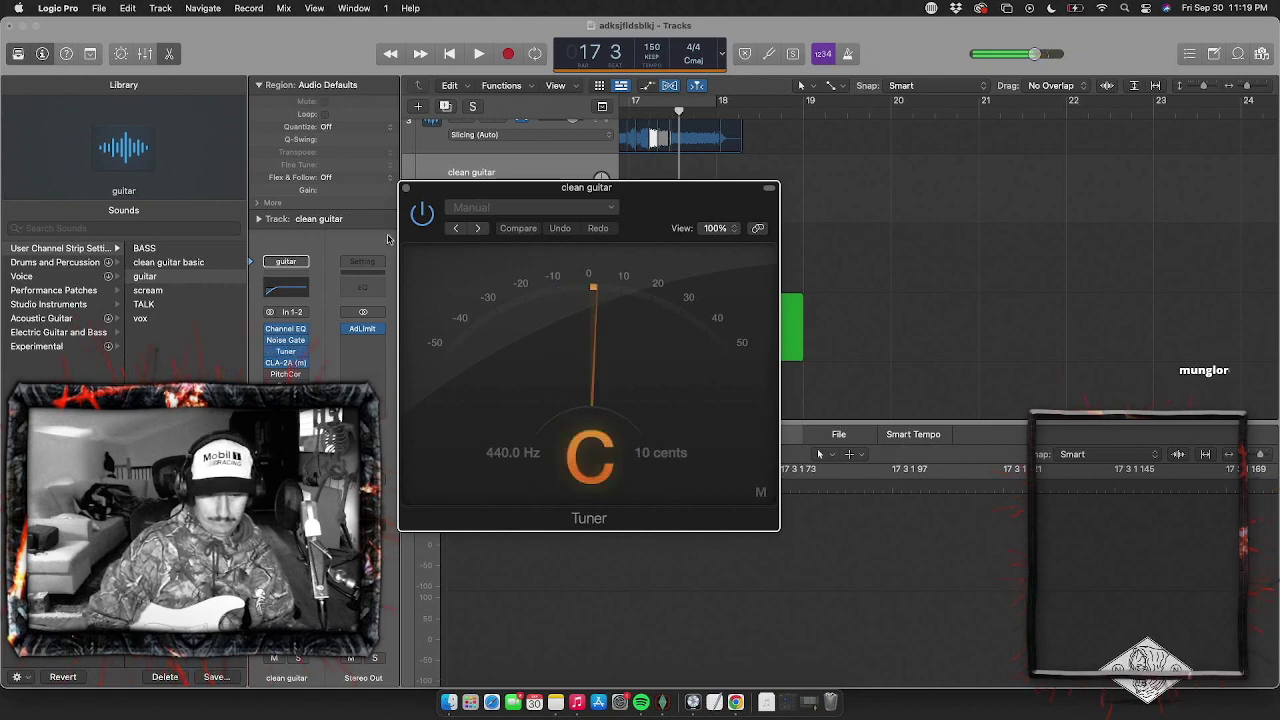
click(405, 189)
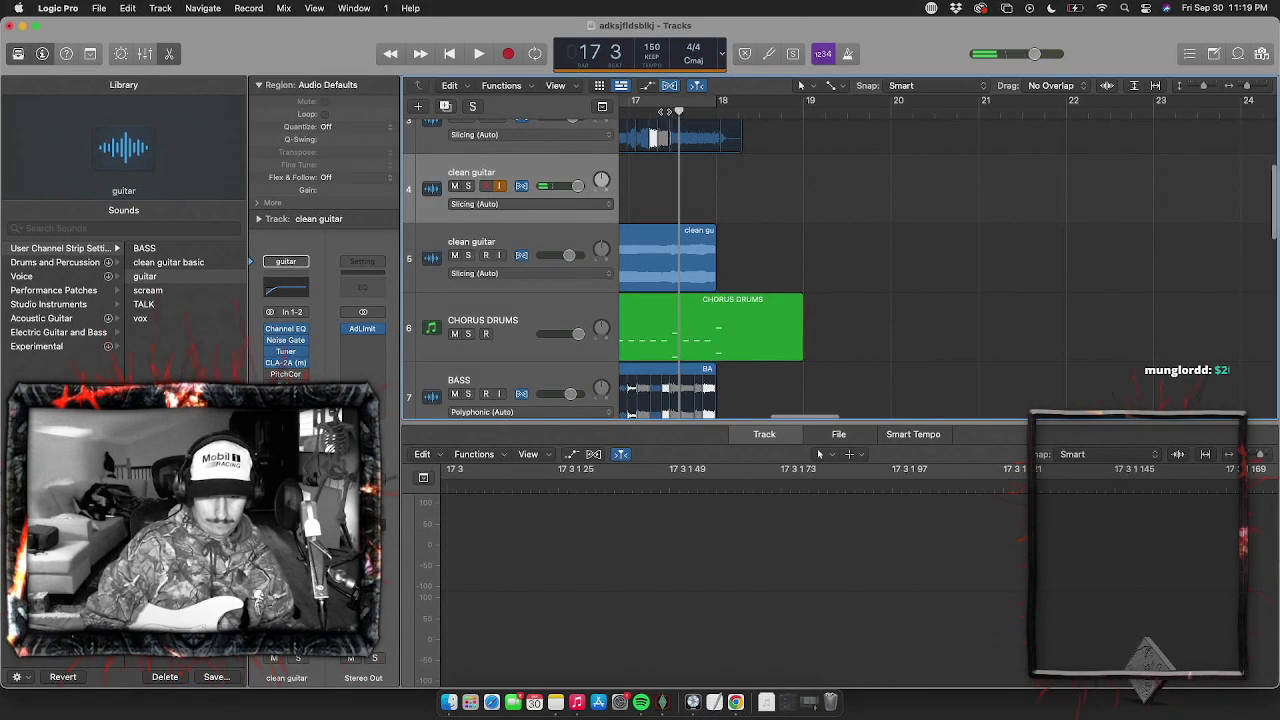
key(space)
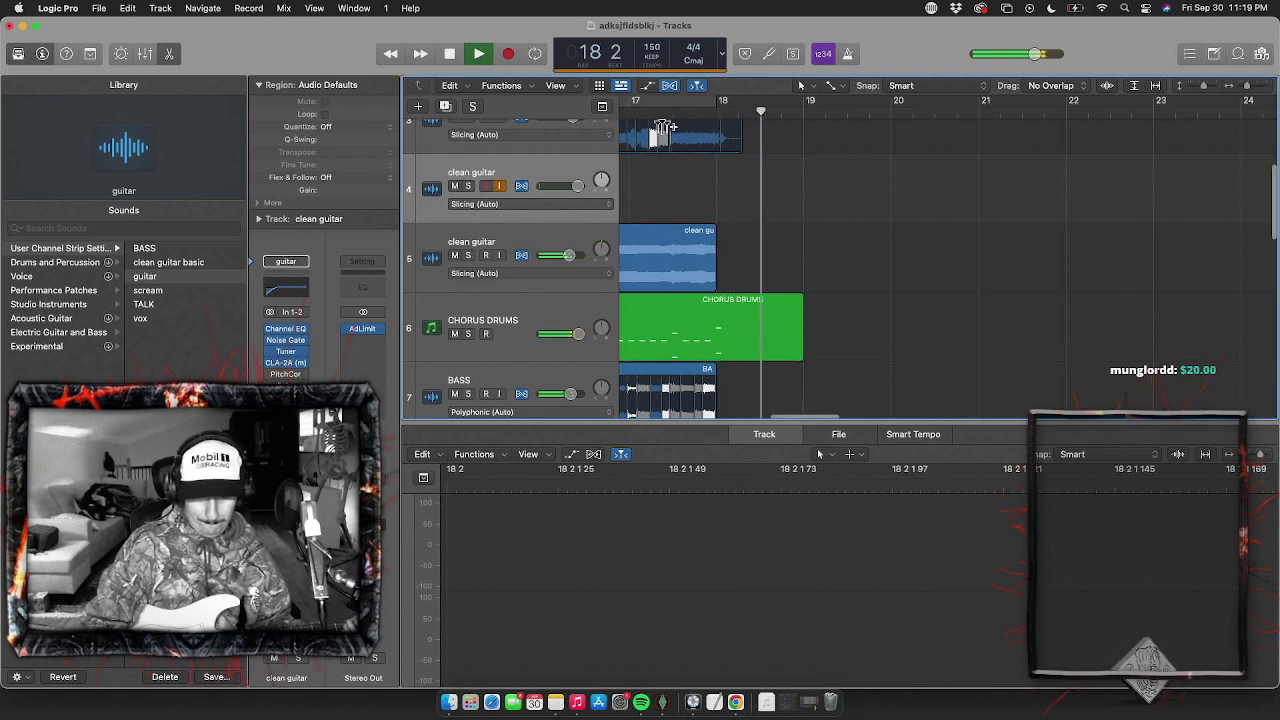
key(space)
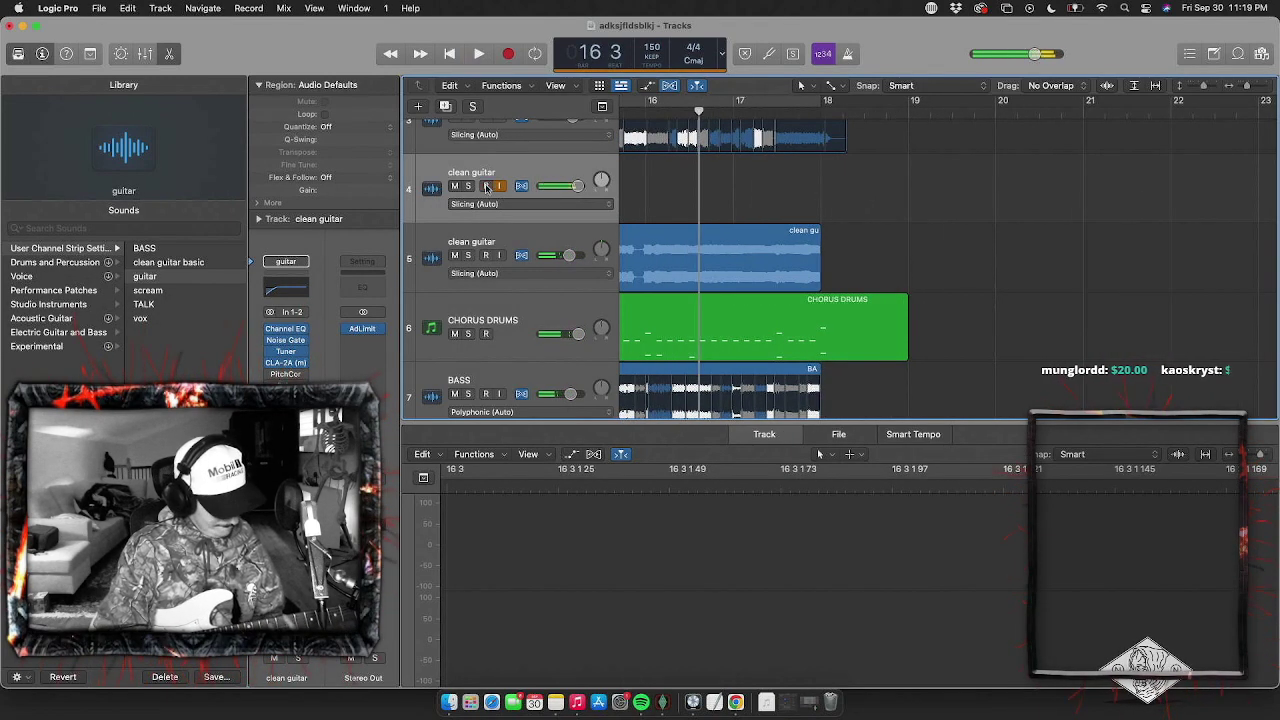
Record a trial take on clean guitar track 4 from about bar 16 beat 3 and delete the recorded region
key(r)
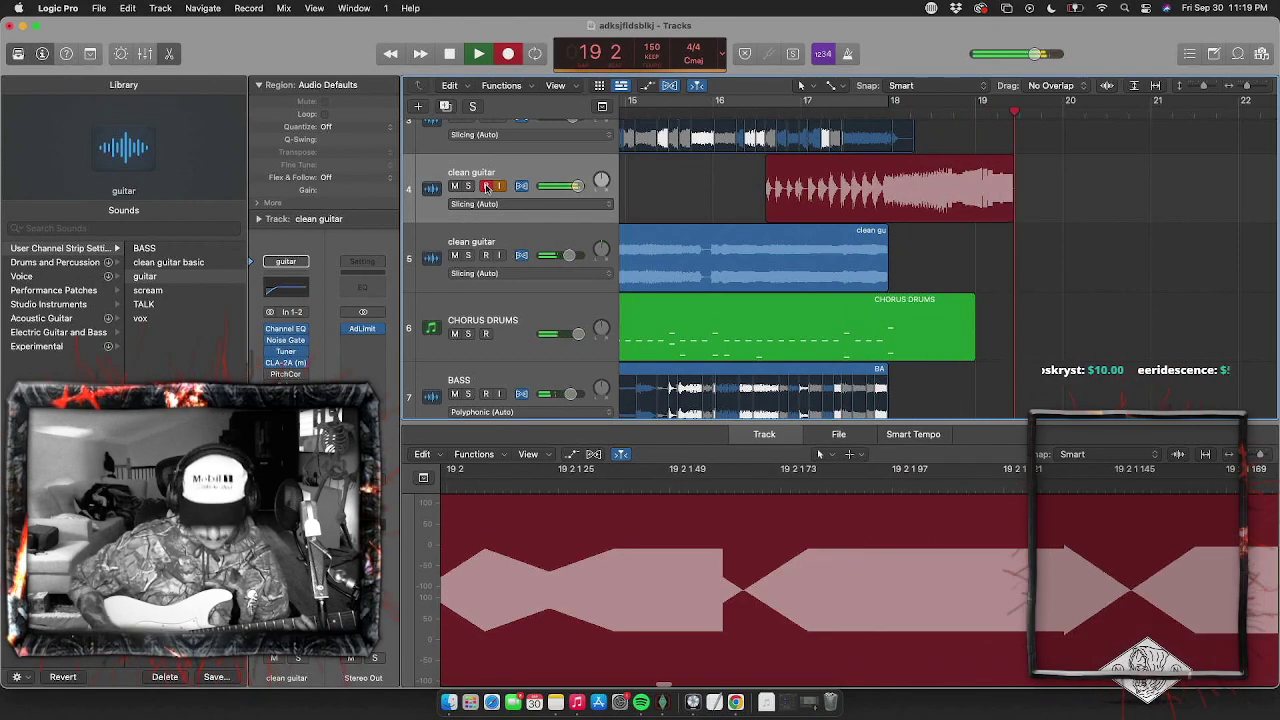
key(space)
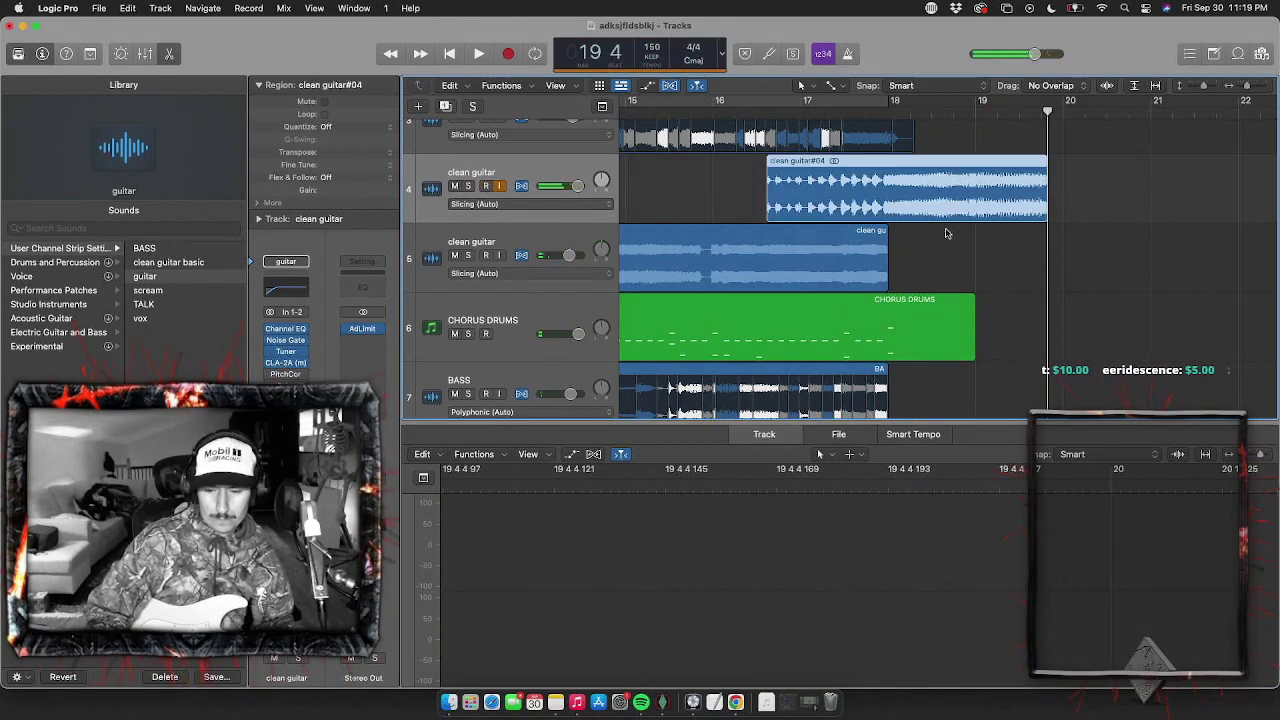
click(943, 163)
key(BackSpace)
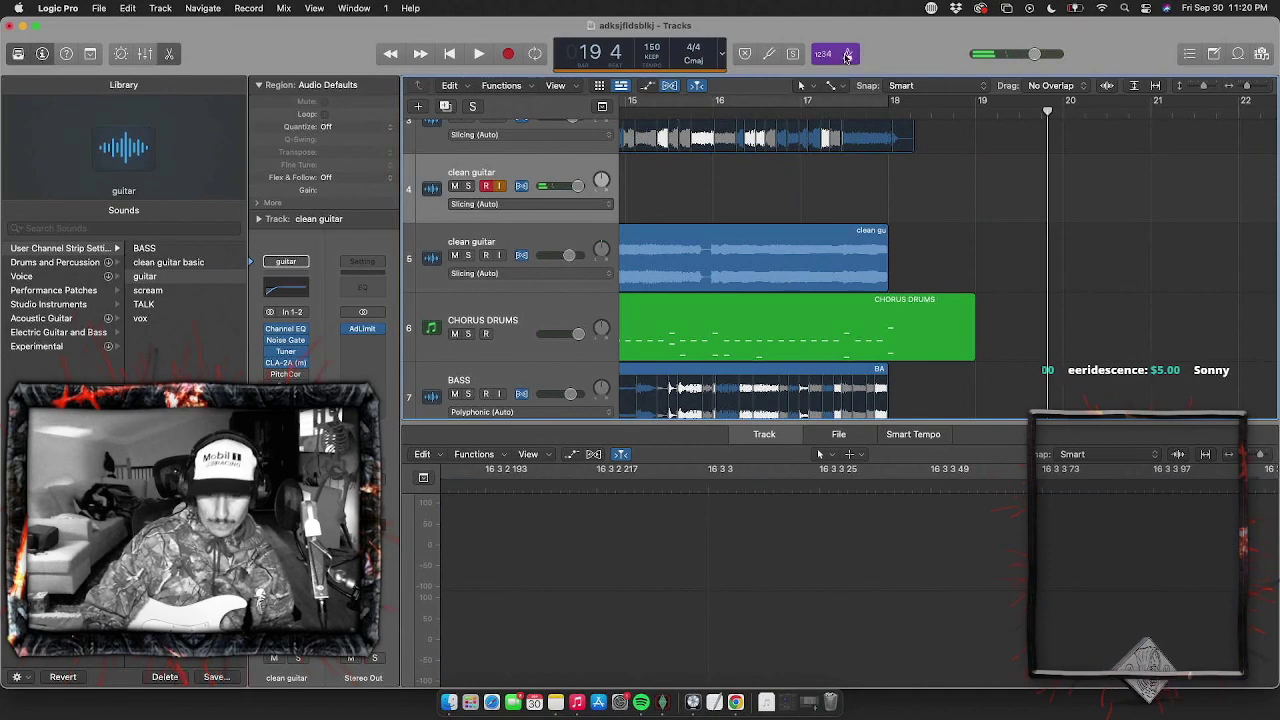
With the metronome on, record a guitar take on track 4 from bar 16 beat 3 to about bar 22
click(760, 111)
key(t)
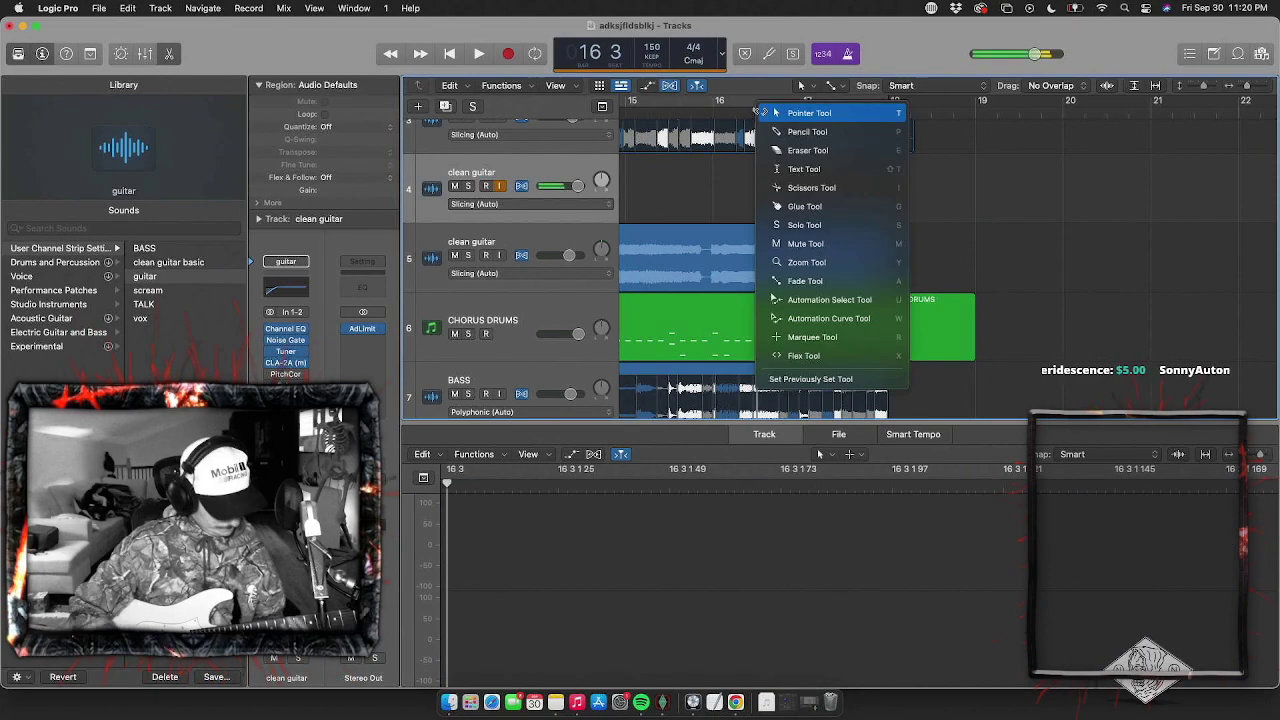
click(724, 166)
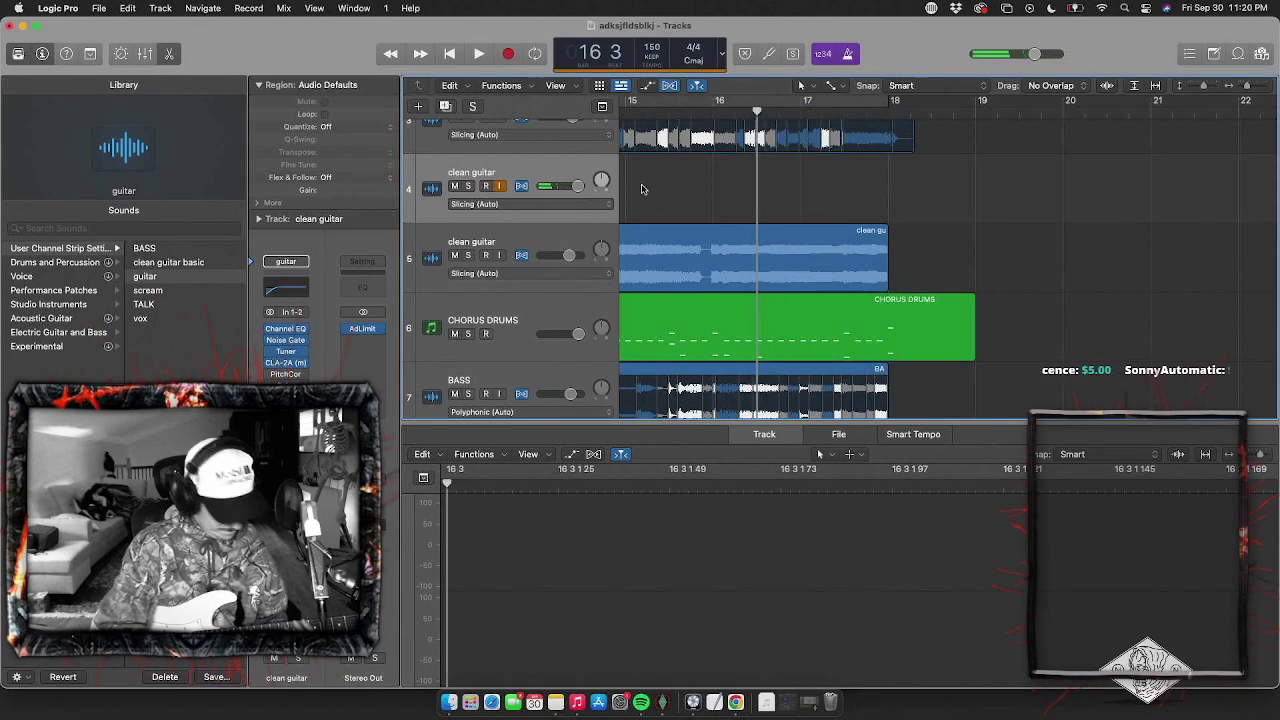
key(space)
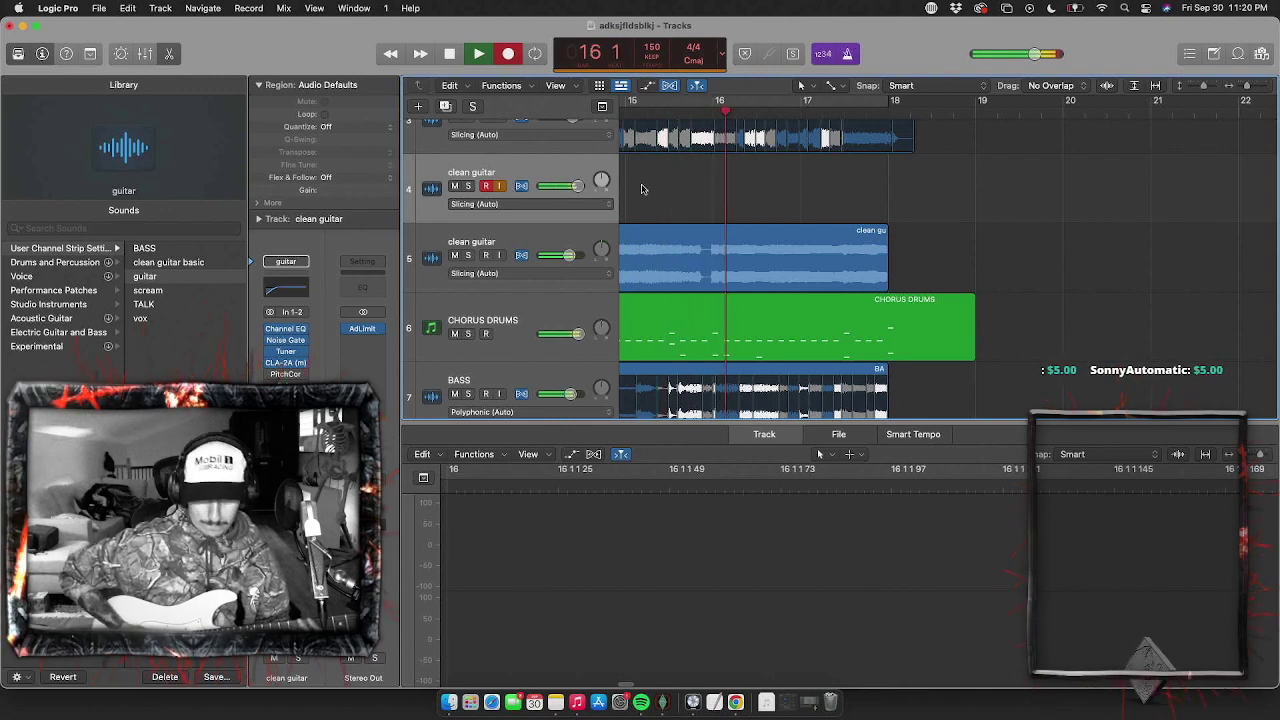
key(r)
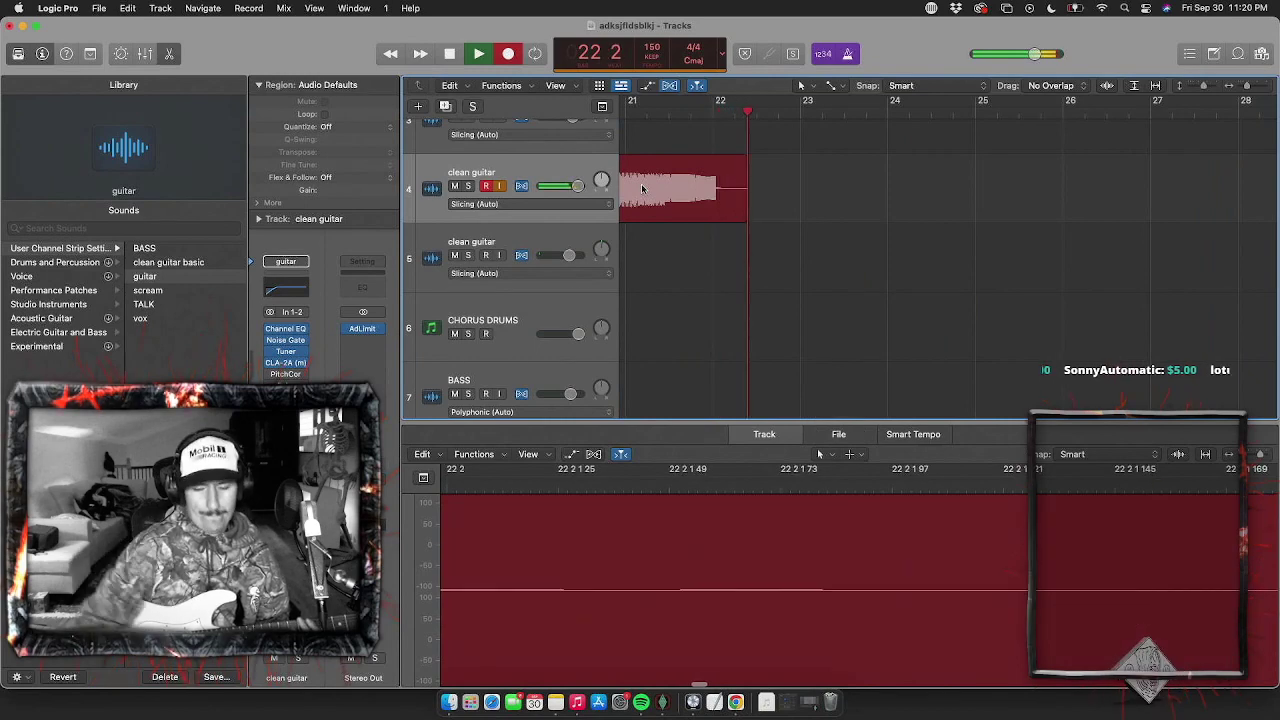
key(space)
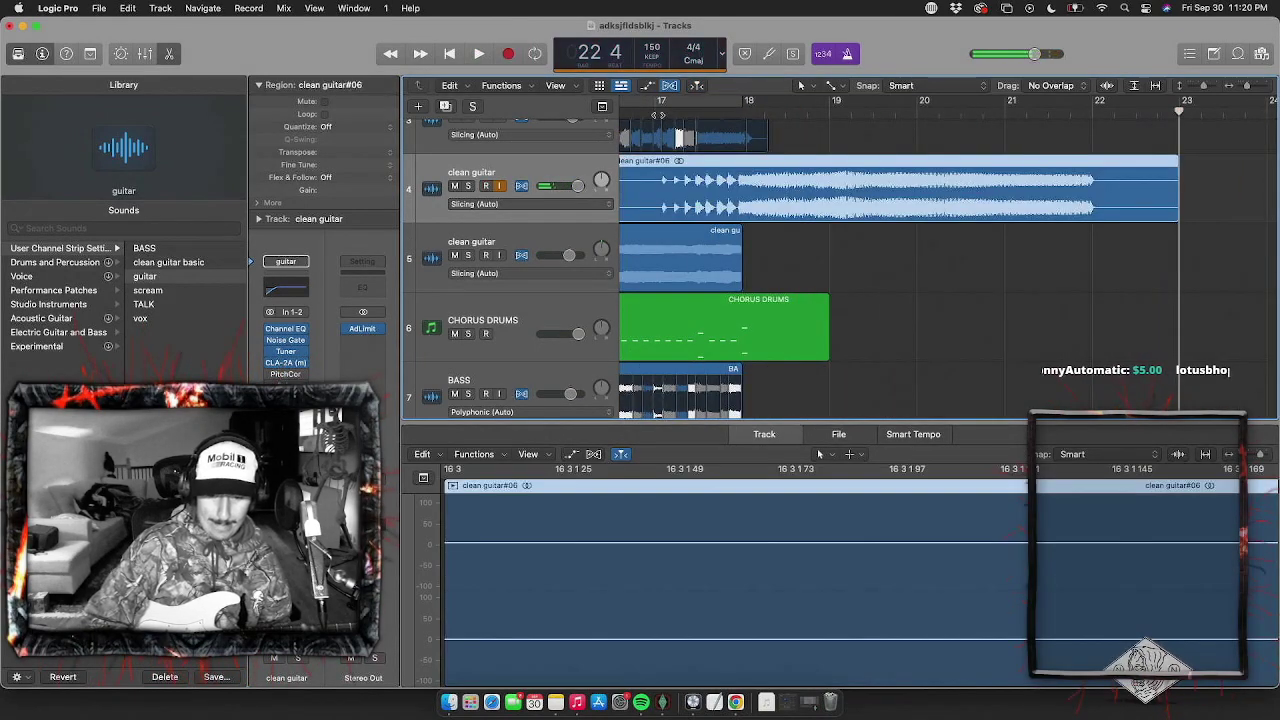
Duplicate clean guitar track 4 as a new track below it and pan the two tracks apart
click(657, 112)
key(super+d)
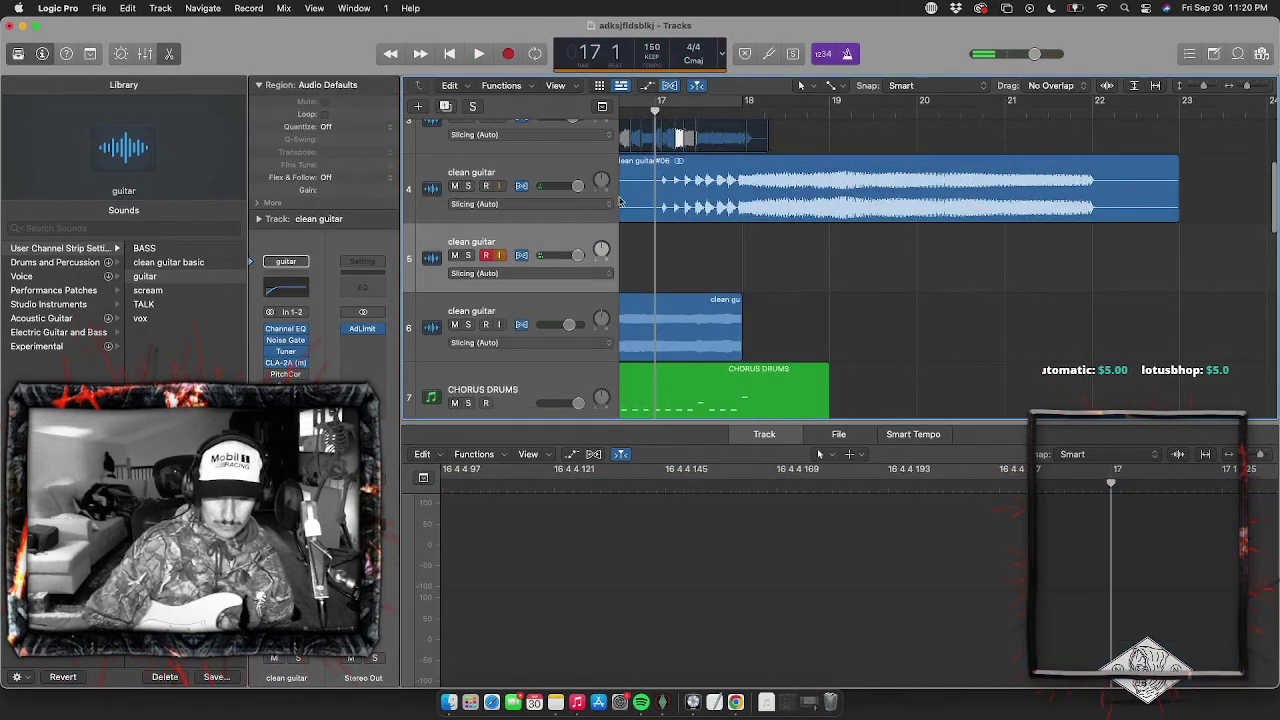
scroll(688, 109, left, 3)
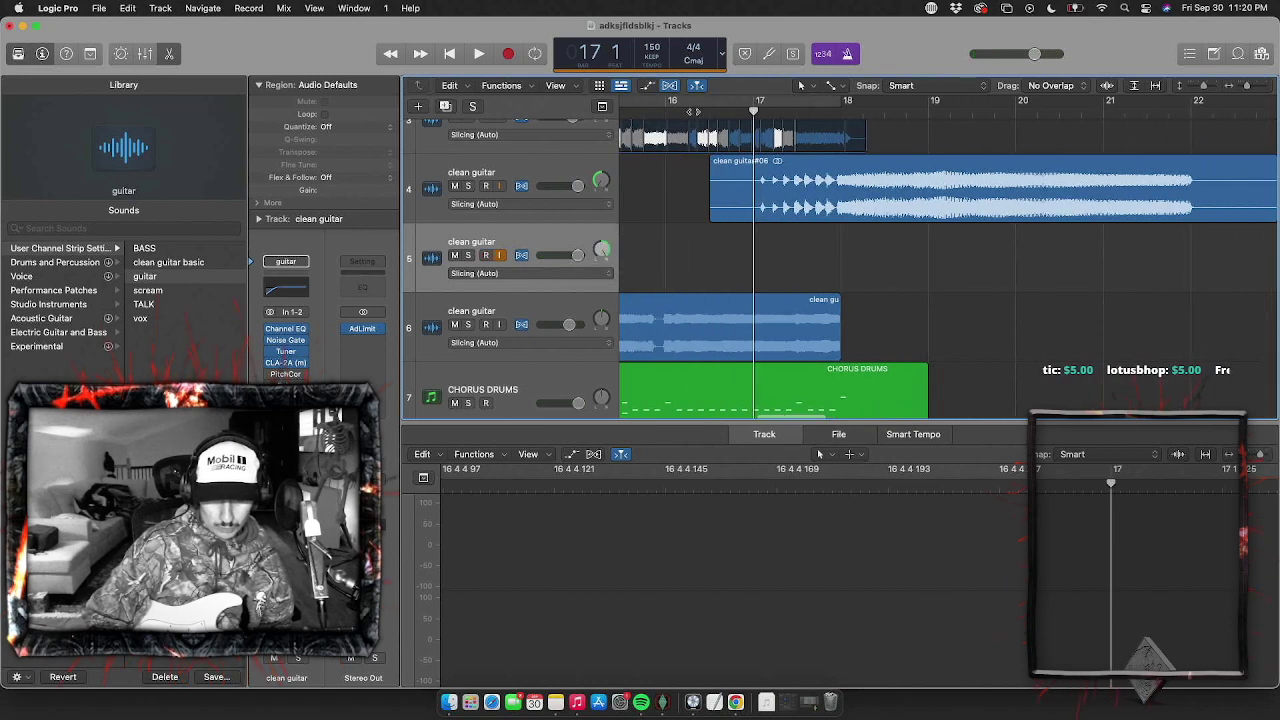
Record a doubled guitar take on new track 5 from about bar 16 to bar 22
click(688, 109)
key(r)
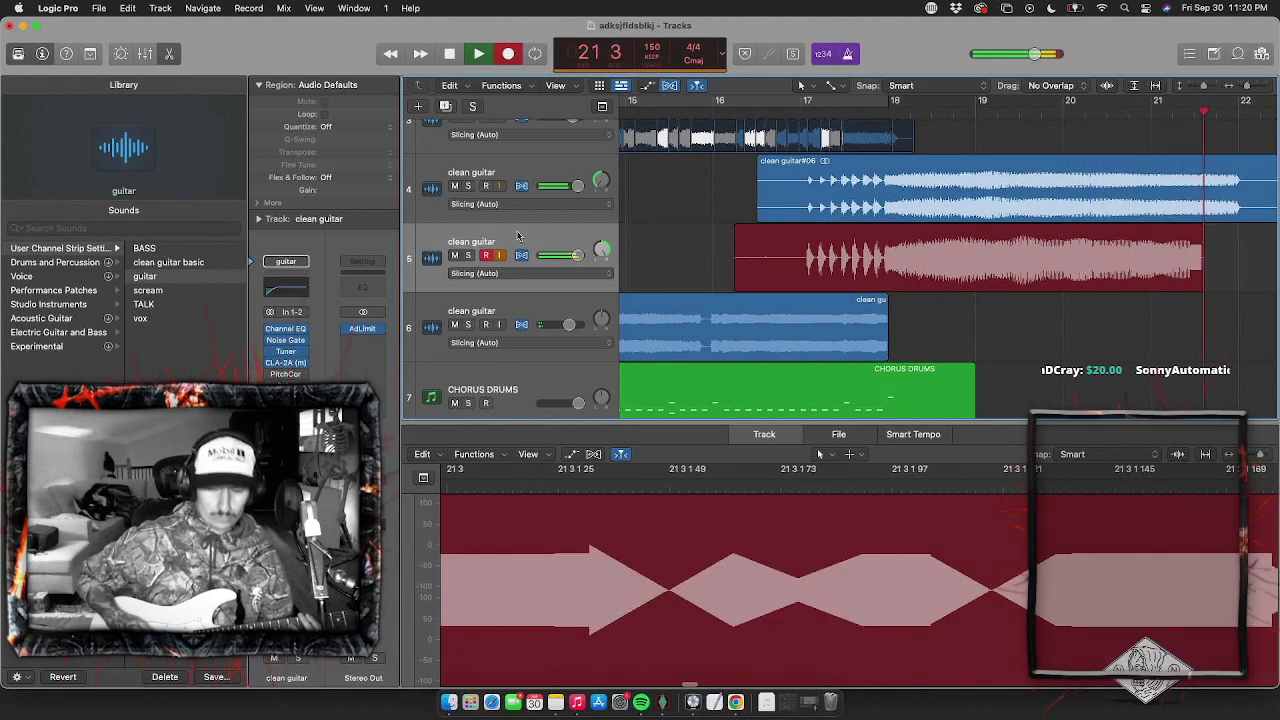
key(space)
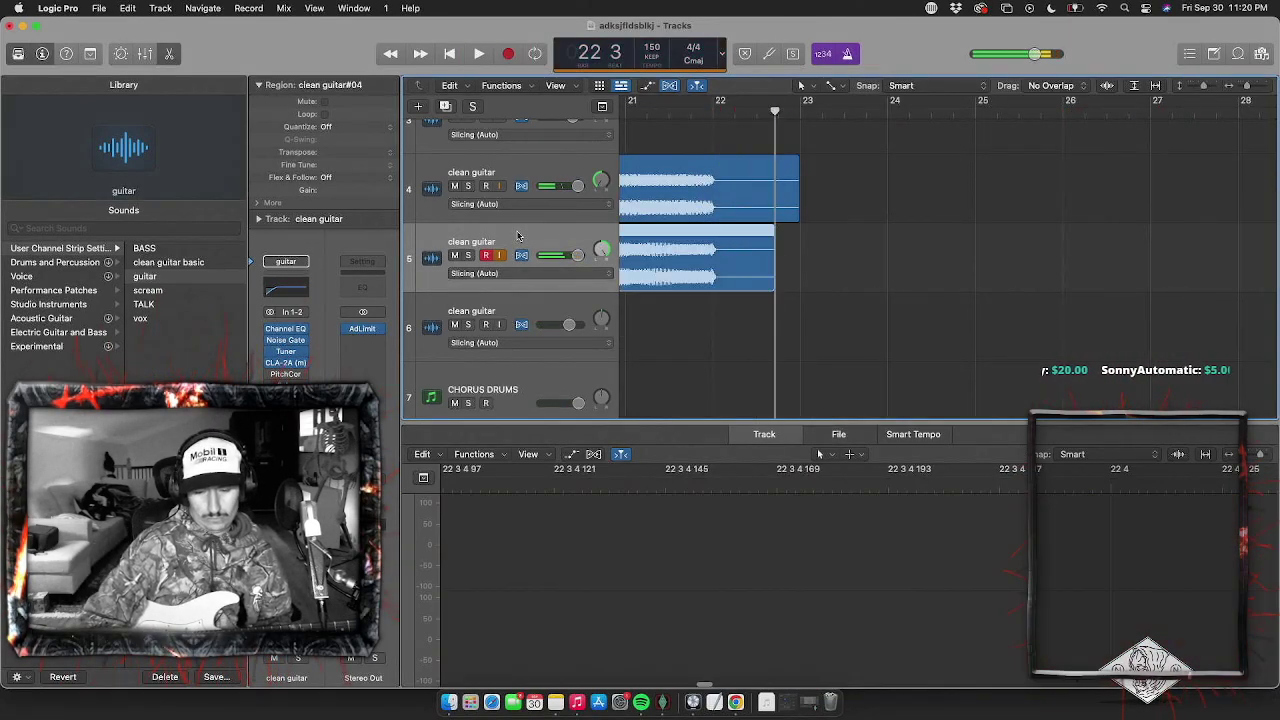
Play the doubled guitars from about bar 17 and extend the CHORUS DRUMS region's end to bar 22
scroll(818, 215, left, 3)
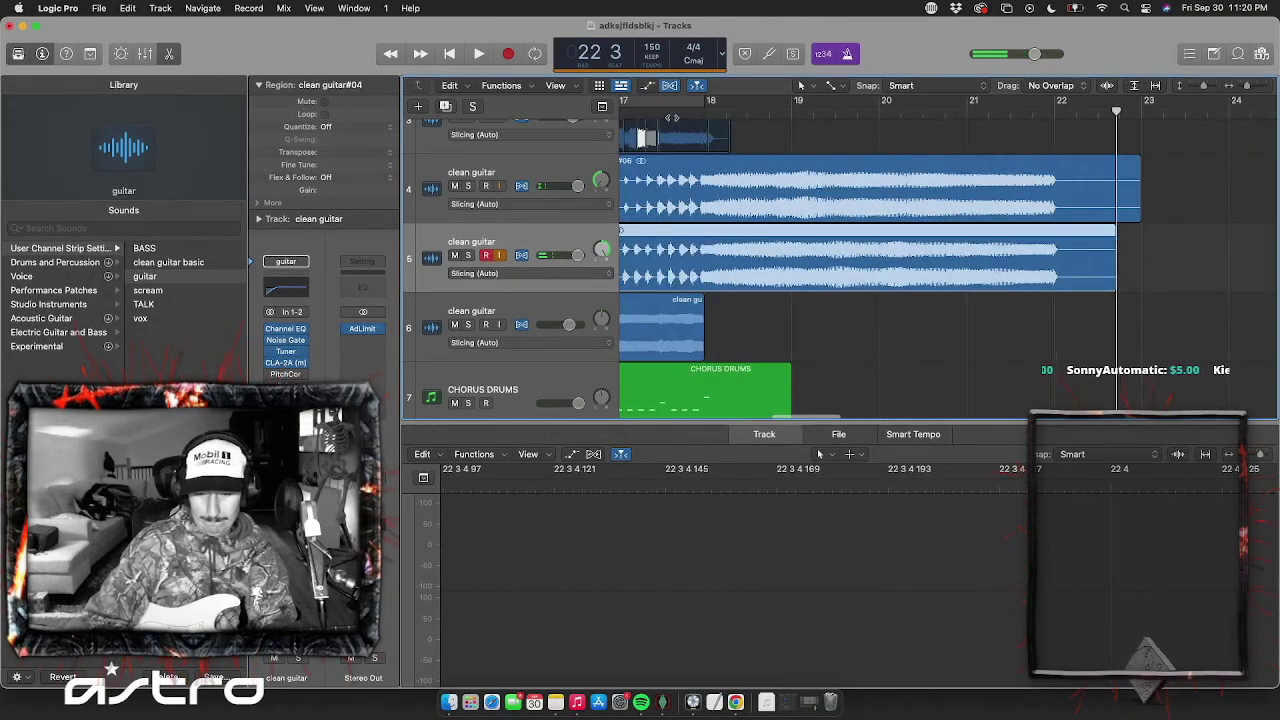
double_click(660, 112)
scroll(705, 292, down, 2)
scroll(706, 293, down, 1)
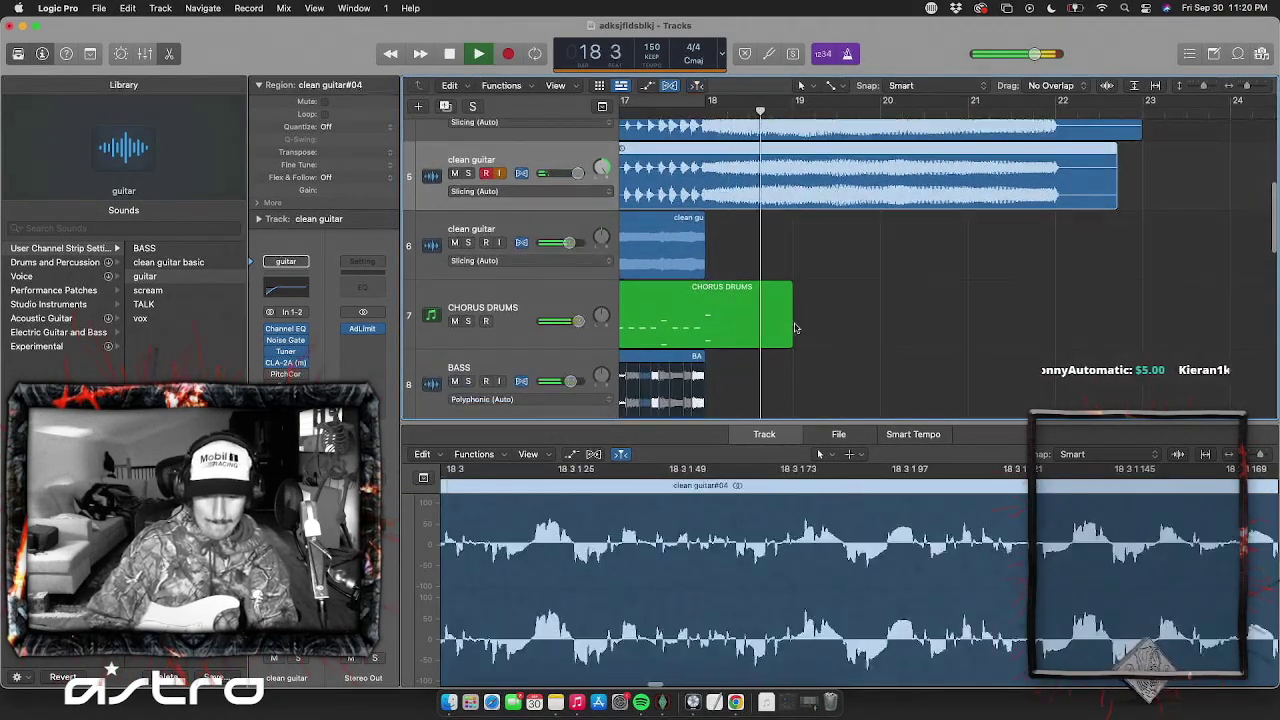
drag(789, 327, 1050, 327)
scroll(786, 226, left, 2)
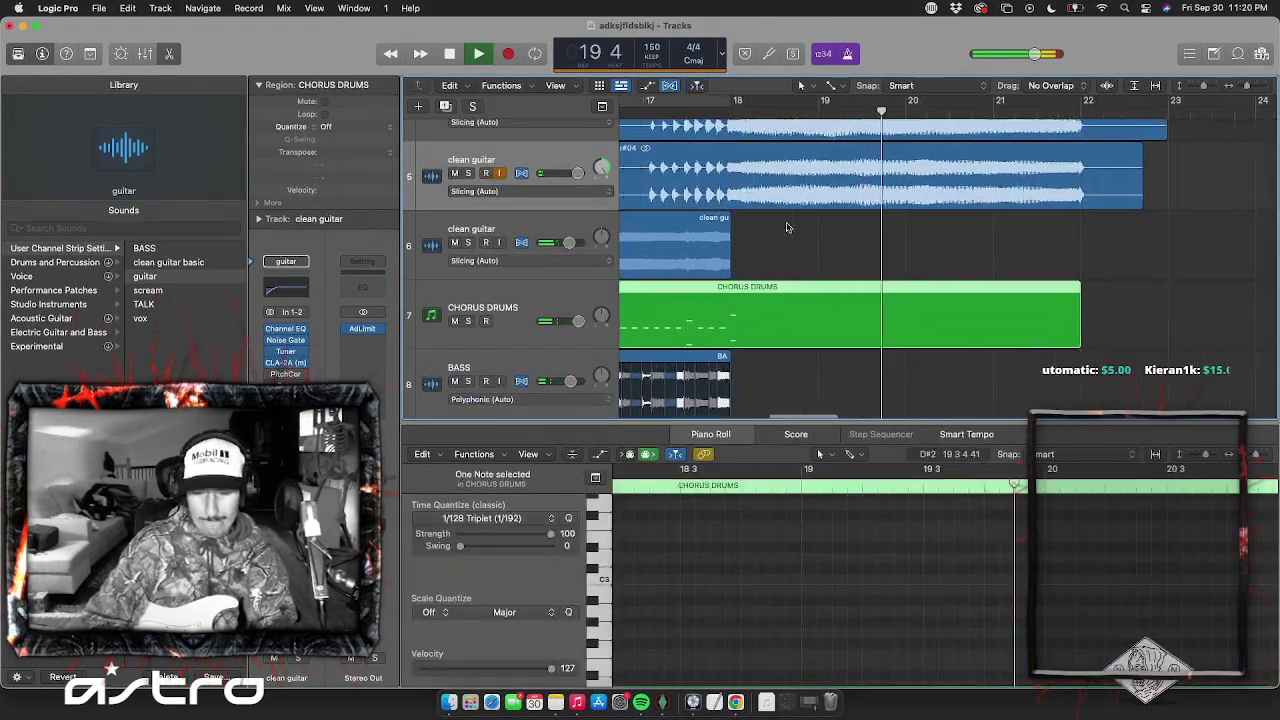
Open the CHORUS DRUMS region for note editing, add a C#1 hit at bar 18 beat 2, and audition it
double_click(741, 112)
double_click(842, 326)
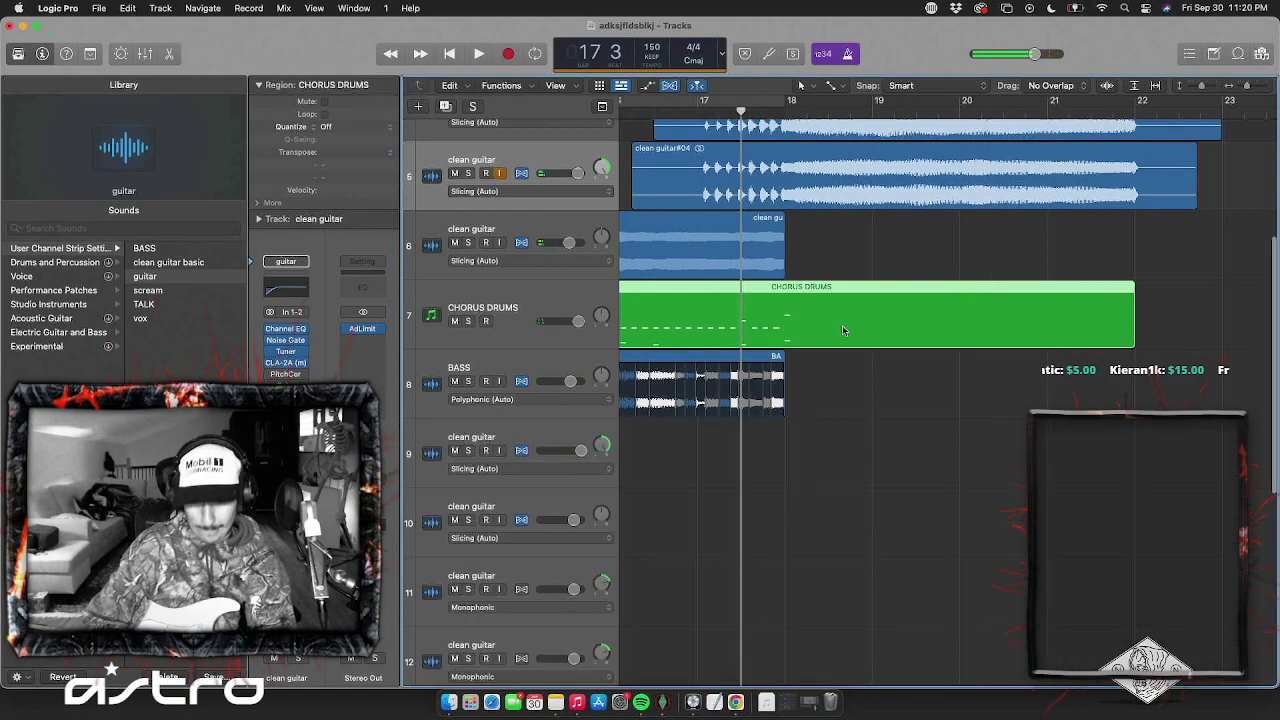
double_click(842, 326)
scroll(829, 565, left, 1)
super+click(857, 554)
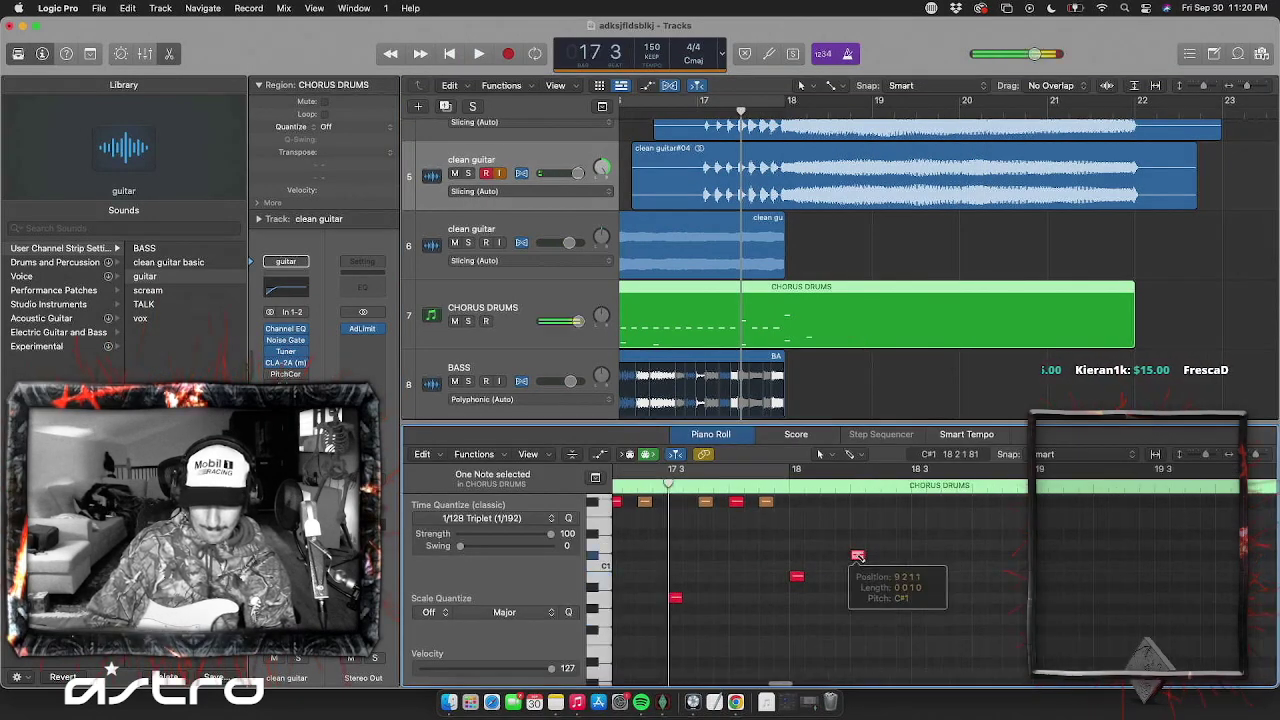
click(857, 554)
key(space)
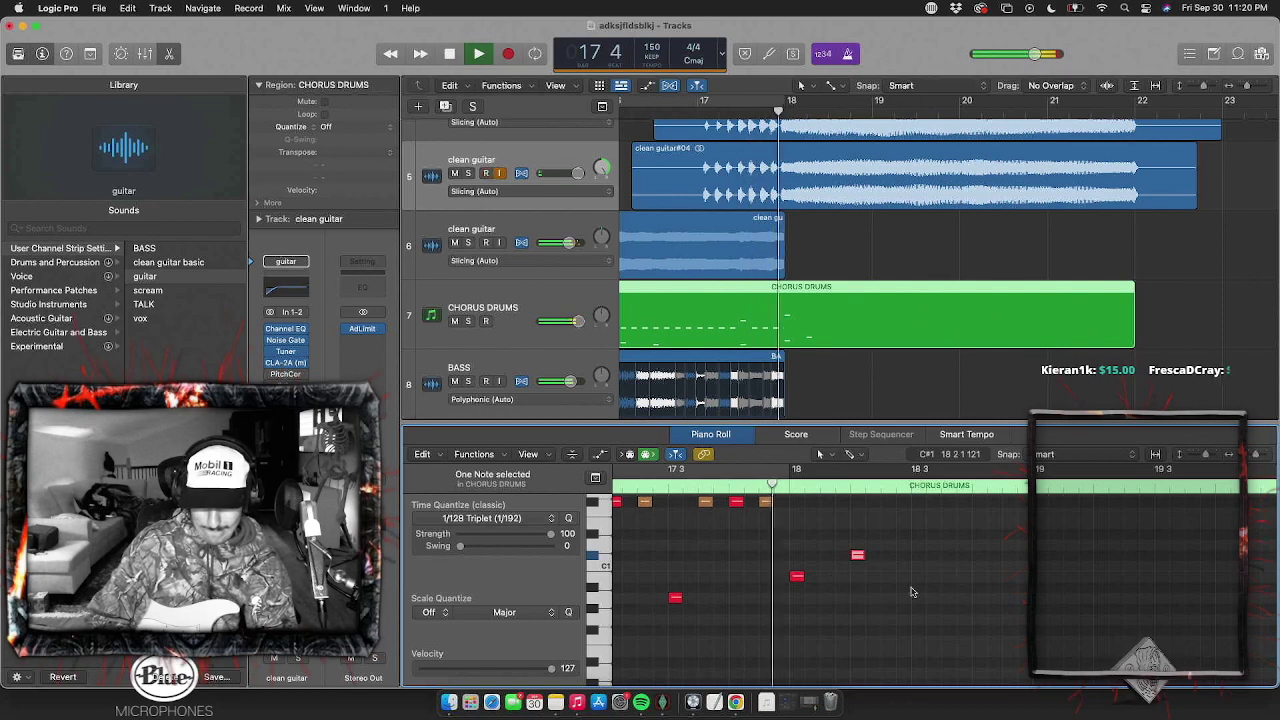
key(space)
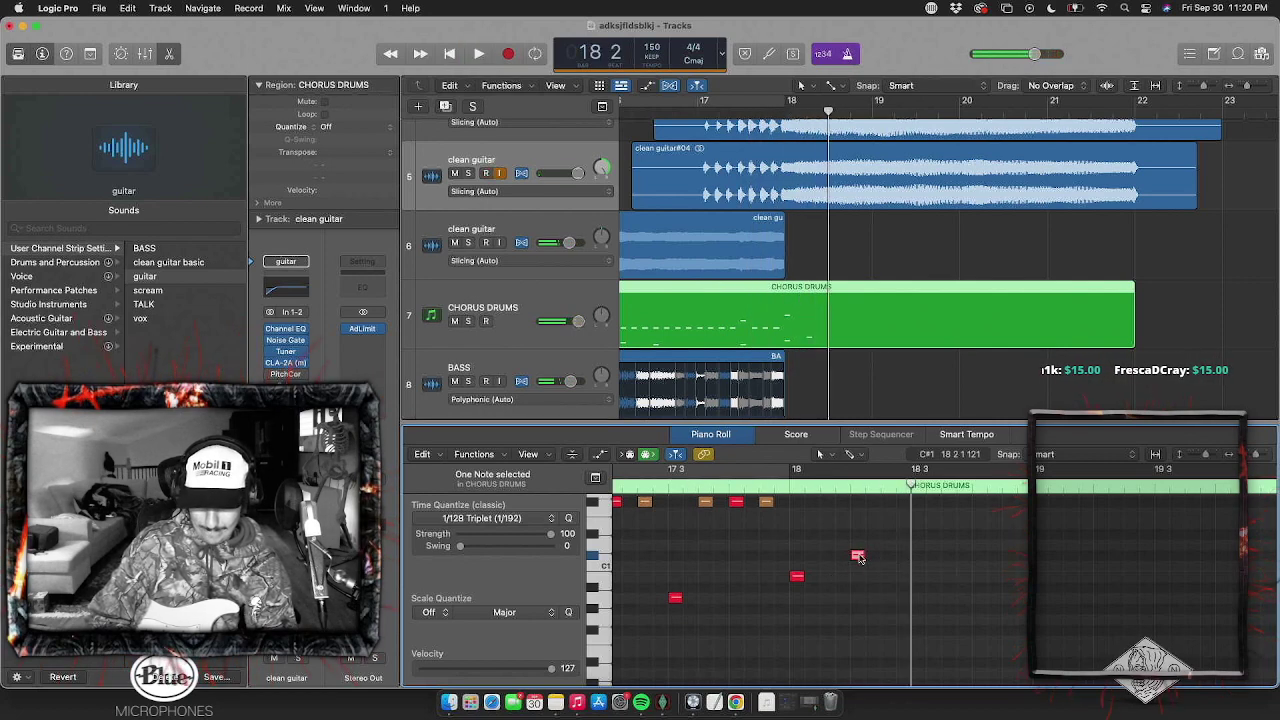
Set the new C#1 hit's velocity to 112 and place another C#1 hit just after bar 18 beat 3
scroll(859, 560, up, 3)
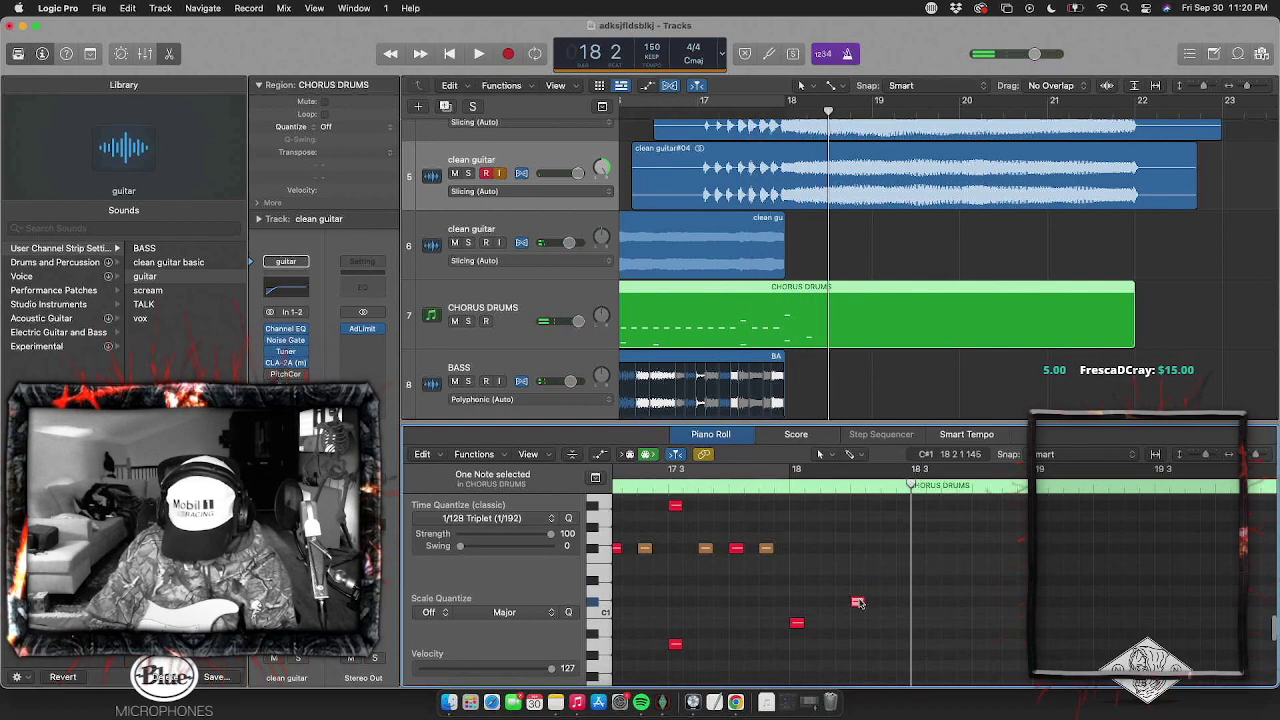
mouse_move(858, 603)
mouse_down()
mouse_move(858, 520)
mouse_move(858, 603)
mouse_up()
drag(551, 668, 535, 670)
key(space)
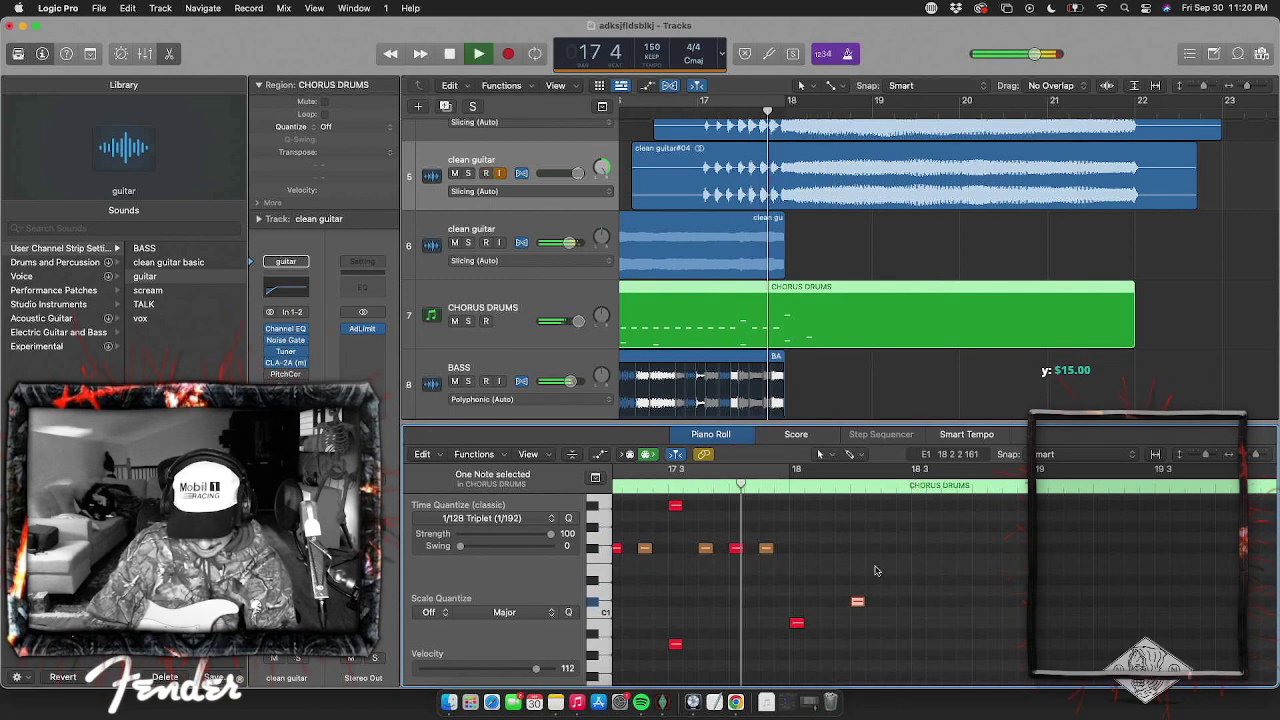
drag(903, 603, 937, 609)
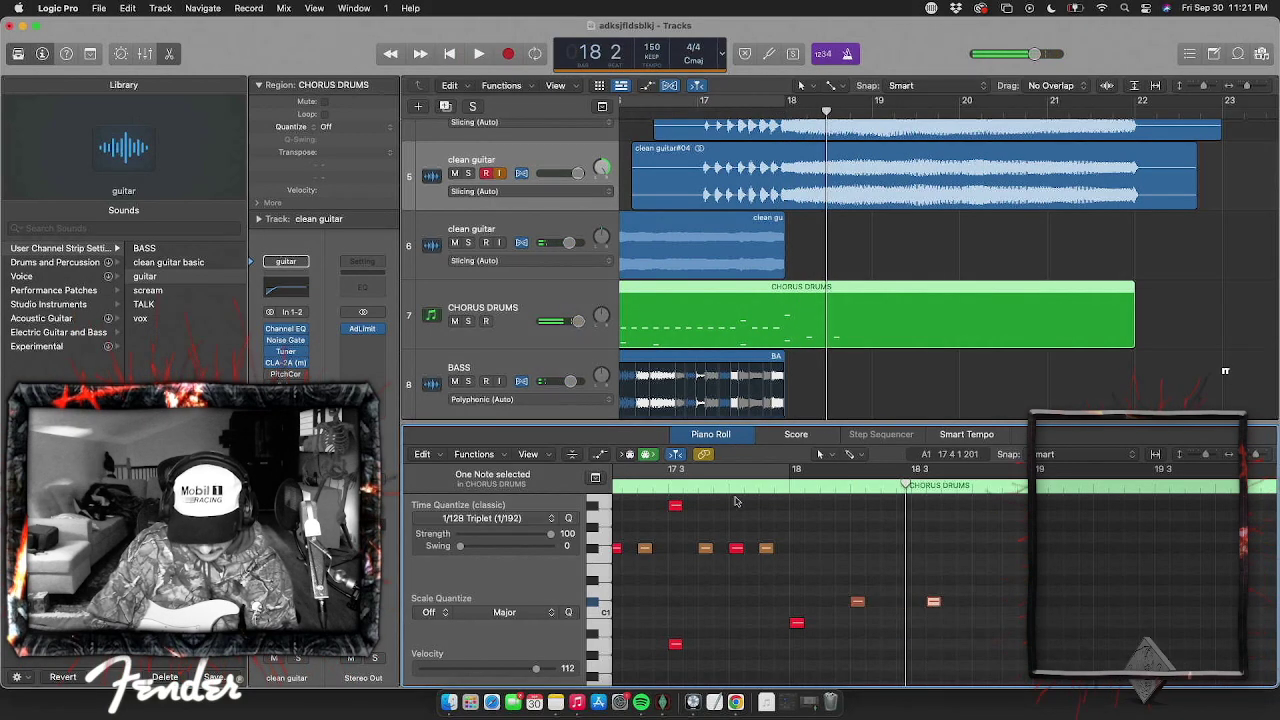
Add a C#1 hit an eighth note after bar 18 beat 2 and lower its velocity to 55 while auditioning
key(space)
click(888, 602)
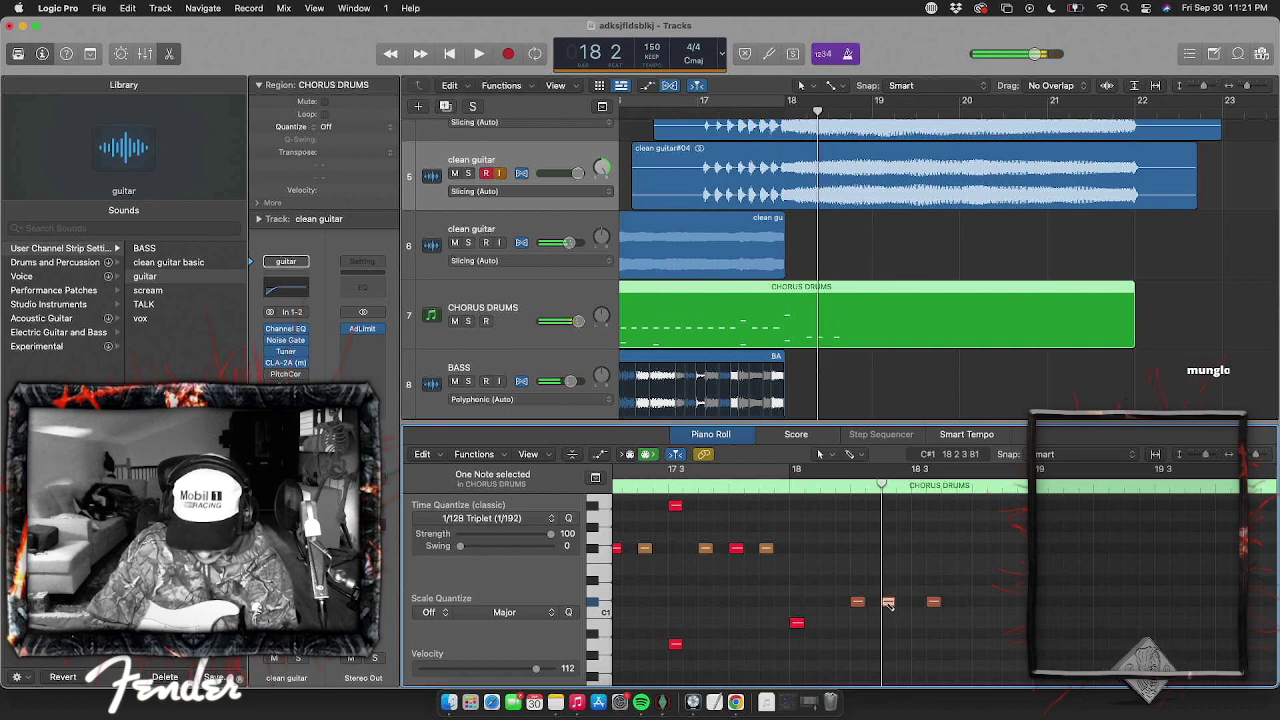
drag(522, 660, 498, 662)
key(space)
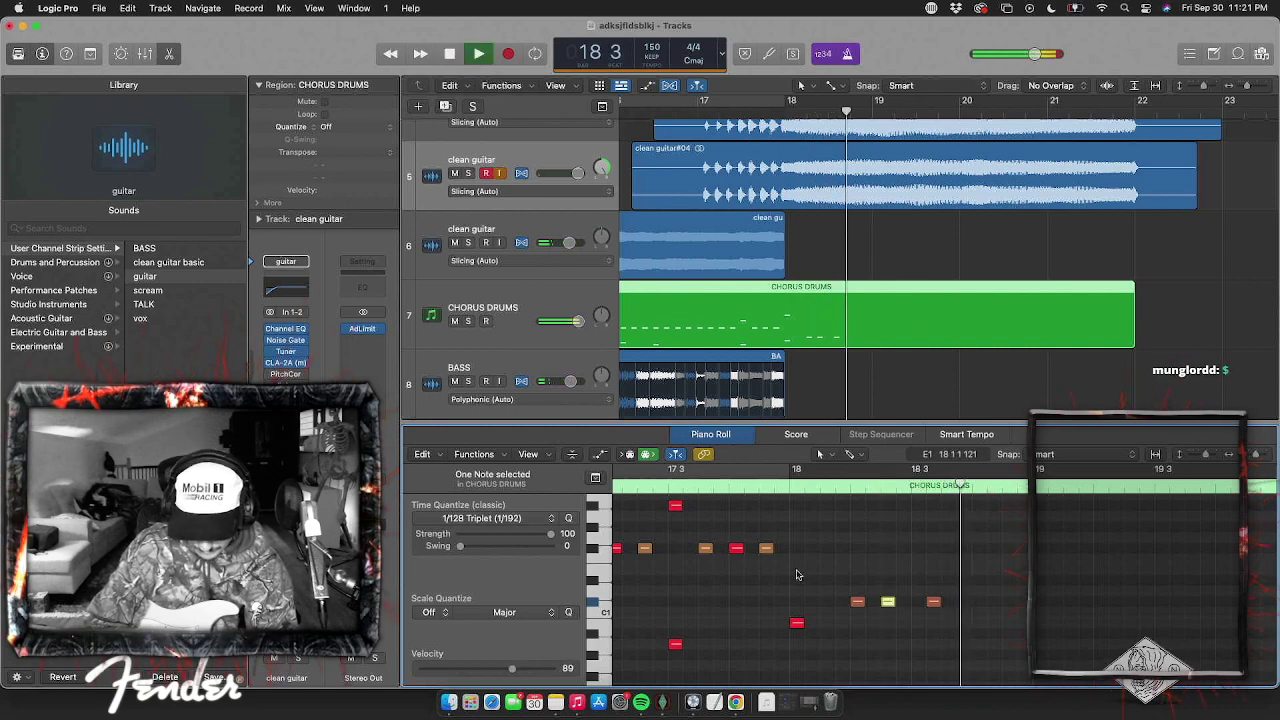
key(space)
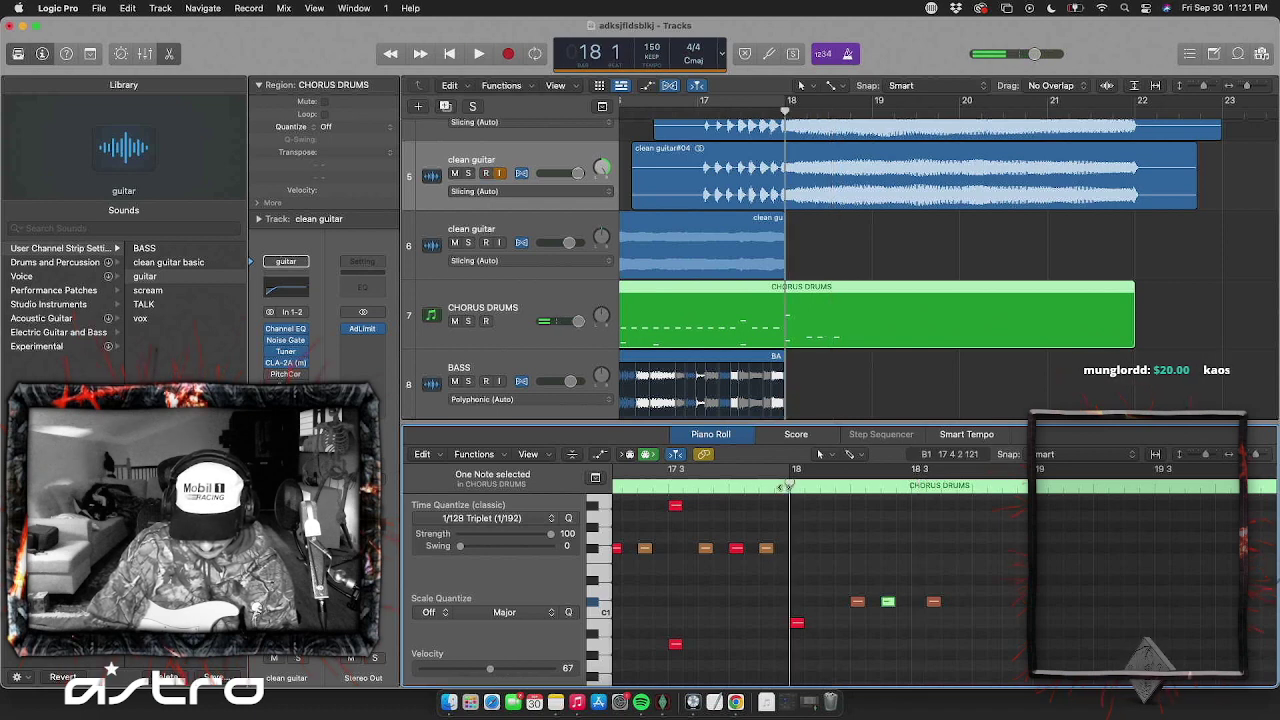
key(space)
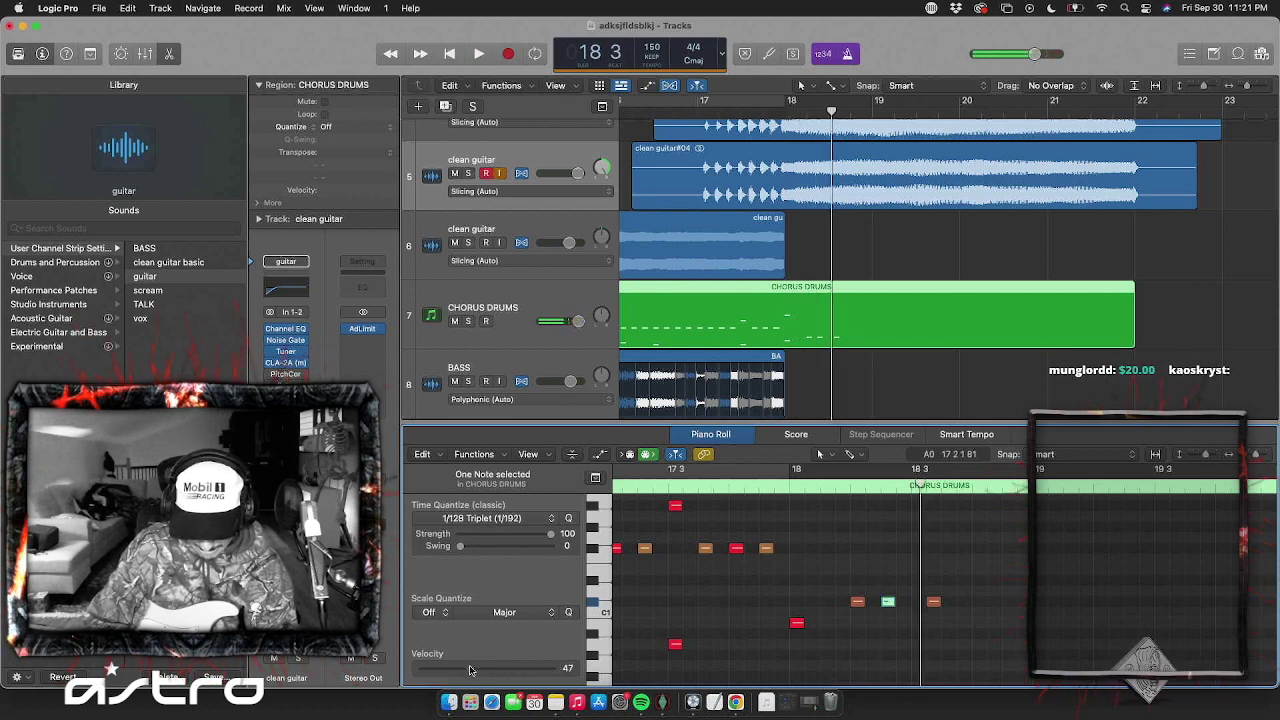
key(space)
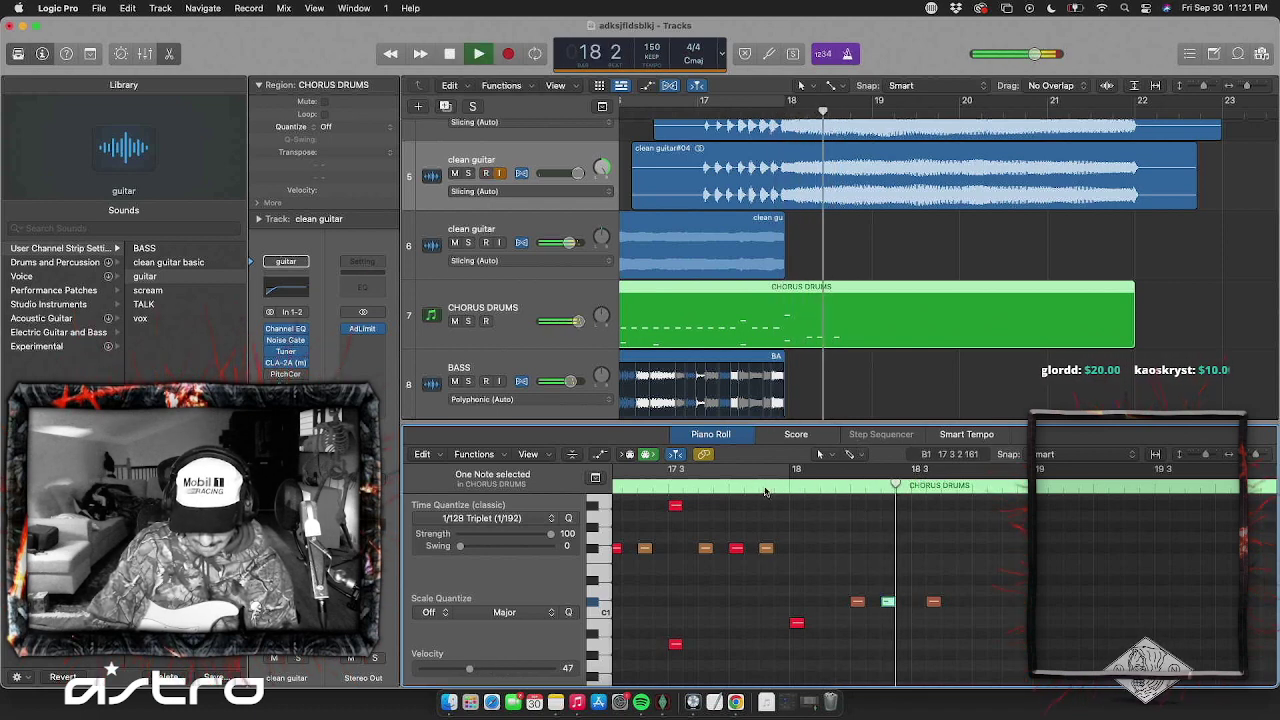
key(space)
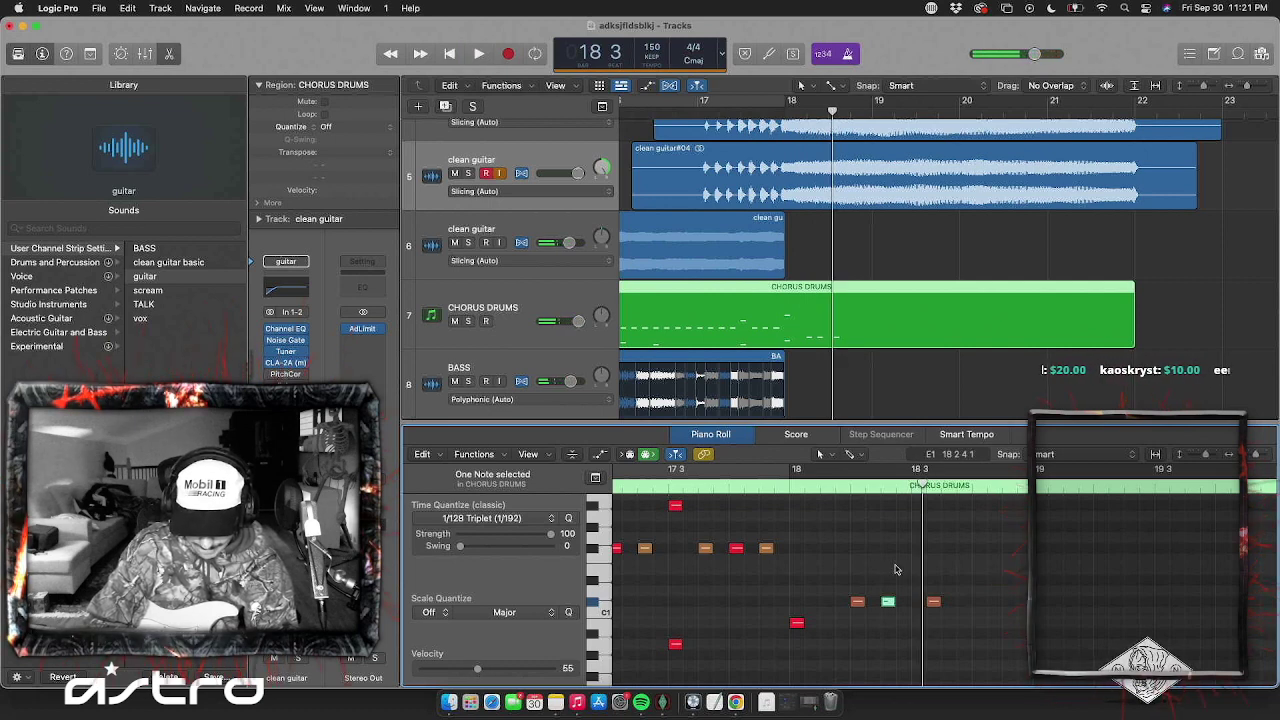
key(space)
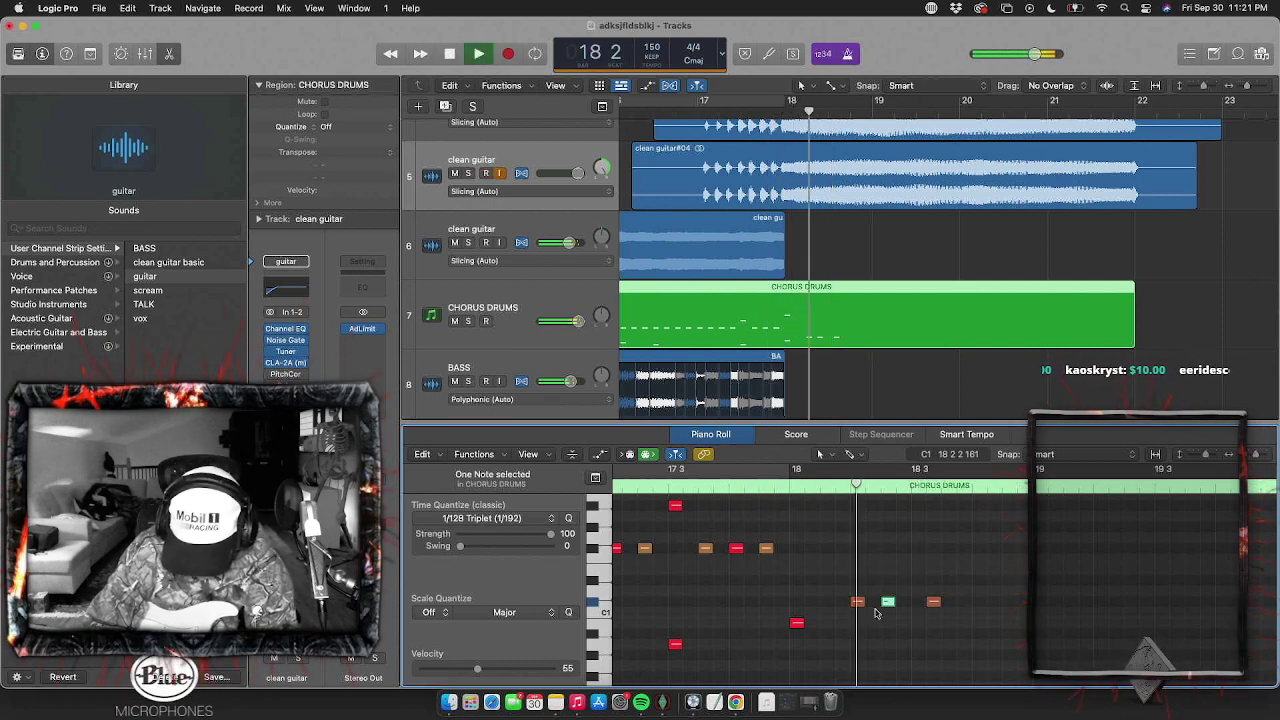
Set the velocity of the C#1 hit at bar 18 beat 2 to 77 and play back the passage
click(857, 602)
key(space)
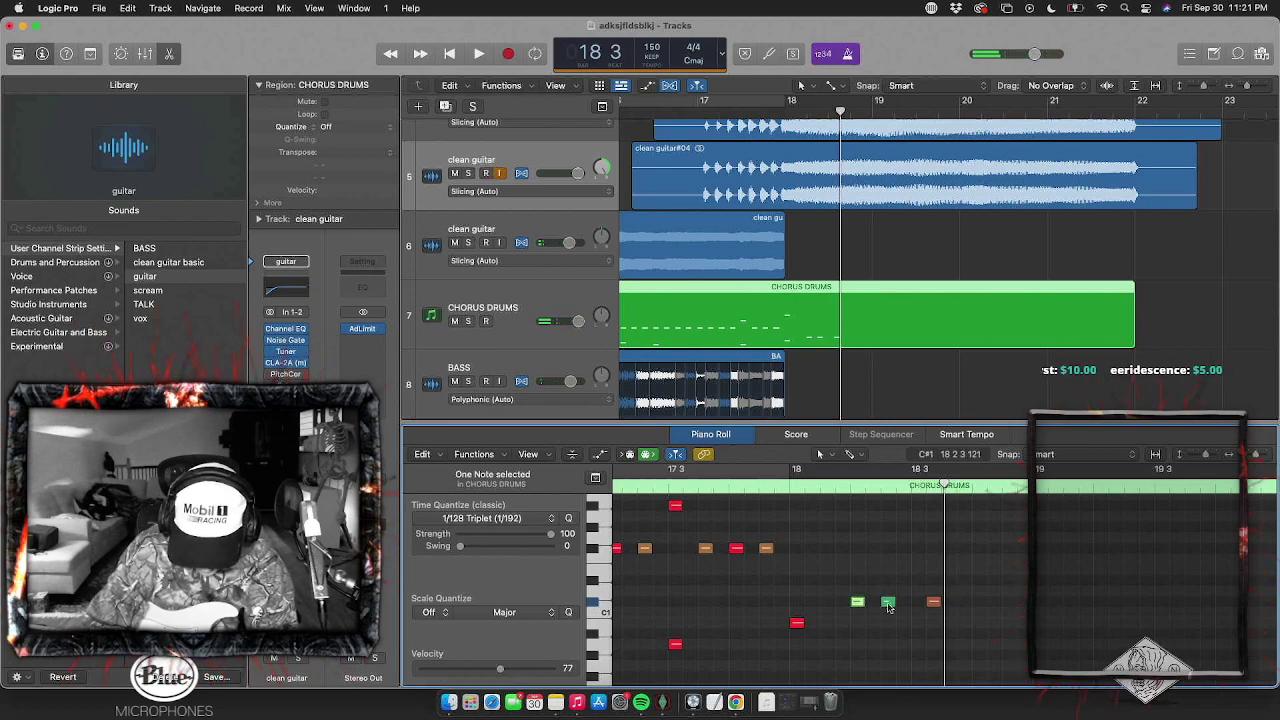
scroll(591, 400, up, 5)
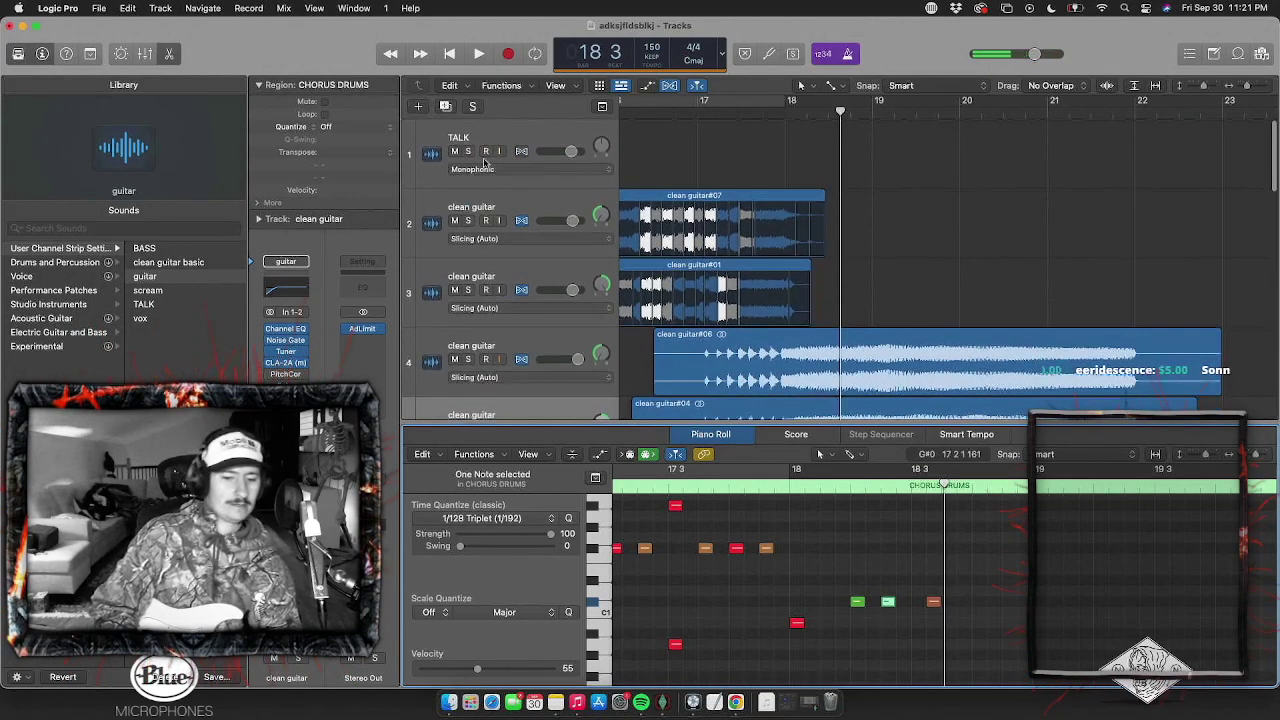
scroll(600, 320, down, 2)
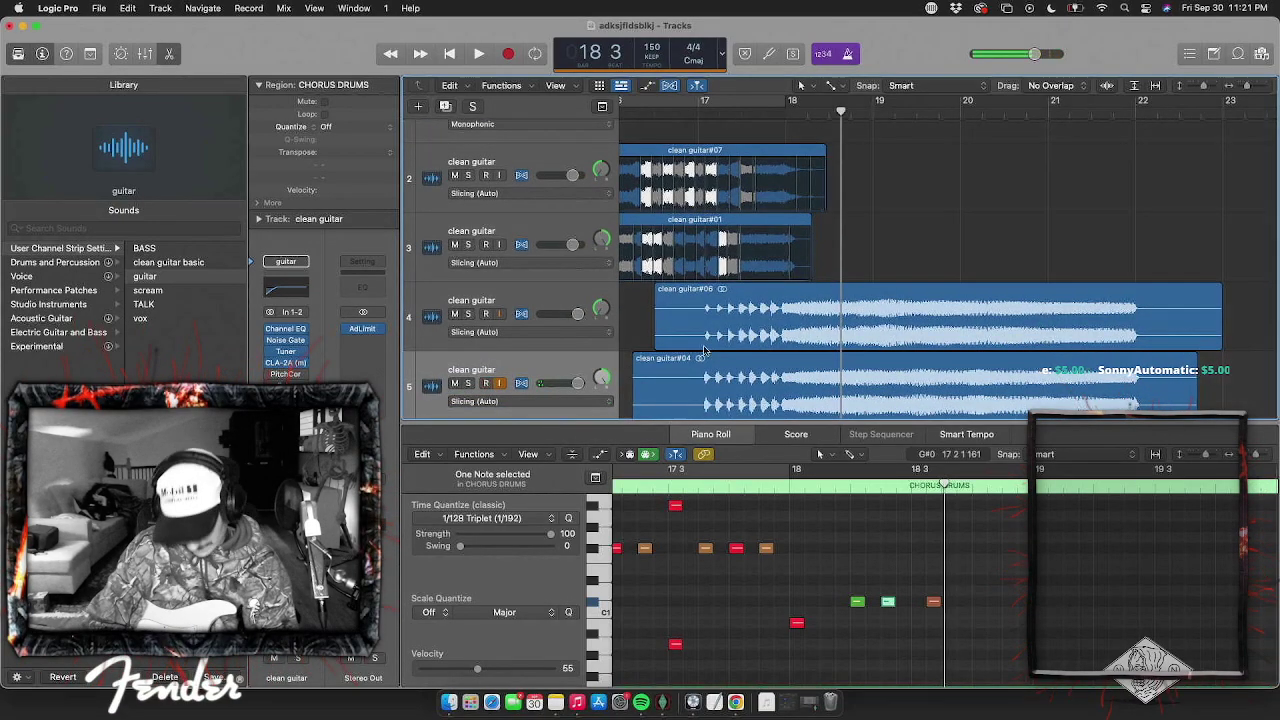
key(space)
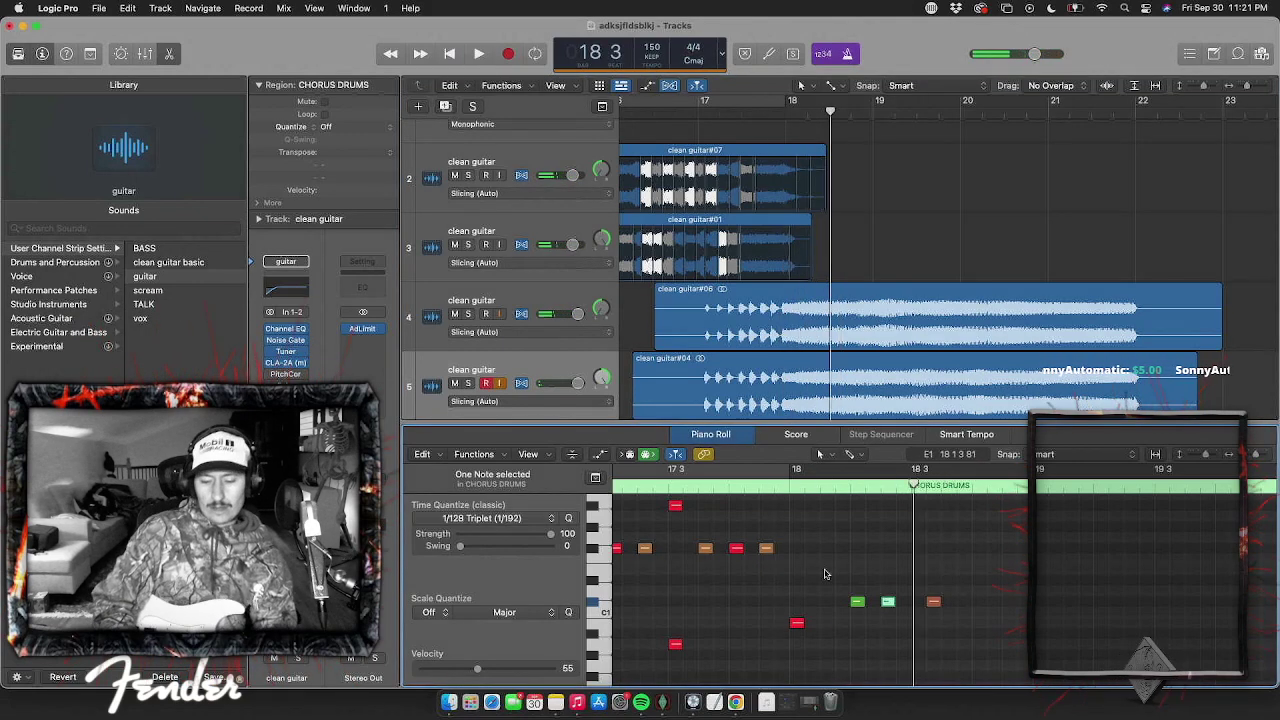
scroll(825, 574, left, 2)
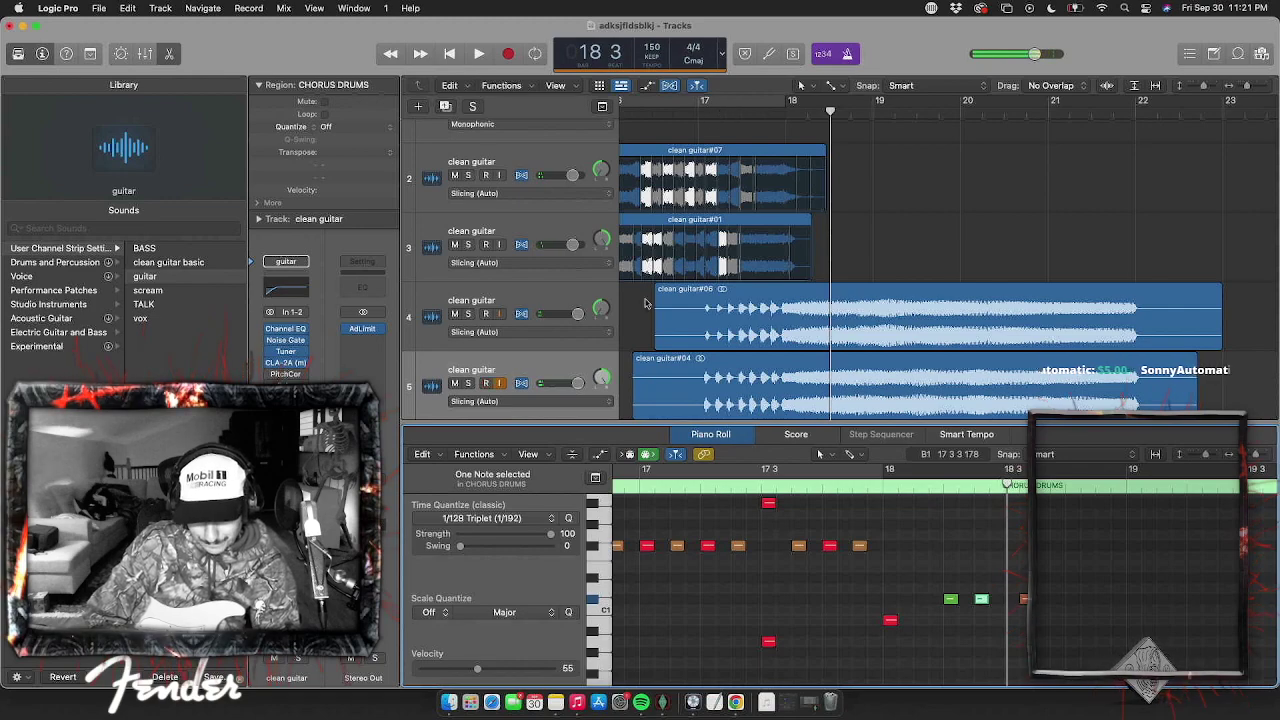
Trim the starts of the guitar regions on tracks 4 and 5 together to just before bar 18 and play the transition
drag(637, 331, 704, 414)
drag(657, 330, 779, 331)
click(751, 355)
mouse_move(760, 393)
mouse_down()
mouse_move(795, 393)
mouse_move(781, 390)
mouse_up()
drag(779, 338, 777, 341)
key(super+Right)
key(super+Right)
key(super+Right)
key(super+Right)
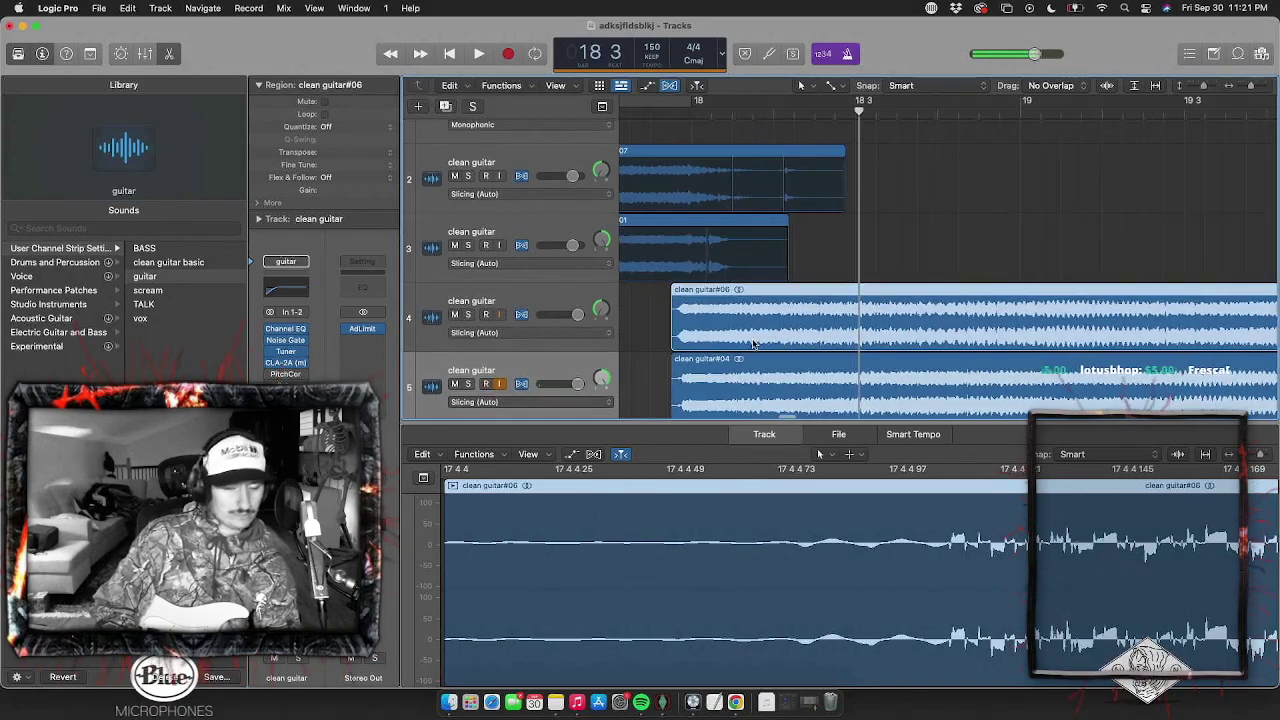
scroll(731, 333, left, 2)
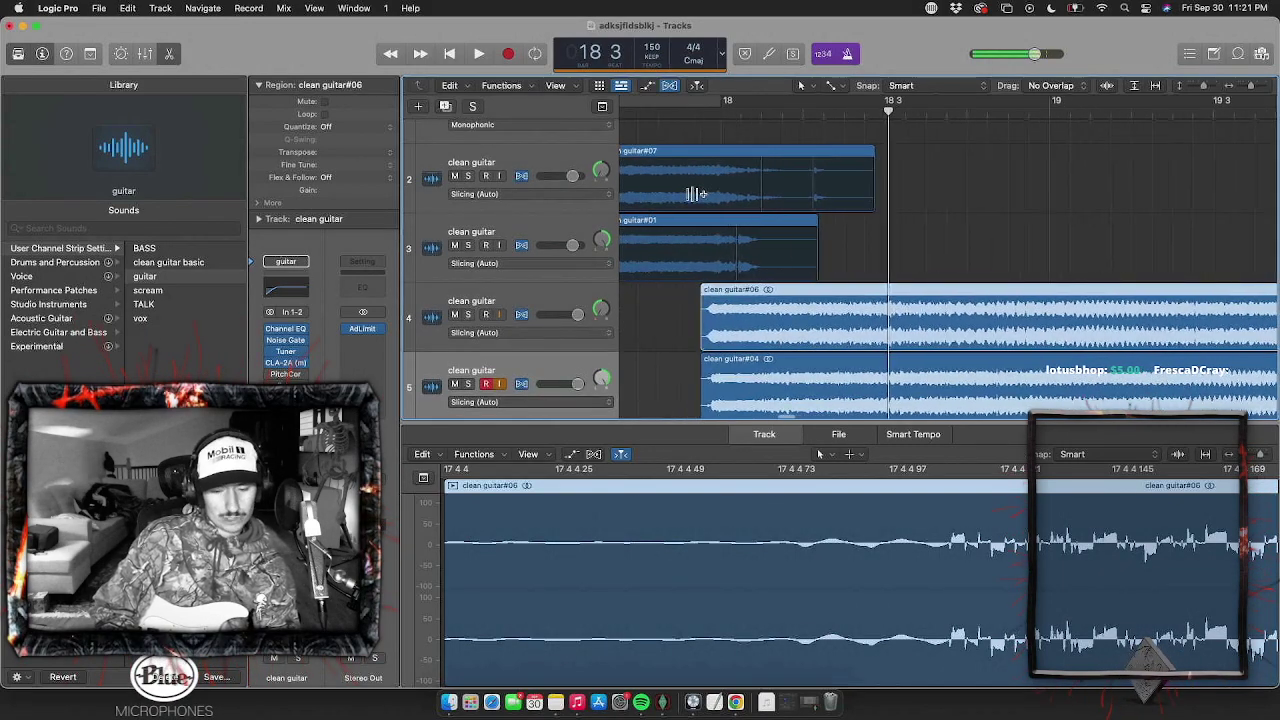
double_click(686, 119)
scroll(709, 274, right, 2)
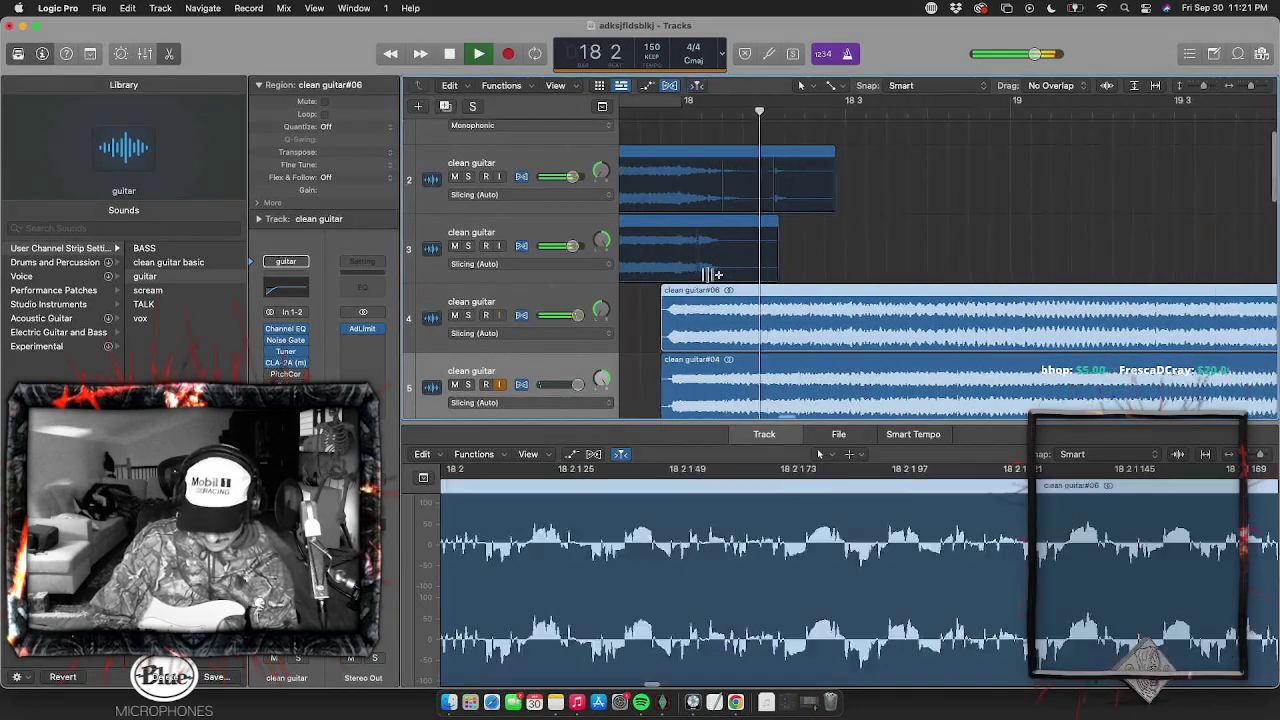
Return to the CHORUS DRUMS notes and delete the C#1 hit just after bar 18 beat 3
key(super+Left)
key(super+Left)
key(super+Left)
key(super+Left)
scroll(706, 285, down, 4)
key(space)
scroll(703, 296, down, 1)
click(711, 342)
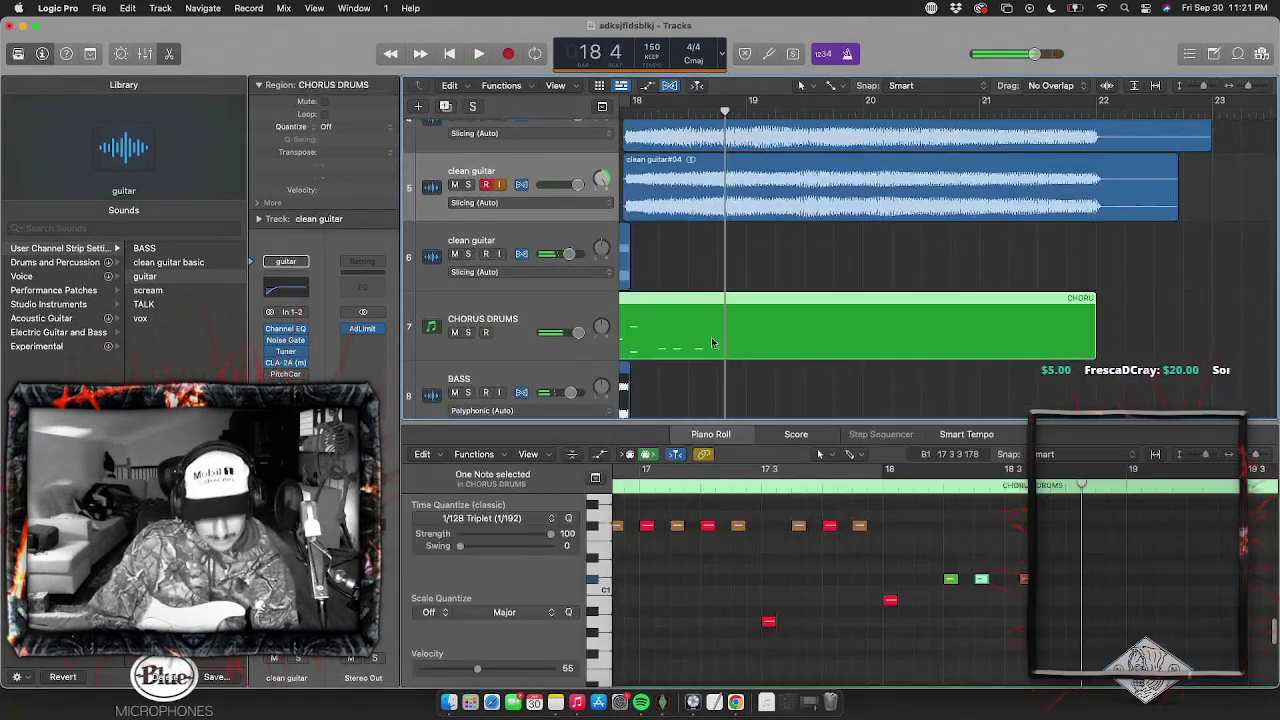
click(1023, 580)
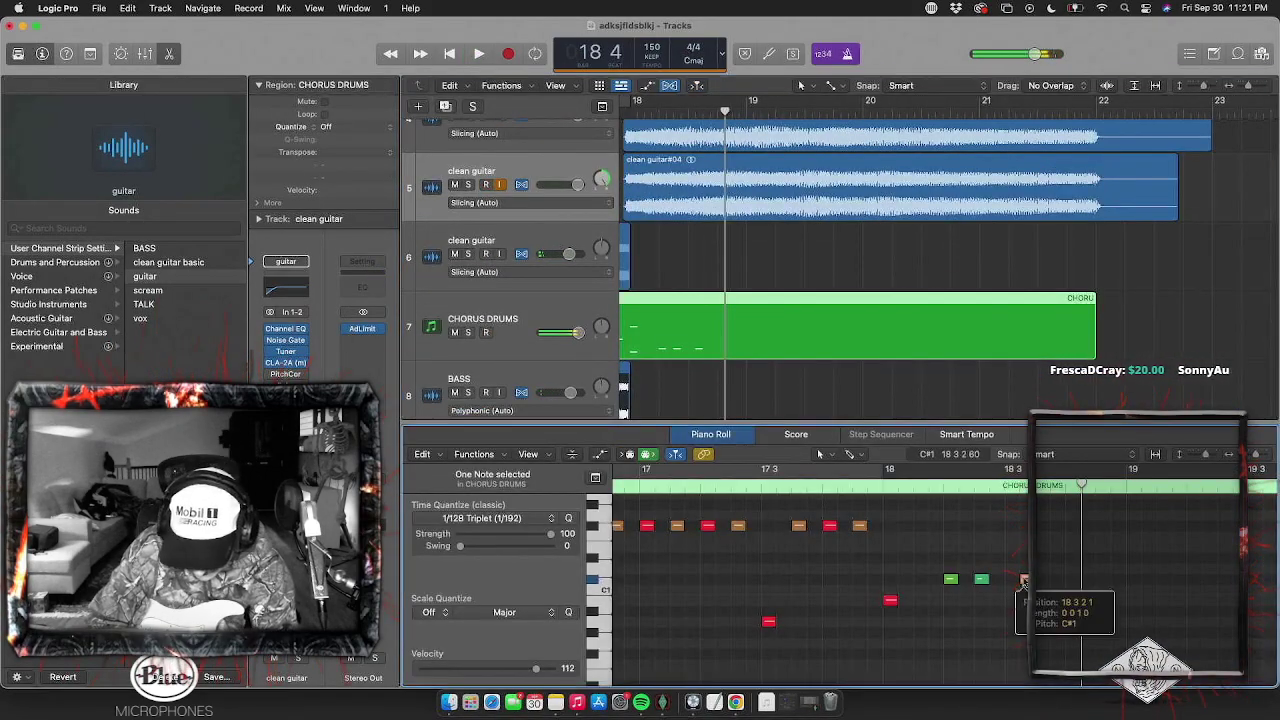
key(BackSpace)
Copy the two C#1 hits to bar 18 beat 3, then repeat all four hits once directly after them
drag(993, 600, 942, 560)
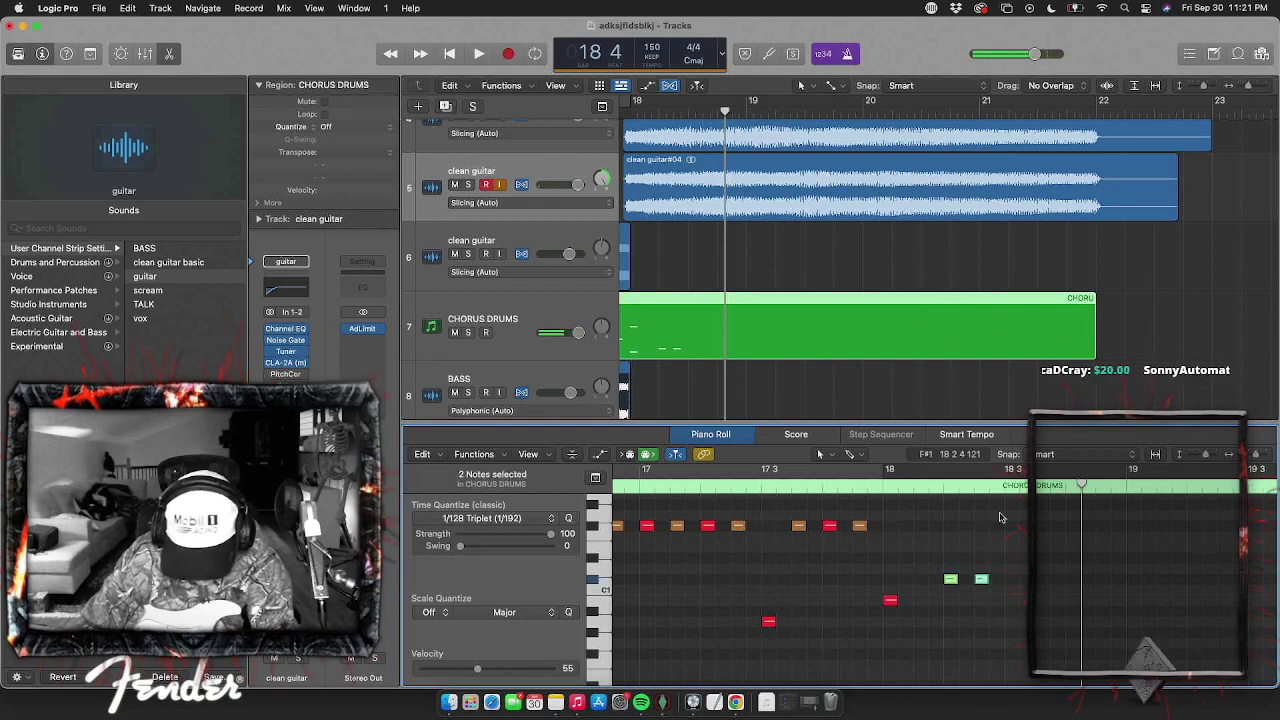
key(super+v)
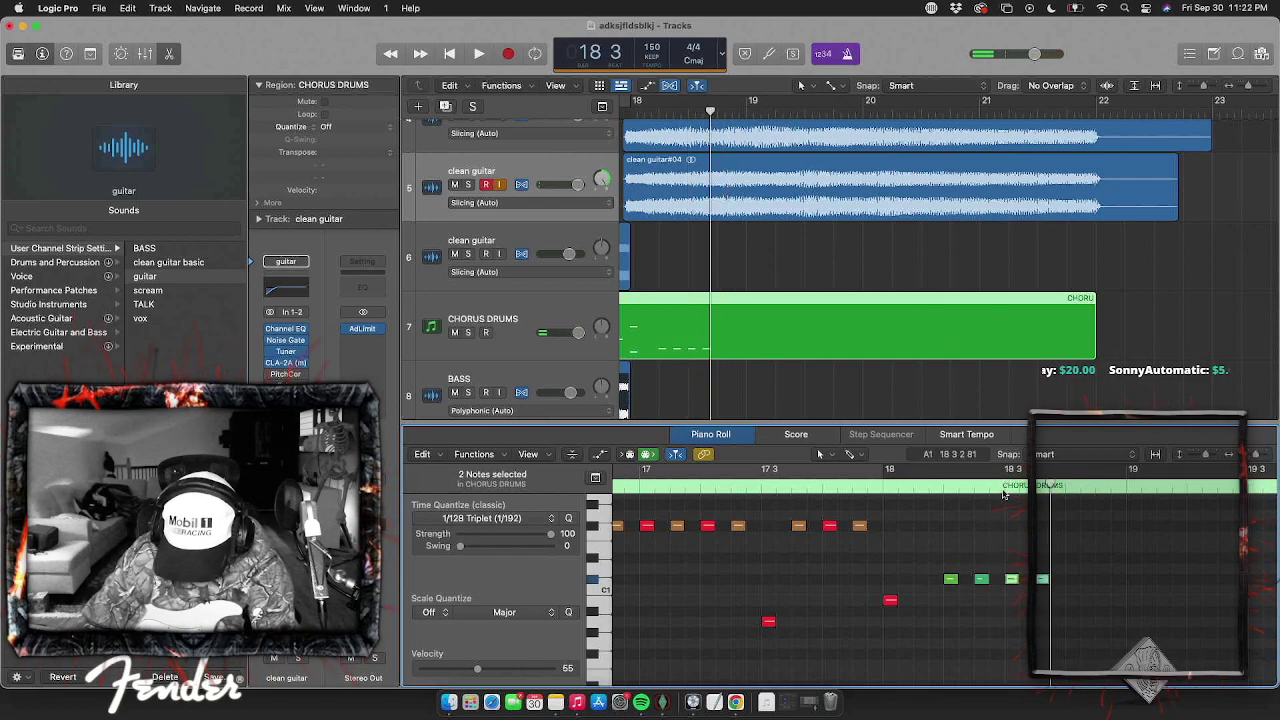
double_click(943, 487)
drag(928, 619, 1060, 548)
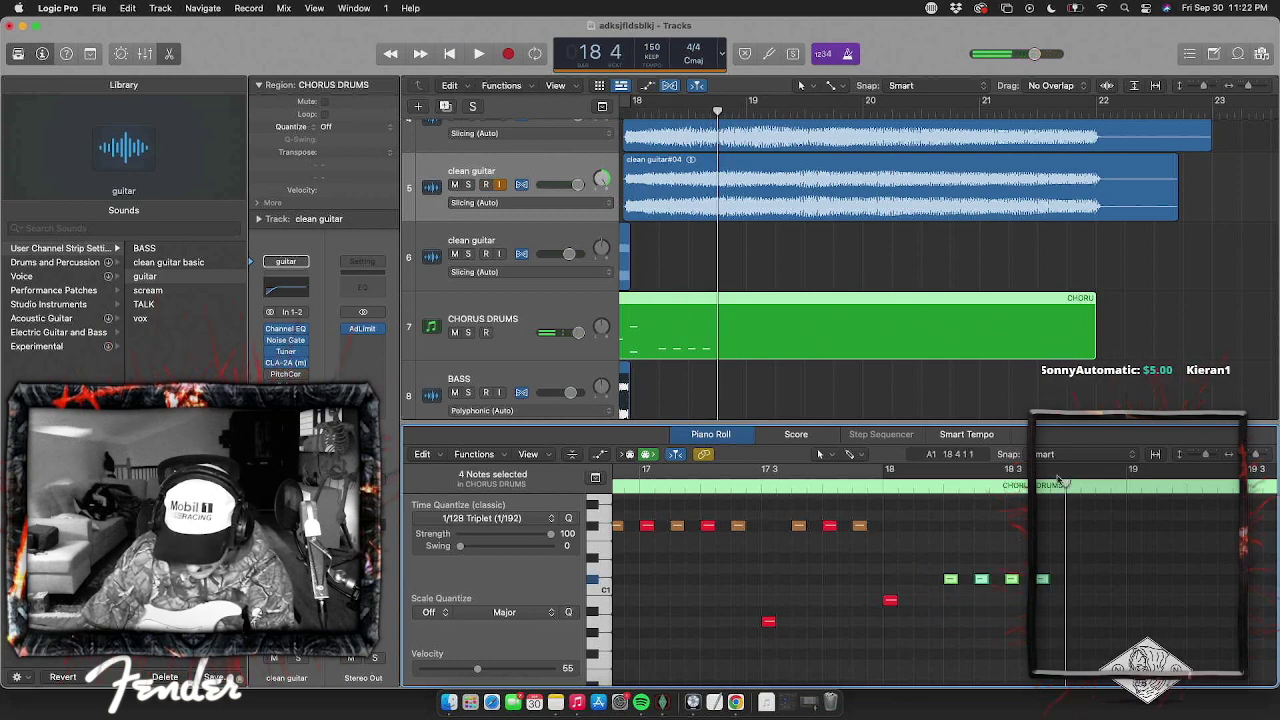
key(super+r)
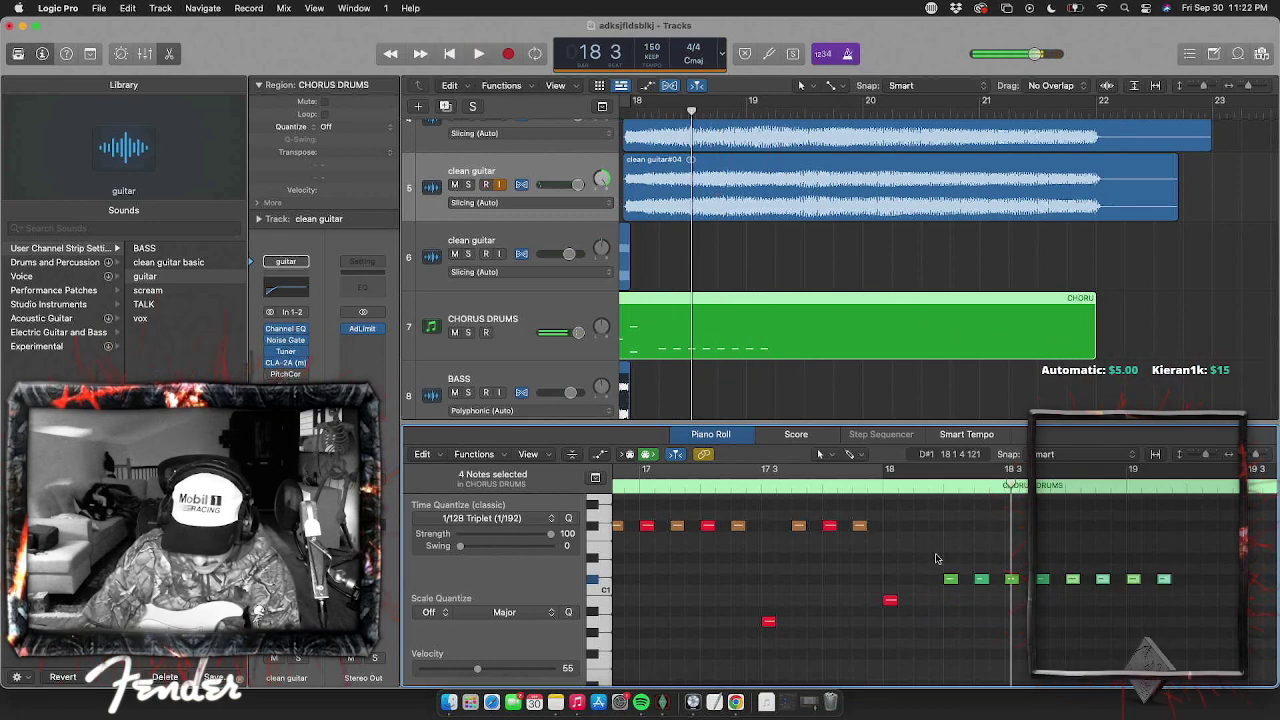
Lower the velocity of all eight C#1 hits together to 34 and play the pattern back
drag(936, 558, 1180, 603)
drag(477, 668, 456, 668)
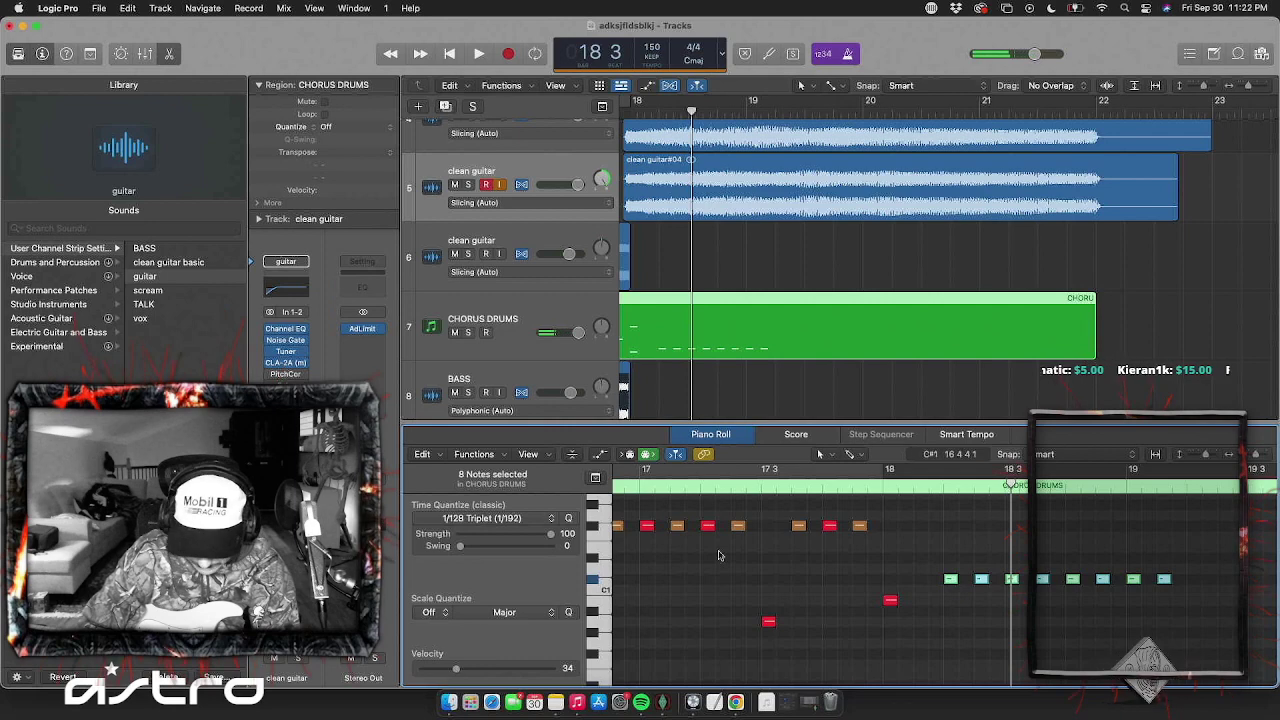
double_click(923, 486)
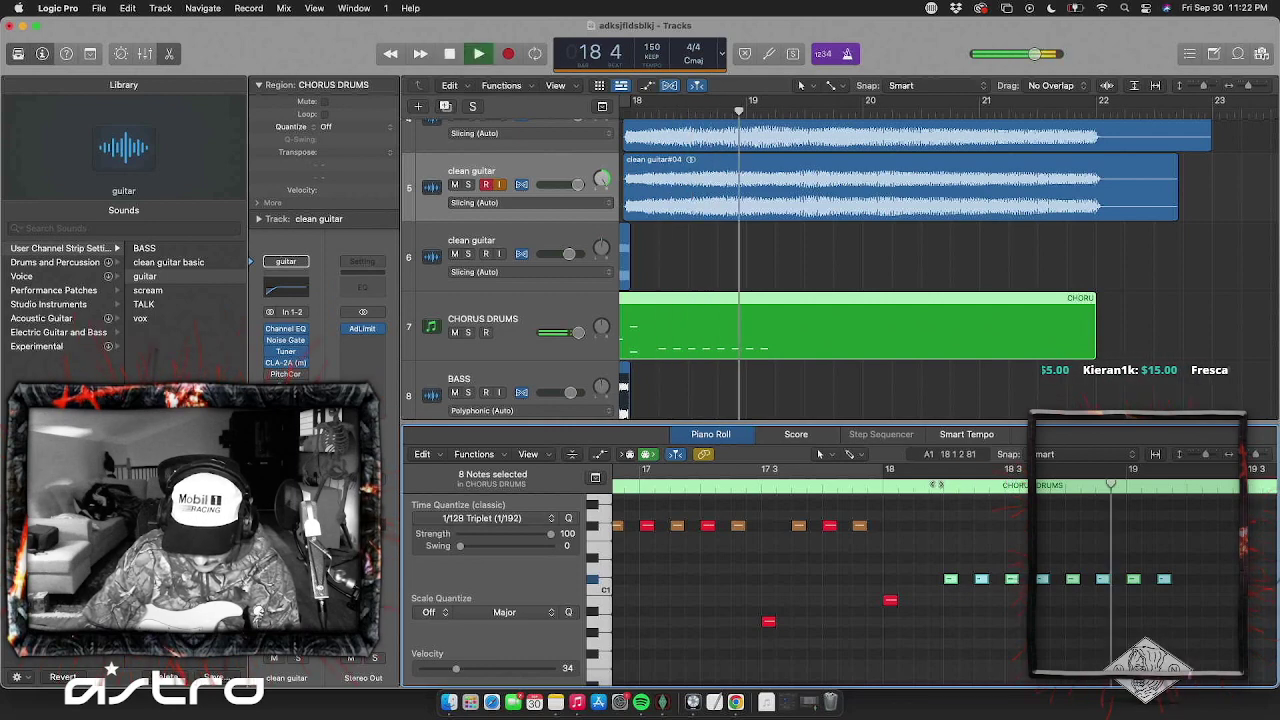
double_click(818, 486)
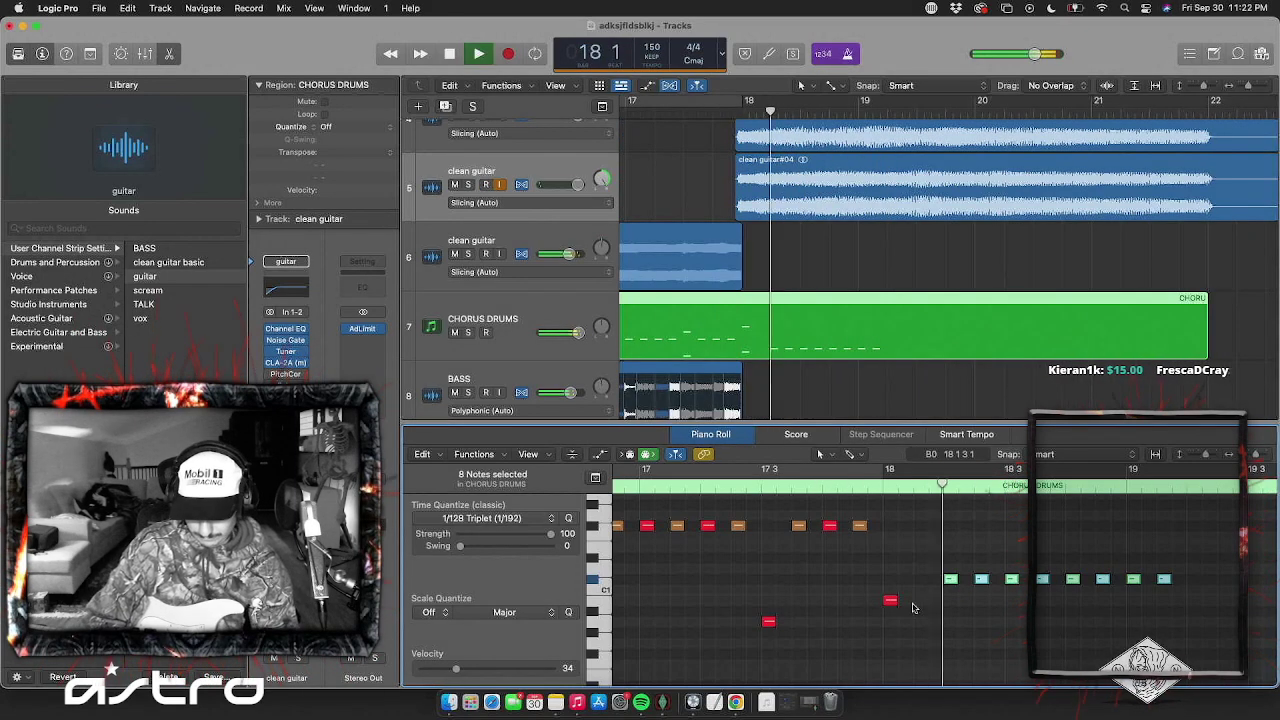
key(space)
Copy the eight C#1 hits and paste them starting at bar 19 beat 2
drag(746, 556, 1057, 623)
drag(1006, 486, 1018, 486)
key(super+v)
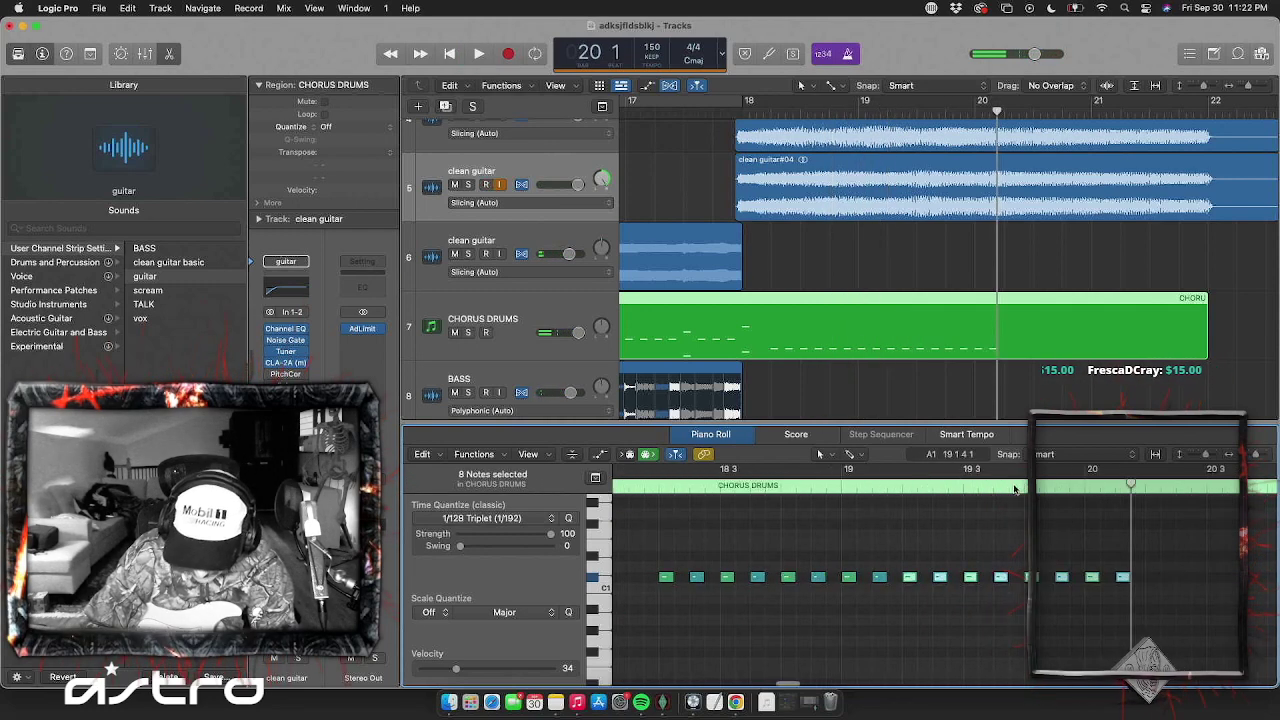
scroll(971, 520, left, 3)
Add a drum hit at velocity 127 below the C#1 row, audition it, and move it to the start of bar 20
double_click(763, 486)
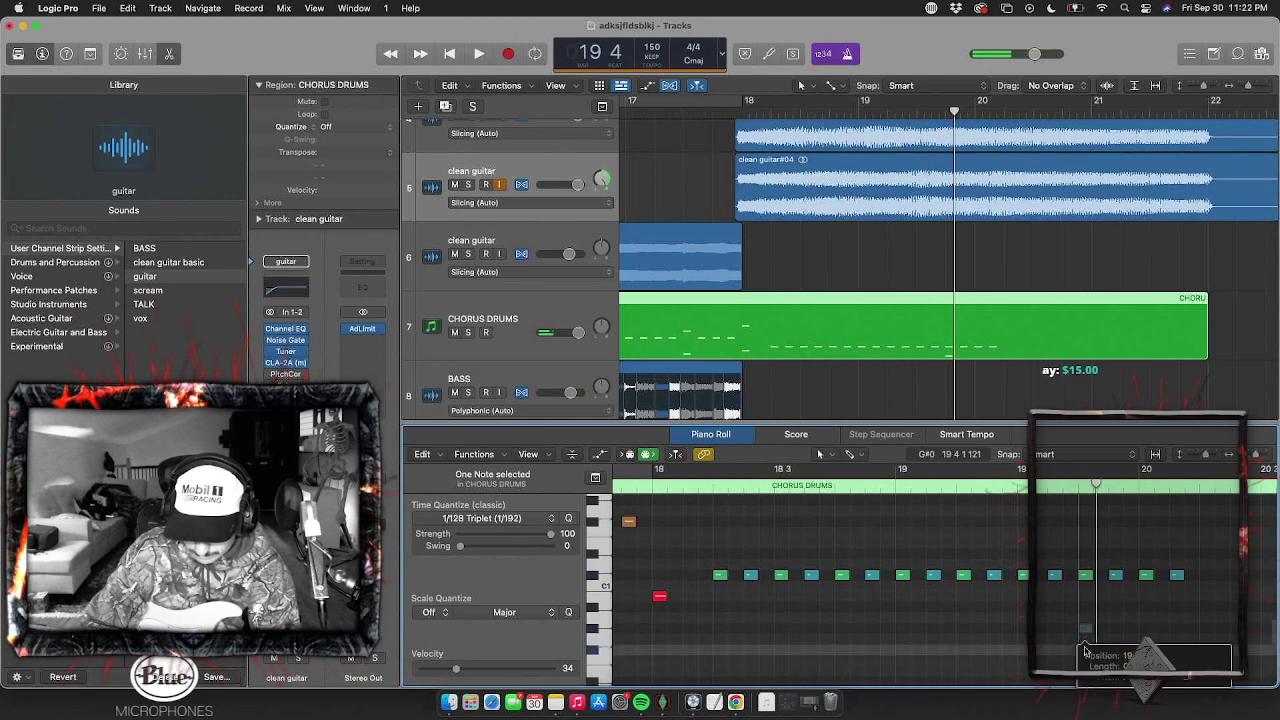
mouse_move(1086, 630)
mouse_down()
mouse_move(1087, 650)
mouse_move(1087, 608)
mouse_up()
double_click(697, 486)
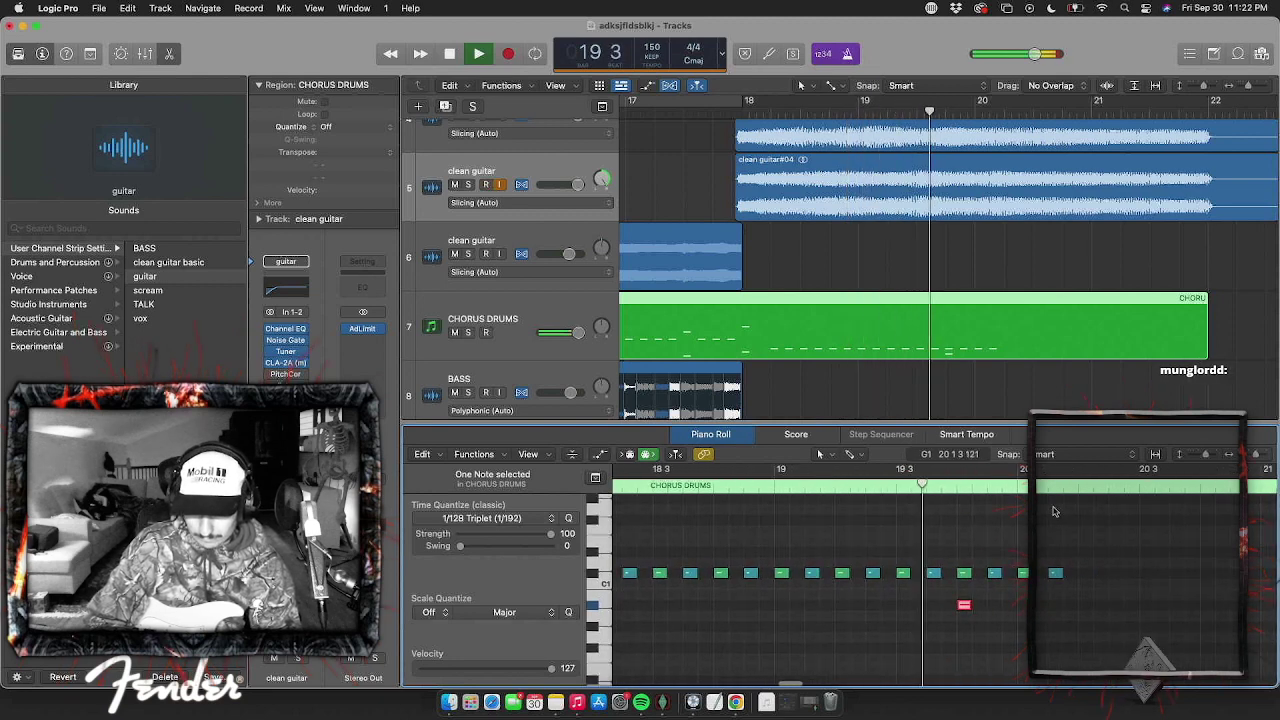
drag(967, 610, 1023, 607)
scroll(971, 589, left, 4)
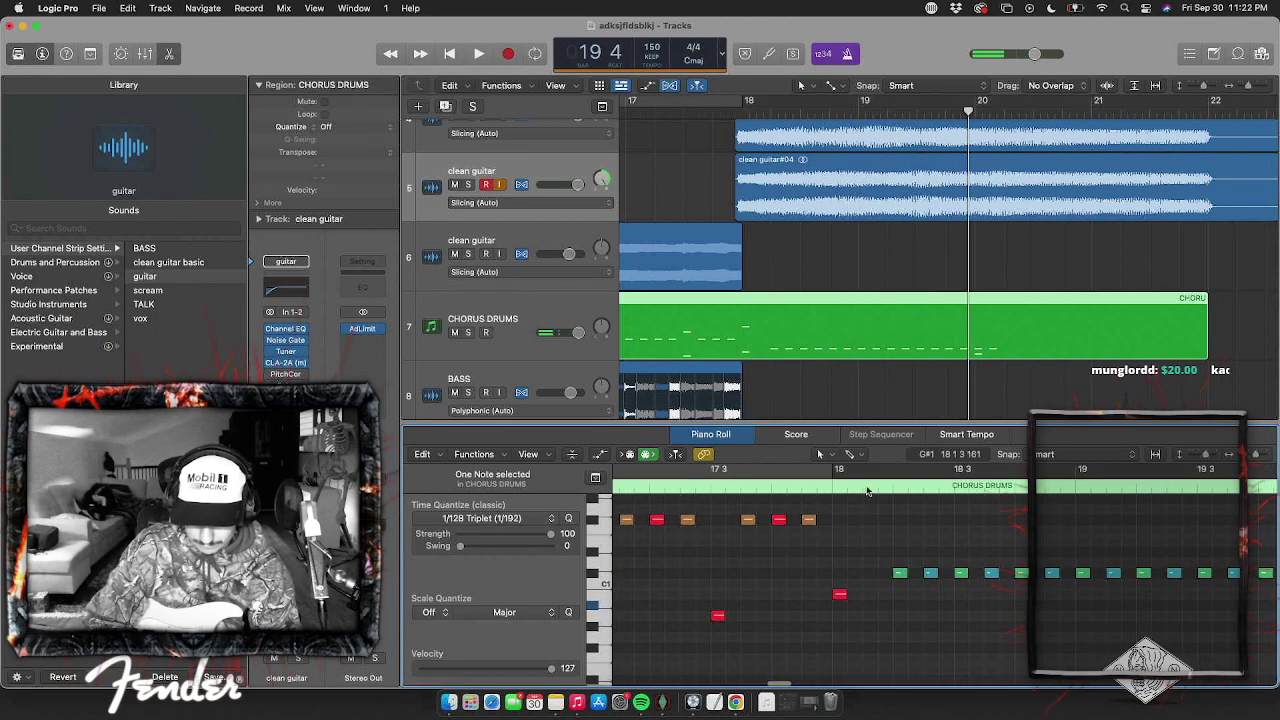
Move the A#0 hit at bar 20 one eighth note earlier, playing the passage around the change
double_click(838, 491)
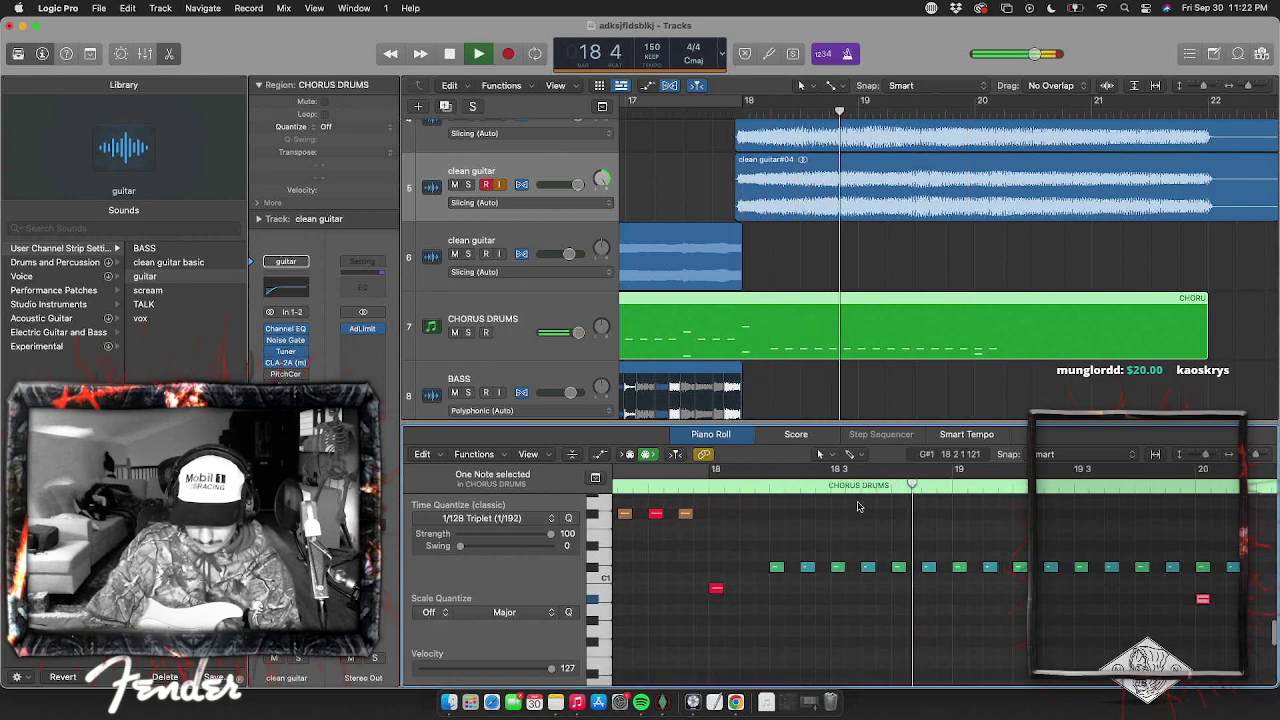
key(space)
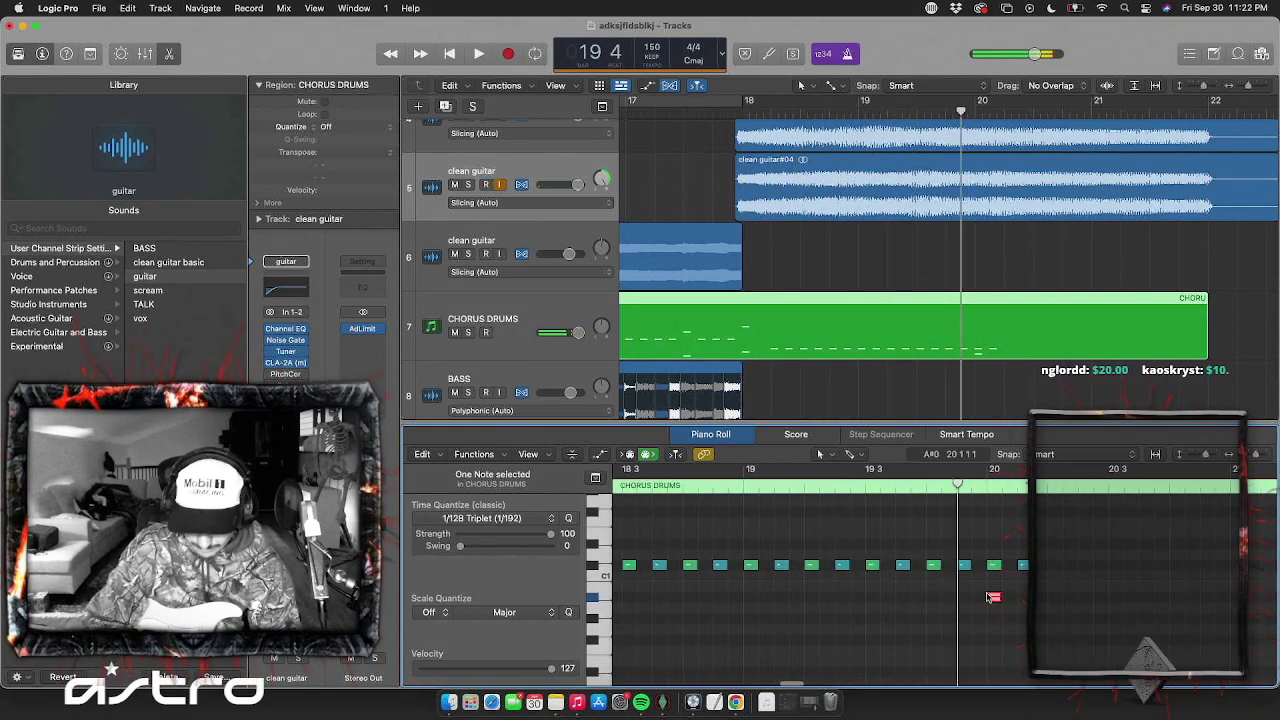
drag(995, 600, 961, 596)
scroll(961, 596, left, 4)
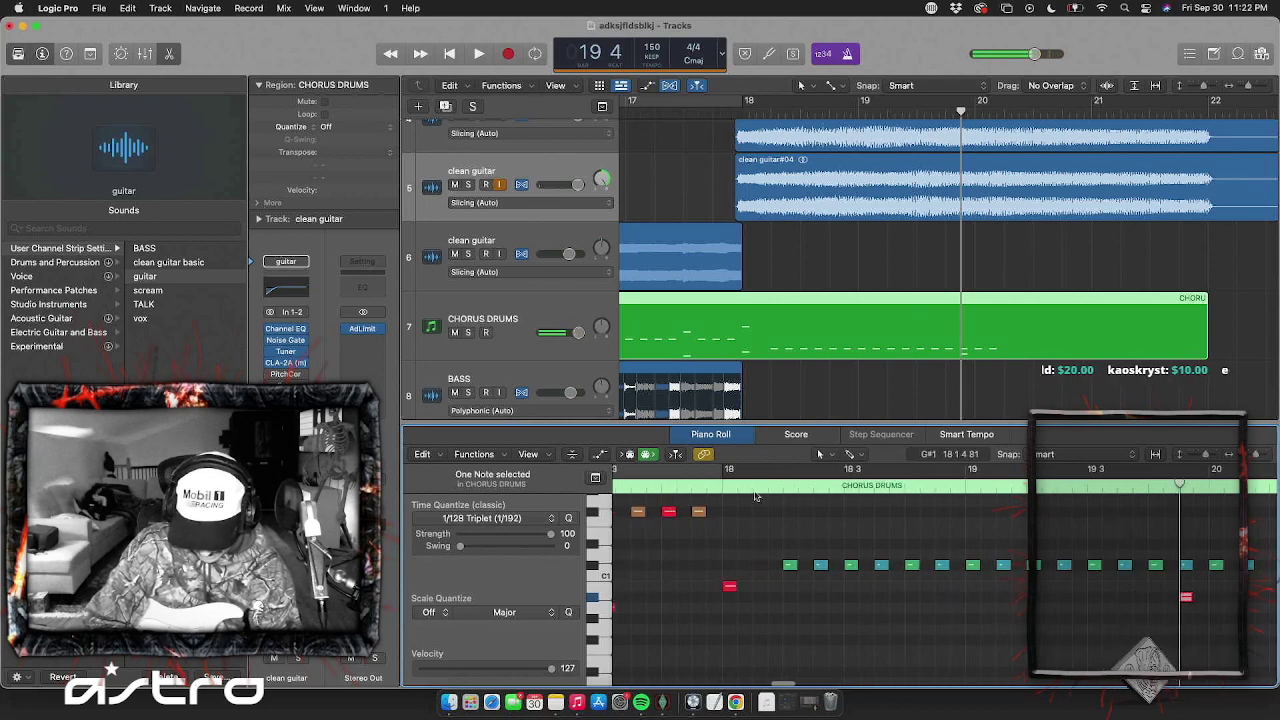
key(space)
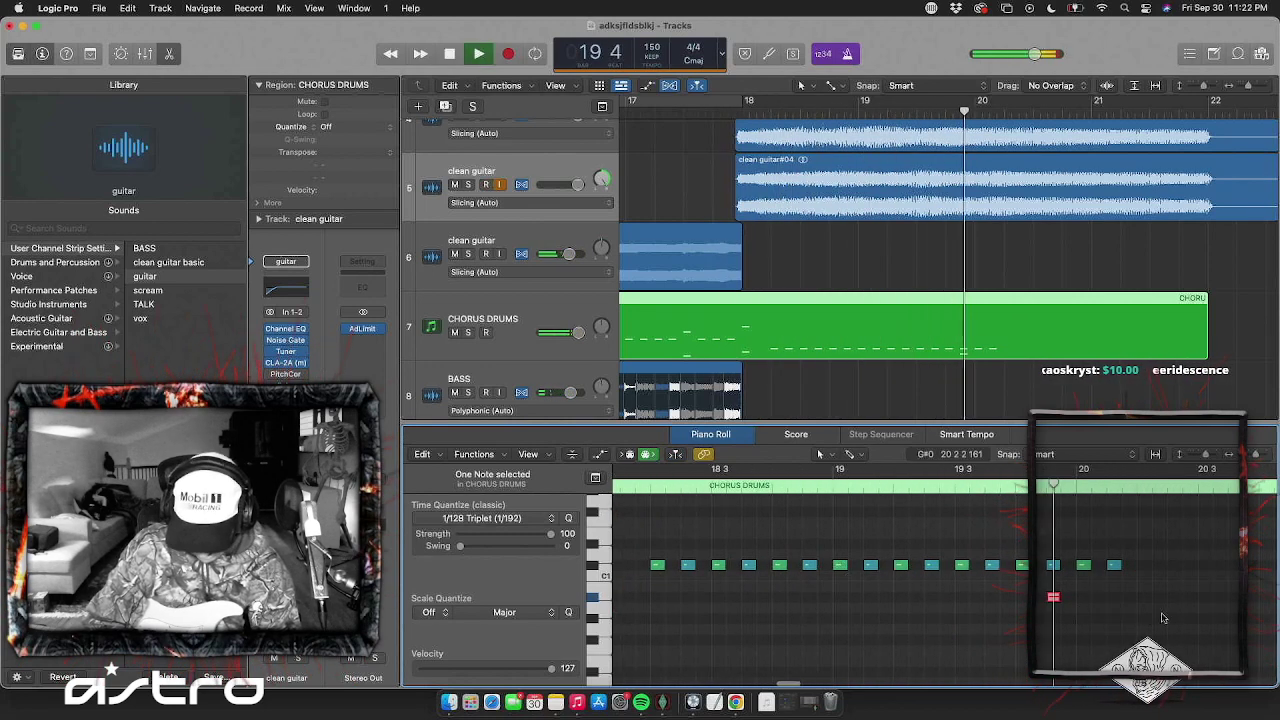
Add three more A#0 hits at eighth-note spacing after the first one, up to bar 20 beat 2, auditioning them along the way
key(space)
click(1114, 597)
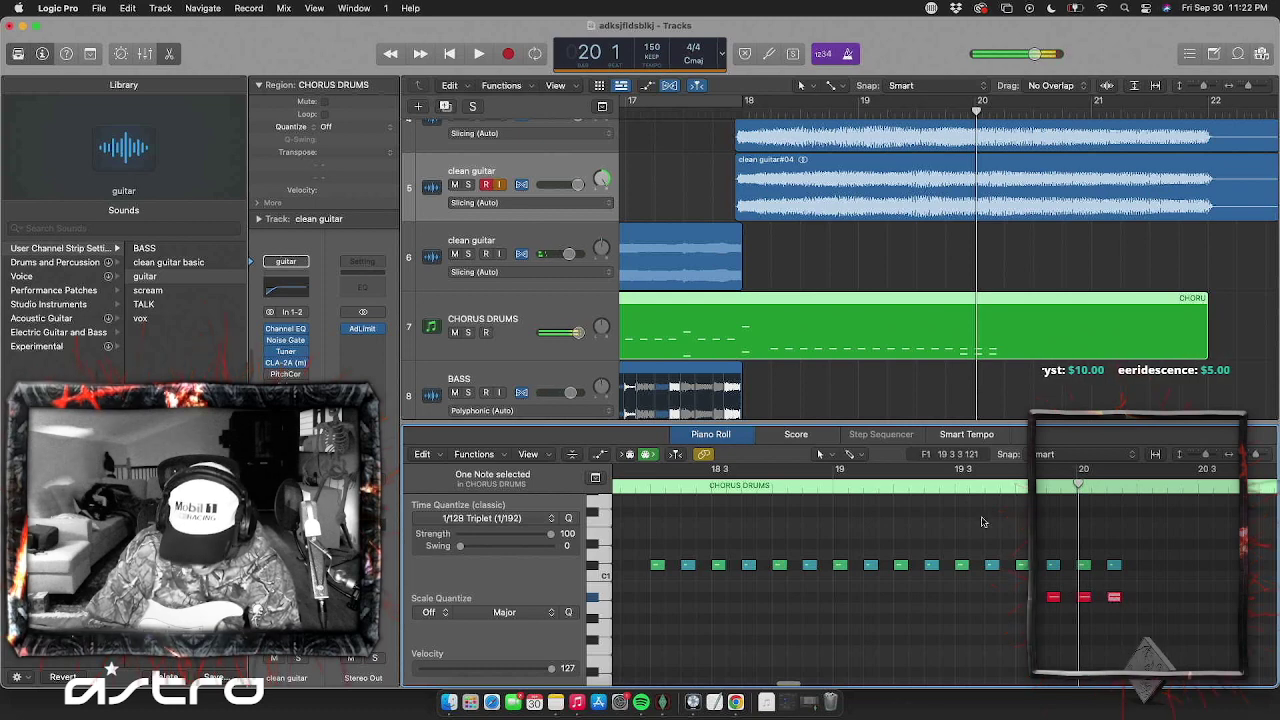
click(961, 489)
key(space)
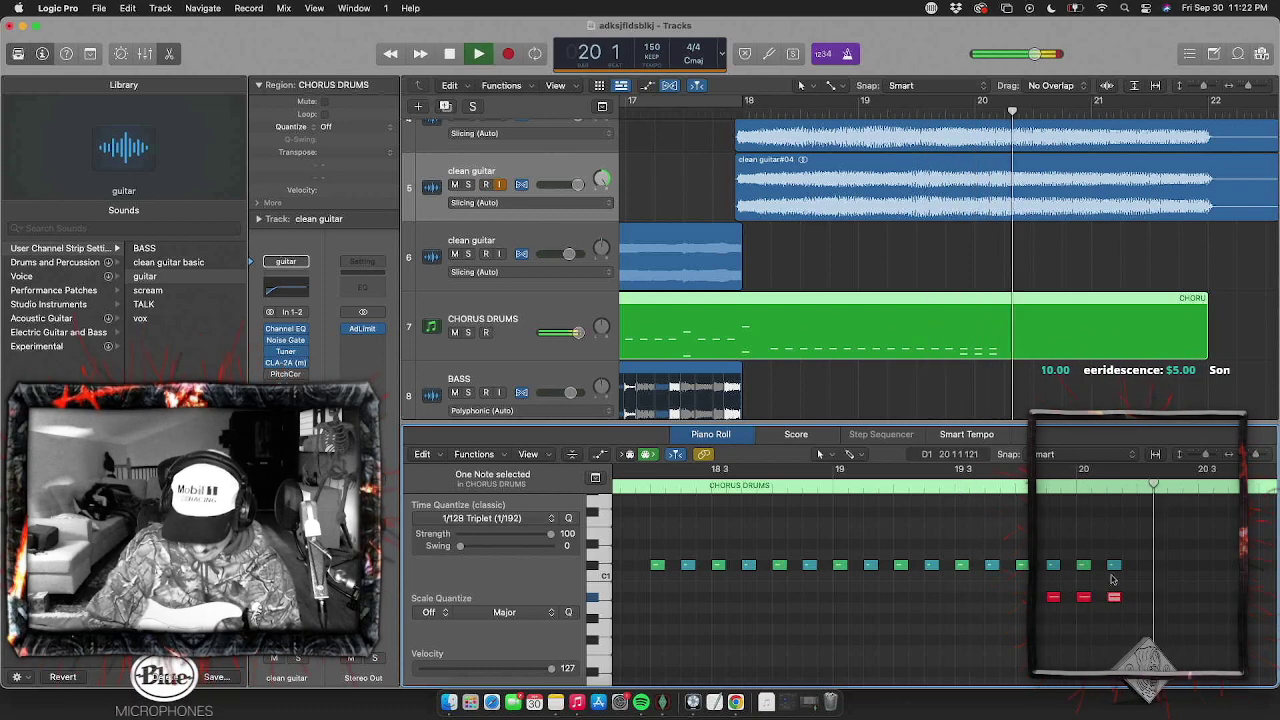
key(space)
super+click(1144, 597)
scroll(1064, 564, up, 1)
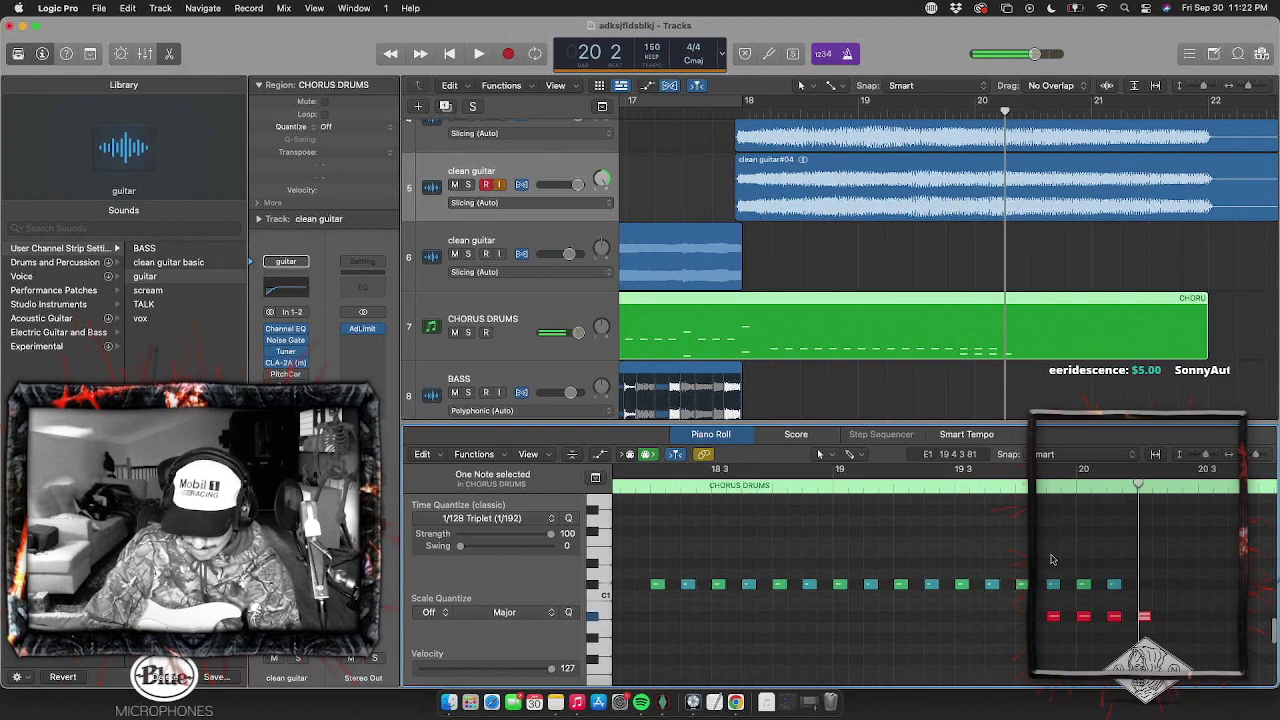
Add four F1 hits aligned with the four A#0 hits, plus a C#1 hit at velocity 127 on bar 20 beat 2
drag(1062, 560, 1057, 544)
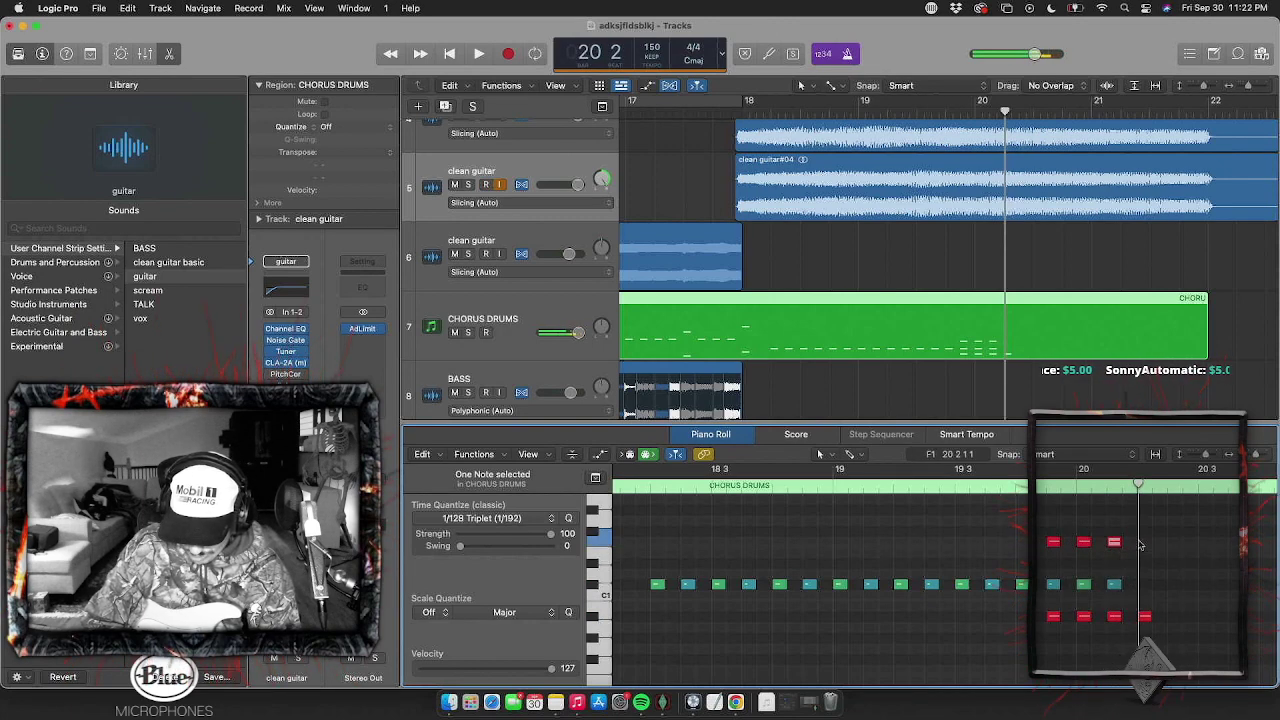
key(space)
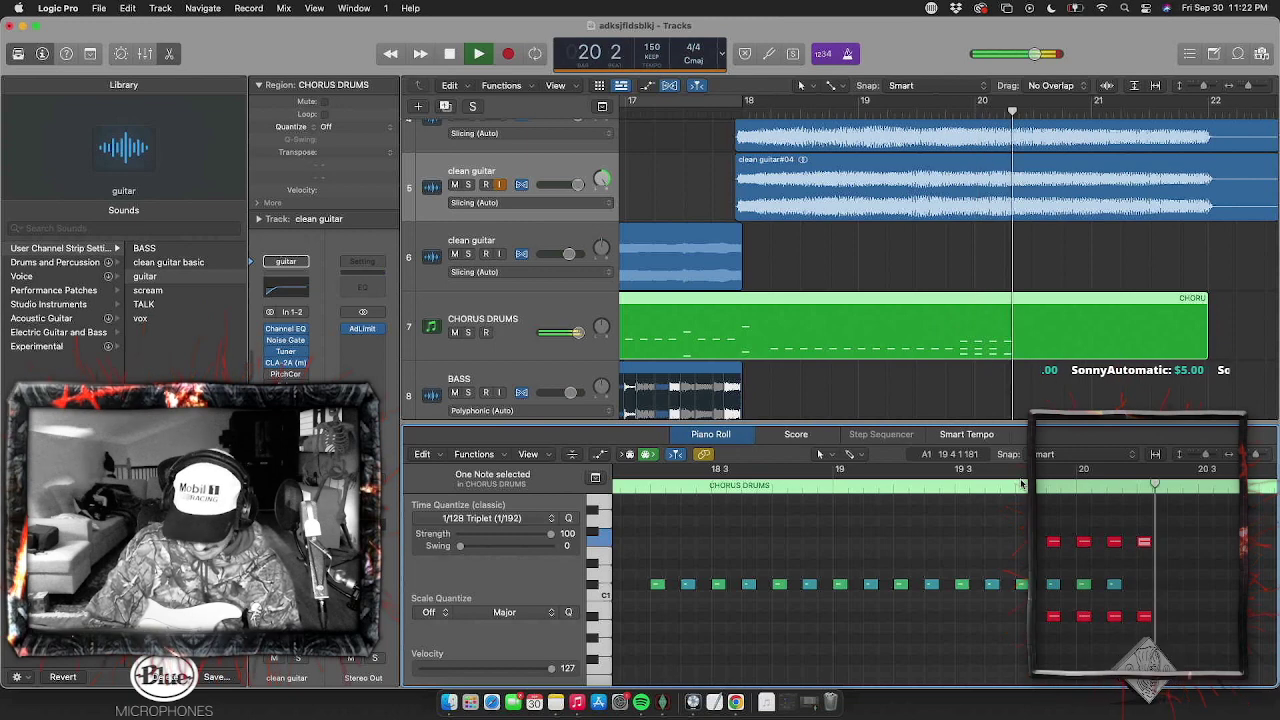
key(space)
scroll(946, 580, left, 4)
super+click(805, 585)
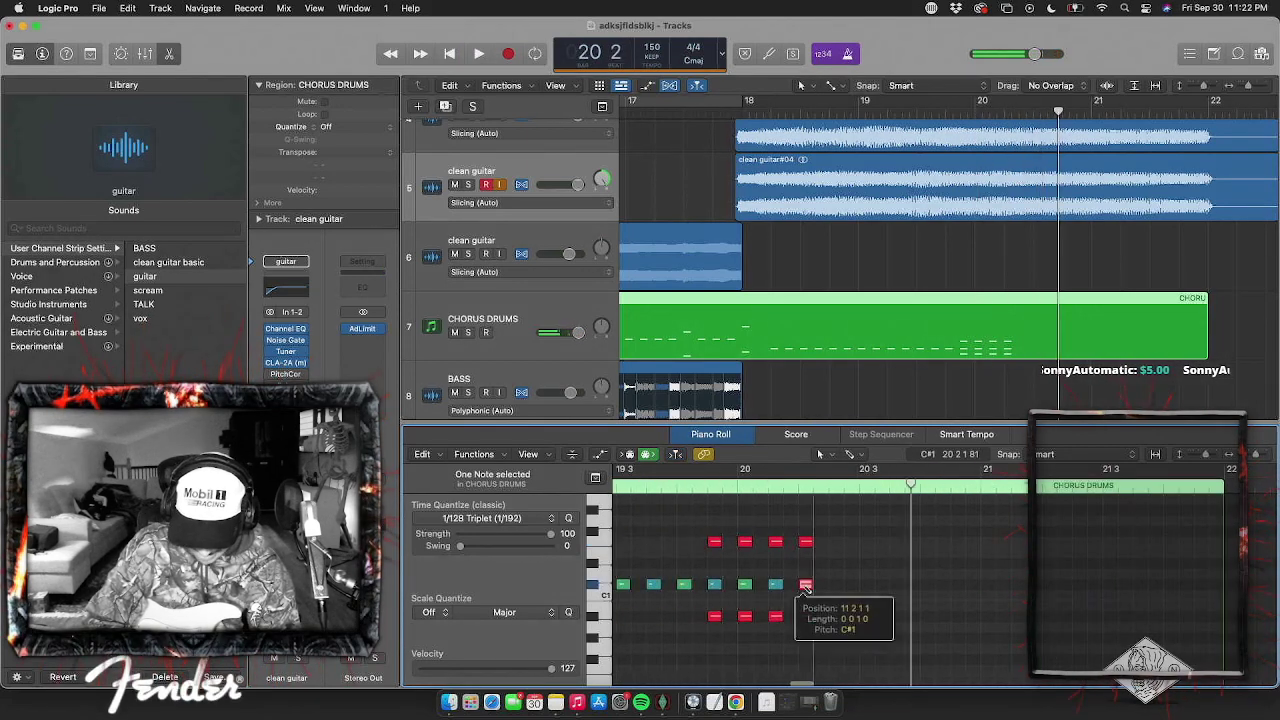
Play back the drum ending with the surrounding bars and turn off the metronome
key(space)
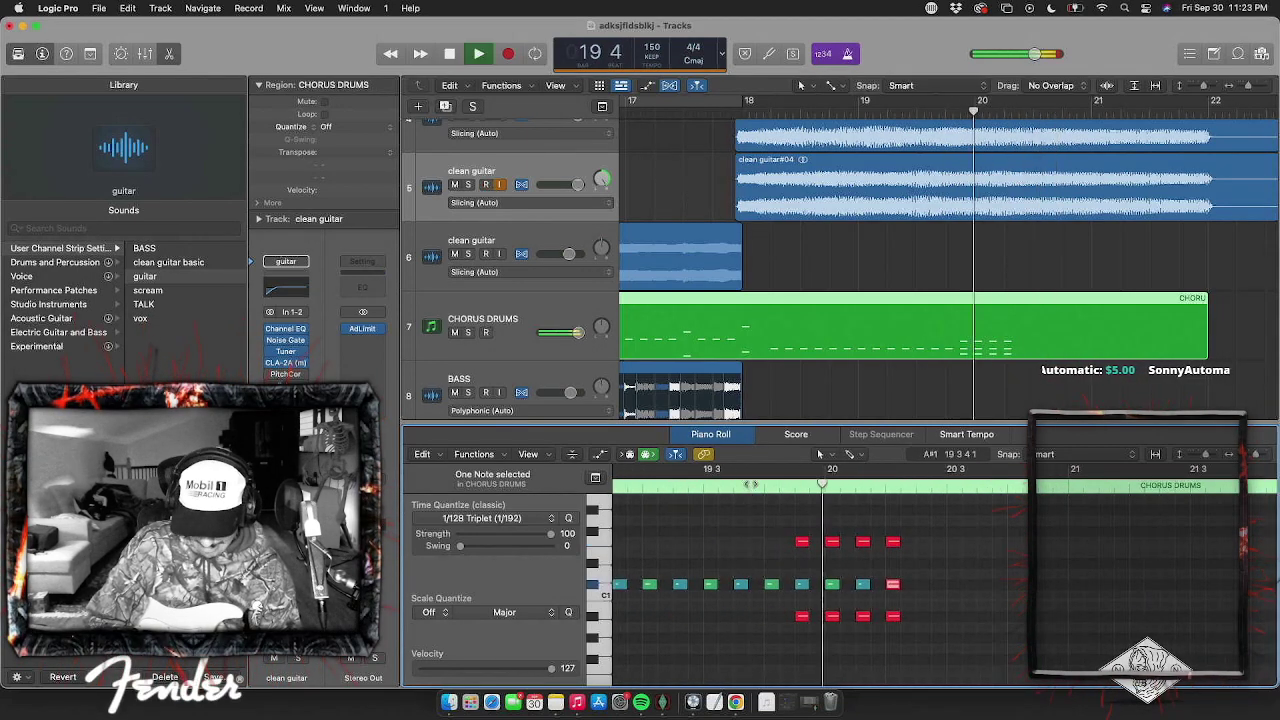
key(super+Left)
key(super+Left)
key(super+Left)
key(super+Left)
key(super+Left)
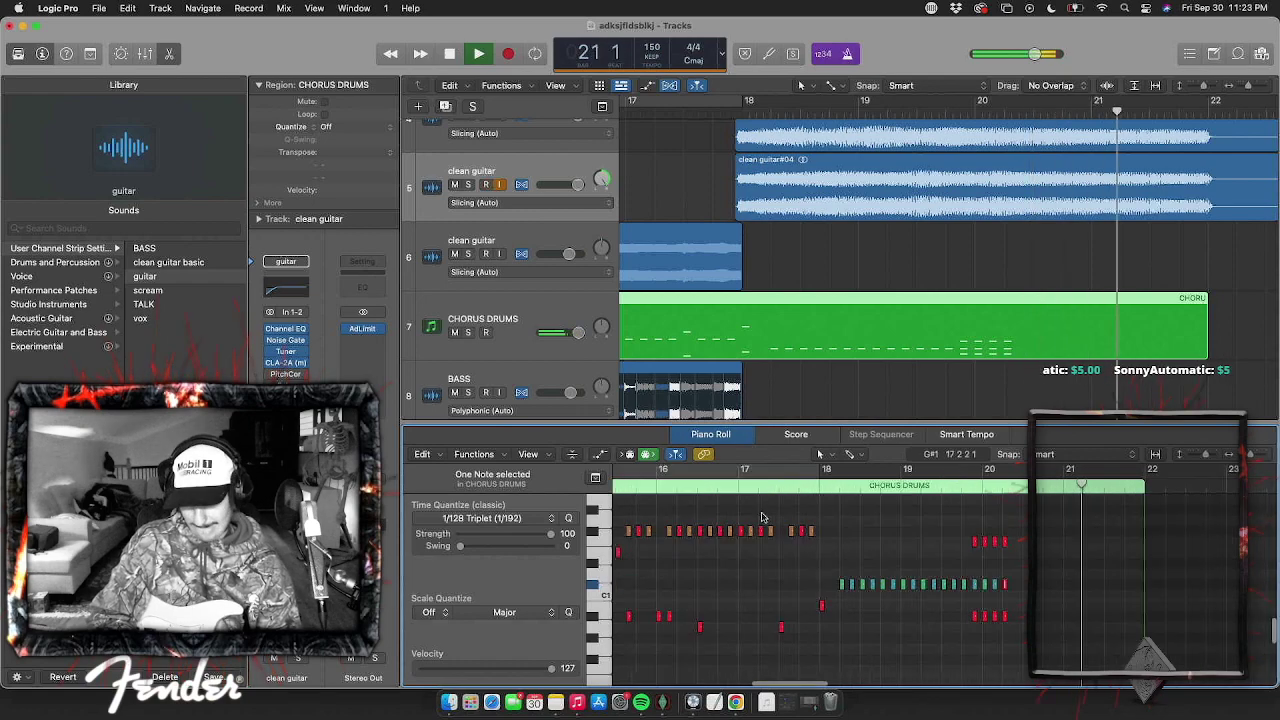
click(968, 475)
key(super+Right)
key(super+Right)
key(super+Right)
key(super+Right)
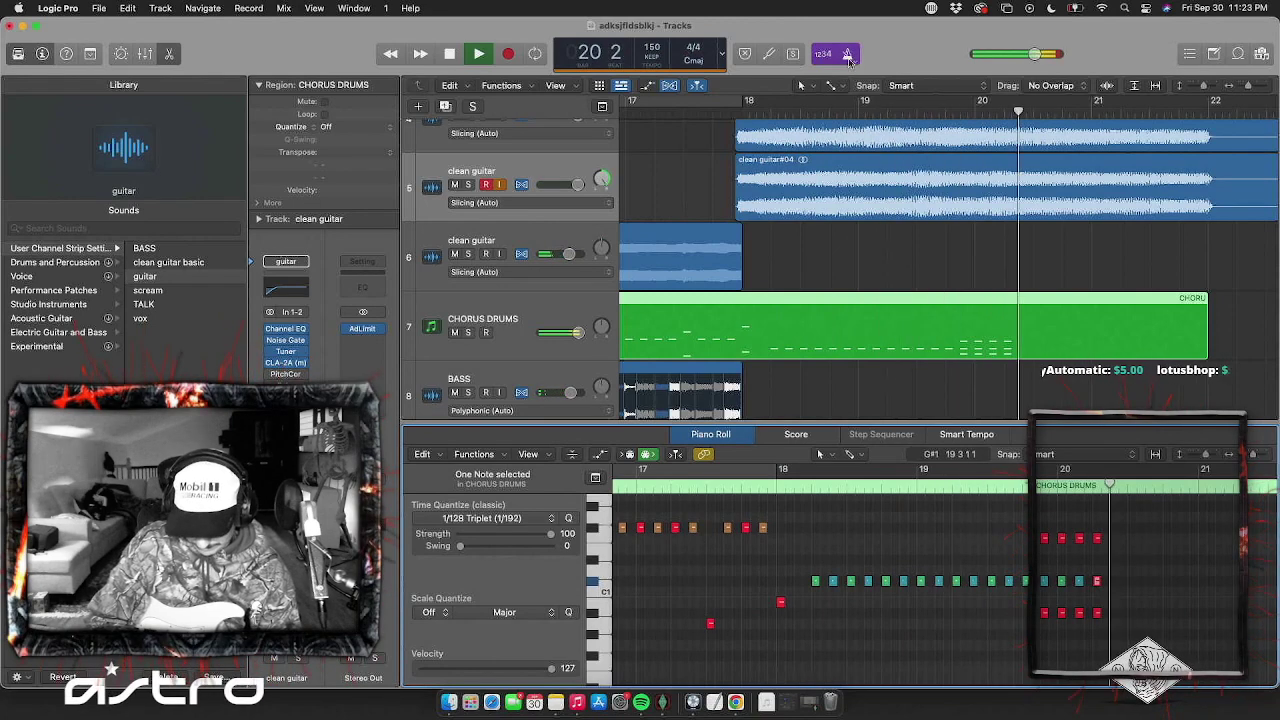
click(771, 487)
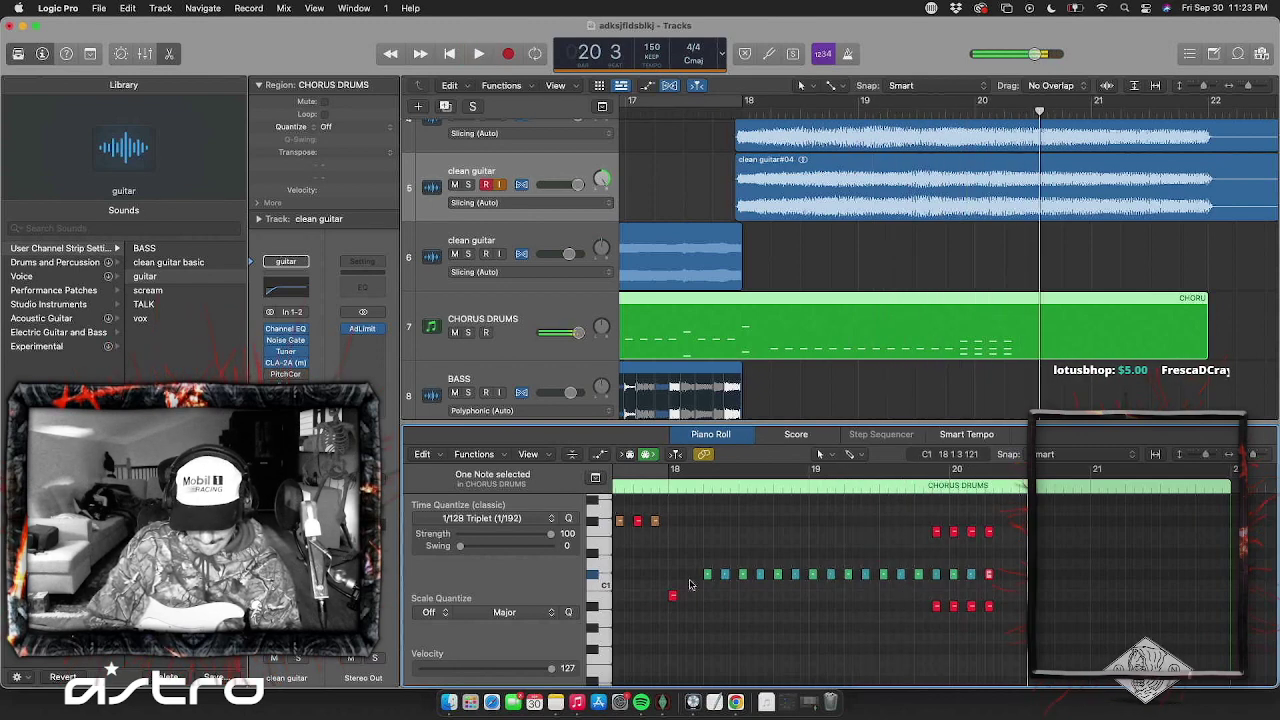
Lower the velocity of the first sixteen C#1 hits from bar 18 together to 19 and play the pattern back
drag(692, 557, 973, 590)
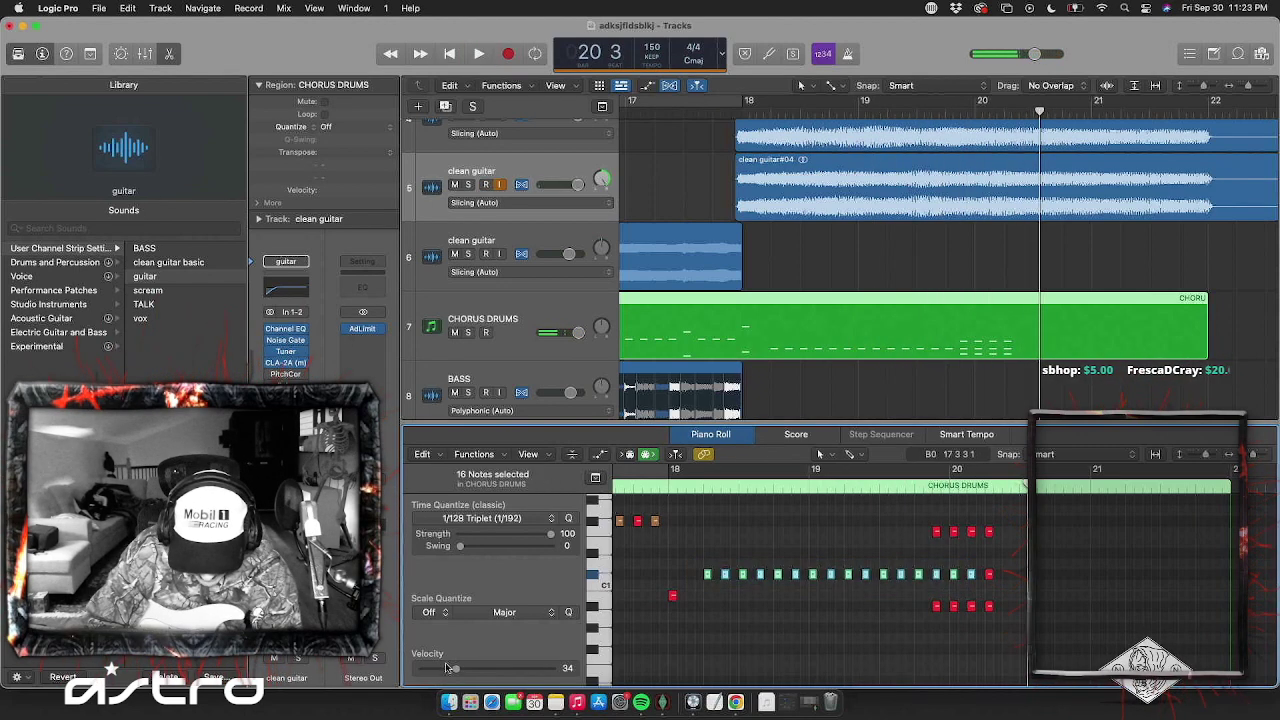
drag(446, 668, 432, 668)
double_click(703, 487)
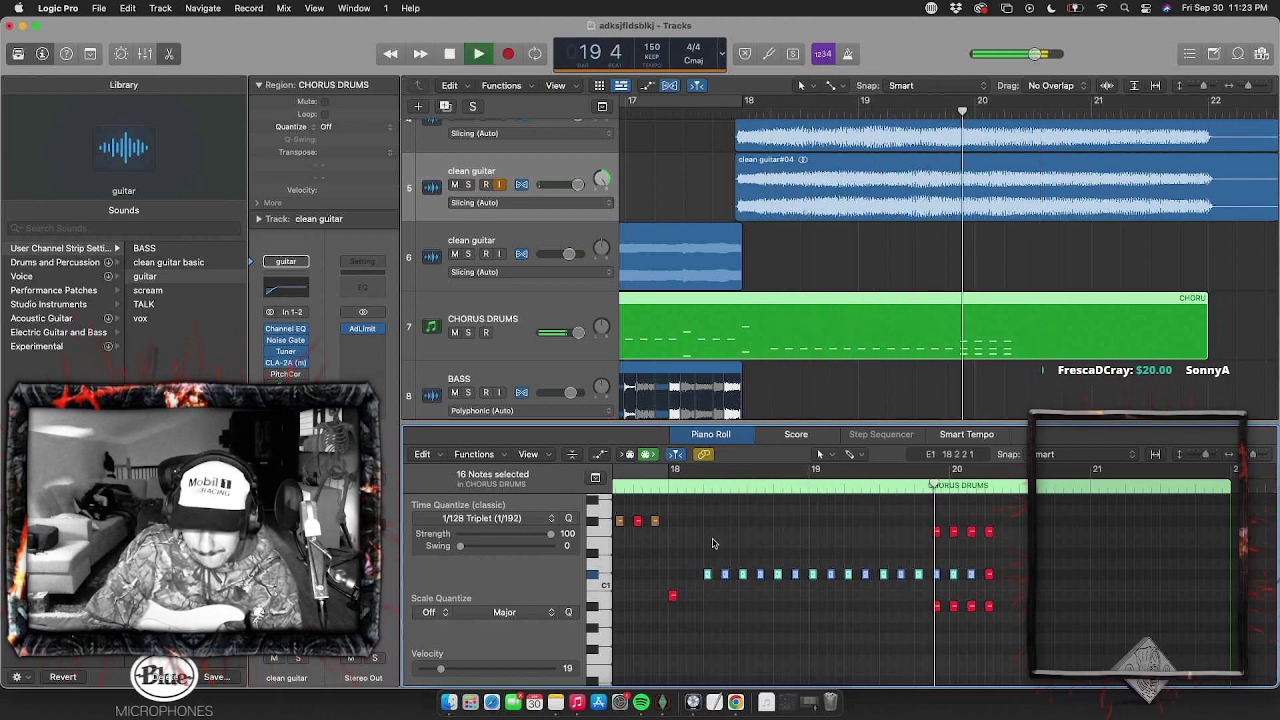
Duplicate all seventeen C#1 hits directly after the originals and play the extended pattern
key(space)
drag(690, 556, 996, 584)
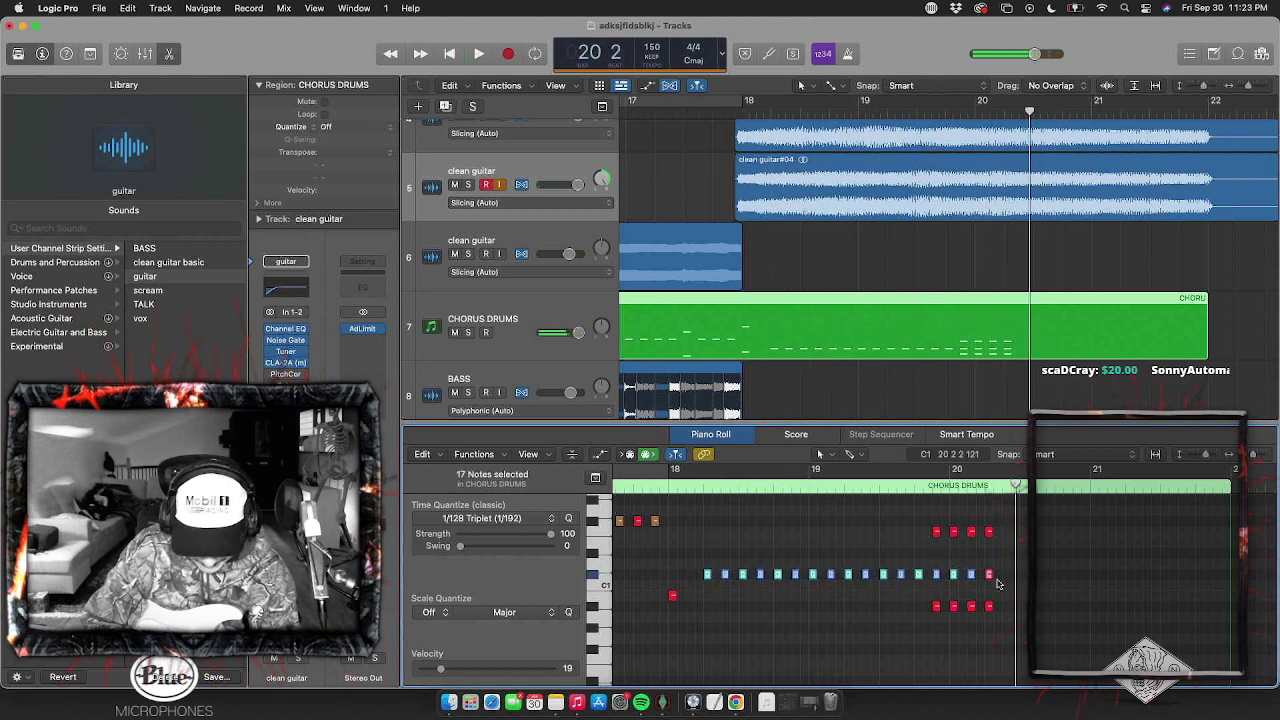
drag(1012, 485, 711, 486)
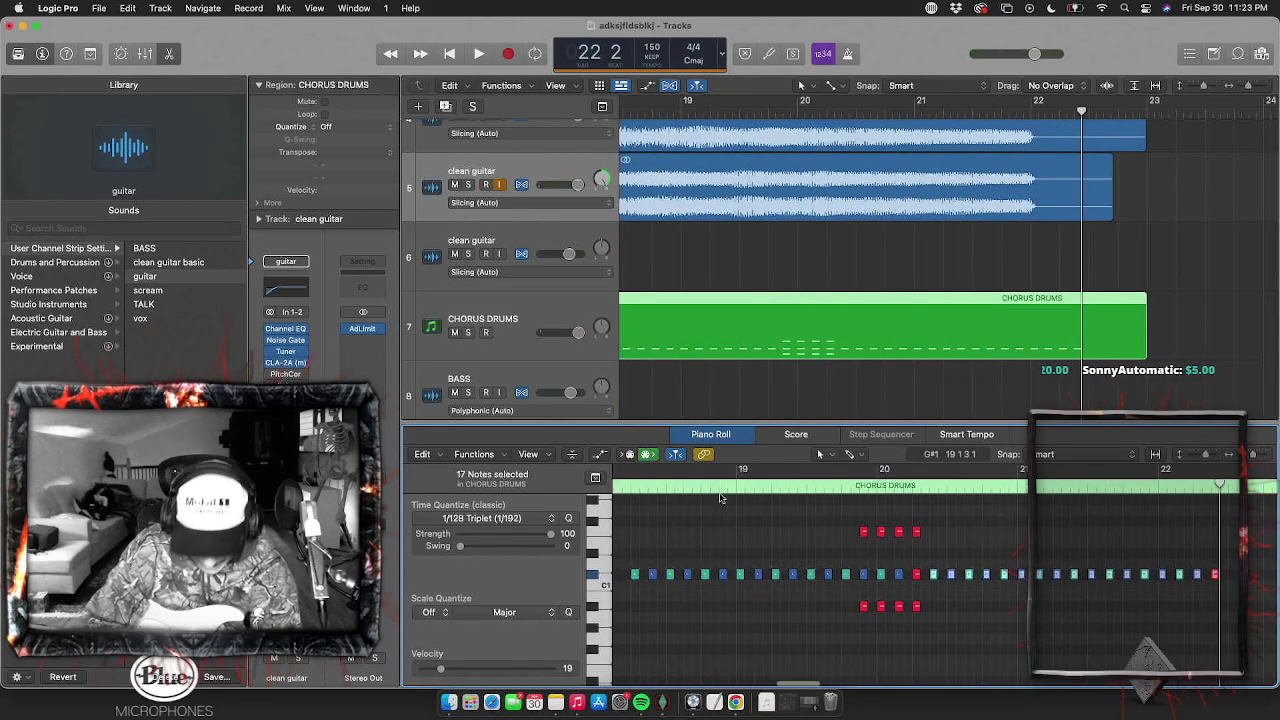
key(space)
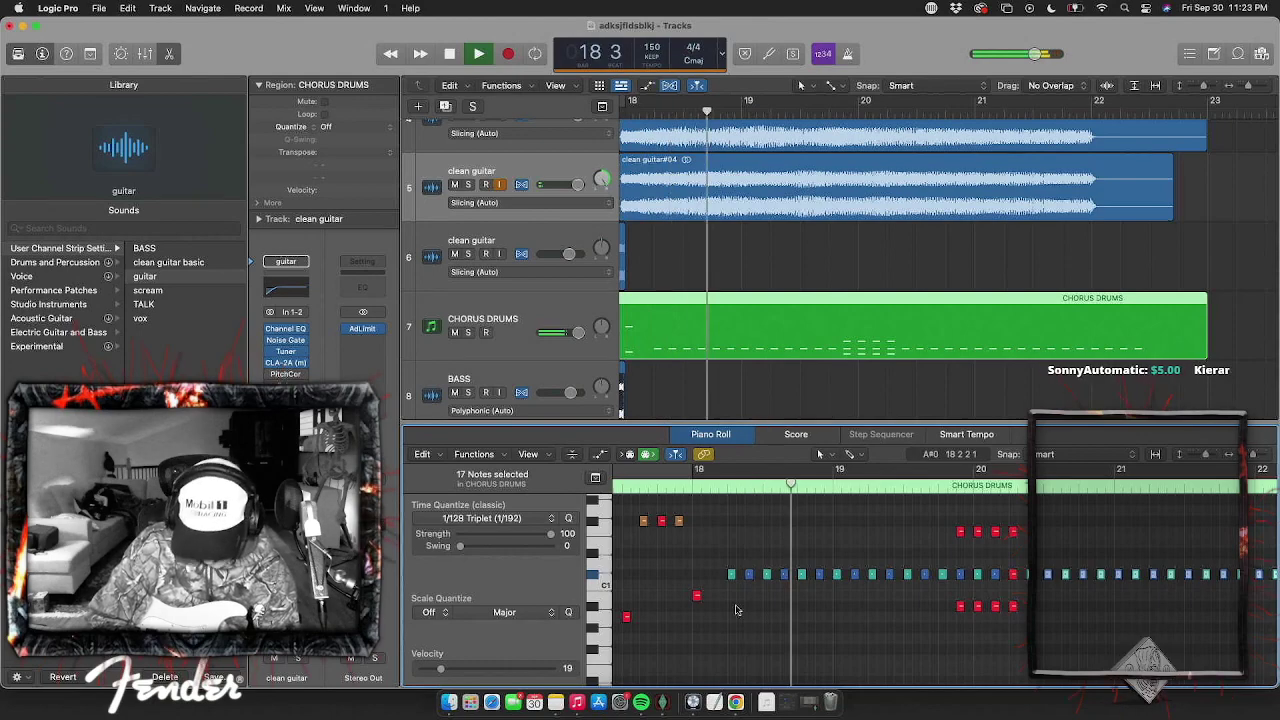
Delete the original C#1 hit at bar 20 beat 2 and shift the seventeen copied hits one eighth note earlier into its place
scroll(740, 605, up, 5)
scroll(735, 610, down, 1)
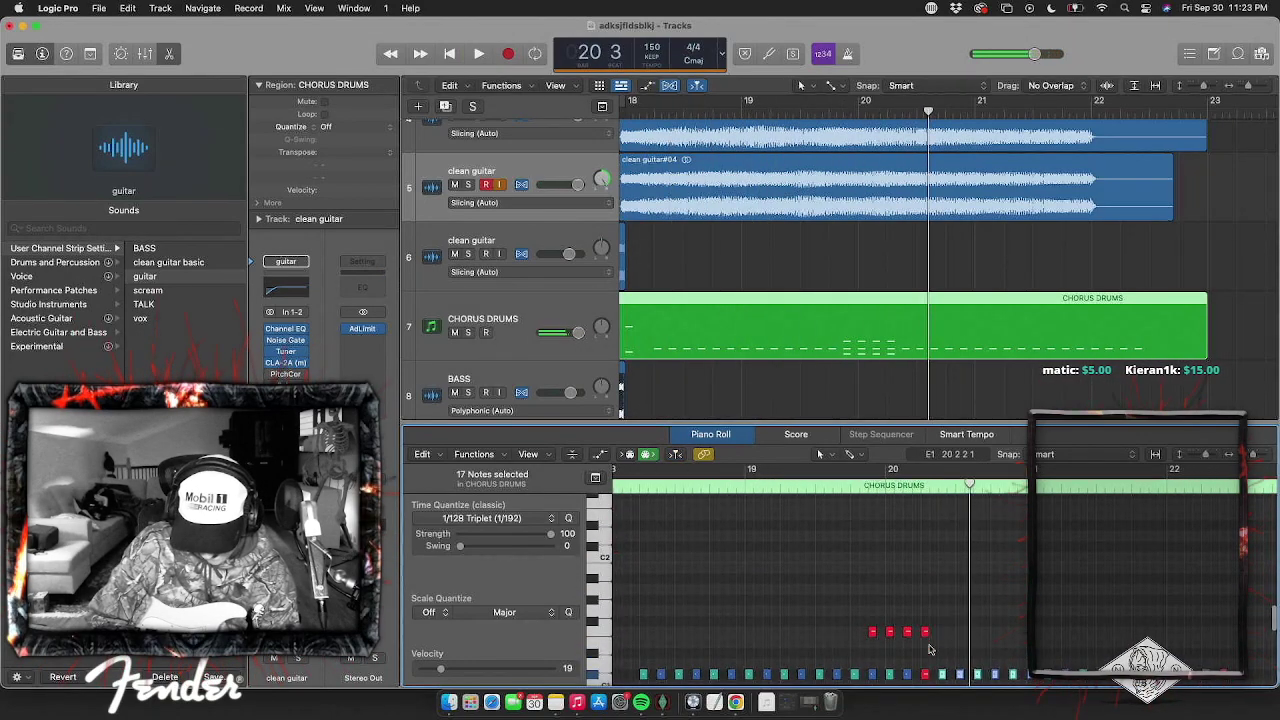
scroll(929, 650, down, 2)
click(927, 644)
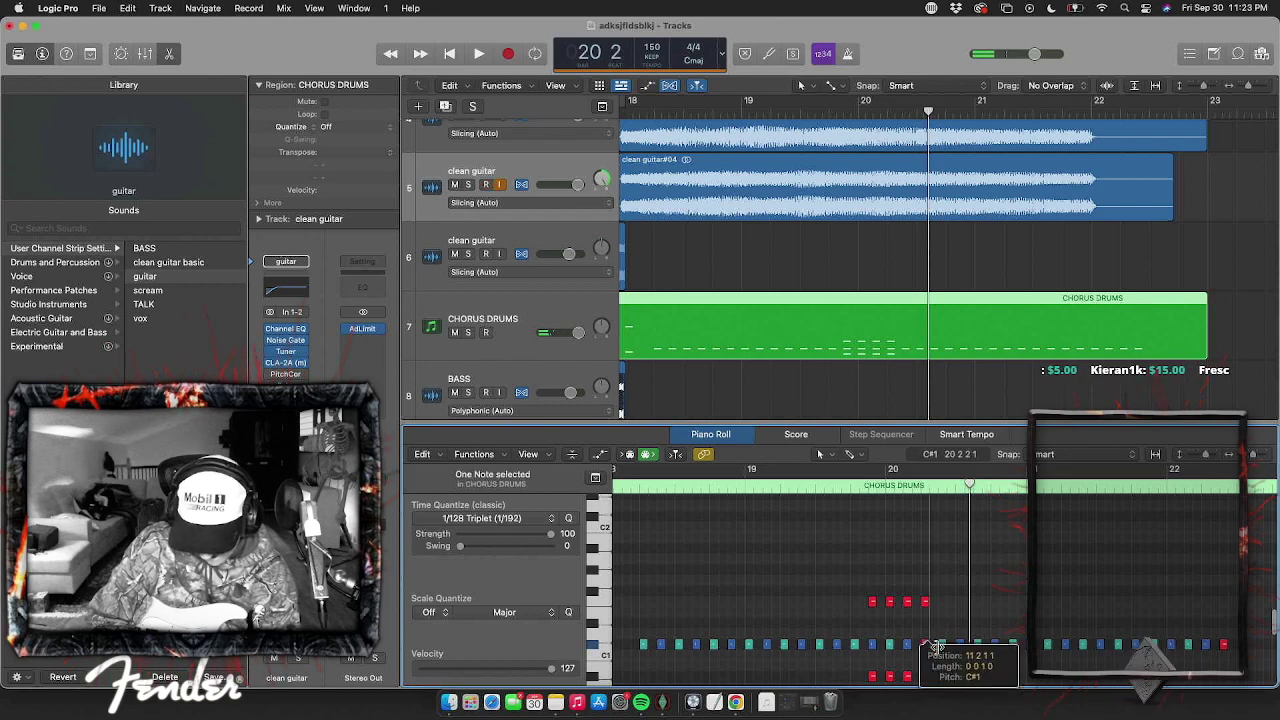
scroll(926, 632, right, 3)
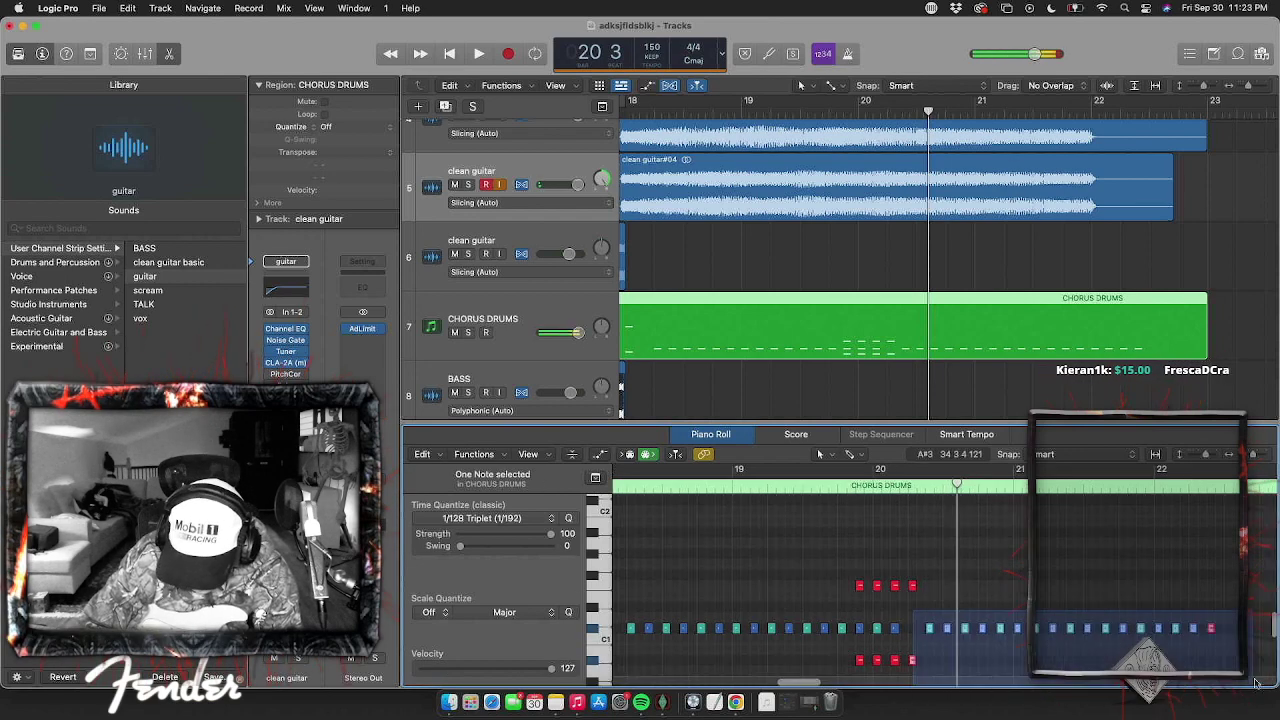
drag(806, 612, 1128, 638)
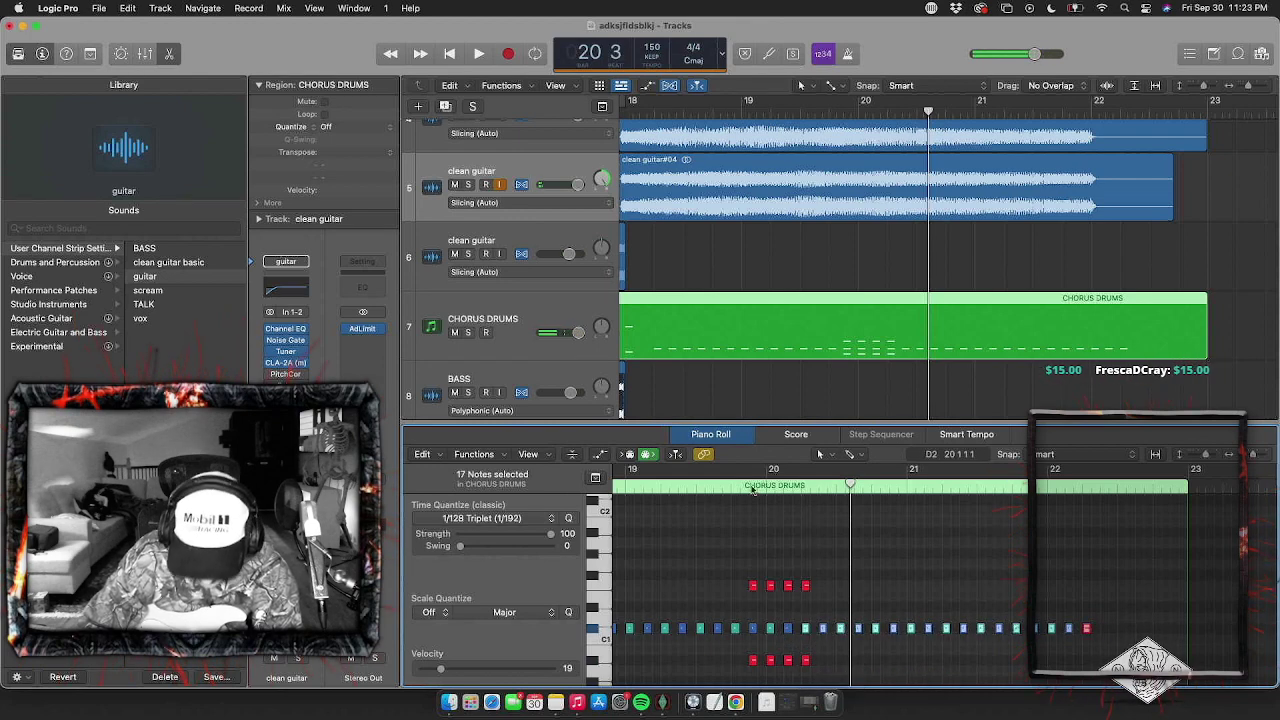
Play back from just before bar 20 and delete the last four C#1 hits around bar 22
double_click(757, 487)
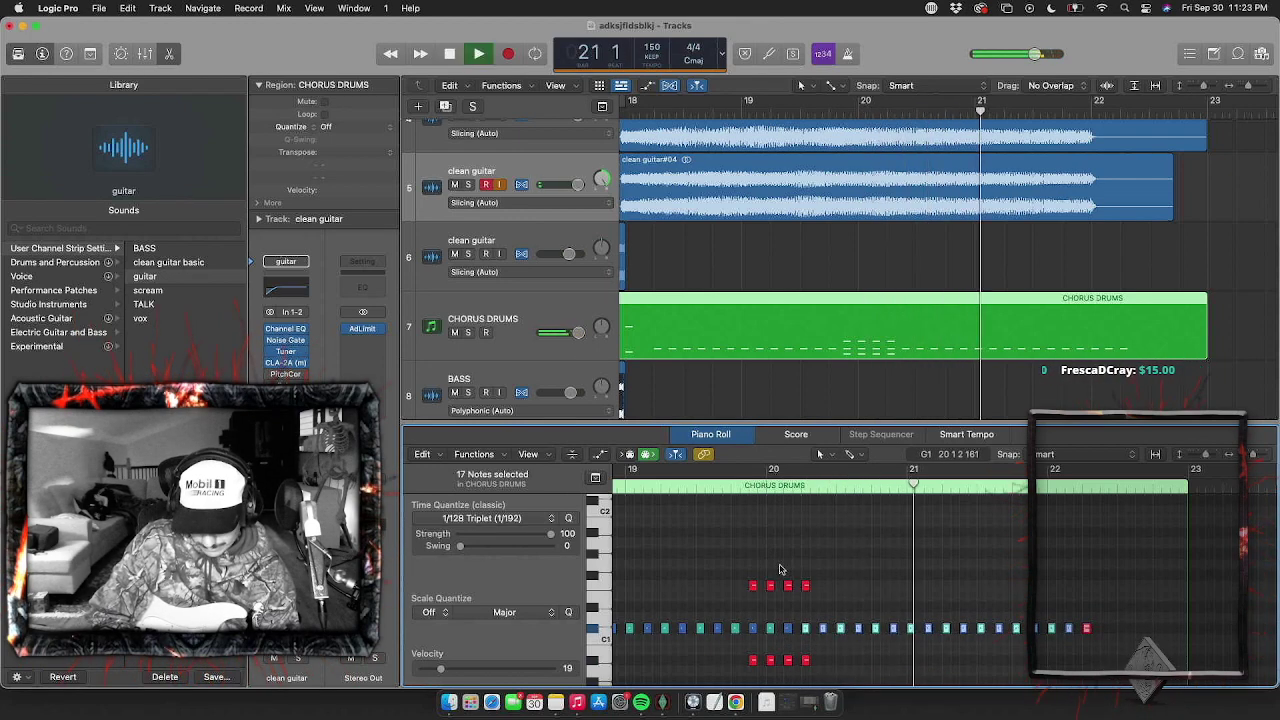
key(space)
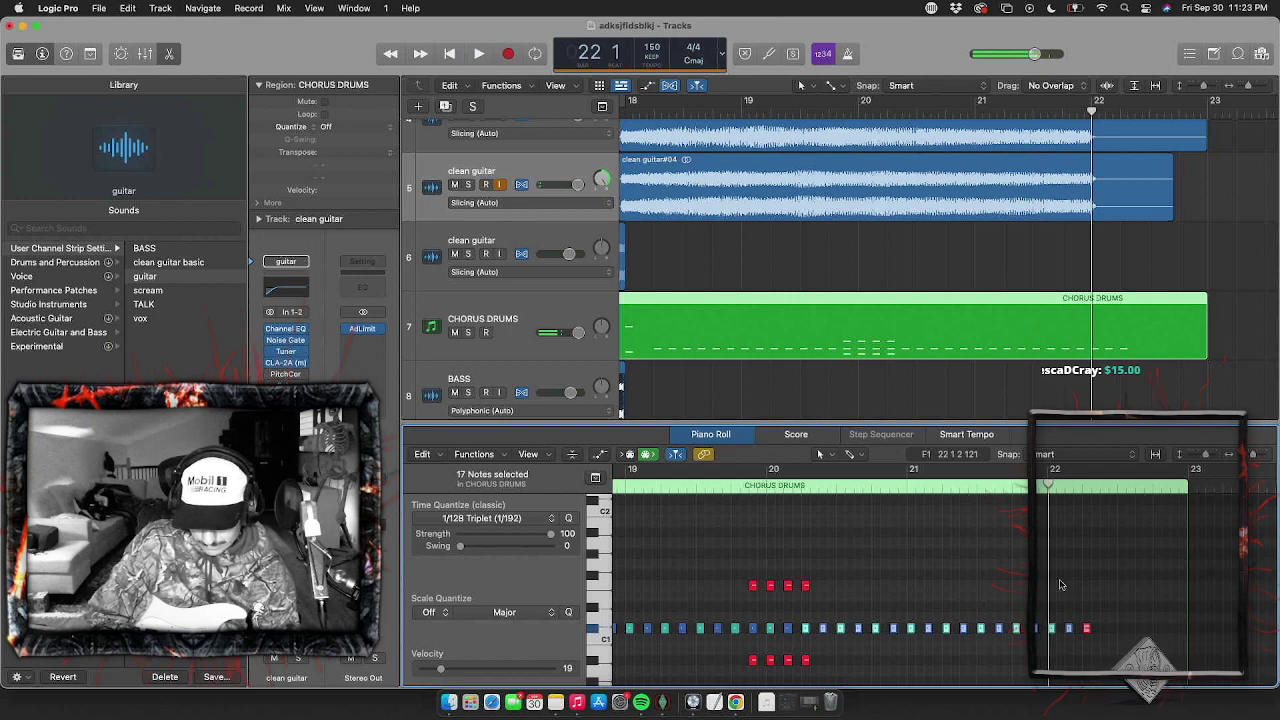
drag(1036, 626, 1030, 622)
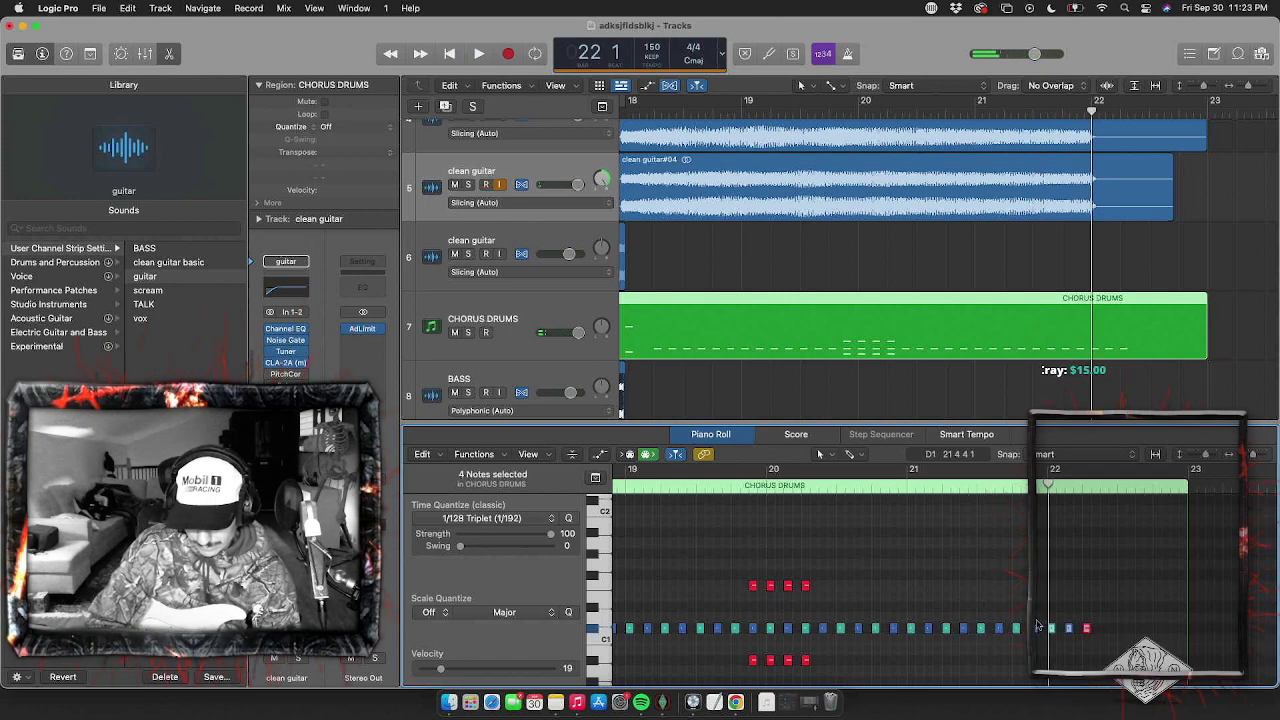
key(BackSpace)
Add a G#1 hit at velocity 127 on bar 20 beat 2 and move it up to A#1
scroll(820, 500, left, 5)
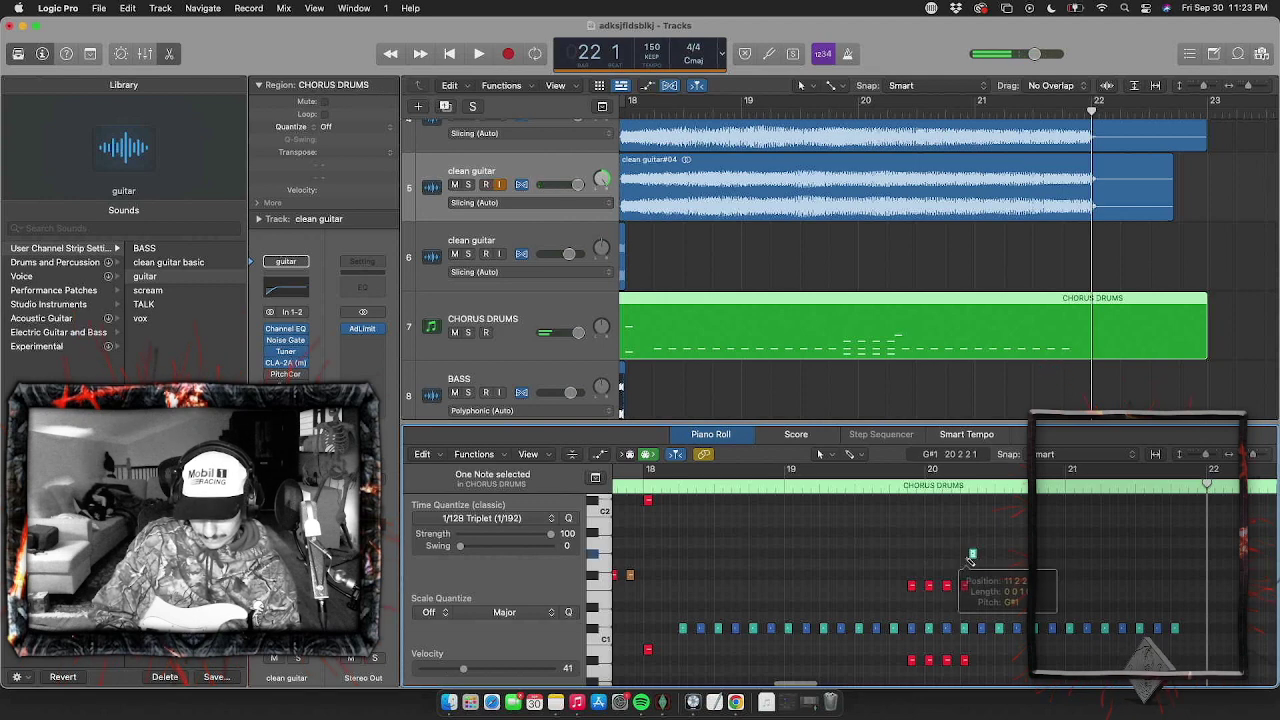
drag(971, 557, 963, 556)
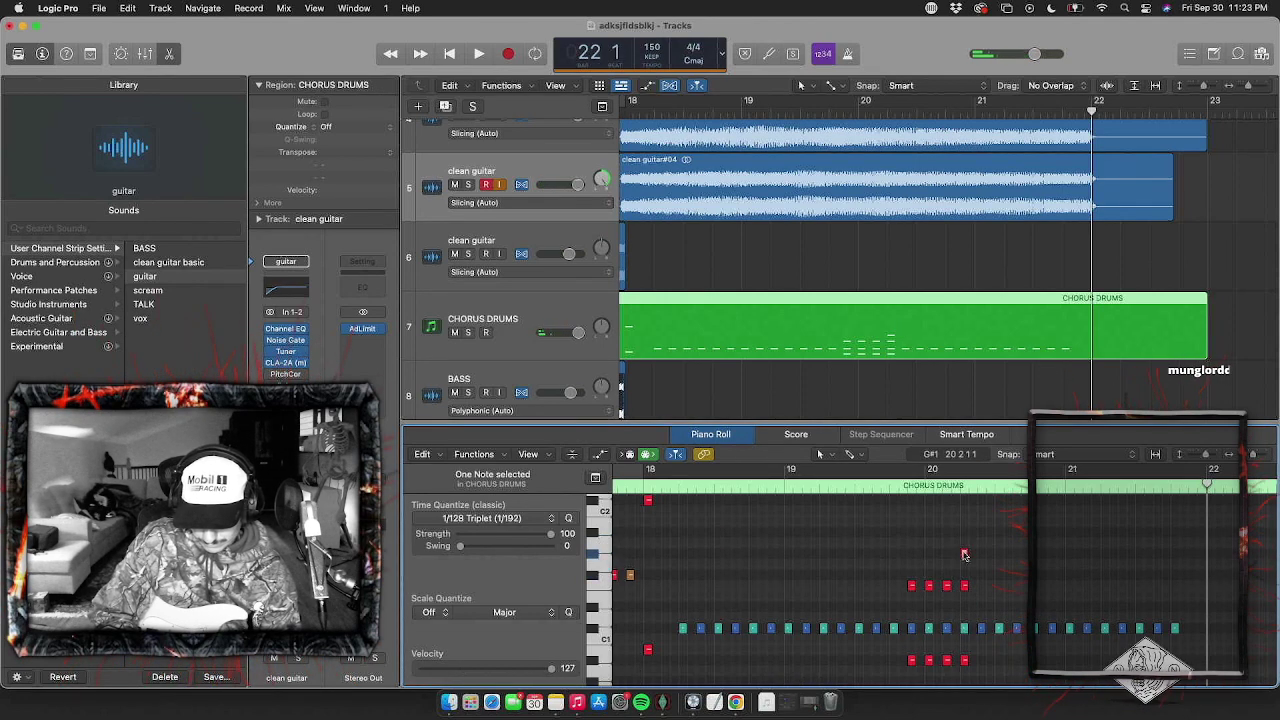
drag(964, 558, 964, 533)
Remove the final C#1 hit at bar 21 beat 4 and play the chorus back from early in bar 16
double_click(882, 482)
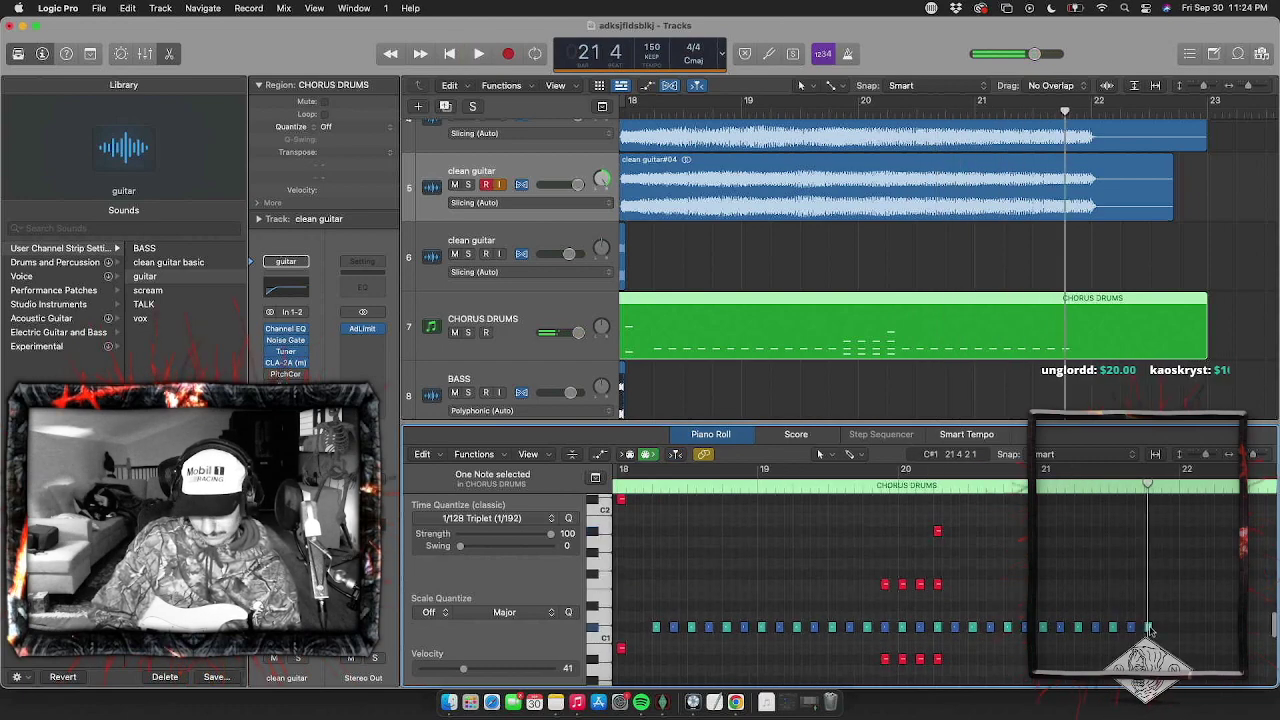
scroll(1150, 630, left, 3)
scroll(909, 586, down, 3)
scroll(889, 217, left, 4)
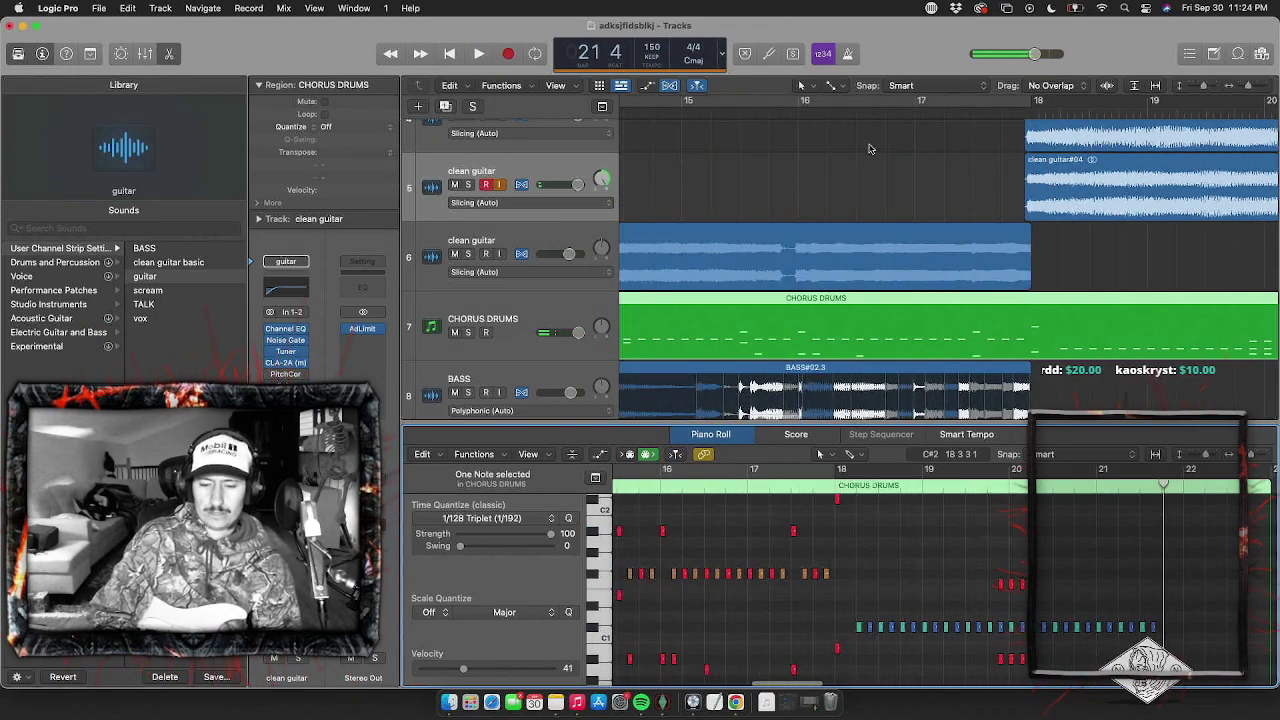
click(831, 107)
click(831, 112)
key(space)
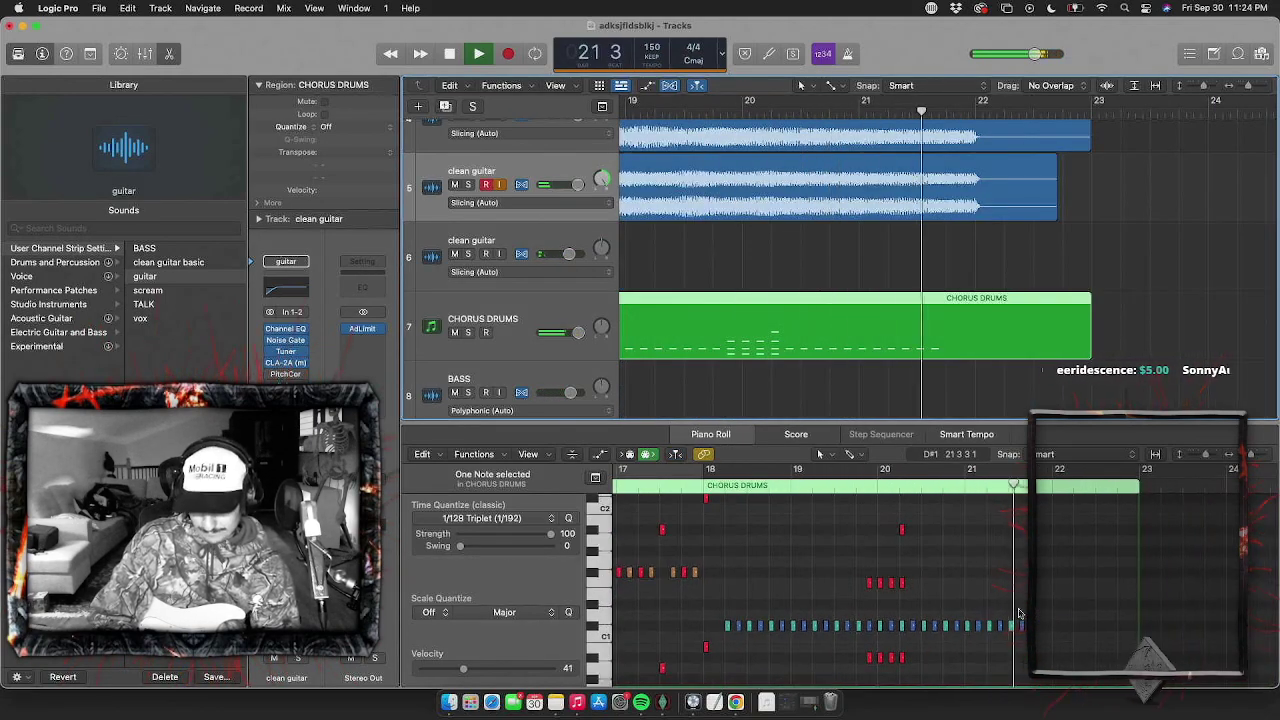
Play back the chorus drums from late in bar 19 and turn on the metronome
scroll(1015, 618, up, 3)
double_click(732, 484)
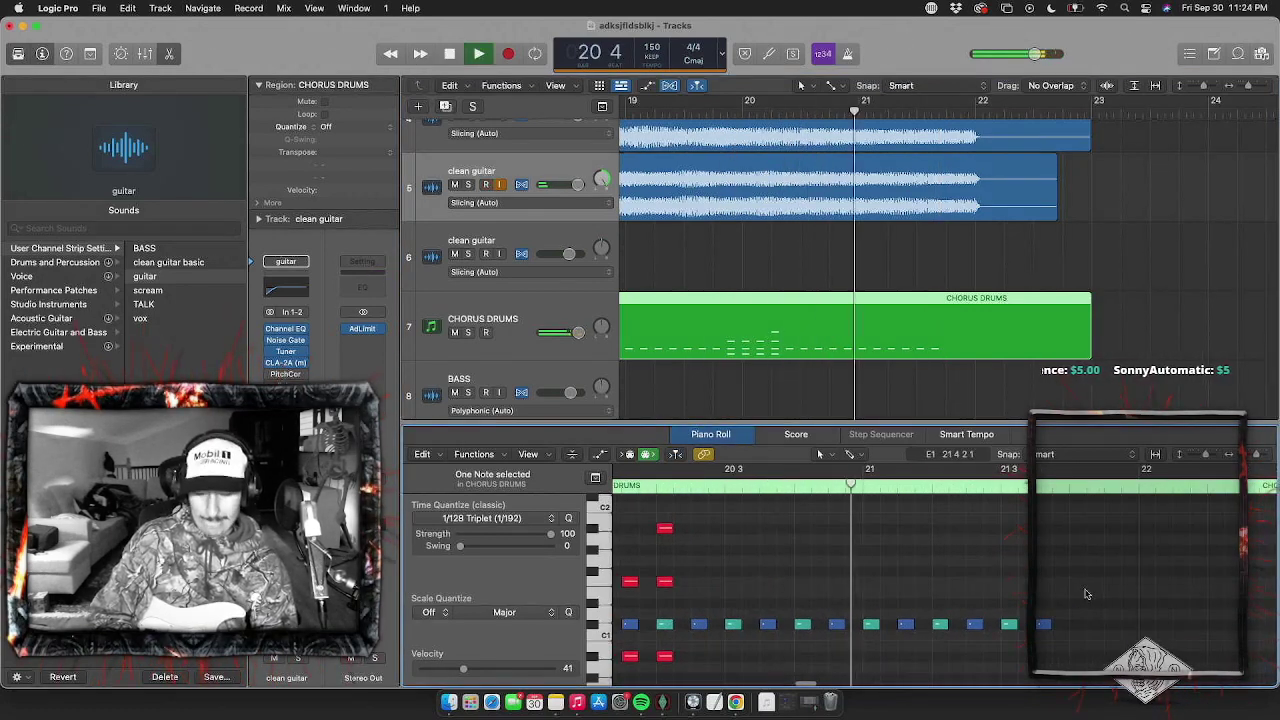
key(space)
key(space)
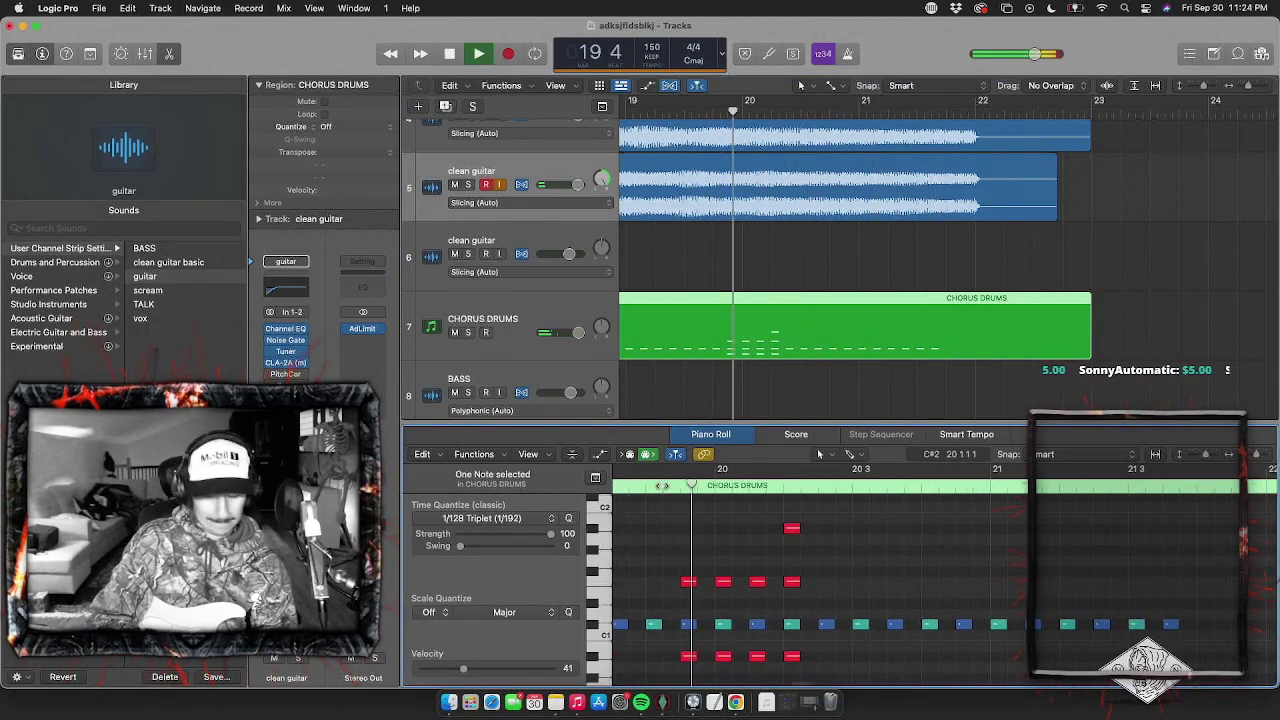
click(847, 53)
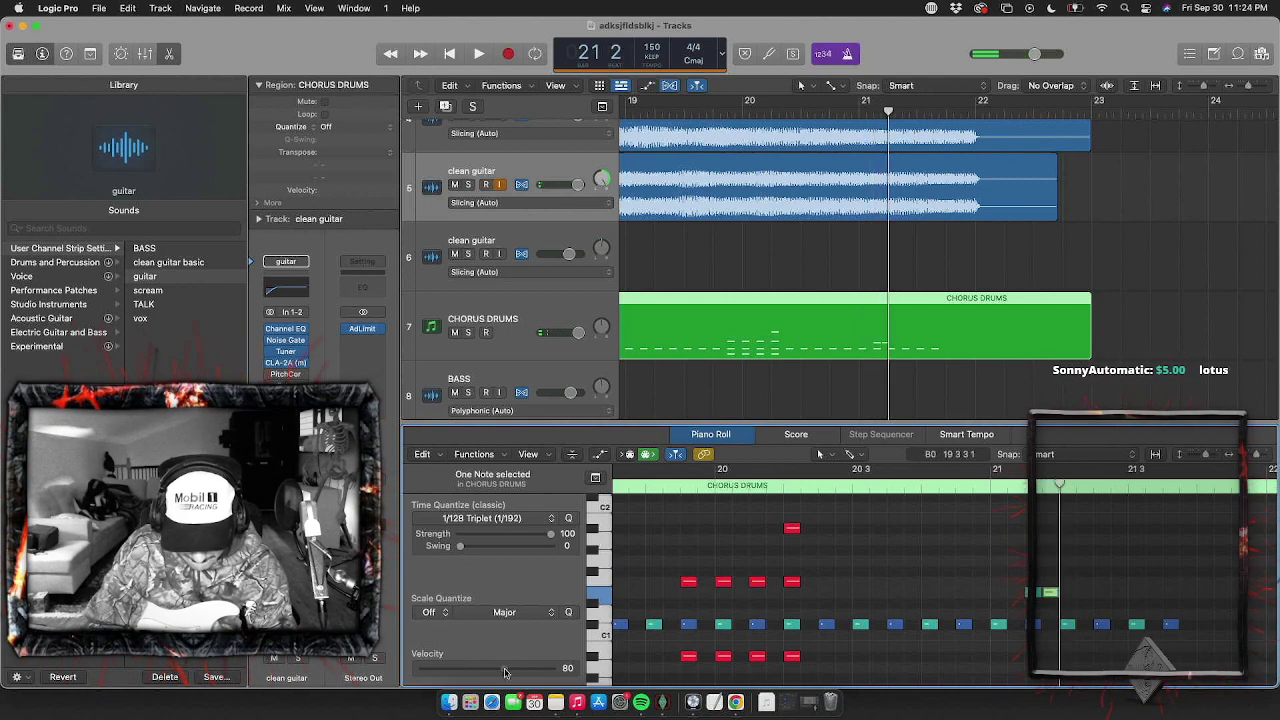
Add D#1 and E1 hits on the last two sixteenths of bar 21 beat 1, set the E1 to velocity 68, and play them back
key(space)
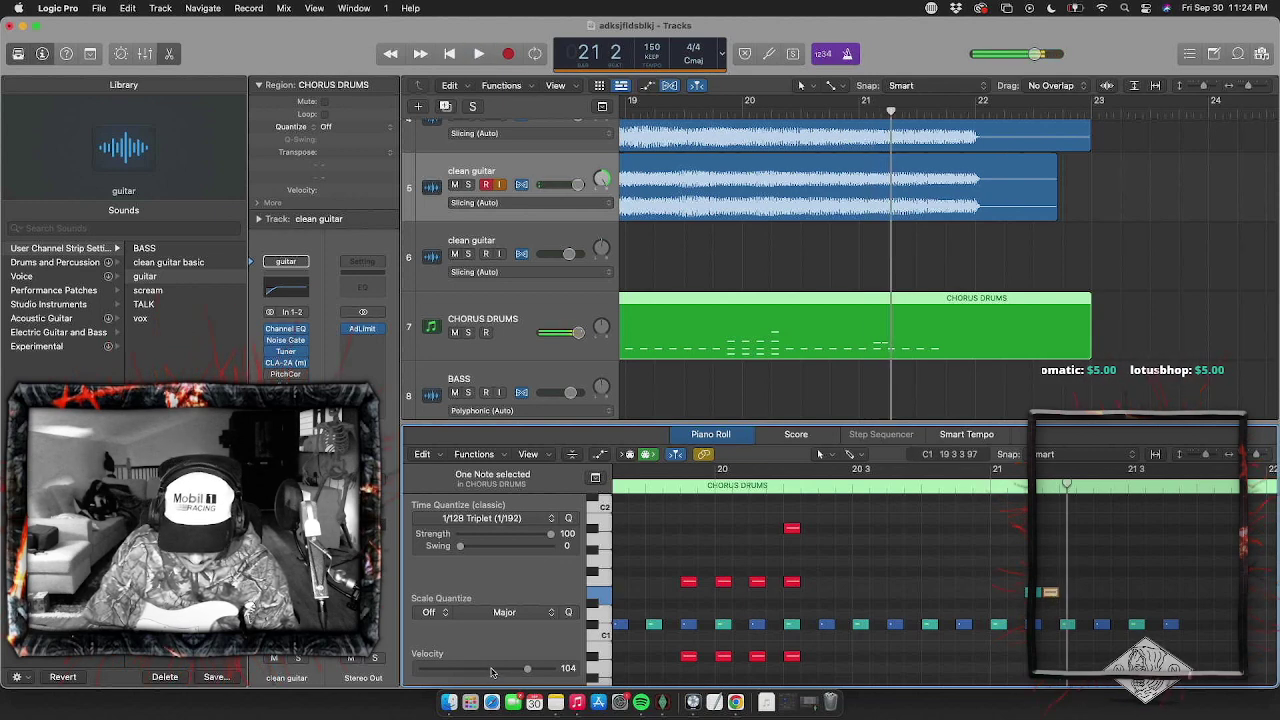
mouse_move(1050, 592)
mouse_down()
mouse_move(1037, 604)
mouse_move(1050, 593)
mouse_up()
key(space)
key(space)
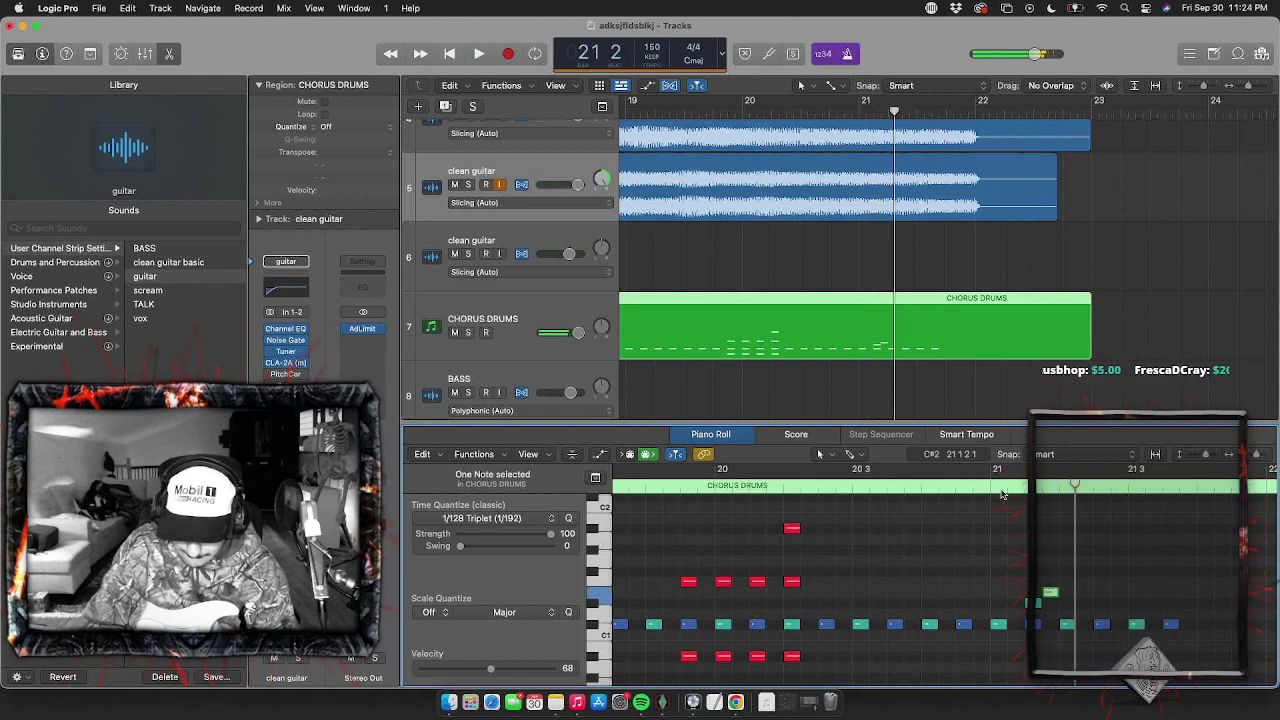
double_click(1000, 485)
key(space)
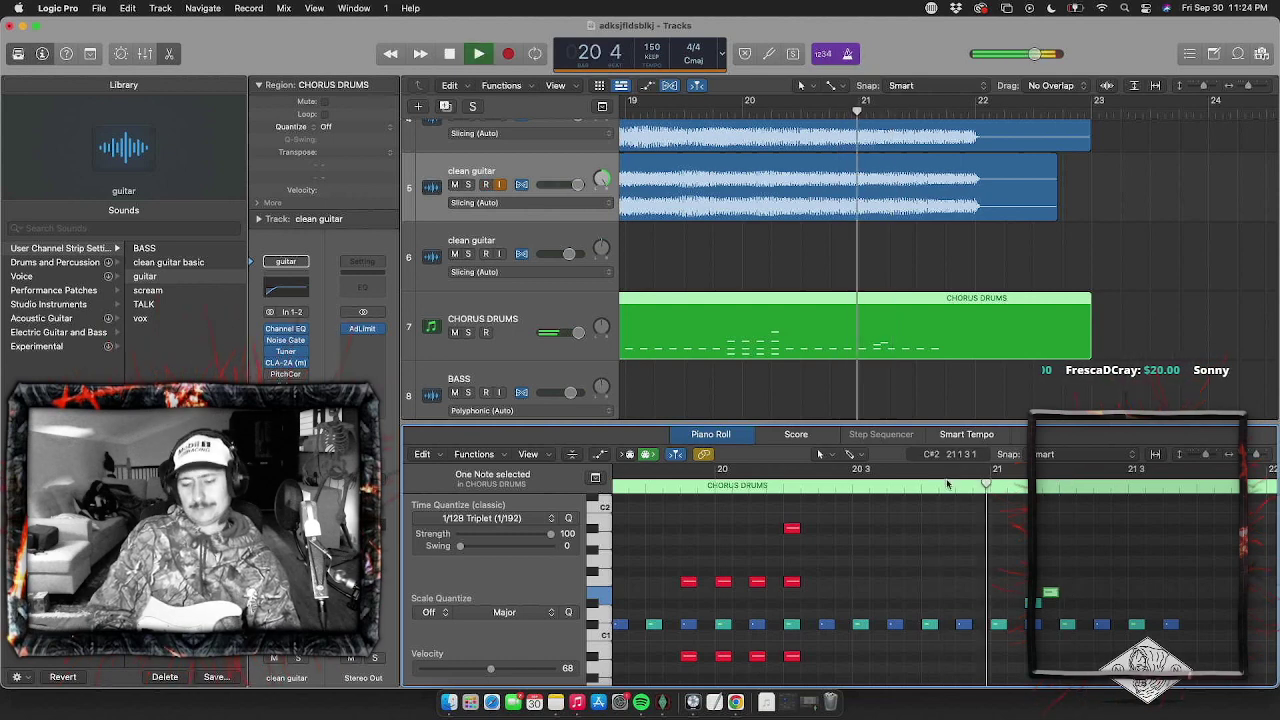
click(718, 483)
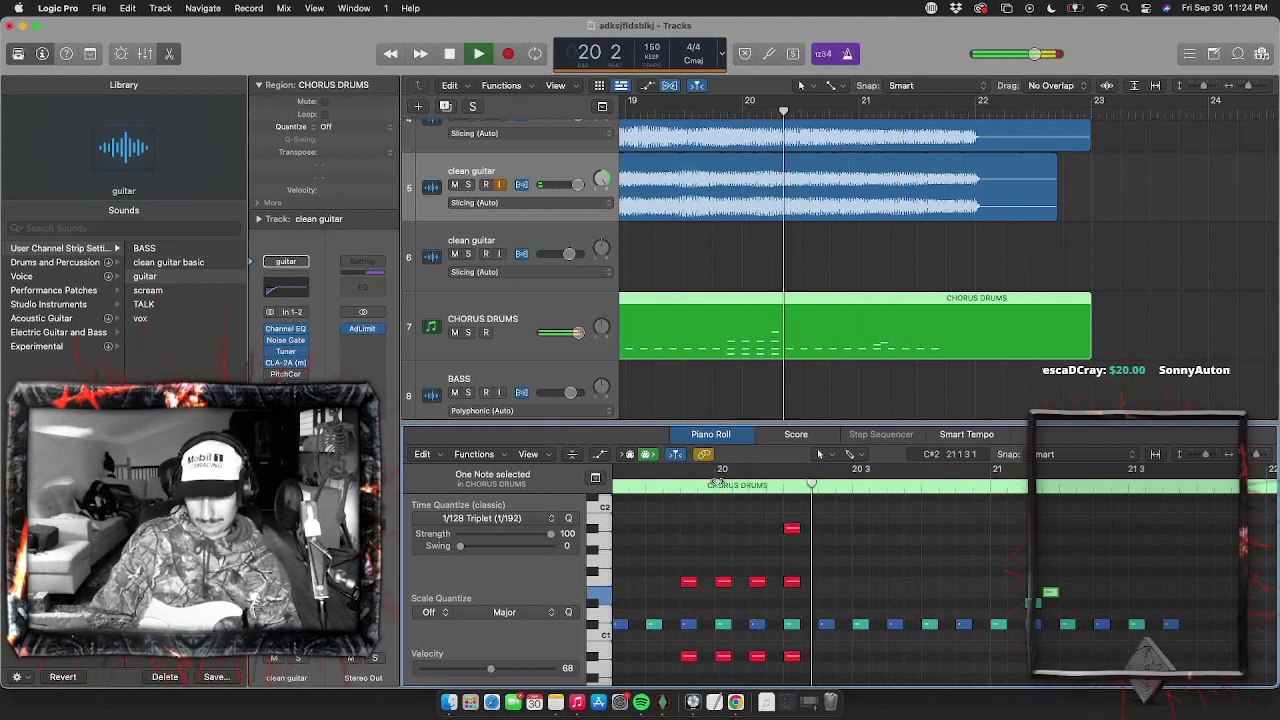
key(space)
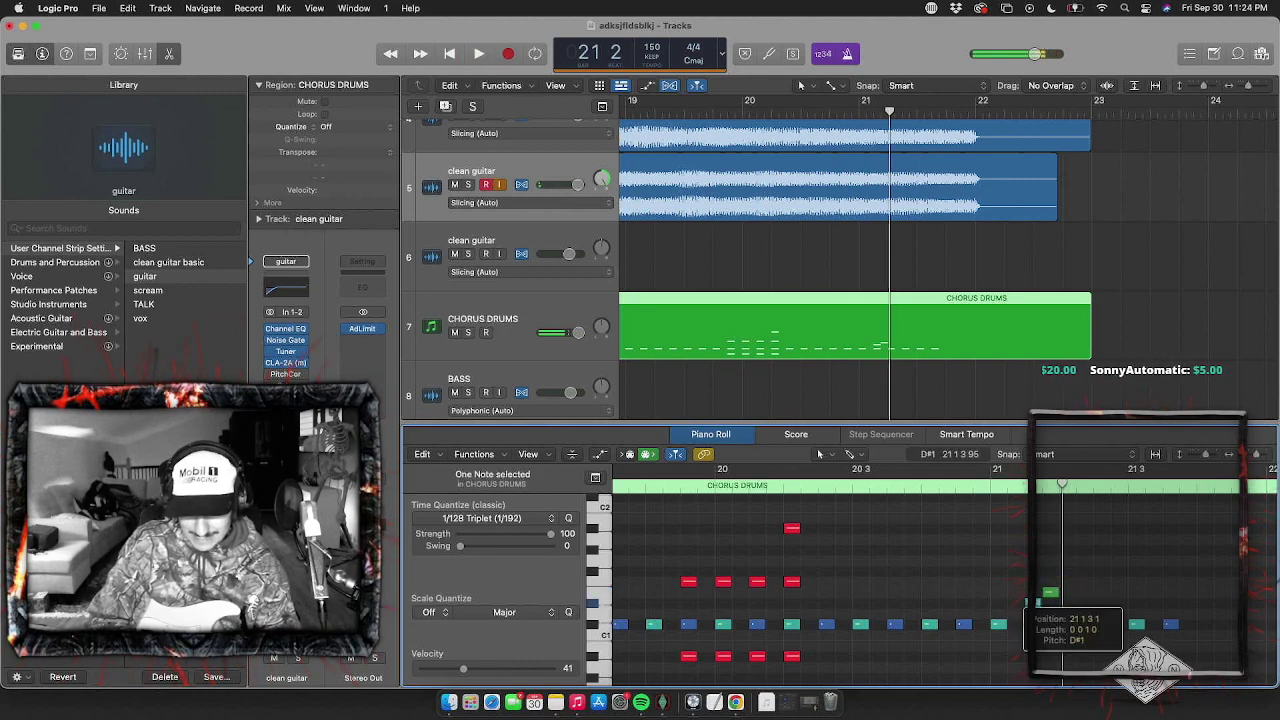
Move the D#1 hit in bar 21 beat 1 up to E1, raise the pair's velocity to 100, and audition it
drag(1034, 602, 1034, 592)
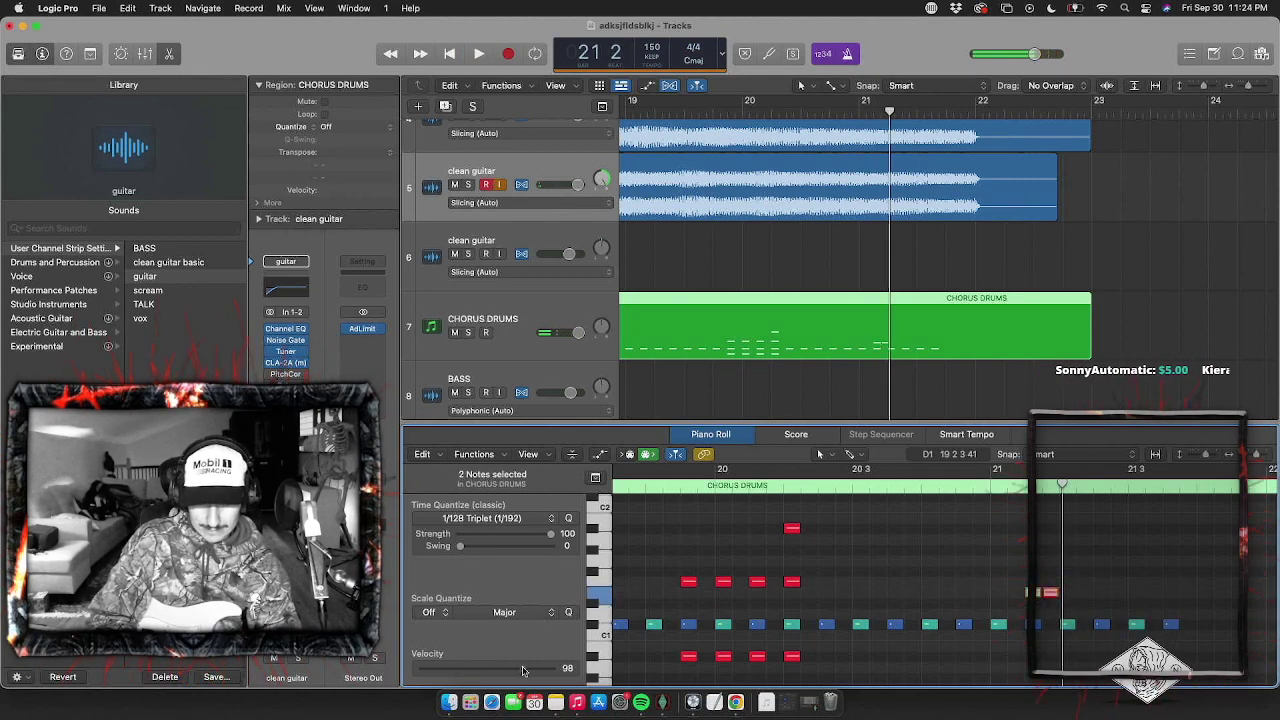
double_click(976, 483)
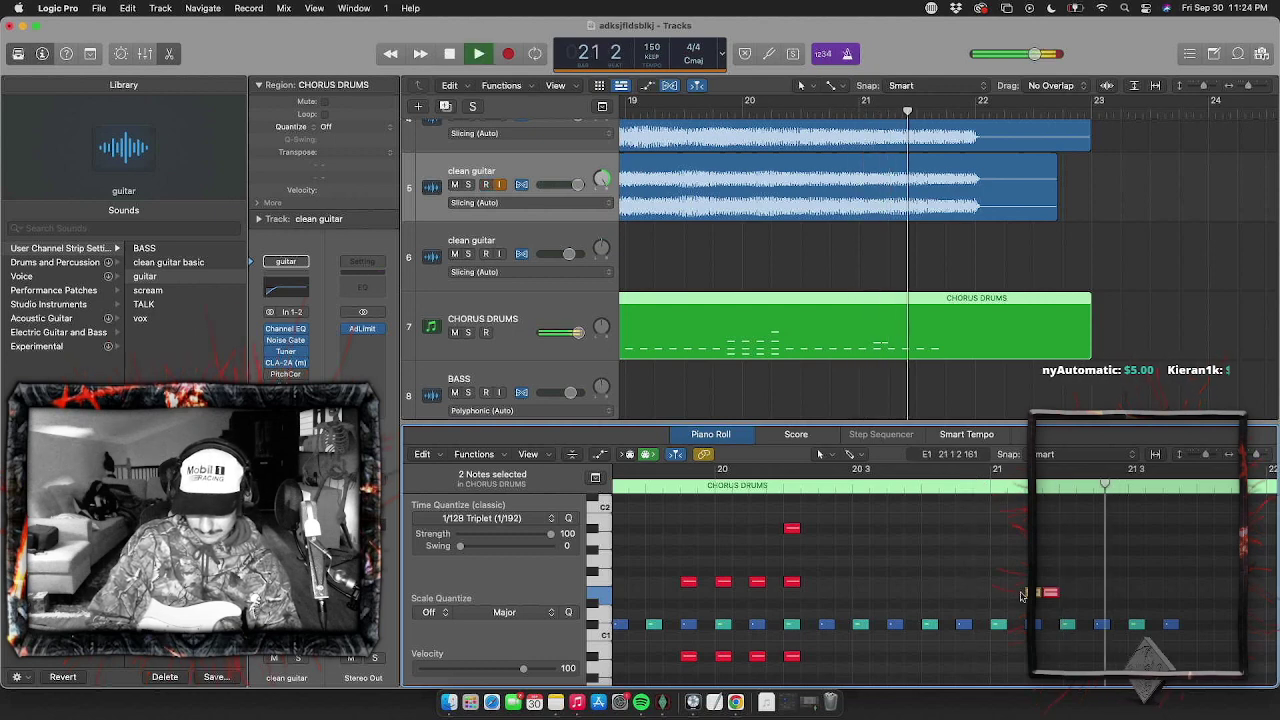
key(space)
Add an E1 hit on bar 21 beat 2 with a slightly late D#1 layered under it at velocity 127
drag(1051, 592, 1075, 603)
click(1012, 487)
key(space)
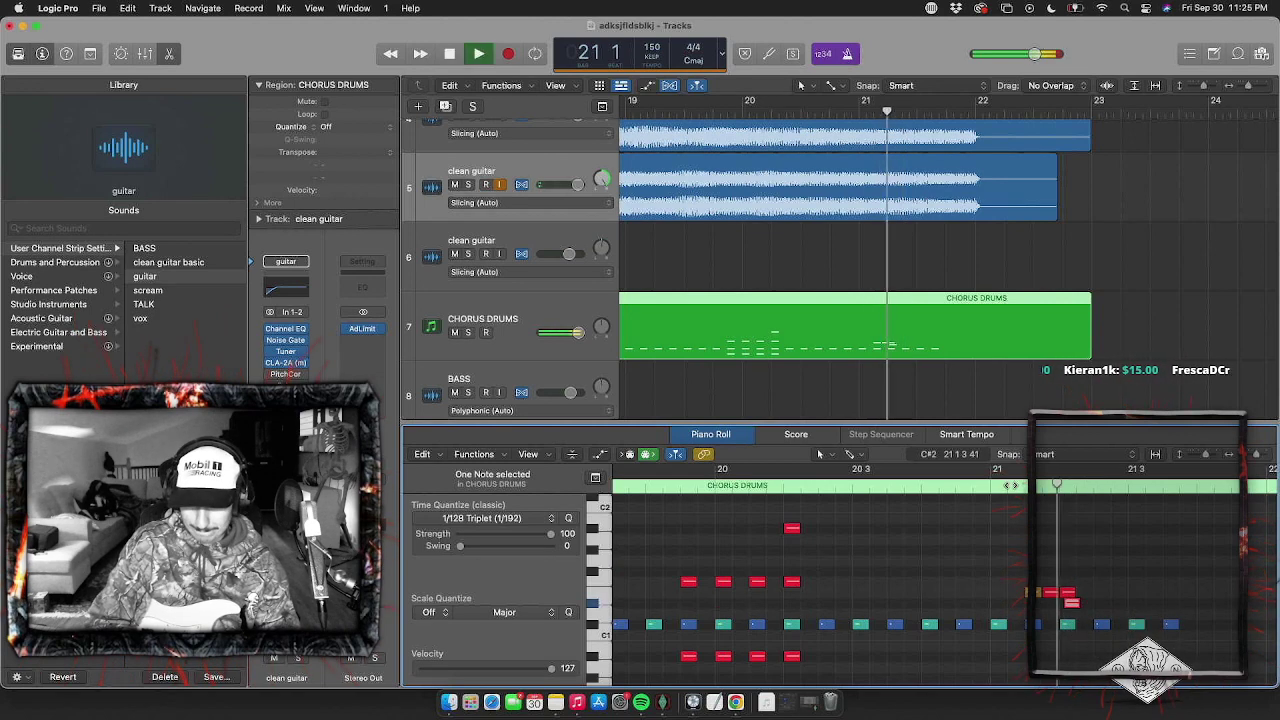
Add another E1 hit on the second sixteenth of bar 21 beat 2 and set the first two E1 hits to velocities 75 and 105
key(space)
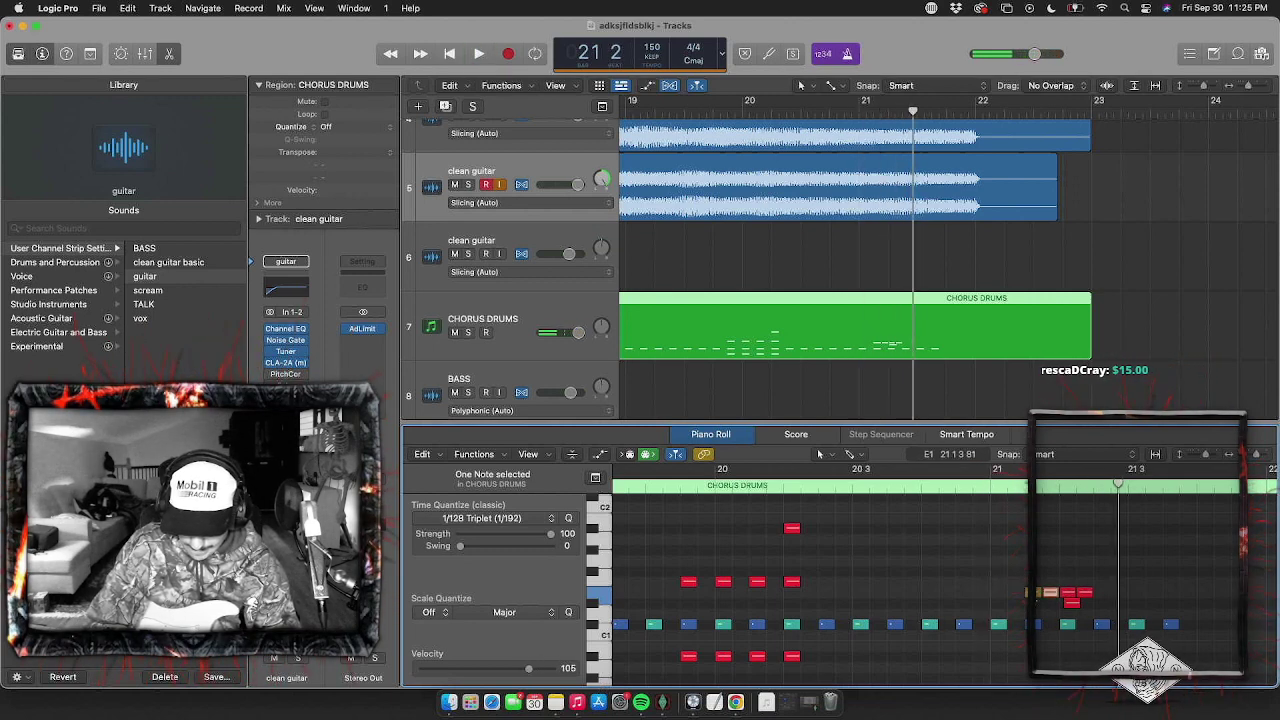
double_click(1008, 485)
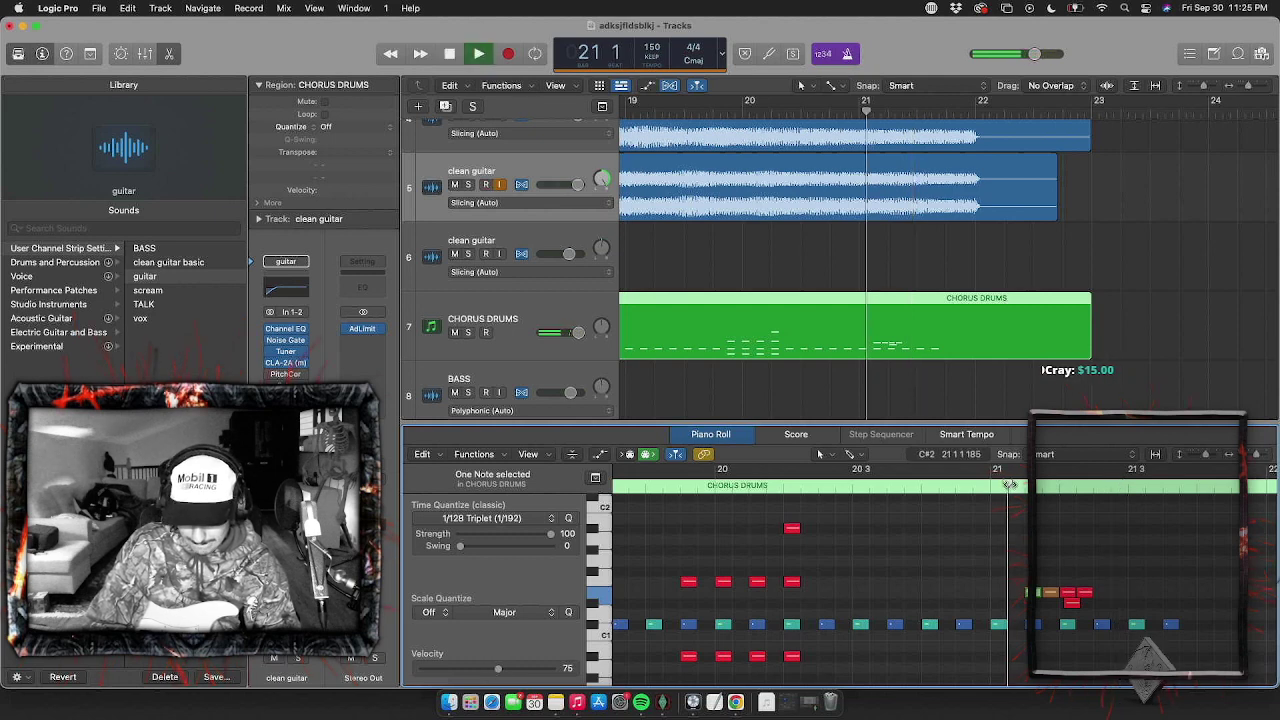
key(super+Right)
key(super+Right)
key(super+Right)
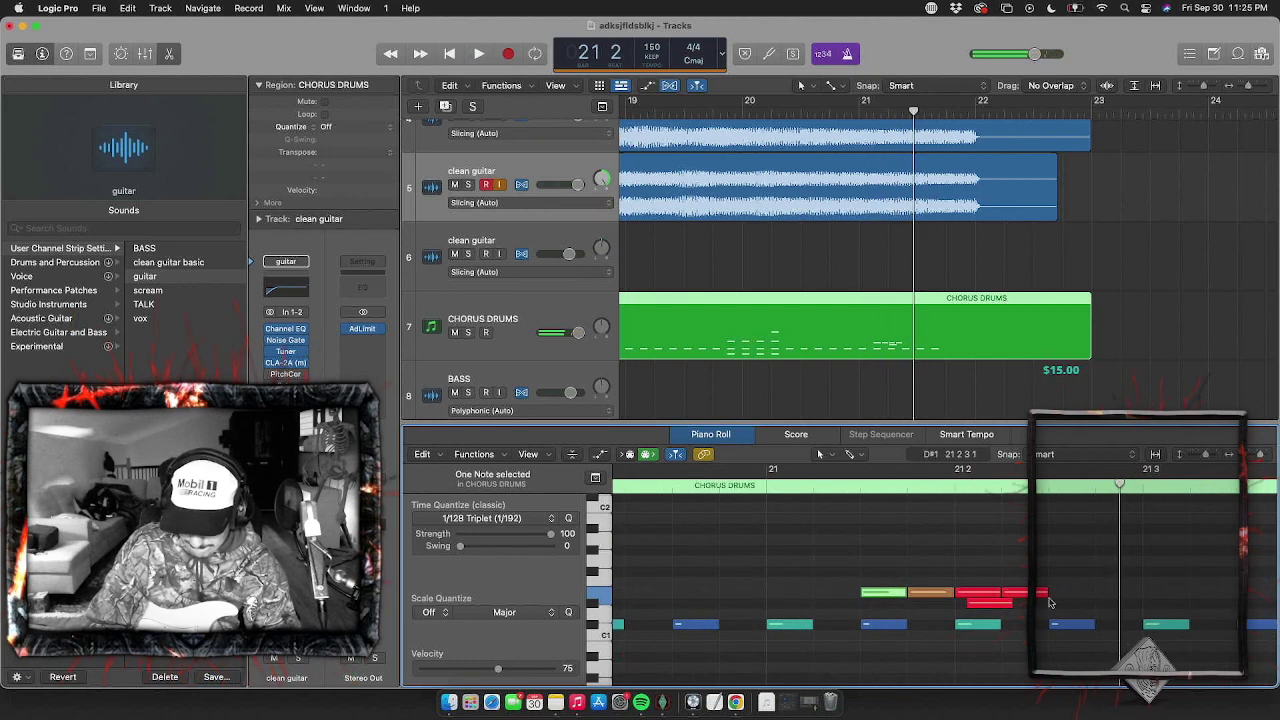
double_click(833, 484)
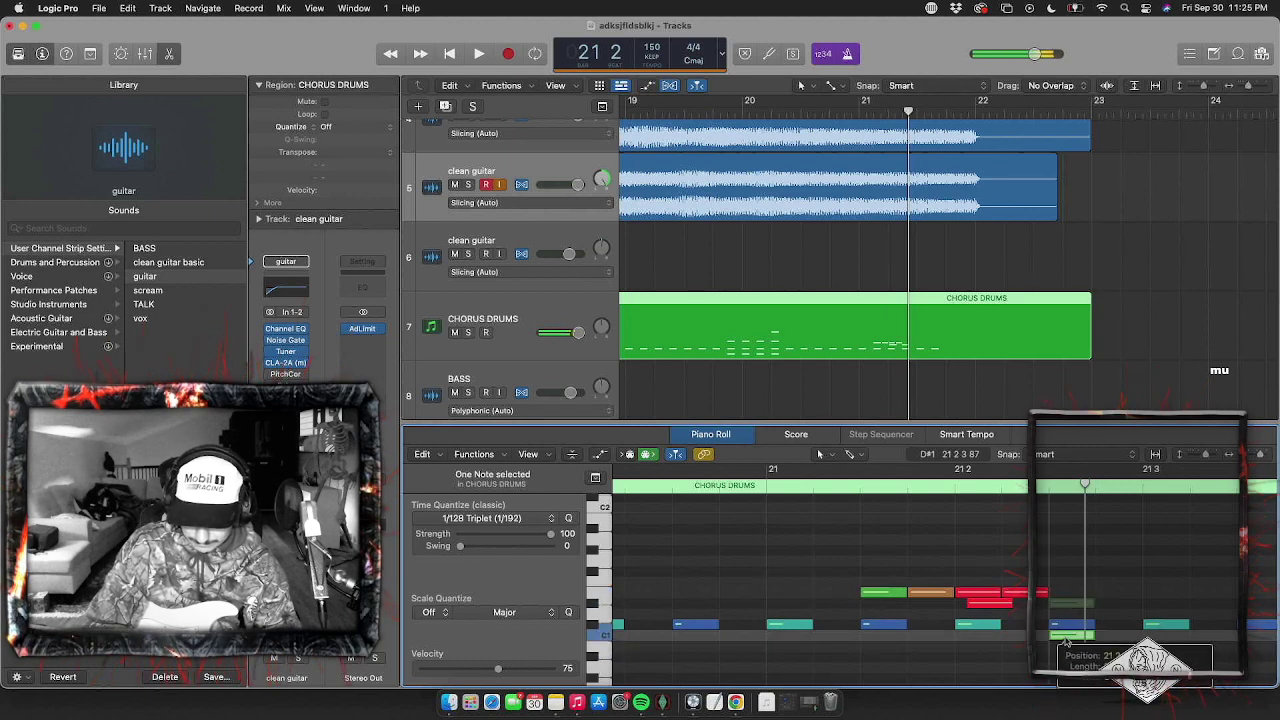
Place C1 hits at velocity 127 on the last two sixteenths of bar 21 beat 2
drag(1067, 607, 1070, 634)
drag(498, 668, 575, 672)
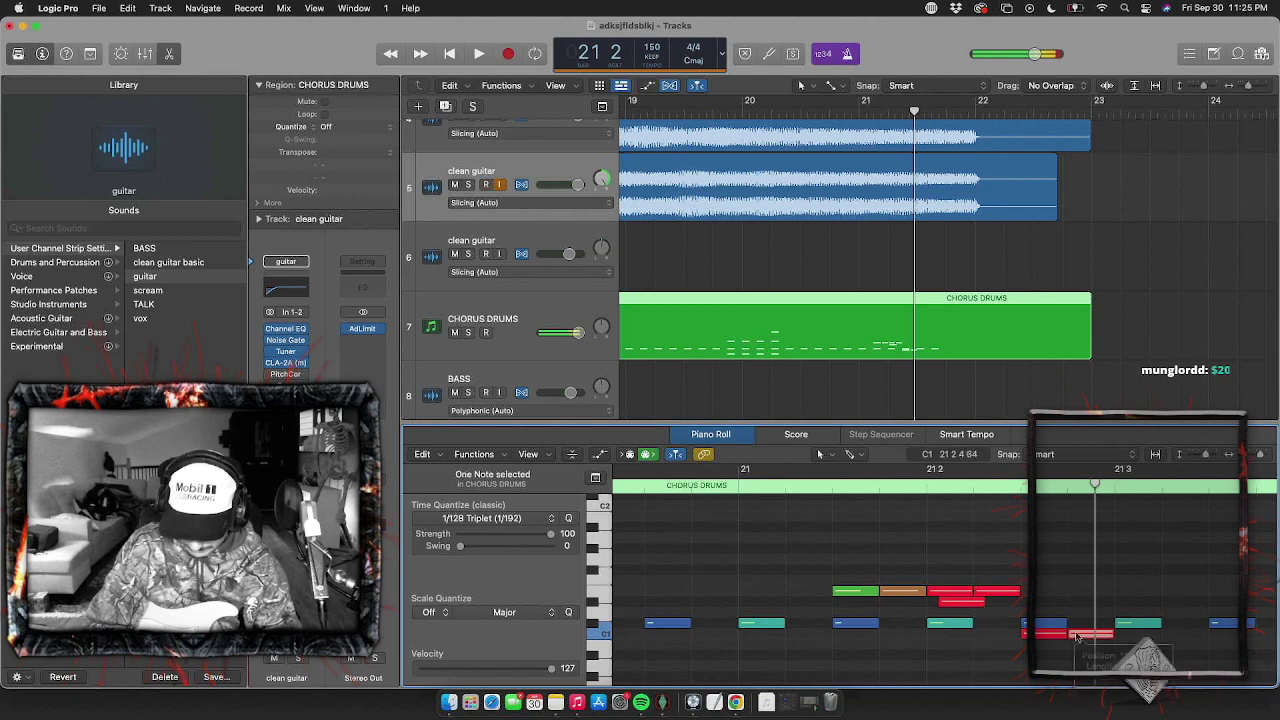
key(space)
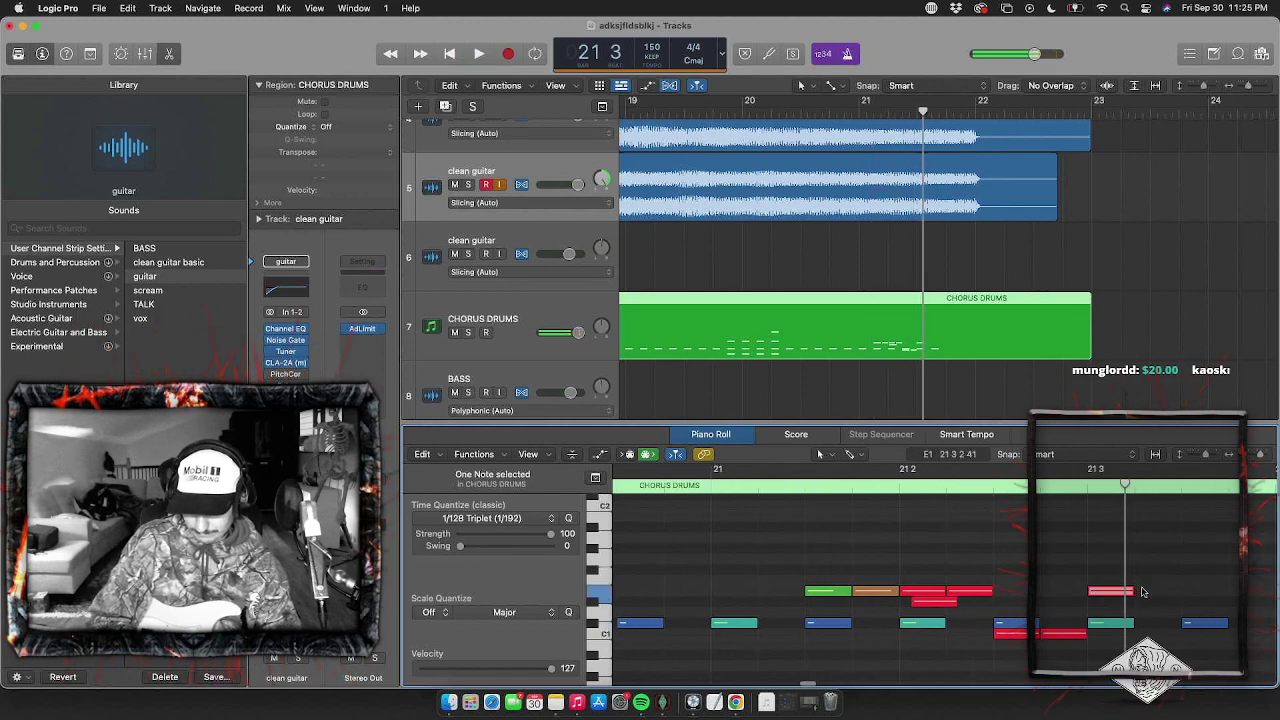
Layer a slightly late D#1 under the E1 on bar 21 beat 3 and add E1 hits on the next two sixteenths
drag(1113, 583, 1113, 598)
key(space)
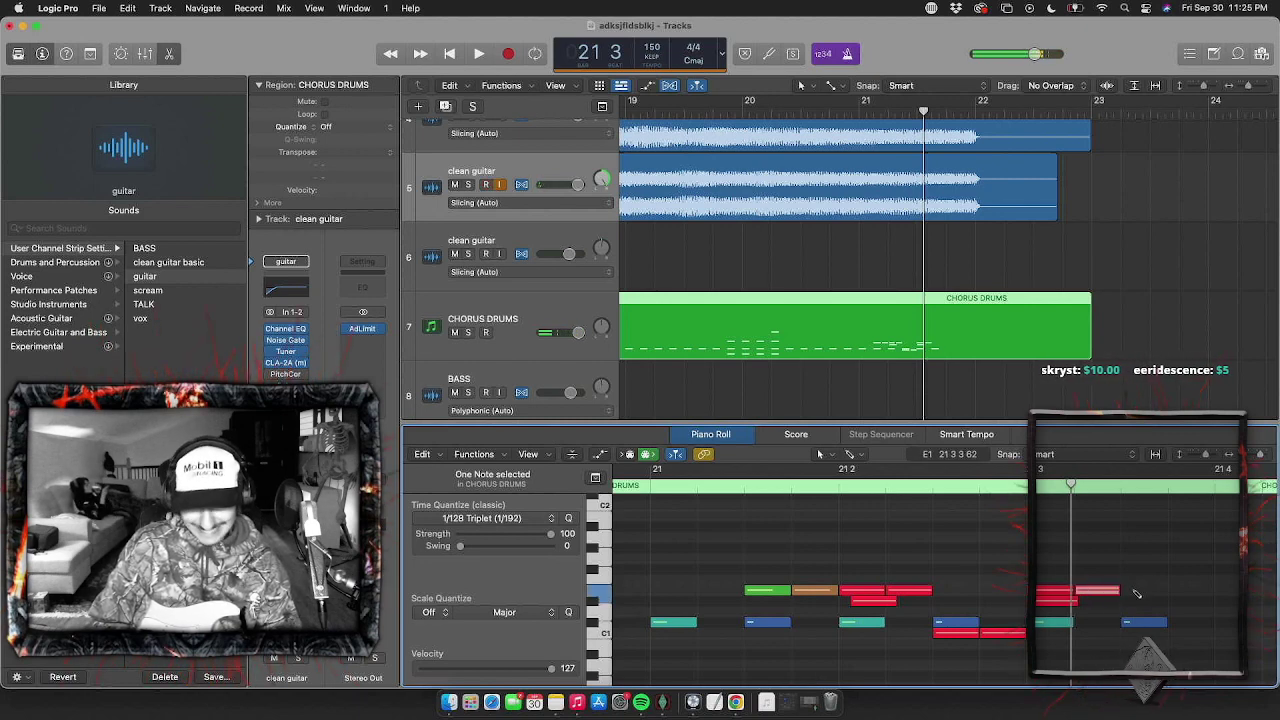
key(space)
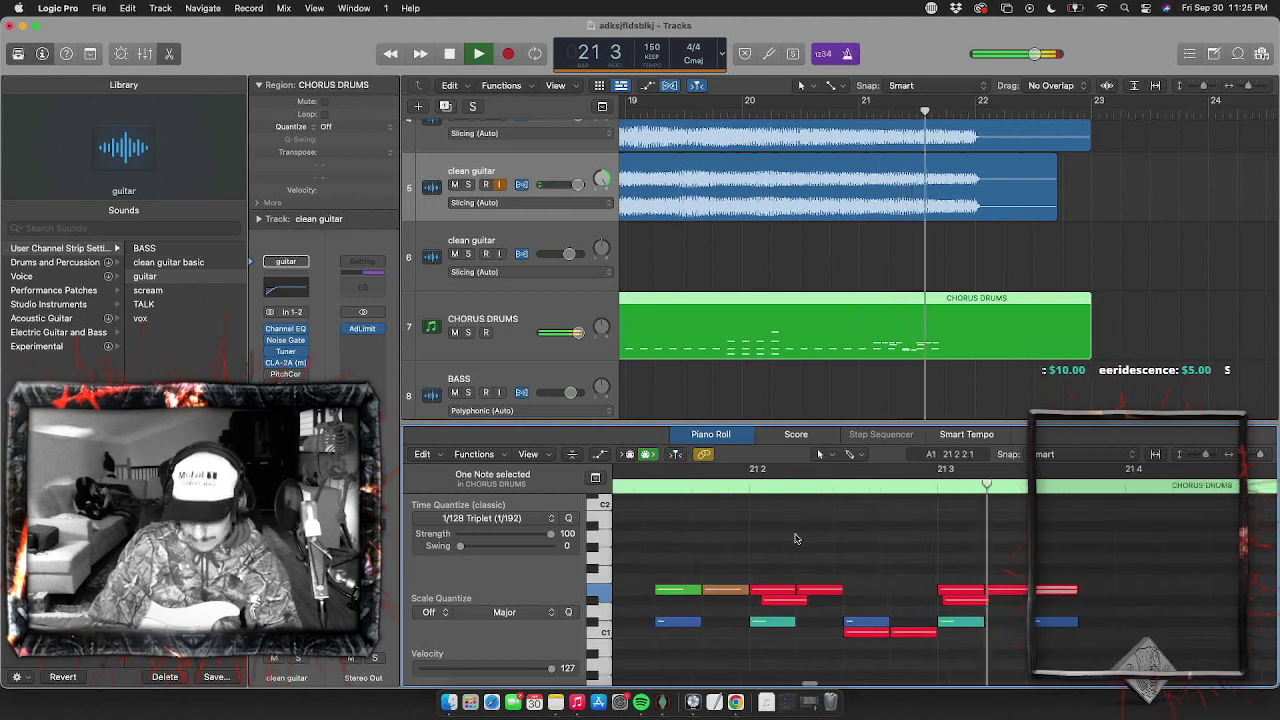
key(space)
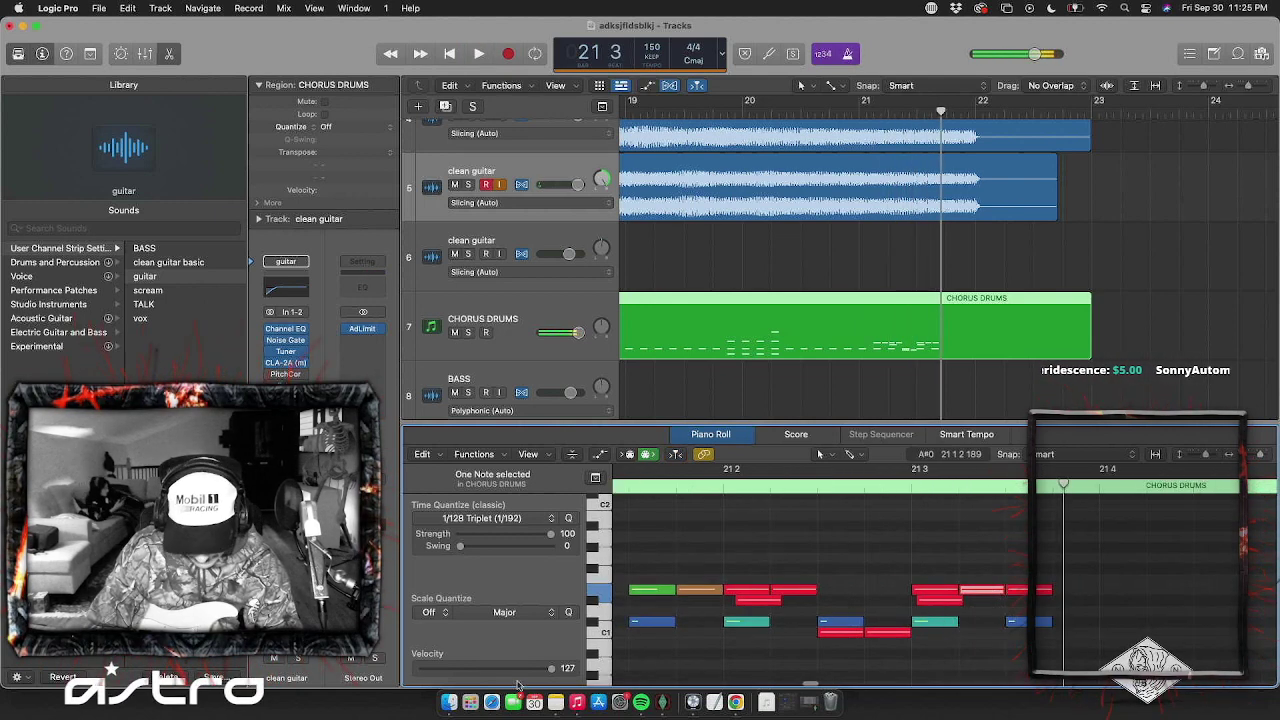
Set the second E1 hit of bar 21 beat 3 to velocity 100 and play the fill back from early bar 21
key(space)
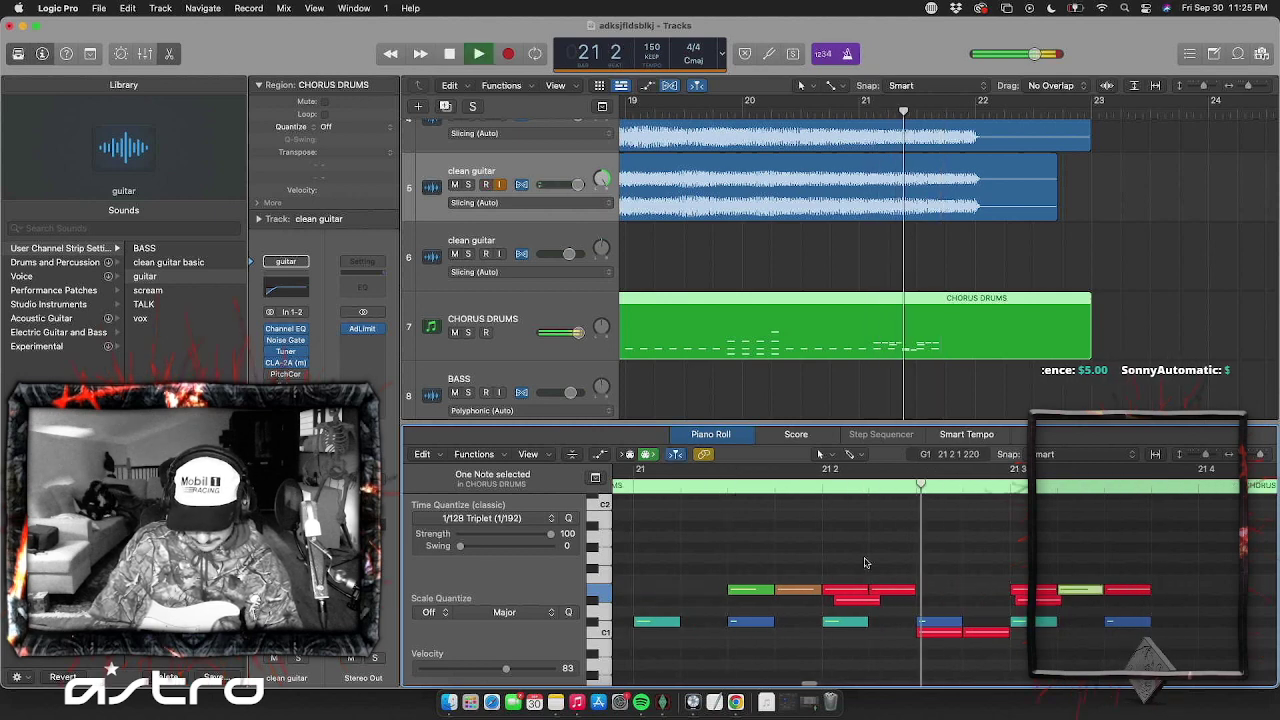
key(space)
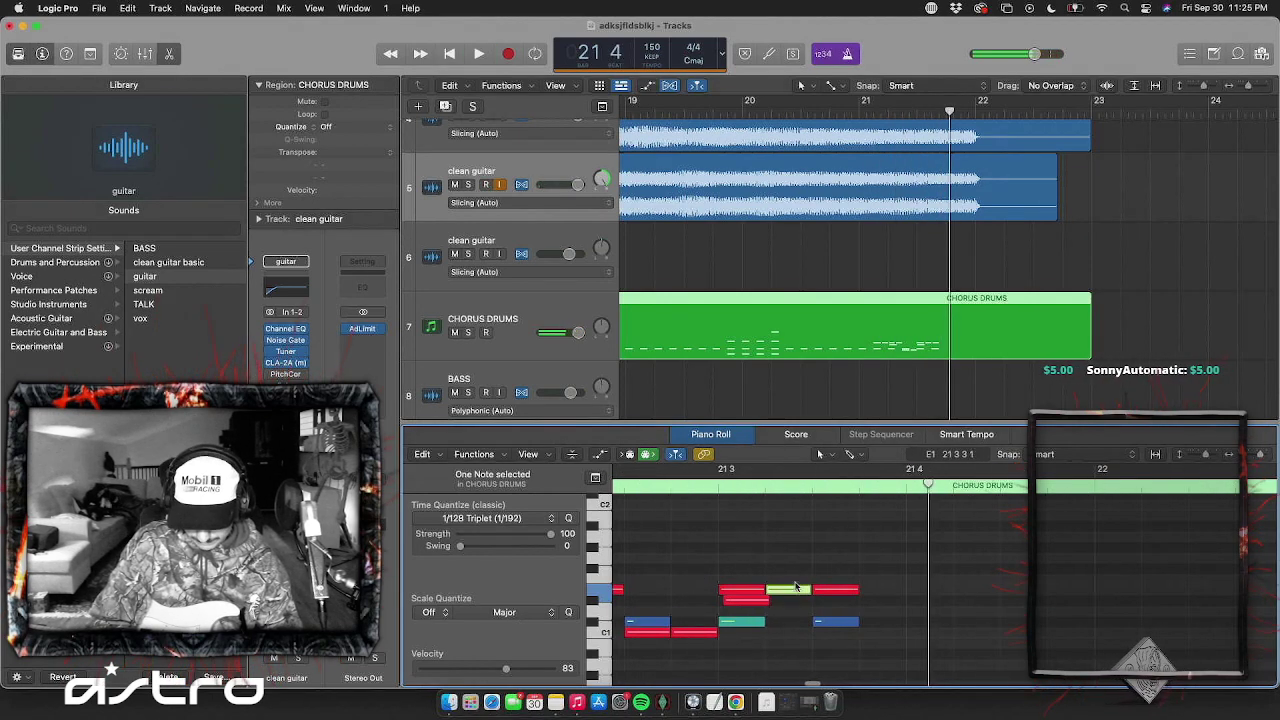
drag(520, 669, 523, 669)
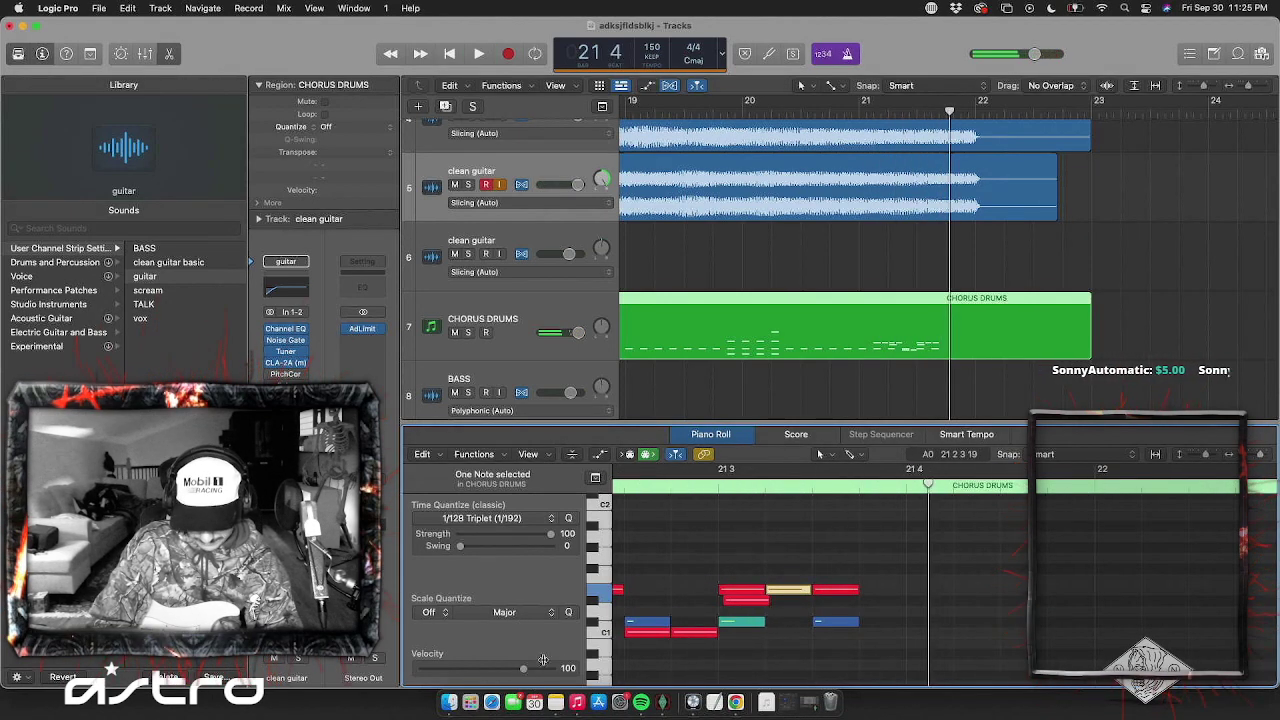
scroll(723, 540, left, 5)
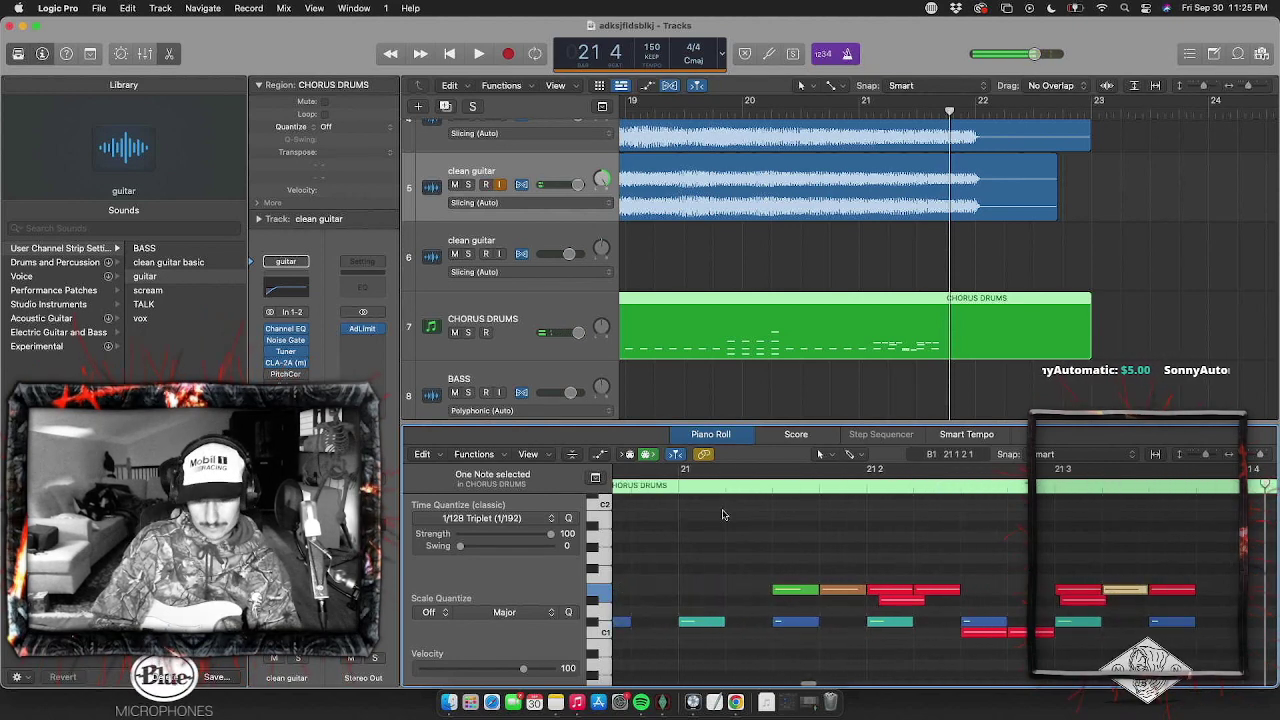
click(733, 470)
key(space)
scroll(734, 580, right, 3)
key(space)
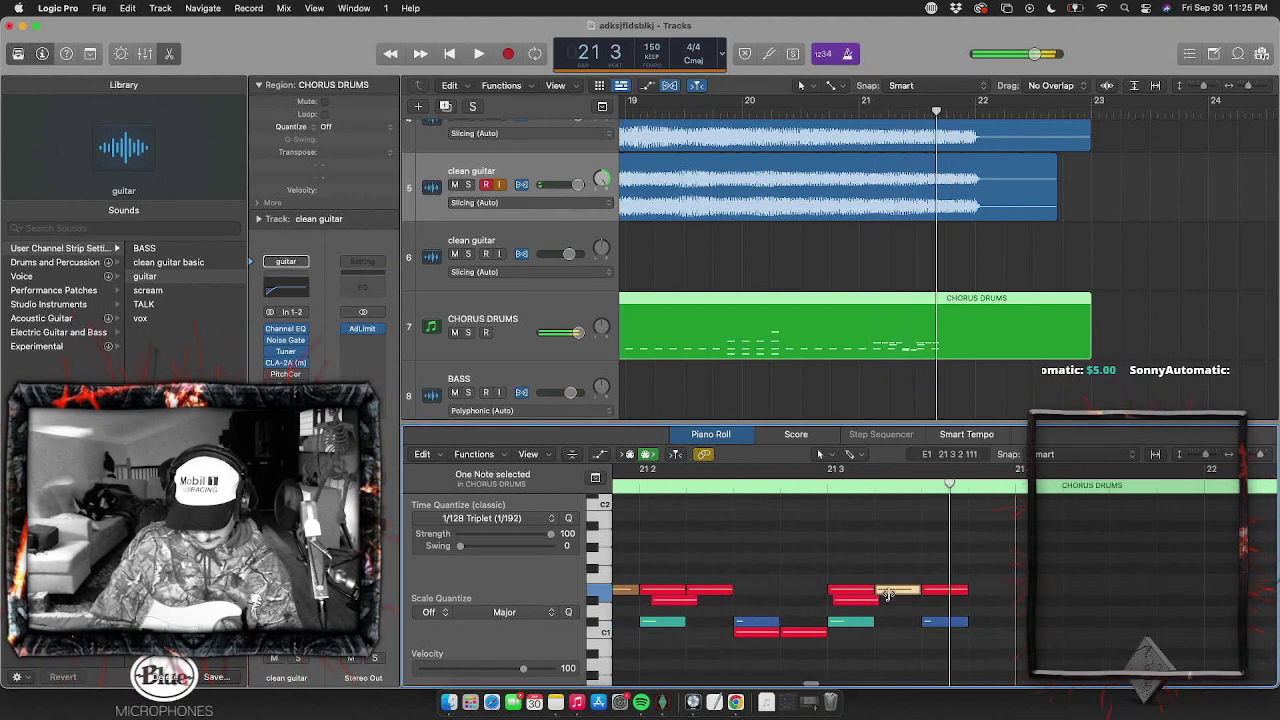
Add E1 and slightly late D#1 hits at velocity 100 on the last sixteenth of beat 3, plus an A1 at velocity 127 on beat 4
scroll(763, 525, left, 3)
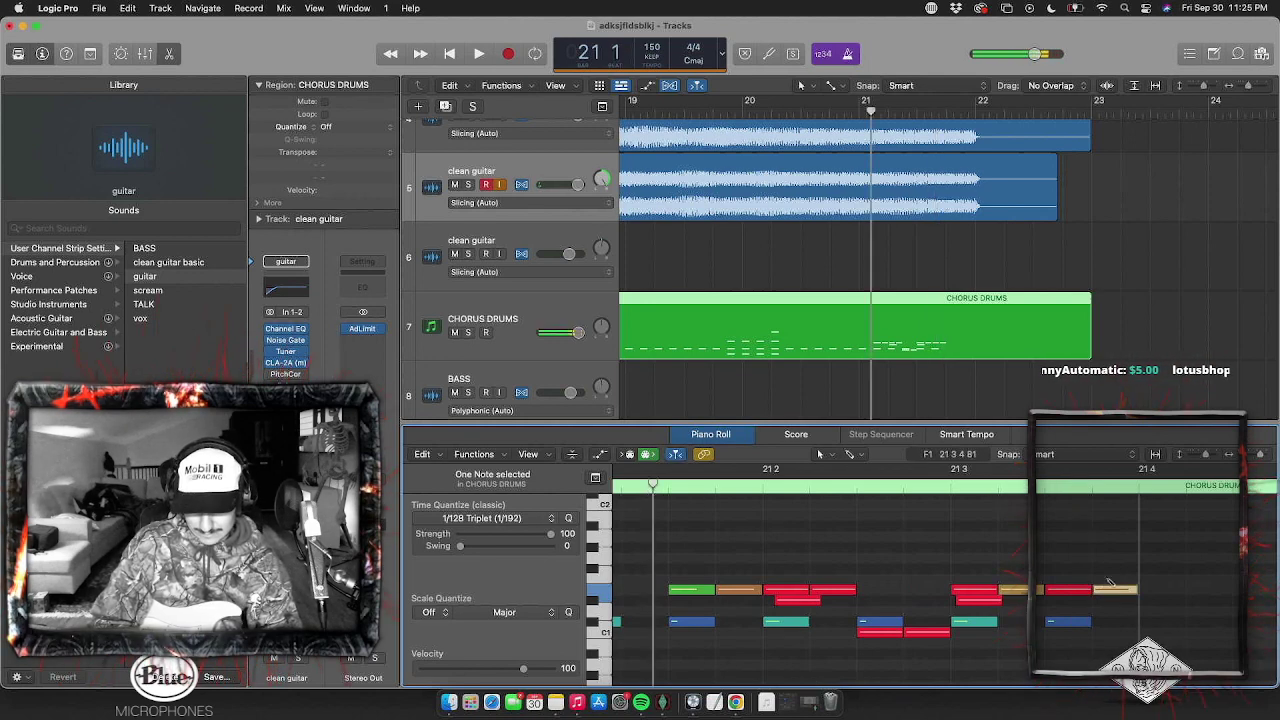
drag(1115, 588, 1122, 606)
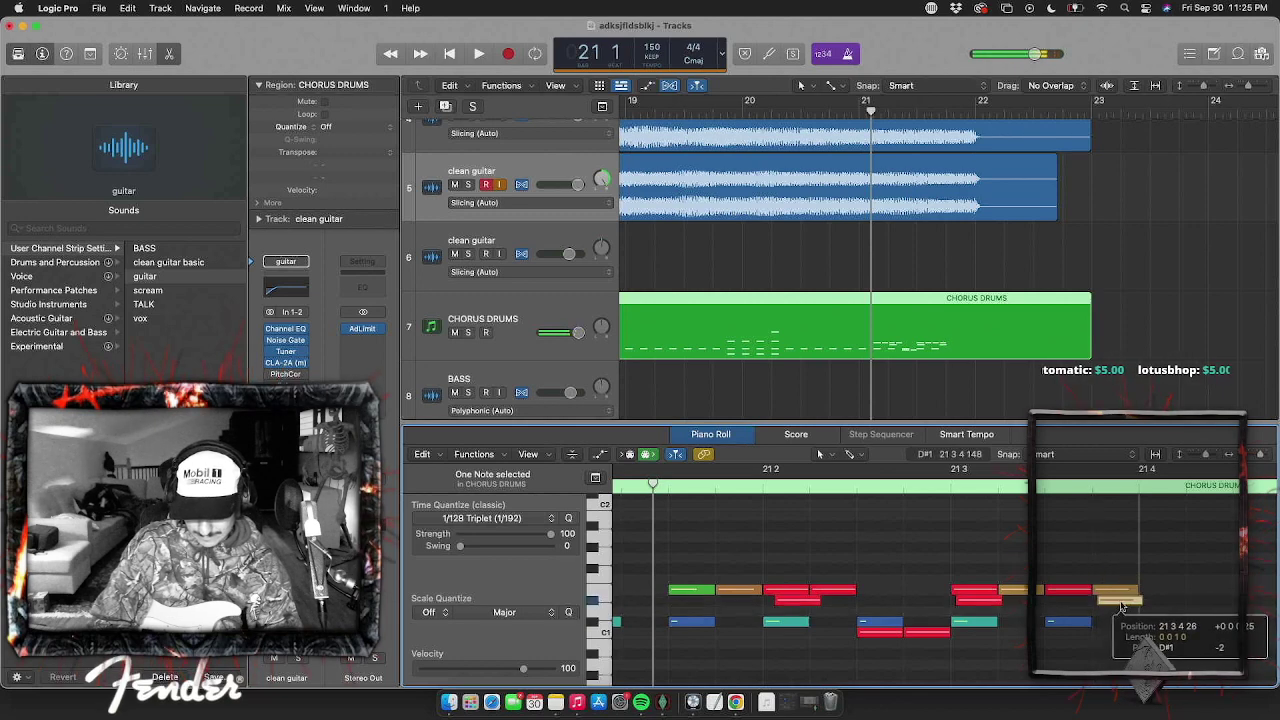
drag(1158, 562, 1158, 541)
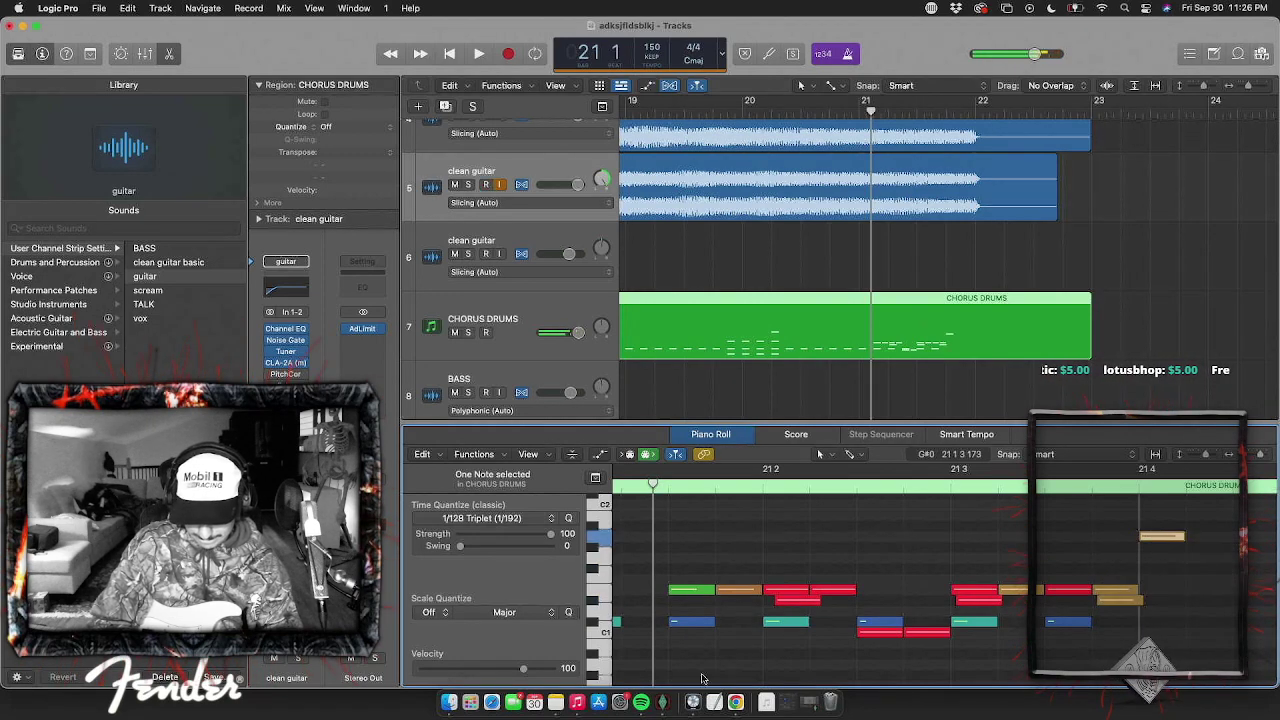
key(space)
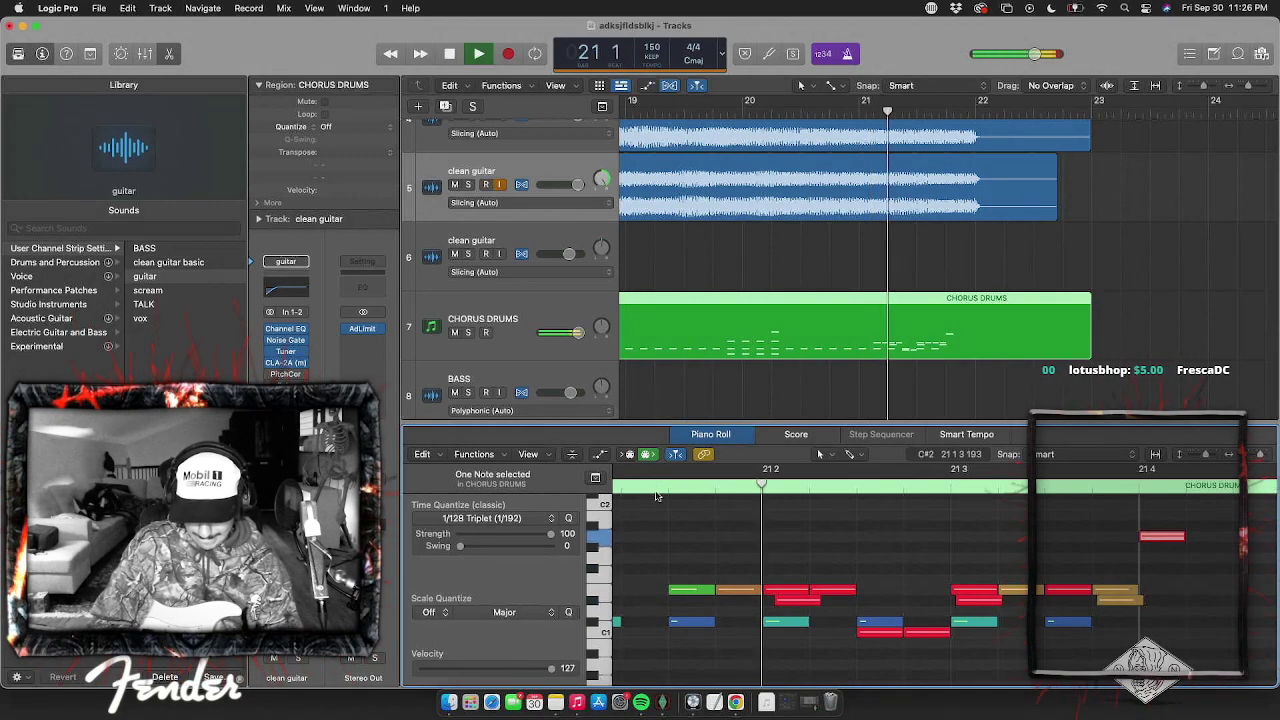
scroll(820, 515, left, 3)
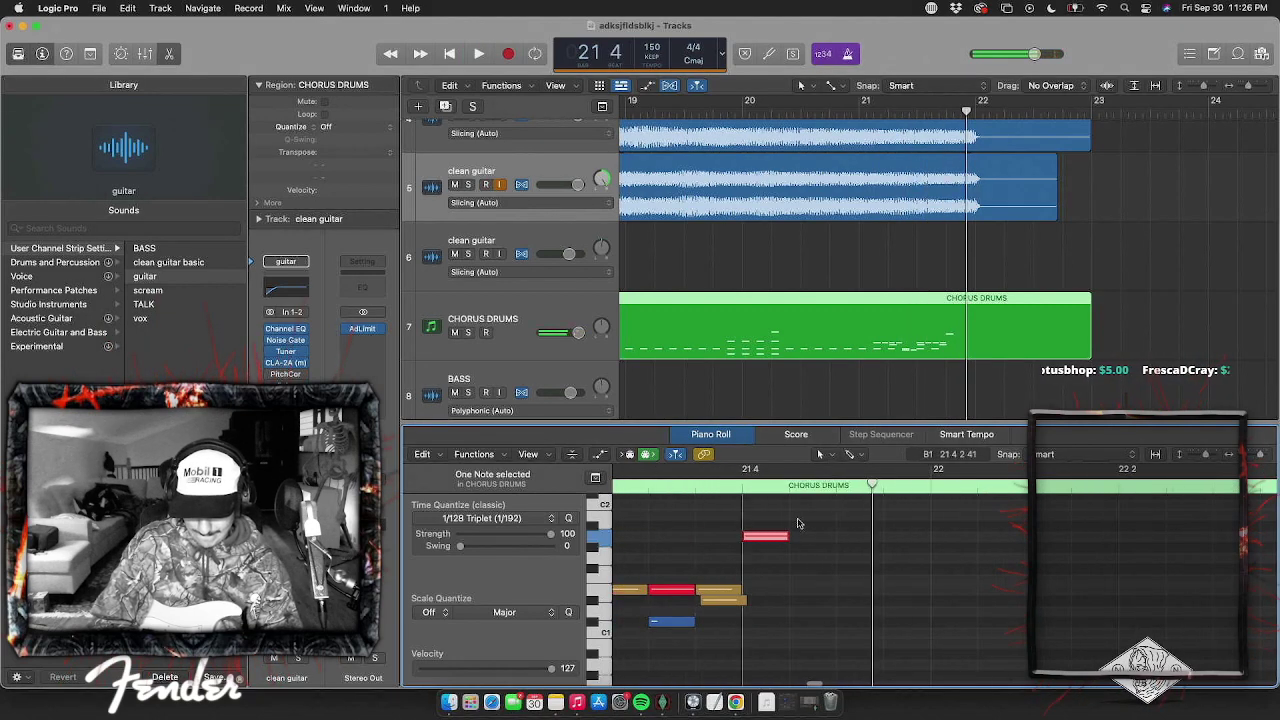
Move the A1 hit to the second sixteenth of bar 21 beat 4 and play the fill back from early bar 21
drag(769, 538, 820, 543)
scroll(820, 543, left, 10)
click(737, 485)
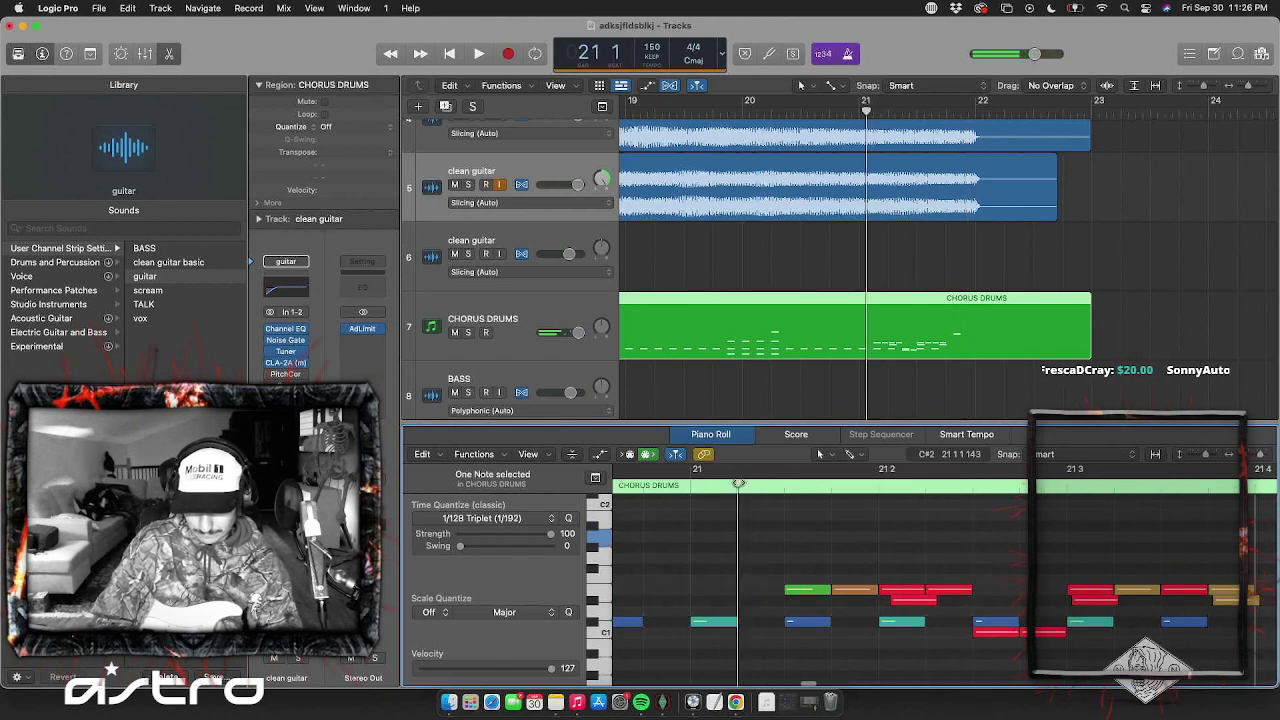
key(space)
scroll(739, 564, right, 4)
key(space)
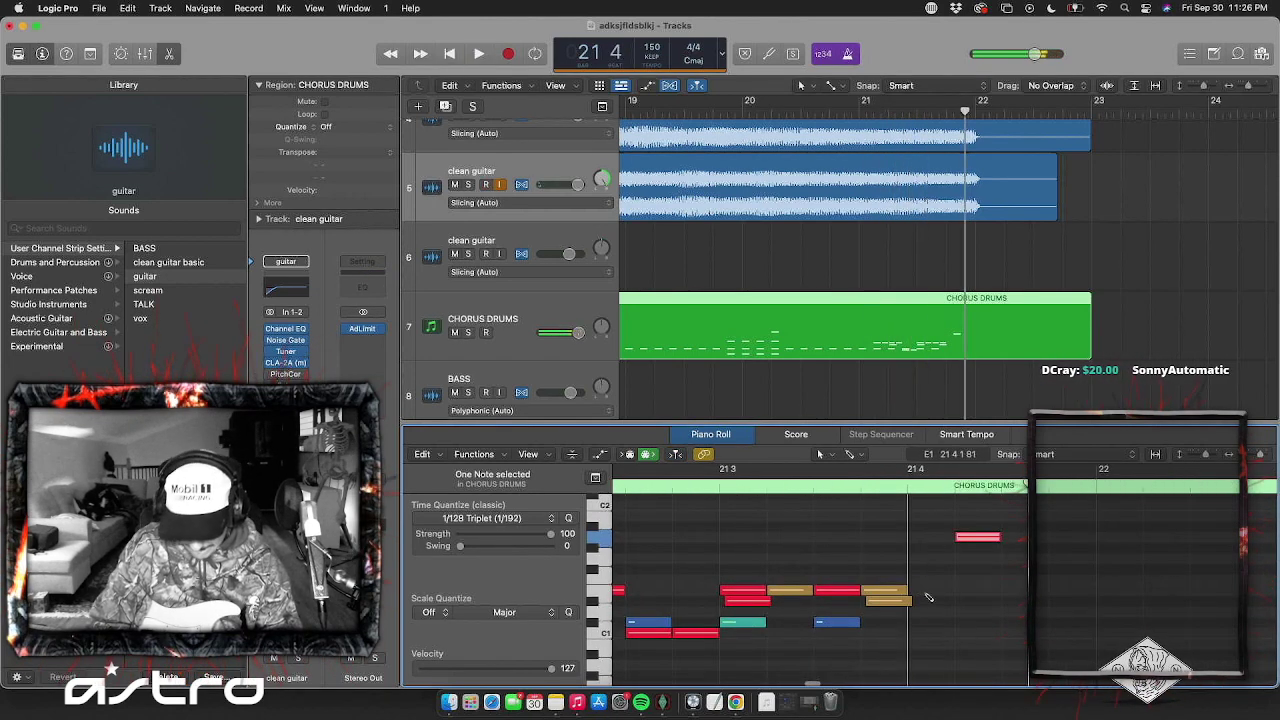
Add an E1 hit on bar 21 beat 4 and an F1 hit on its third sixteenth, both at velocity 127
key(space)
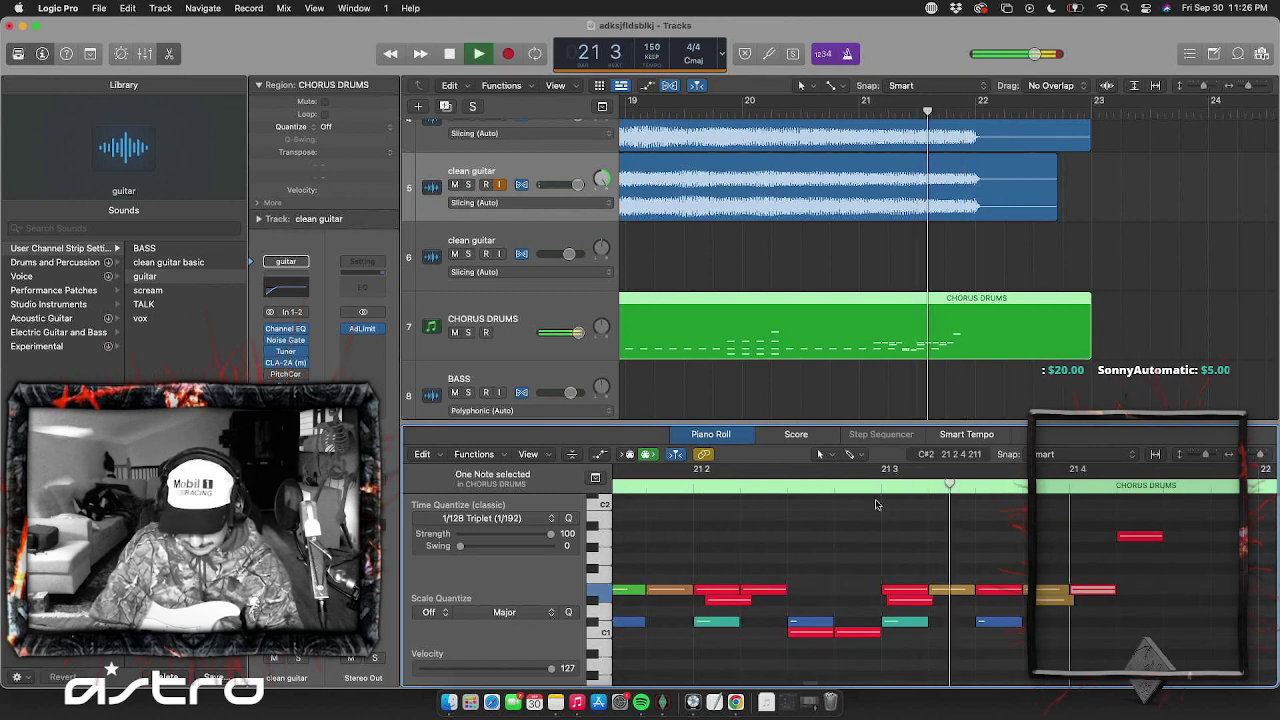
key(space)
super+click(721, 581)
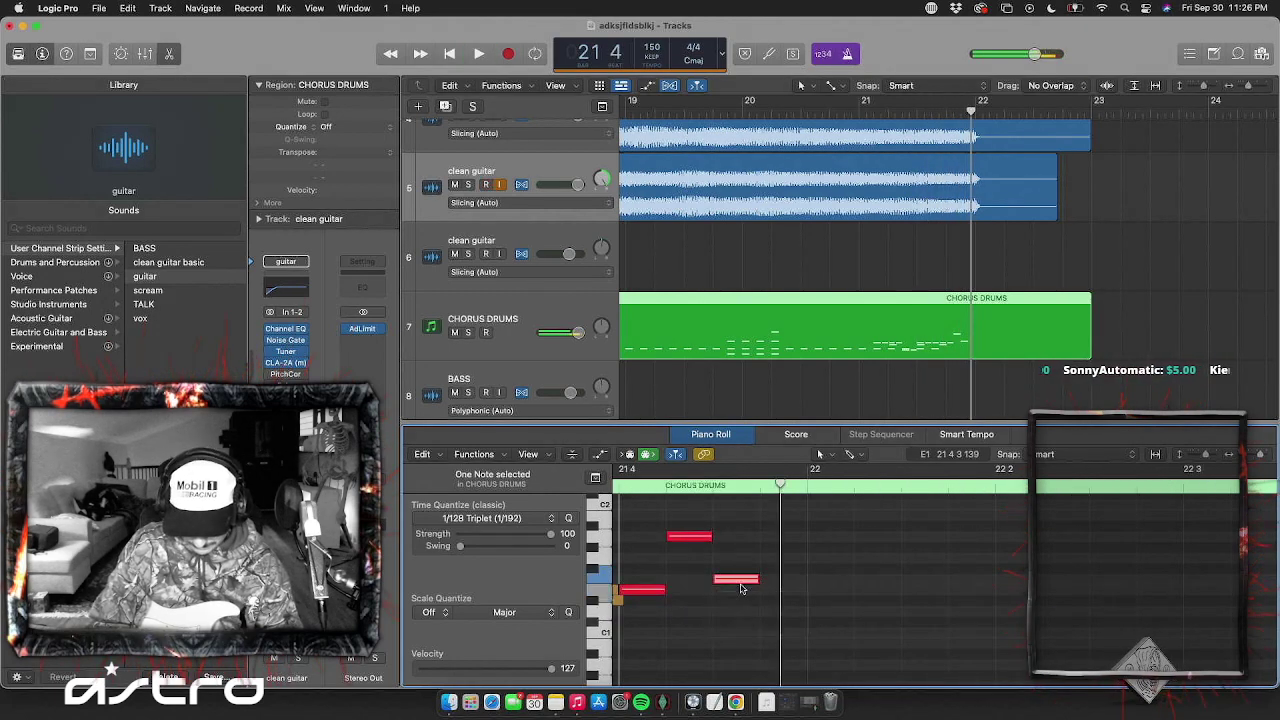
scroll(666, 492, left, 8)
scroll(665, 492, left, 3)
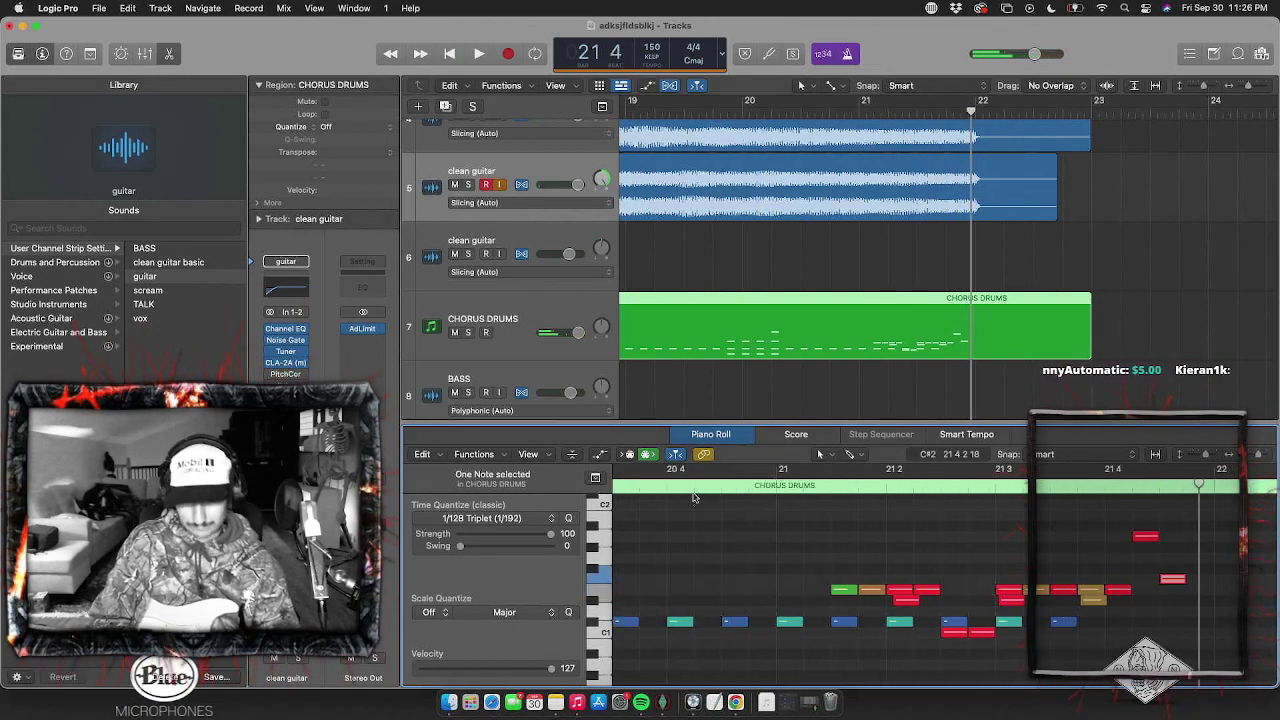
Play the closing drum fill back twice, starting from around the end of bar 20 and the start of bar 21
double_click(697, 490)
scroll(671, 519, left, 5)
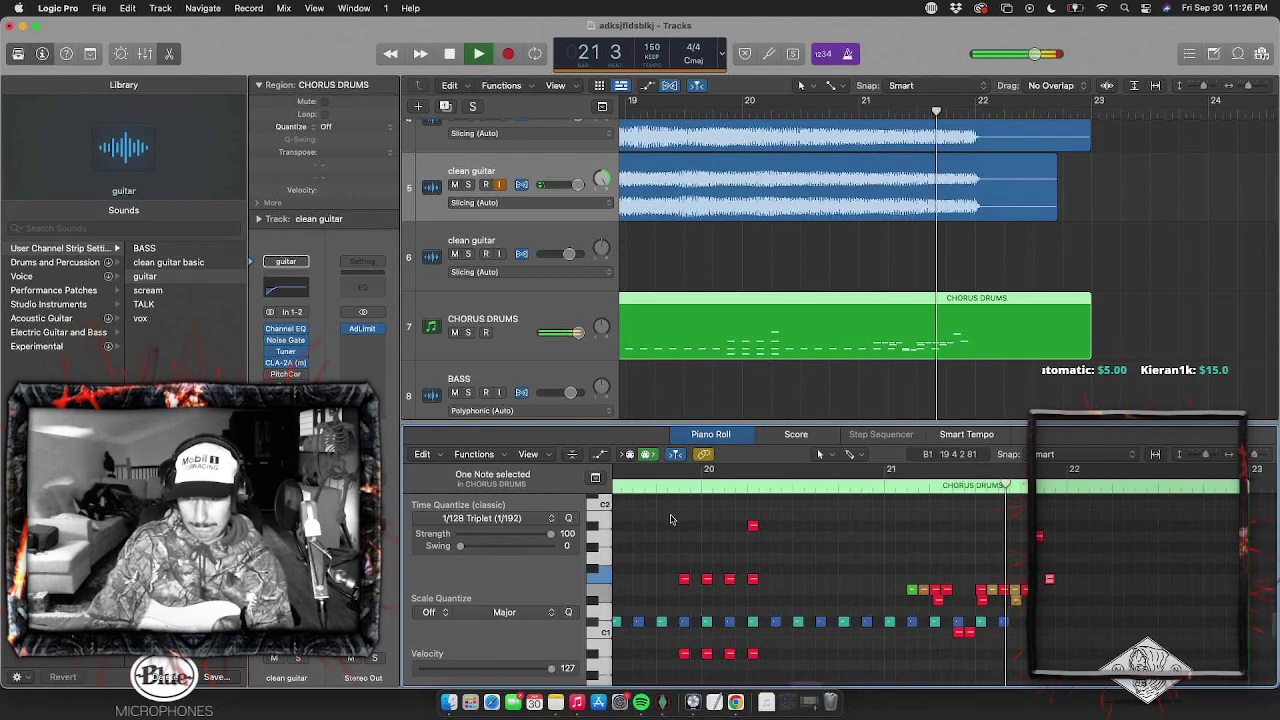
key(space)
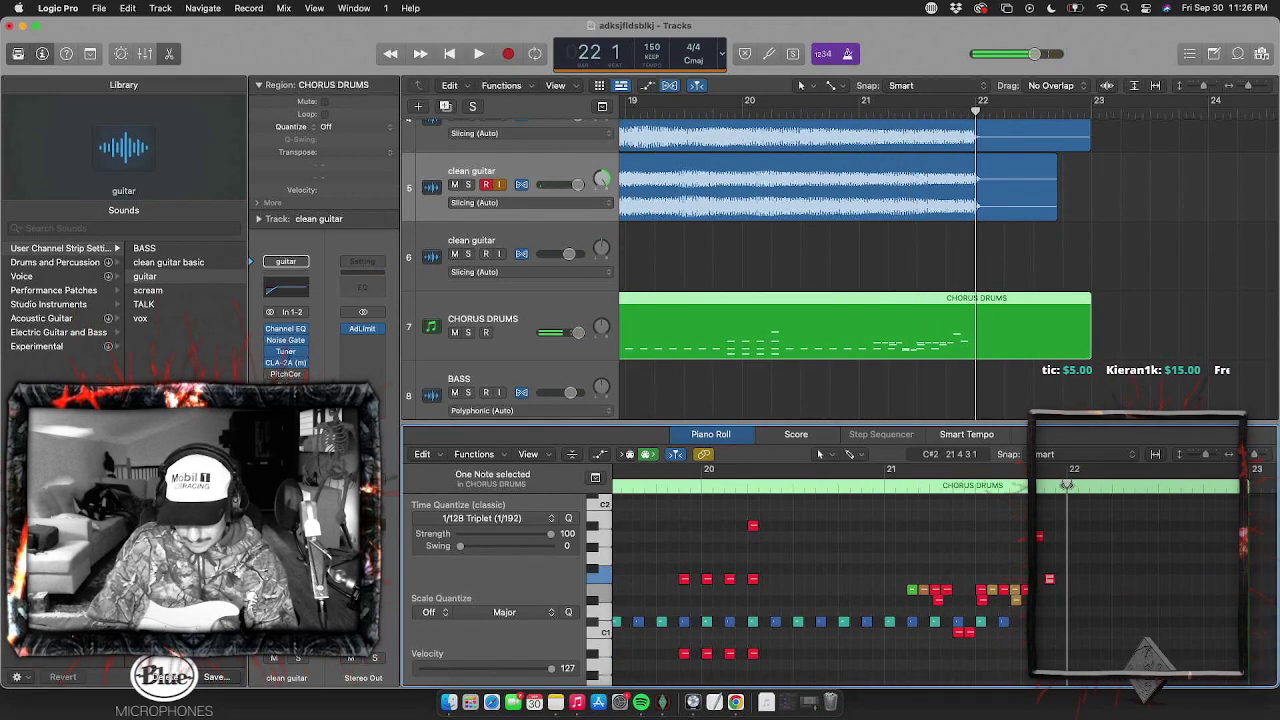
scroll(1039, 509, up, 3)
scroll(1039, 509, left, 3)
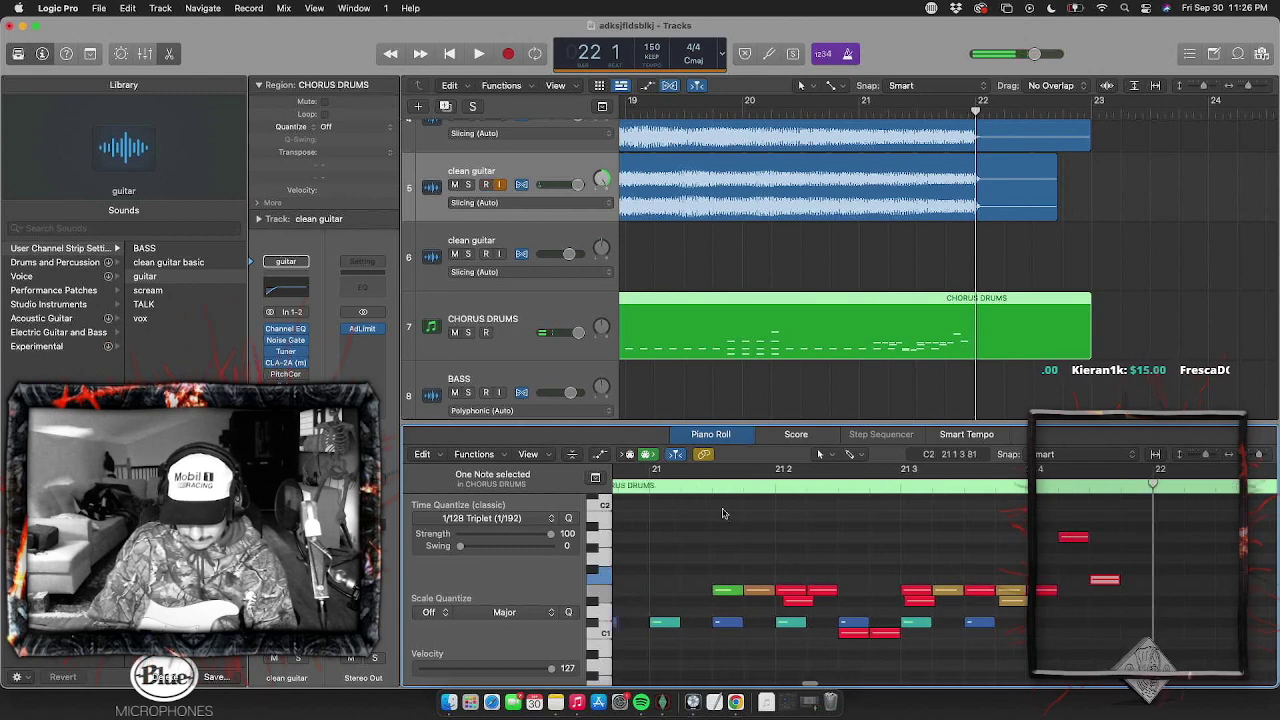
click(711, 489)
key(space)
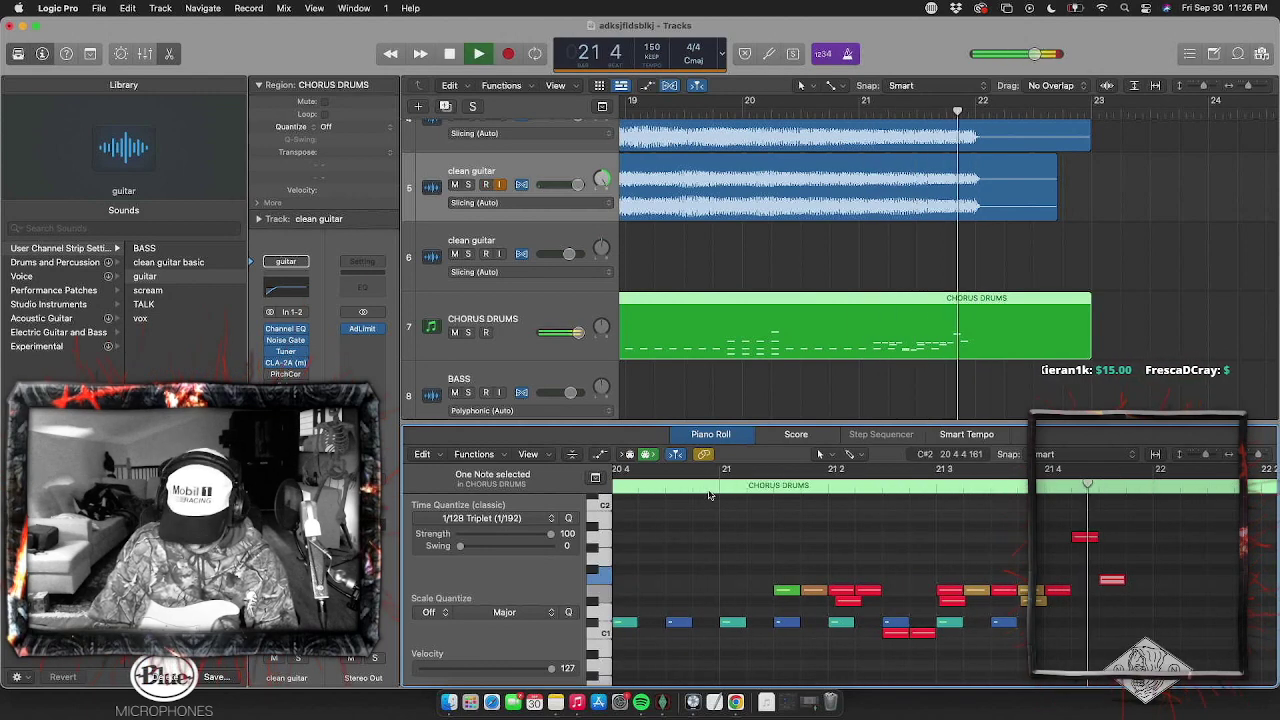
key(space)
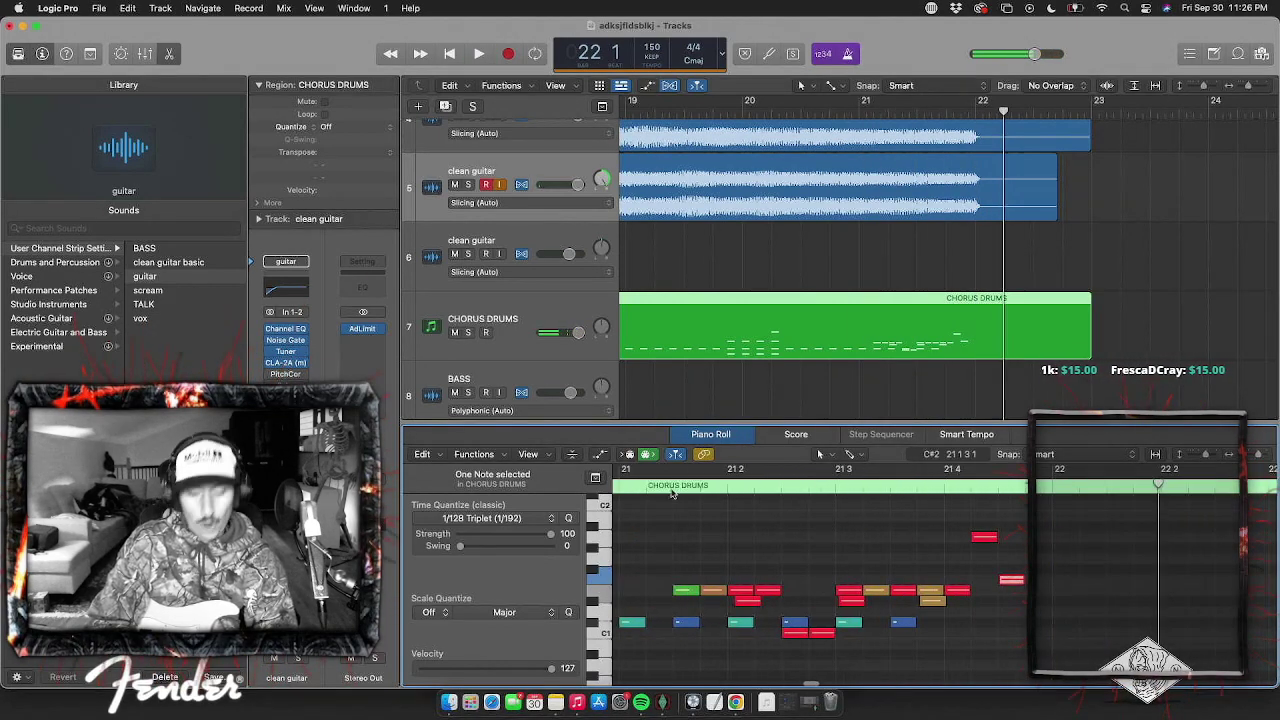
Try the fill without its A1 and F1 hits on bar 21 beat 4, and undo the deletion after listening
drag(1027, 620, 977, 534)
key(BackSpace)
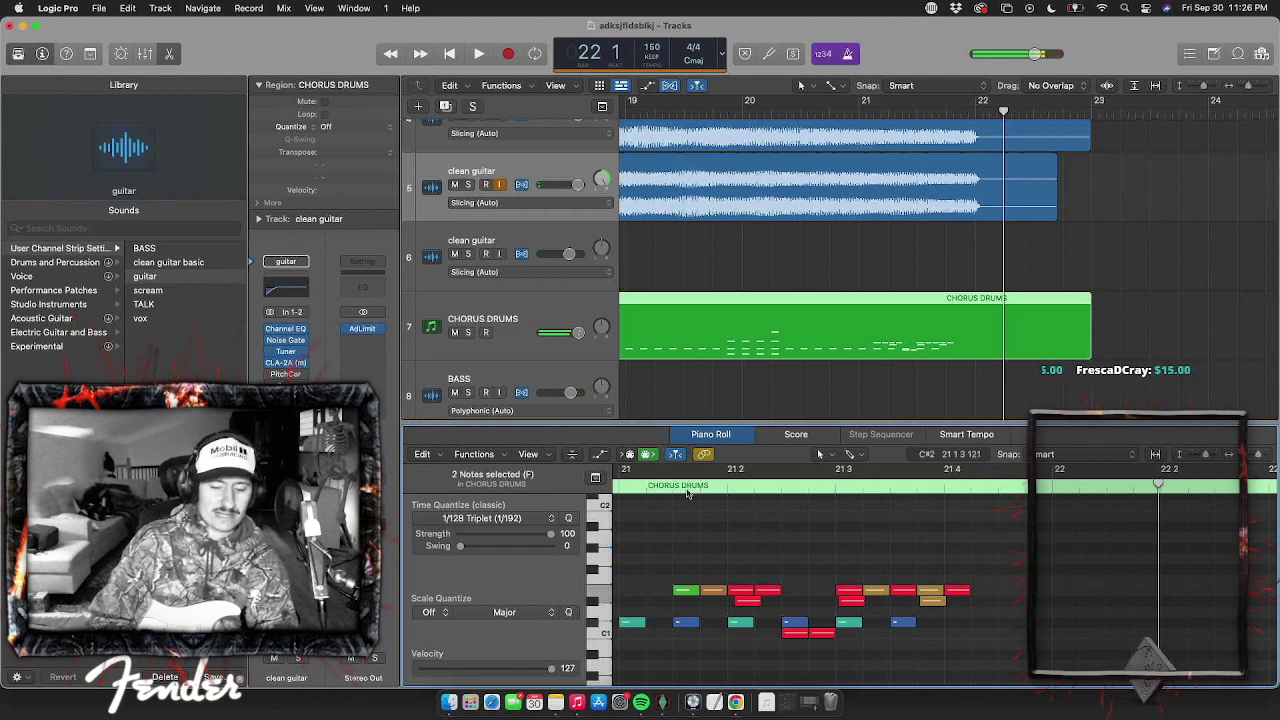
scroll(690, 492, left, 1)
key(space)
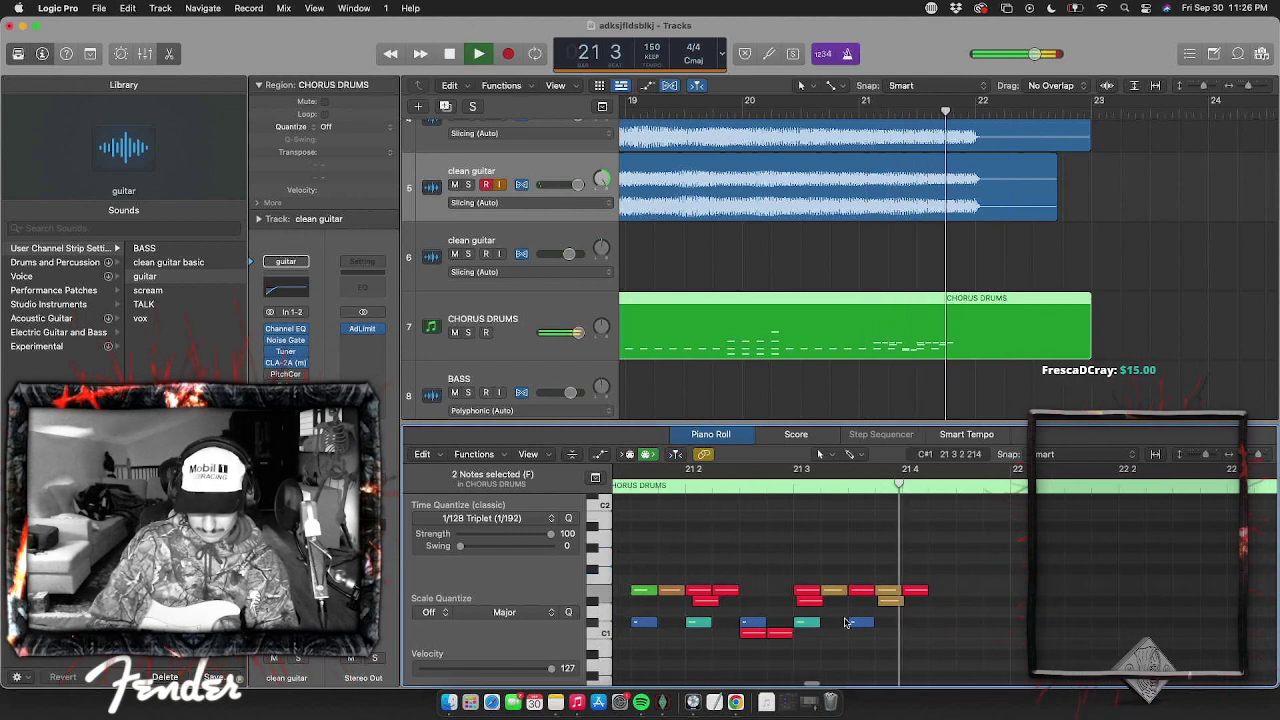
key(space)
key(space)
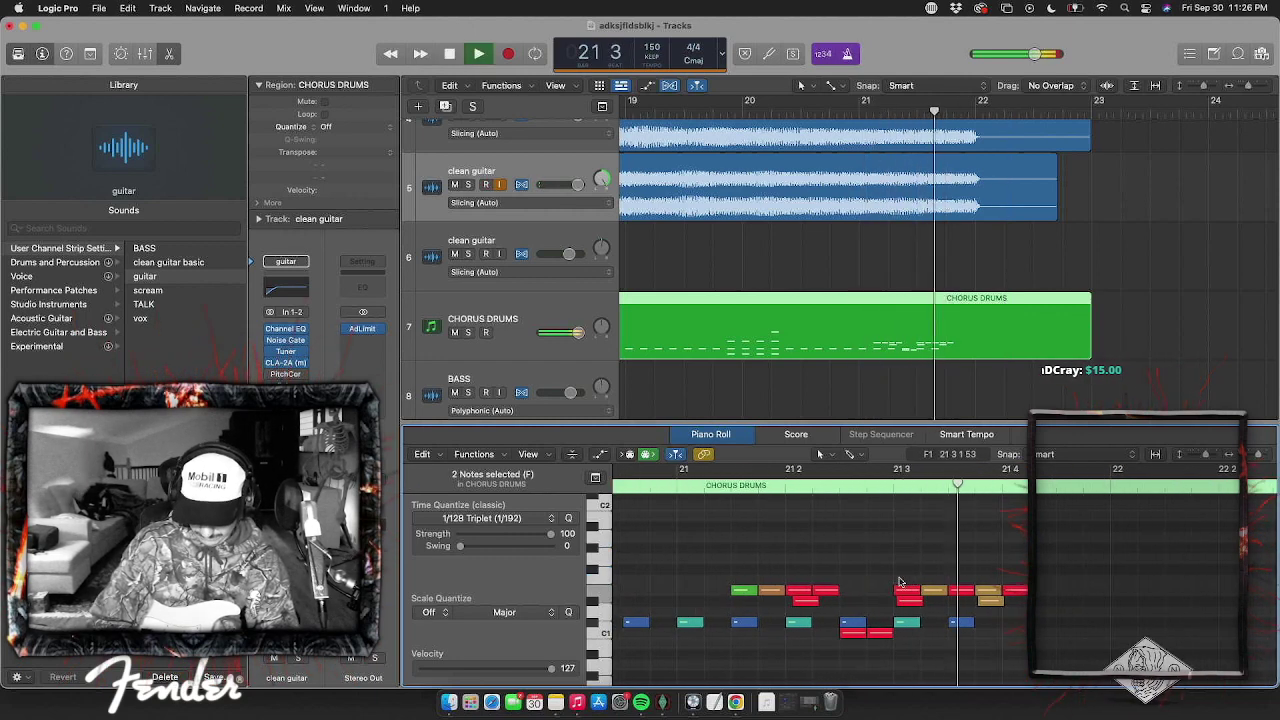
key(space)
key(super+z)
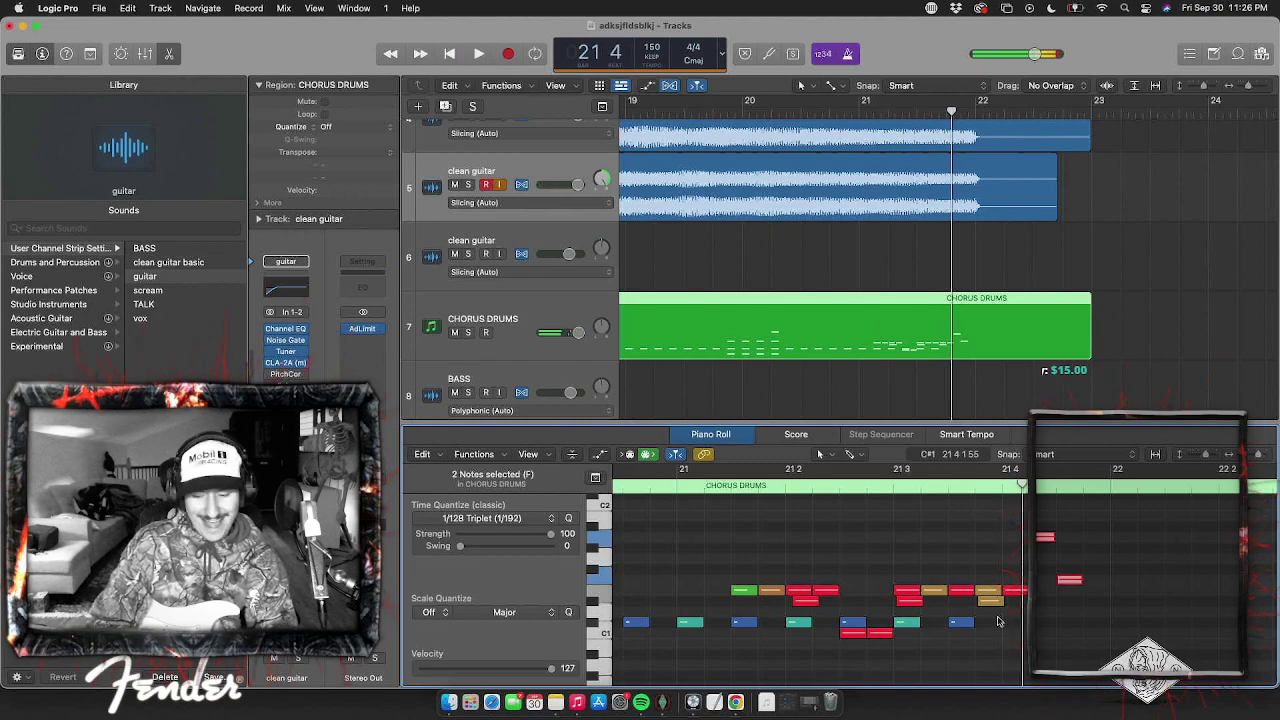
Play the chorus ending from mid bar 17 with the metronome off and re-check the last hits at bar 21 beat 4
scroll(937, 605, left, 2)
scroll(911, 596, down, 5)
scroll(799, 130, left, 5)
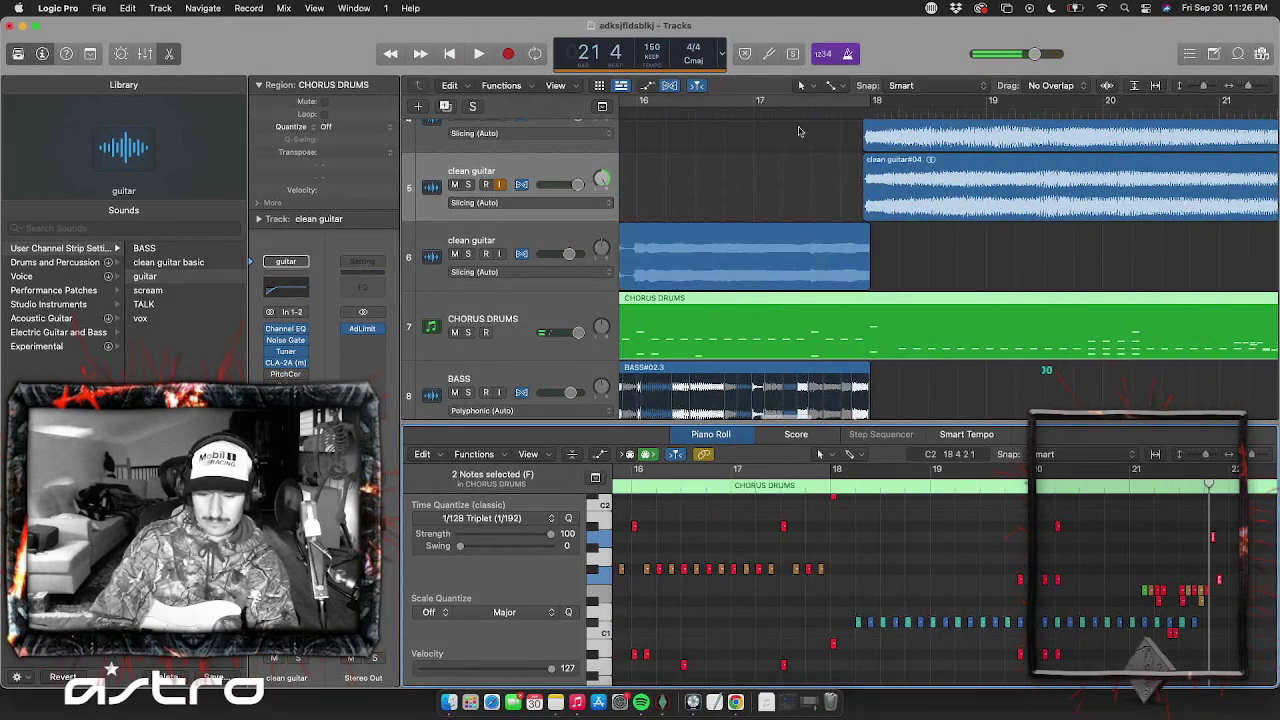
double_click(817, 112)
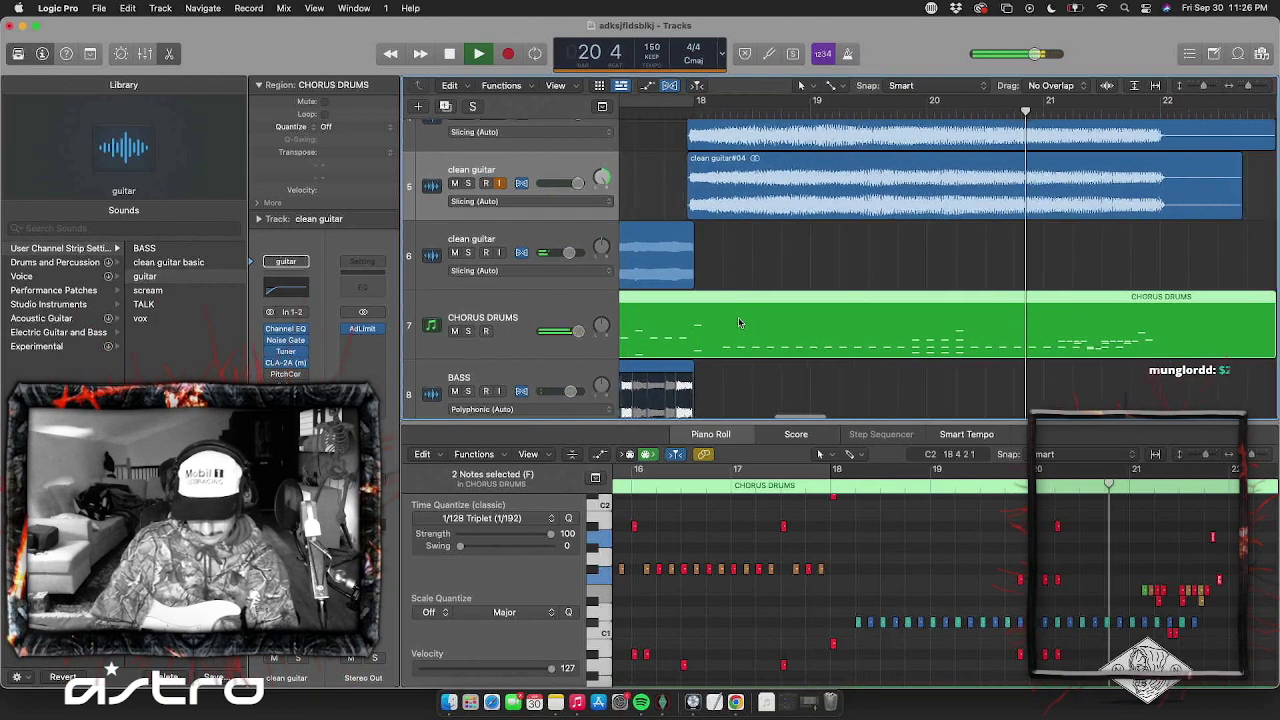
key(space)
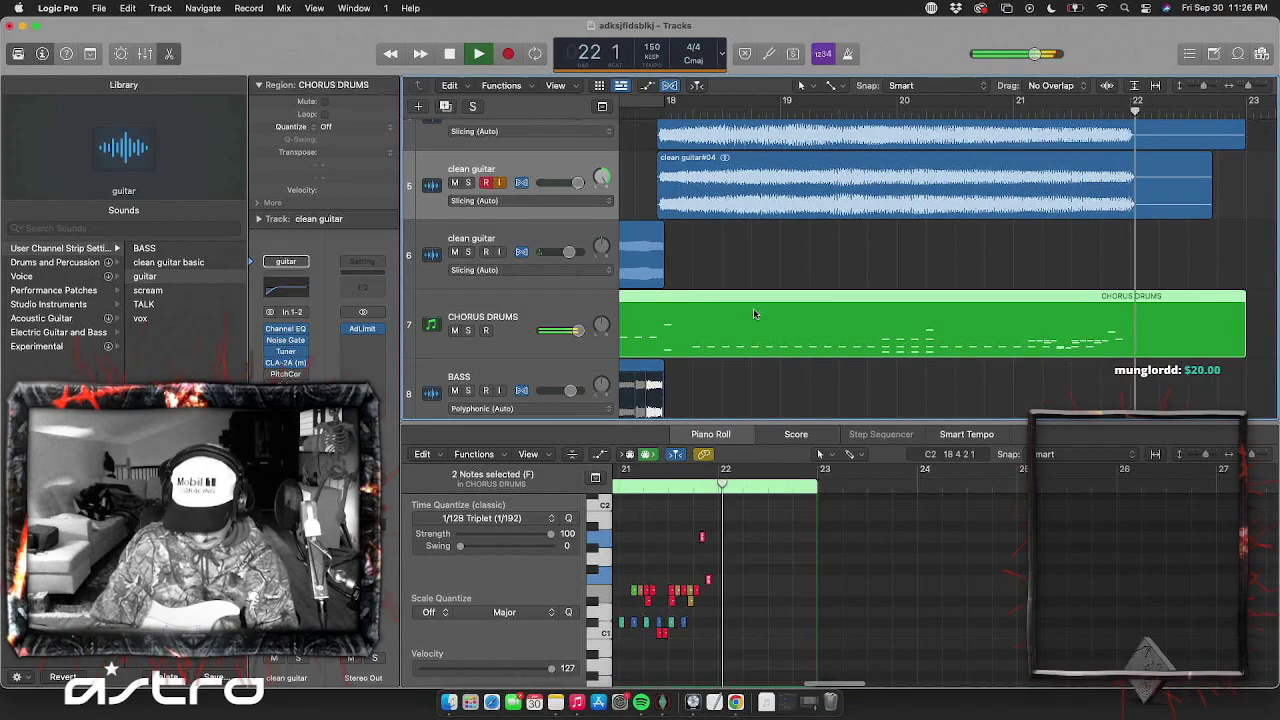
drag(1136, 111, 1108, 112)
key(space)
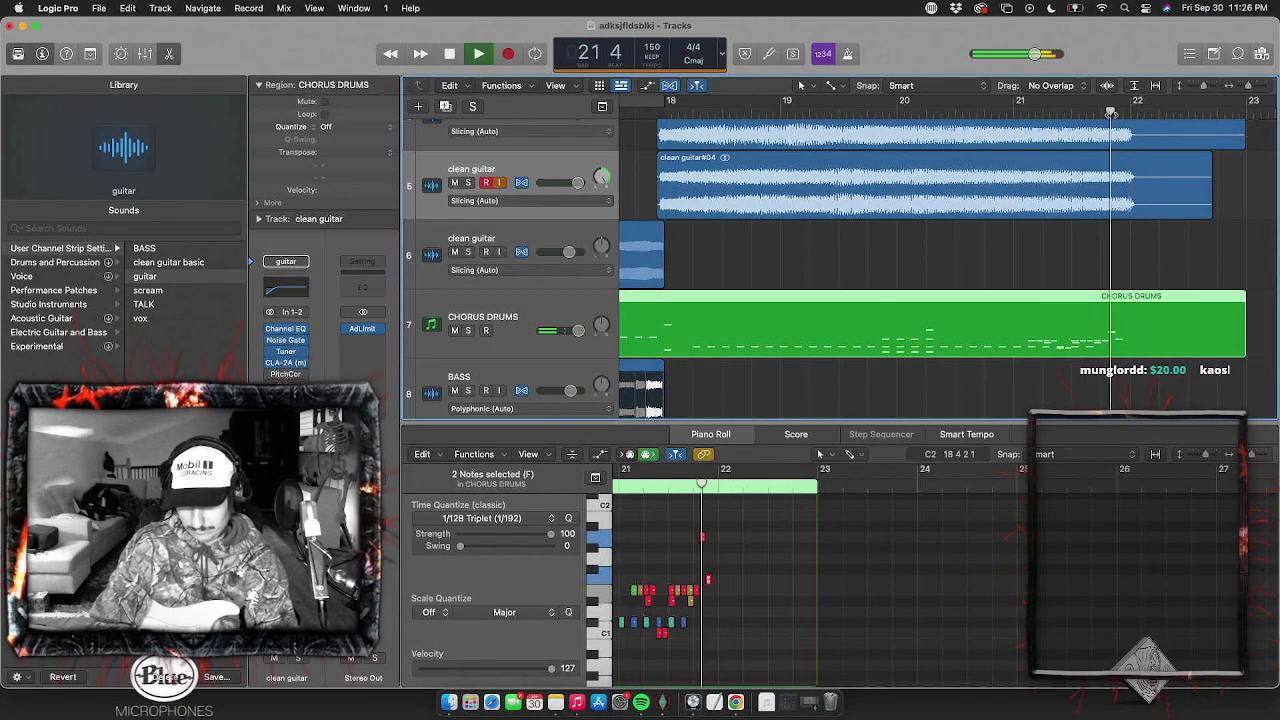
key(space)
Replay only the closing drum fill from early bar 21 into bar 22
scroll(953, 359, left, 5)
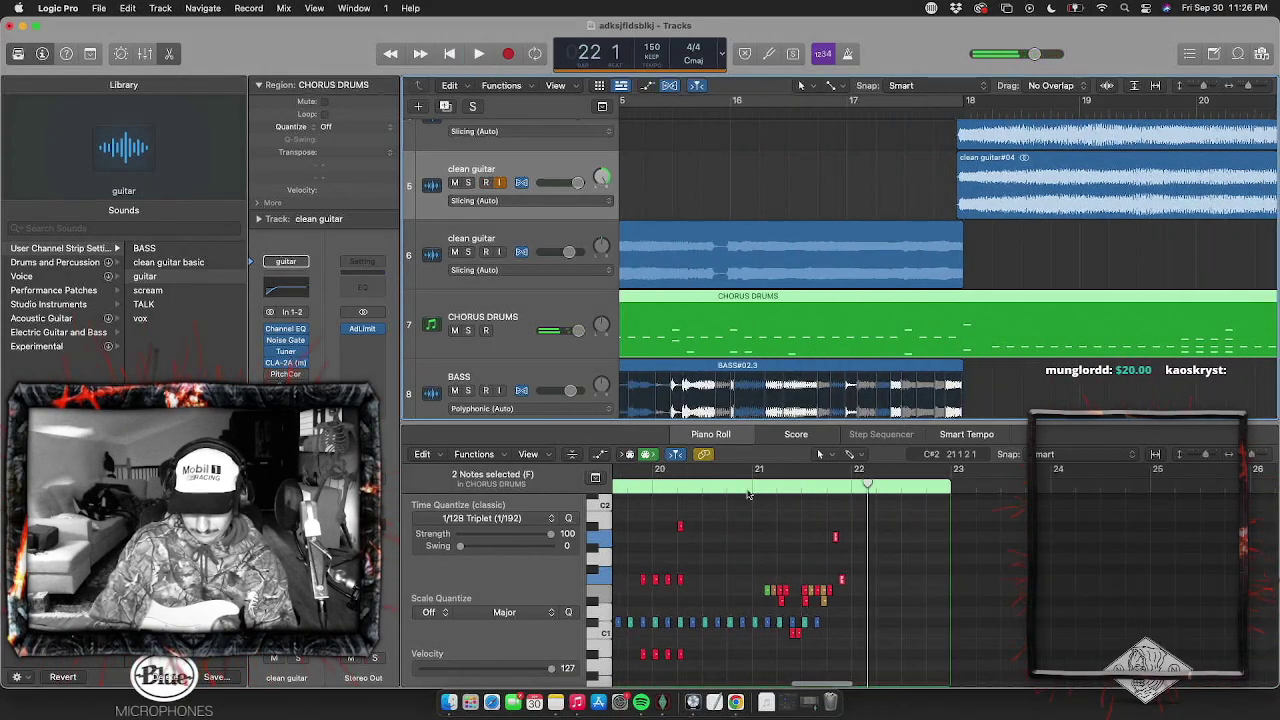
key(space)
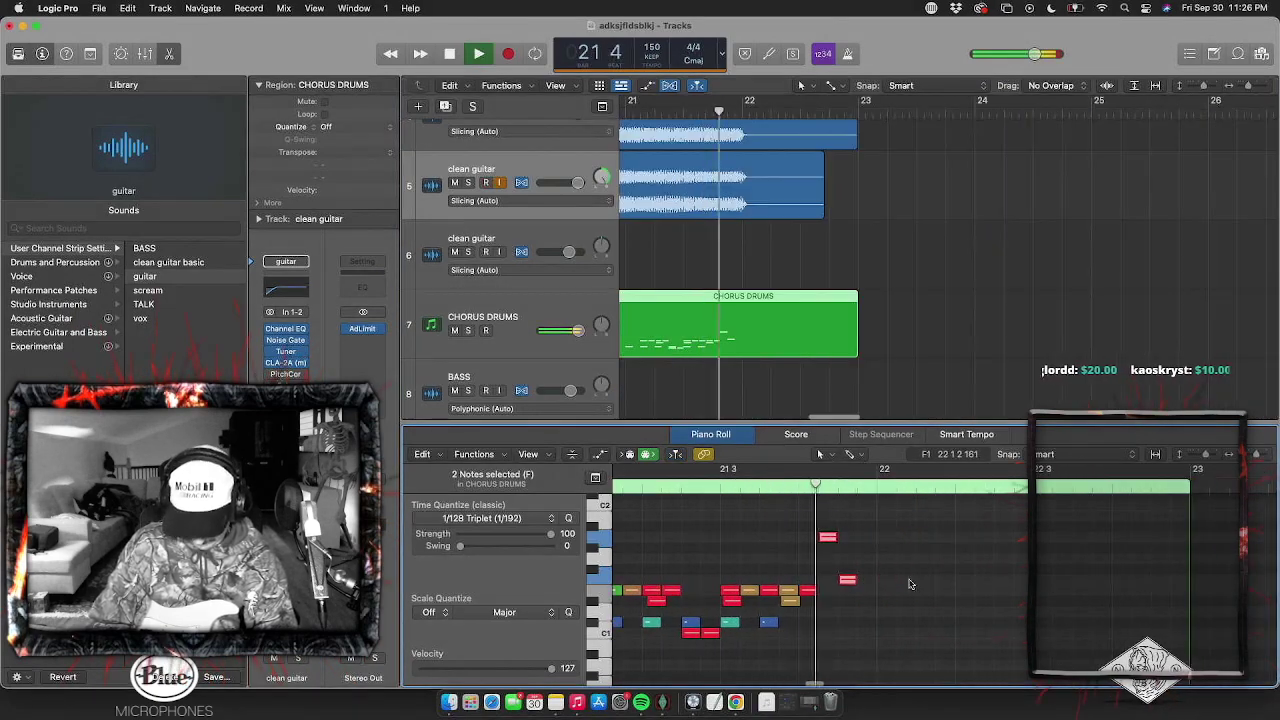
key(space)
key(super+Left)
key(super+Left)
key(super+Left)
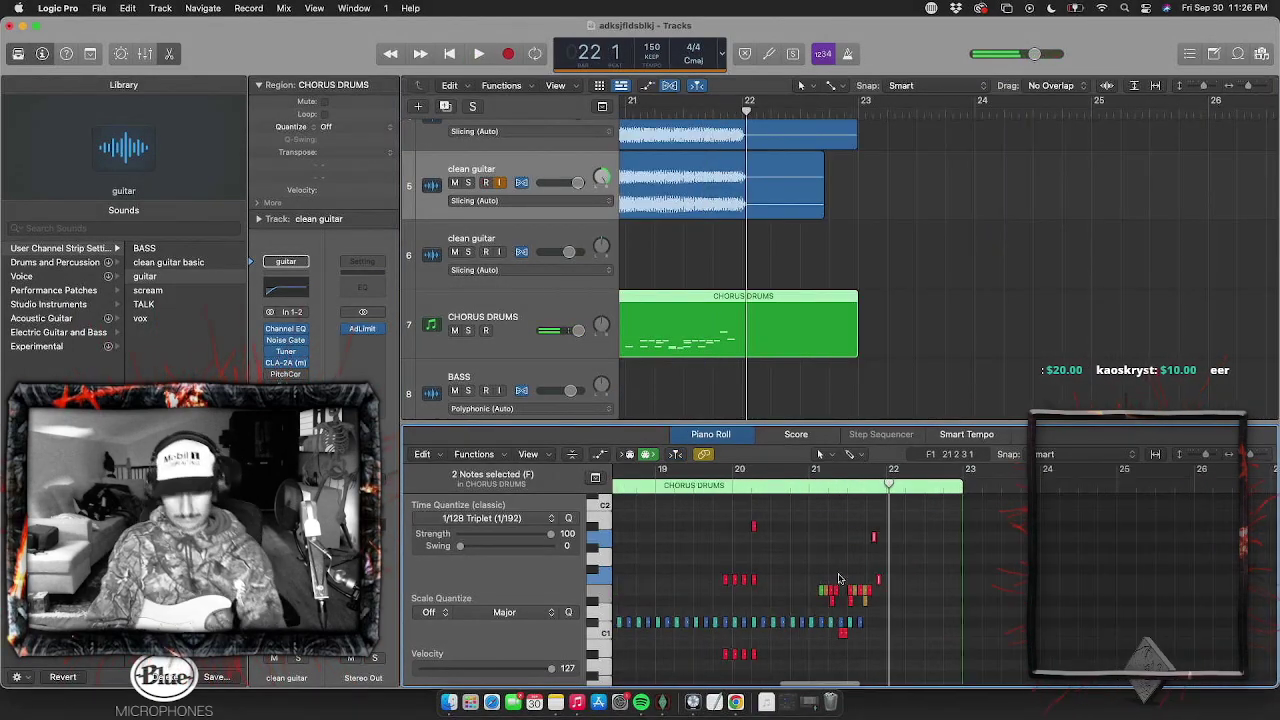
key(super+Right)
Play the end of the second chorus from bar 15 through the fill to bar 22
scroll(766, 306, left, 5)
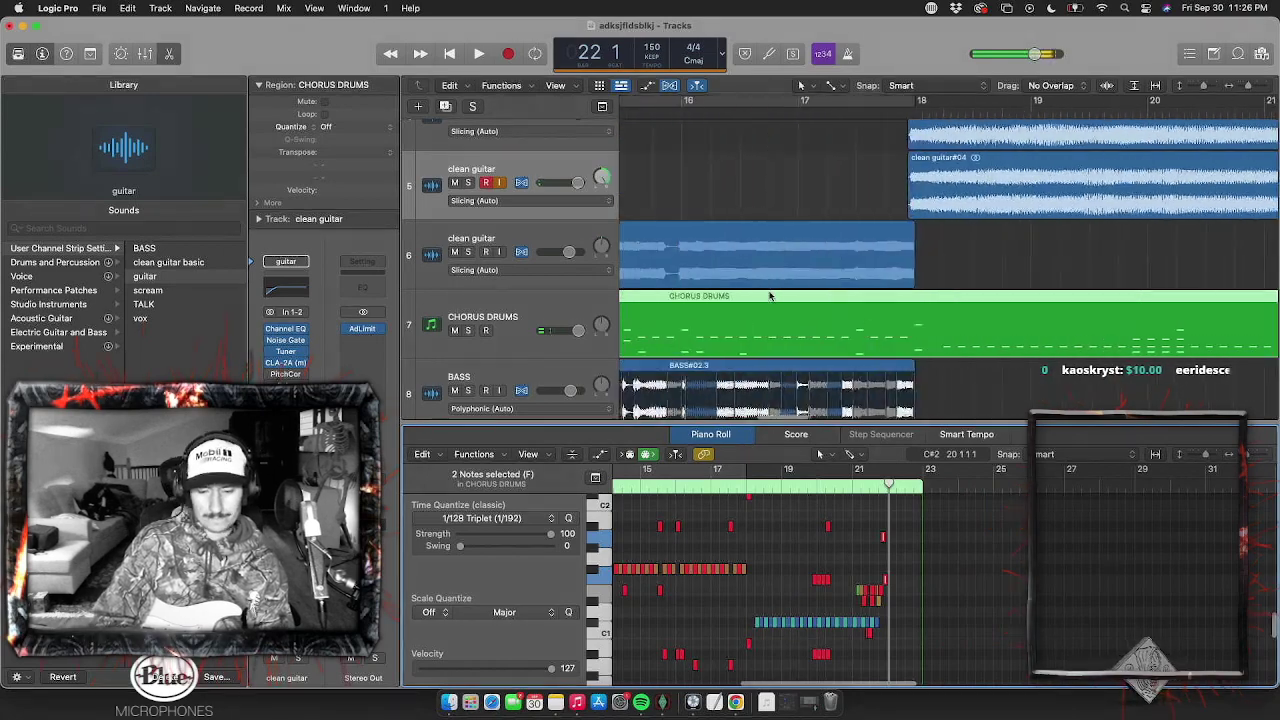
scroll(772, 290, down, 5)
click(809, 153)
key(space)
click(918, 111)
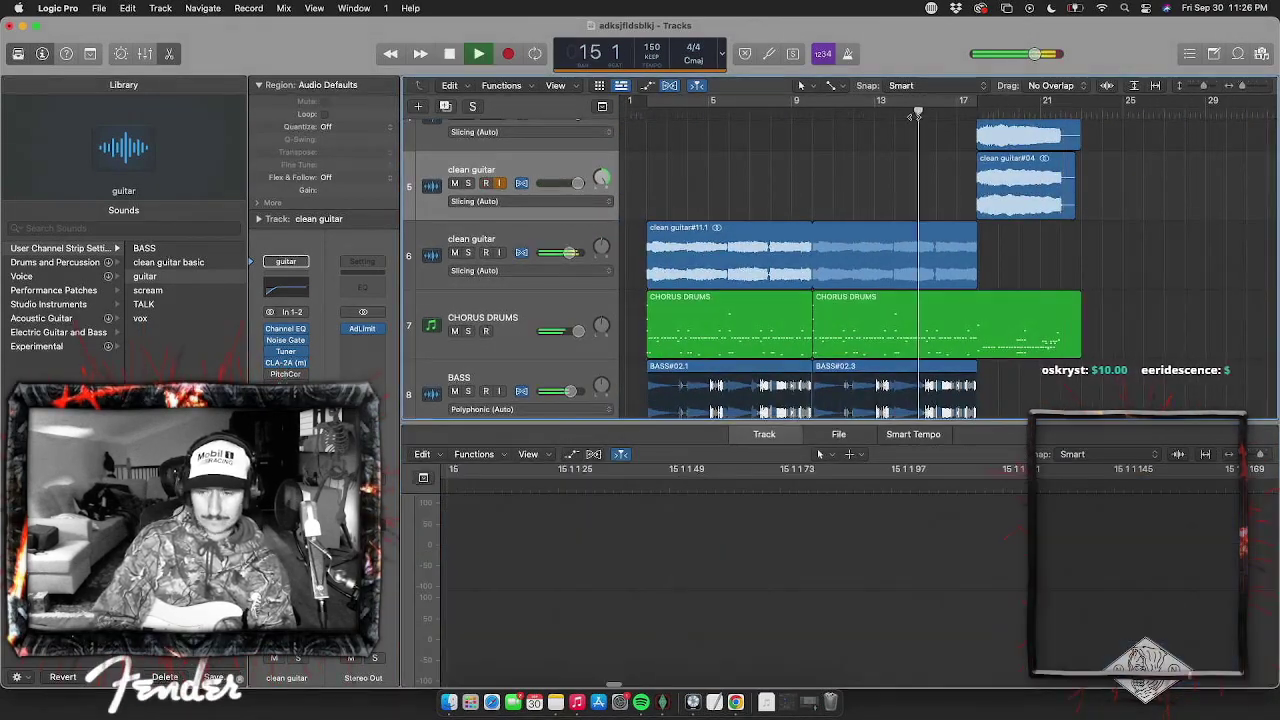
scroll(942, 190, up, 3)
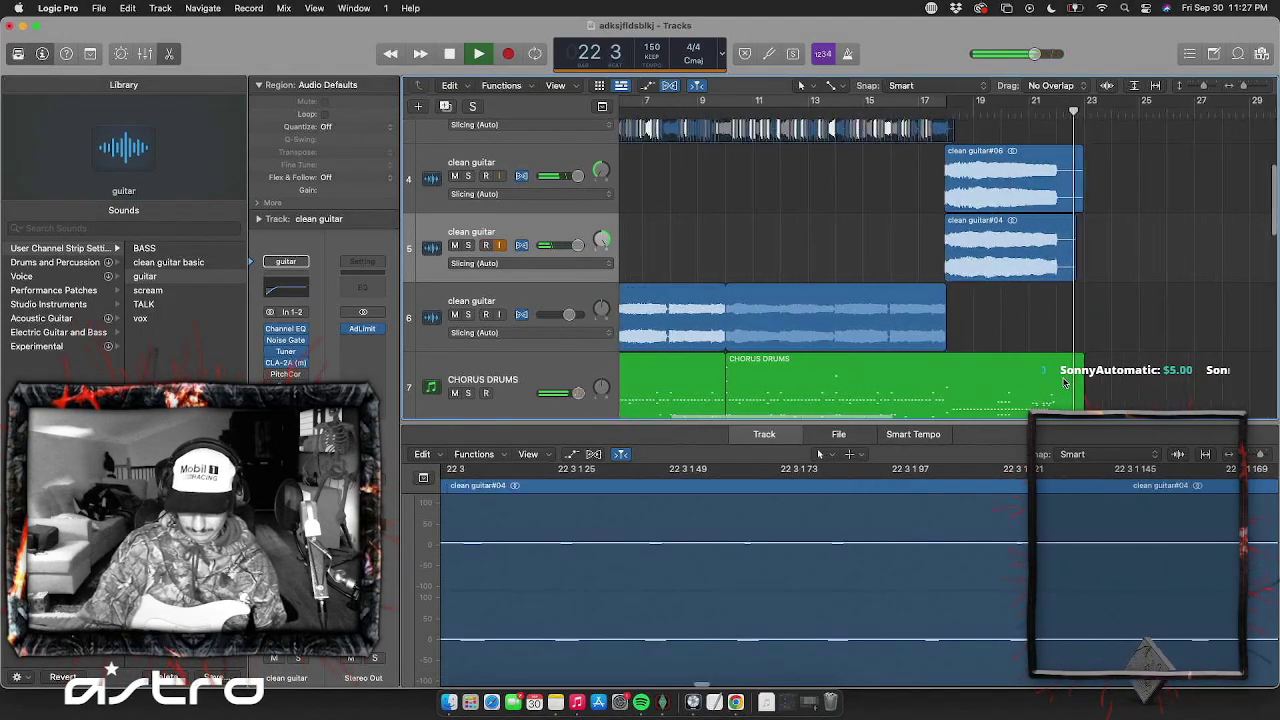
key(space)
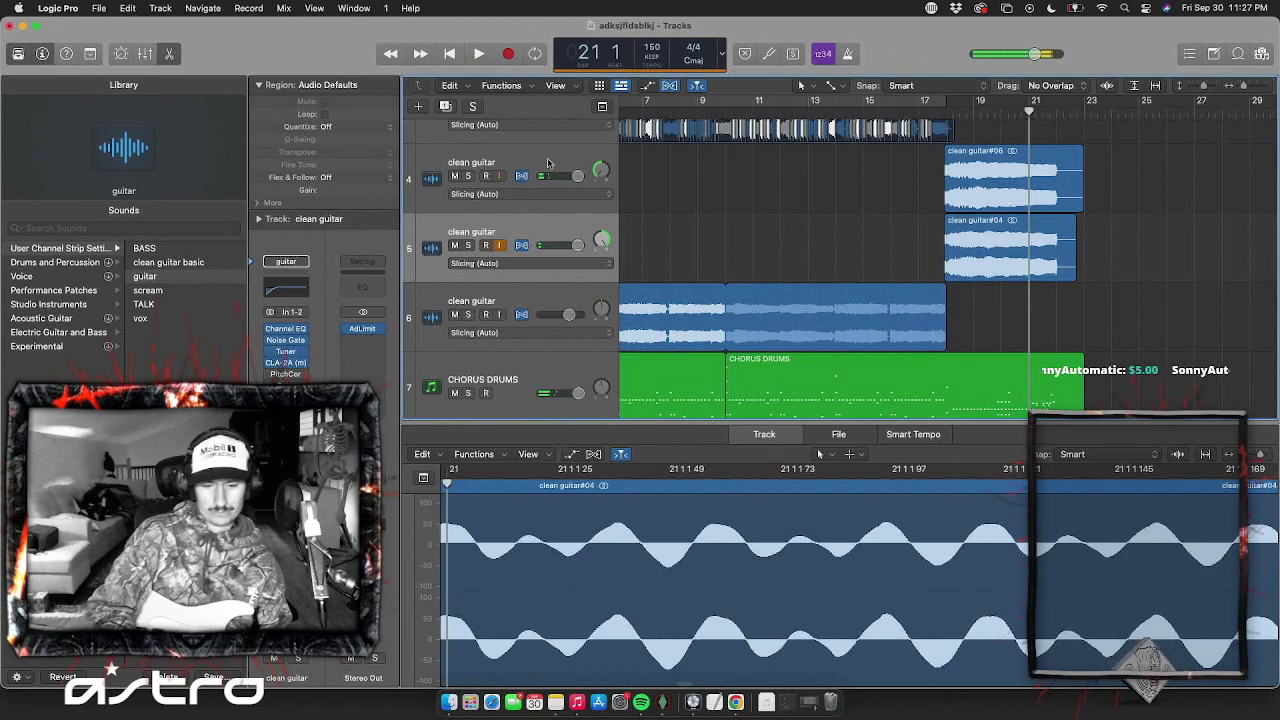
Duplicate the clean guitar track holding clean guitar#06 and place the empty copy directly below the clean guitar#04 track
scroll(548, 163, up, 5)
click(530, 322)
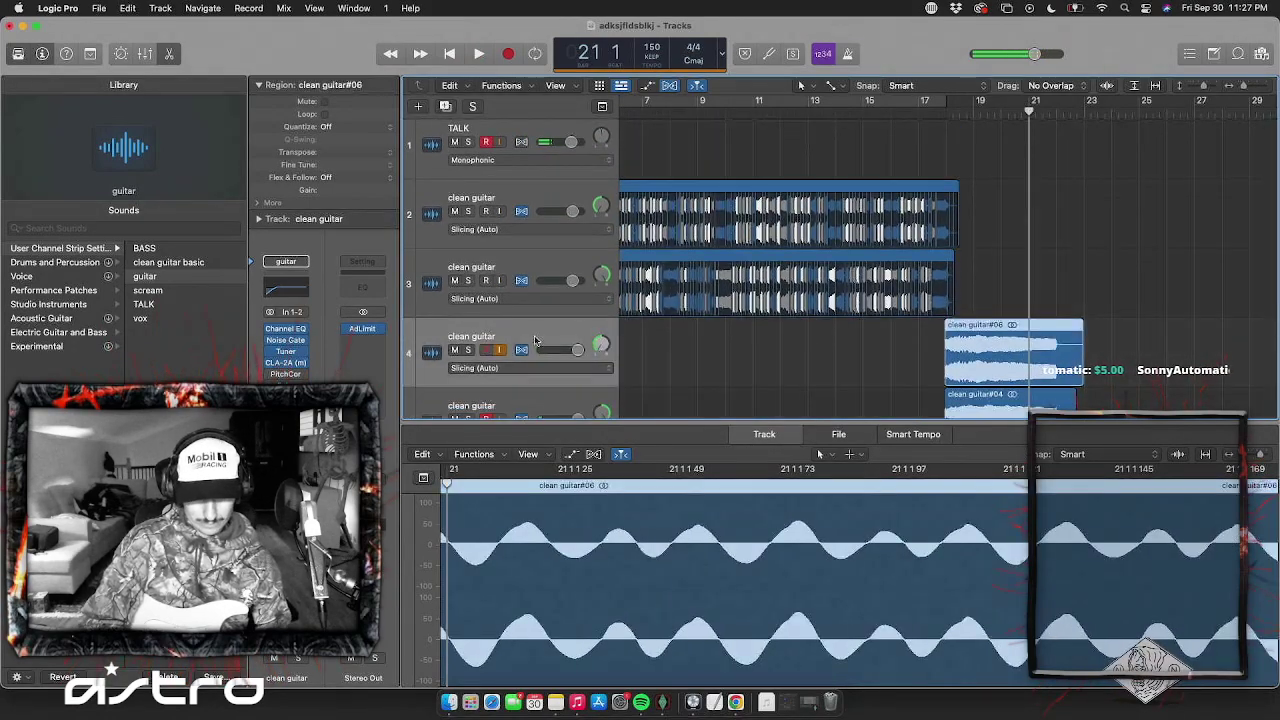
key(super+d)
drag(555, 361, 555, 419)
scroll(558, 340, down, 2)
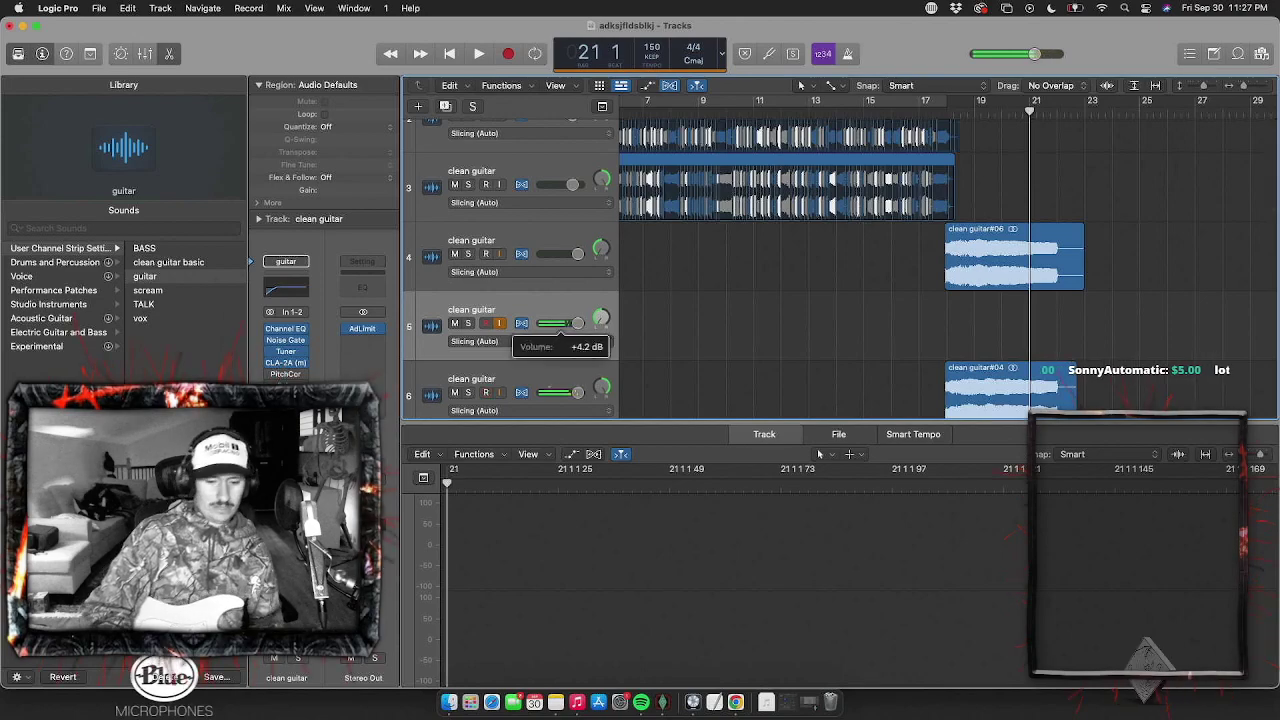
drag(530, 312, 534, 408)
scroll(535, 405, down, 2)
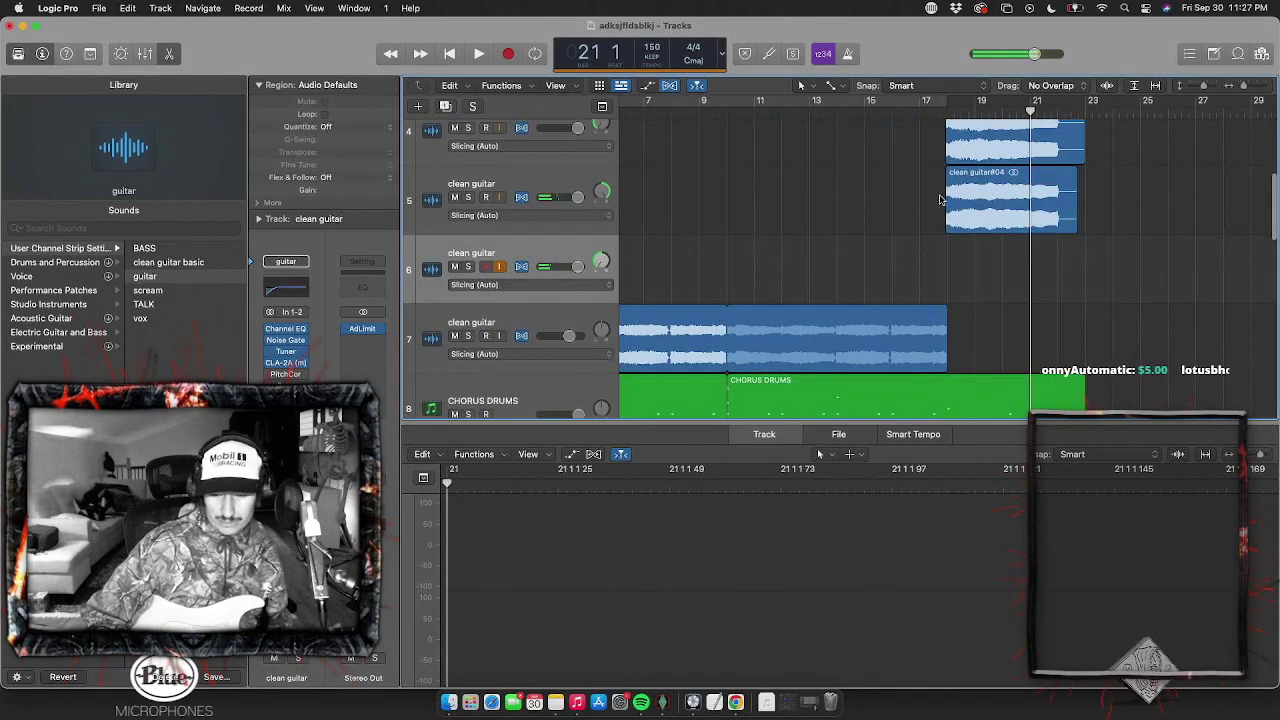
Turn the metronome on and play the ending from bar 21, plus the second chorus from bar 10
scroll(1064, 312, right, 2)
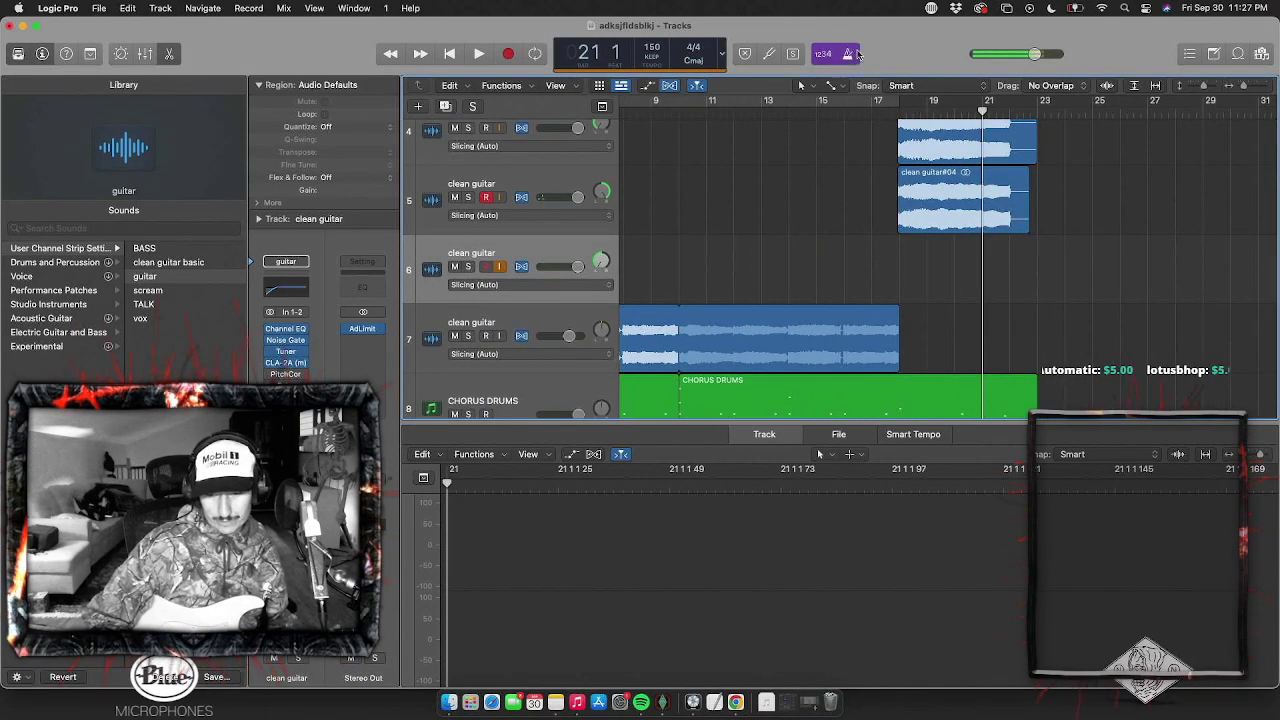
key(space)
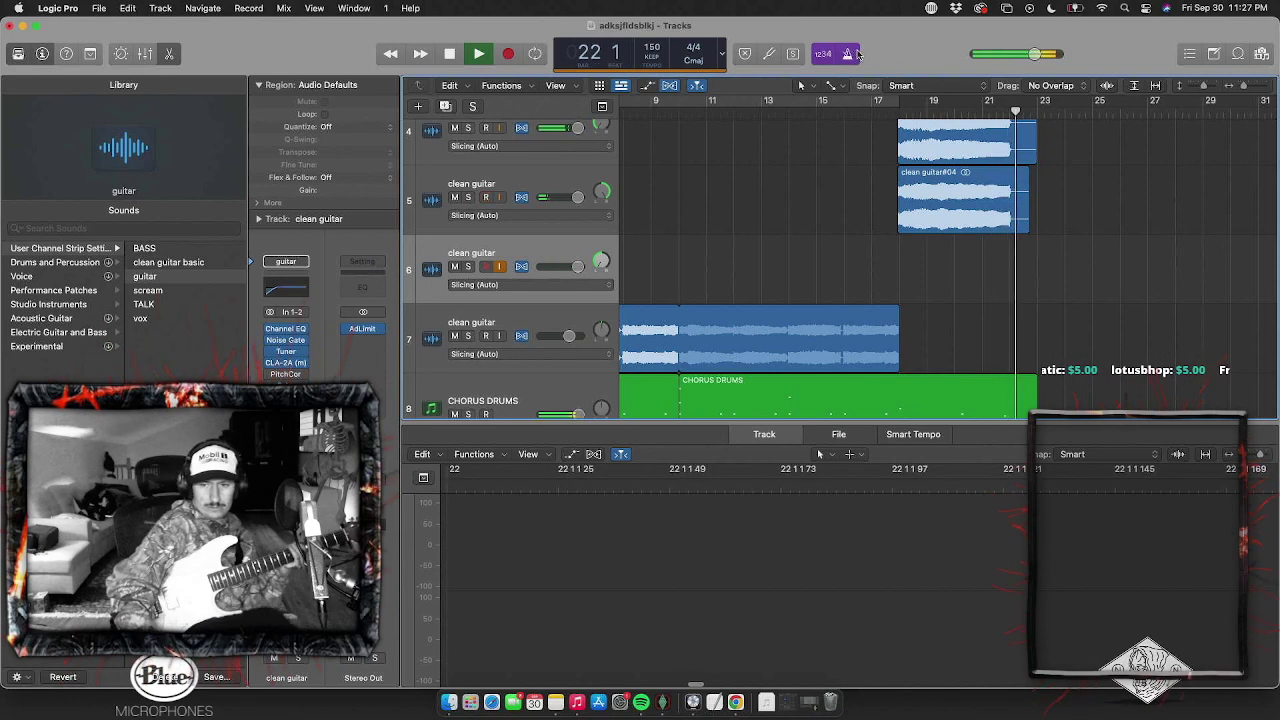
key(space)
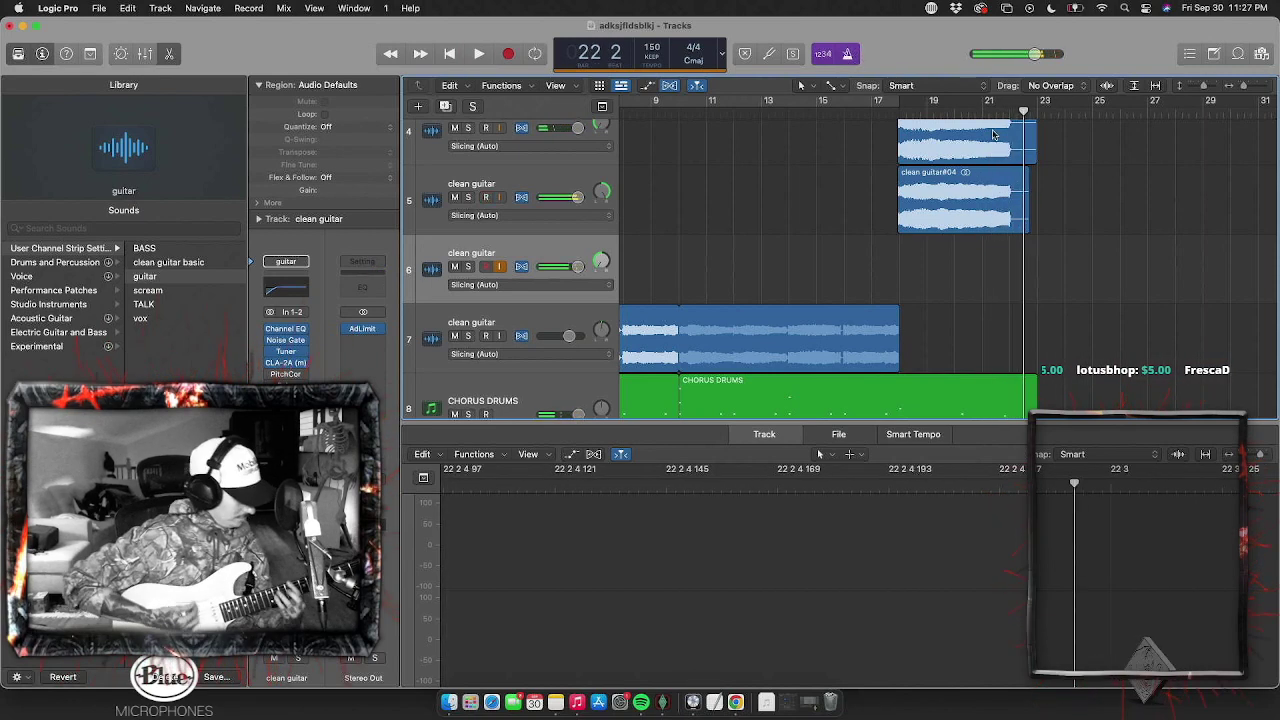
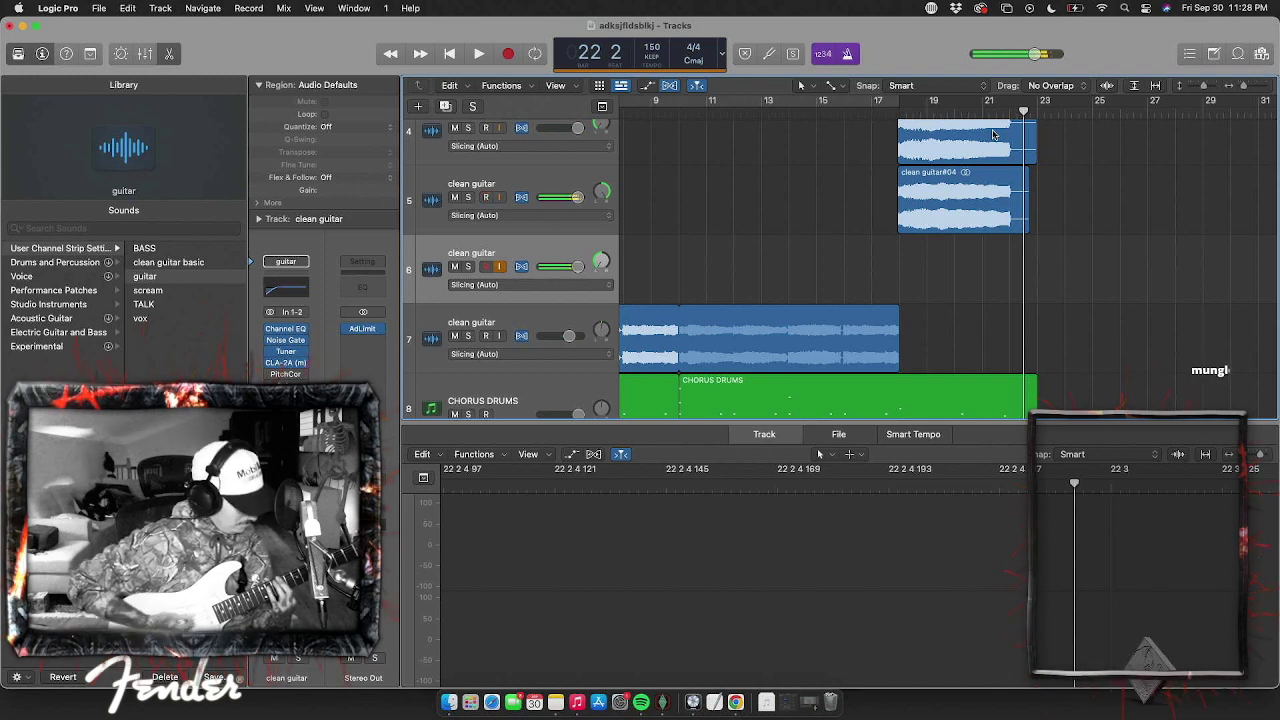
double_click(679, 111)
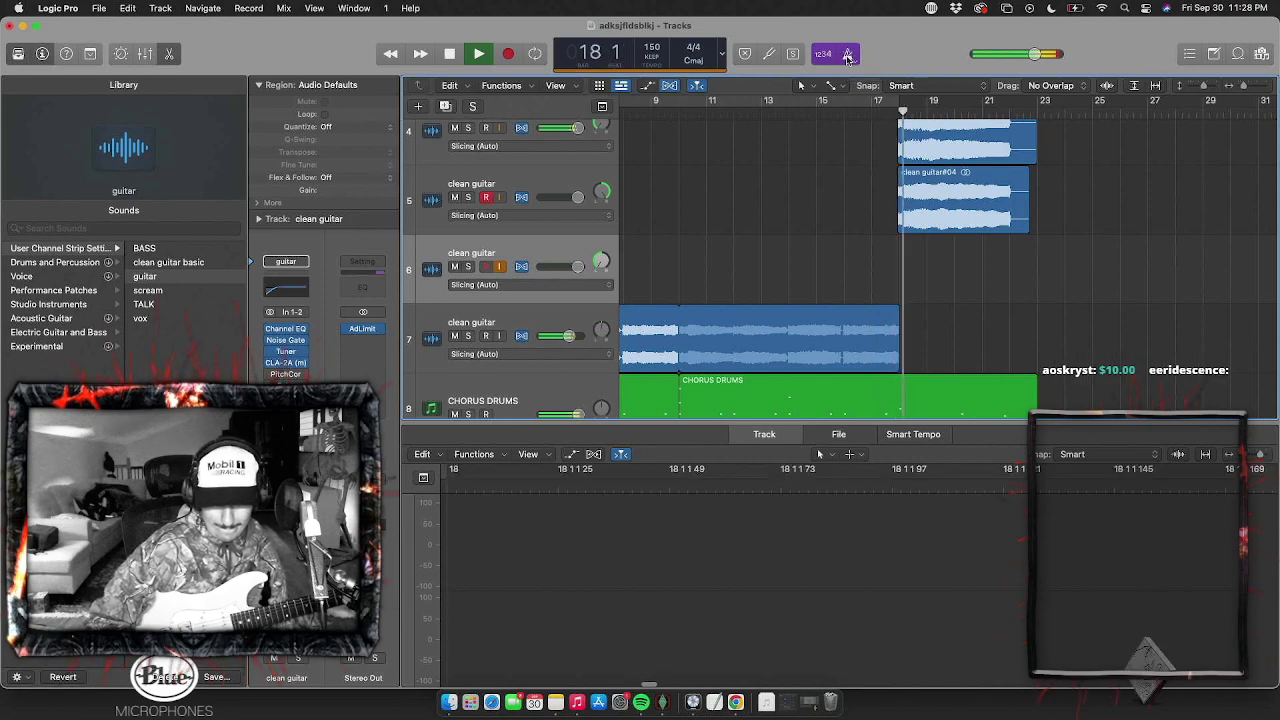
Lower the volume of the clean guitar#06 and clean guitar#04 tracks together slightly and listen from just before bar 21
click(551, 172)
shift+click(551, 139)
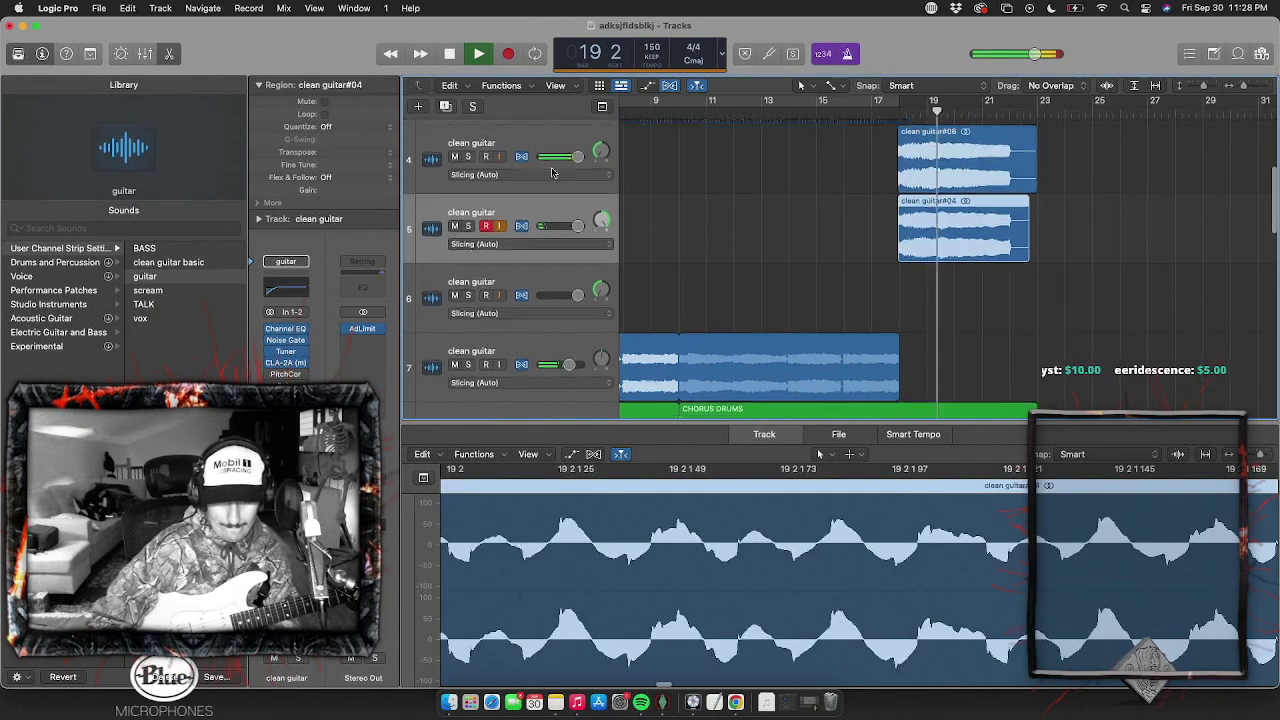
mouse_move(573, 166)
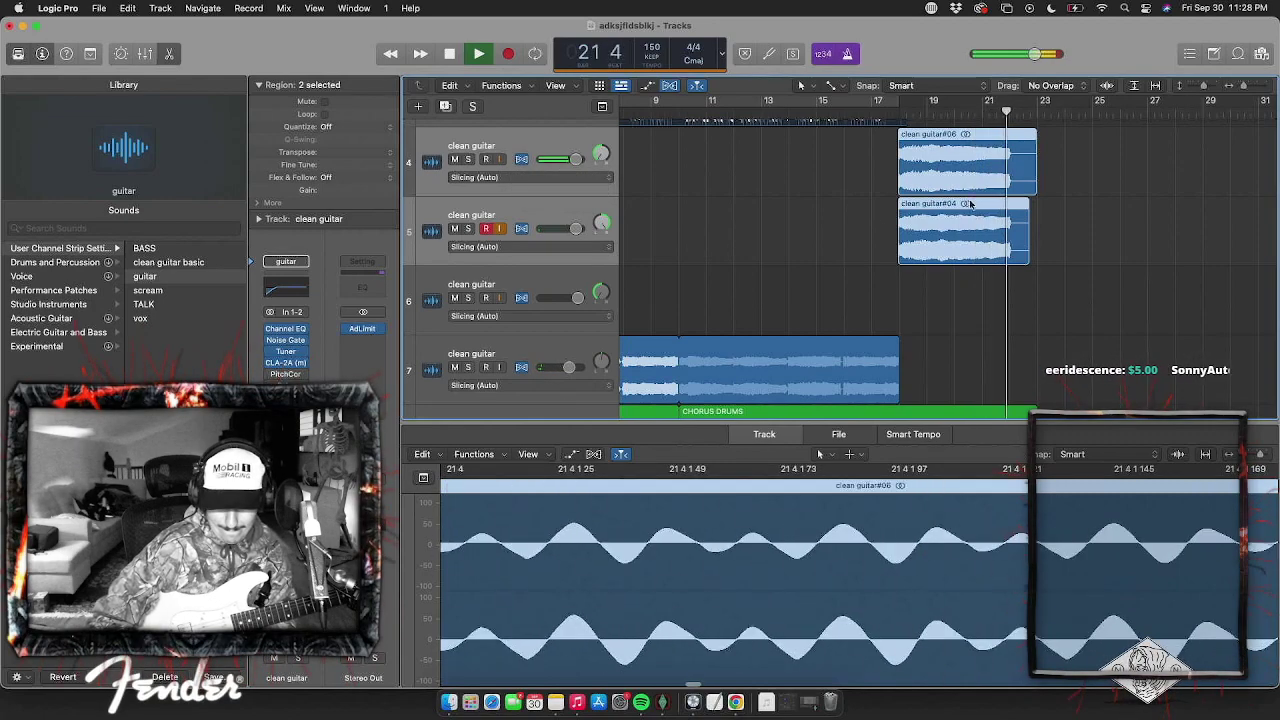
click(983, 112)
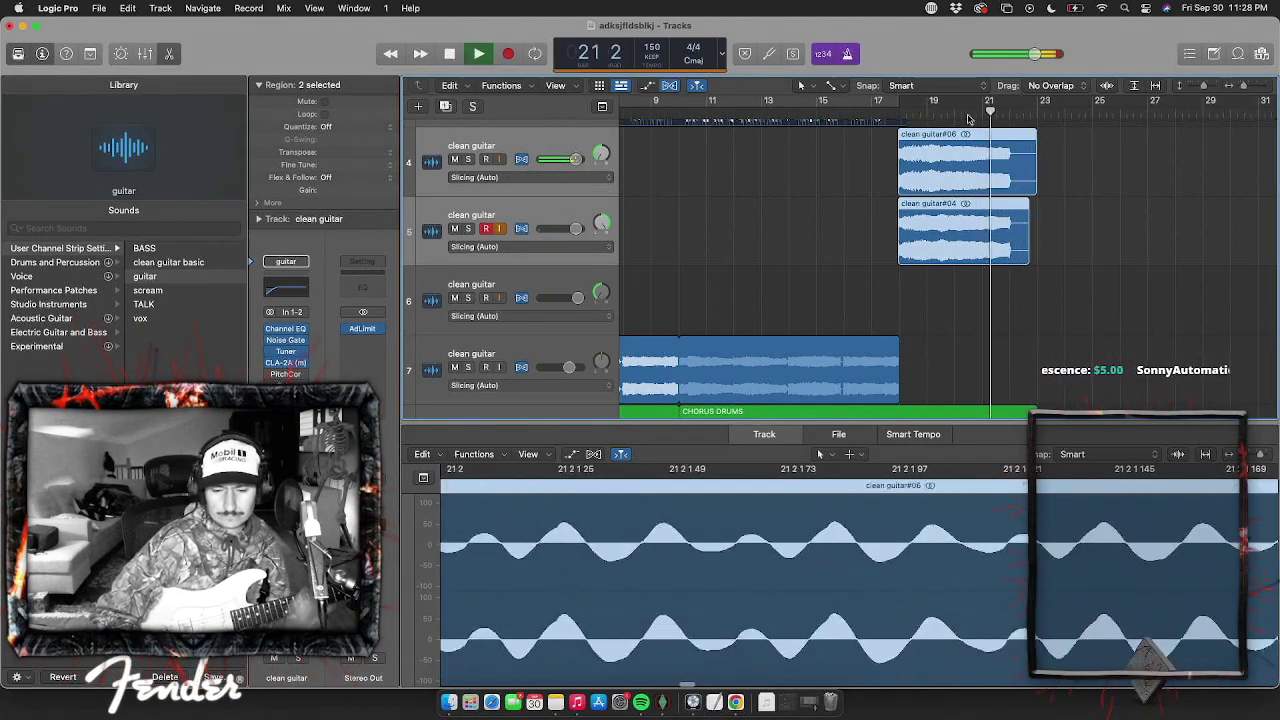
Centre the pan of the new empty clean guitar track, raise its volume slightly and play from late bar 19
click(566, 289)
mouse_move(601, 294)
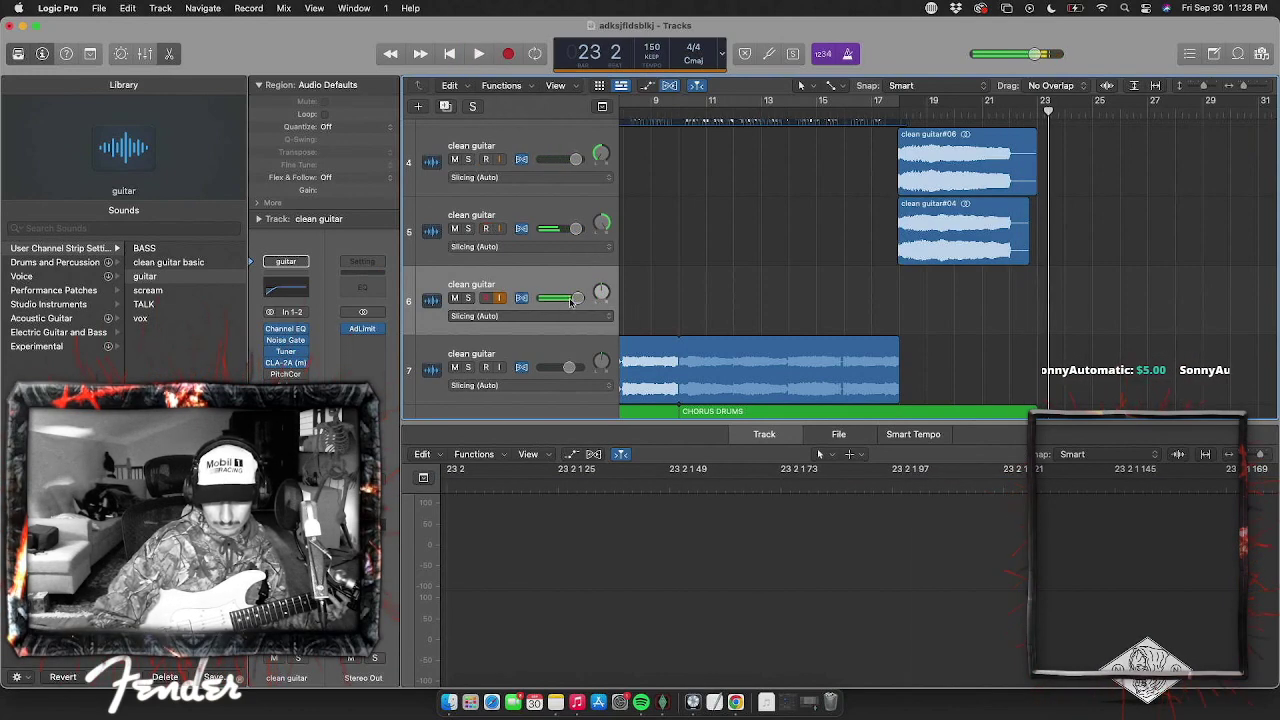
double_click(950, 112)
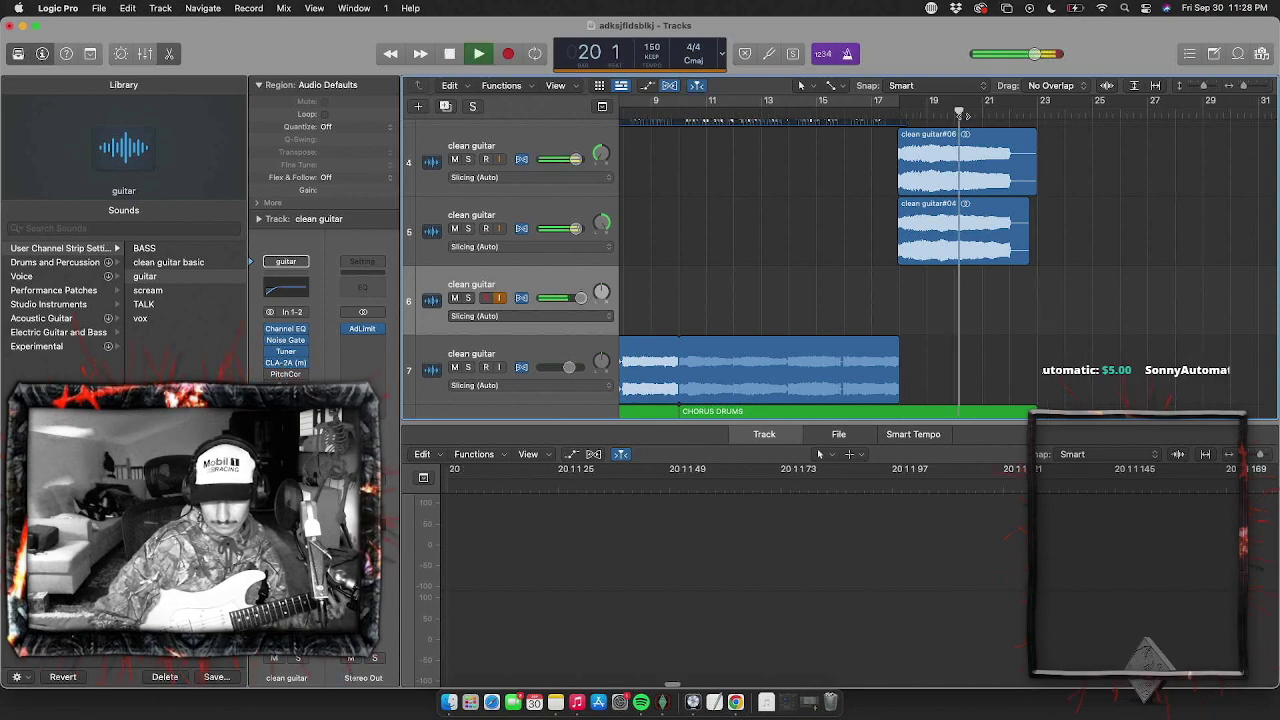
key(space)
Select the TALK track
scroll(490, 200, up, 5)
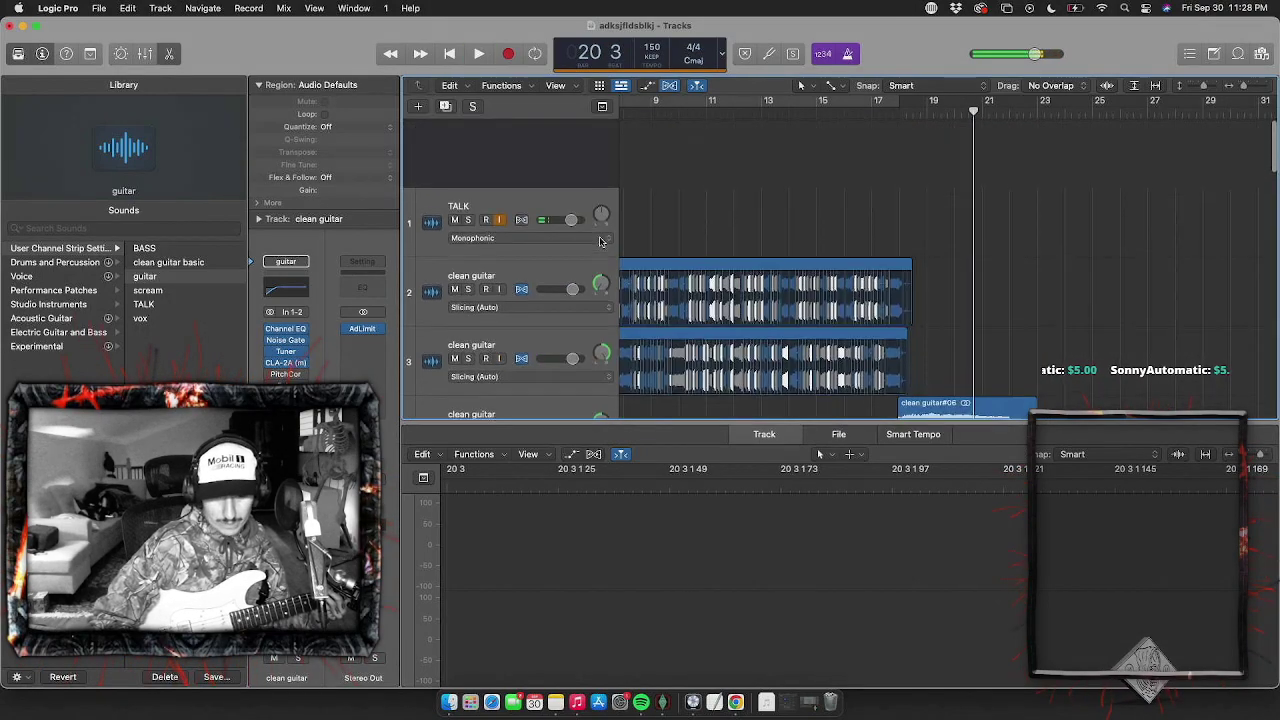
click(490, 155)
scroll(622, 300, down, 6)
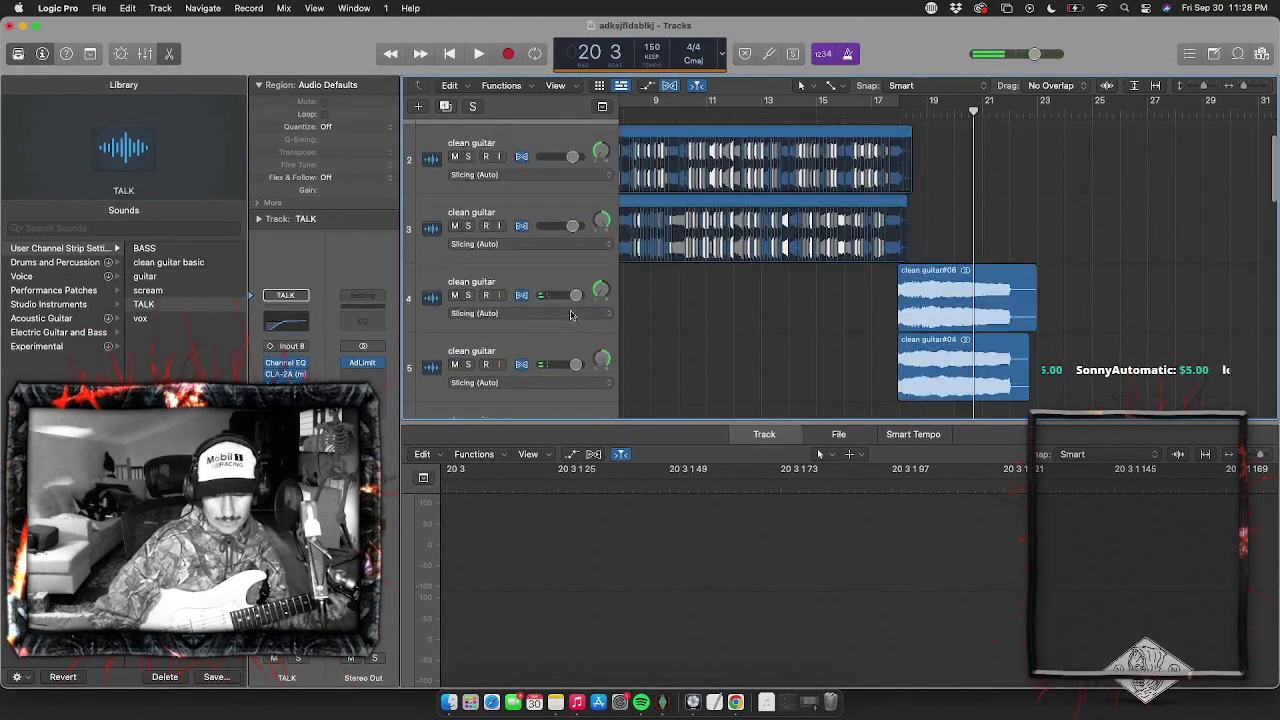
Select the empty centred clean guitar track and rehearse a part over the ending, replaying from around bar 19
click(512, 174)
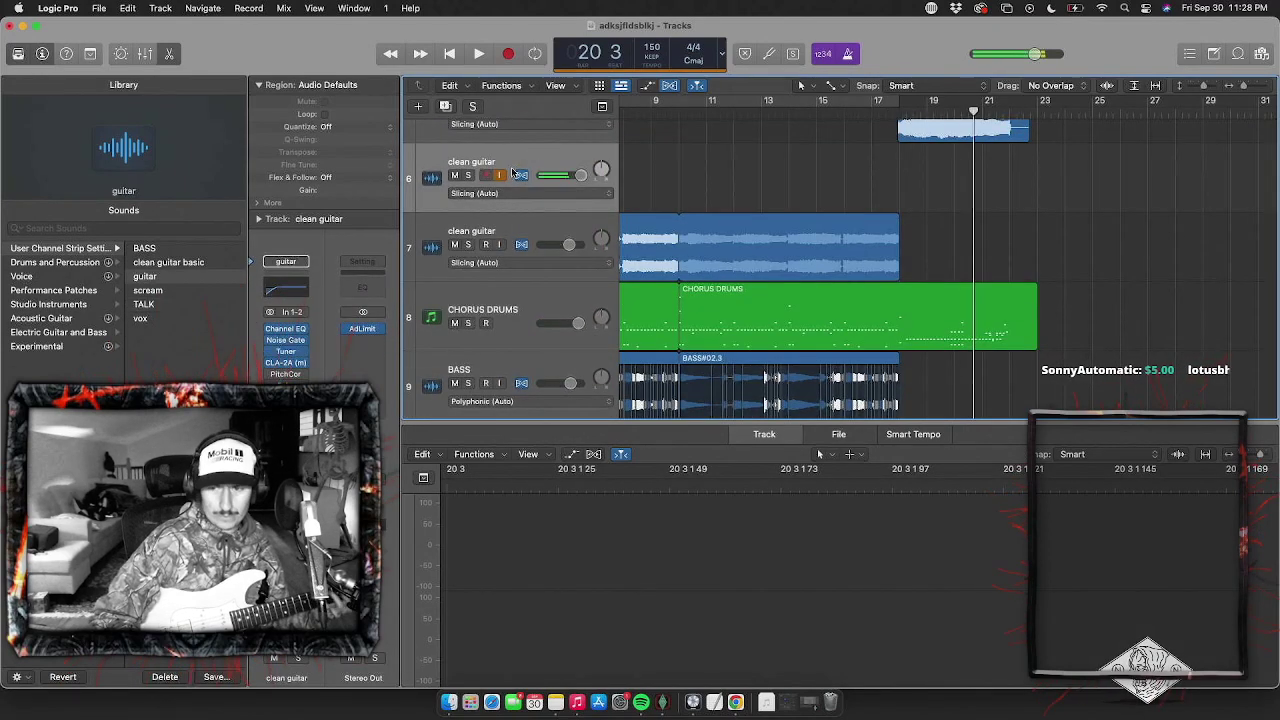
key(space)
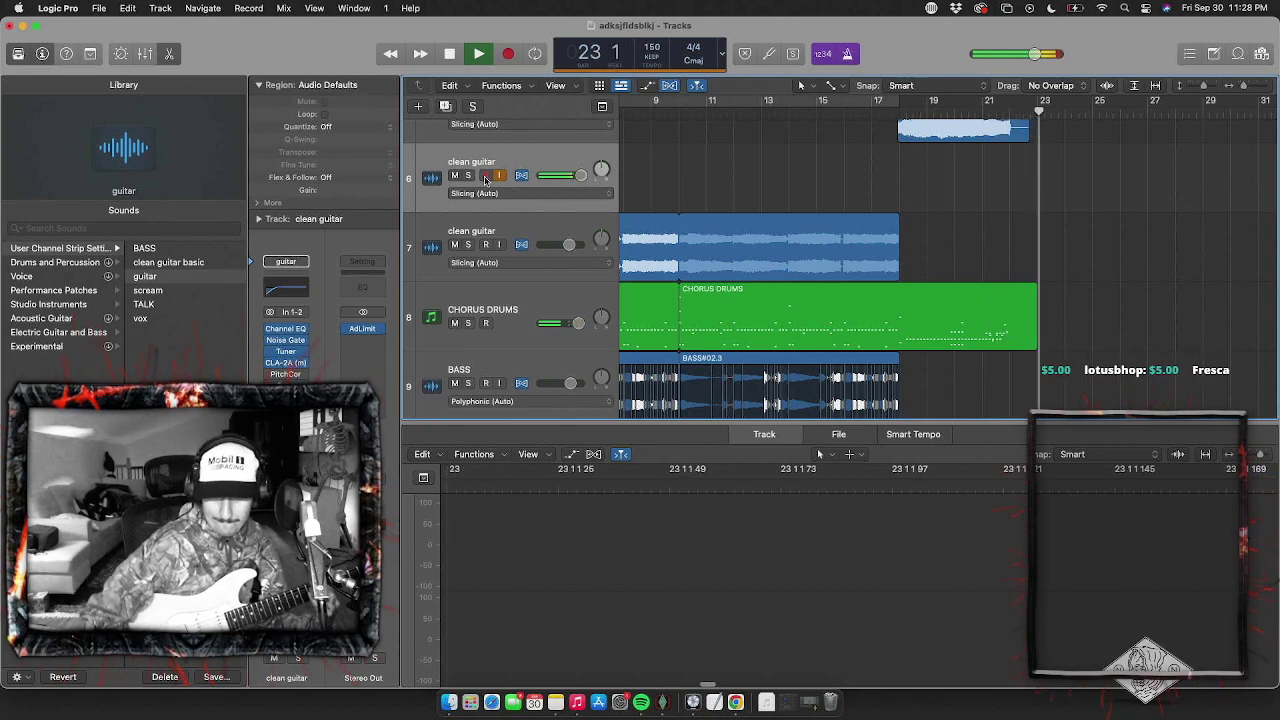
click(896, 110)
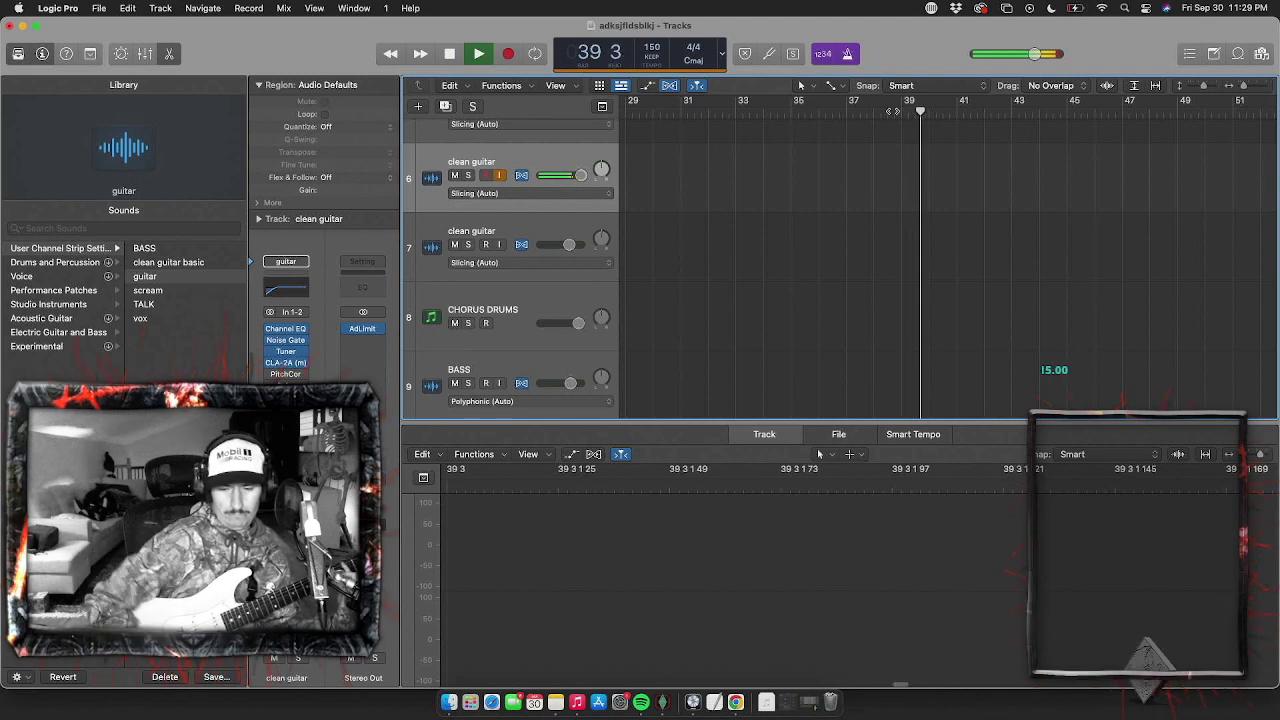
scroll(1078, 227, left, 10)
click(889, 107)
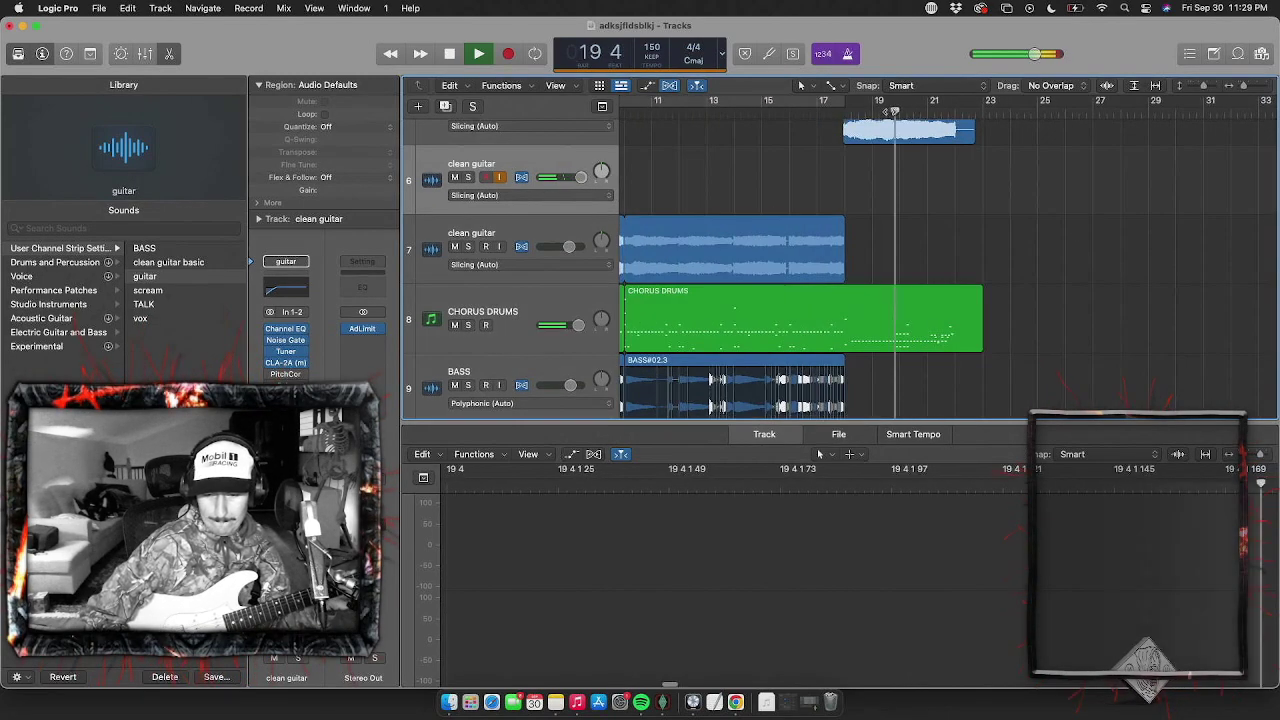
click(818, 110)
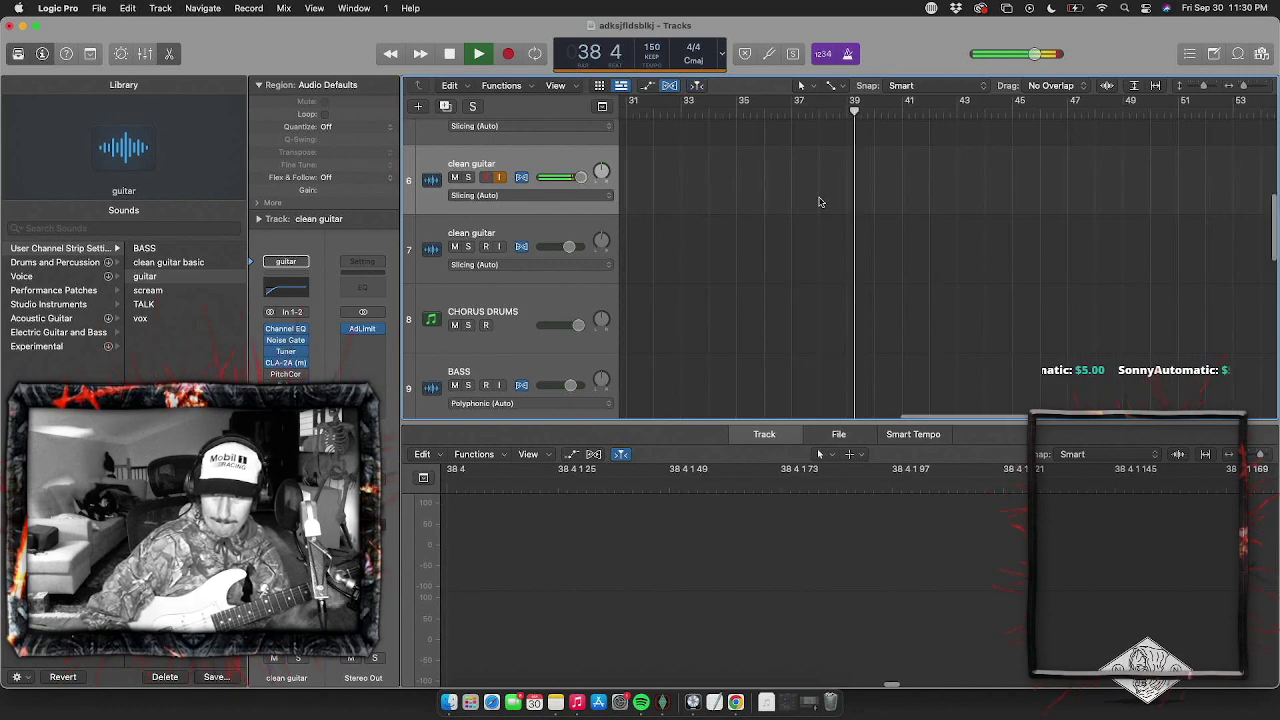
scroll(819, 200, left, 5)
scroll(819, 202, left, 6)
key(space)
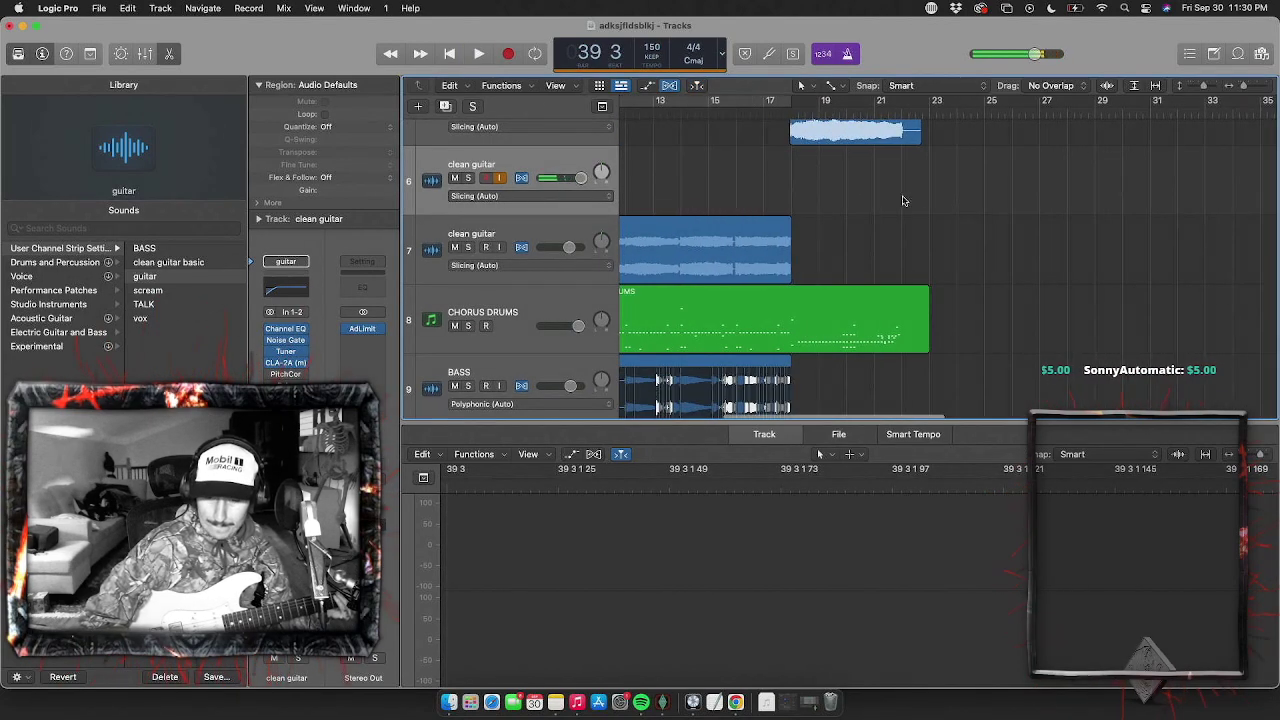
Record a guitar take on the empty clean guitar track from bar 20 to about bar 31
click(846, 106)
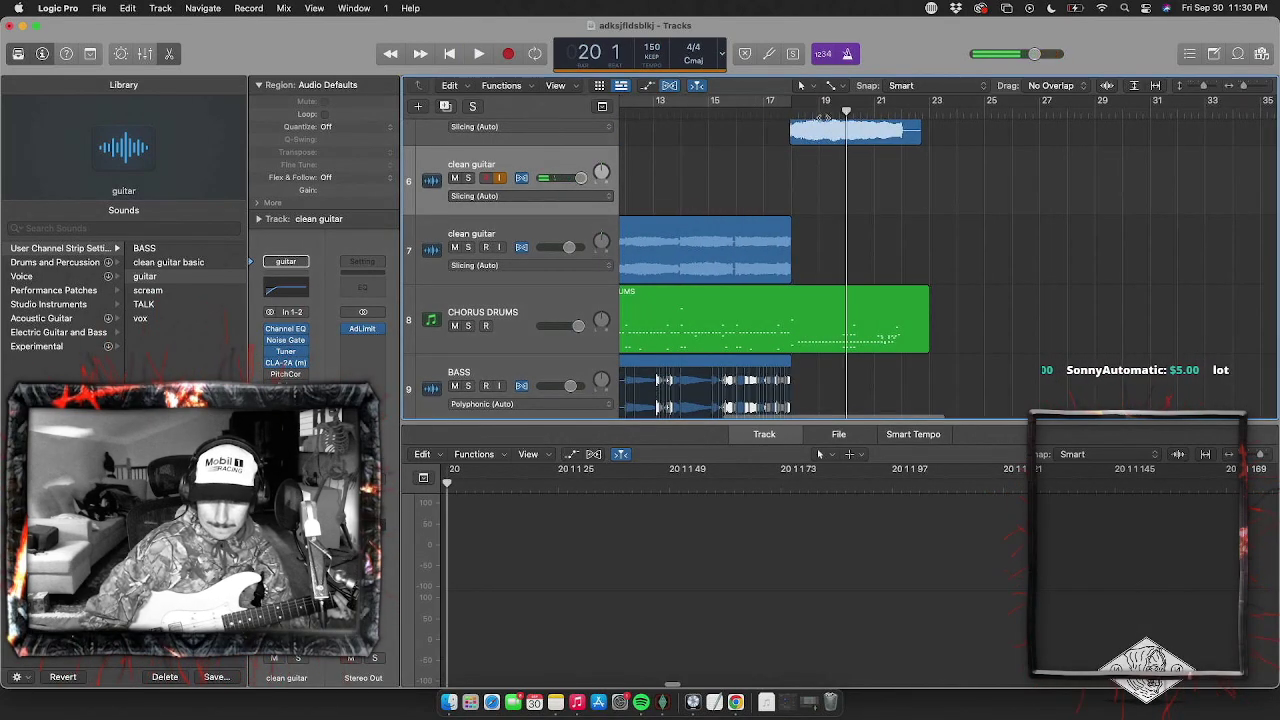
scroll(506, 163, up, 5)
click(508, 152)
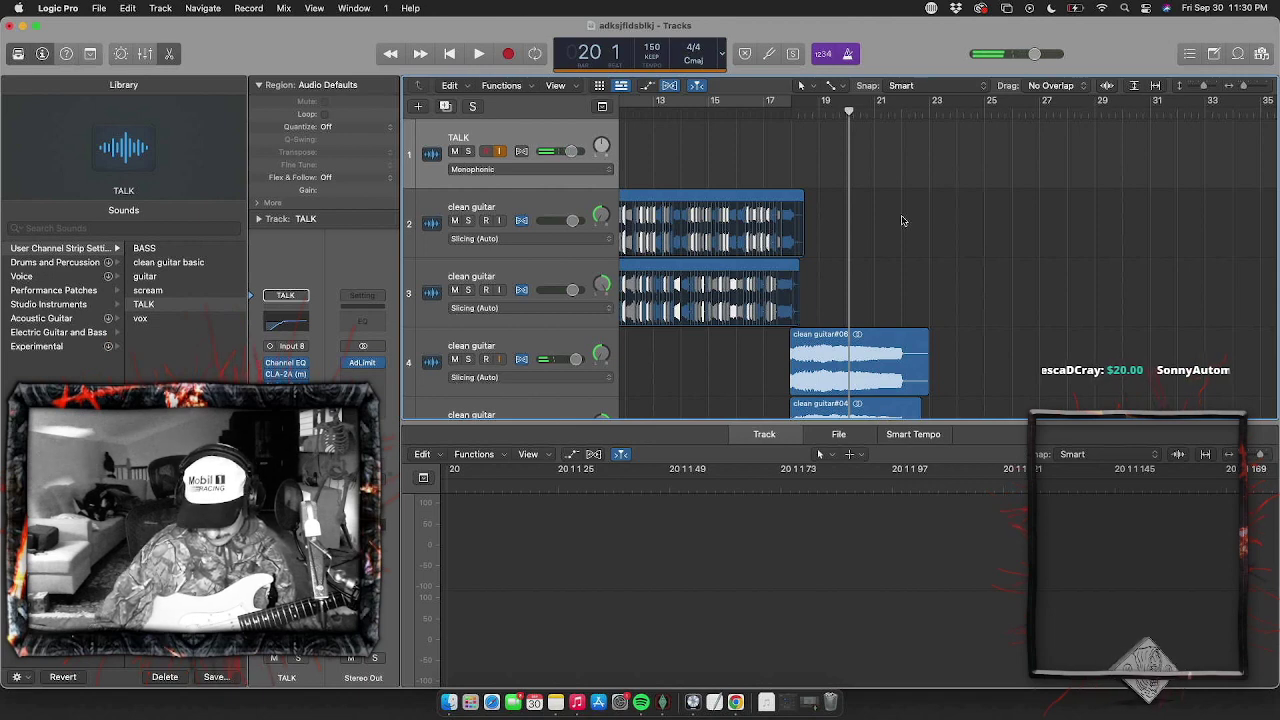
click(837, 115)
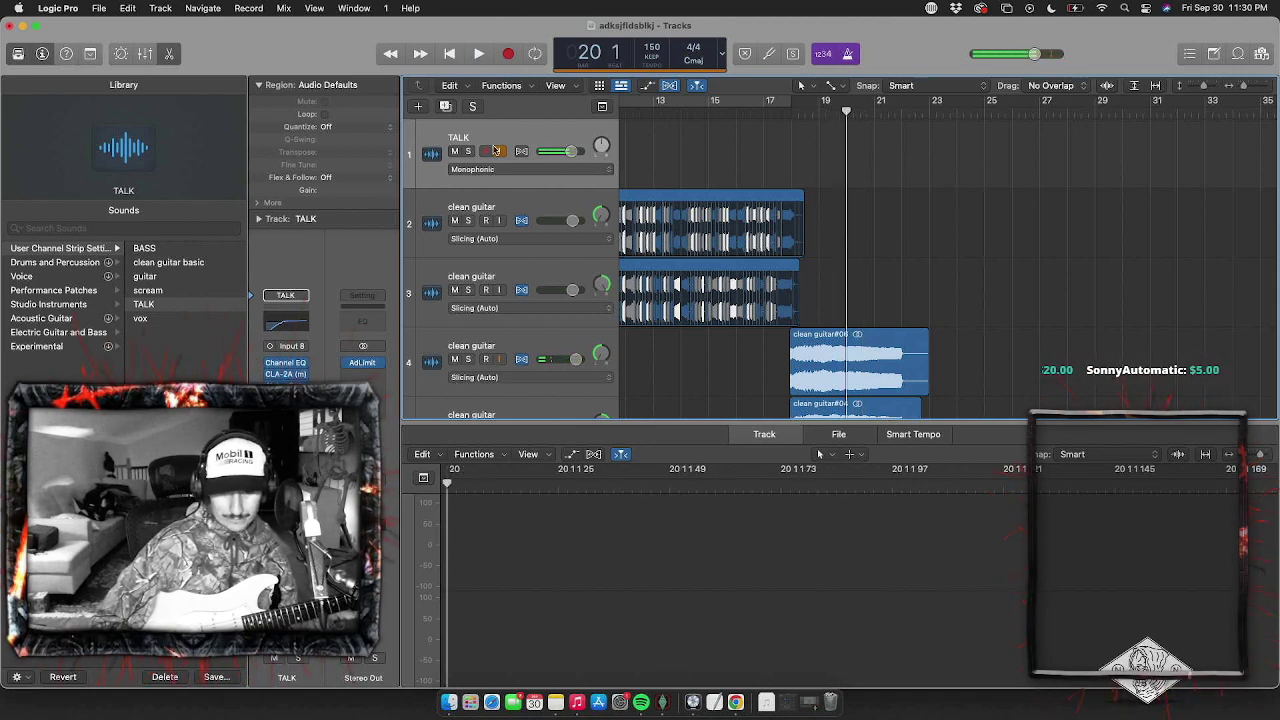
scroll(589, 325, down, 4)
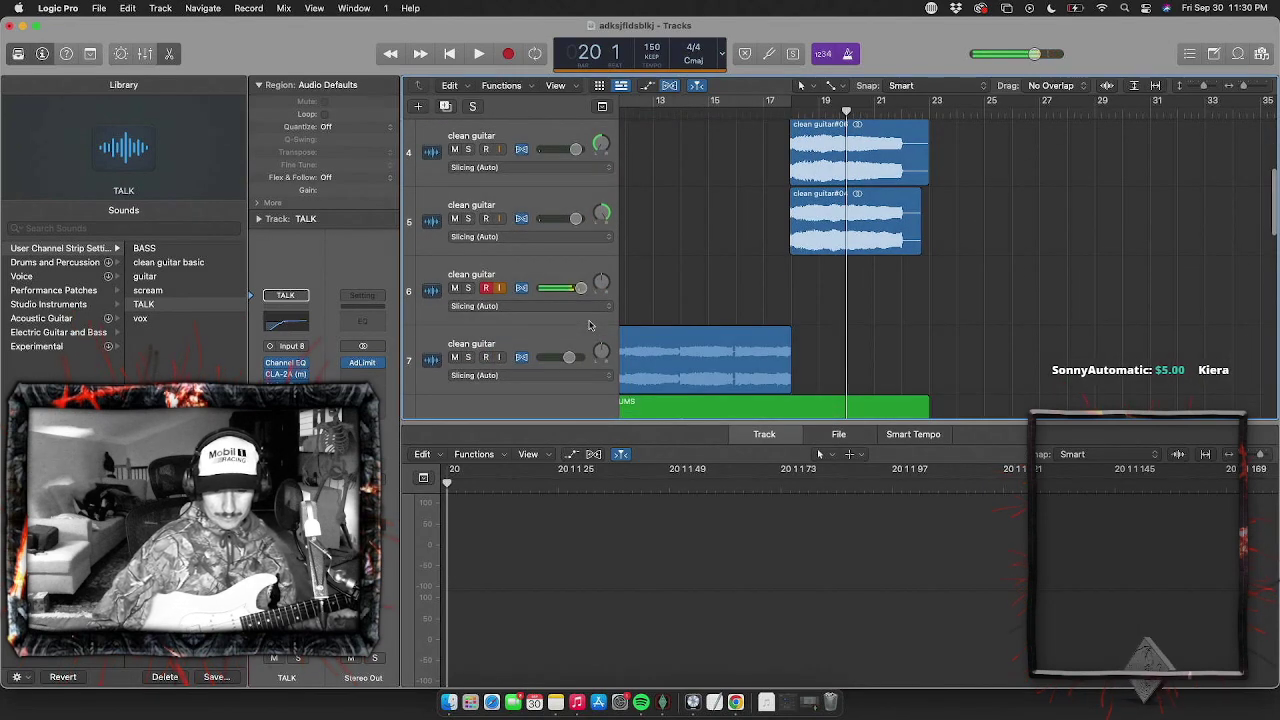
key(r)
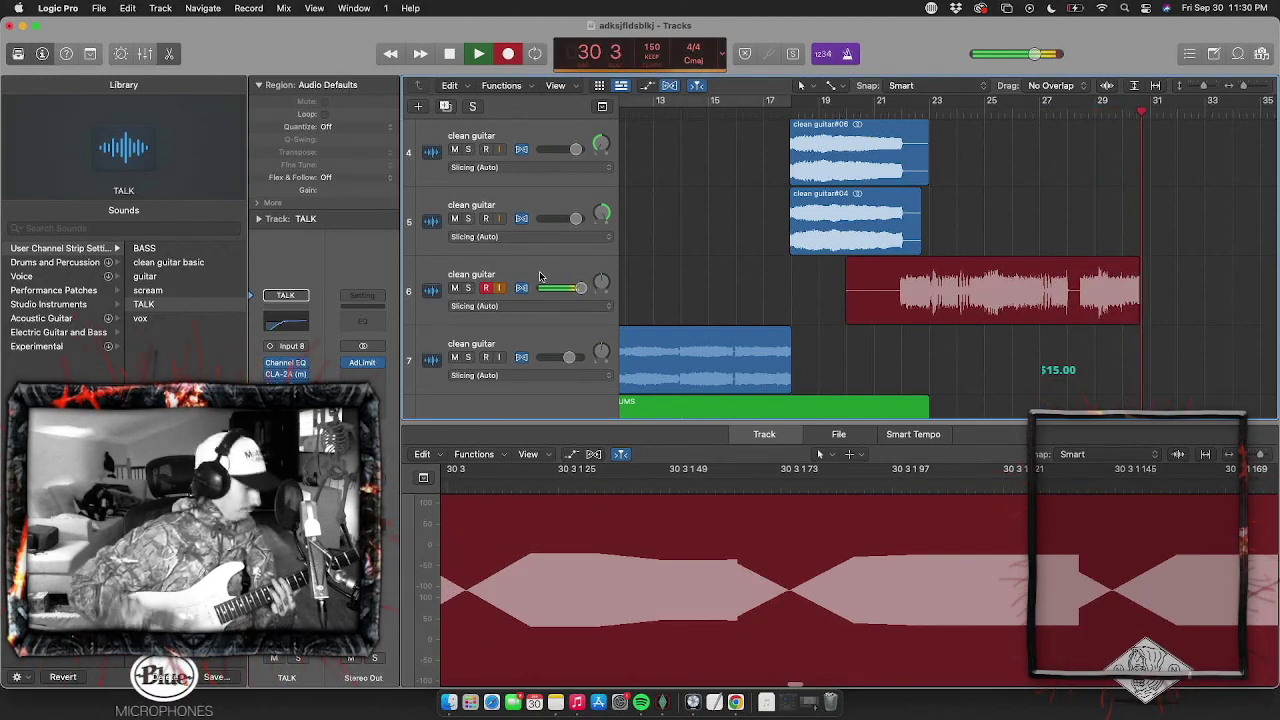
key(space)
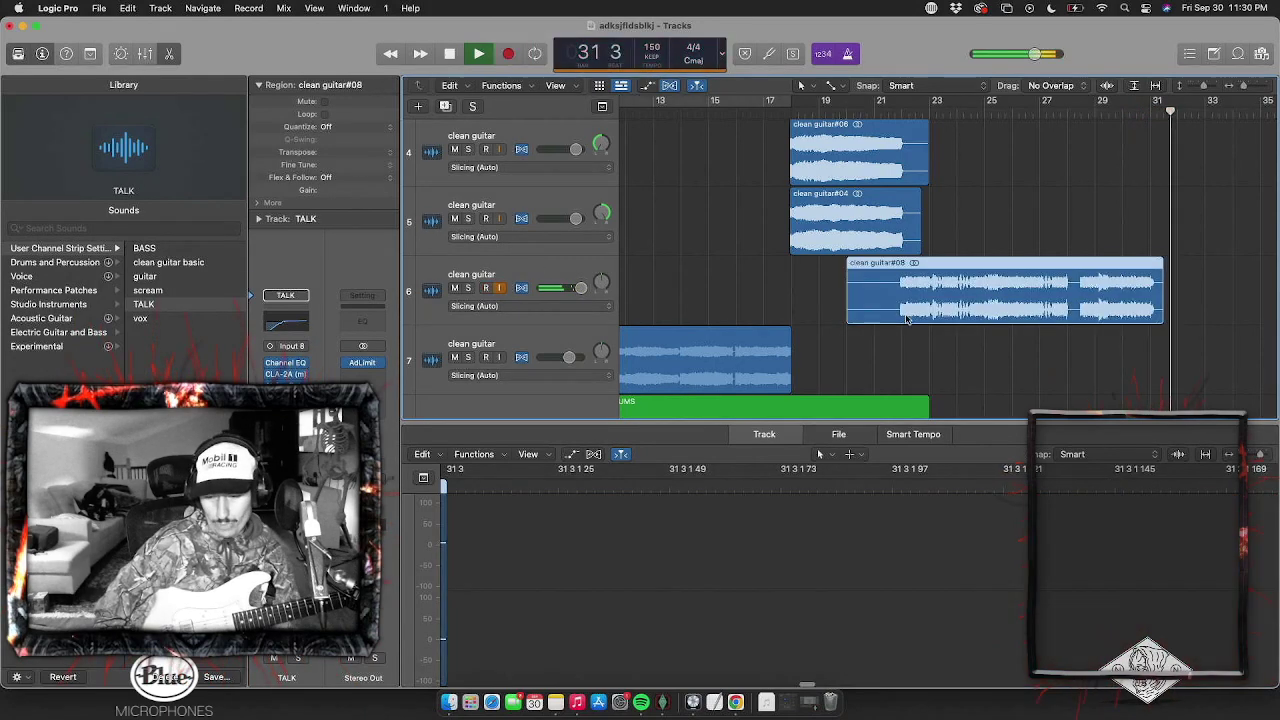
Duplicate the newly recorded clean guitar track as an empty track below it and pan the two tracks to opposite sides
click(887, 116)
click(587, 280)
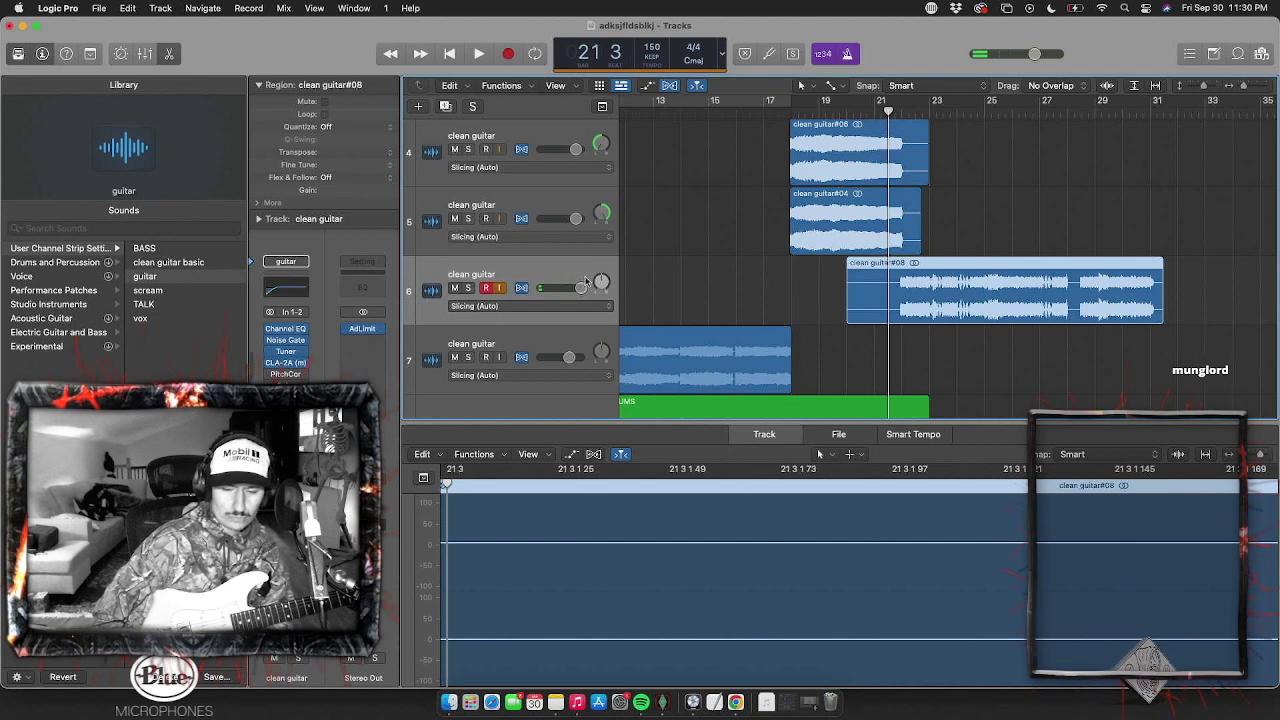
click(576, 345)
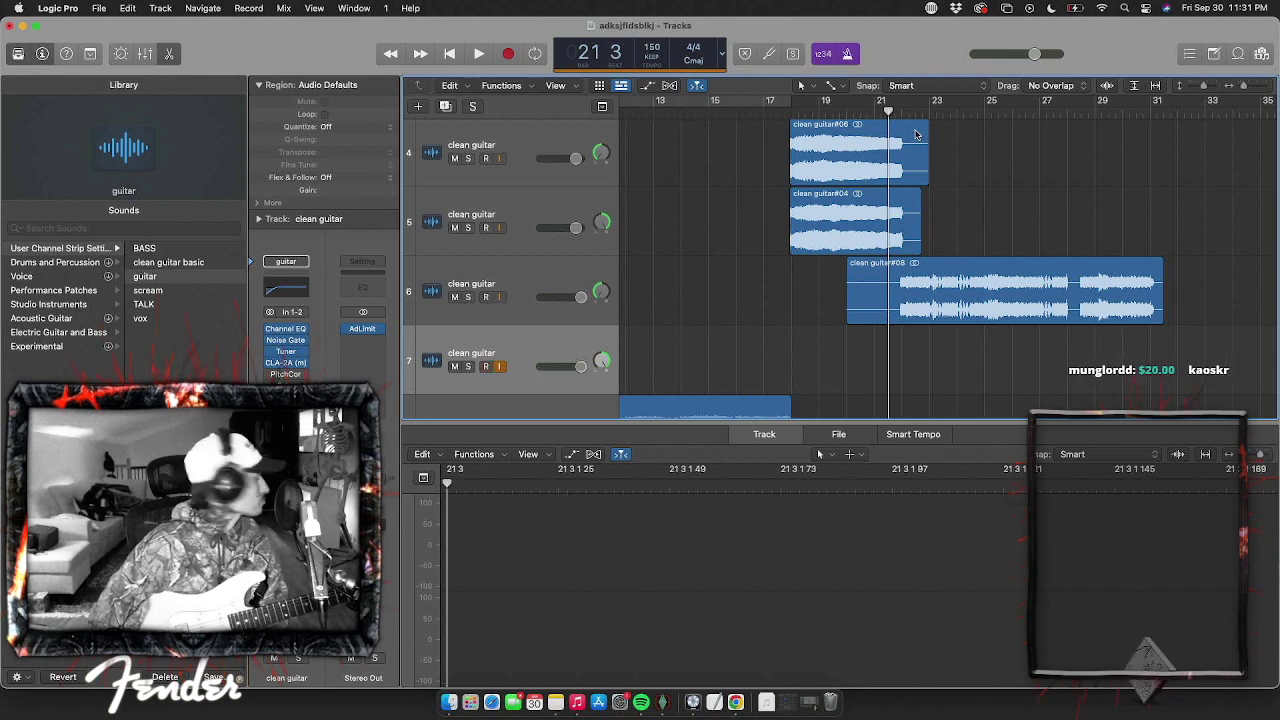
Record a doubling take on the duplicated clean guitar track from bar 21 to about beat 3 of bar 30
click(872, 113)
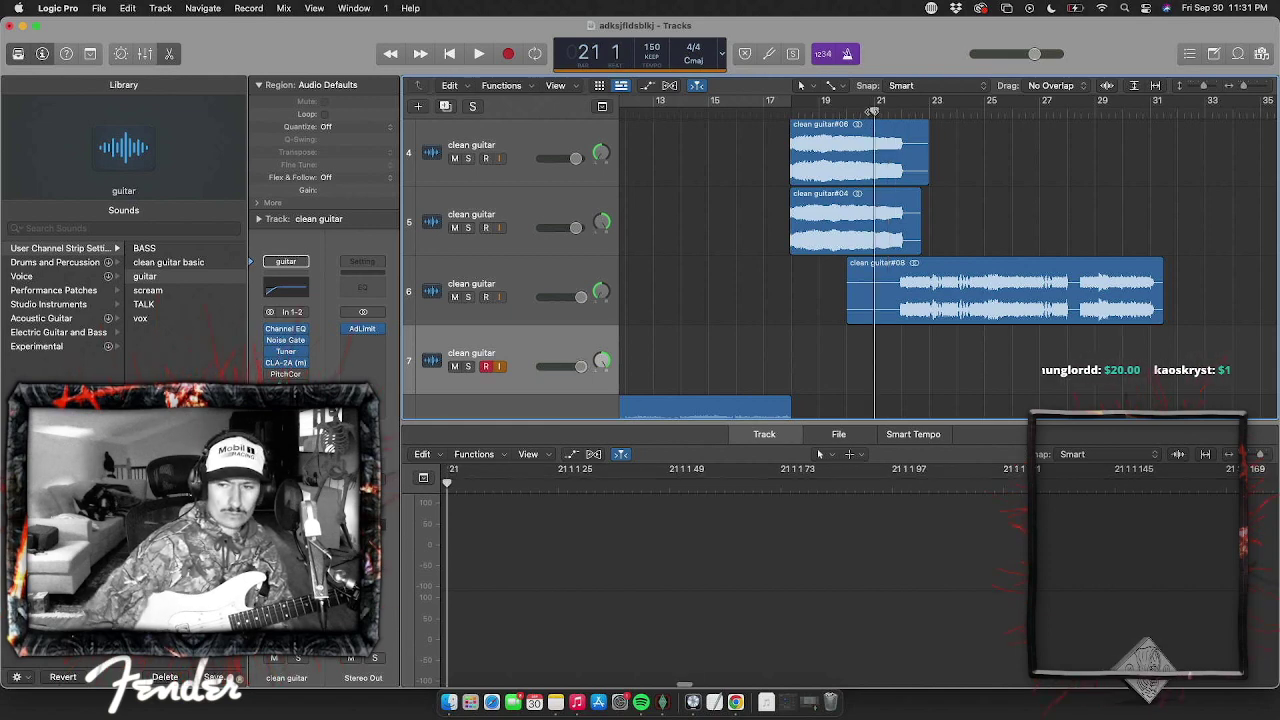
scroll(872, 113, up, 4)
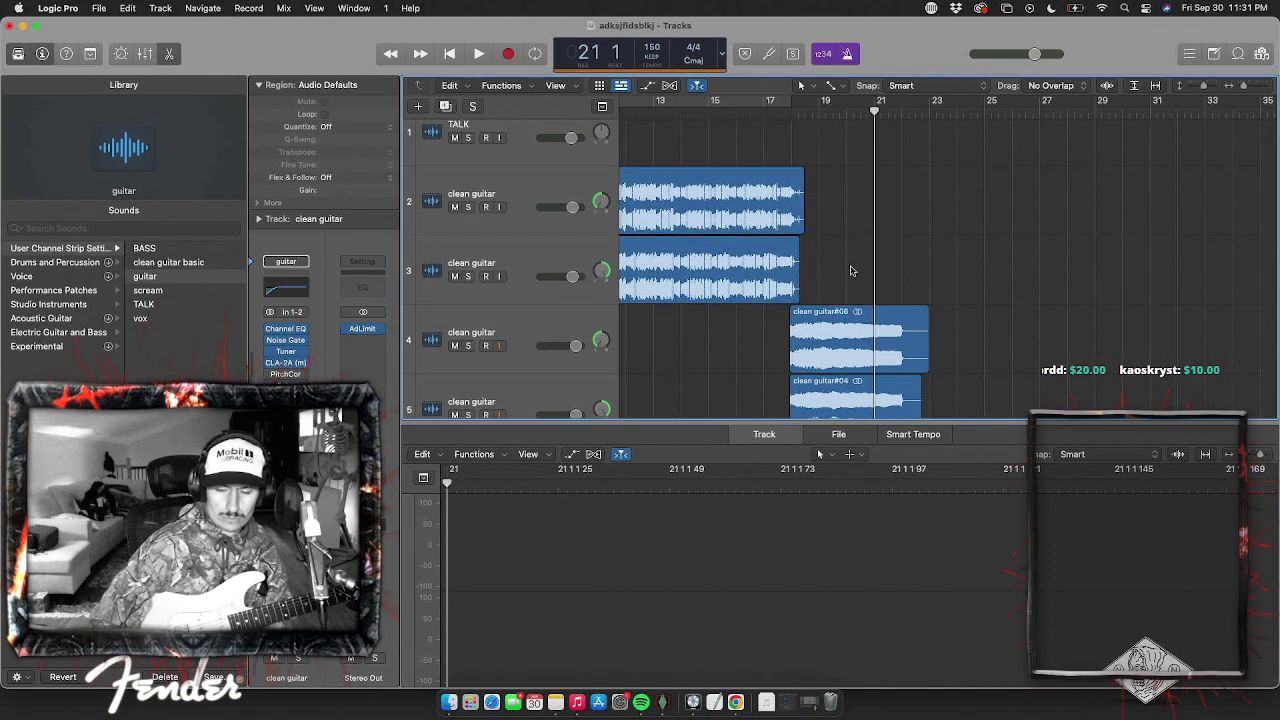
scroll(851, 270, down, 5)
key(r)
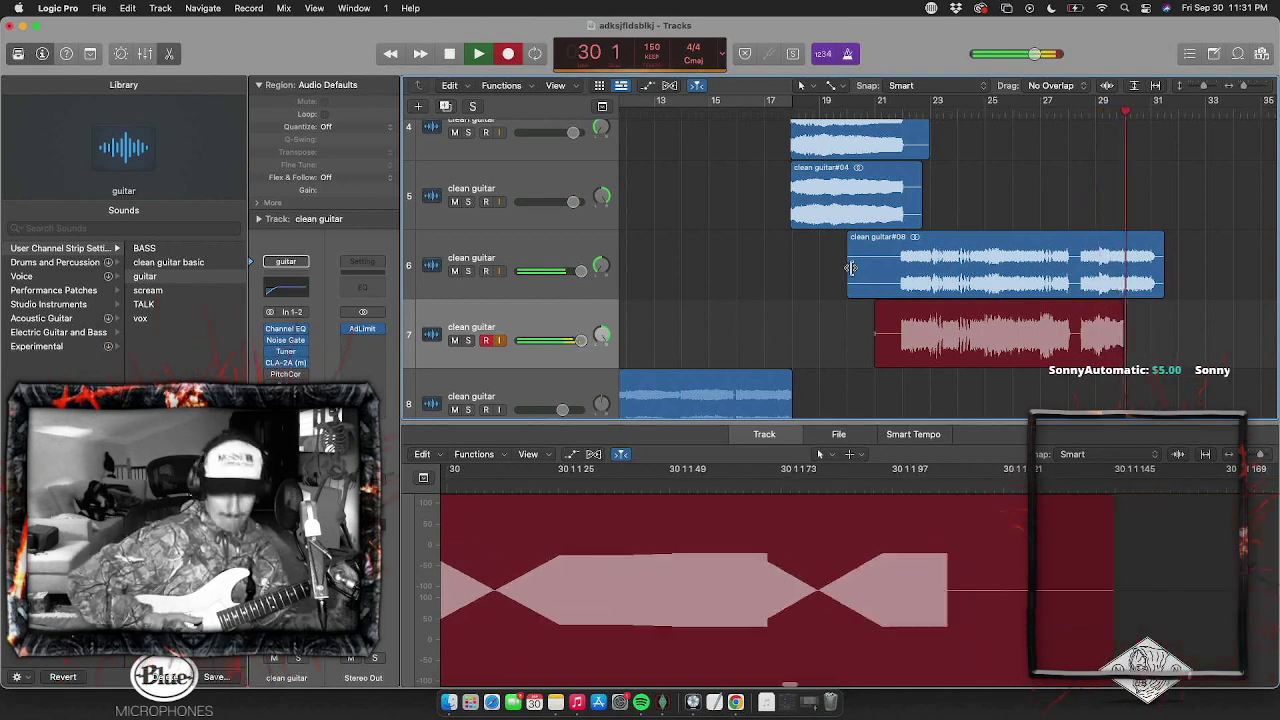
key(space)
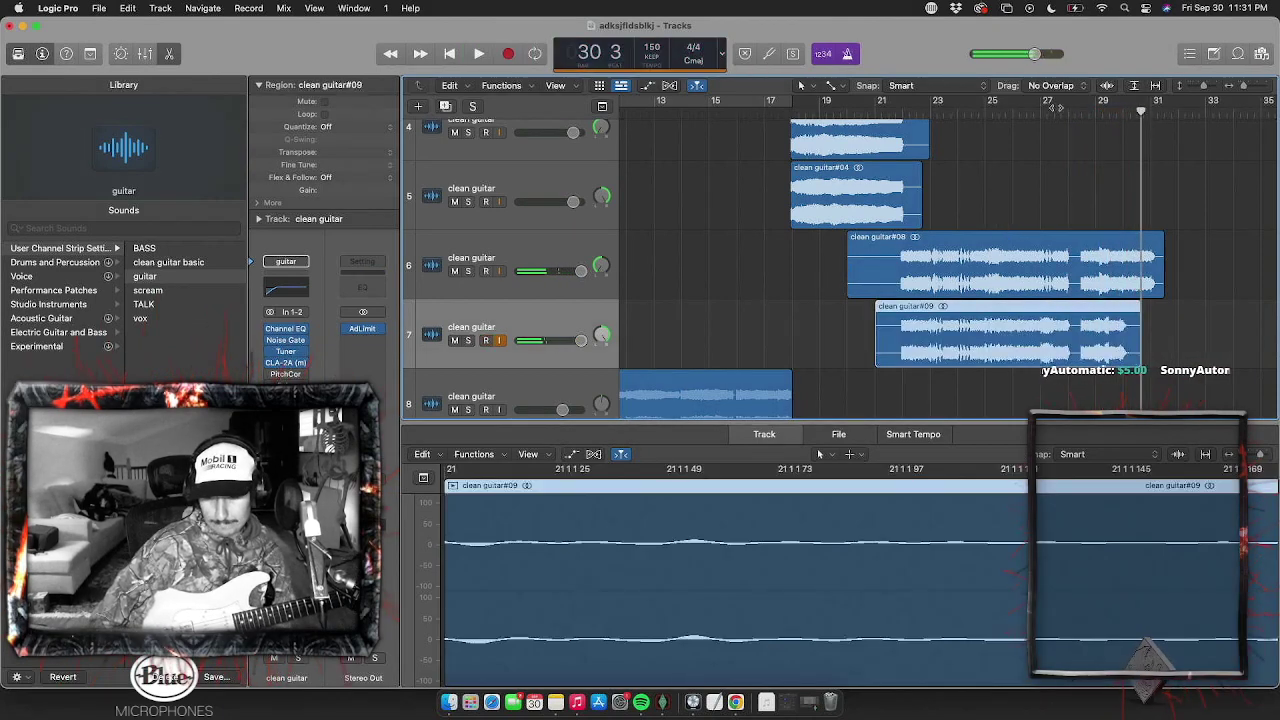
Check the end of both new takes, split clean guitar#08 and clean guitar#09 at bar 30 and delete the parts after it
click(1068, 112)
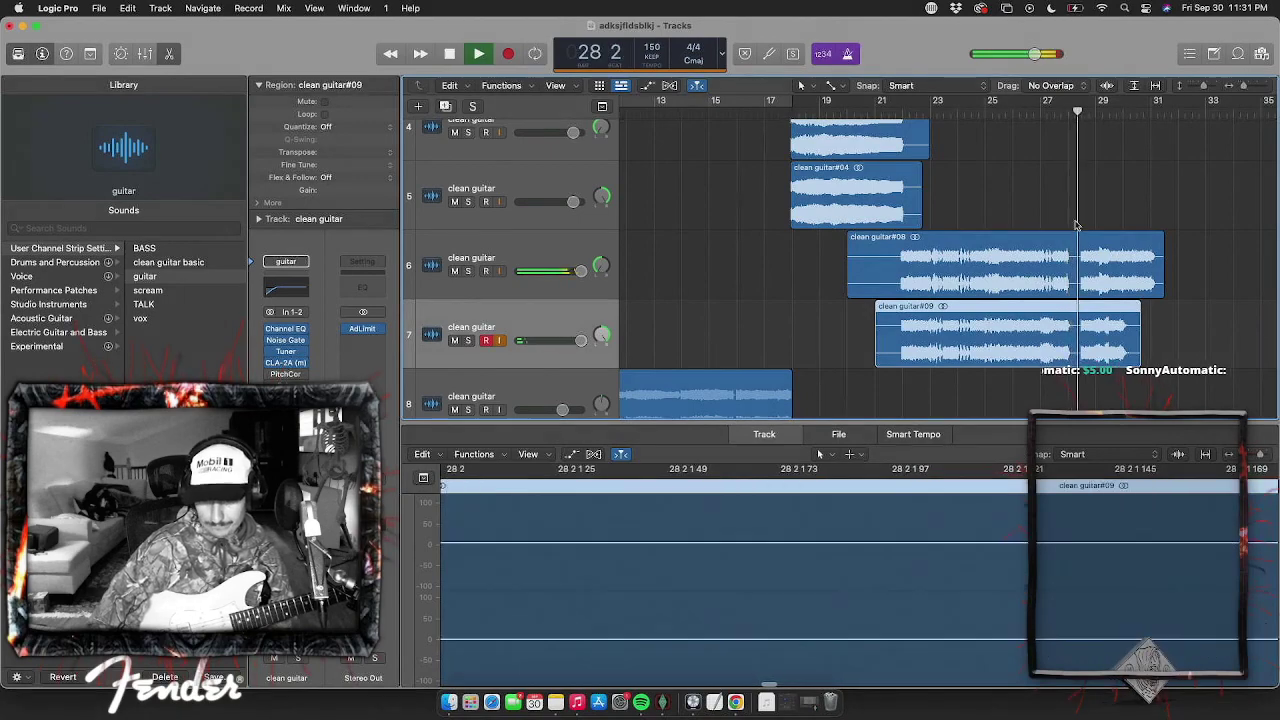
scroll(1077, 221, up, 5)
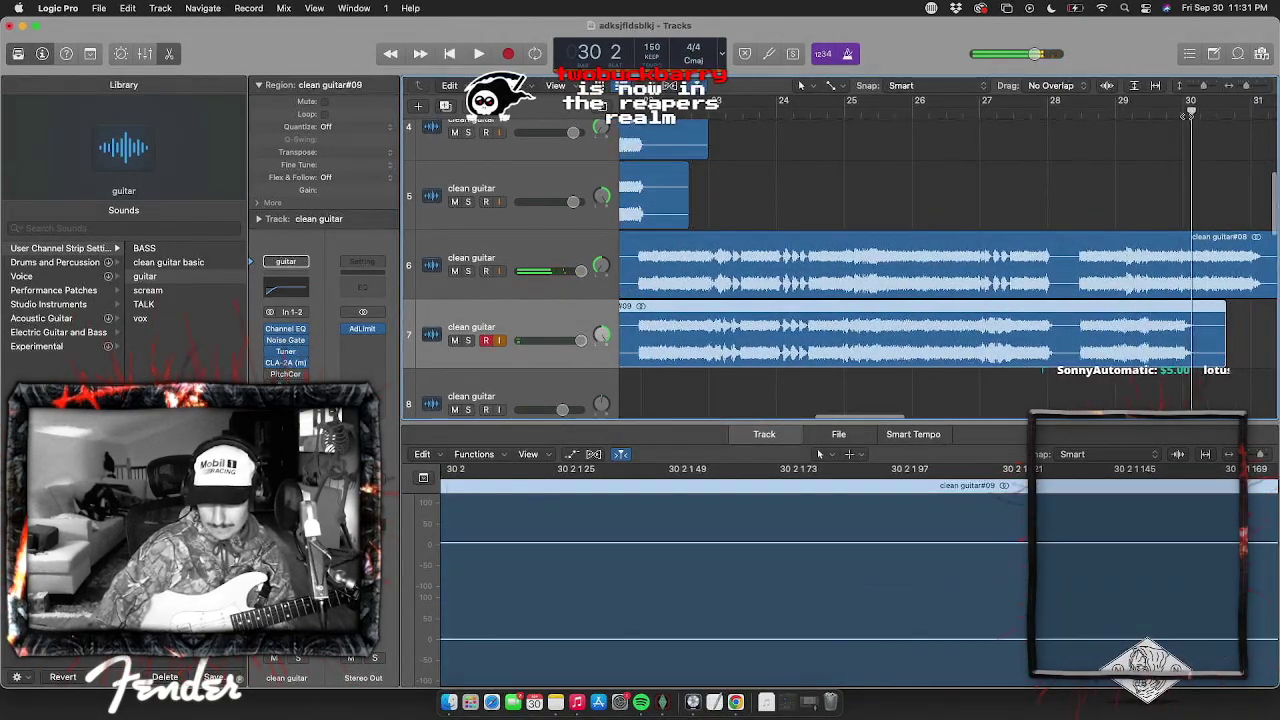
drag(1222, 190, 1223, 383)
key(super+t)
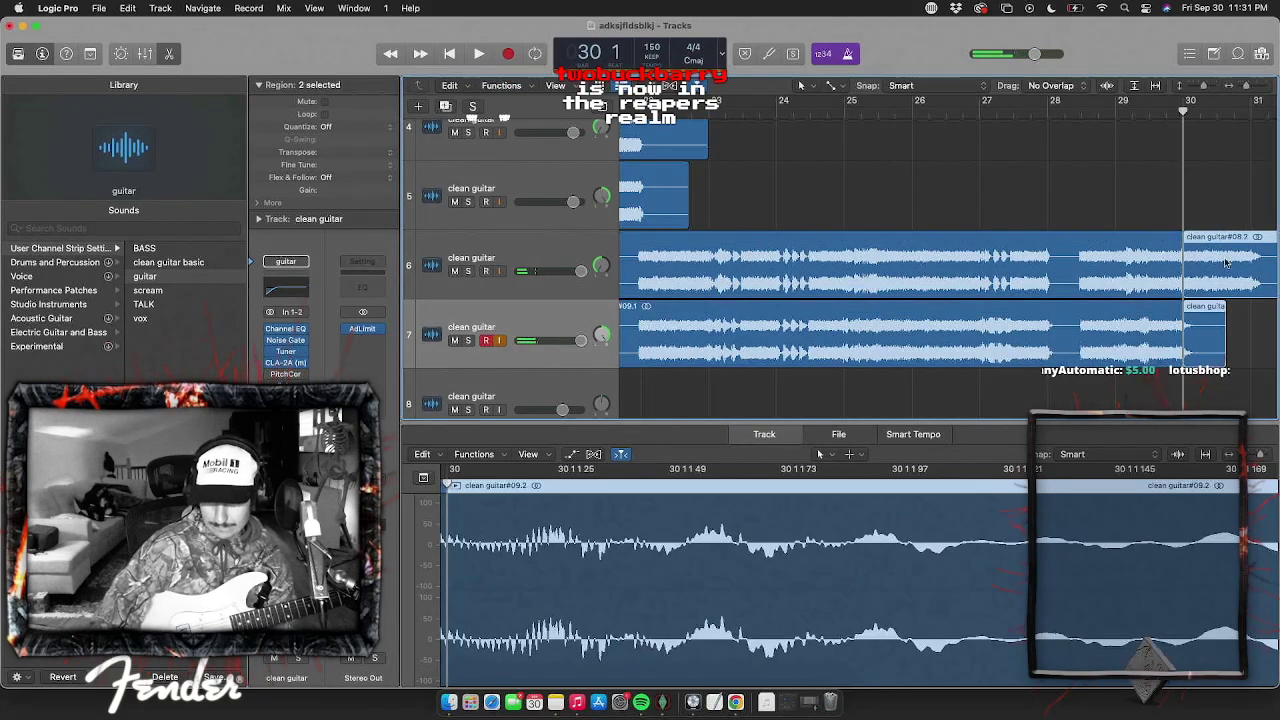
key(BackSpace)
Play both takes from bar 22 and trim the silent starts of clean guitar#08.1 and clean guitar#09.1 to shortly before bar 22
scroll(1226, 262, left, 5)
click(988, 108)
key(space)
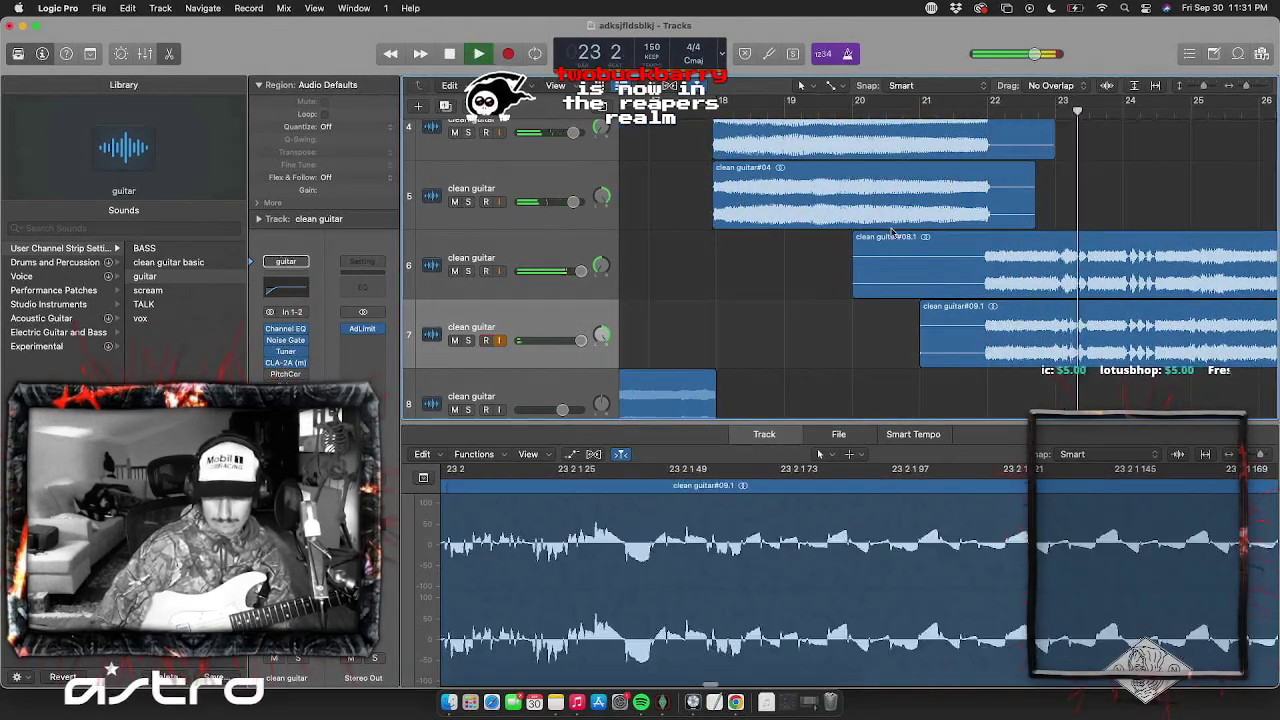
drag(850, 280, 960, 285)
drag(921, 344, 960, 345)
Add an empty clean guitar track between the two doubled takes and centre its pan
scroll(850, 176, down, 3)
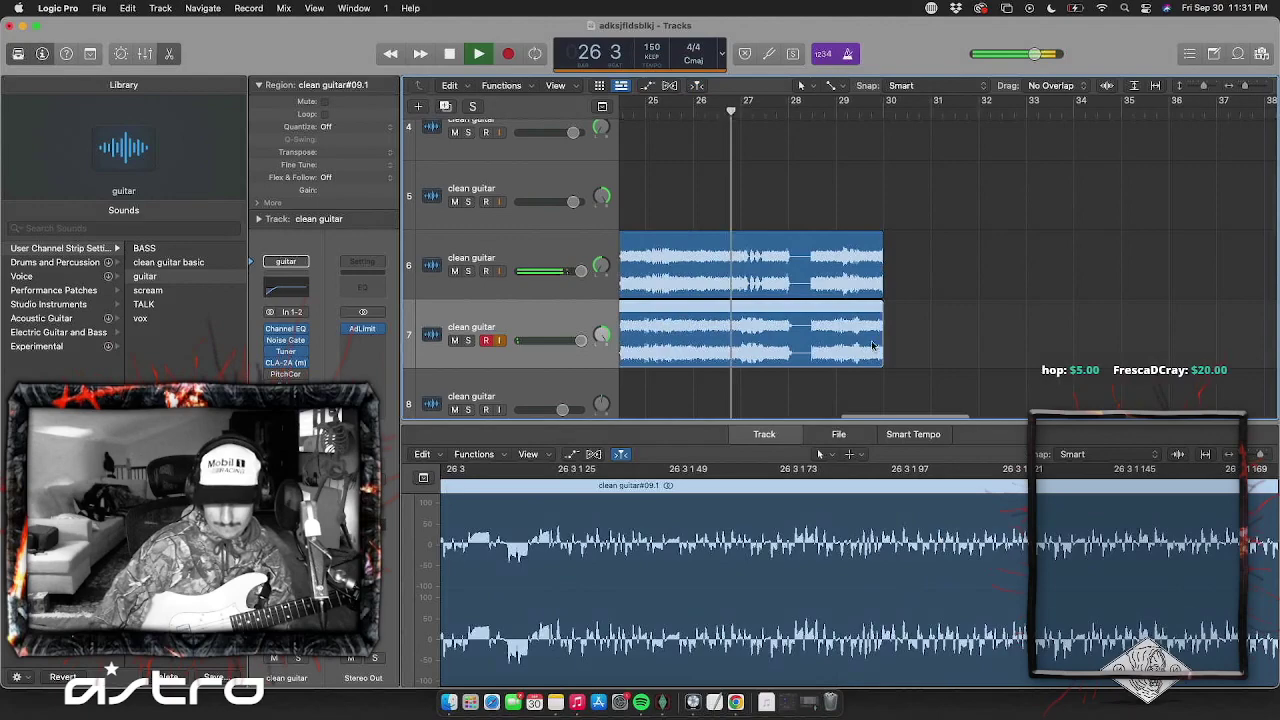
click(530, 248)
click(550, 331)
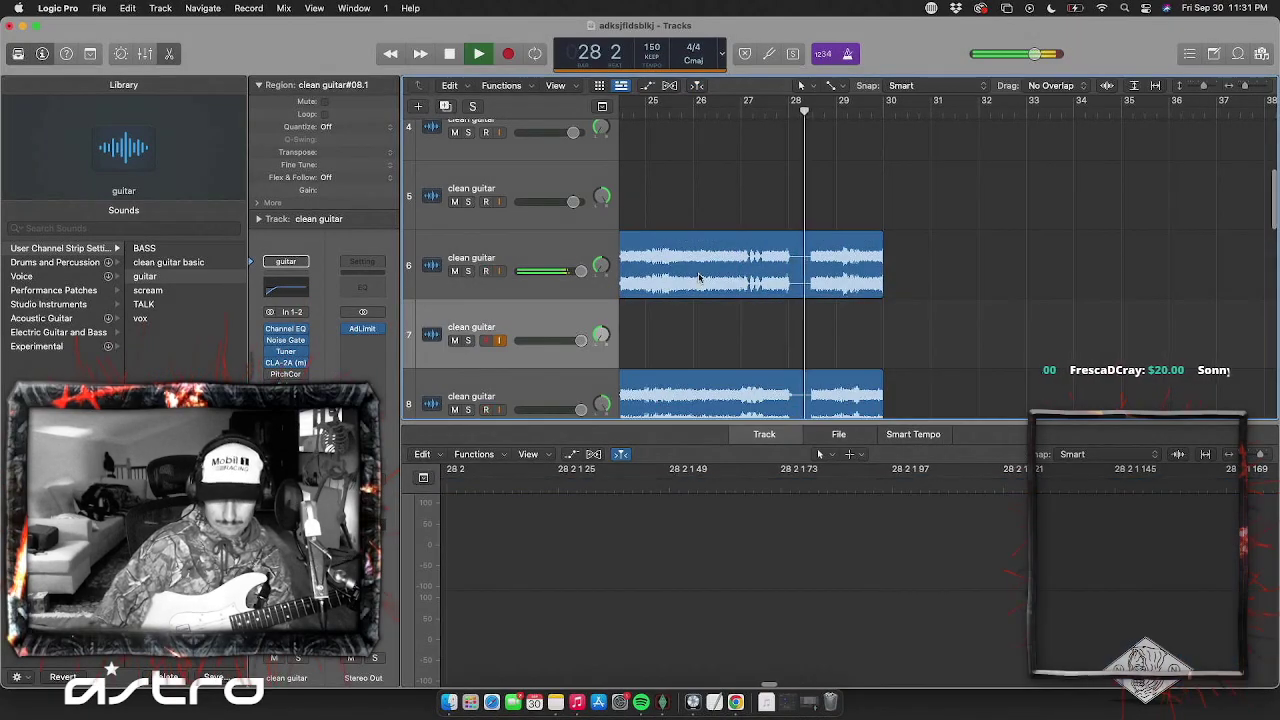
drag(601, 334, 588, 298)
scroll(588, 298, left, 3)
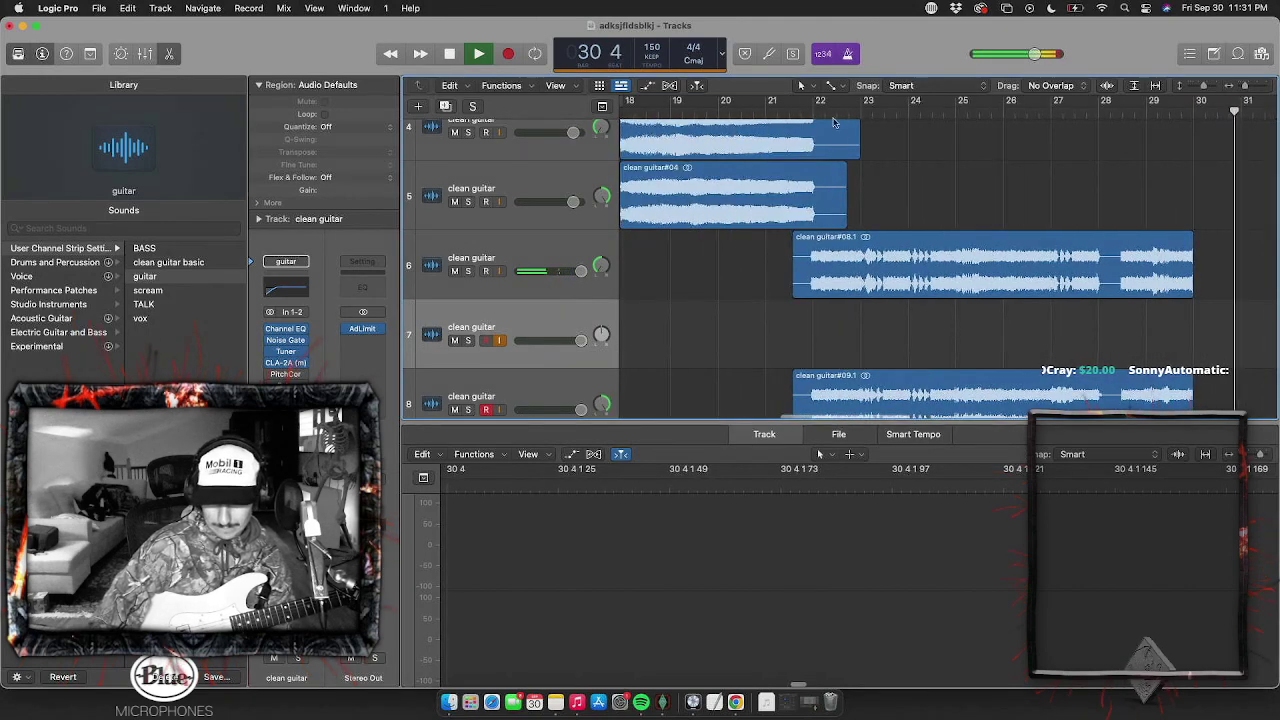
Check the guitar's tuning with the Tuner plug-in on the new centred track and close it
key(space)
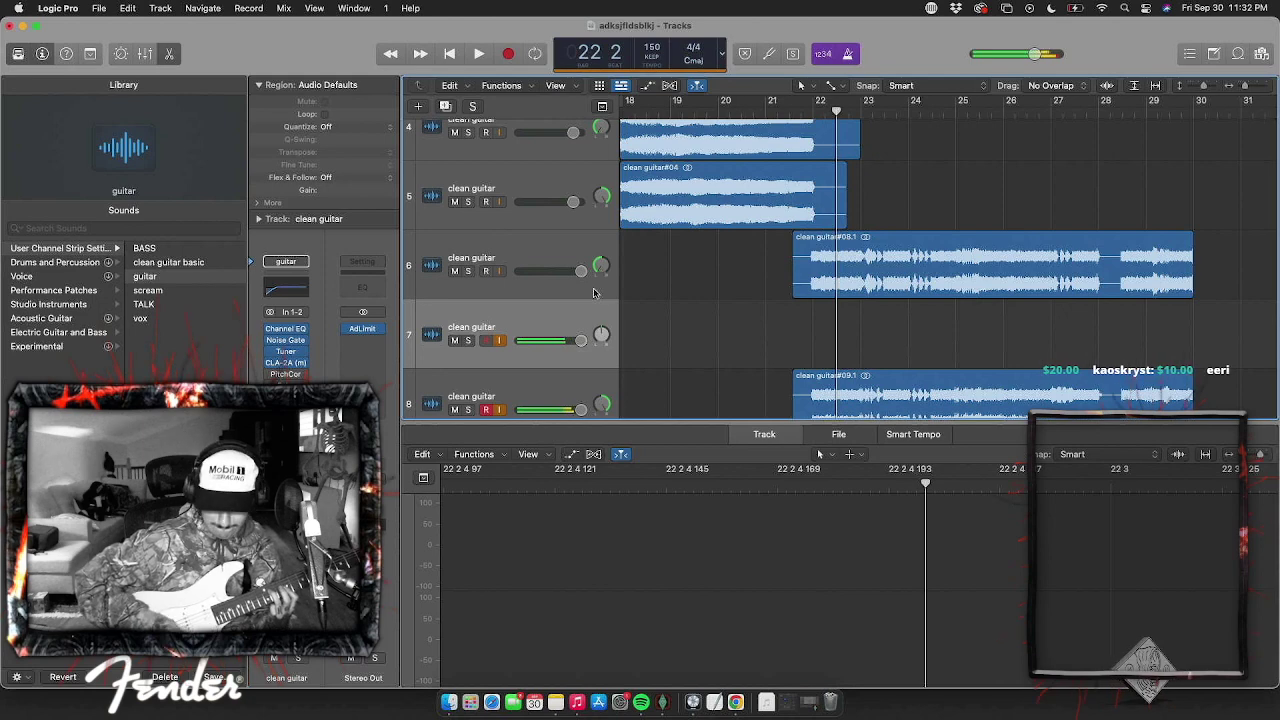
click(291, 353)
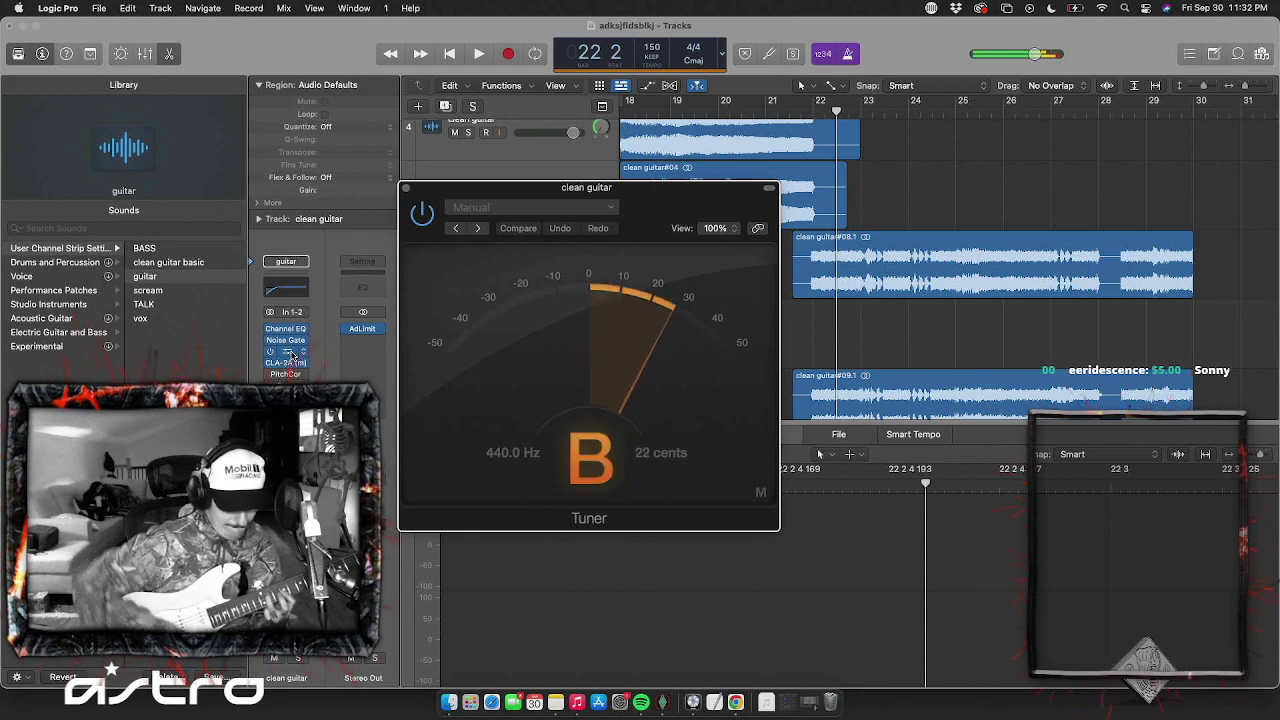
click(406, 190)
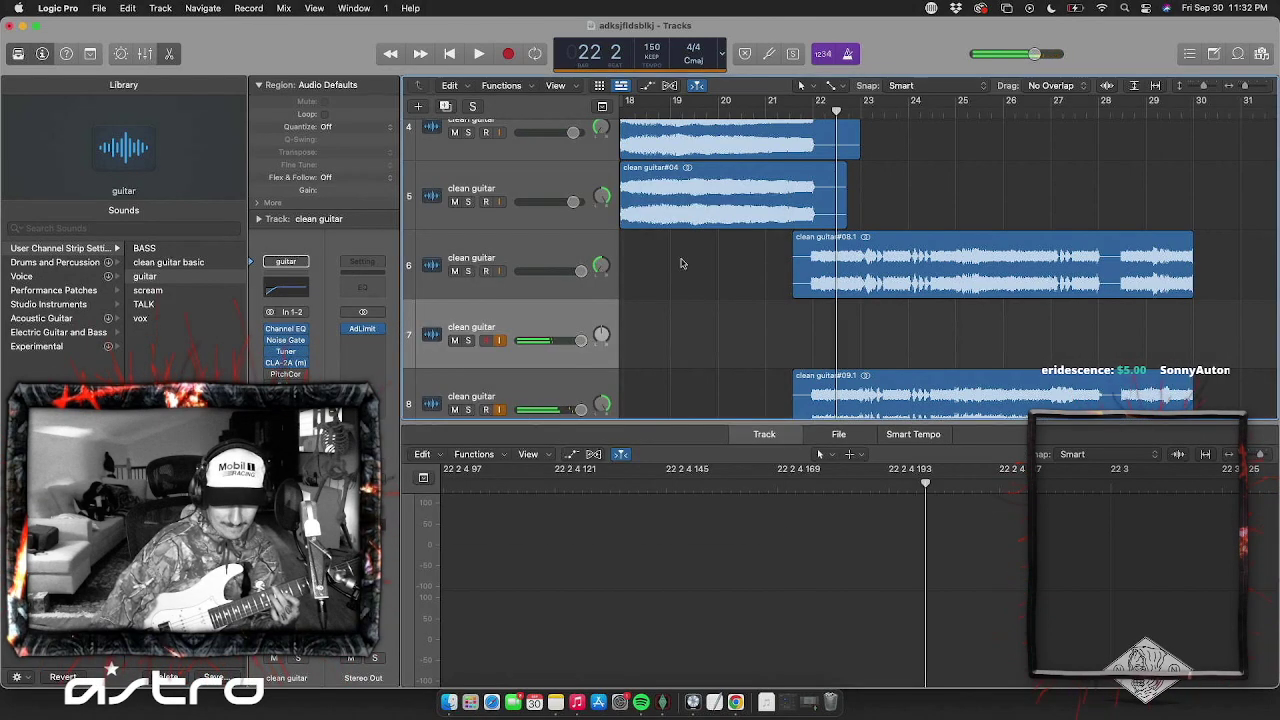
Record a guitar part on the centred clean guitar track from beat 2 of bar 22 to just after bar 30
key(space)
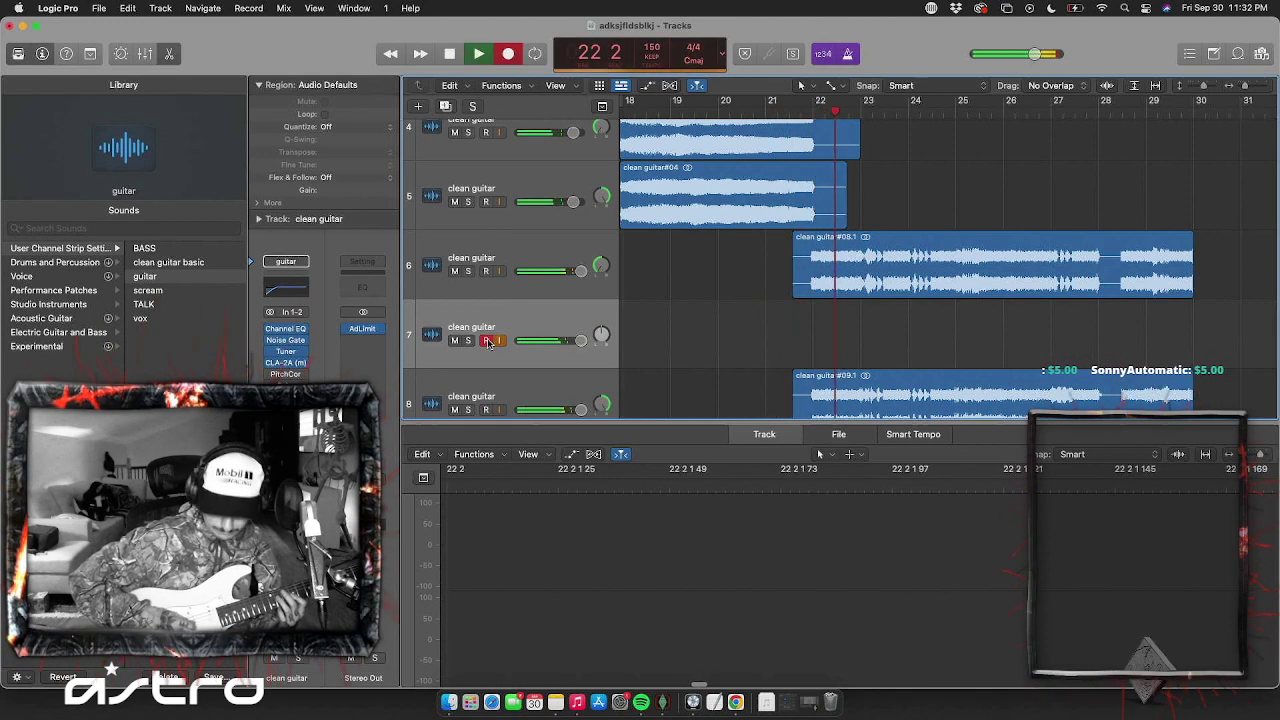
key(r)
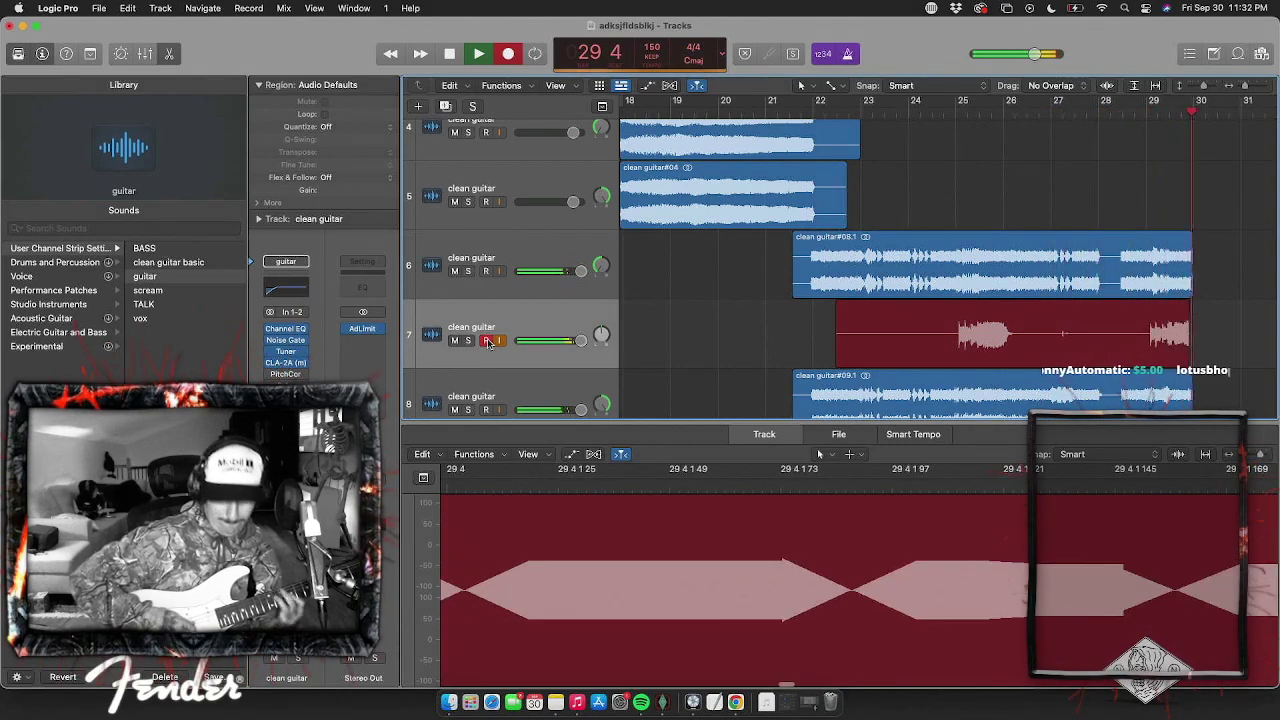
key(space)
Play the new centred take from bar 25 and lower its track volume to +3.0 dB
scroll(838, 163, left, 8)
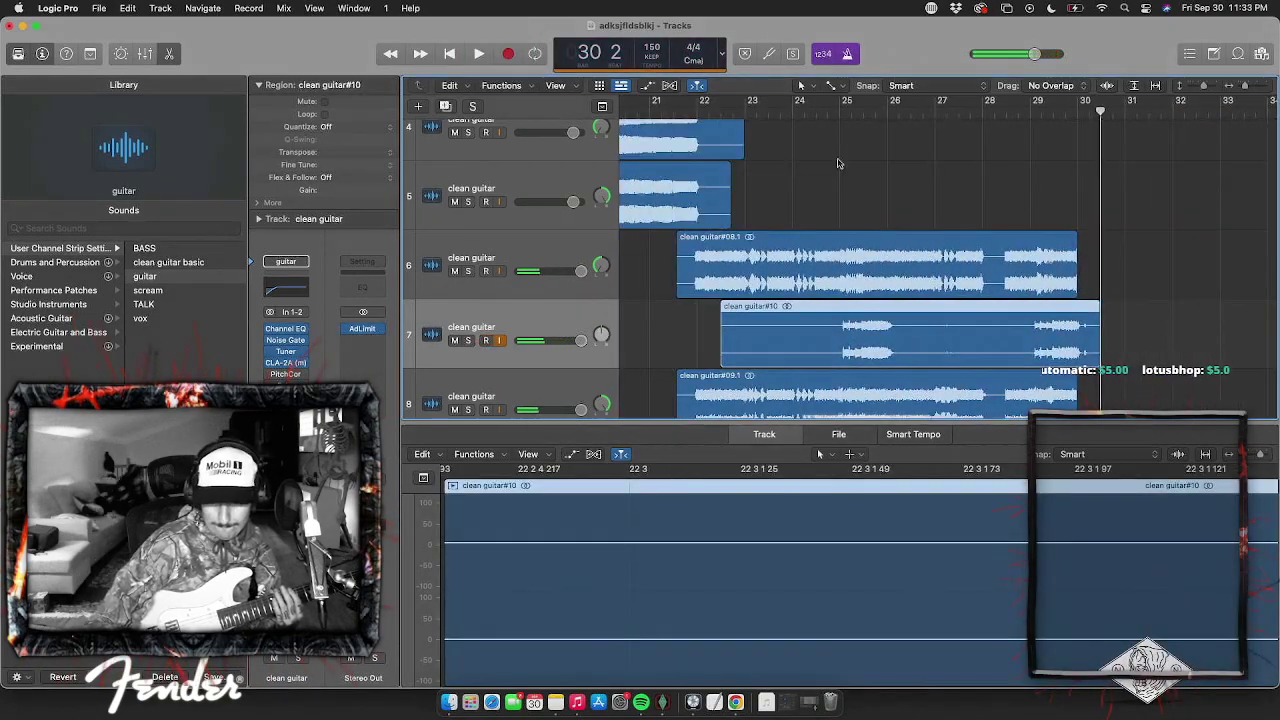
click(846, 117)
key(space)
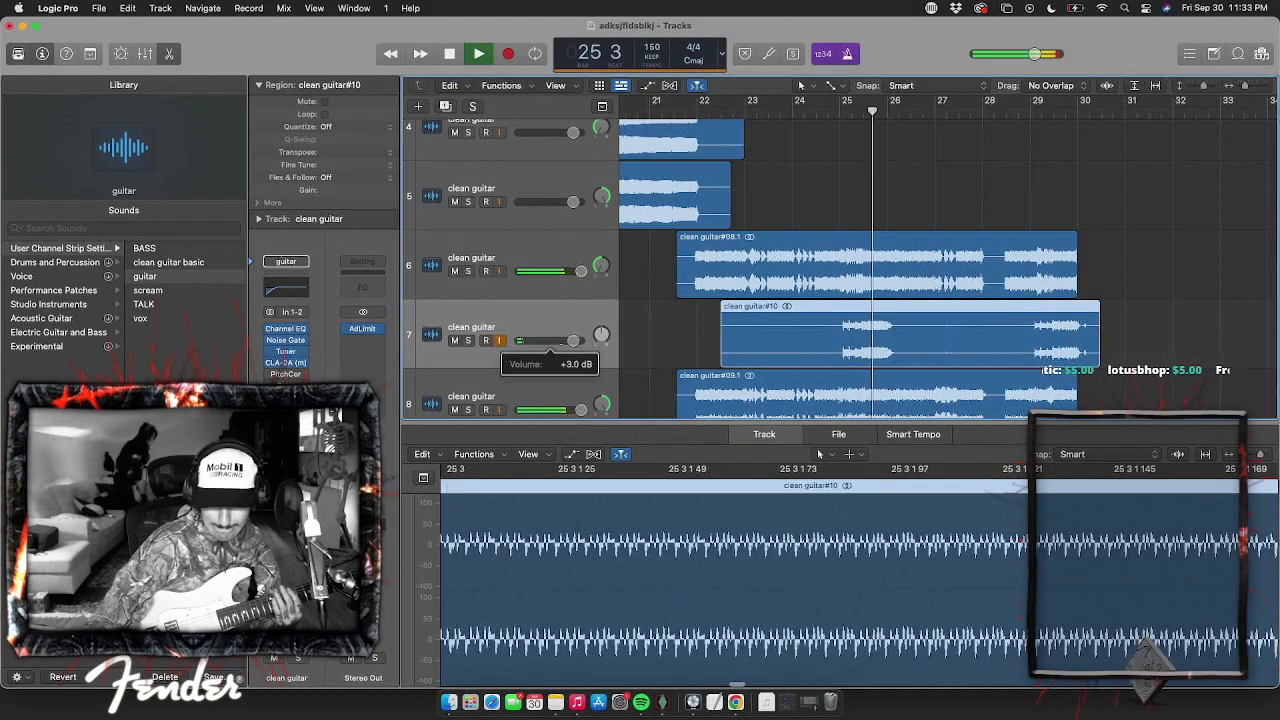
key(space)
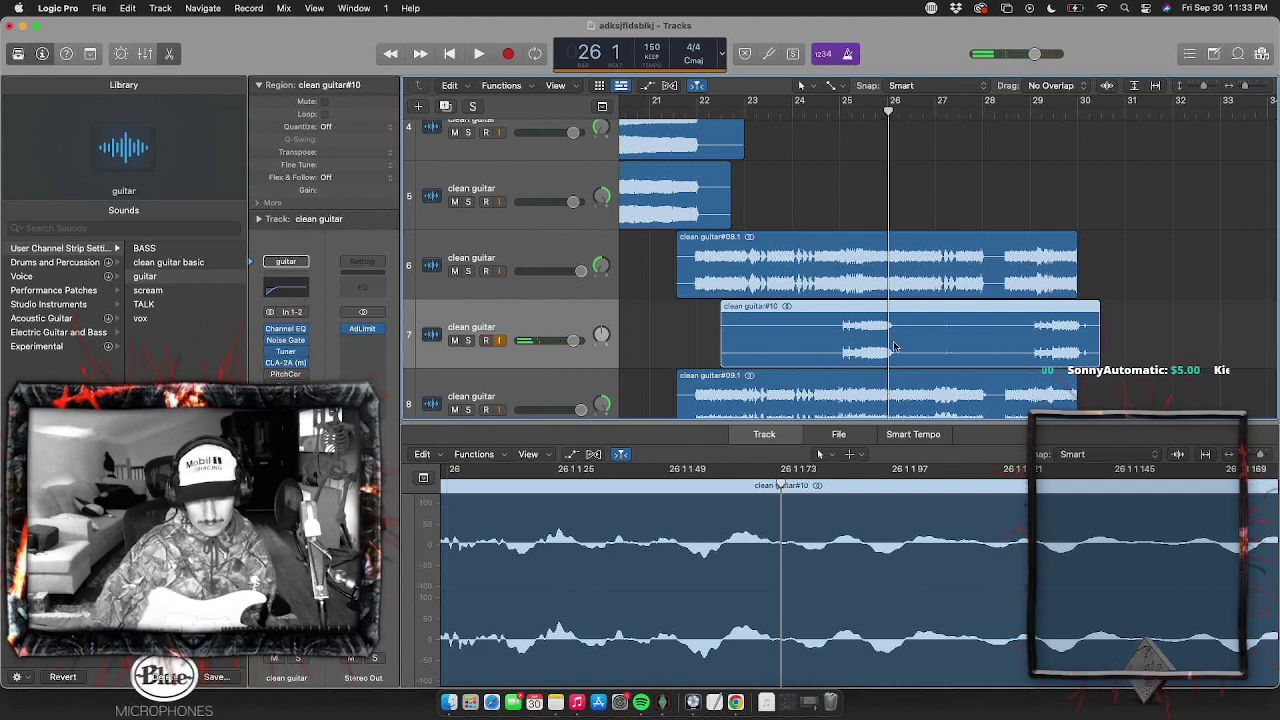
scroll(880, 342, up, 5)
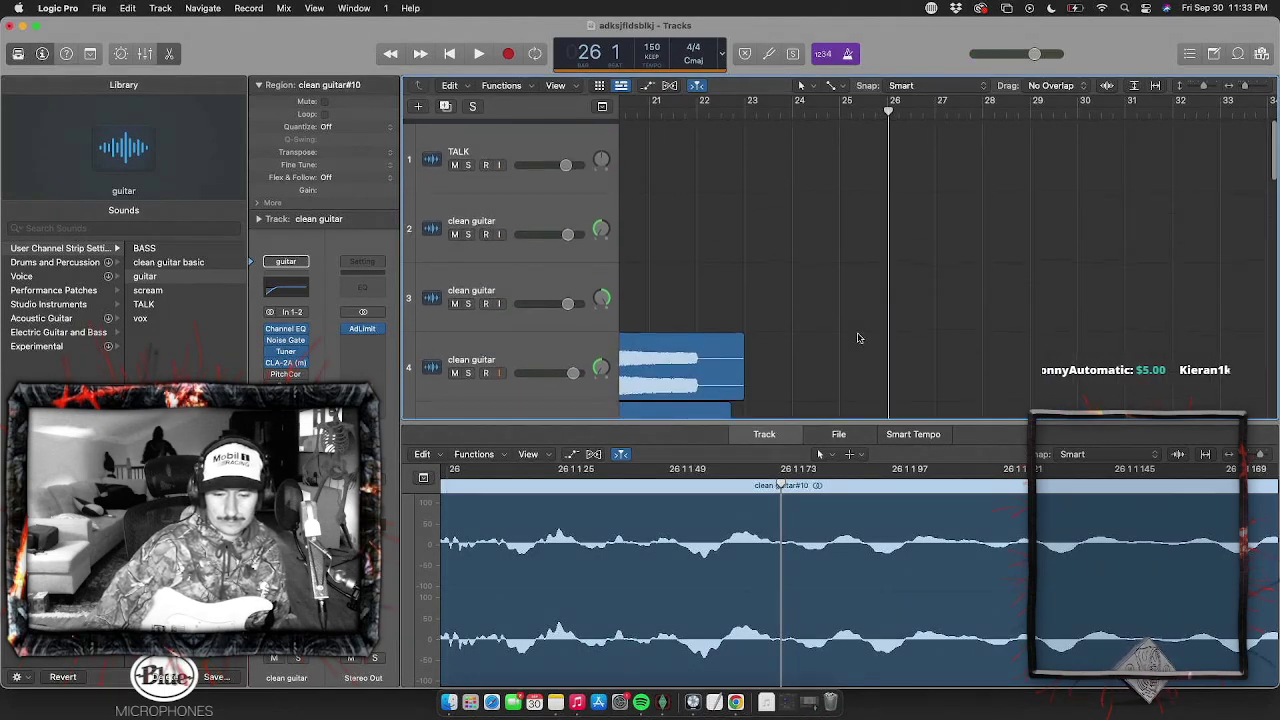
scroll(860, 340, down, 4)
scroll(858, 338, down, 1)
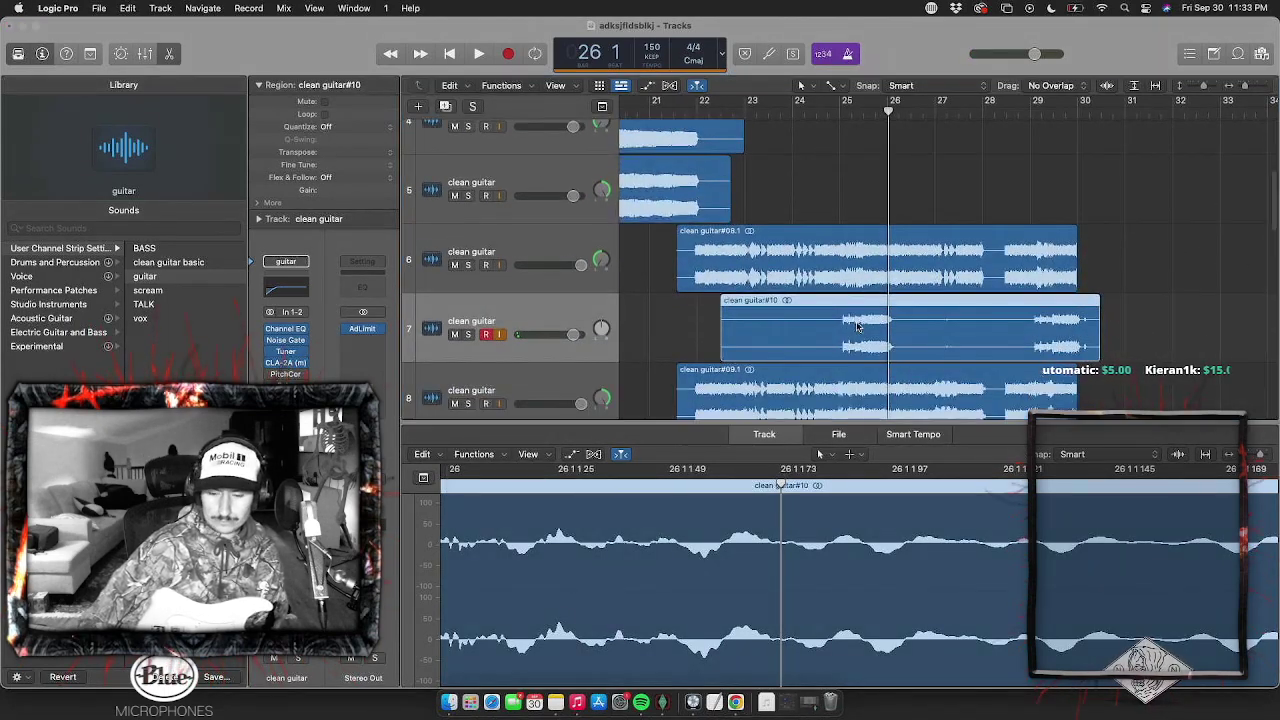
Delete the centred guitar take and move its empty track above the two doubled clean guitar tracks
key(BackSpace)
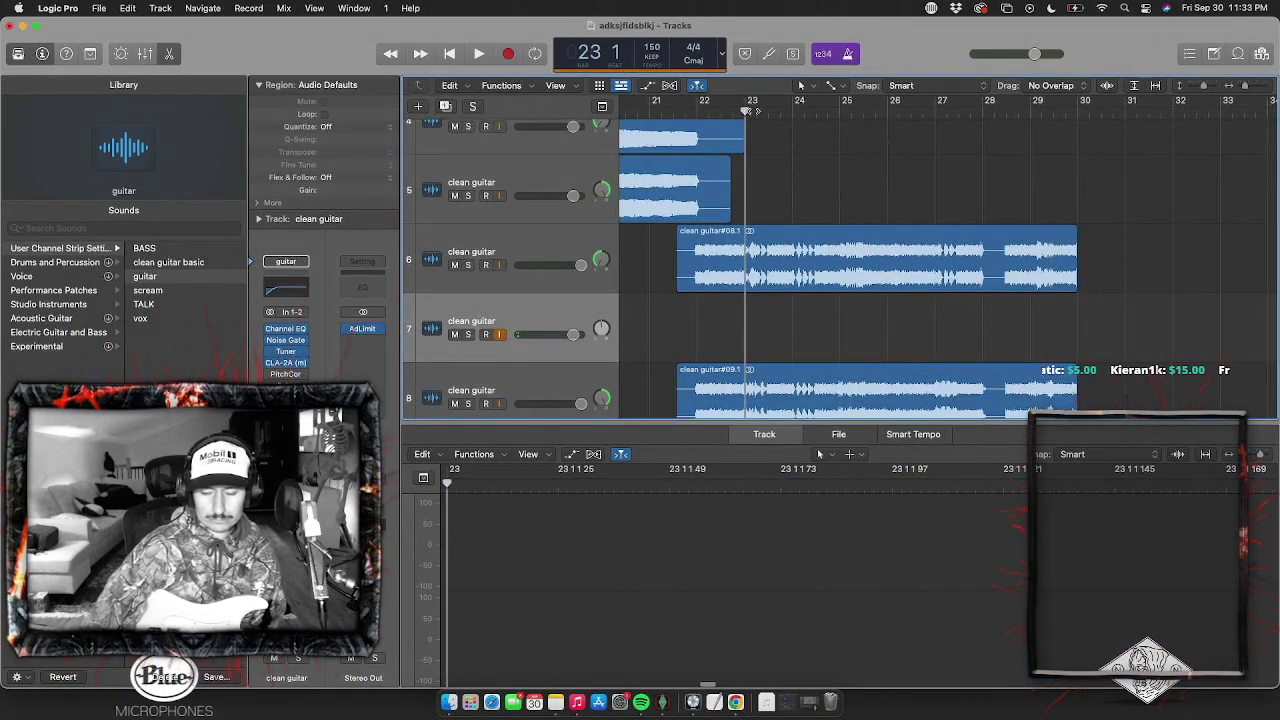
key(space)
scroll(537, 368, up, 2)
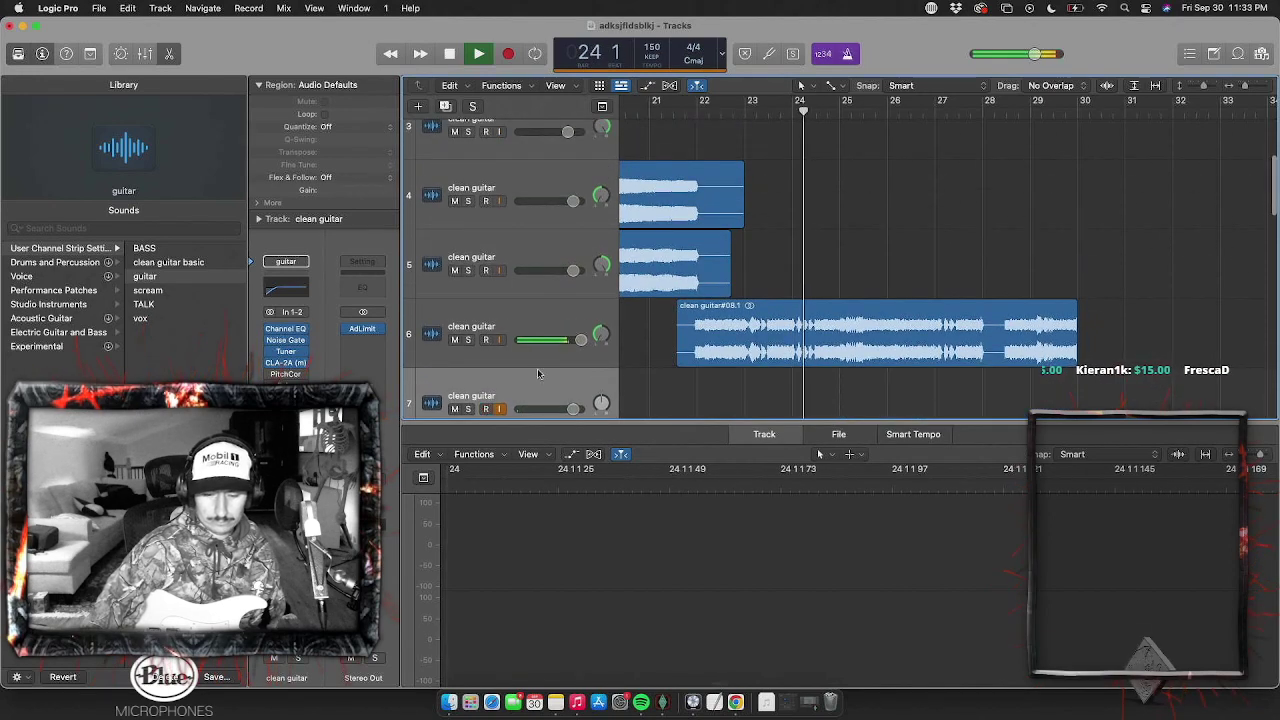
drag(538, 369, 531, 281)
scroll(694, 161, left, 2)
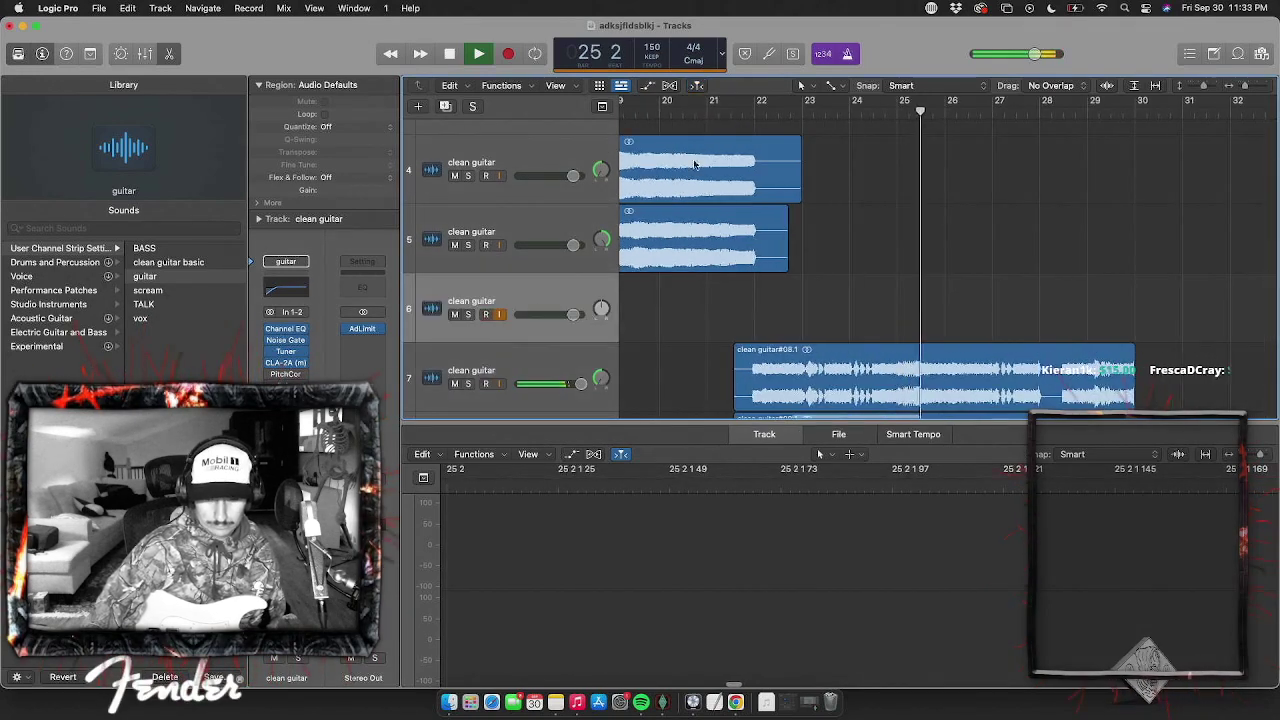
Play the transition from just before bar 21 into the doubled guitar takes and check the drum track there
click(697, 112)
scroll(488, 173, down, 1)
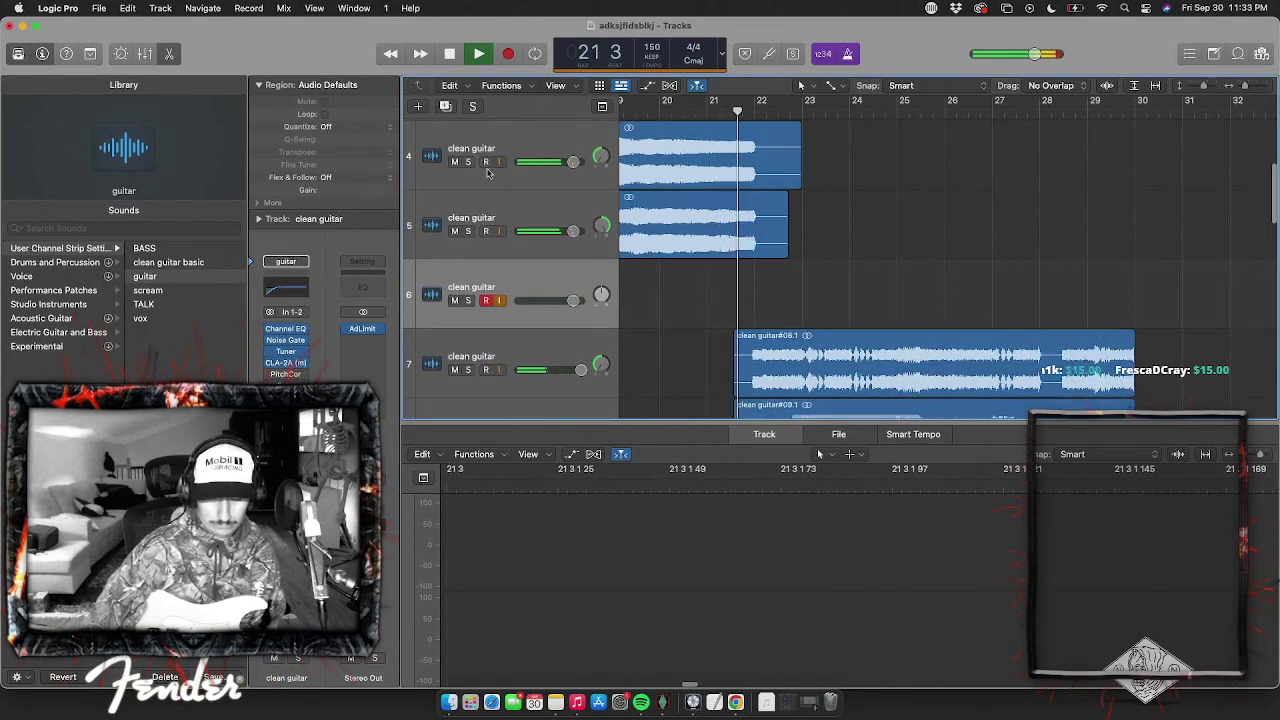
scroll(488, 172, down, 2)
scroll(490, 180, down, 3)
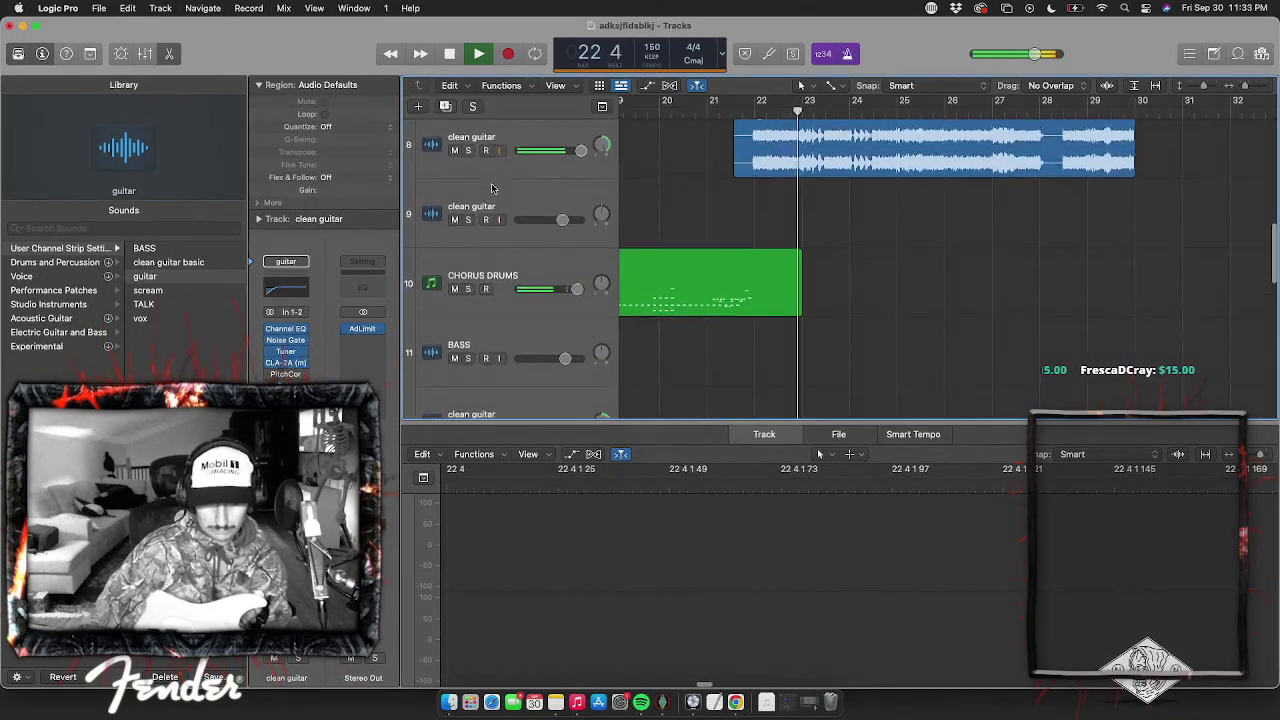
scroll(491, 188, up, 1)
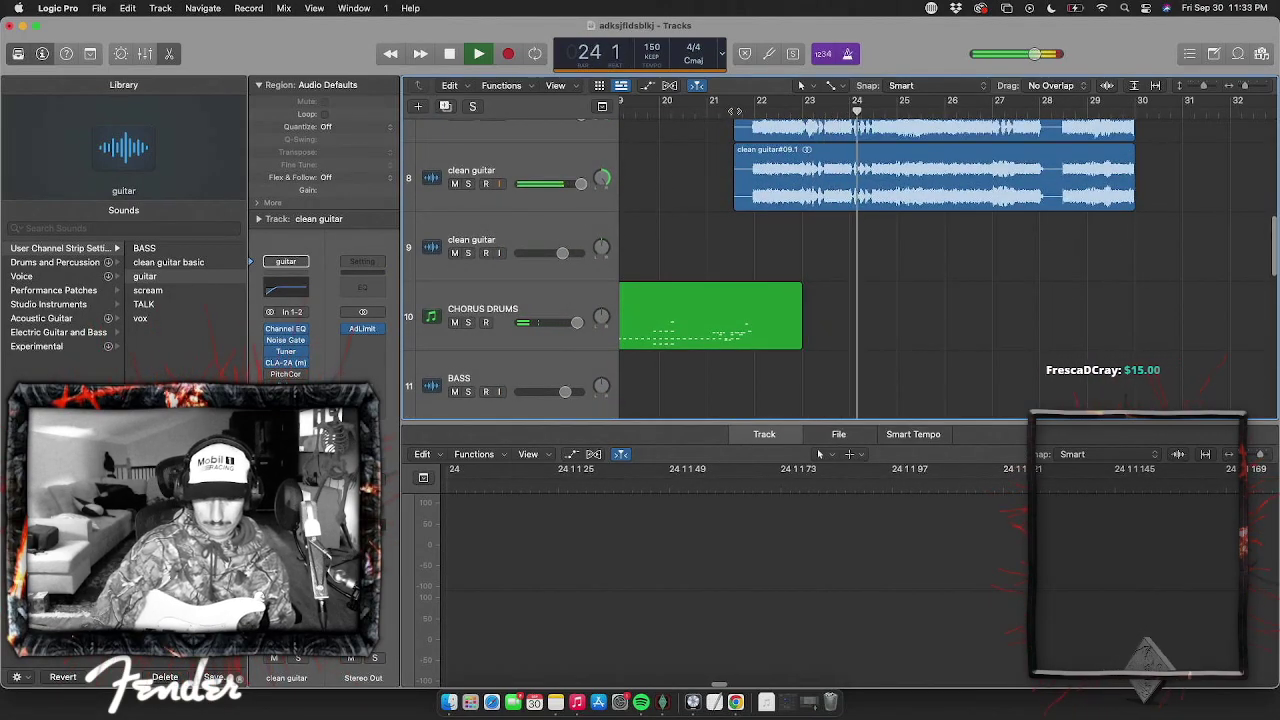
Split the CHORUS DRUMS region at bar 22 and extend its second part to about bar 31
drag(734, 111, 757, 111)
click(782, 310)
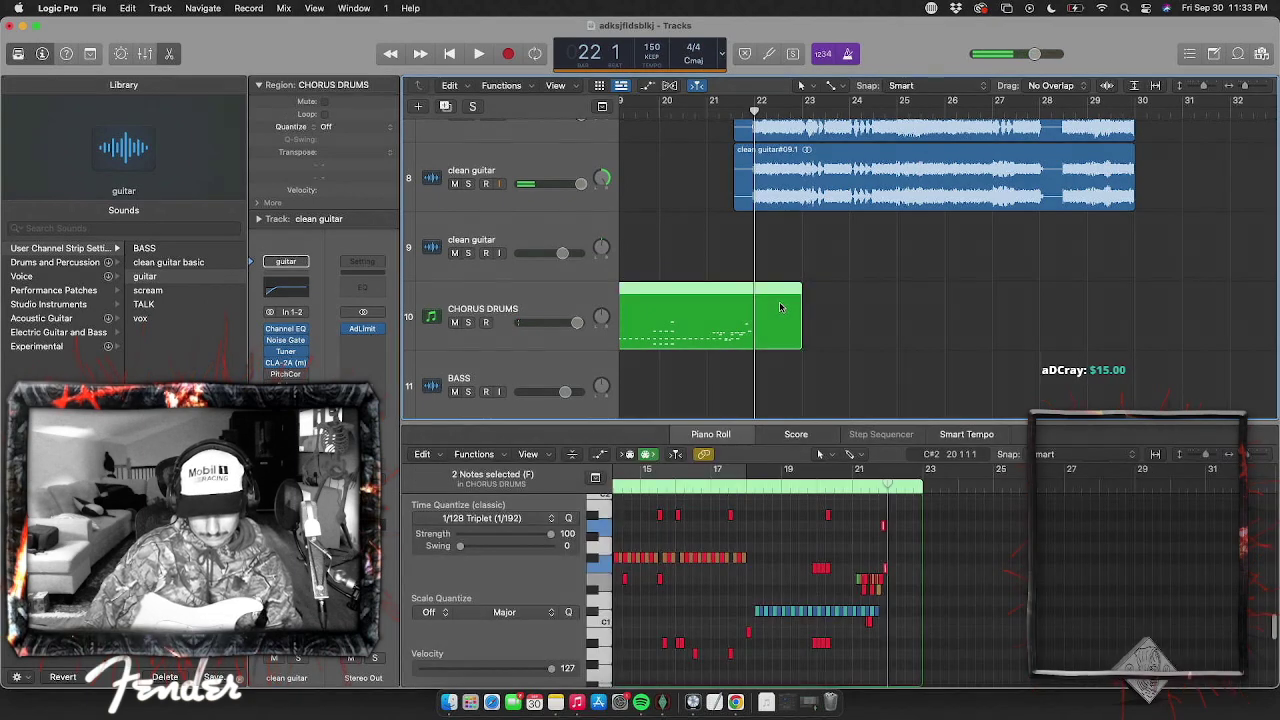
drag(800, 312, 1172, 312)
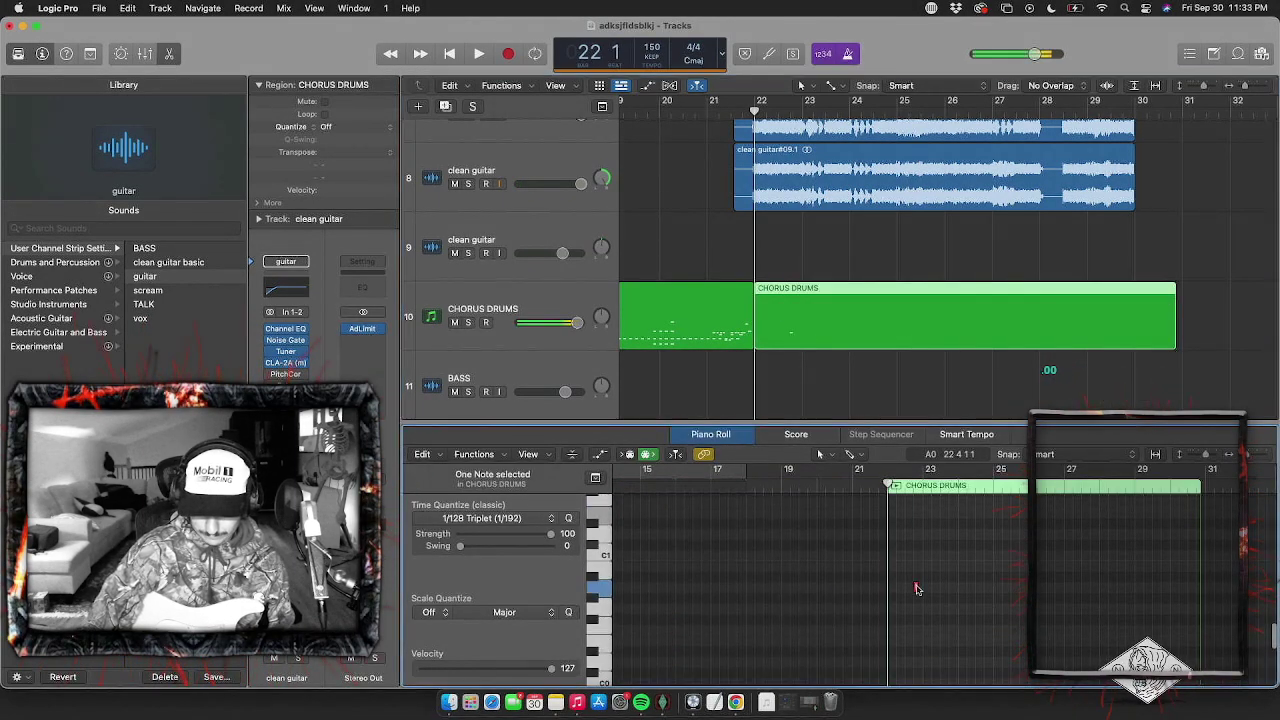
Move the leftover drum note to A#0 at the start of bar 22 and loop bars 22 to 24
drag(915, 589, 890, 576)
key(space)
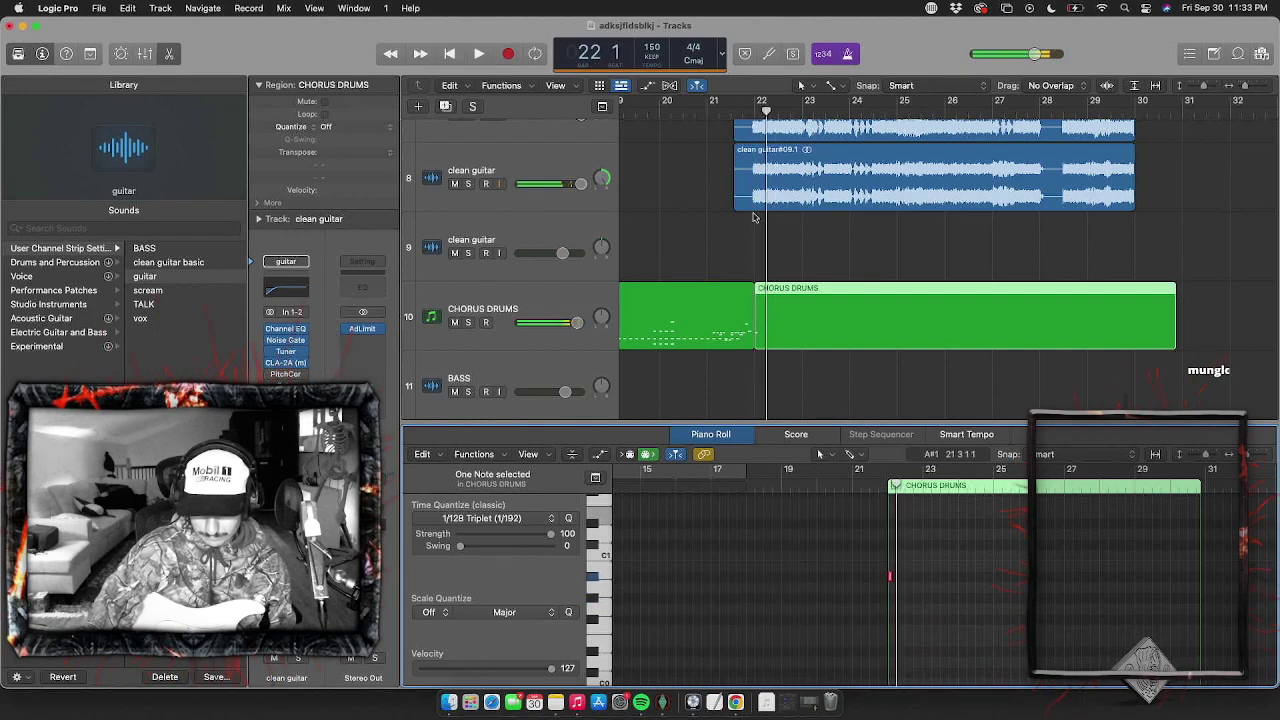
key(super+Right)
key(super+Right)
key(super+Right)
drag(737, 104, 1015, 100)
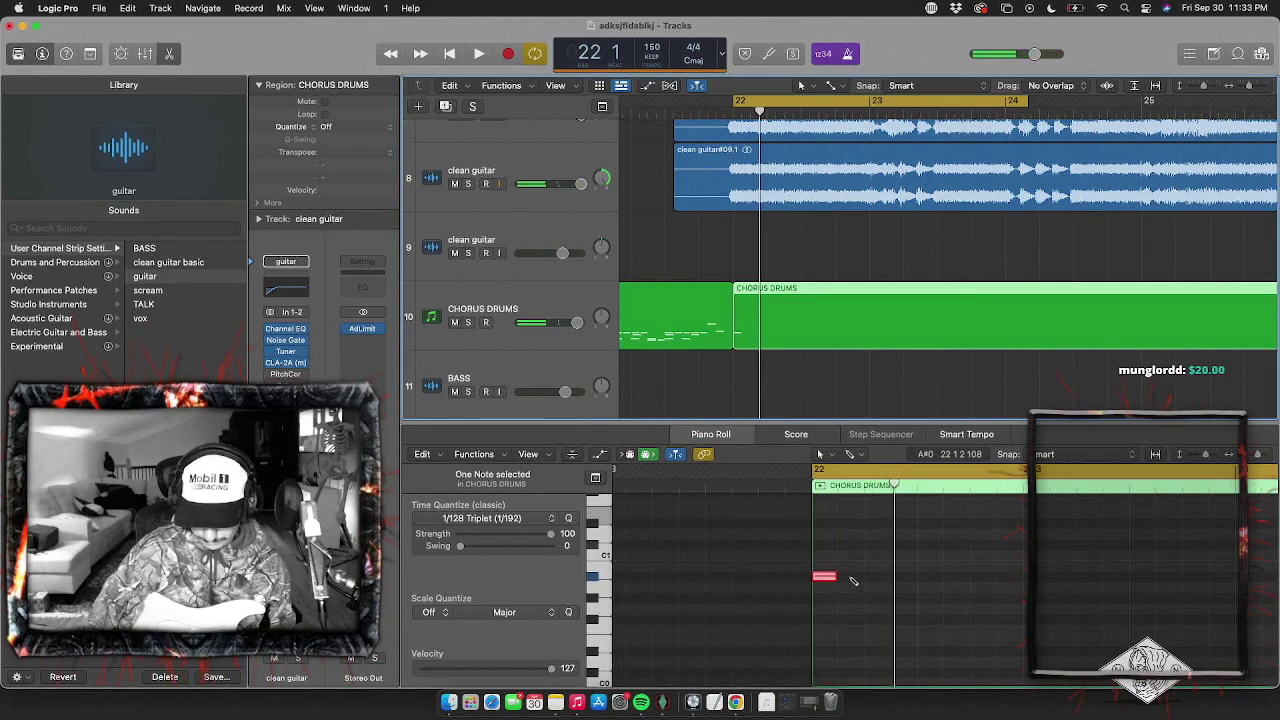
Add A#0 drum notes on the eighth notes from 22 1 3 to 22 2 3
click(874, 578)
key(space)
click(928, 578)
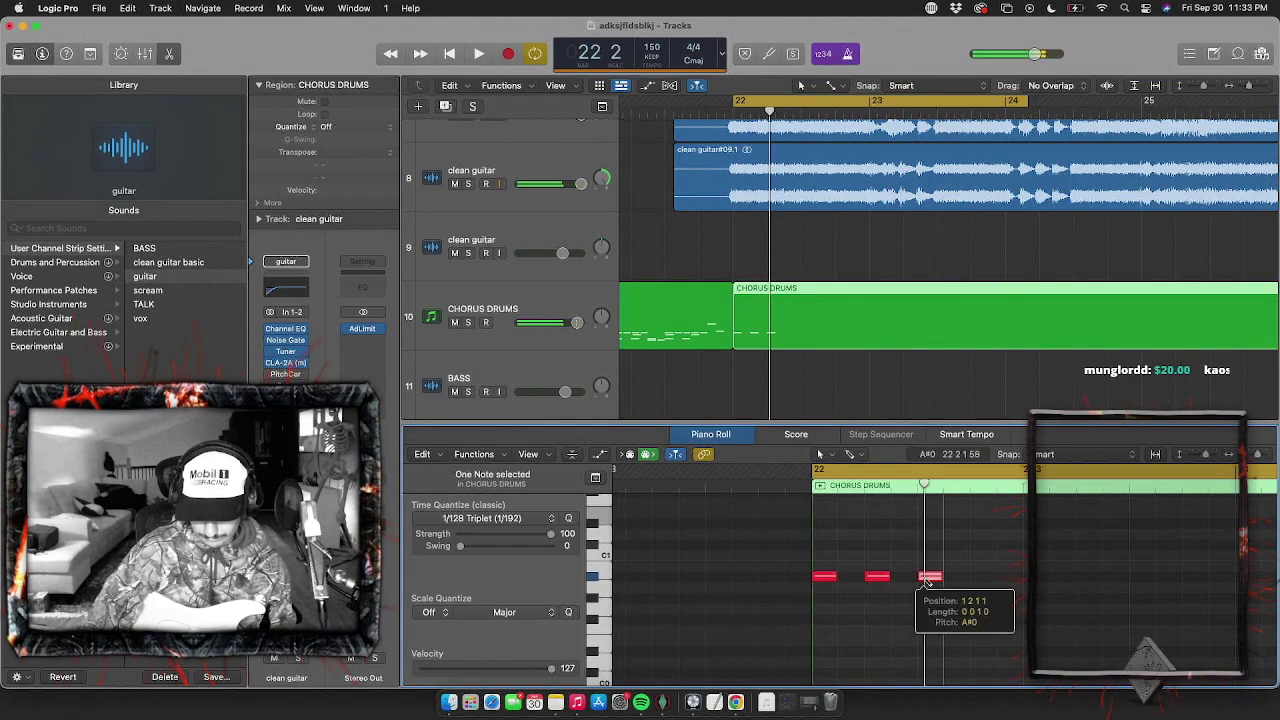
click(981, 577)
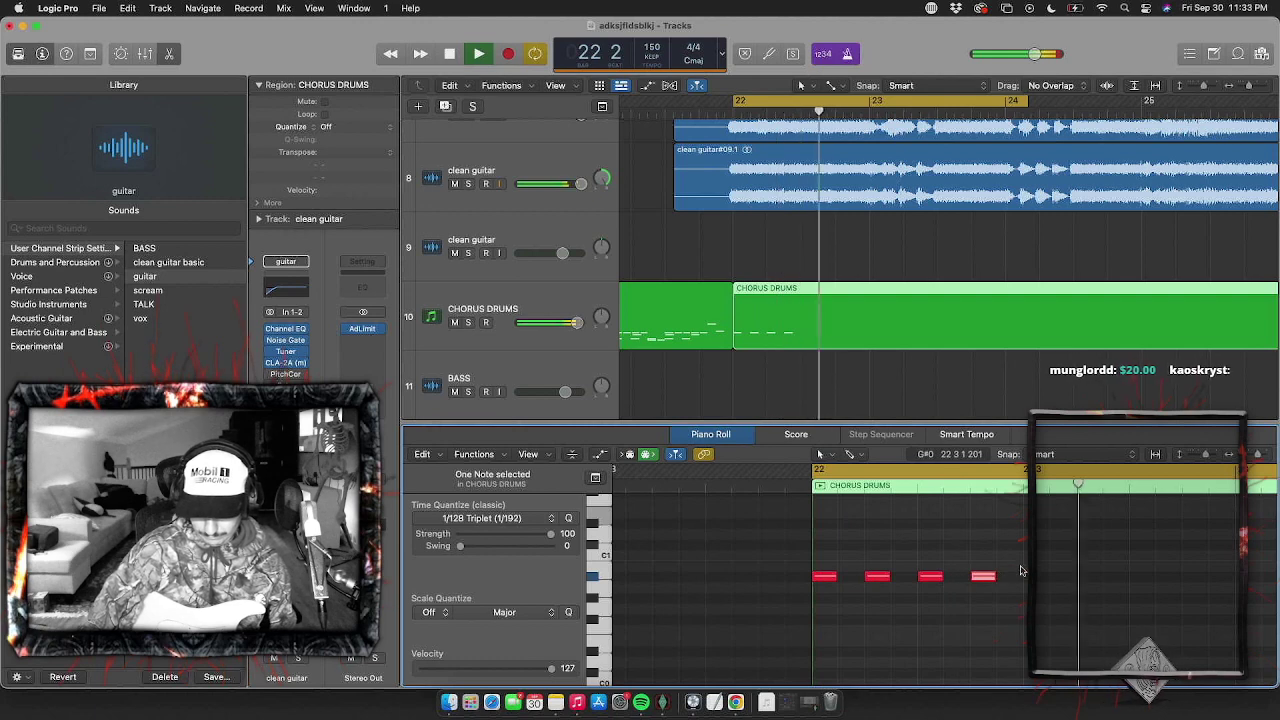
key(space)
Add a D1 and an A#0 drum note on beat 3 of bar 22
click(1040, 535)
key(space)
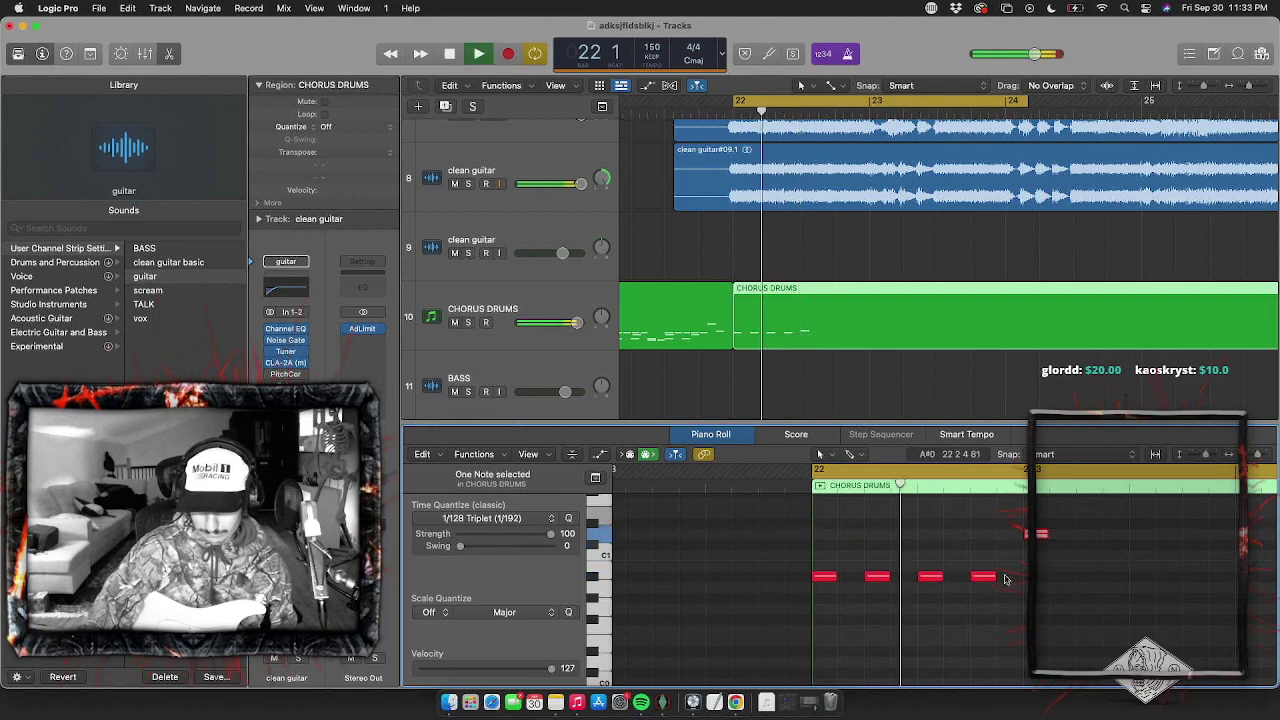
key(space)
click(1040, 578)
key(space)
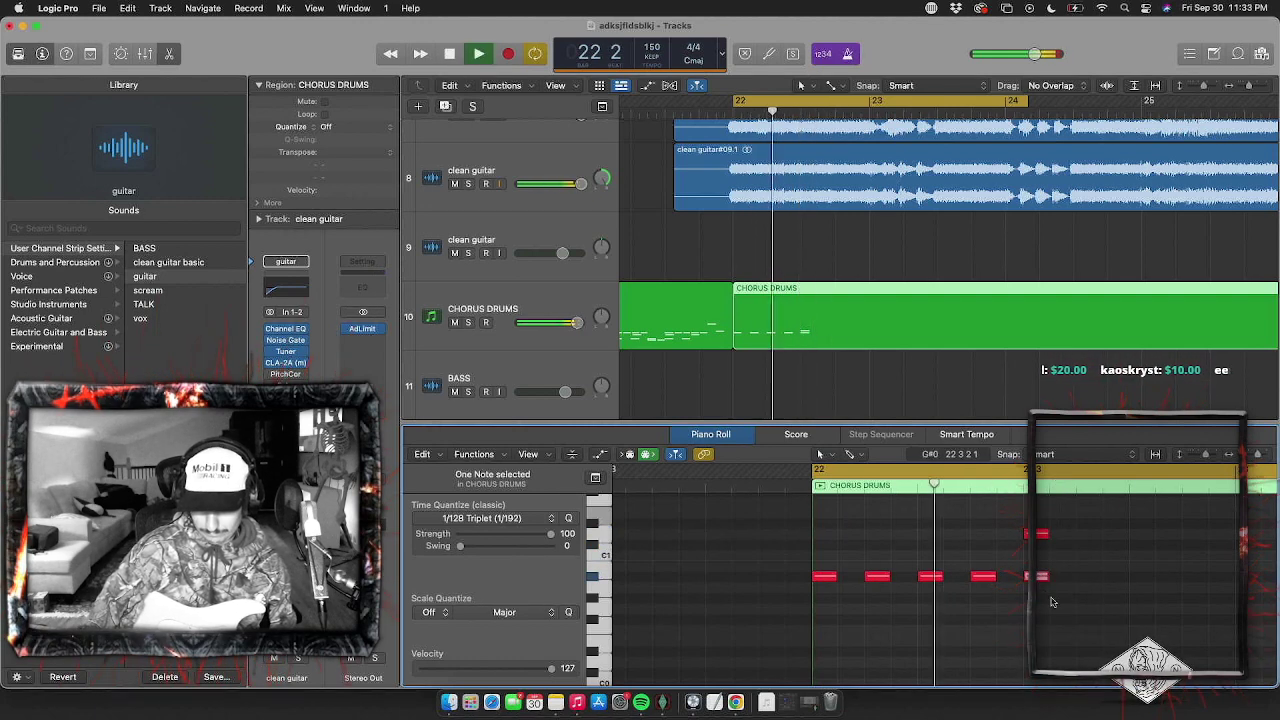
Add A#0 drum notes on the eighth notes from 22 3 3 to 22 4 3
scroll(1051, 600, right, 1)
key(space)
super+click(1035, 578)
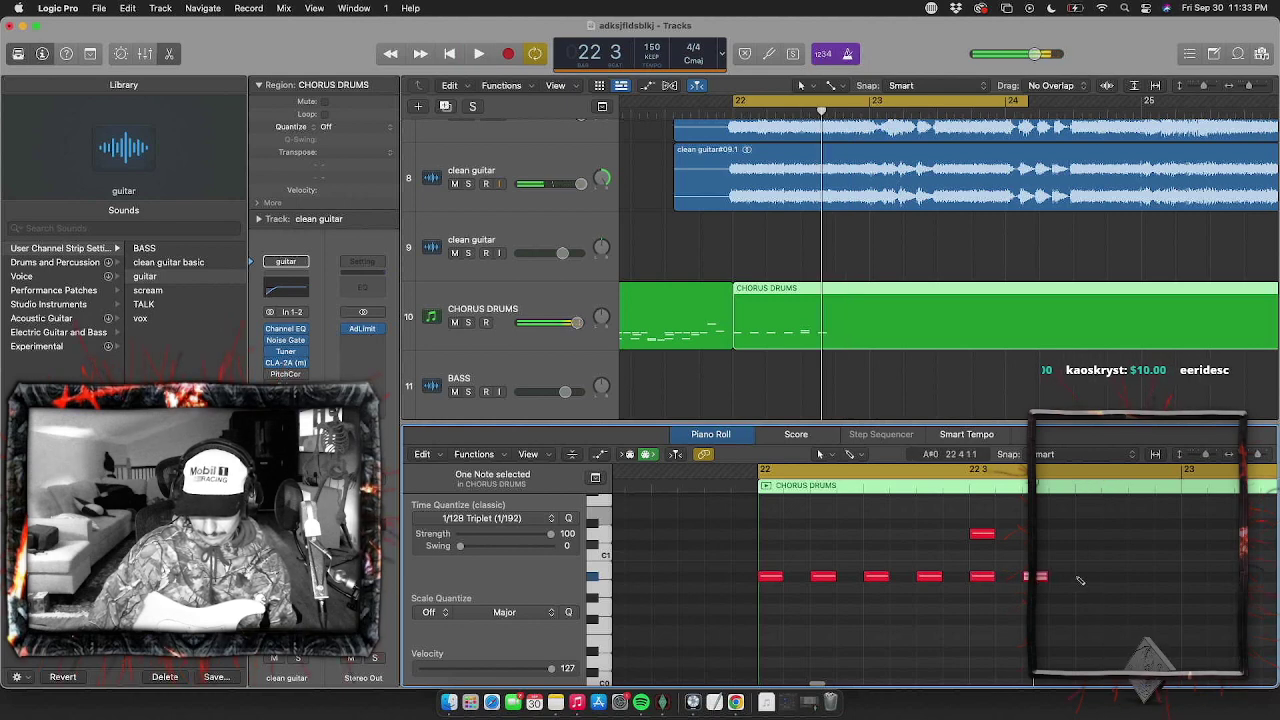
key(space)
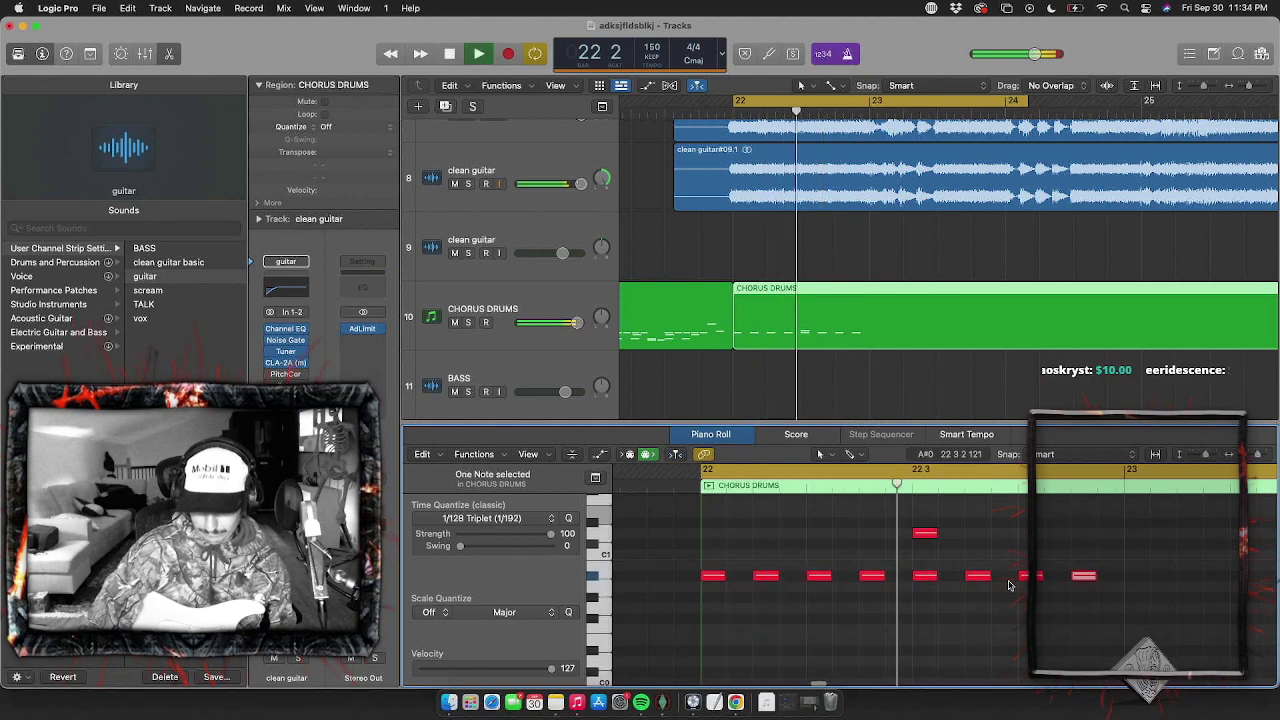
key(space)
scroll(1054, 576, right, 1)
key(space)
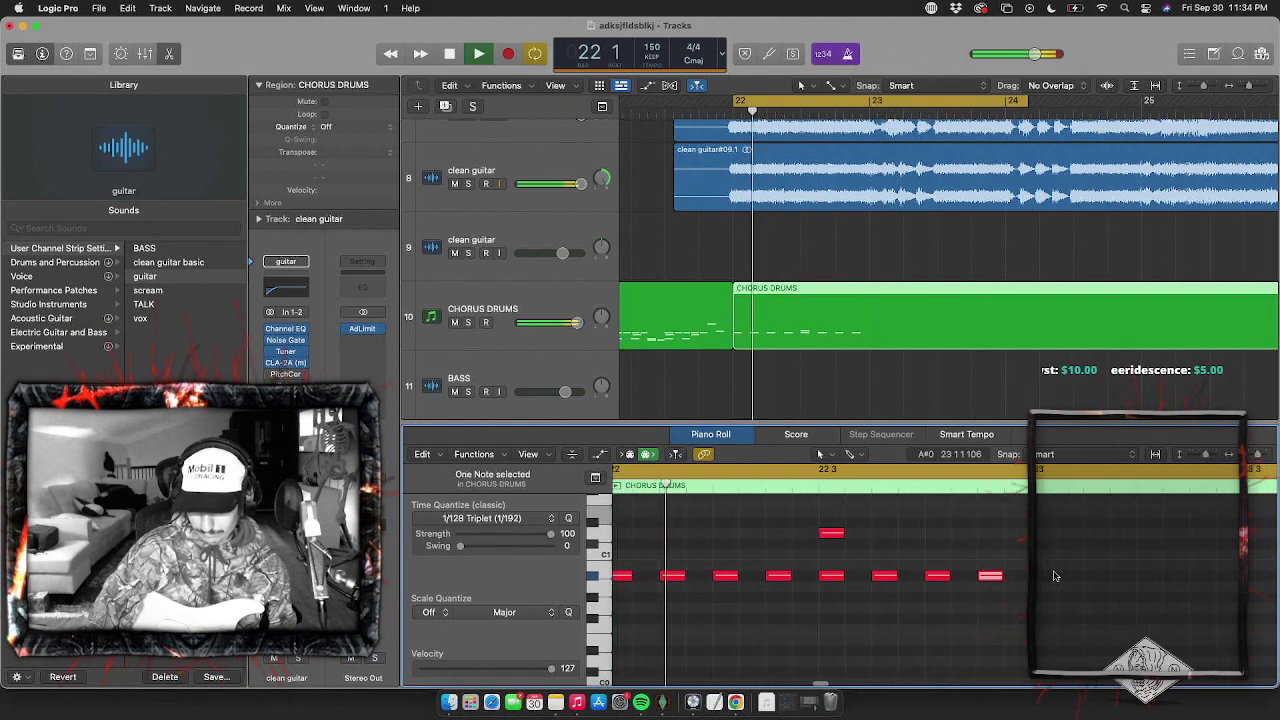
Turn off looping and add A#0 drum notes on the eighth notes from 23 1 3 to 23 2 3
scroll(1054, 576, right, 2)
scroll(1054, 576, up, 1)
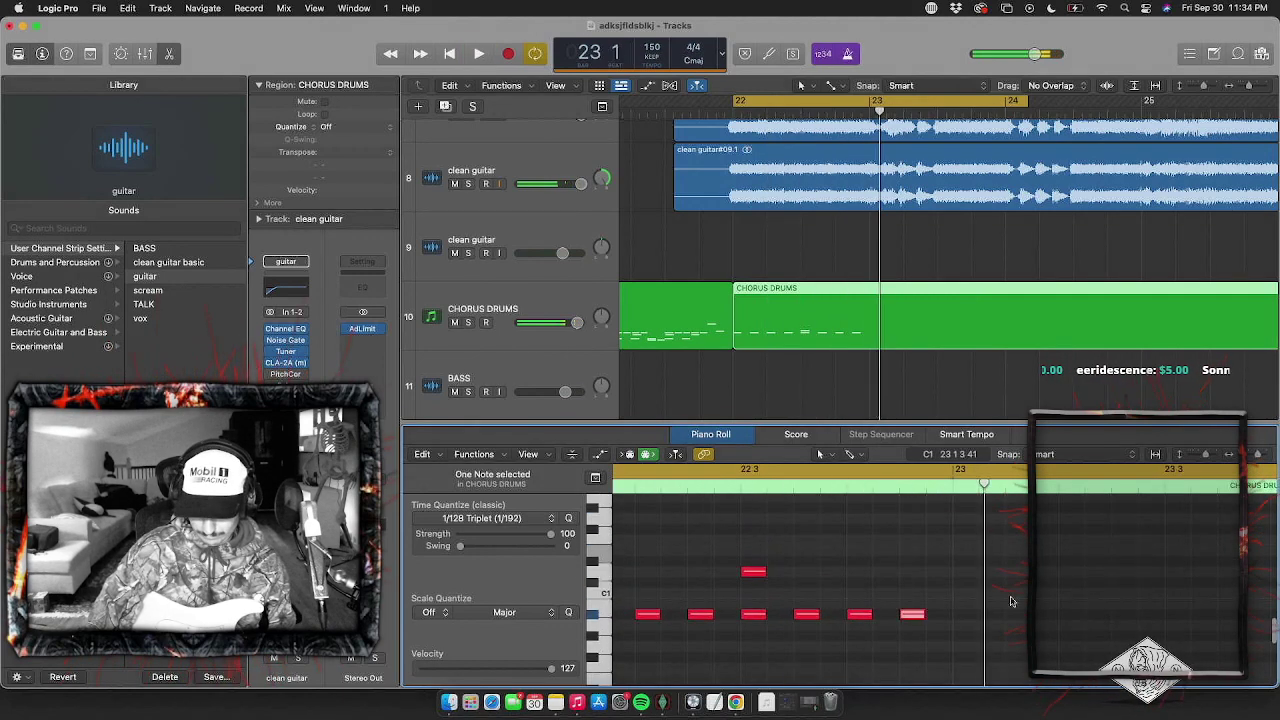
key(space)
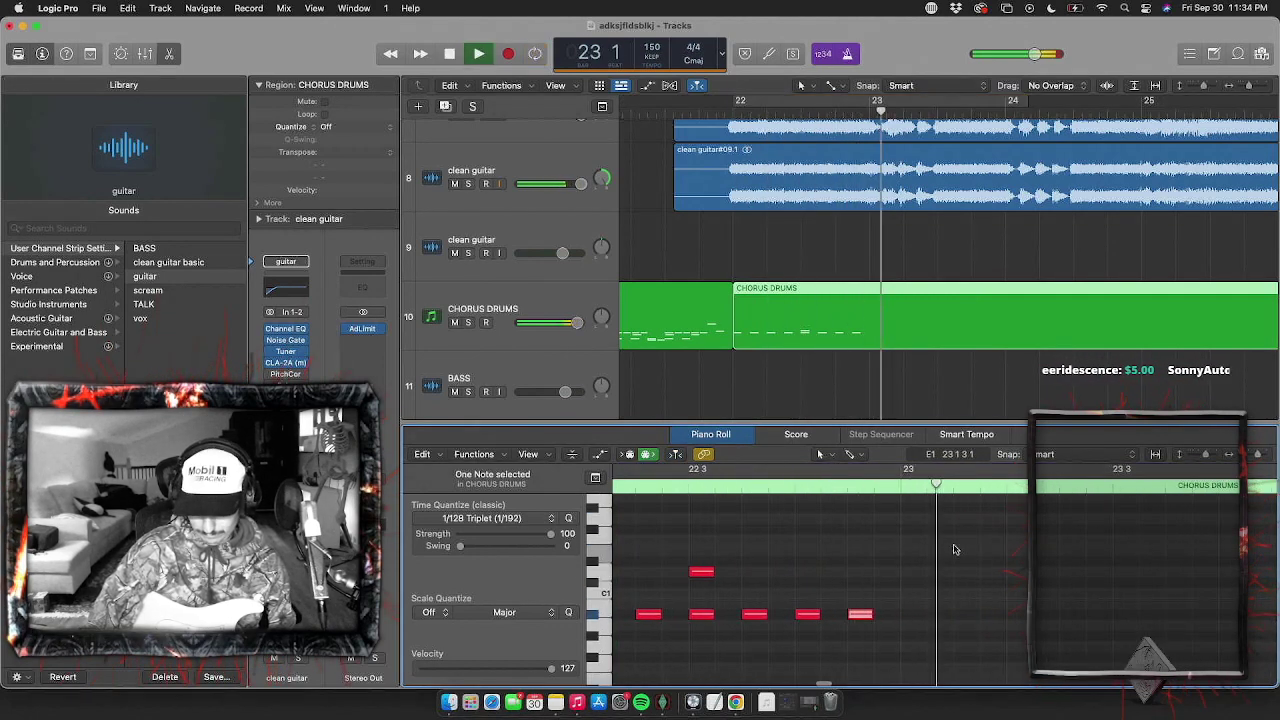
key(space)
click(826, 484)
key(space)
key(space)
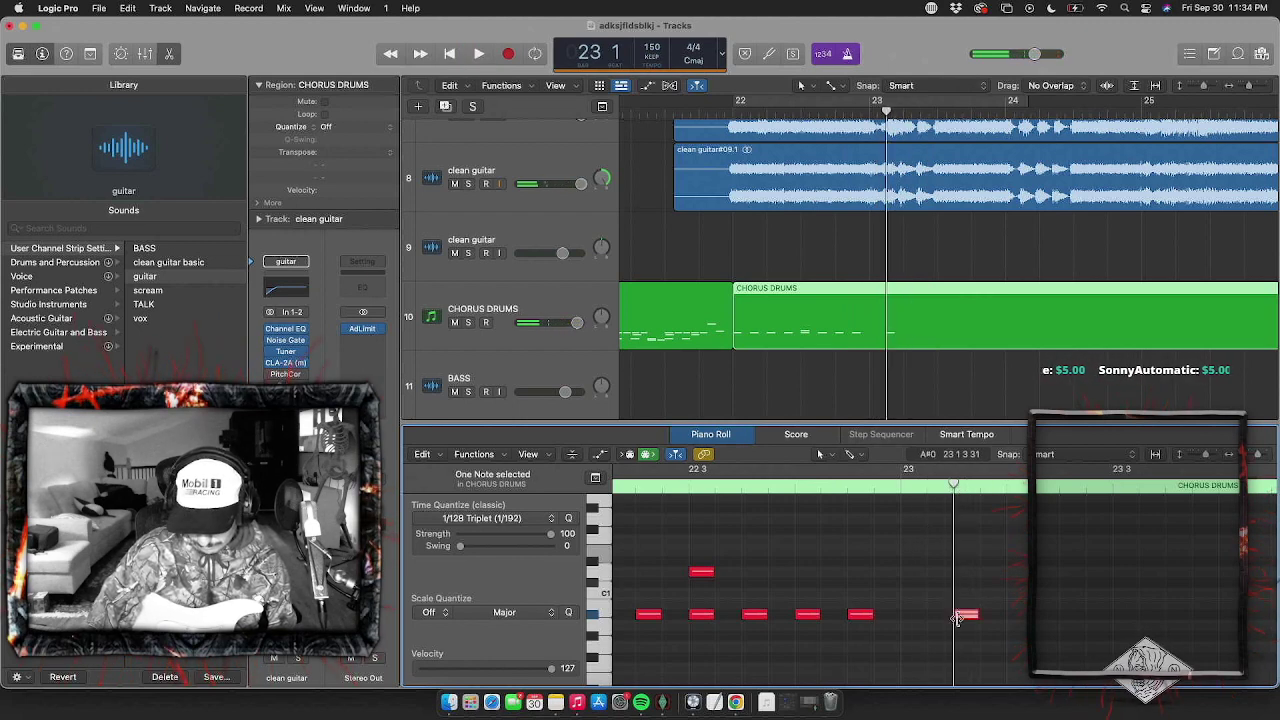
key(space)
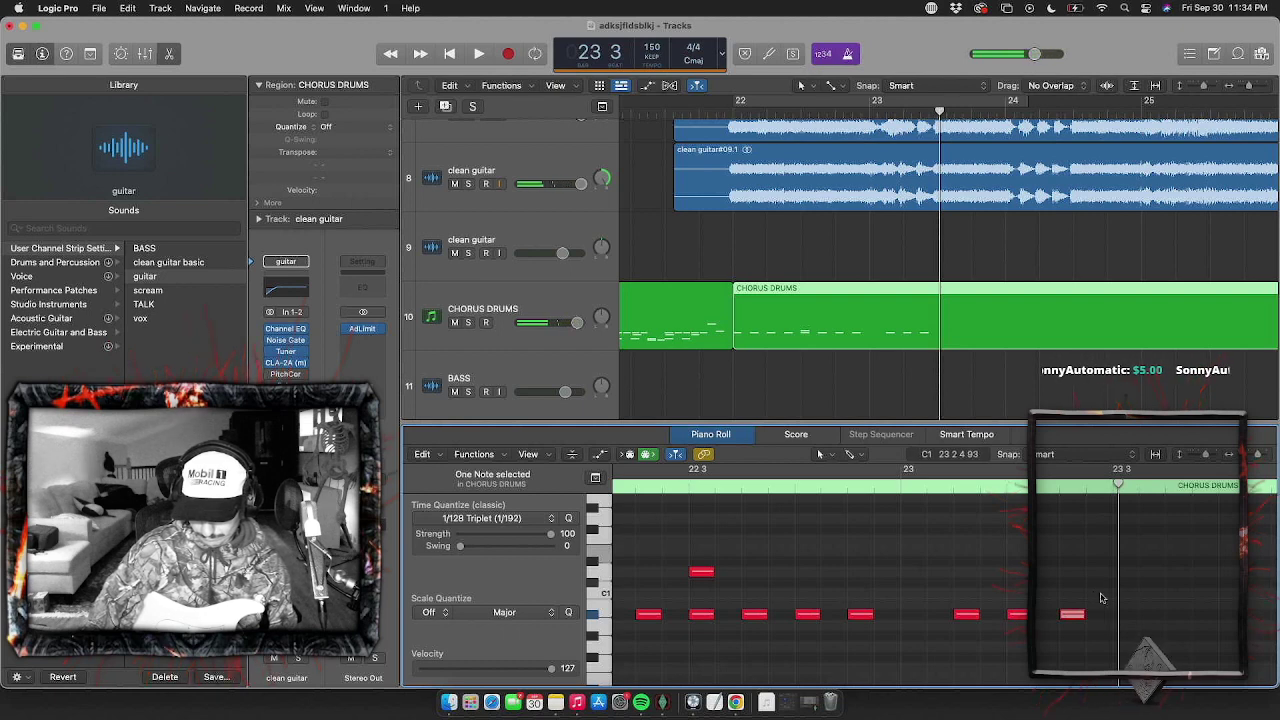
Add a D1 and an A#0 drum note on beat 3 of bar 23
drag(1125, 586, 1125, 605)
key(alt+Up)
key(alt+Up)
key(alt+Up)
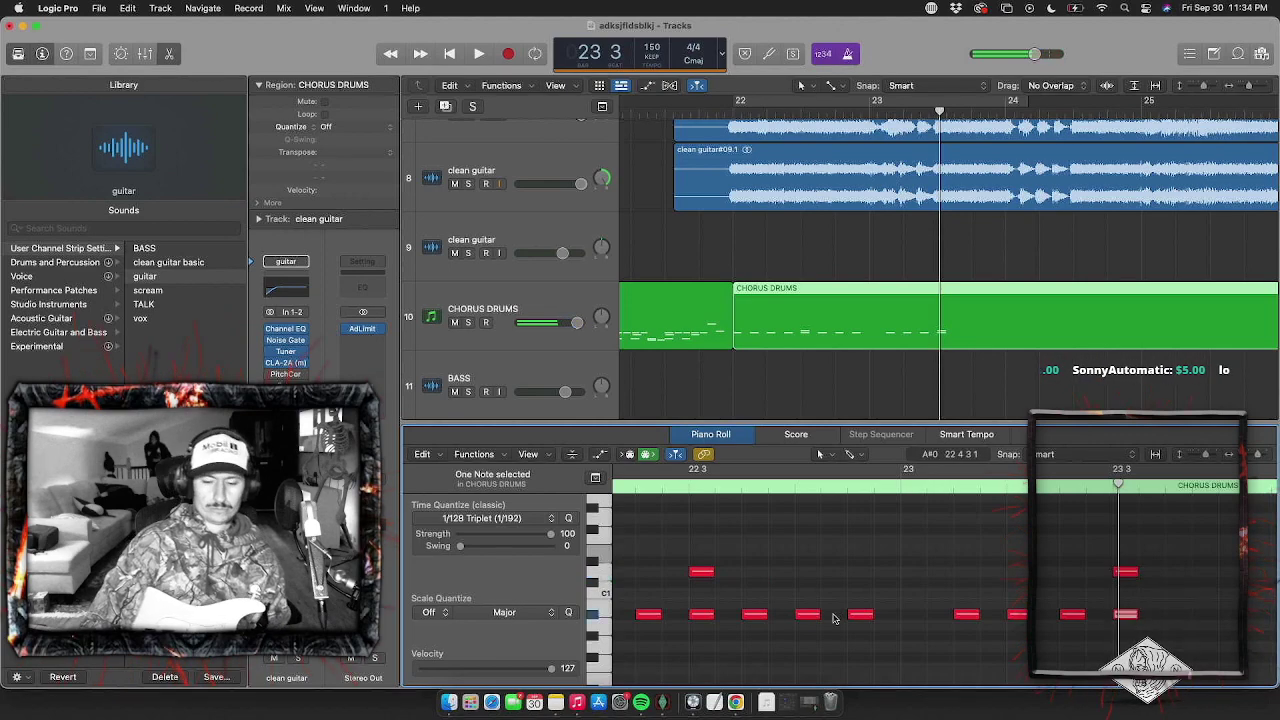
Record-enable the TALK track
scroll(570, 237, up, 10)
click(490, 162)
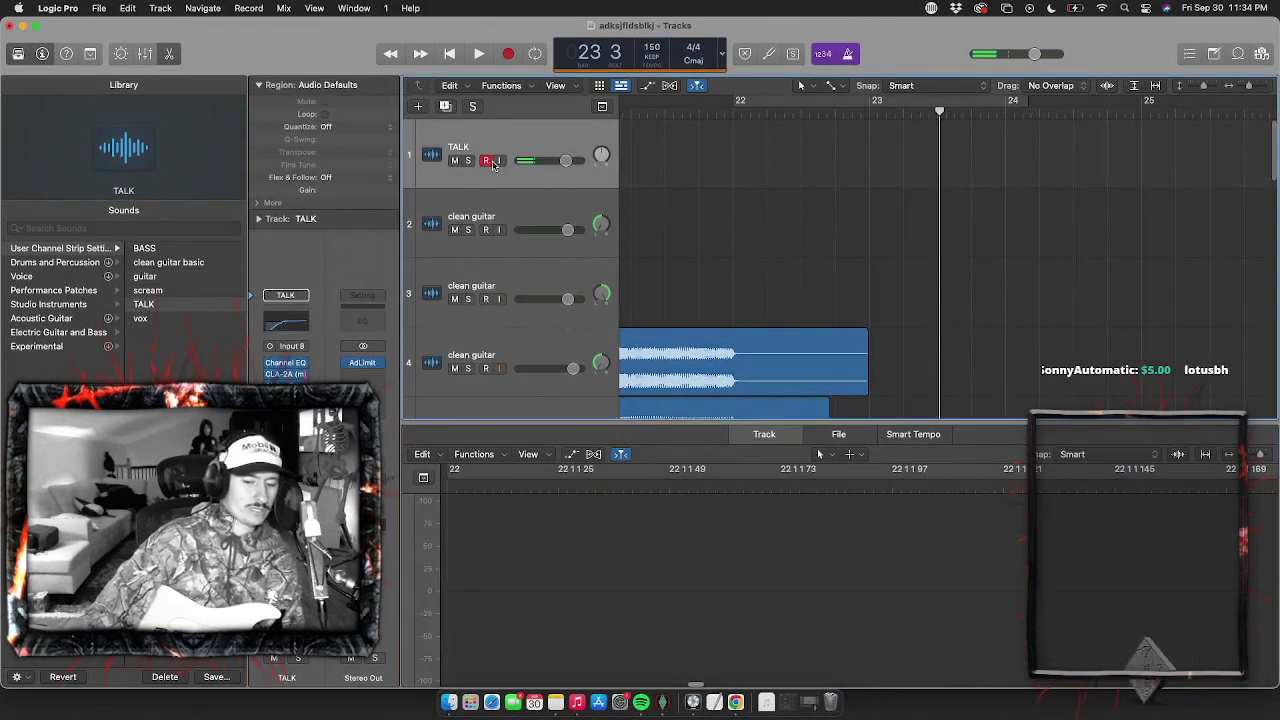
scroll(586, 241, down, 3)
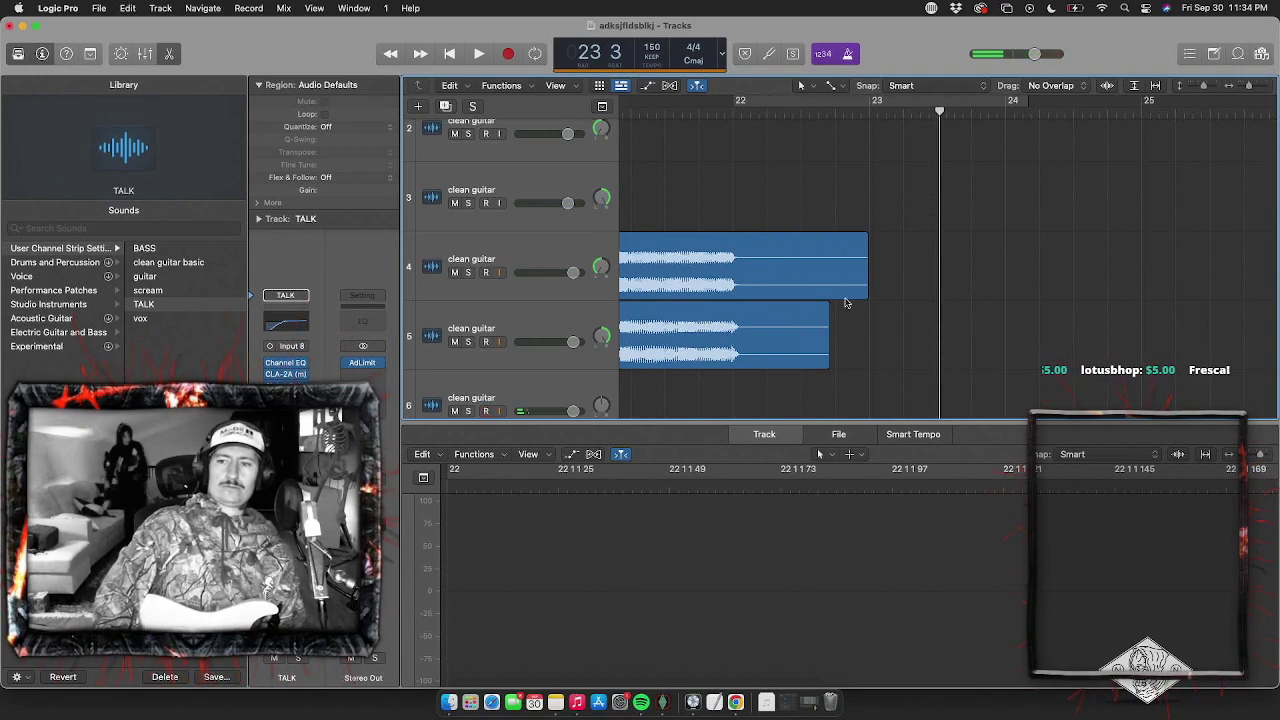
Play the transition from the chorus ending into the new drum pattern at bar 22
scroll(846, 302, left, 10)
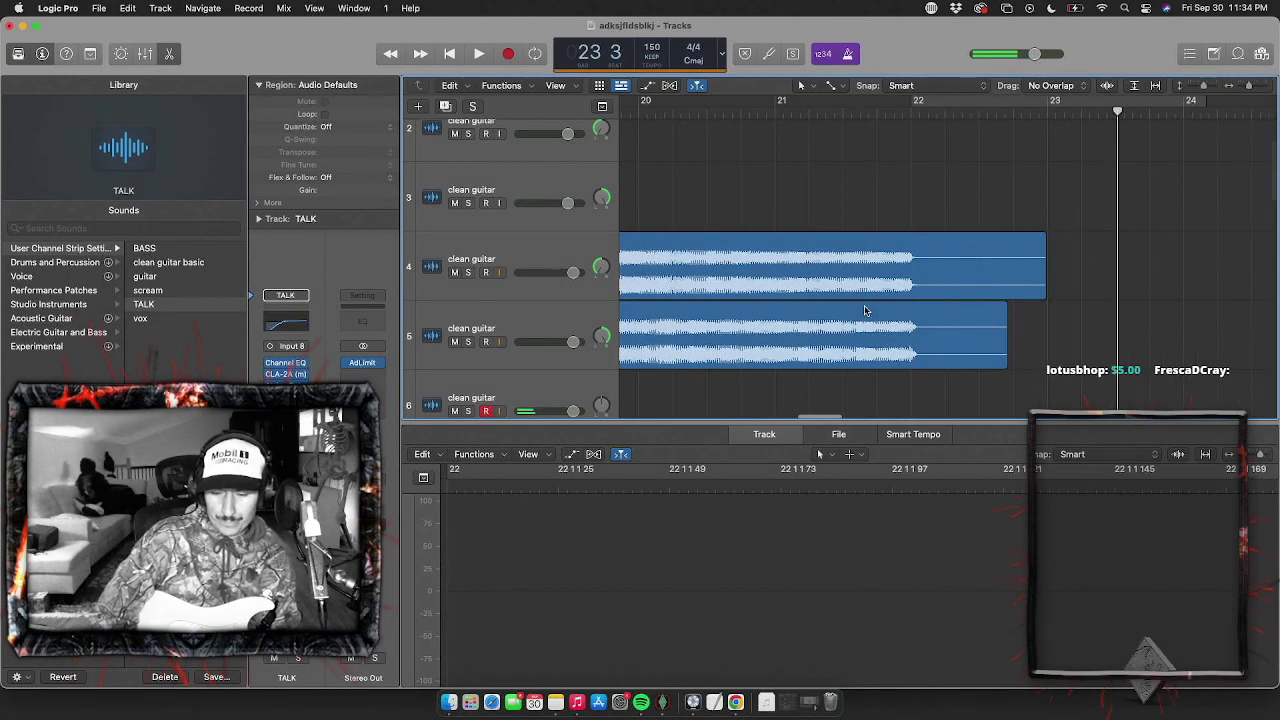
click(995, 110)
key(space)
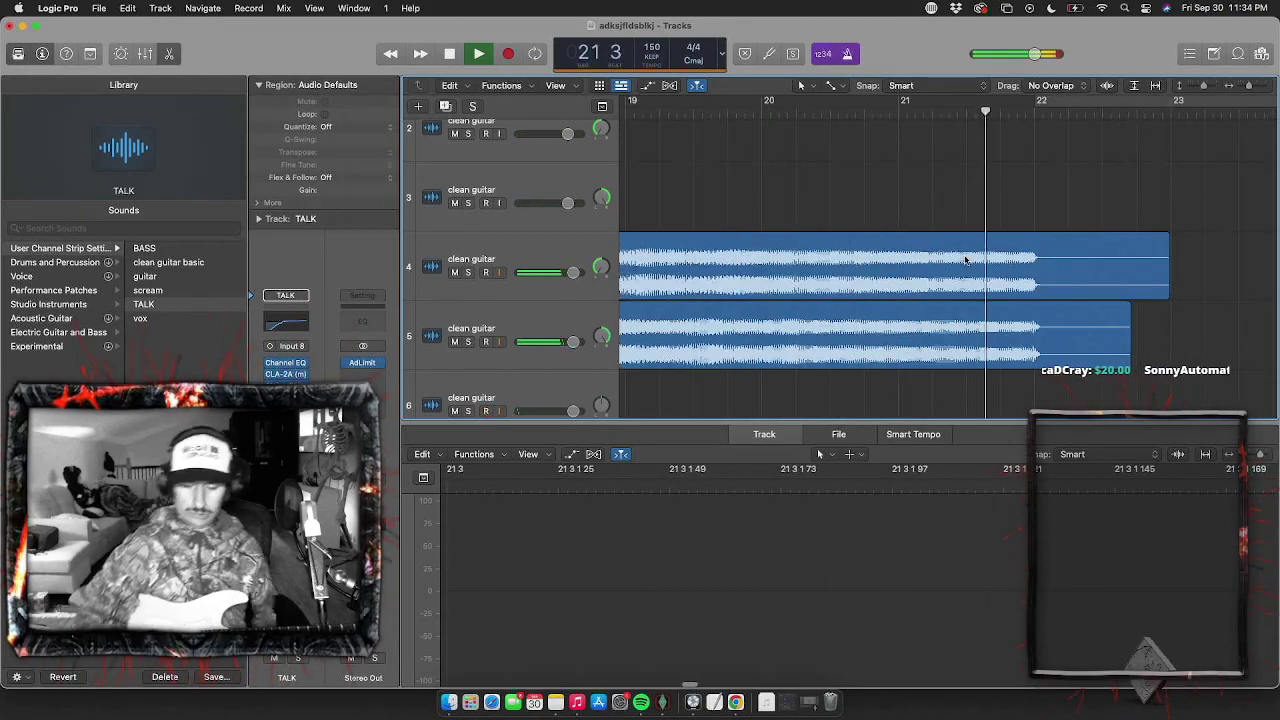
scroll(965, 260, down, 8)
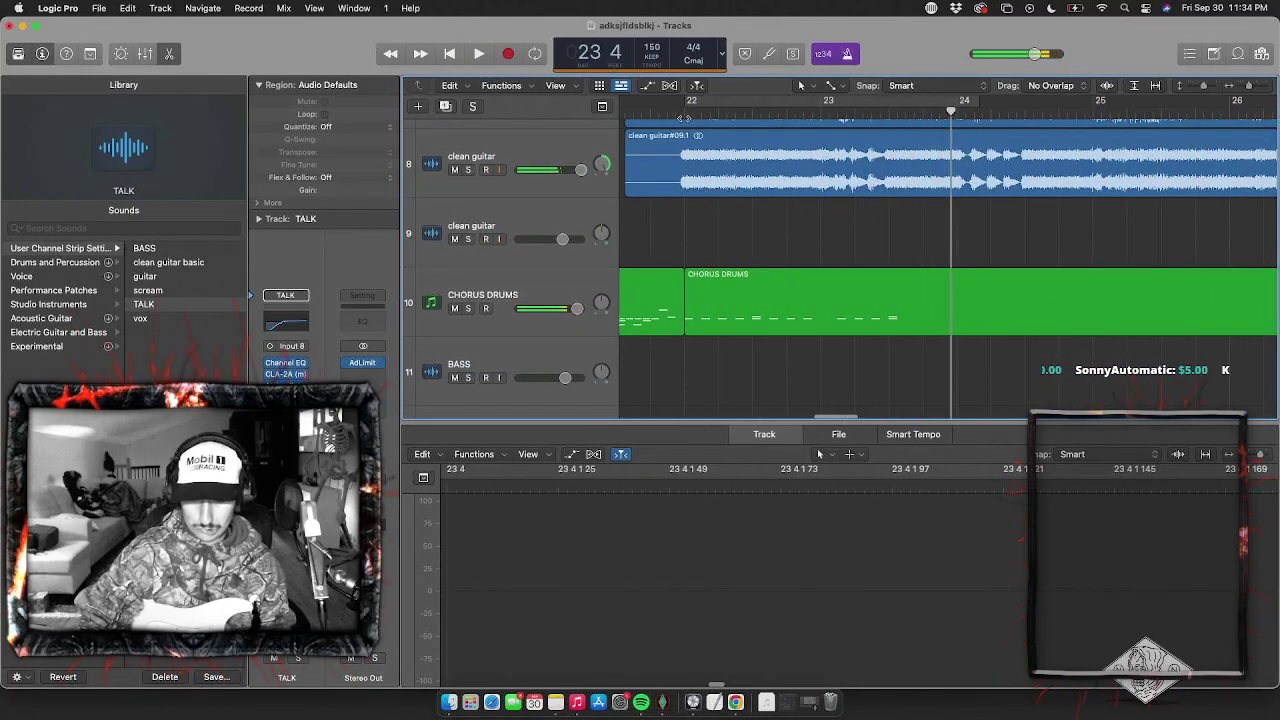
click(684, 118)
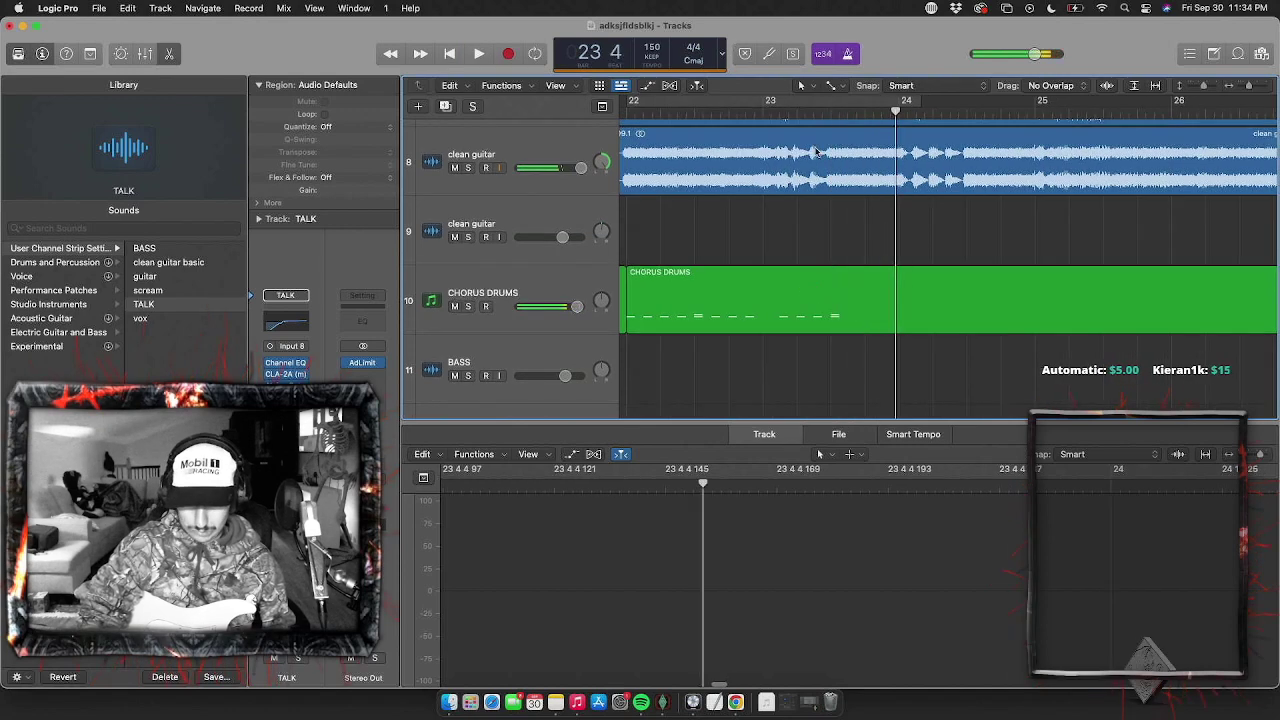
scroll(816, 152, left, 3)
click(772, 112)
key(space)
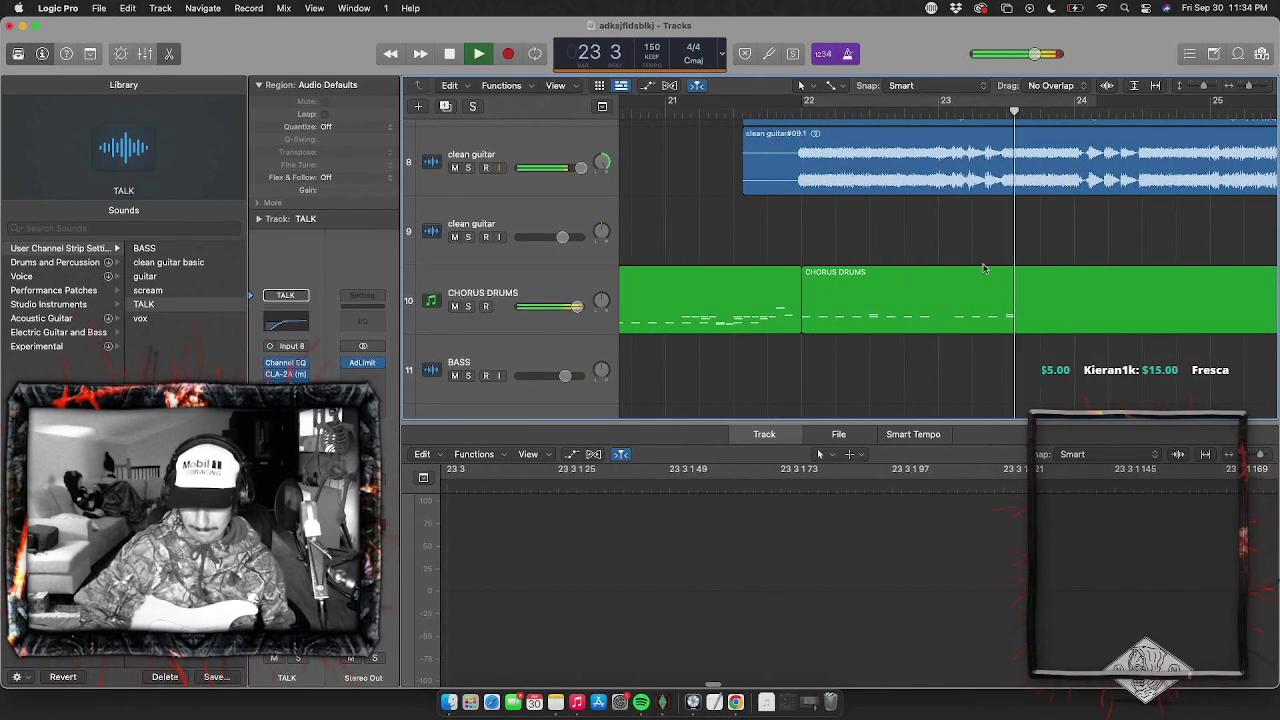
Copy the four A#0 drum notes from 23 1 3 to 23 3 and paste them starting at 23 3 3
click(934, 295)
key(space)
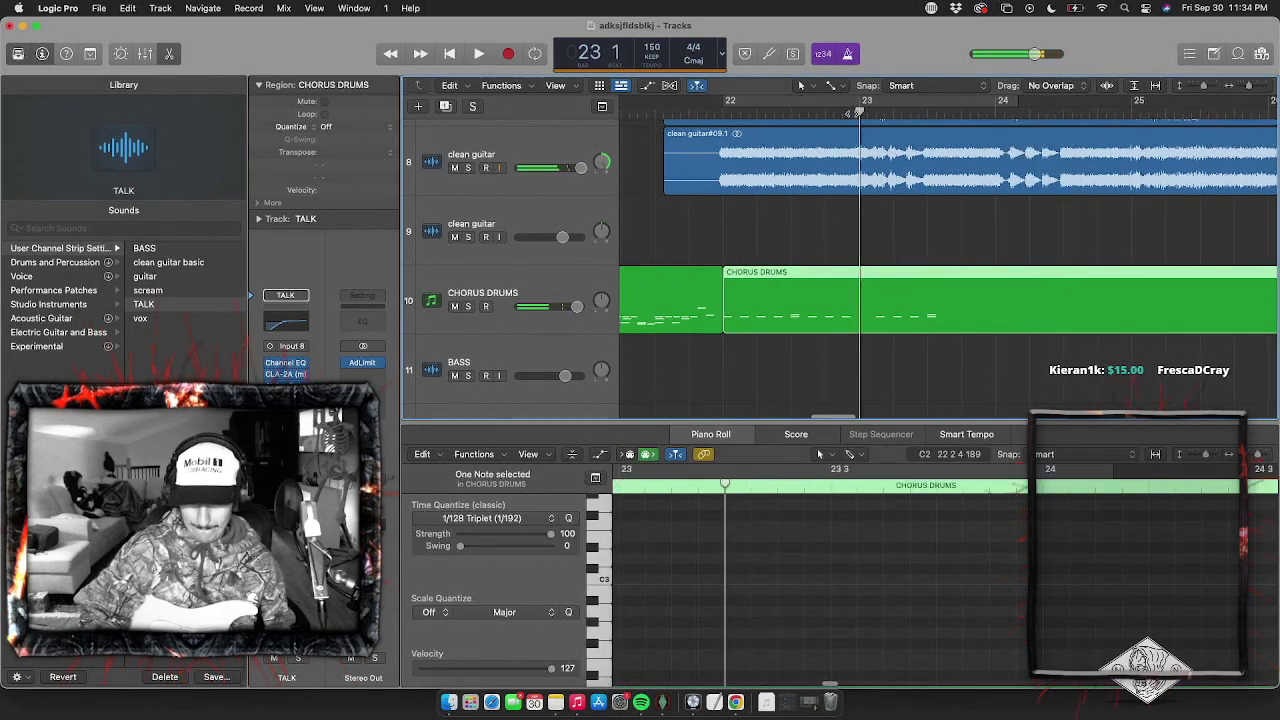
key(space)
key(e)
scroll(940, 290, down, 2)
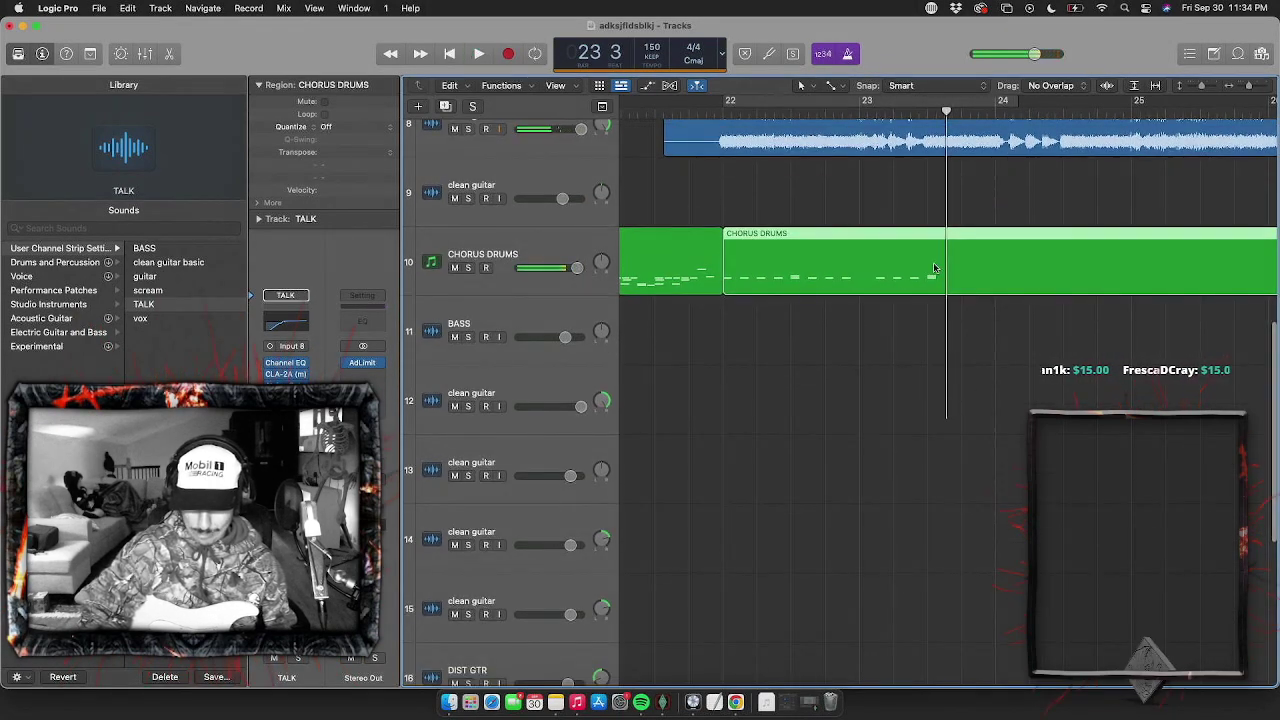
key(e)
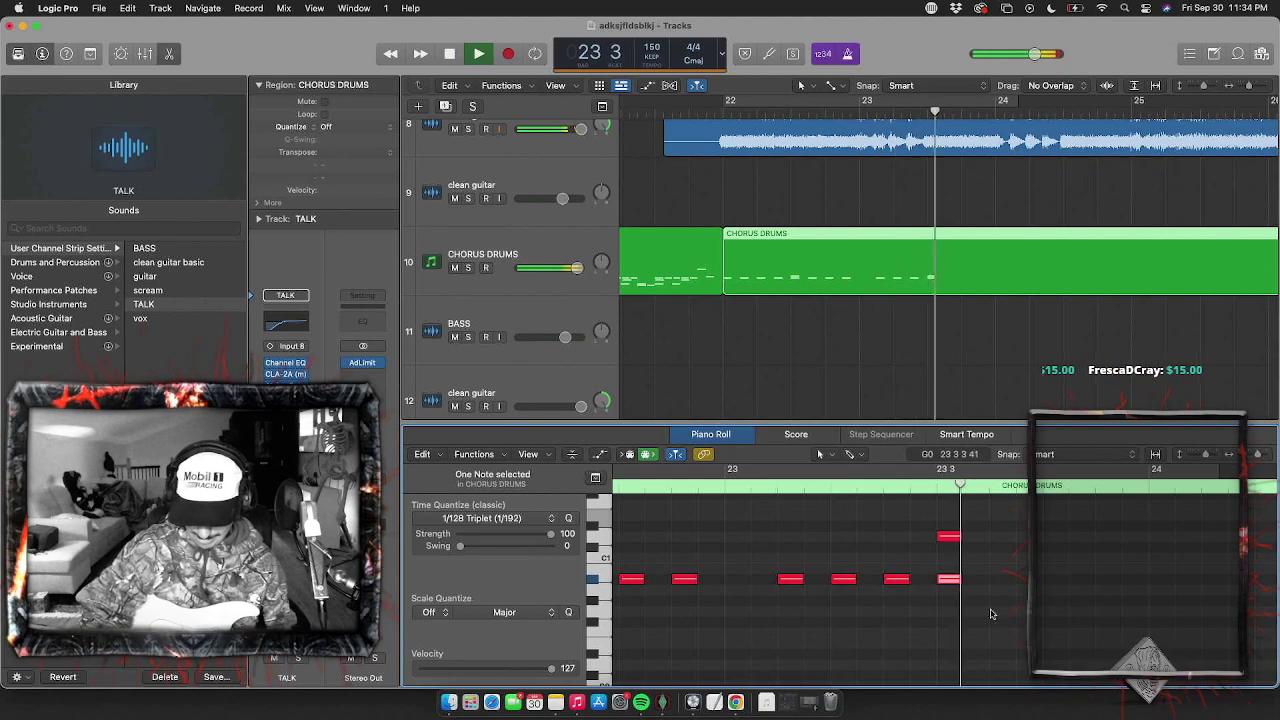
drag(988, 605, 785, 571)
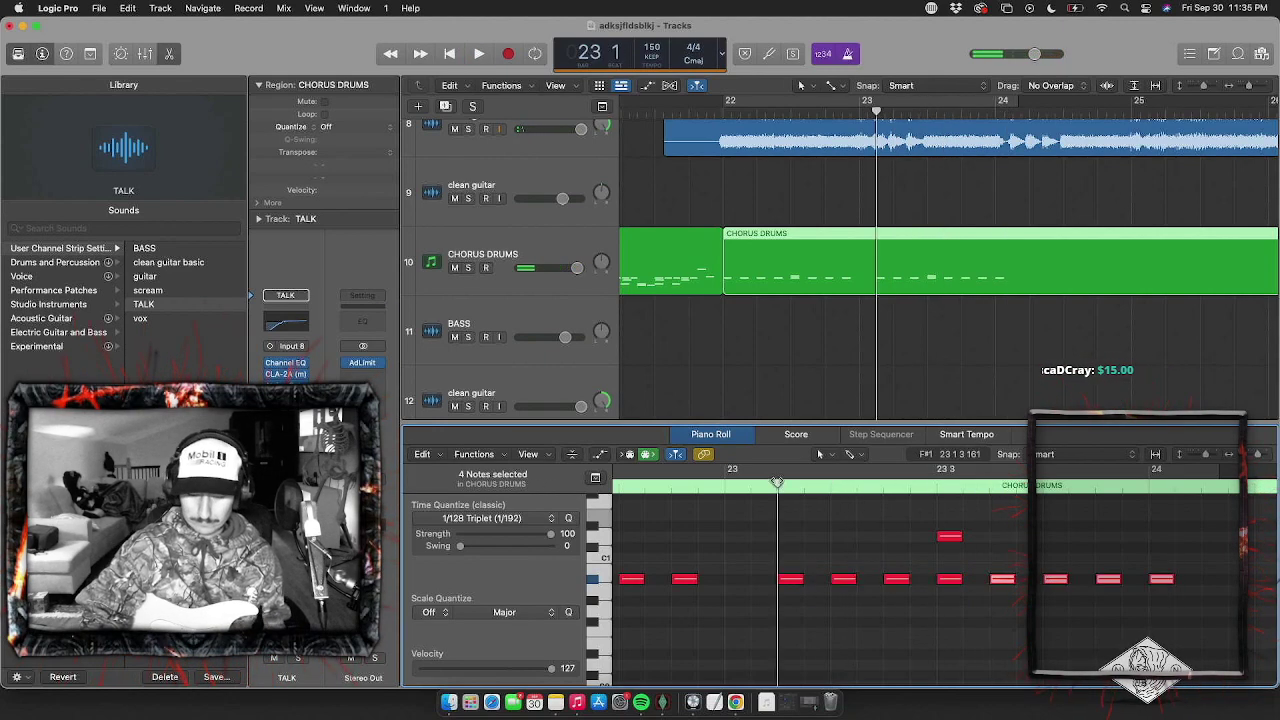
Play back bar 23 and delete the four selected A#0 notes after its third beat
key(space)
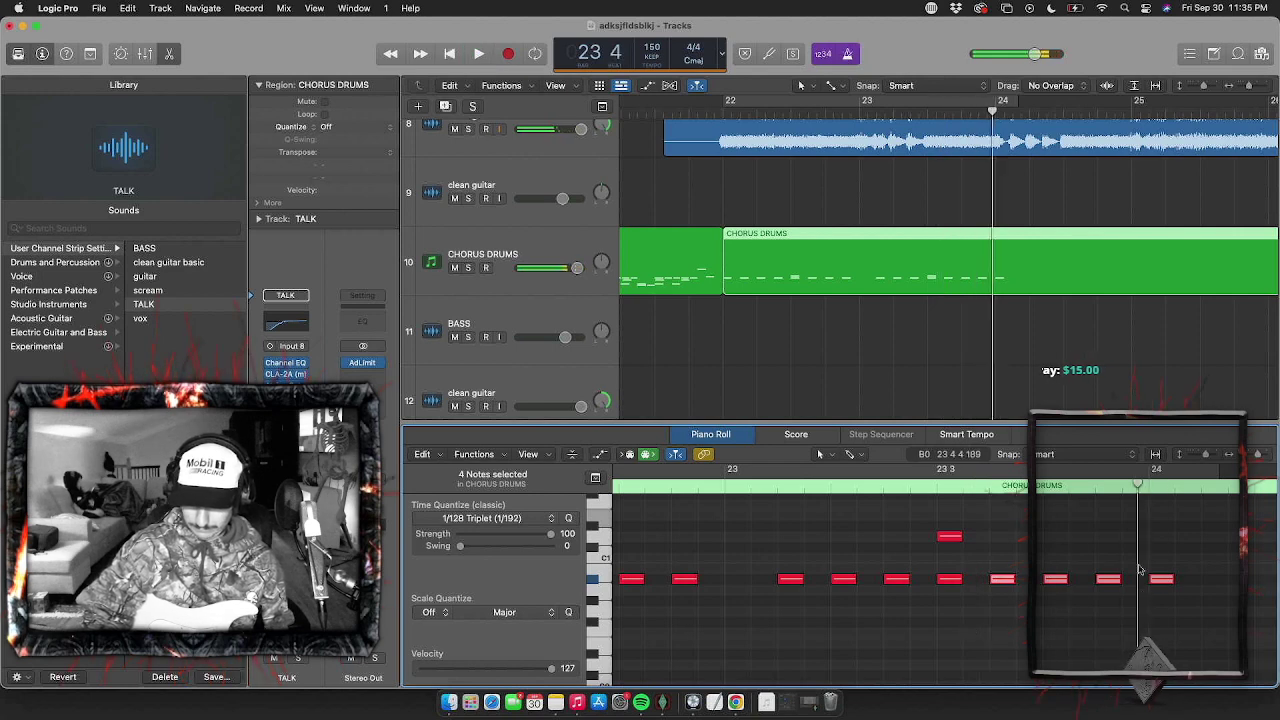
key(space)
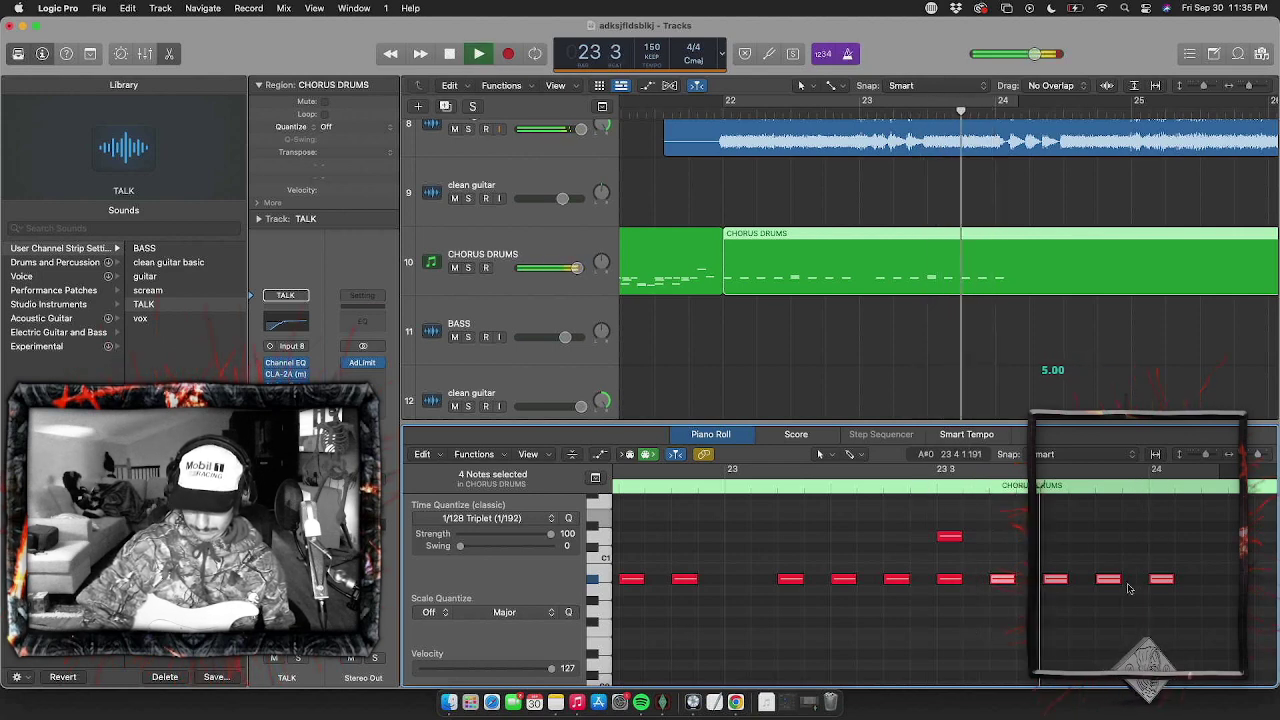
click(1160, 580)
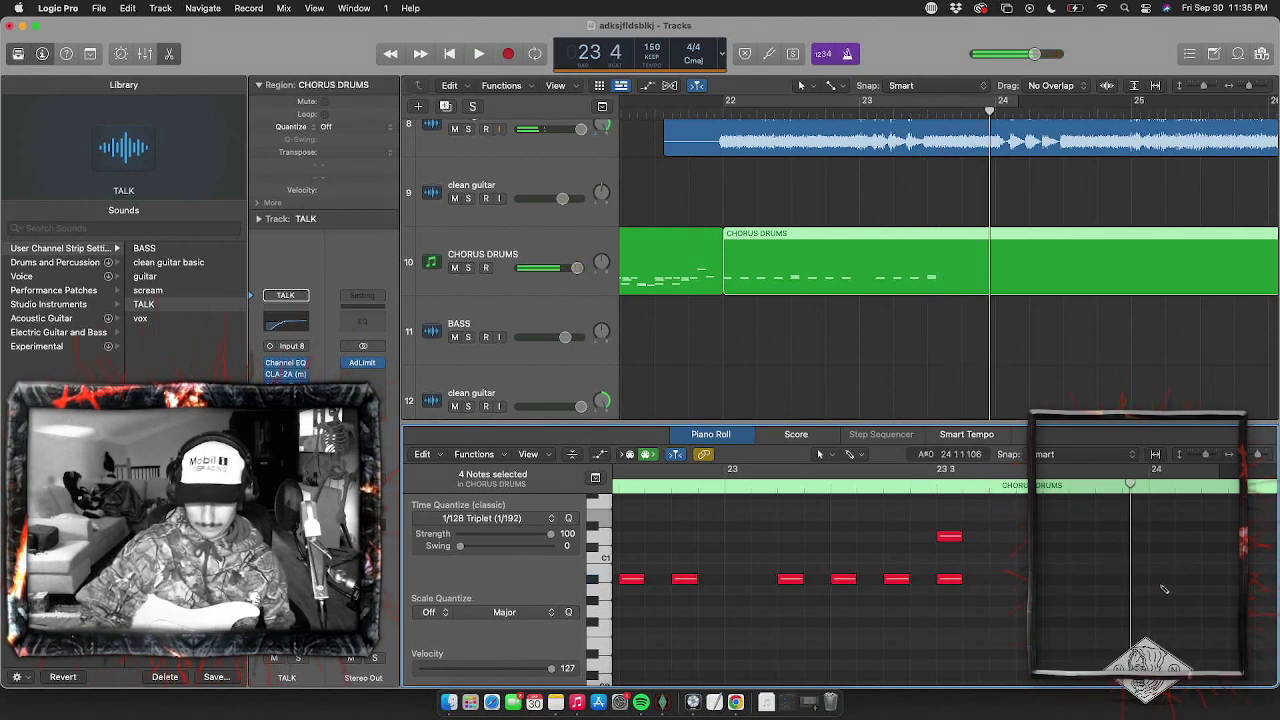
key(Delete)
Add eighth-note-spaced A#0 notes from 23 3 3 to 23 4 3 and from 24 1 3 to 24 3 1
key(space)
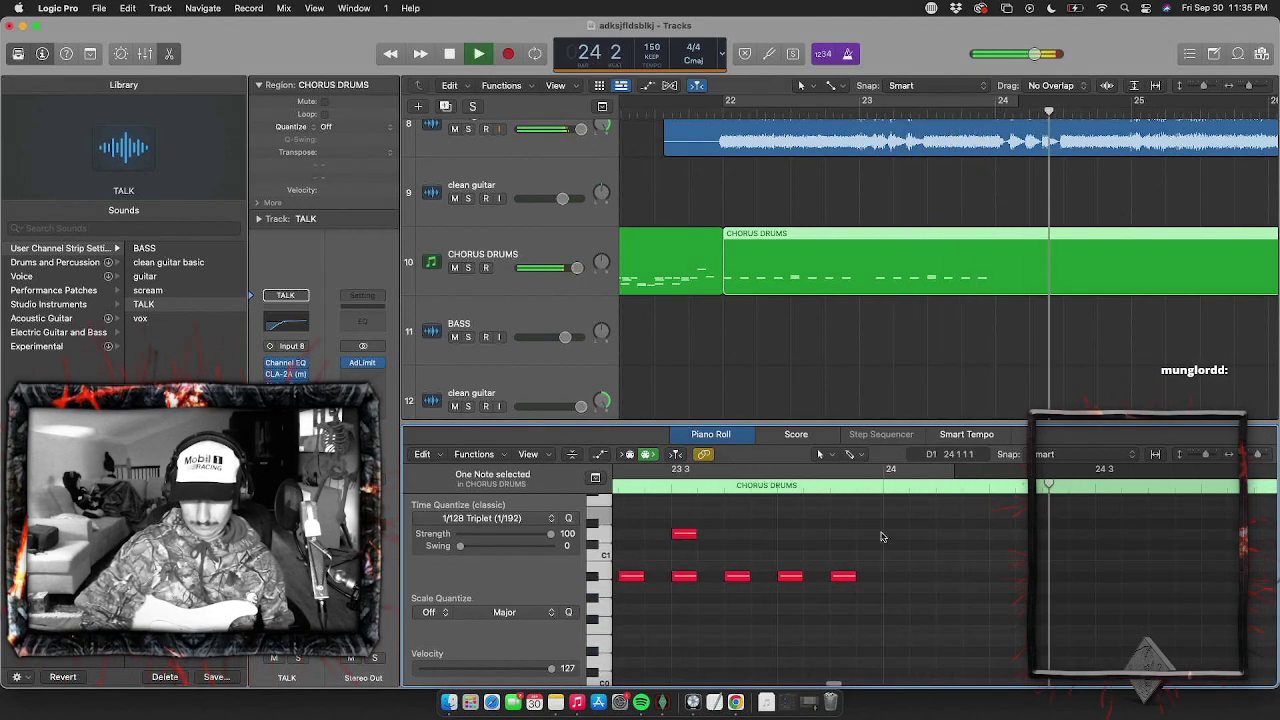
key(space)
key(space)
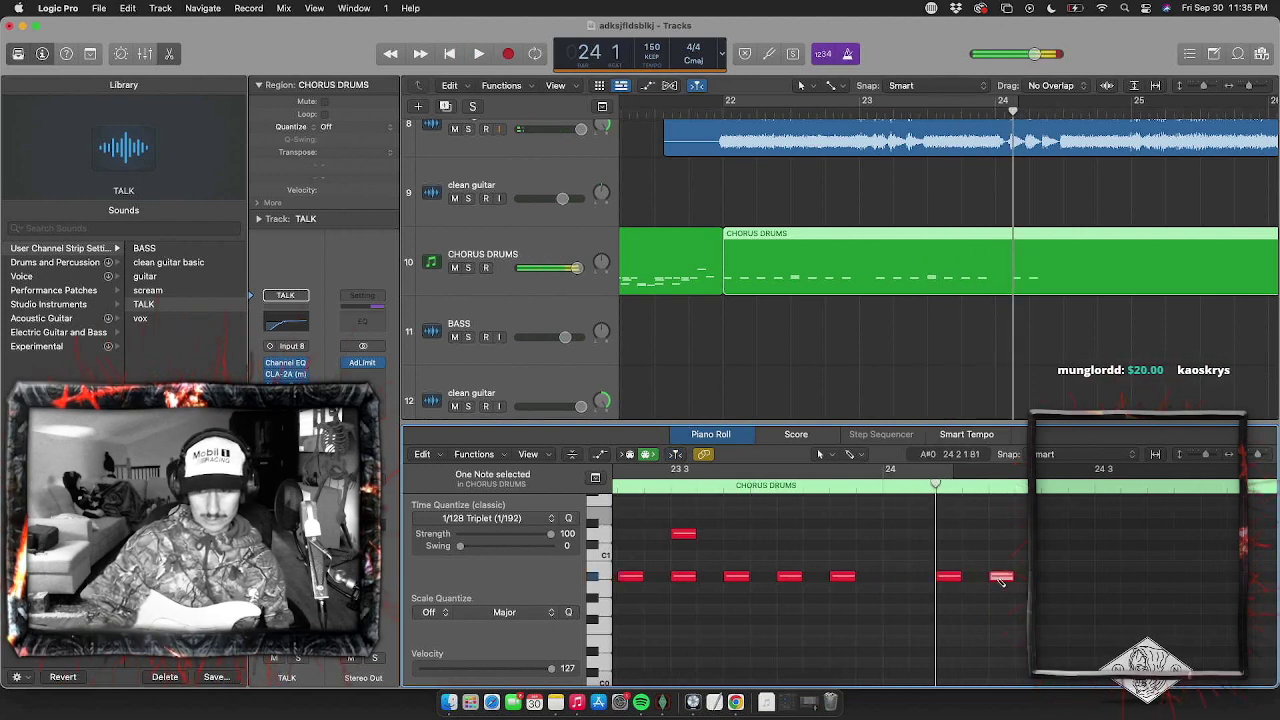
click(998, 579)
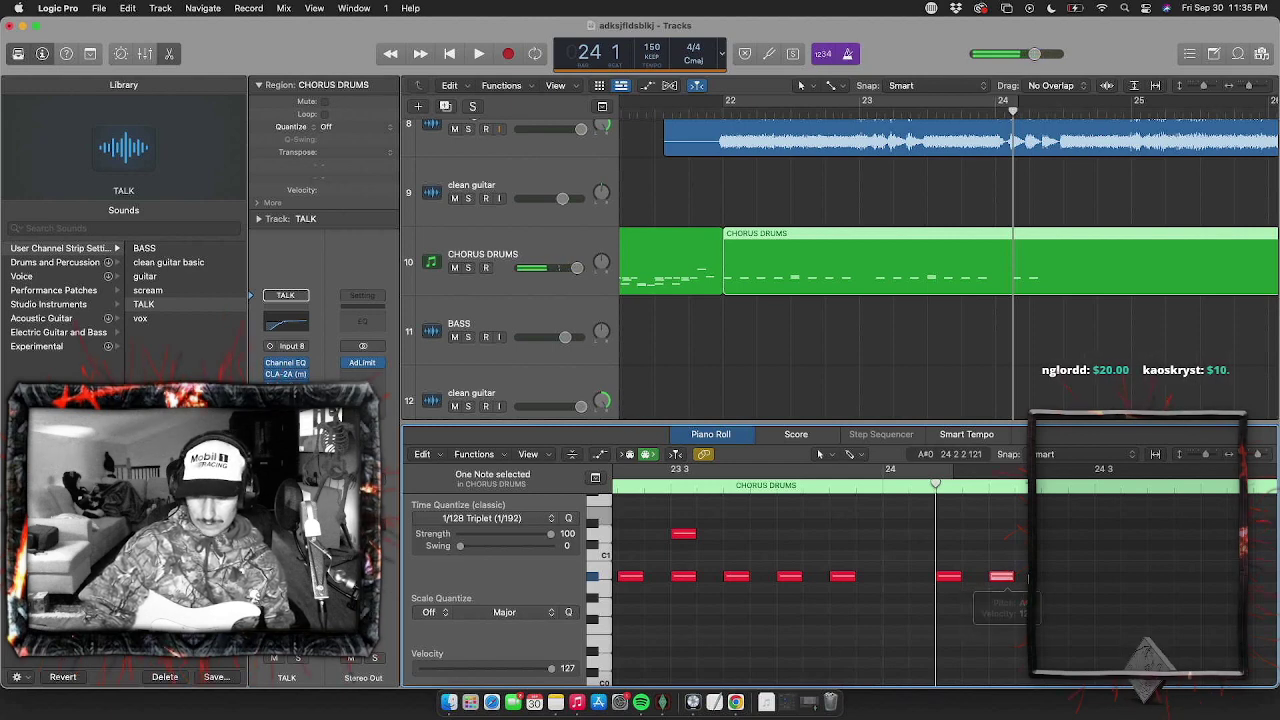
click(1101, 580)
Play the pattern from bar 22, add a D1 note on beat 3 of bar 24, and continue the A#0 notes at 24 3 3 and 24 4 1
scroll(1101, 580, left, 4)
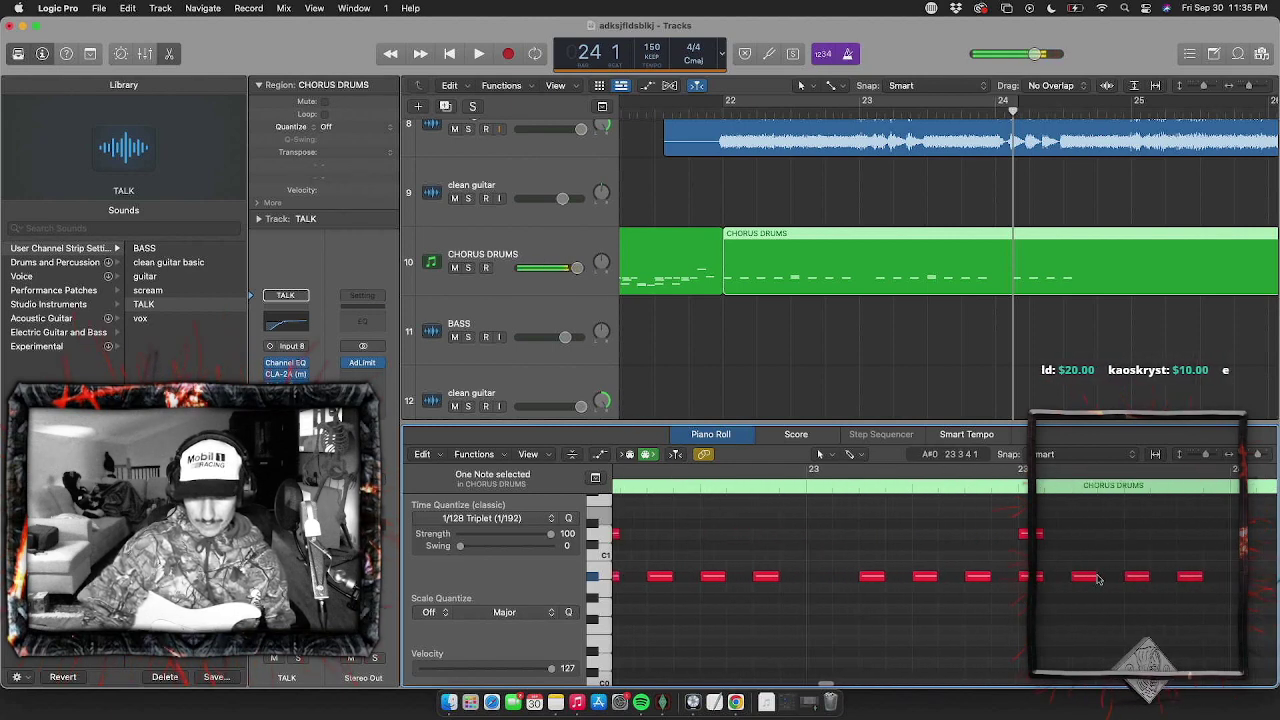
key(super+Left)
click(797, 486)
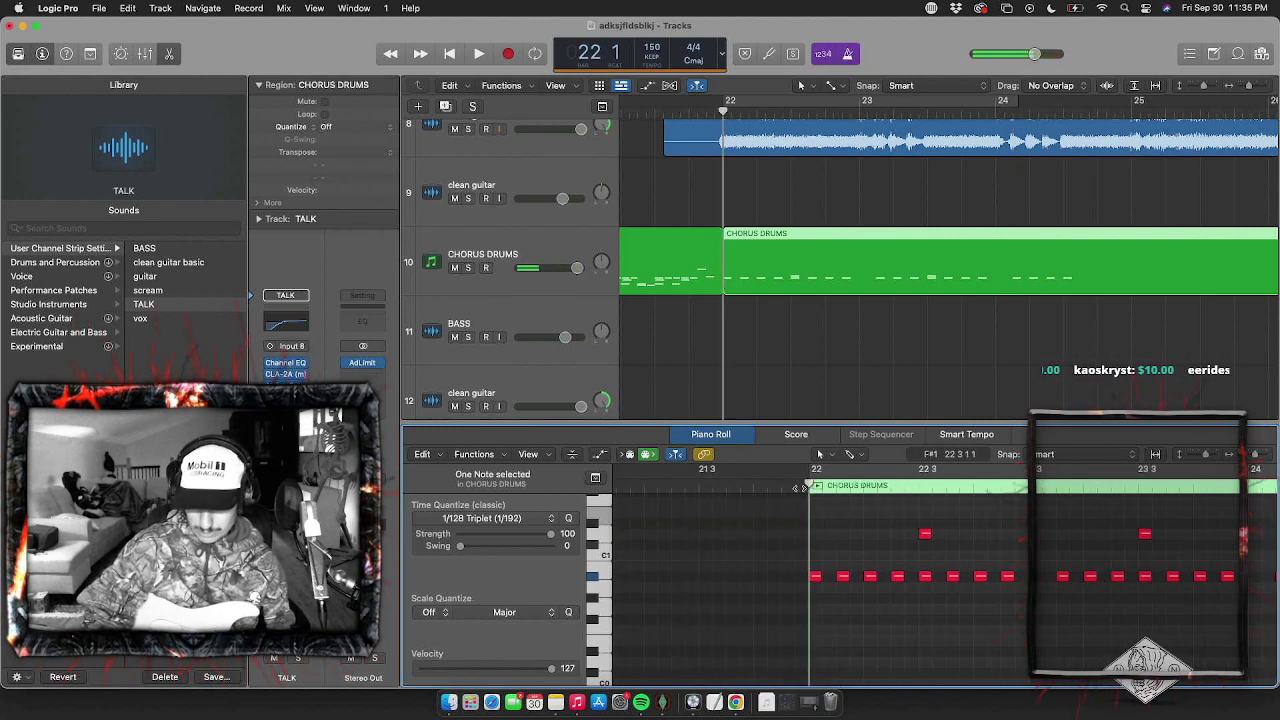
key(space)
scroll(814, 534, right, 2)
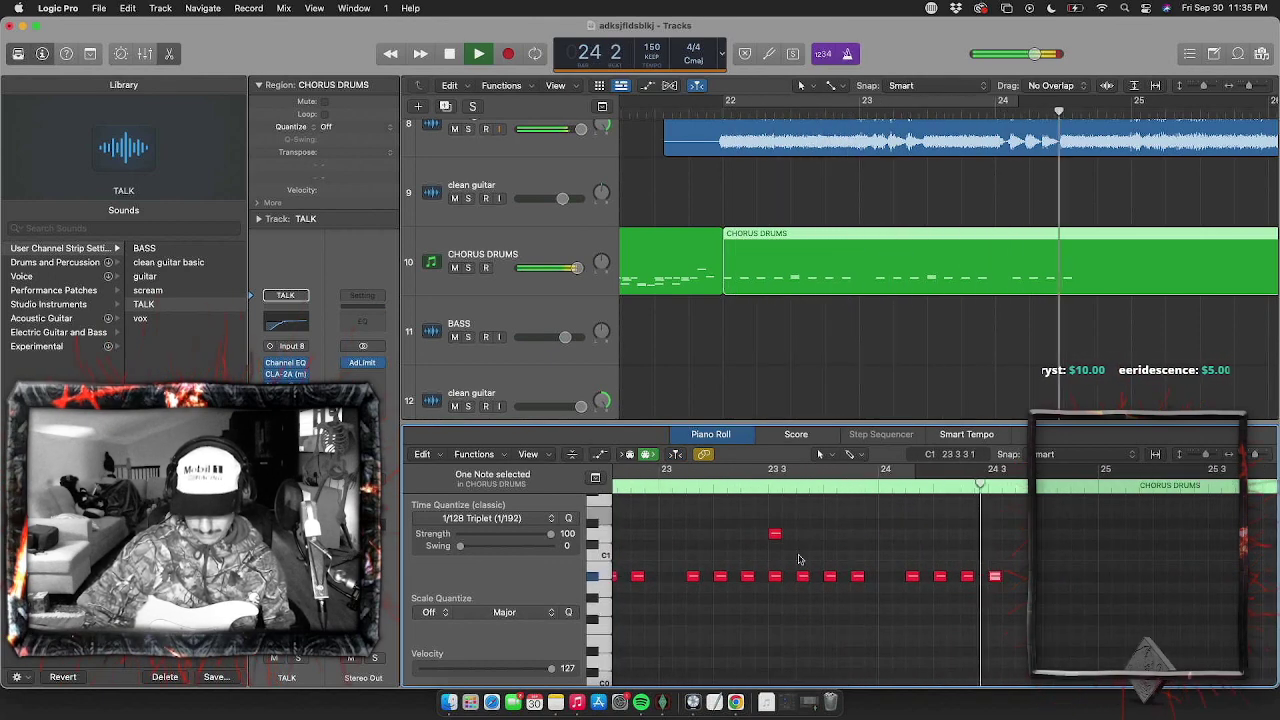
key(space)
drag(998, 576, 996, 534)
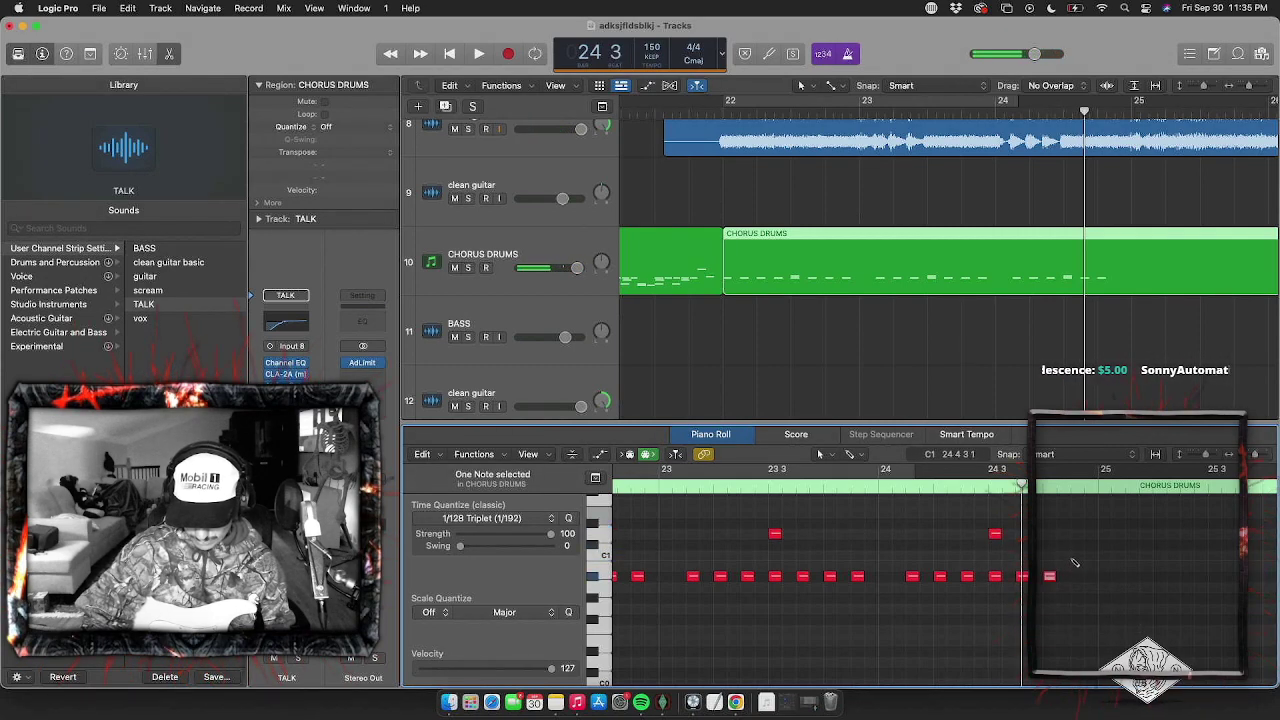
Layer a D1 note and an A#0 note at 24 4 3, auditioning the end of bar 24
drag(1077, 556, 1077, 534)
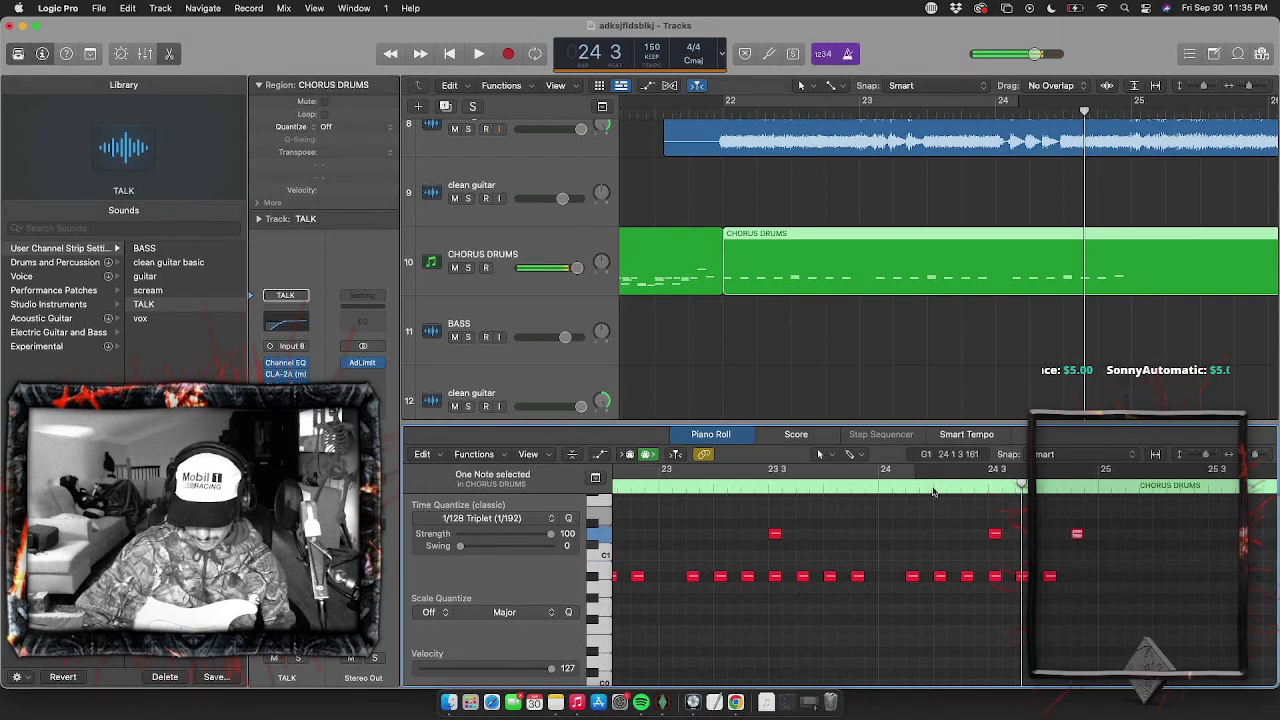
click(933, 490)
key(space)
key(space)
super+click(1077, 576)
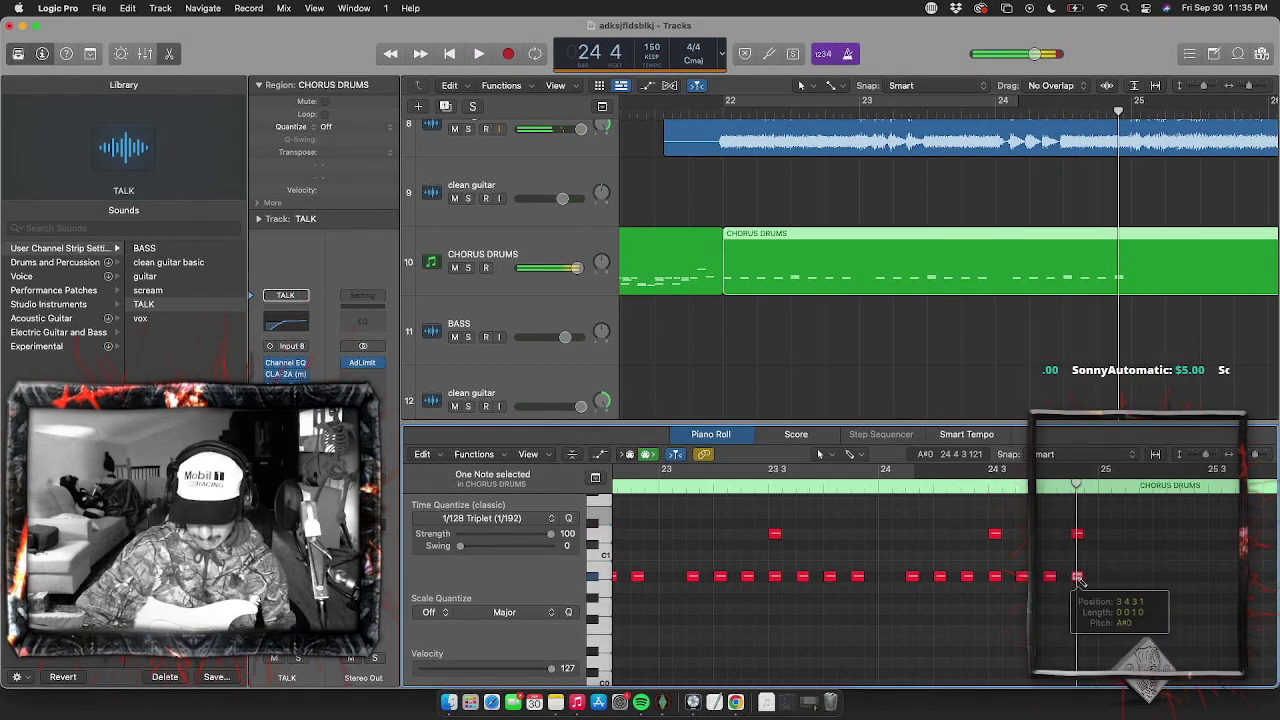
Play back bar 24 and the whole drum pattern from bar 22 to check the added hits
click(957, 489)
key(space)
scroll(983, 572, right, 2)
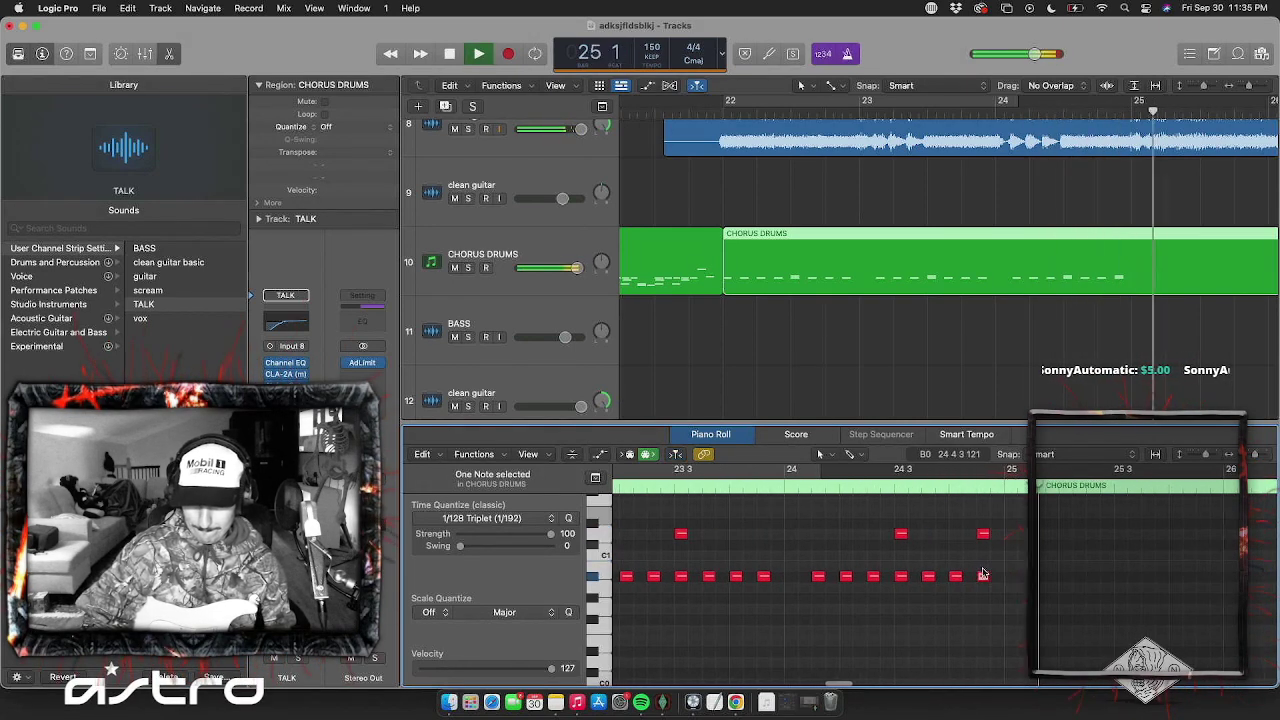
key(space)
key(super+Left)
key(super+Left)
key(space)
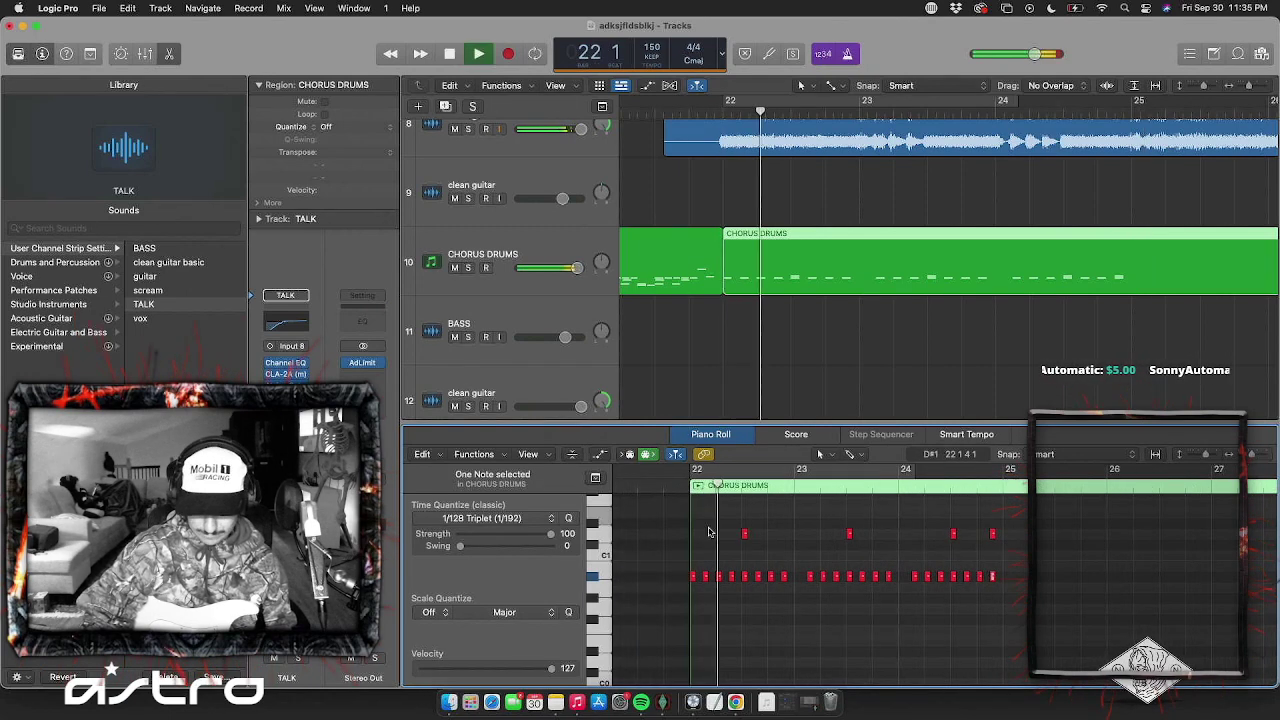
scroll(708, 532, up, 3)
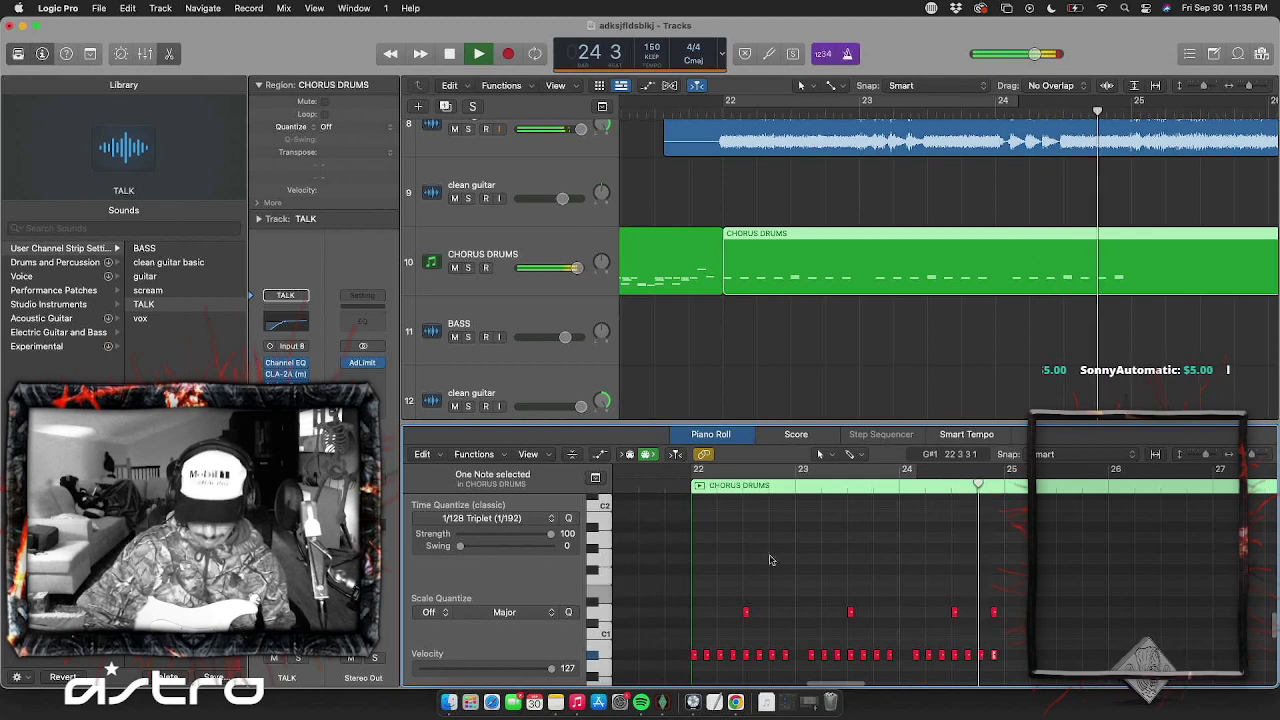
key(space)
Add A#0 notes at 25 1 1 and 25 1 2, followed by sixteenth-spaced D1 notes from 25 1 3 to 25 2 1
key(super+Right)
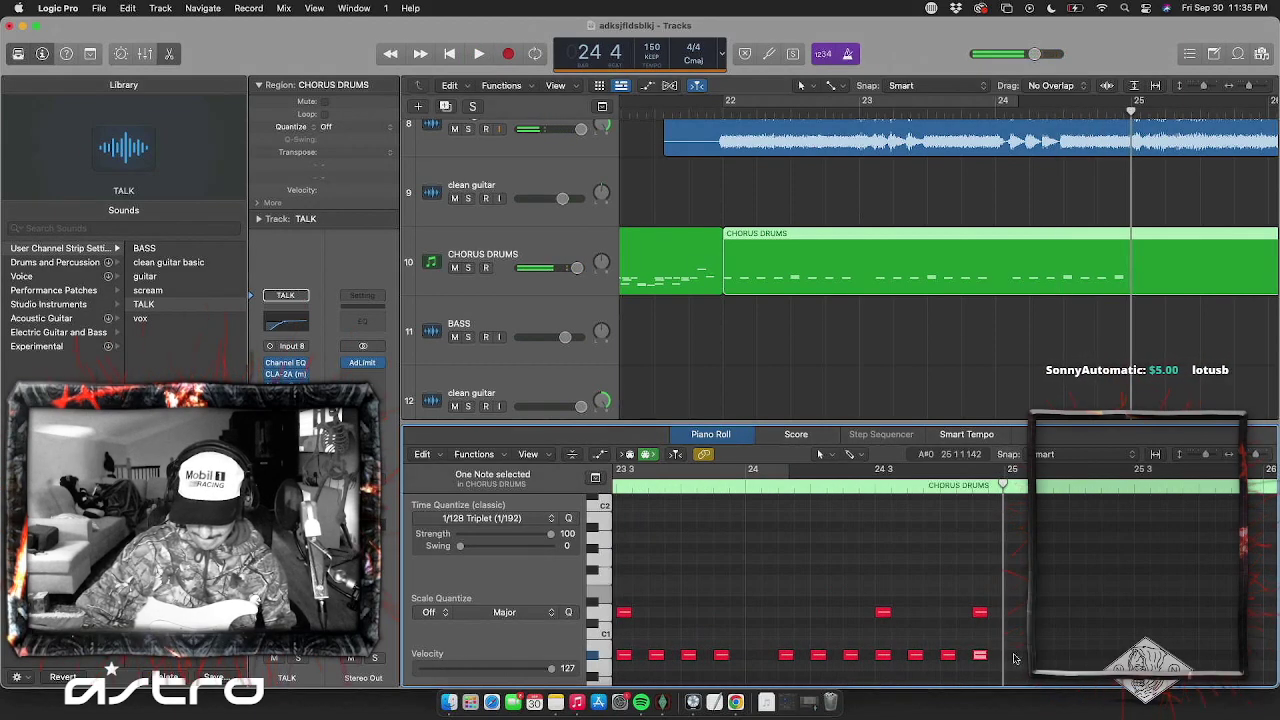
click(1012, 655)
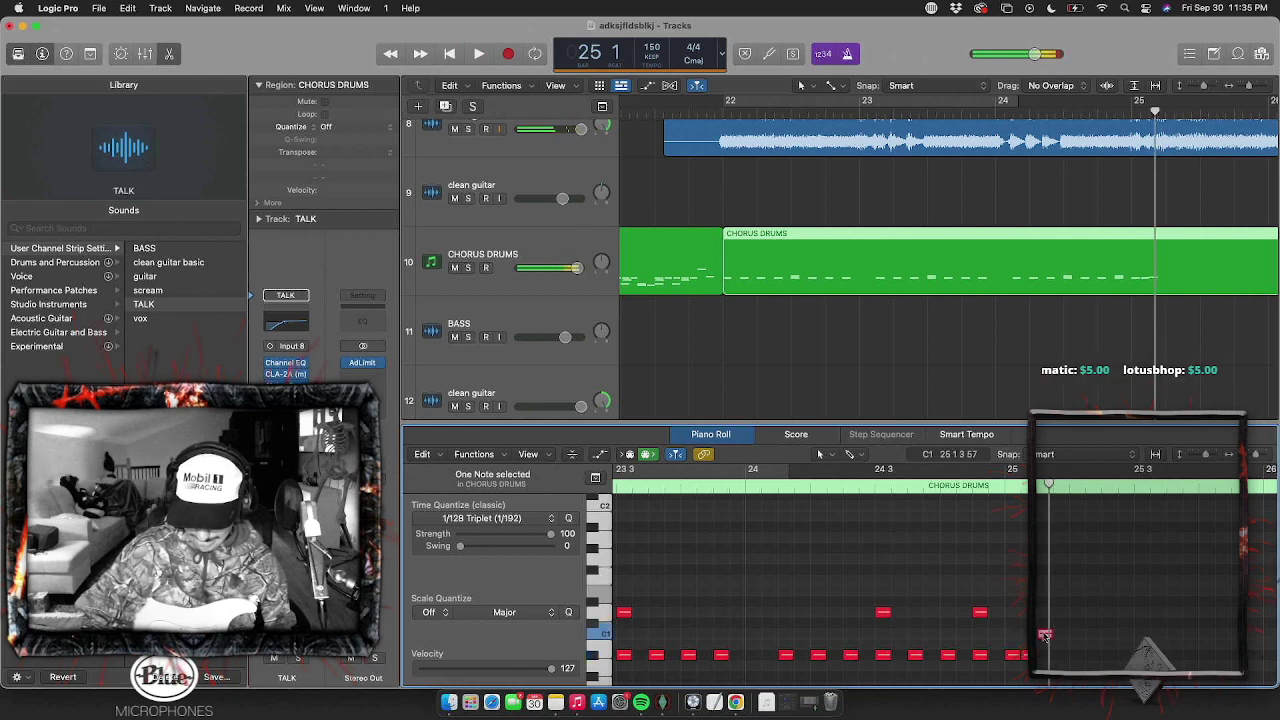
drag(1045, 627, 1047, 613)
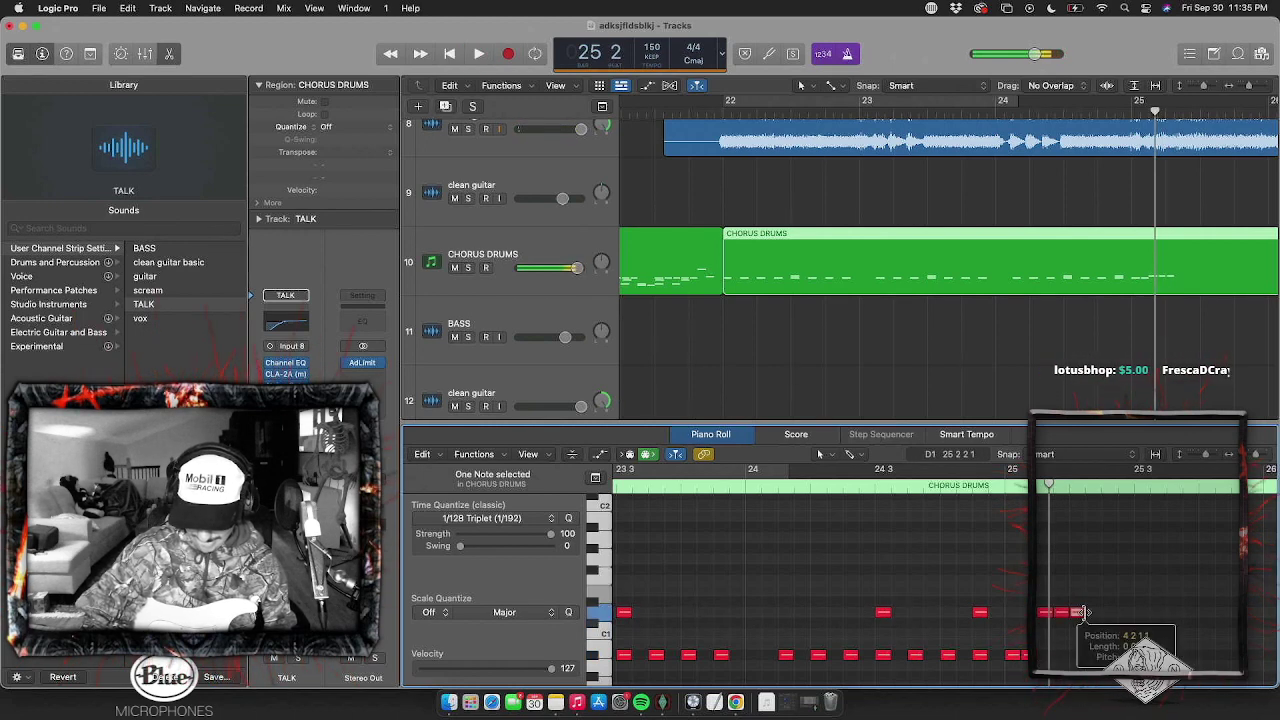
Add a D1 note at 25 2 2, raise the 25 2 1 note to D#1, and place A#0 notes at 25 2 3 and 25 2 4
key(space)
key(space)
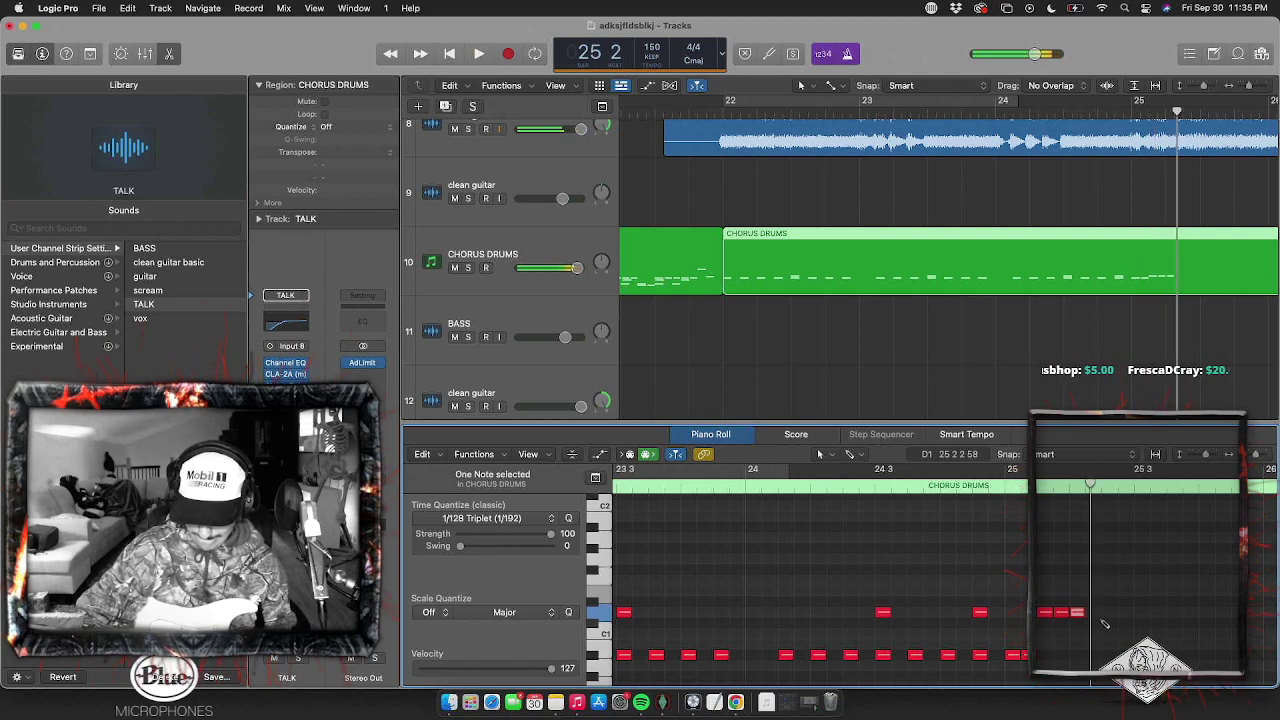
super+click(1092, 613)
drag(1078, 616, 1077, 602)
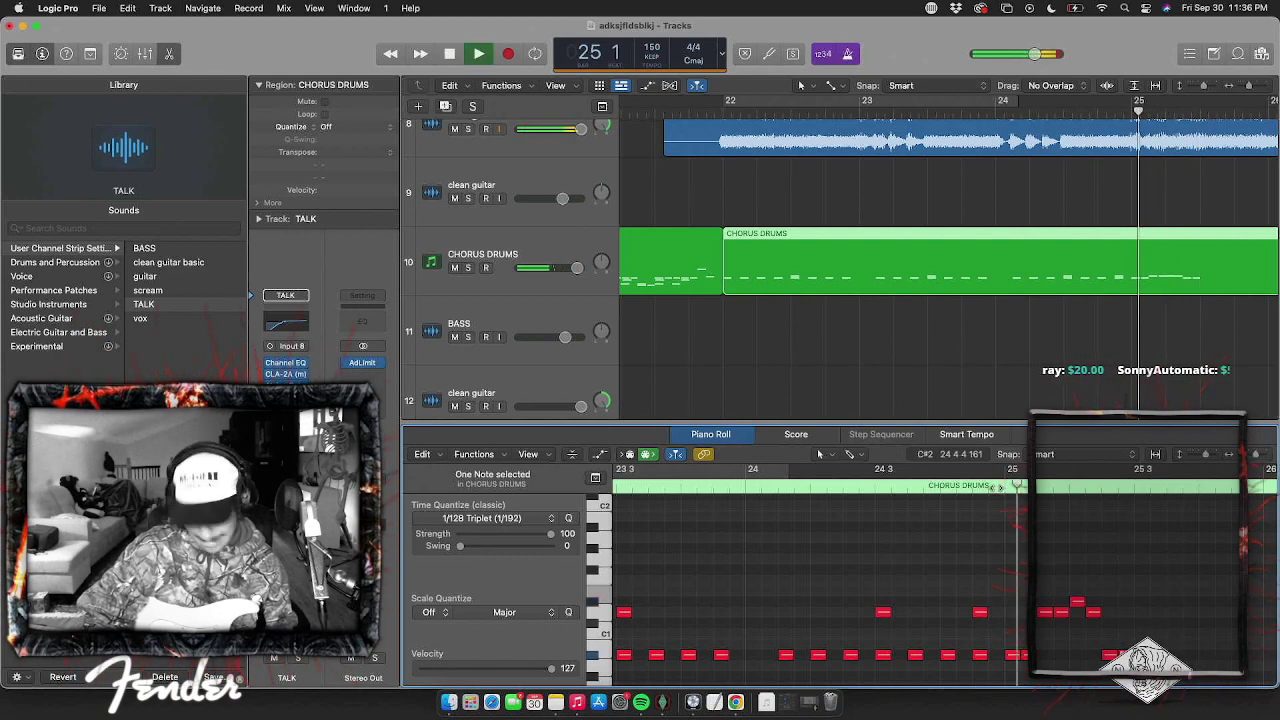
Fill beat 3 of bar 25 with alternating D1 and D#1 sixteenths, place an A1 note at 25 4 1, and play back the fill
drag(1137, 614, 1176, 614)
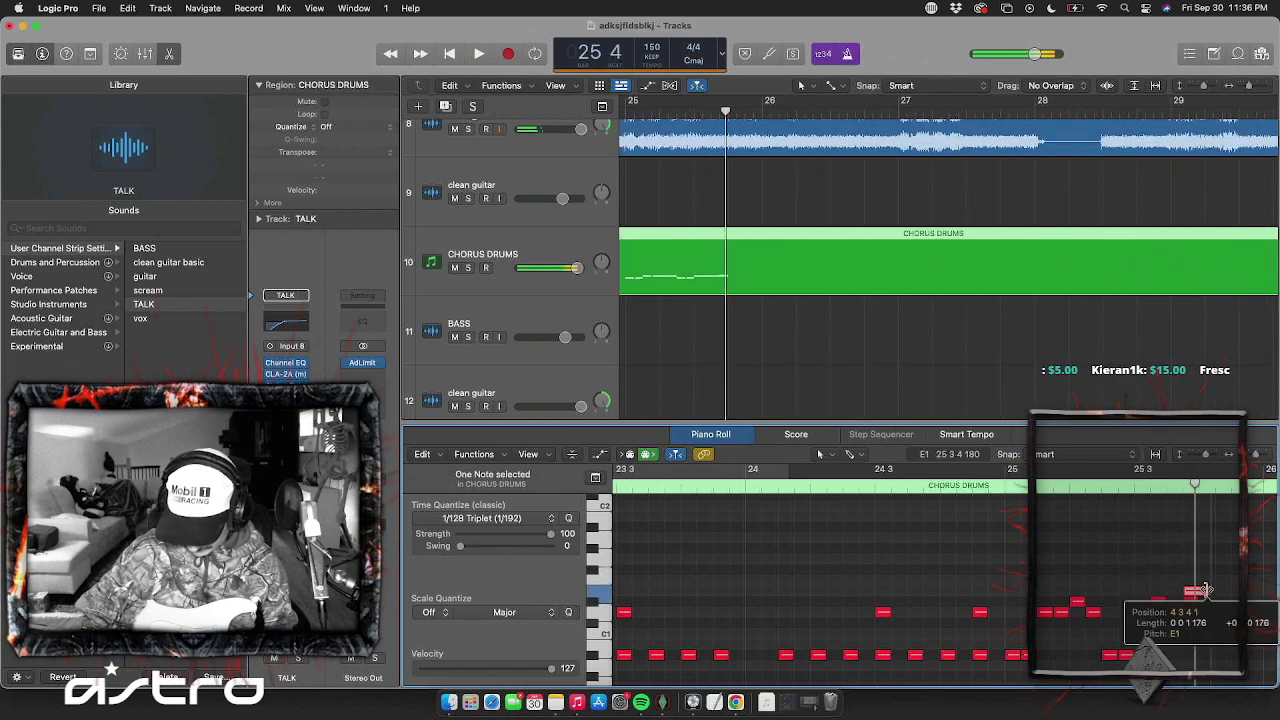
drag(1197, 594, 1209, 543)
double_click(1120, 491)
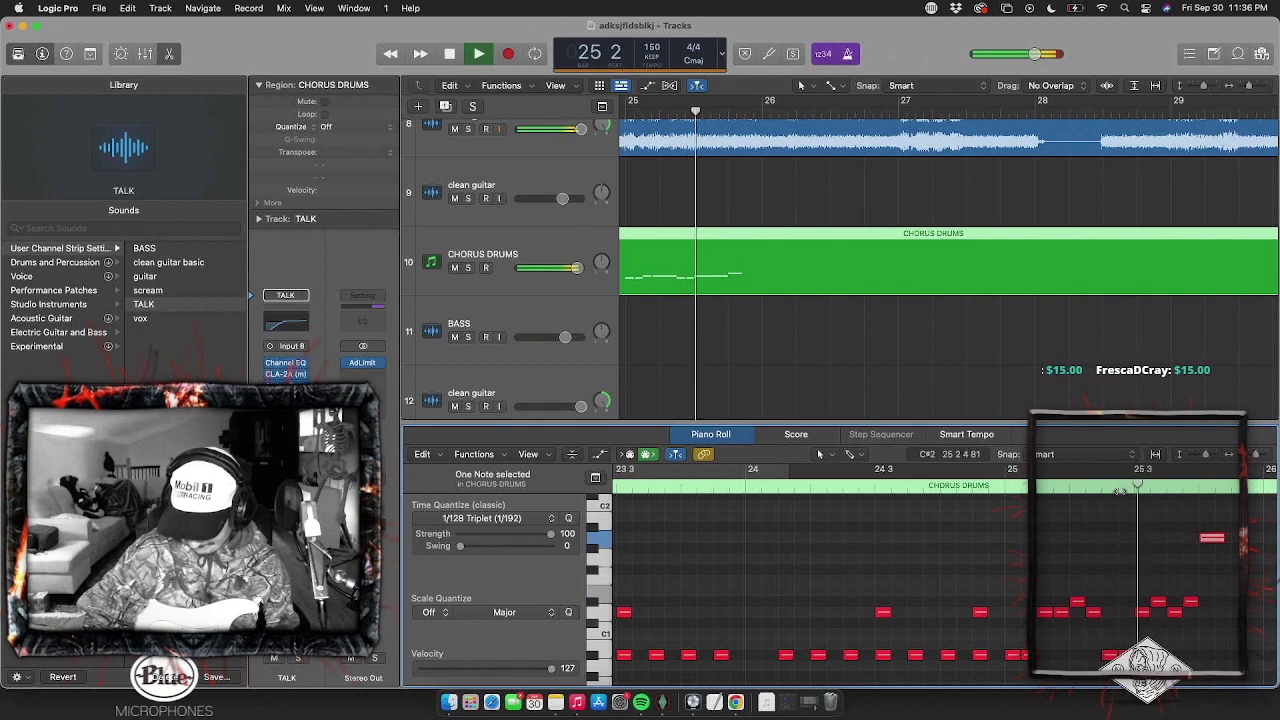
key(space)
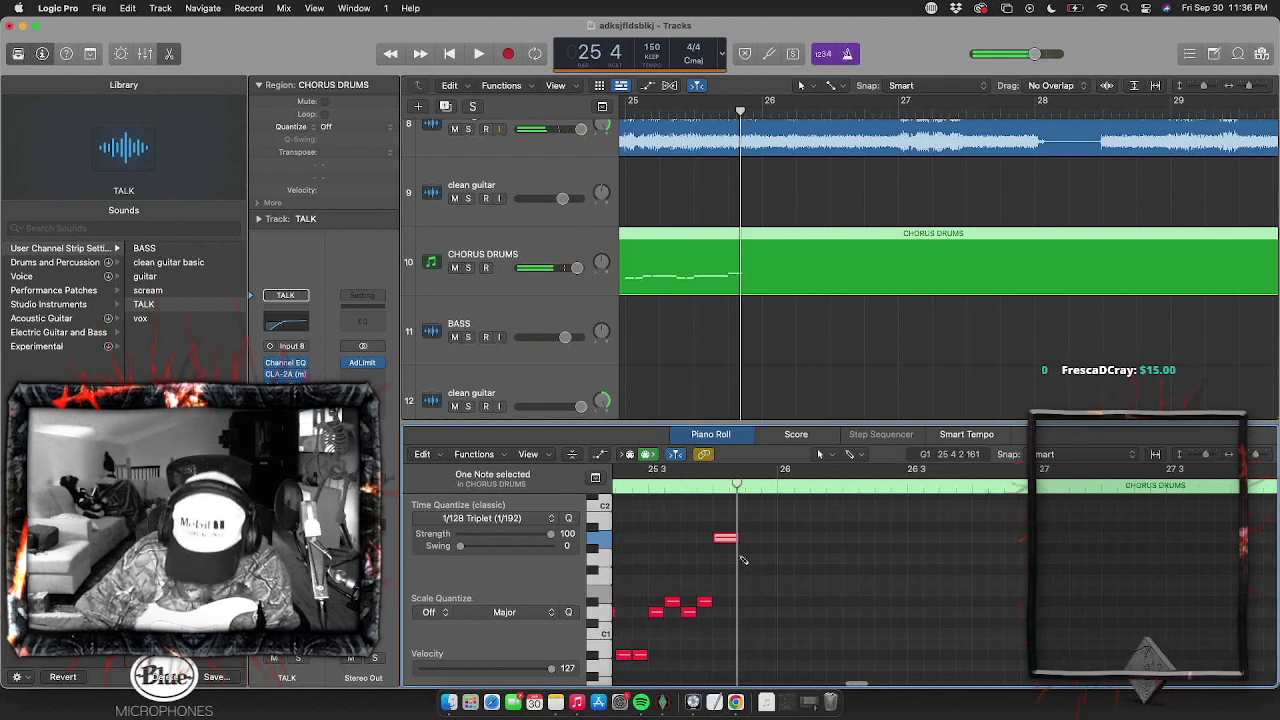
Continue the fill with a G1 note at 25 4 2 and a D#1 note at 25 4 3, and play it back
click(743, 560)
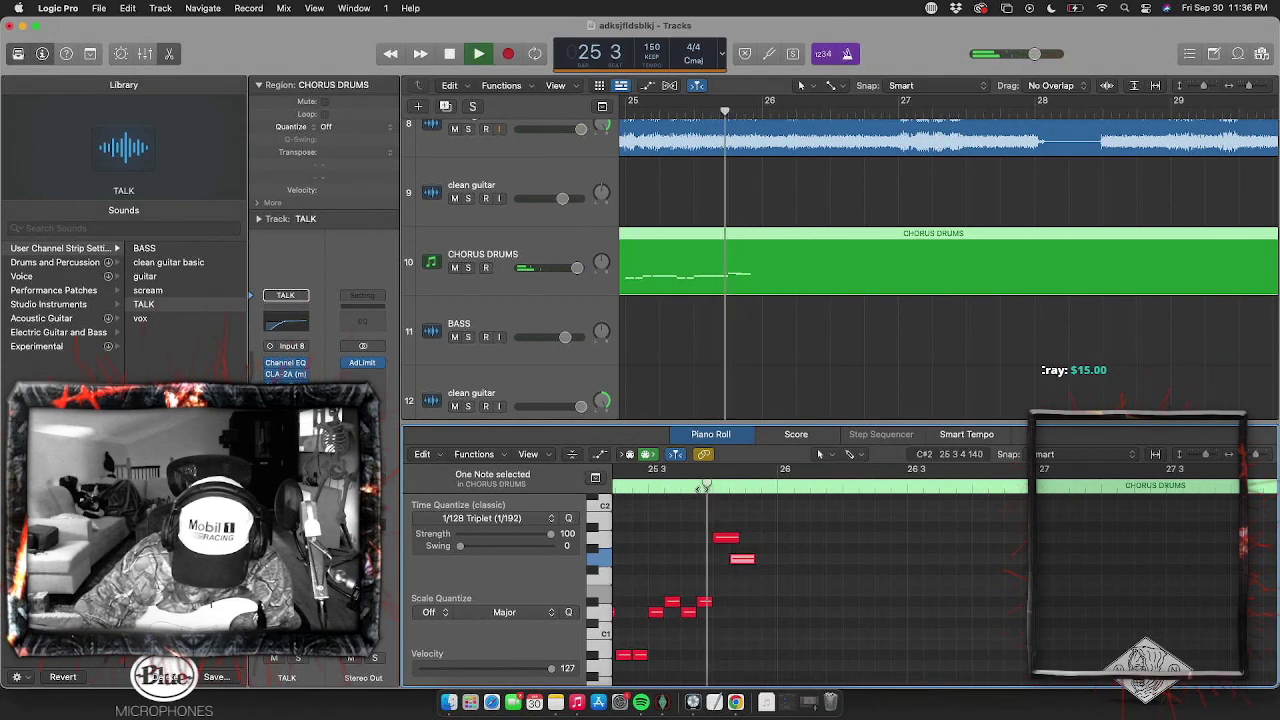
click(756, 603)
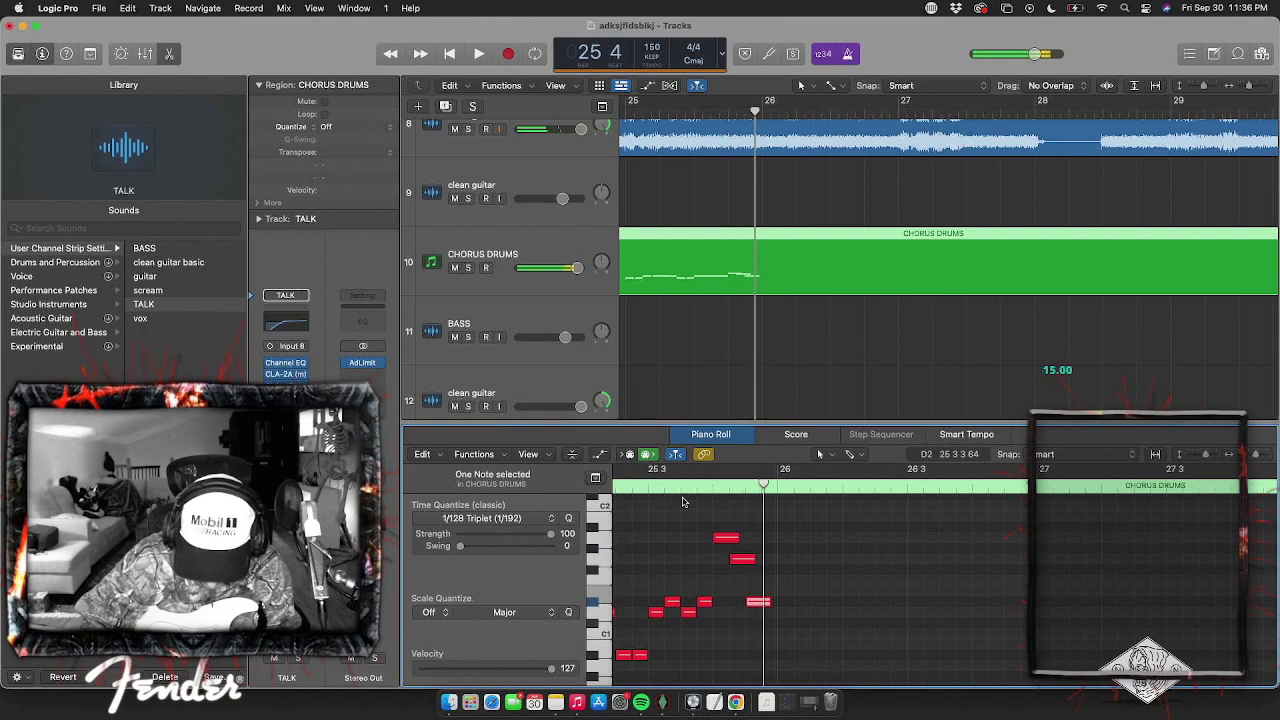
key(space)
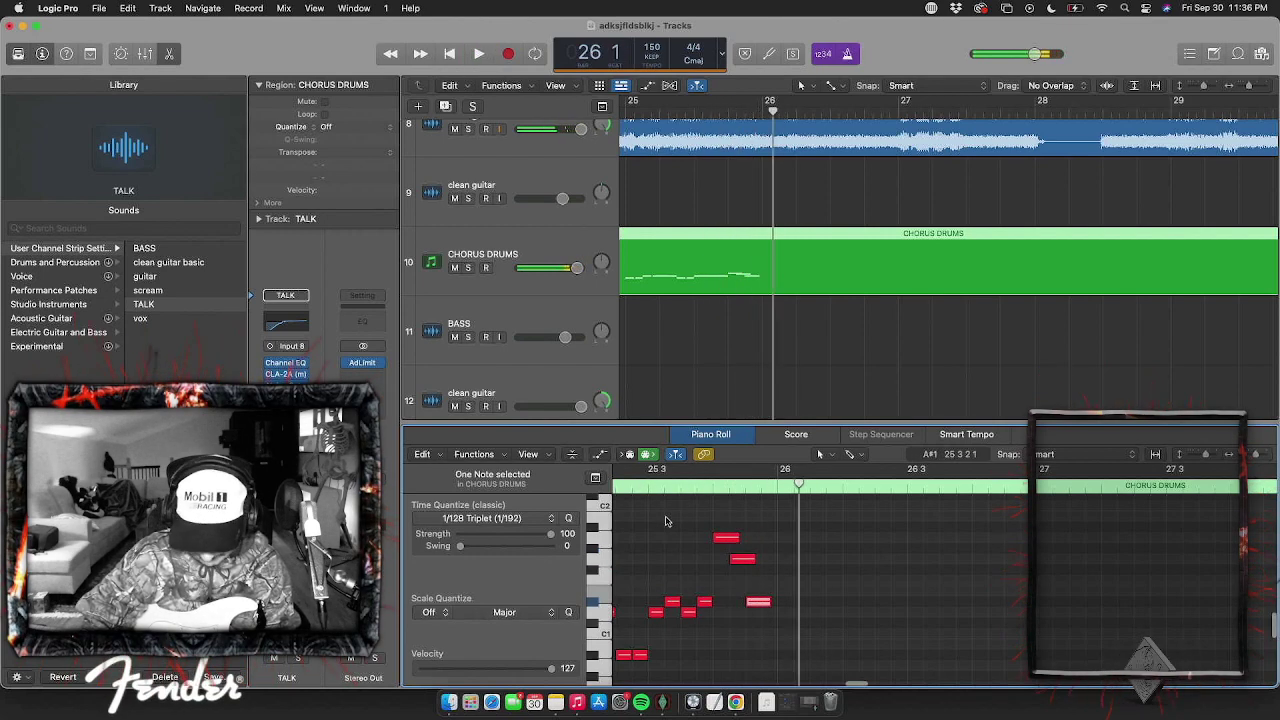
key(space)
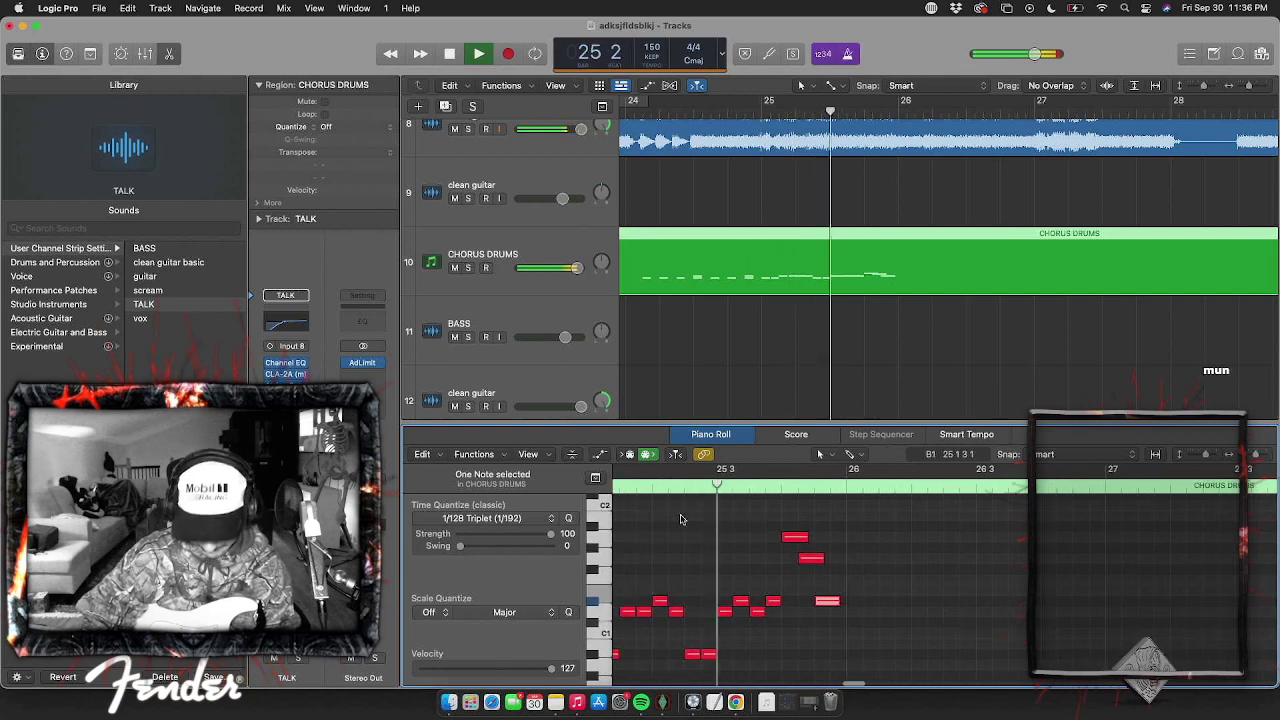
key(space)
Lower the fill's 25 4 3 note to C1, add another C1 note at 25 4 4, and play the fill
click(800, 558)
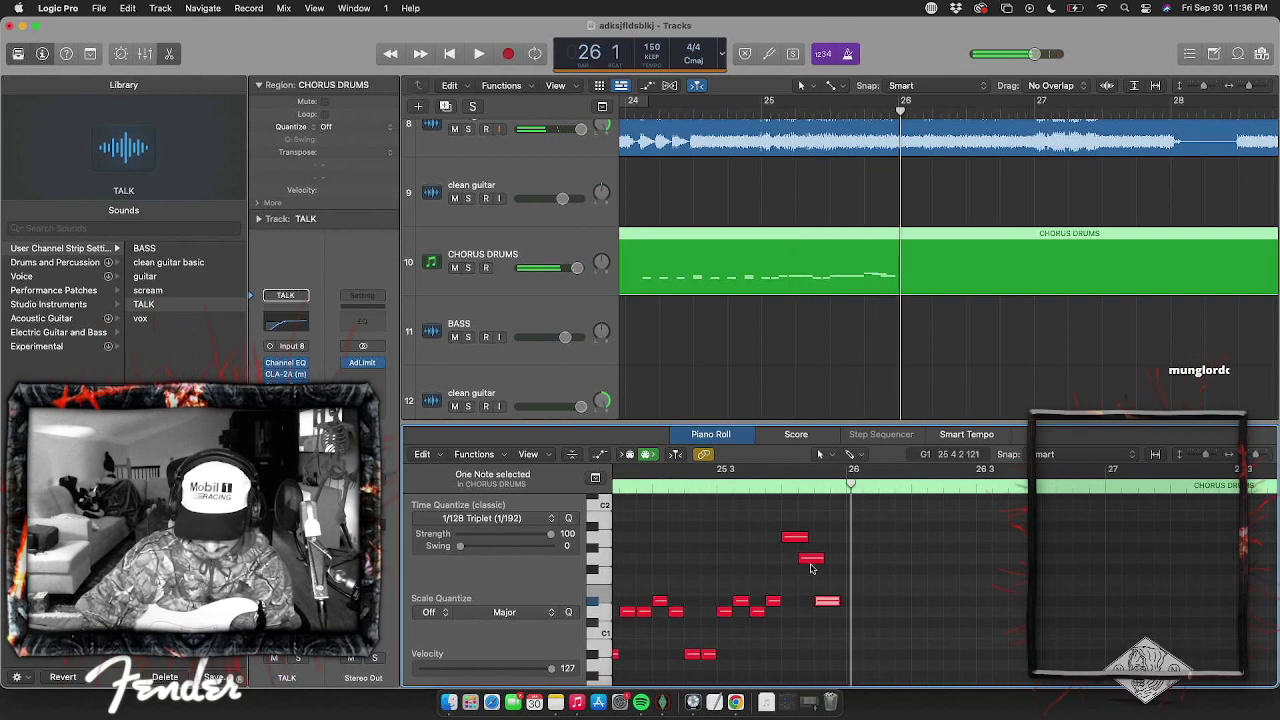
drag(825, 598, 845, 636)
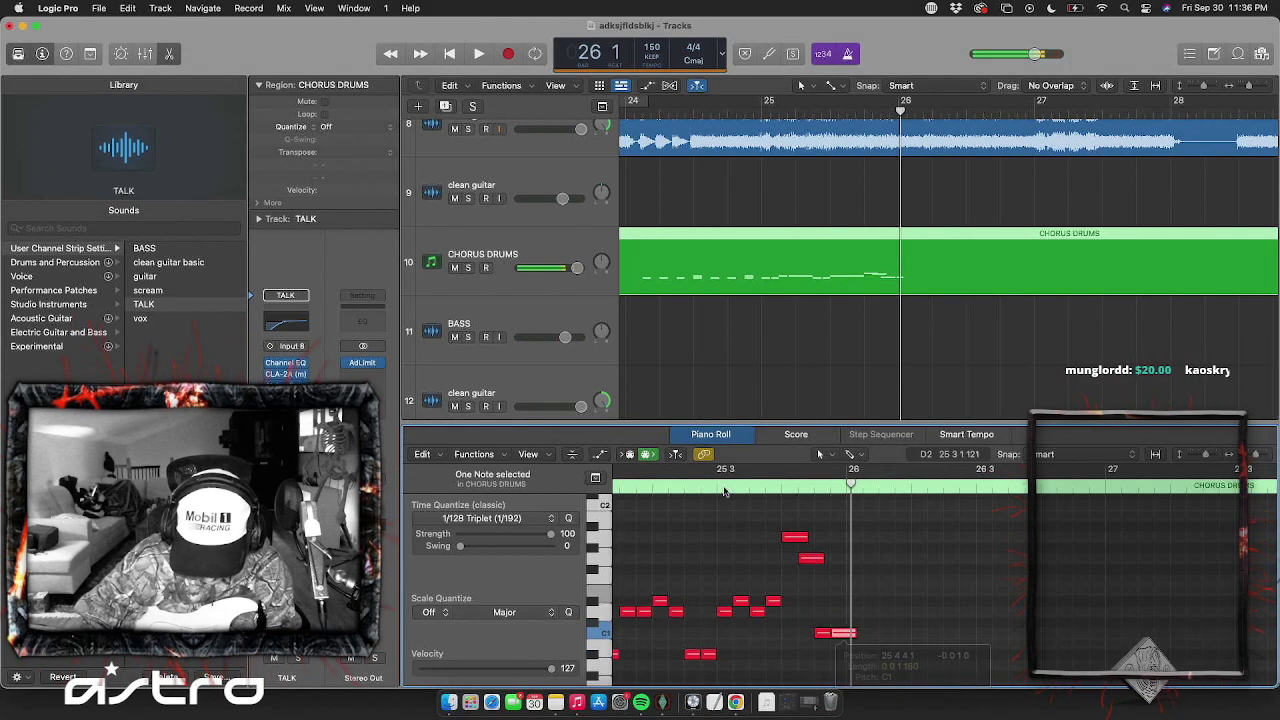
key(space)
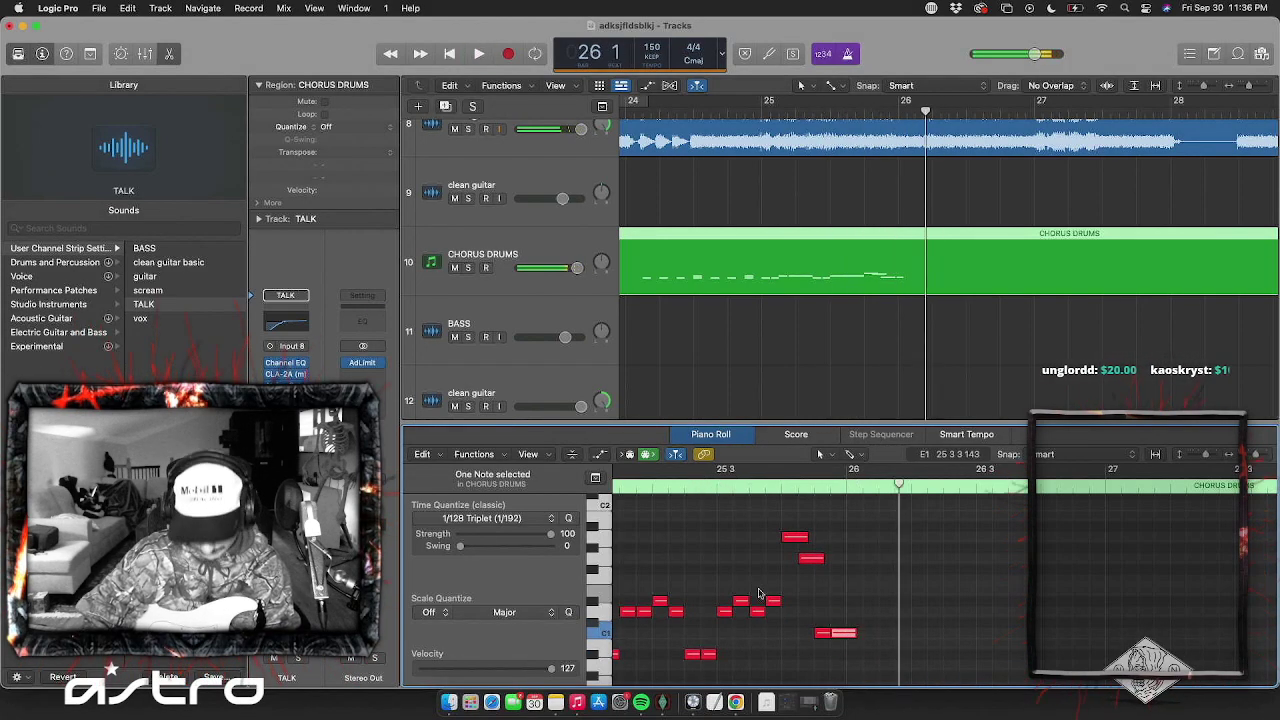
Add a note at the start of bar 22 in the CHORUS DRUMS region and raise it to E2
scroll(760, 594, down, 4)
scroll(773, 551, left, 3)
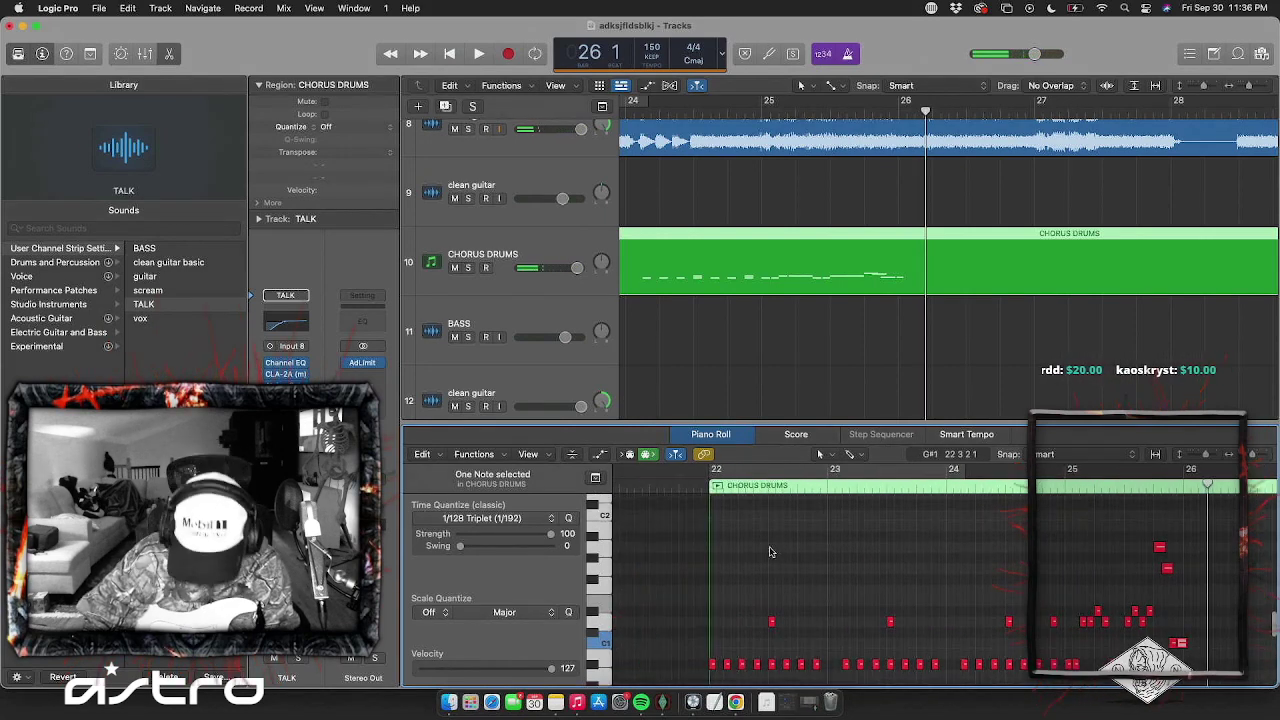
super+click(737, 543)
drag(737, 543, 714, 500)
scroll(714, 520, up, 2)
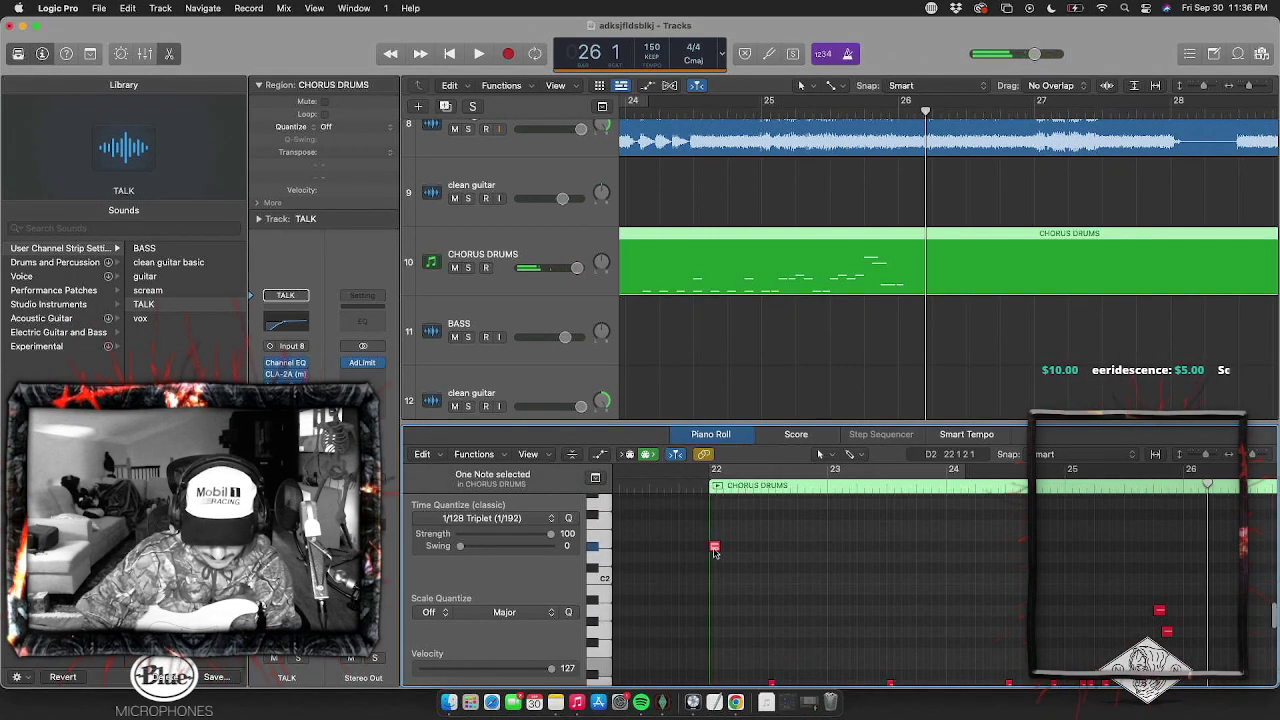
mouse_move(713, 549)
mouse_down()
mouse_move(715, 528)
mouse_move(716, 540)
mouse_up()
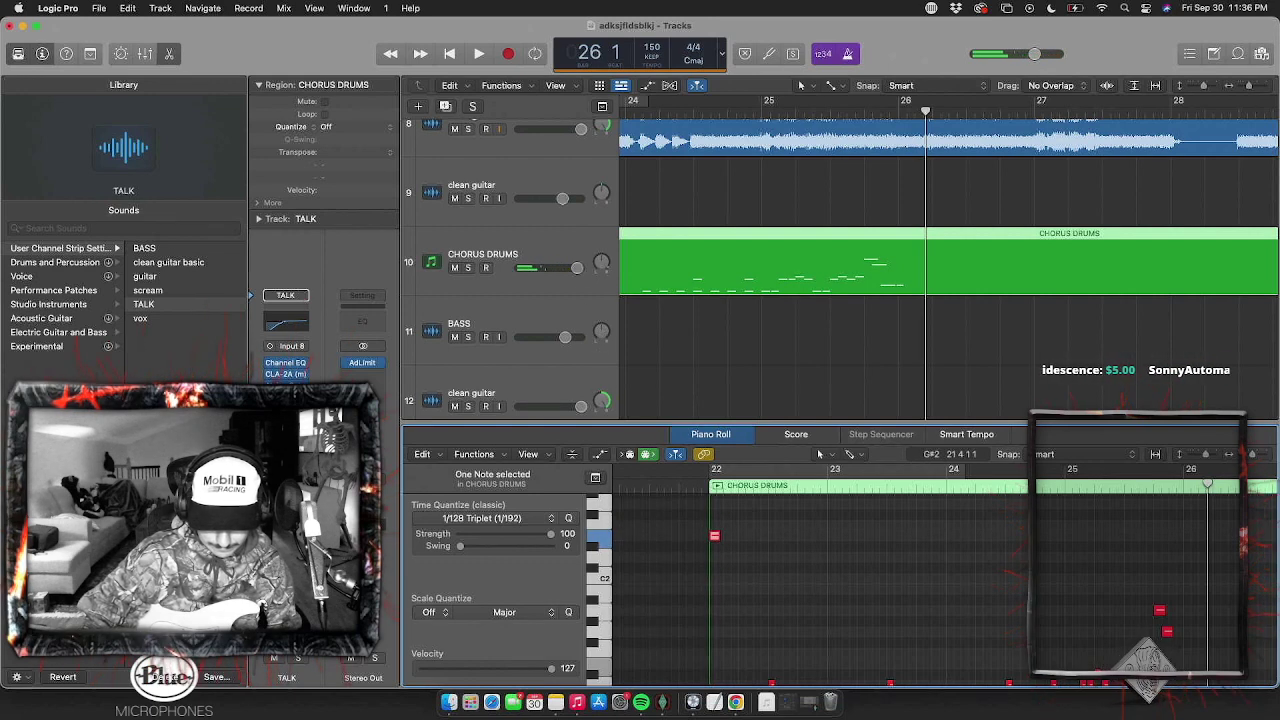
mouse_move(601, 262)
mouse_down()
mouse_move(601, 310)
mouse_move(594, 263)
mouse_up()
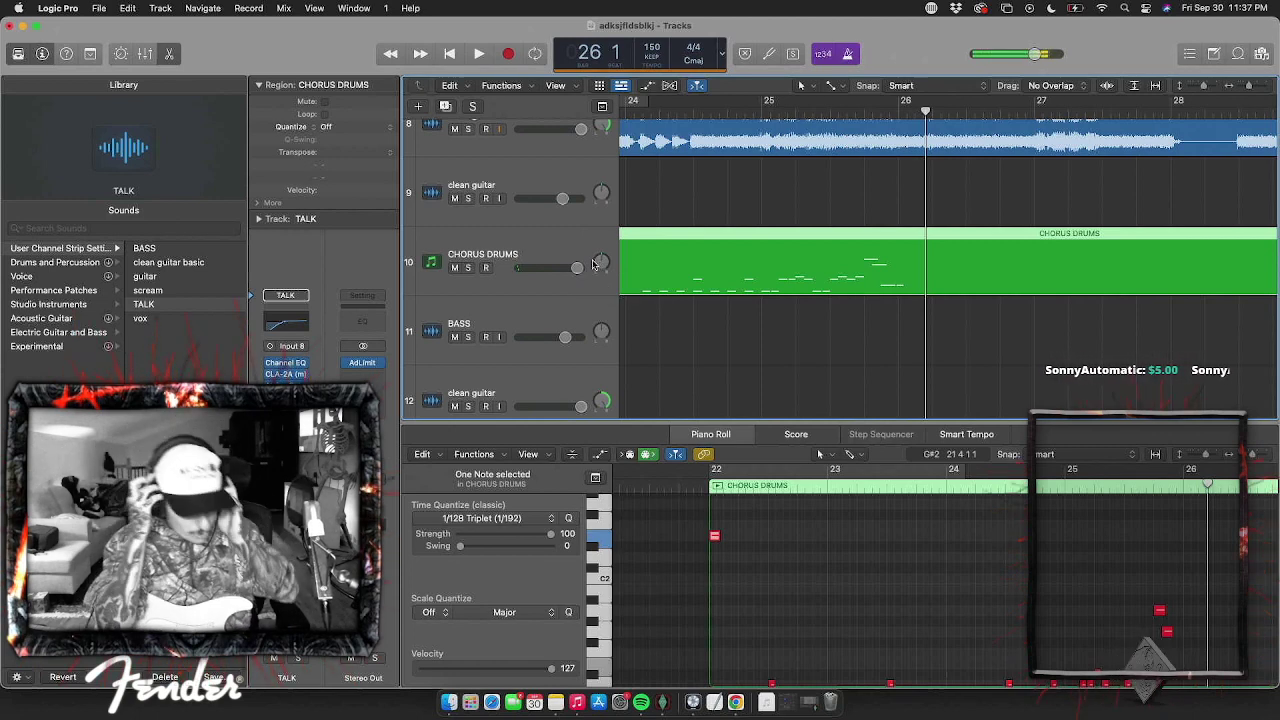
click(692, 486)
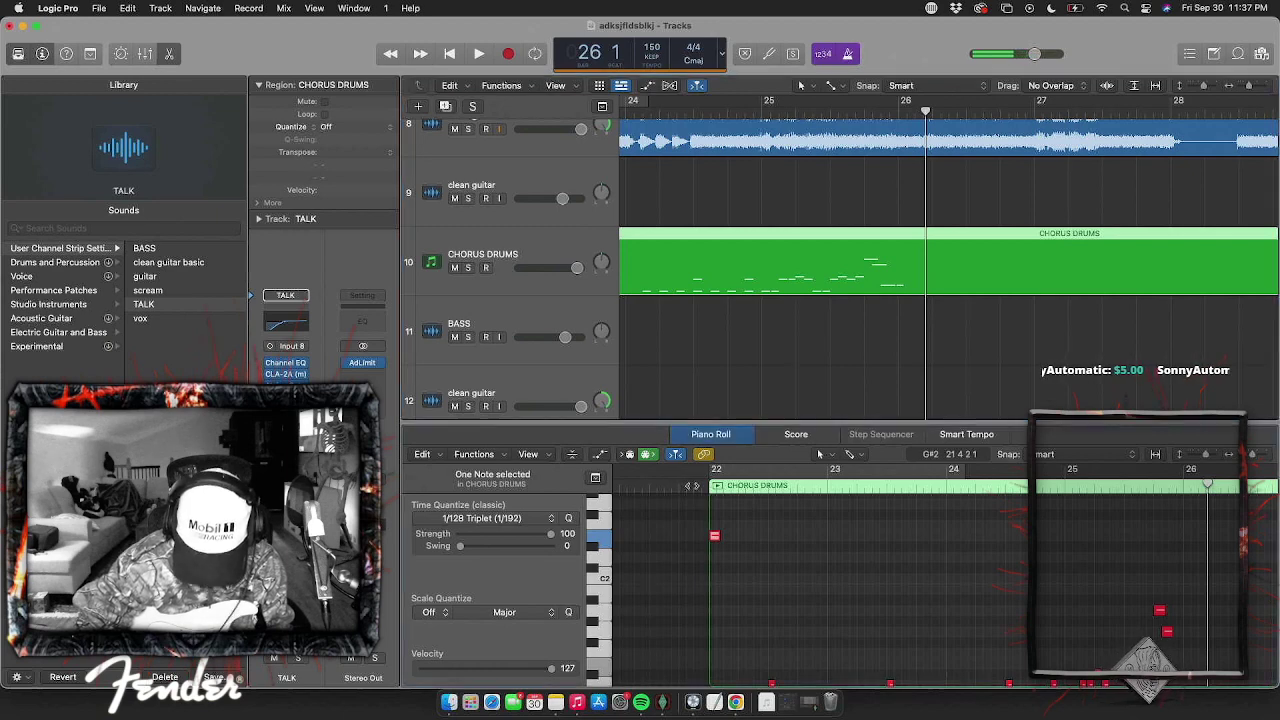
Play from bar 22, add a second E2 note at 22 2 1, and play the two hits back
key(space)
key(space)
super+click(744, 537)
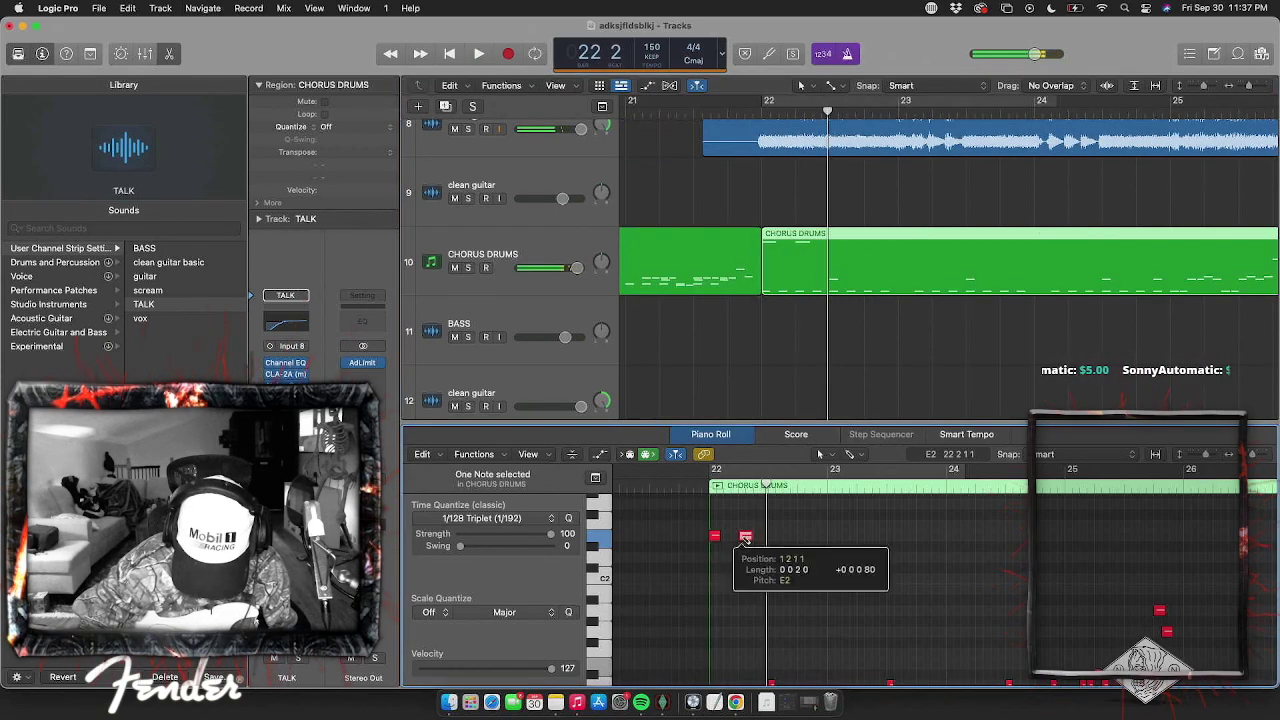
key(space)
key(space)
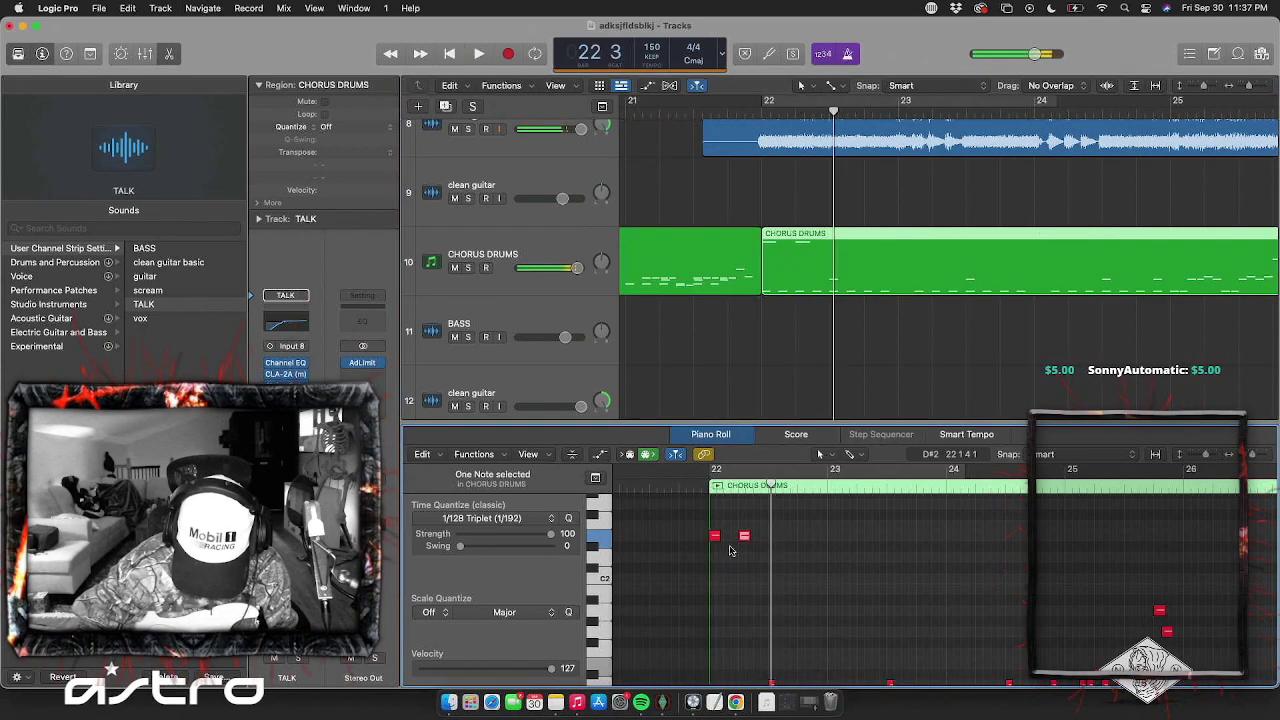
Copy the two E2 notes, paste the pair at 22 3 1 and again at 23 1 1, and play from bar 22
drag(750, 558, 699, 515)
drag(771, 486, 825, 485)
key(super+v)
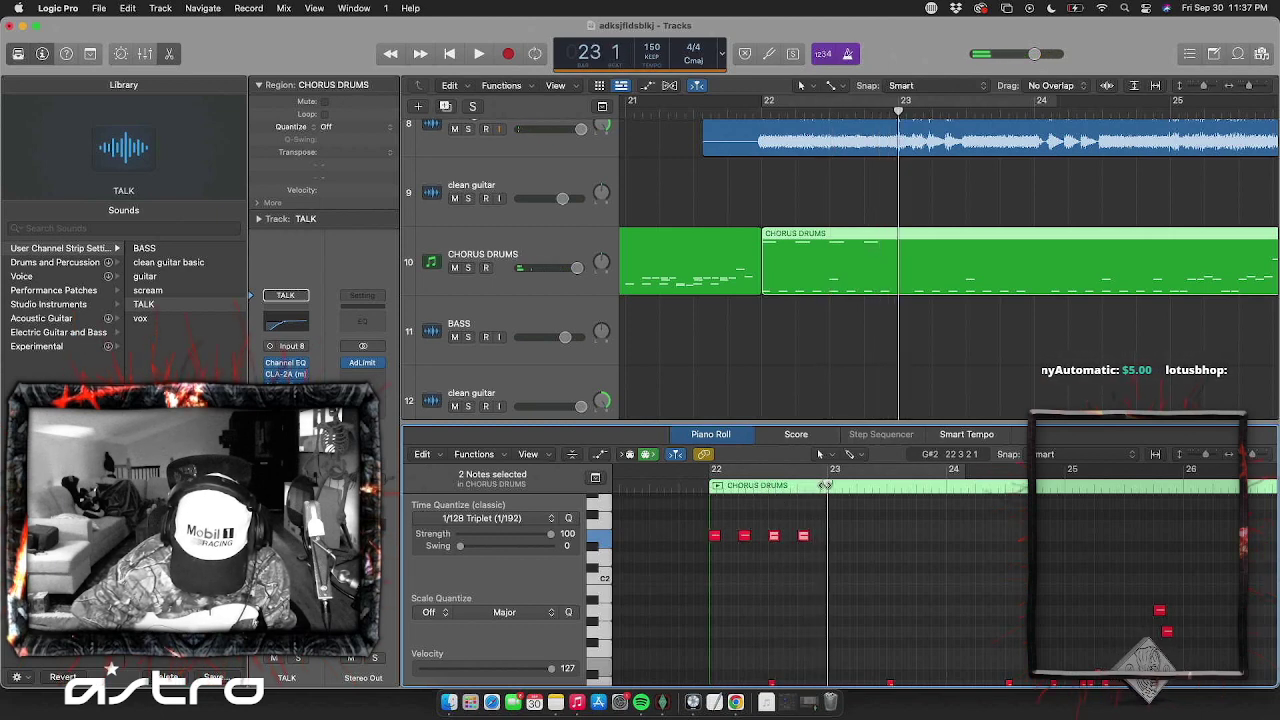
key(super+v)
click(708, 486)
key(space)
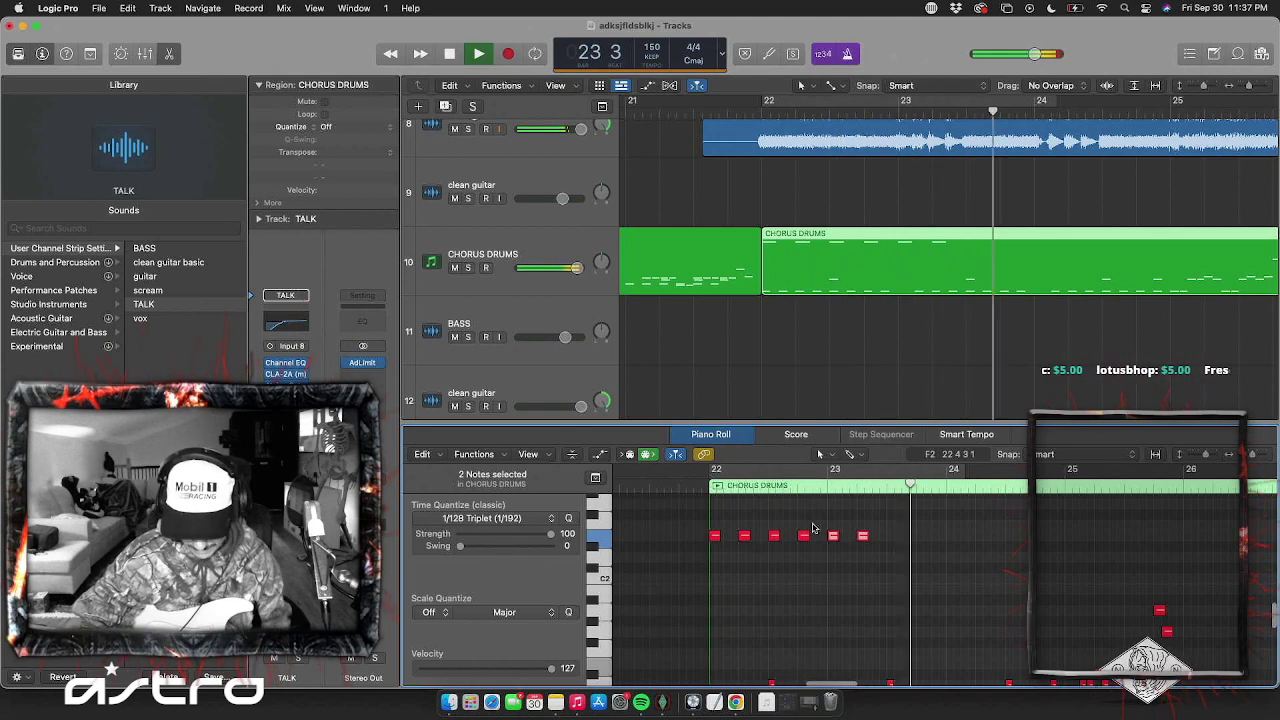
key(space)
Place a C#2 accent note at the start of bar 22 and play it back with the E2 notes
click(869, 564)
mouse_move(870, 565)
mouse_down()
mouse_move(706, 511)
mouse_move(718, 509)
mouse_move(717, 568)
mouse_up()
super+click(722, 506)
key(space)
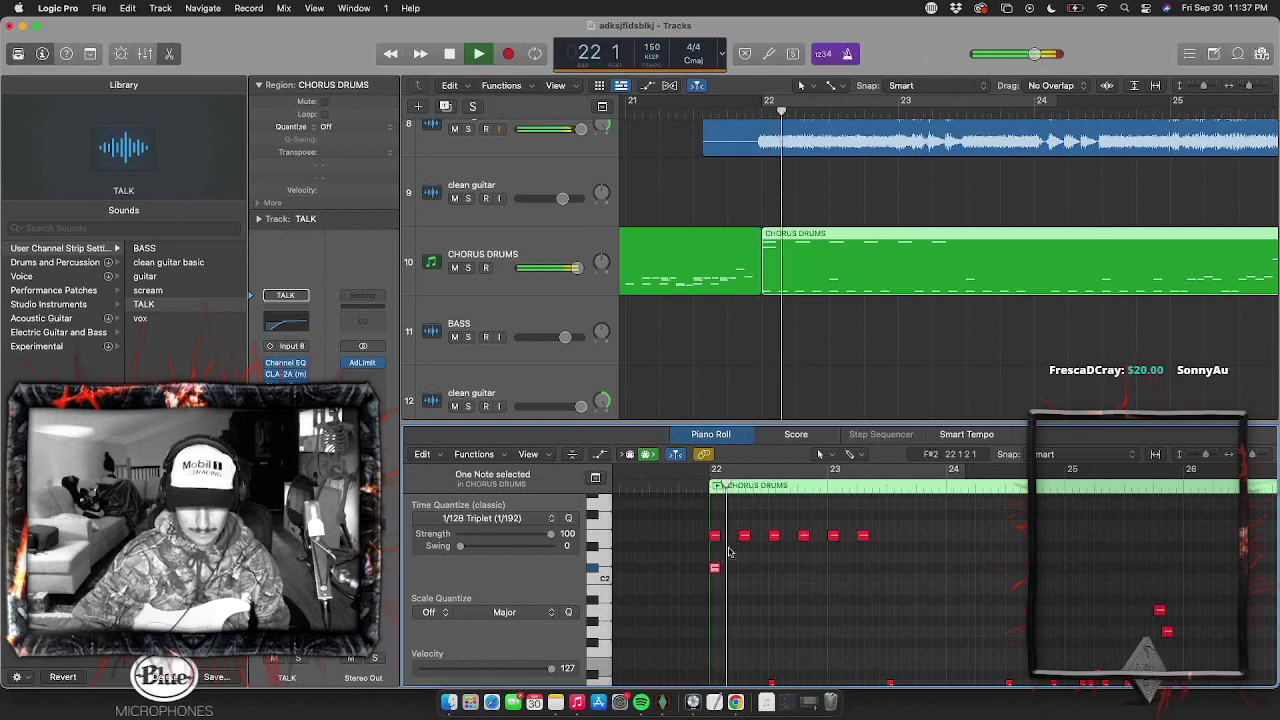
key(space)
click(885, 547)
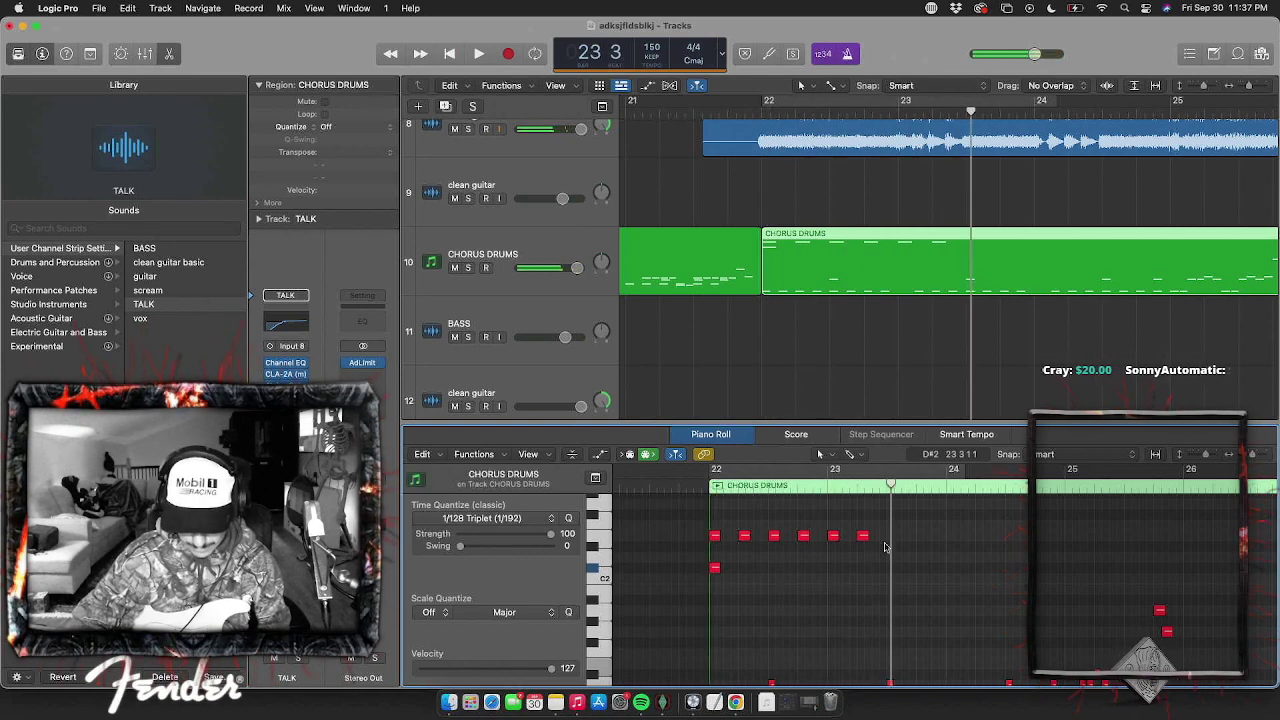
Copy the six E2 notes, paste them at 23 3 1 and again at 25 1 1, and play the section from bar 22
drag(706, 526, 700, 527)
drag(891, 488, 888, 488)
key(super+v)
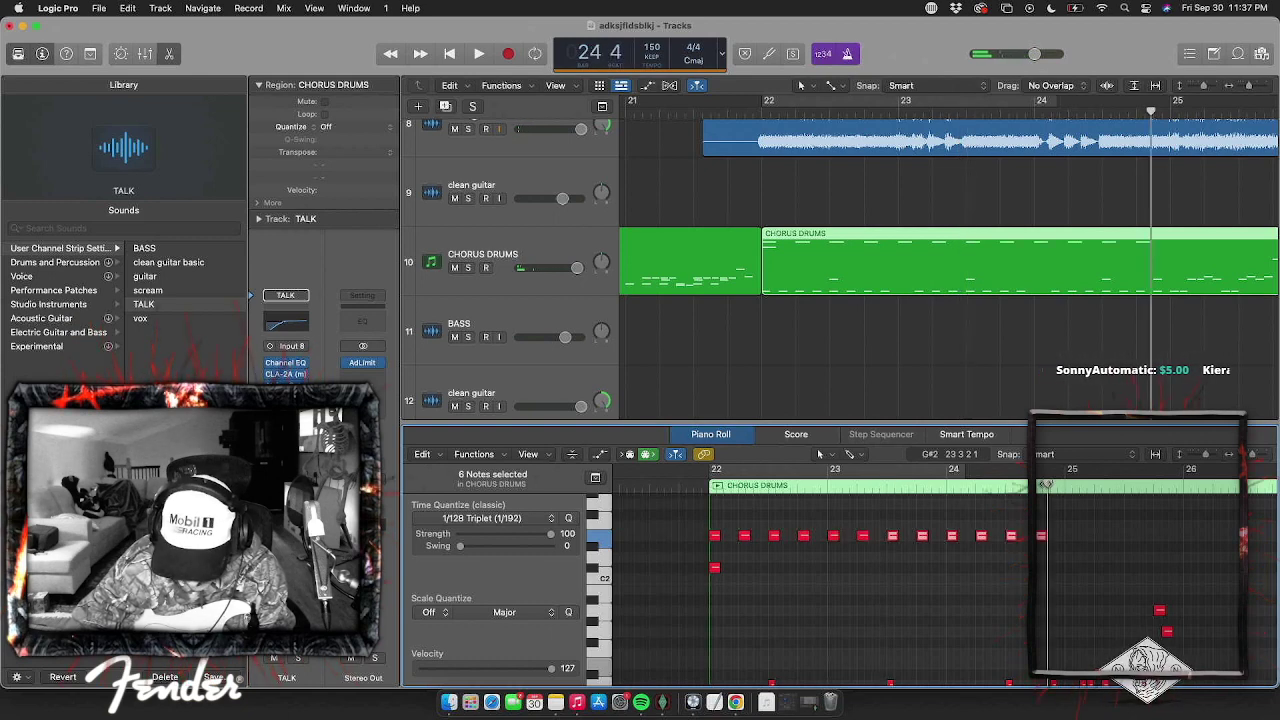
key(super+v)
scroll(943, 531, left, 5)
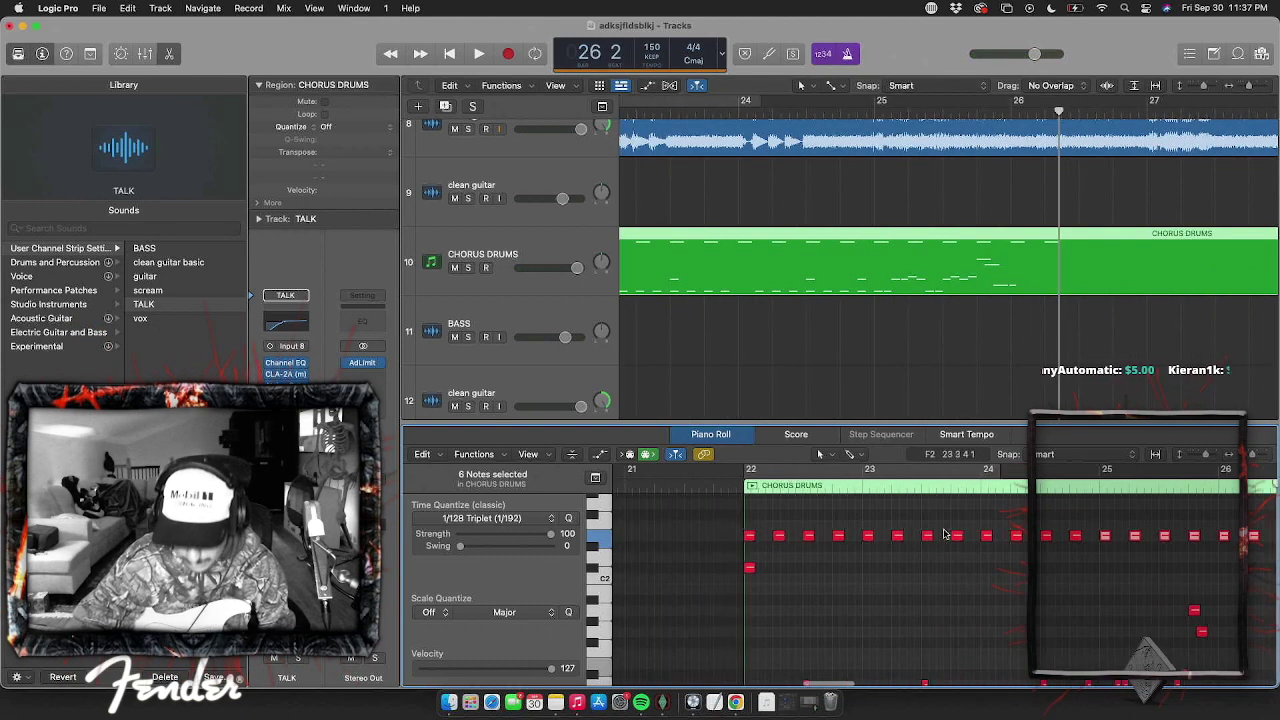
click(772, 488)
key(space)
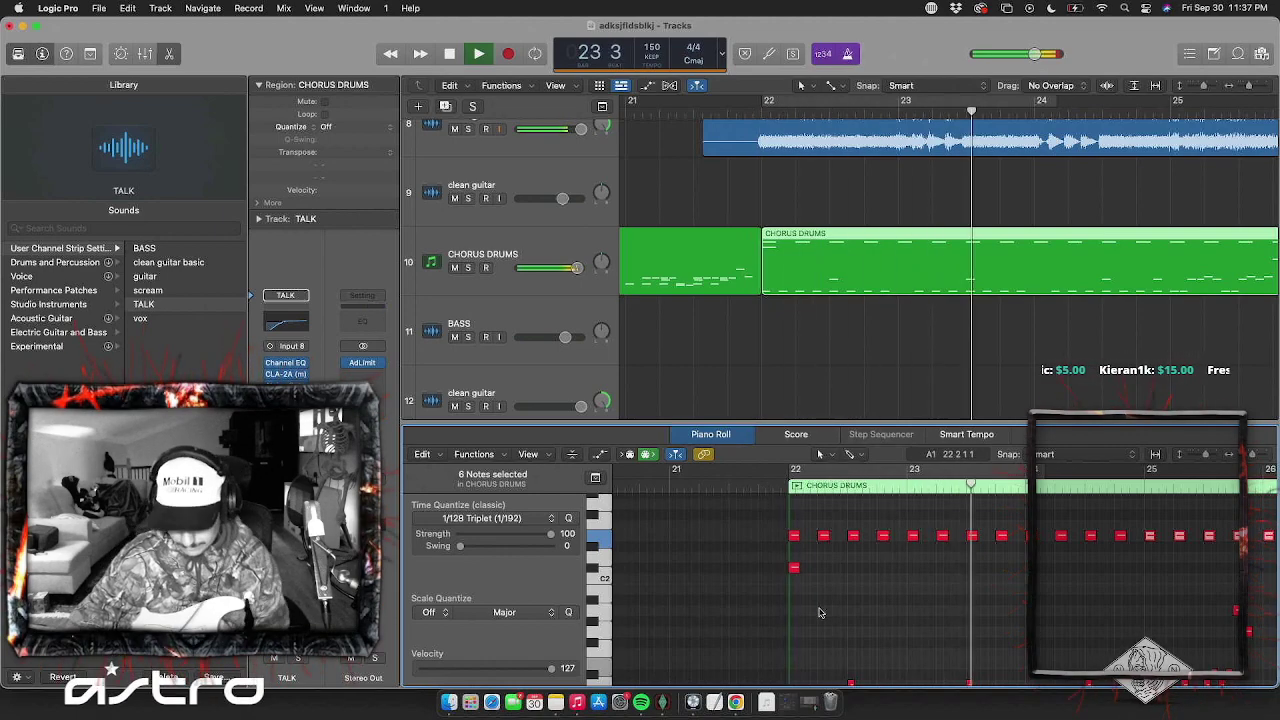
scroll(819, 612, down, 2)
scroll(819, 612, right, 2)
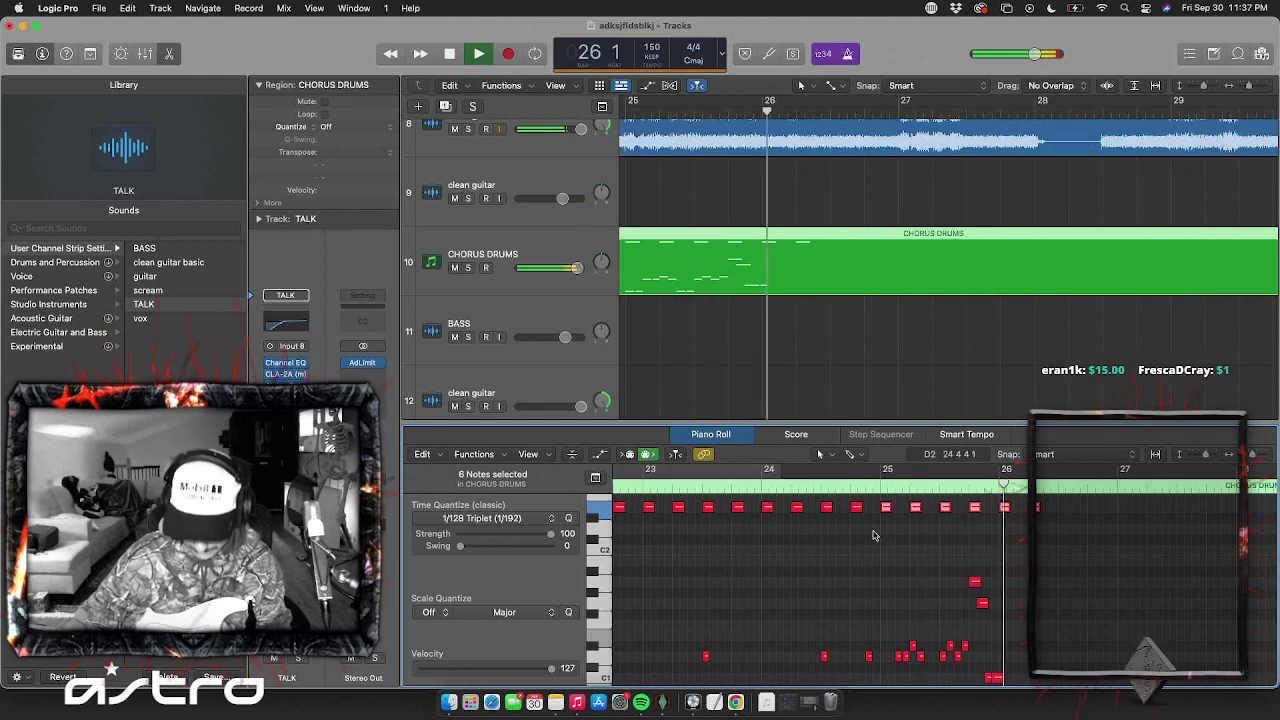
Delete the four E2 notes in bar 25 over the fill and play back from the end of bar 24
click(858, 495)
drag(957, 499, 976, 508)
key(BackSpace)
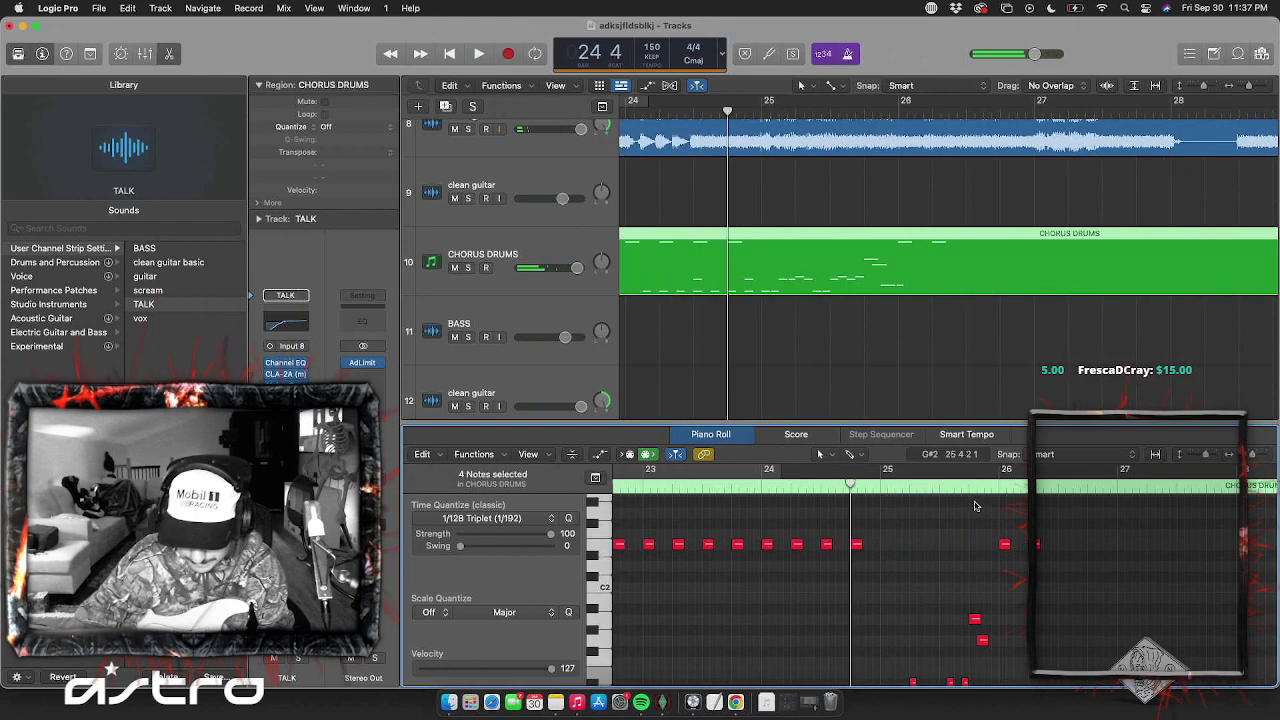
click(835, 489)
key(space)
scroll(865, 602, down, 2)
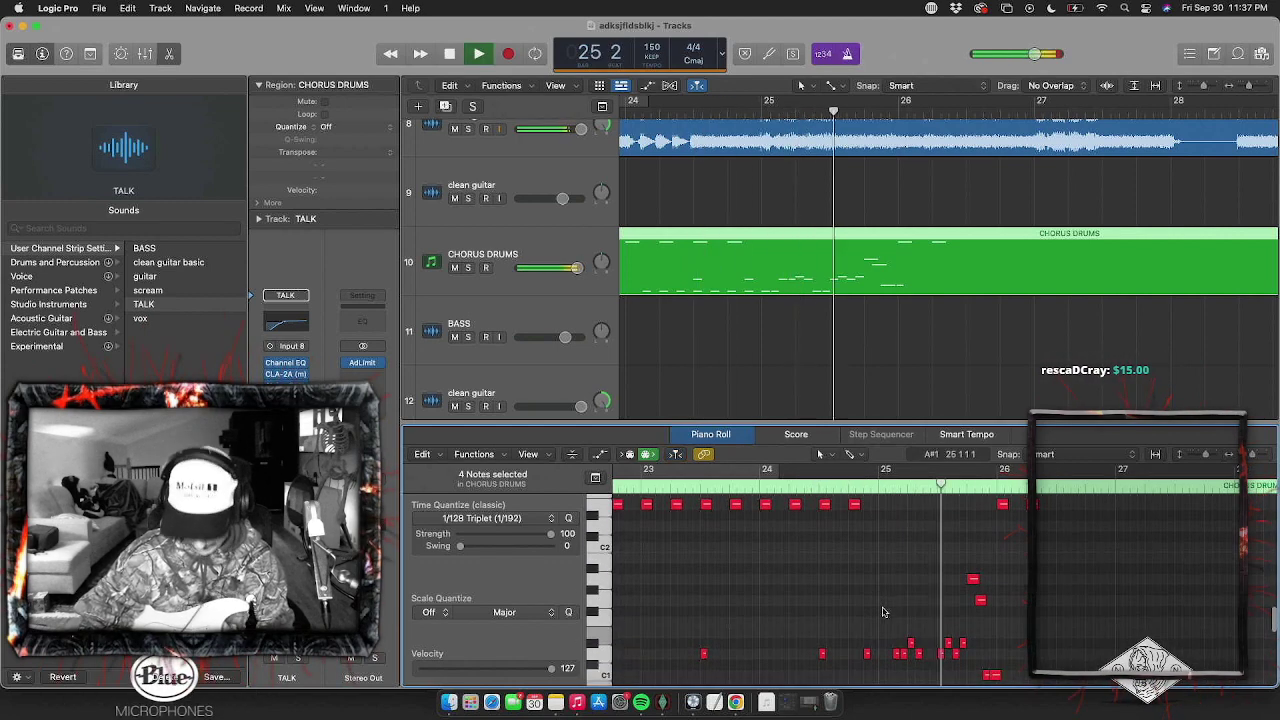
key(space)
Delete the two leftover E2 notes in bar 26
scroll(940, 597, up, 3)
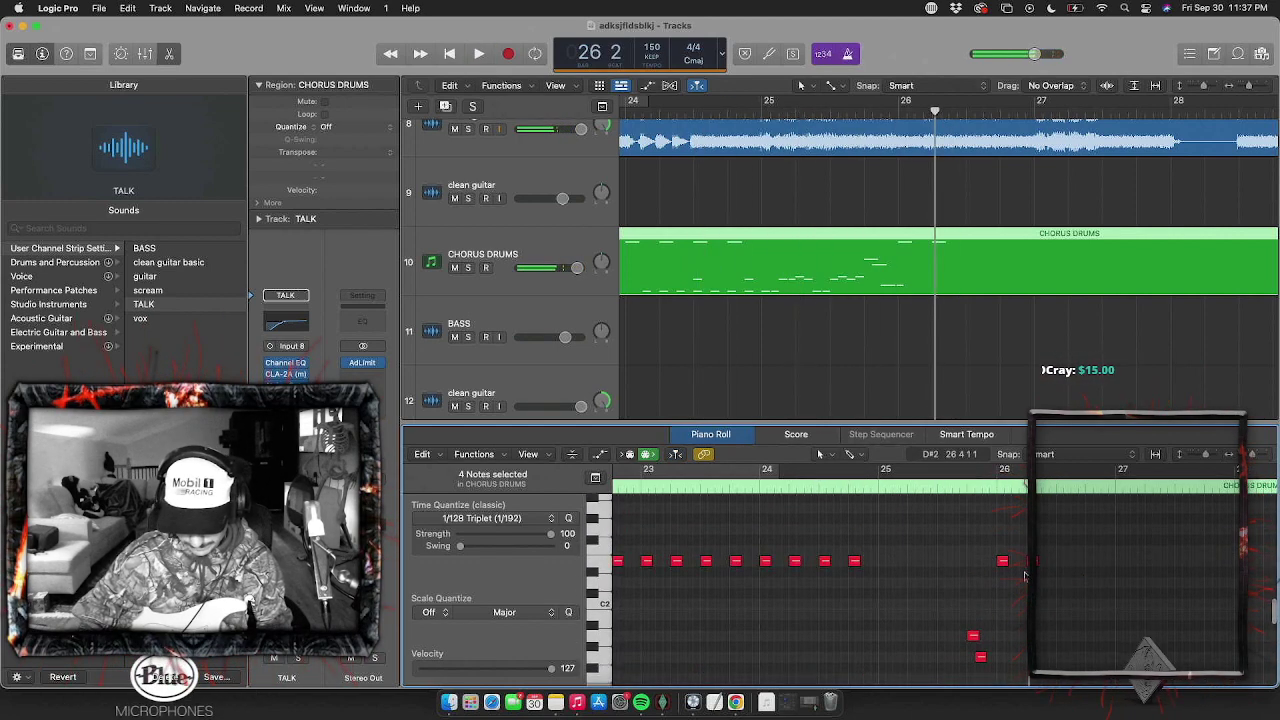
scroll(985, 559, left, 1)
drag(917, 597, 854, 564)
Copy the E2 notes of bars 22 to 24 with the opening C#2 accent, paste them at bar 26, and play them
scroll(854, 564, right, 2)
key(super+Left)
key(super+Left)
key(super+Left)
key(super+Left)
key(super+Left)
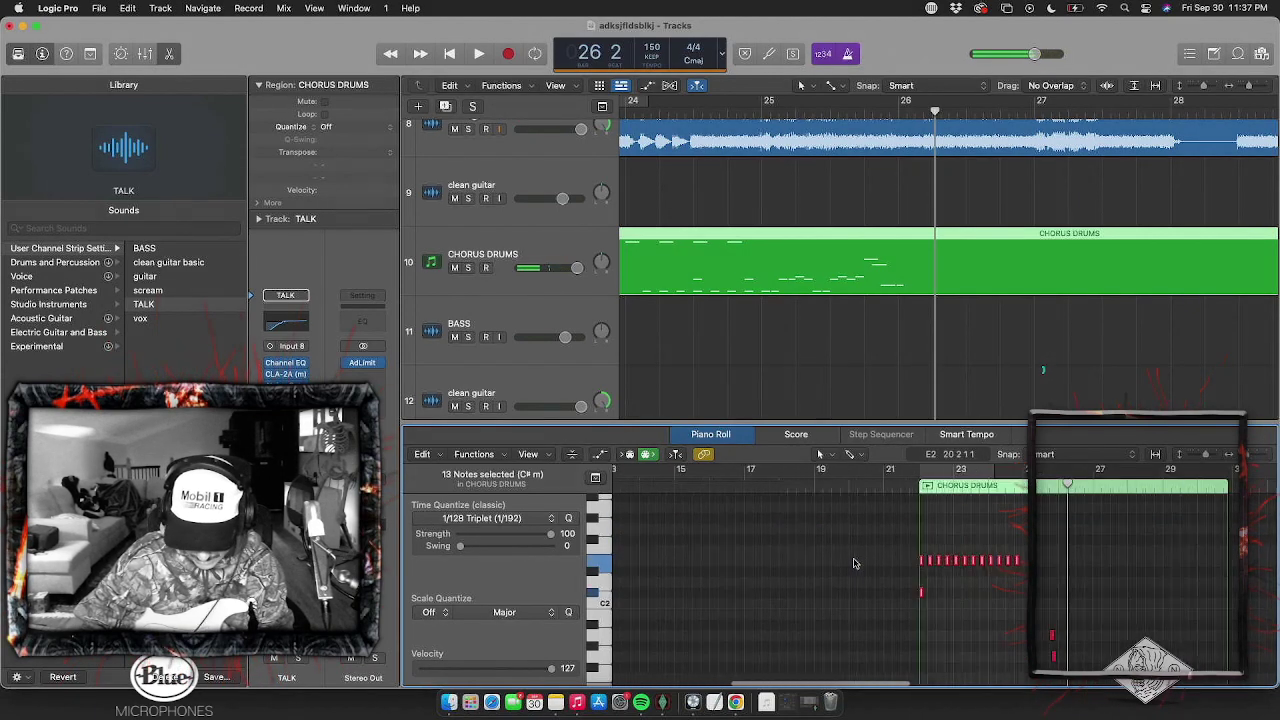
drag(899, 524, 1045, 600)
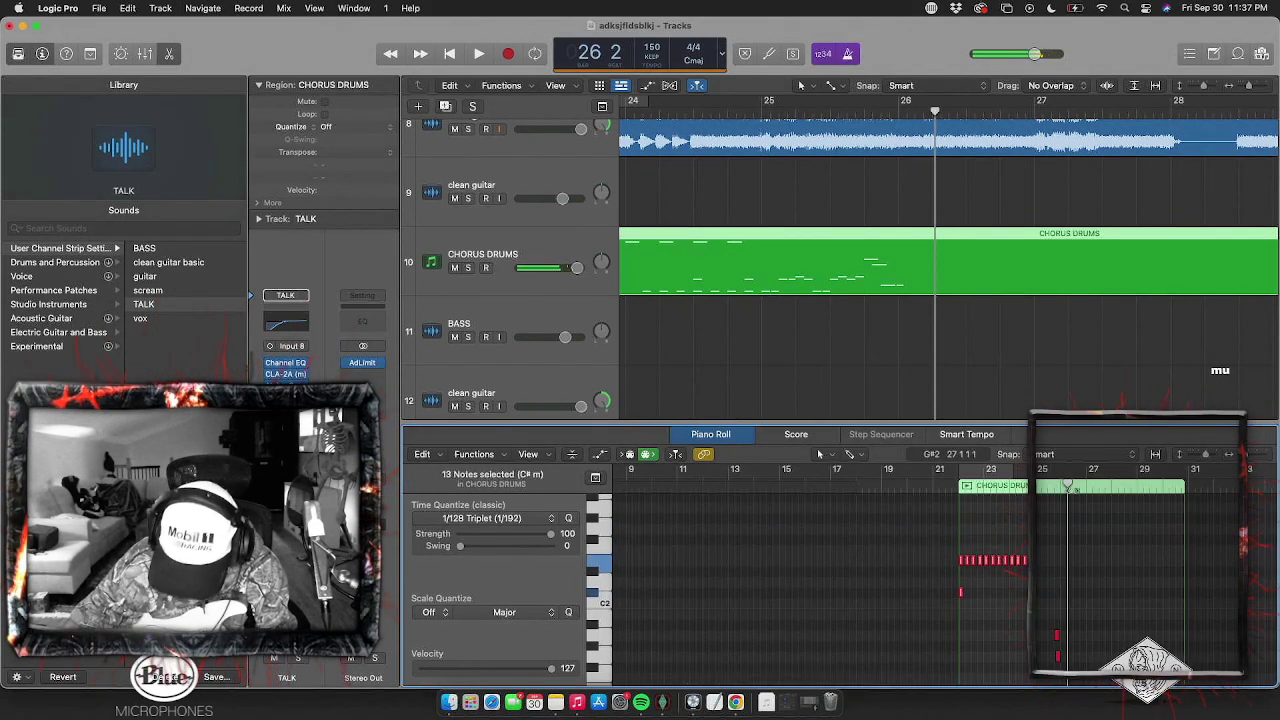
click(1060, 486)
scroll(1048, 556, up, 8)
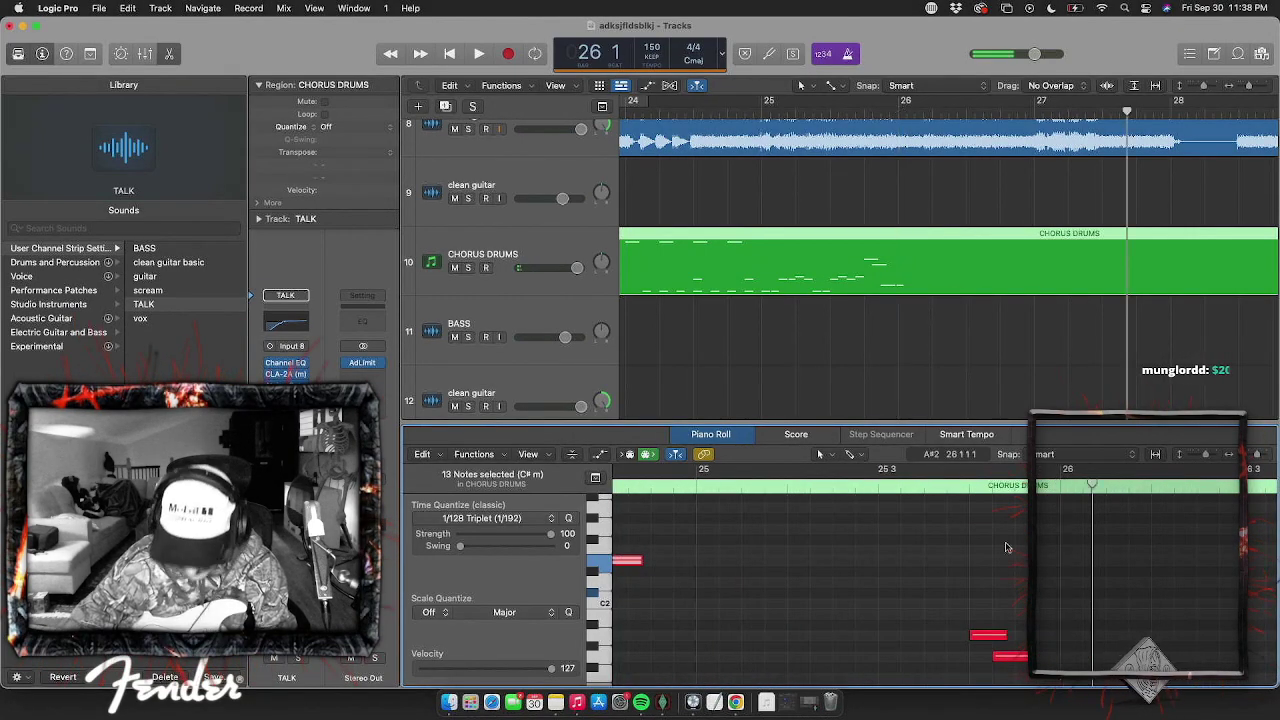
scroll(1007, 547, down, 4)
key(space)
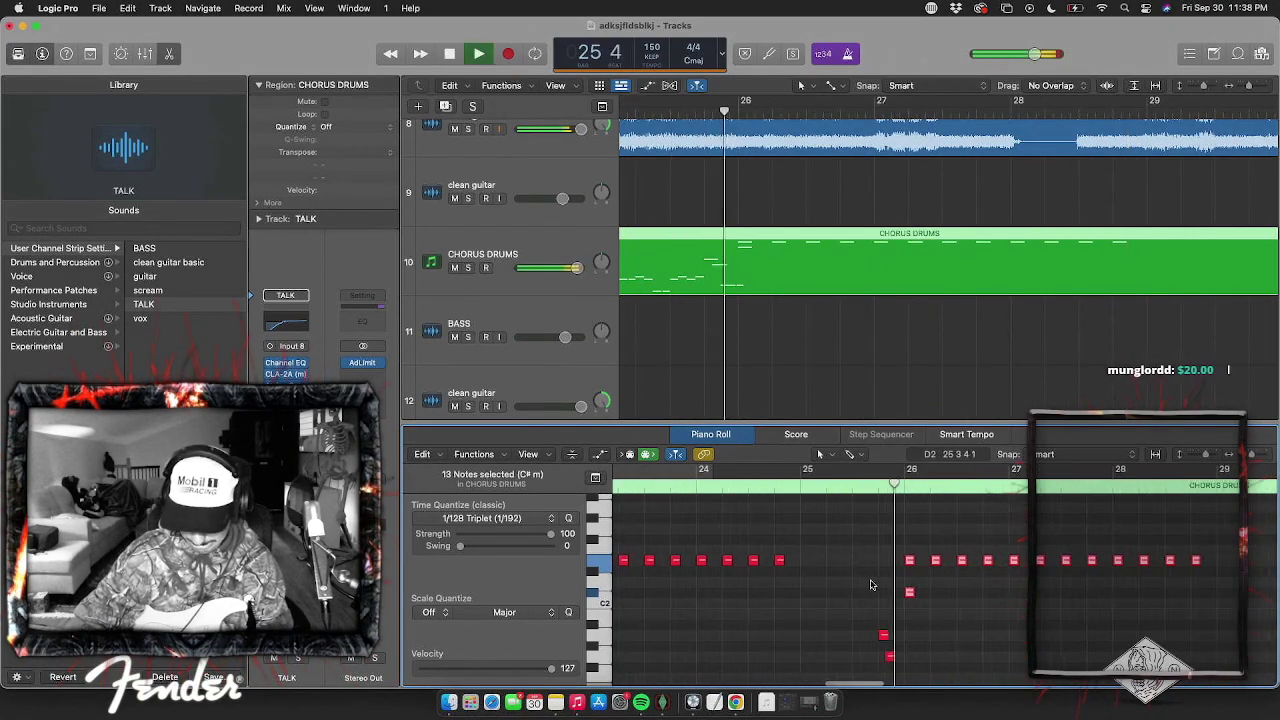
scroll(871, 585, down, 3)
scroll(871, 585, down, 5)
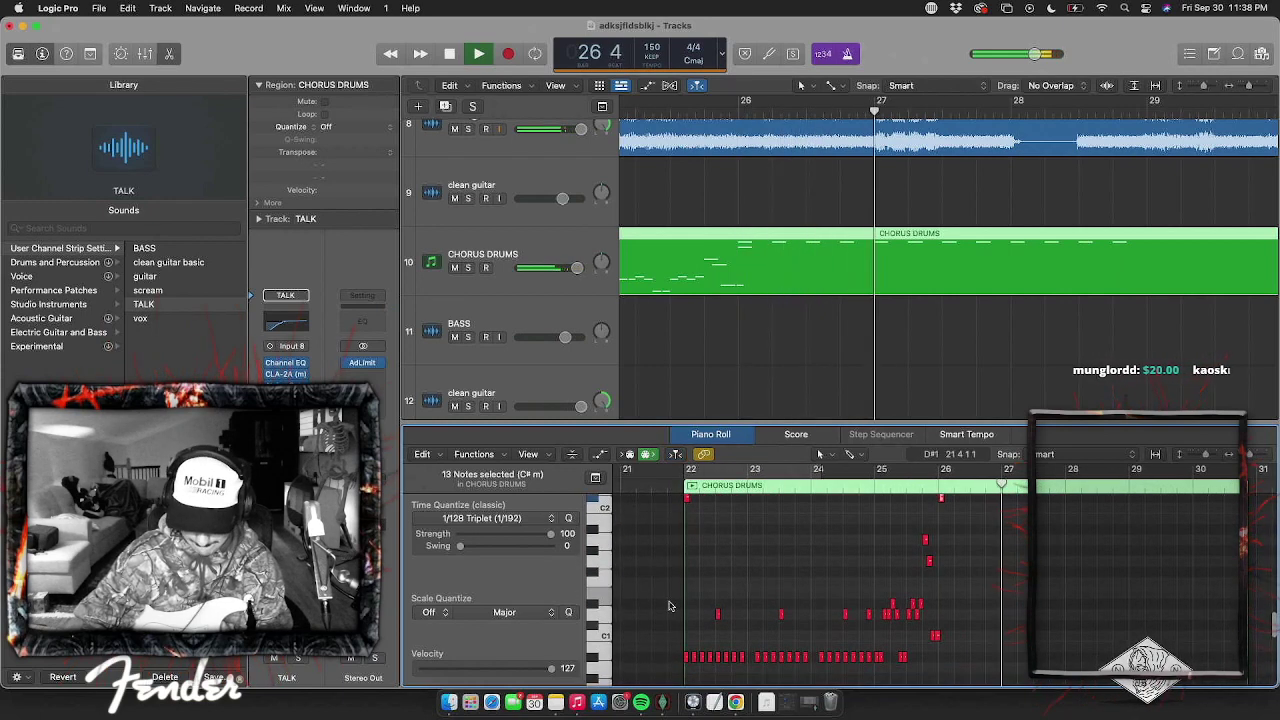
Copy the kick, snare and lower fill notes of bars 22 to 25, leaving out the A1 and G1 toms, and paste them at bar 26
key(space)
drag(656, 590, 1026, 700)
scroll(950, 560, up, 3)
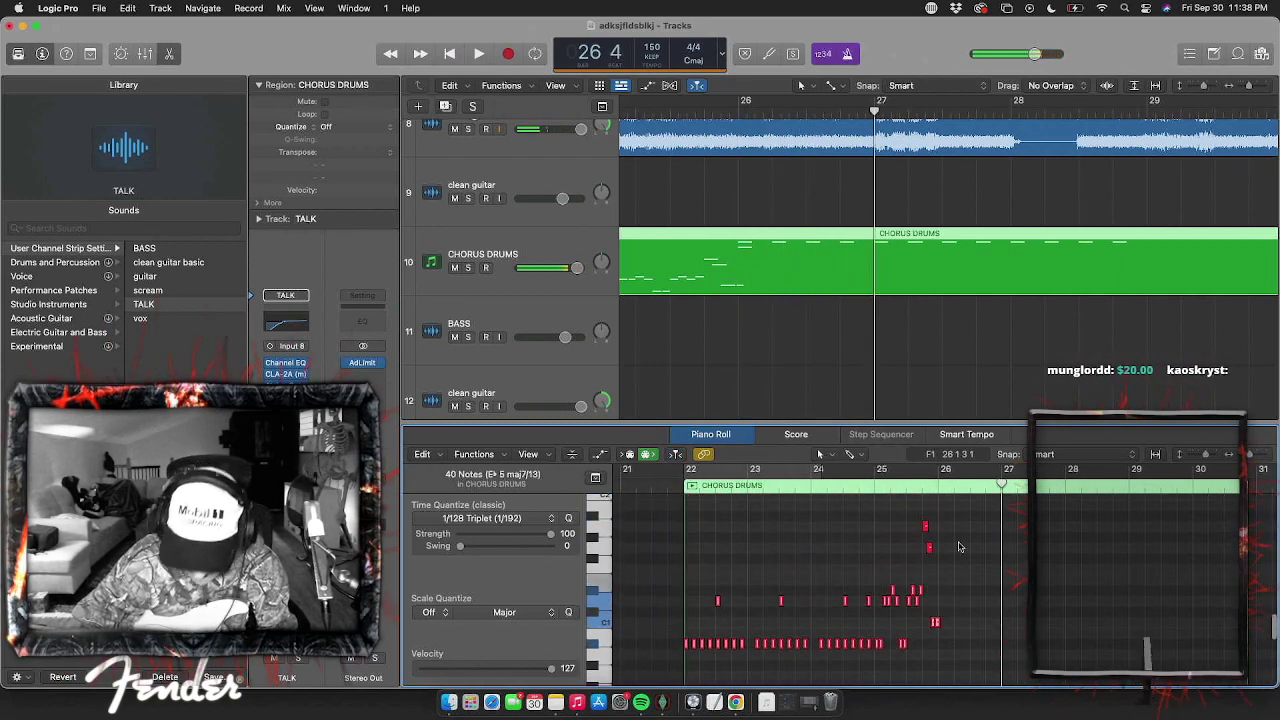
click(954, 486)
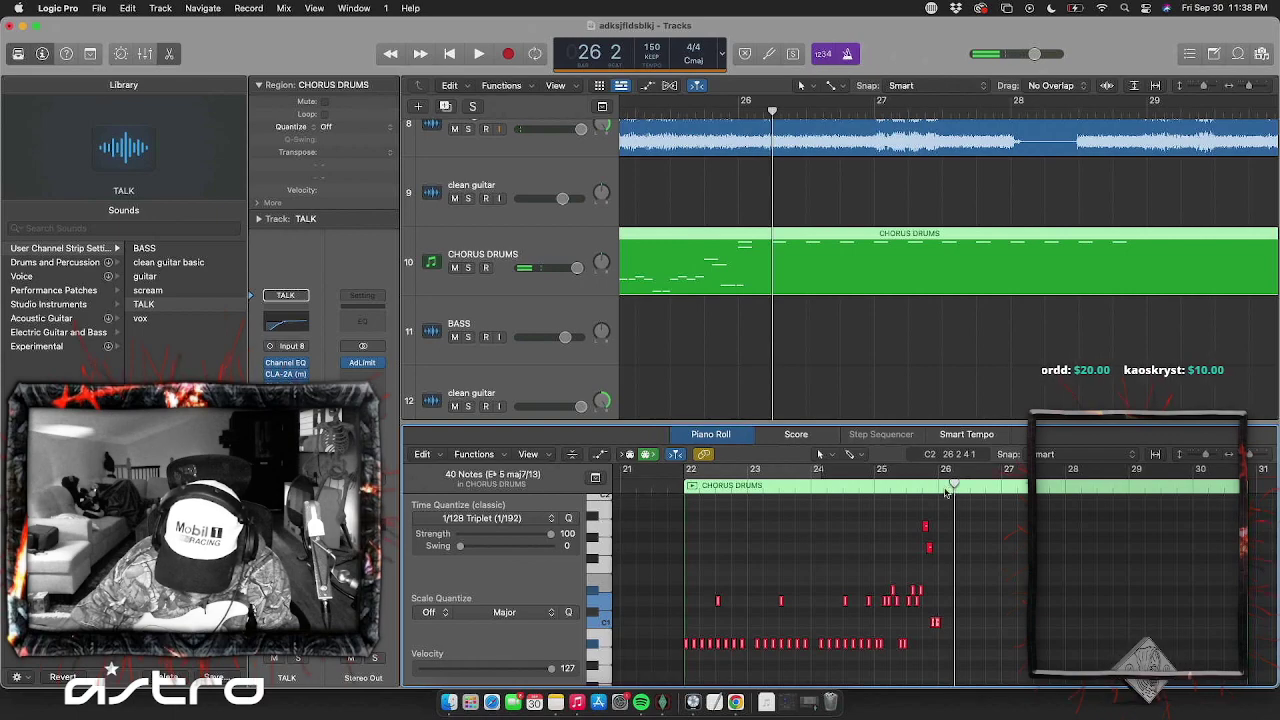
click(940, 487)
key(super+v)
scroll(883, 503, up, 3)
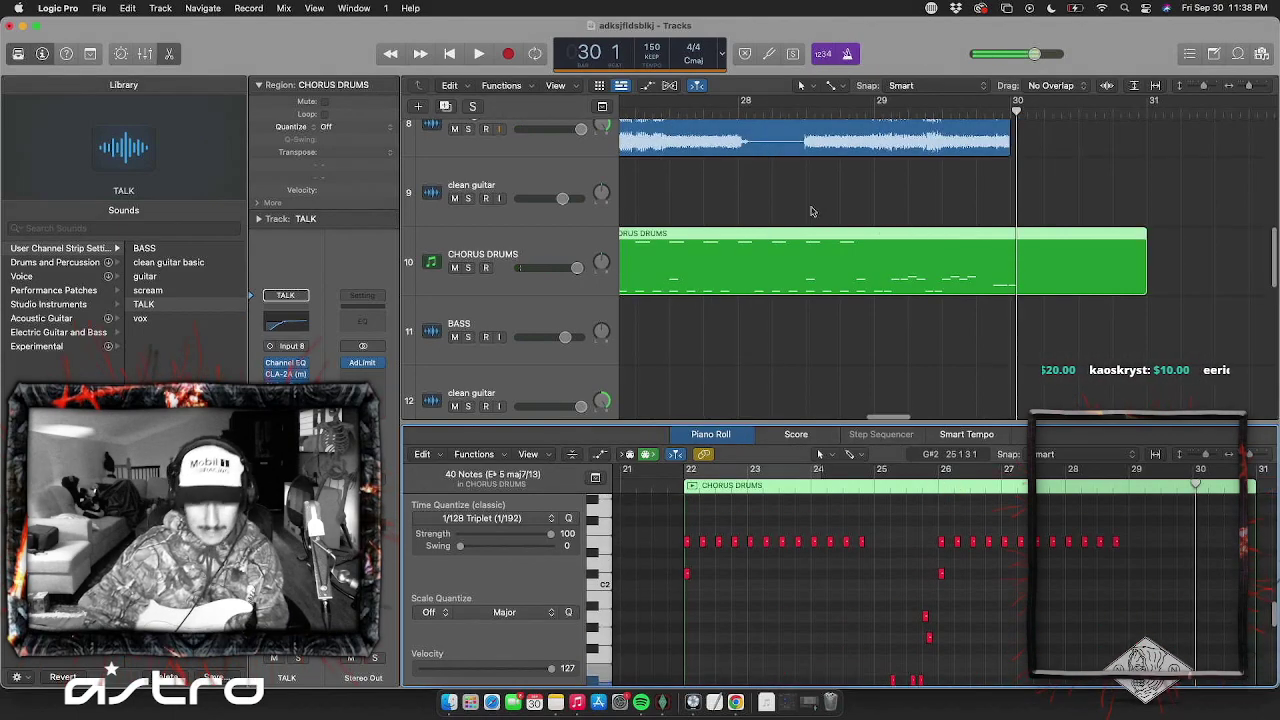
Set the cycle range from bar 22 to bar 30 and start looped playback
scroll(812, 211, left, 2)
scroll(747, 105, left, 4)
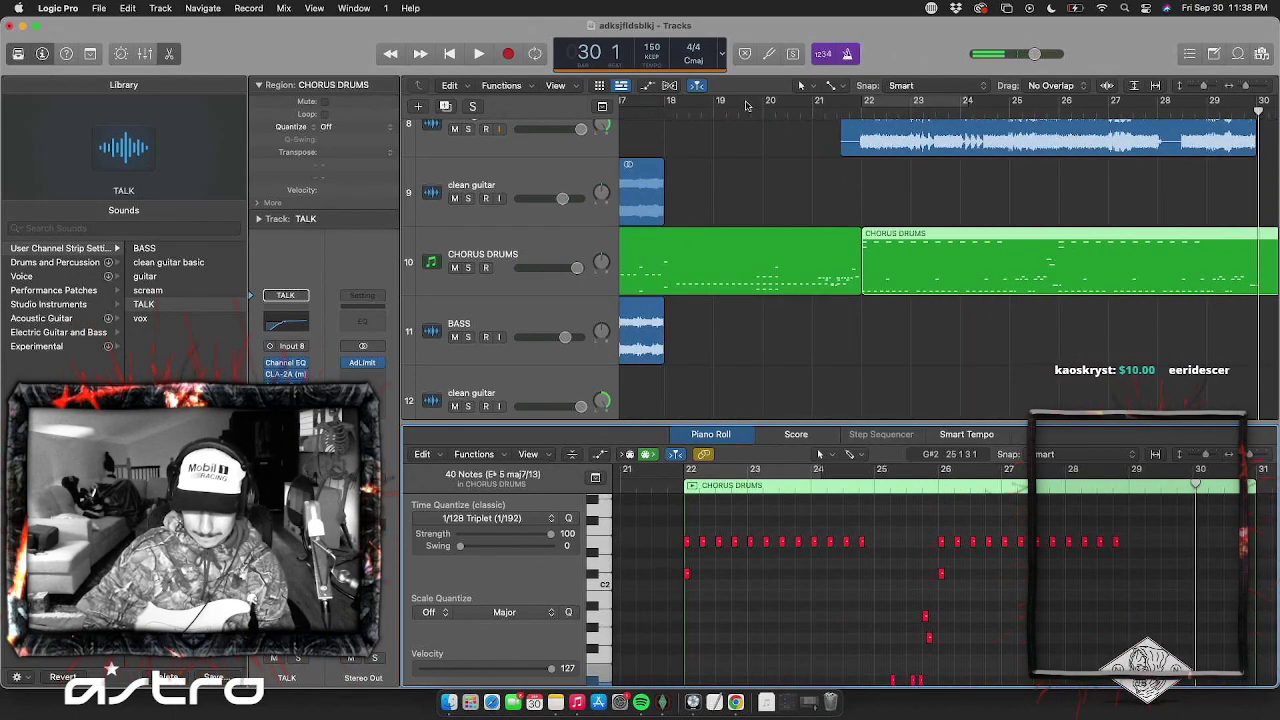
drag(868, 101, 1253, 114)
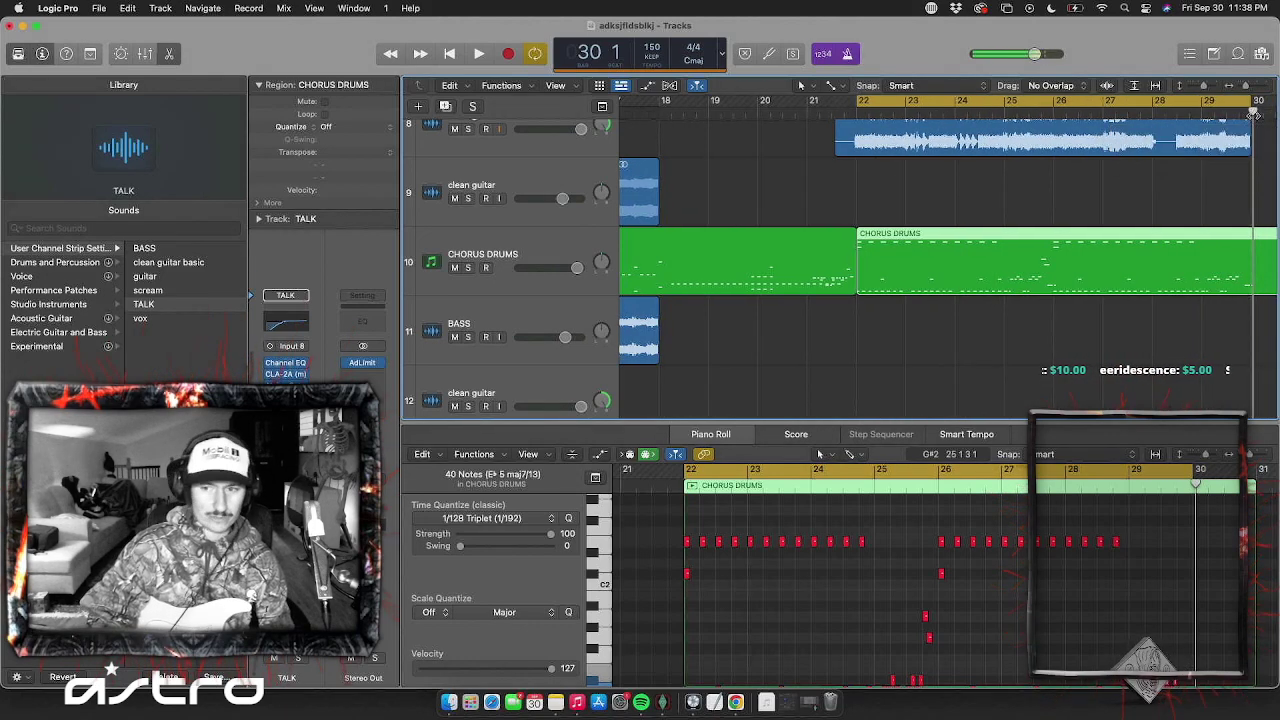
key(space)
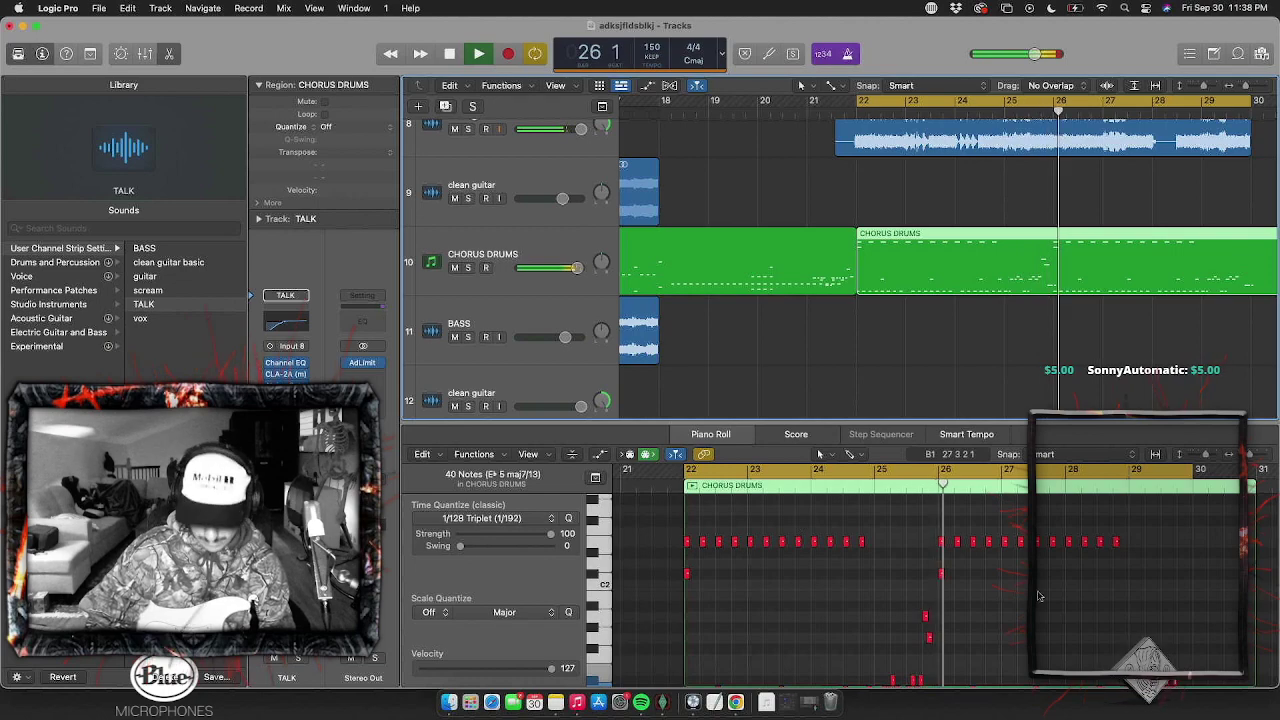
Examine the repeated drum pattern in bars 26 to 29 in the piano roll while the loop plays
scroll(897, 551, up, 5)
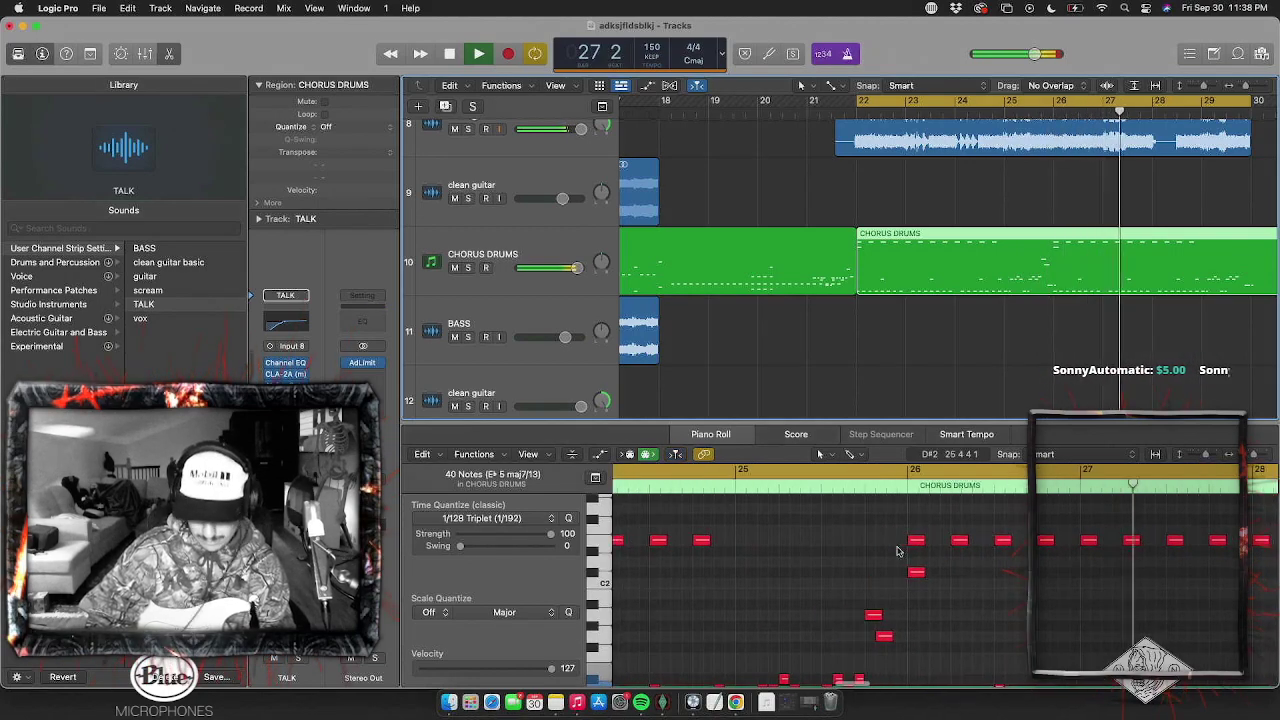
scroll(897, 551, down, 3)
scroll(897, 551, up, 3)
scroll(897, 551, down, 3)
scroll(897, 551, up, 3)
scroll(897, 551, right, 3)
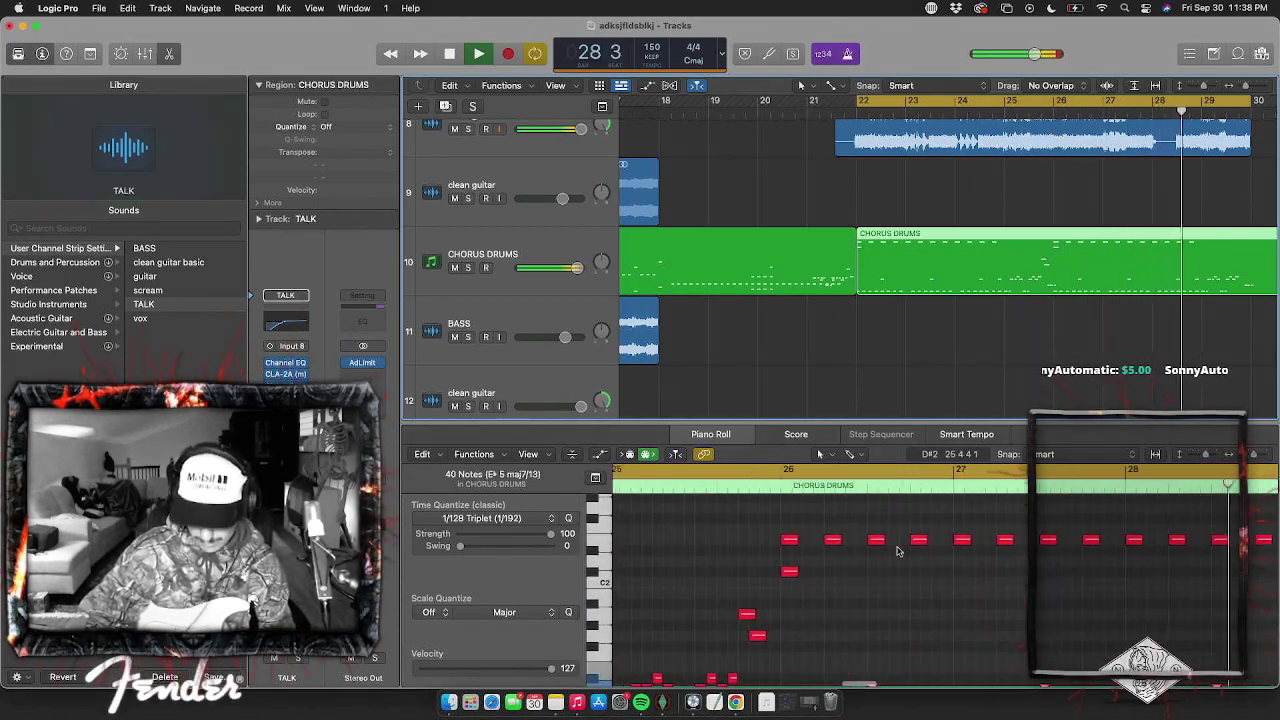
scroll(897, 551, right, 4)
scroll(897, 551, down, 3)
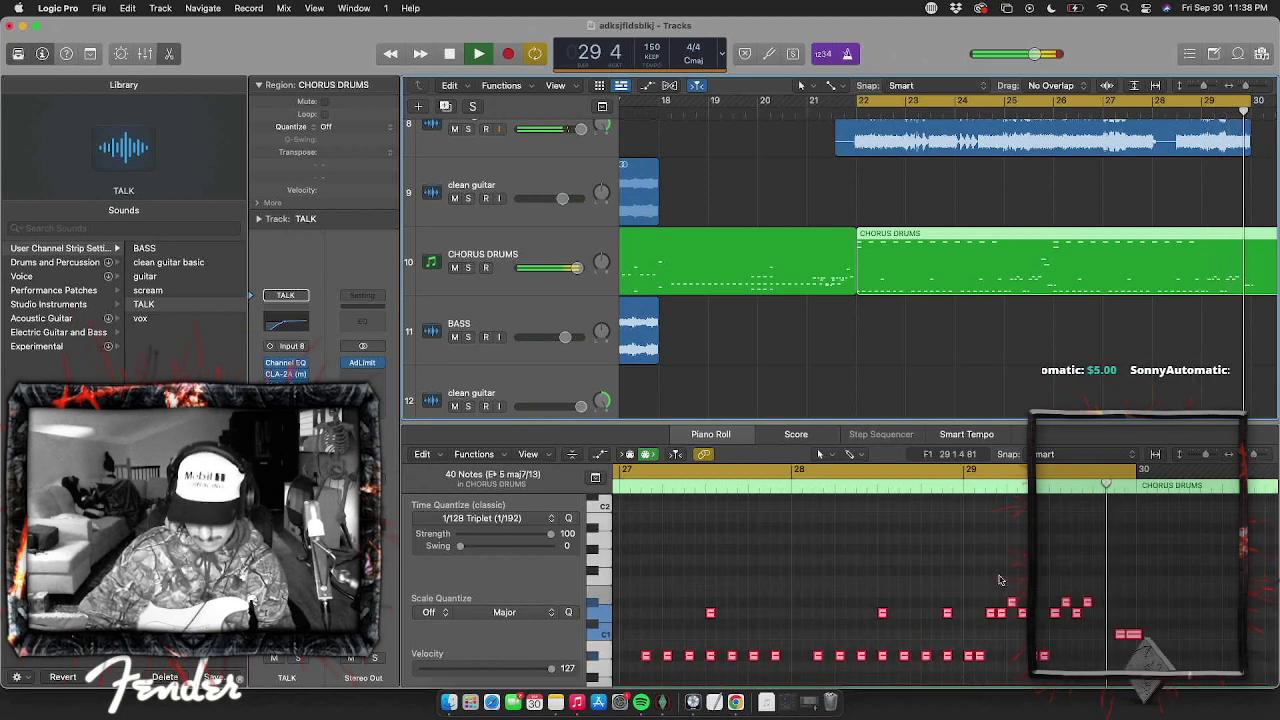
scroll(1000, 580, up, 2)
scroll(1000, 580, left, 3)
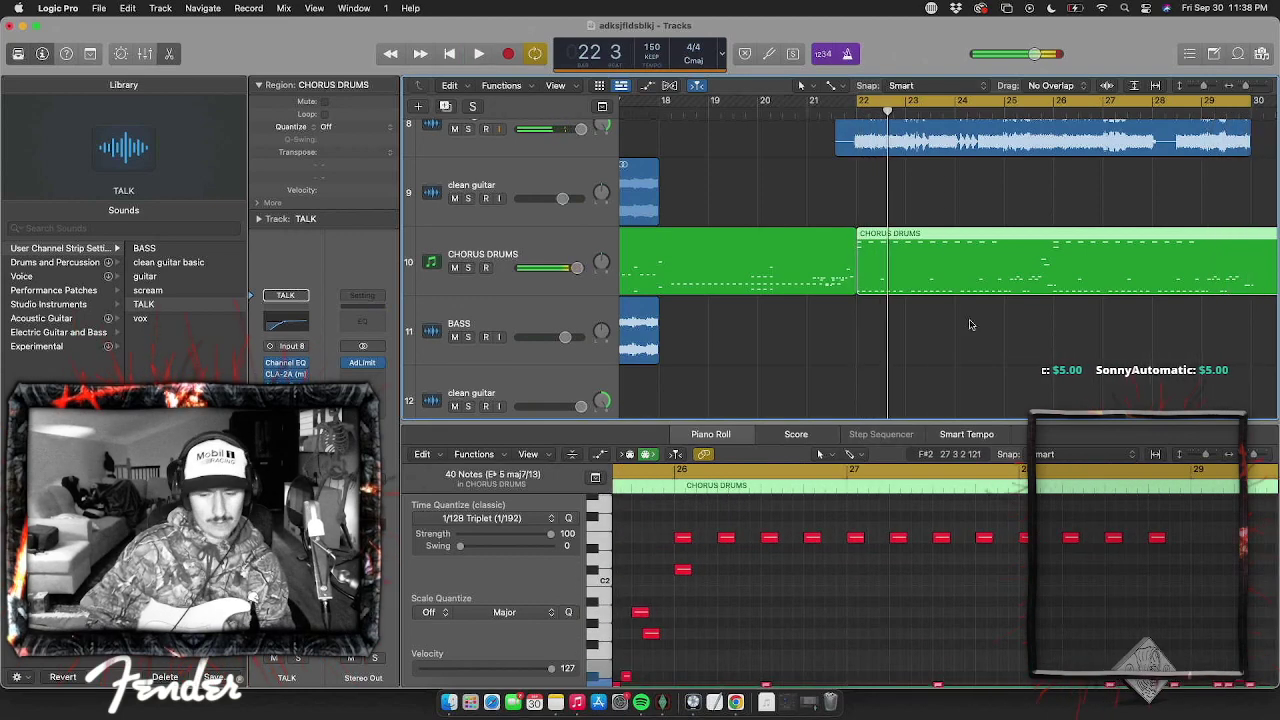
Add E2 notes at 25 1 1 and 25 2 1 over the fill
scroll(1003, 523, right, 2)
scroll(1003, 523, left, 4)
scroll(945, 533, down, 3)
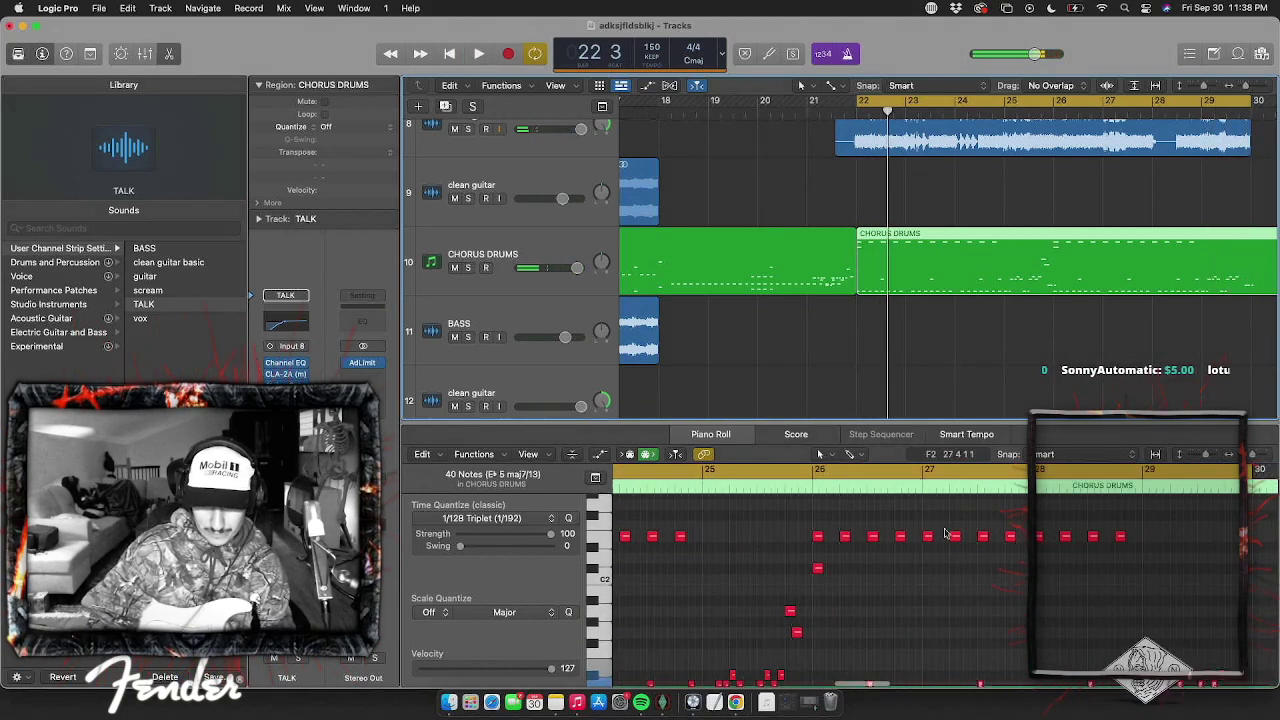
click(705, 539)
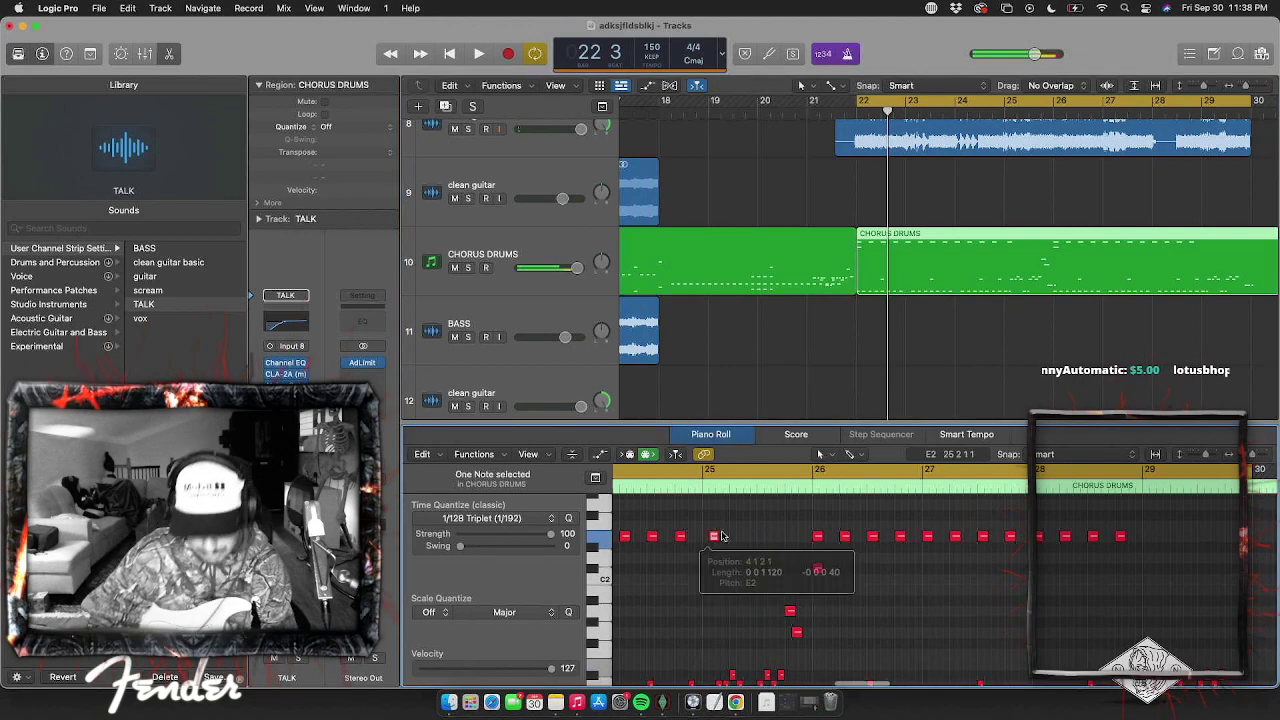
scroll(707, 539, up, 3)
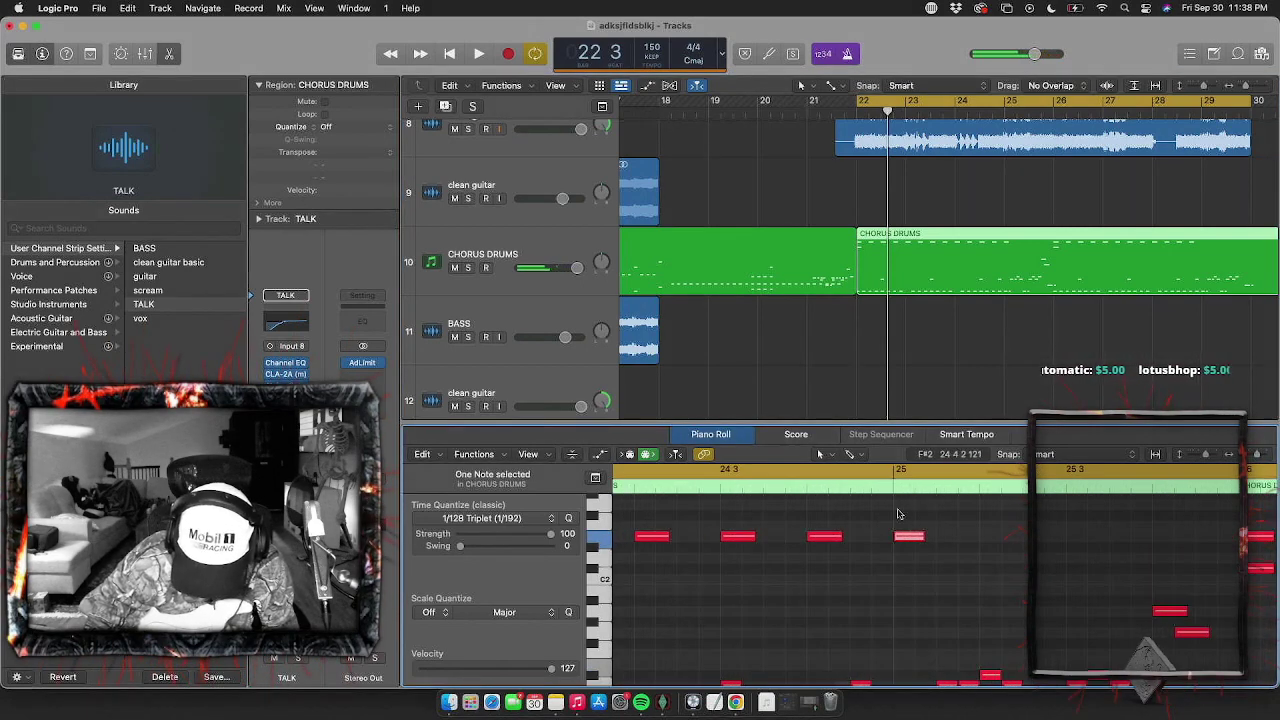
super+click(991, 537)
scroll(1006, 538, right, 2)
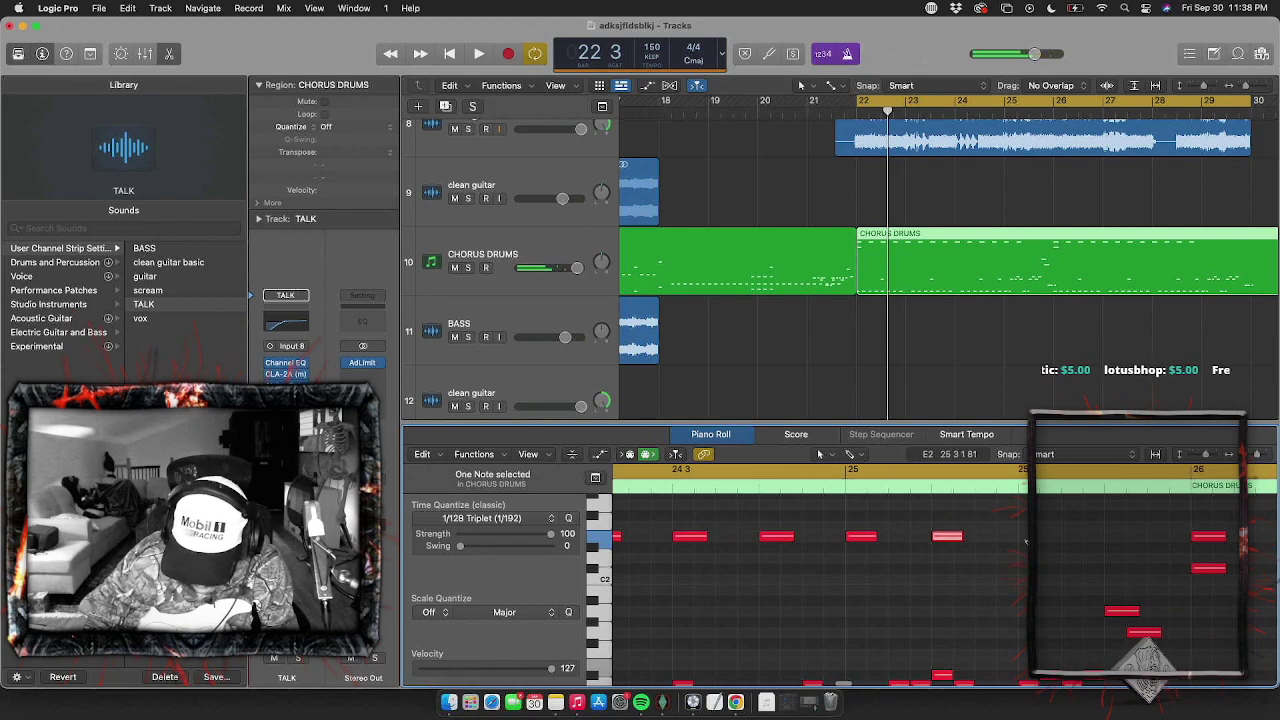
Delete the snare and tom fill notes from bar 25, keeping the kicks and C1 notes, and play the loop
scroll(969, 555, down, 3)
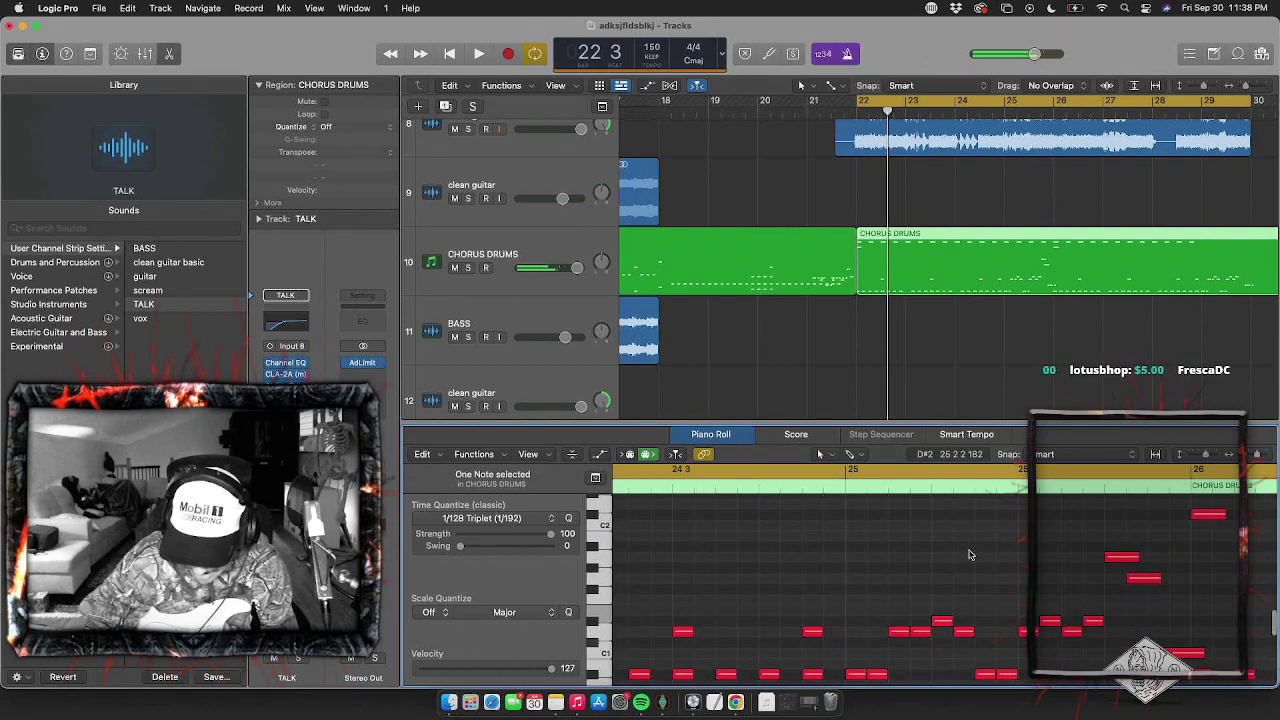
drag(875, 536, 1155, 637)
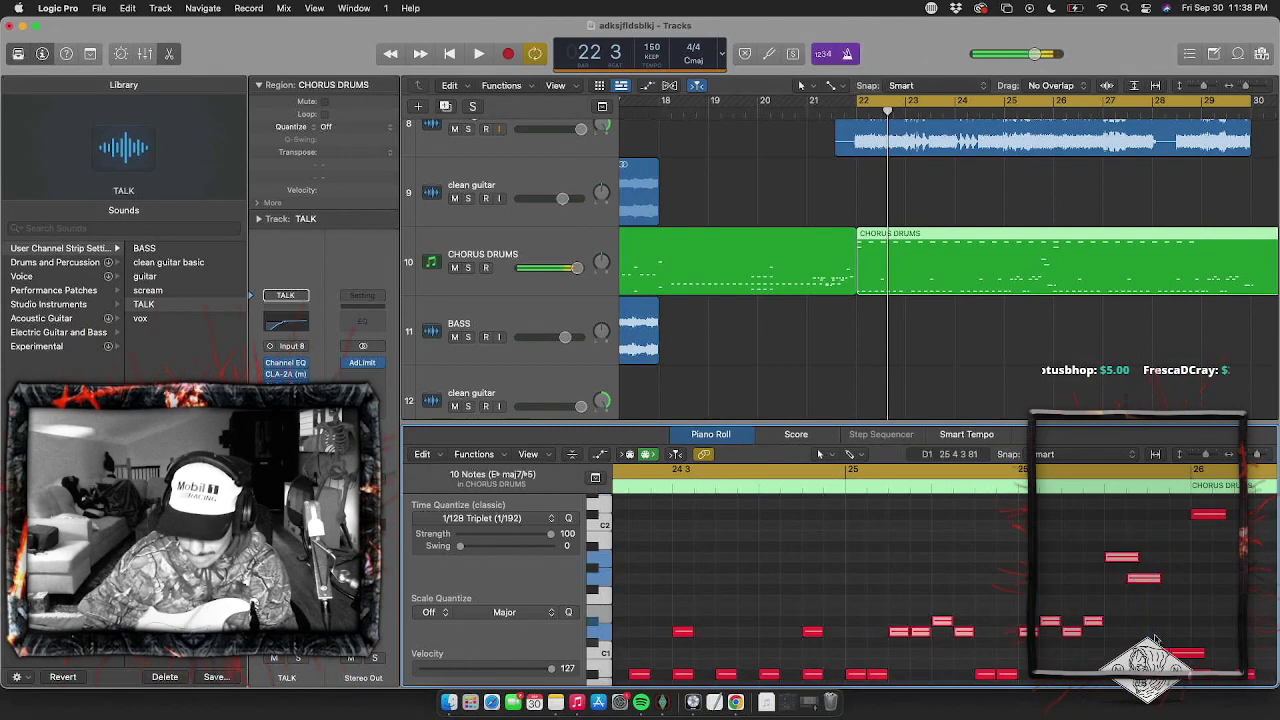
key(space)
scroll(799, 465, down, 3)
click(968, 252)
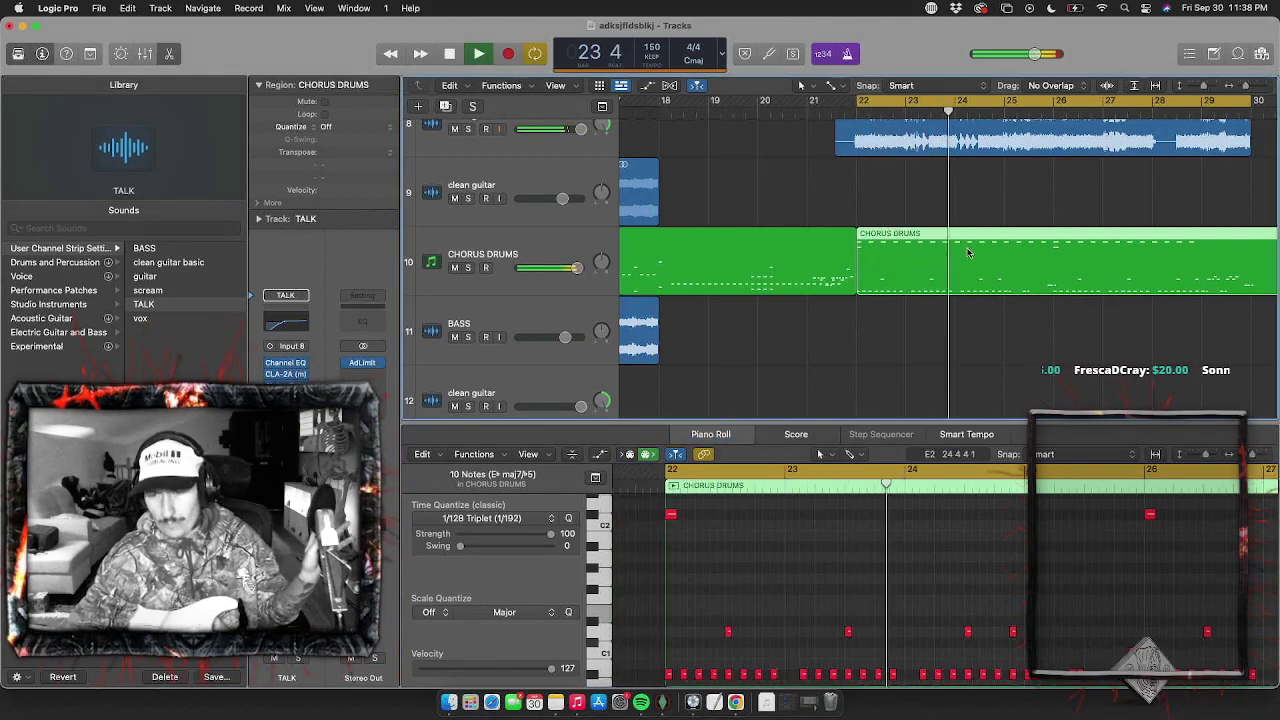
Turn off cycle playback and play the CHORUS DRUMS region around bar 25 to check its kick pattern
scroll(965, 330, right, 2)
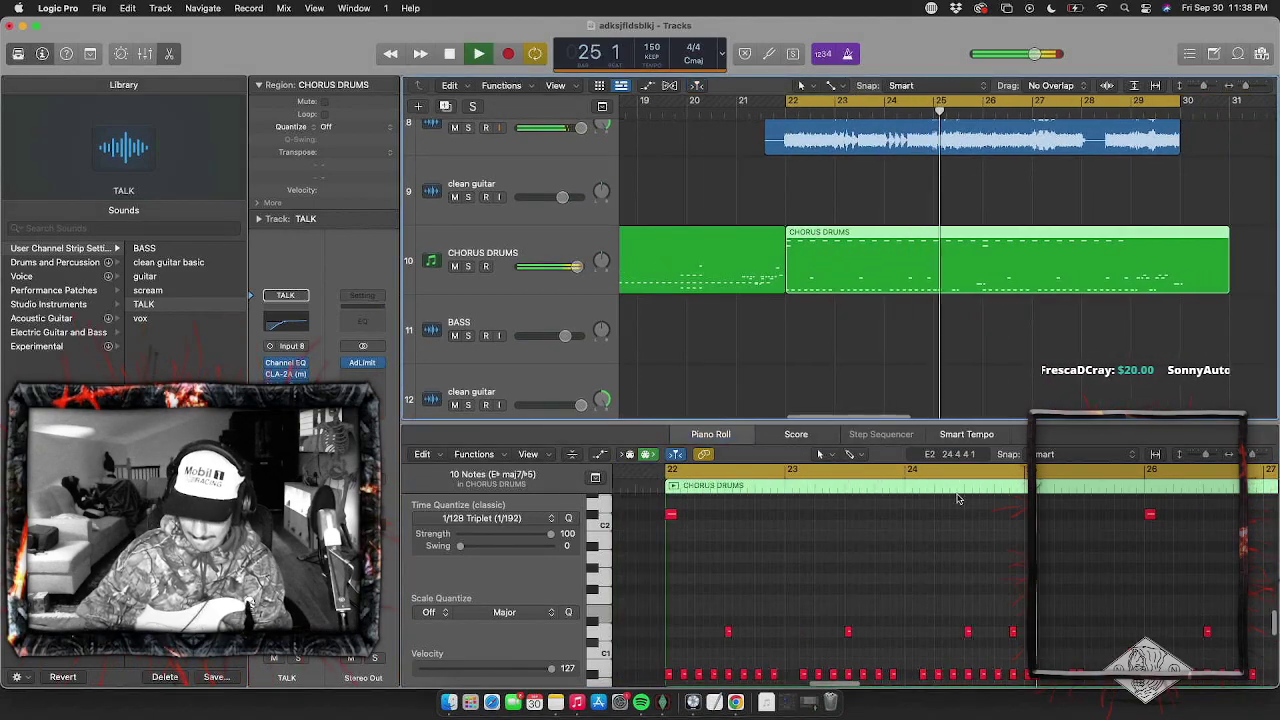
scroll(956, 545, right, 3)
scroll(978, 640, down, 2)
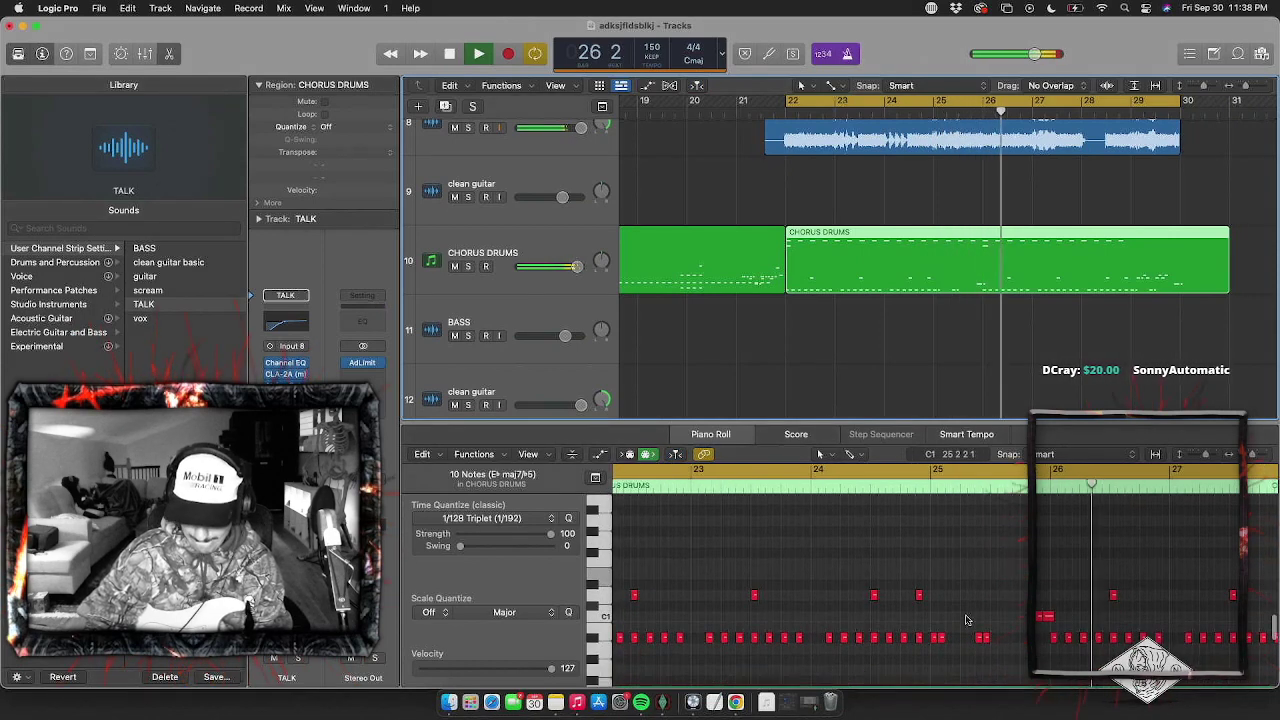
scroll(966, 620, up, 3)
key(space)
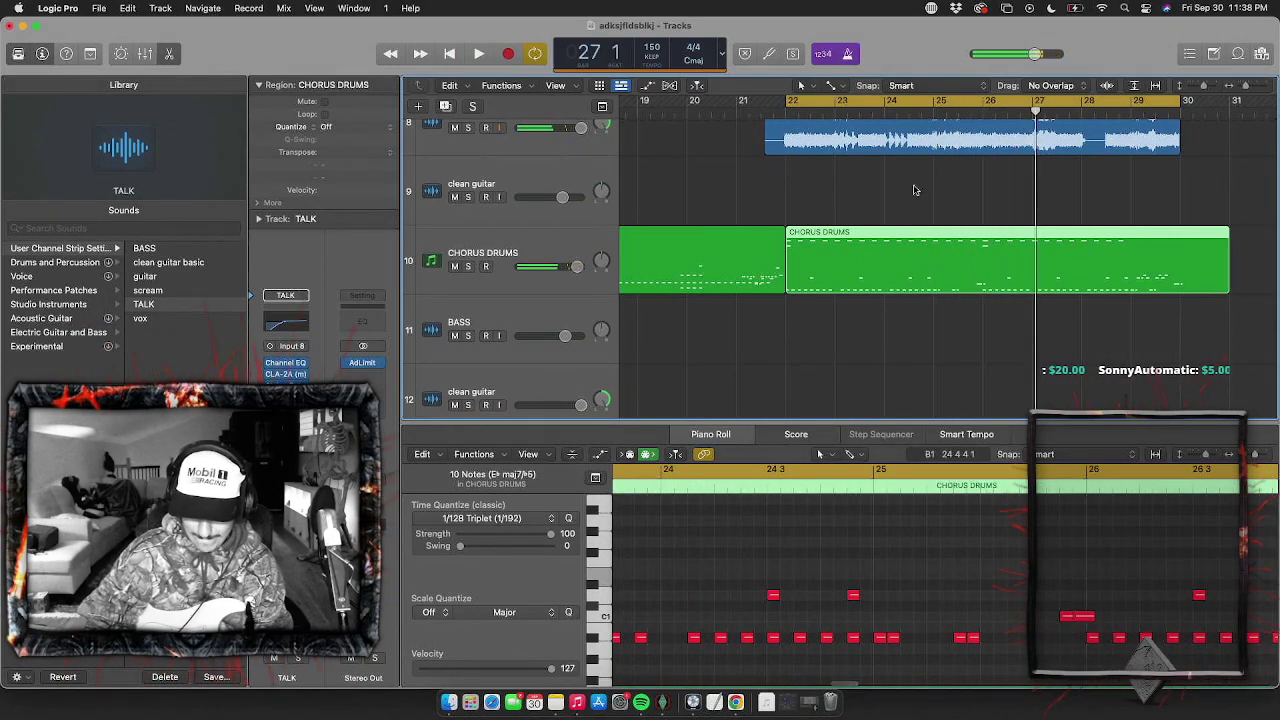
click(981, 98)
double_click(939, 108)
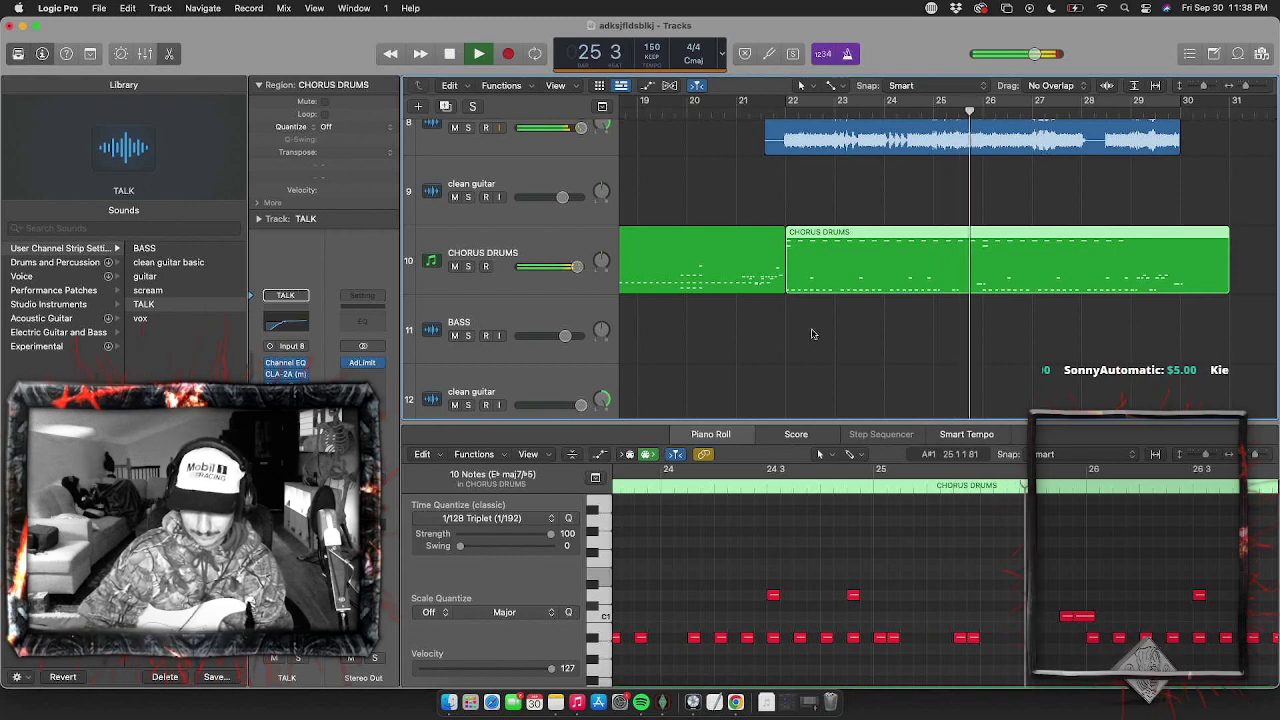
key(space)
double_click(775, 469)
scroll(945, 529, up, 3)
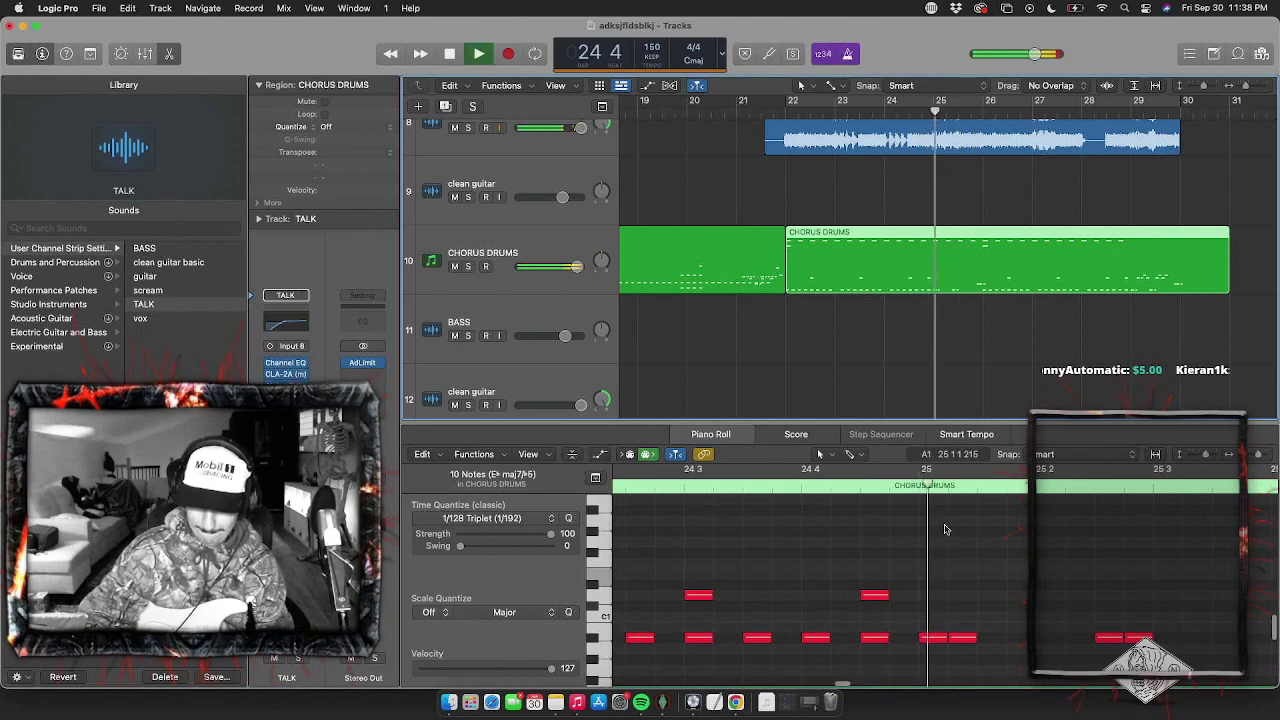
Respace the kicks at the start of bar 25 as even eighth notes and copy the three notes onward from 25 2 3
click(965, 638)
key(space)
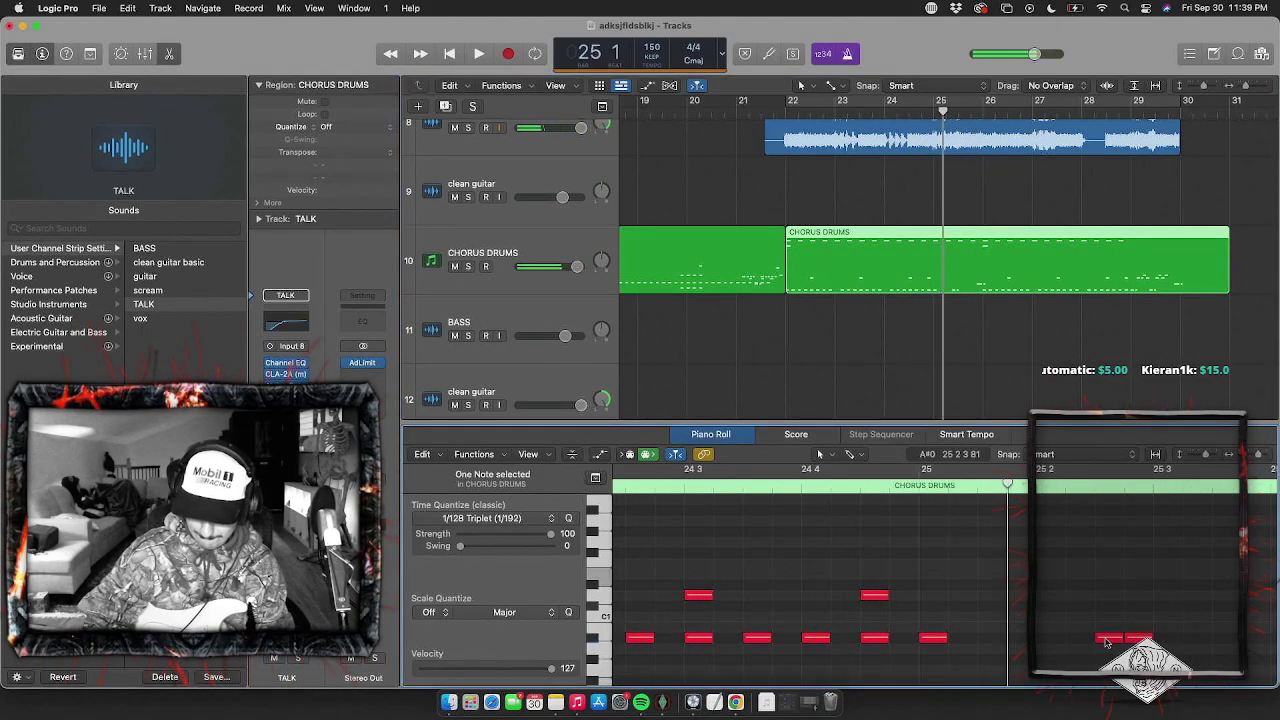
drag(1107, 643, 993, 644)
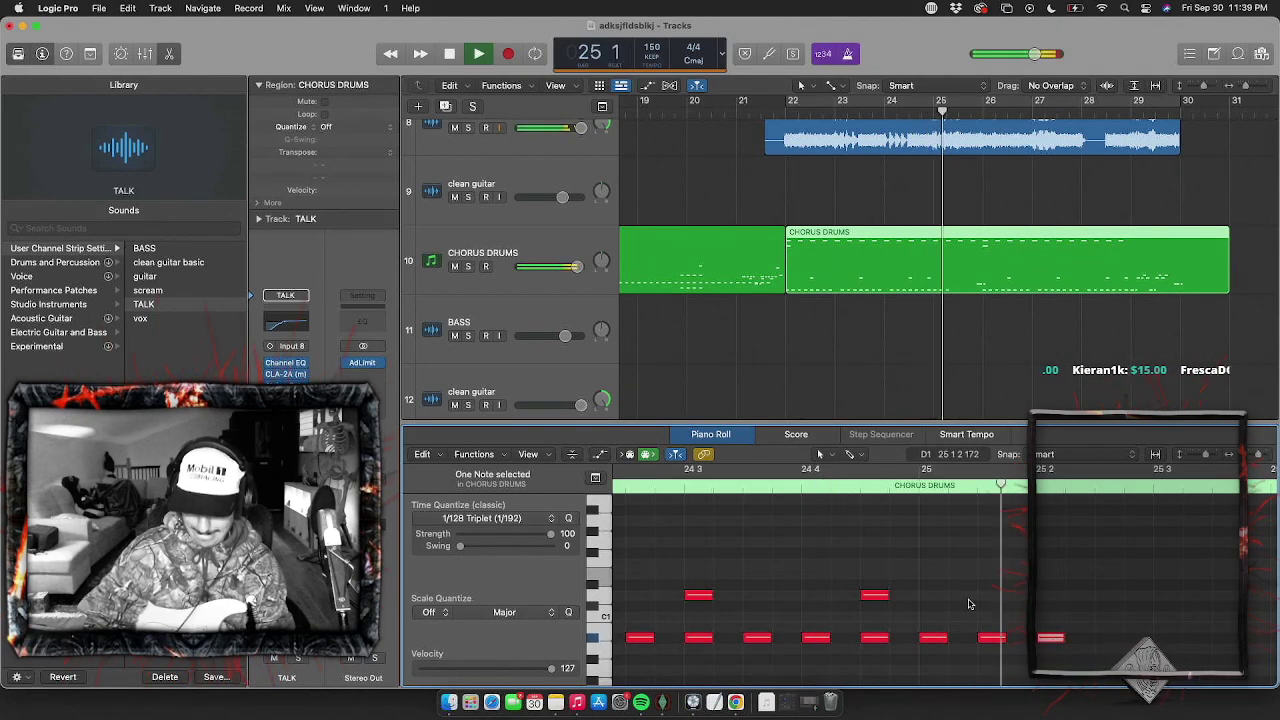
drag(965, 606, 914, 596)
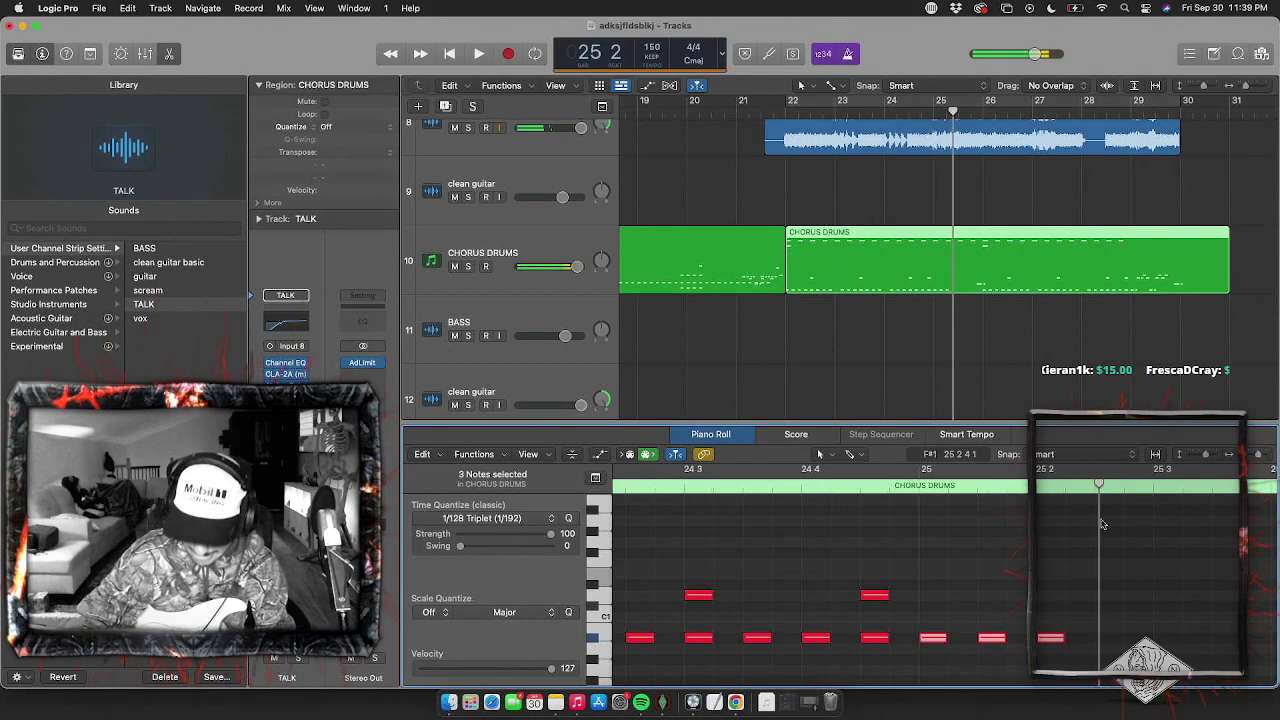
drag(1098, 487, 1091, 488)
key(super+v)
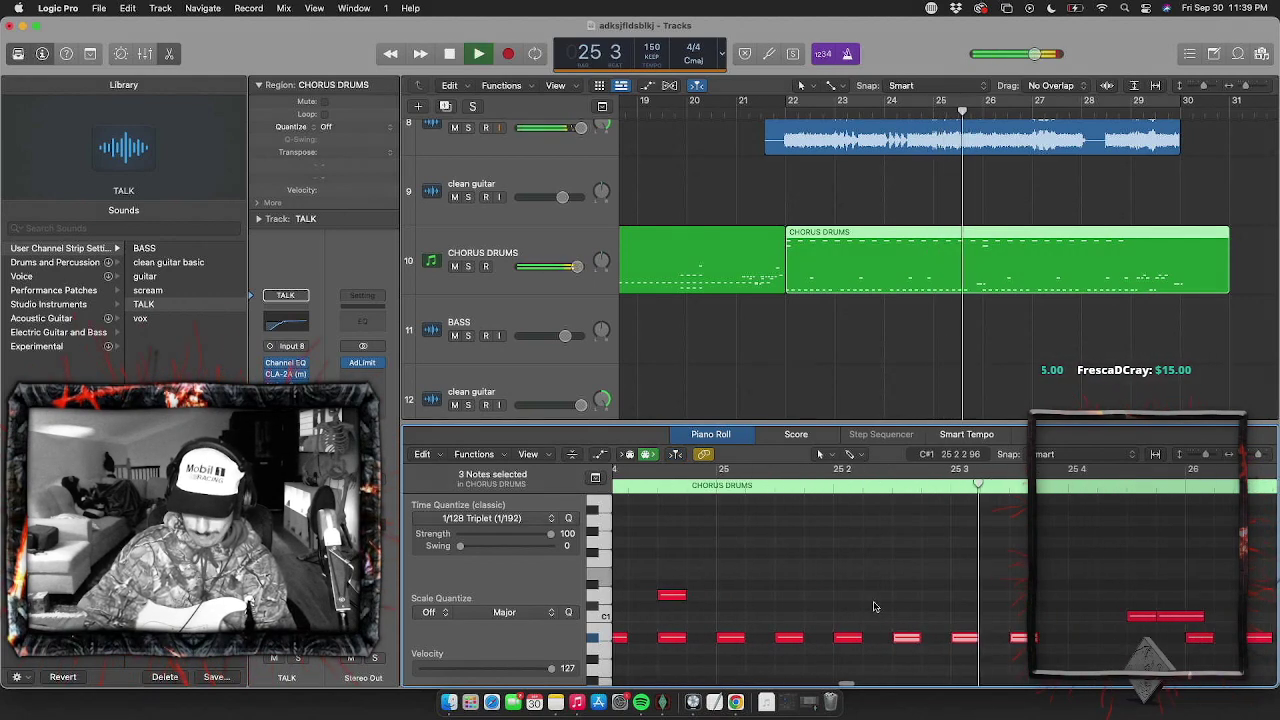
Add a D1 snare at 25 3 1, delete the first C1 note at the end of bar 25, and play the result
super+click(964, 595)
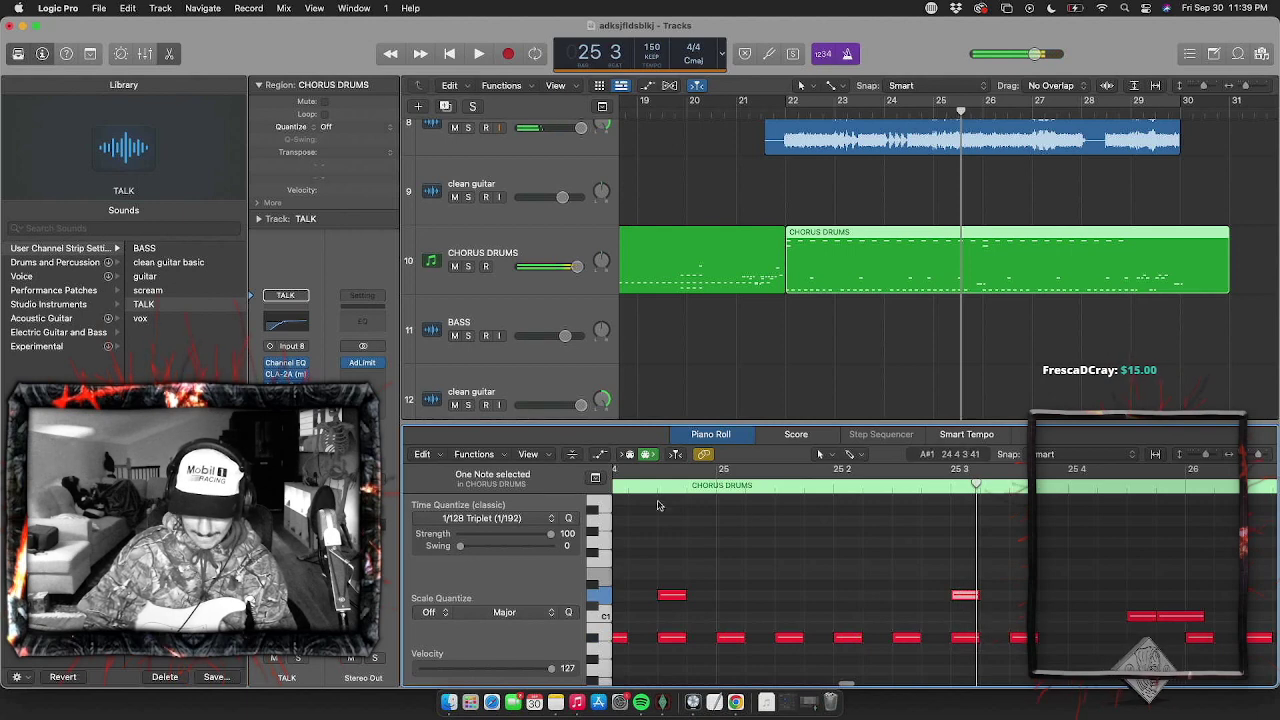
double_click(644, 485)
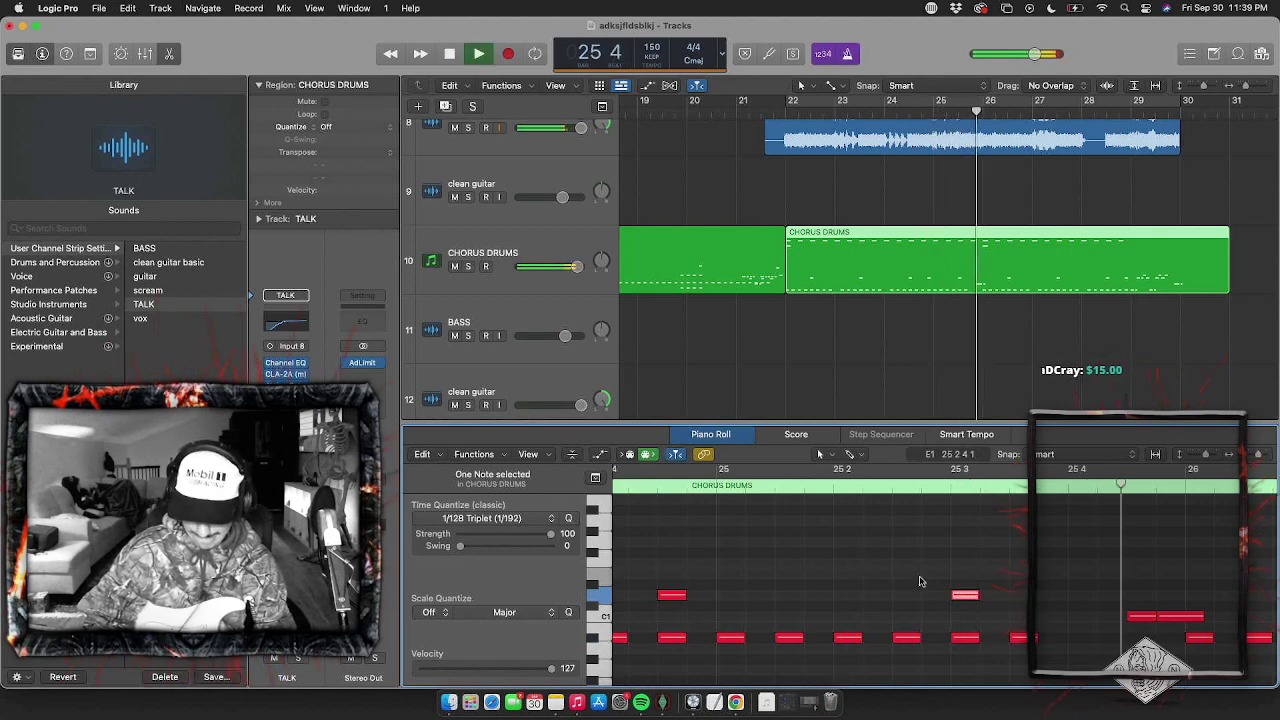
key(space)
click(1143, 617)
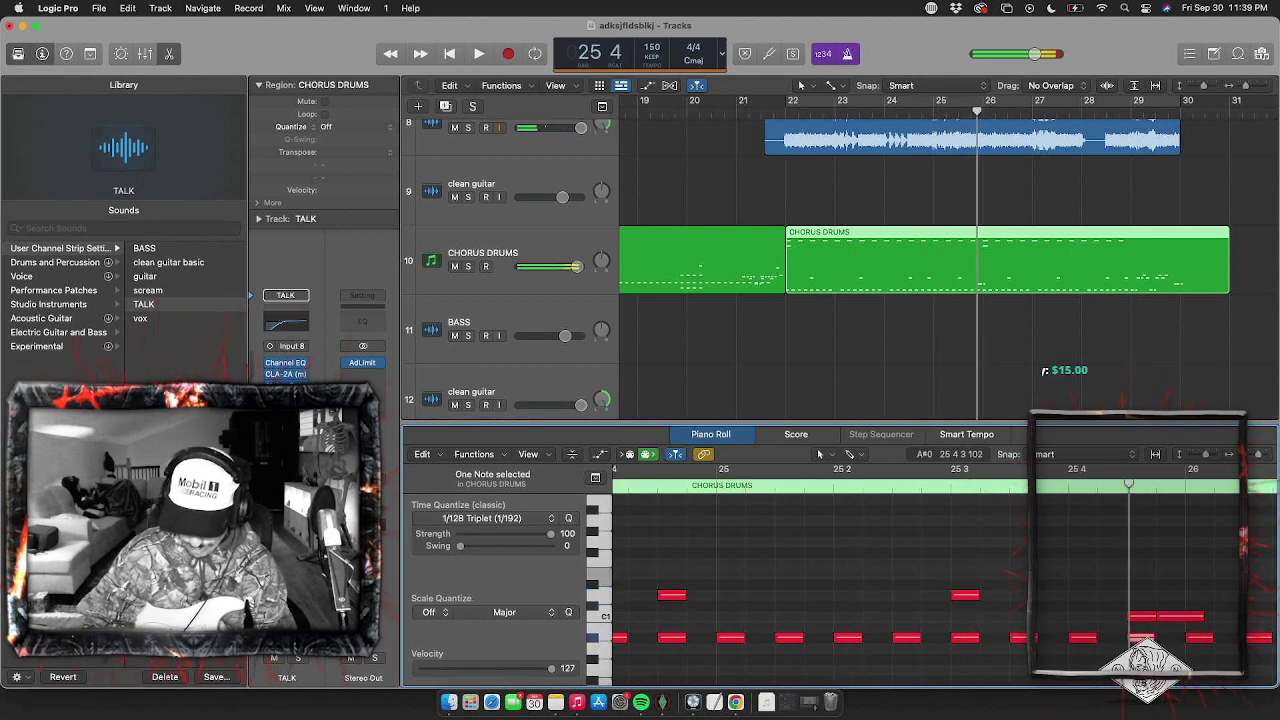
key(BackSpace)
double_click(816, 478)
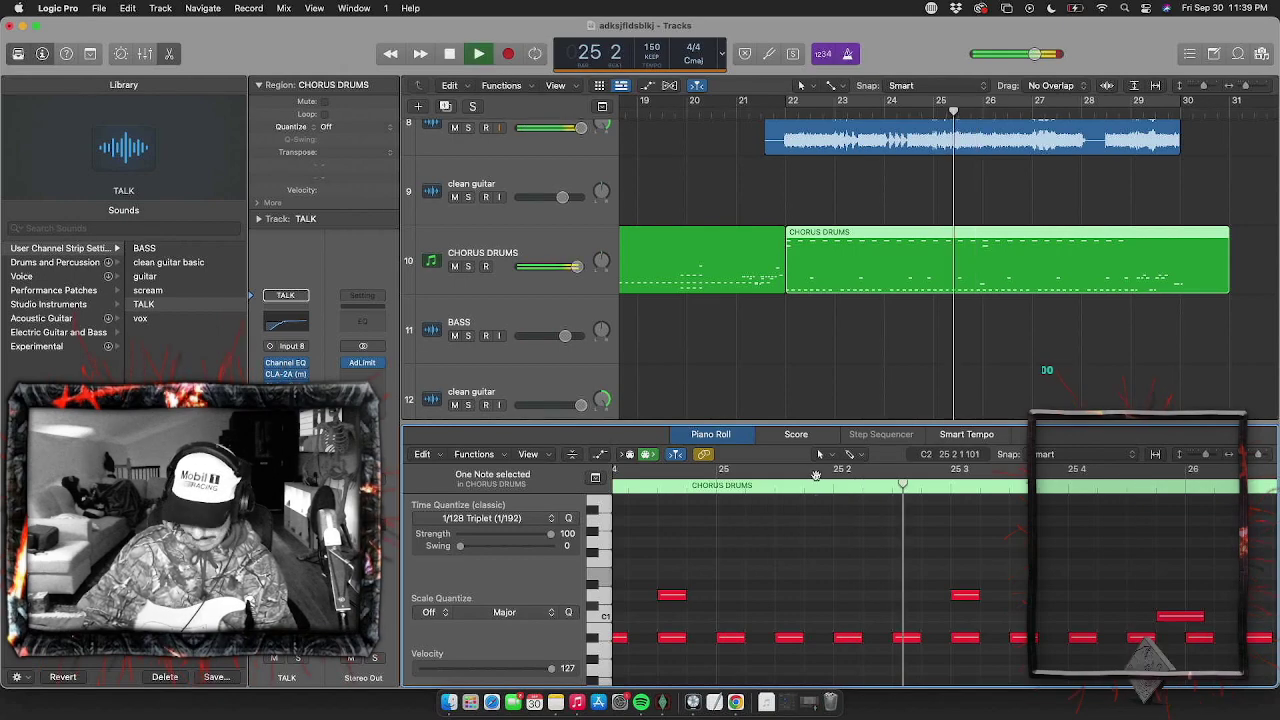
scroll(847, 563, down, 5)
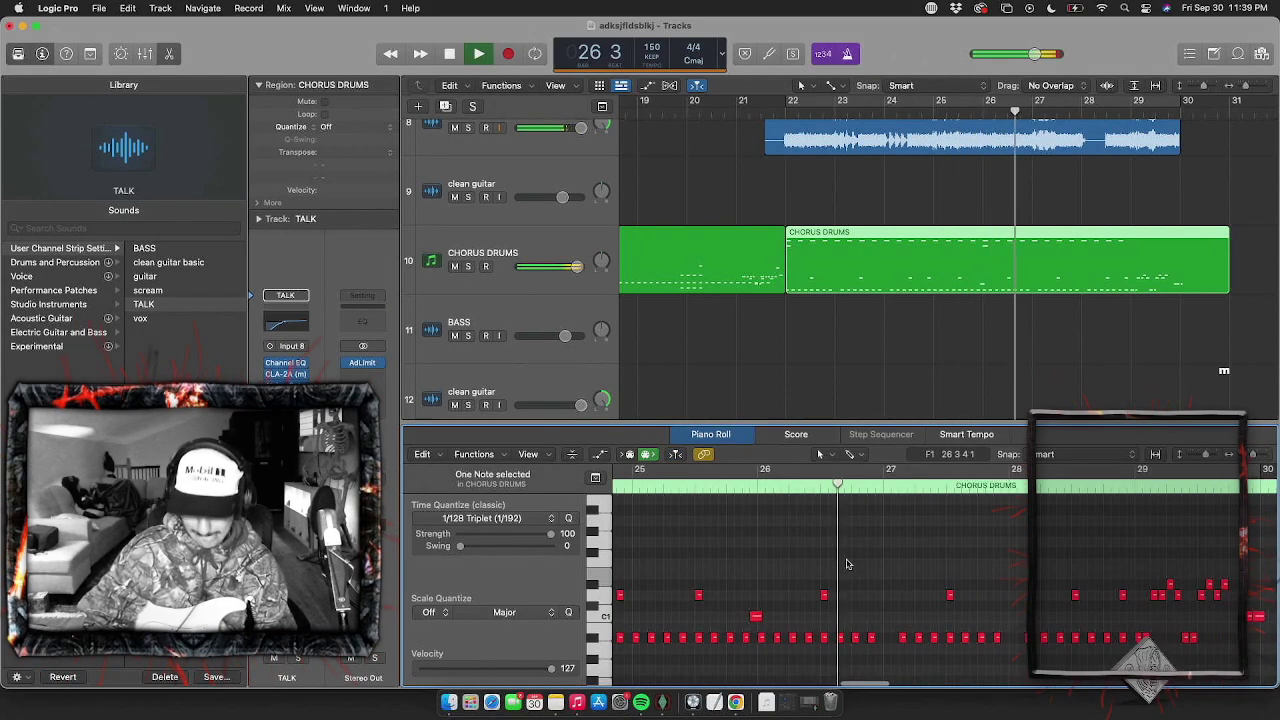
scroll(979, 317, up, 2)
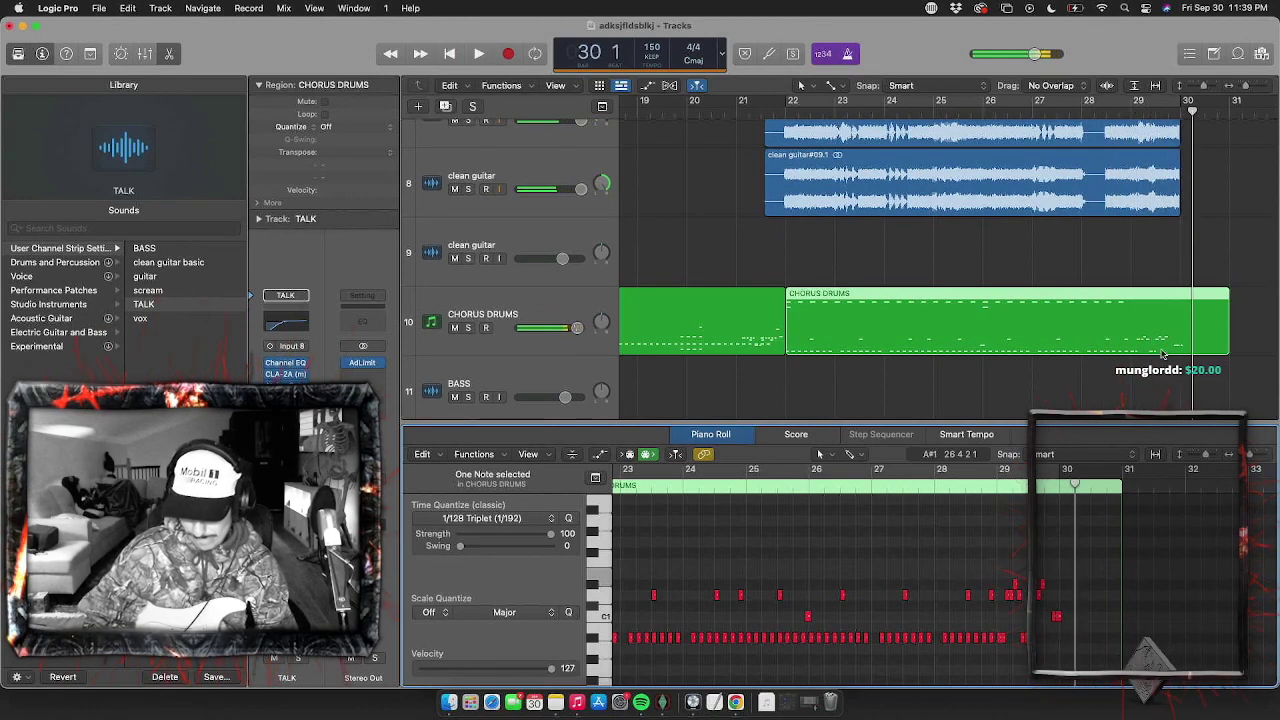
Add two consecutive F1 notes from 29 4 1 to the closing fill in bar 29 and play it back
double_click(1113, 114)
drag(1113, 114, 1048, 534)
scroll(1044, 590, right, 2)
key(space)
scroll(1043, 597, up, 5)
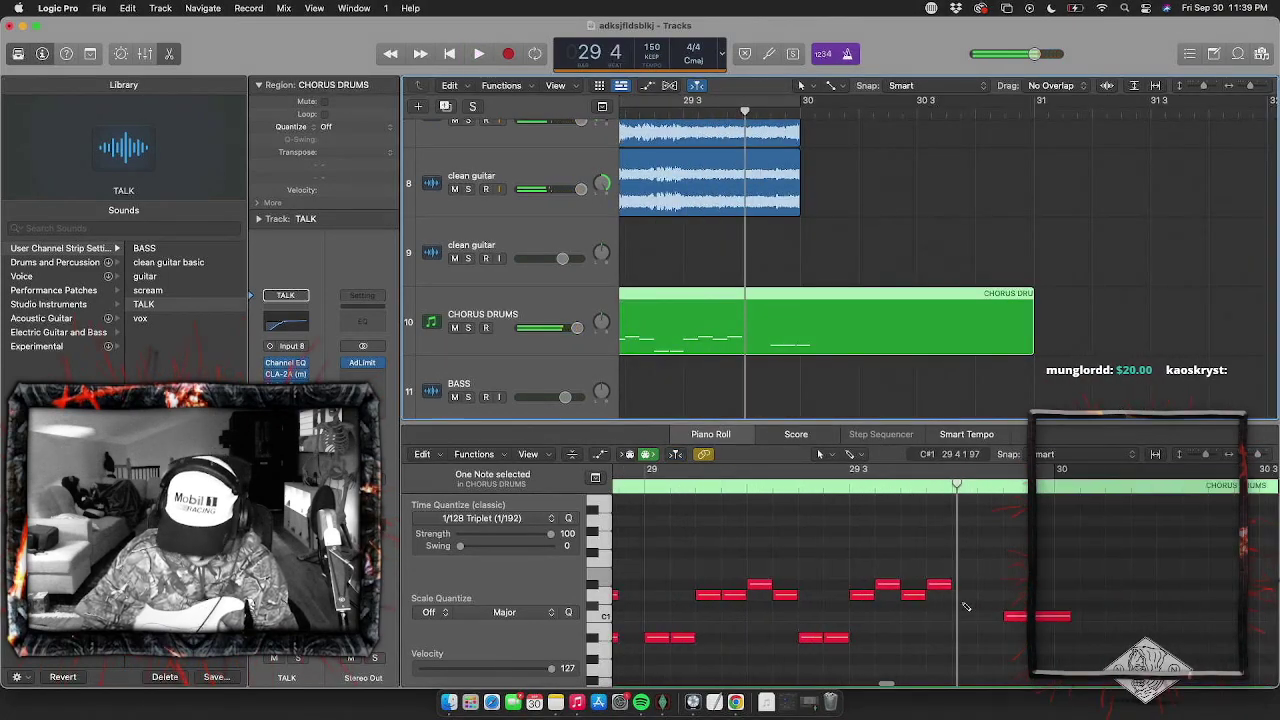
drag(966, 607, 990, 563)
super+click(1007, 563)
click(856, 485)
key(space)
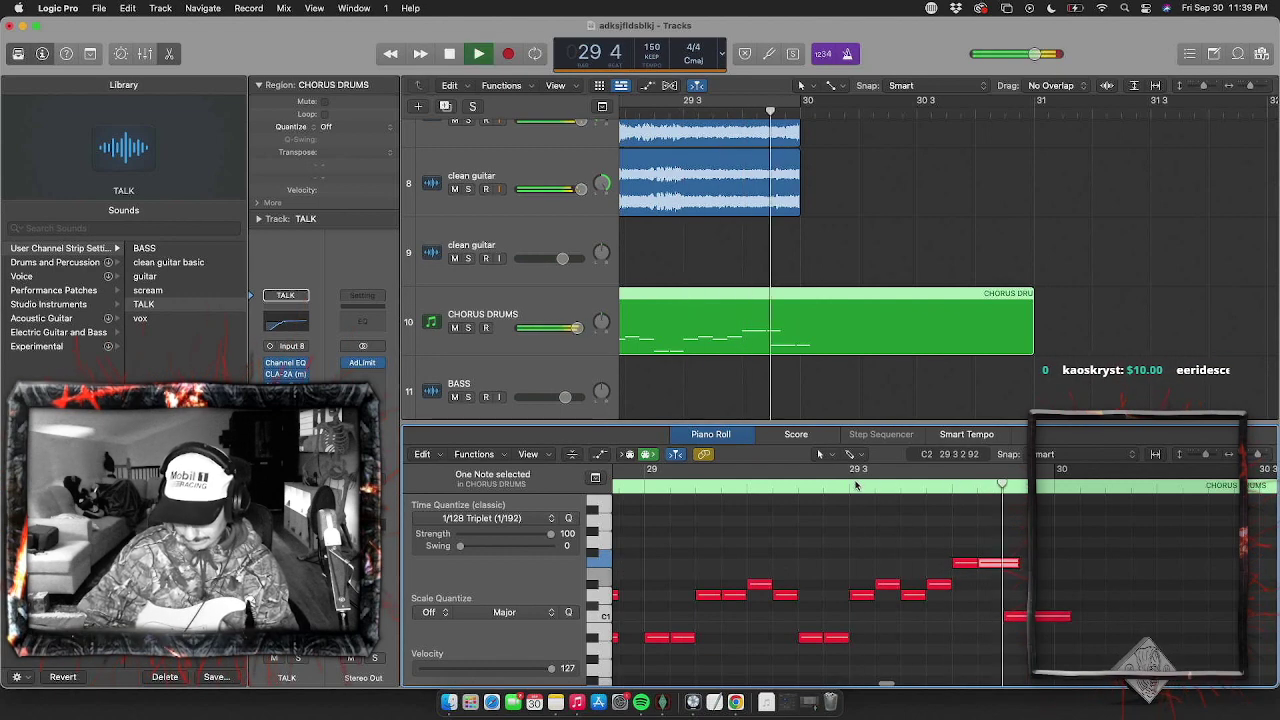
key(space)
key(super+Left)
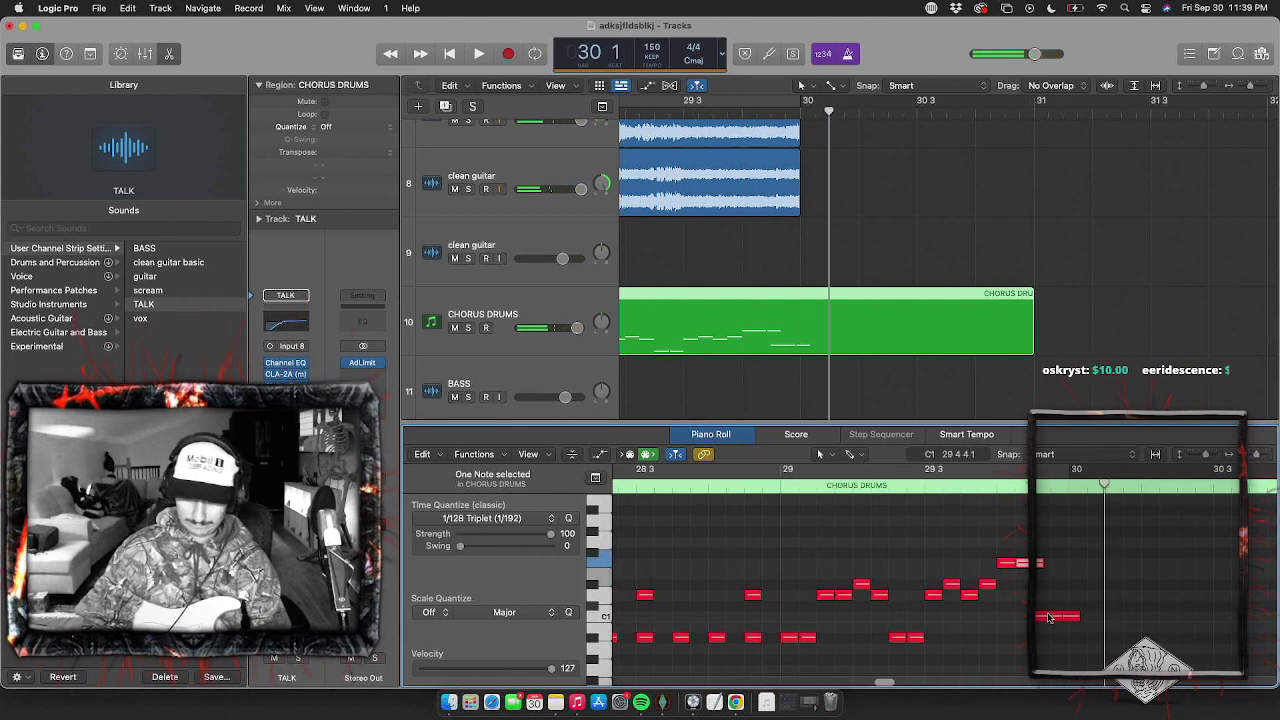
mouse_move(1006, 560)
mouse_down()
mouse_move(1006, 545)
mouse_move(1006, 566)
mouse_up()
key(super+Left)
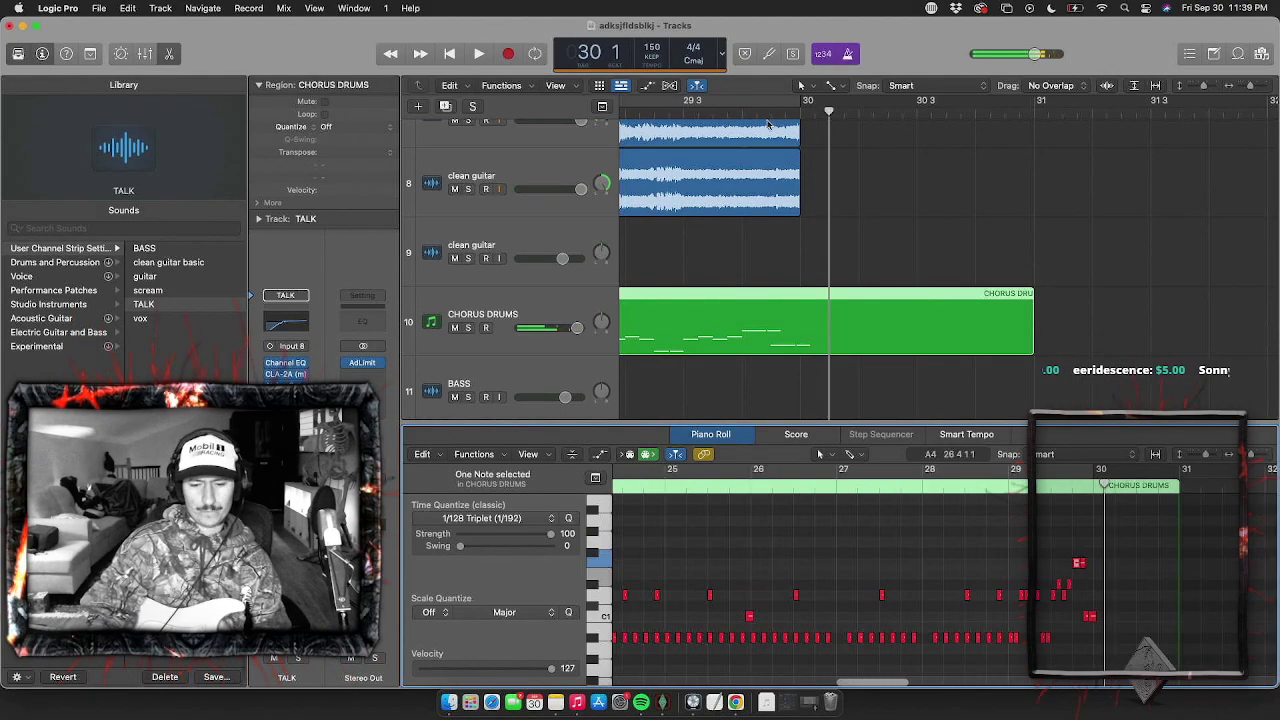
Loop bars 22 to 30 and listen to the CHORUS DRUMS part with the clean guitars
key(c)
key(space)
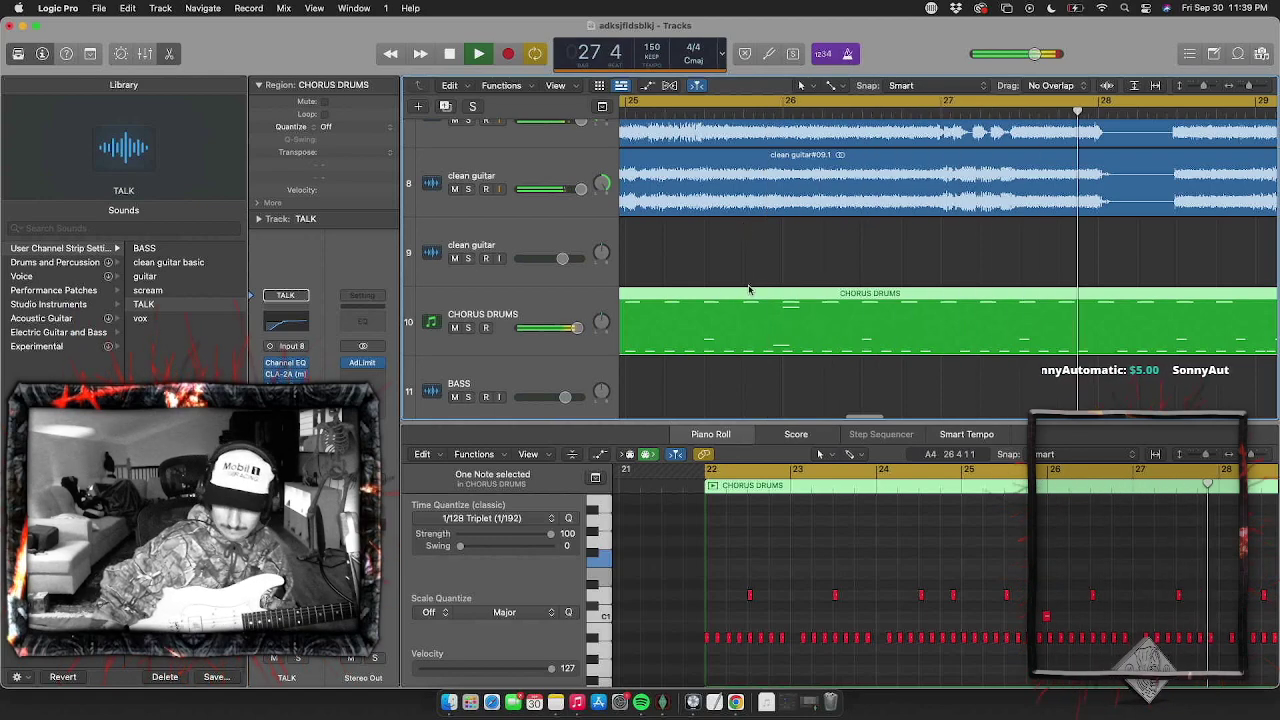
key(super+Left)
key(super+Left)
key(super+Left)
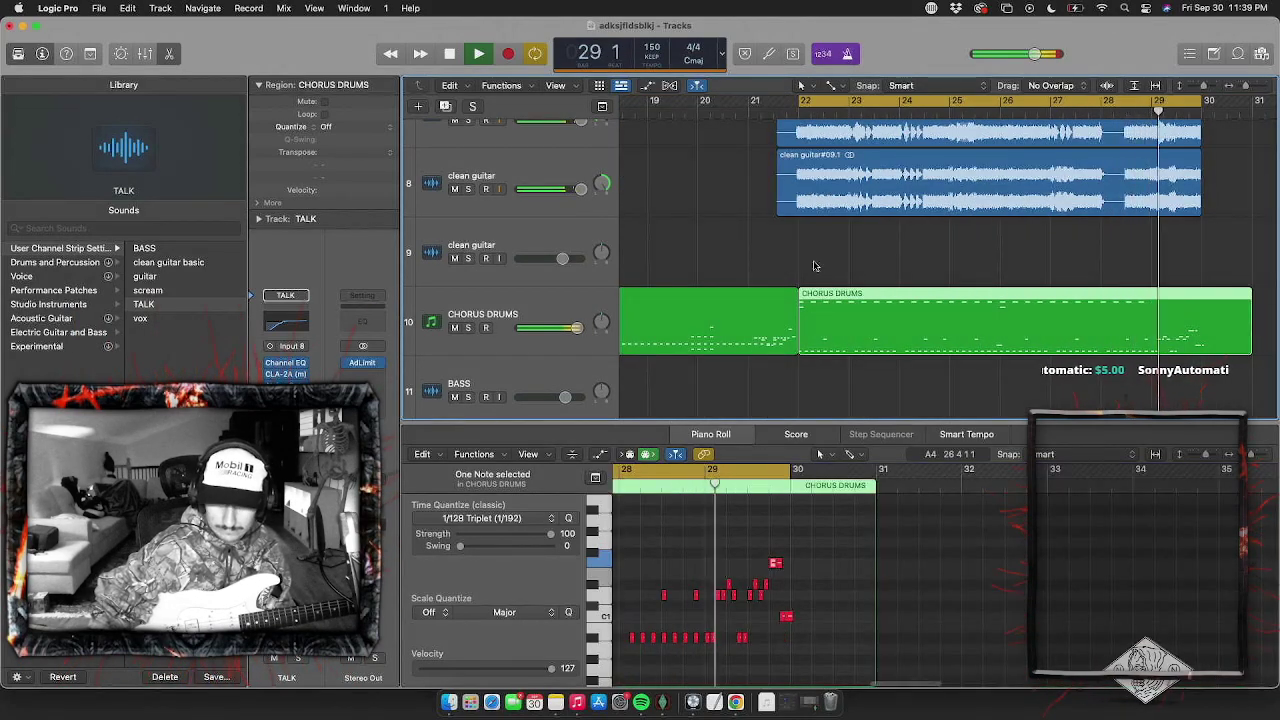
key(super+Left)
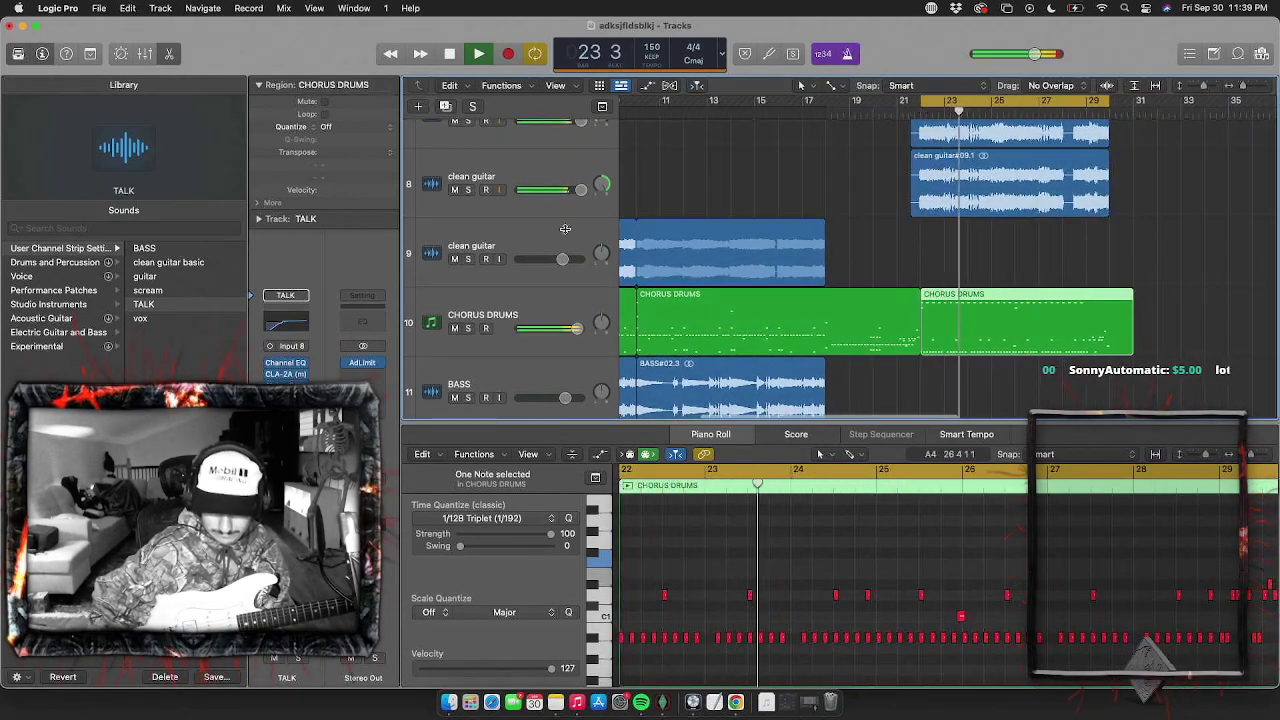
Duplicate clean guitar track 8 as an empty track panned to about -2, with cycle and metronome switched off
key(Return)
click(970, 104)
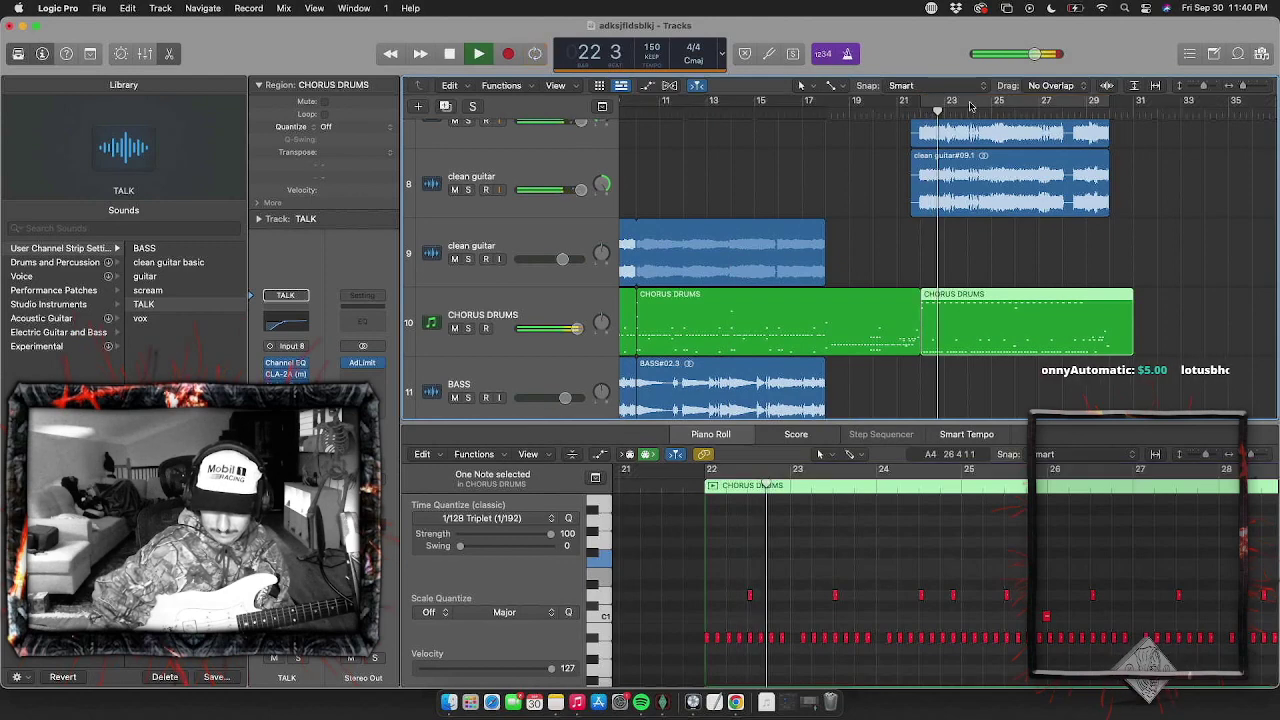
click(516, 172)
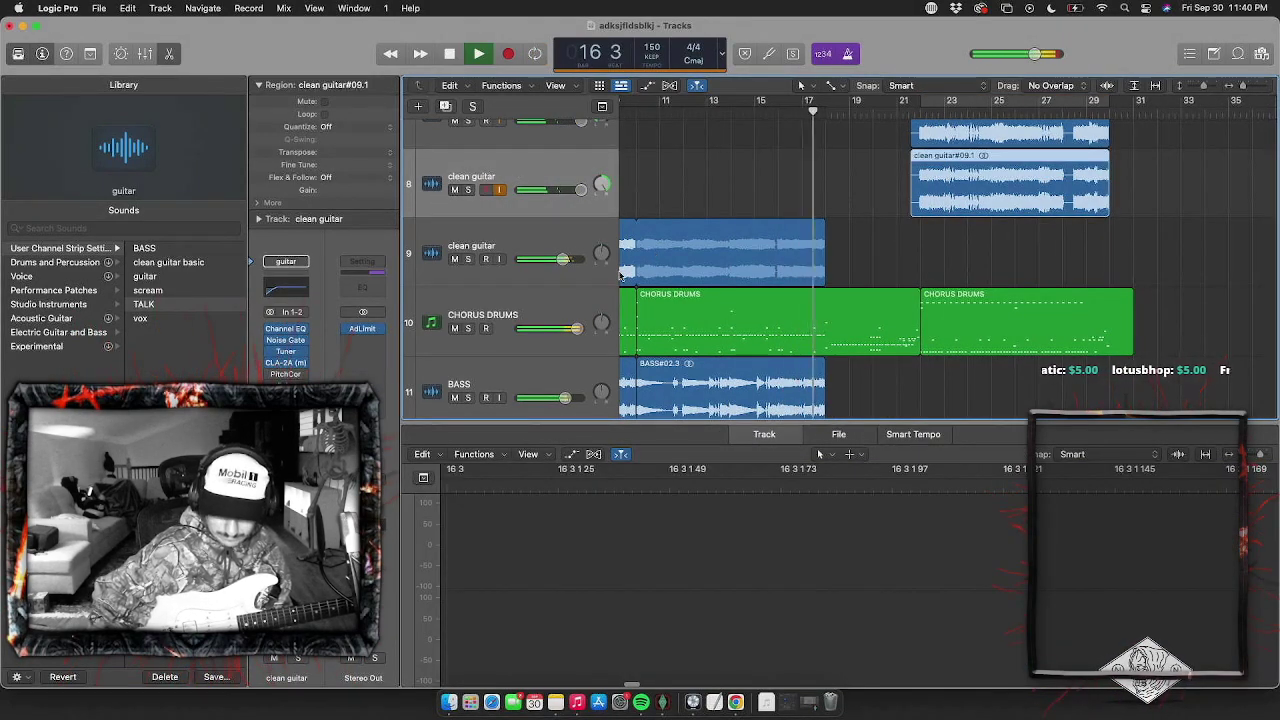
key(super+d)
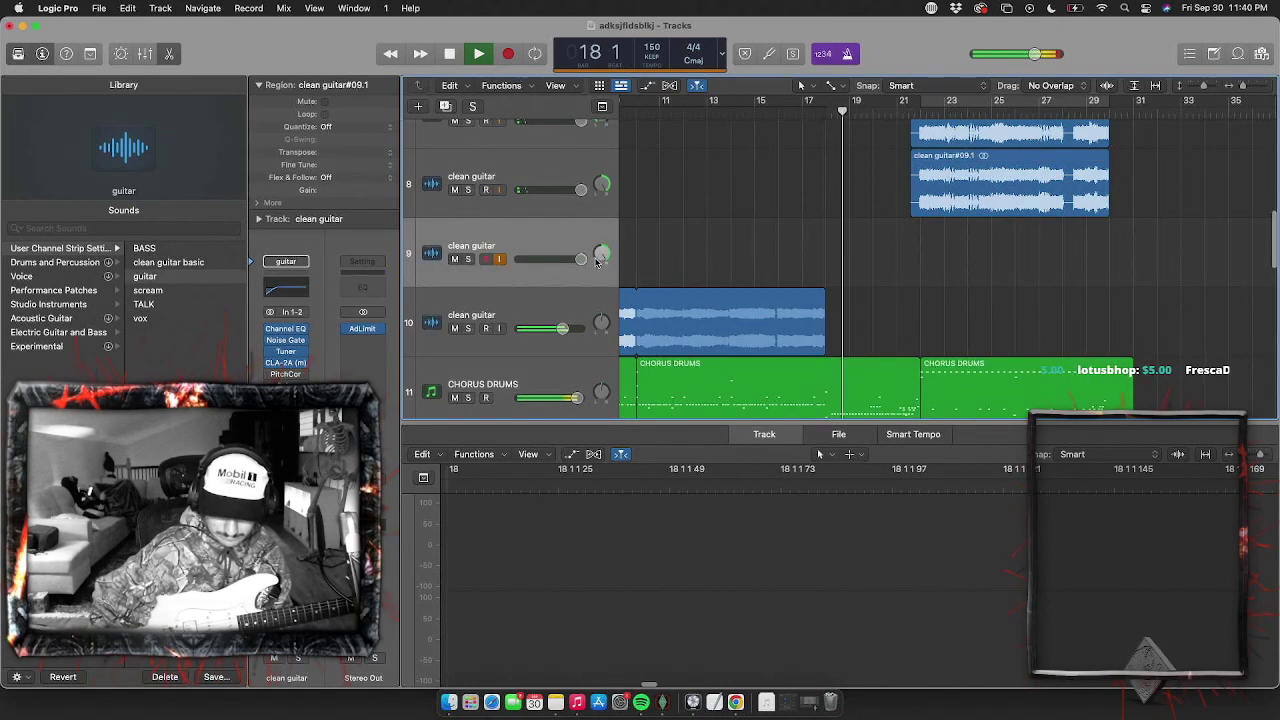
drag(601, 253, 601, 276)
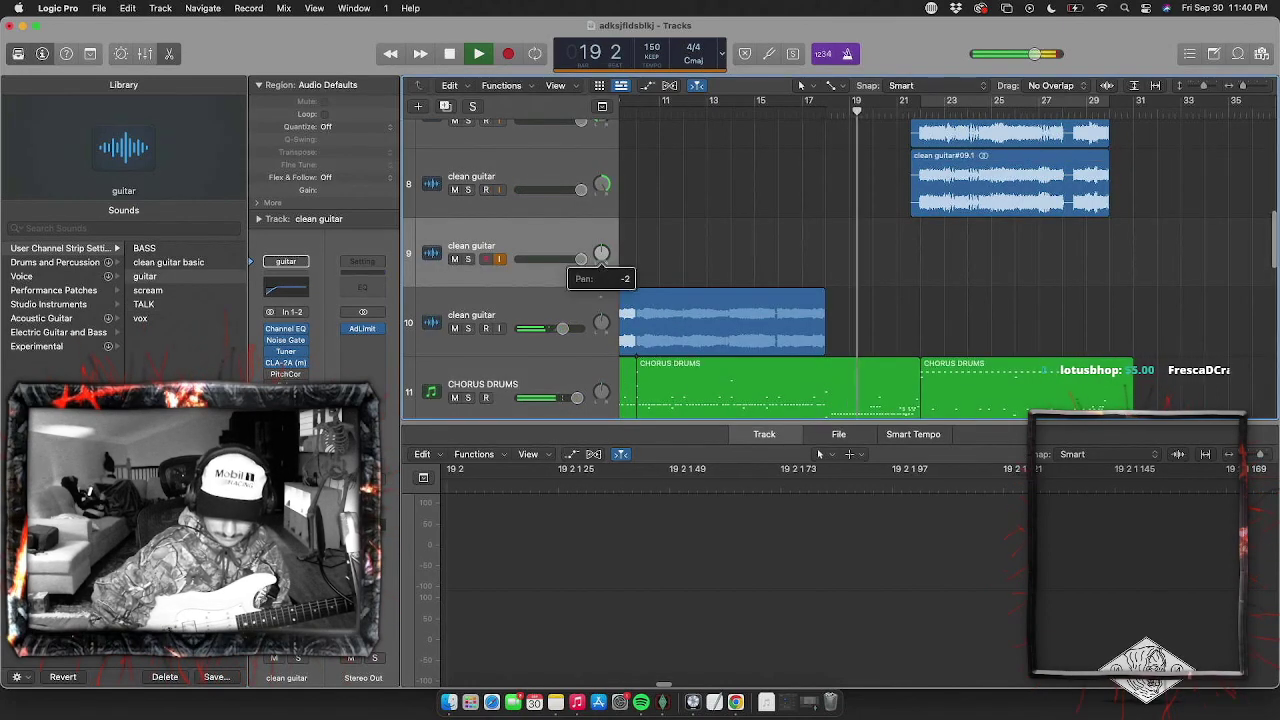
click(847, 56)
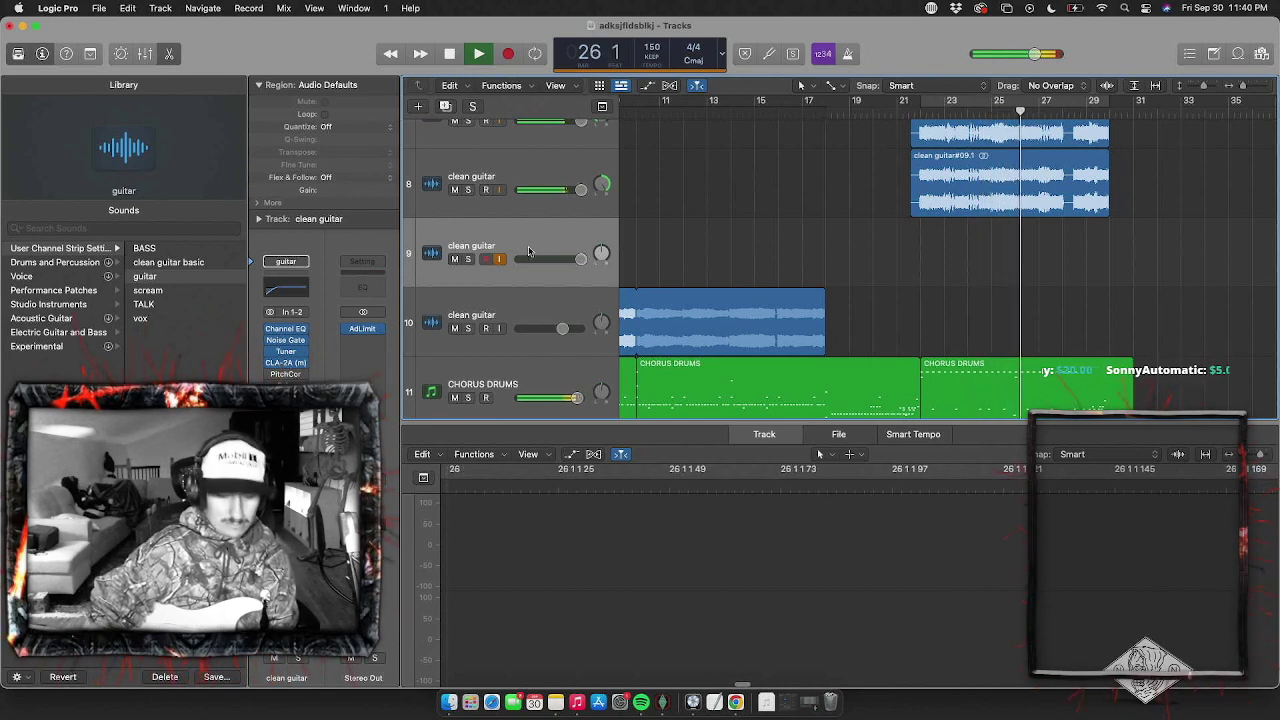
key(space)
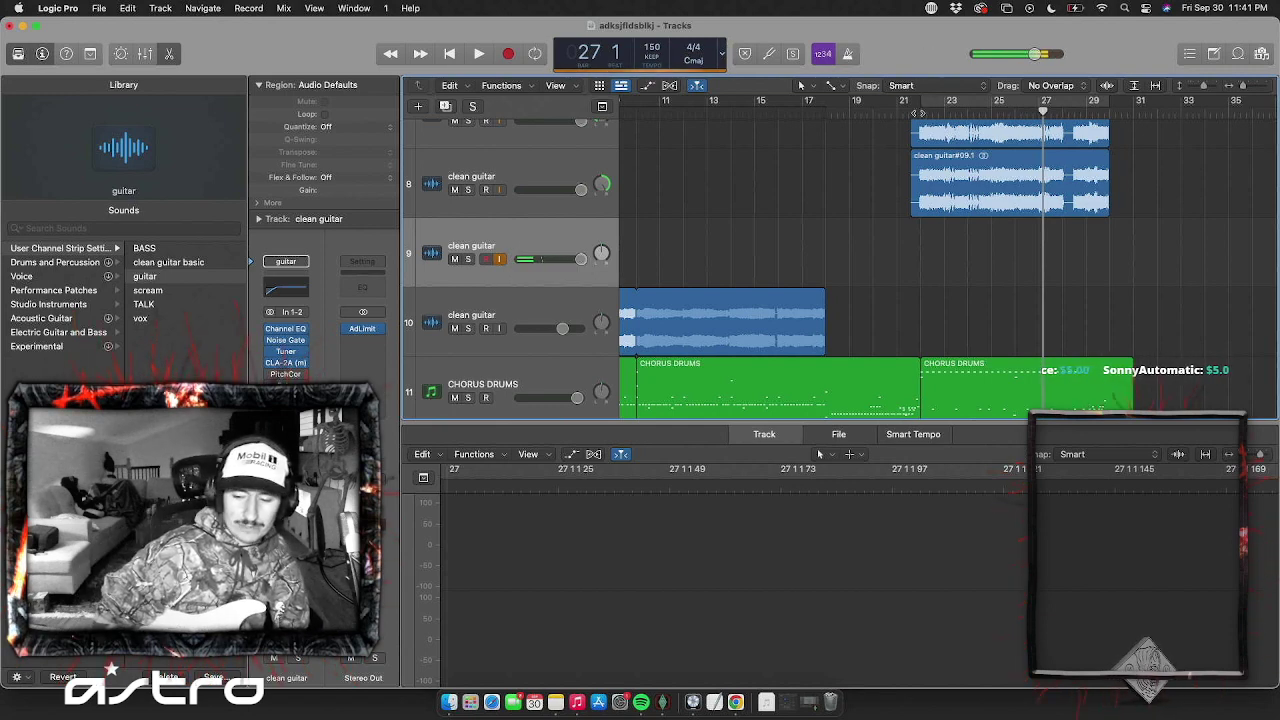
Try recording a guitar take on the new clean guitar track from bar 22 and delete the take
key(r)
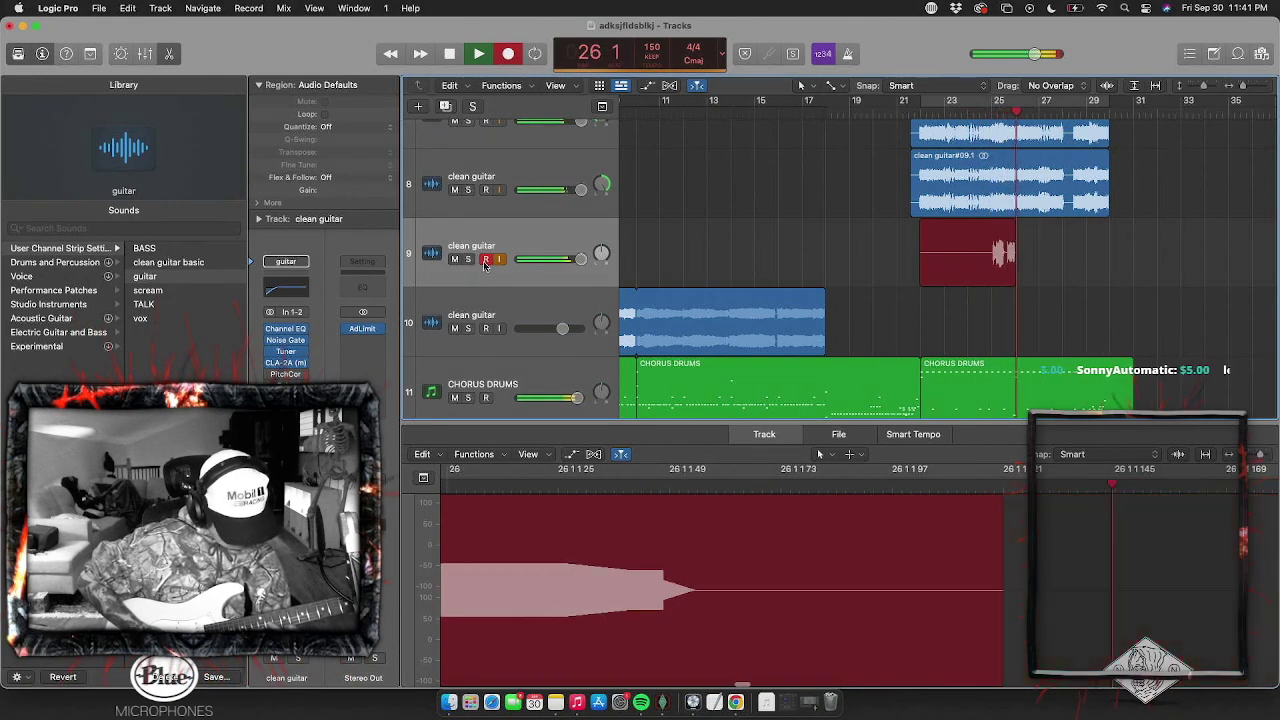
key(space)
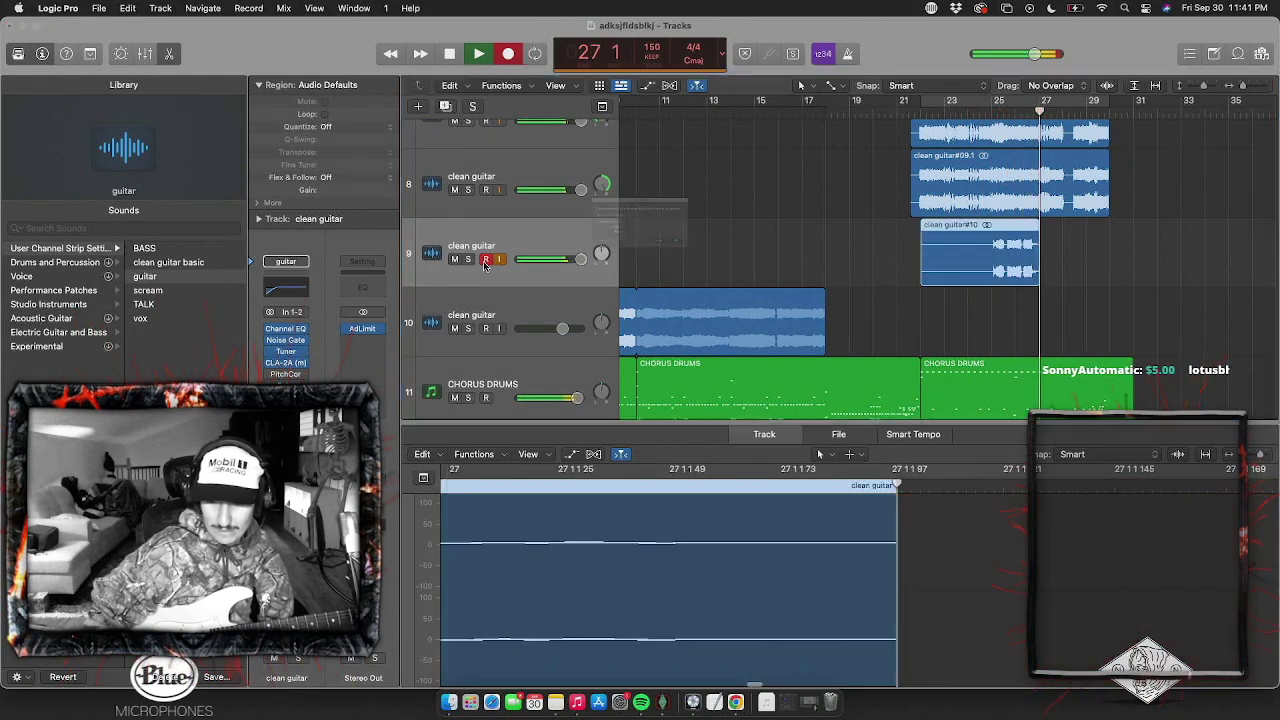
key(ctrl+super+q)
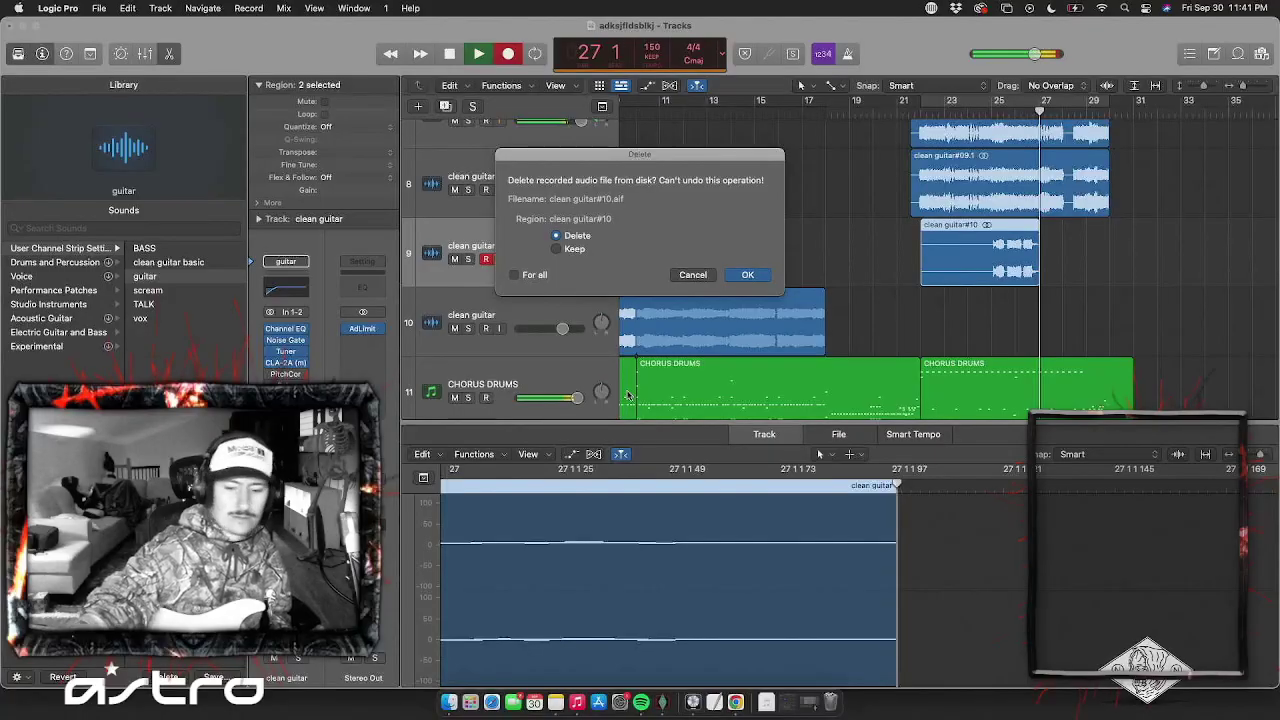
click(700, 275)
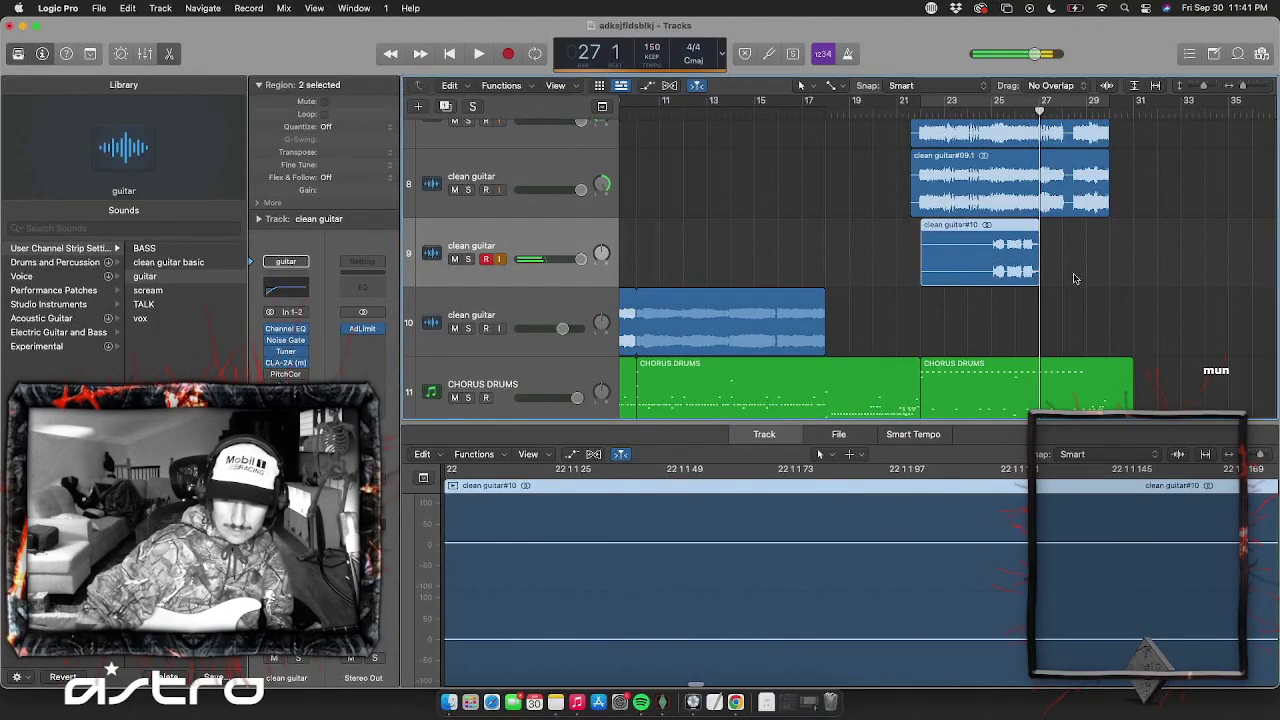
key(Delete)
Try recording a guitar take on the new clean guitar track from bar 23 and delete the take
click(944, 102)
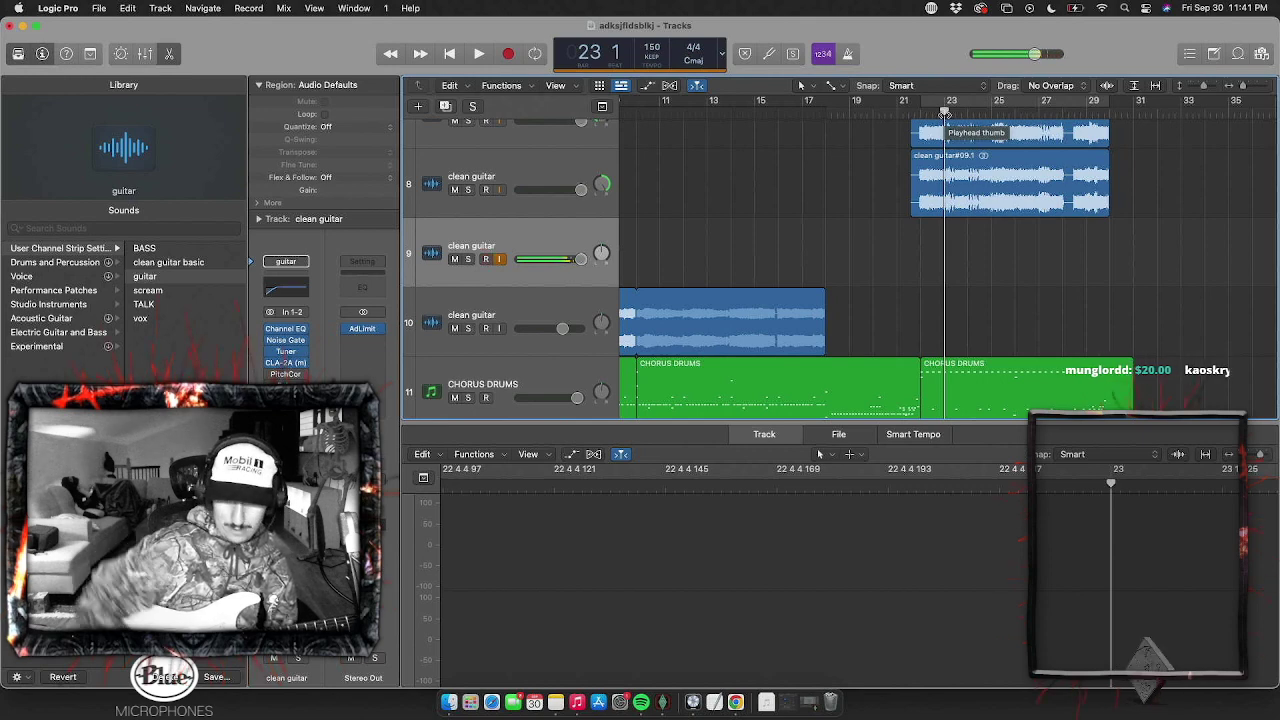
key(r)
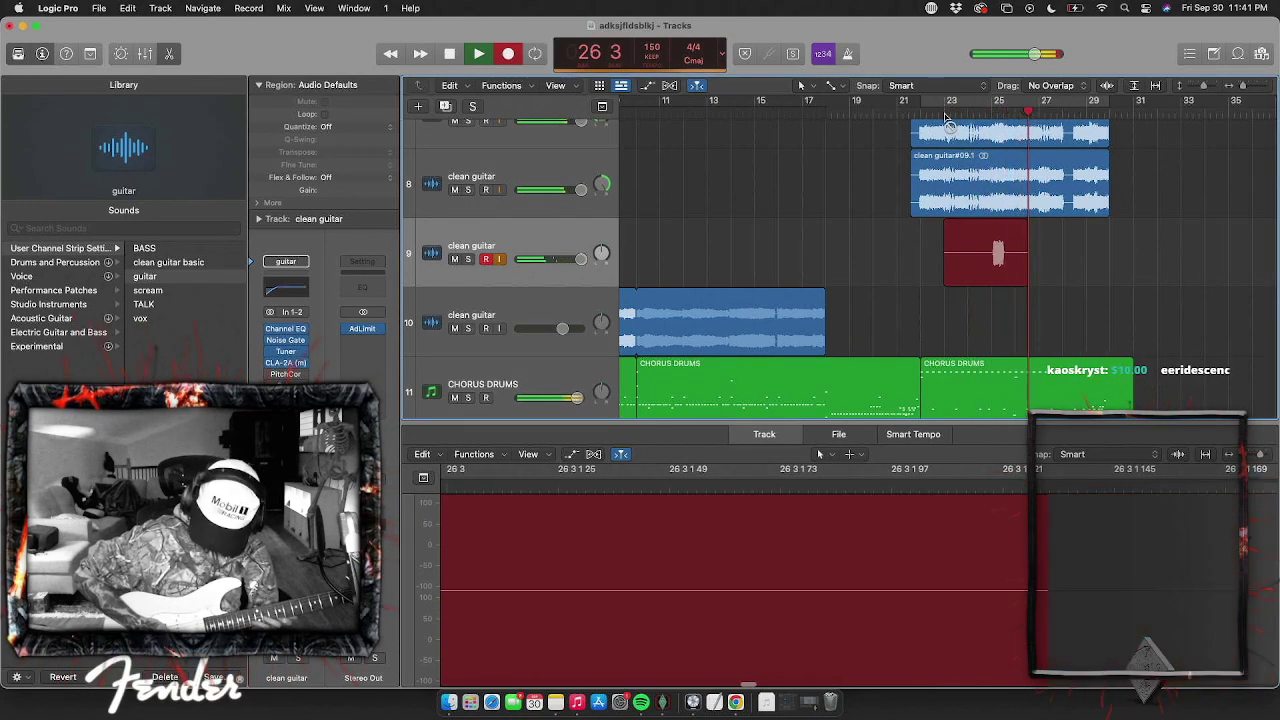
key(space)
key(Delete)
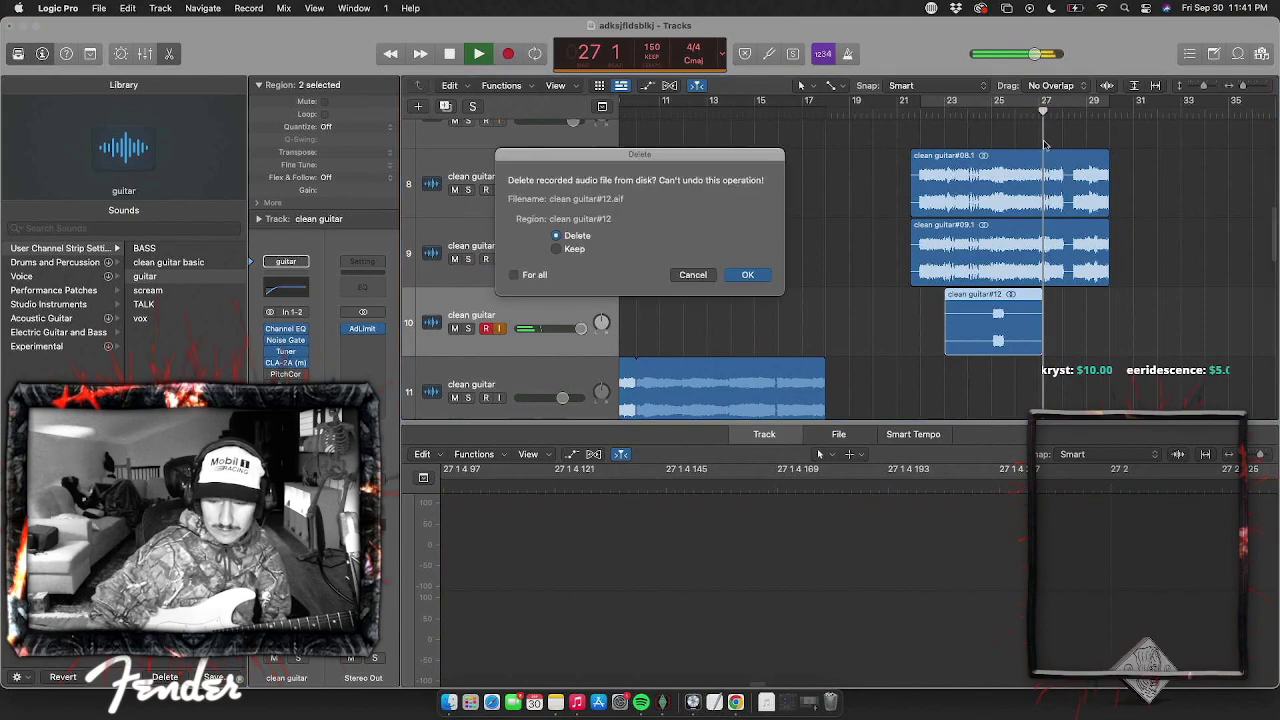
click(764, 274)
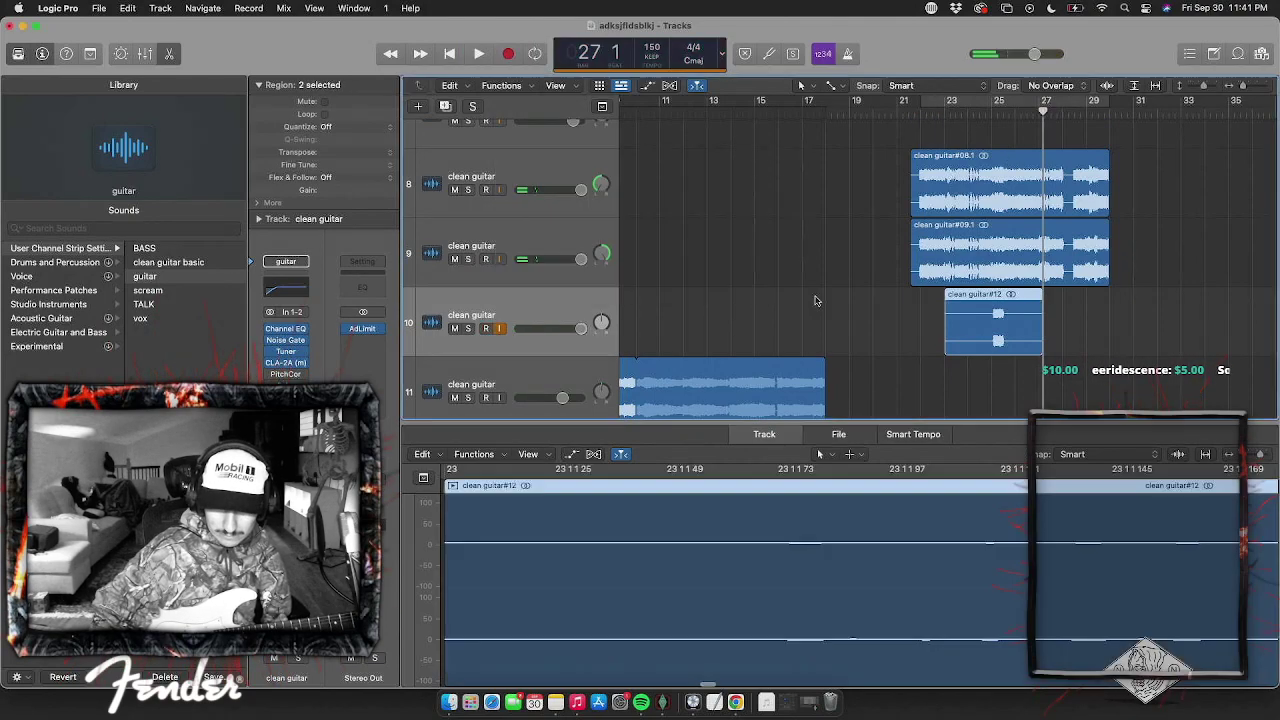
scroll(1103, 287, down, 3)
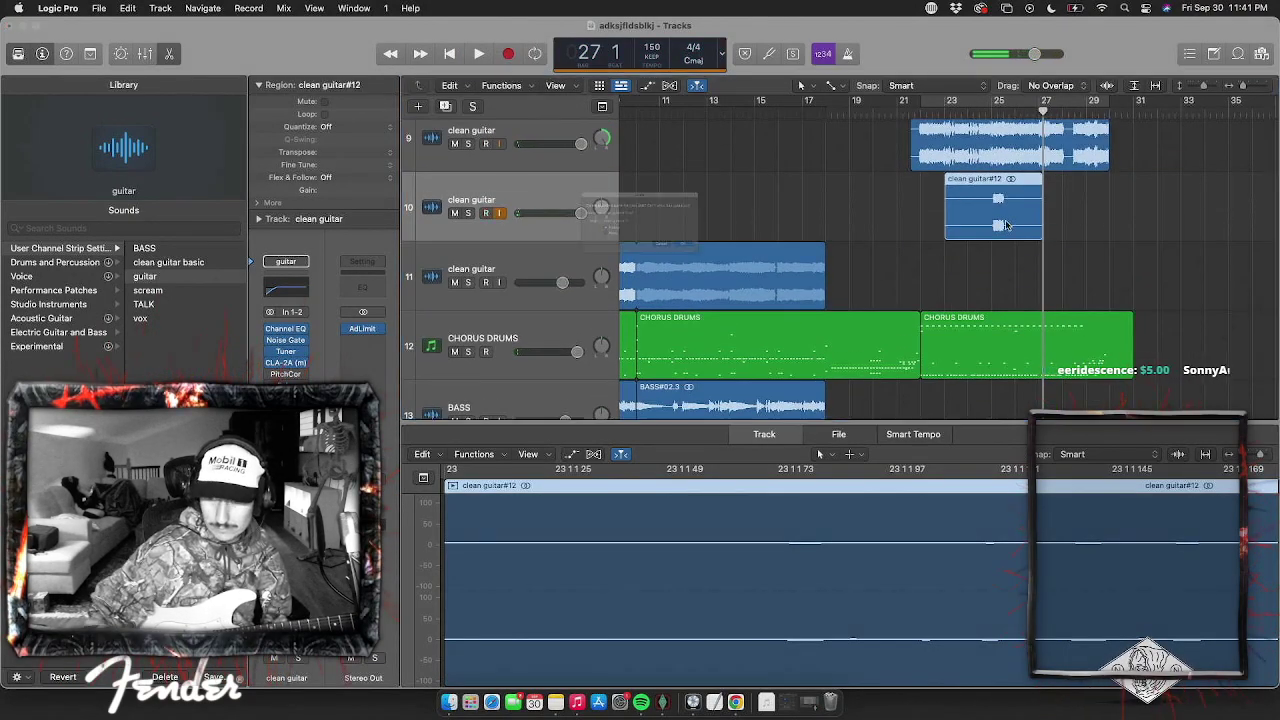
key(Delete)
Retry the guitar take on the new clean guitar track from bar 22 and delete it with its audio file
click(918, 110)
key(r)
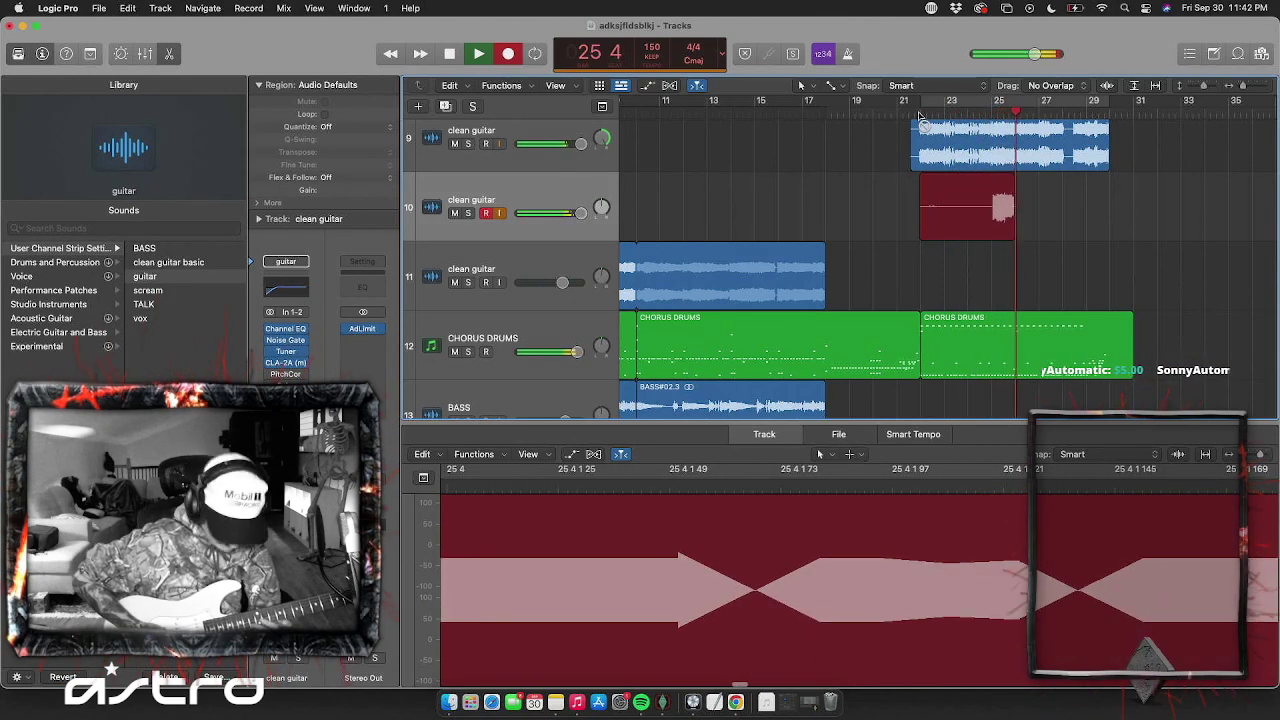
key(space)
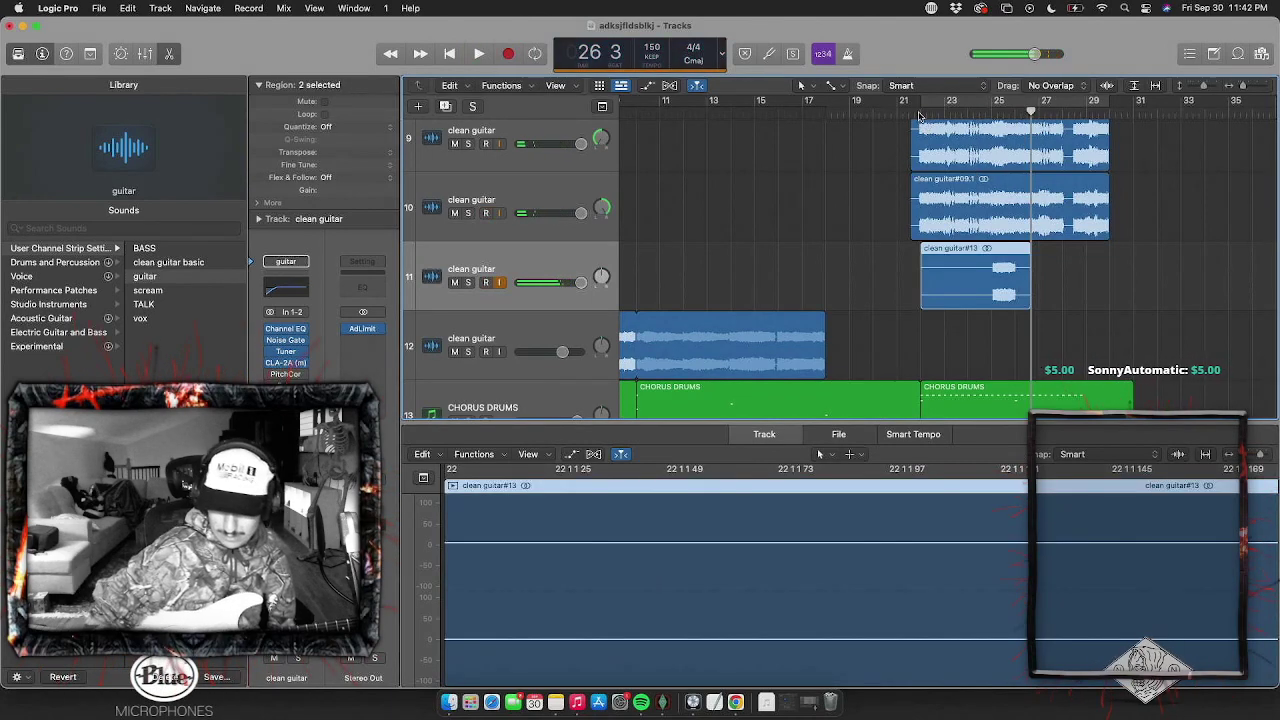
key(BackSpace)
click(748, 274)
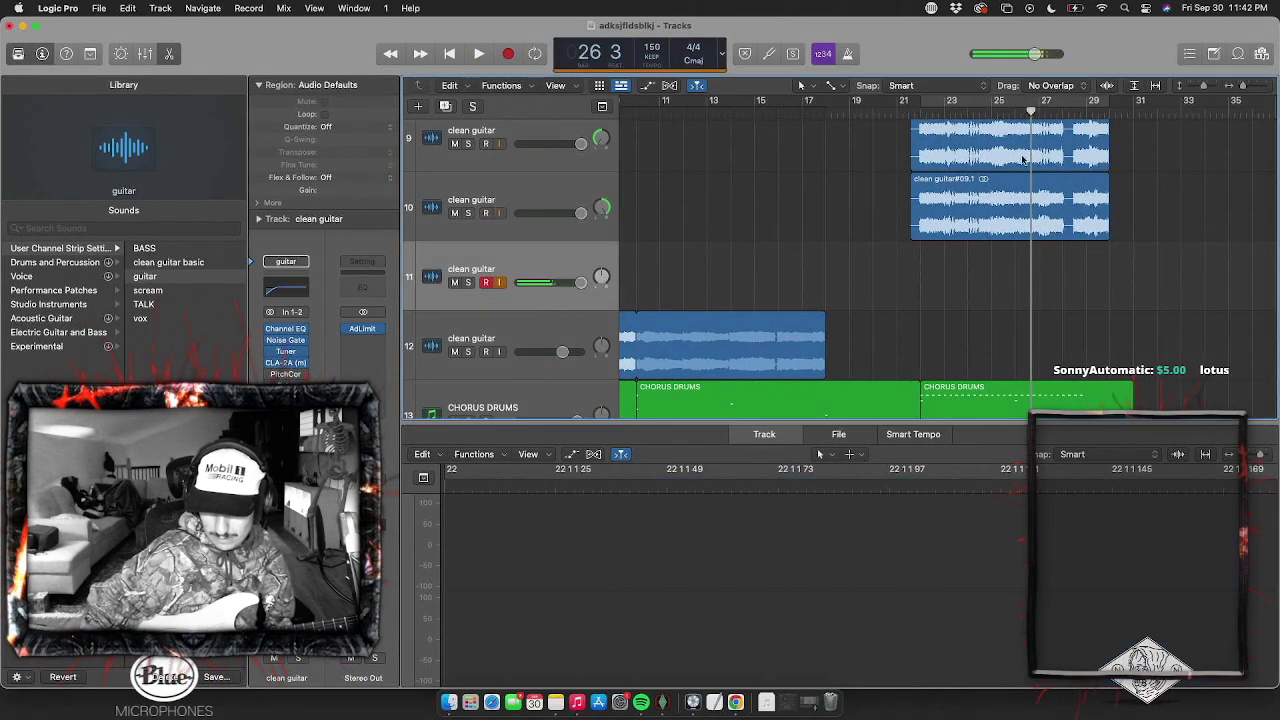
Record a guitar take on clean guitar track 11 from bar 24 to about bar 32
key(space)
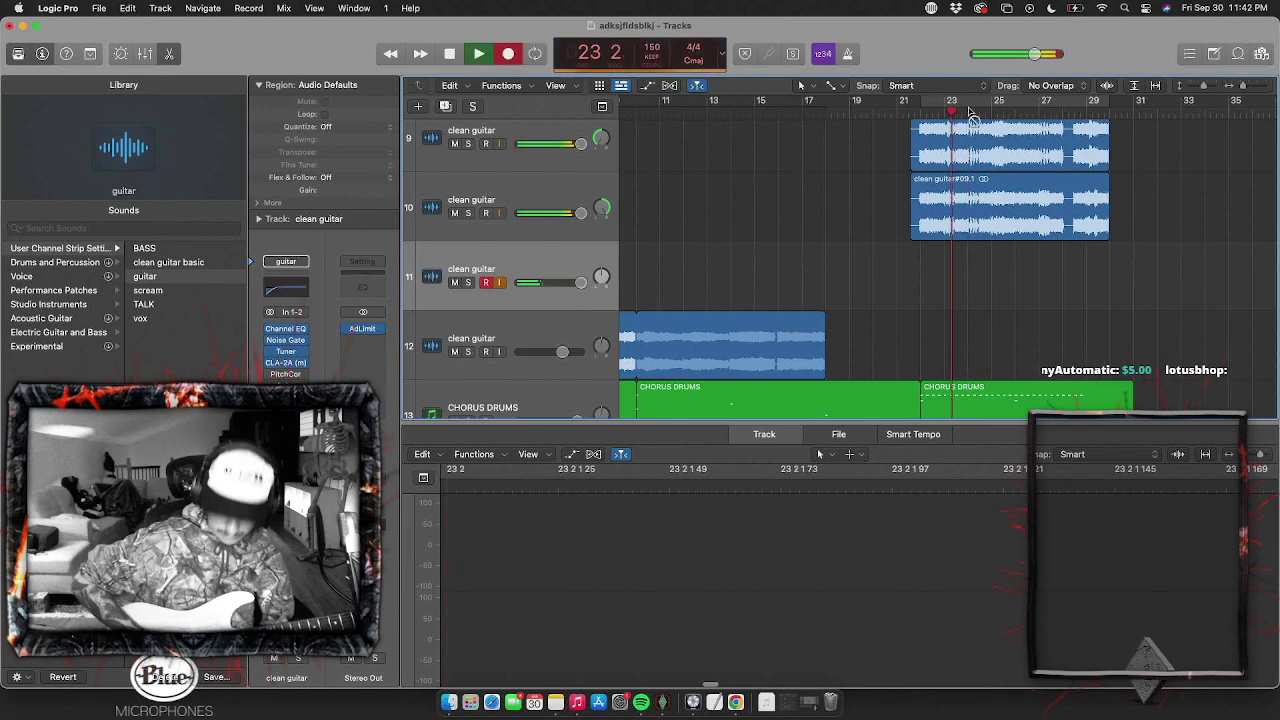
key(r)
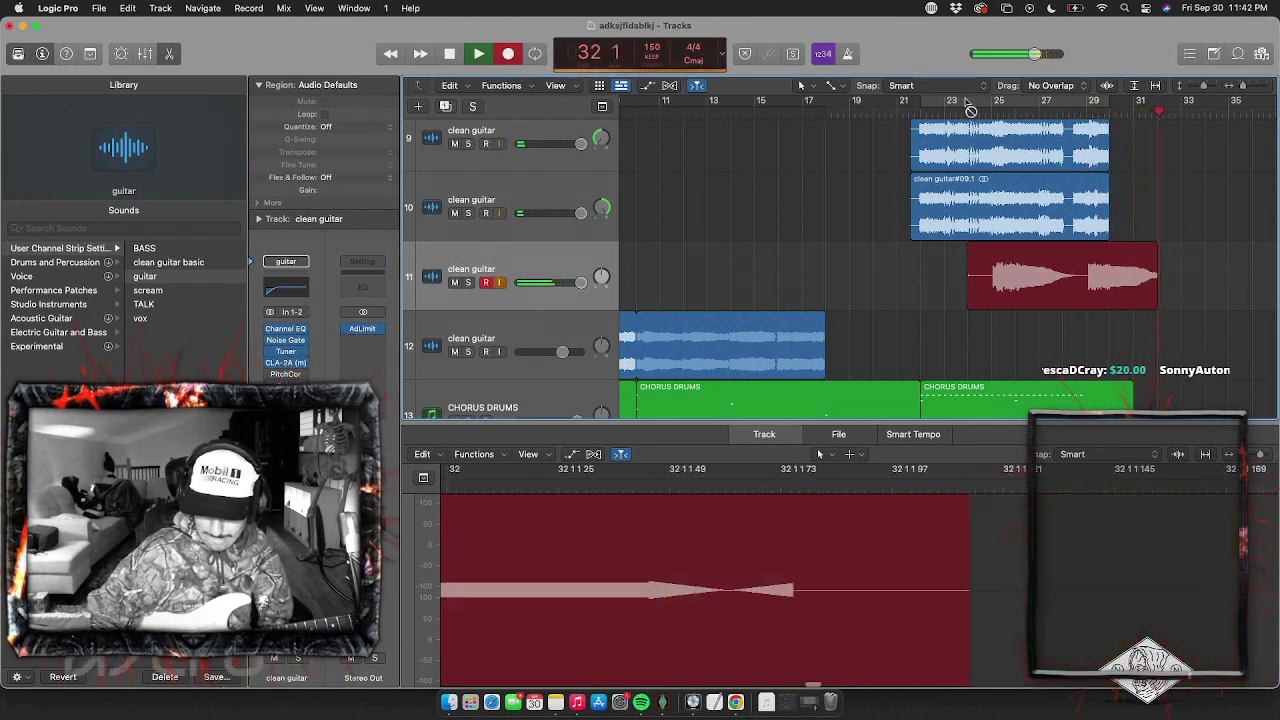
key(space)
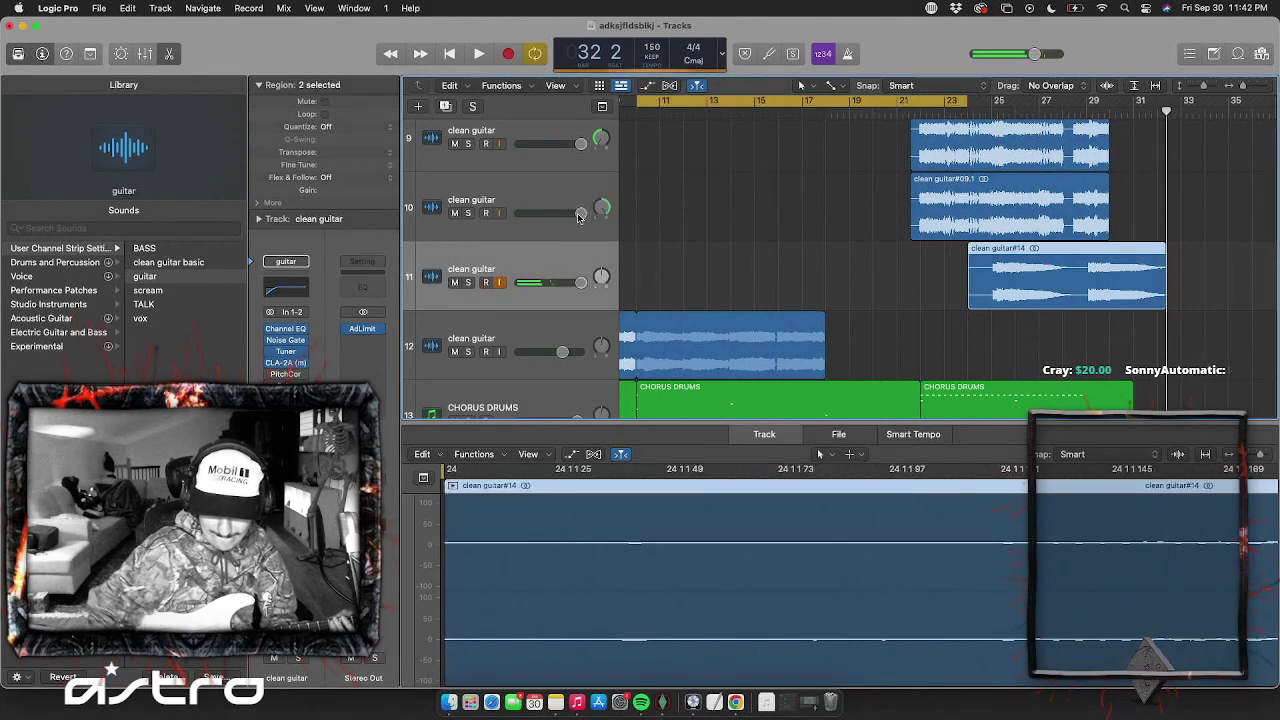
Duplicate clean guitar track 11 as an empty track with input monitoring on, switch cycle off and place the playhead at 24 4
key(super+d)
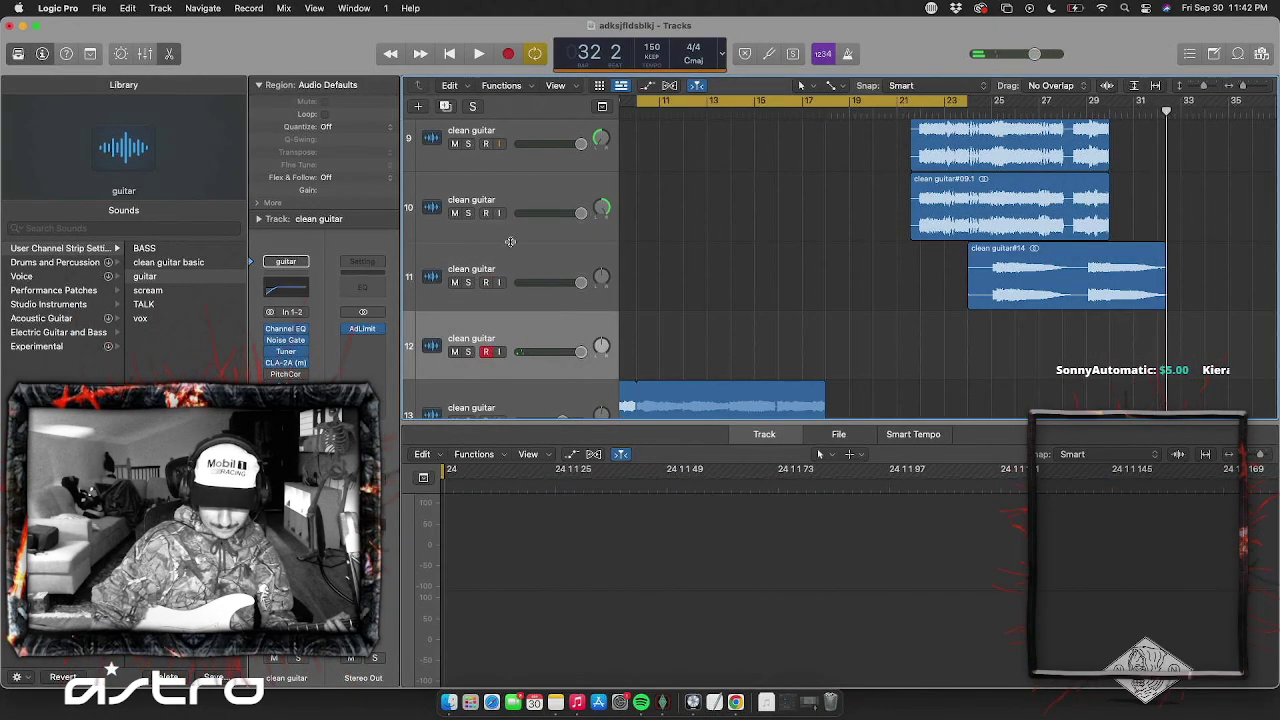
click(486, 352)
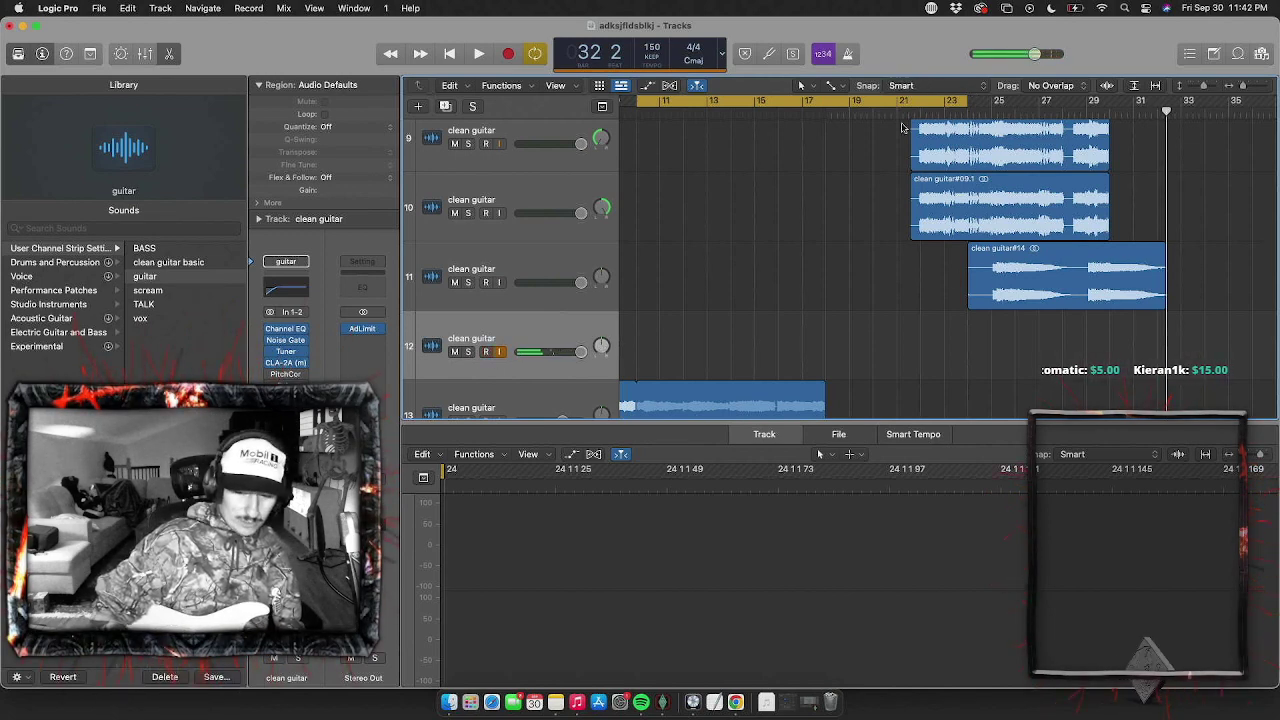
click(900, 104)
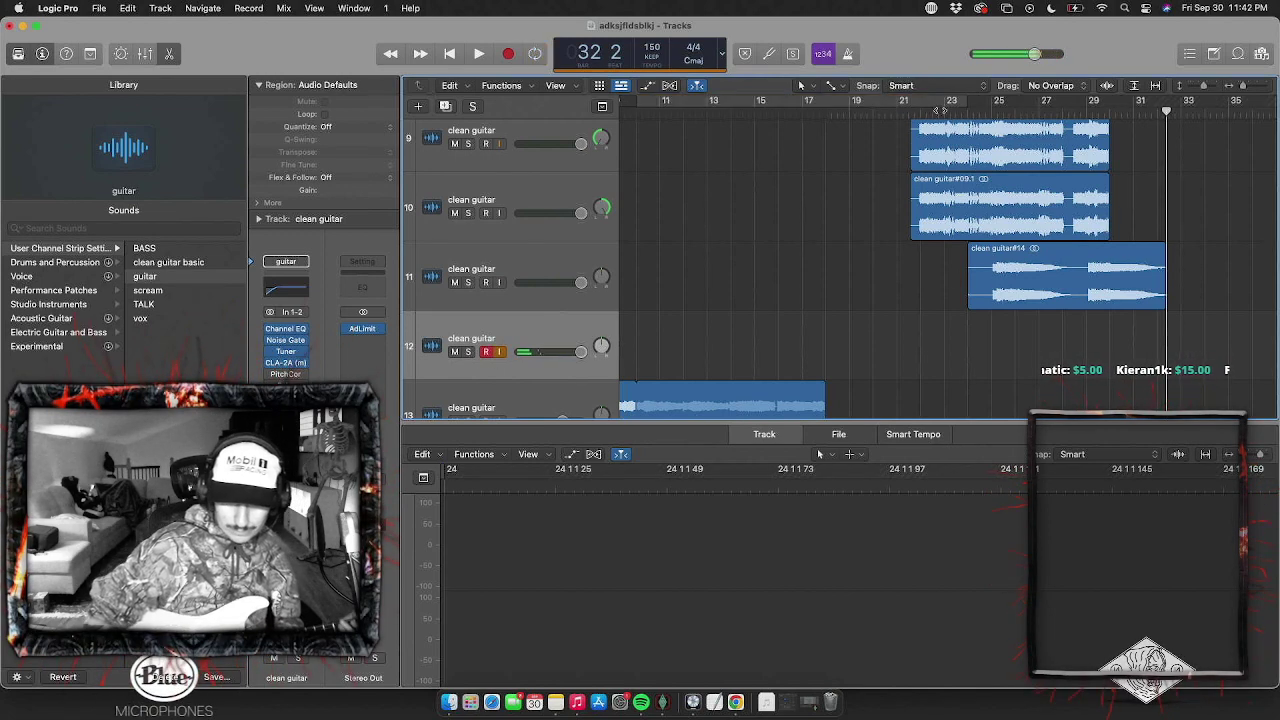
click(944, 112)
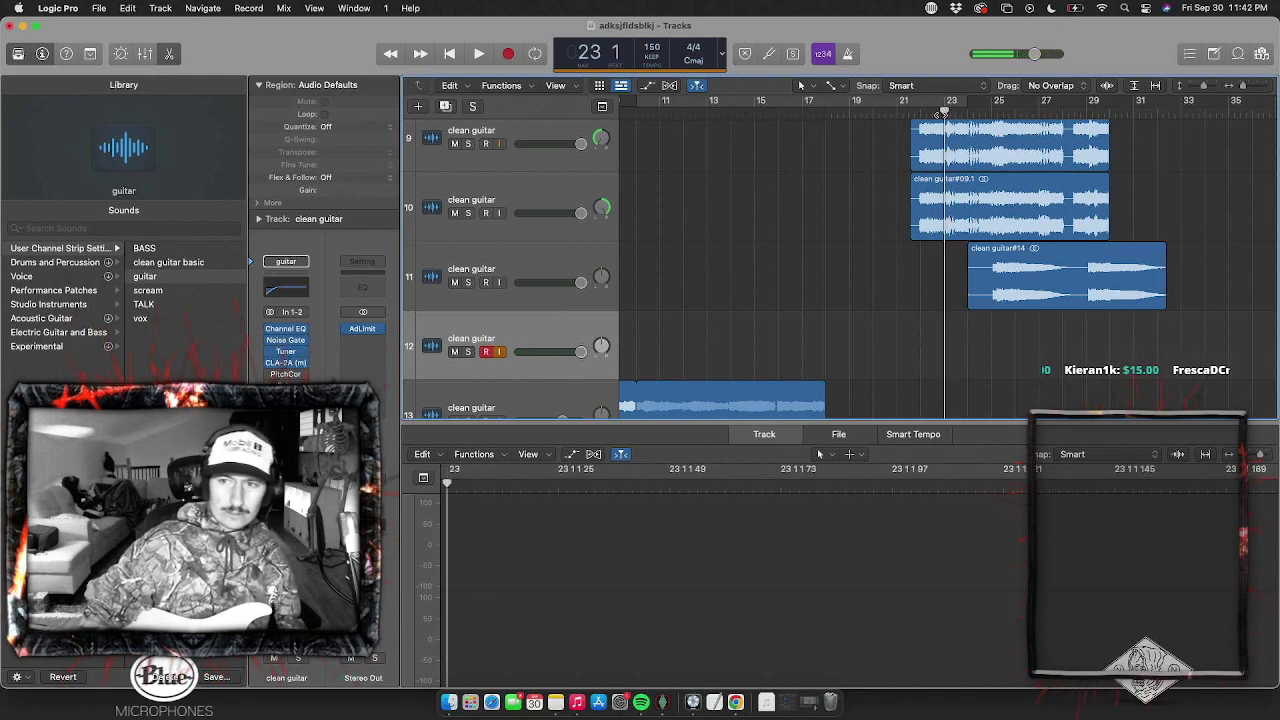
drag(943, 113, 986, 121)
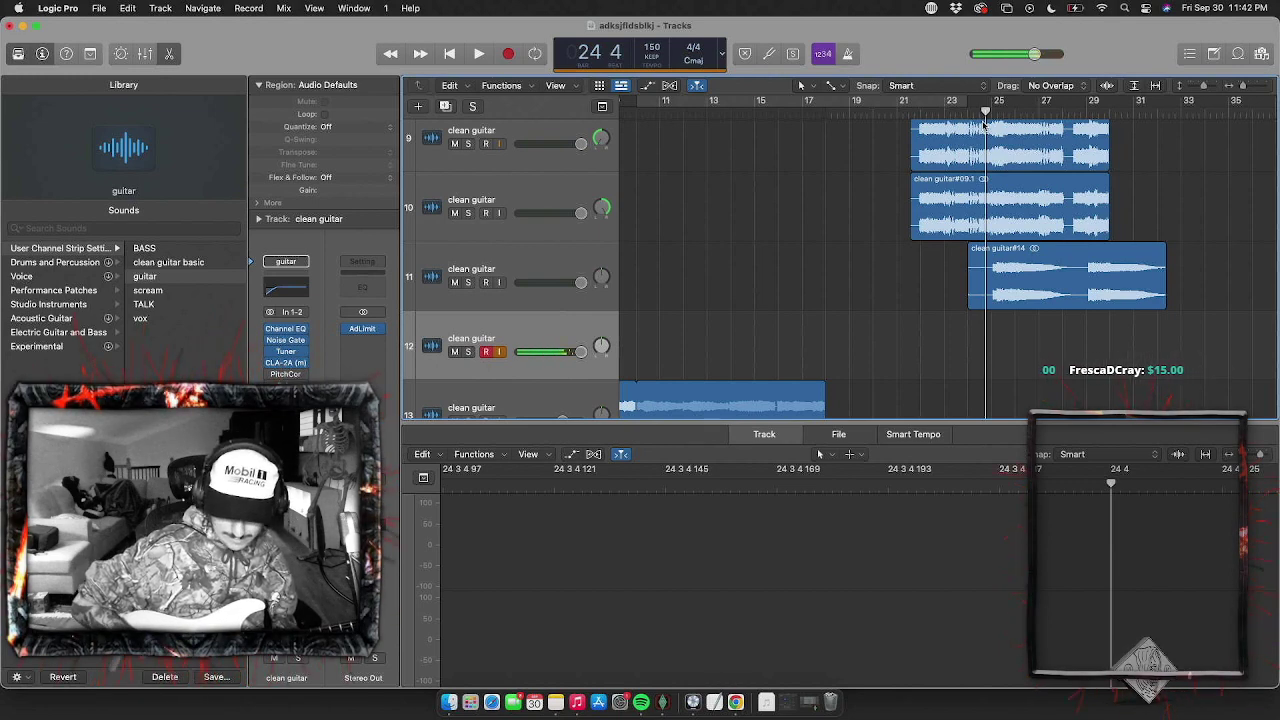
Delete the three recorded TALK regions on tracks 1 to 3 along with their audio files
scroll(920, 155, up, 10)
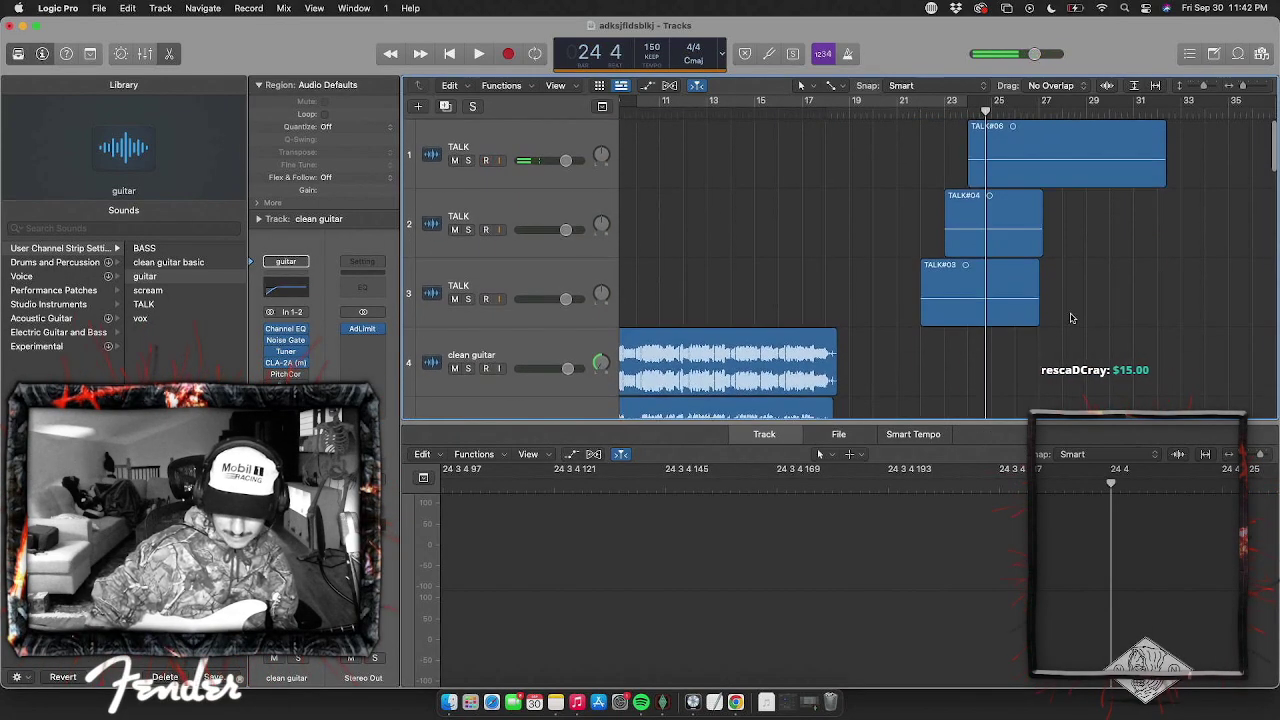
click(986, 133)
key(Delete)
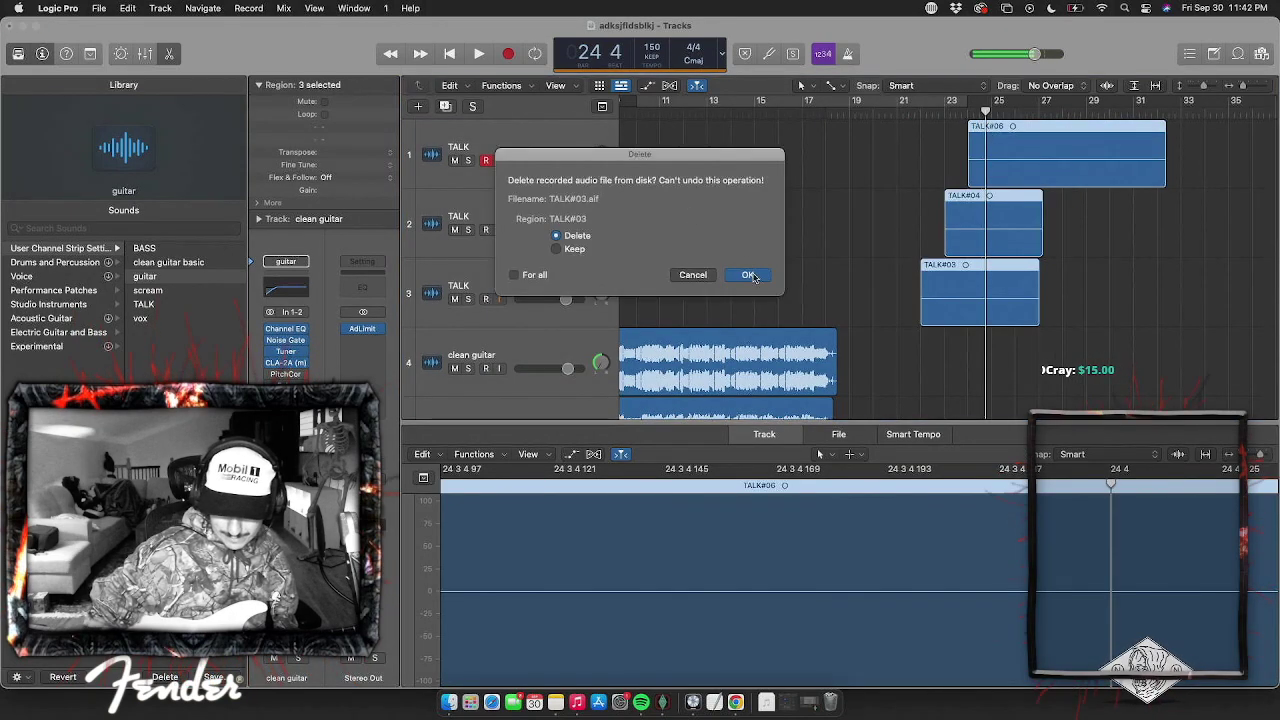
click(750, 275)
click(694, 275)
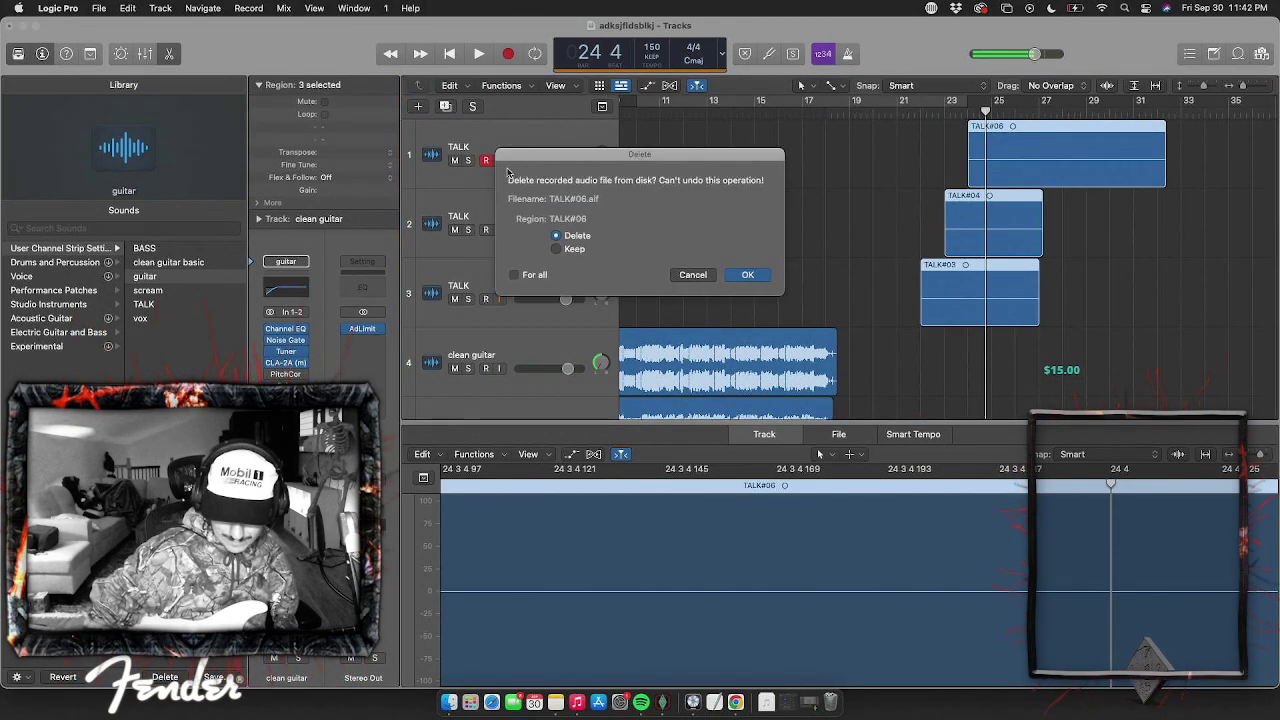
click(745, 276)
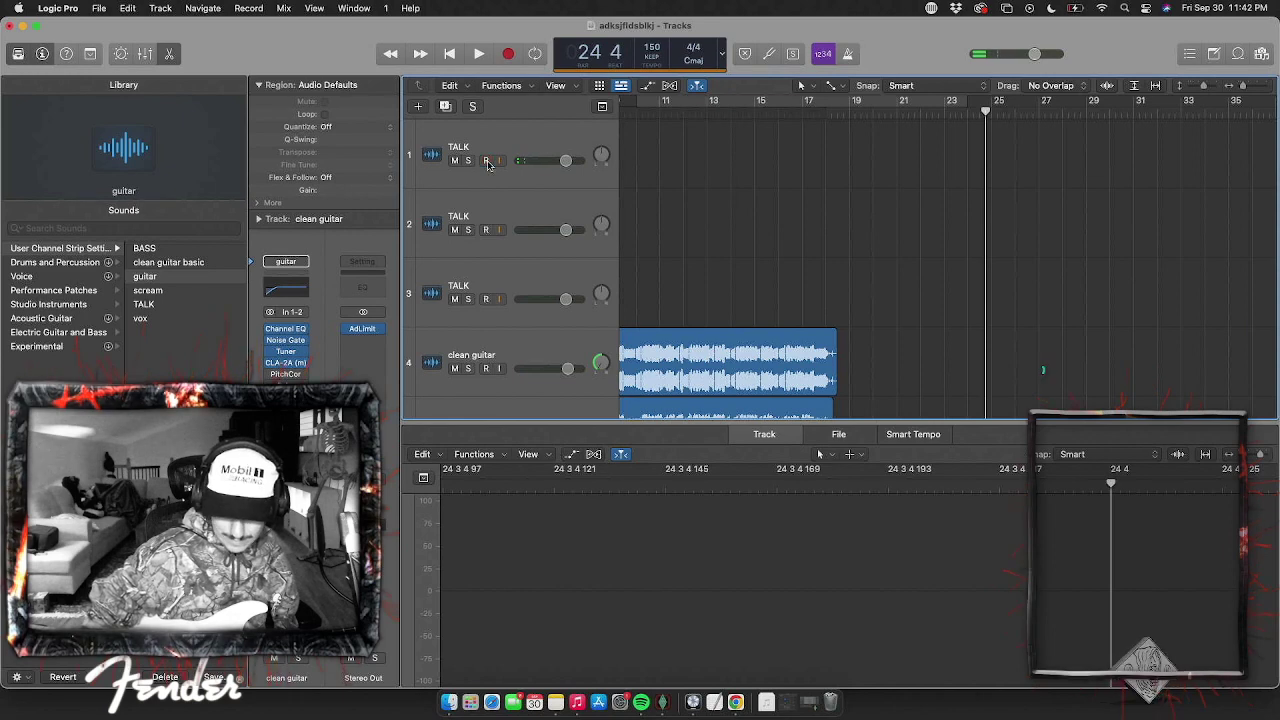
Try recording a guitar take on clean guitar track 12 from 24 4 and undo the recording
scroll(752, 258, down, 3)
scroll(752, 258, down, 8)
click(545, 222)
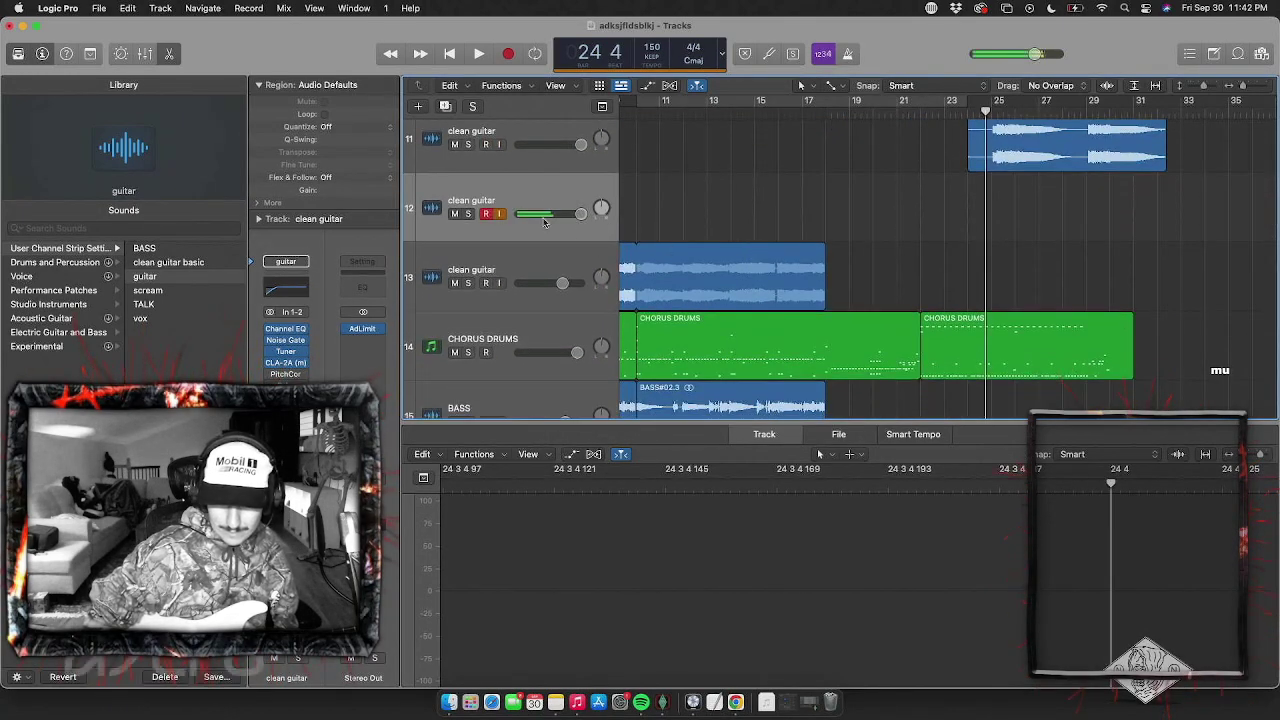
key(space)
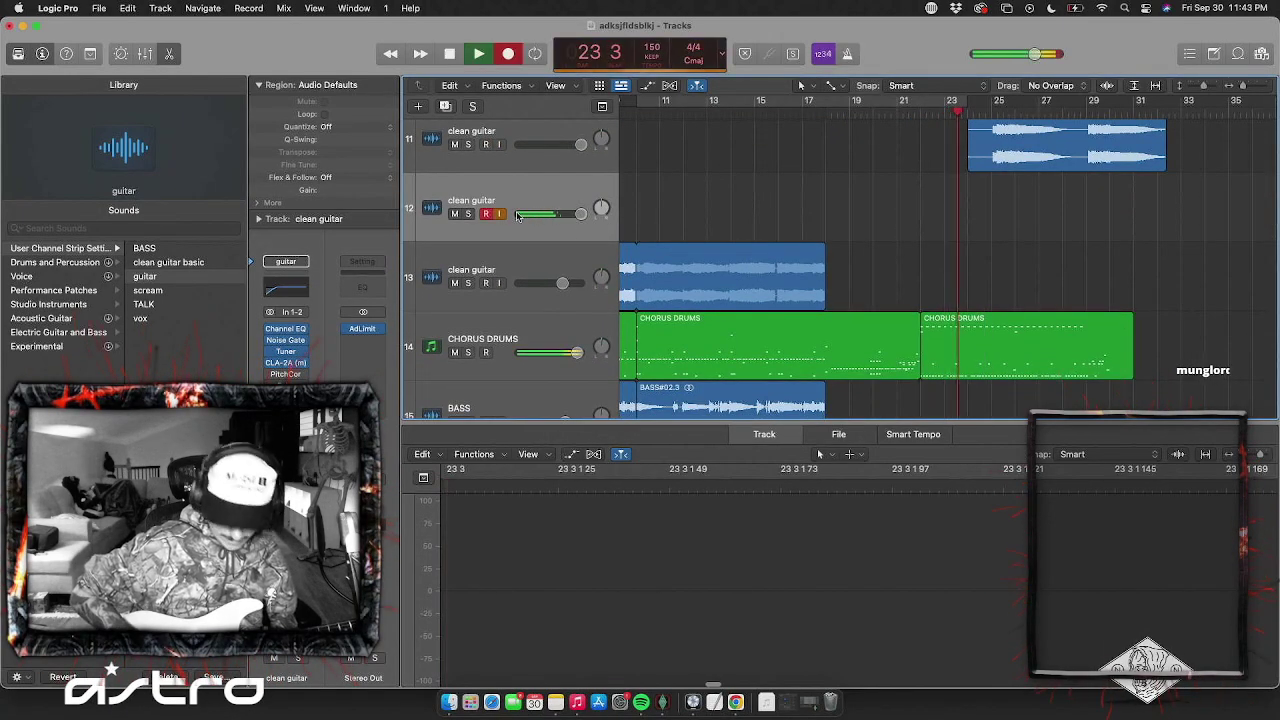
key(r)
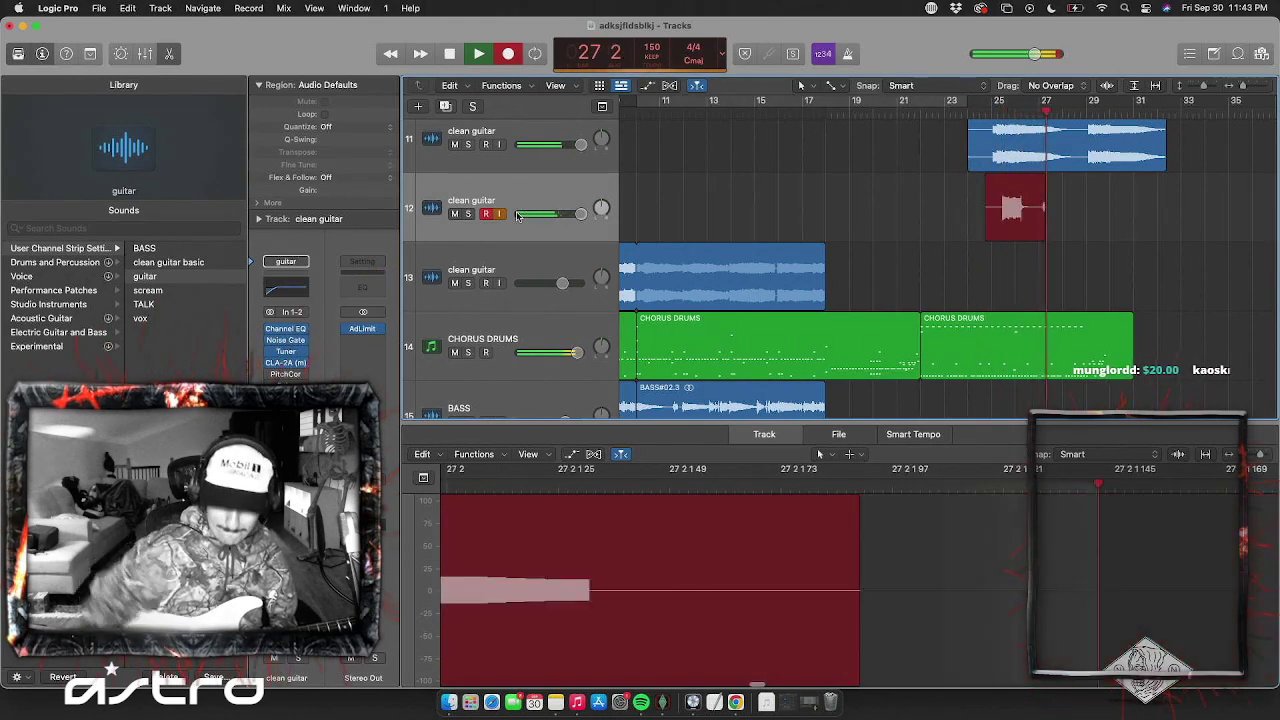
key(space)
key(super+z)
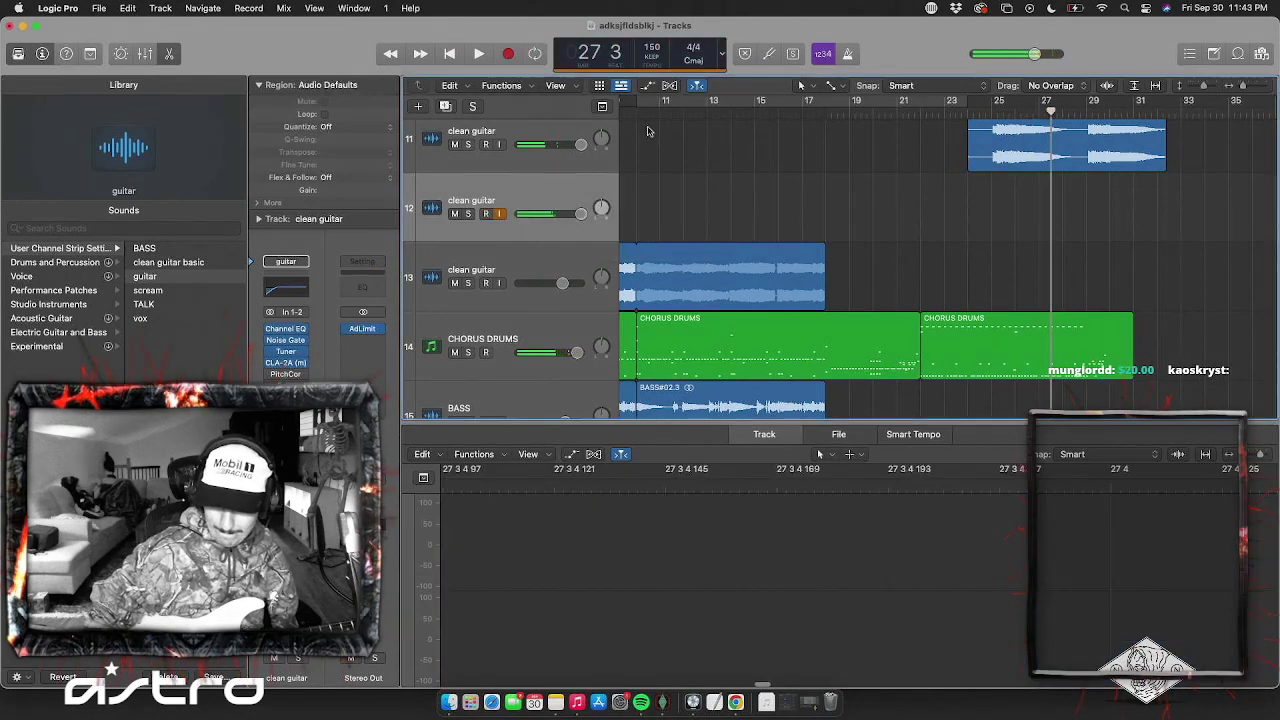
Retry the take on clean guitar track 12 from the middle of bar 24 and delete it
click(980, 111)
key(r)
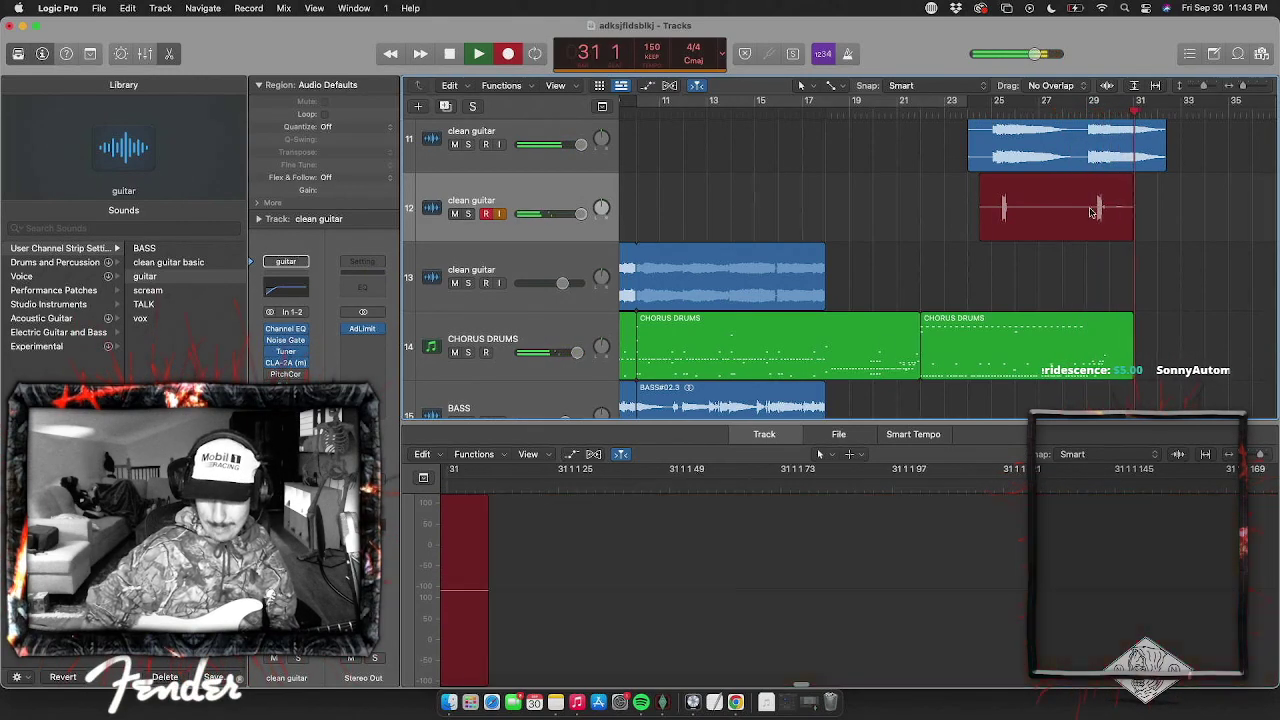
key(space)
key(BackSpace)
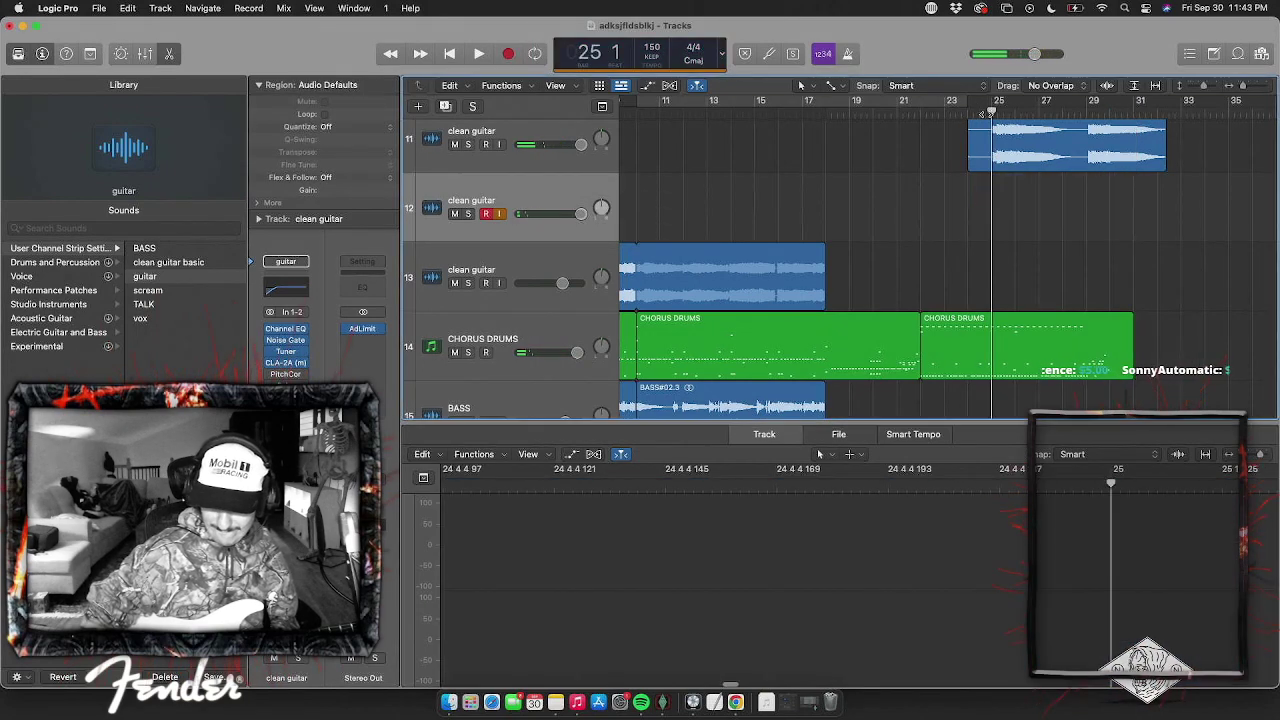
Record a guitar take on clean guitar track 12 from bar 25 to about 30 3 and start playing it back
key(r)
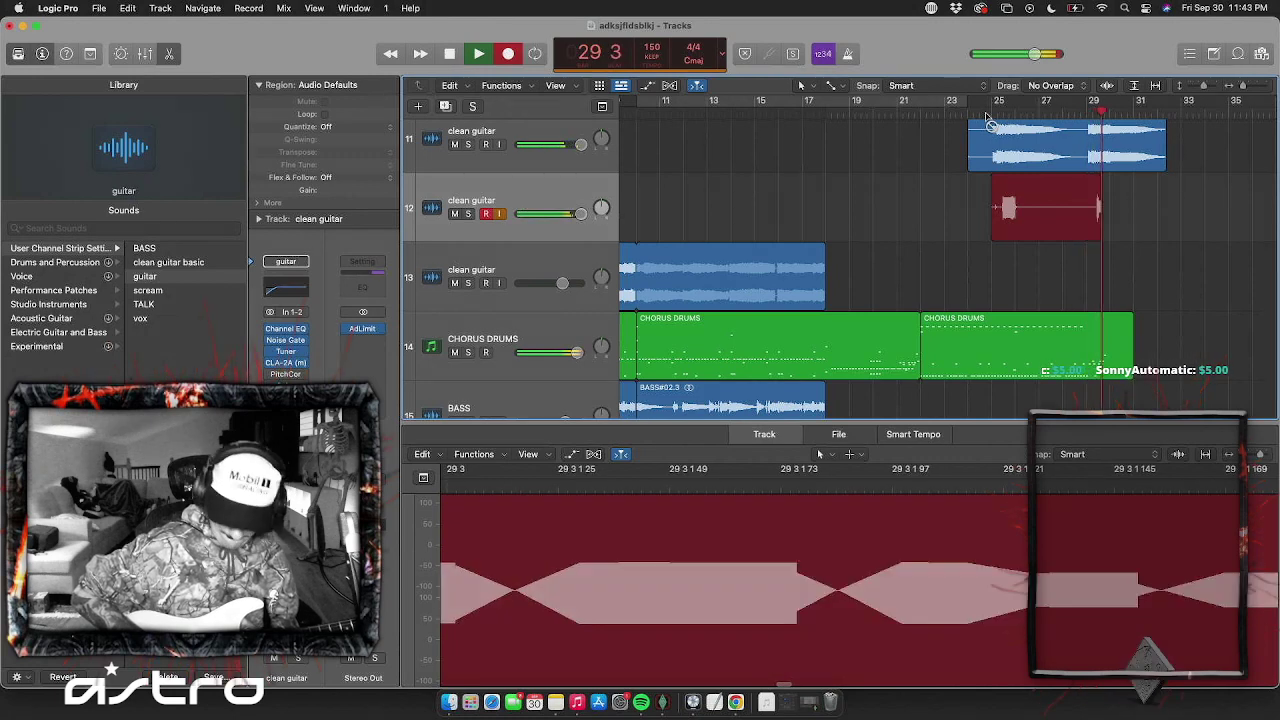
key(space)
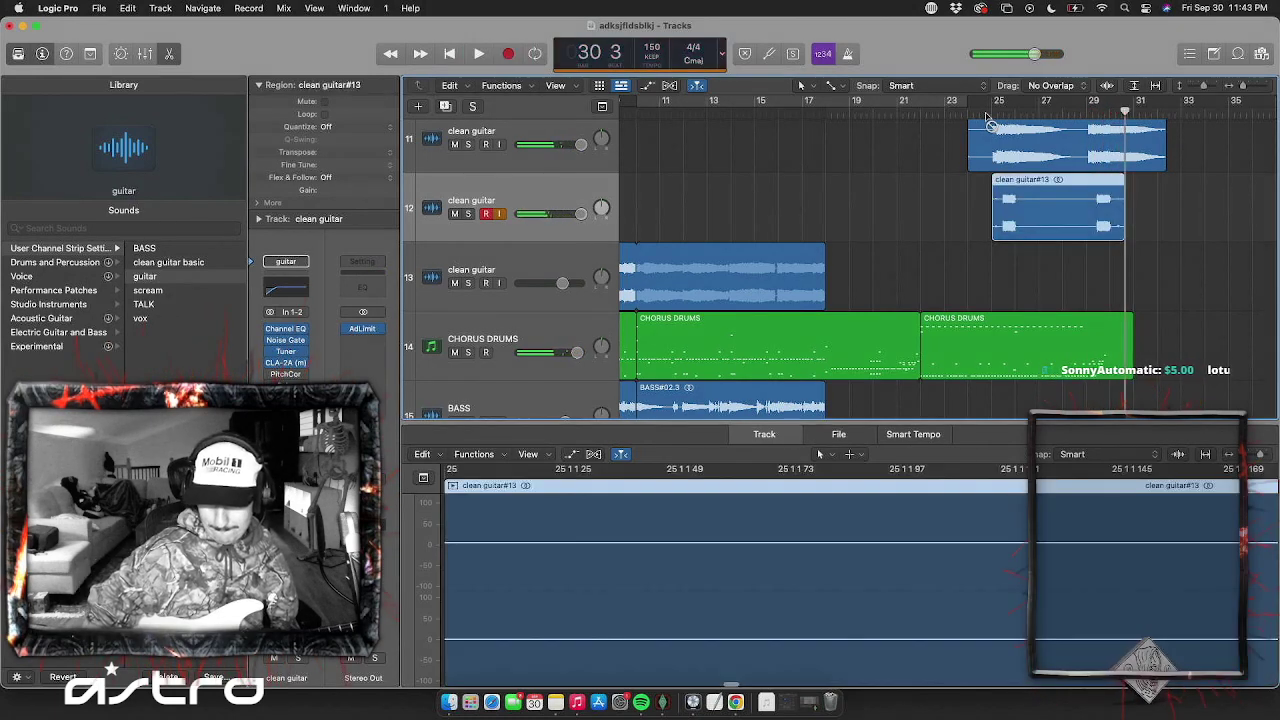
key(space)
Lower the volume of clean guitar track 11 slightly and set track 12's volume to +1.4 dB during playback
drag(556, 216, 545, 216)
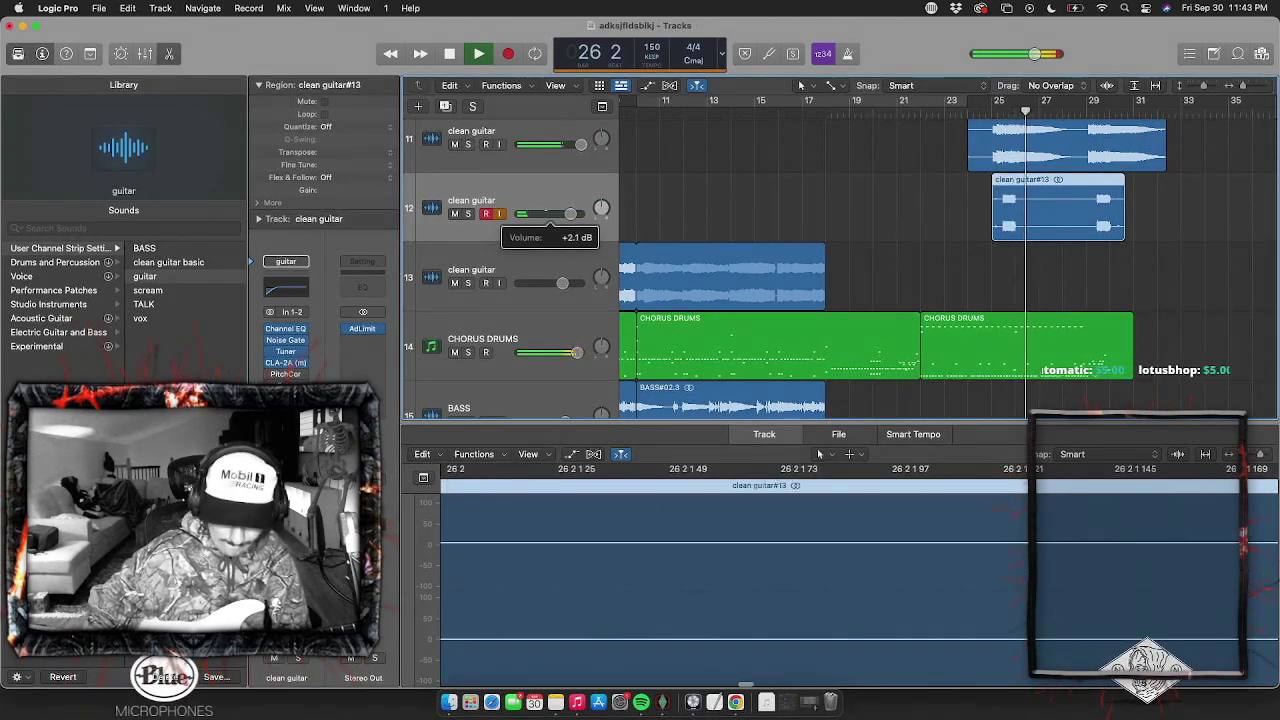
click(578, 145)
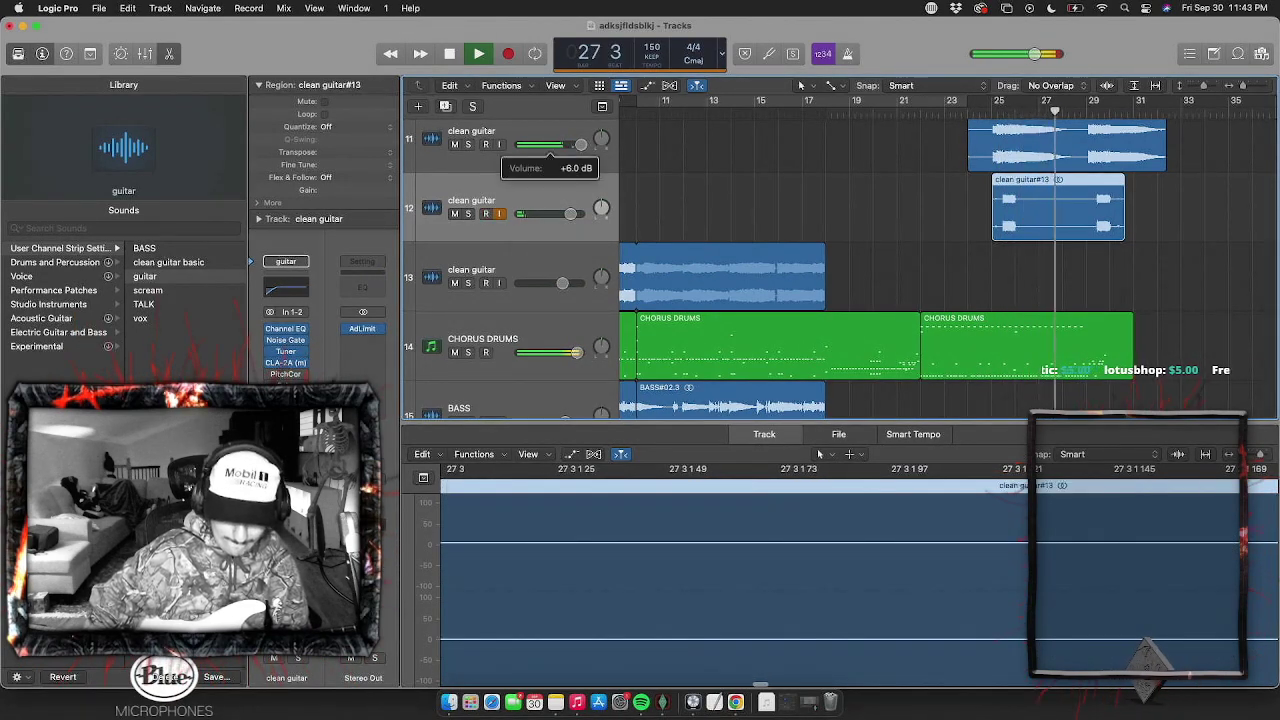
click(570, 214)
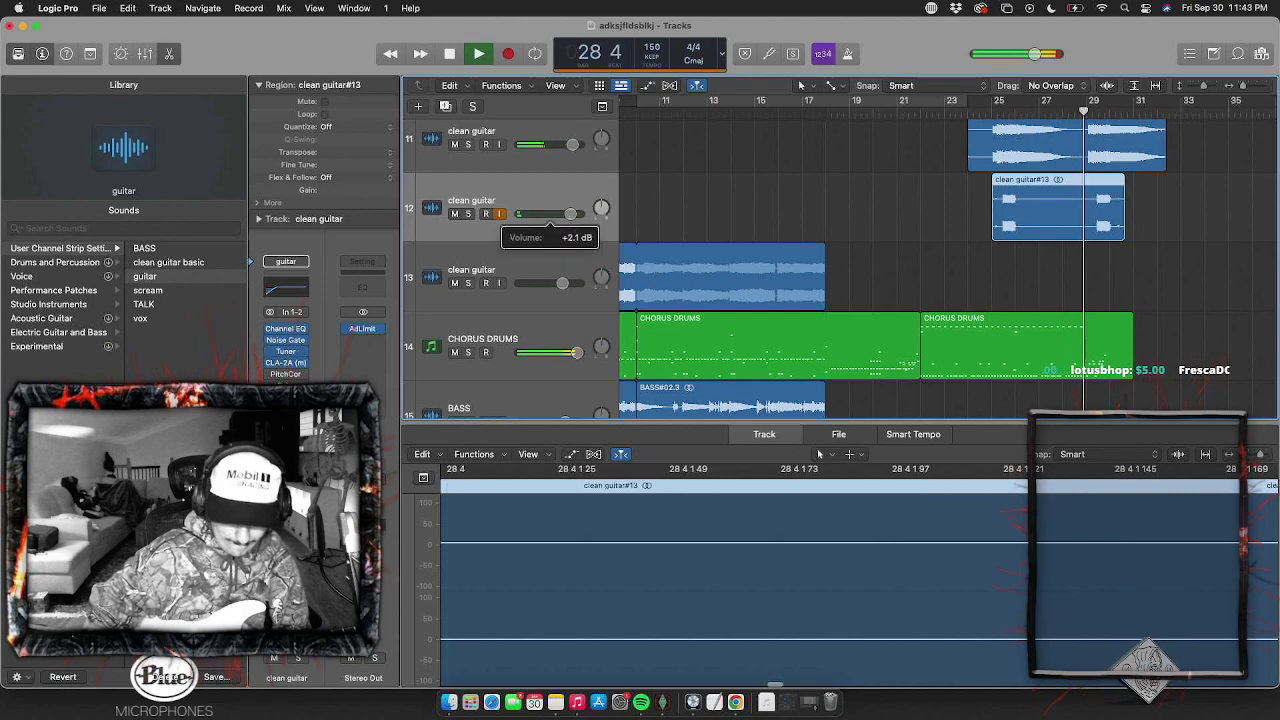
drag(566, 214, 568, 214)
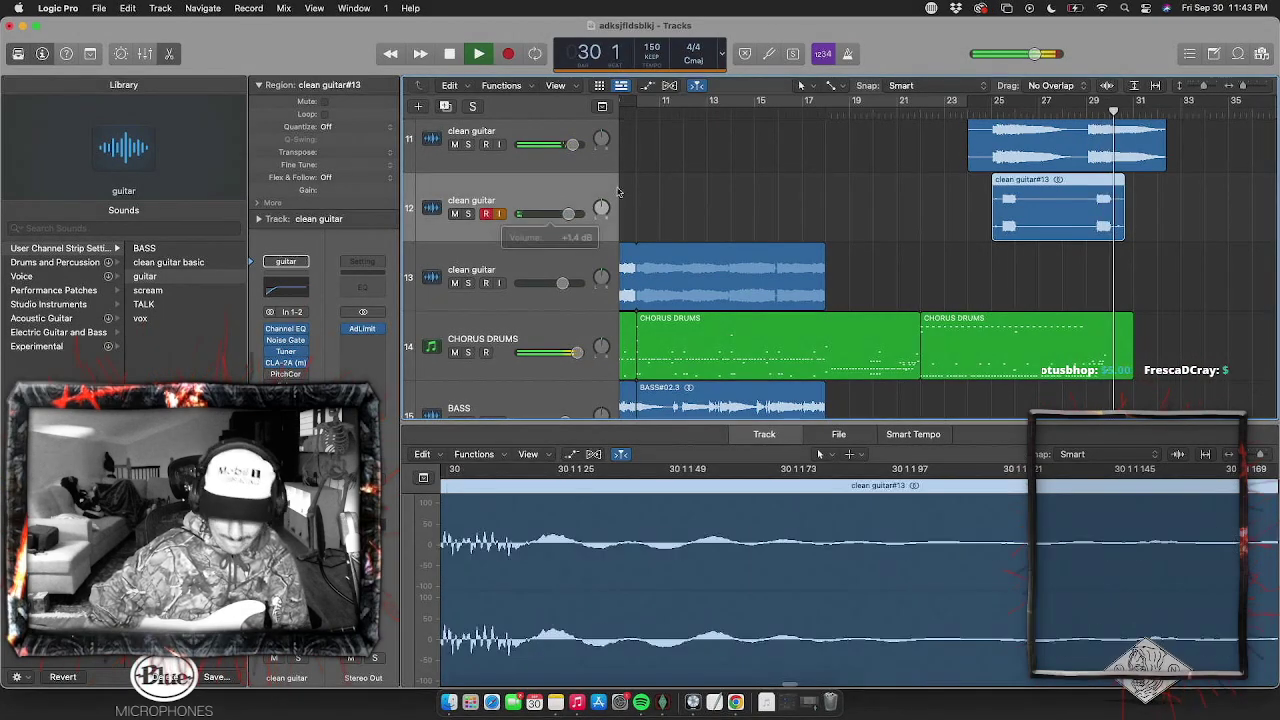
Replay the section from bar 25 and trim the end of track 11's guitar region to match the guitar regions above near bar 30
click(995, 109)
scroll(1000, 200, up, 3)
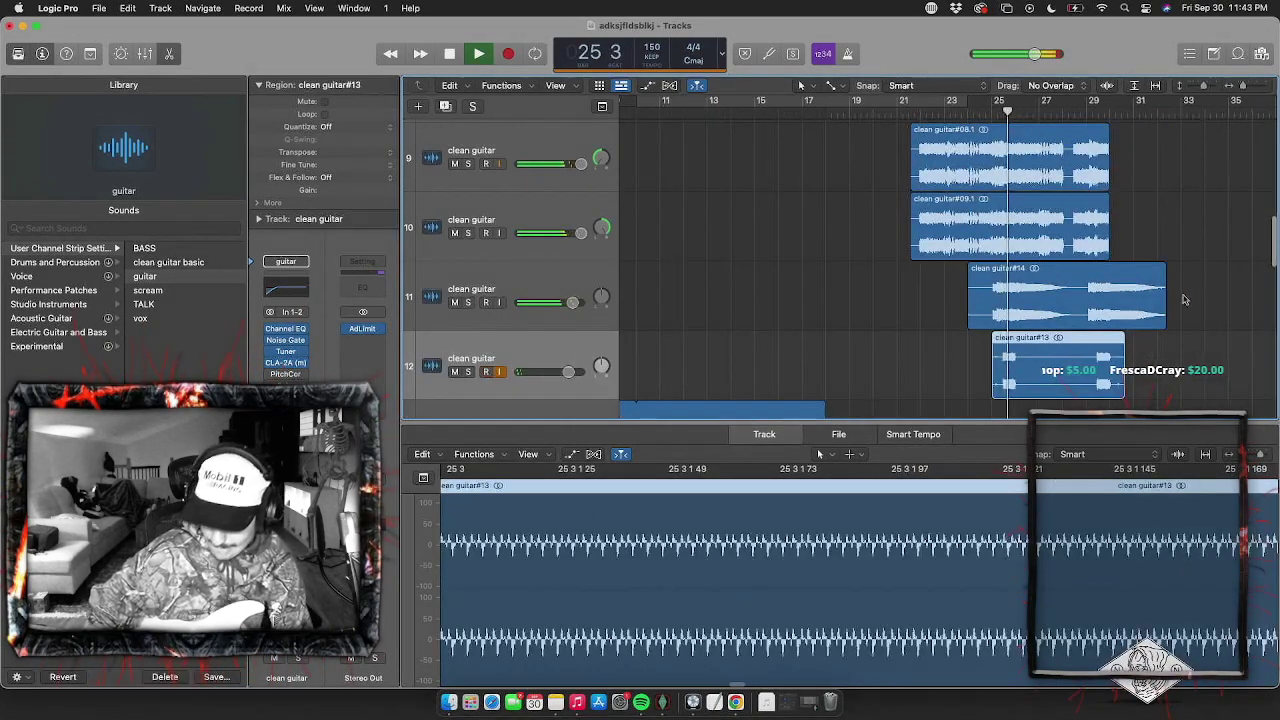
drag(1165, 300, 1100, 318)
Trim the end of track 12's guitar region to just past bar 30, near the end of the guitar regions above
key(super+Right)
key(super+Right)
key(super+Right)
key(super+Right)
key(super+Right)
scroll(1111, 305, right, 4)
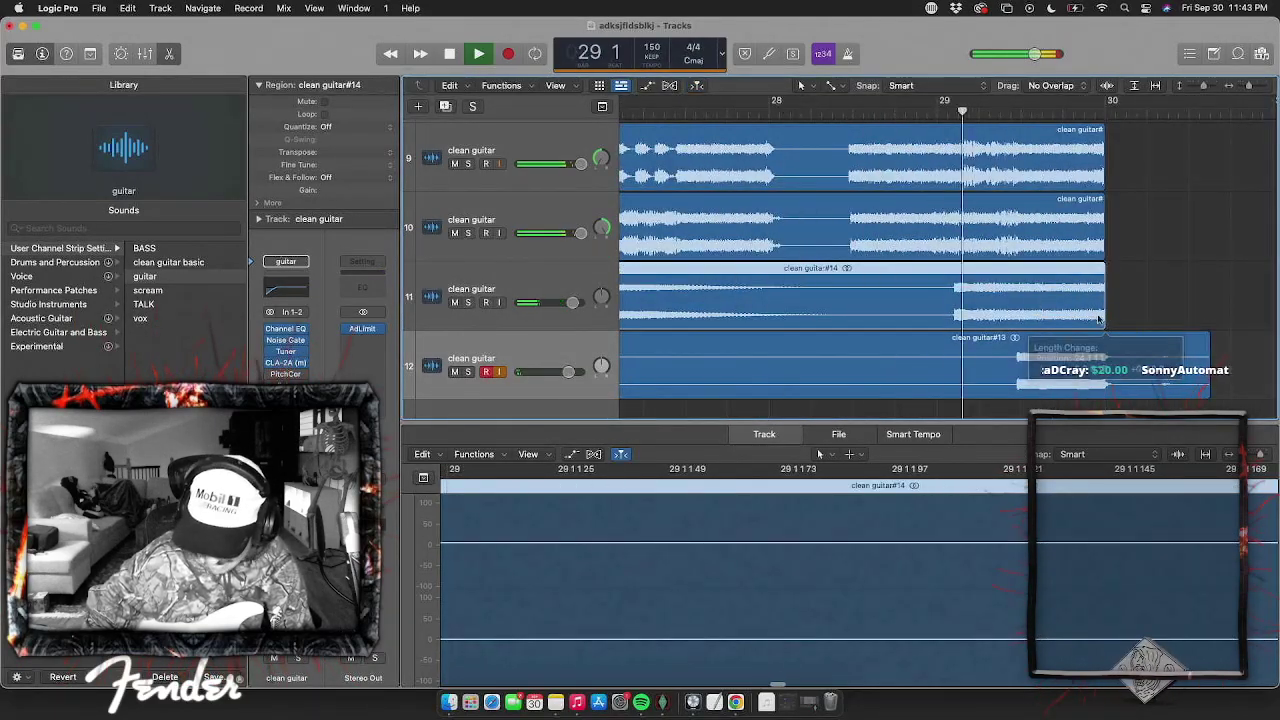
click(1196, 386)
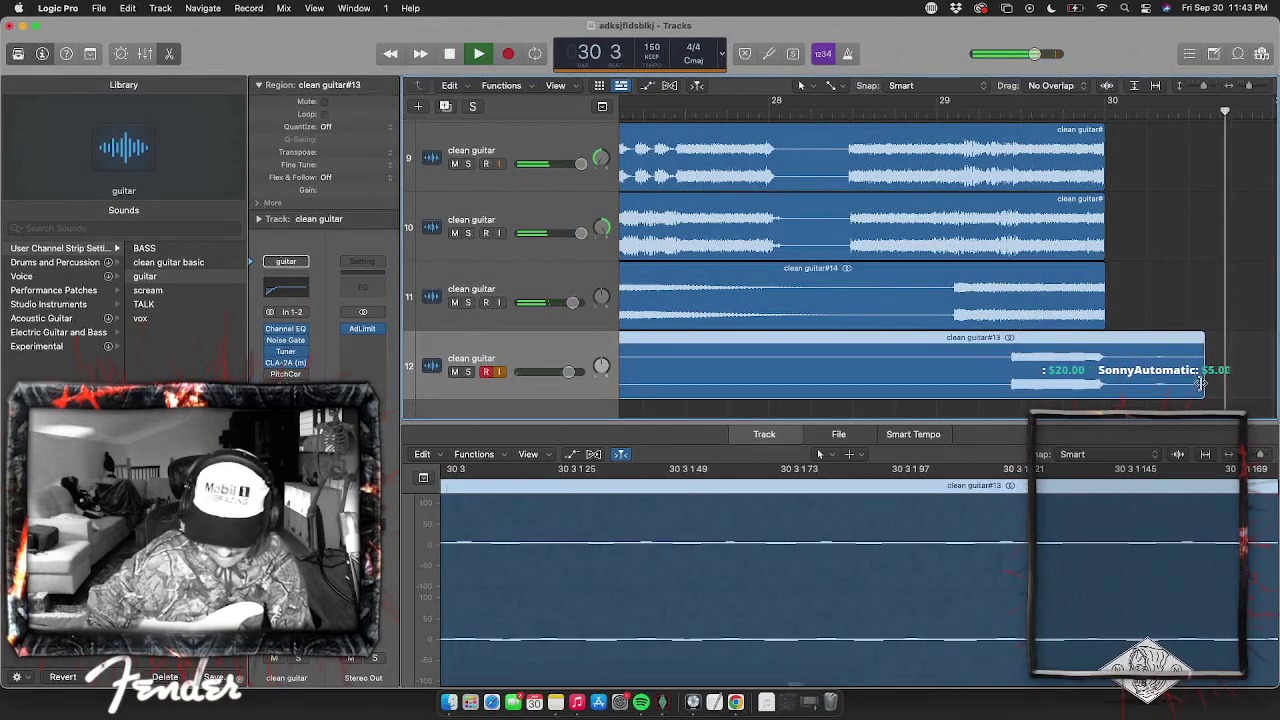
drag(1204, 376, 1128, 376)
scroll(1124, 380, down, 4)
scroll(1036, 338, left, 6)
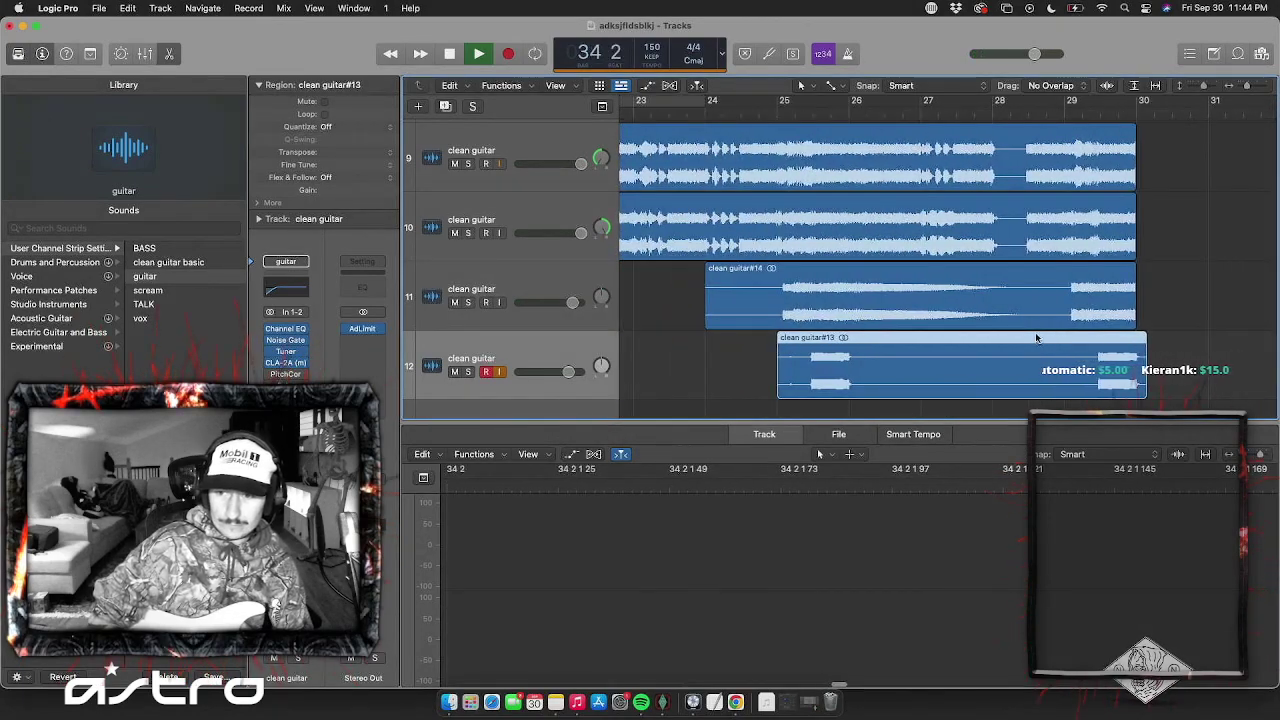
scroll(993, 320, left, 2)
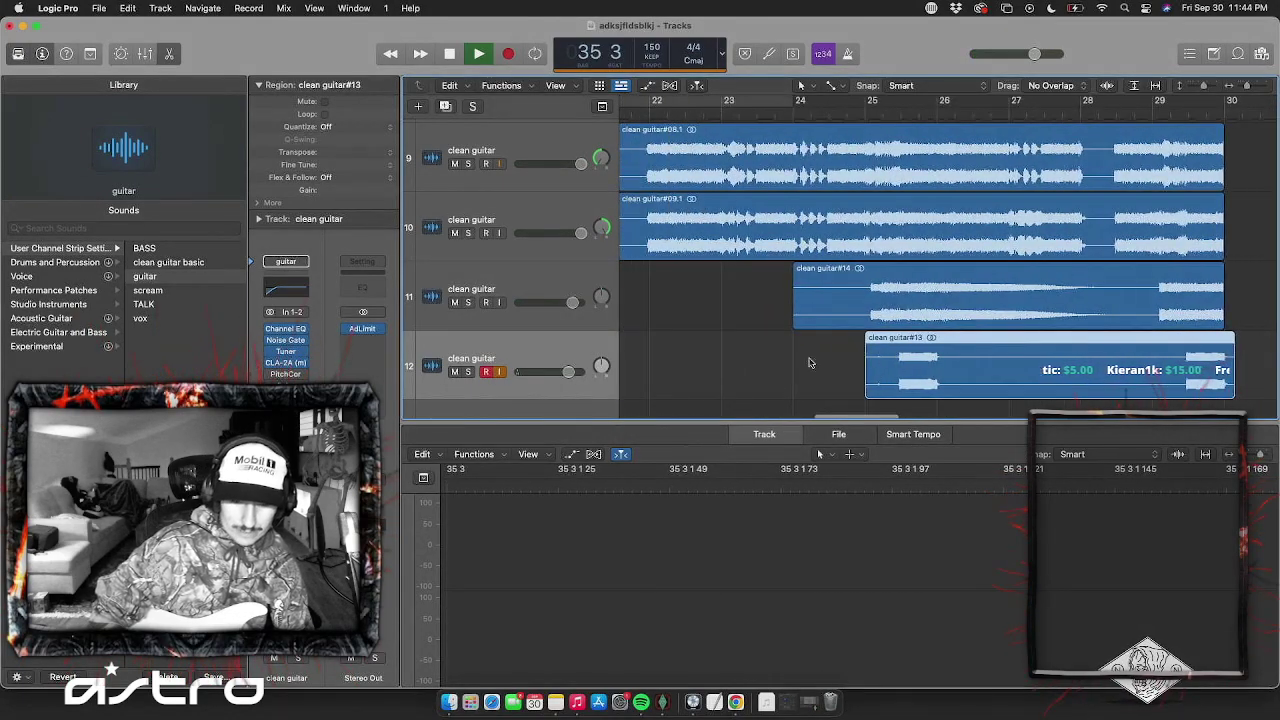
Turn on input monitoring for the first TALK track and stop playback
scroll(700, 330, up, 10)
click(500, 160)
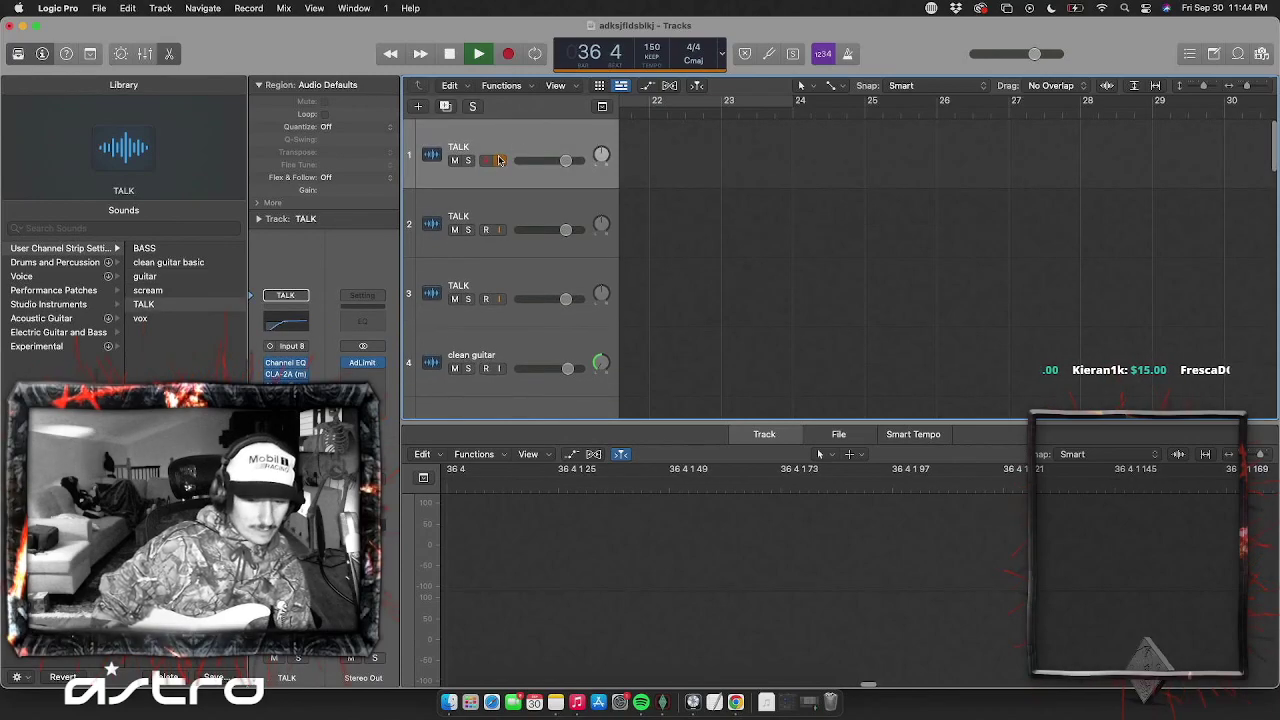
scroll(700, 224, down, 1)
key(space)
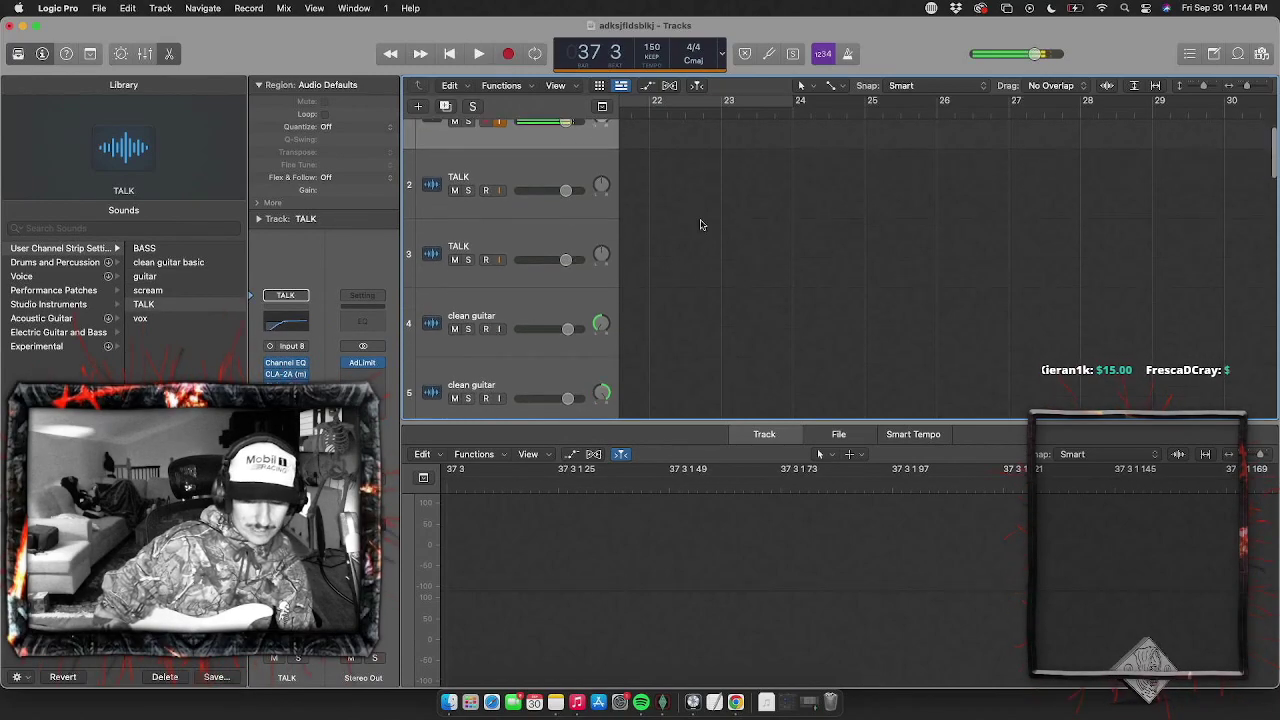
Trim the start of track 11's guitar region to about 24 4, just before its first audible note
scroll(701, 225, down, 8)
key(super+Left)
key(super+Left)
drag(974, 264, 988, 264)
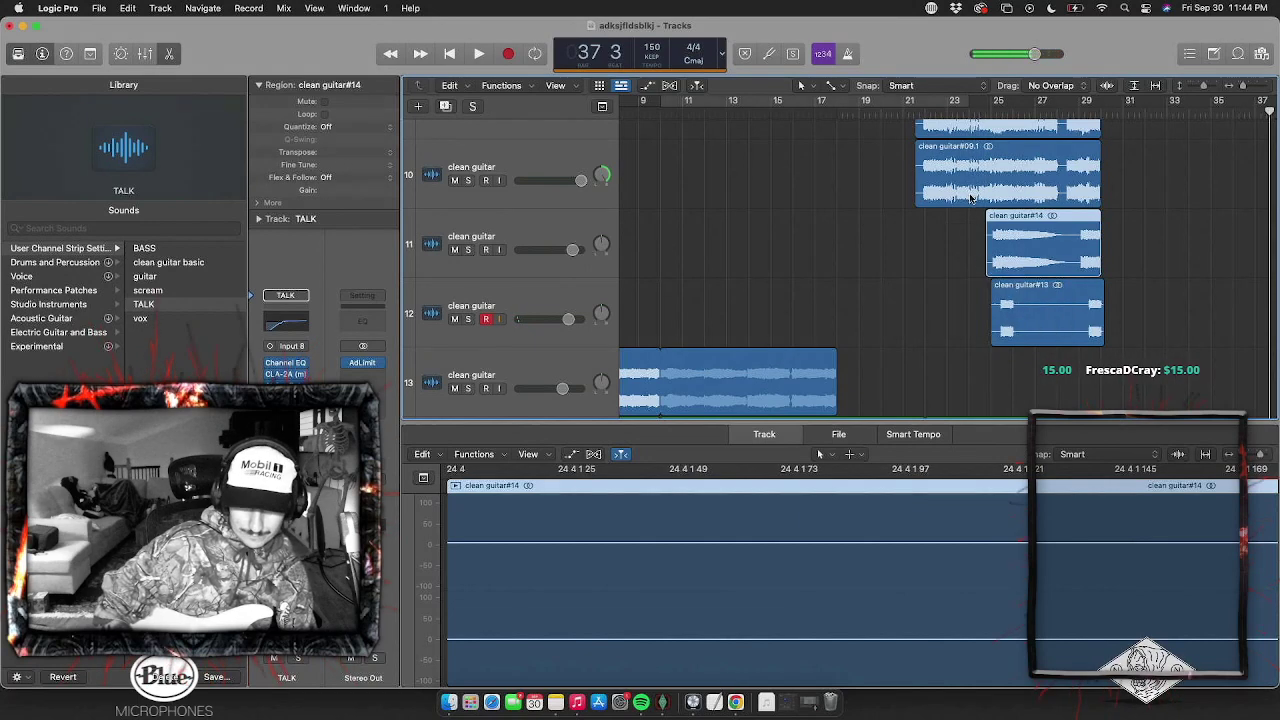
Replay the chorus from bar 22 and add an empty clean guitar track directly above the first chorus guitar track
click(923, 112)
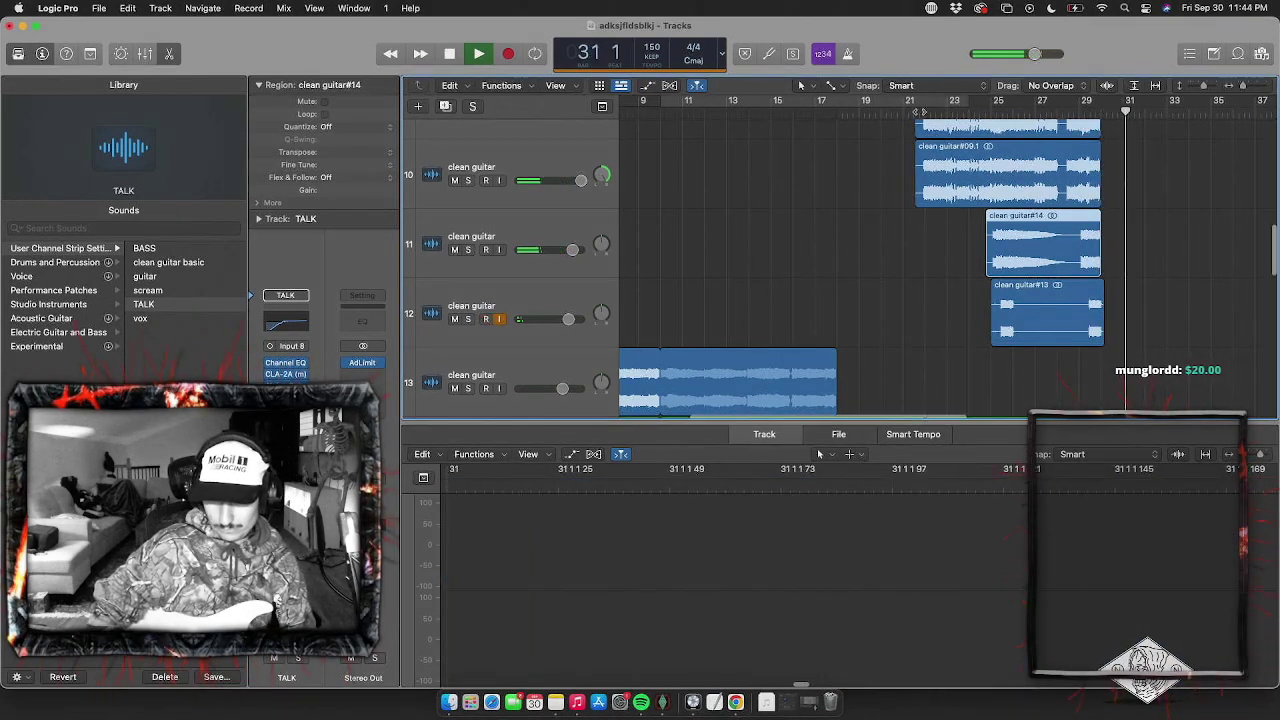
click(928, 110)
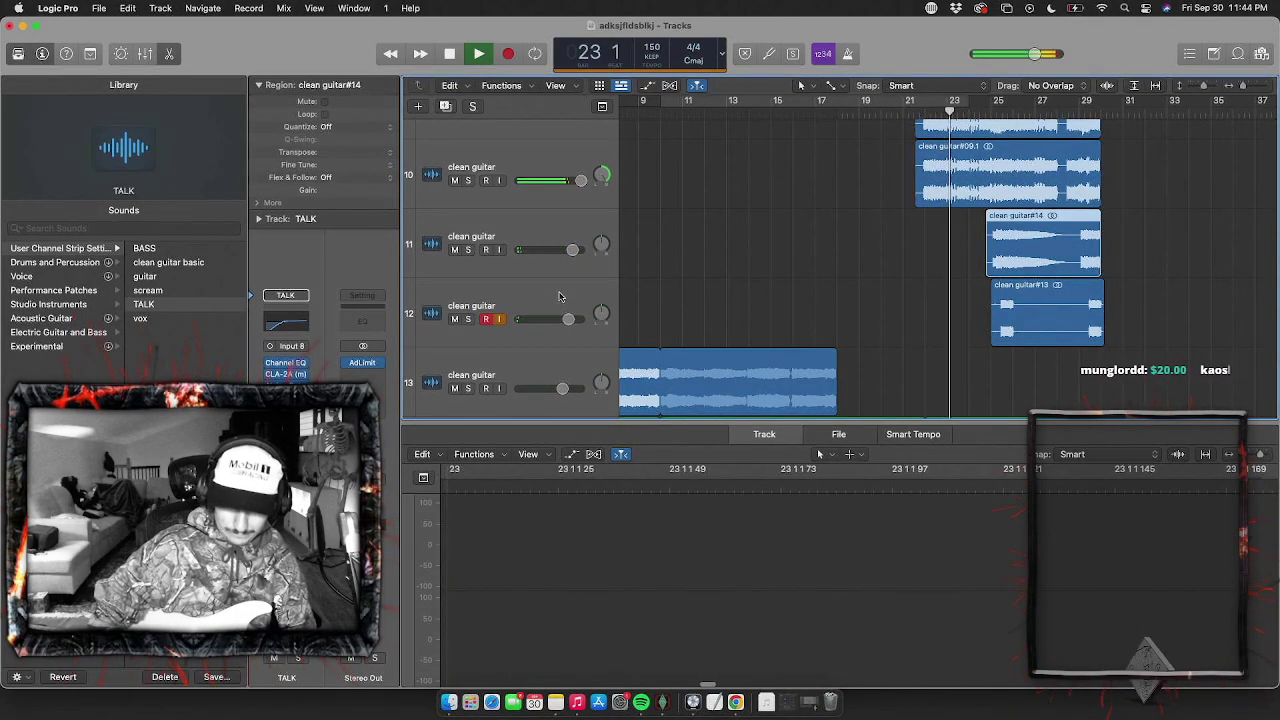
scroll(529, 207, up, 2)
scroll(529, 207, up, 1)
click(530, 175)
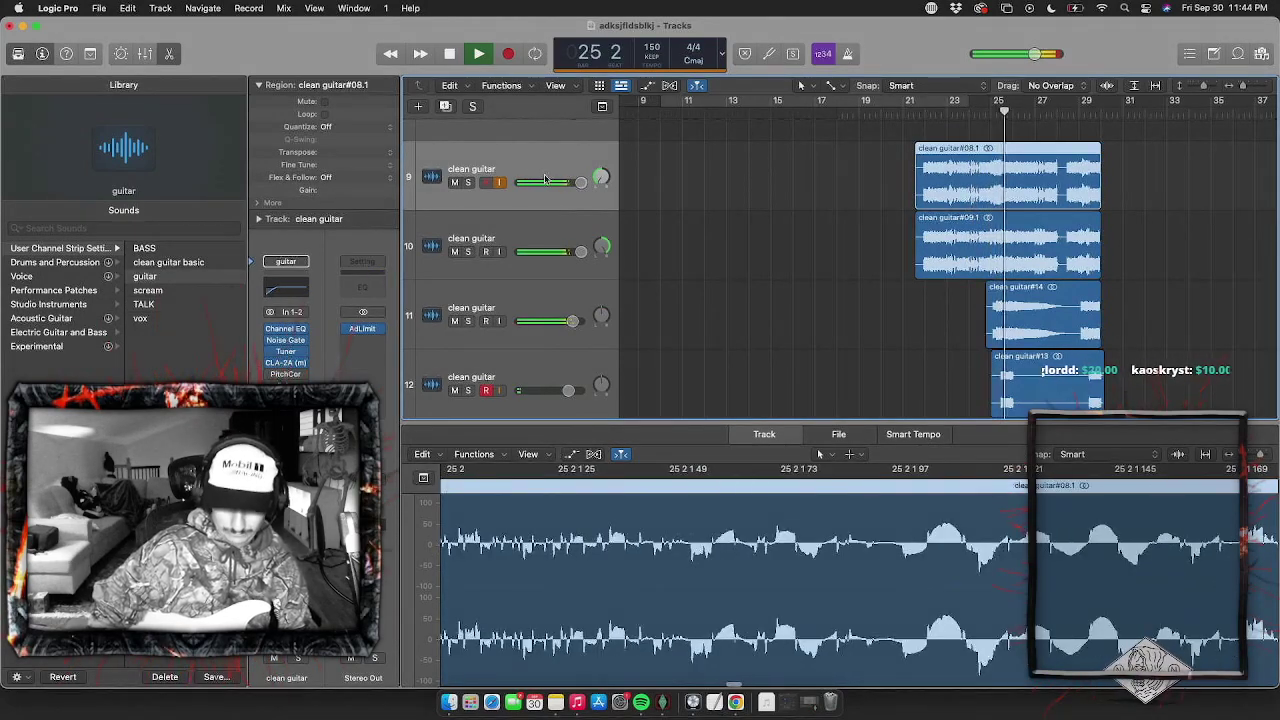
drag(558, 227, 548, 163)
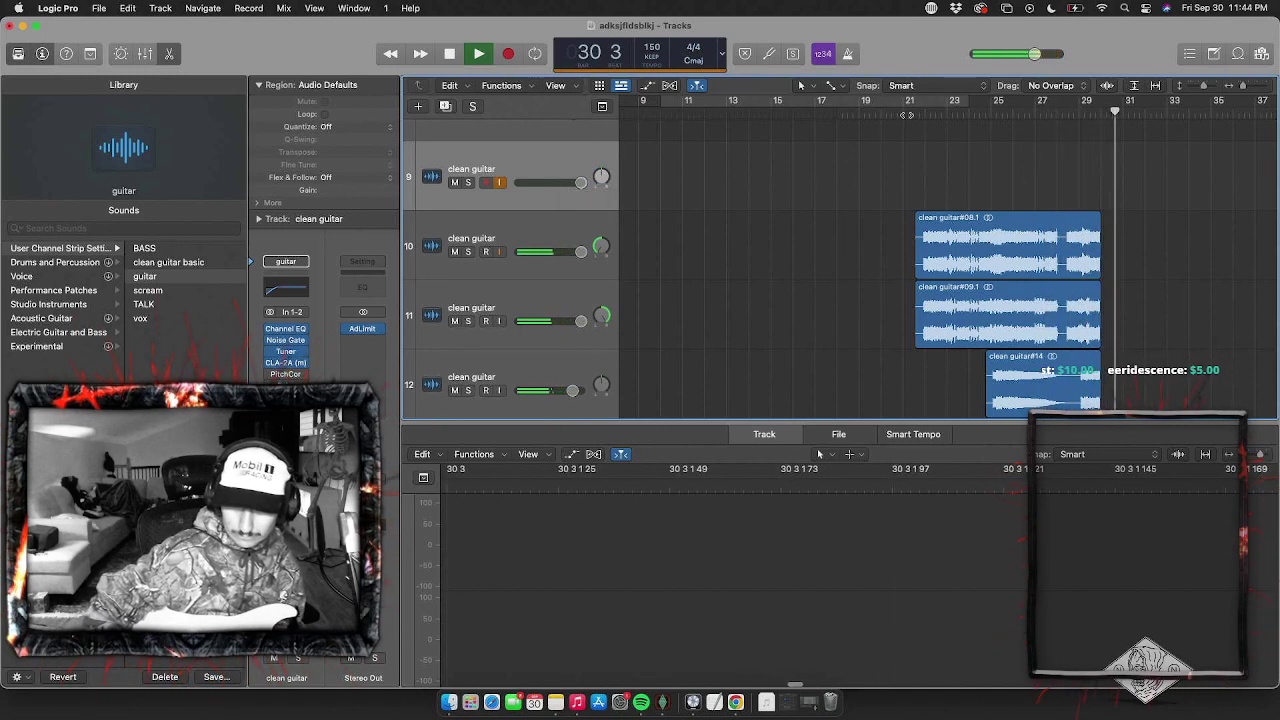
Replay the chorus guitar section from bar 22 with the empty clean guitar track 9 selected
click(906, 115)
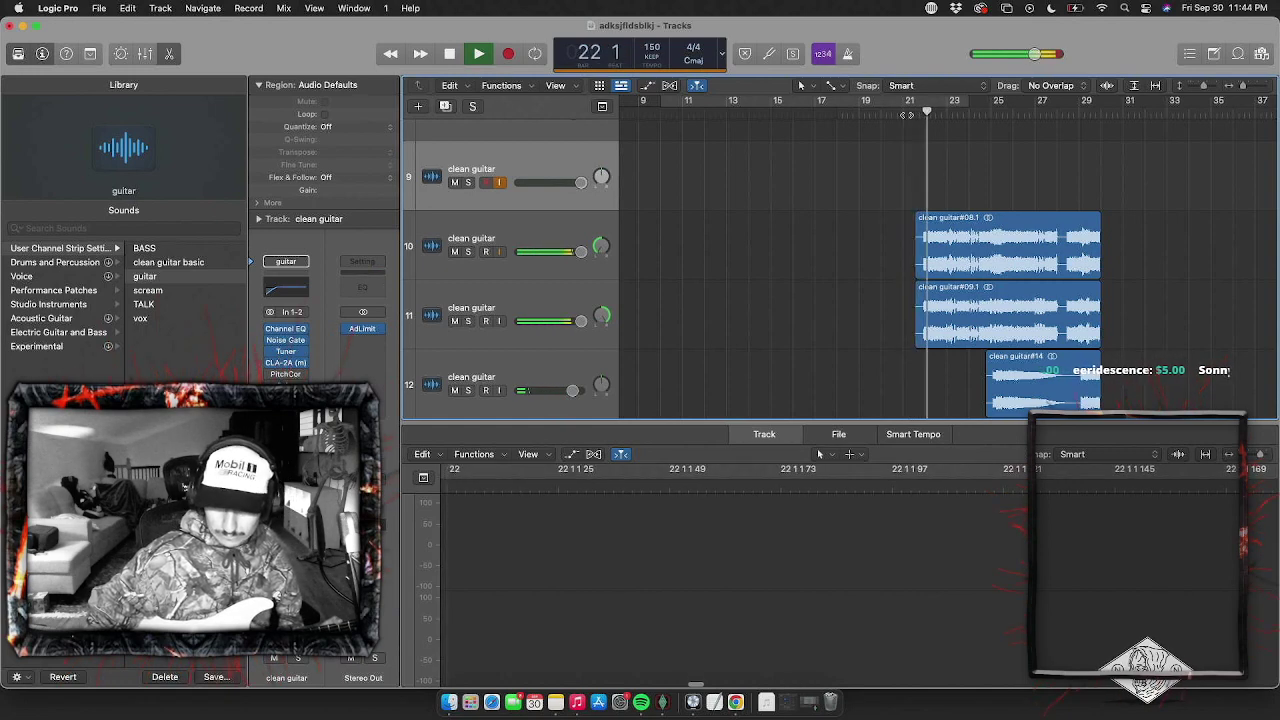
key(space)
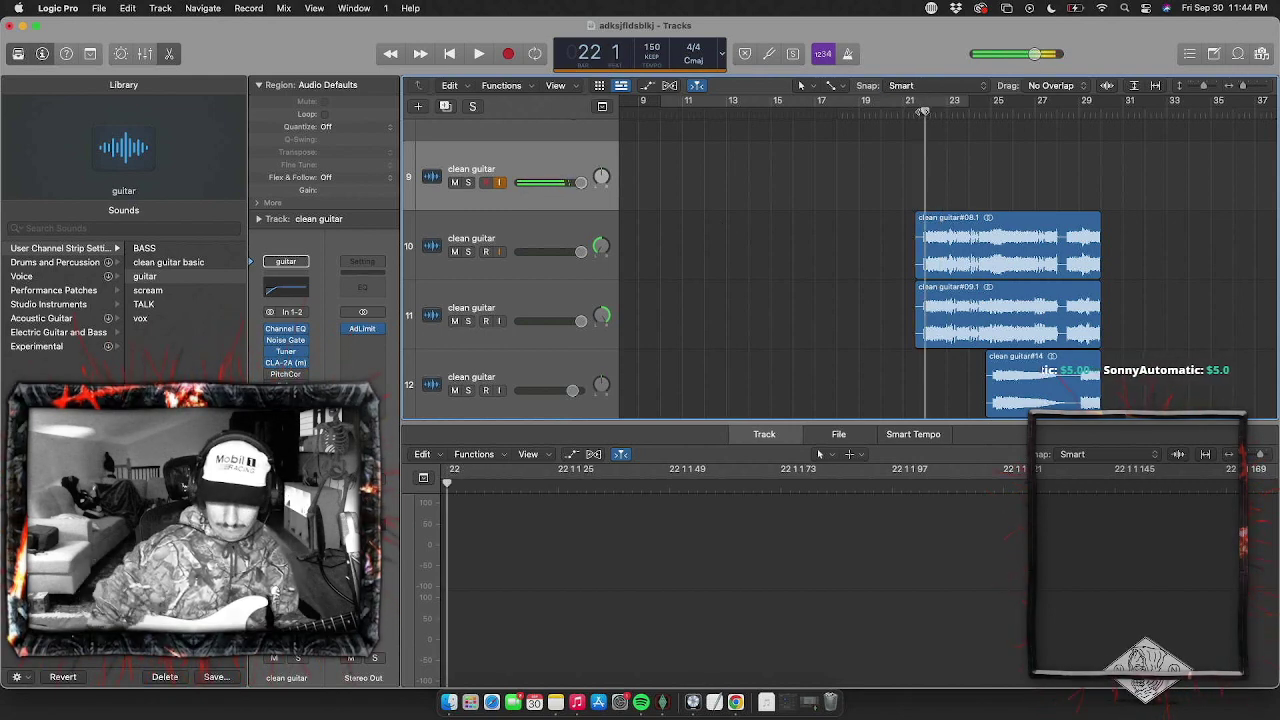
key(space)
scroll(1008, 203, down, 2)
scroll(700, 250, up, 4)
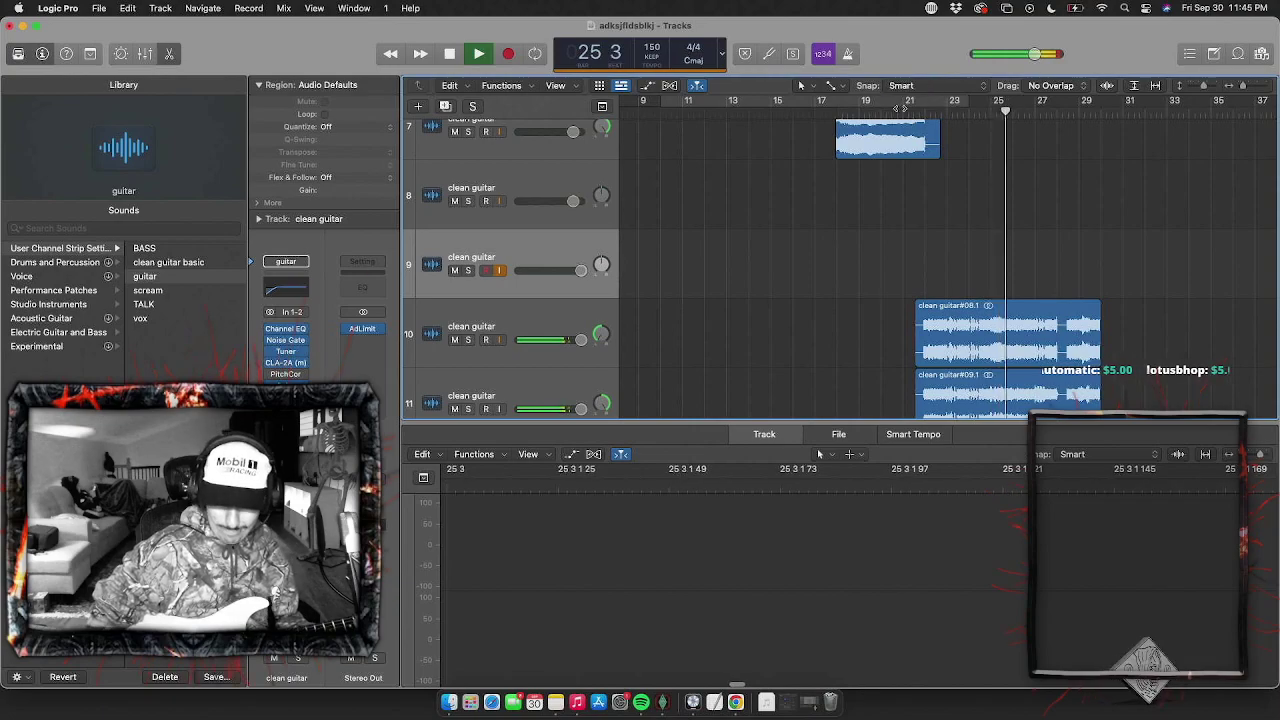
Switch to Rig Manager, load the 17 5150 Processed rig, move its window out of the way and return to Logic Pro
click(662, 702)
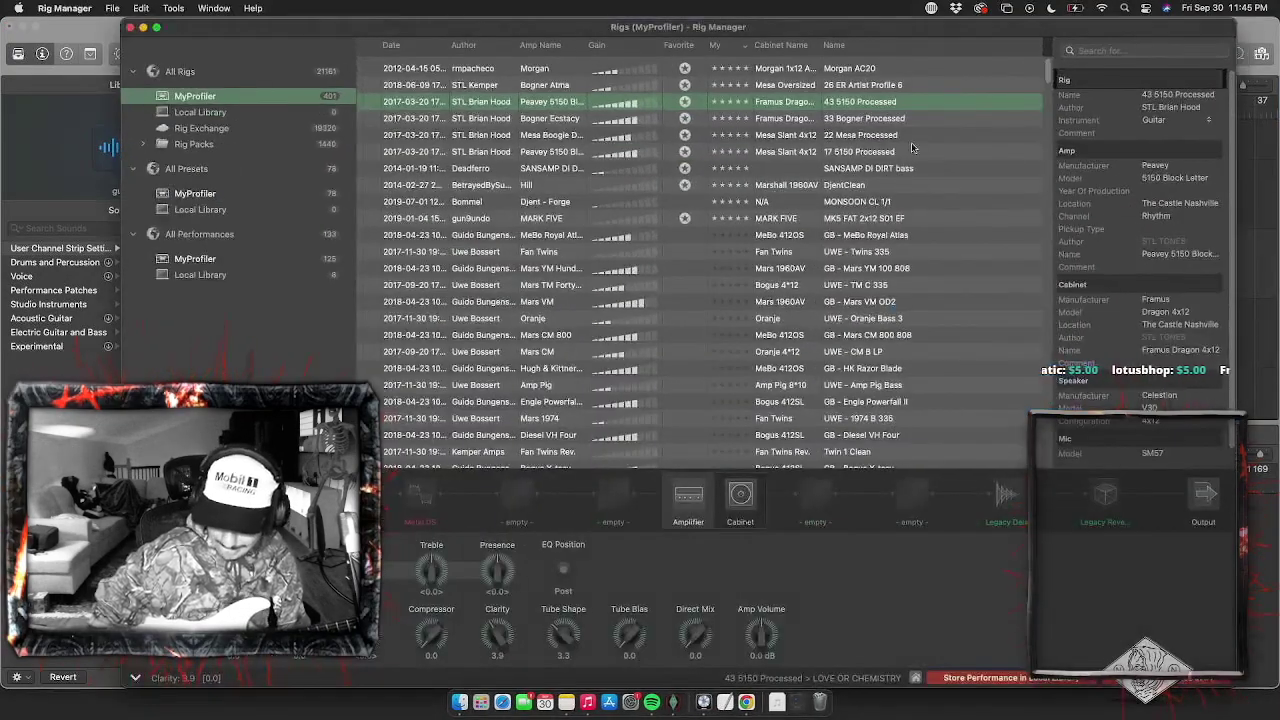
click(912, 151)
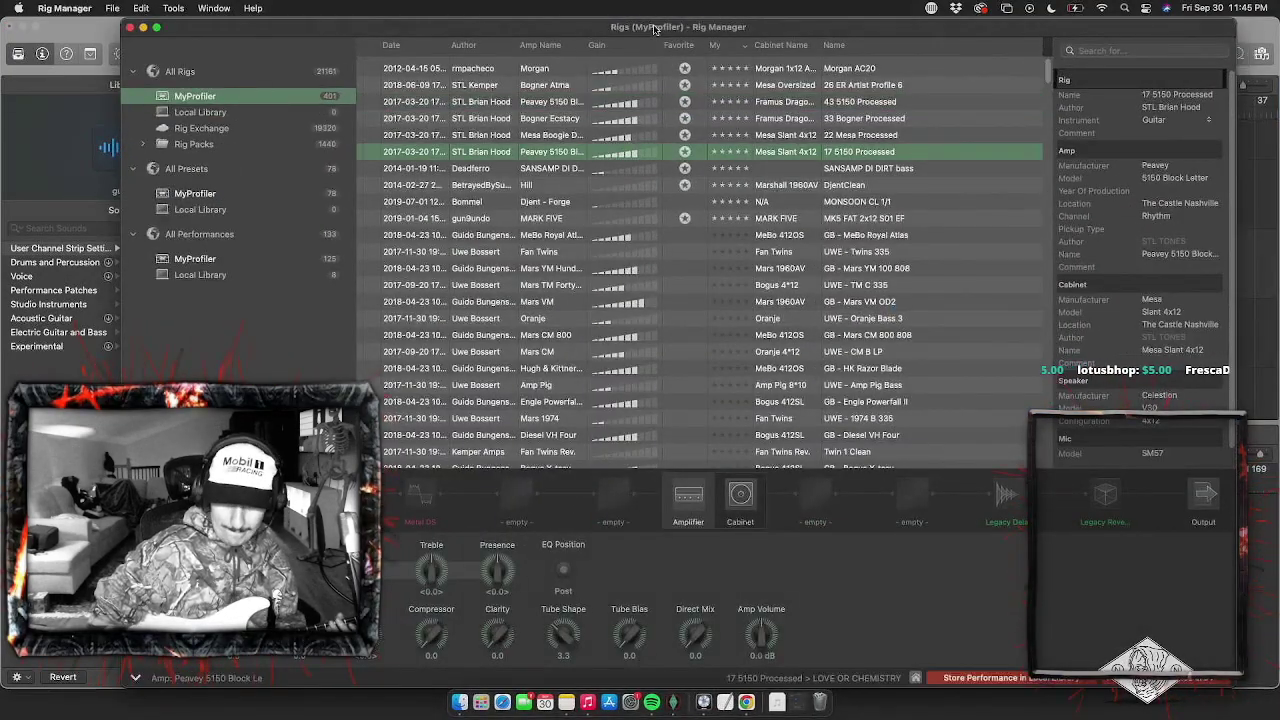
drag(655, 29, 757, 681)
click(739, 386)
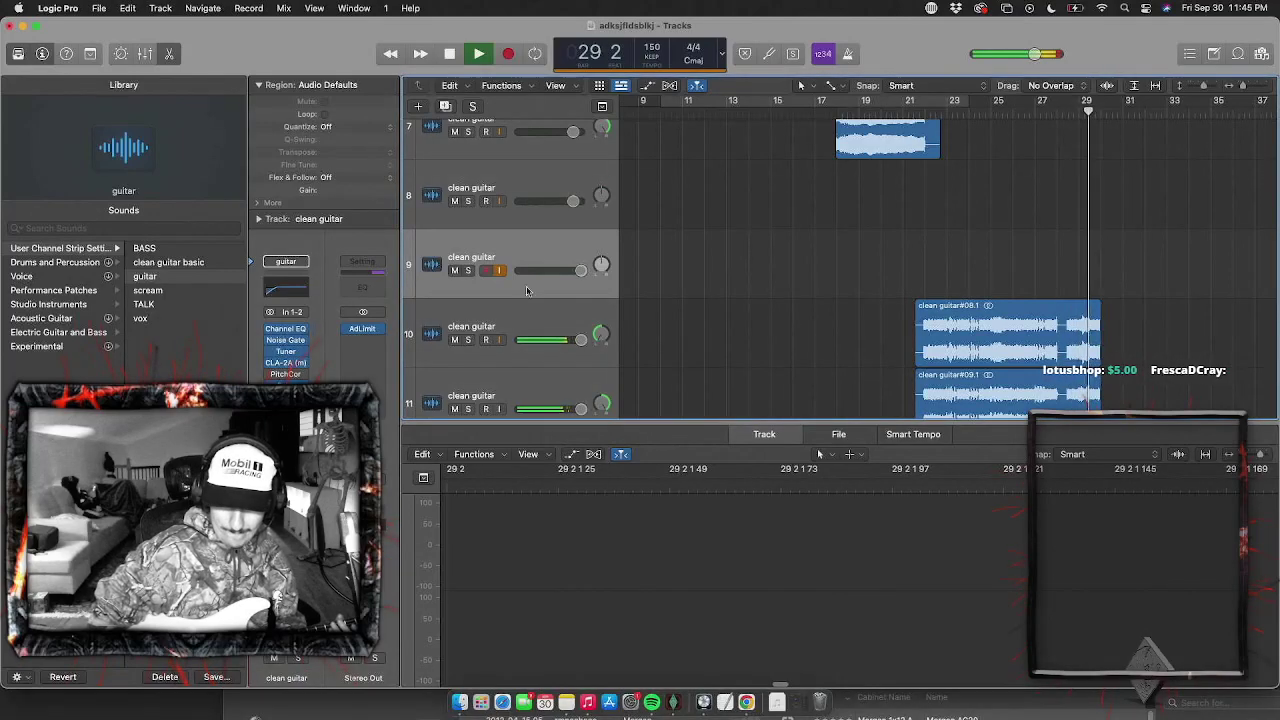
Play the arrangement from about bar 15 through the transition into the chorus to review the guitar layers
key(space)
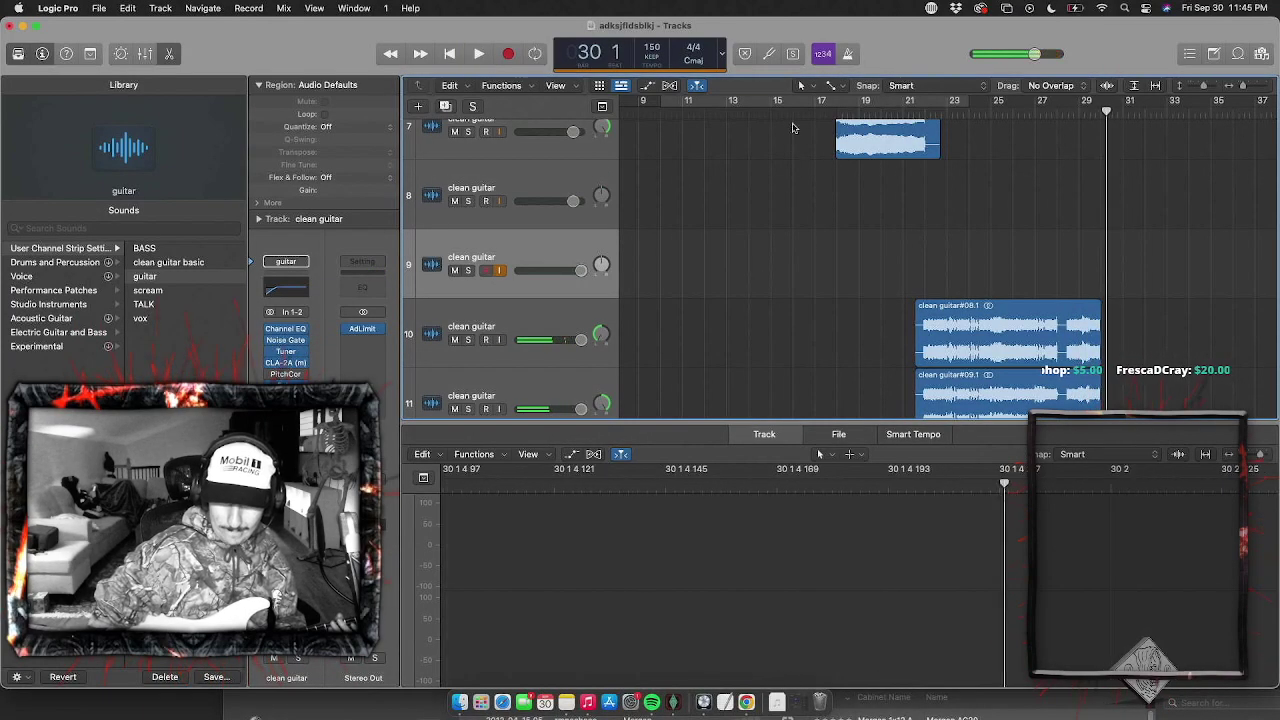
click(771, 111)
key(space)
scroll(740, 260, up, 5)
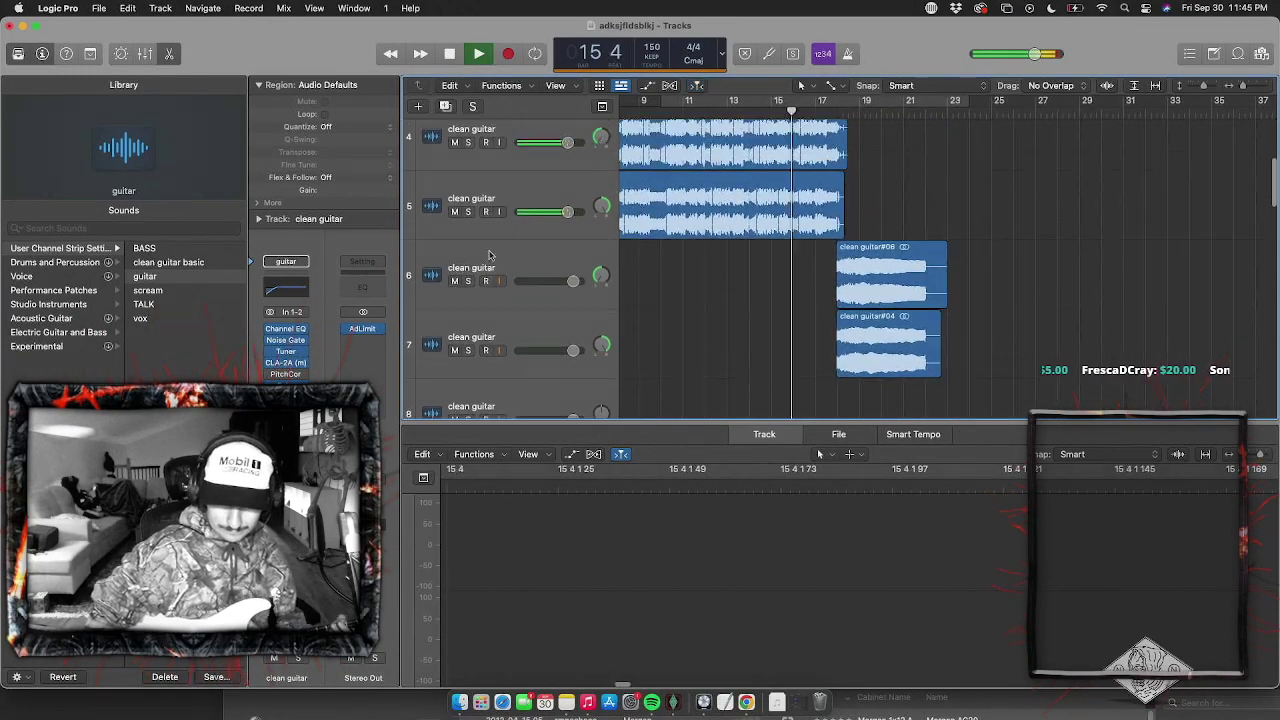
scroll(489, 254, up, 4)
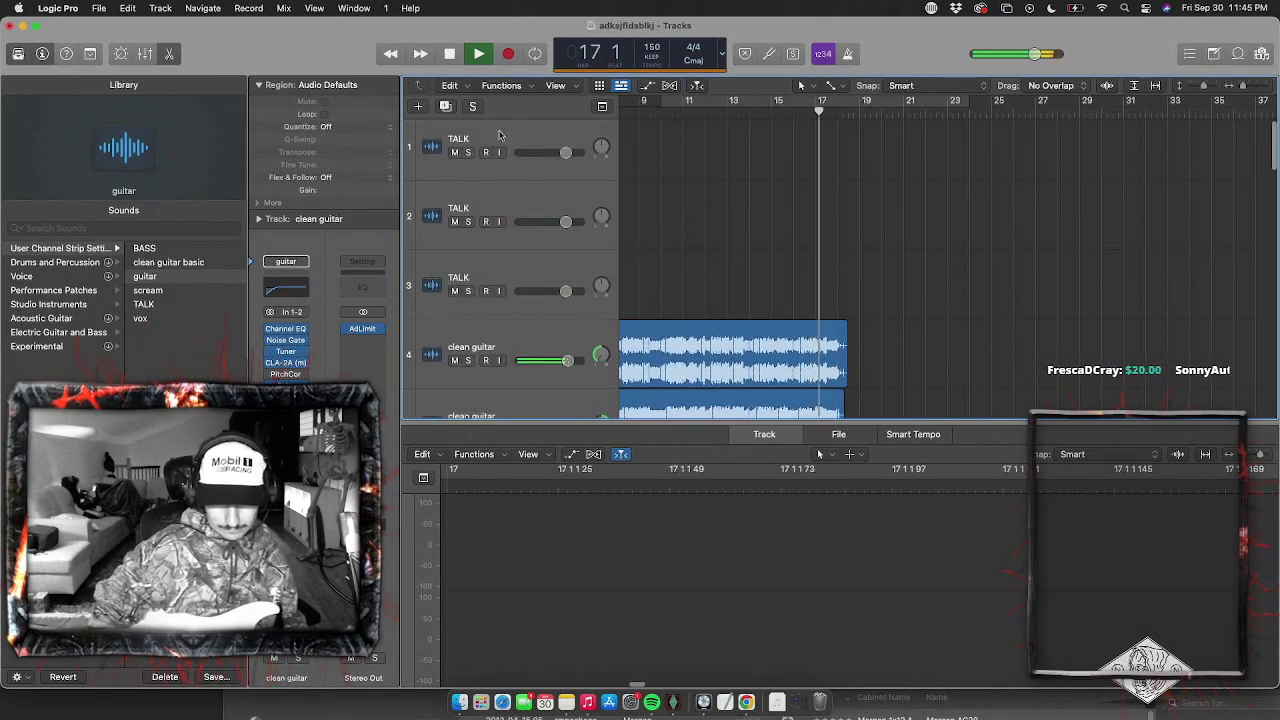
scroll(501, 170, down, 8)
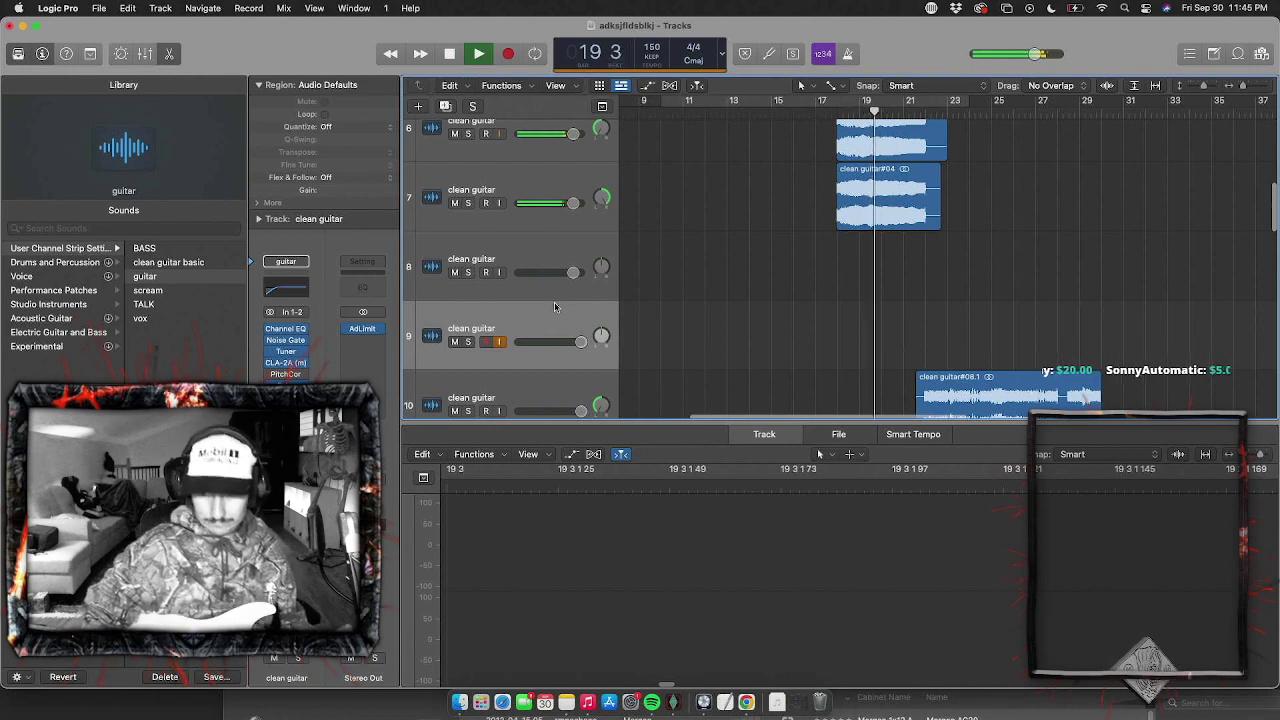
scroll(551, 340, down, 1)
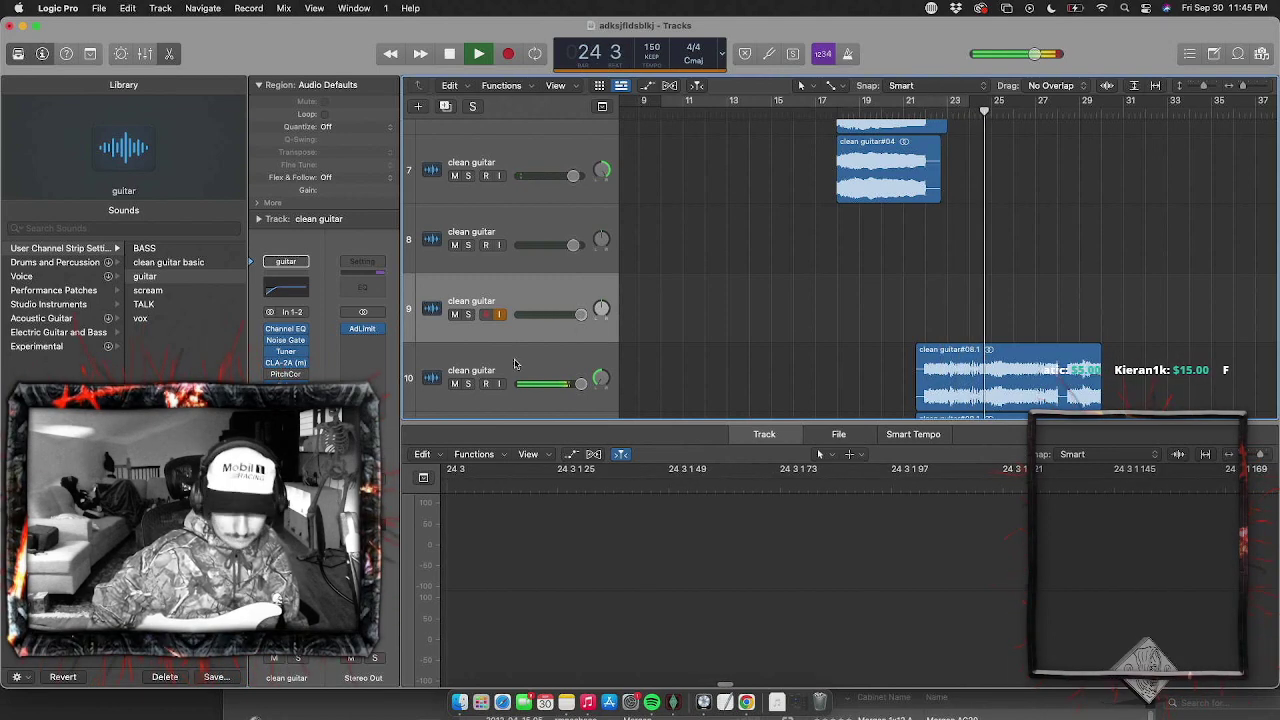
Disarm recording and turn off input monitoring on clean guitar track 13
scroll(515, 364, down, 1)
scroll(515, 364, down, 4)
click(489, 300)
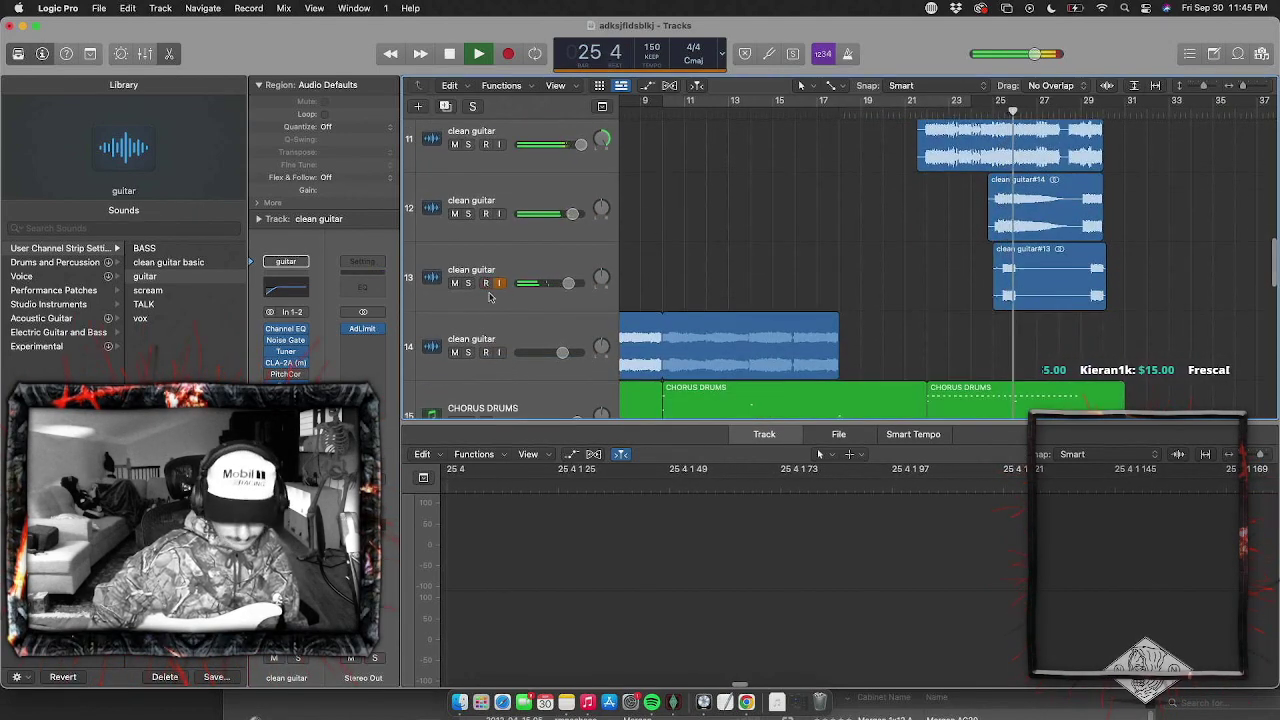
scroll(490, 283, up, 4)
click(500, 284)
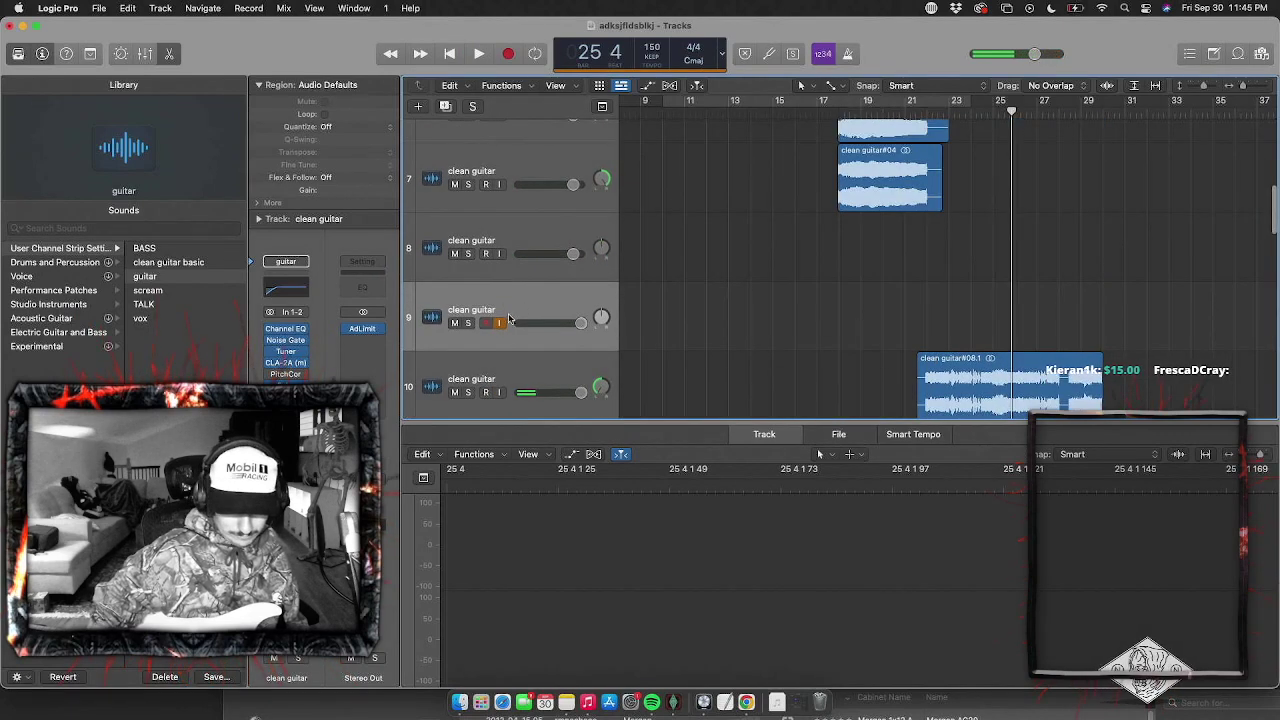
Set the cycle range from bar 22 to bar 30 and start looped playback
click(928, 104)
drag(928, 104, 1100, 104)
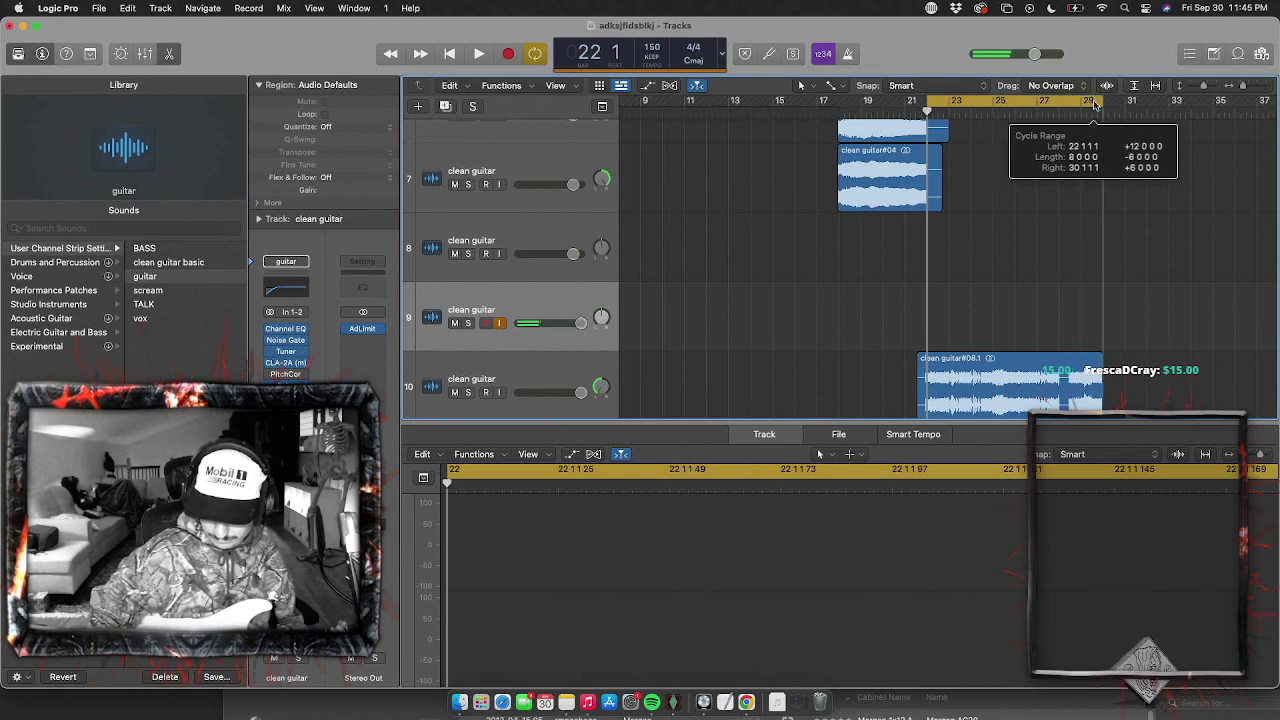
key(space)
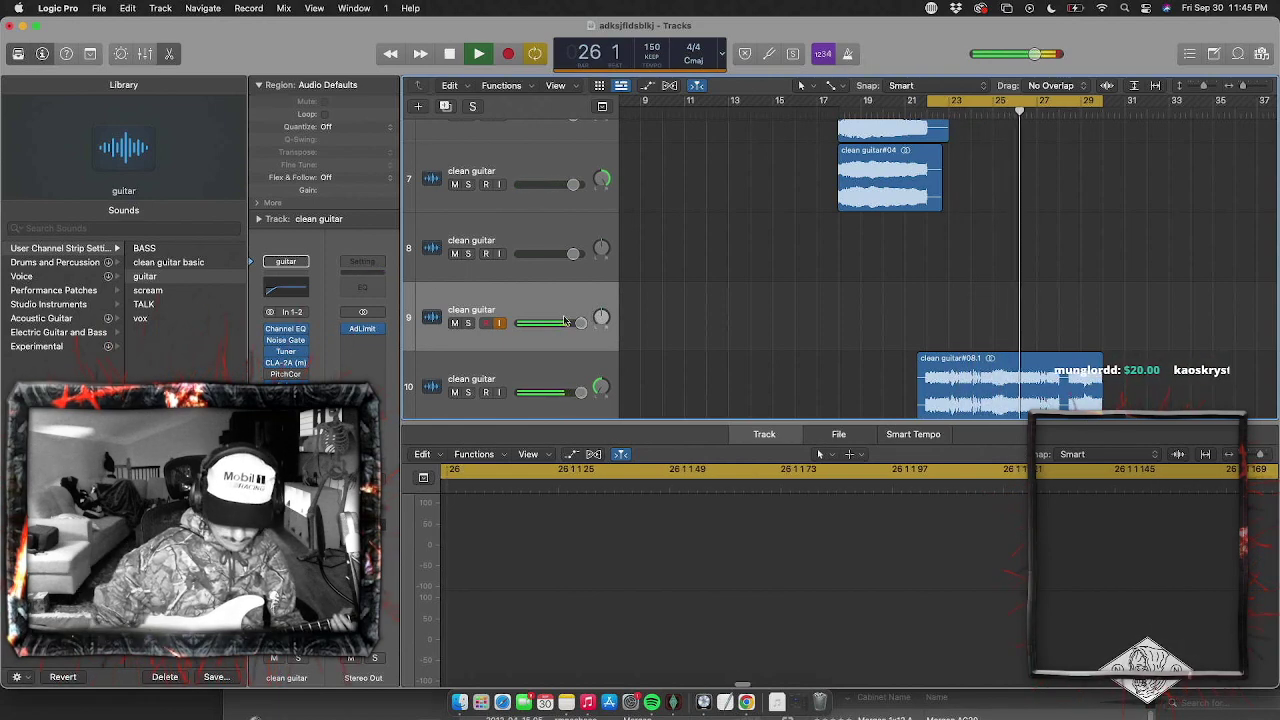
Slightly adjust the peak reduction and gain of the CLA-2A compressor on clean guitar track 9, and close the plug-in
click(286, 363)
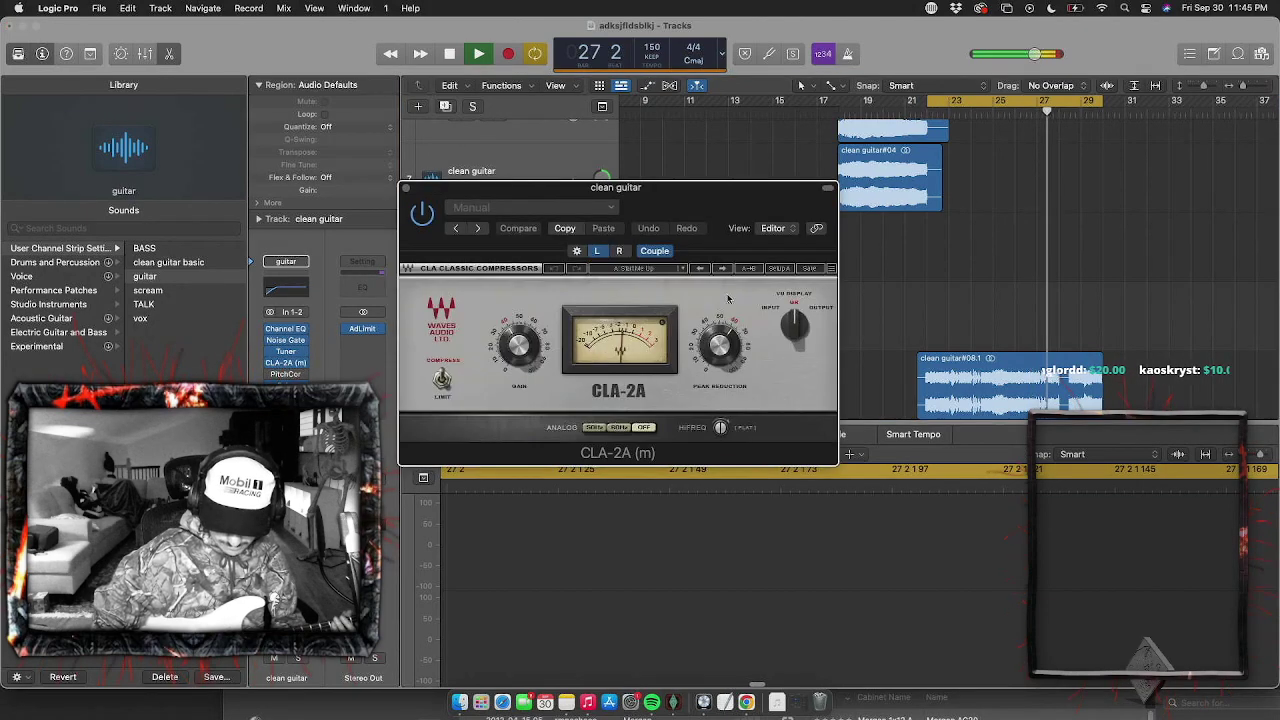
drag(718, 345, 718, 338)
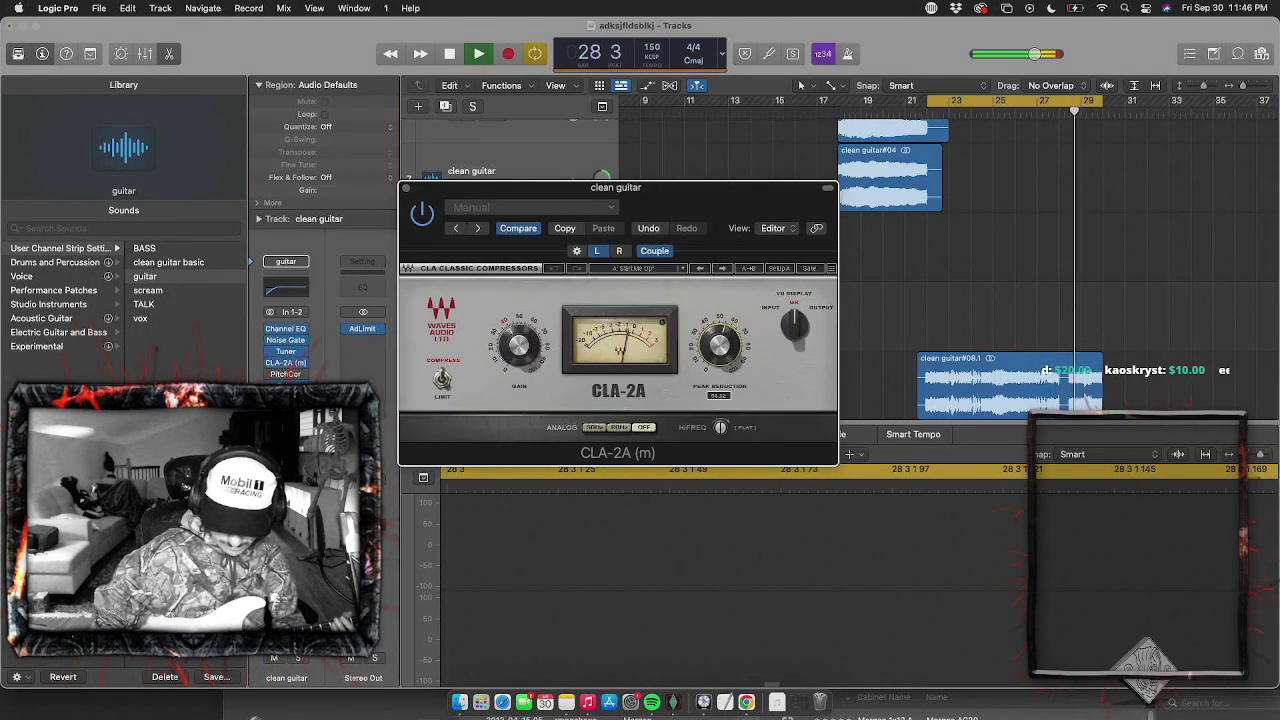
drag(518, 345, 518, 341)
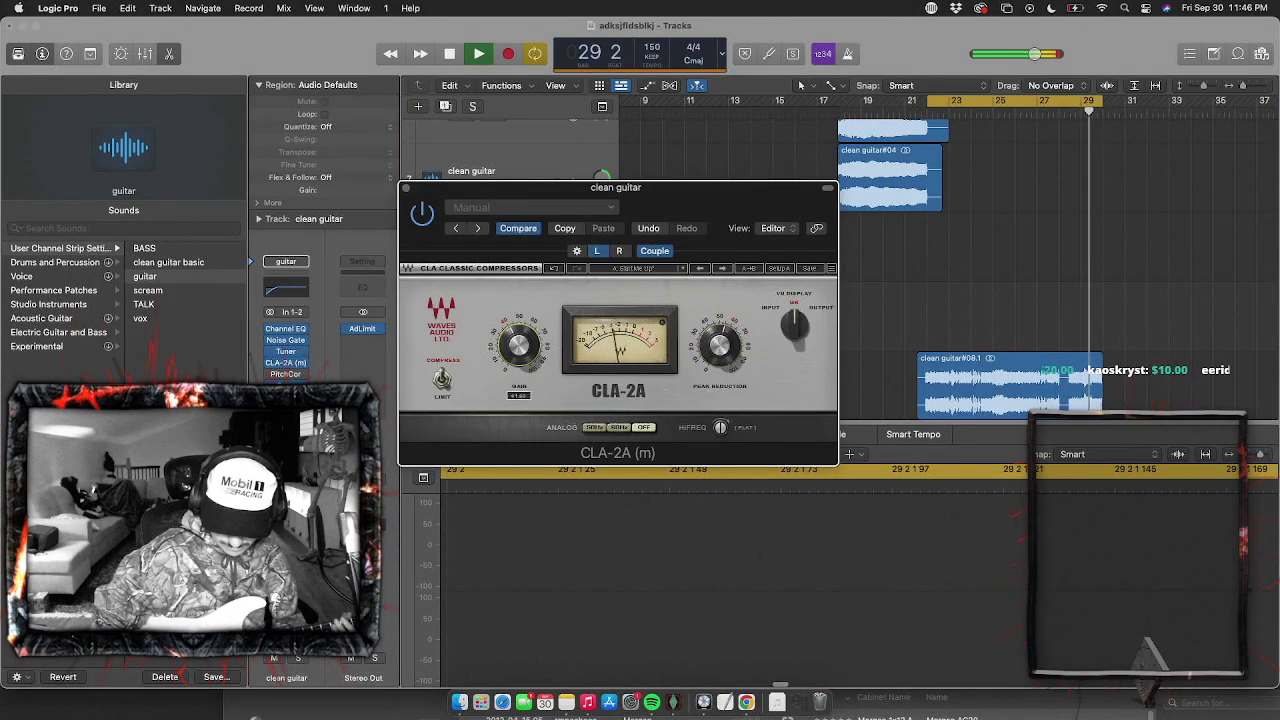
click(406, 189)
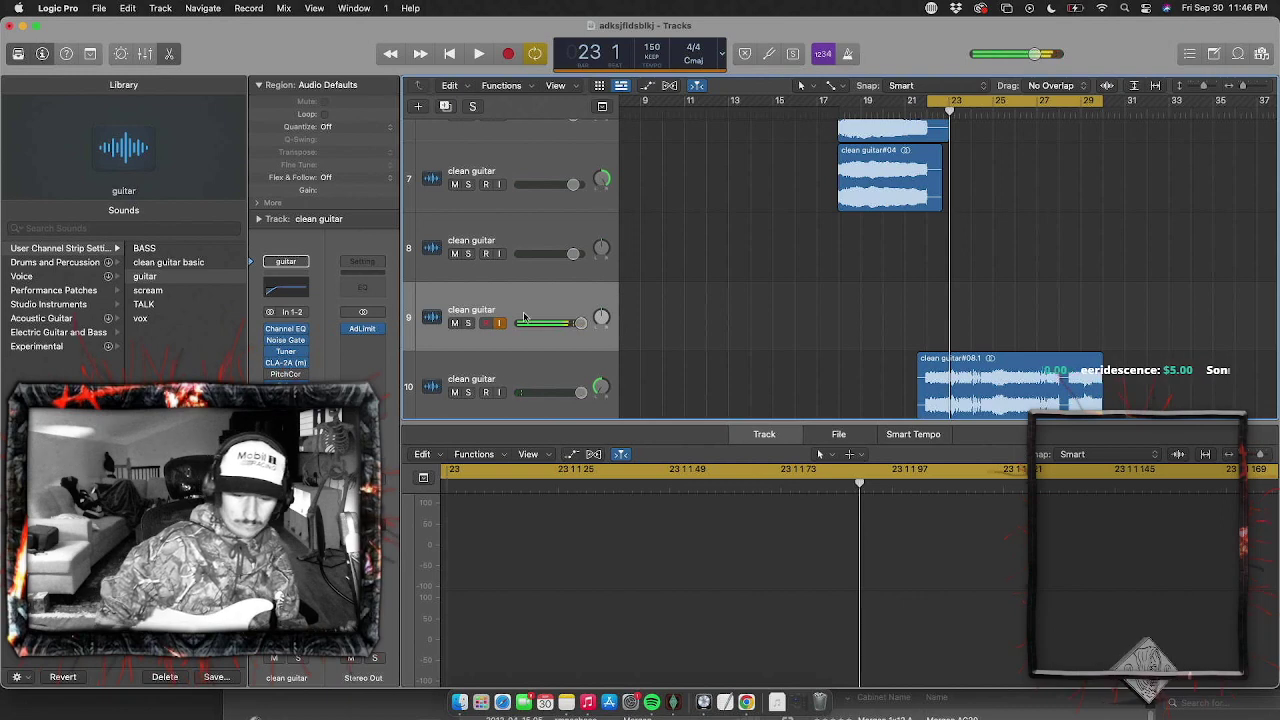
Select the first TALK track with input monitoring on and check the computer's battery status
scroll(500, 200, up, 10)
click(500, 161)
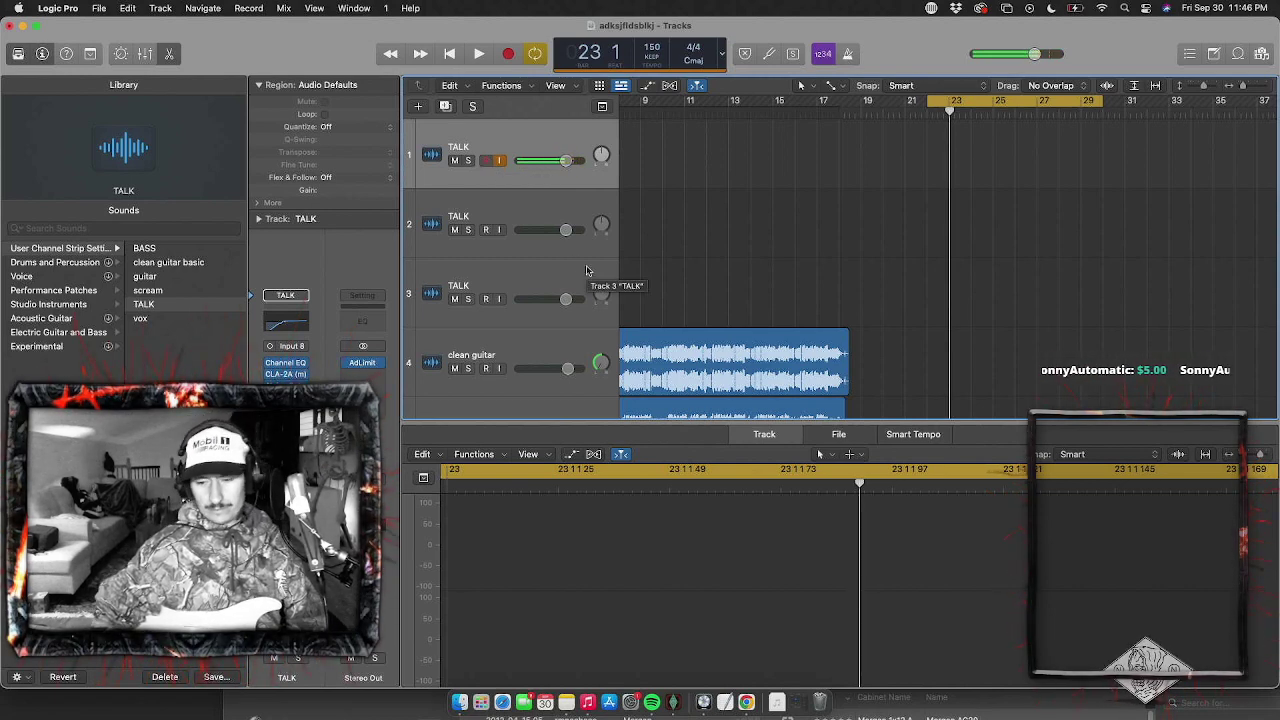
click(1074, 8)
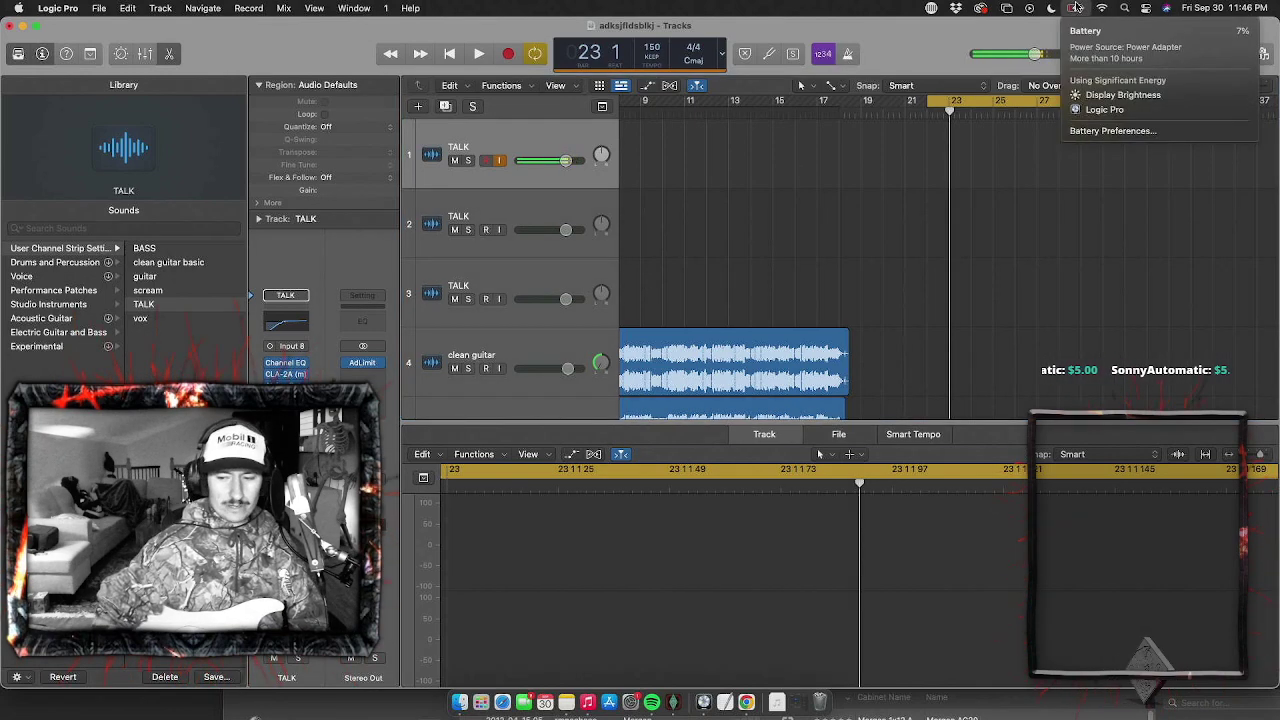
click(1006, 205)
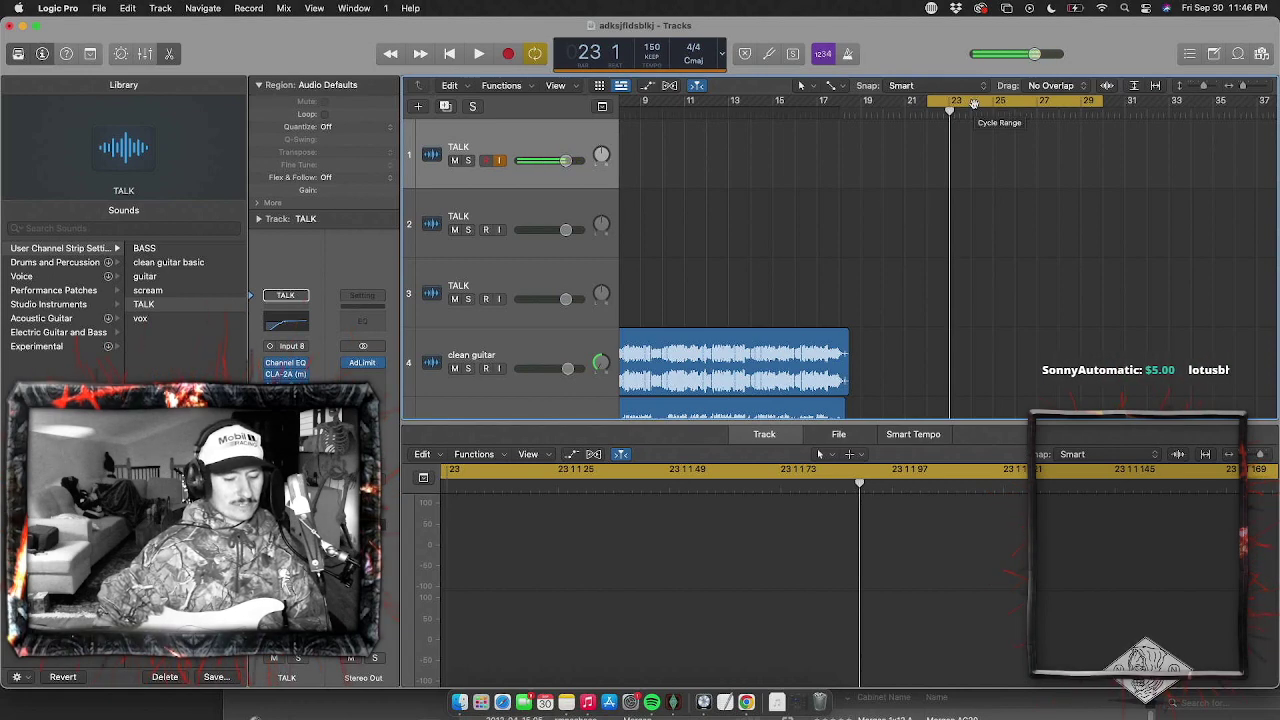
Turn off the cycle range and play the arrangement from about bar 17
click(974, 104)
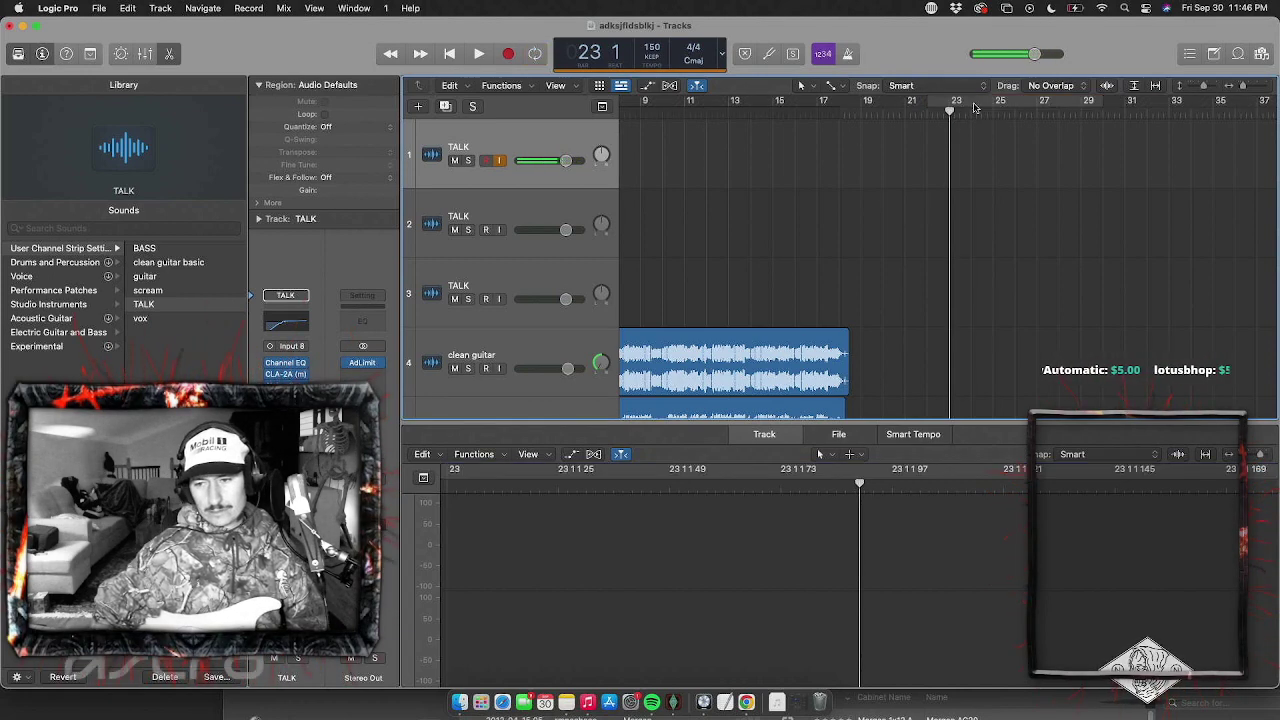
key(space)
click(828, 111)
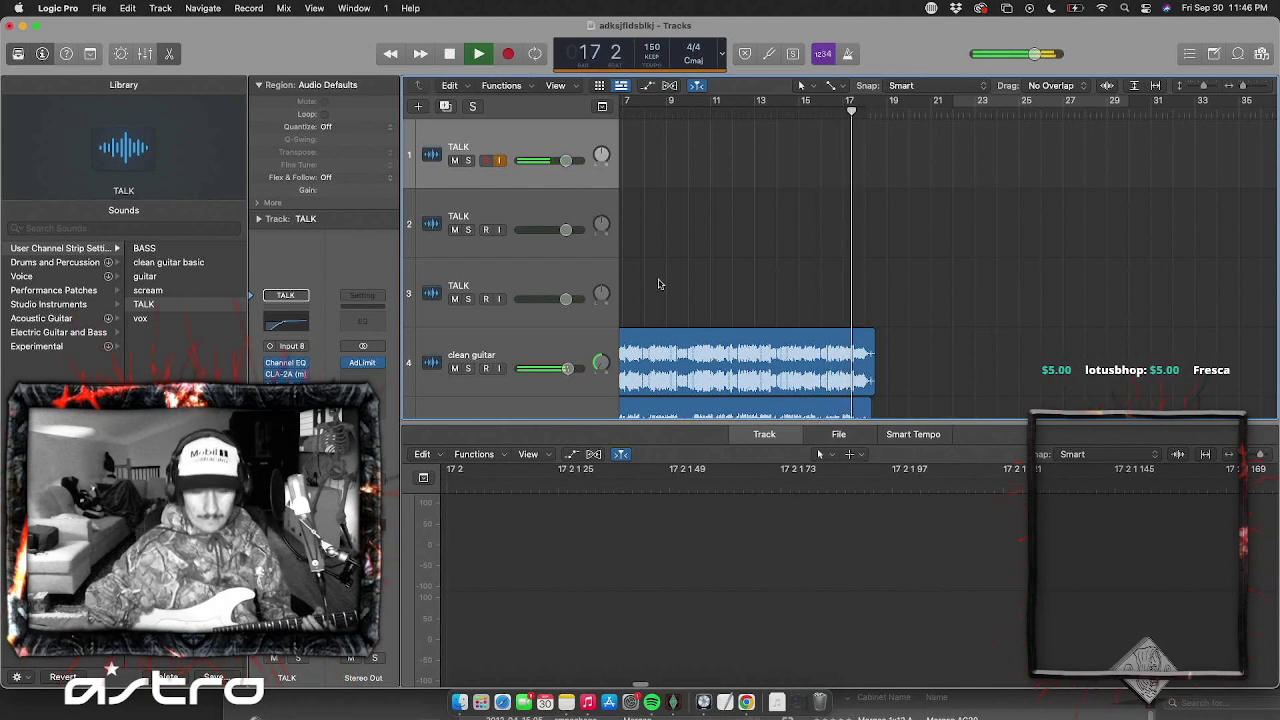
Select clean guitar track 9 during playback and lower its volume slightly
scroll(582, 220, down, 8)
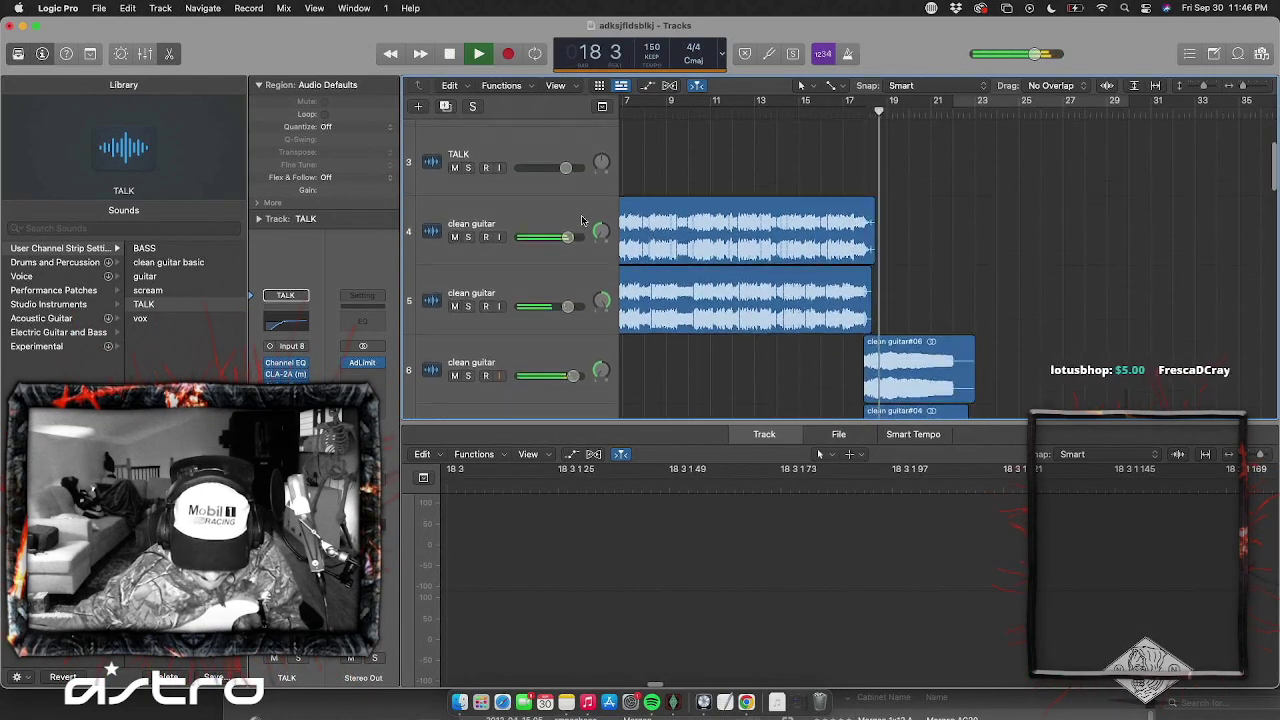
scroll(580, 232, down, 3)
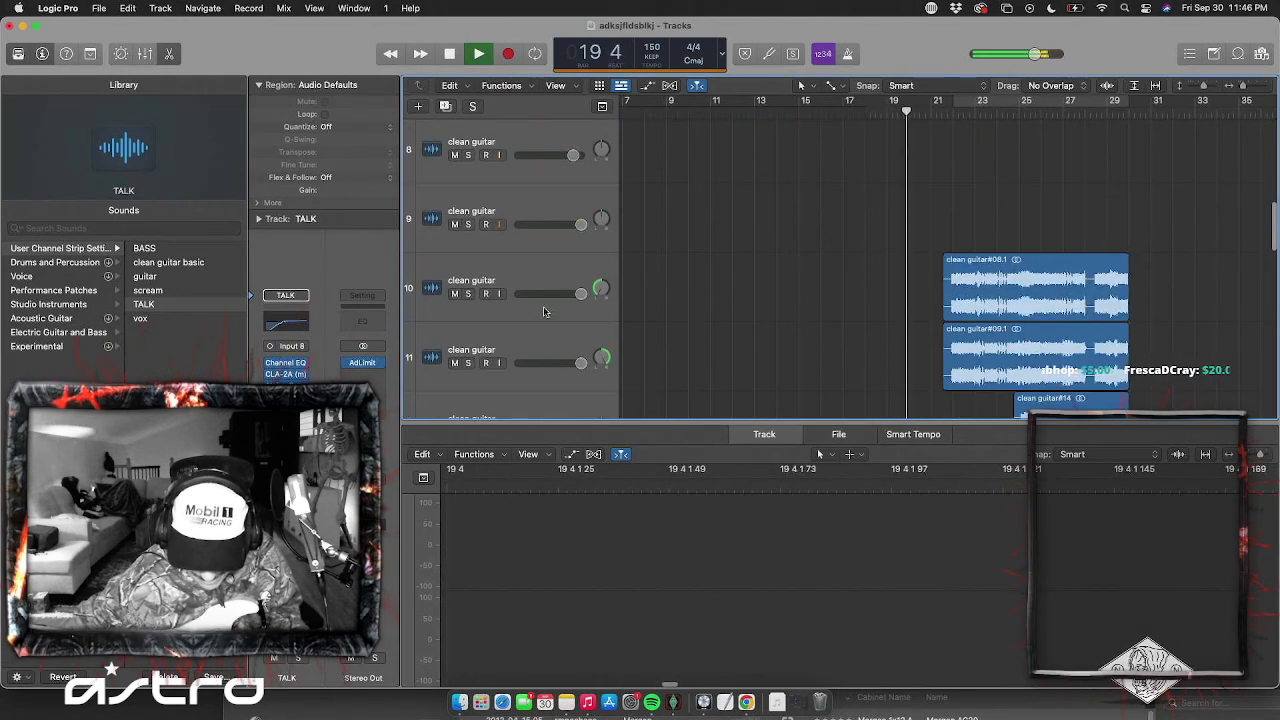
click(532, 213)
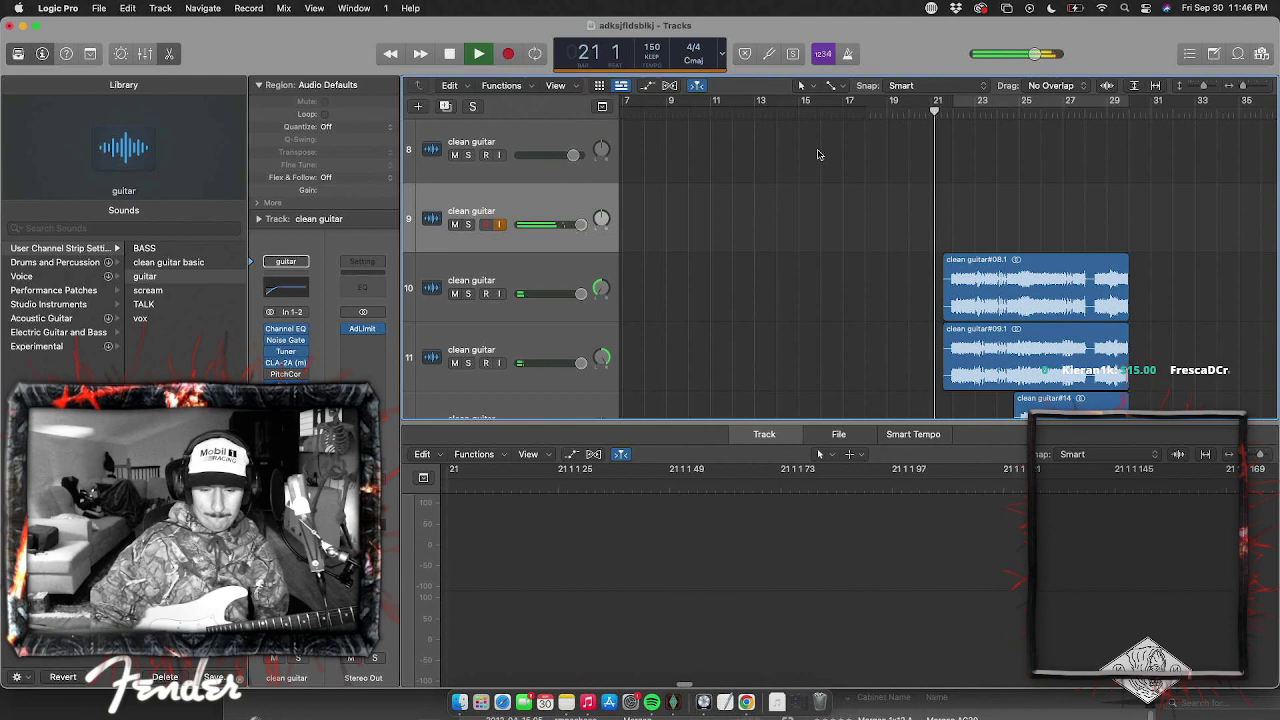
click(574, 225)
drag(574, 225, 566, 225)
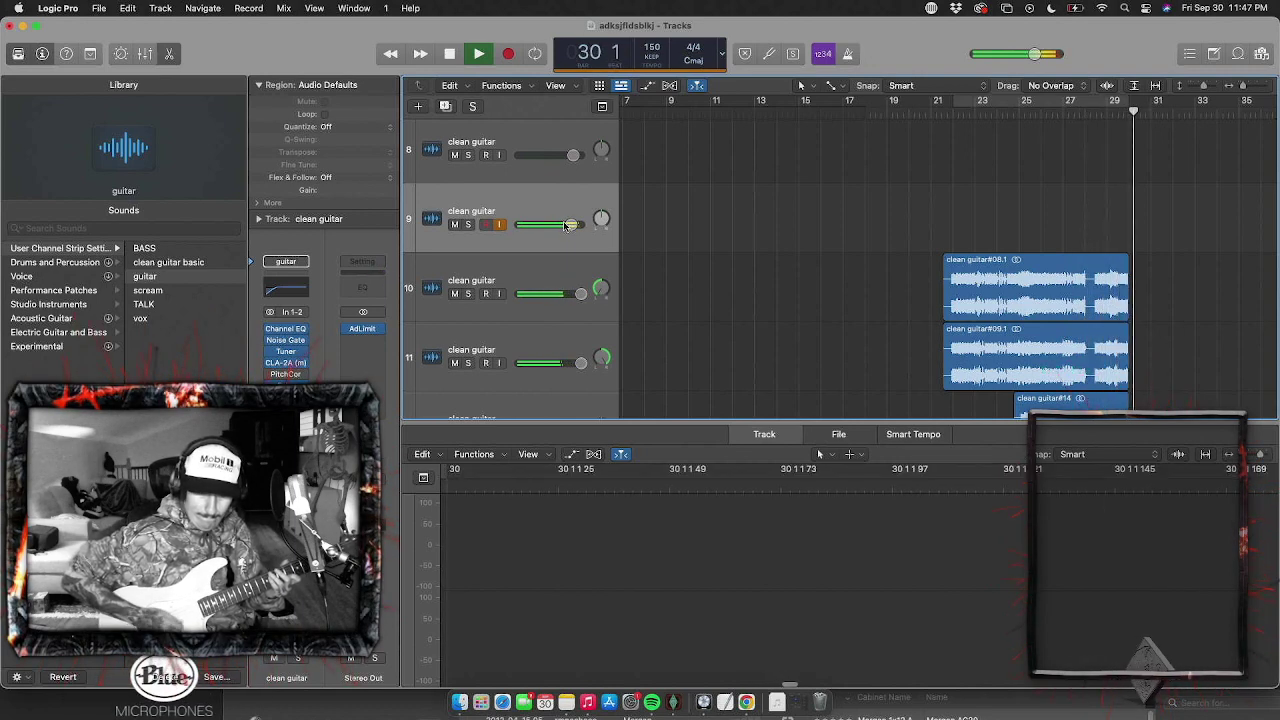
Turn on the cycle range from bar 22 to bar 30, rehearse over the looped playback, and stop it
click(950, 104)
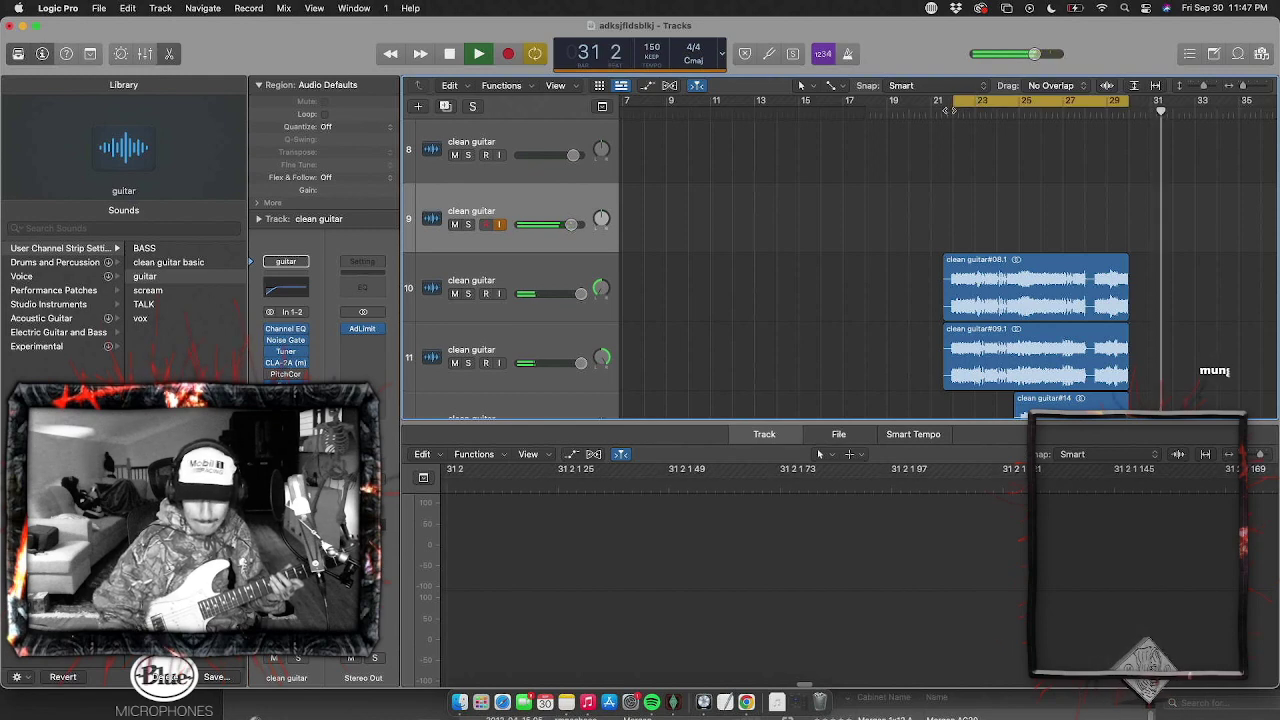
click(932, 97)
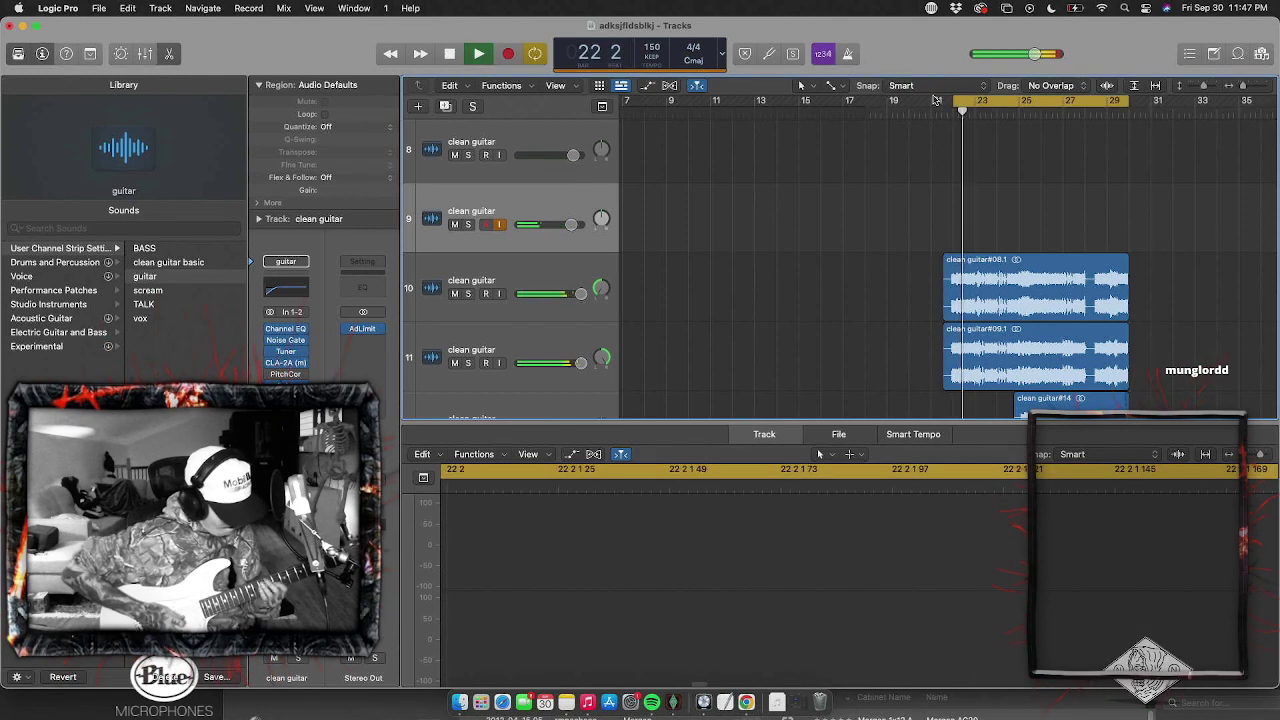
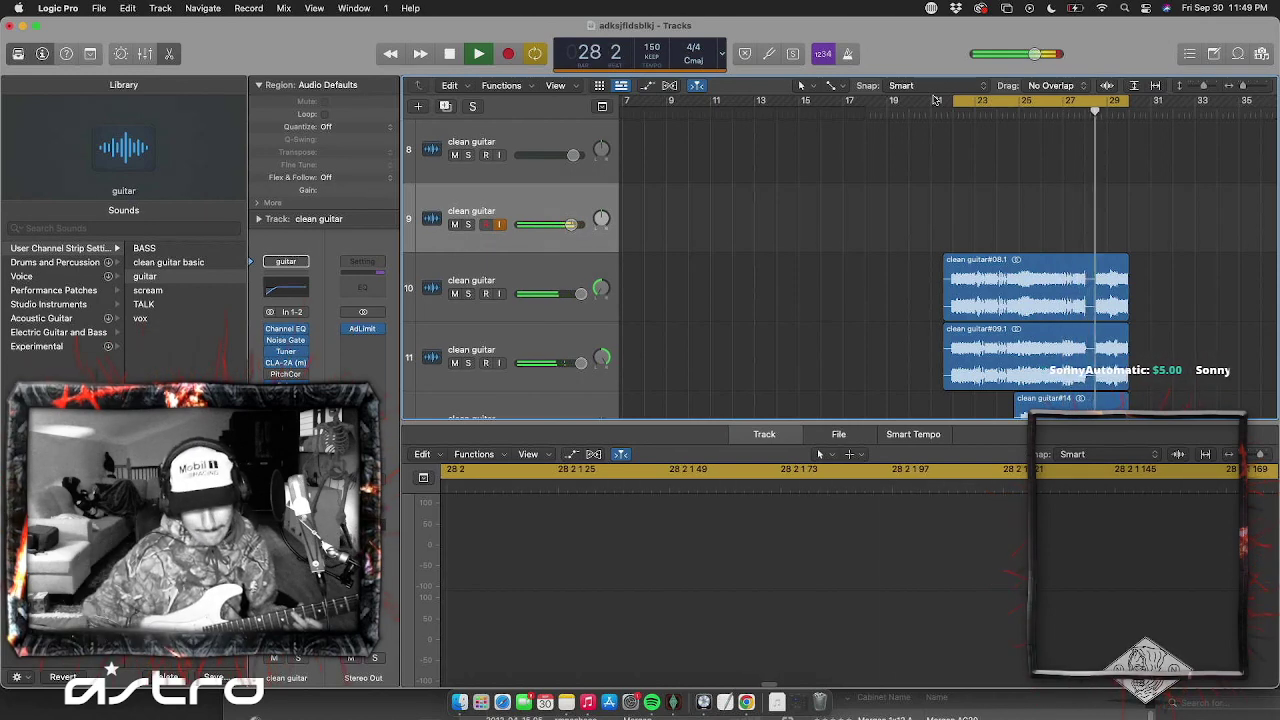
key(space)
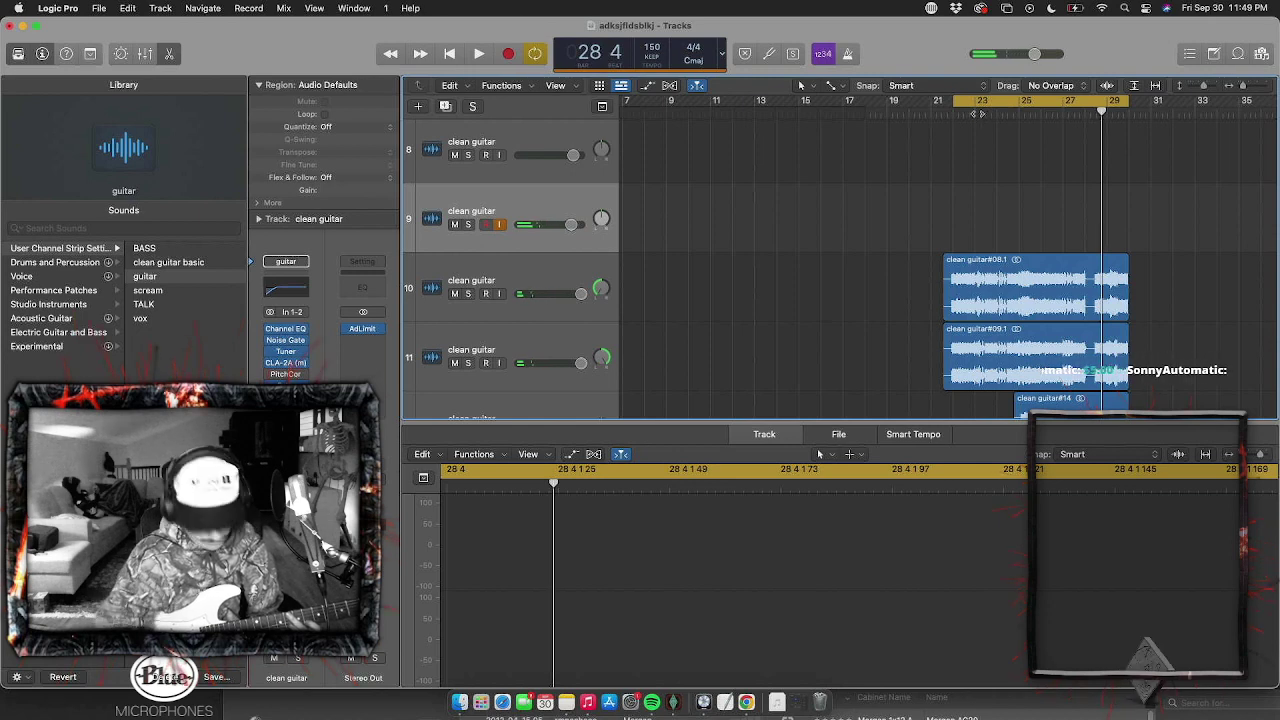
key(r)
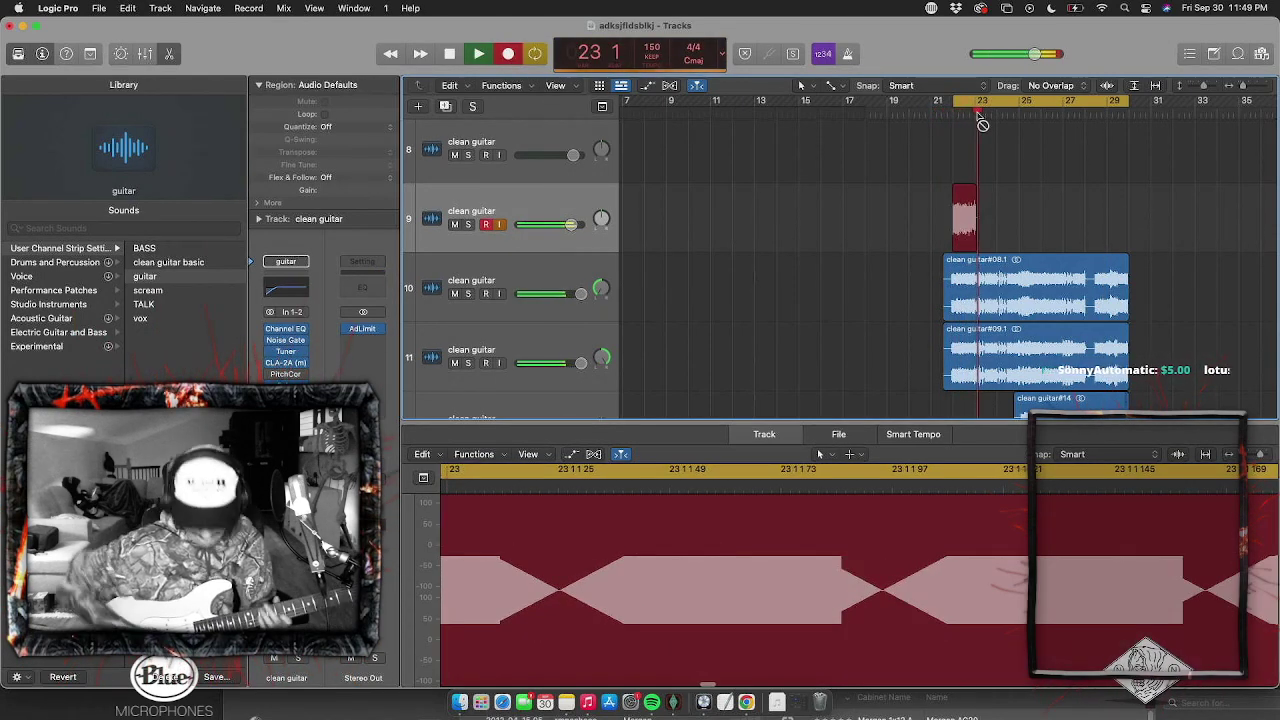
key(space)
key(super+z)
Record a clean guitar take on track 9 over bars 22 to 30 and unmute the recorded region
key(r)
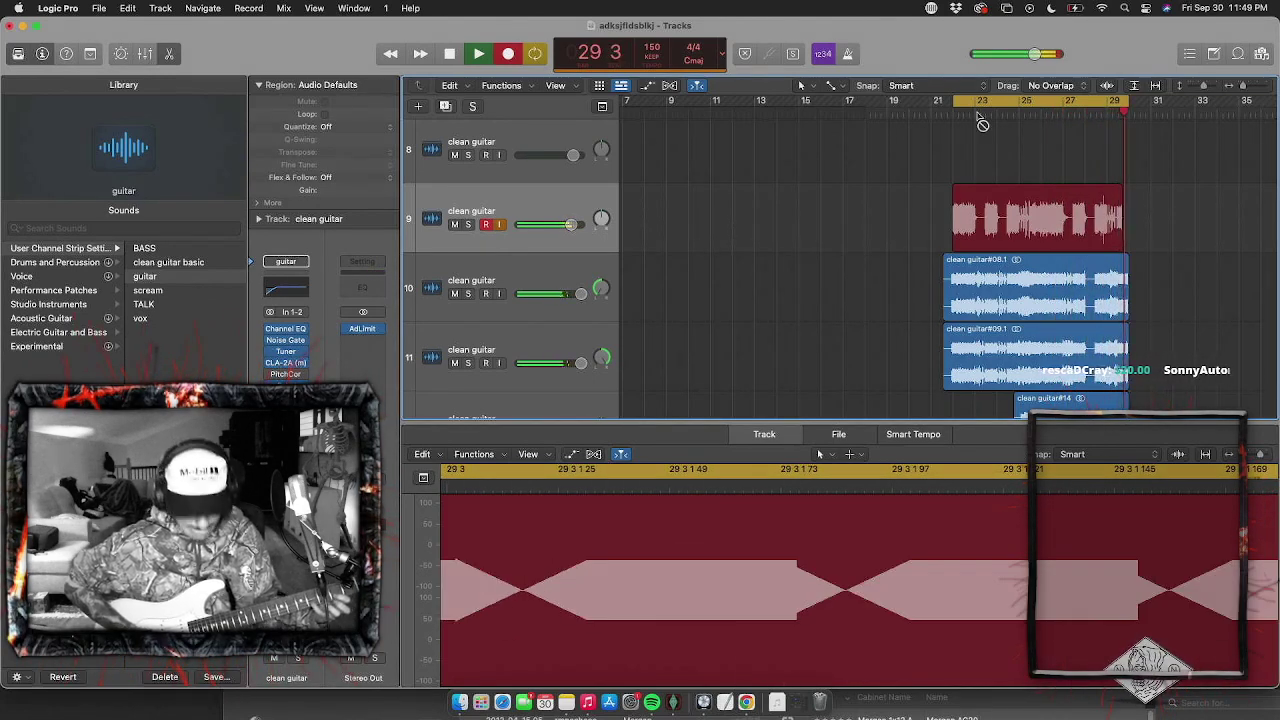
key(space)
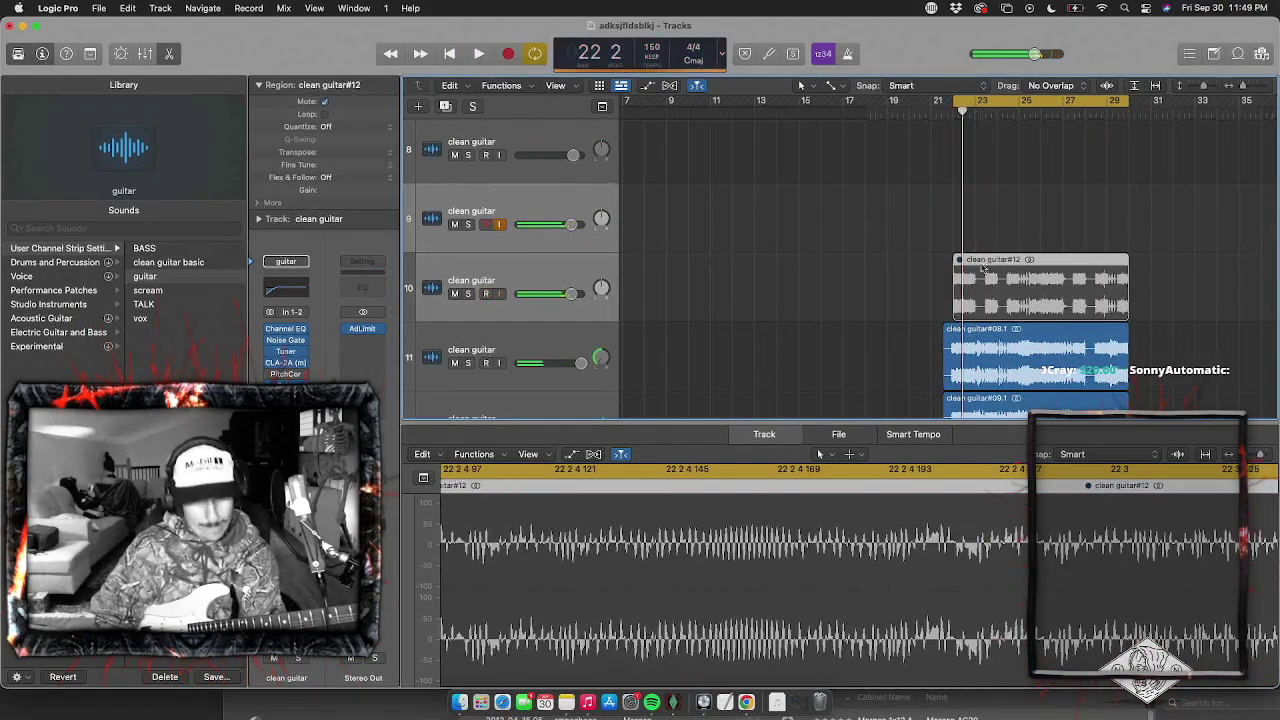
right_click(983, 268)
click(1000, 273)
Select the first TALK track with input monitoring on
scroll(580, 169, up, 8)
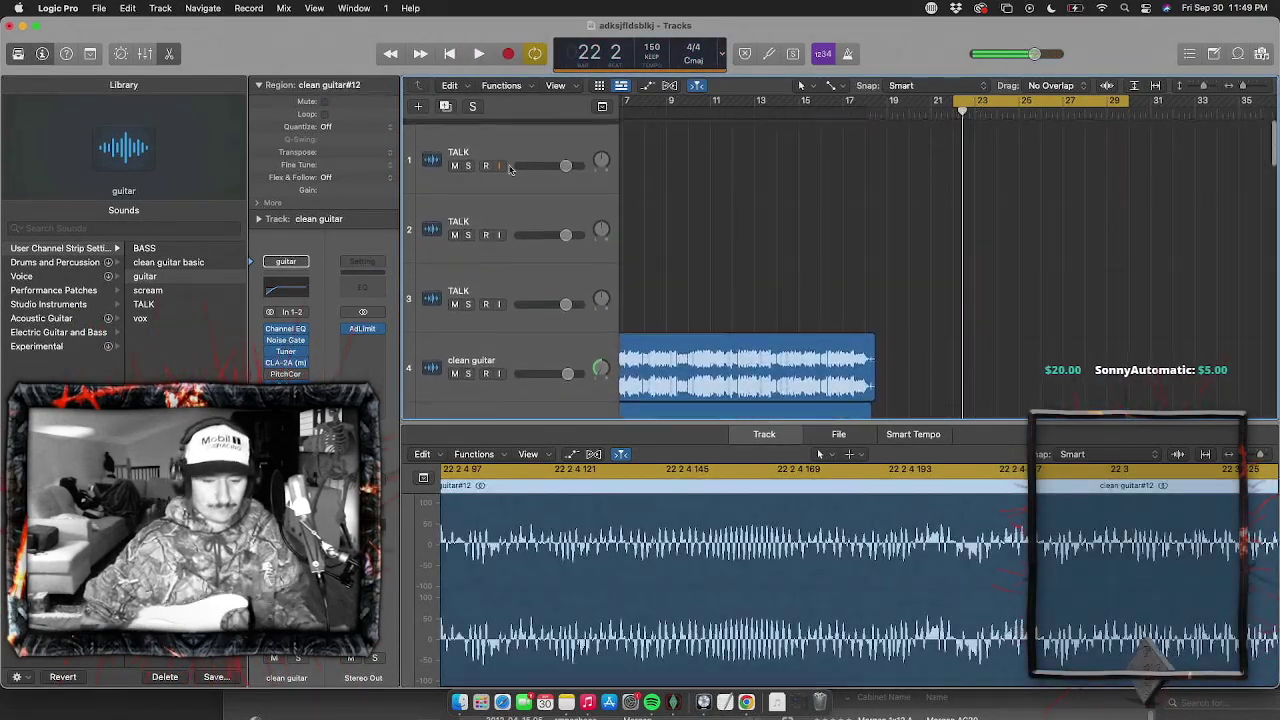
click(509, 169)
click(487, 161)
right_click(733, 240)
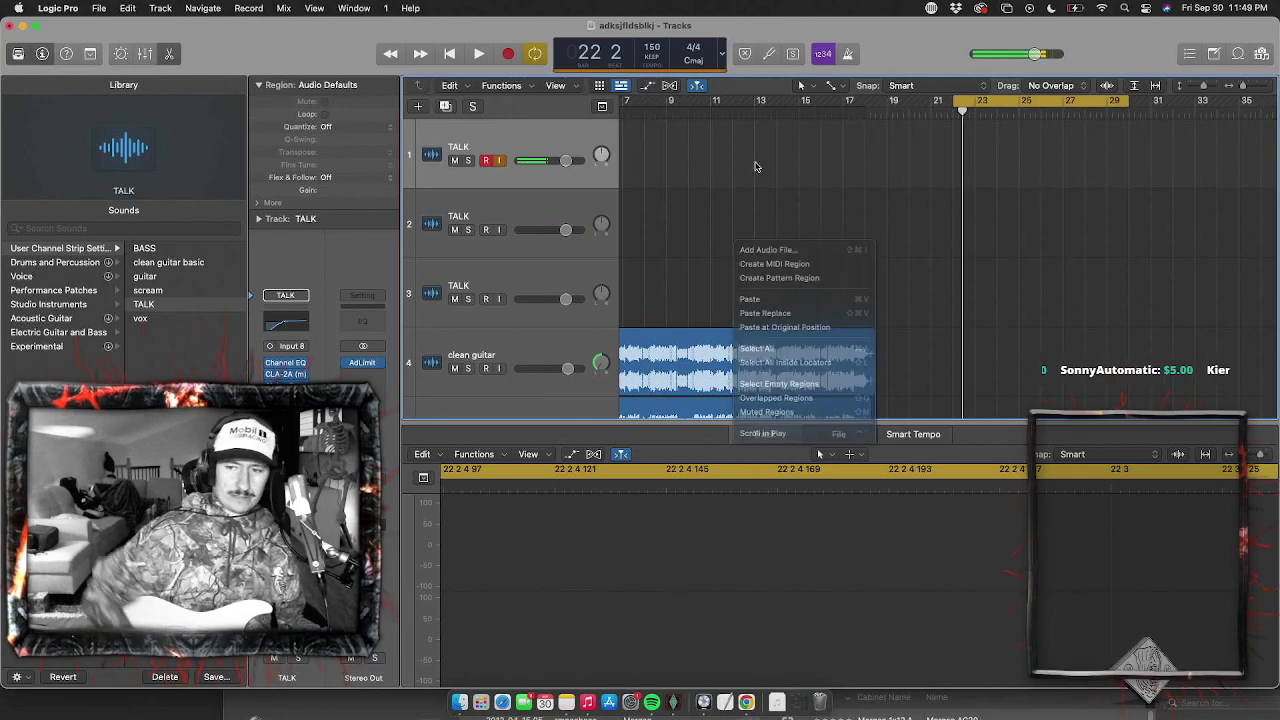
click(756, 167)
Play the cycle from bar 22 and pan the new take on clean guitar track 10 to the left
scroll(760, 170, down, 4)
key(space)
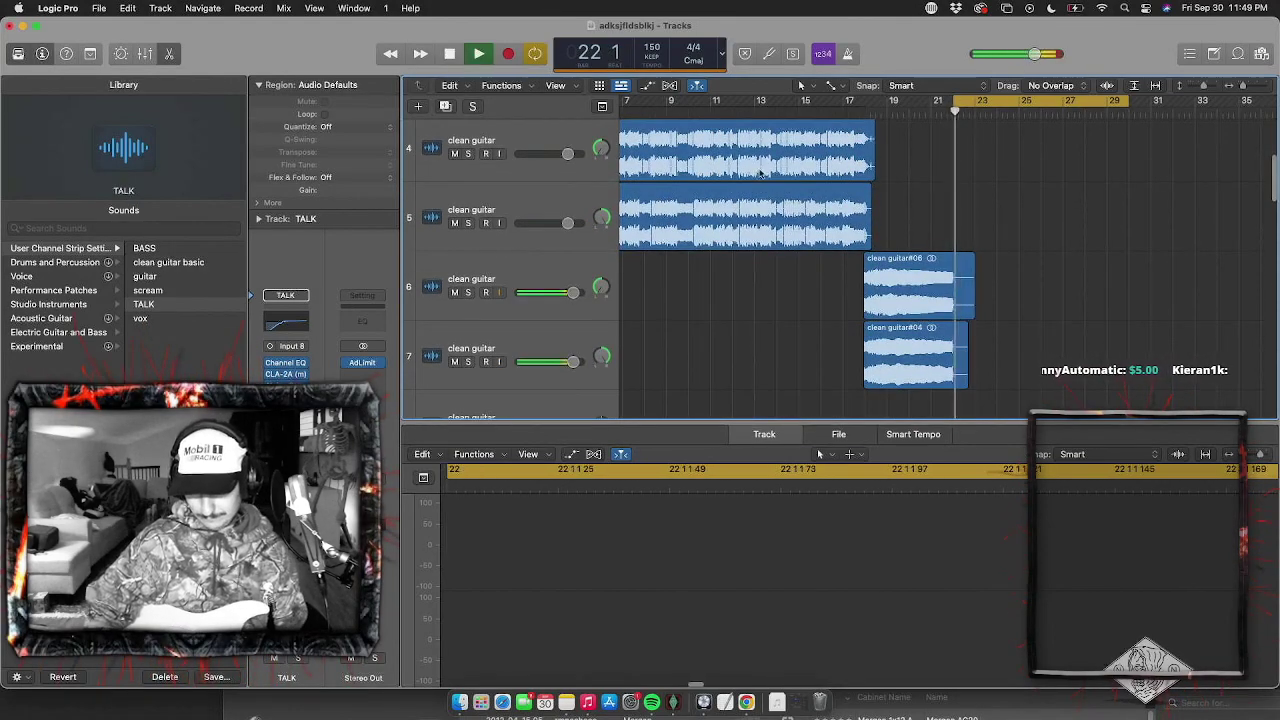
scroll(760, 170, down, 5)
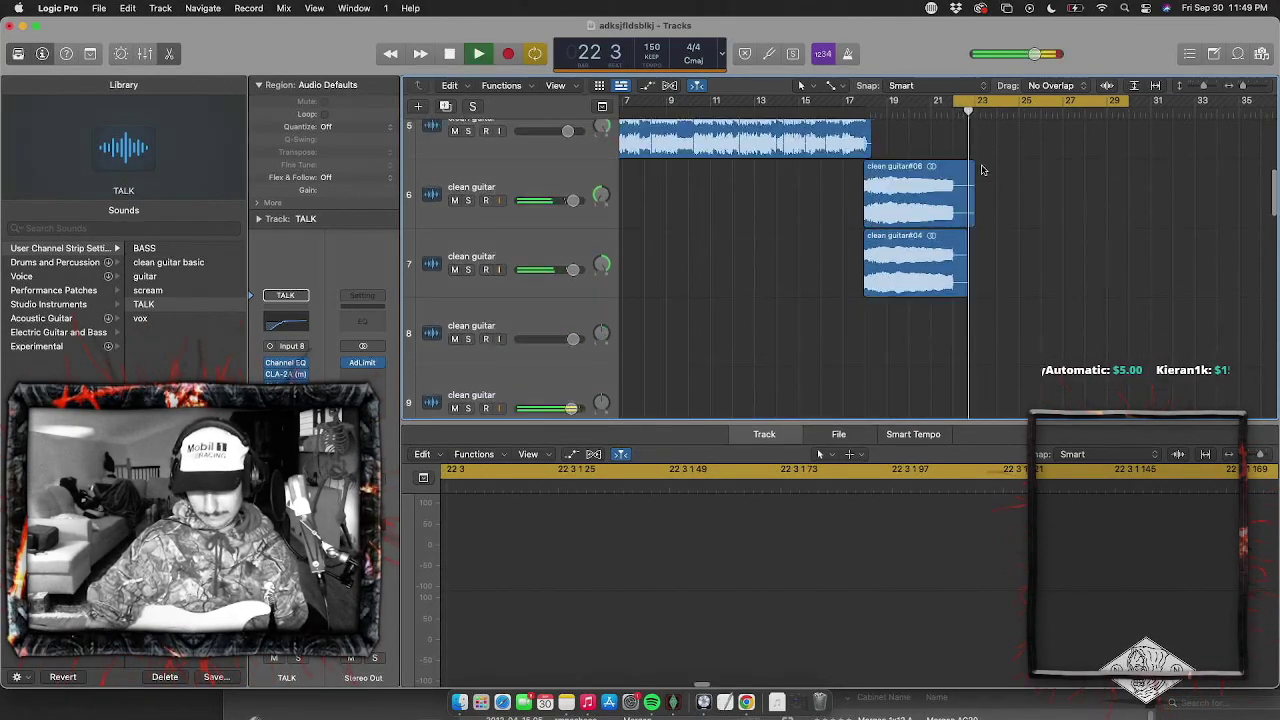
drag(569, 329, 604, 350)
click(604, 328)
key(super+Left)
key(super+Left)
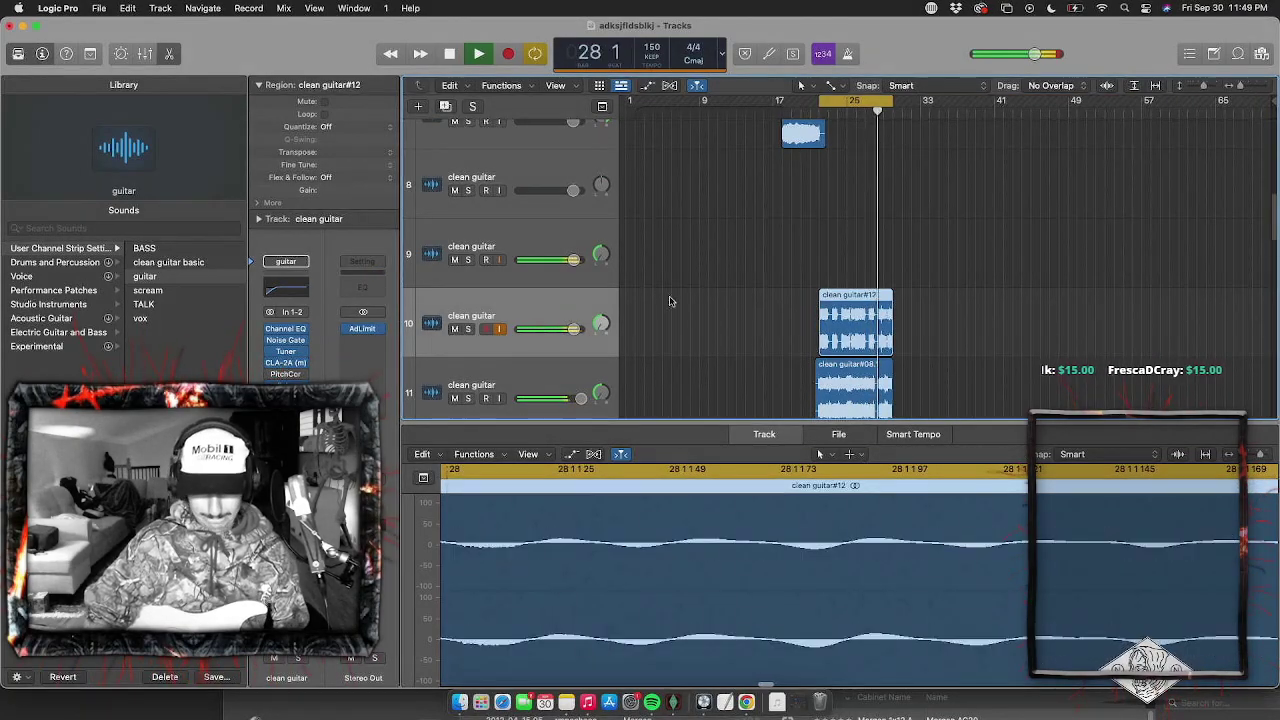
Duplicate the clean guitar track as track 11 with its pan to the right, and turn off the cycle range
key(super+d)
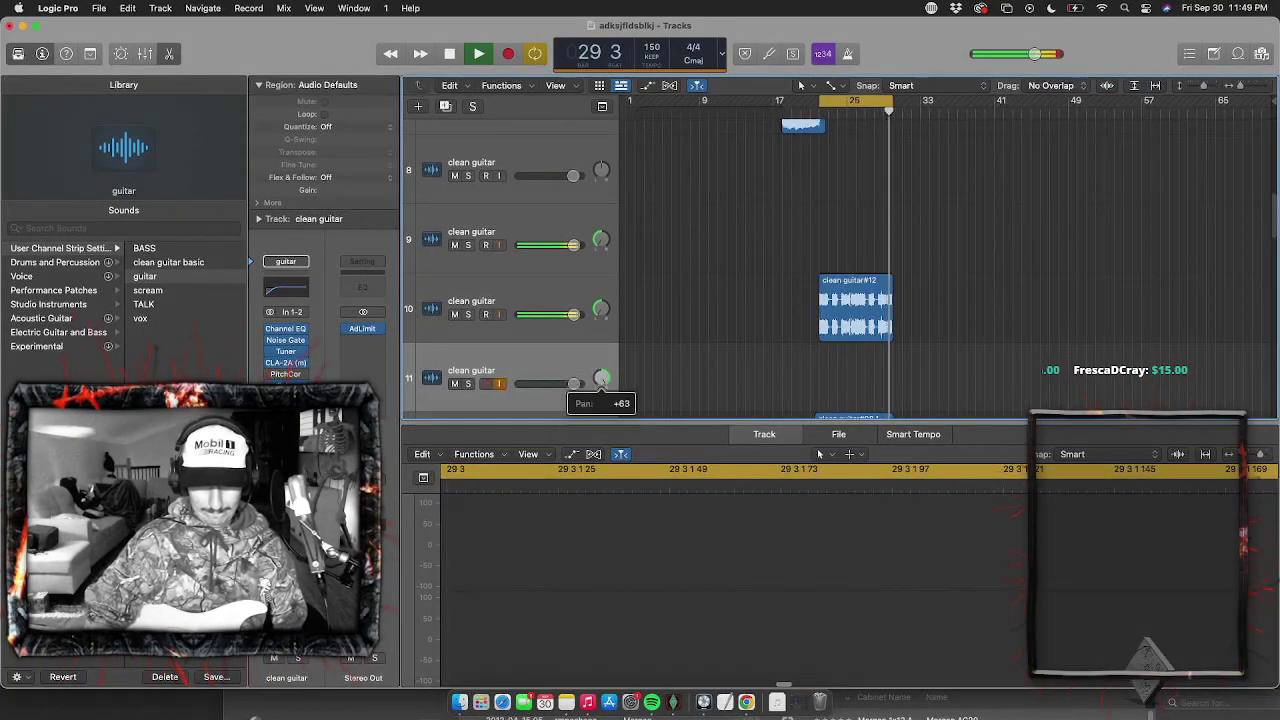
scroll(641, 251, up, 5)
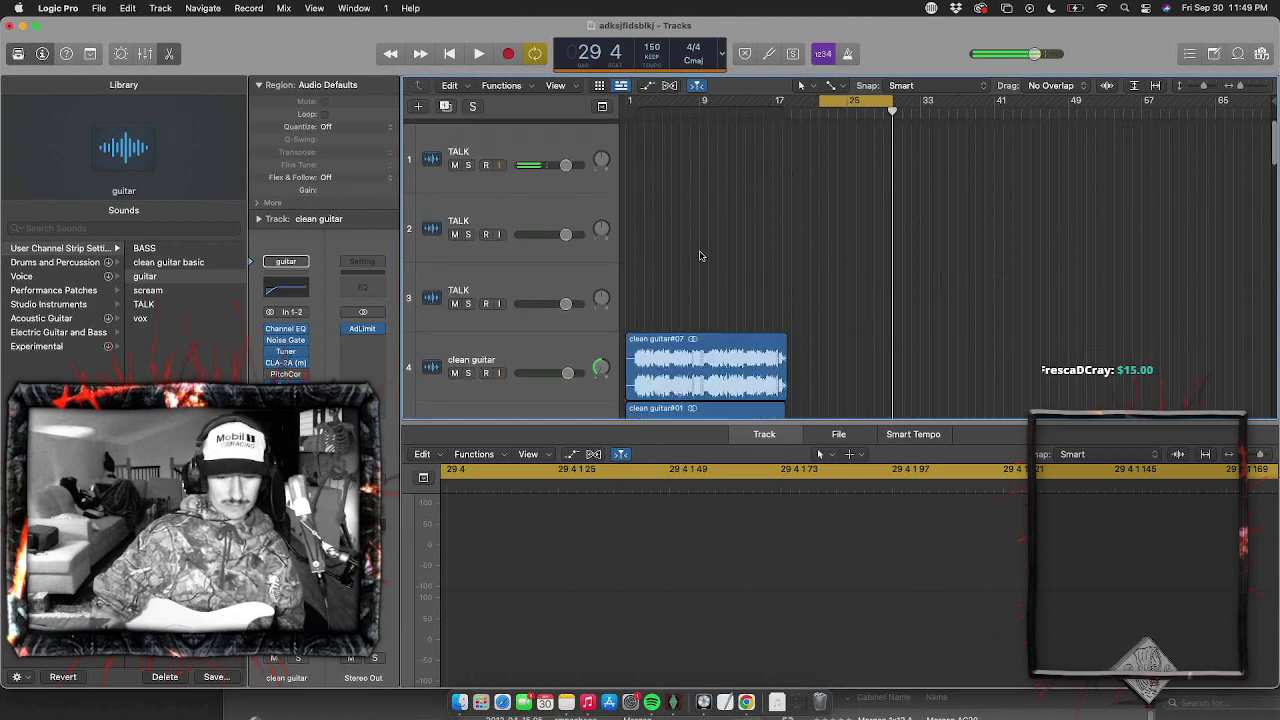
scroll(693, 272, down, 5)
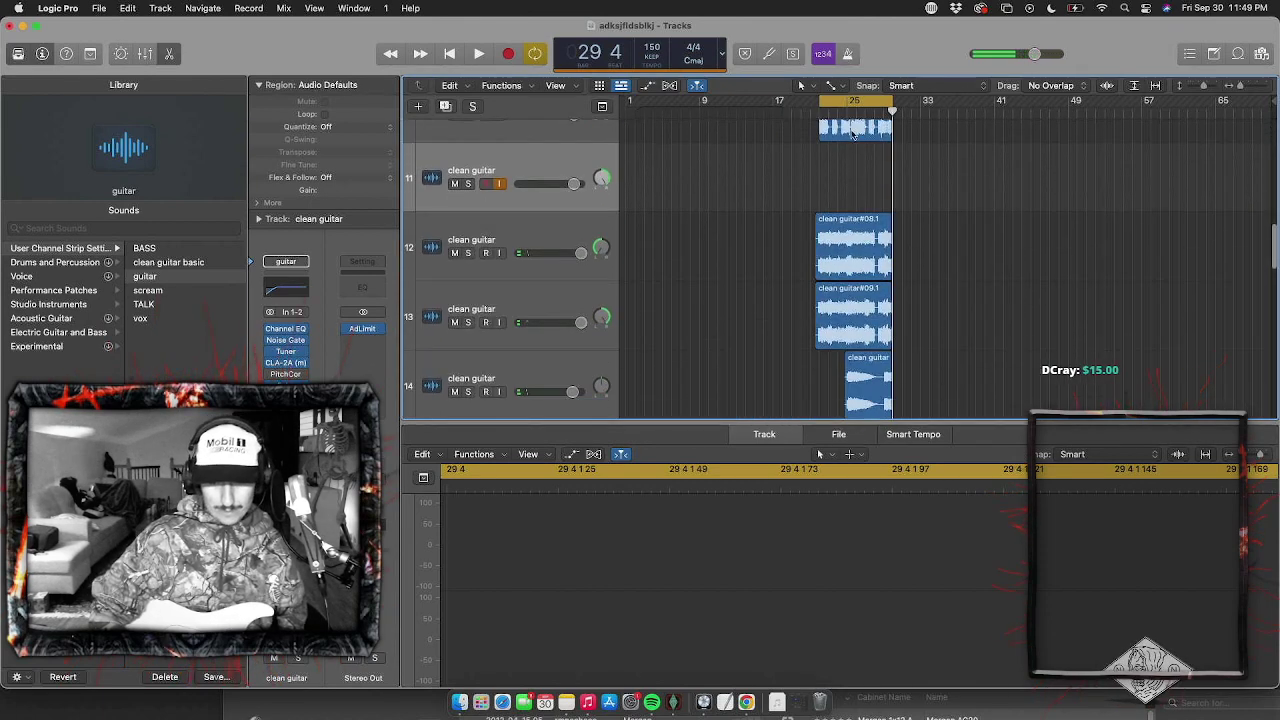
click(847, 97)
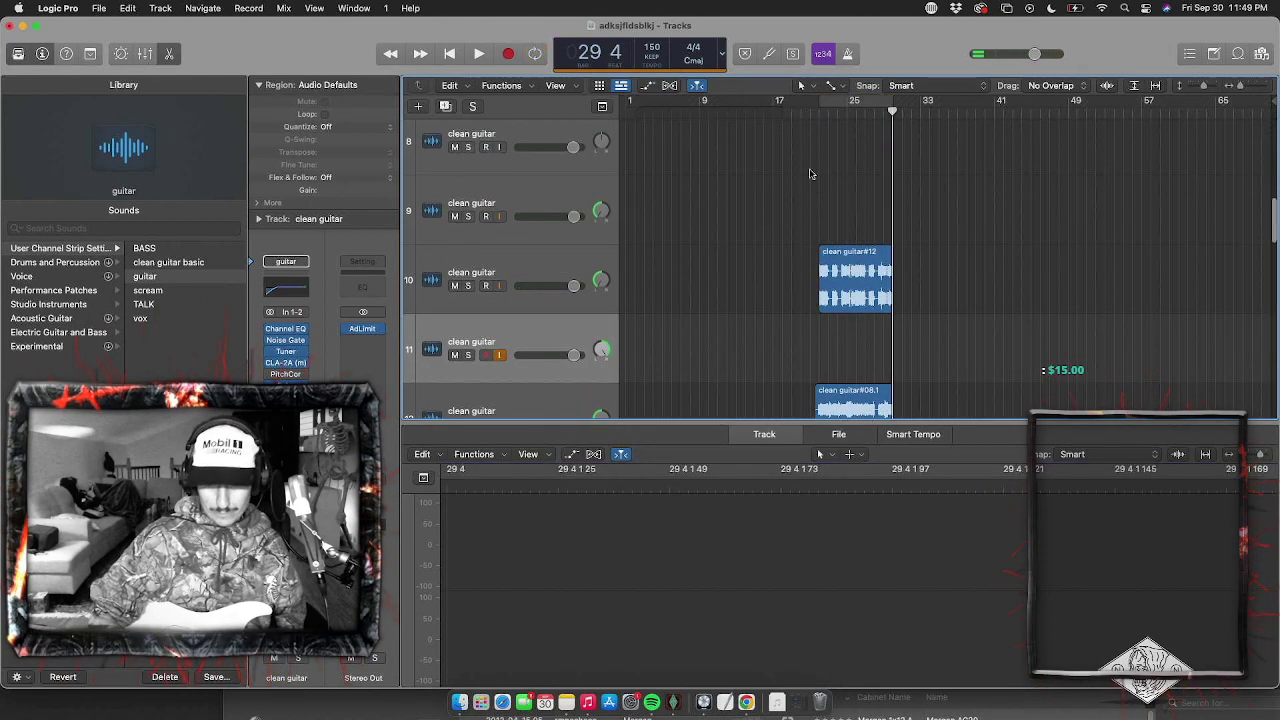
click(801, 110)
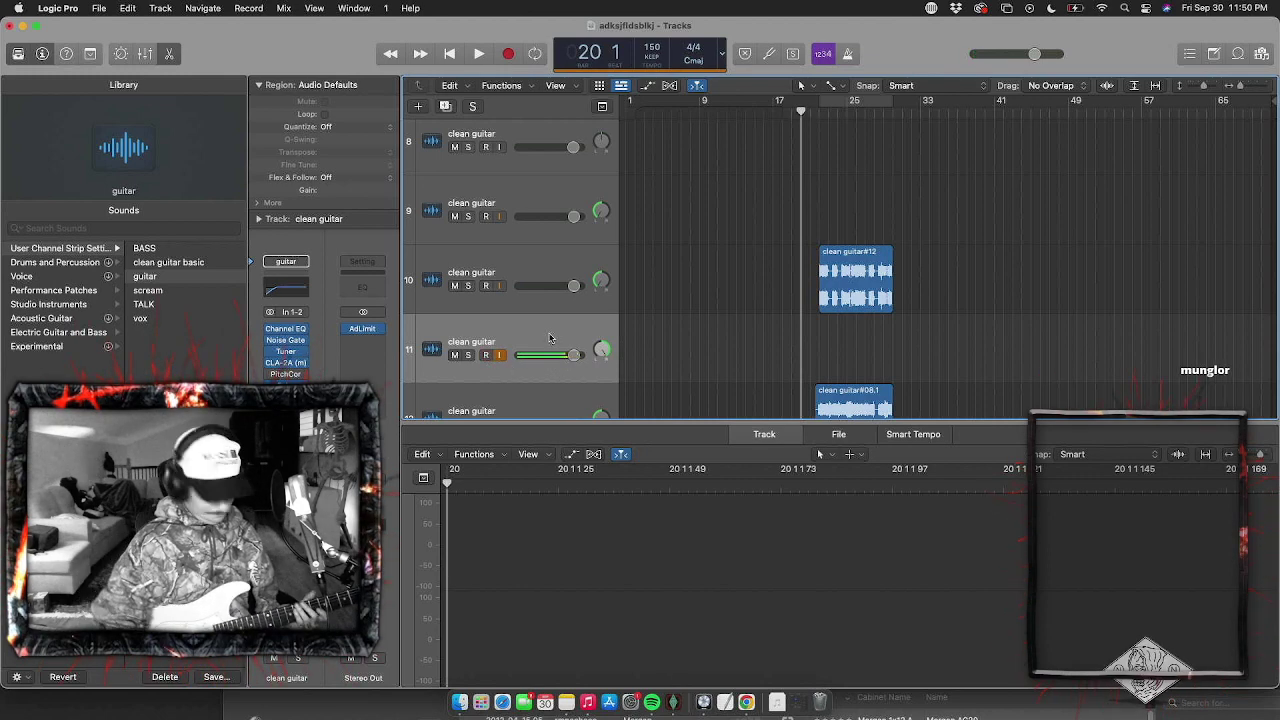
key(r)
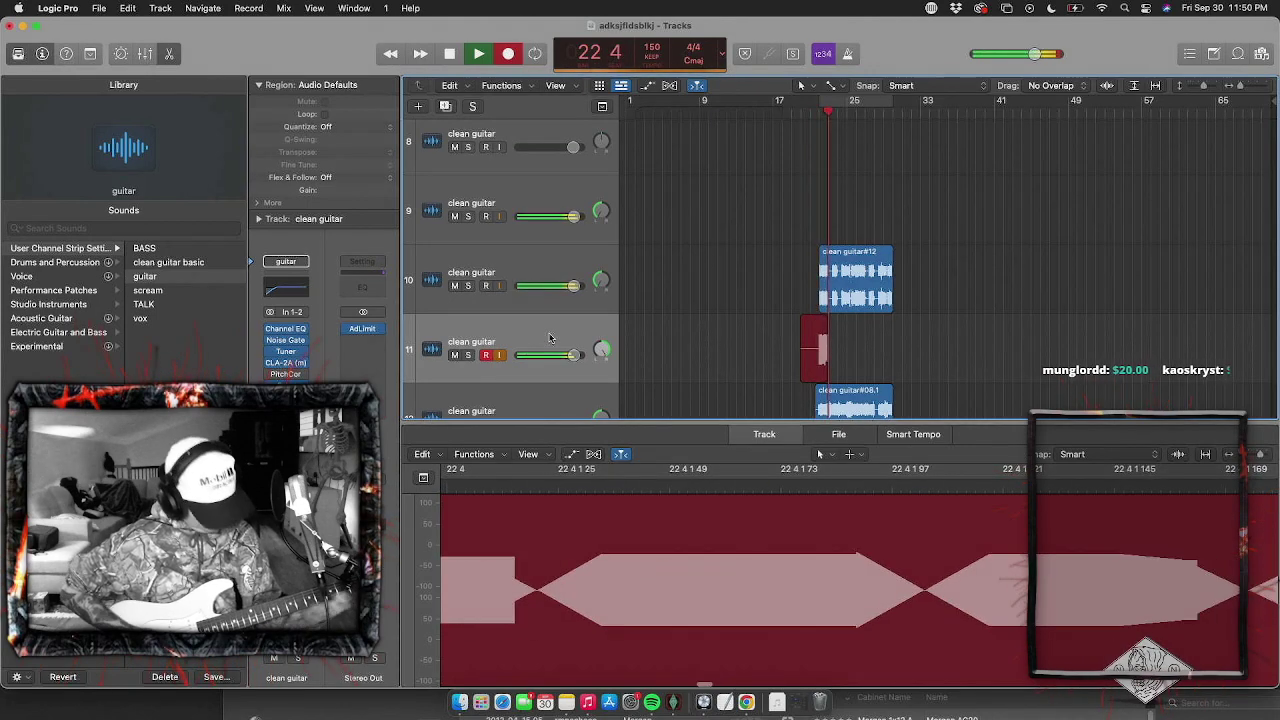
key(space)
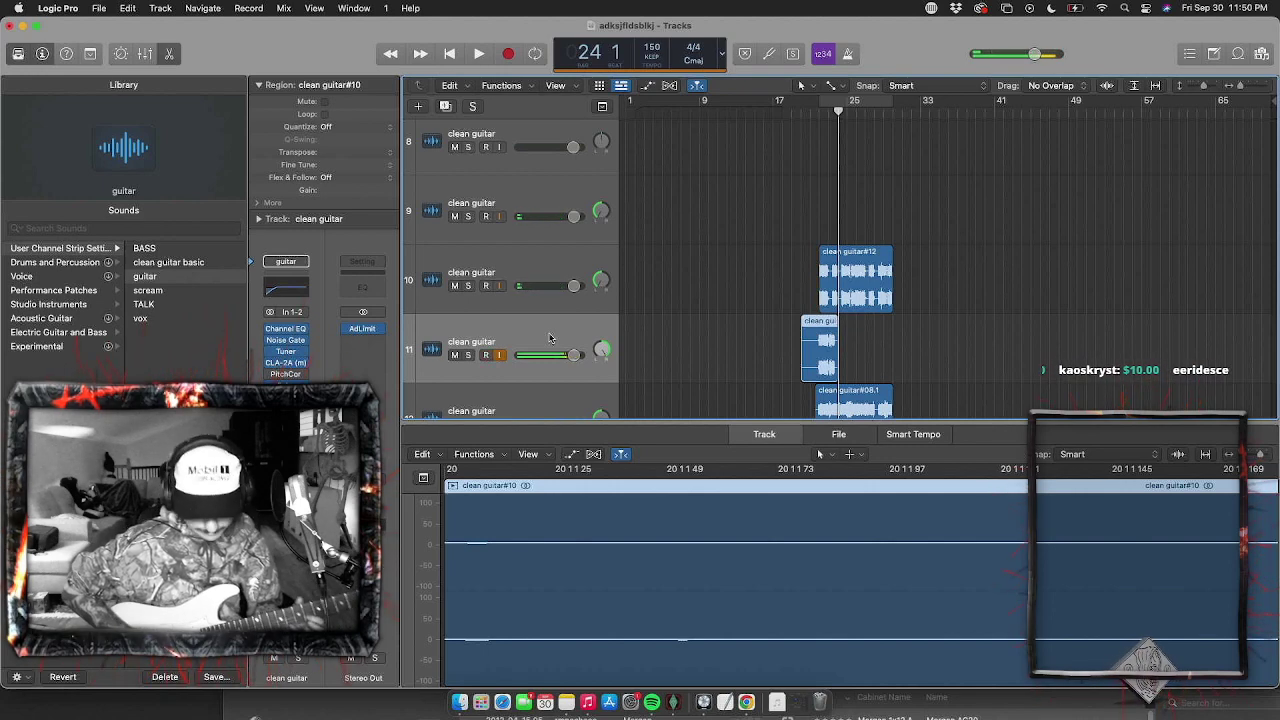
key(space)
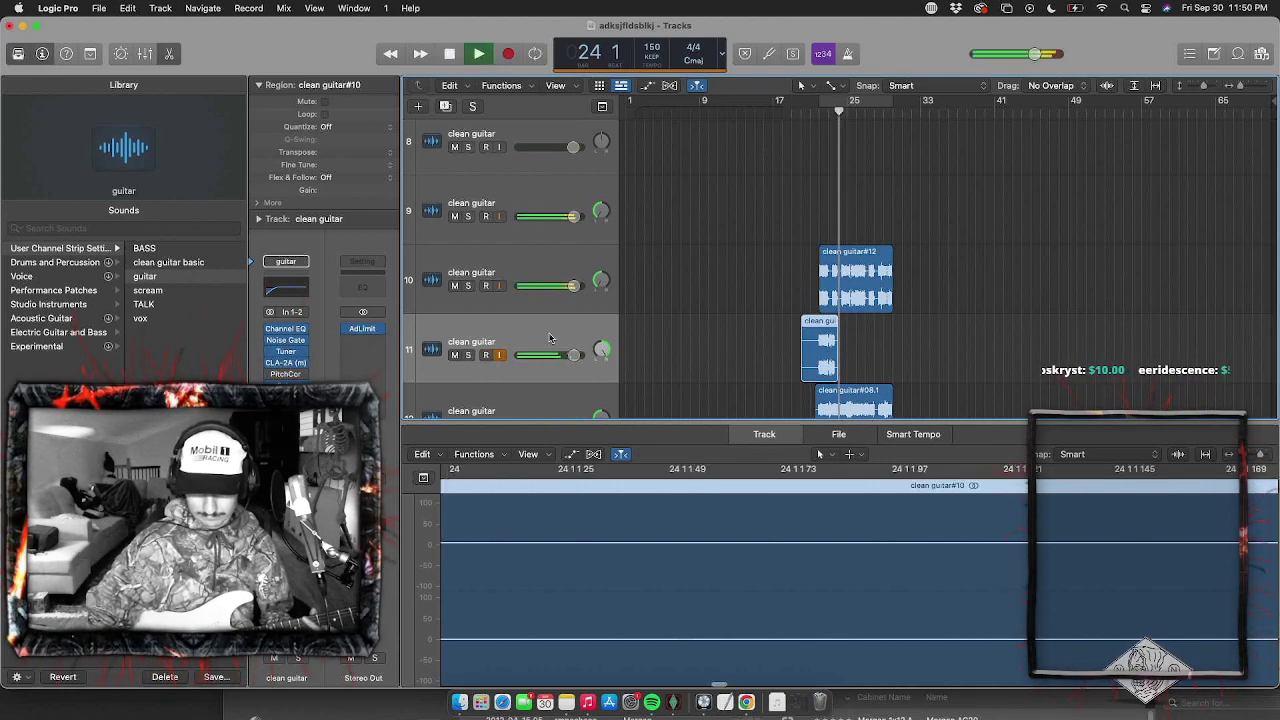
key(space)
key(BackSpace)
Record a doubled guitar take on track 11 from bar 21 to past bar 30, and trim its end to just after bar 28
key(Return)
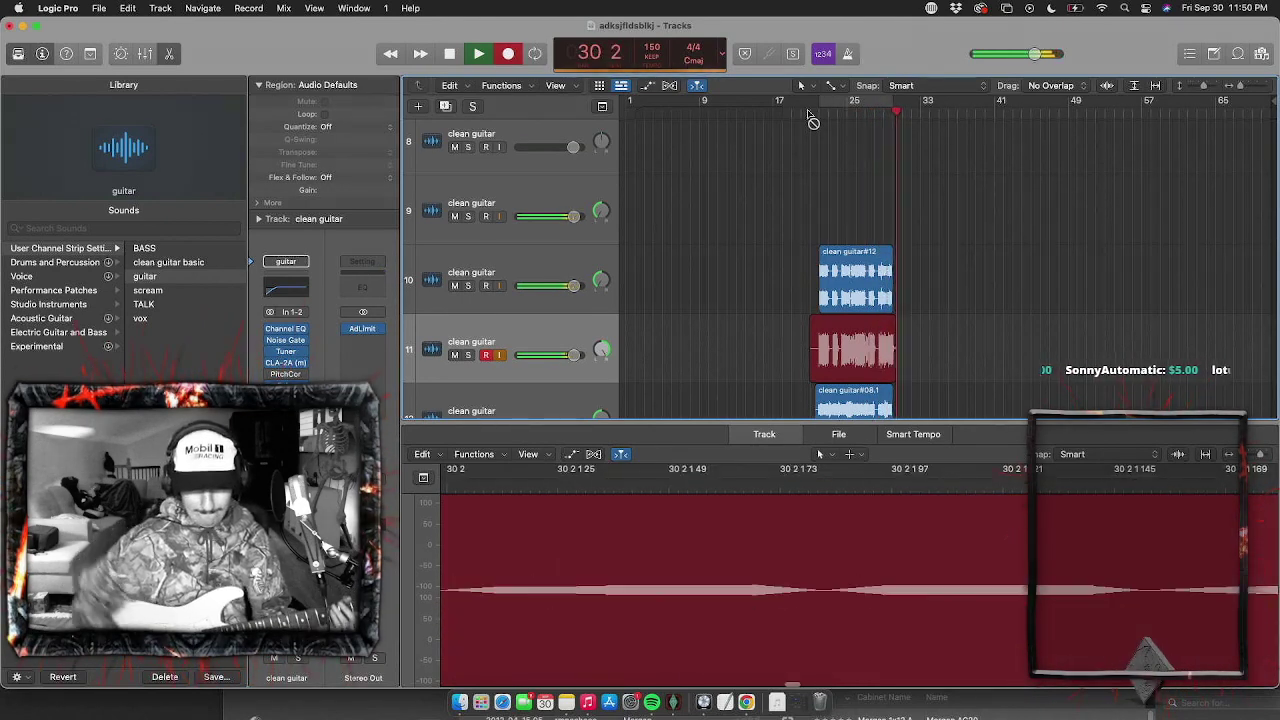
key(space)
key(super+Right)
key(super+Right)
key(super+Right)
key(super+Right)
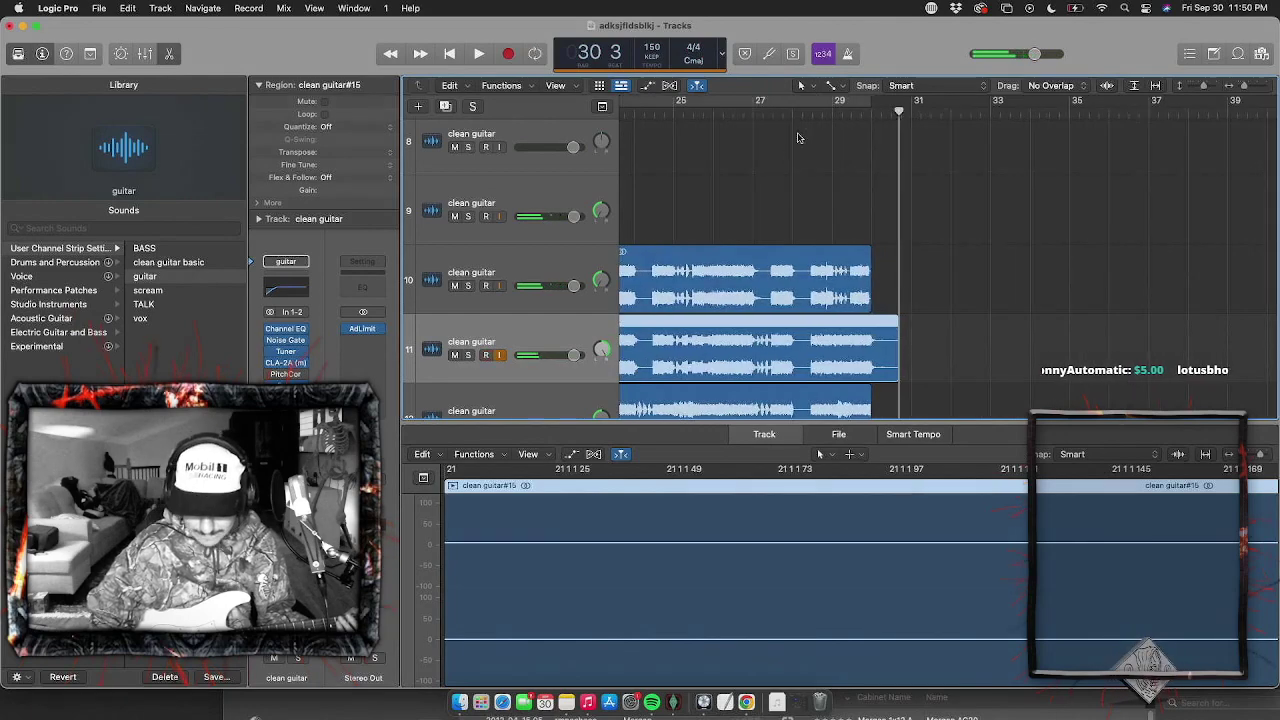
click(806, 112)
key(space)
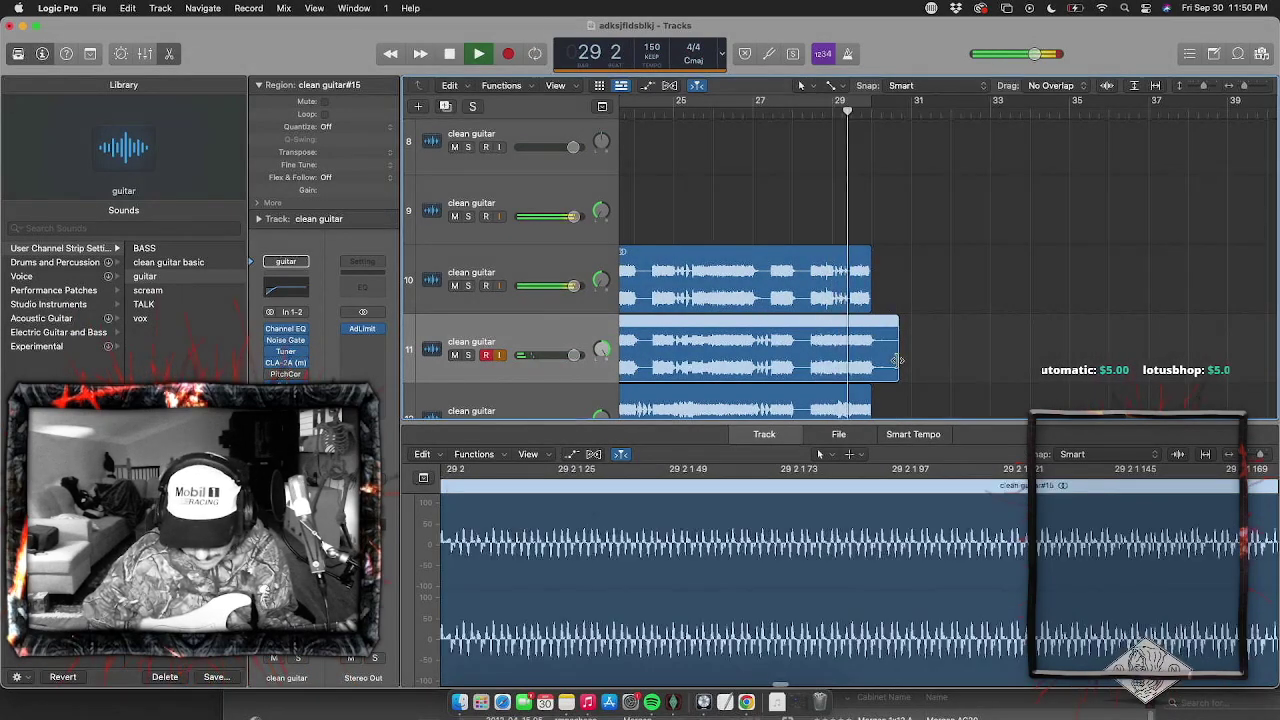
drag(897, 360, 809, 362)
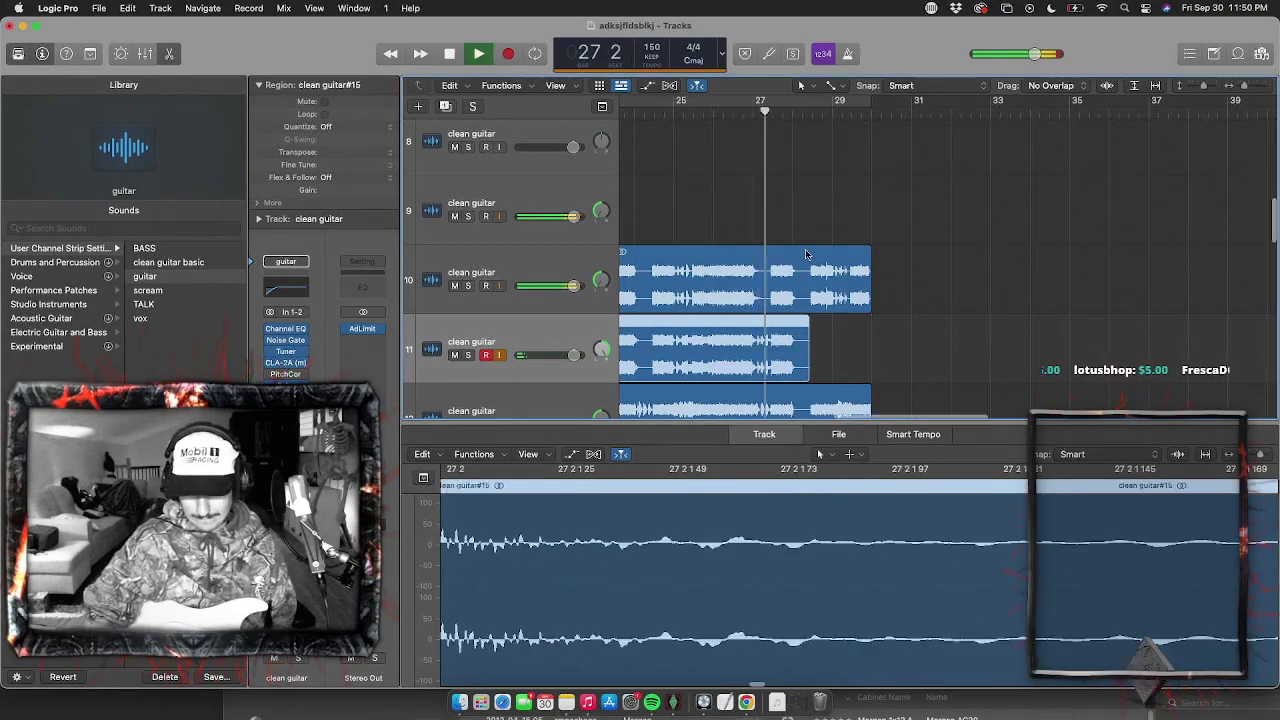
Play back the layered takes on clean guitar tracks 10 and 11 from about bar 21 to compare them
key(super+Right)
key(super+Right)
scroll(805, 254, left, 4)
scroll(805, 254, left, 1)
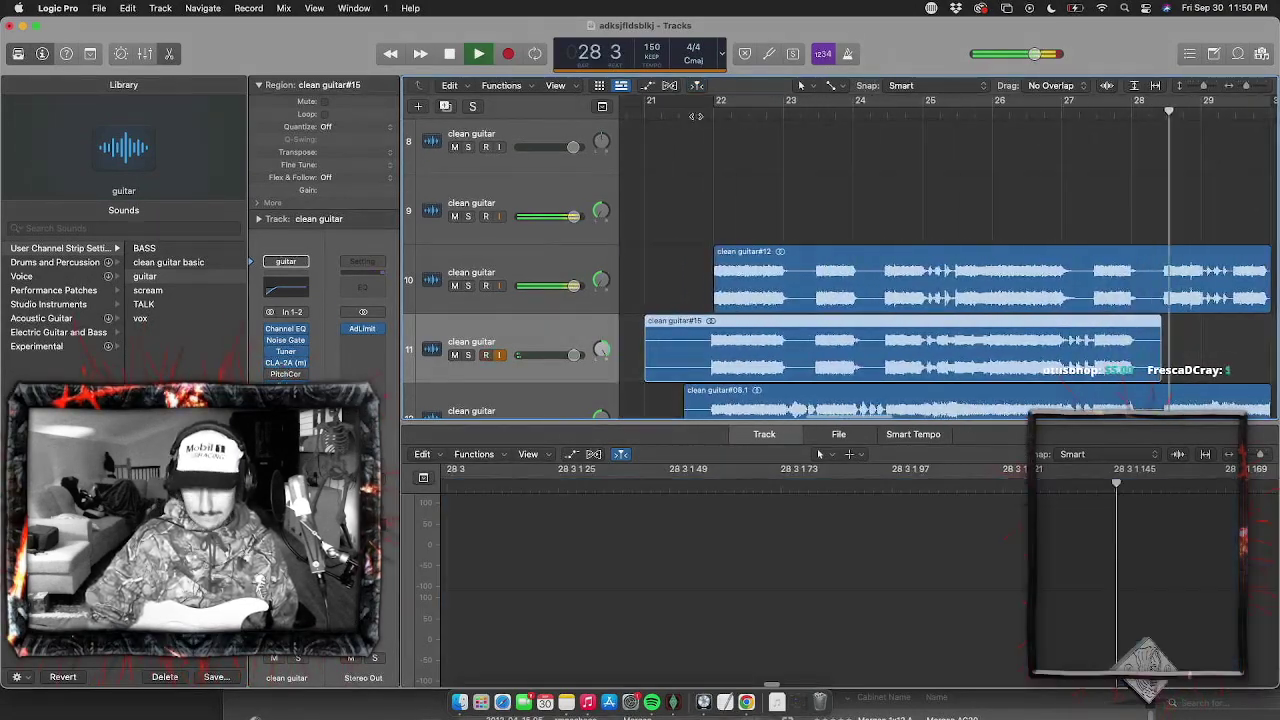
click(694, 113)
key(super+Left)
key(super+Left)
key(super+Left)
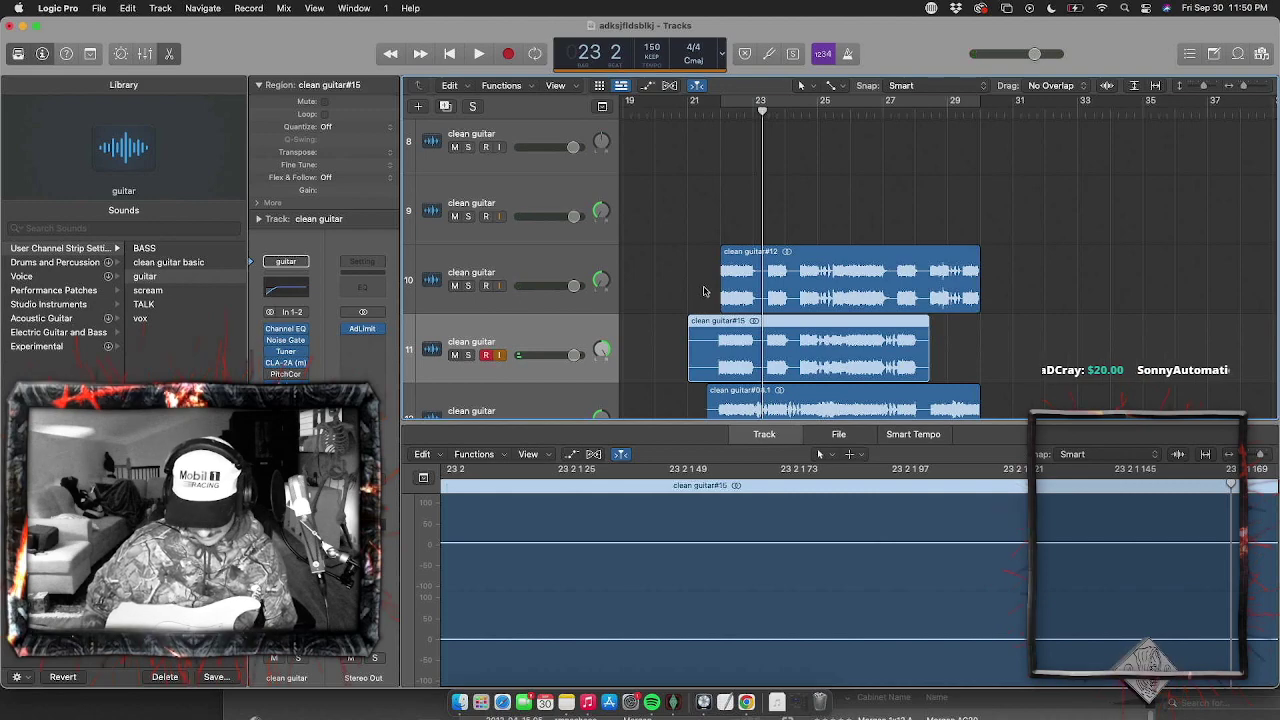
key(space)
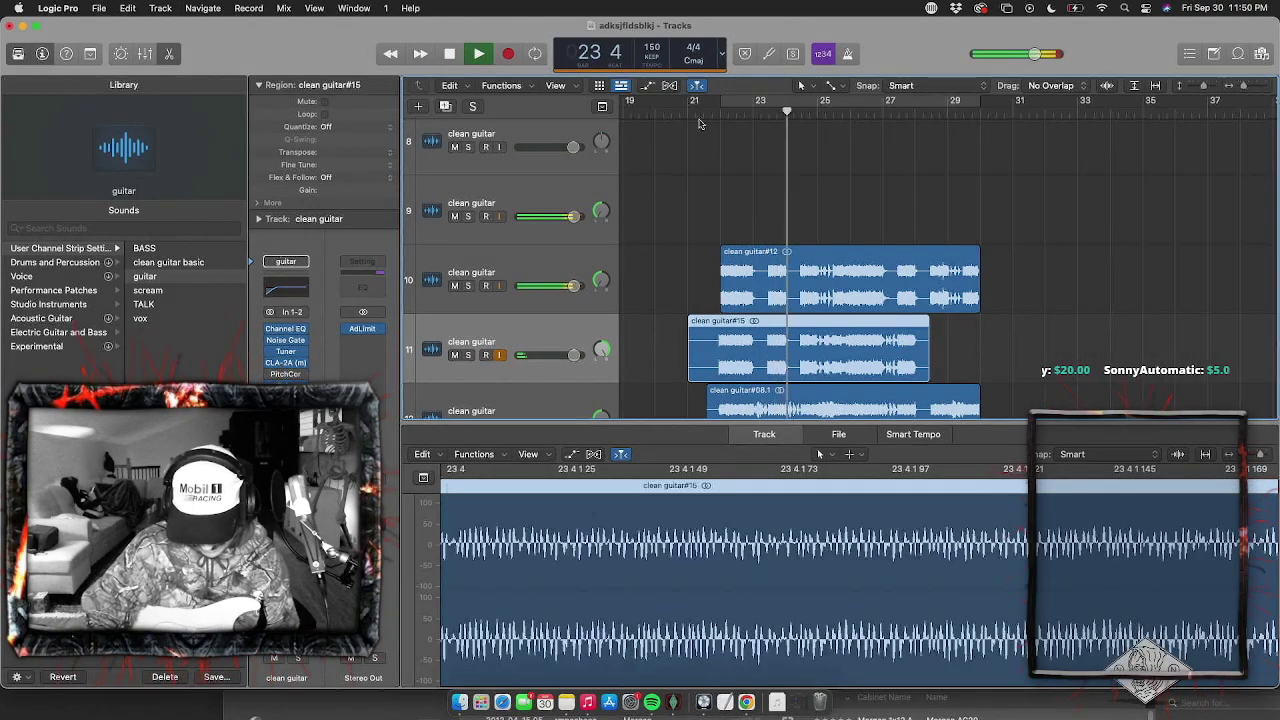
key(space)
click(699, 121)
click(700, 108)
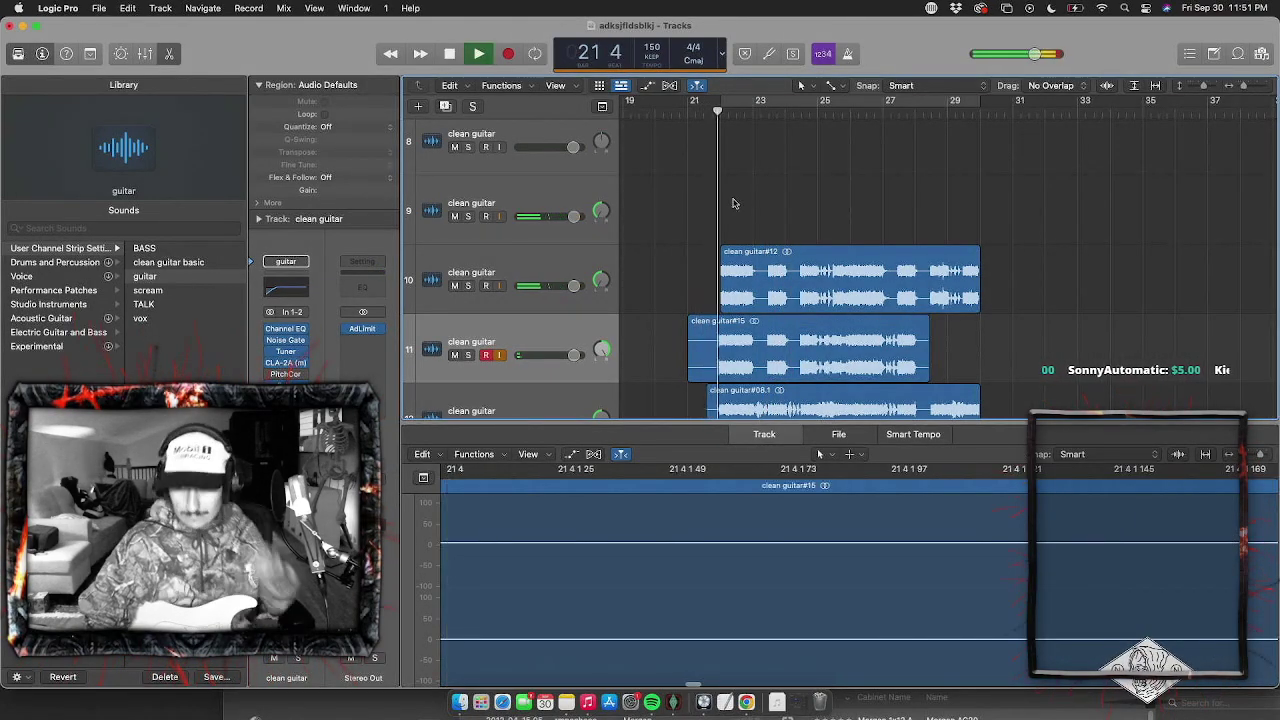
Select clean guitar tracks 10 and 11 together and lower their volume slightly during playback
scroll(709, 325, down, 1)
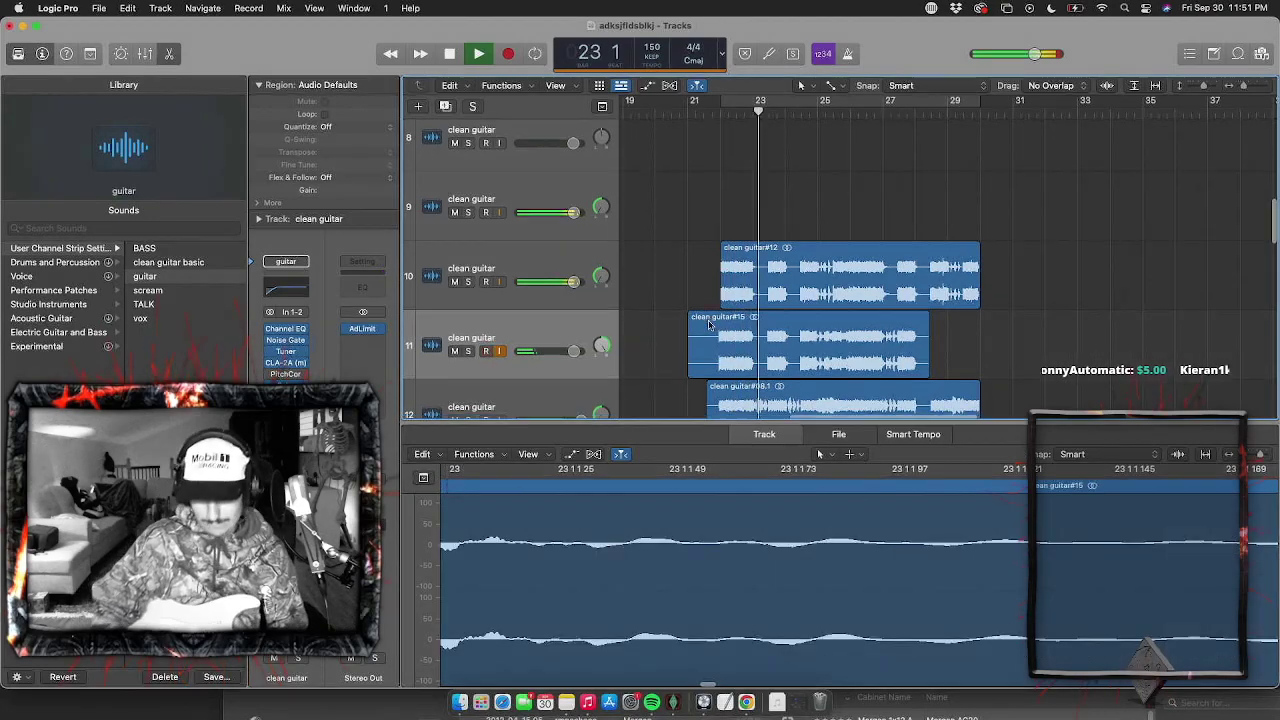
click(568, 323)
shift+click(552, 268)
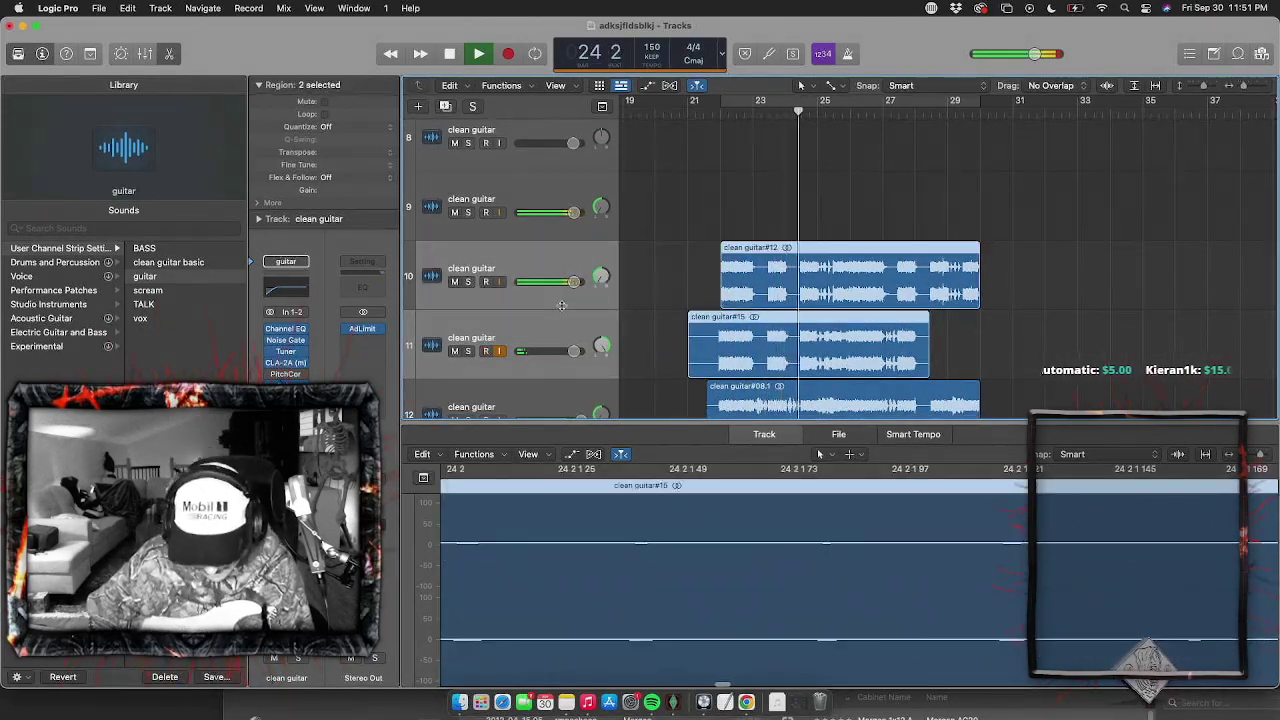
drag(573, 351, 566, 351)
key(super+Left)
key(super+Left)
key(super+Right)
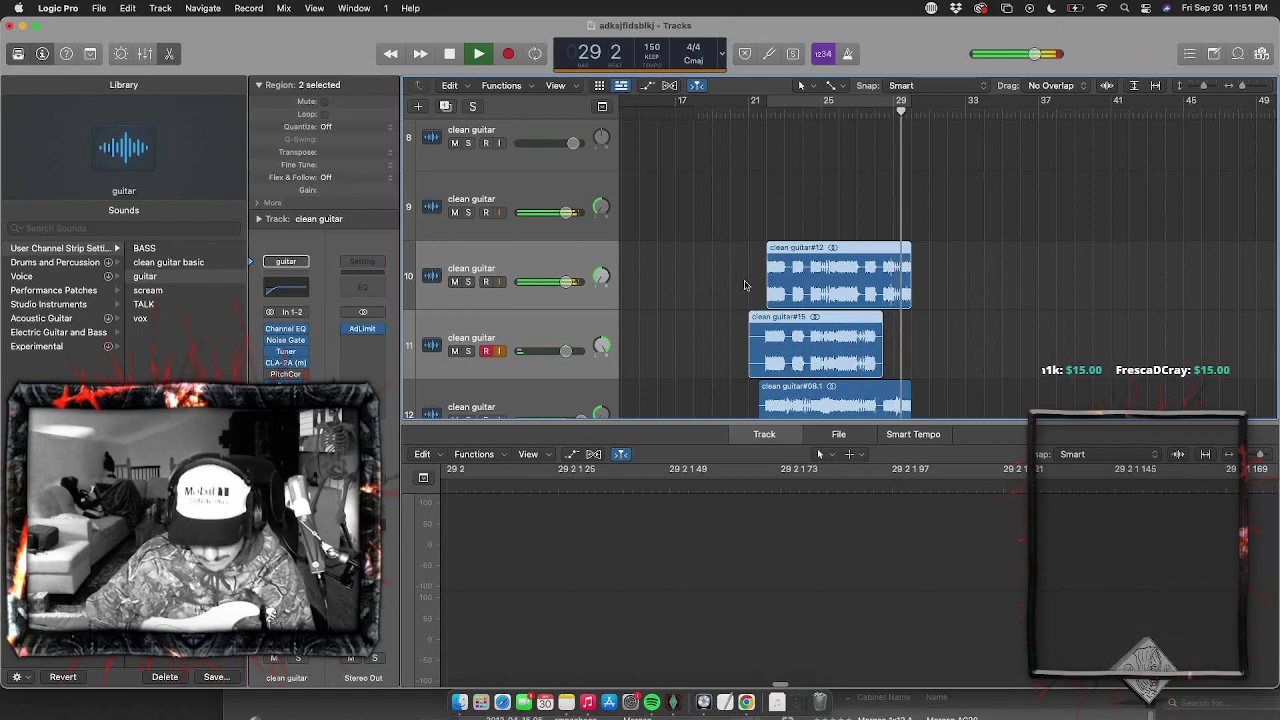
Replay the end of the guitar layers from about bar 27, and turn on input monitoring for TALK track 1
scroll(744, 285, up, 5)
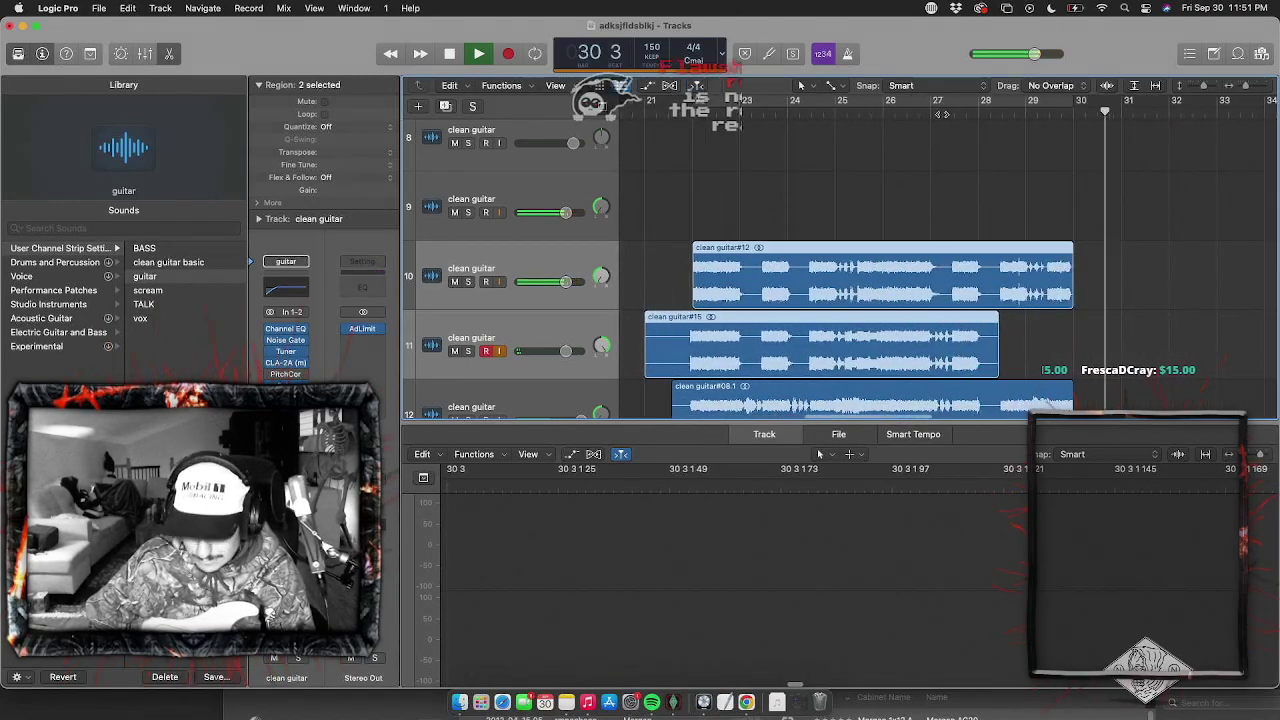
click(942, 114)
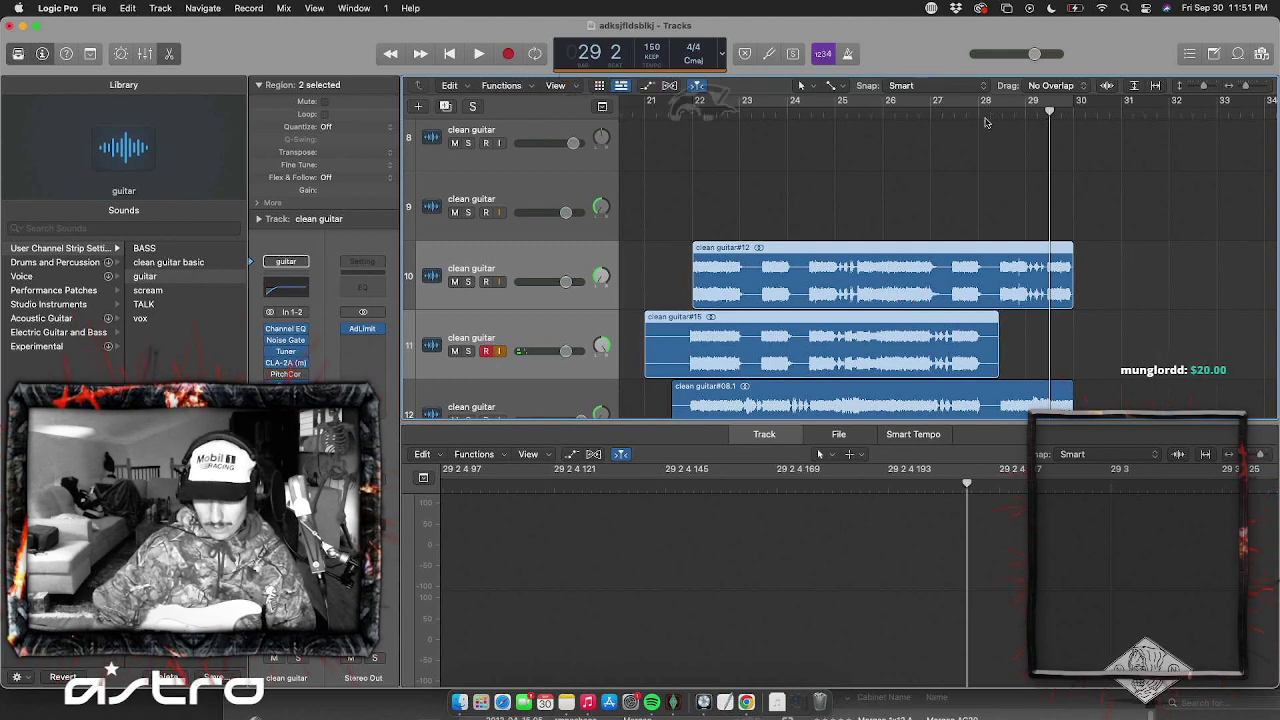
scroll(985, 122, up, 10)
click(499, 166)
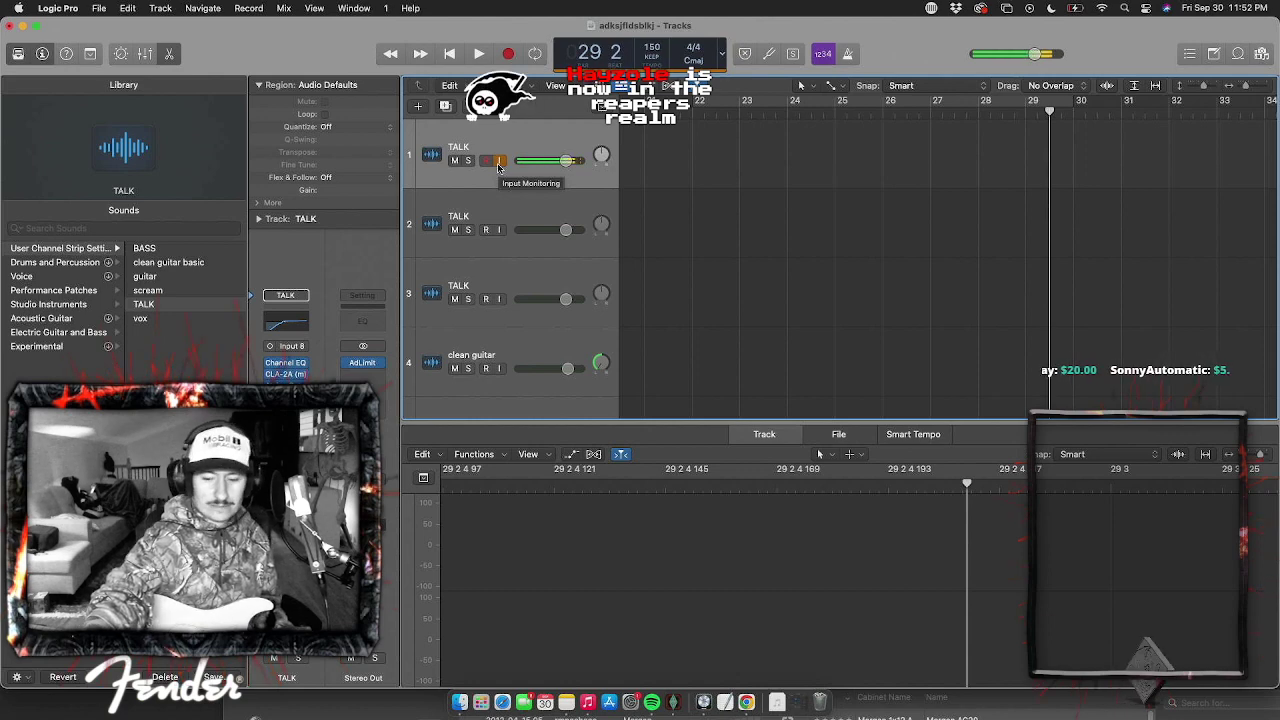
Return to the beginning of the arrangement and play it from bar 2
scroll(741, 207, left, 10)
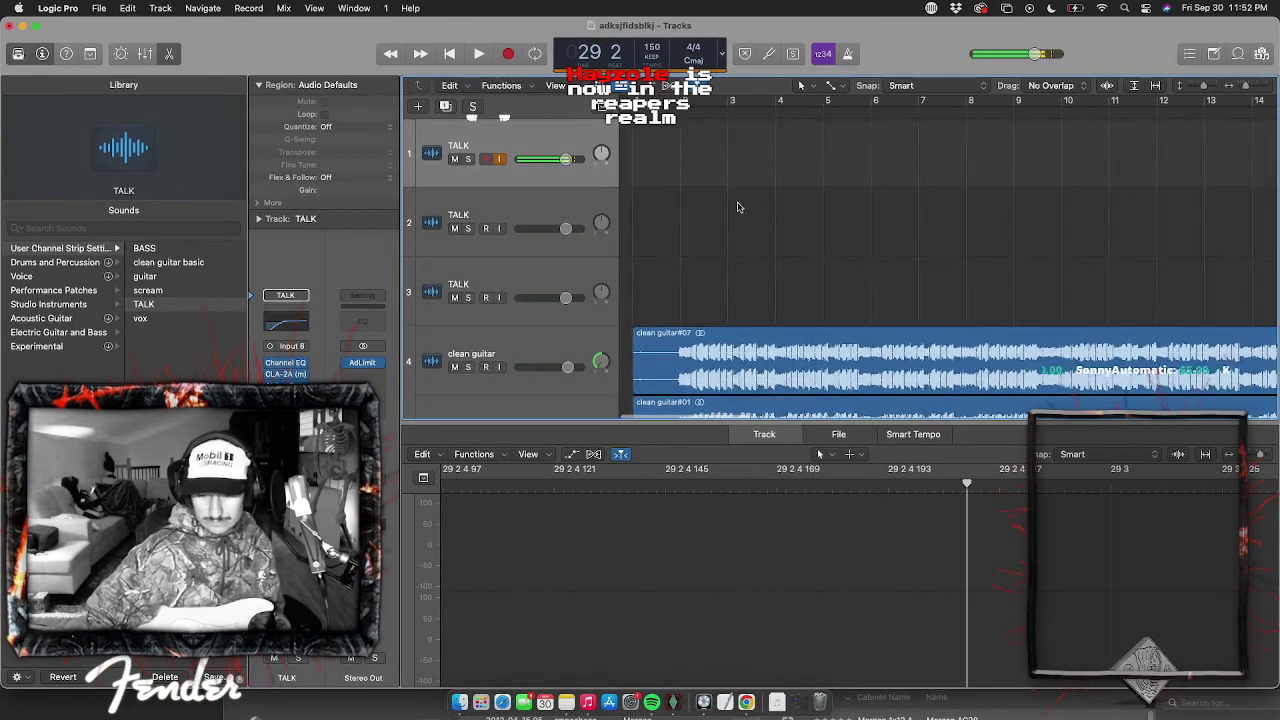
scroll(741, 207, down, 2)
key(Return)
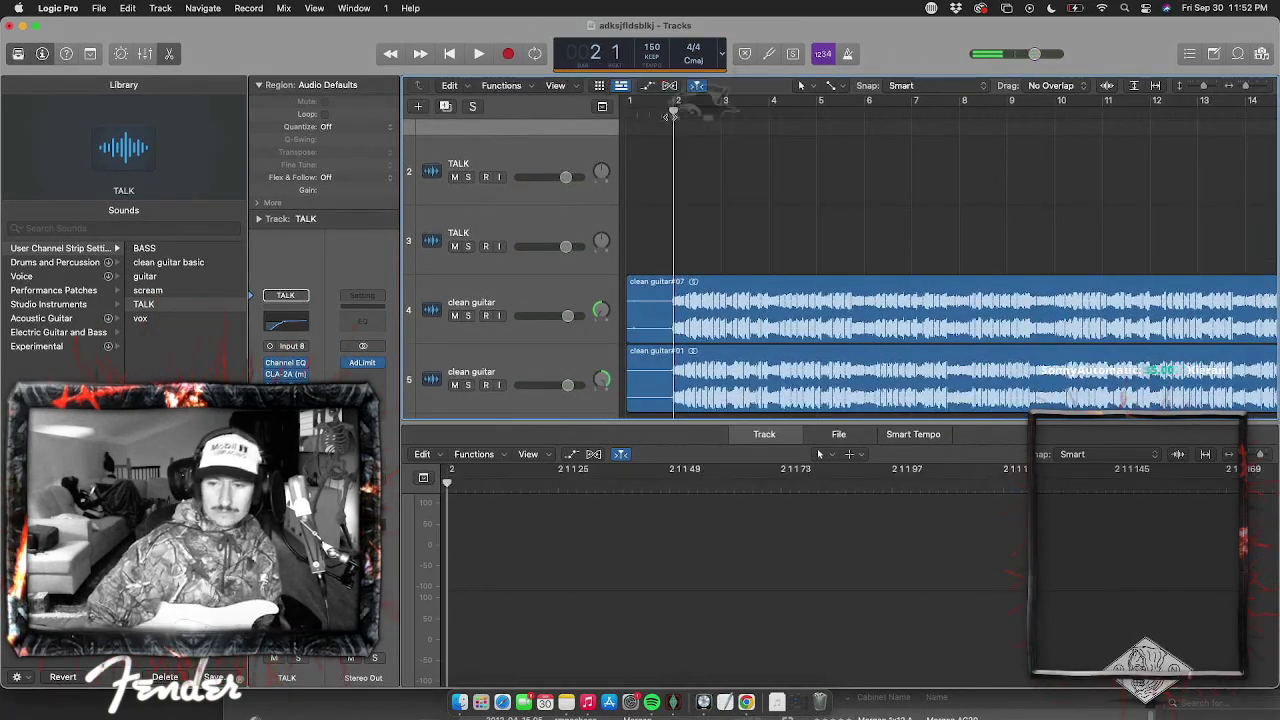
key(space)
scroll(751, 191, left, 5)
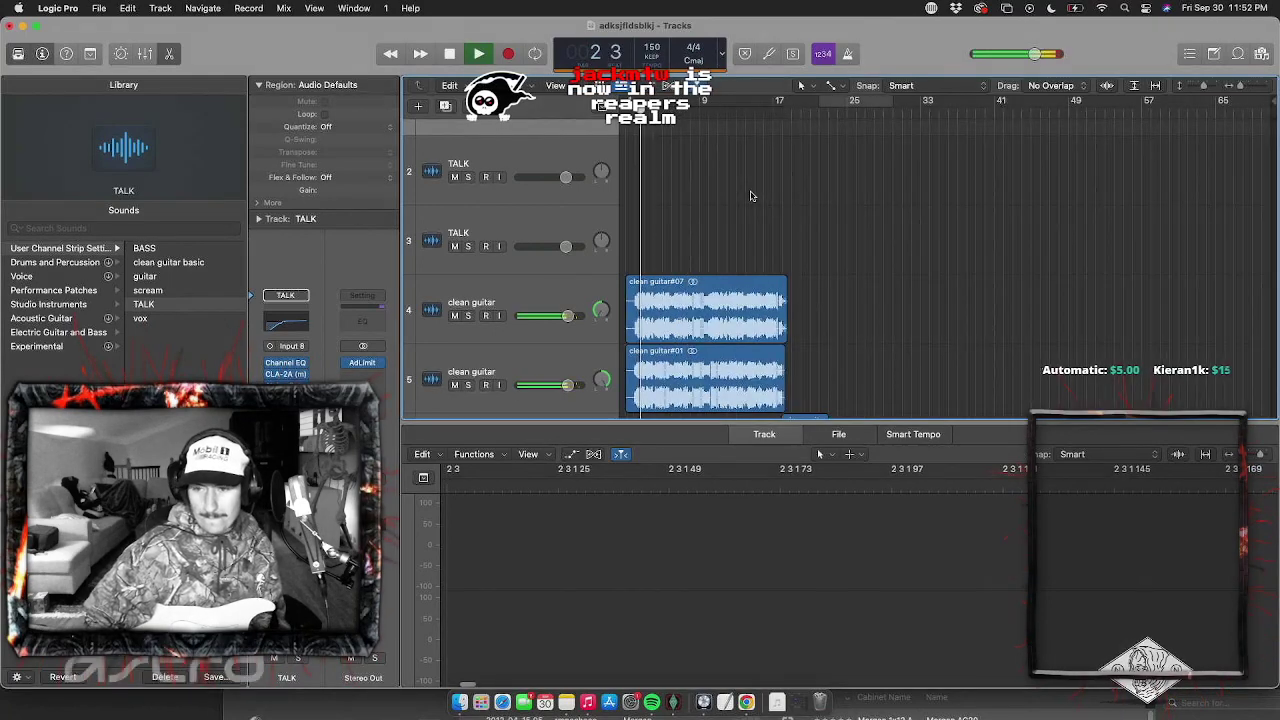
Play from bar 22 and raise the volume of clean guitar tracks 10 and 11 together to +1.8 dB
scroll(751, 191, down, 6)
scroll(751, 190, down, 2)
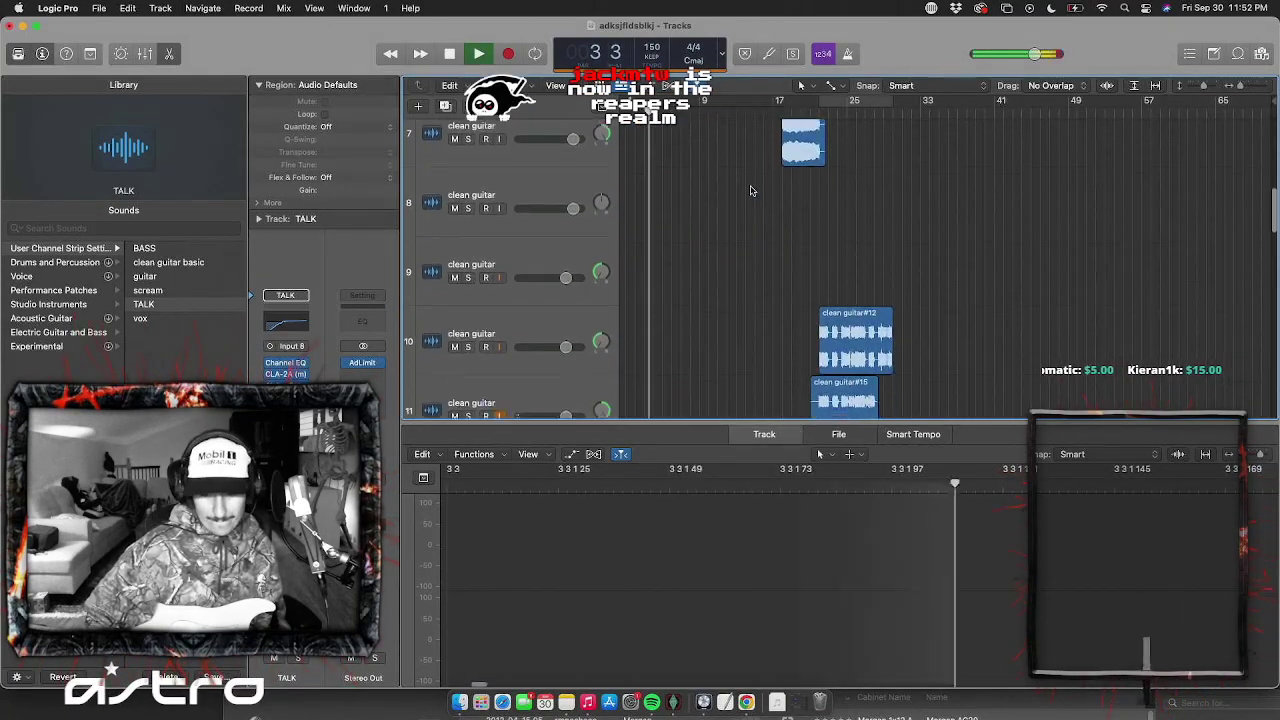
click(818, 110)
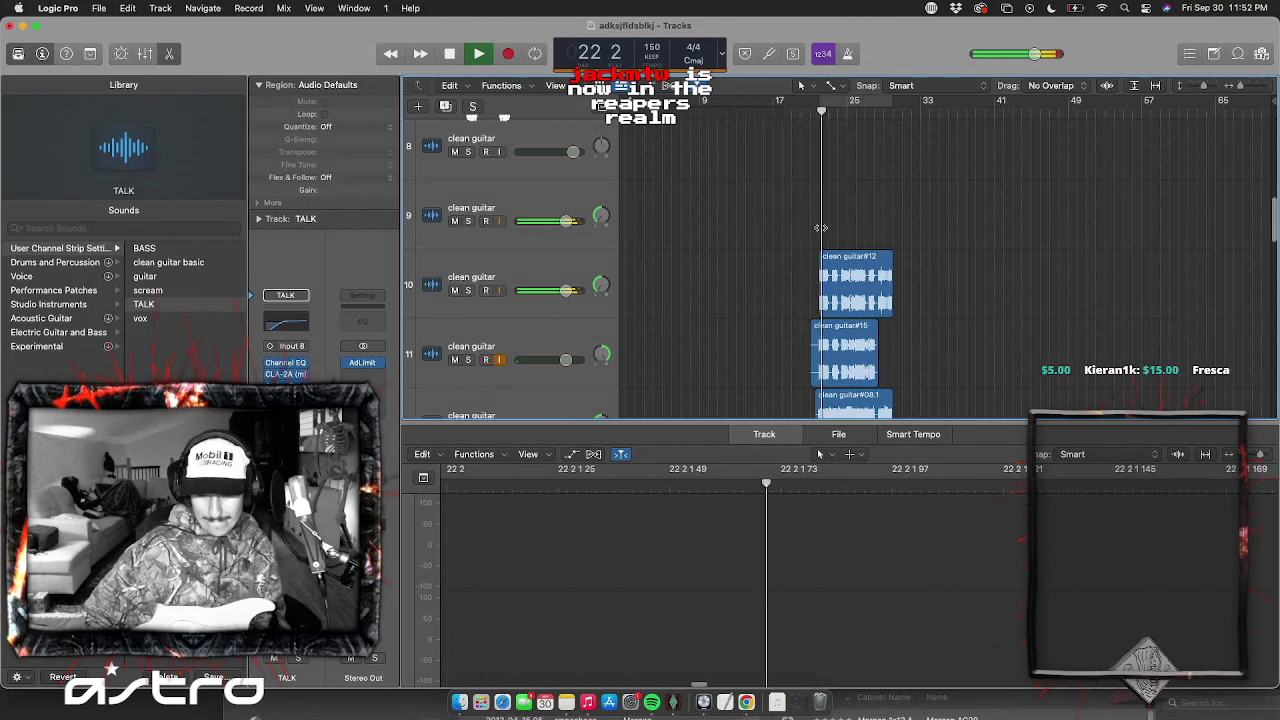
scroll(820, 228, right, 5)
scroll(714, 289, down, 3)
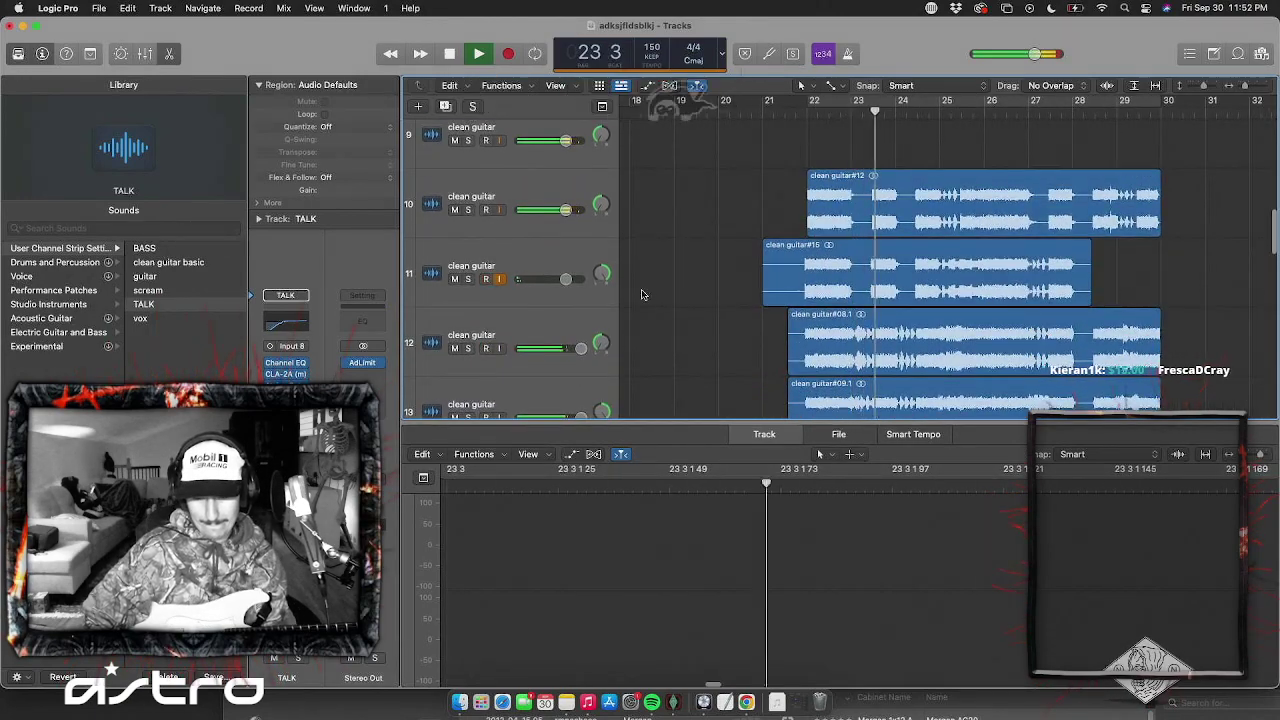
click(565, 278)
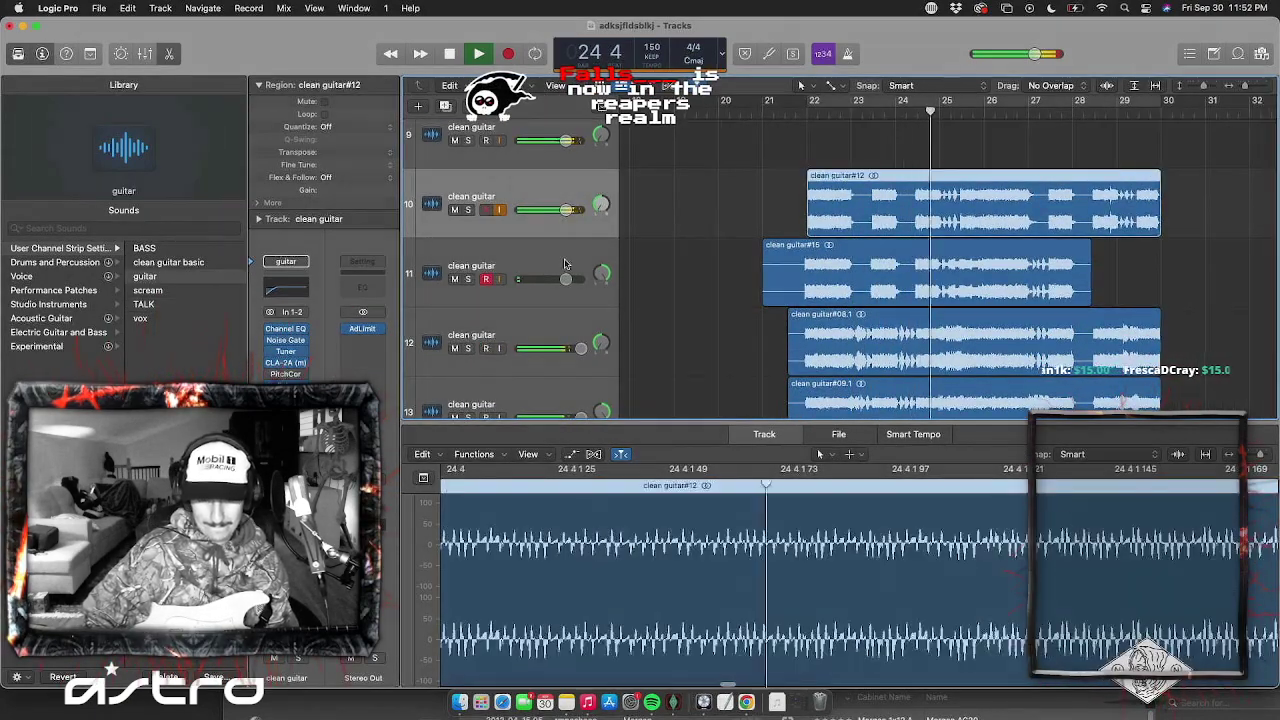
drag(565, 278, 570, 278)
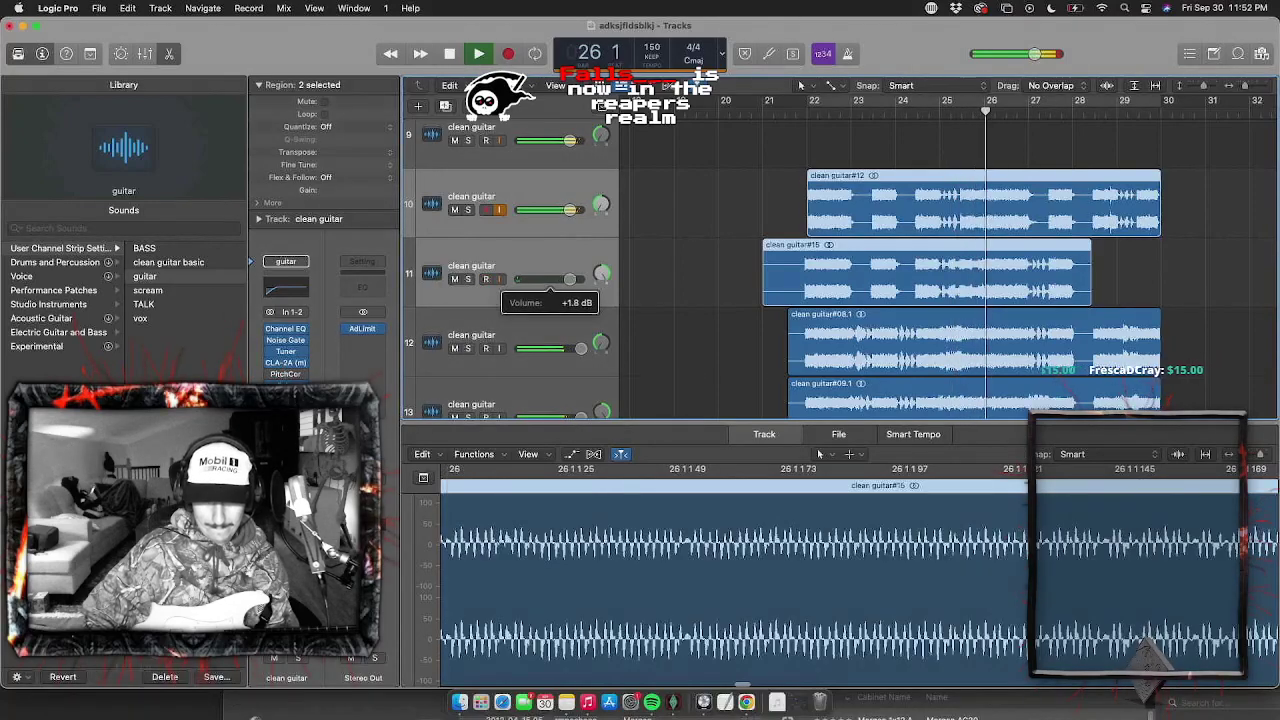
Select clean guitar tracks 14 and 15 together and raise their volume slightly during playback
scroll(680, 271, down, 3)
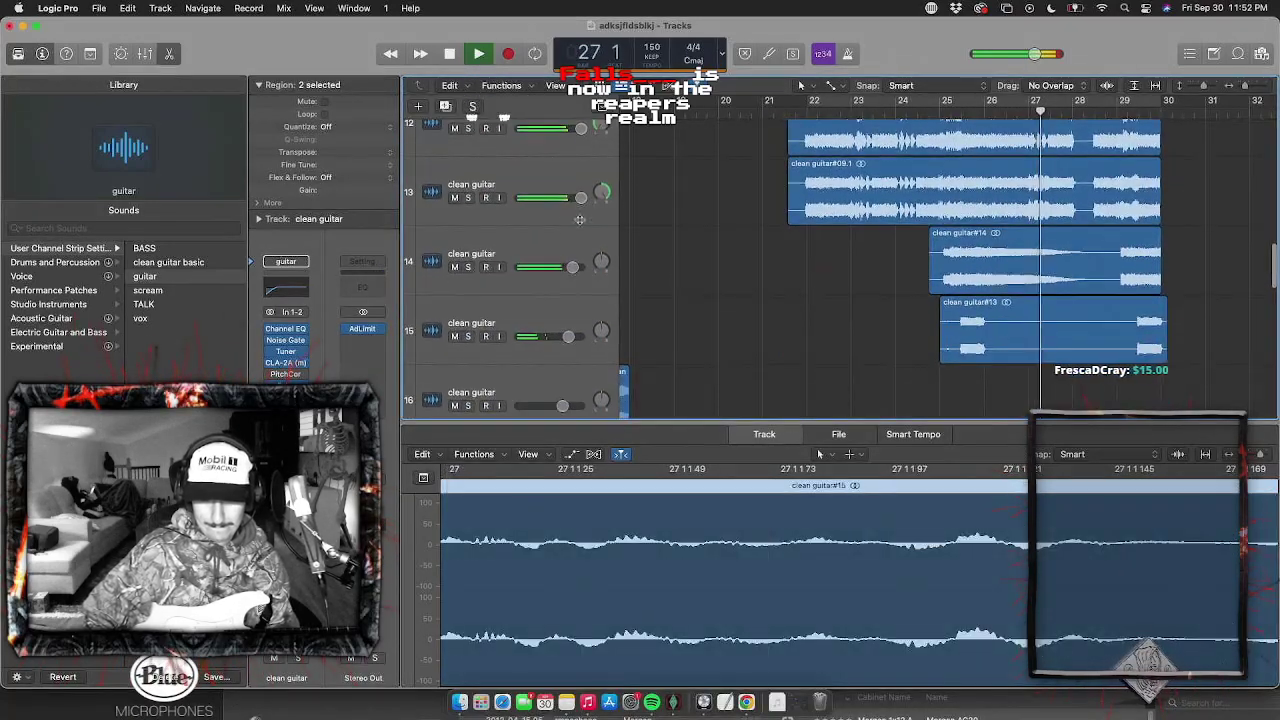
click(565, 240)
shift+click(566, 312)
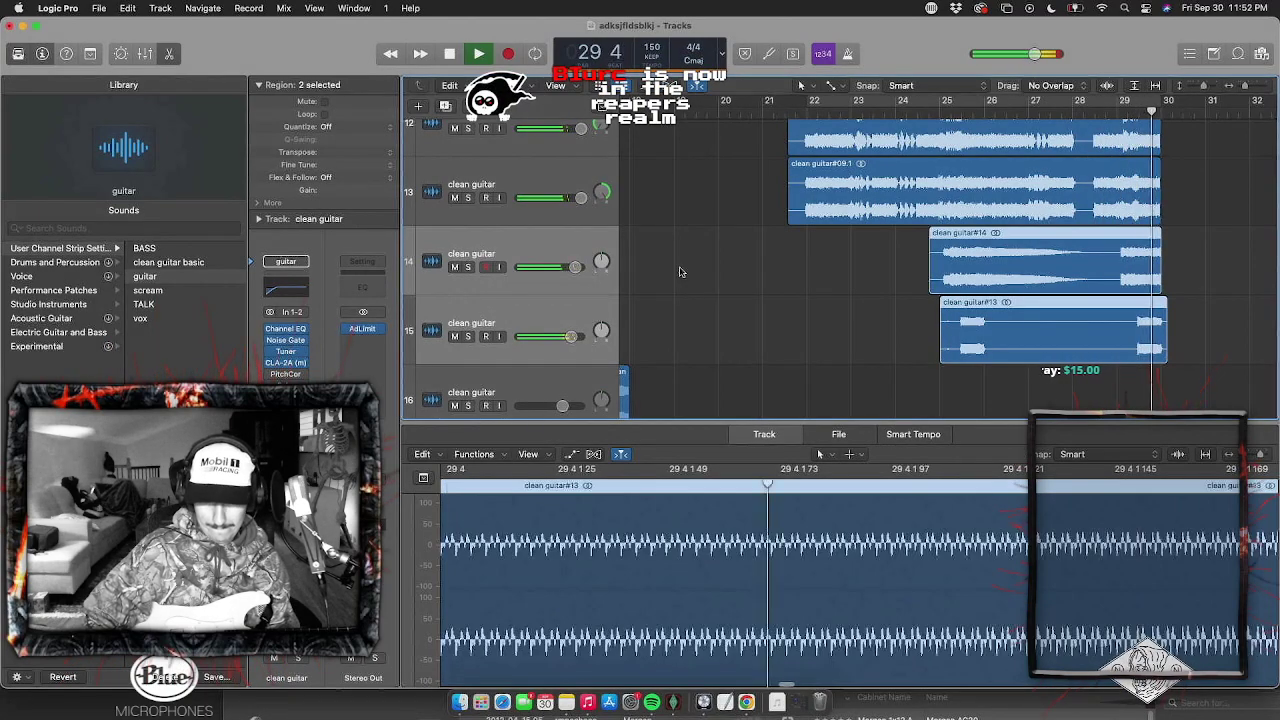
Replay the chorus from about bar 21 to check the new balance of the clean guitar layers
scroll(680, 271, down, 3)
scroll(680, 271, up, 3)
click(797, 104)
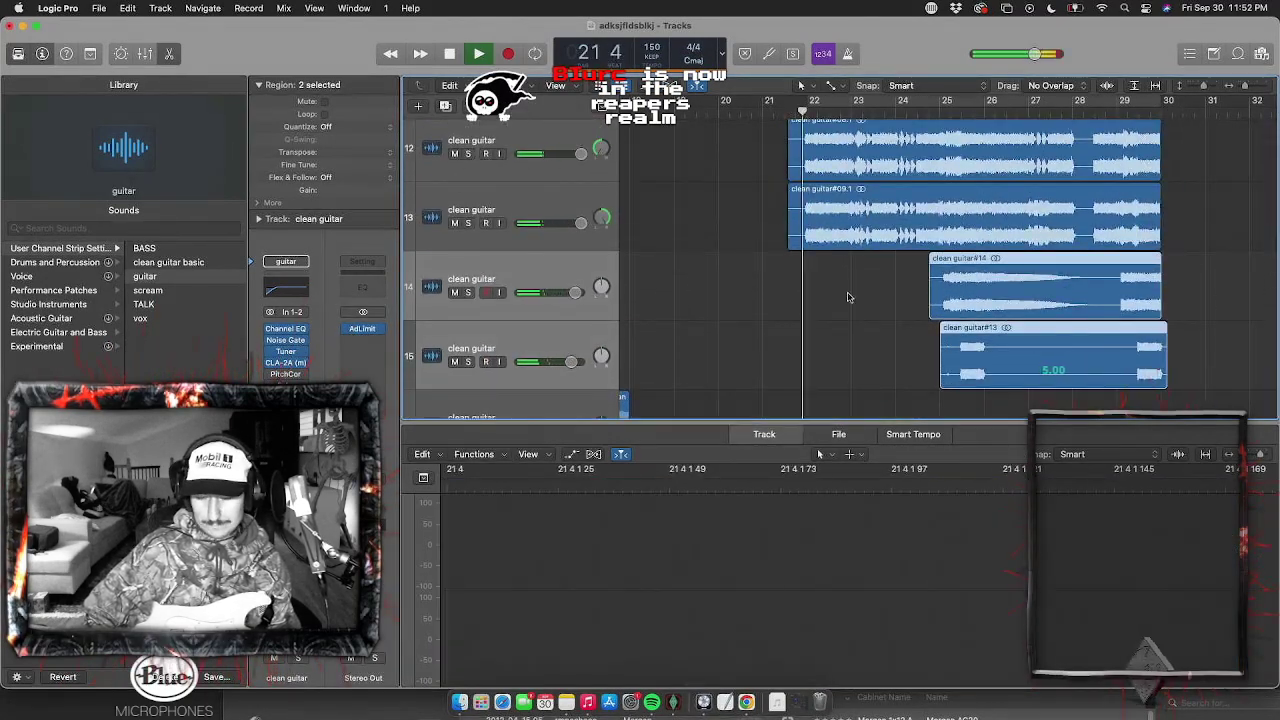
scroll(848, 297, up, 5)
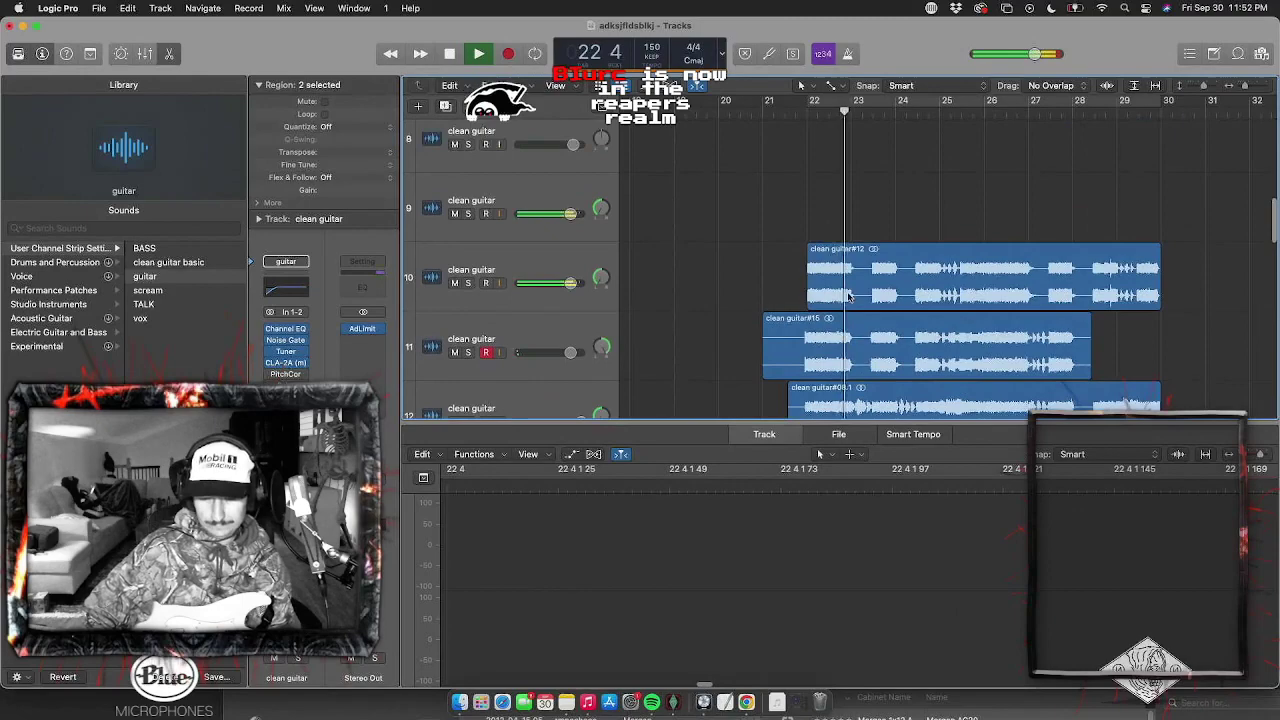
click(675, 209)
scroll(697, 260, down, 2)
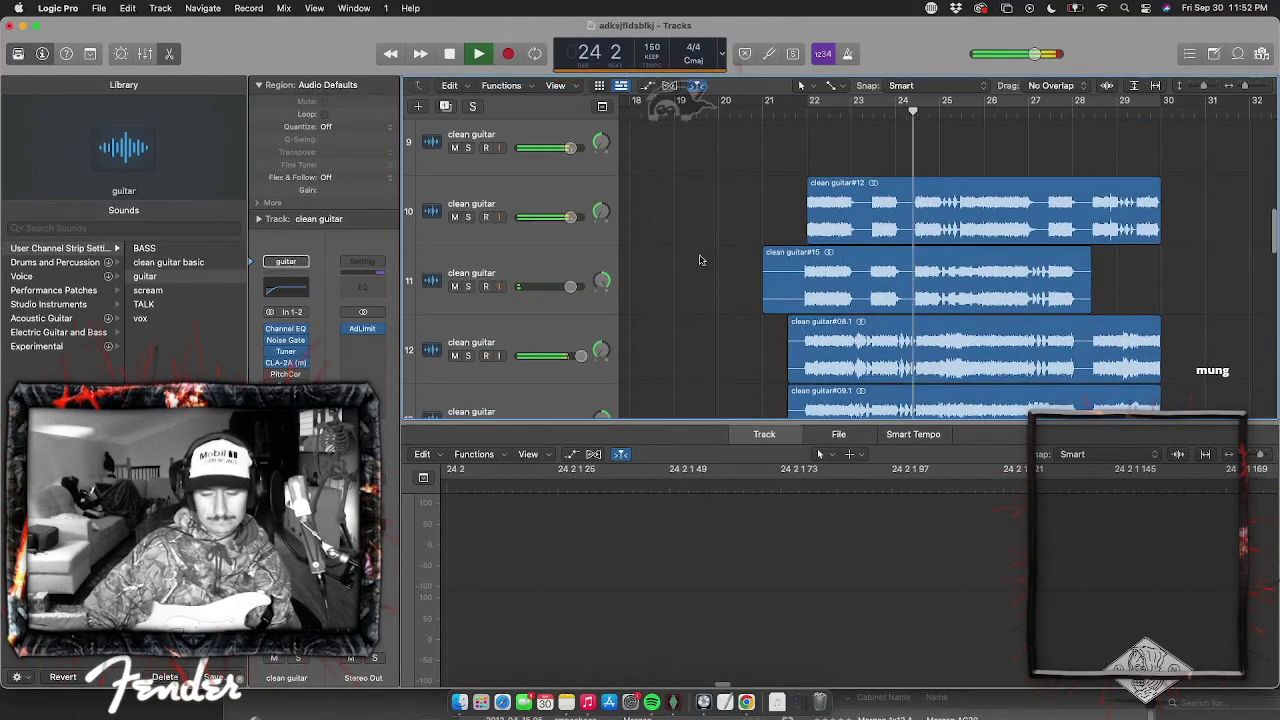
Duplicate the CHORUS DRUMS track, move the drum region starting at bar 22 onto the copy, and raise the copy's volume slightly
scroll(748, 172, down, 10)
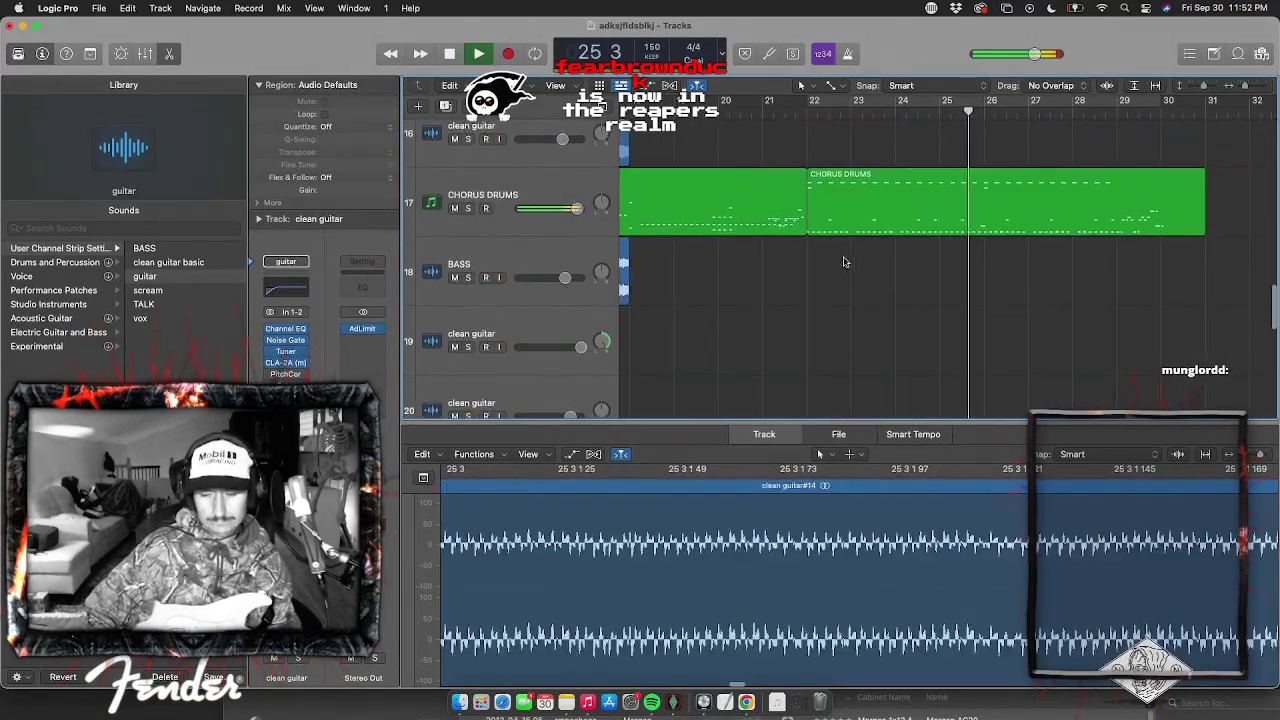
click(576, 213)
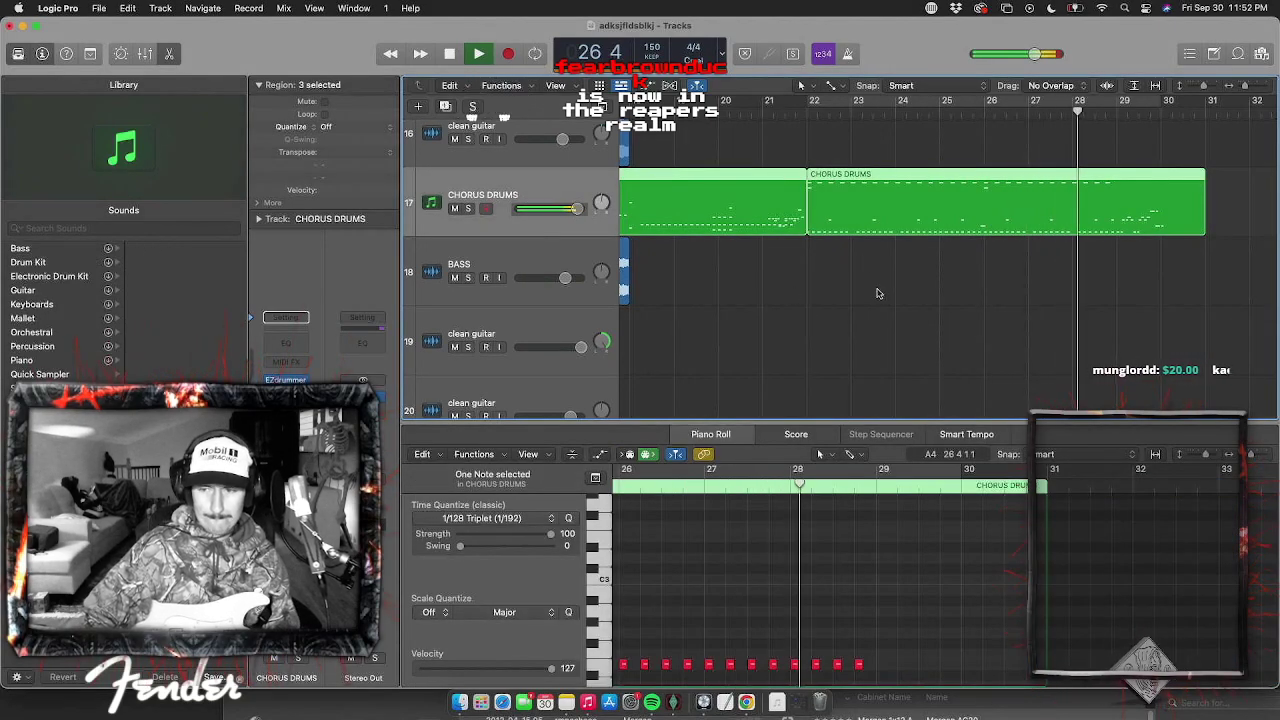
key(super+d)
drag(859, 213, 860, 282)
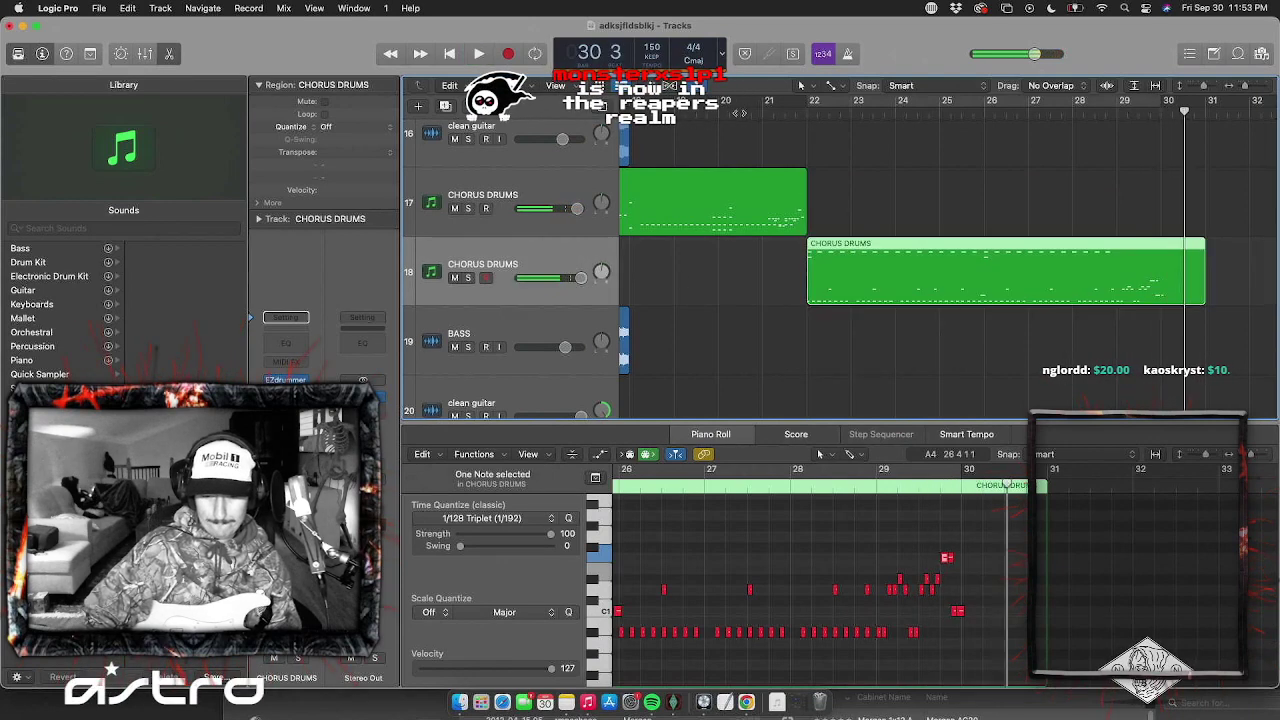
Stop playback, duplicate the BASS track, and place the empty copy above the original as track 19
key(space)
click(501, 345)
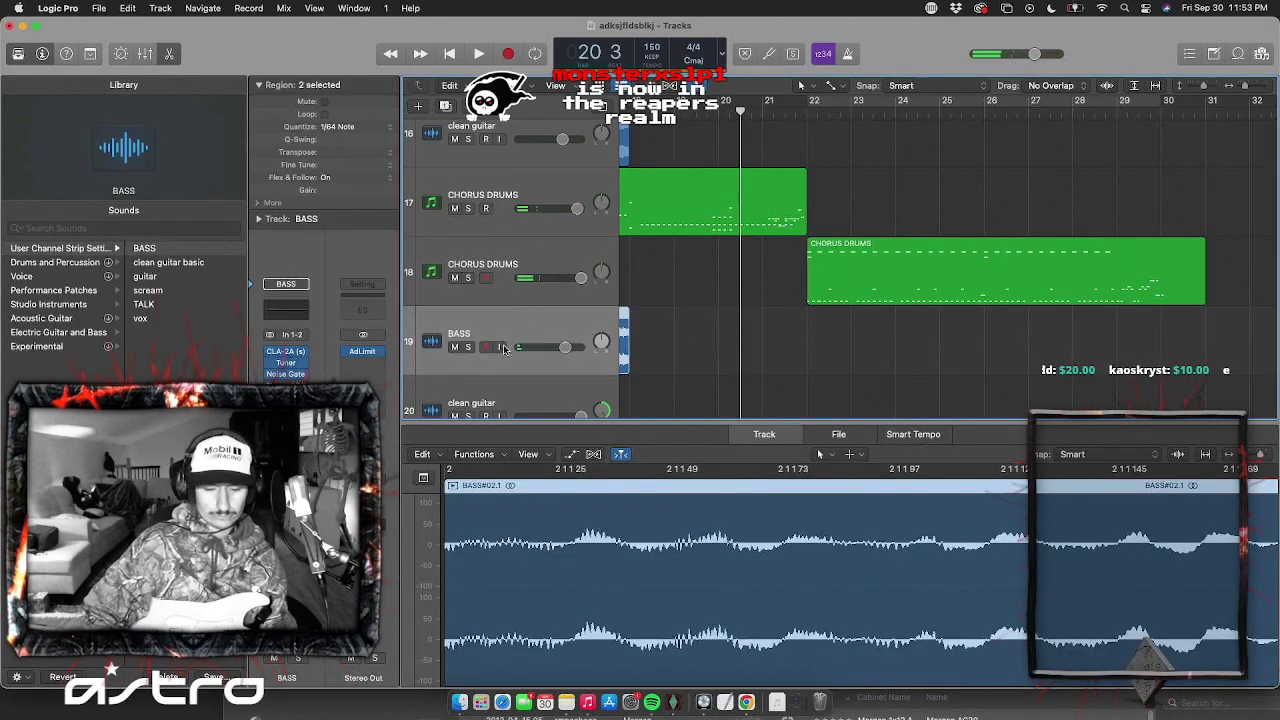
key(super+d)
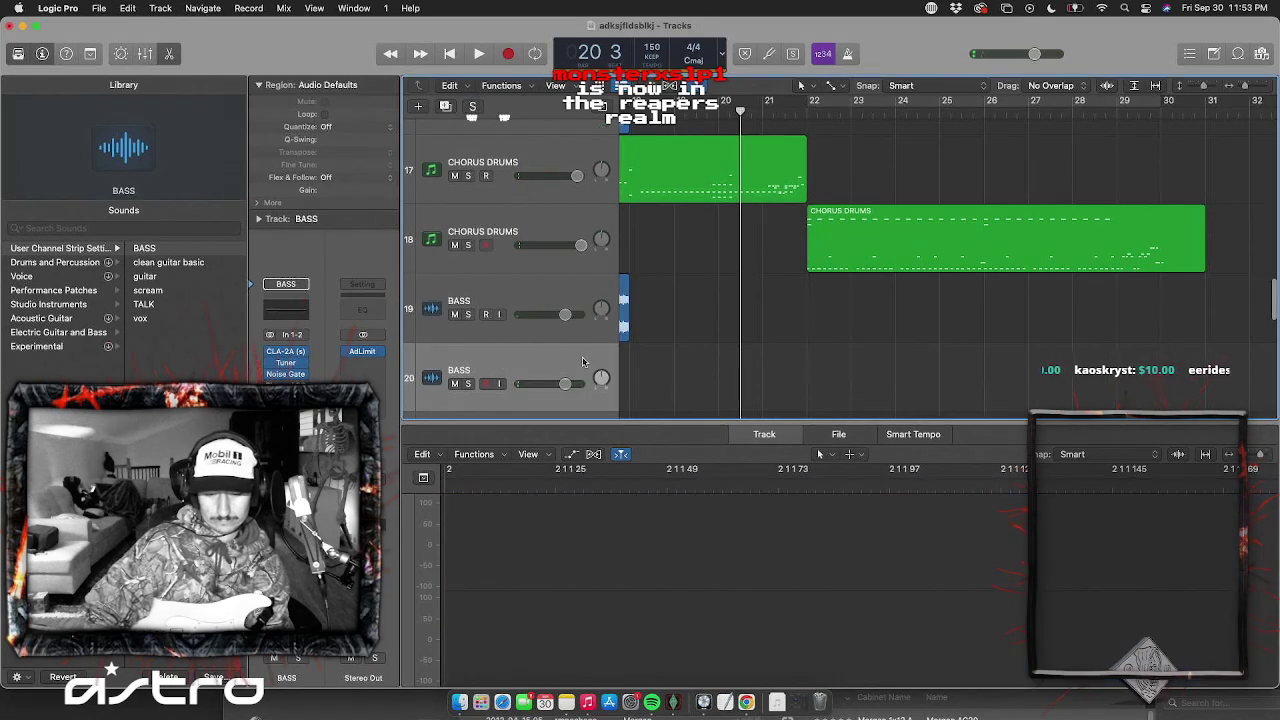
key(Down)
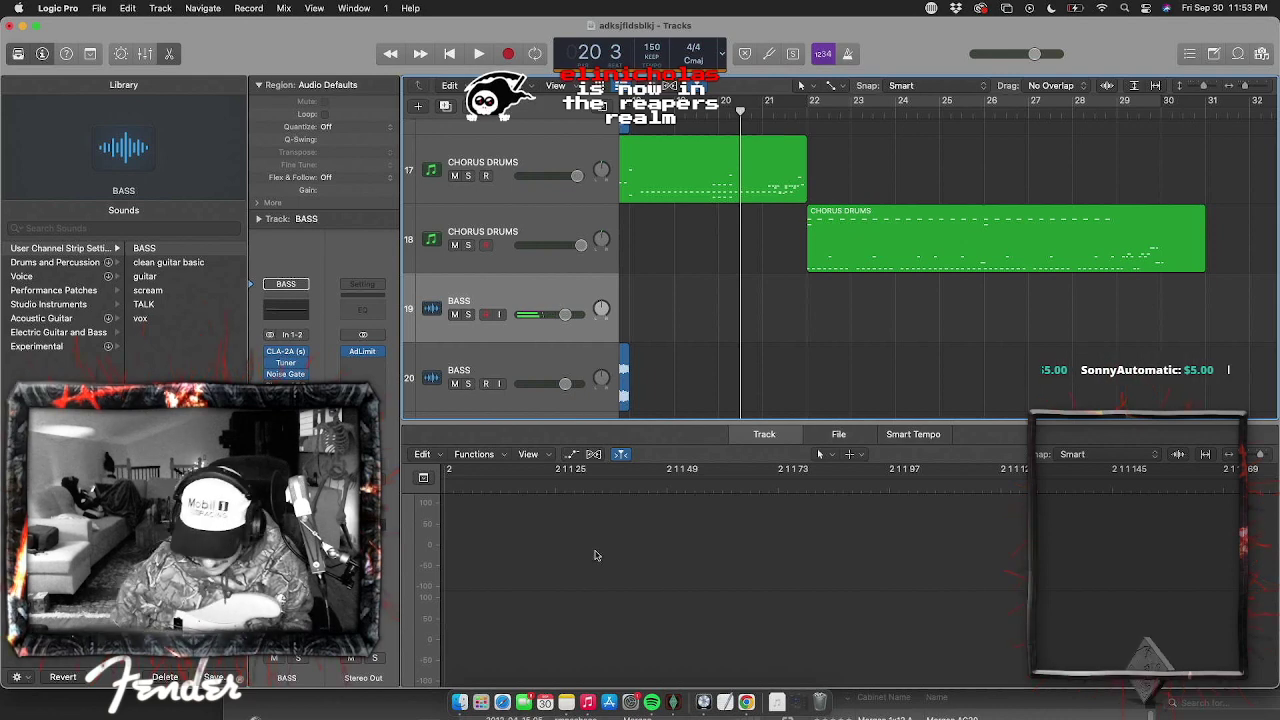
Play the section before the chorus from about bar 13 to hear the existing bass part
scroll(734, 334, left, 4)
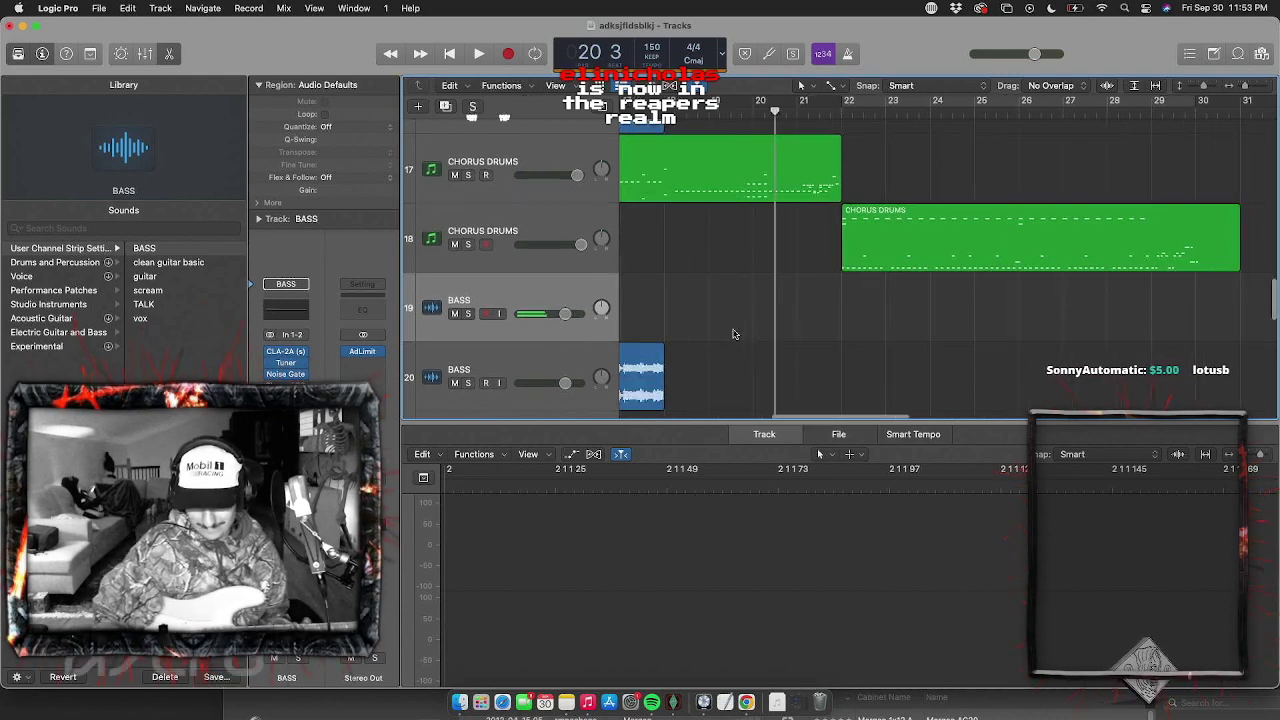
double_click(755, 111)
scroll(776, 197, left, 2)
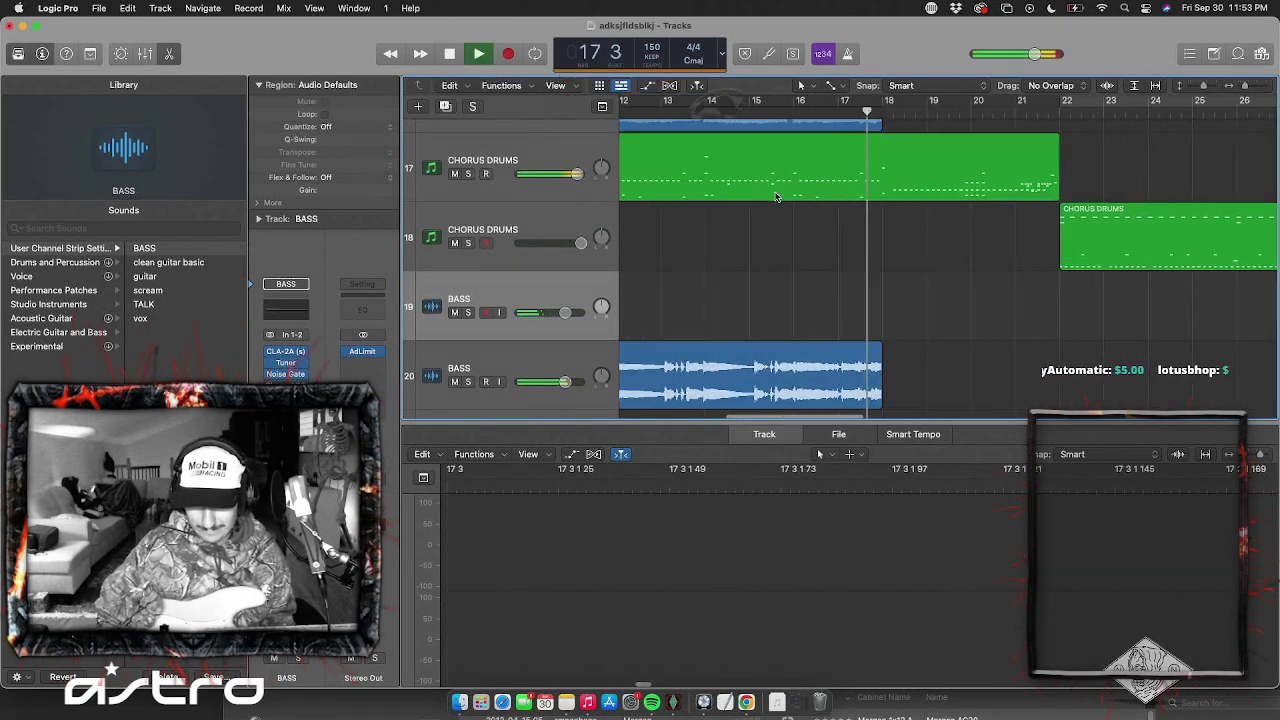
scroll(765, 165, up, 2)
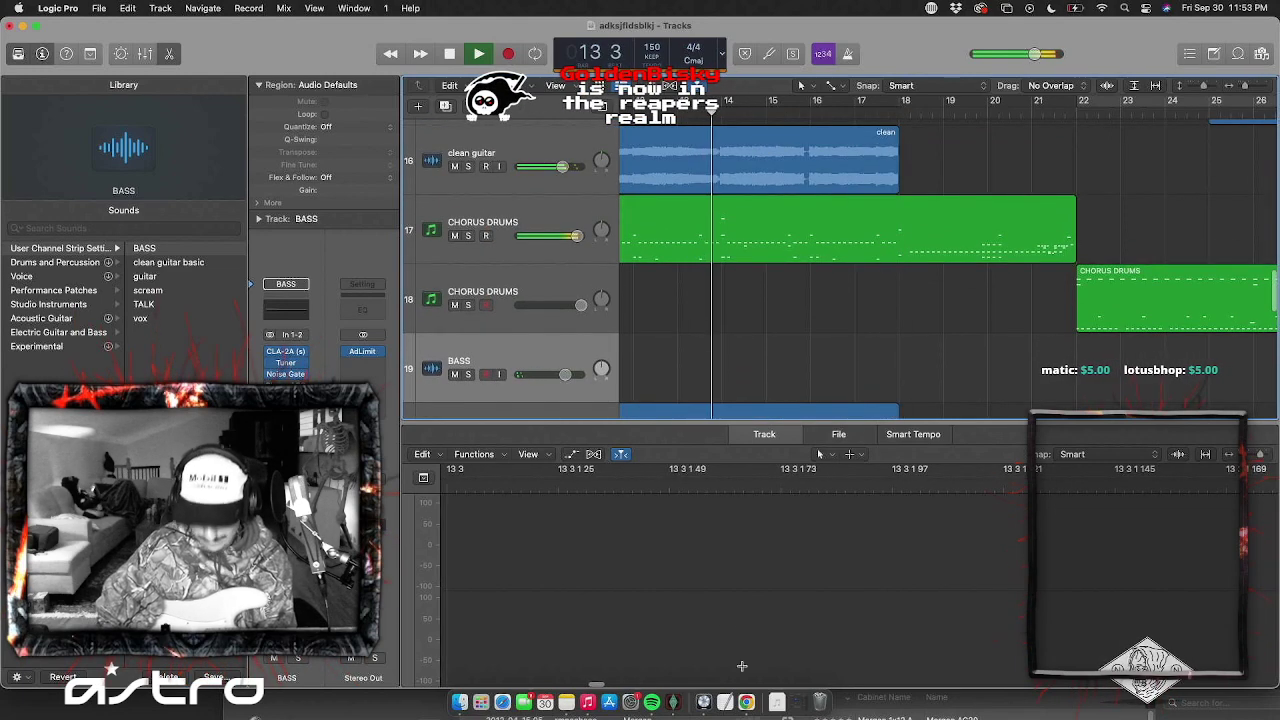
Empty the computer's Trash
right_click(818, 704)
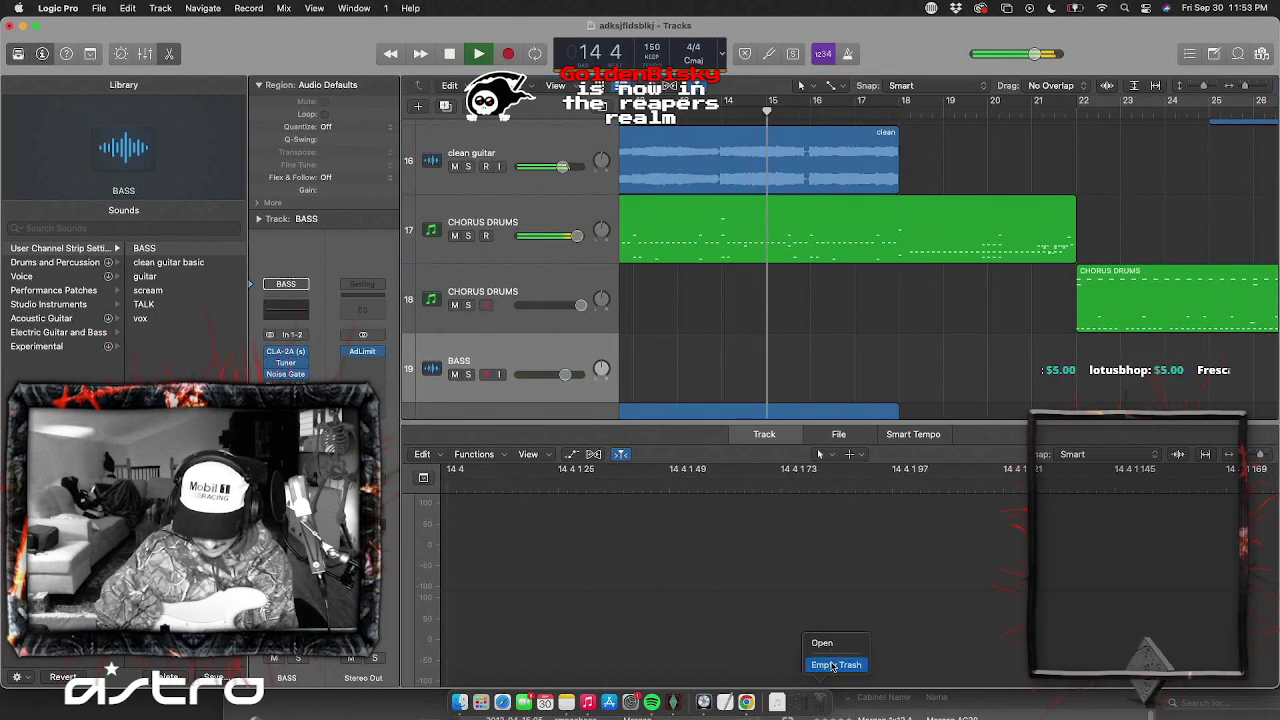
click(833, 666)
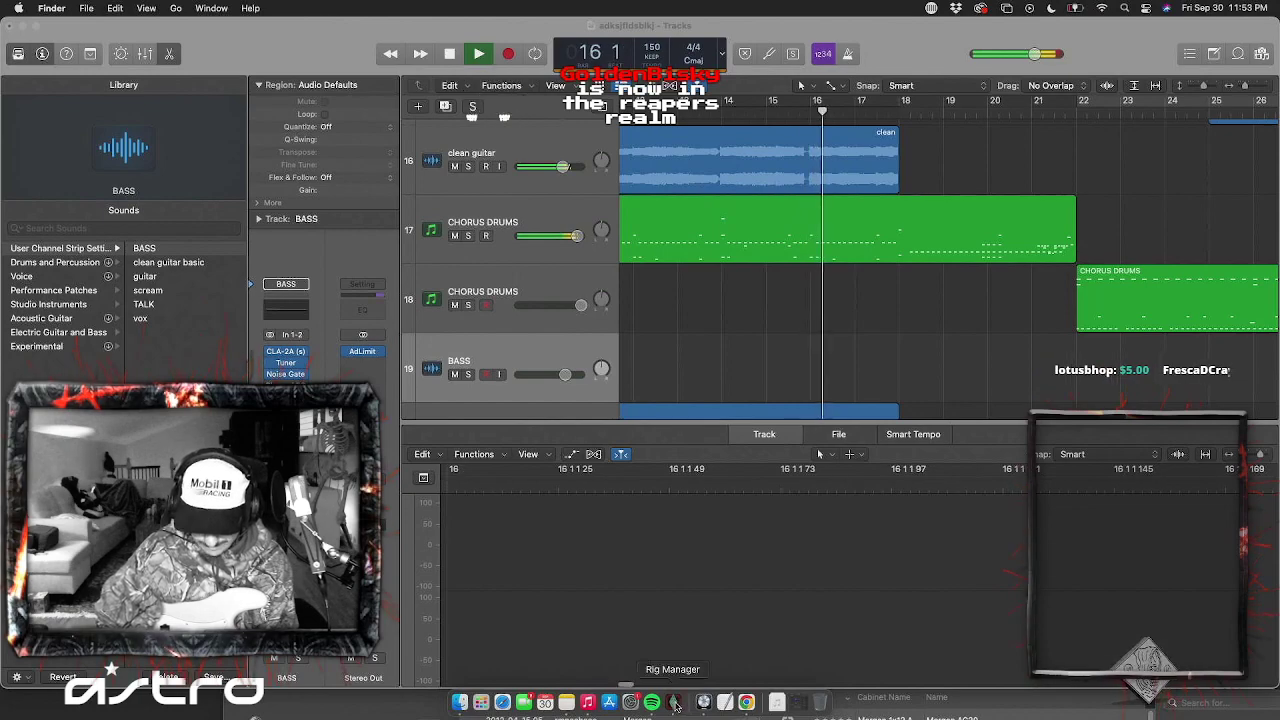
Switch to Rig Manager, search the MyProfiler rigs for "bass", and load the SANSAMP DI DIRT bass rig
click(612, 702)
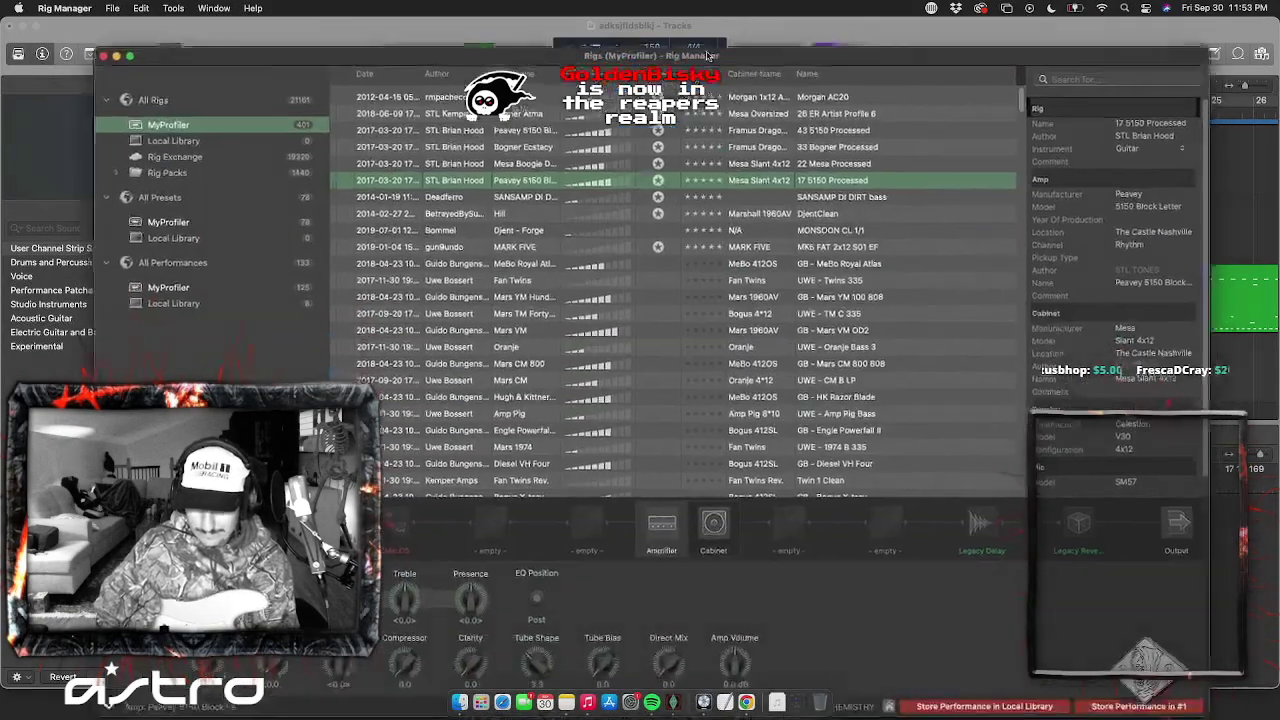
drag(707, 56, 705, 54)
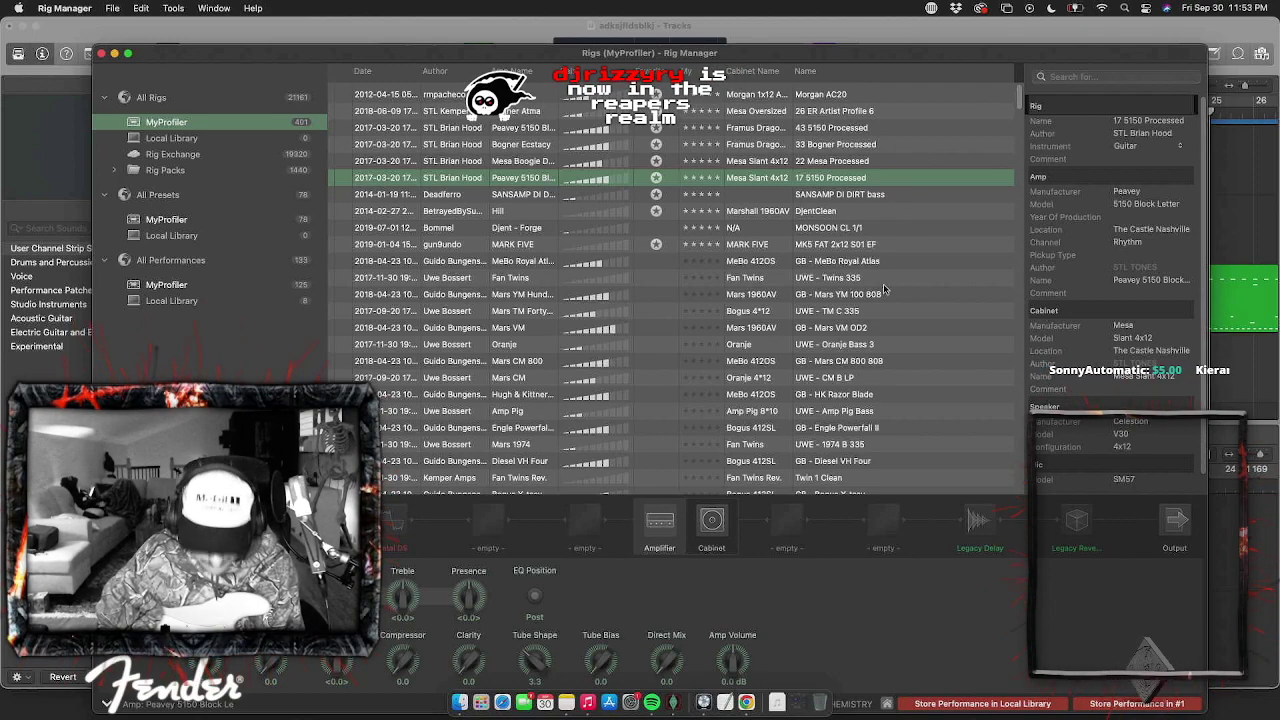
click(1076, 75)
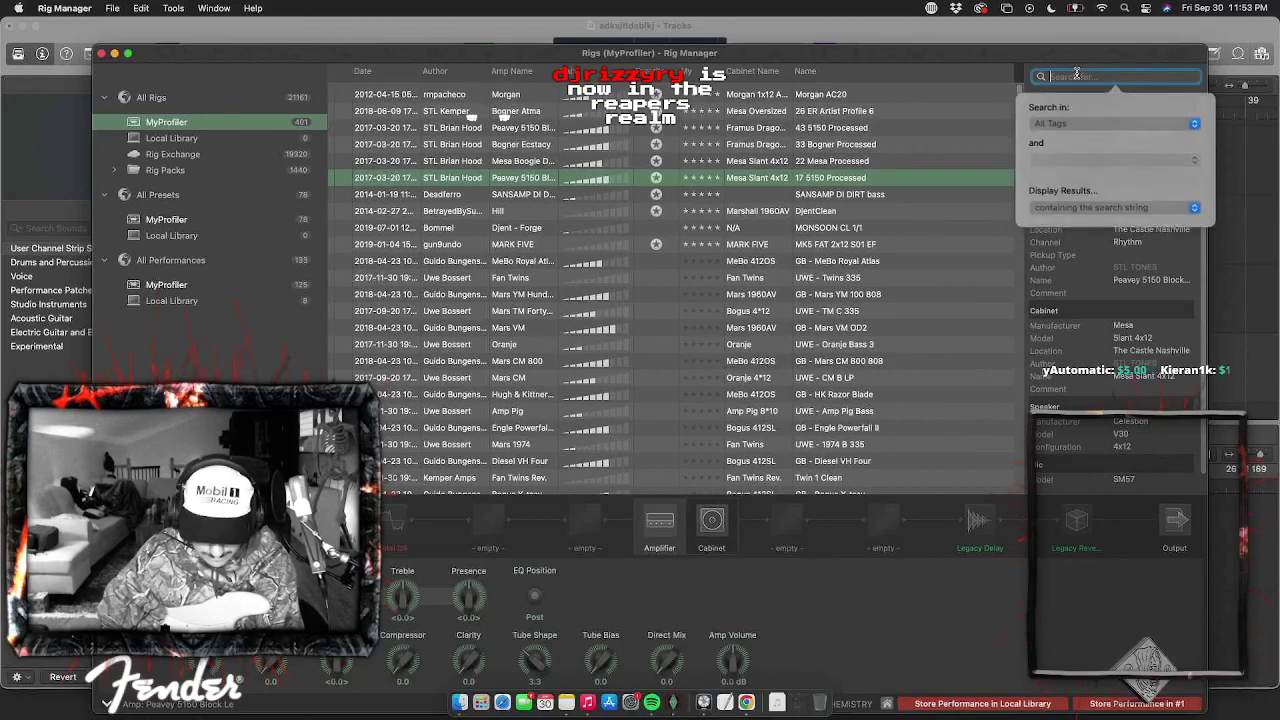
text(bass)
key(Return)
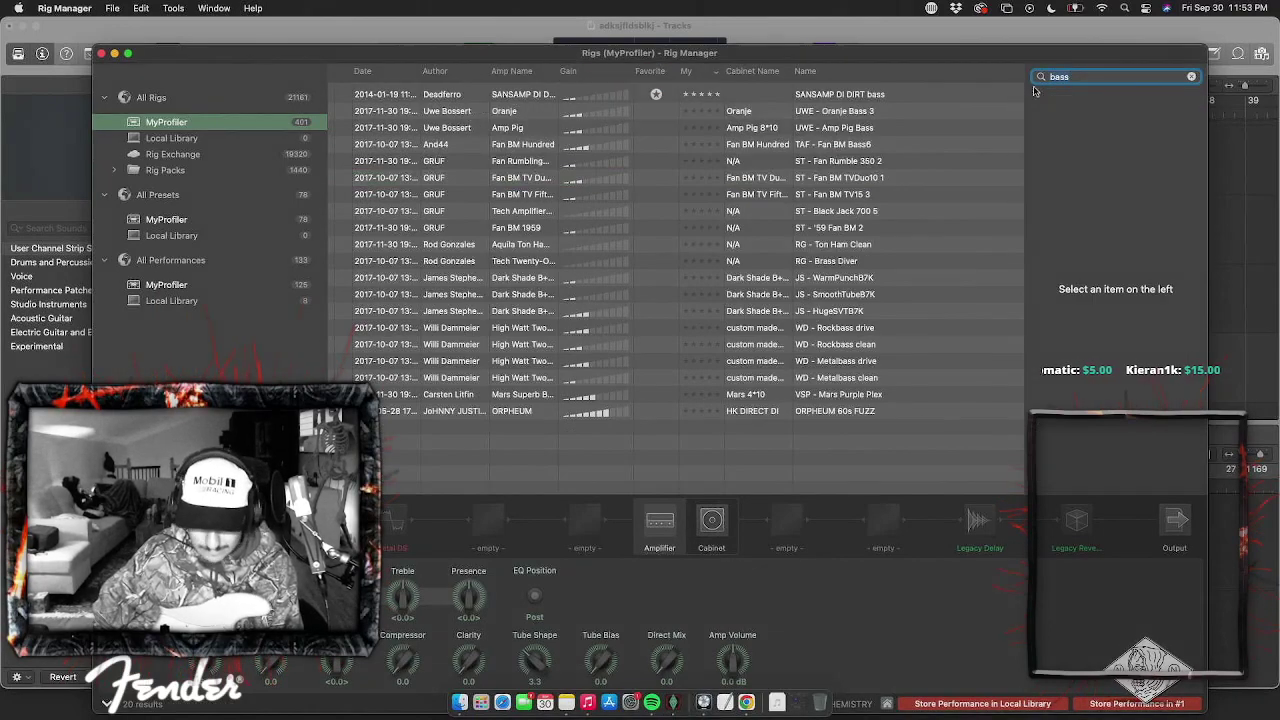
click(960, 97)
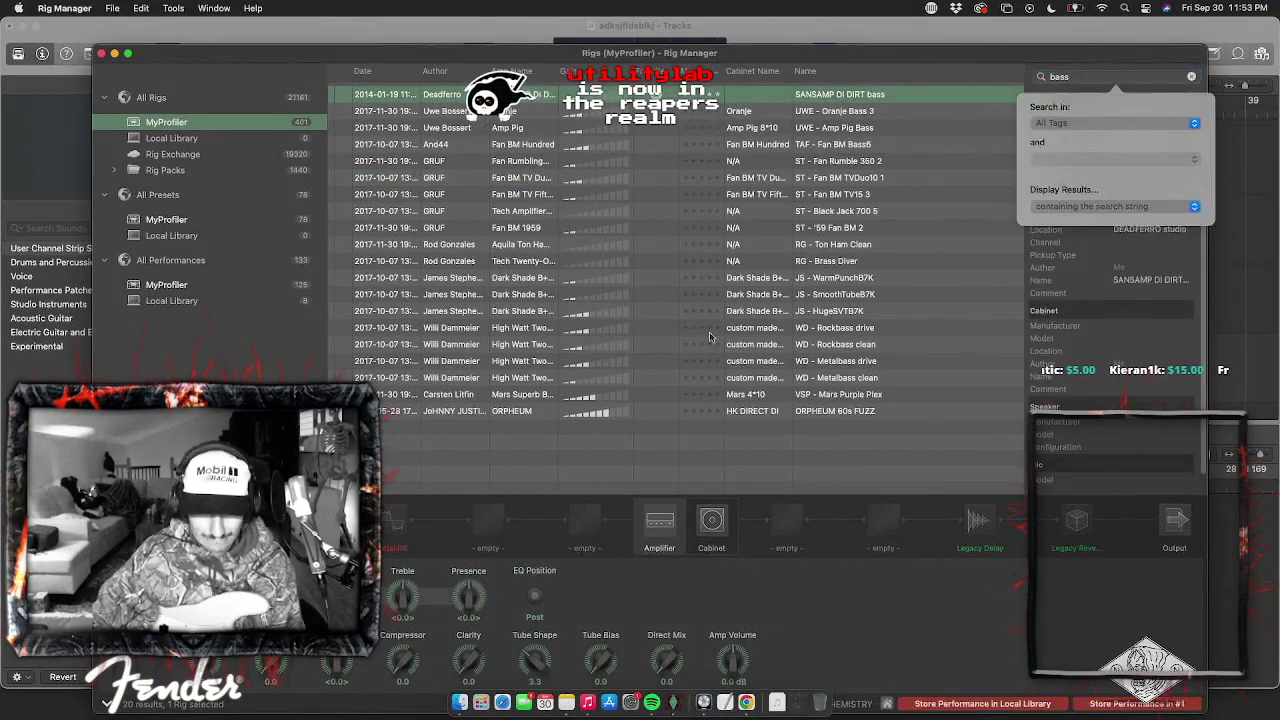
click(887, 91)
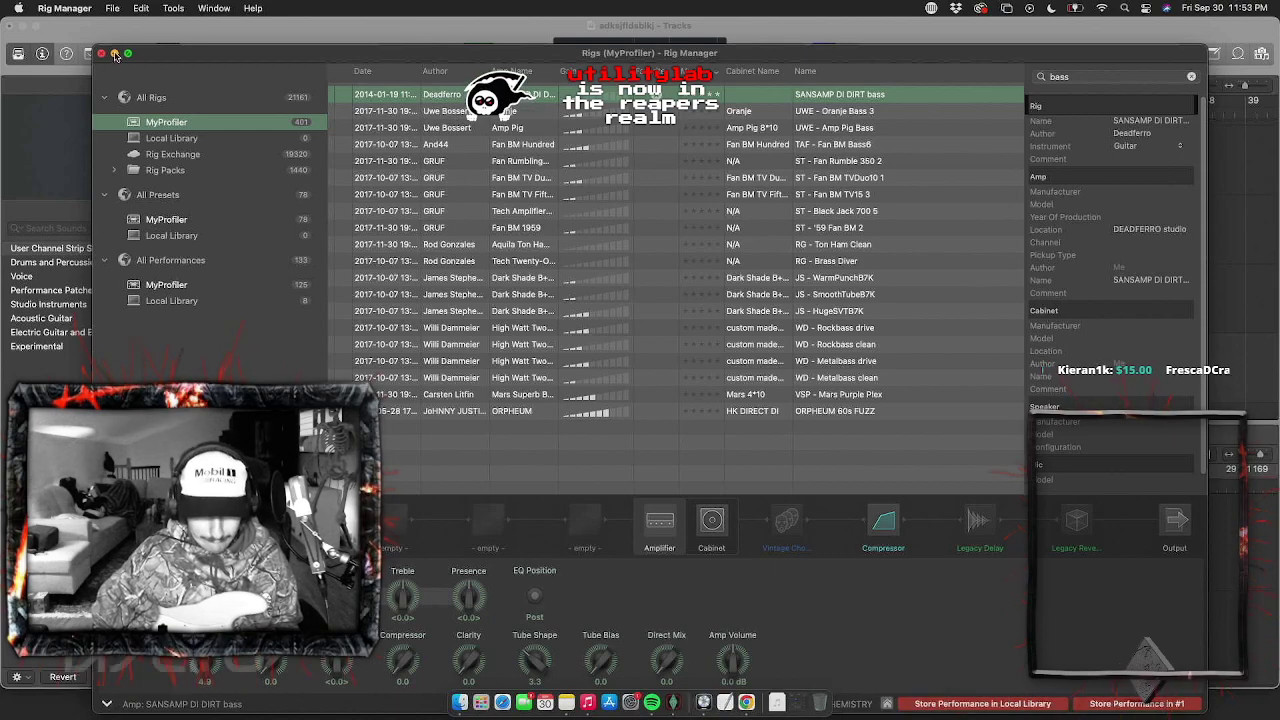
Minimize Rig Manager, return to the Logic Pro arrangement, and place the playhead at bar 22
click(114, 53)
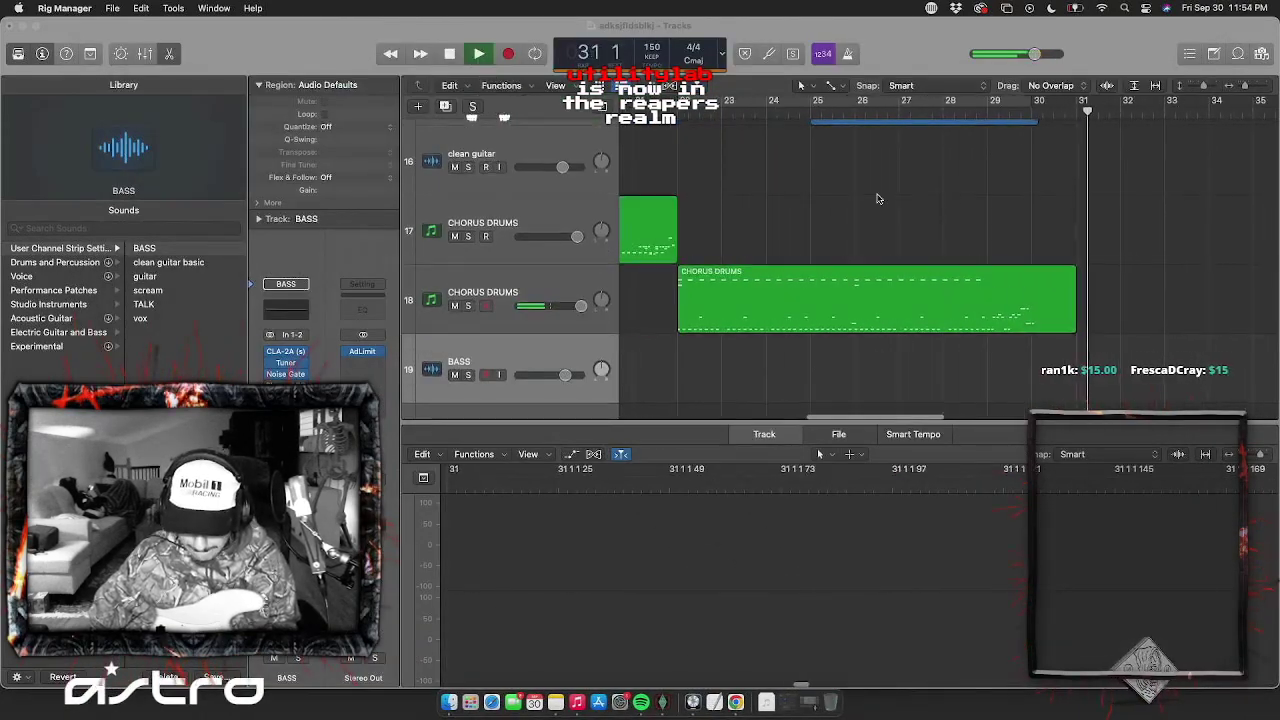
scroll(878, 198, up, 5)
double_click(677, 108)
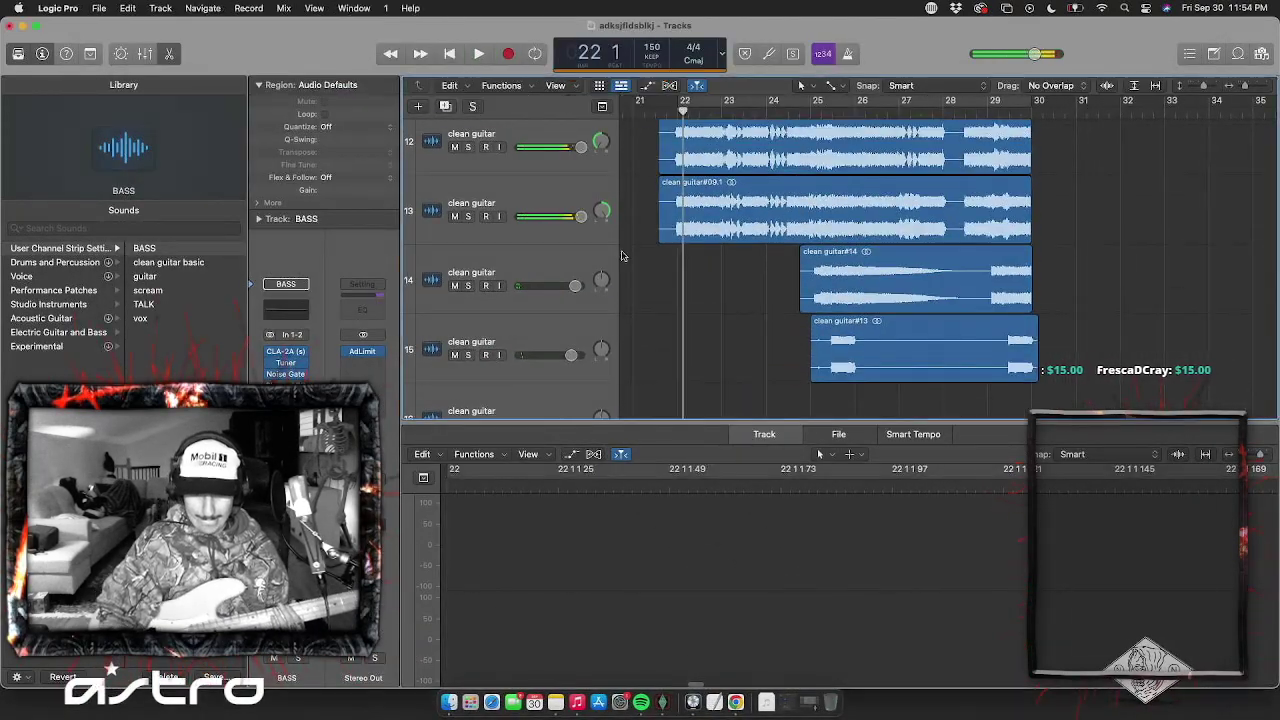
Disarm recording on clean guitar track 11 and return to BASS track 19 below the chorus drums
scroll(530, 328, down, 5)
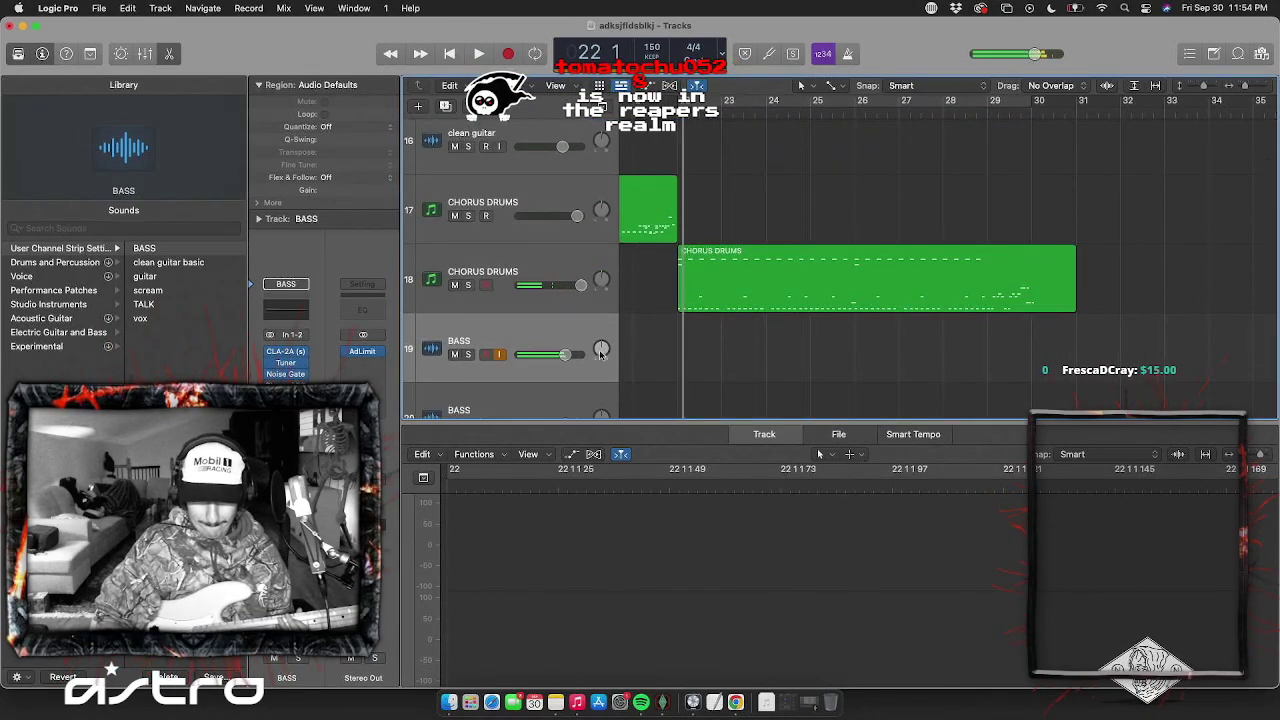
scroll(560, 300, up, 7)
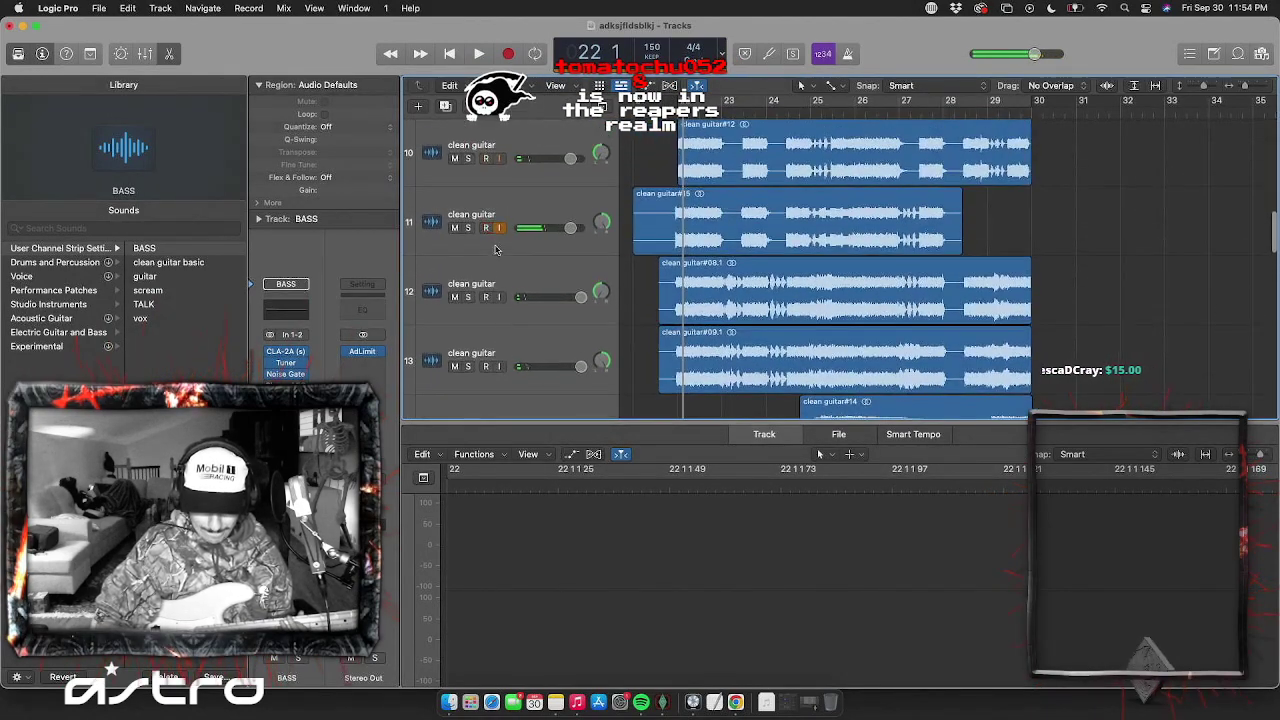
click(487, 228)
scroll(535, 392, down, 7)
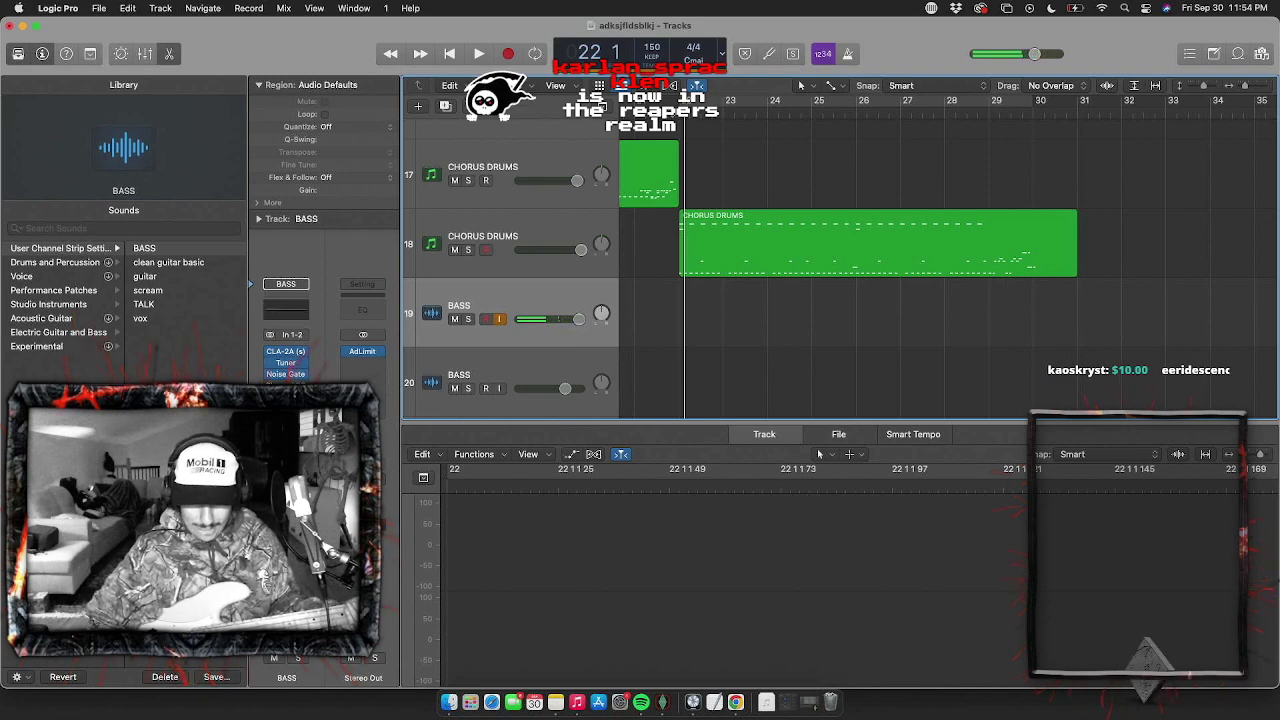
Play the chorus from bar 22 and set the BASS track's RBass output gain to -2.4
key(space)
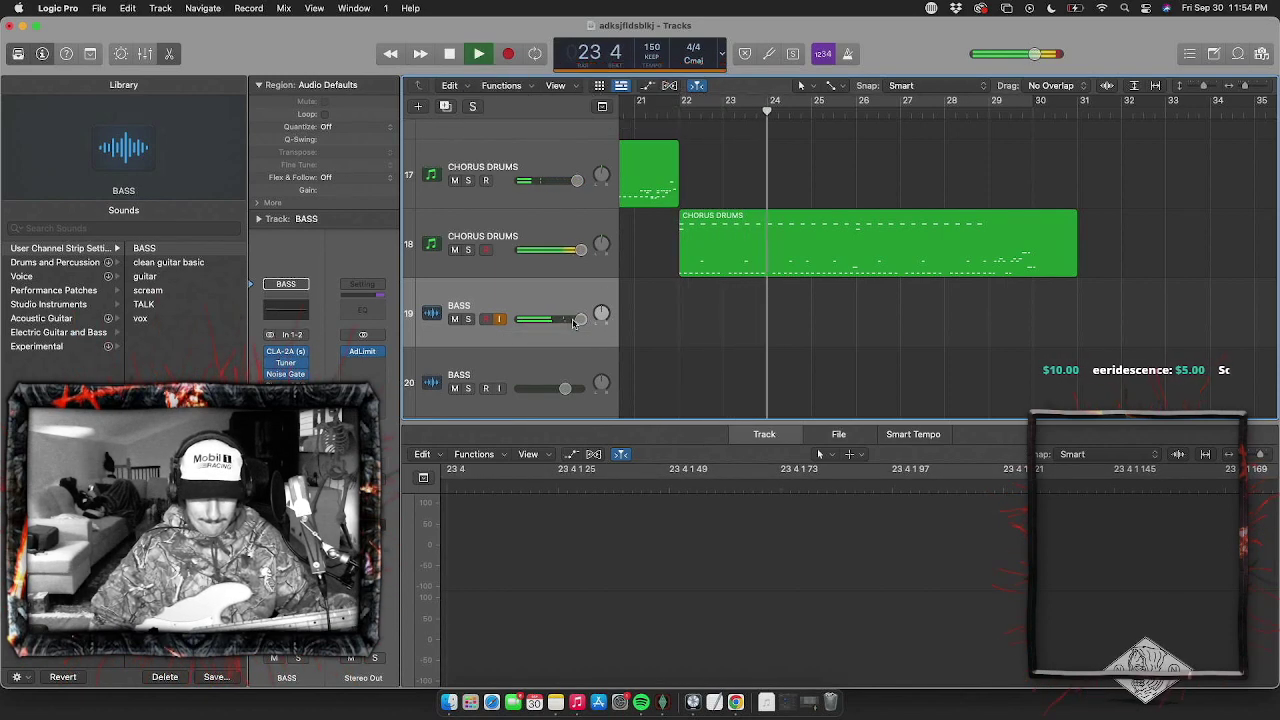
key(v)
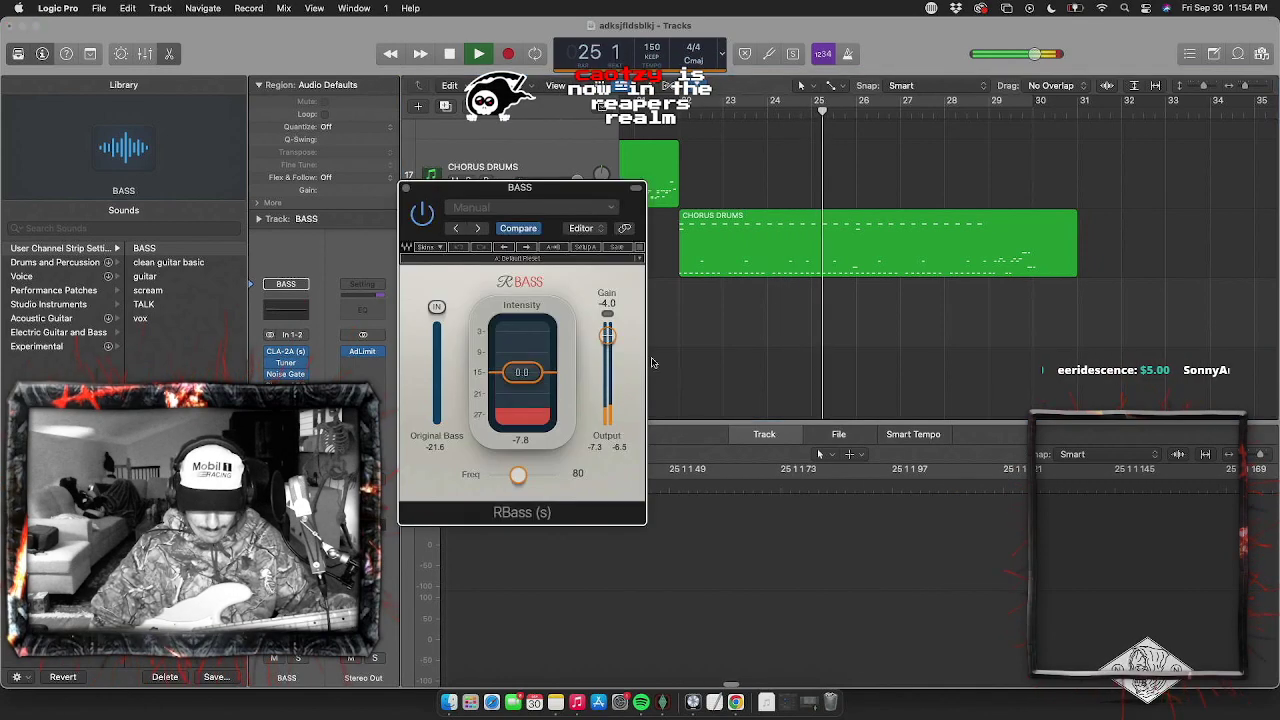
drag(607, 336, 607, 330)
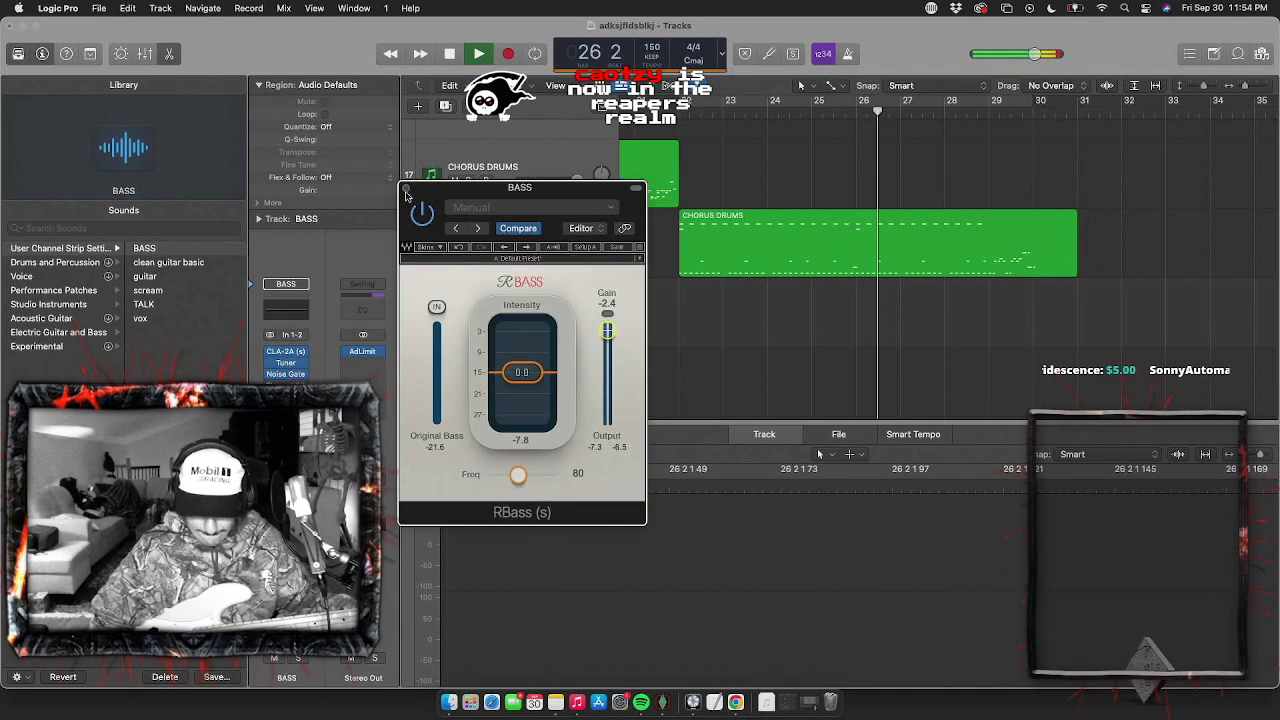
click(406, 189)
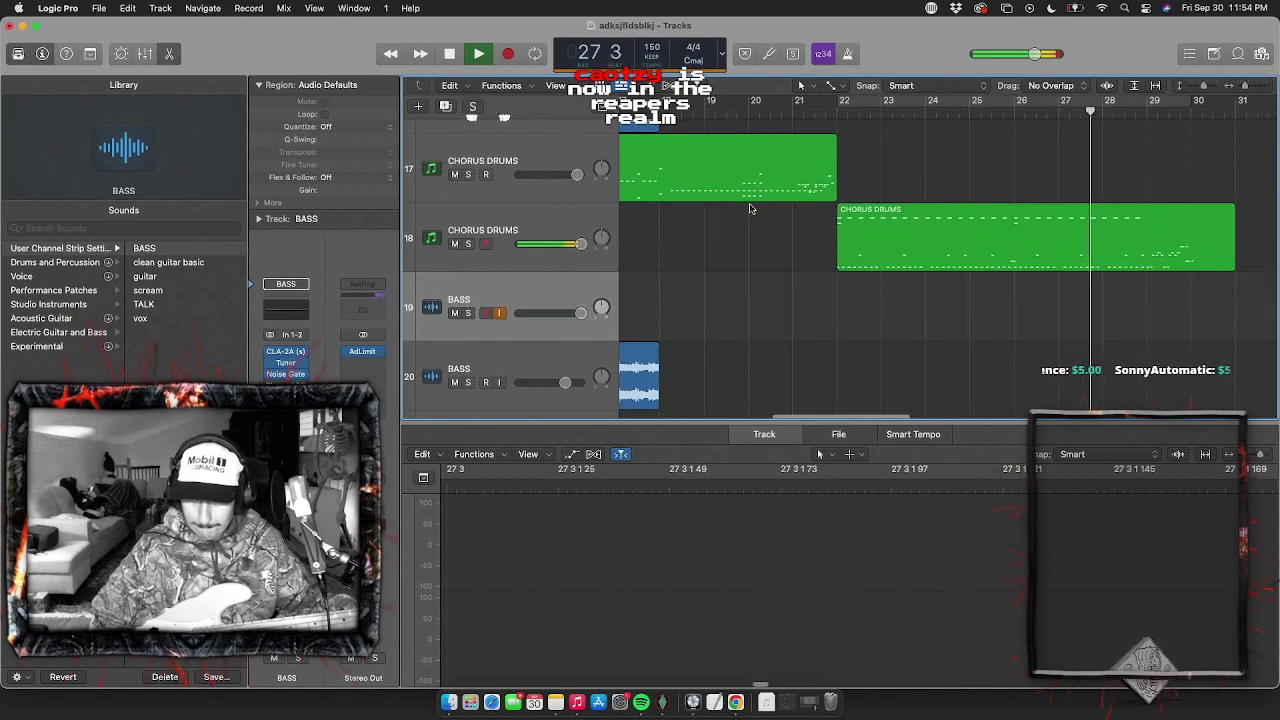
key(space)
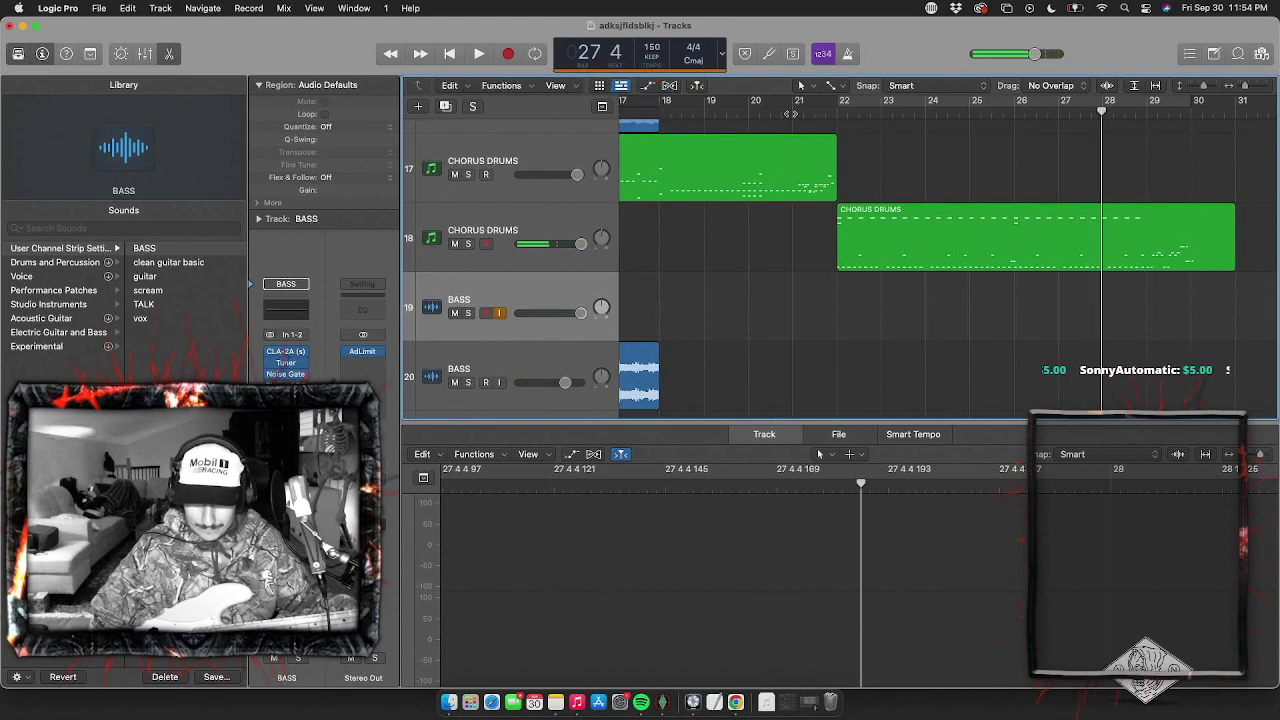
Play the chorus from bar 21 and select BASS track 19 to rehearse the bass part over it
click(791, 114)
scroll(694, 149, up, 15)
click(498, 155)
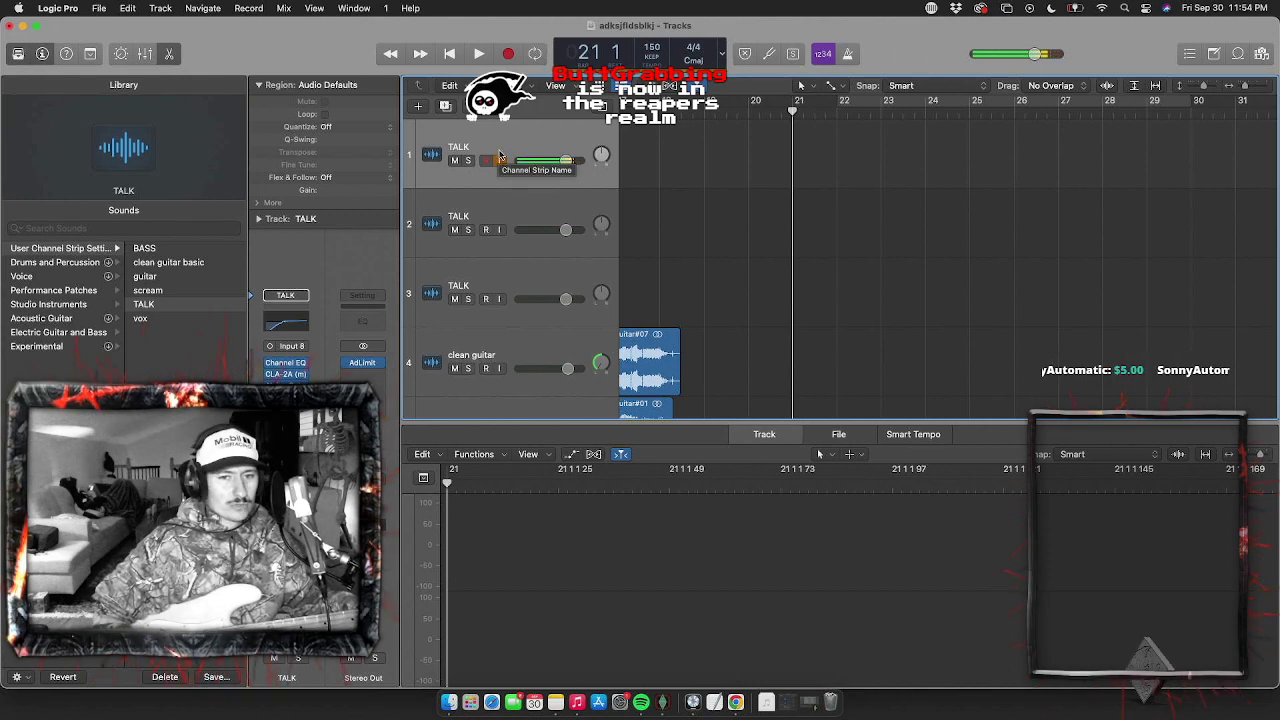
scroll(619, 260, down, 8)
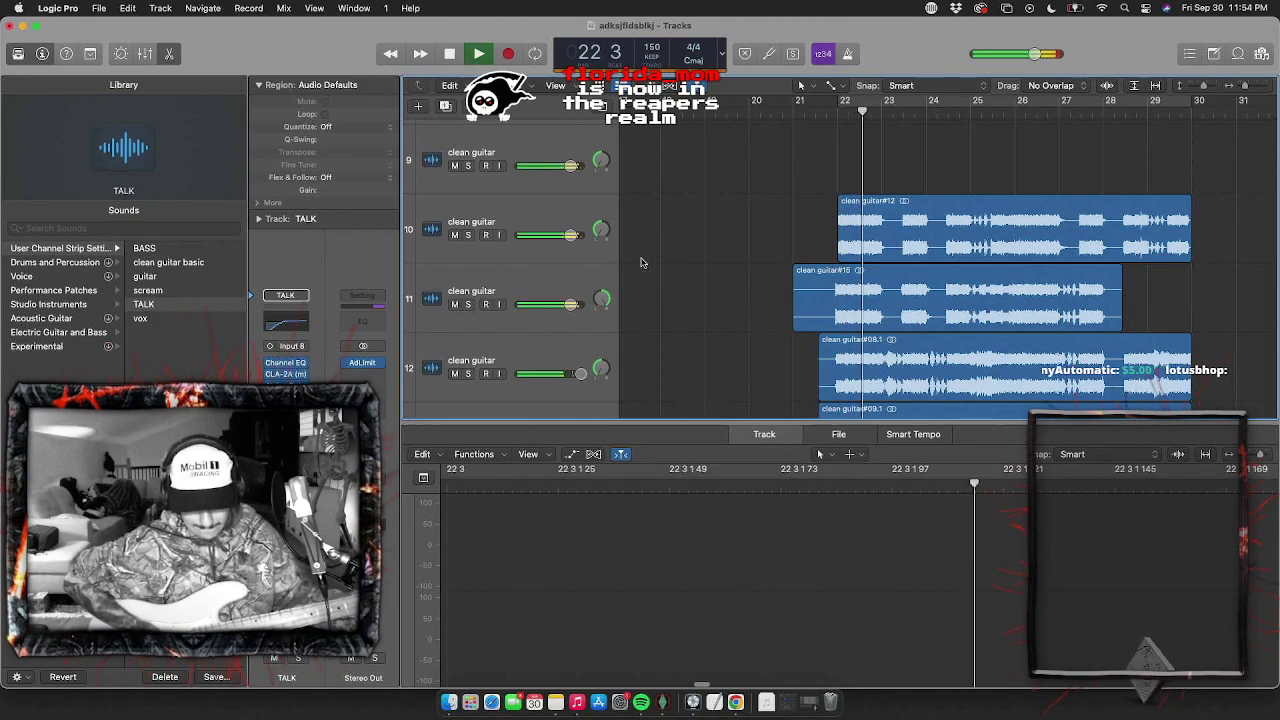
scroll(642, 263, down, 10)
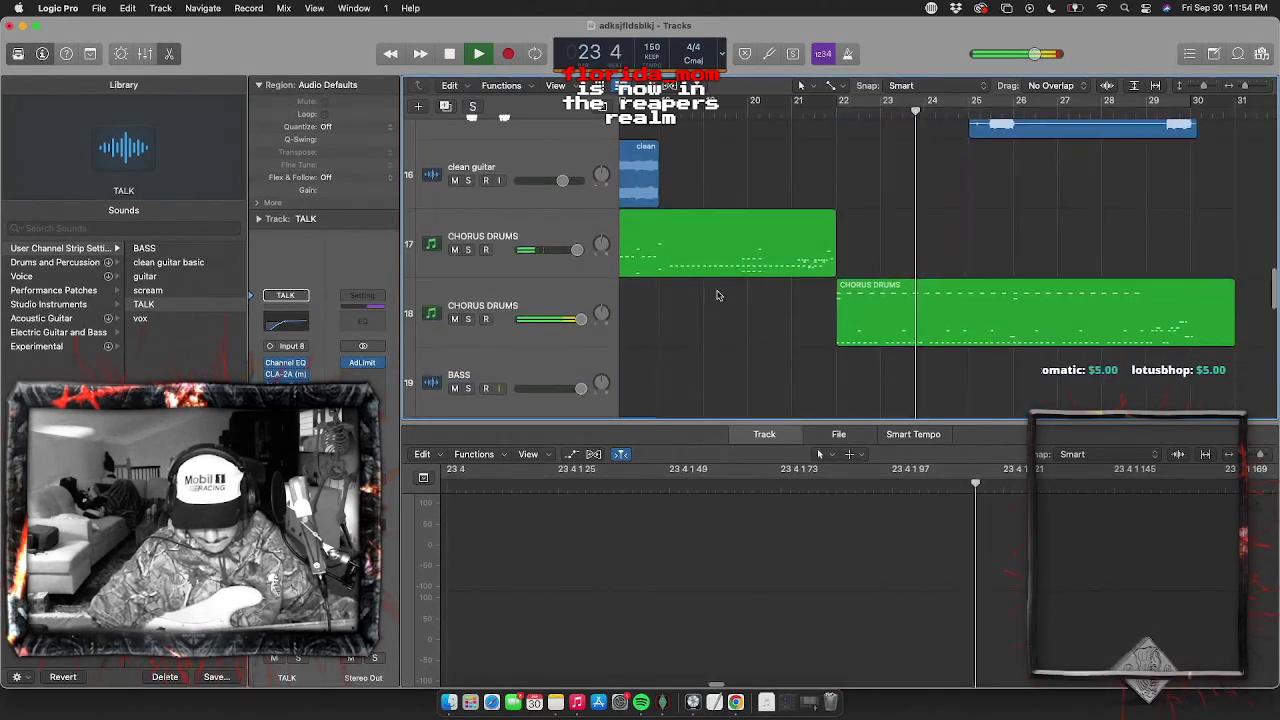
click(523, 272)
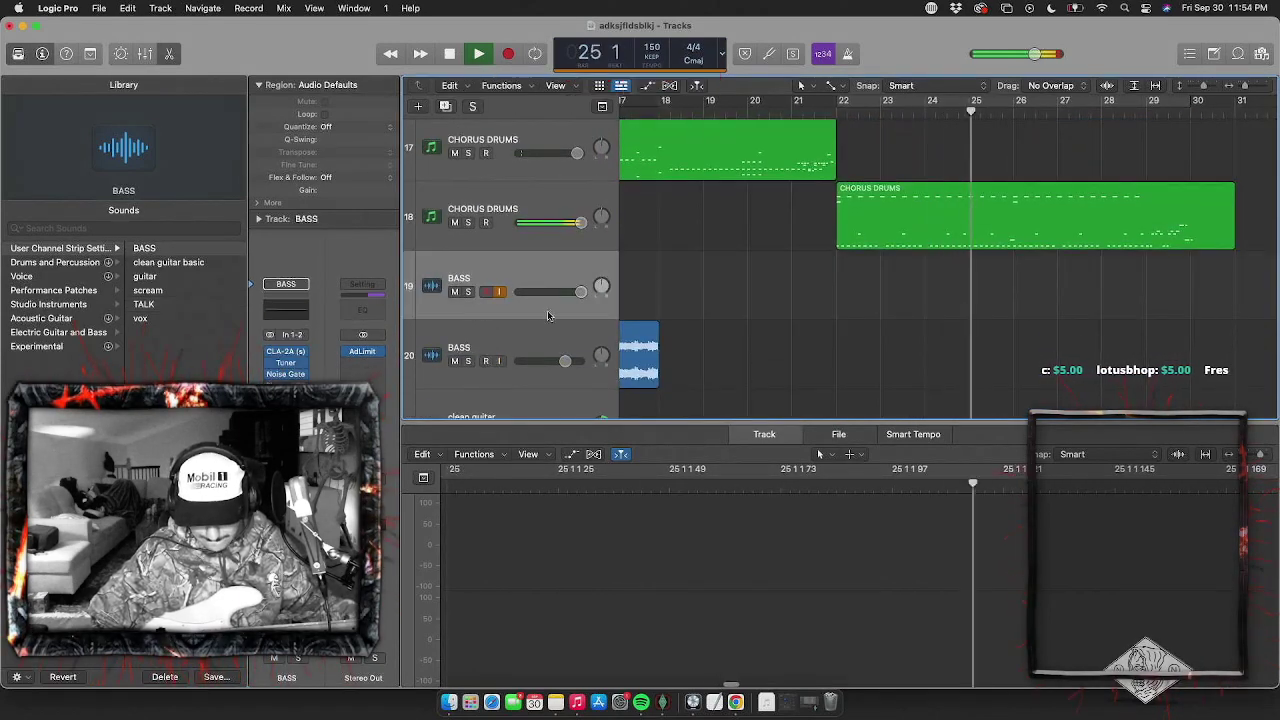
key(super+Left)
drag(792, 113, 742, 112)
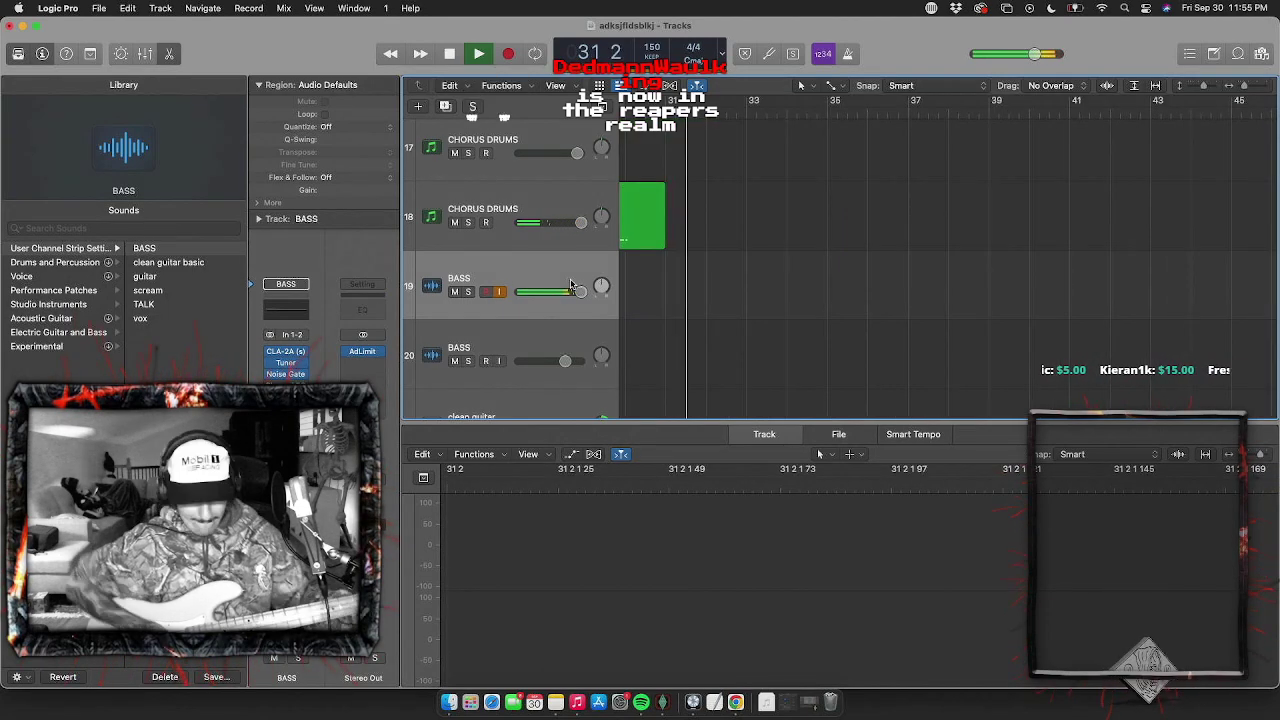
Record a bass take on BASS track 19 from just before bar 21 to about bar 34
scroll(898, 150, left, 10)
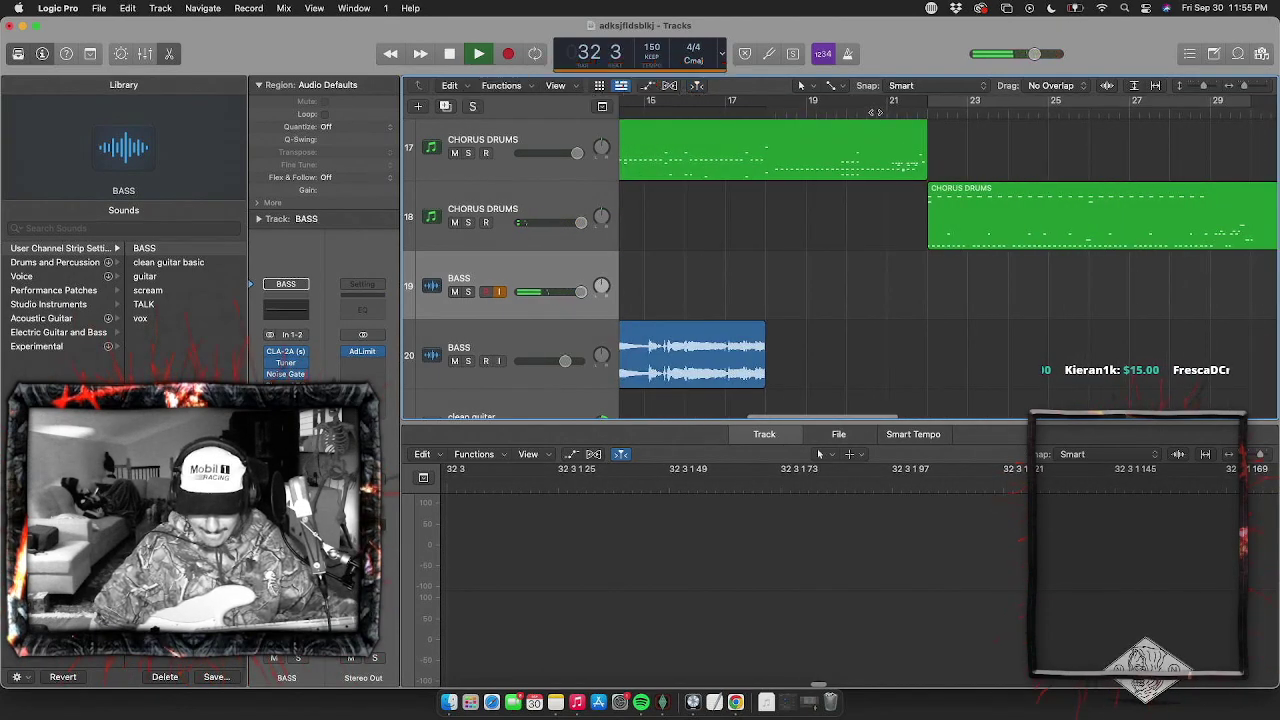
click(876, 112)
key(space)
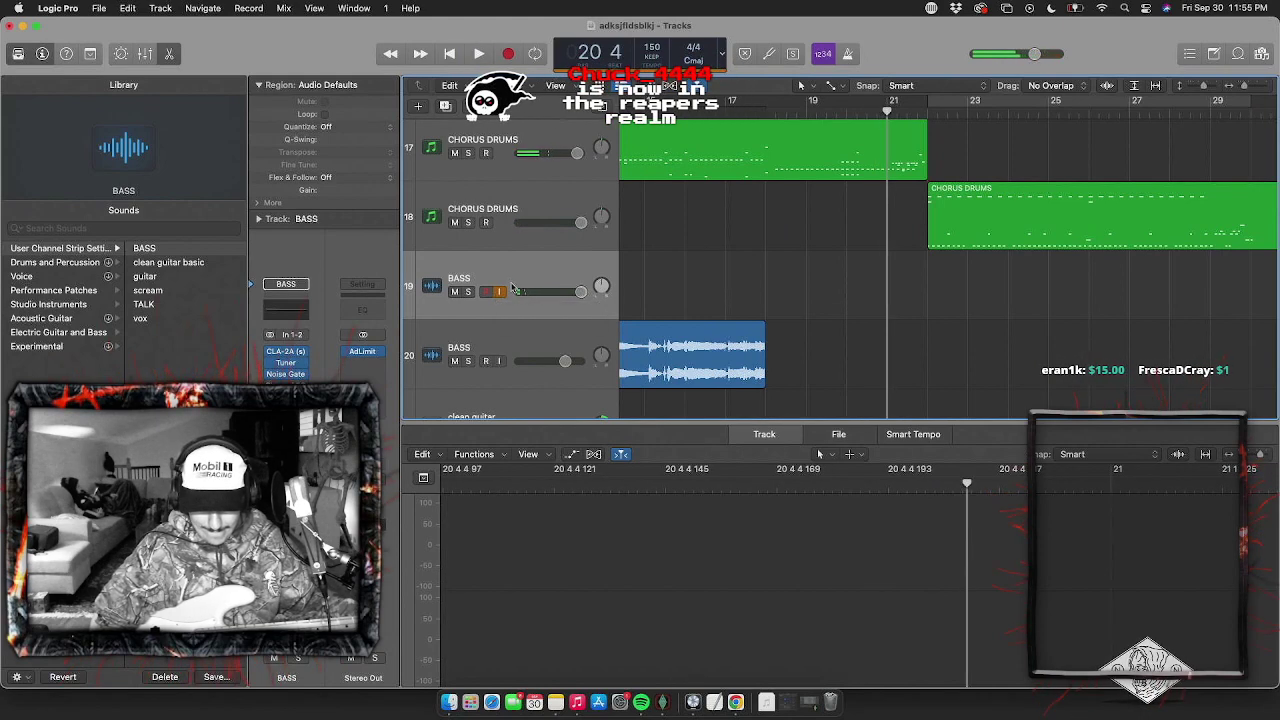
key(r)
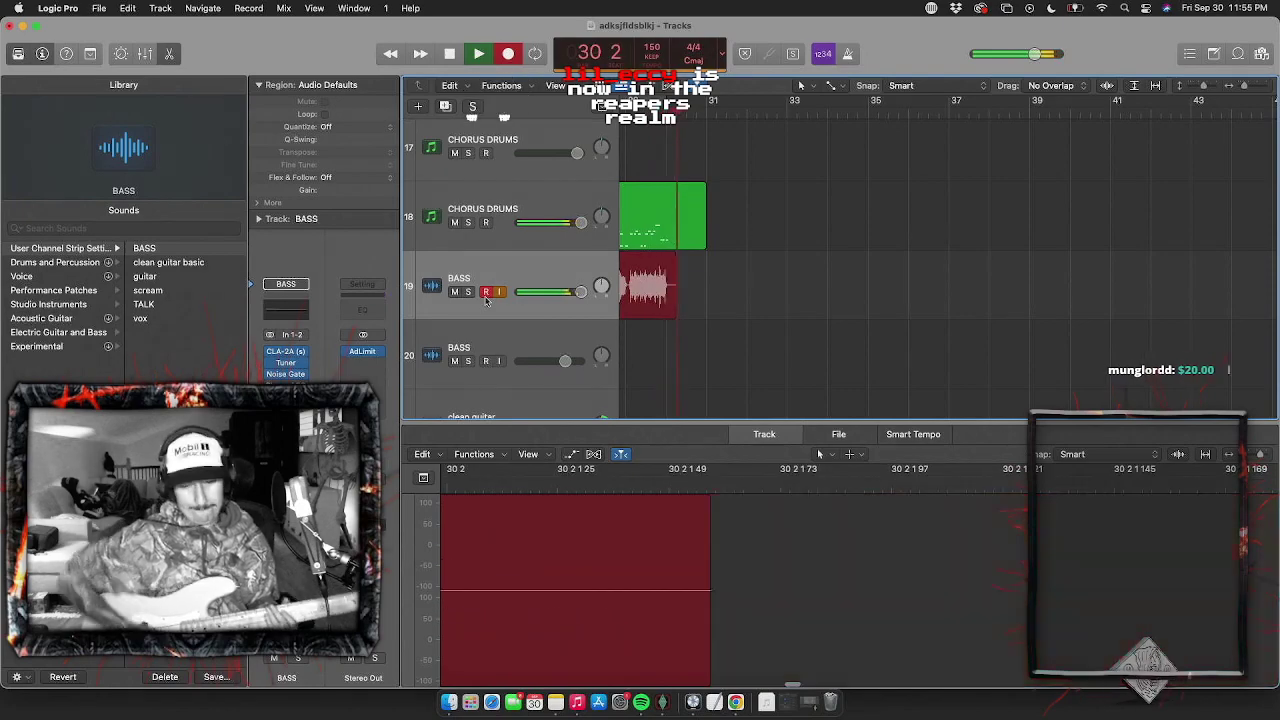
key(super+Left)
key(super+Left)
key(super+Left)
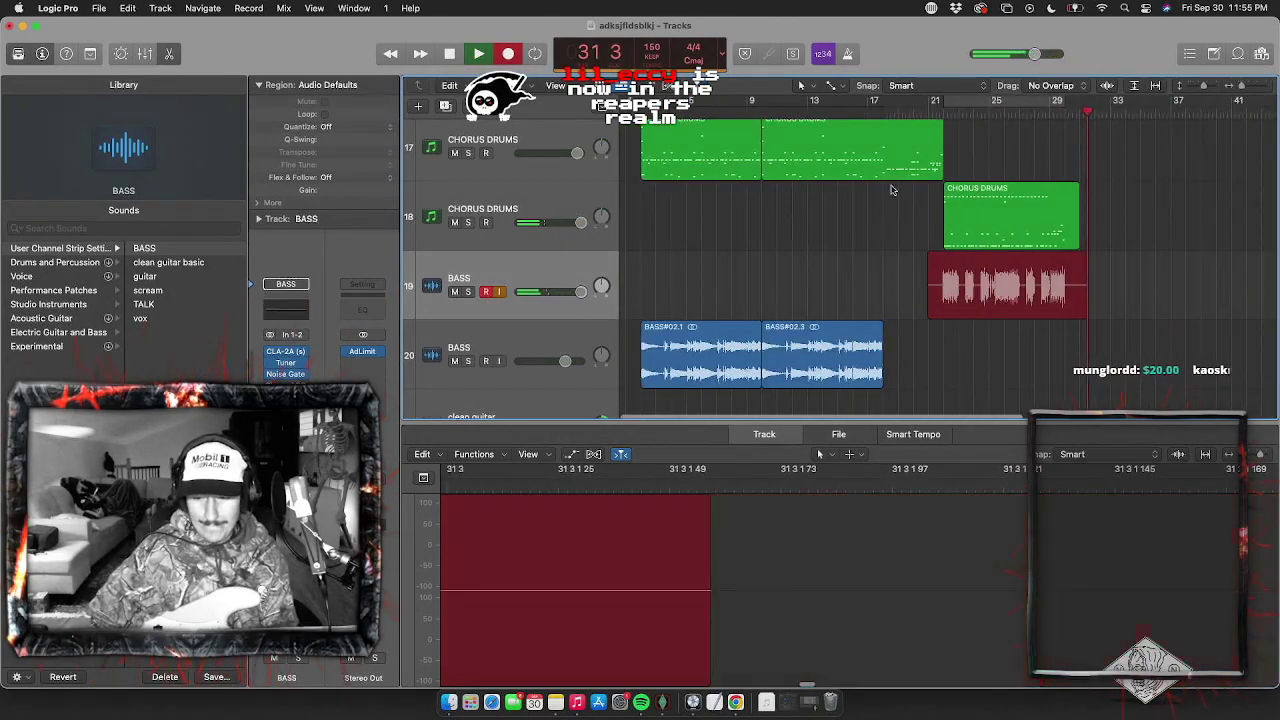
drag(1204, 86, 1147, 88)
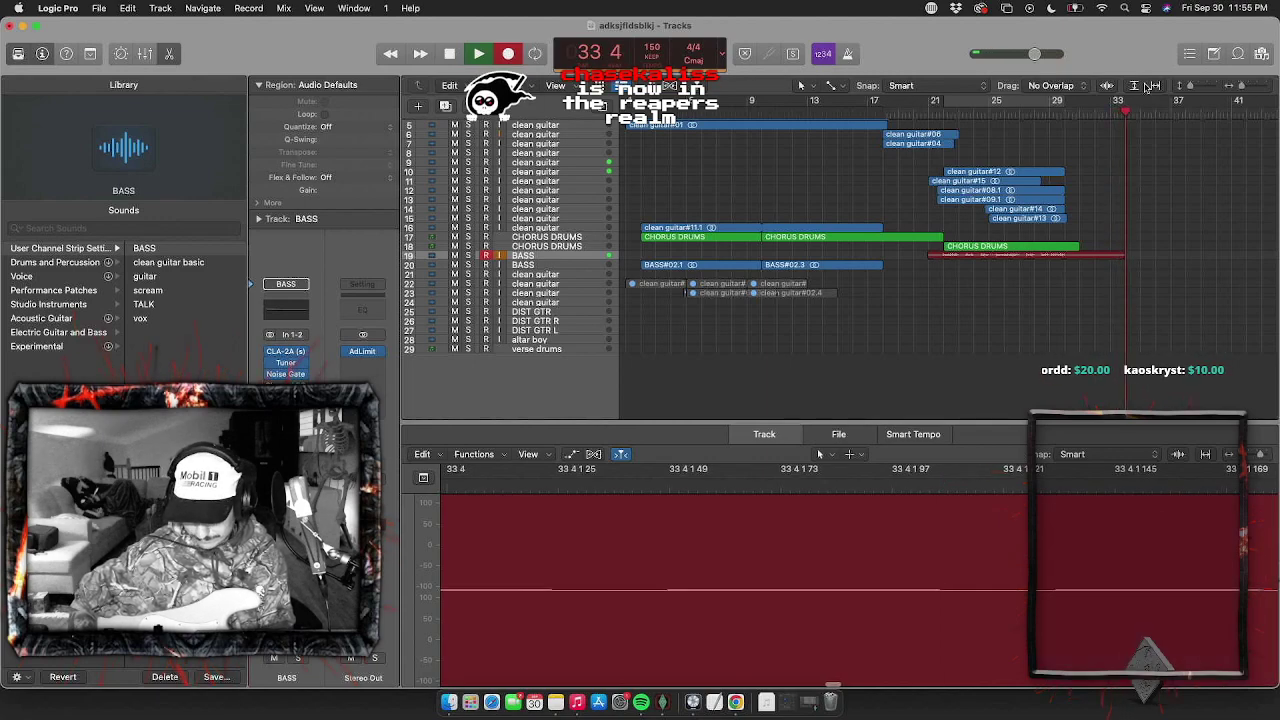
key(space)
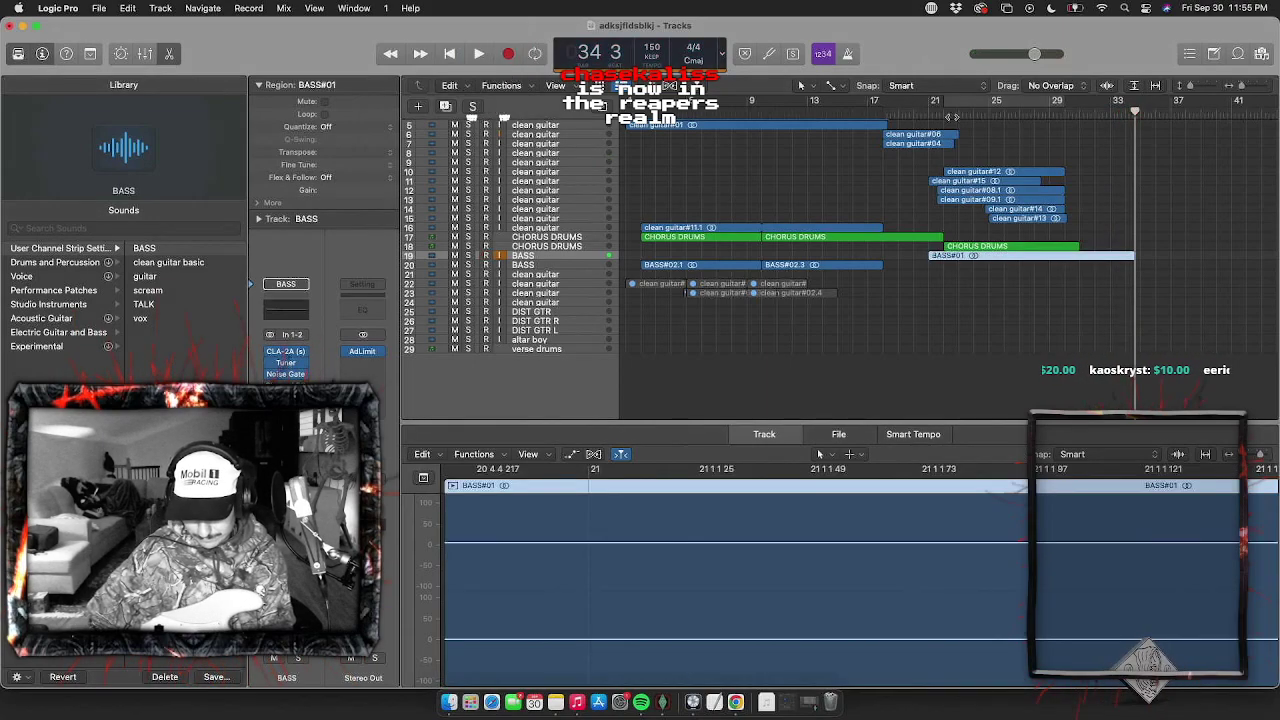
Play back the new bass take over the chorus, from about bar 21 to bar 26
key(space)
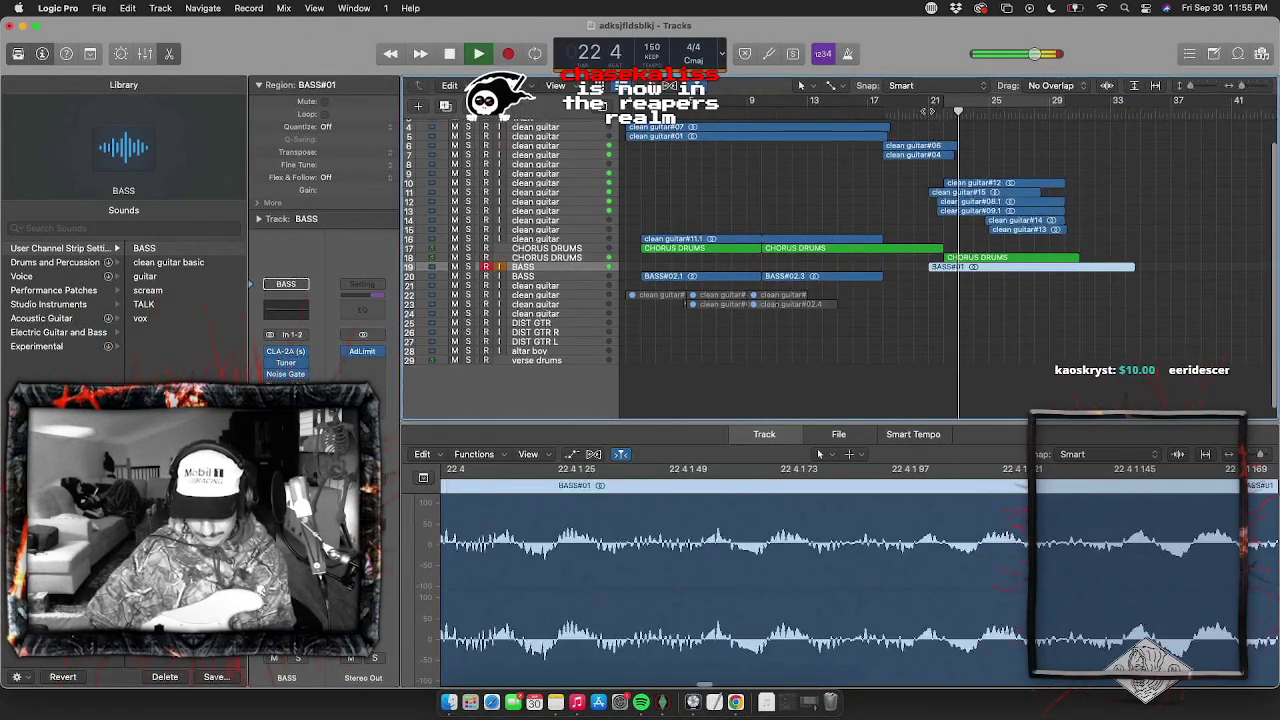
click(1203, 88)
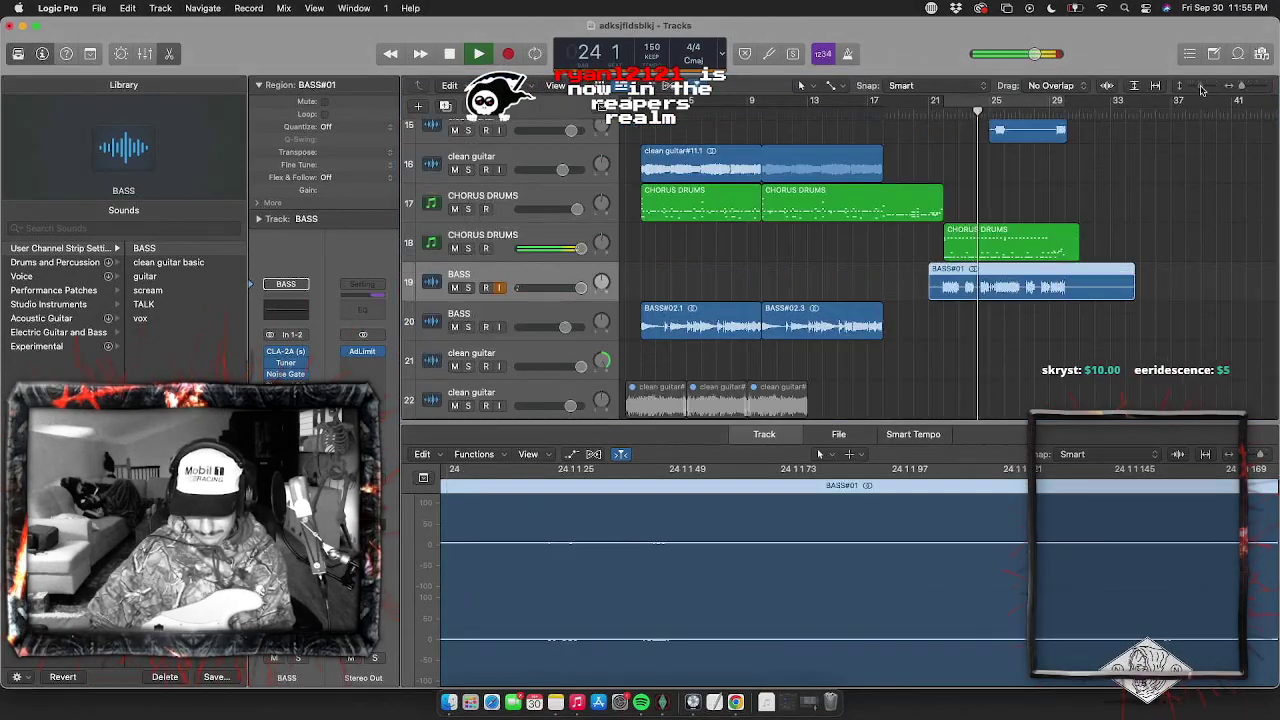
drag(1201, 88, 1182, 90)
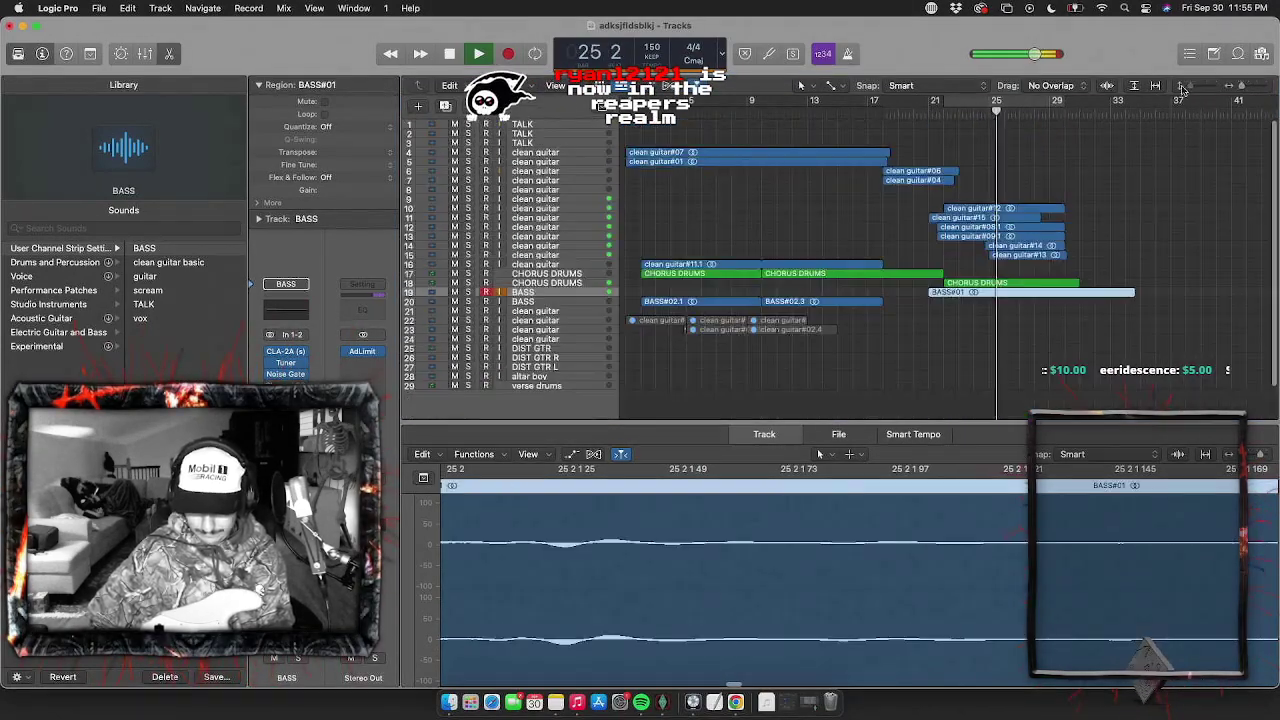
scroll(657, 208, up, 2)
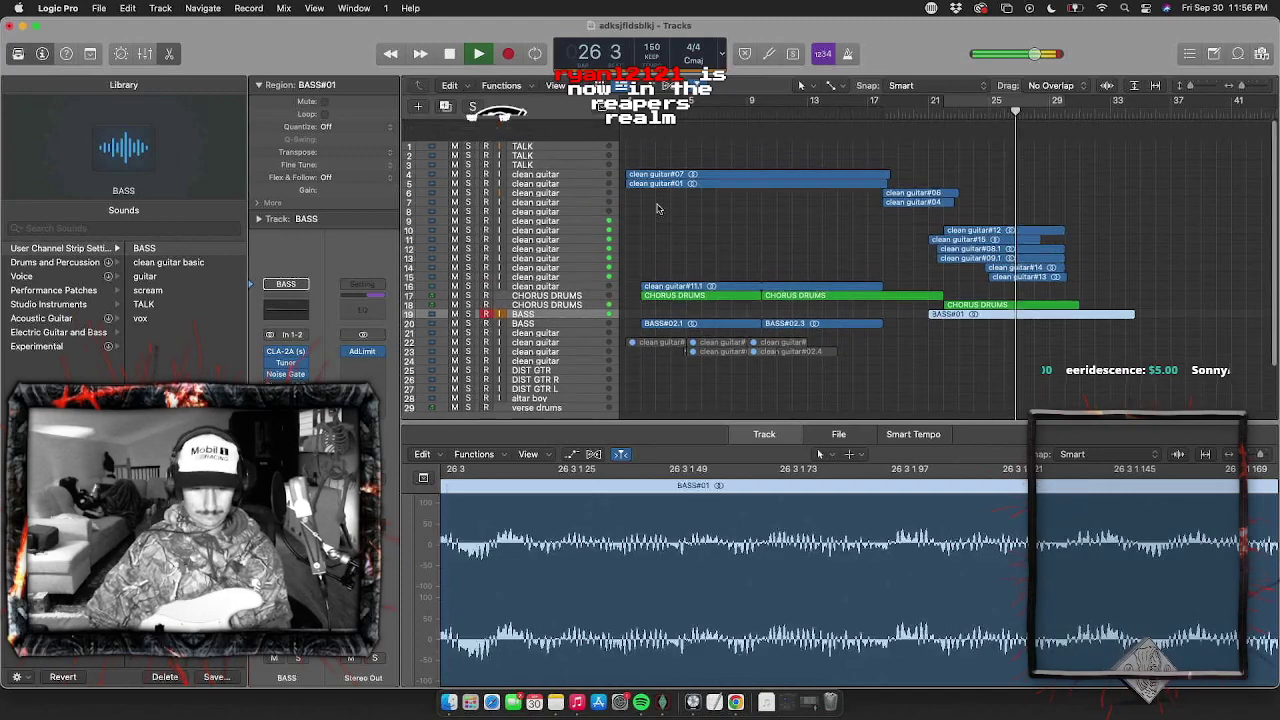
key(space)
Make the first TALK track the selected track
click(552, 127)
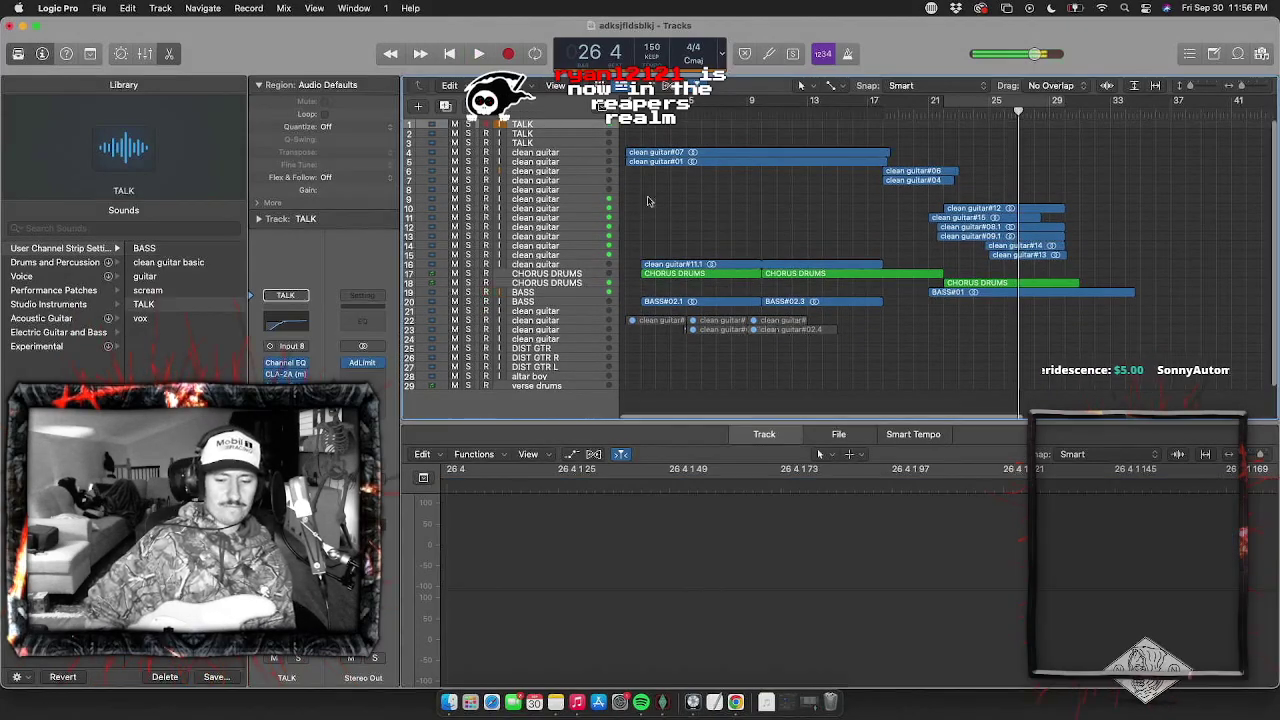
click(580, 152)
click(541, 123)
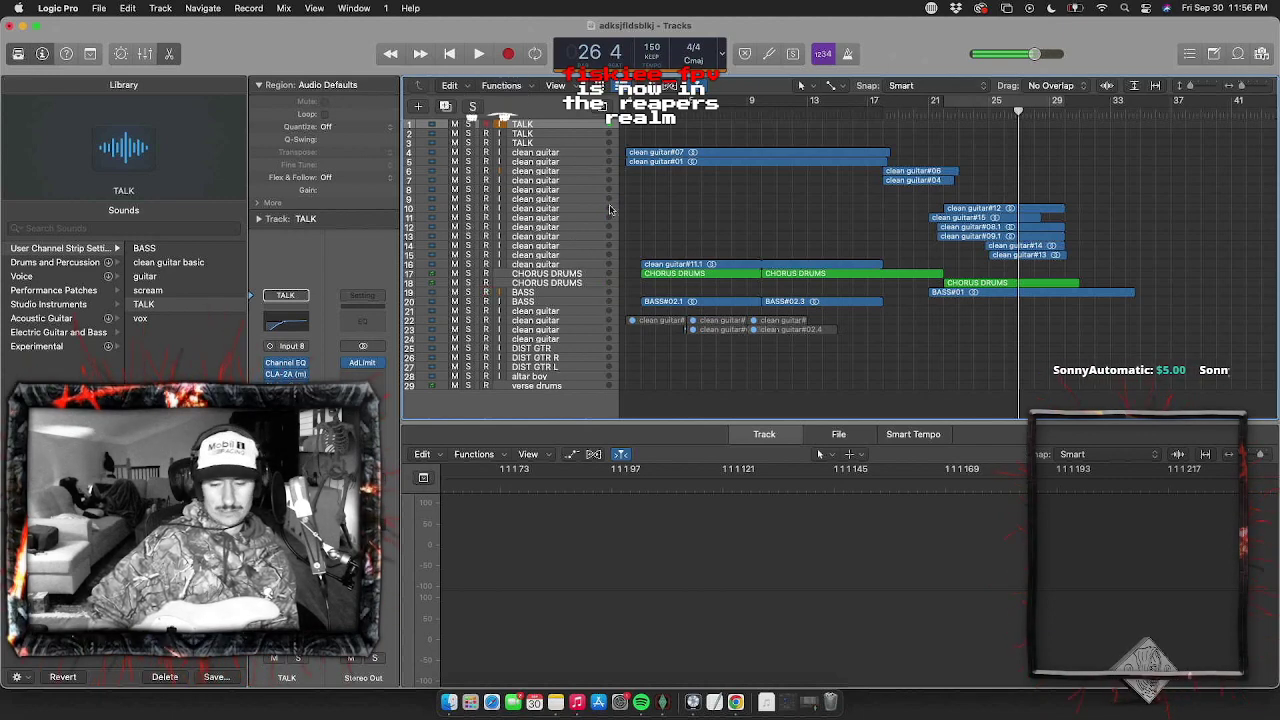
Select tracks 4 through 20 and lower their volumes together by about 3.5 dB
click(577, 154)
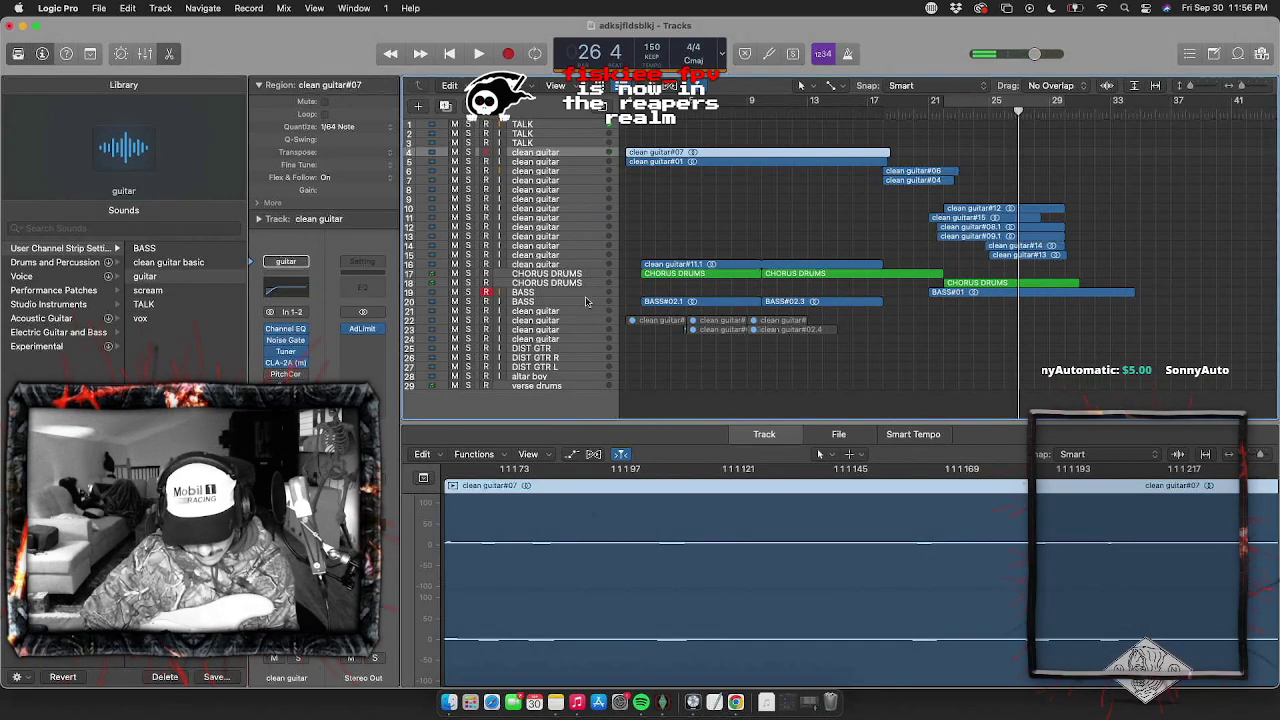
shift+click(587, 302)
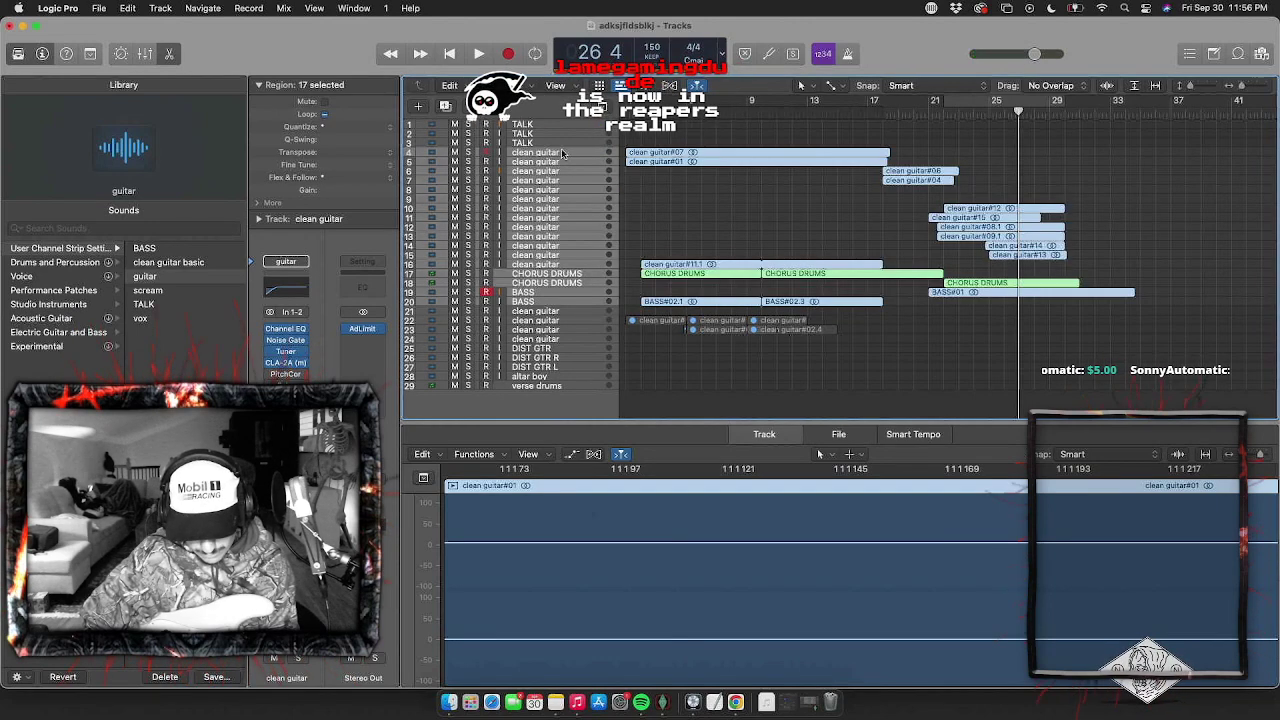
key(x)
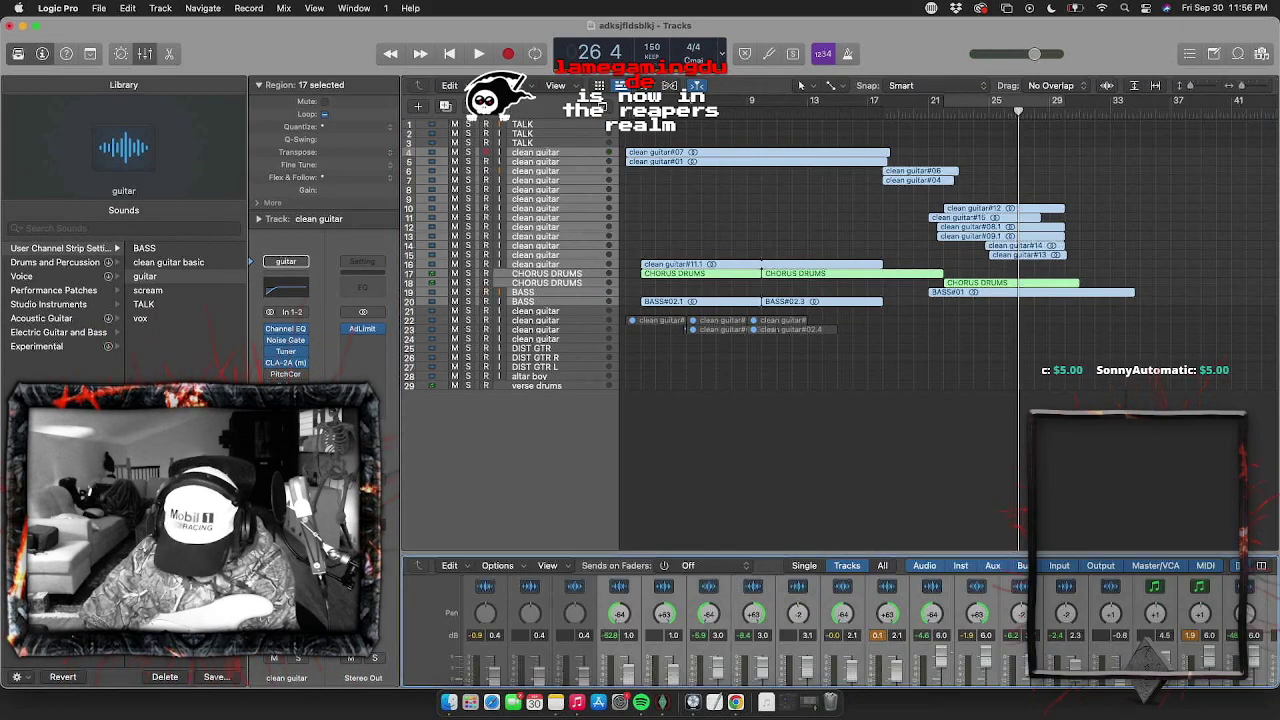
drag(628, 668, 628, 680)
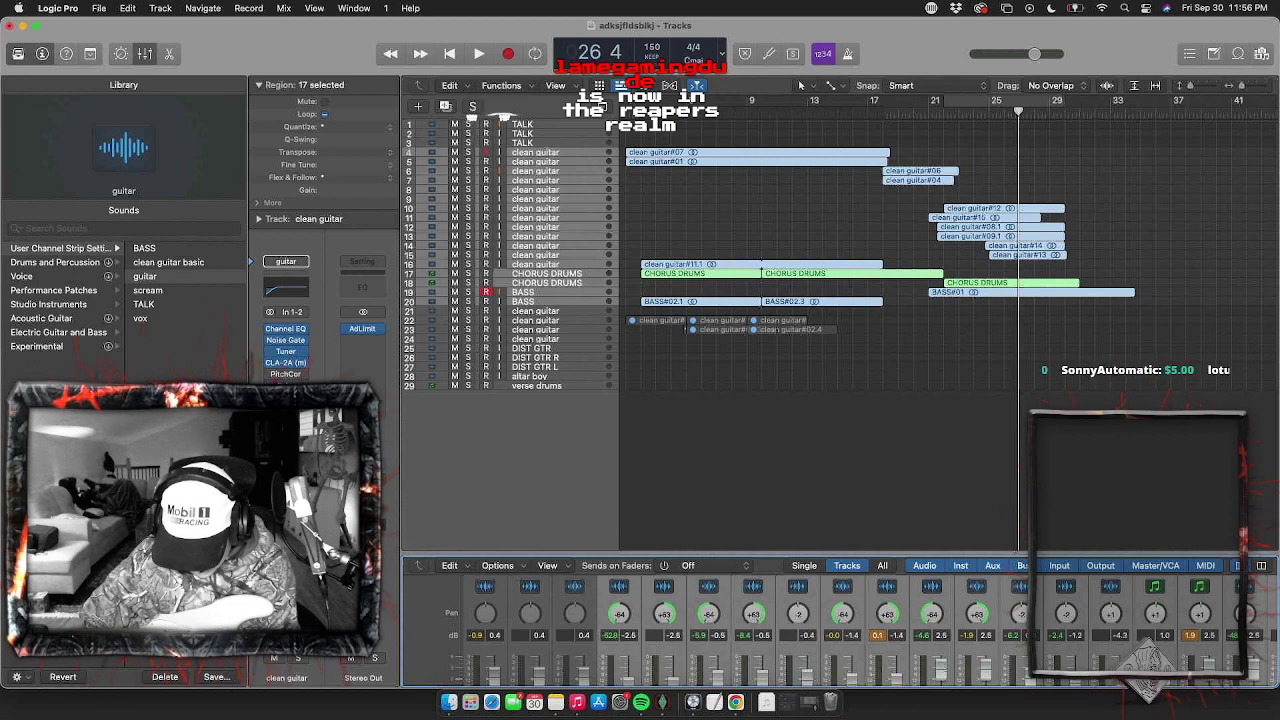
Play from about bar 17 into the chorus and turn off Low Latency Mode
key(space)
click(882, 109)
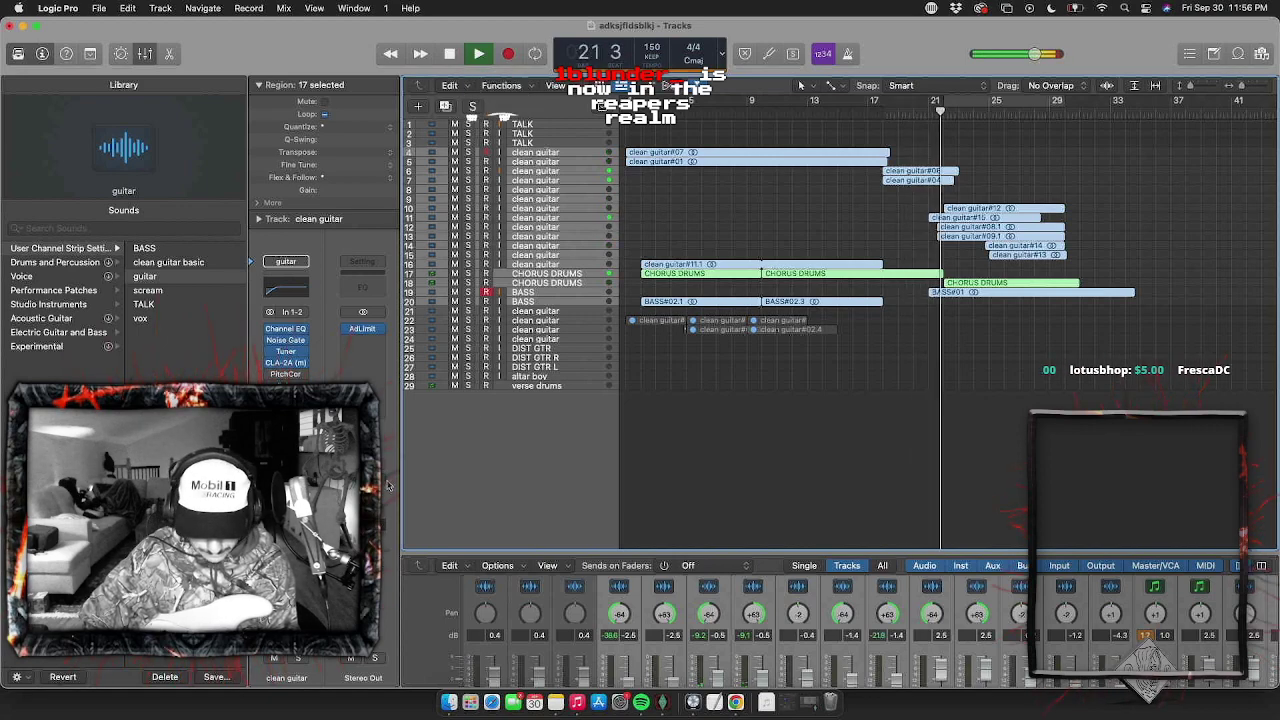
click(354, 8)
mouse_move(245, 8)
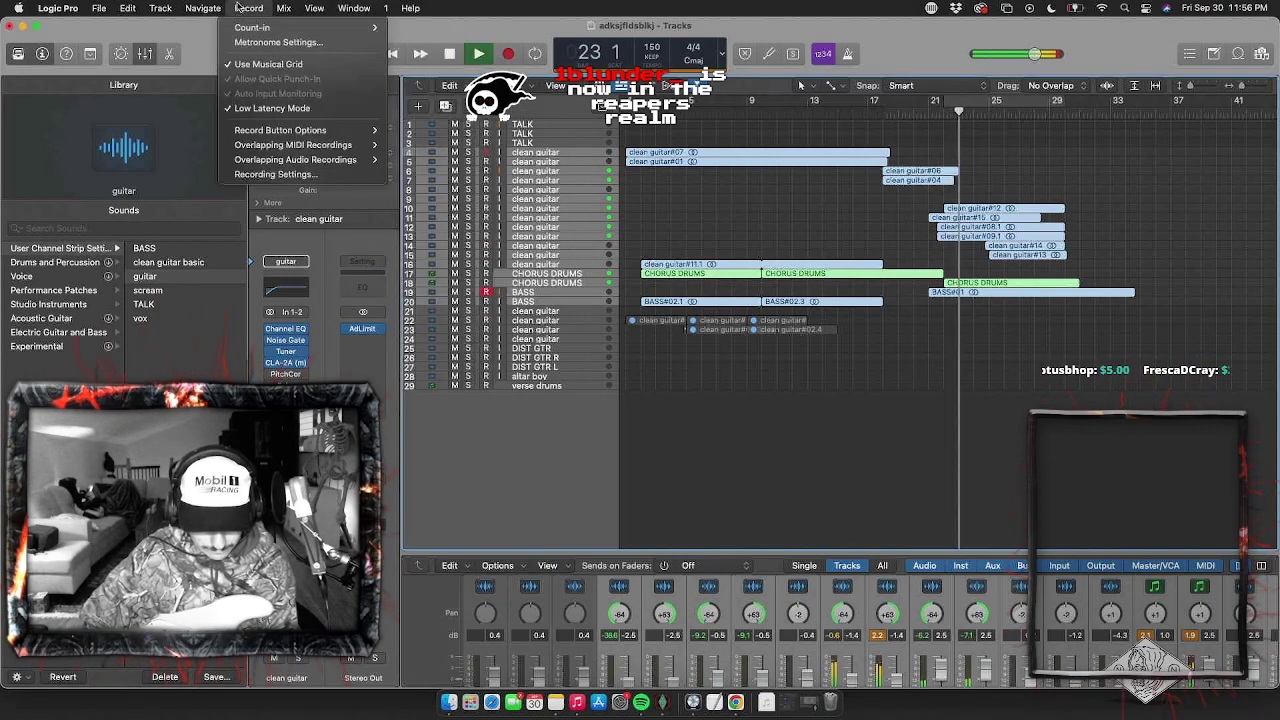
click(295, 108)
key(space)
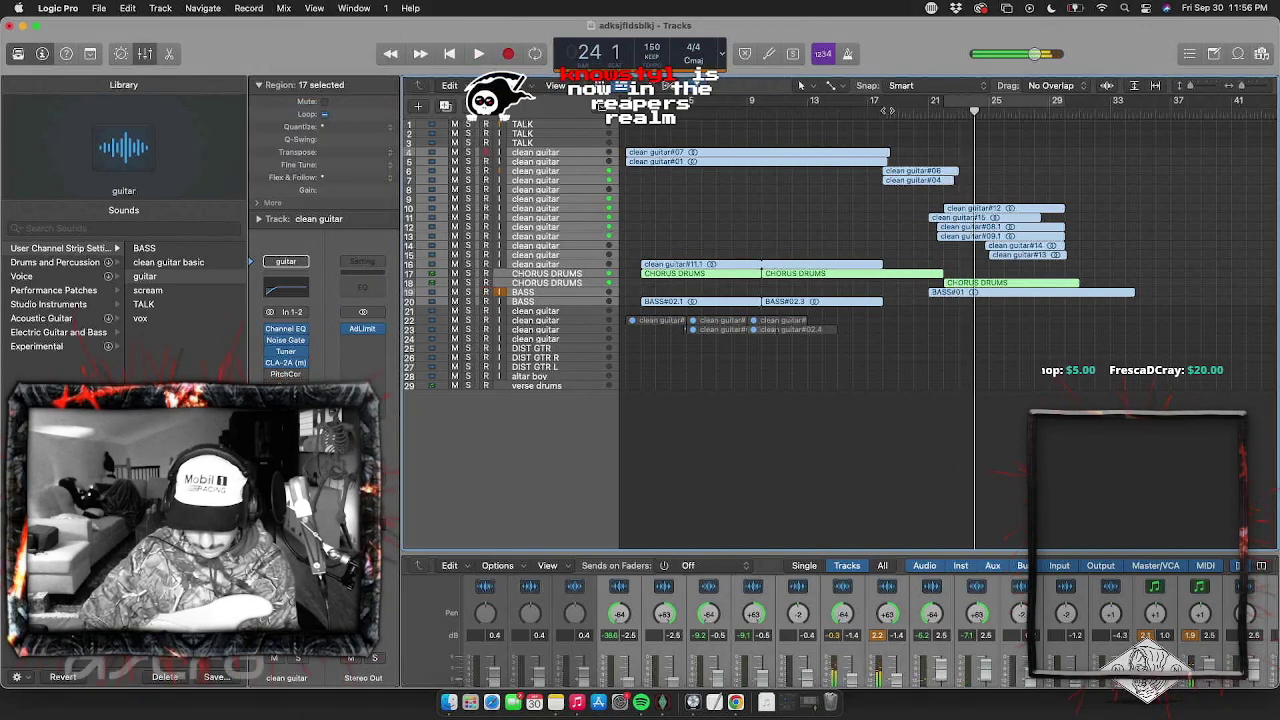
Play the lowered mix from just before bar 18, clear the region selection, and review the take on BASS track 19 over the chorus
click(887, 111)
key(space)
click(709, 445)
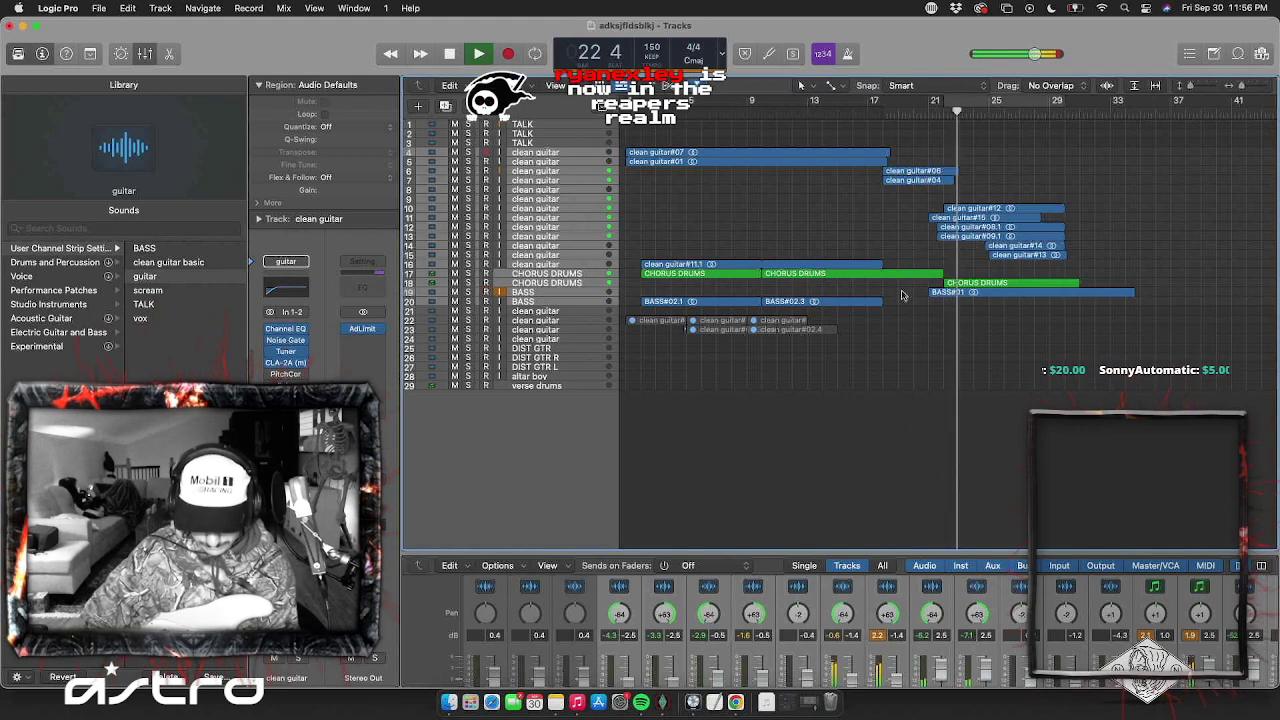
click(585, 294)
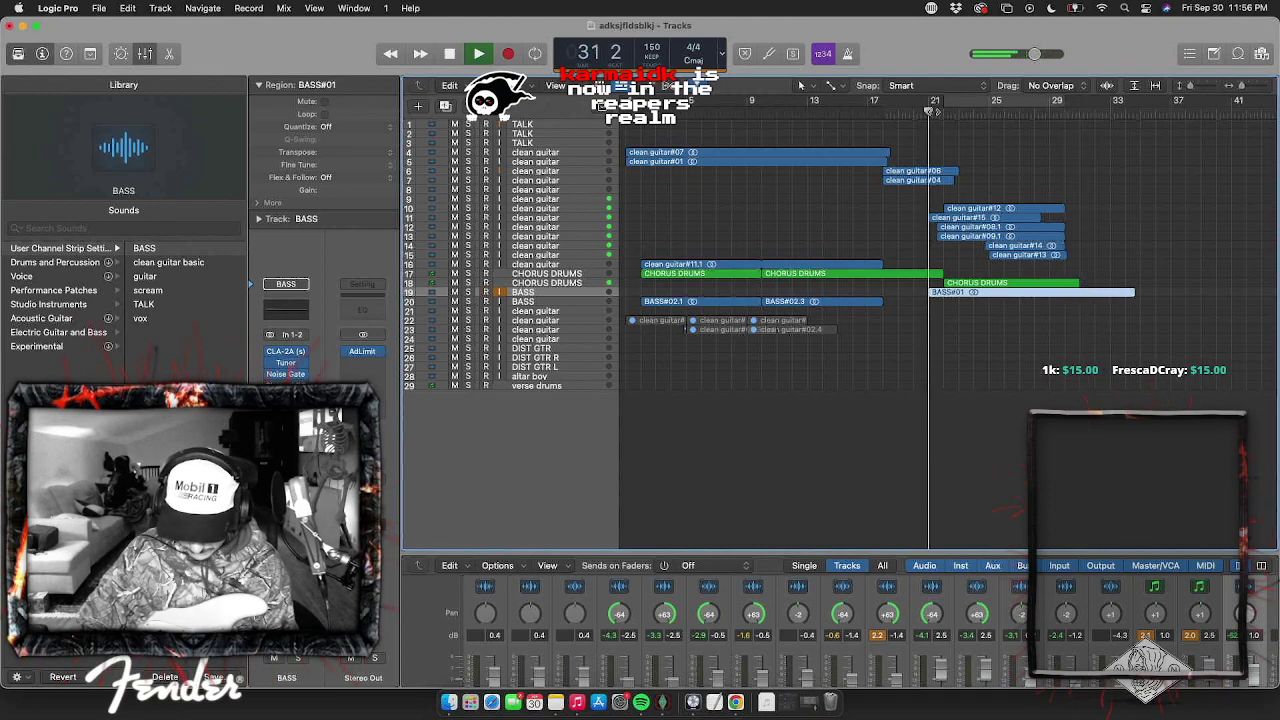
scroll(936, 111, up, 5)
scroll(922, 110, right, 2)
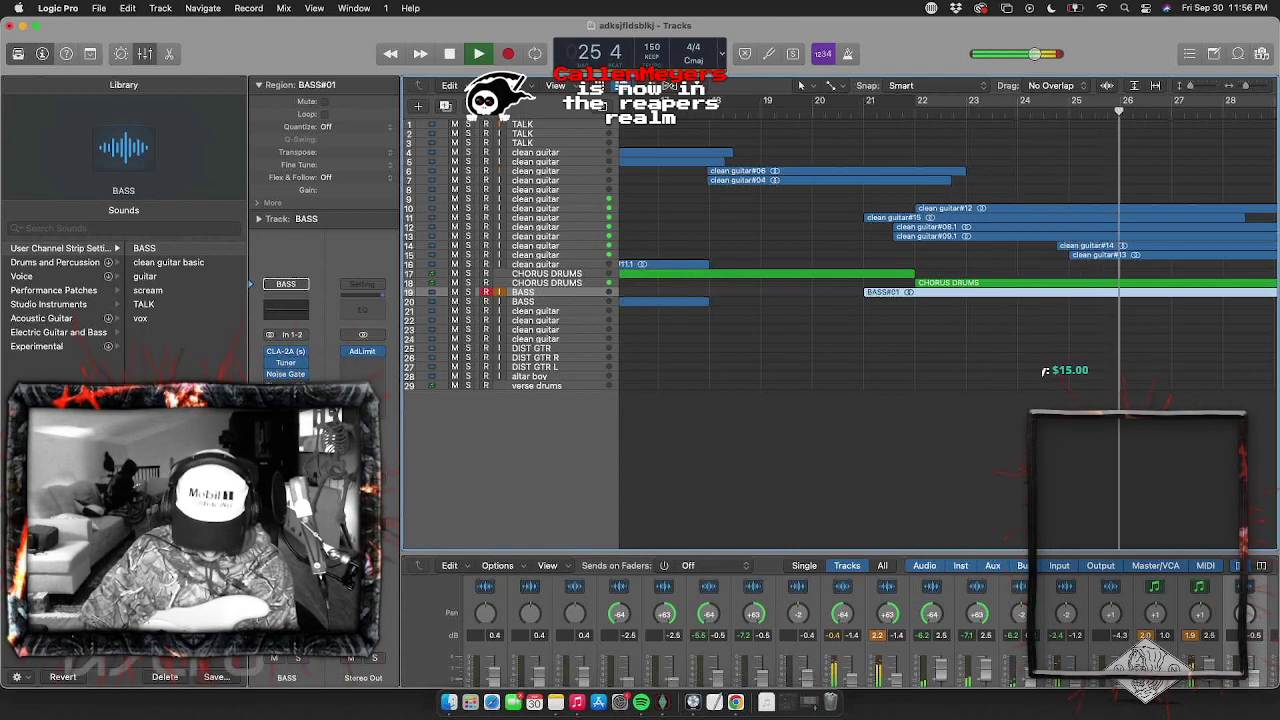
Solo BASS track 19 with CHORUS DRUMS track 18 and play them from the chorus start at bar 22
scroll(822, 323, right, 5)
scroll(816, 321, down, 3)
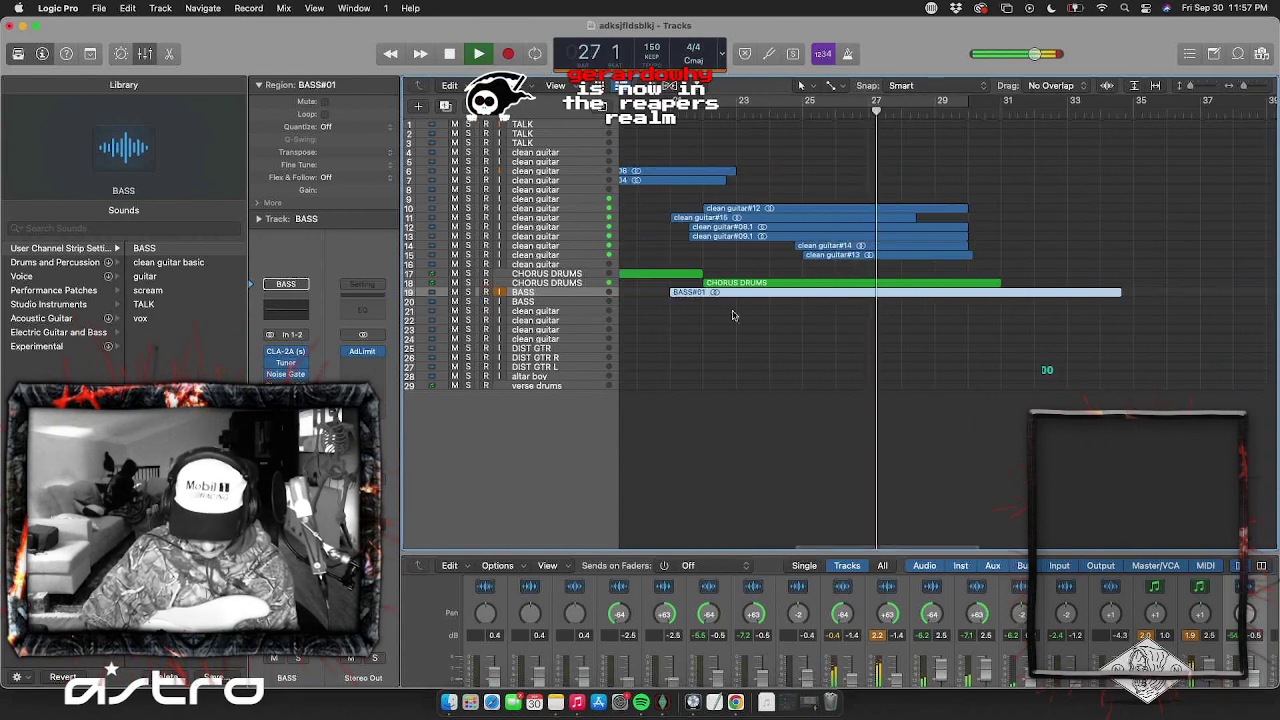
click(468, 292)
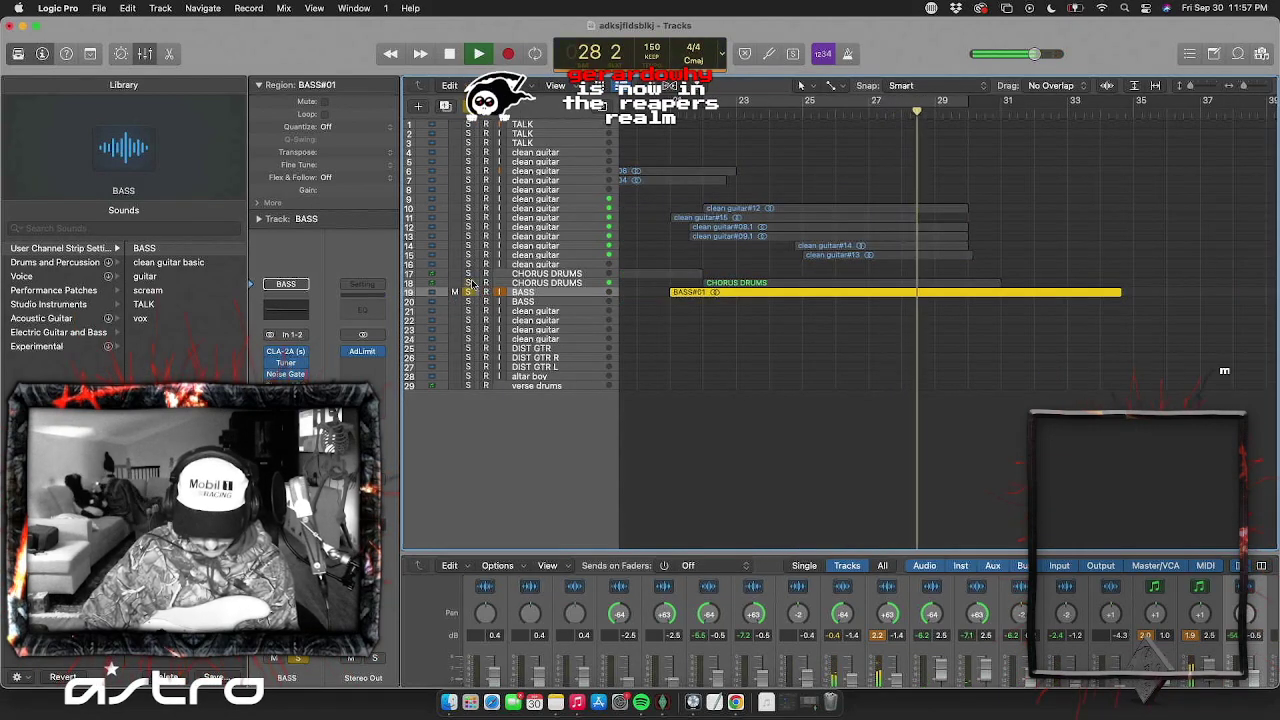
click(468, 283)
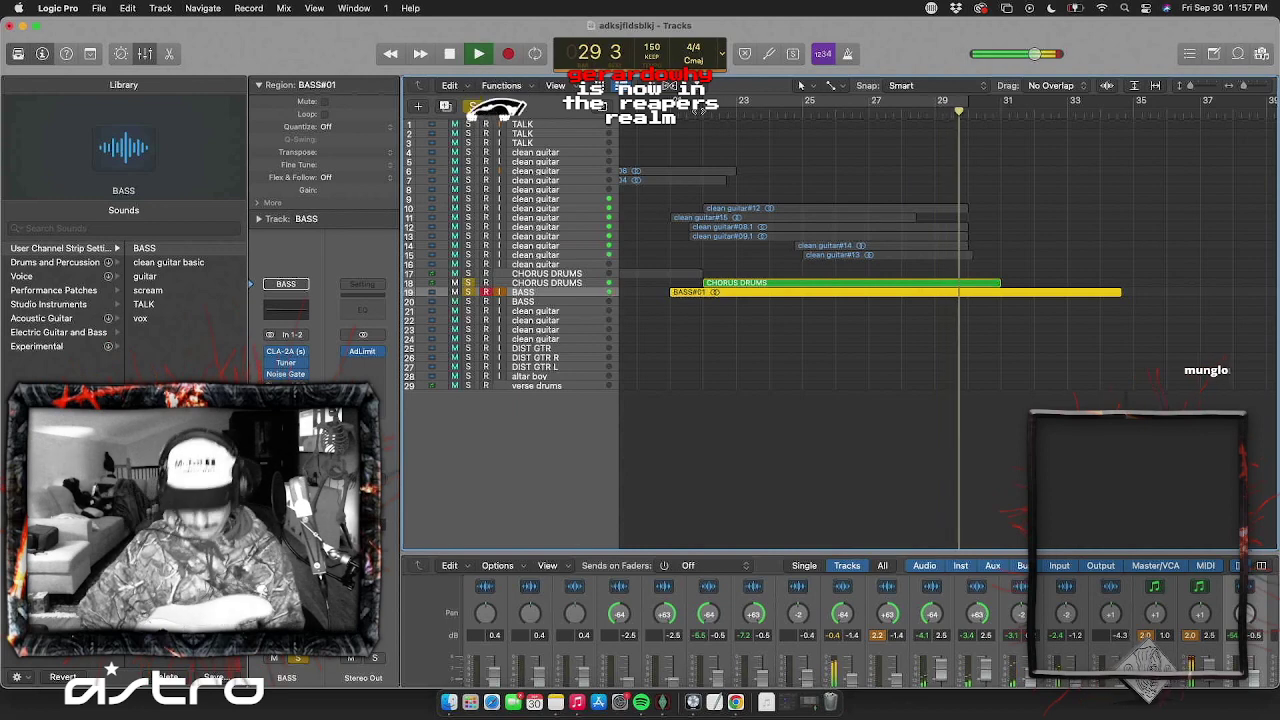
click(700, 109)
Solo clean guitar tracks 9 through 15 alongside the bass and drums while replaying the chorus
click(468, 208)
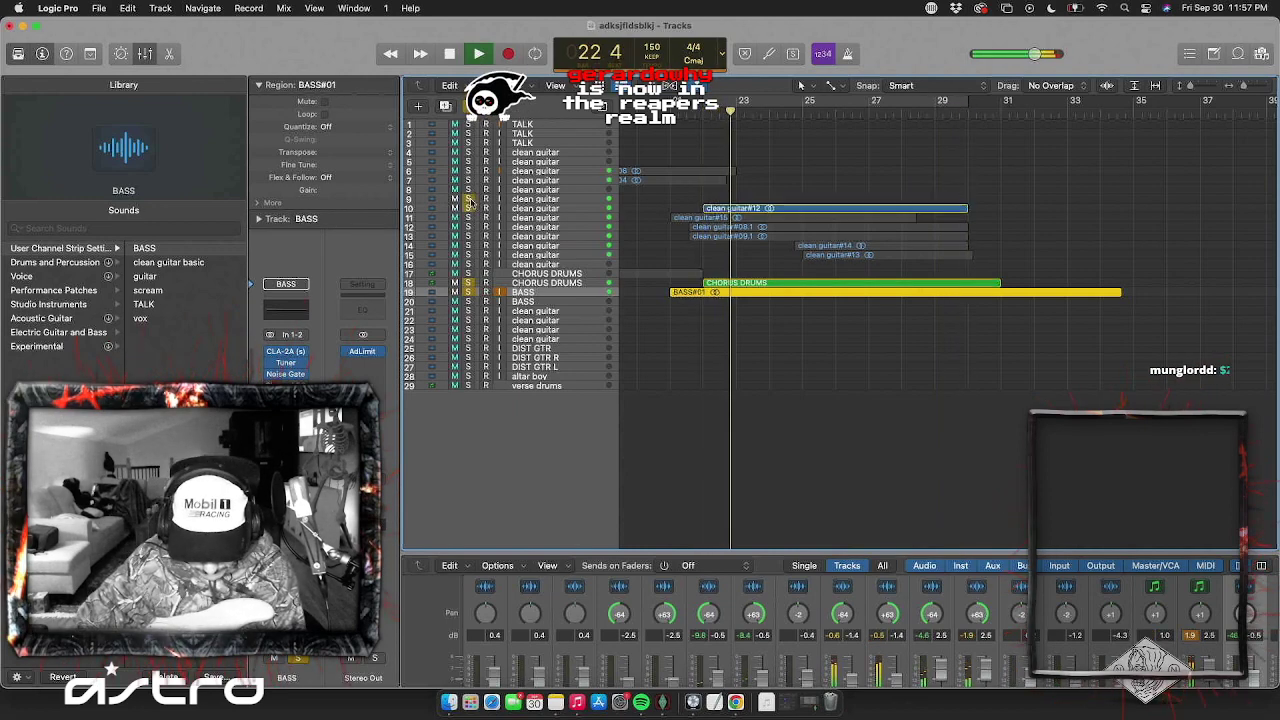
click(468, 217)
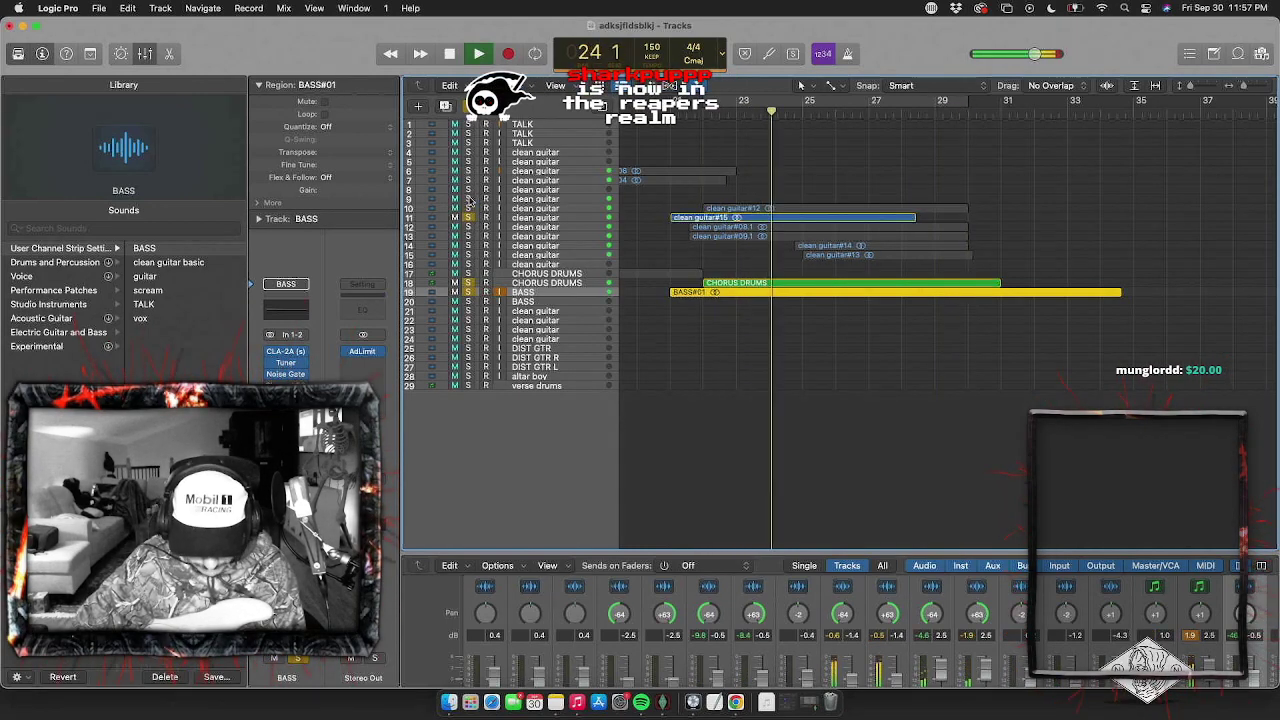
key(super+Left)
key(super+Left)
key(super+Left)
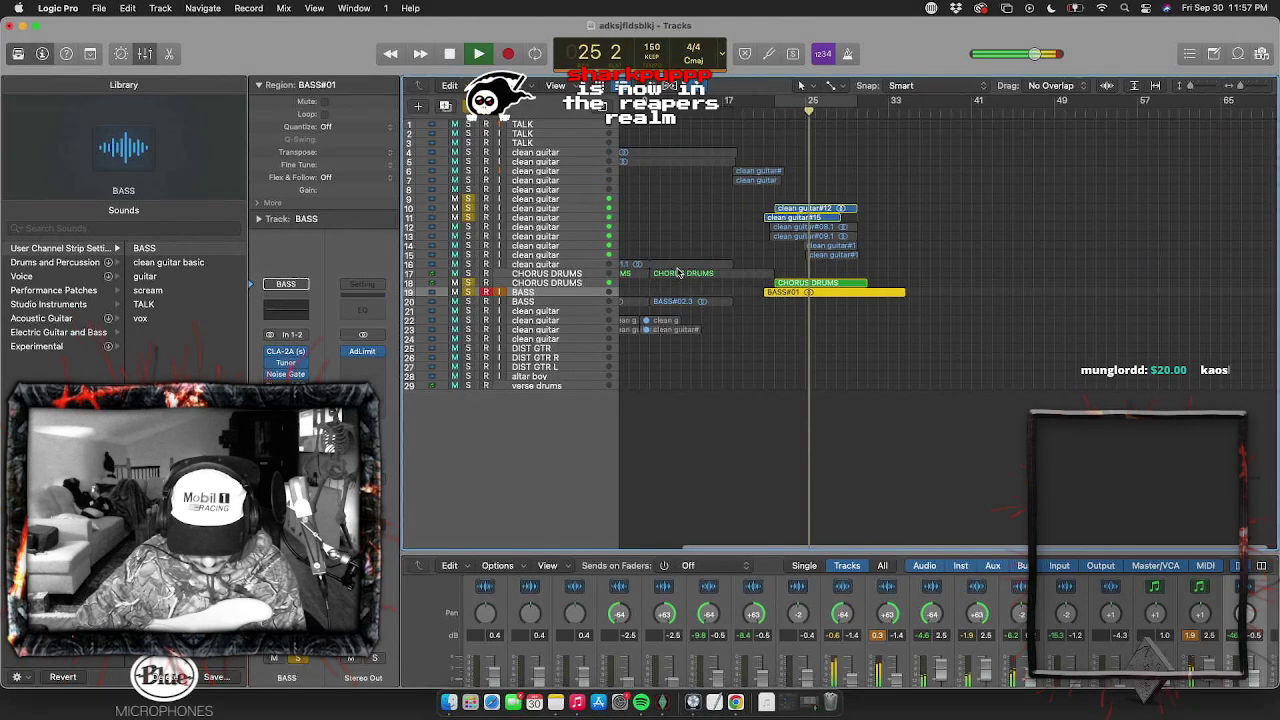
click(776, 109)
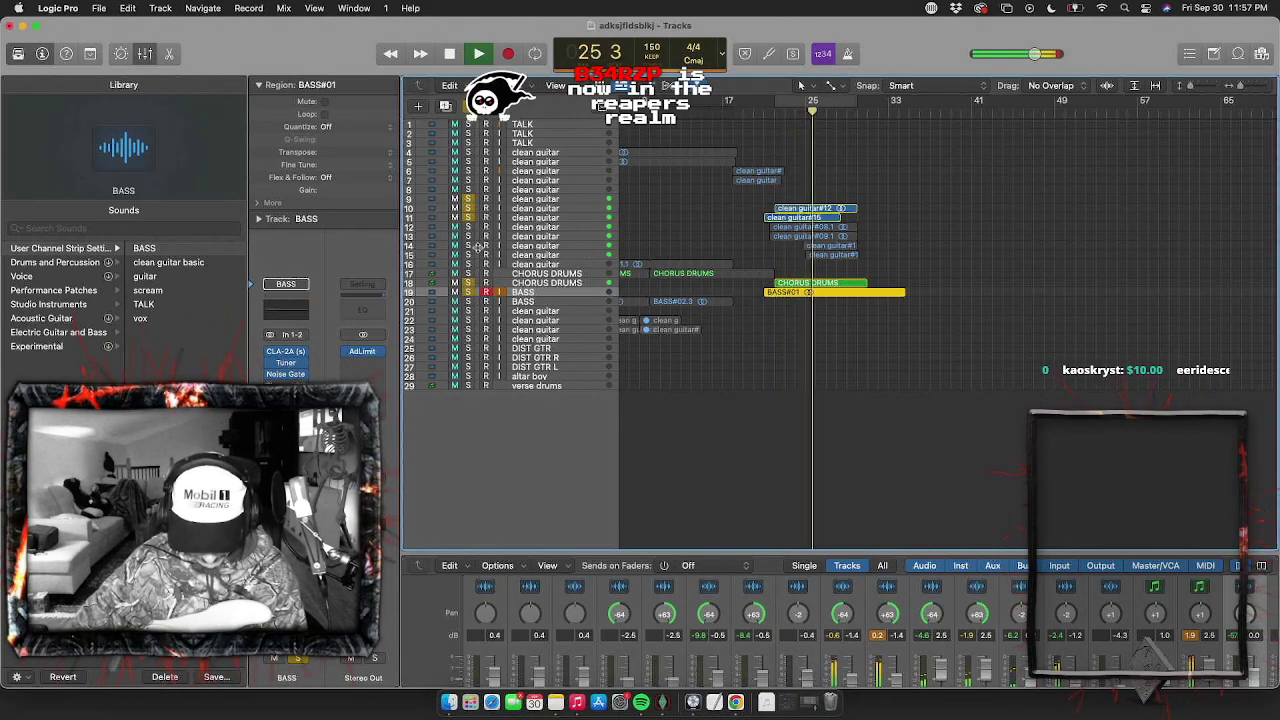
click(467, 246)
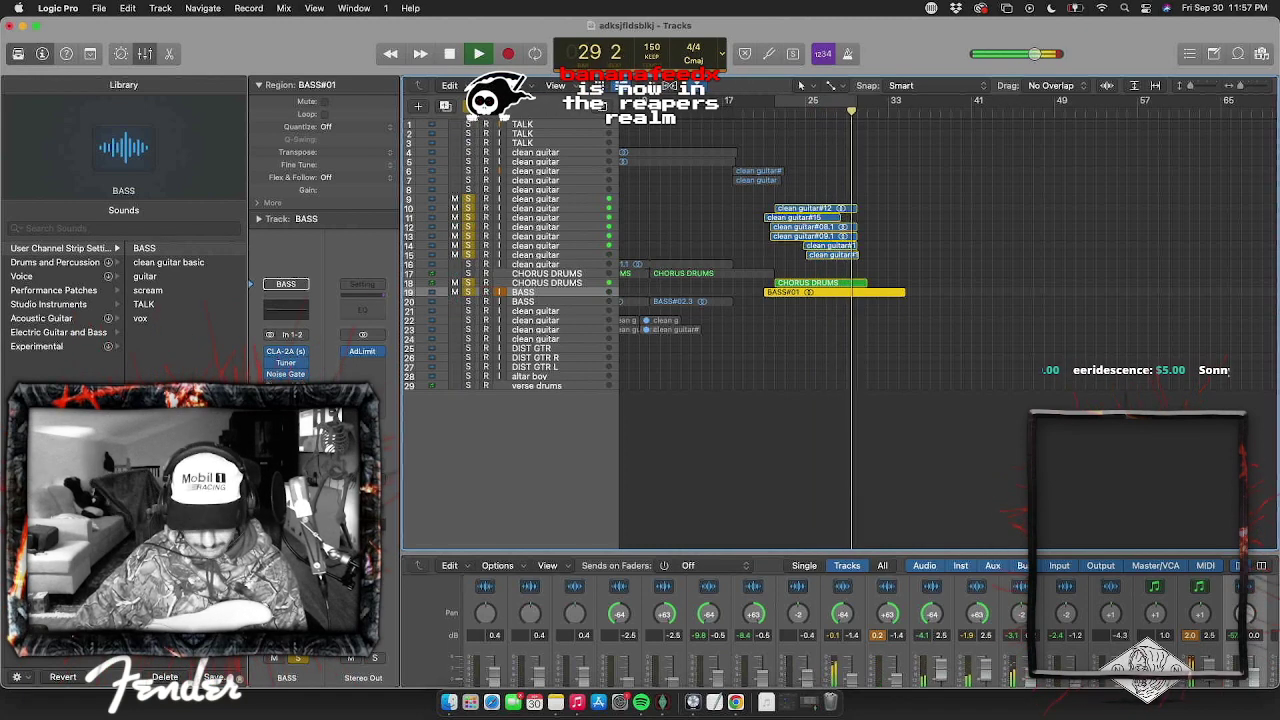
Clear all solos, play the full mix from about bar 15 into the chorus, and deselect the bass region
click(470, 106)
click(708, 111)
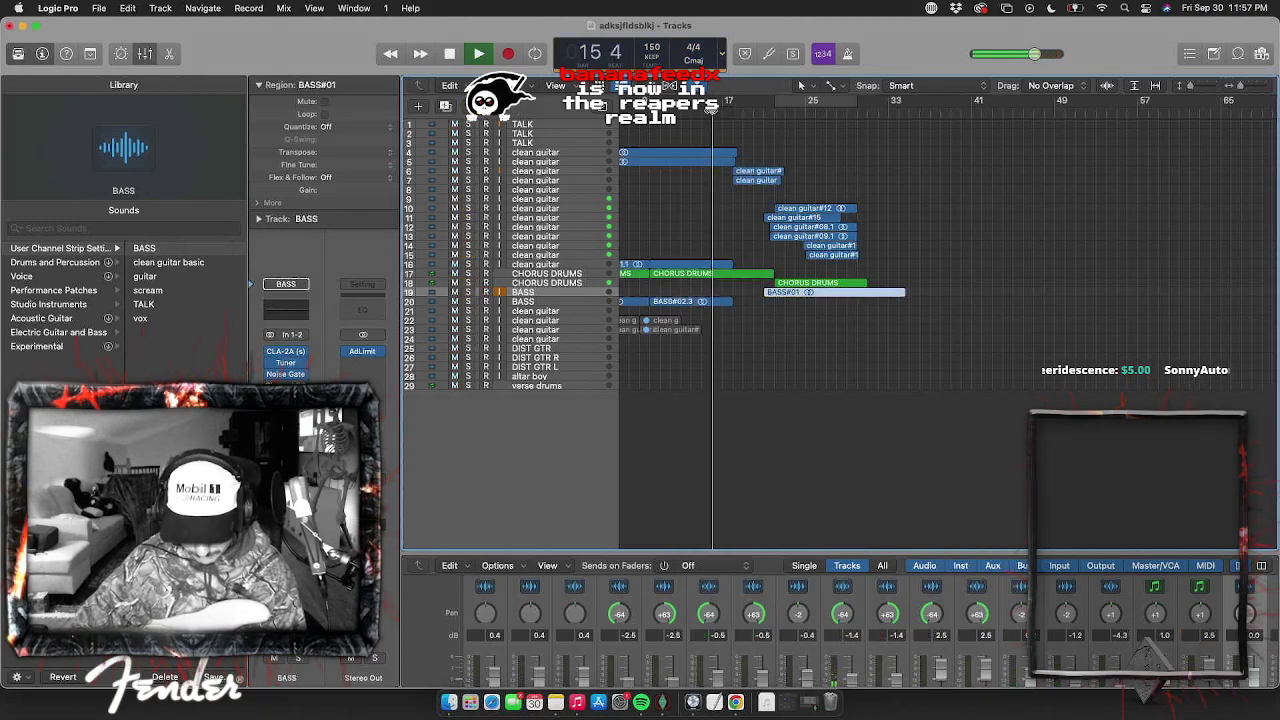
click(744, 307)
scroll(752, 330, left, 1)
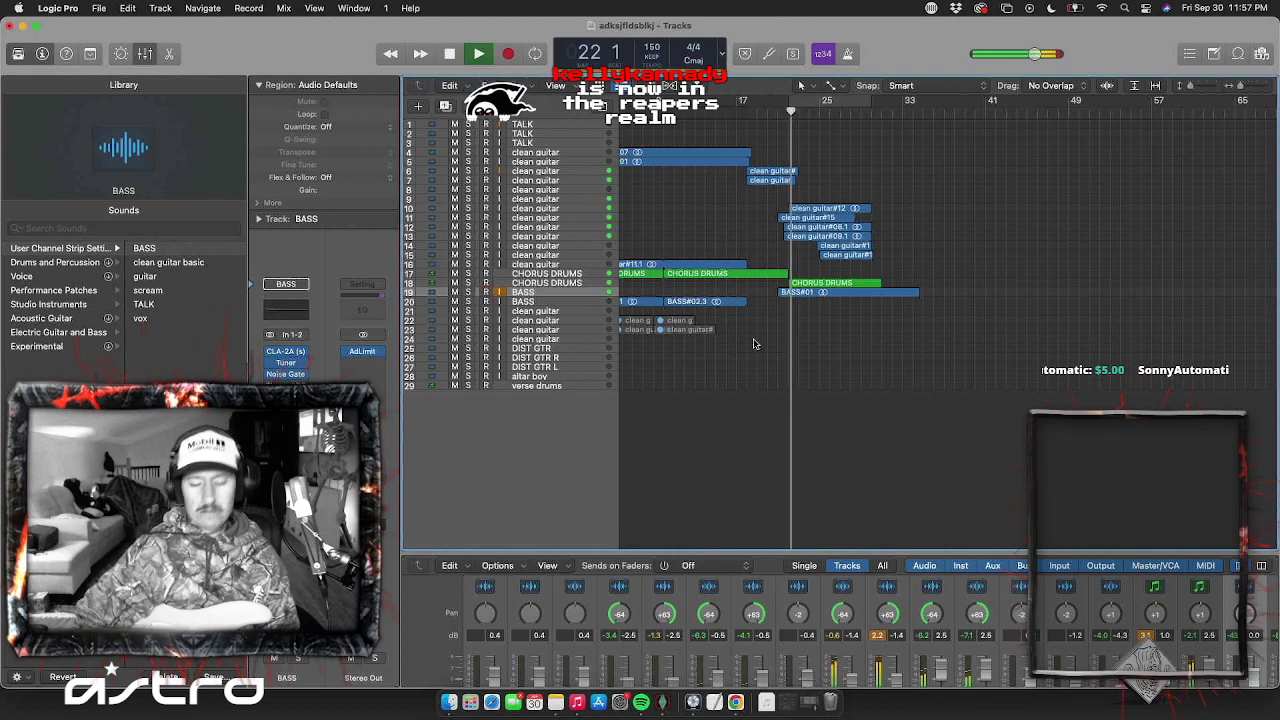
scroll(857, 371, up, 3)
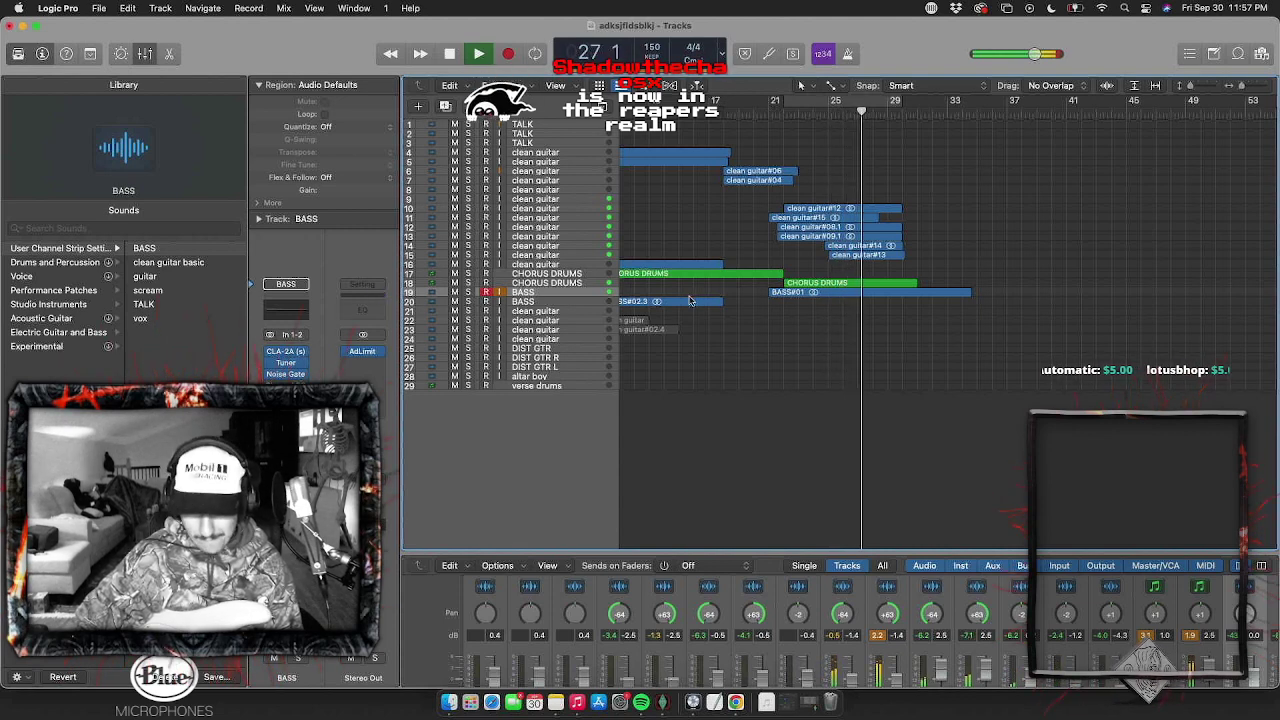
Raise CHORUS DRUMS track 18 to 3.5 dB, select both CHORUS DRUMS tracks, and replay from bar 22
click(589, 284)
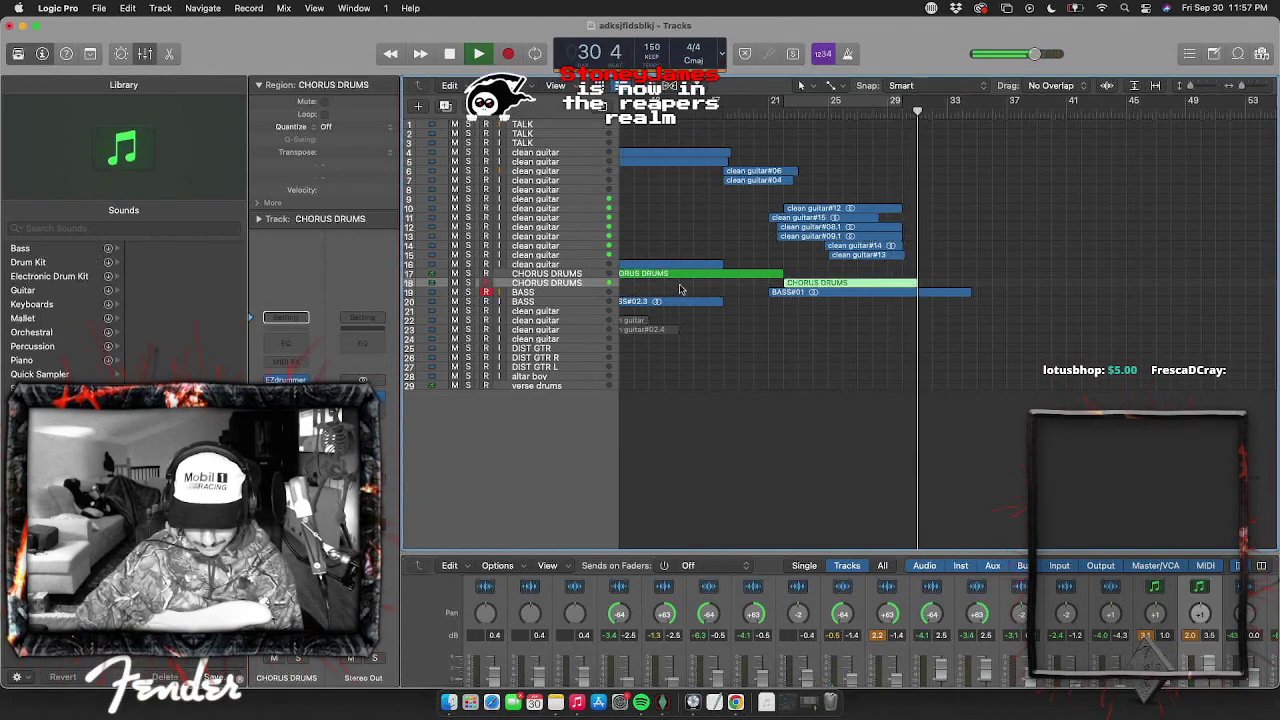
shift+click(563, 273)
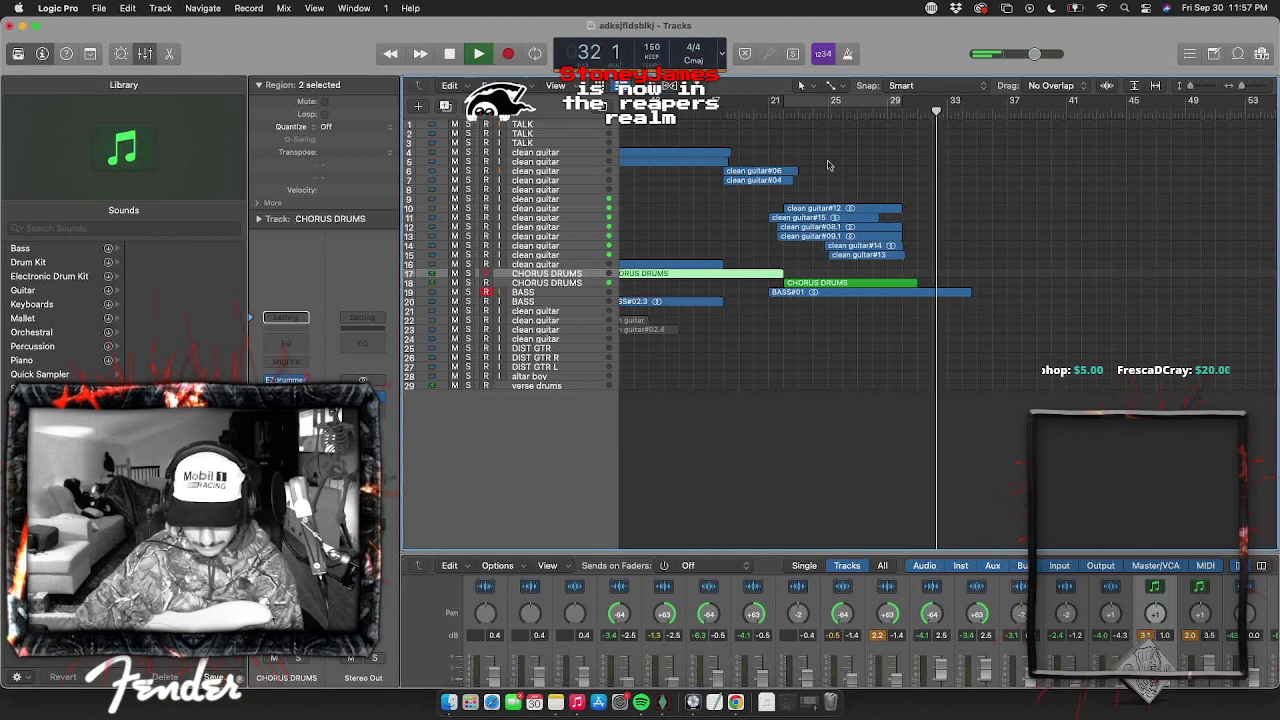
click(783, 112)
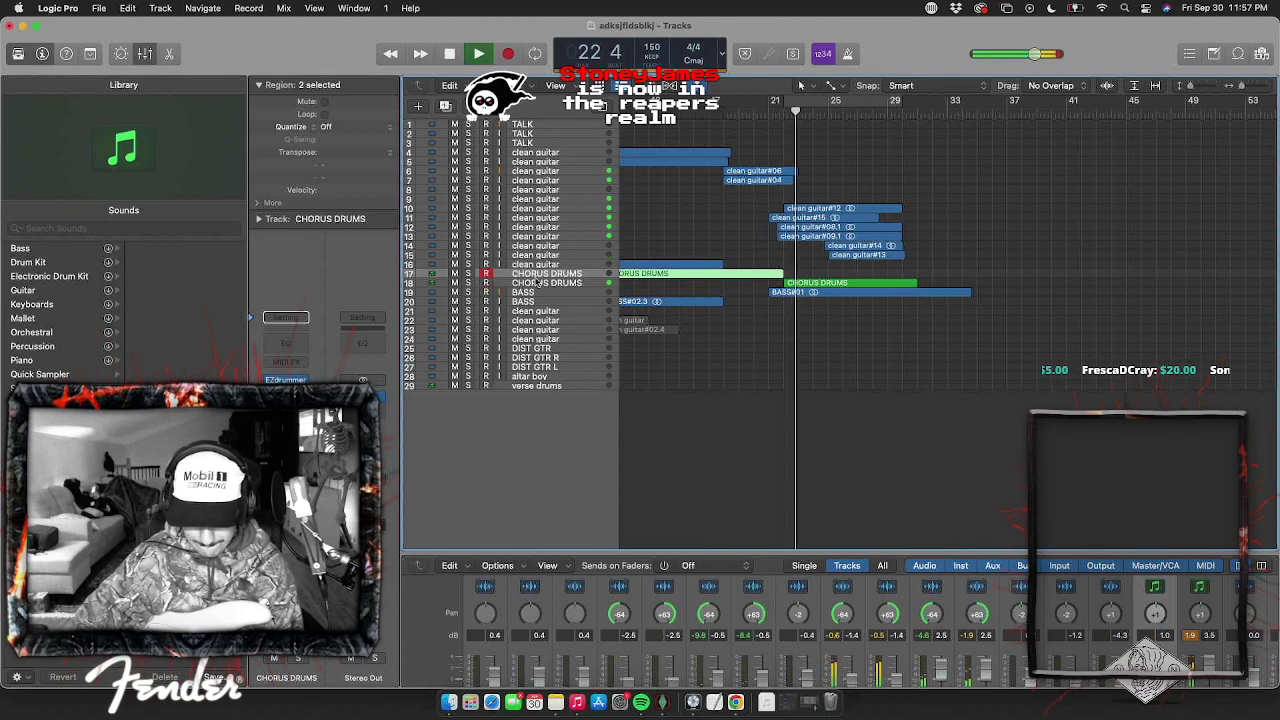
Set the gain of the Adaptive Limiter on Stereo Out to 0.0 dB and close the plug-in
key(v)
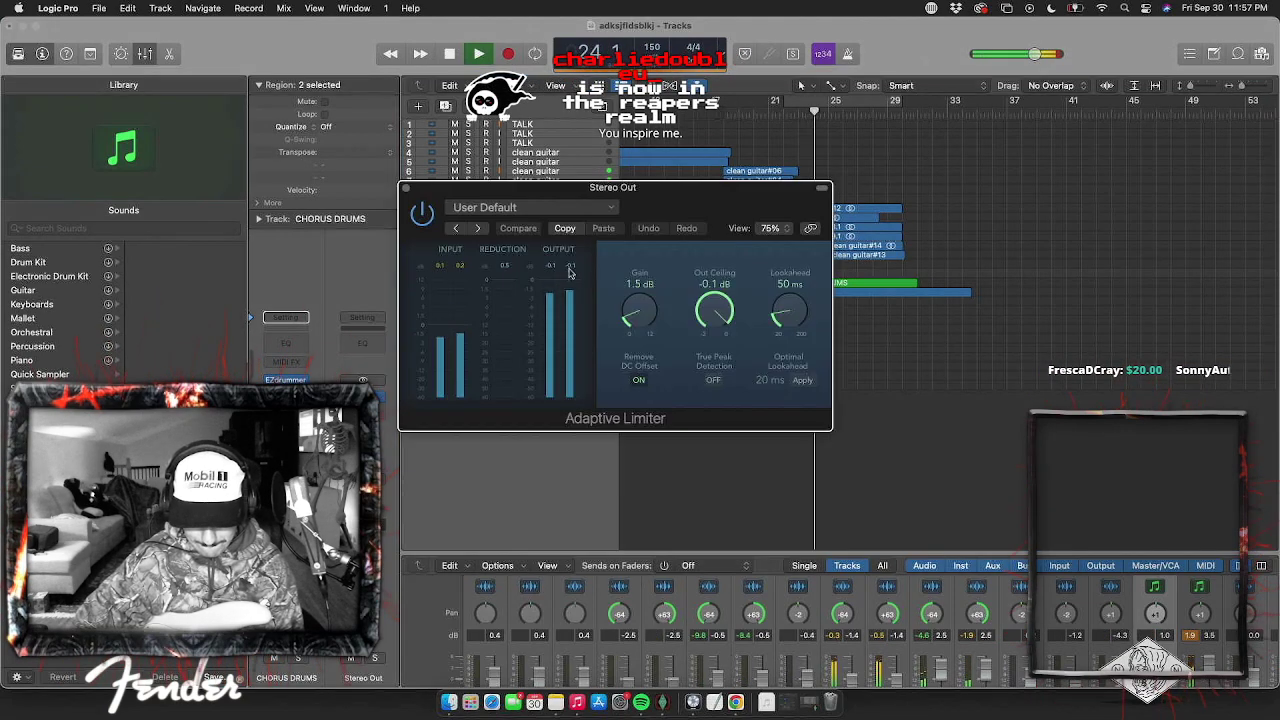
drag(635, 312, 583, 331)
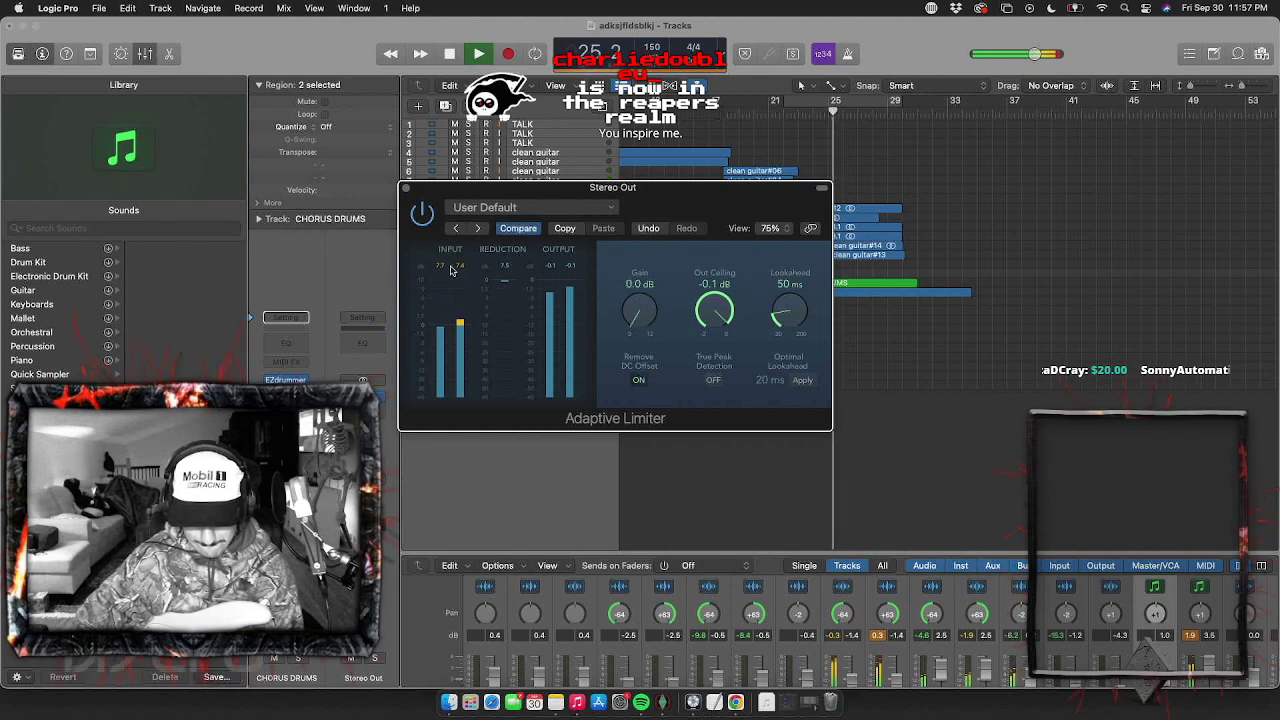
key(v)
Raise CHORUS DRUMS track 18 to 4.2 dB and clear the region selection
click(566, 285)
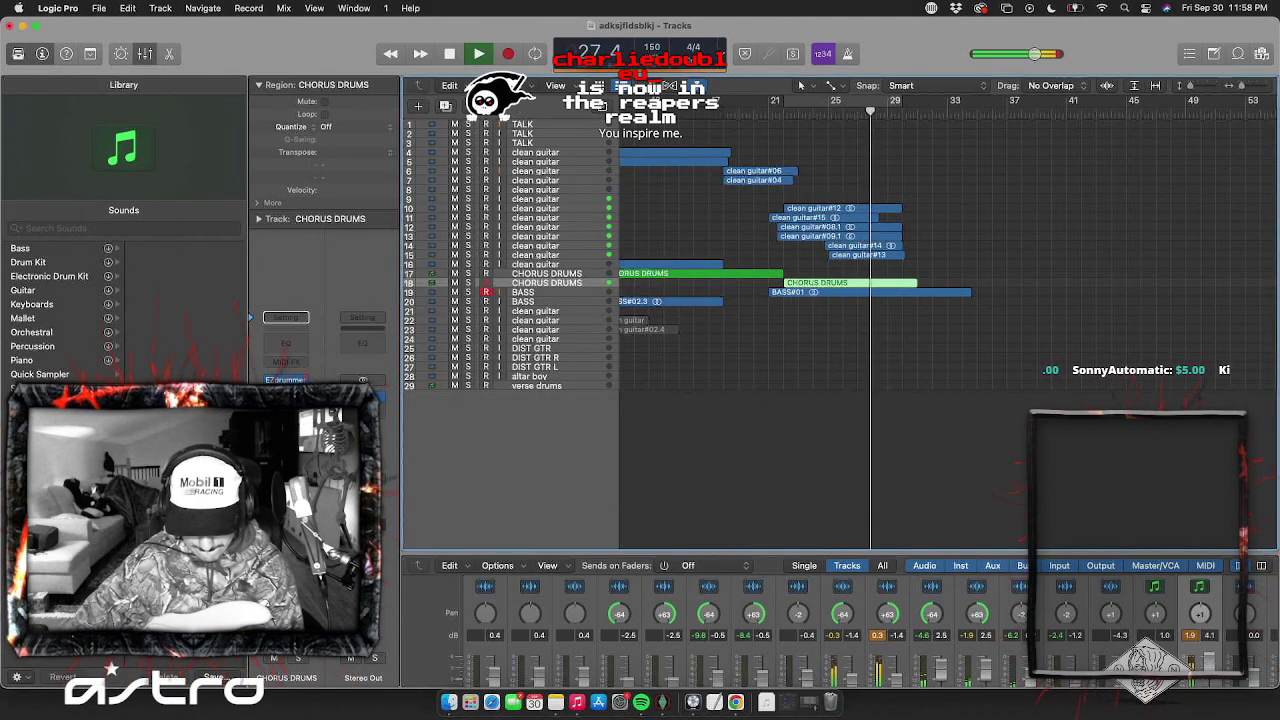
click(655, 356)
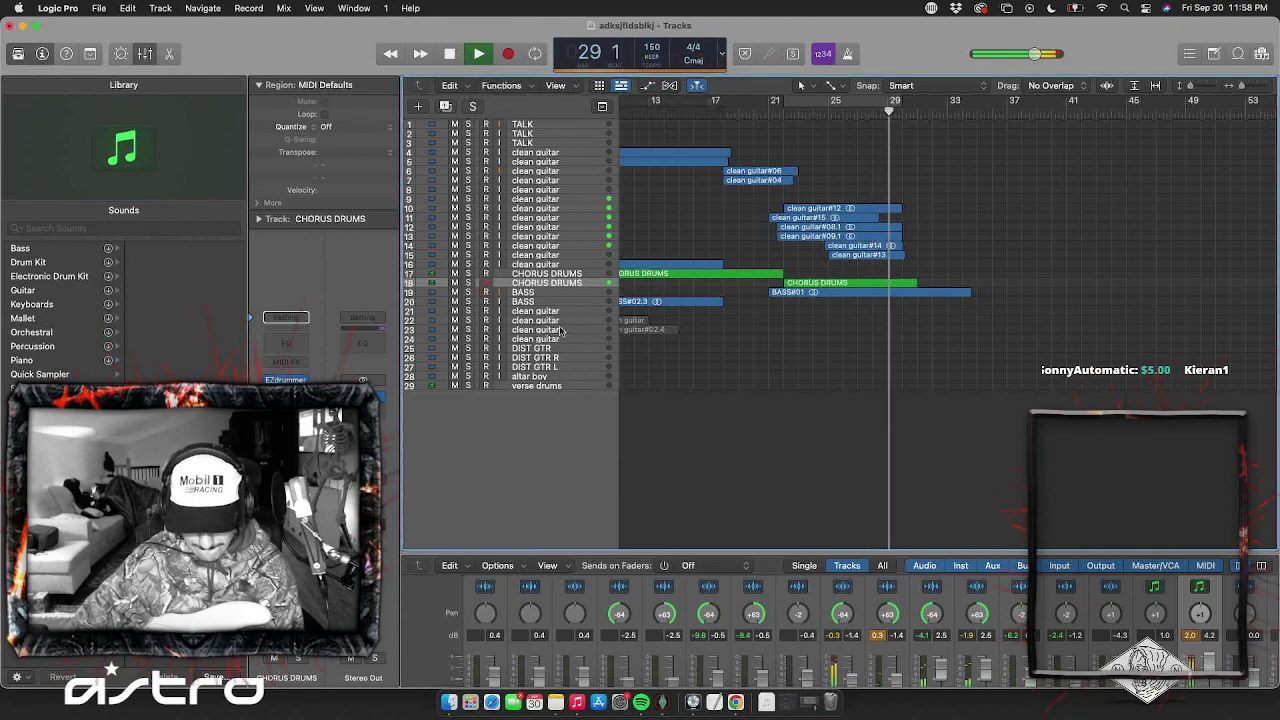
Select tracks 4 through 20 and lower their volumes together by about 1.5 dB
click(560, 301)
scroll(614, 154, left, 3)
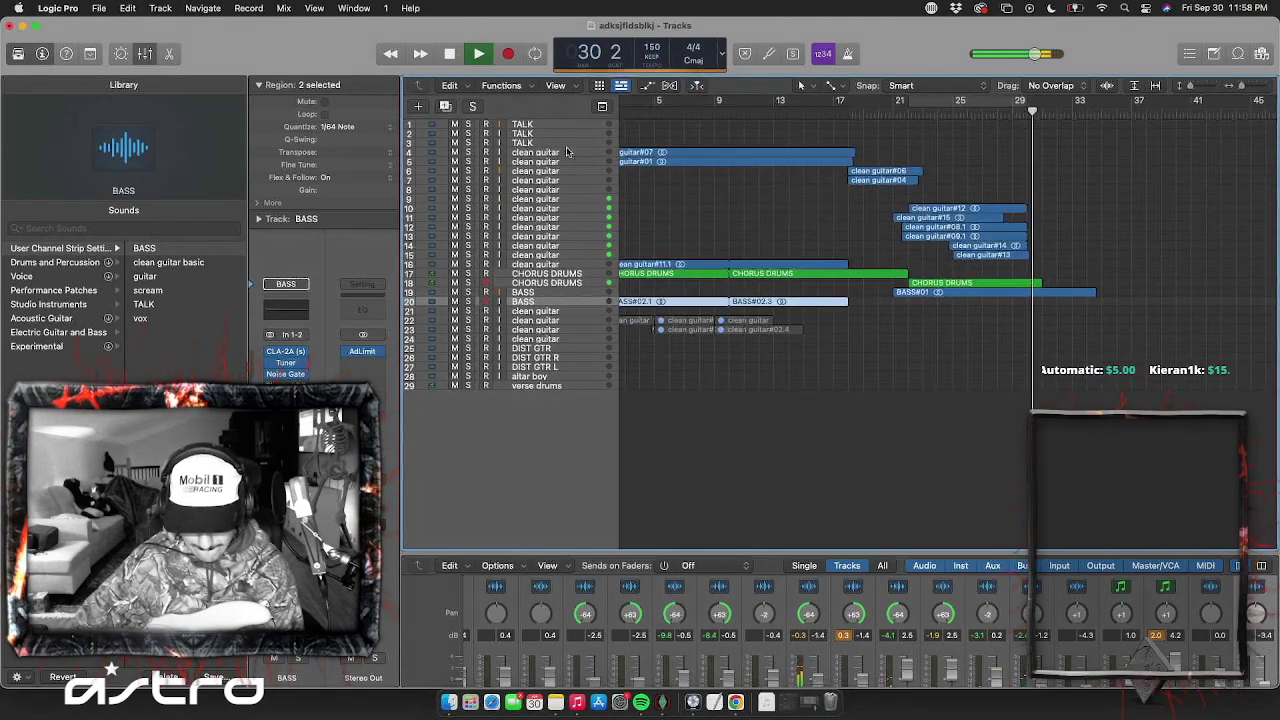
key(super+a)
key(super+Left)
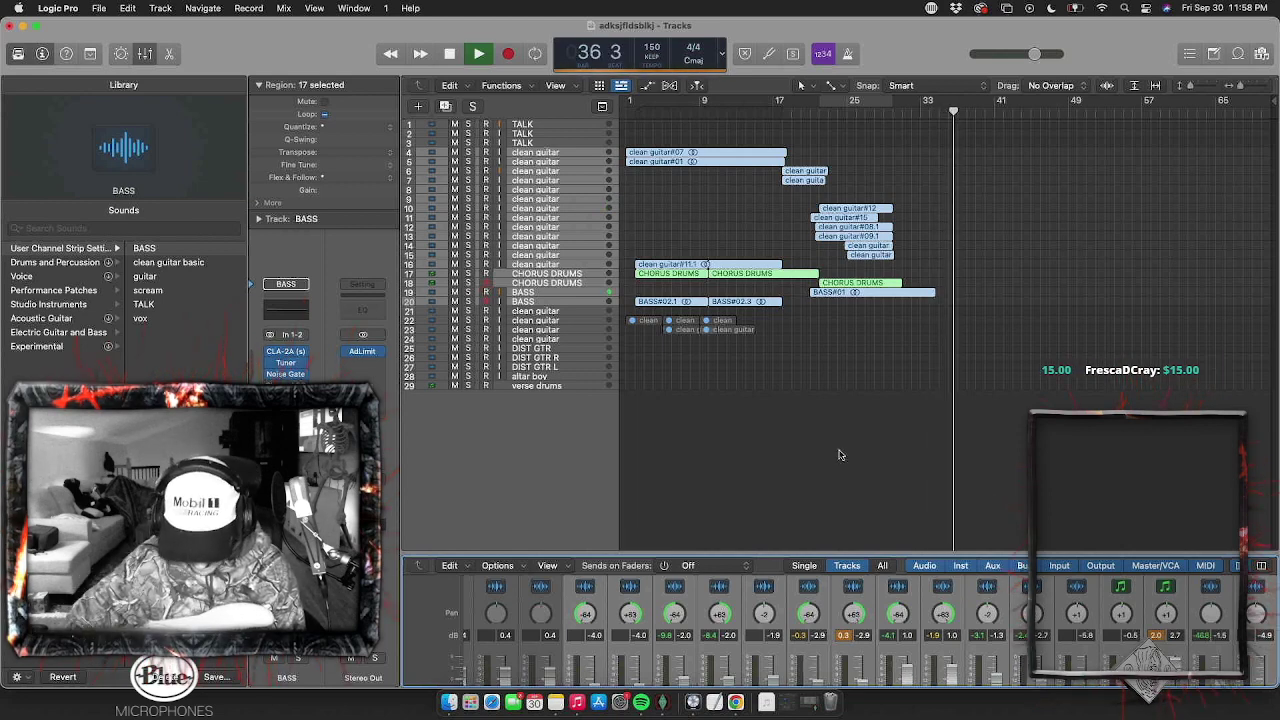
Play the lowered mix from about bar 18 and listen to the transition into the chorus
click(792, 108)
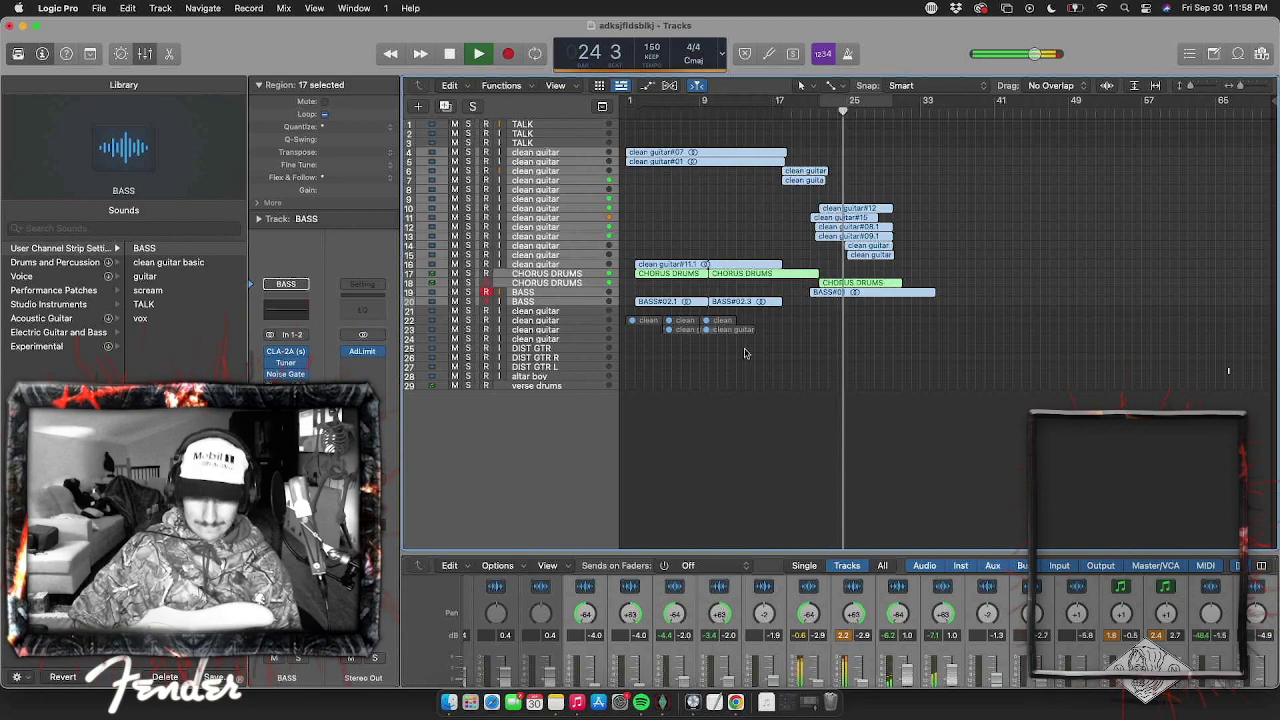
key(super+Right)
key(super+Left)
key(super+Left)
key(super+Right)
key(super+Right)
key(super+Right)
key(super+Right)
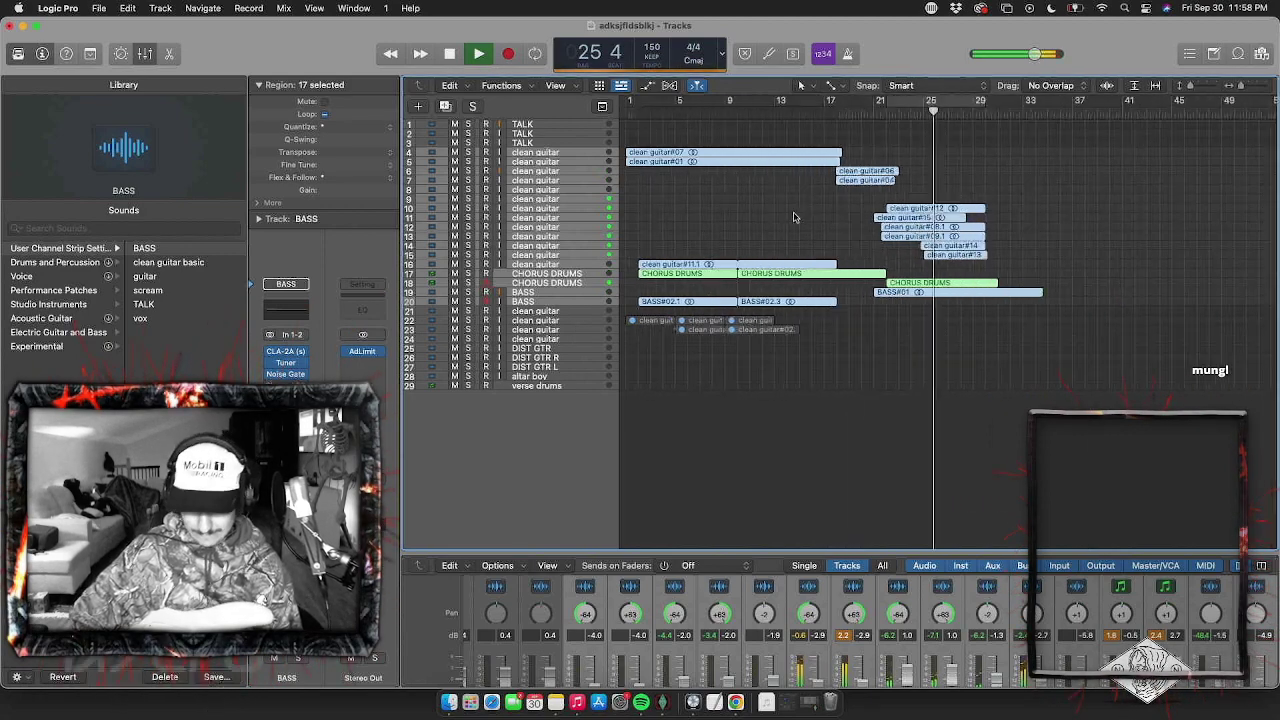
Stop playback, place the playhead at bar 22, and split the chorus guitar and BASS regions there
scroll(791, 214, left, 4)
key(super+Down)
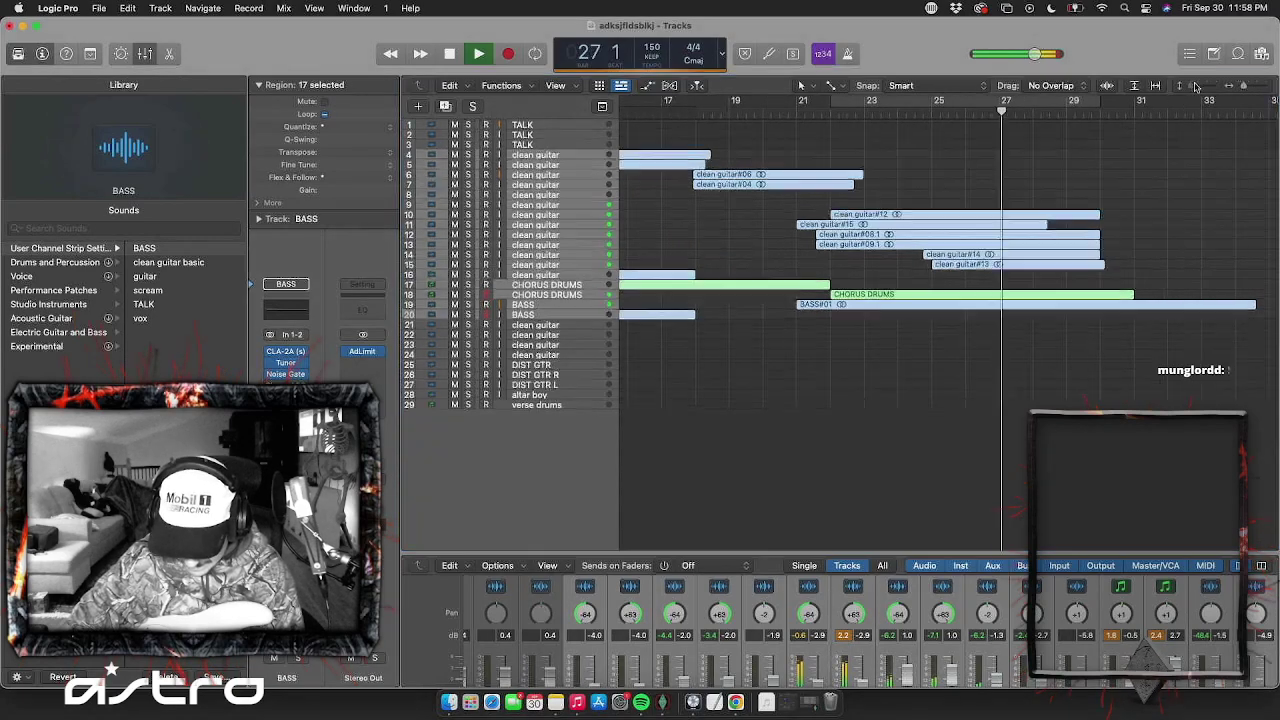
key(space)
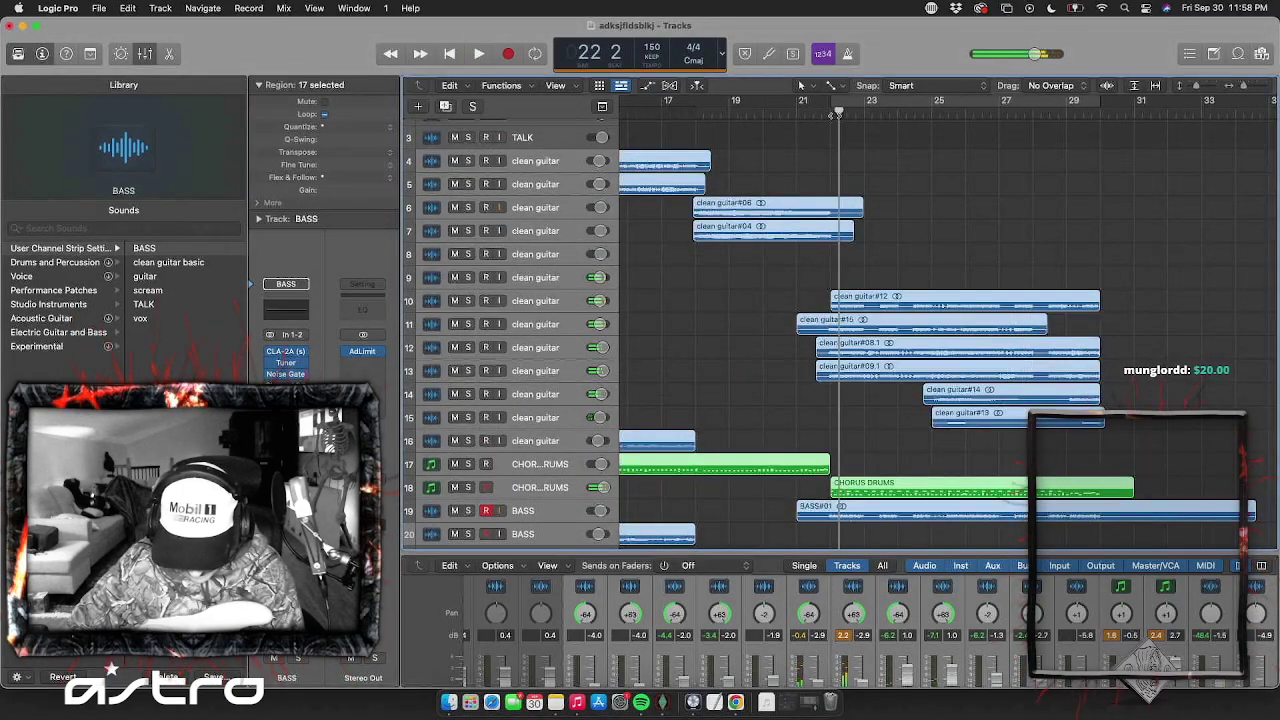
drag(829, 116, 827, 117)
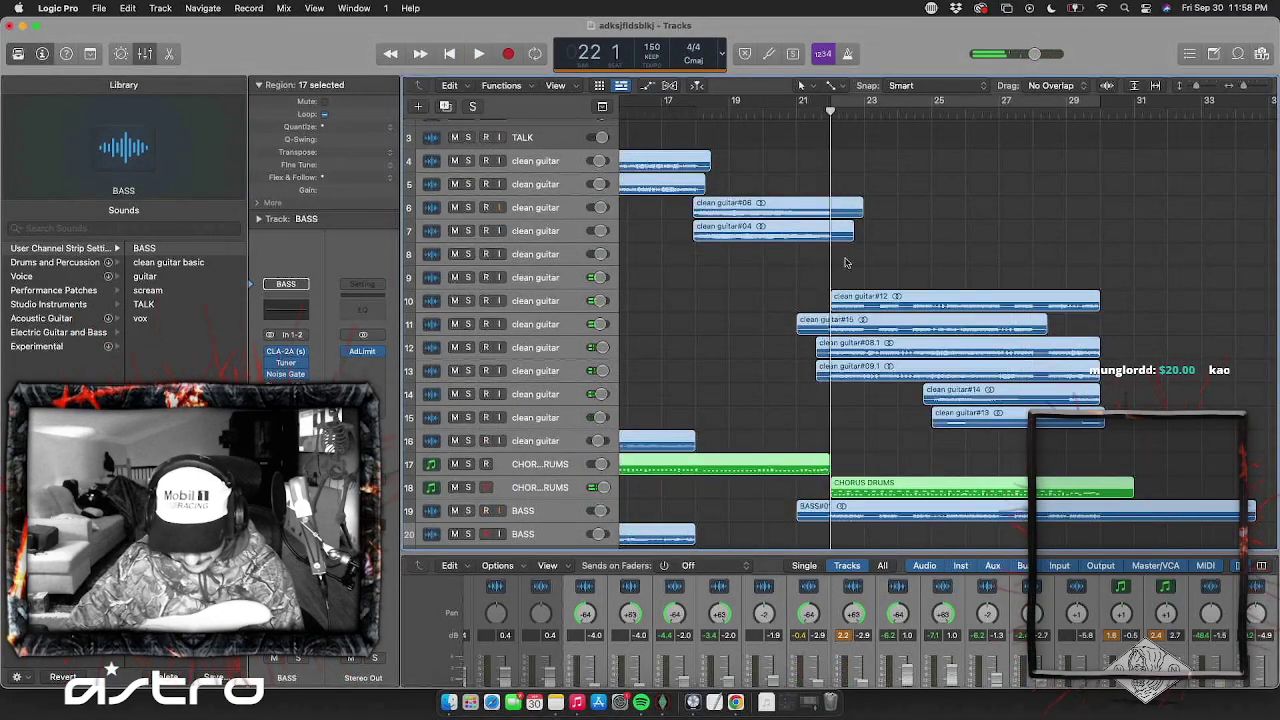
drag(845, 262, 1054, 536)
key(super+t)
Copy the eight chorus regions from bar 22 to bar 30, using the selected and following tracks, and play the join
drag(874, 533, 950, 299)
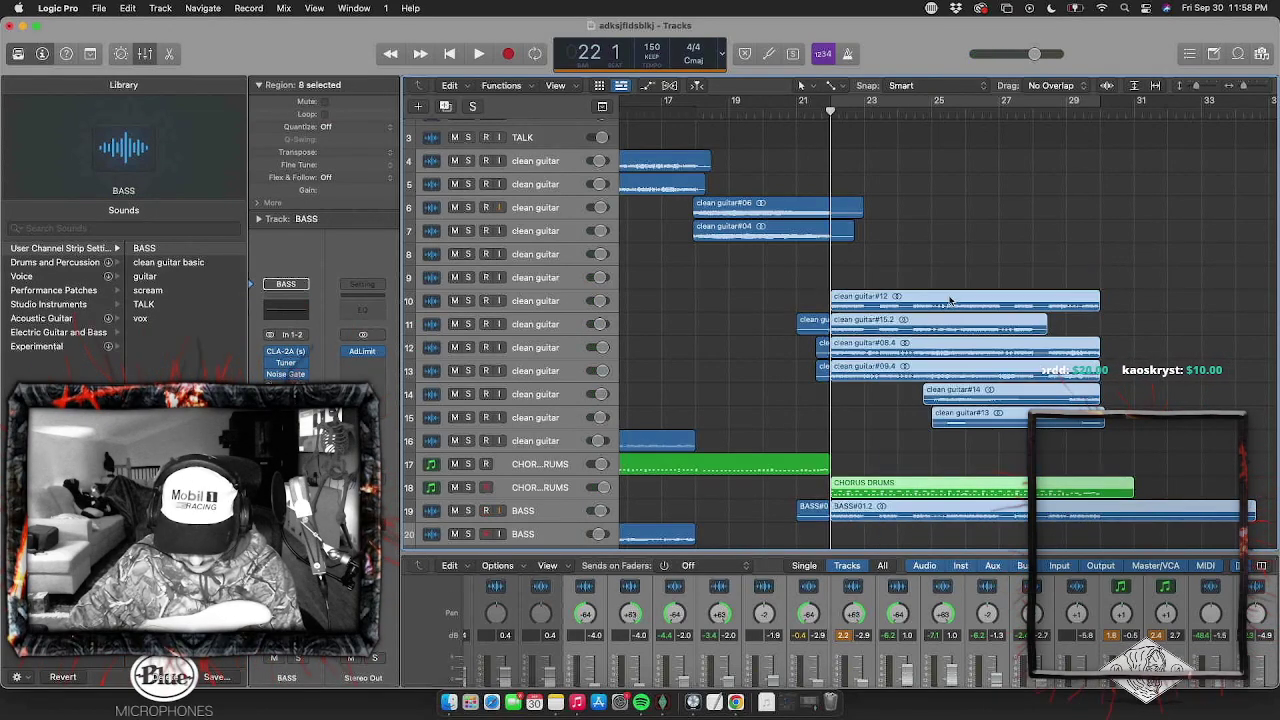
click(550, 299)
click(1079, 107)
key(space)
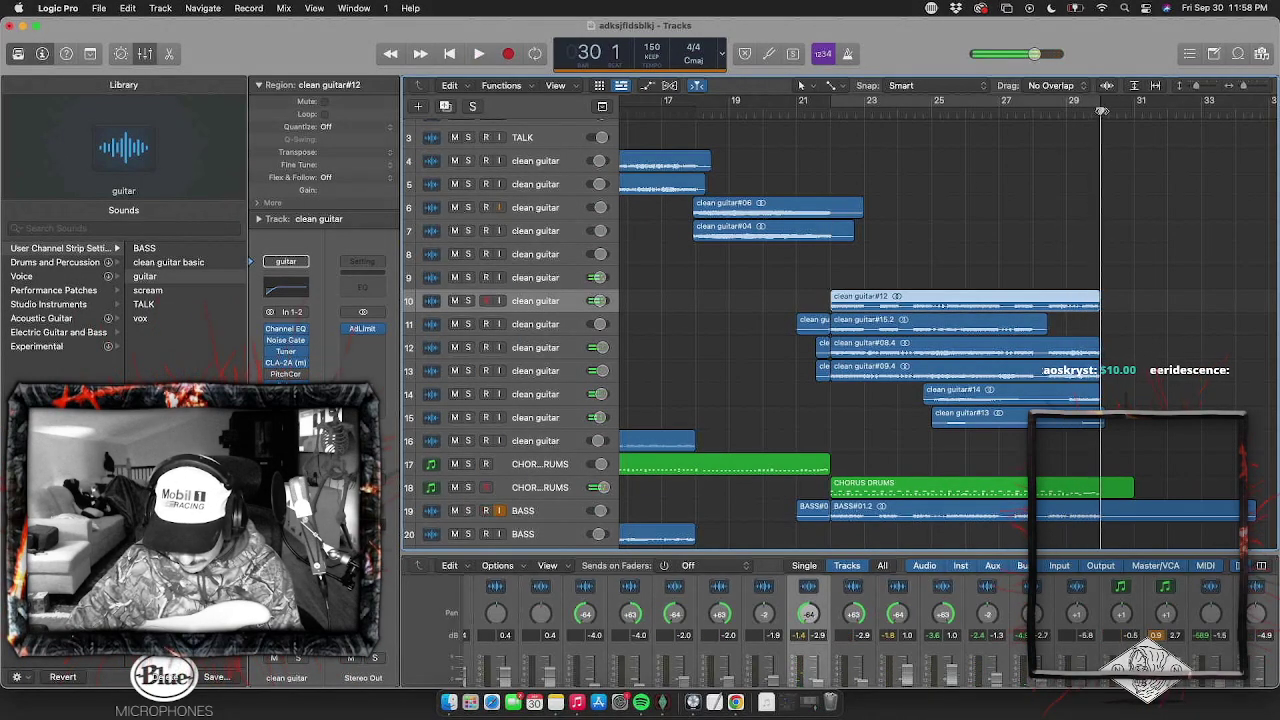
key(super+v)
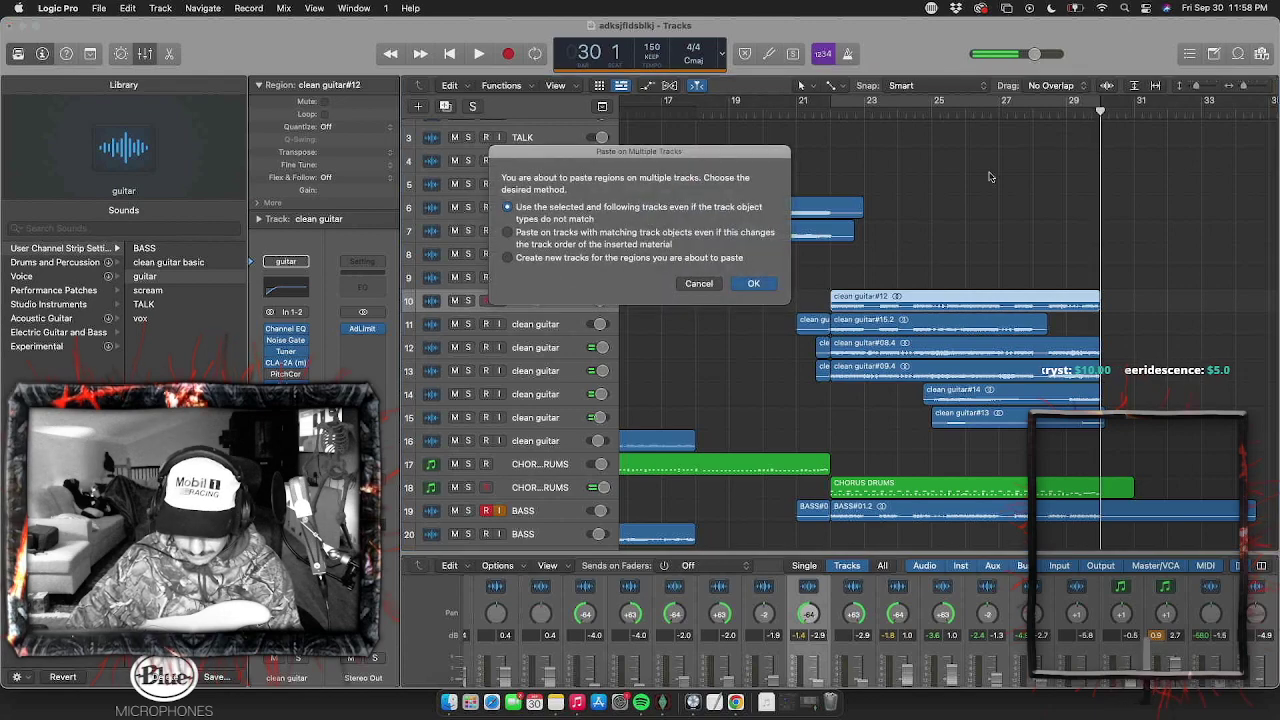
click(768, 283)
key(space)
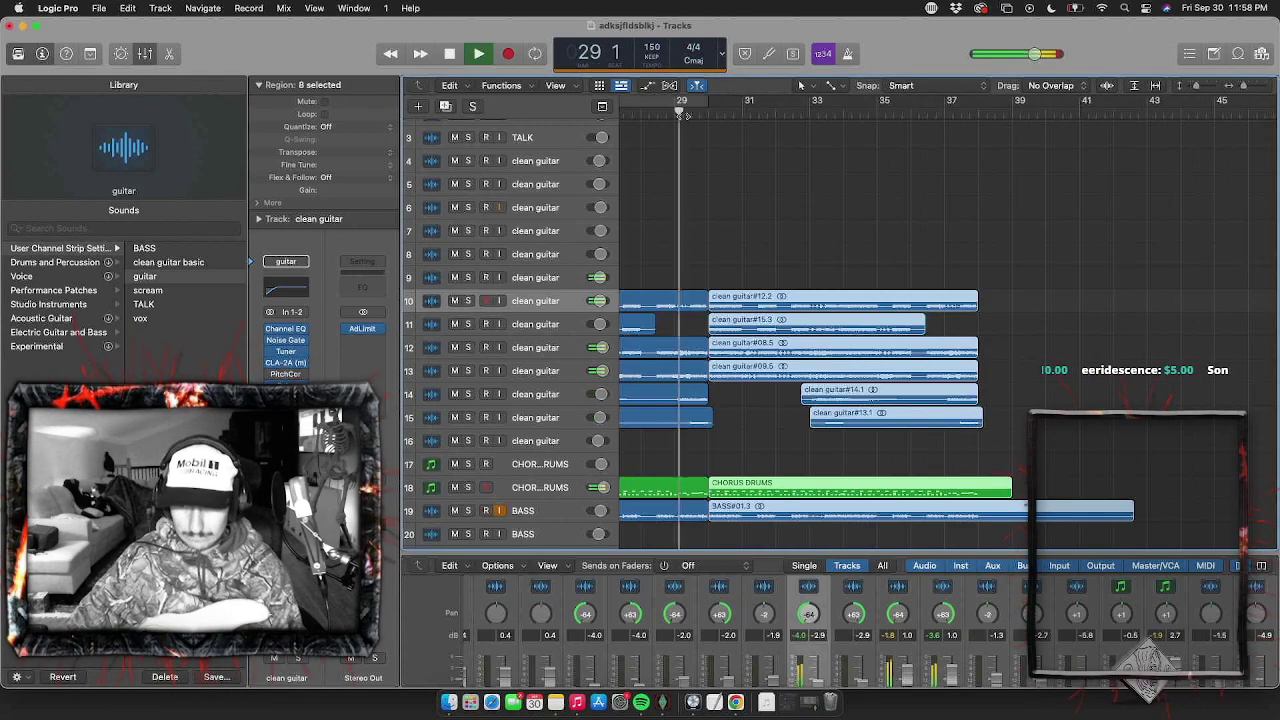
scroll(700, 304, down, 3)
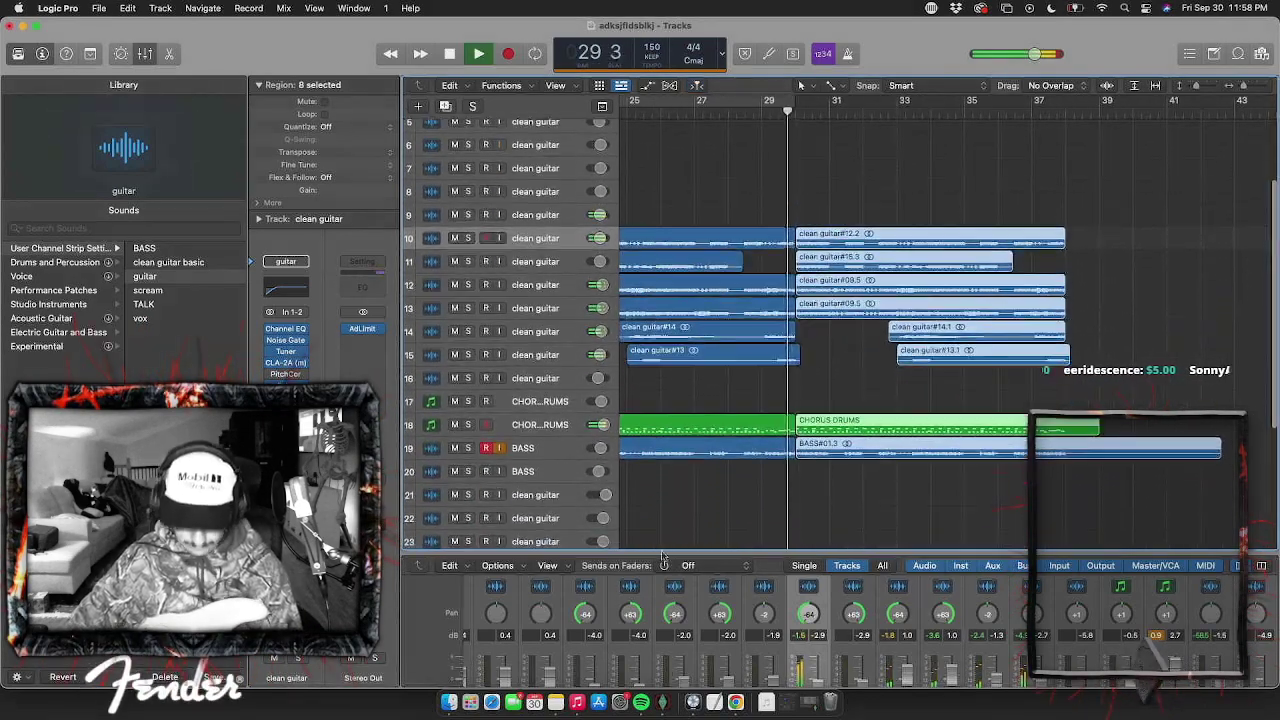
Switch to the Splice app and search its samples for "impact"
click(1124, 10)
text(splice)
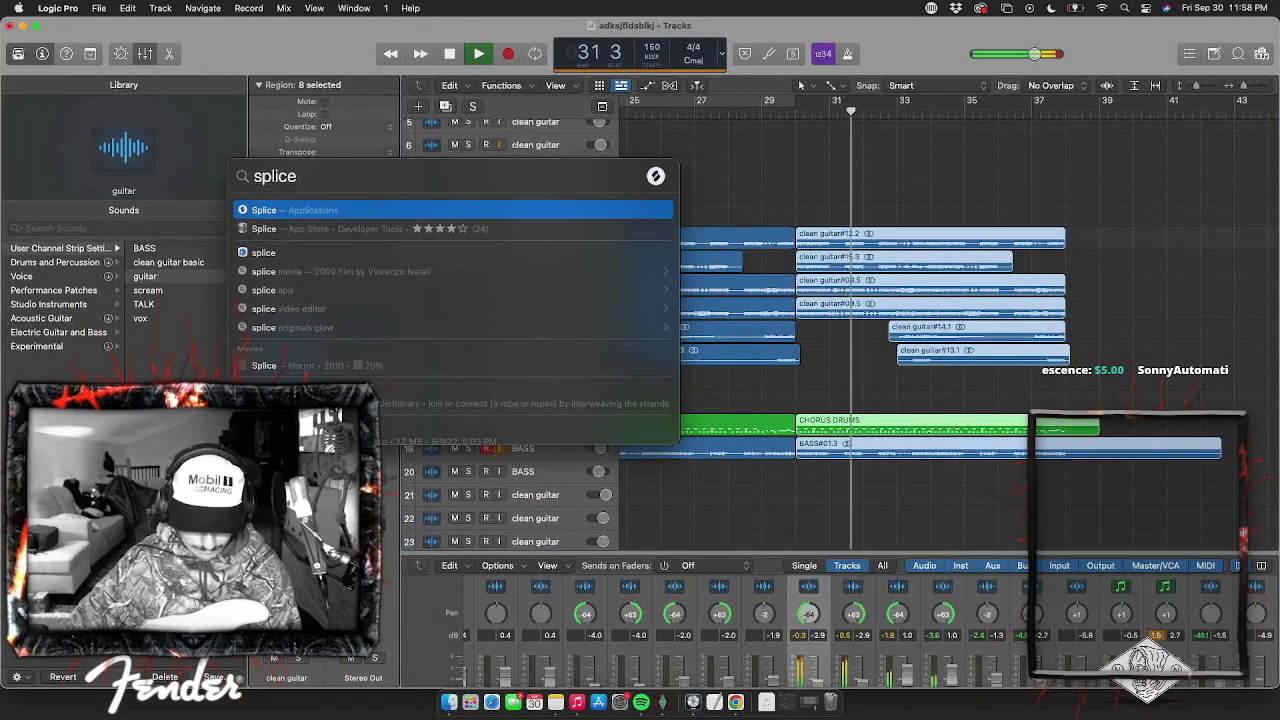
key(Return)
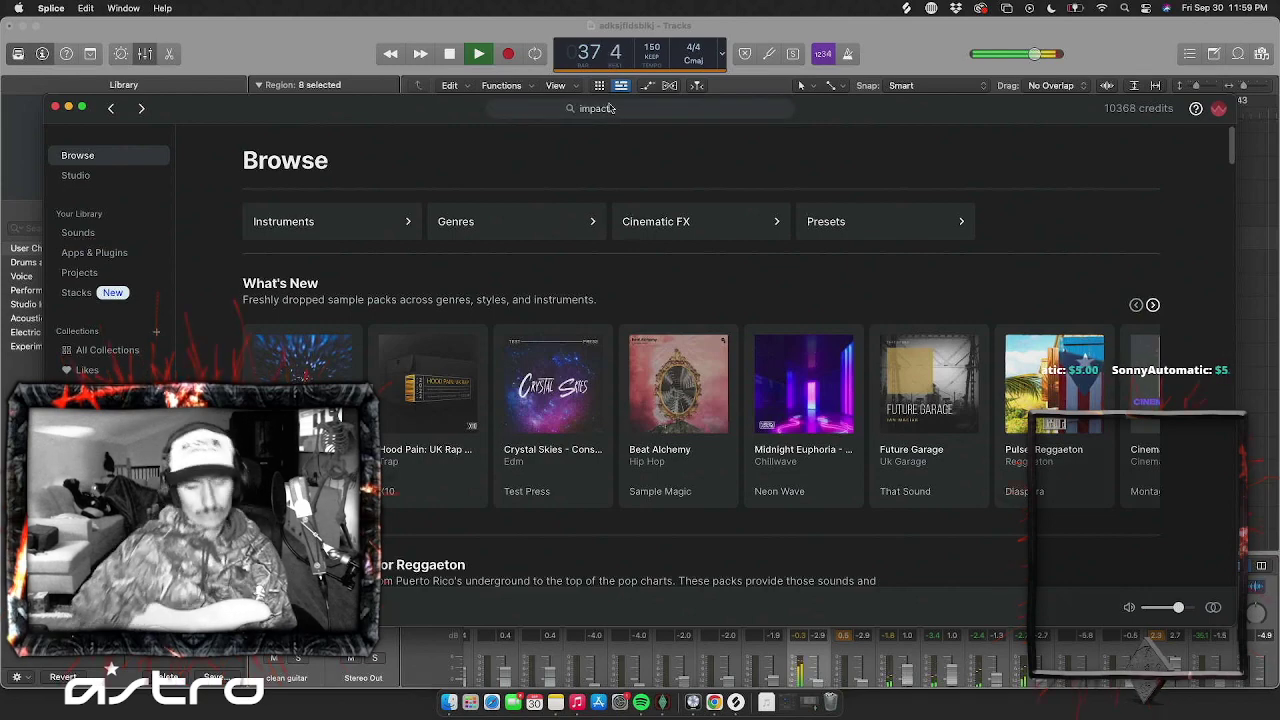
key(Return)
drag(260, 113, 495, 78)
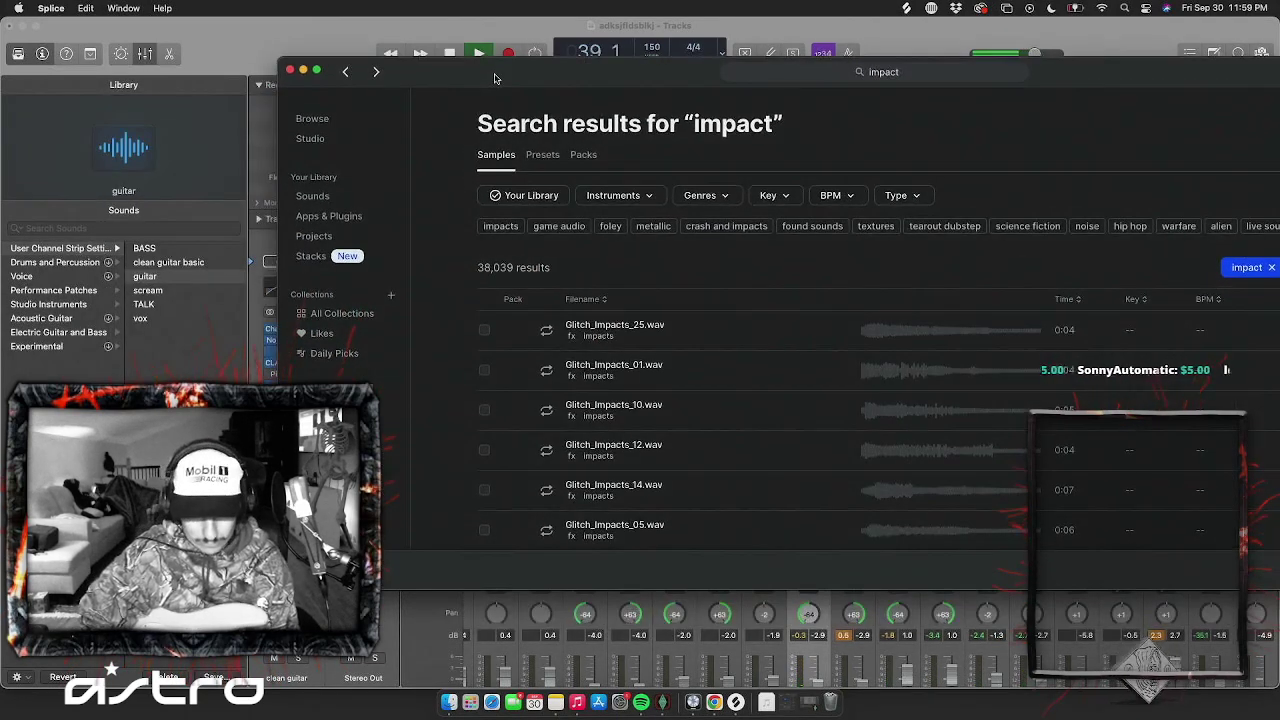
Limit the impact results to the user's own library and preview NEDM2_SFX_15_FRK.wav
click(525, 195)
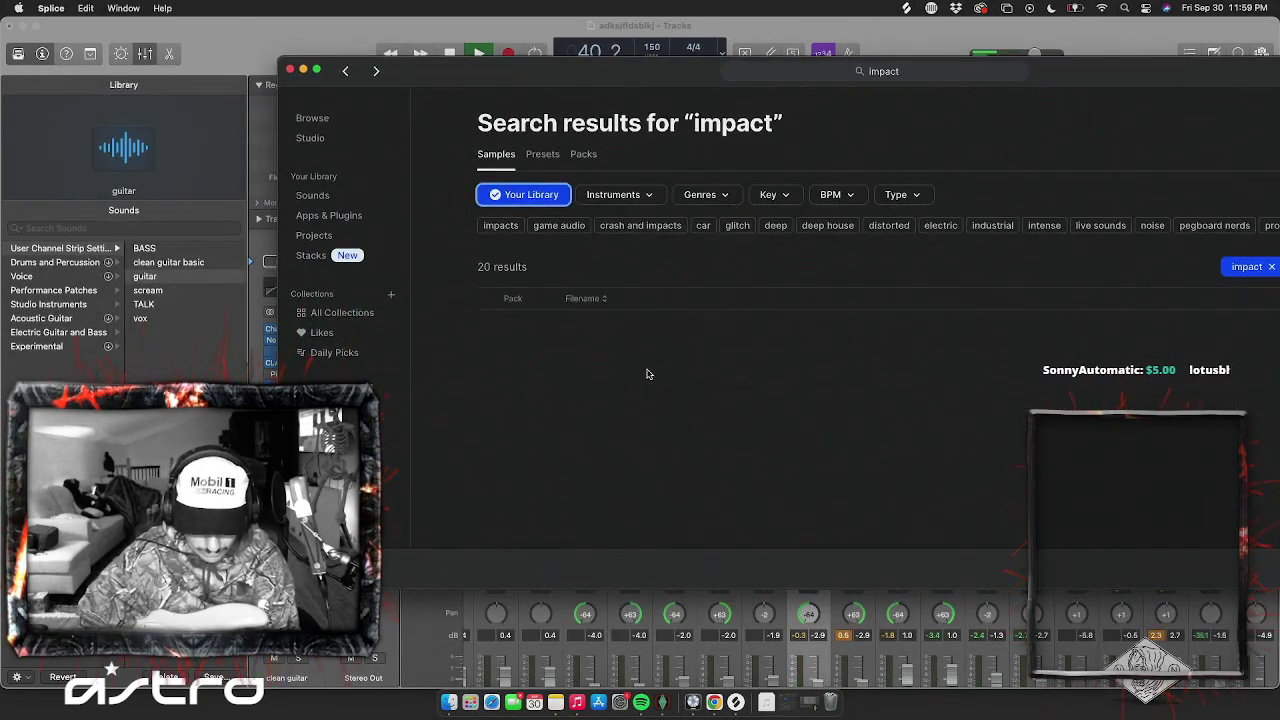
scroll(648, 374, down, 6)
click(546, 455)
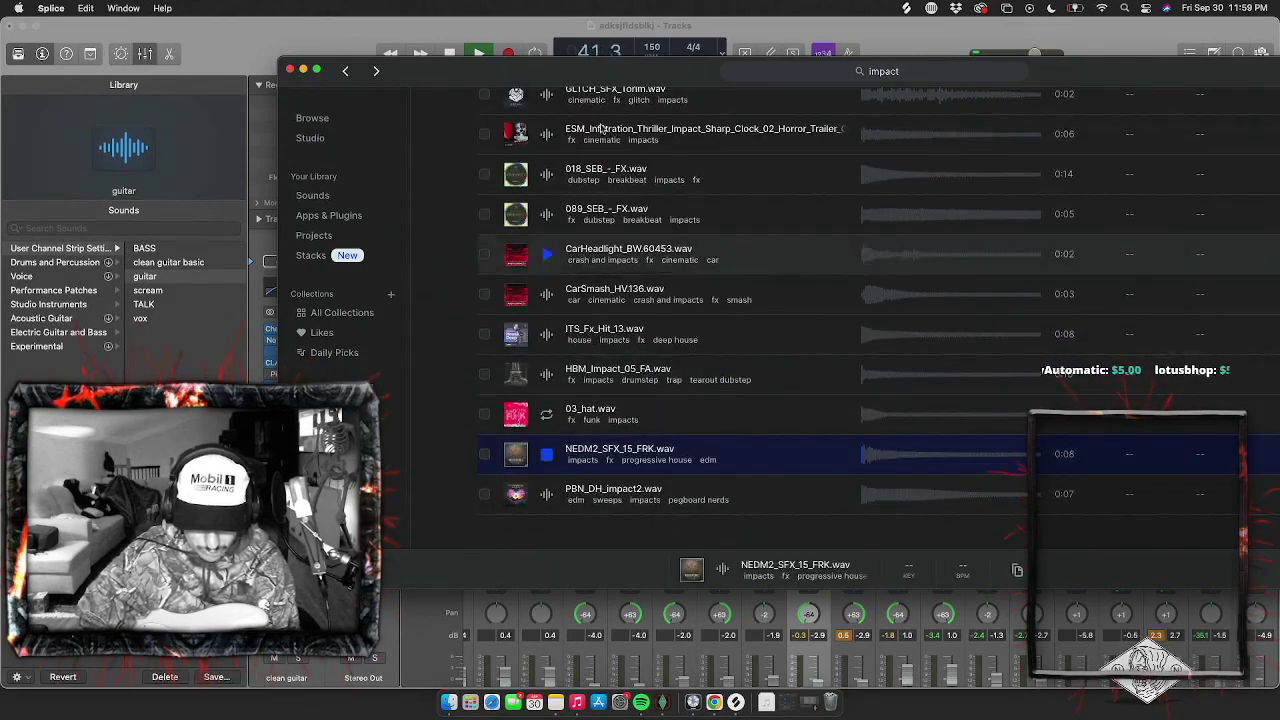
Move the Splice window aside, return to the Logic Pro project, and minimise the Finder window opened over it
drag(521, 70, 1101, 12)
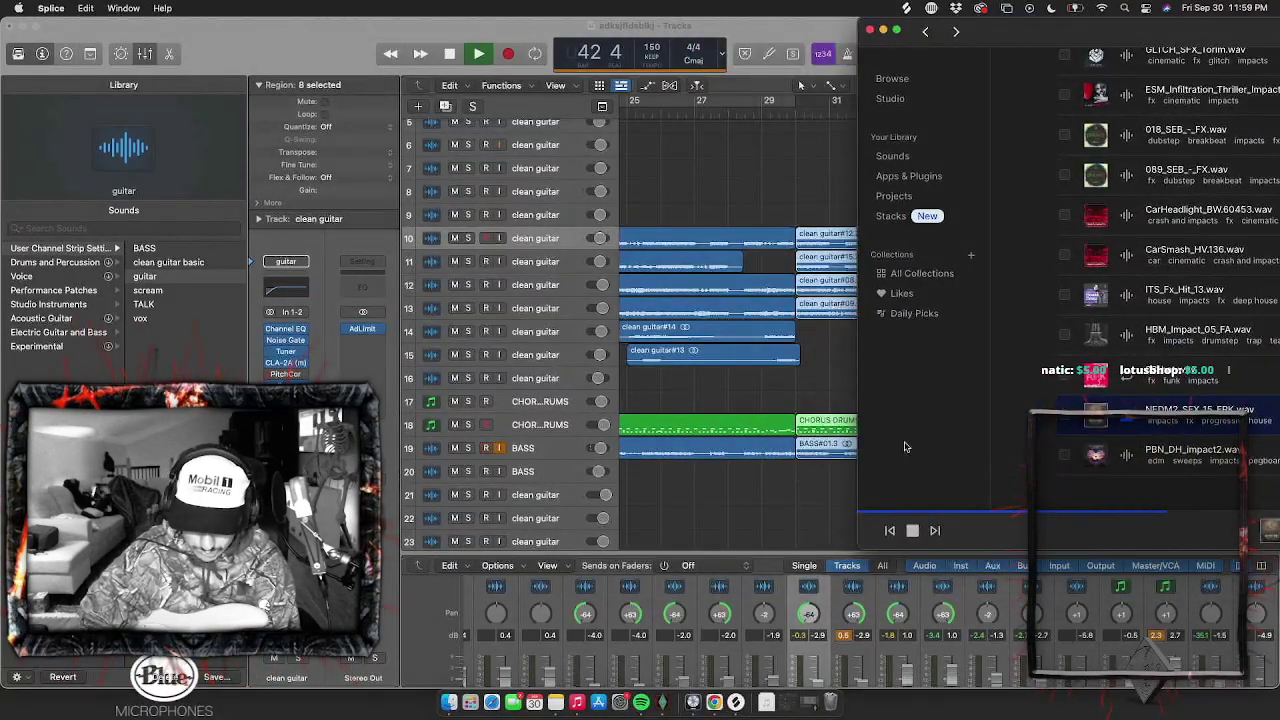
drag(904, 447, 846, 434)
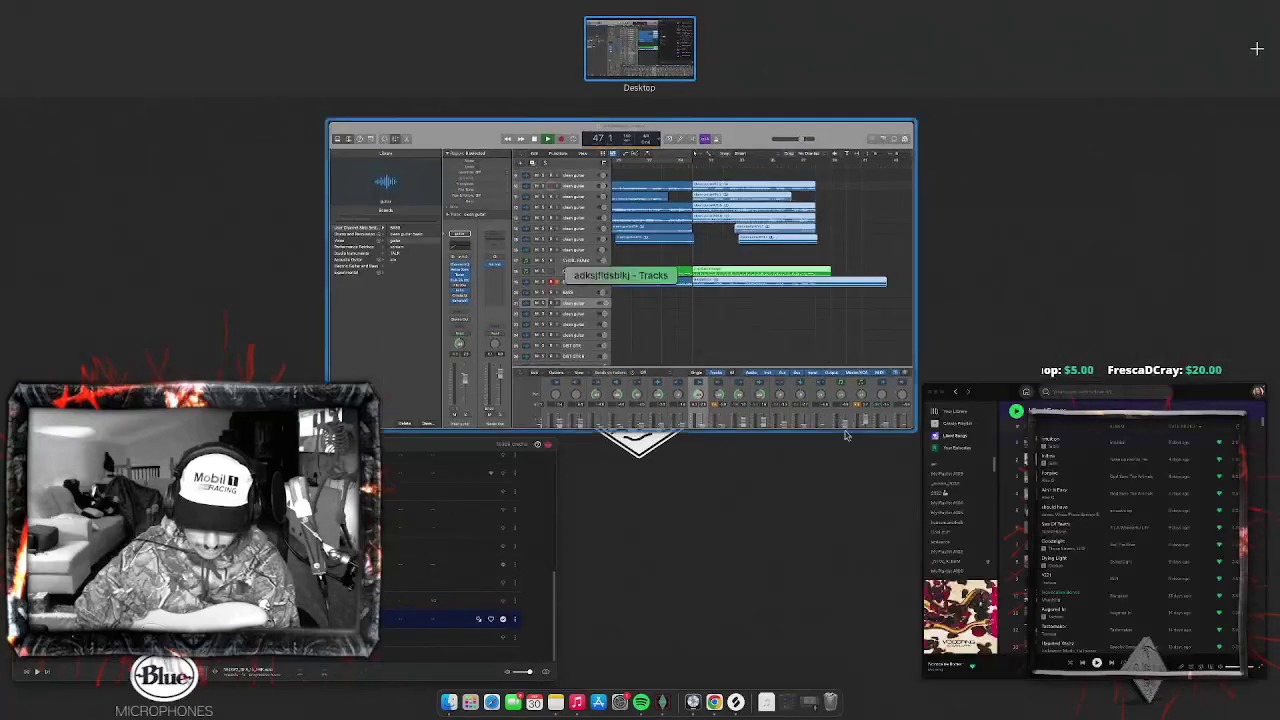
click(846, 434)
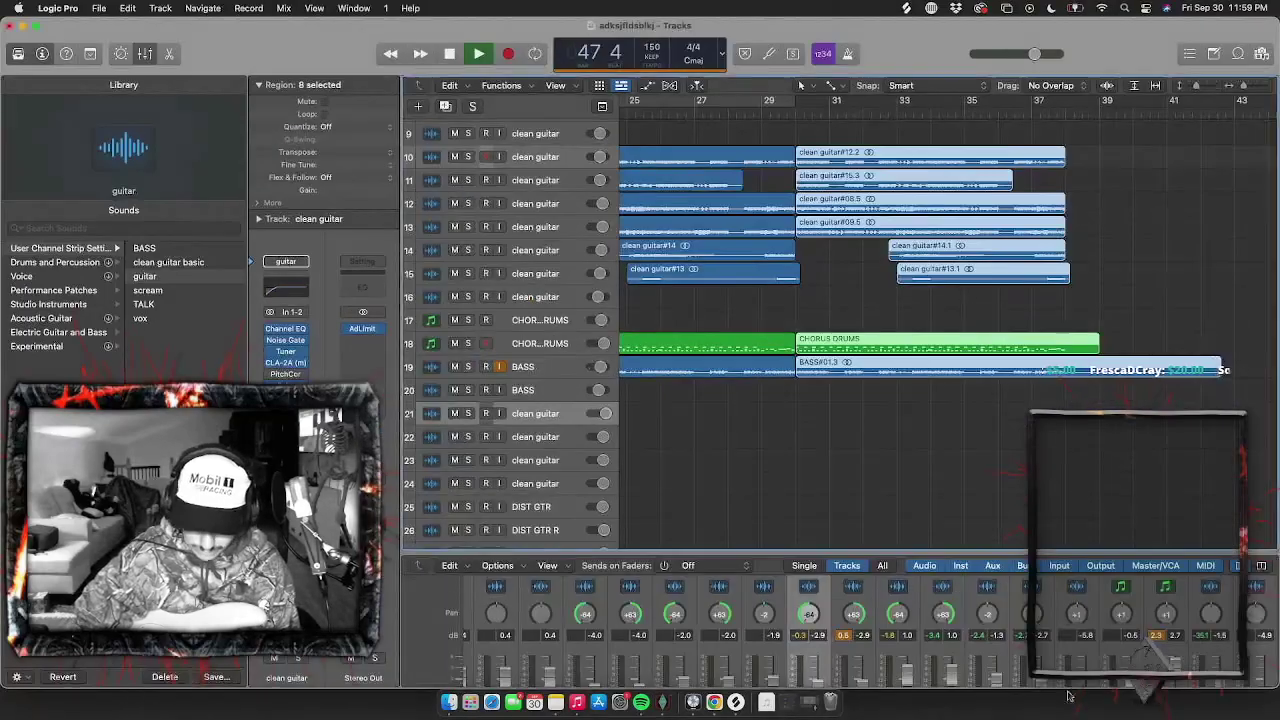
scroll(903, 452, down, 5)
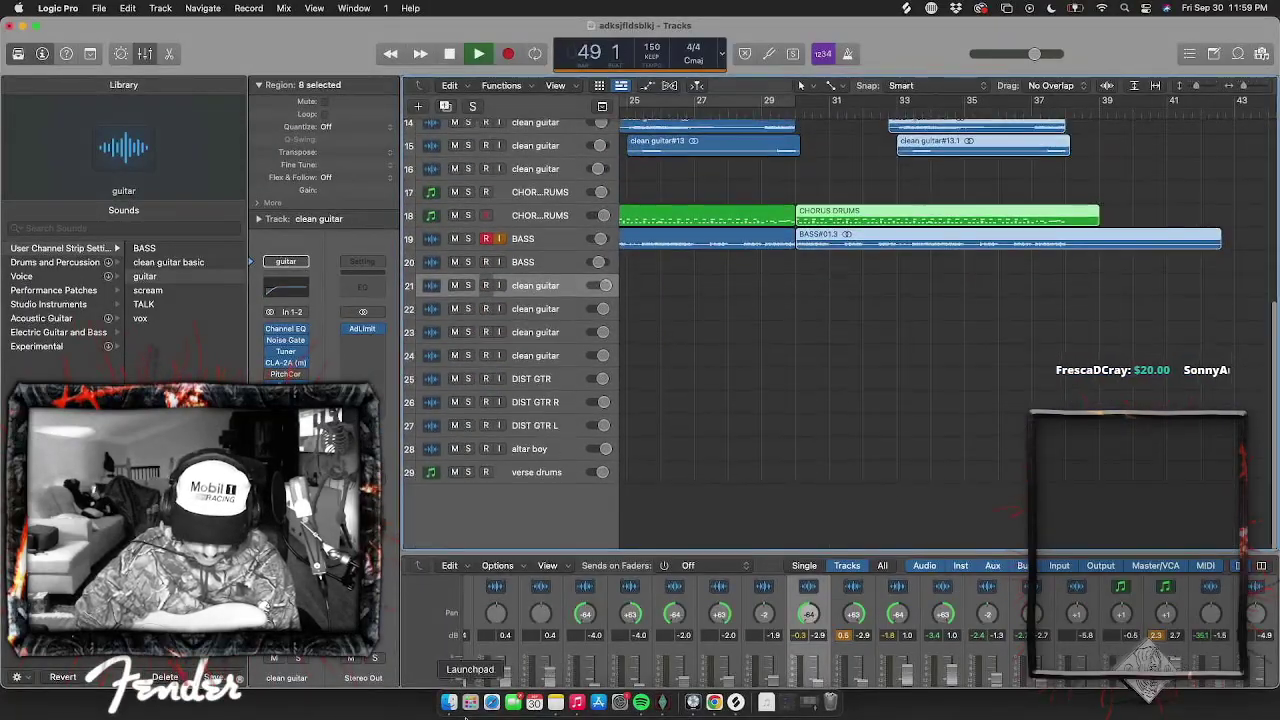
click(450, 703)
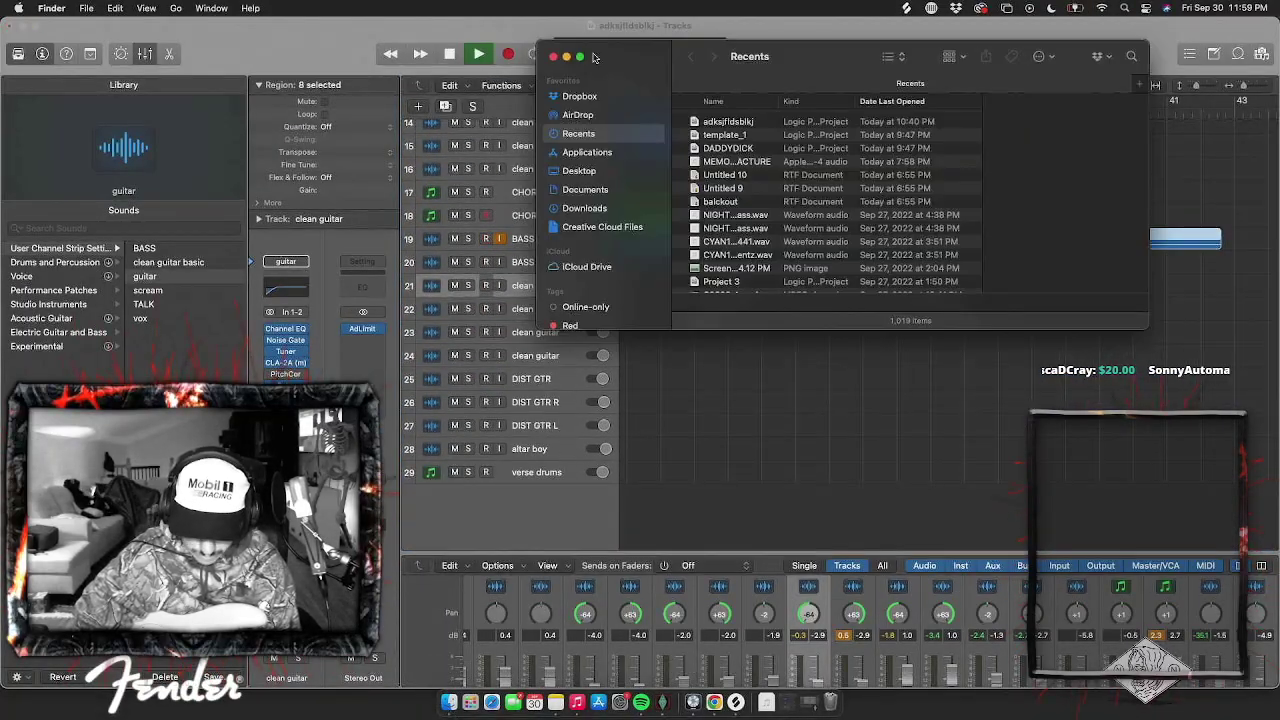
click(566, 57)
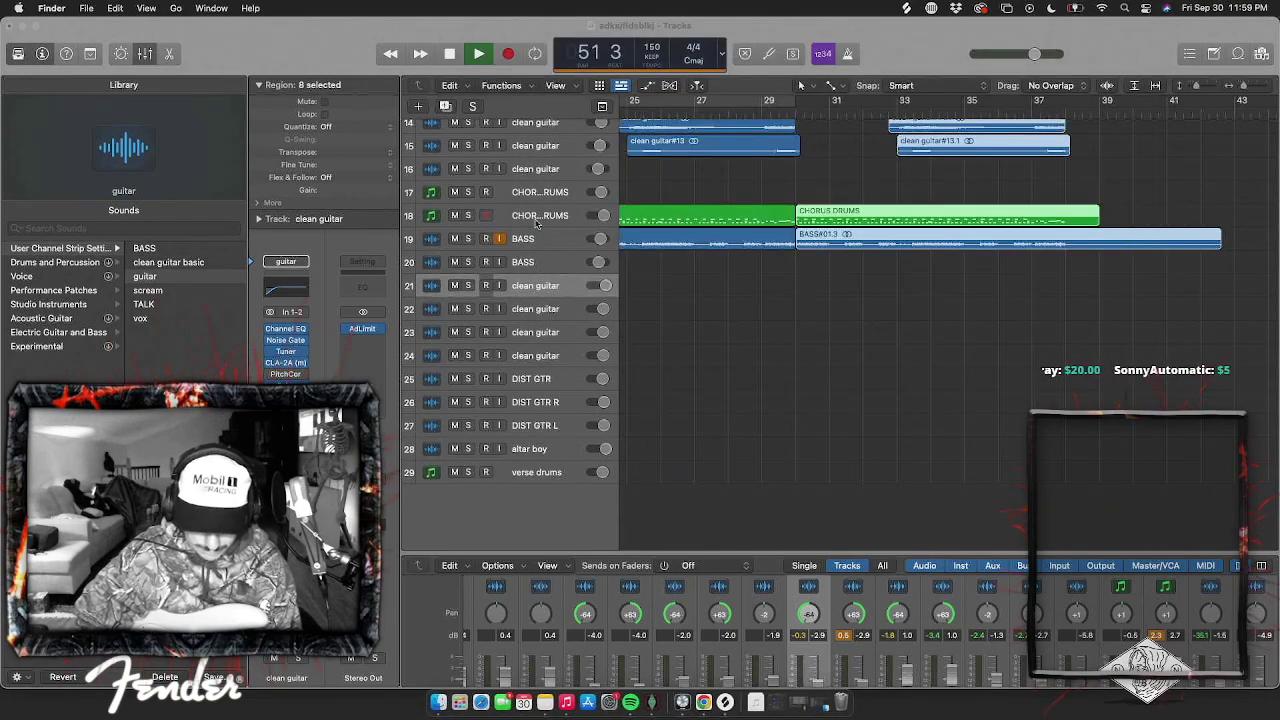
Select the first TALK track and play the chorus join from just before bar 30
scroll(553, 197, up, 5)
click(518, 133)
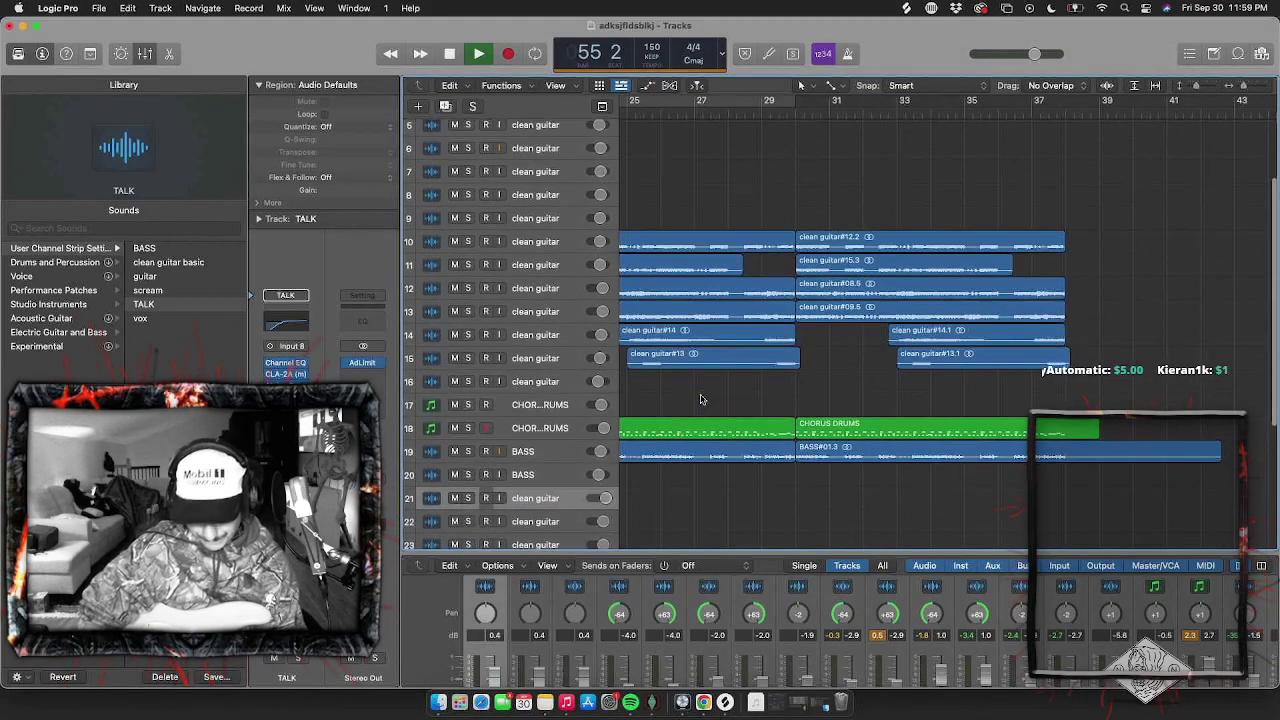
scroll(493, 494, down, 2)
scroll(500, 495, down, 1)
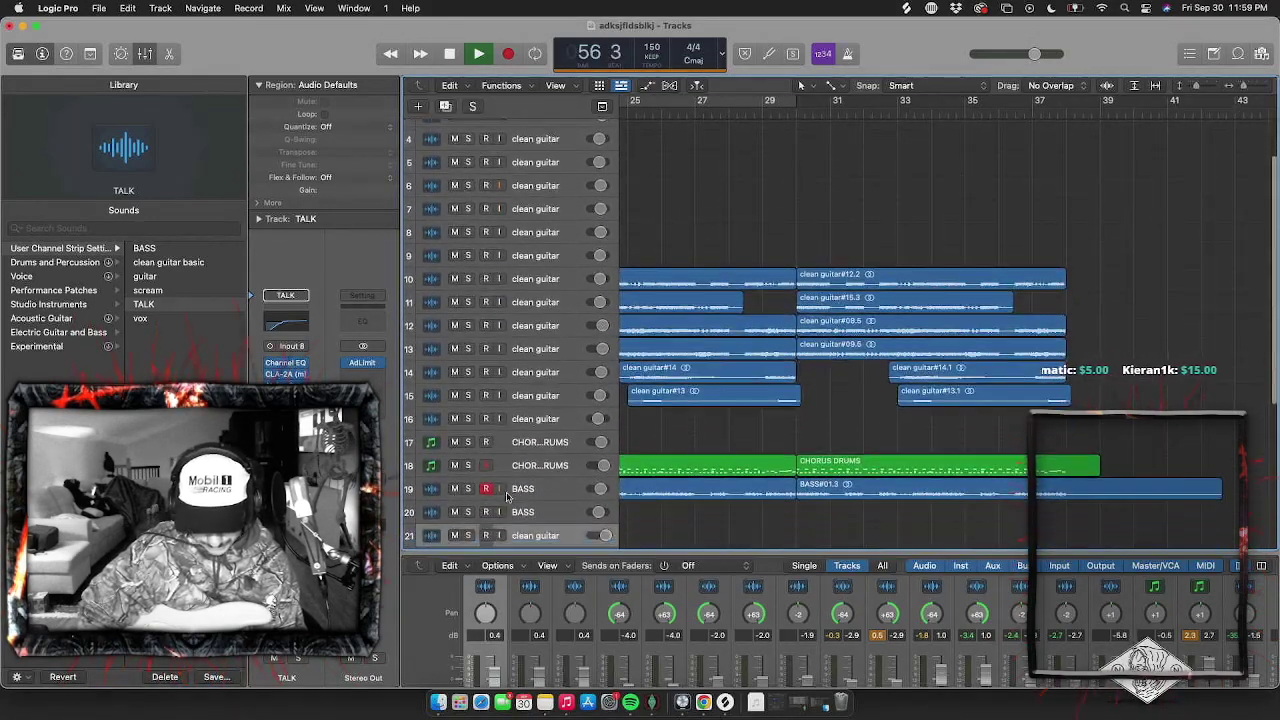
click(486, 488)
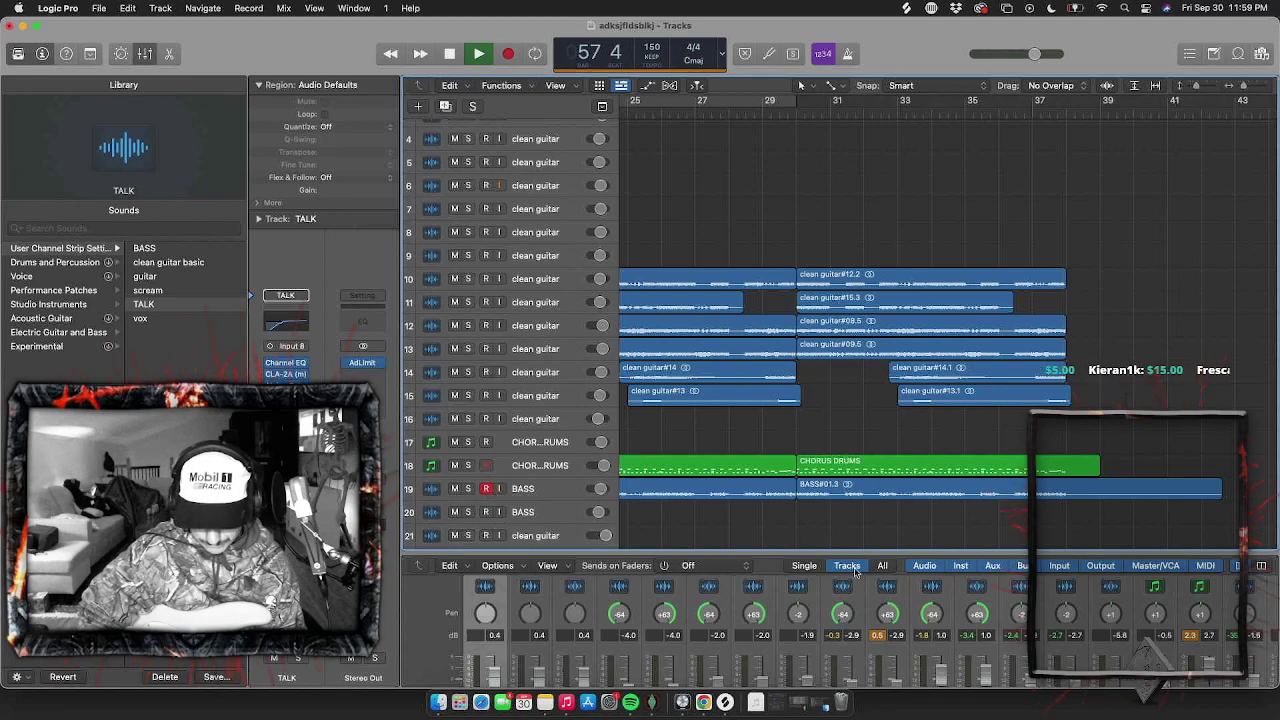
scroll(787, 477, down, 10)
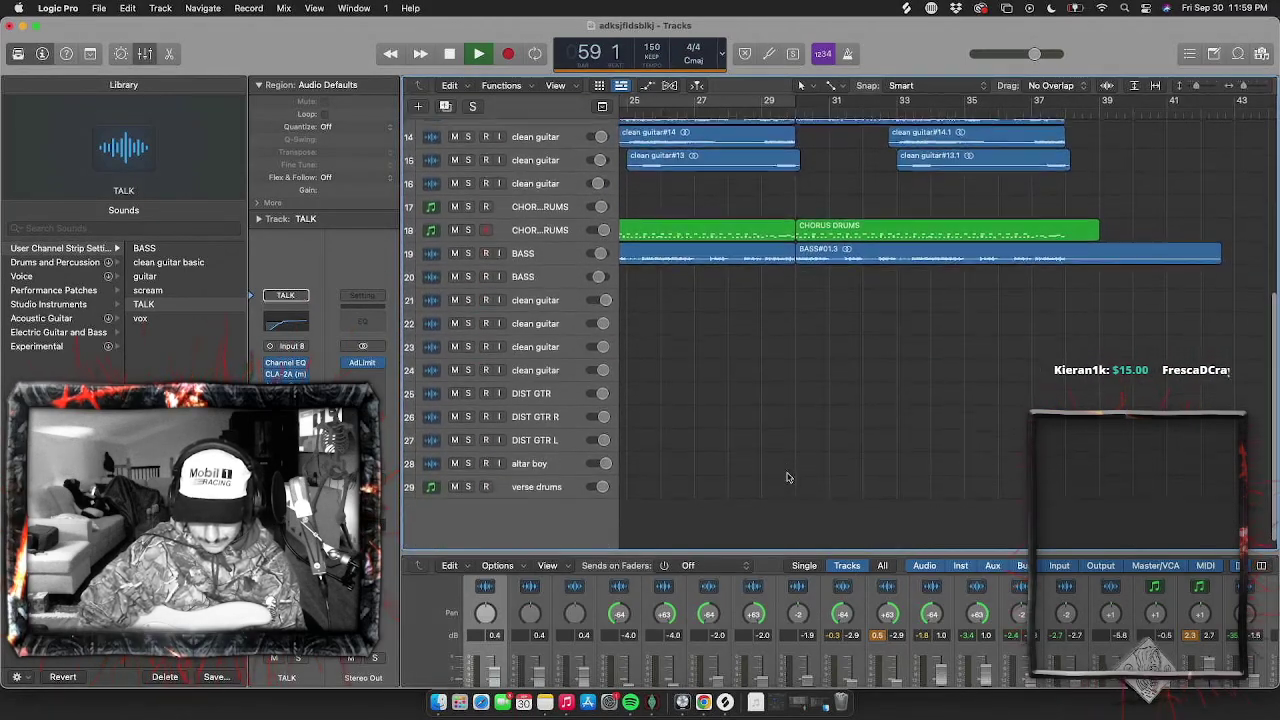
scroll(767, 290, up, 1)
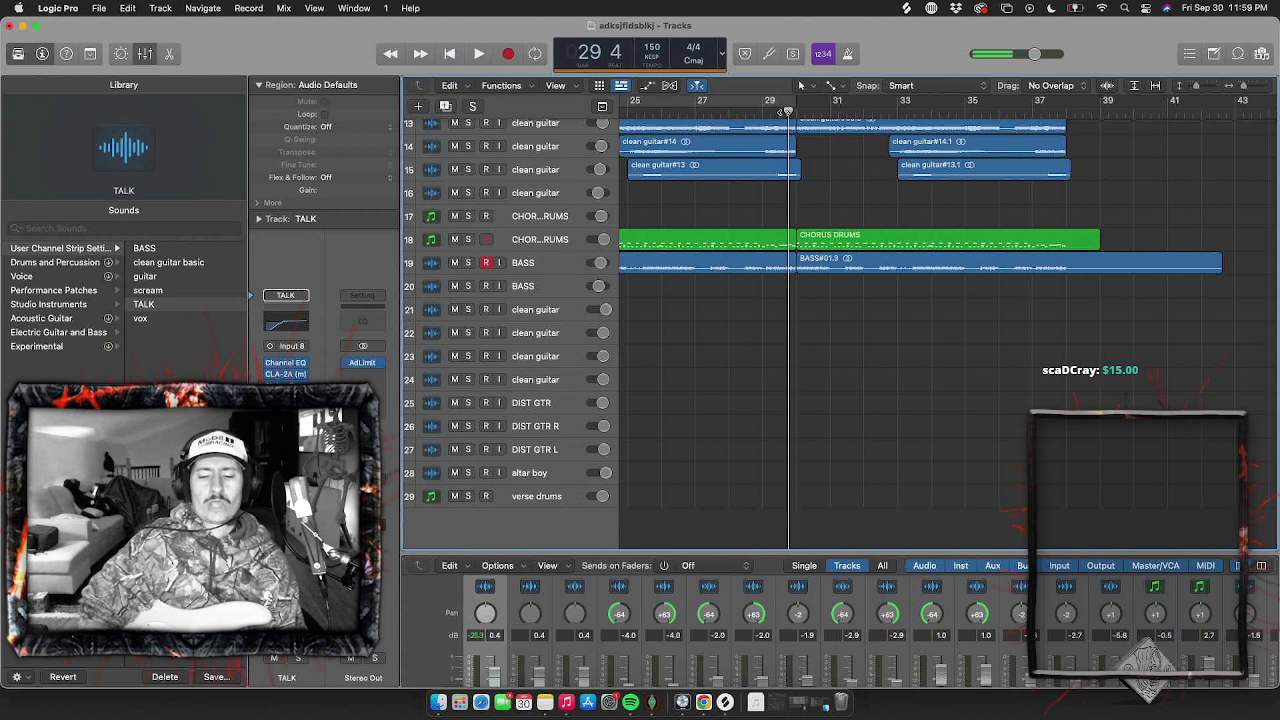
key(space)
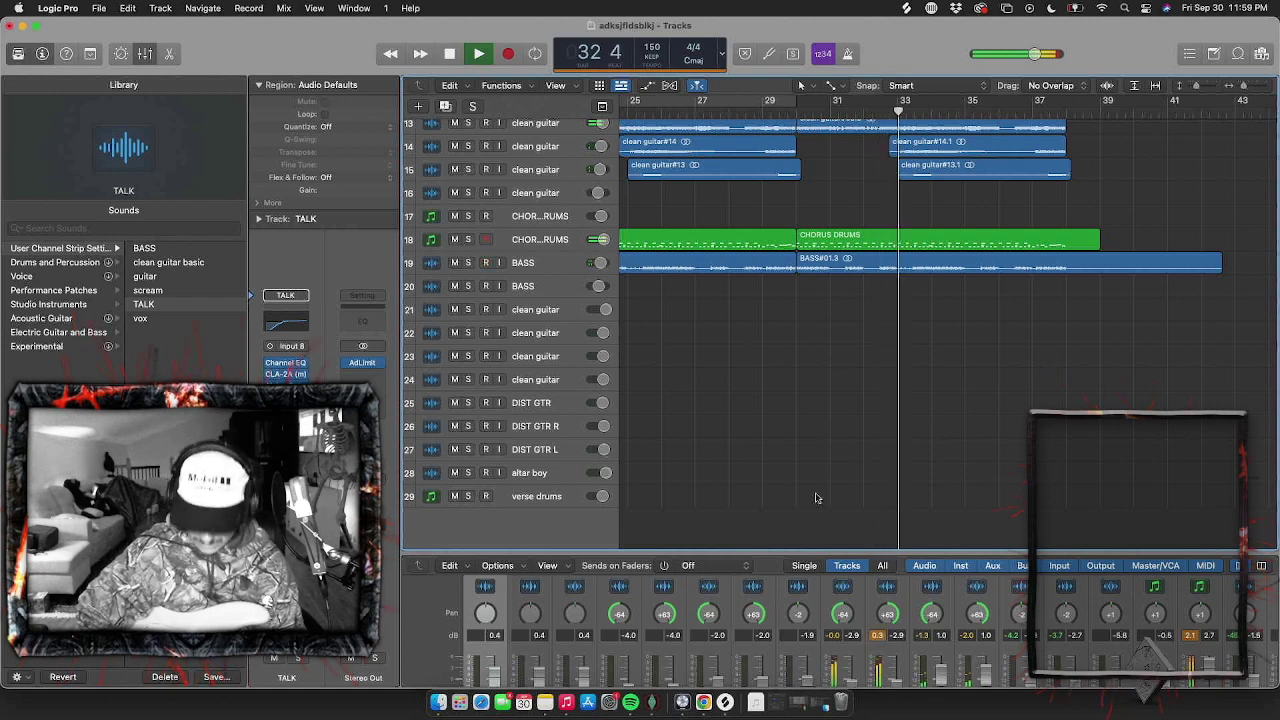
Stop playback and bring NEDM2_SFX_15_FRK.wav from Splice into the project on a new track at bar 22
click(727, 705)
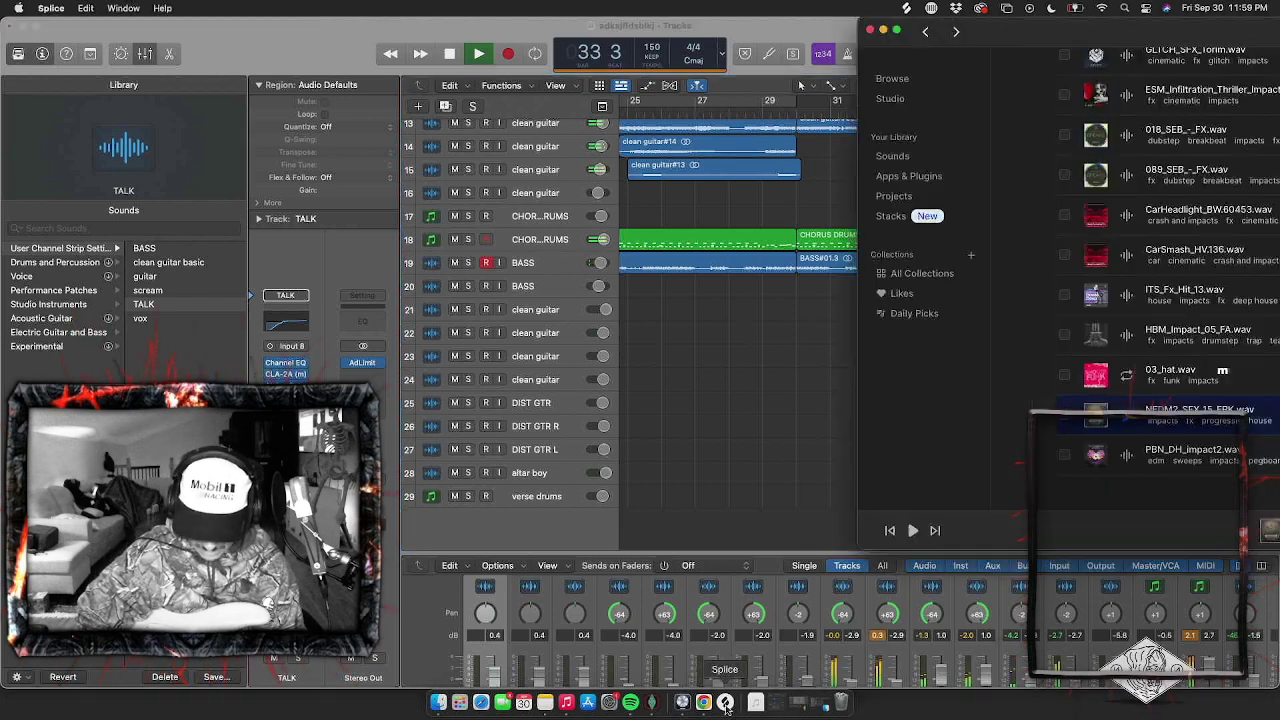
click(821, 441)
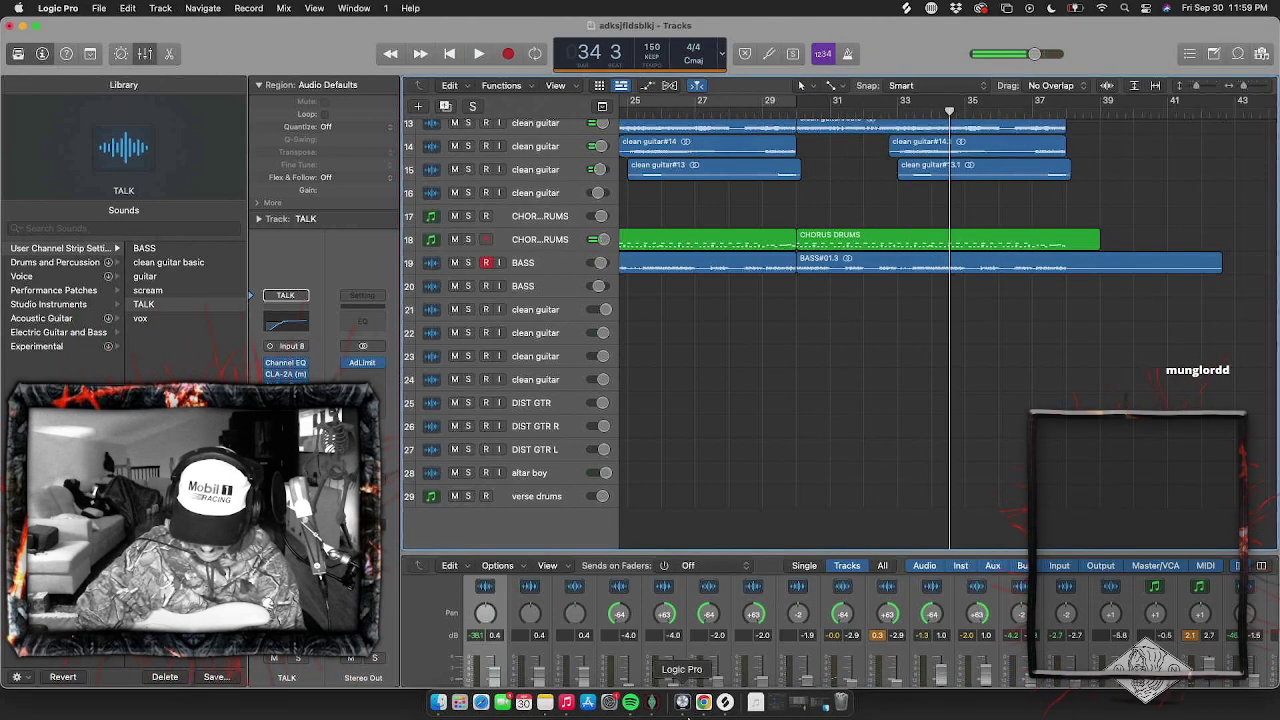
click(724, 700)
drag(1100, 414, 643, 522)
scroll(844, 523, left, 2)
scroll(843, 522, left, 2)
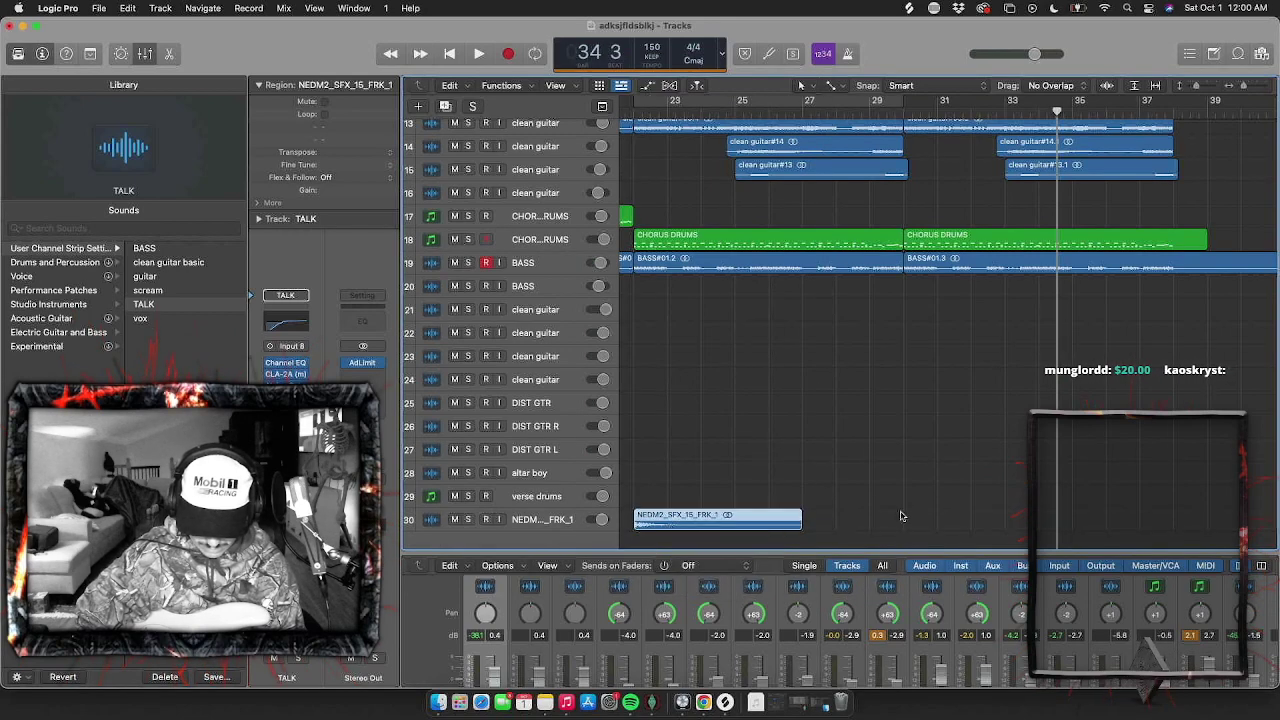
Copy the impact region on its own track to the start of the repeated chorus at bar 30
click(568, 516)
click(970, 520)
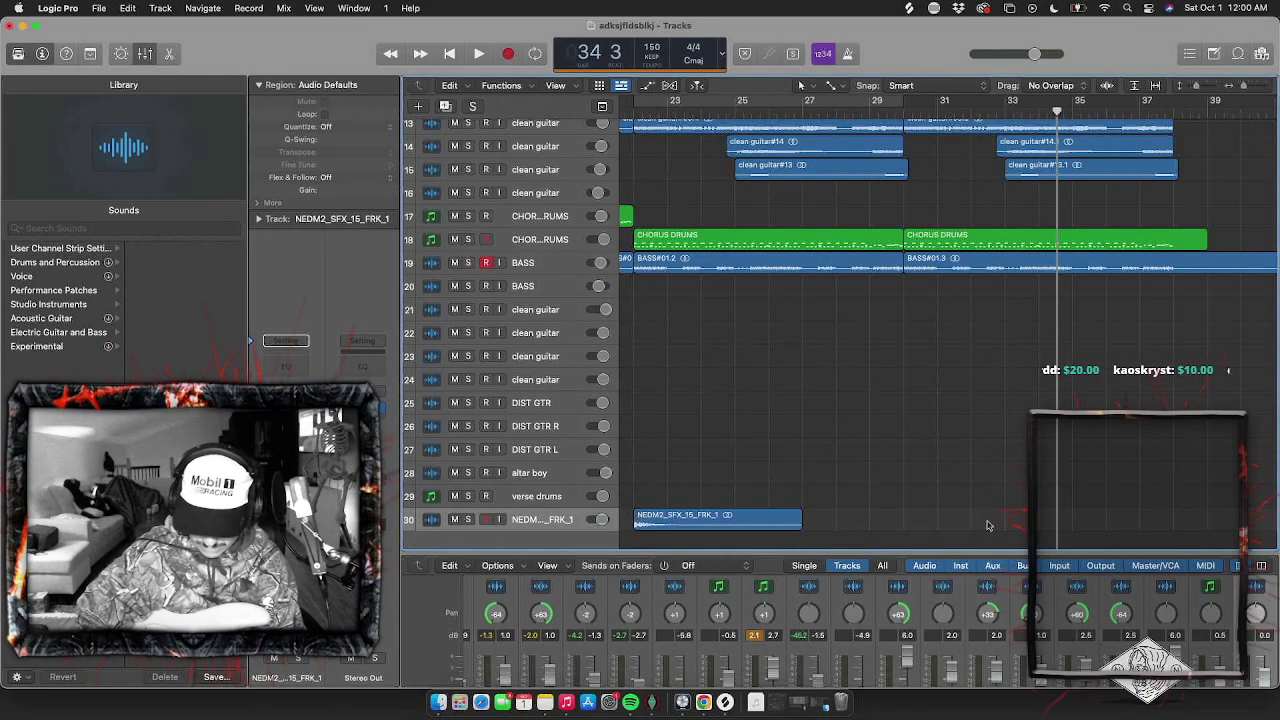
drag(775, 522, 838, 529)
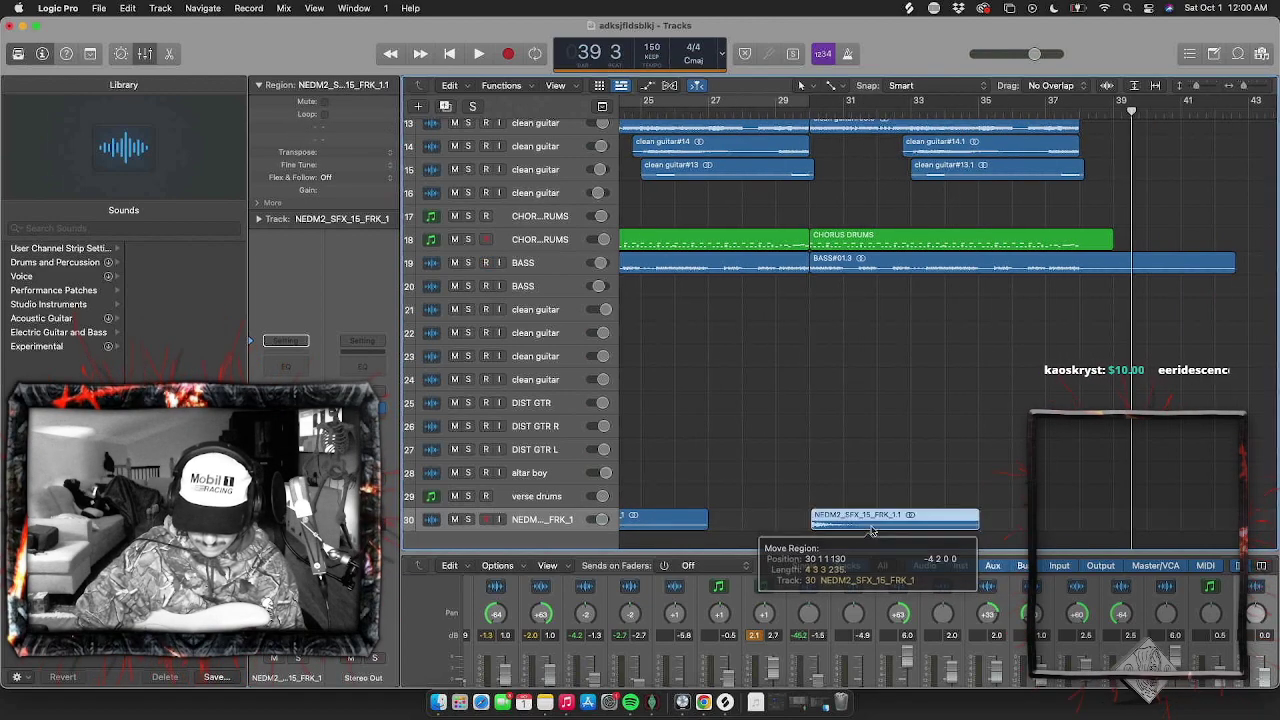
scroll(824, 462, down, 5)
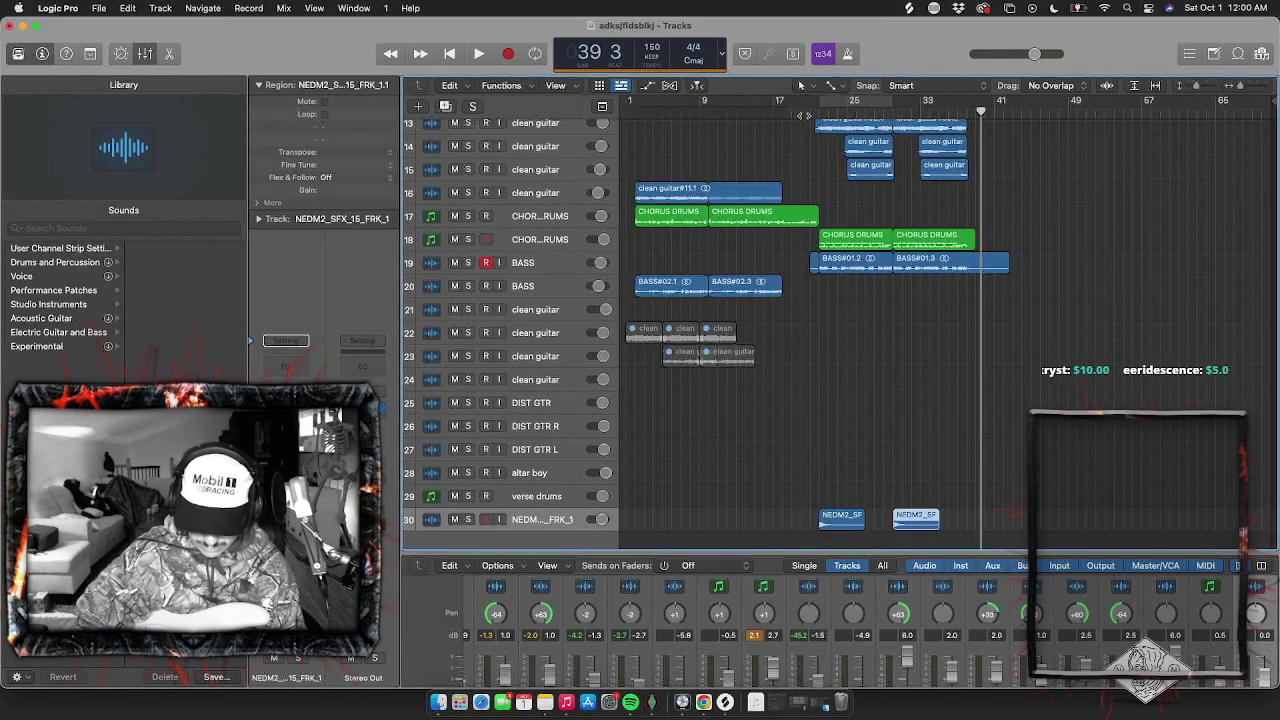
Play the transition into the chorus from about bar 20 and set the impact track's volume to 0.0 dB
click(805, 116)
key(space)
drag(602, 519, 602, 519)
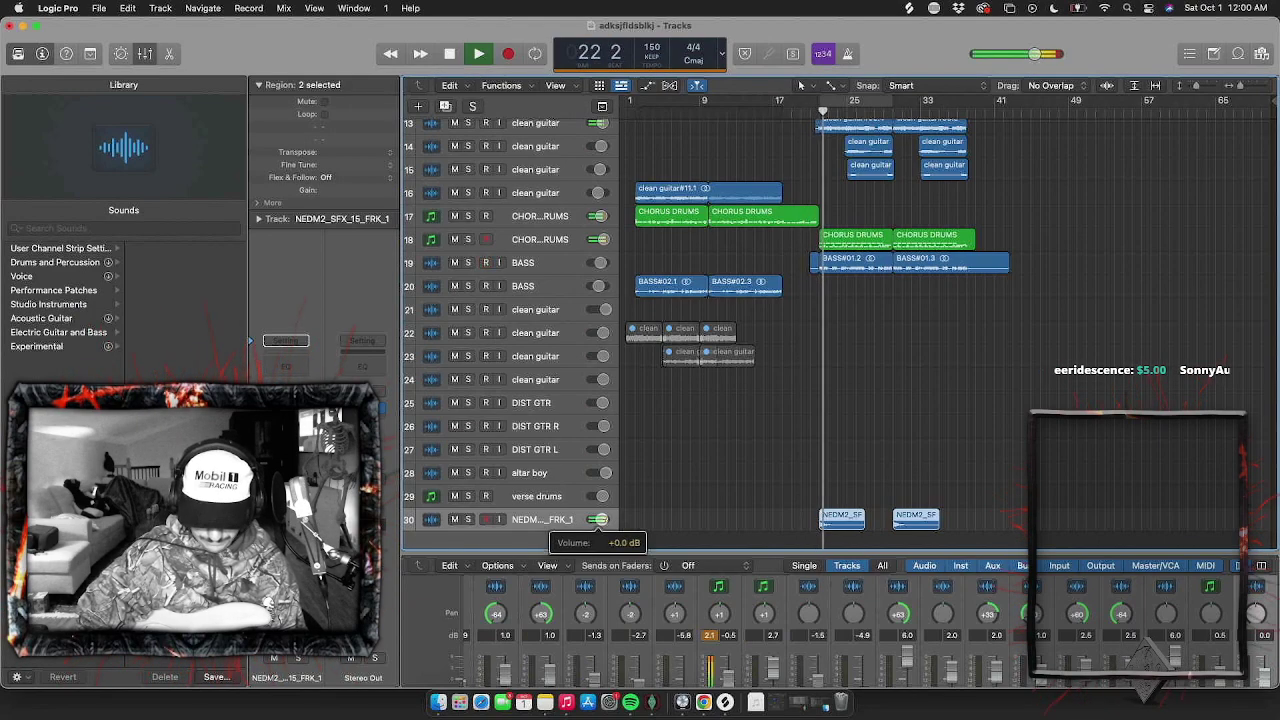
Play the song from the beginning and listen to the verse guitars, drums and bass
scroll(834, 300, up, 5)
click(736, 114)
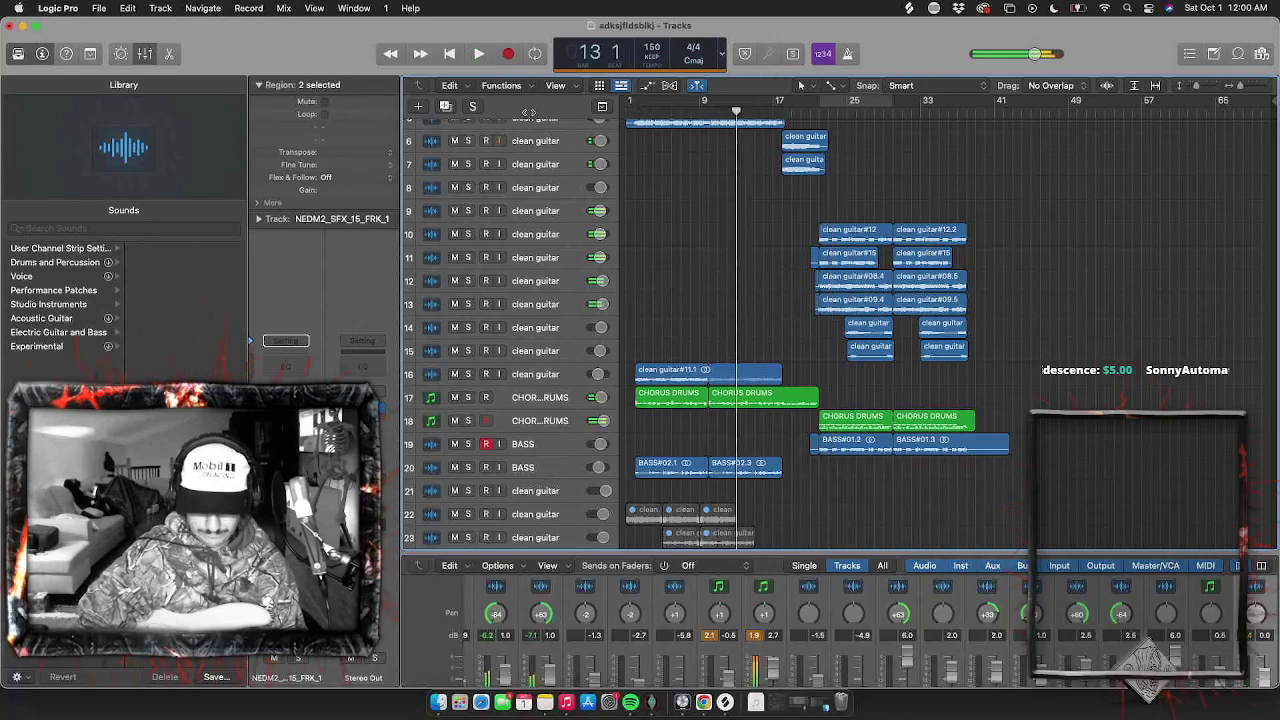
key(Return)
key(super+Right)
key(super+Right)
key(super+Right)
key(super+Right)
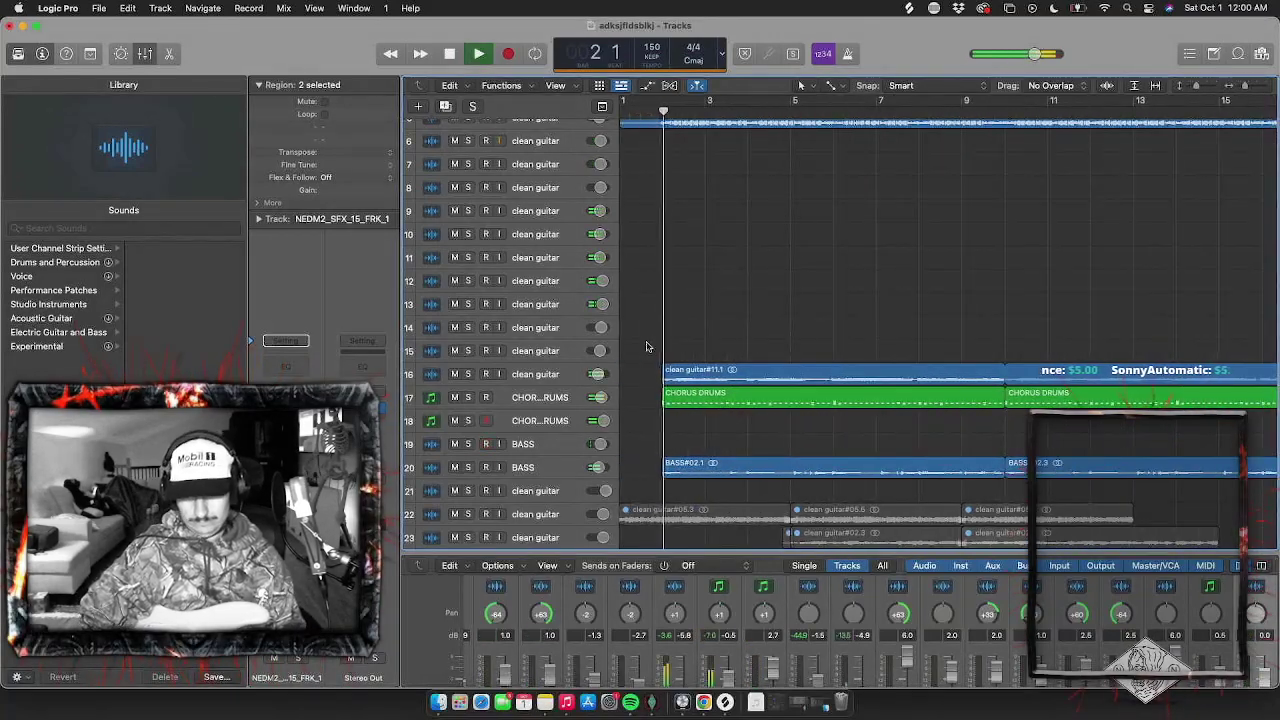
scroll(647, 346, down, 3)
scroll(647, 346, up, 2)
scroll(646, 347, up, 1)
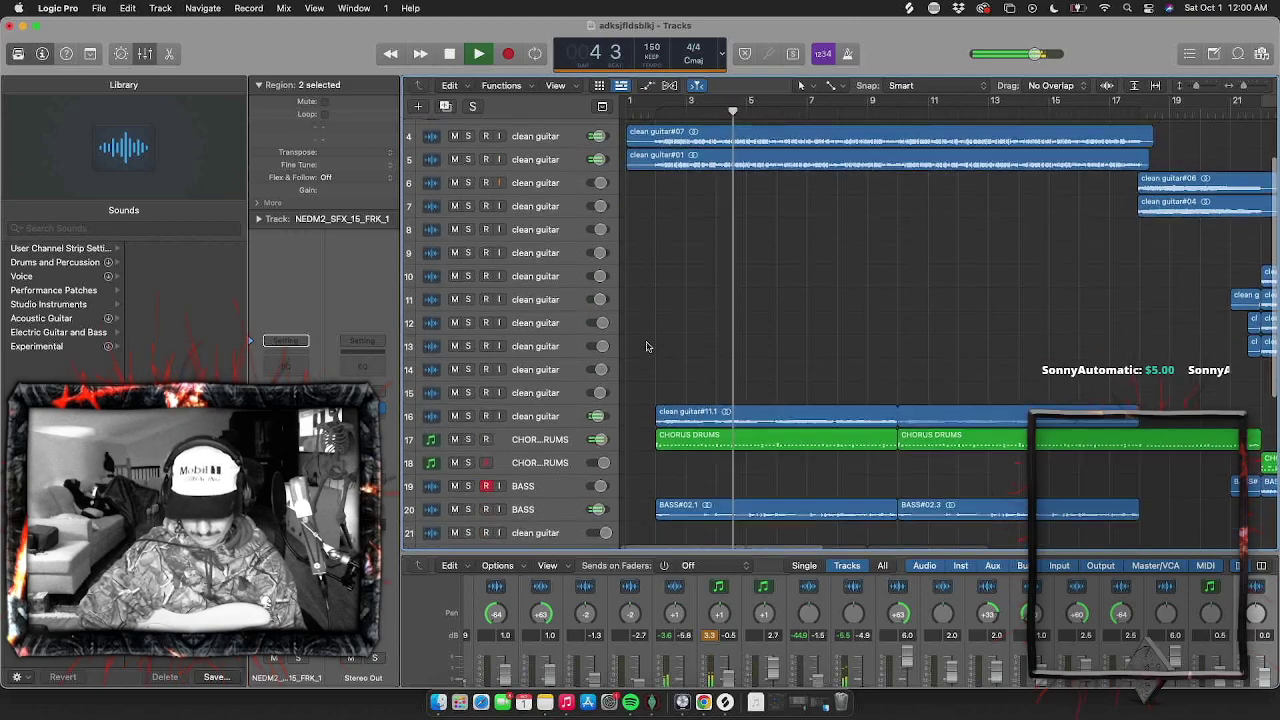
scroll(646, 347, down, 1)
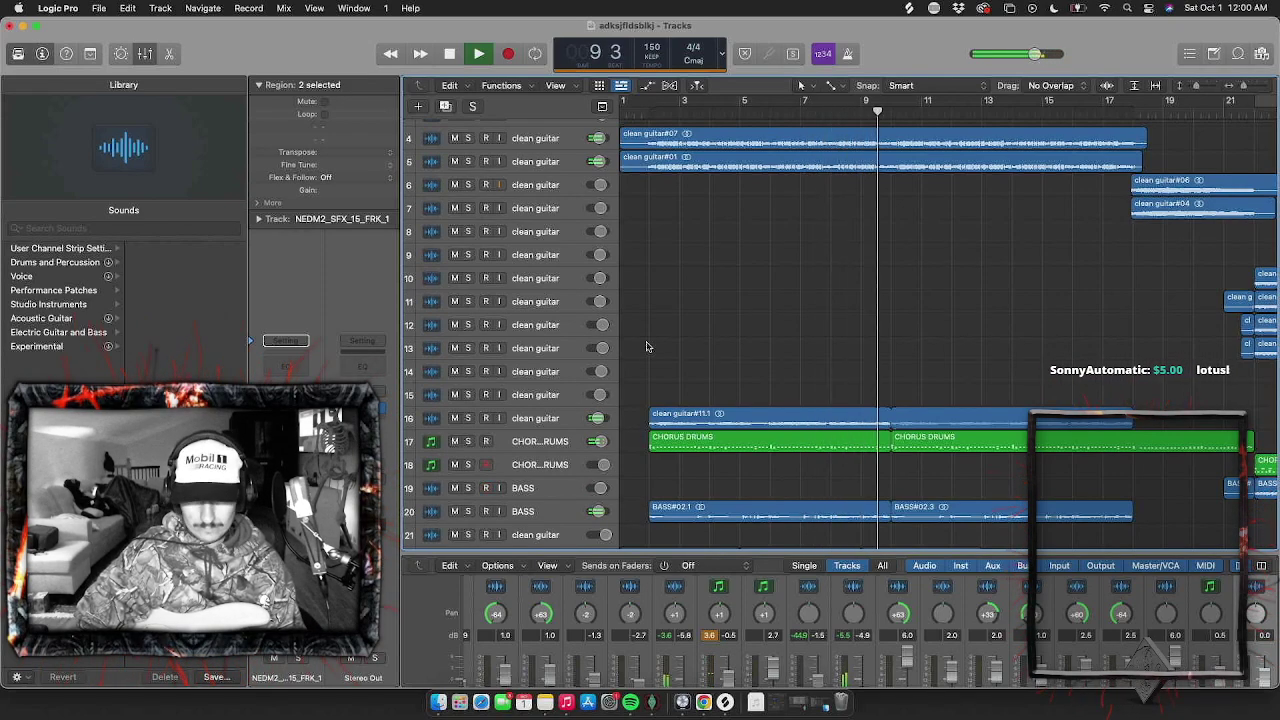
scroll(646, 346, up, 2)
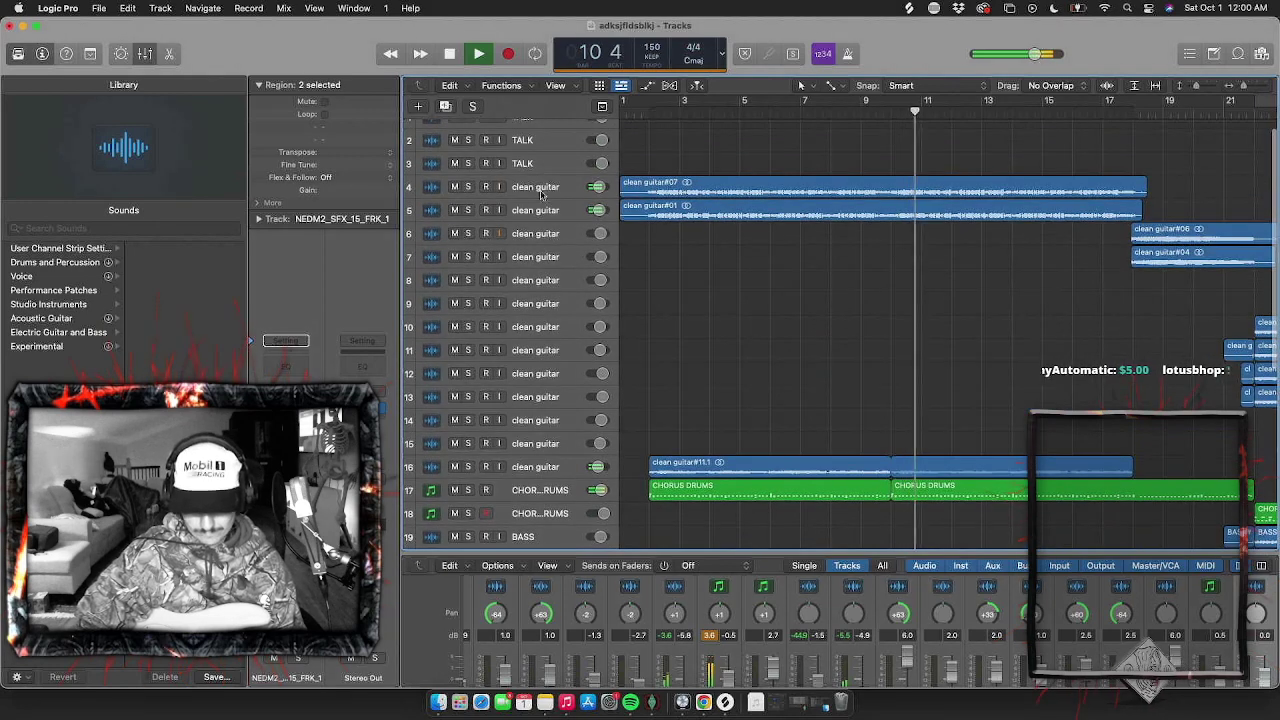
Set the volume of clean guitar tracks 4 and 5 together to -2.0 dB, and clear the region selection
click(574, 206)
mouse_move(596, 211)
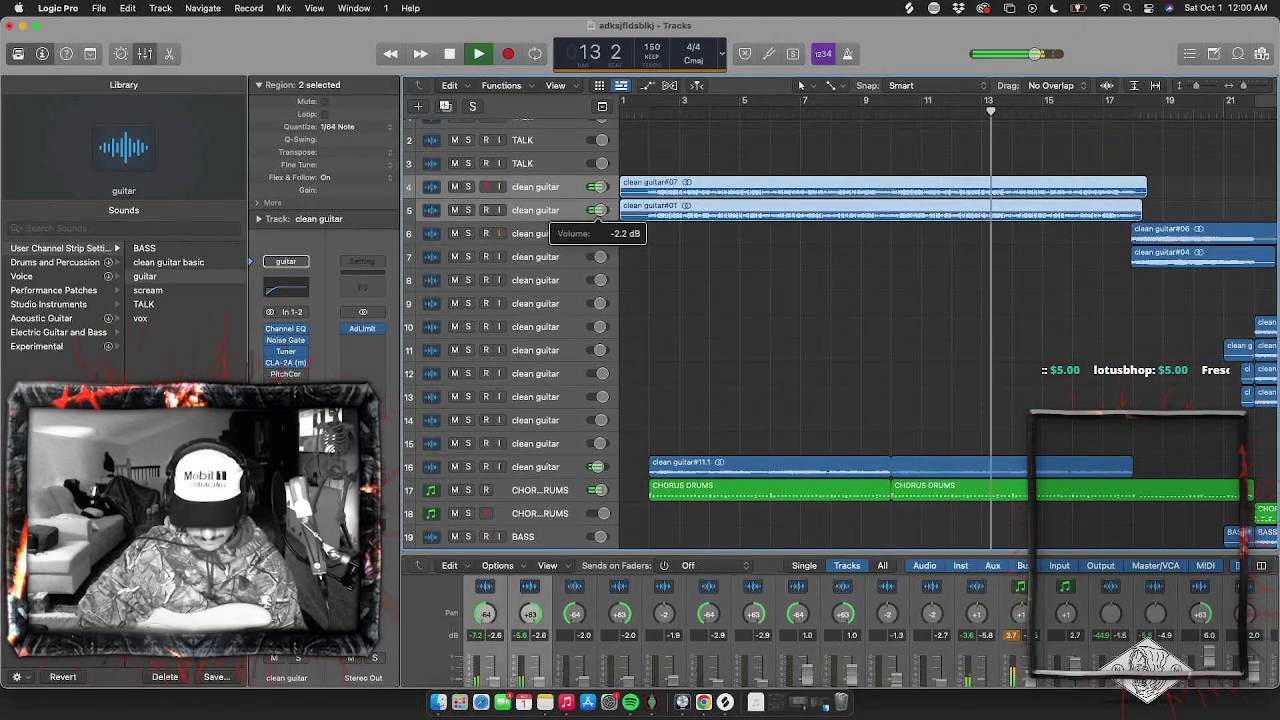
drag(599, 210, 599, 211)
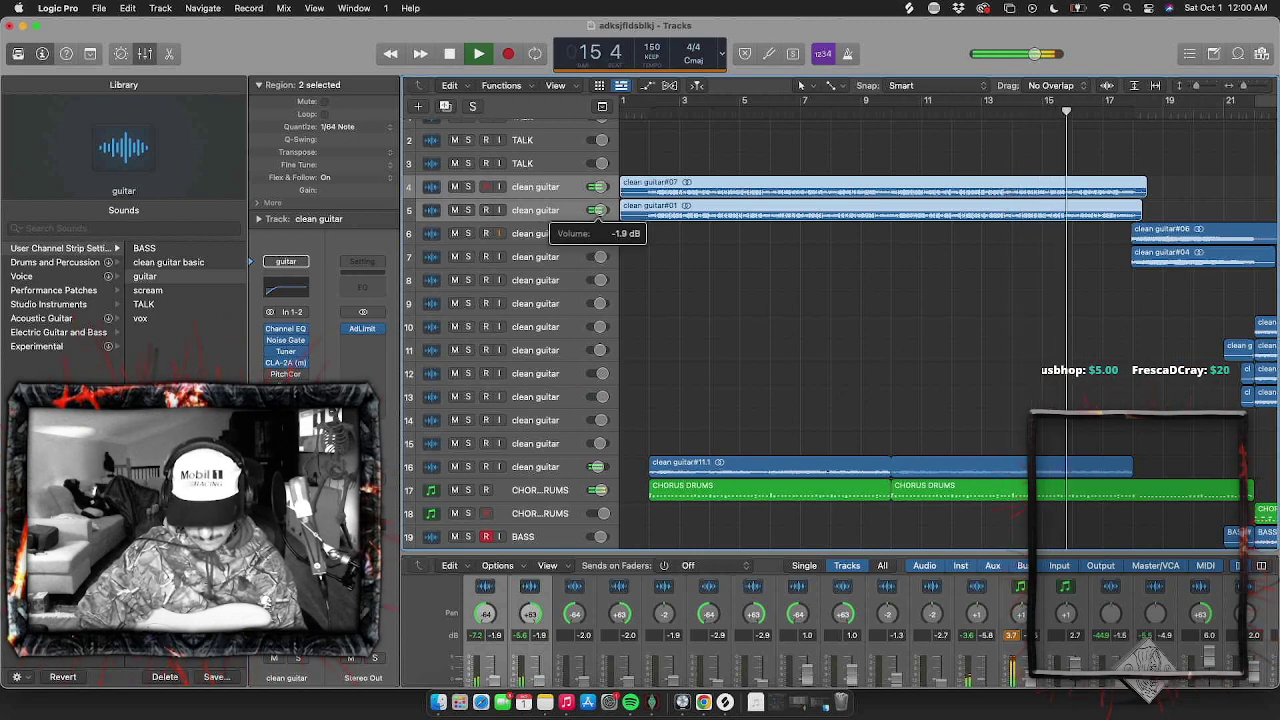
drag(599, 214, 599, 215)
click(760, 297)
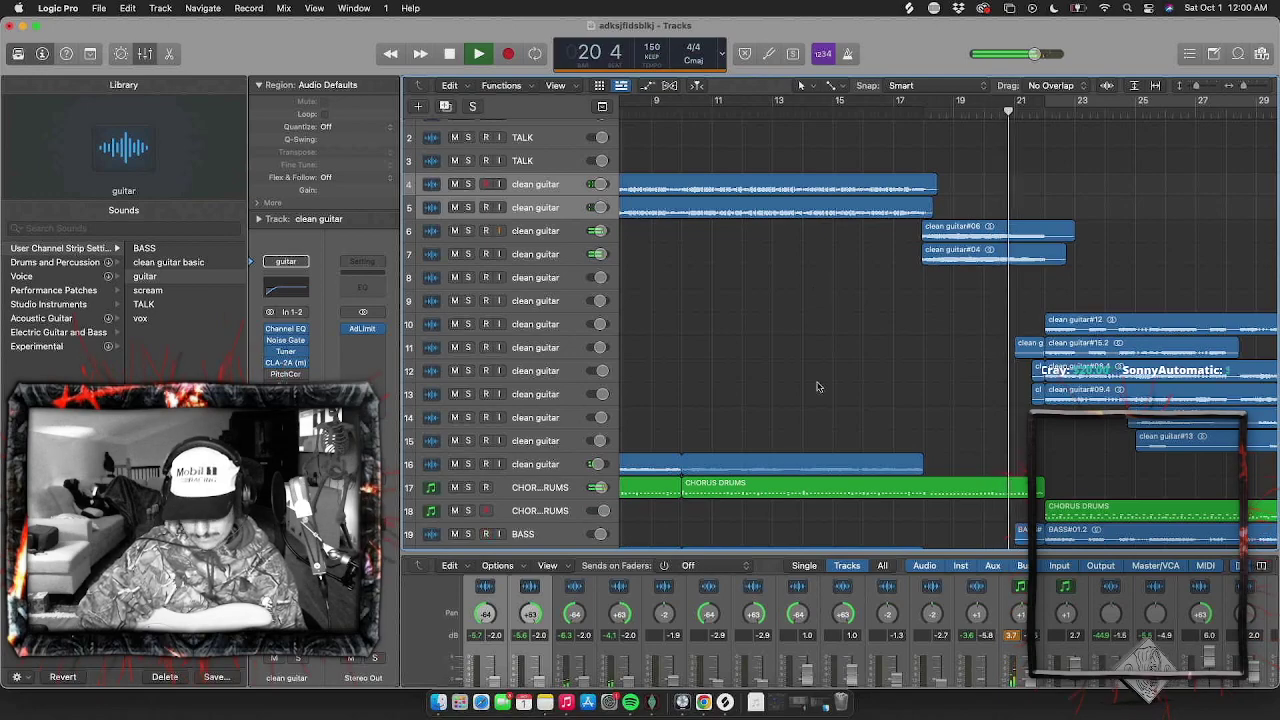
Adjust the volume of clean guitar tracks 14 and 15 together, and lower clean guitar tracks 10 and 11 to -4.6 dB
scroll(821, 386, down, 2)
scroll(821, 386, down, 3)
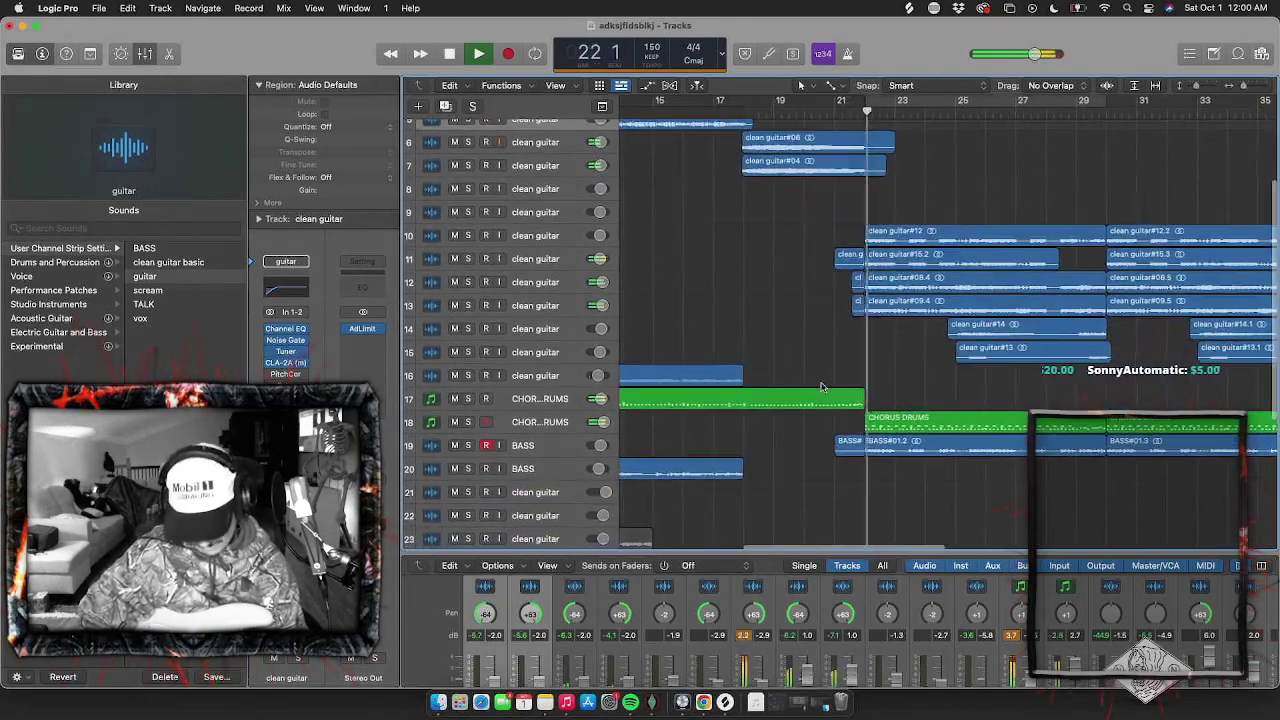
scroll(700, 396, down, 1)
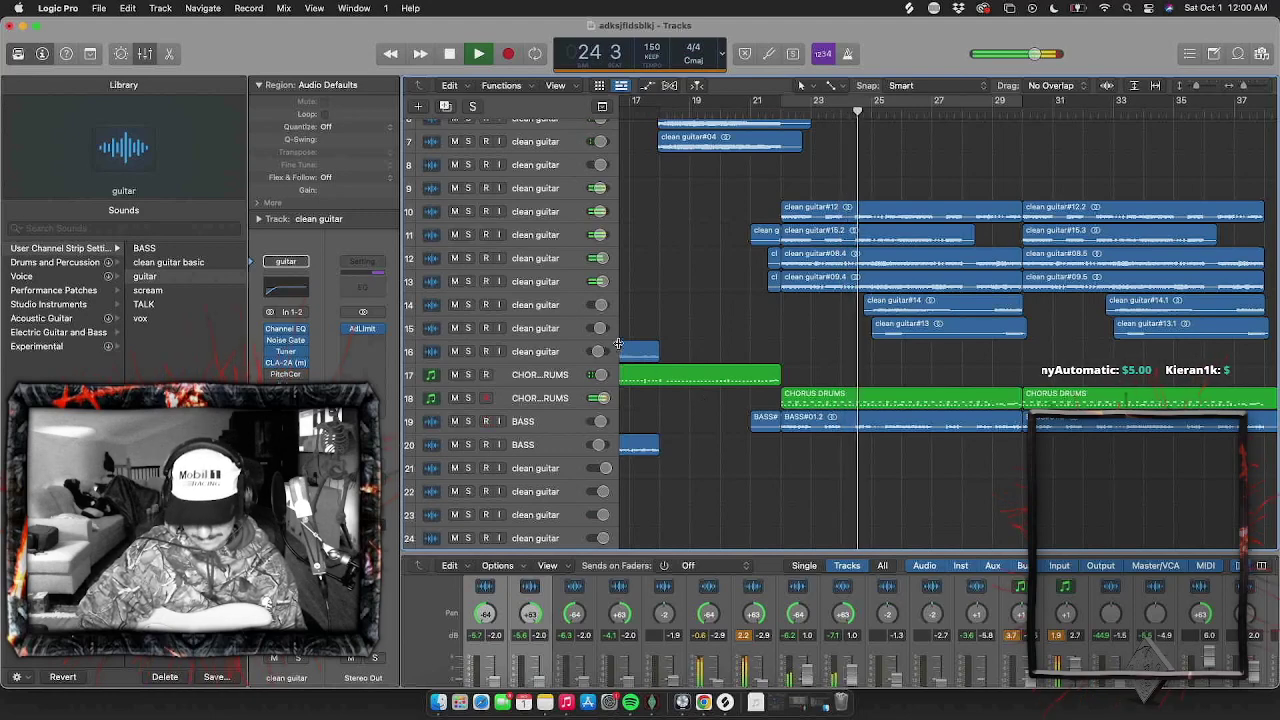
click(604, 304)
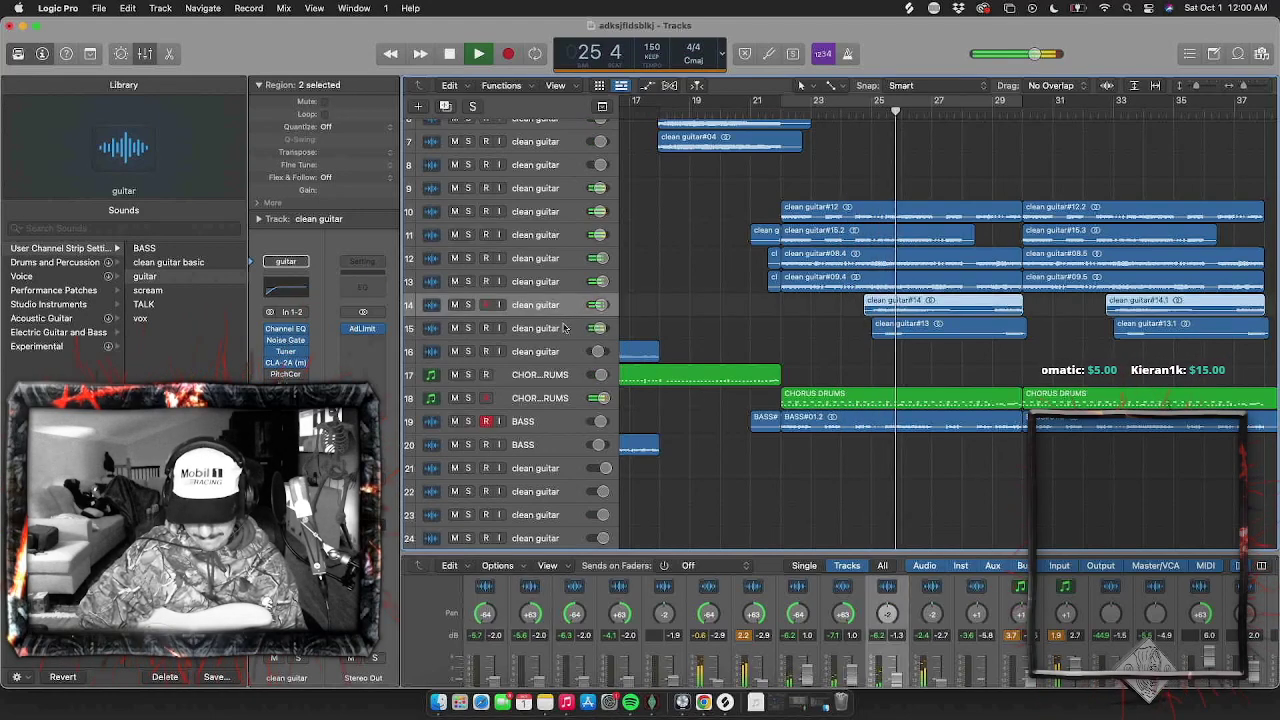
shift+click(604, 326)
mouse_move(605, 314)
mouse_down()
mouse_move(605, 326)
mouse_move(605, 300)
mouse_up()
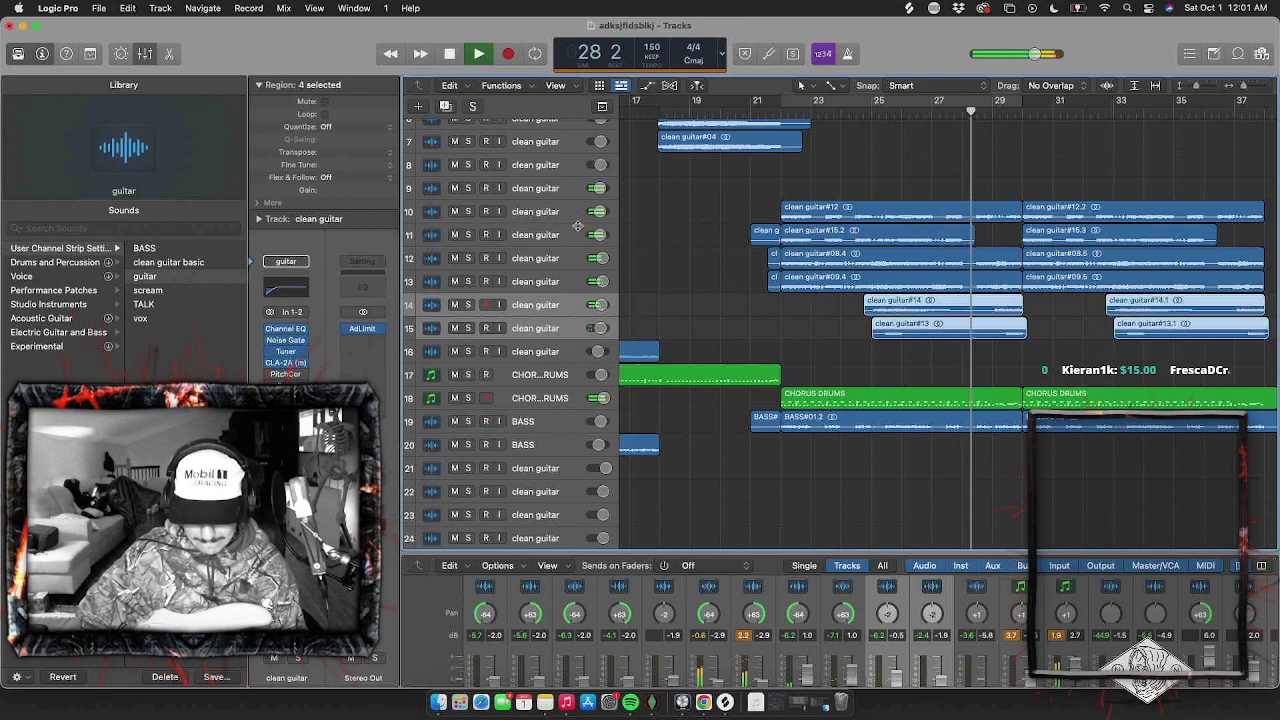
drag(578, 230, 598, 211)
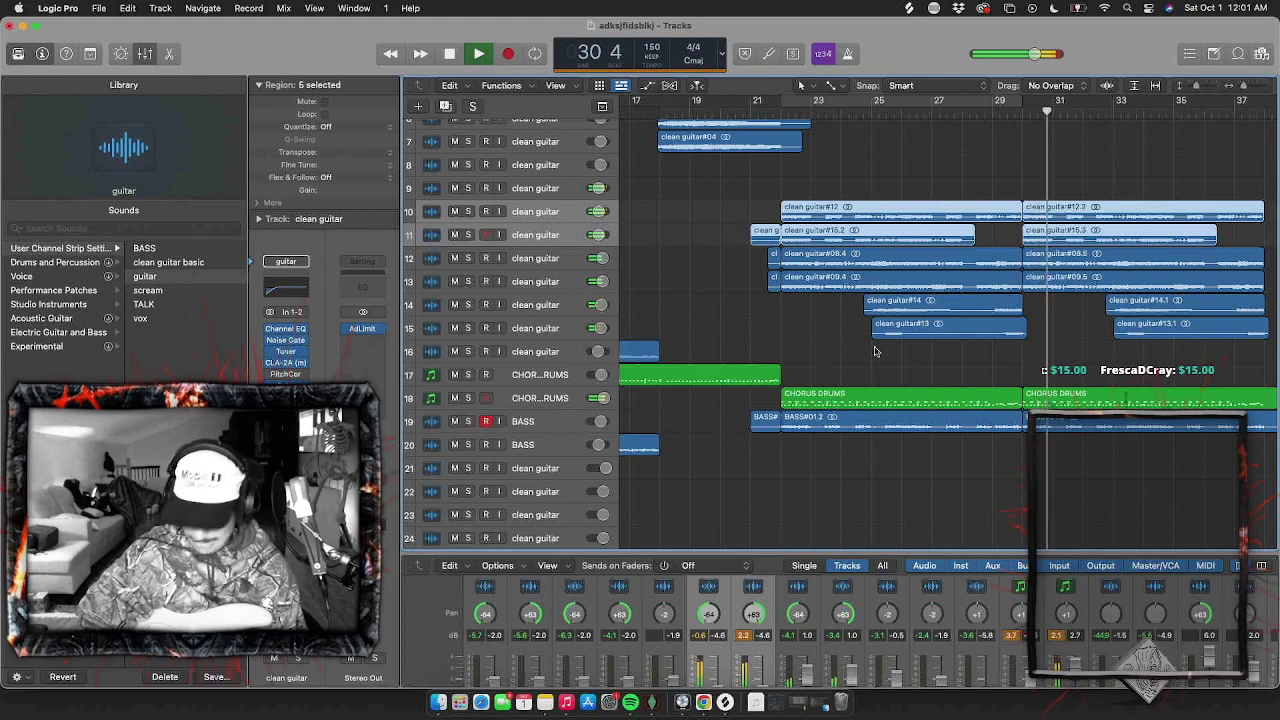
Stop playback after the second impact and select the first TALK track
scroll(783, 286, down, 5)
scroll(783, 286, up, 1)
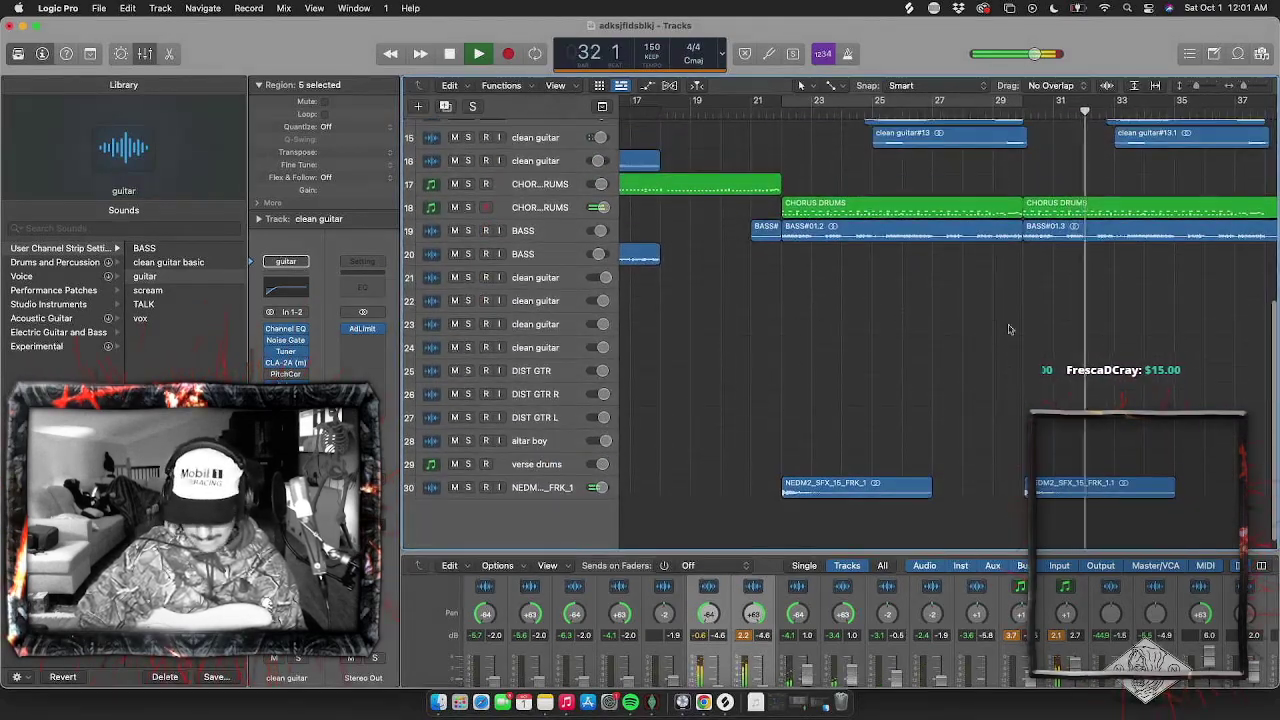
key(super+Right)
key(super+Right)
key(super+Right)
key(space)
scroll(936, 510, right, 3)
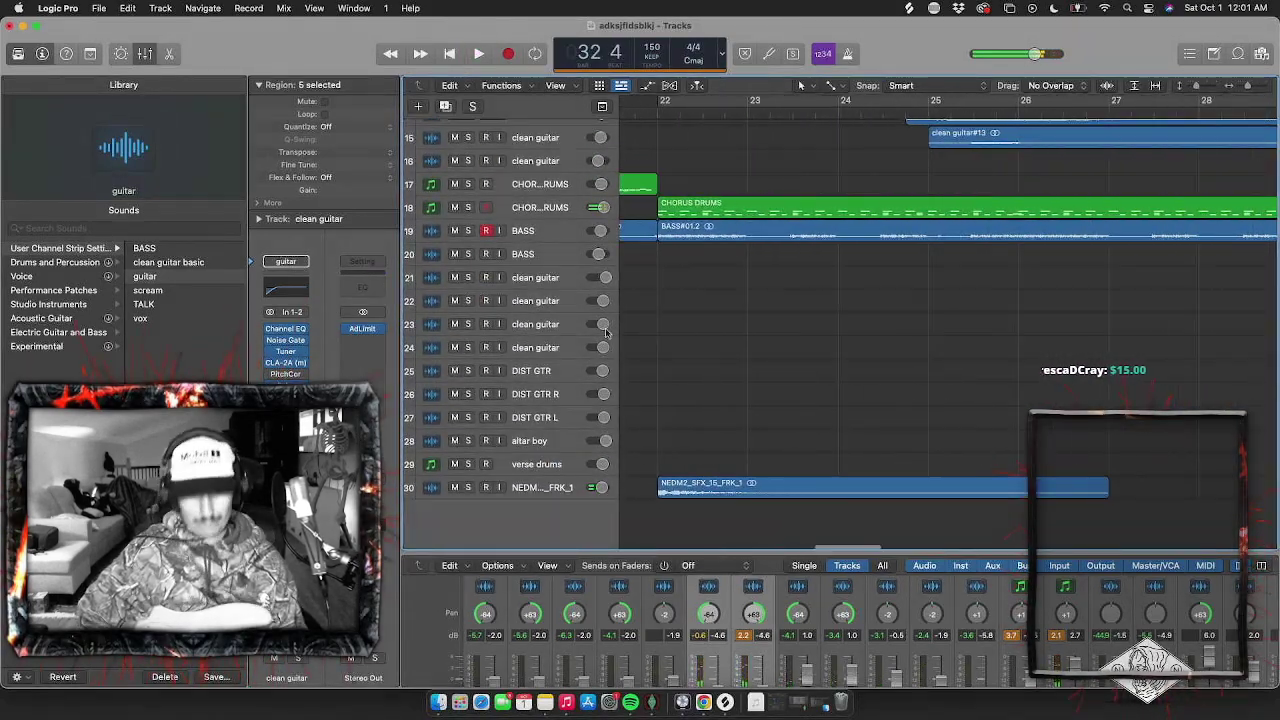
scroll(936, 510, up, 8)
click(540, 131)
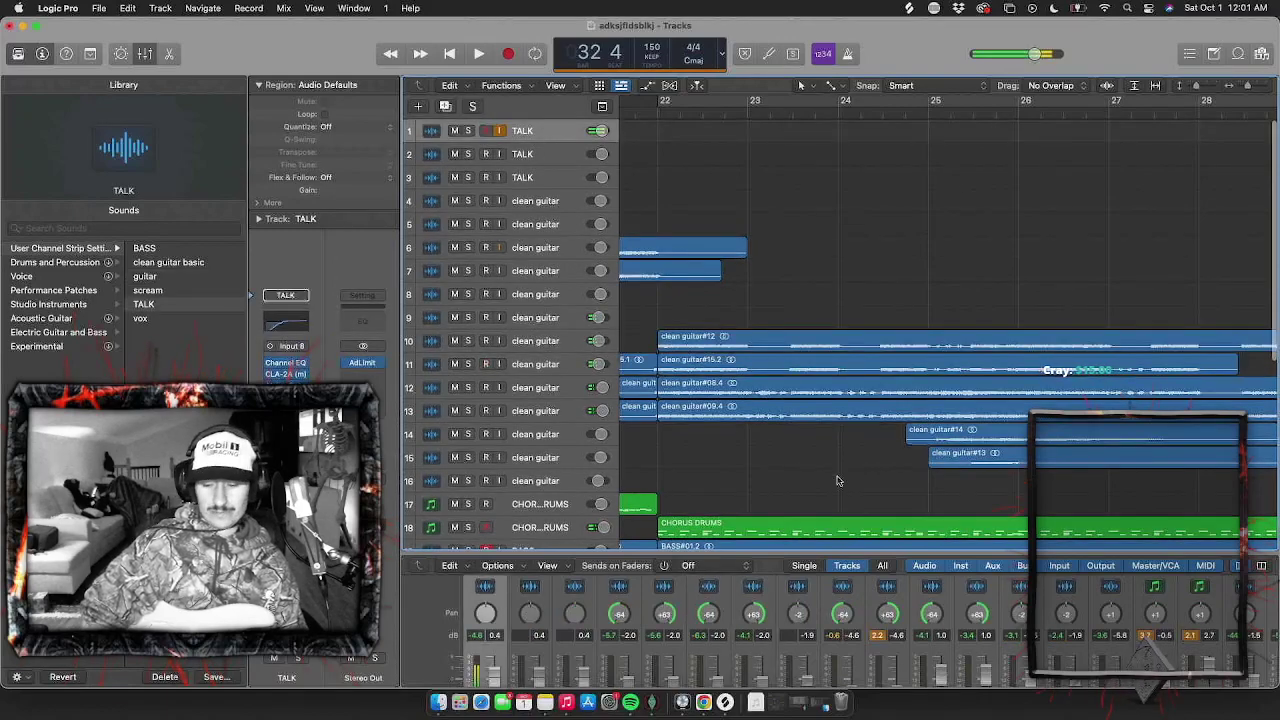
Align the second impact sample region on track 30 with the start of the repeated chorus at bar 30
scroll(838, 481, down, 8)
scroll(712, 474, right, 6)
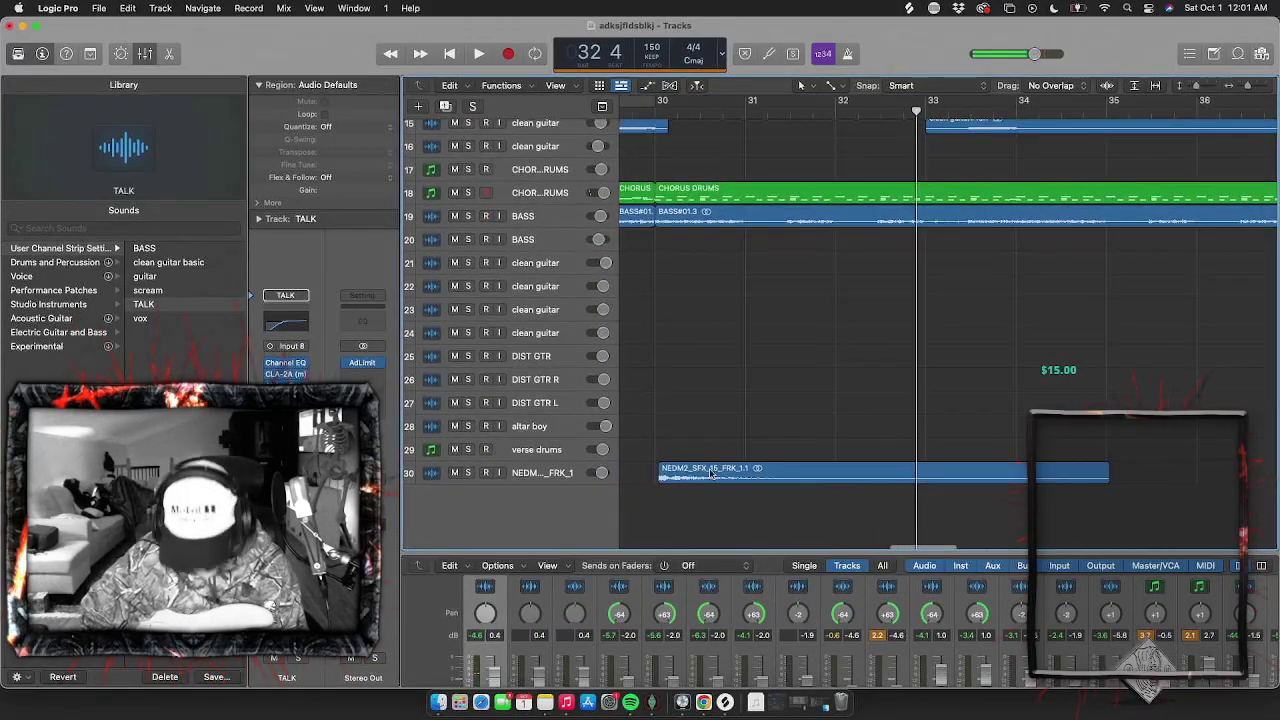
mouse_move(712, 474)
mouse_down()
mouse_move(692, 472)
mouse_move(712, 472)
mouse_move(702, 462)
mouse_up()
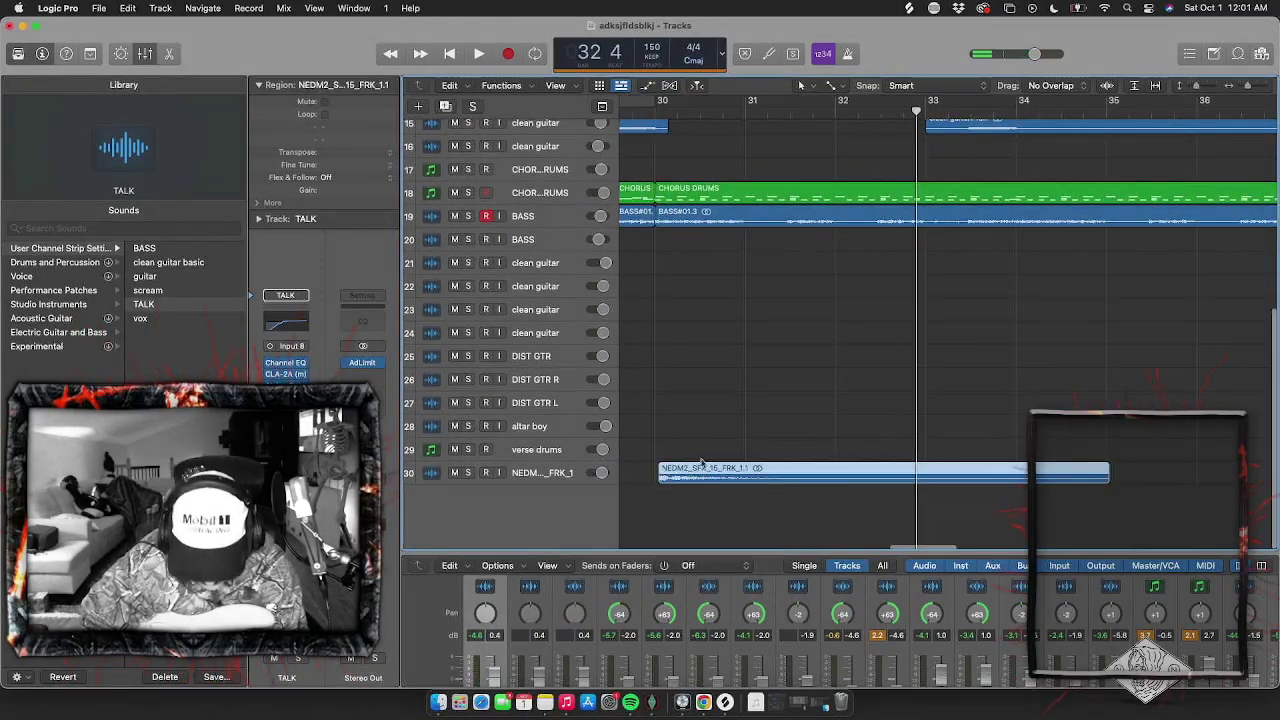
click(651, 113)
key(super+Right)
key(super+Right)
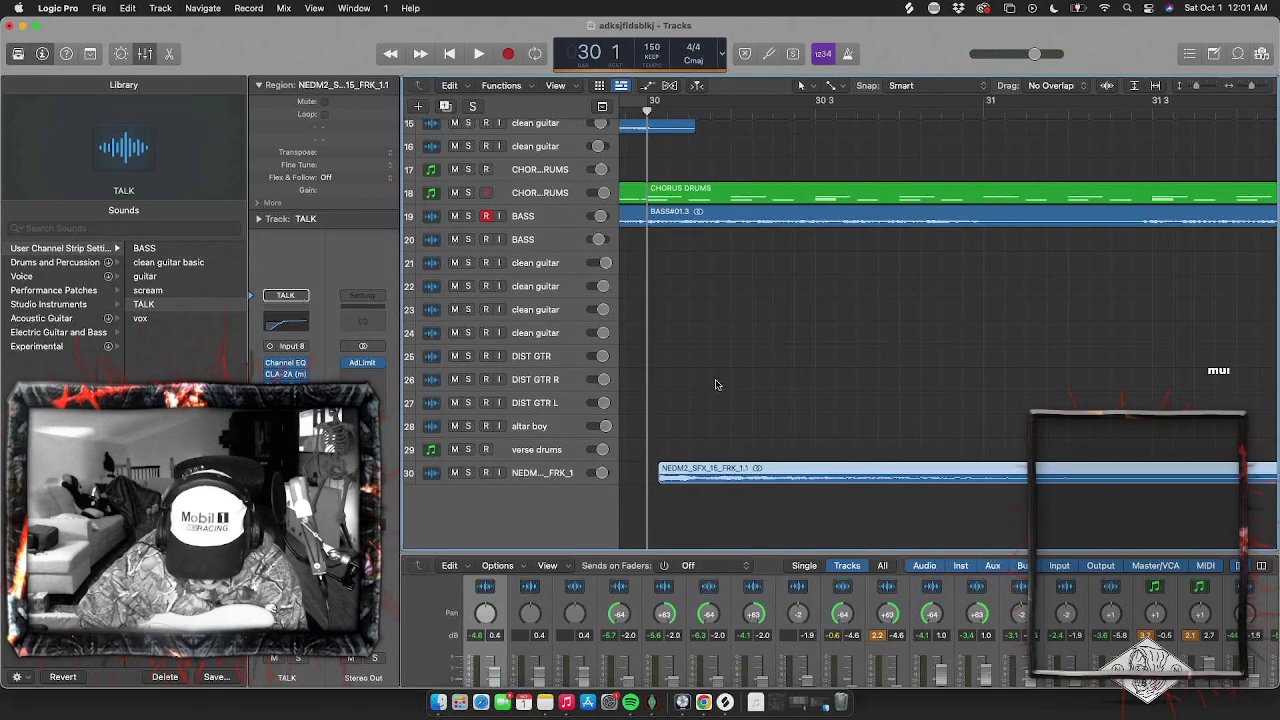
drag(690, 472, 688, 474)
key(super+Left)
key(super+Left)
Play from around bar 17 and lengthen the first chorus guitar region on track 11 to the start of bar 30
double_click(704, 106)
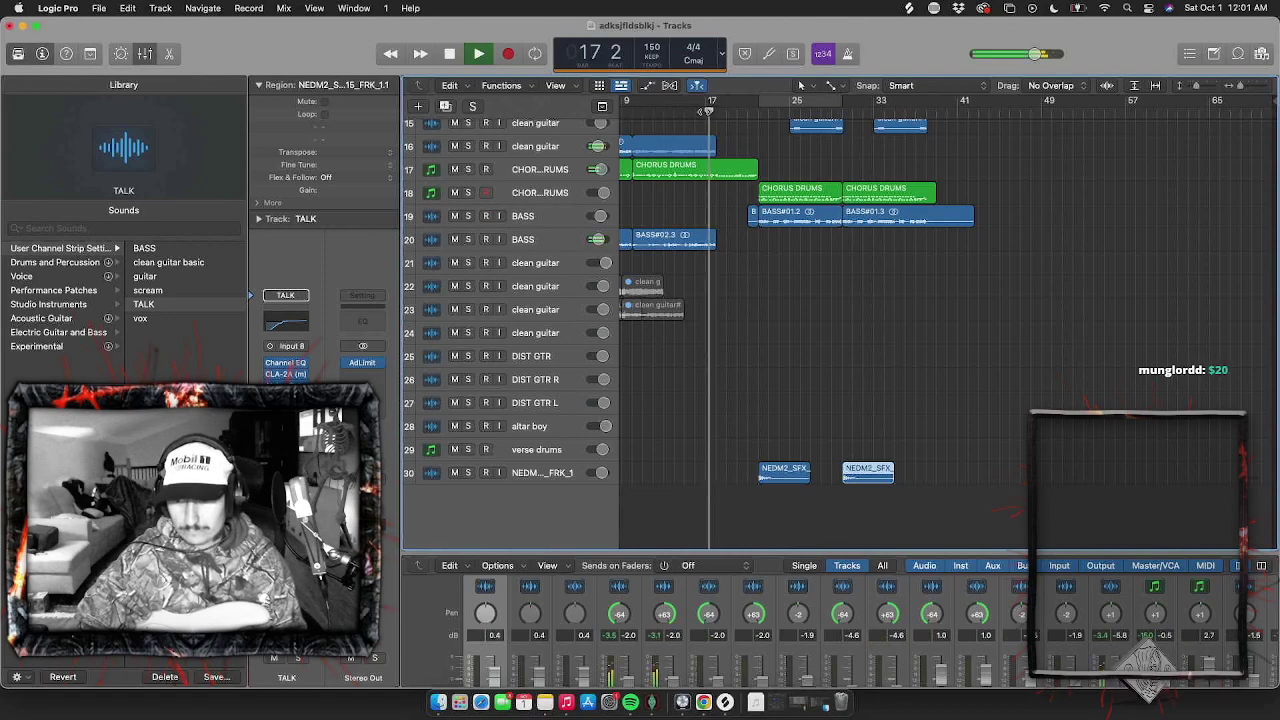
scroll(795, 300, up, 5)
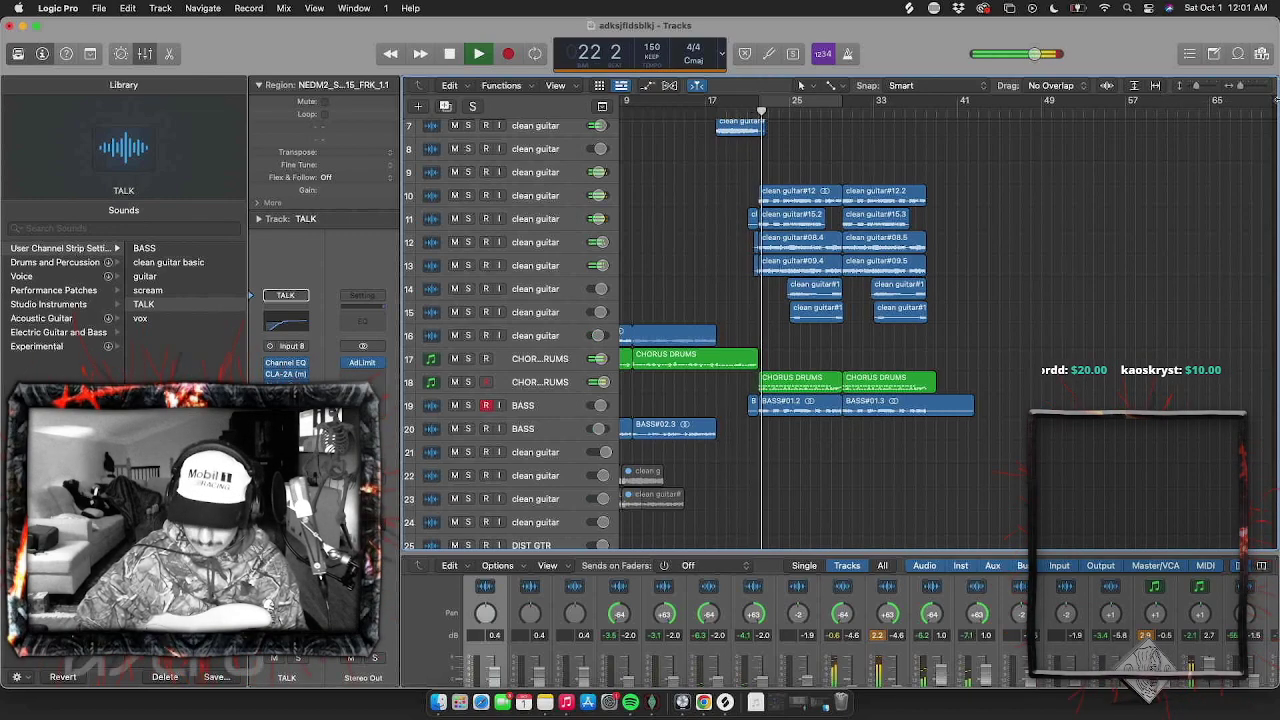
scroll(880, 200, up, 6)
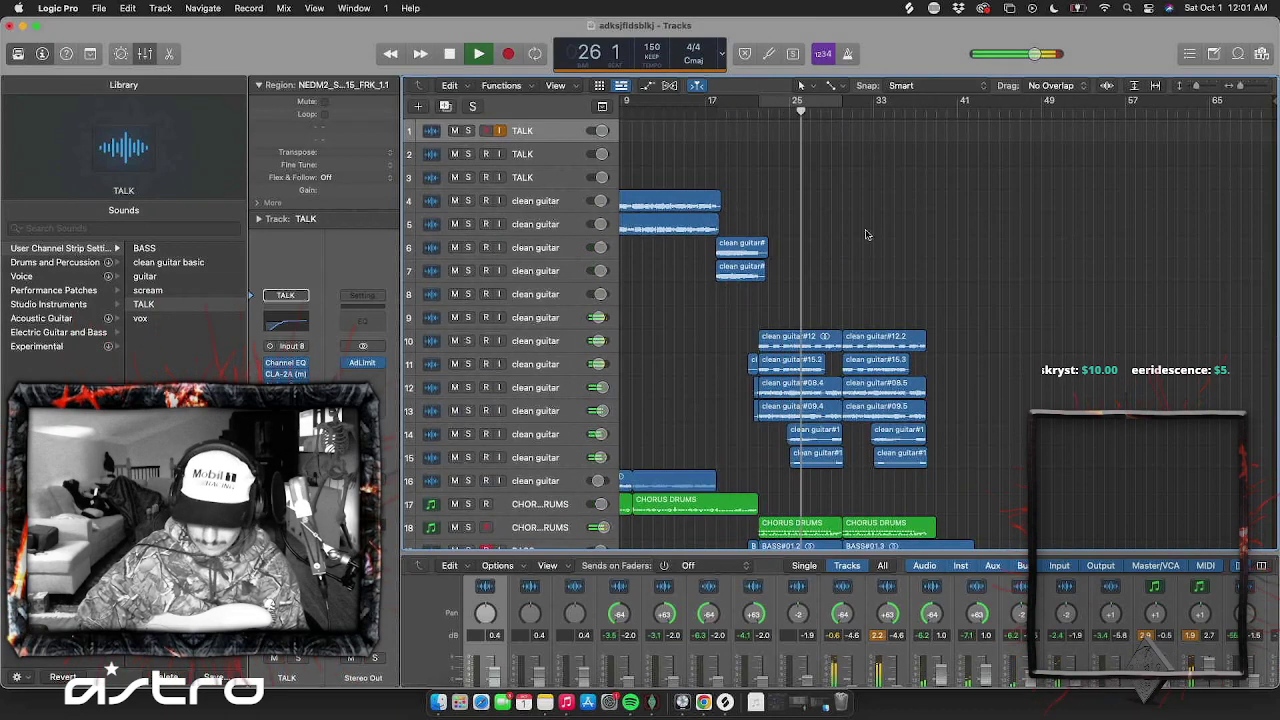
scroll(857, 263, up, 6)
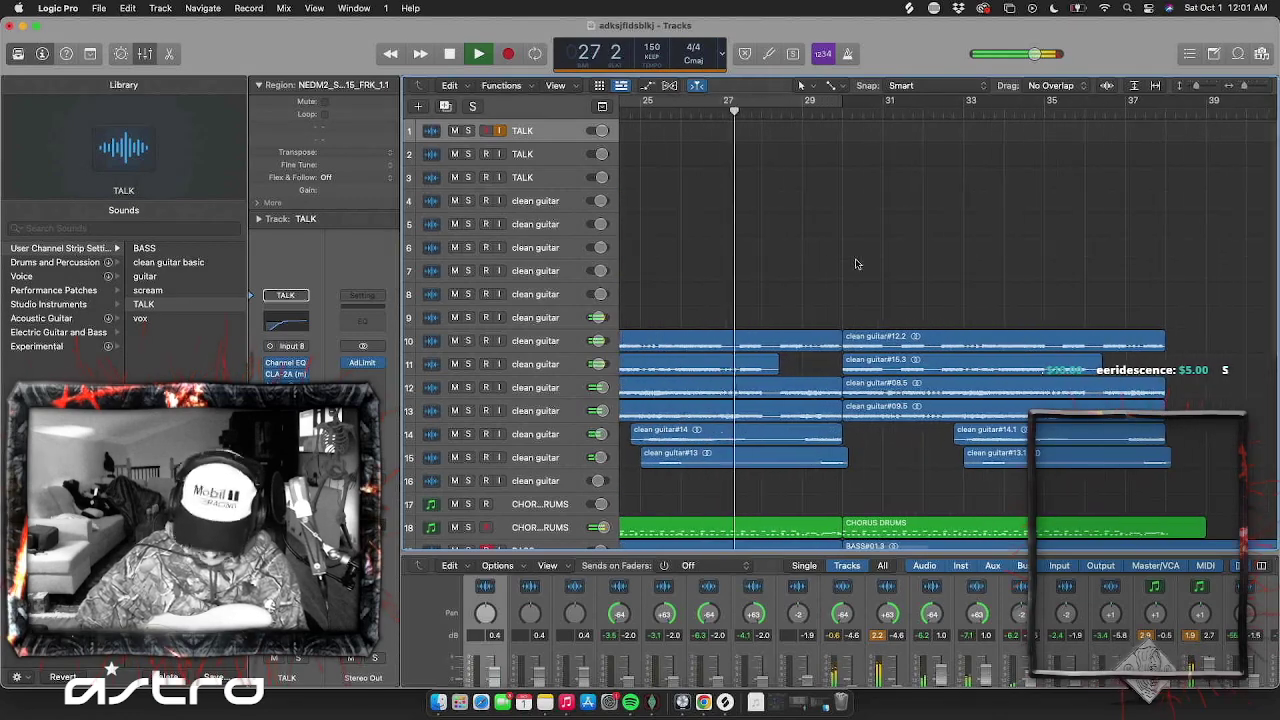
scroll(857, 263, down, 2)
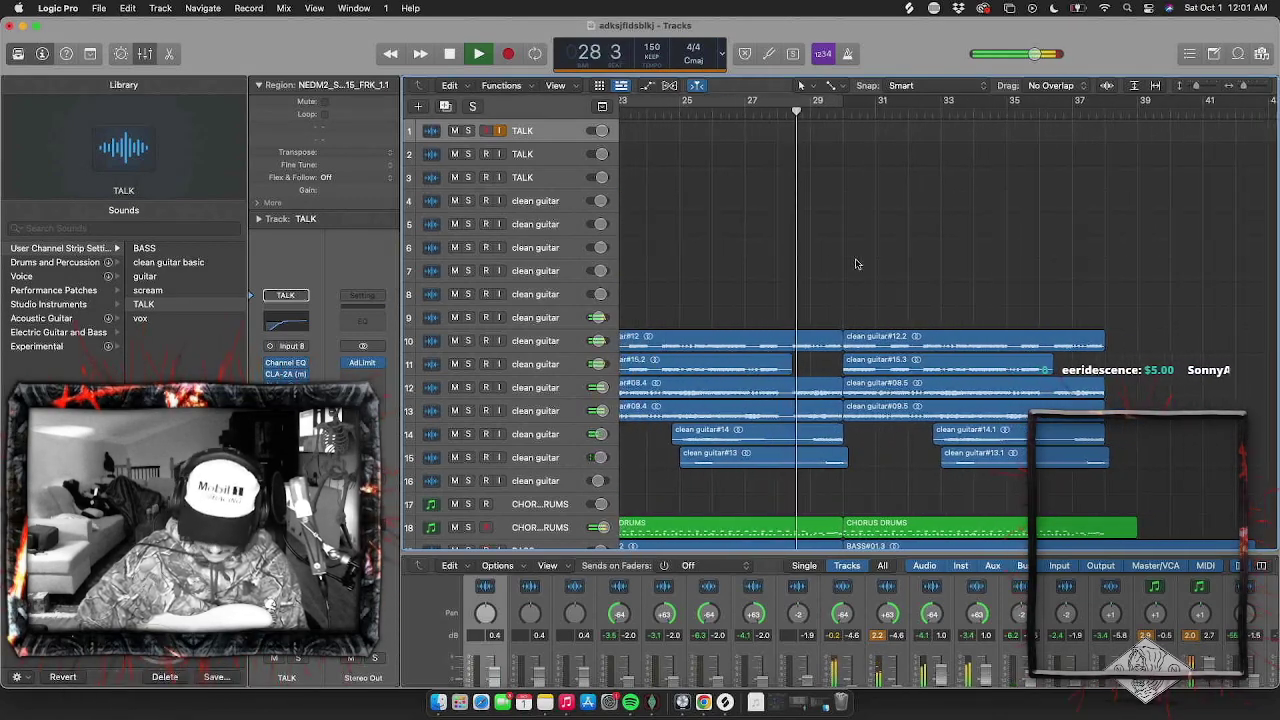
scroll(856, 264, down, 1)
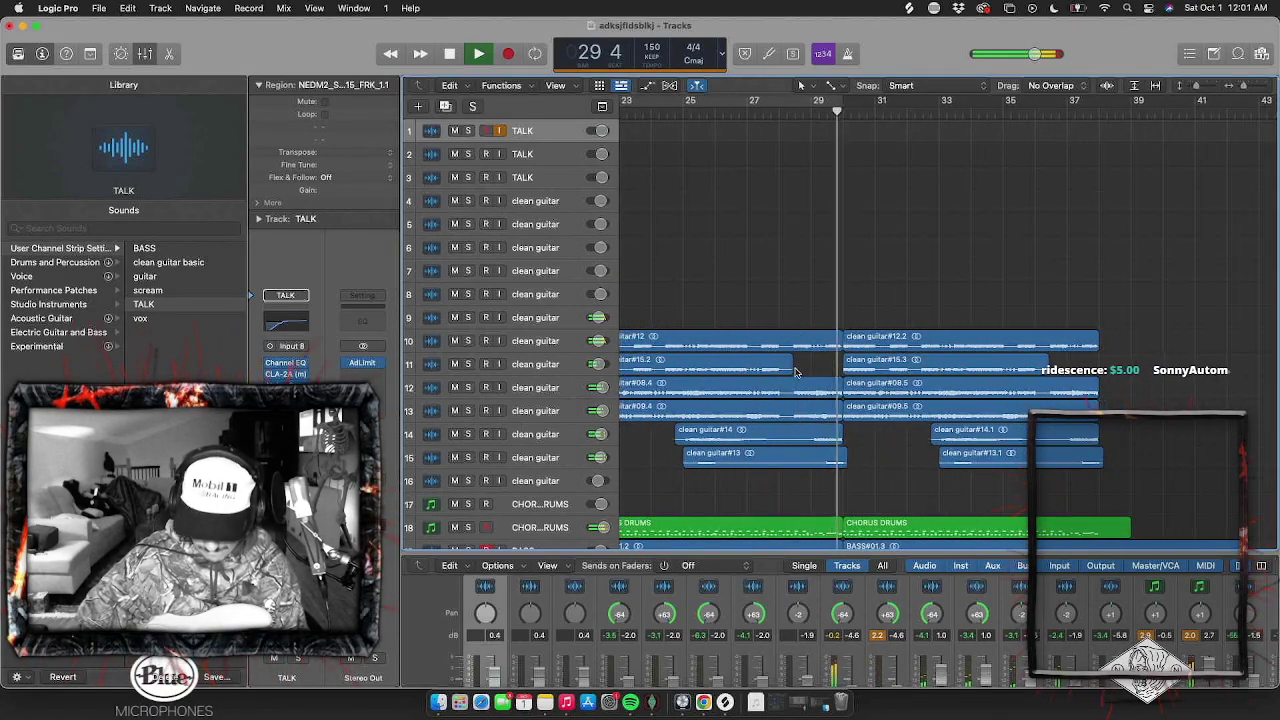
drag(789, 370, 842, 371)
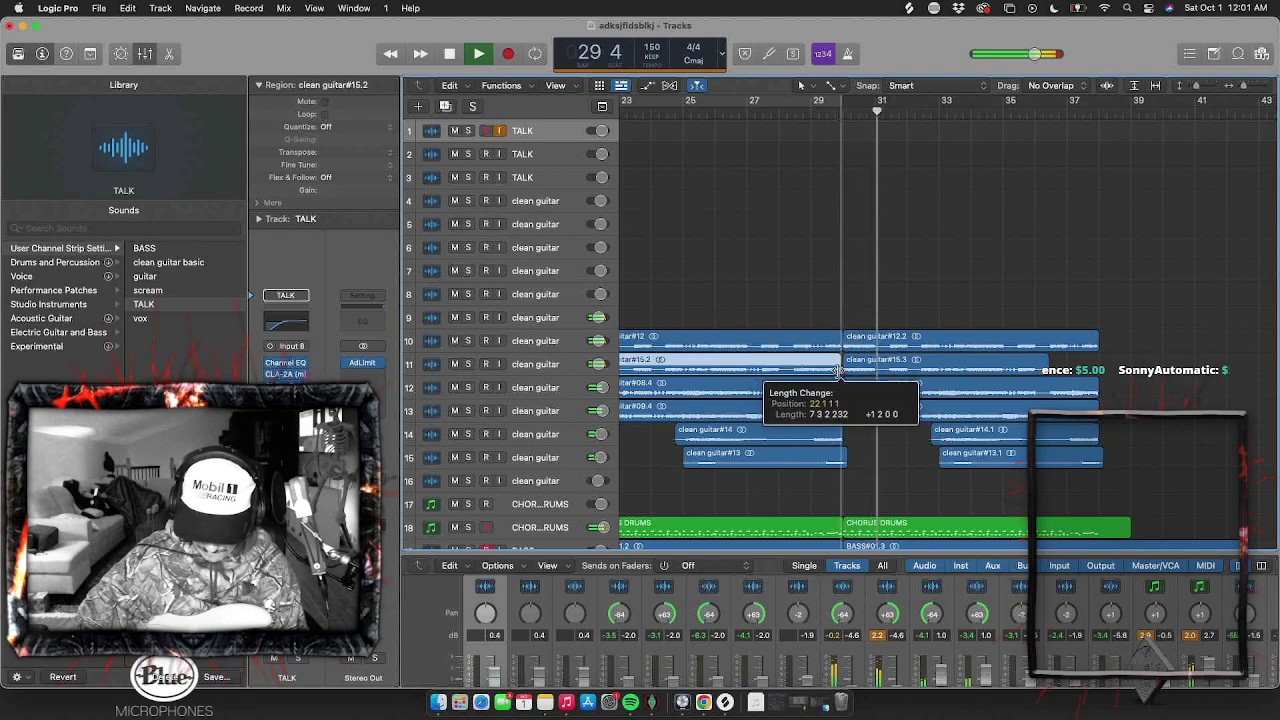
Set the impact sample track's volume to -3.1 dB
scroll(815, 375, down, 5)
scroll(803, 376, down, 5)
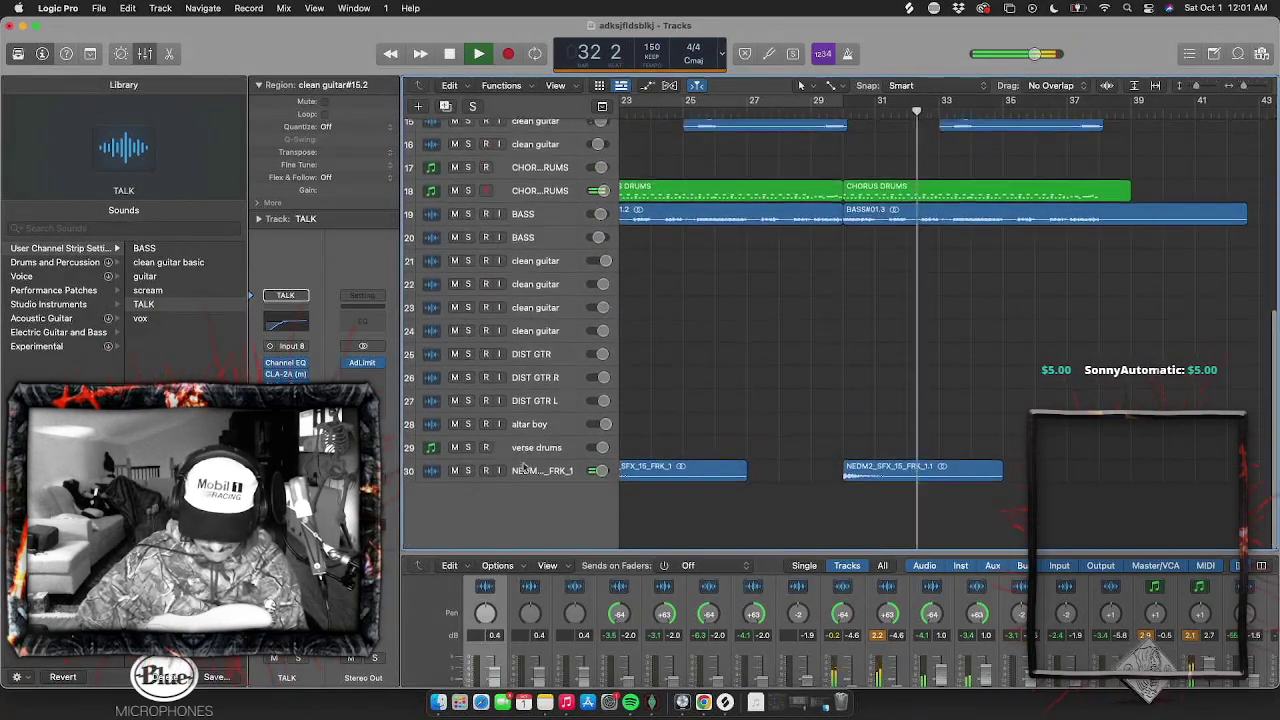
click(601, 472)
mouse_move(601, 472)
mouse_down()
mouse_move(601, 489)
mouse_move(601, 475)
mouse_up()
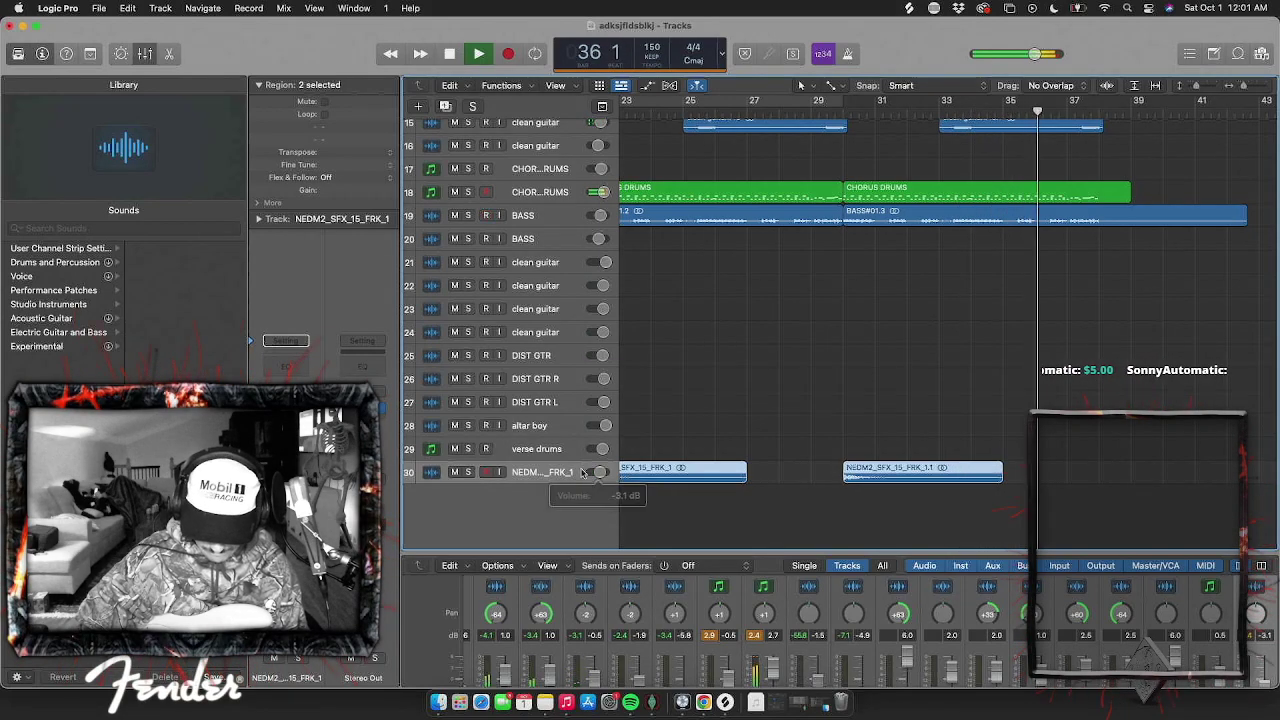
Play the song from the middle of the verse through both choruses and listen to the impacts and balance
scroll(723, 407, left, 5)
scroll(723, 403, up, 3)
scroll(708, 231, left, 2)
scroll(708, 231, up, 1)
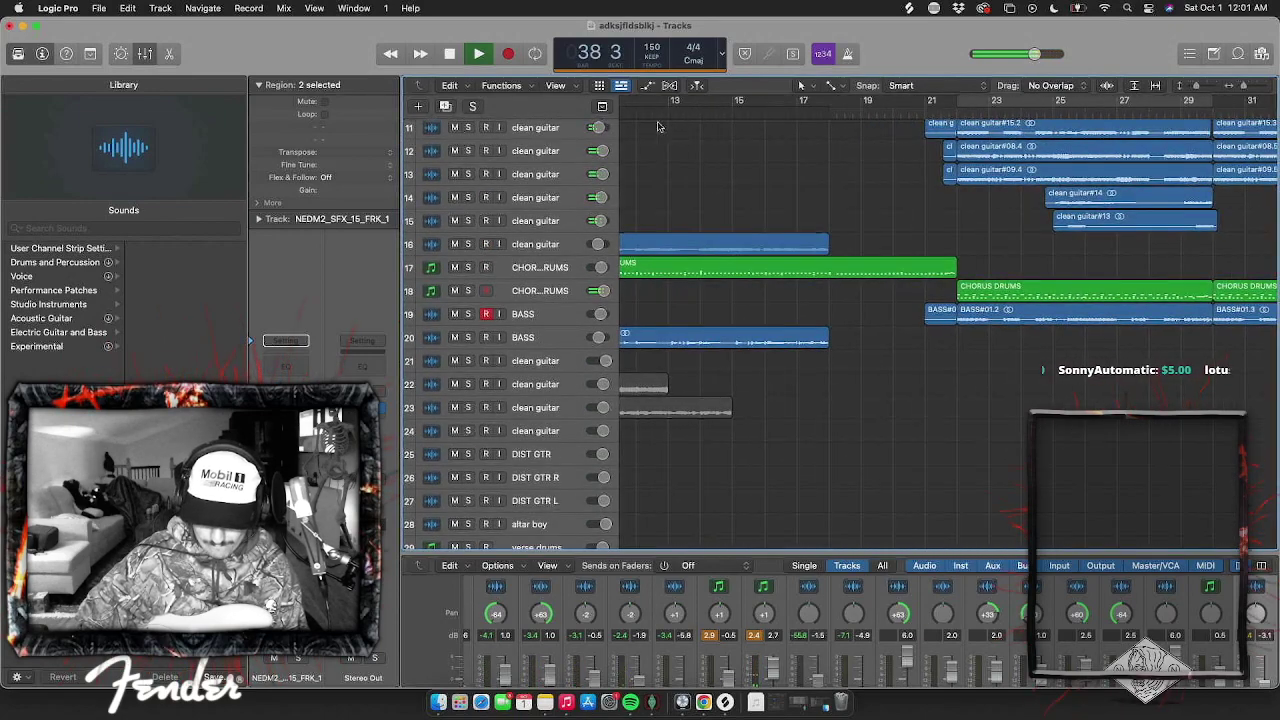
scroll(677, 280, left, 1)
key(super+Left)
key(super+Left)
key(super+Left)
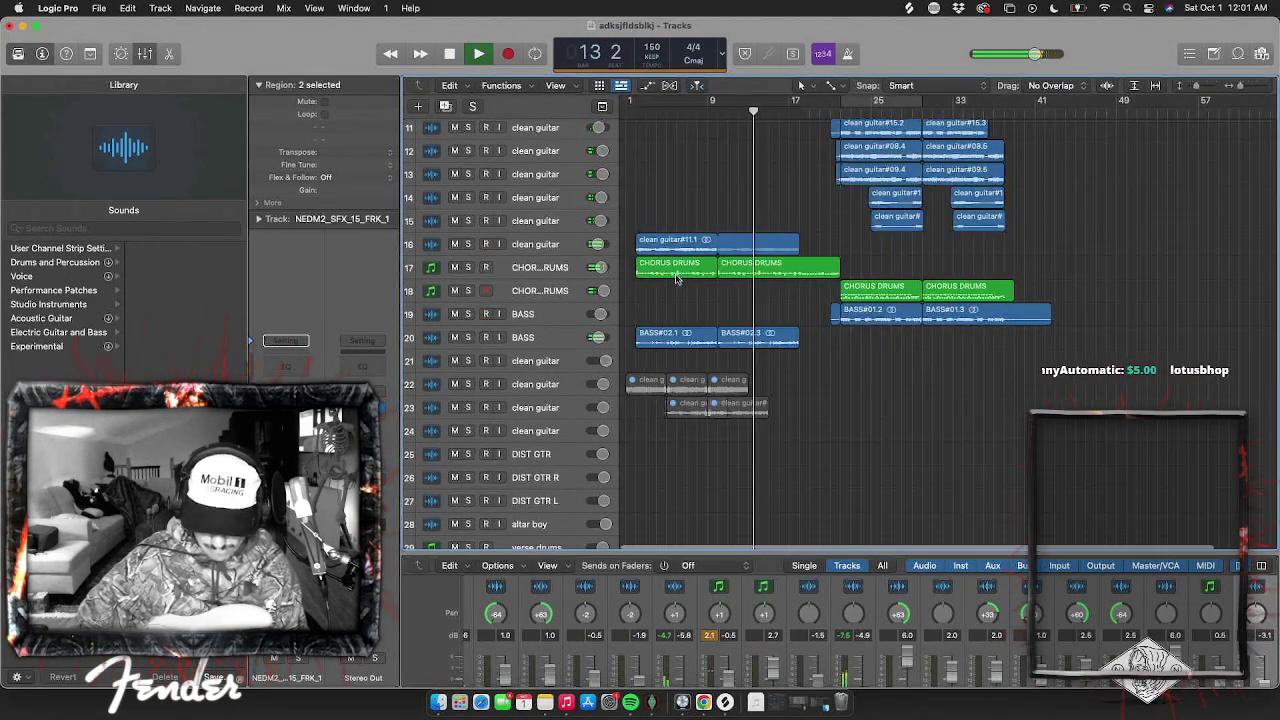
scroll(686, 311, up, 7)
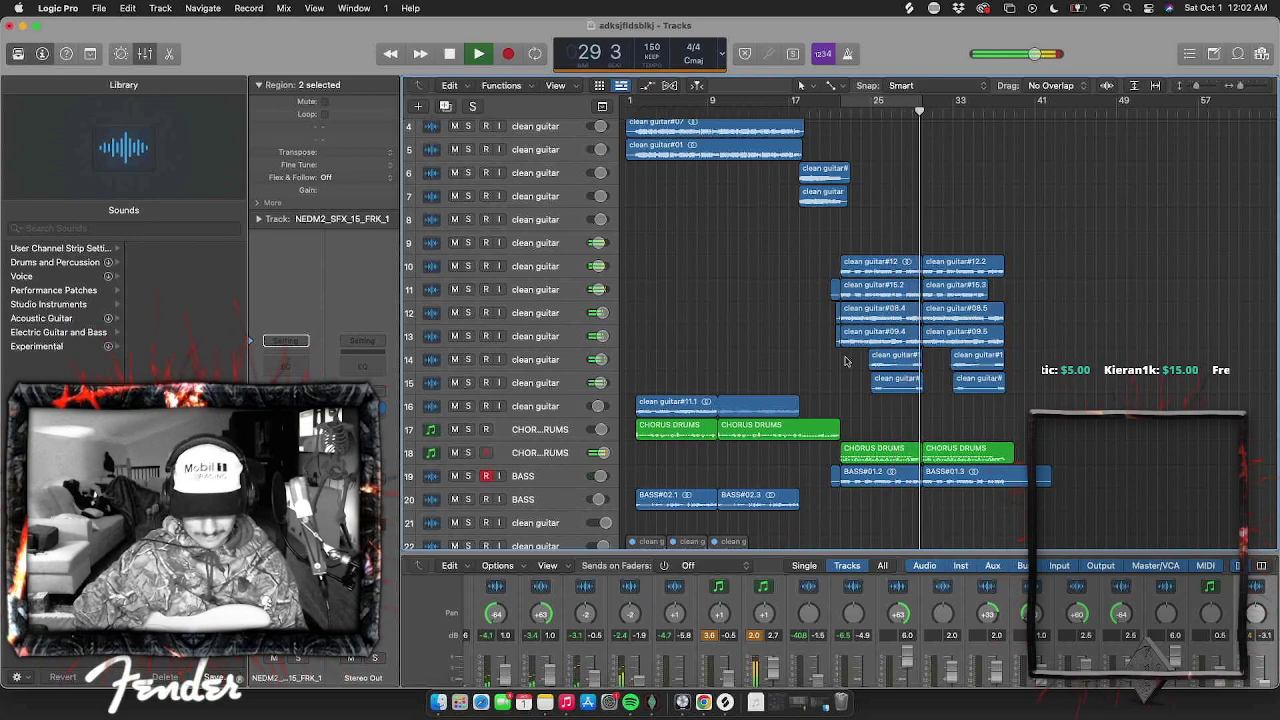
scroll(862, 372, down, 3)
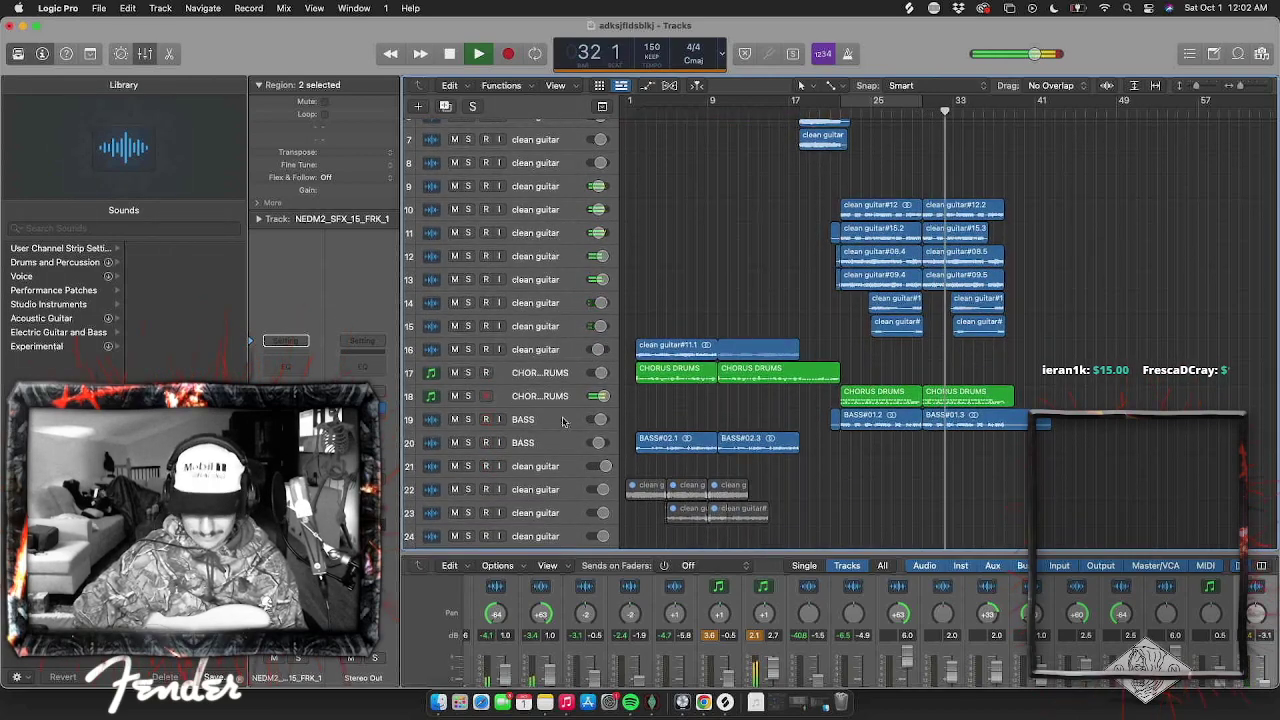
Check the Adaptive Limiter levels on the Stereo Out, and close its window
key(v)
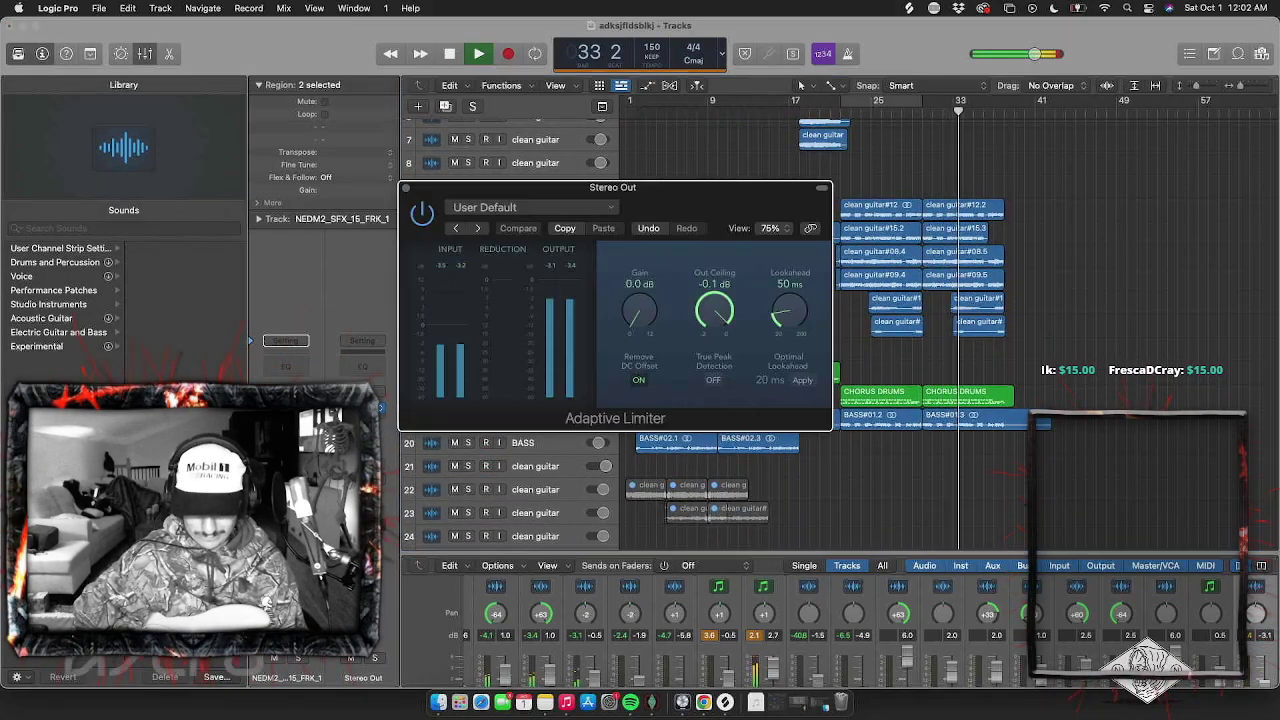
click(407, 190)
scroll(756, 268, up, 1)
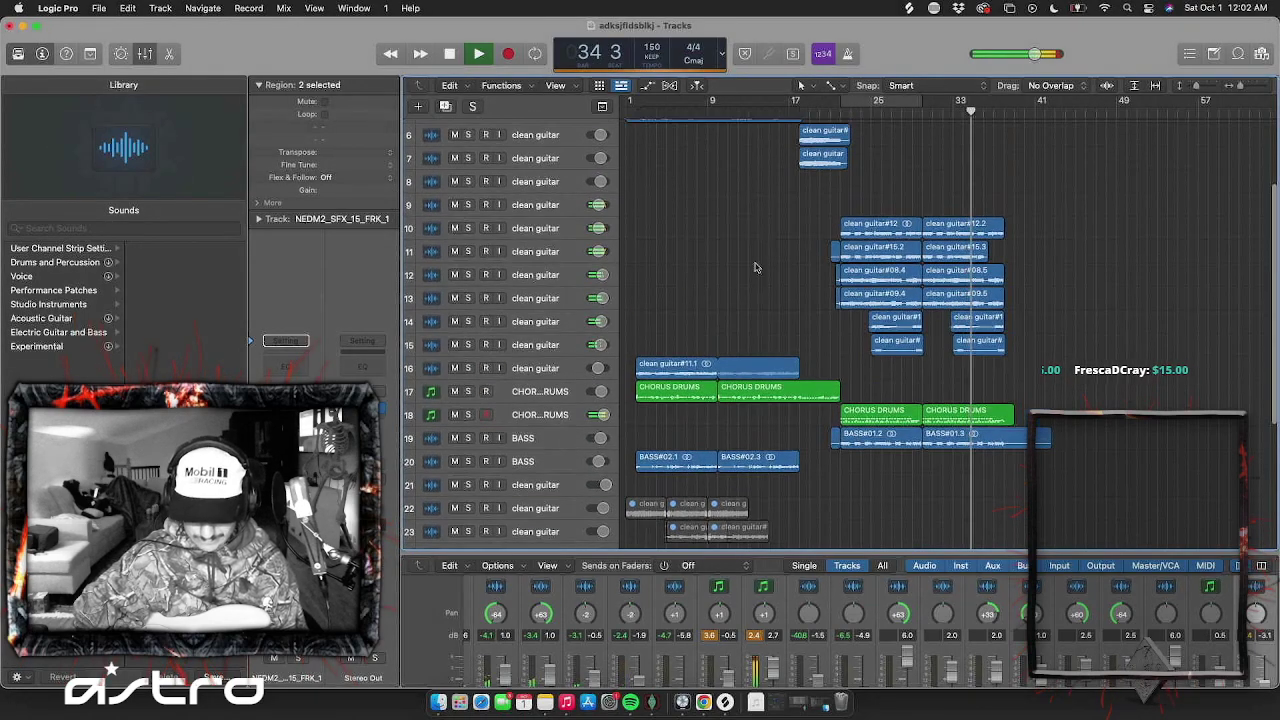
Copy the verse guitar, drum and bass regions and paste them after the second chorus, aligning the drums and bass with bar 38
scroll(657, 258, up, 4)
drag(646, 140, 766, 470)
click(540, 368)
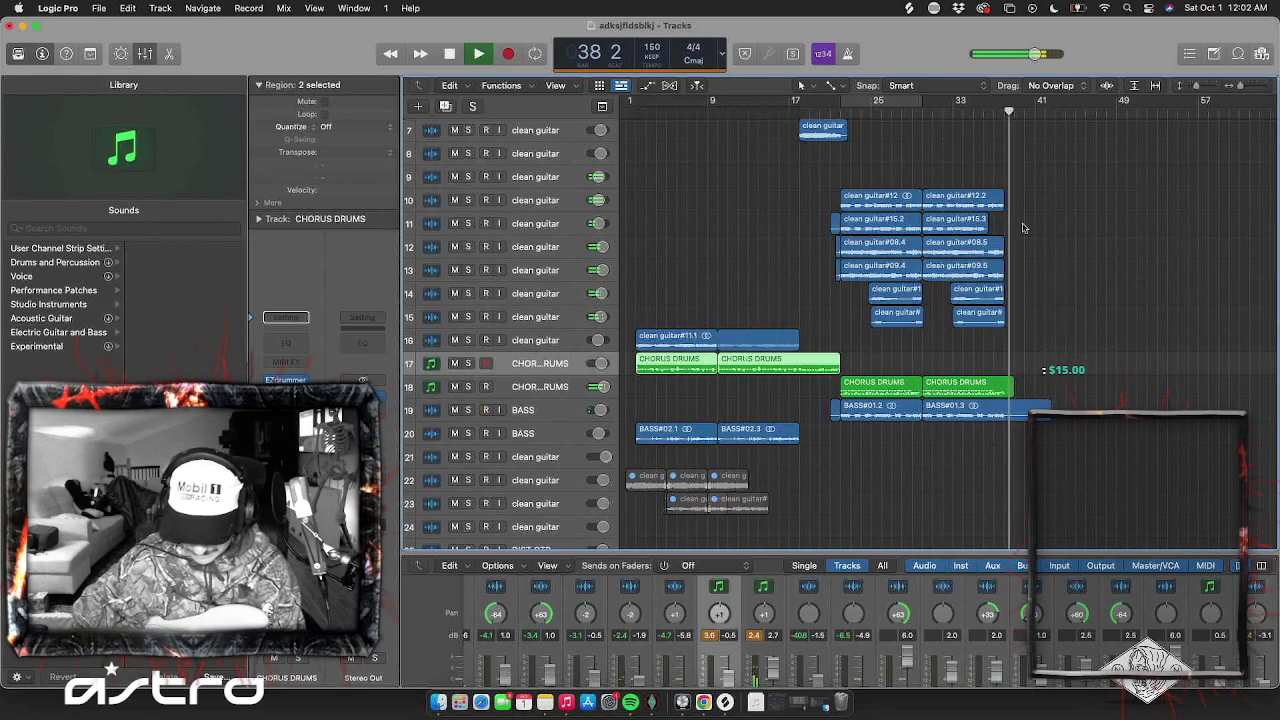
key(space)
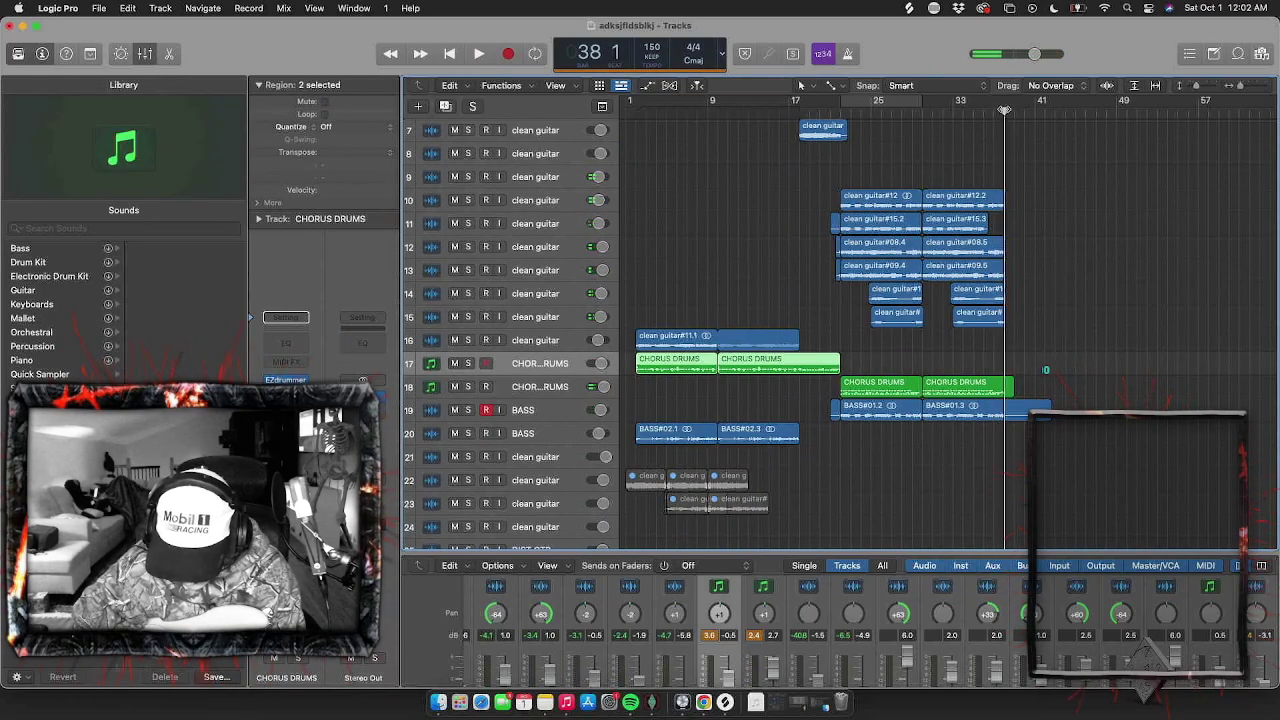
key(super+v)
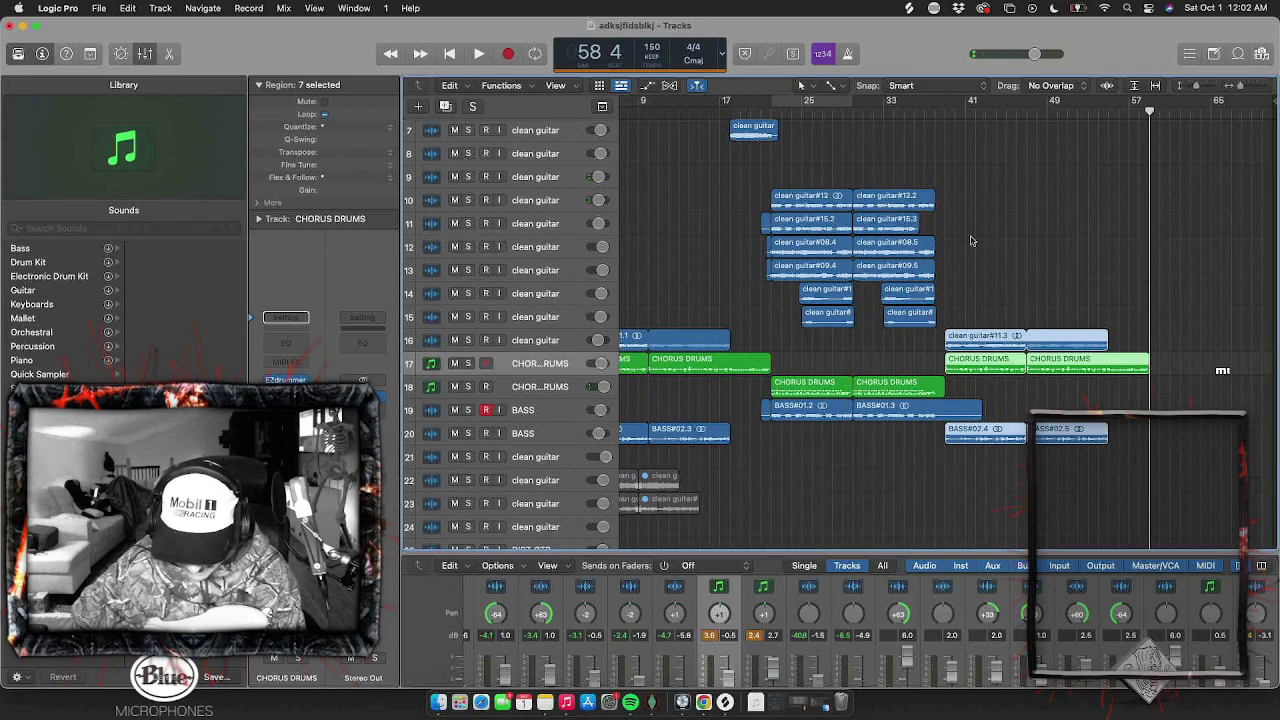
drag(955, 368, 944, 368)
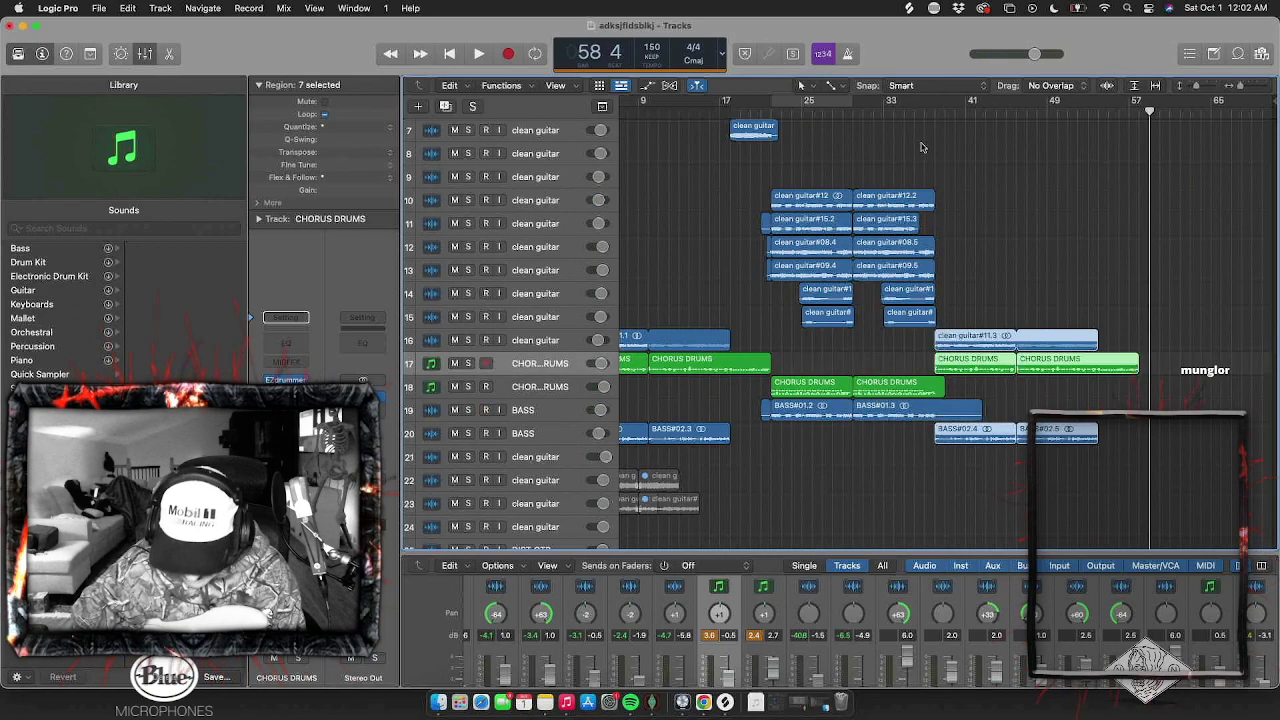
Play the transition from the second chorus into the pasted verse and check how the regions line up
key(space)
scroll(904, 302, up, 5)
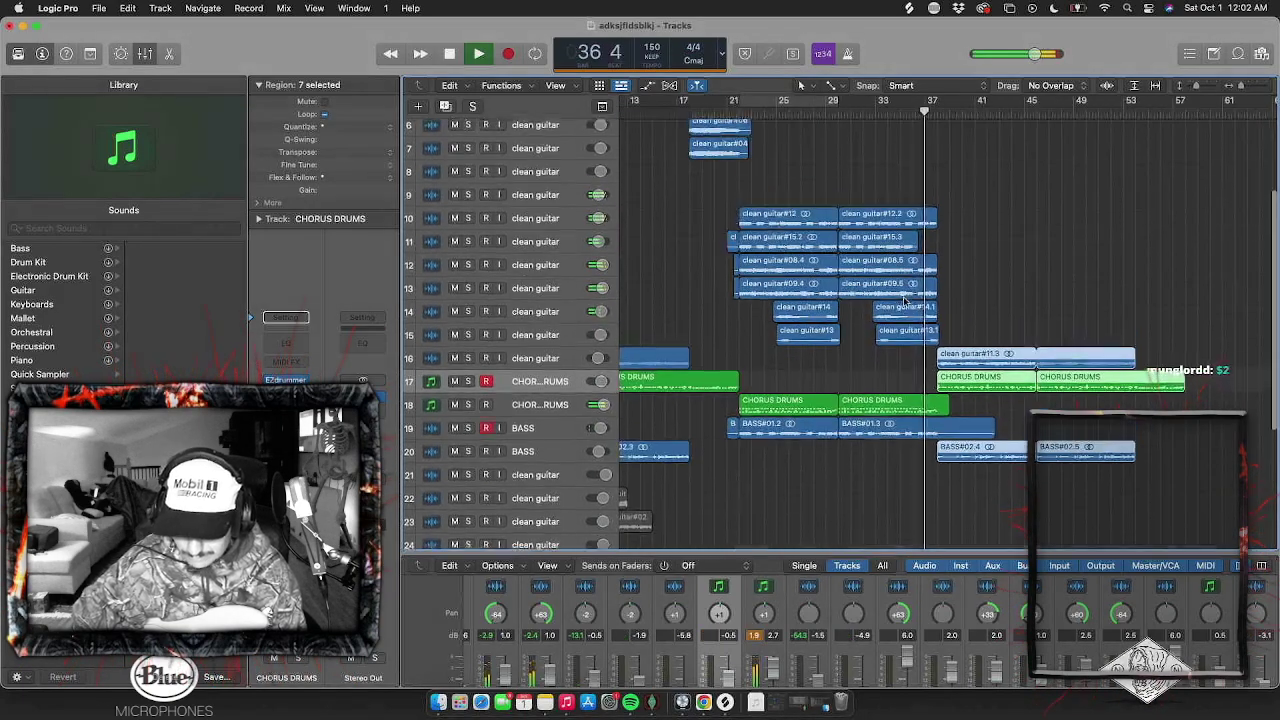
scroll(904, 302, down, 1)
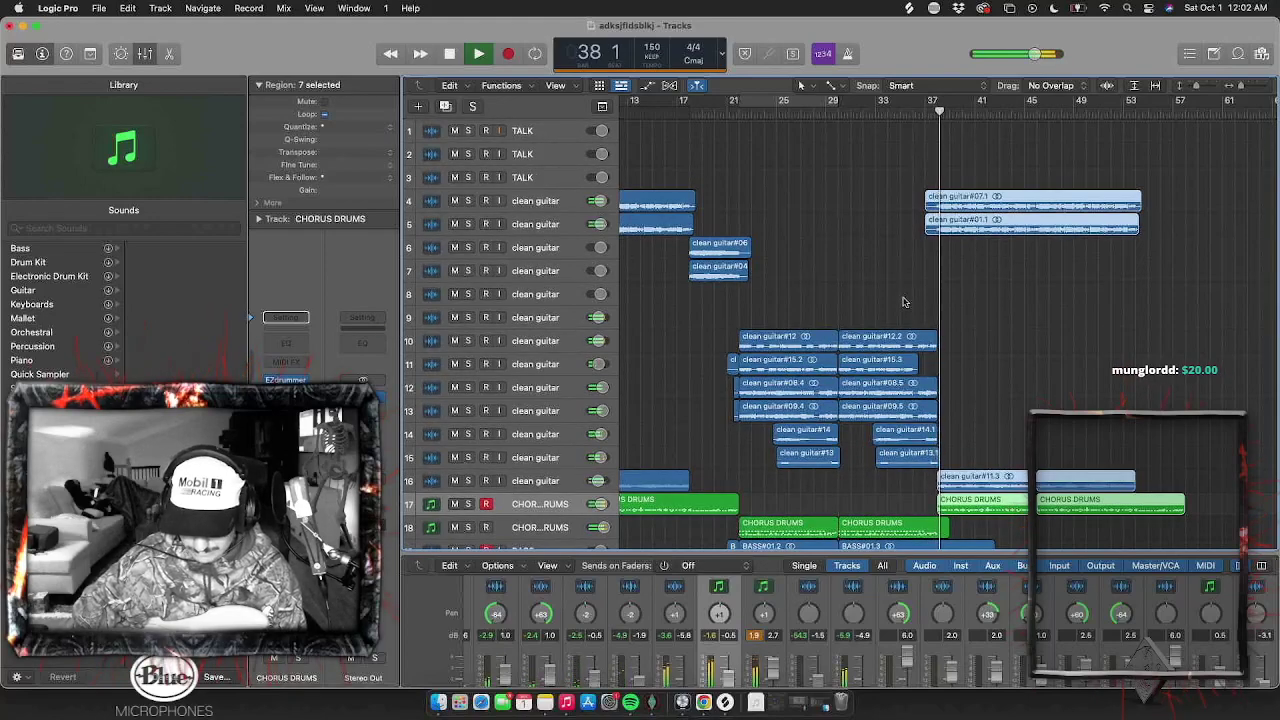
scroll(938, 246, up, 5)
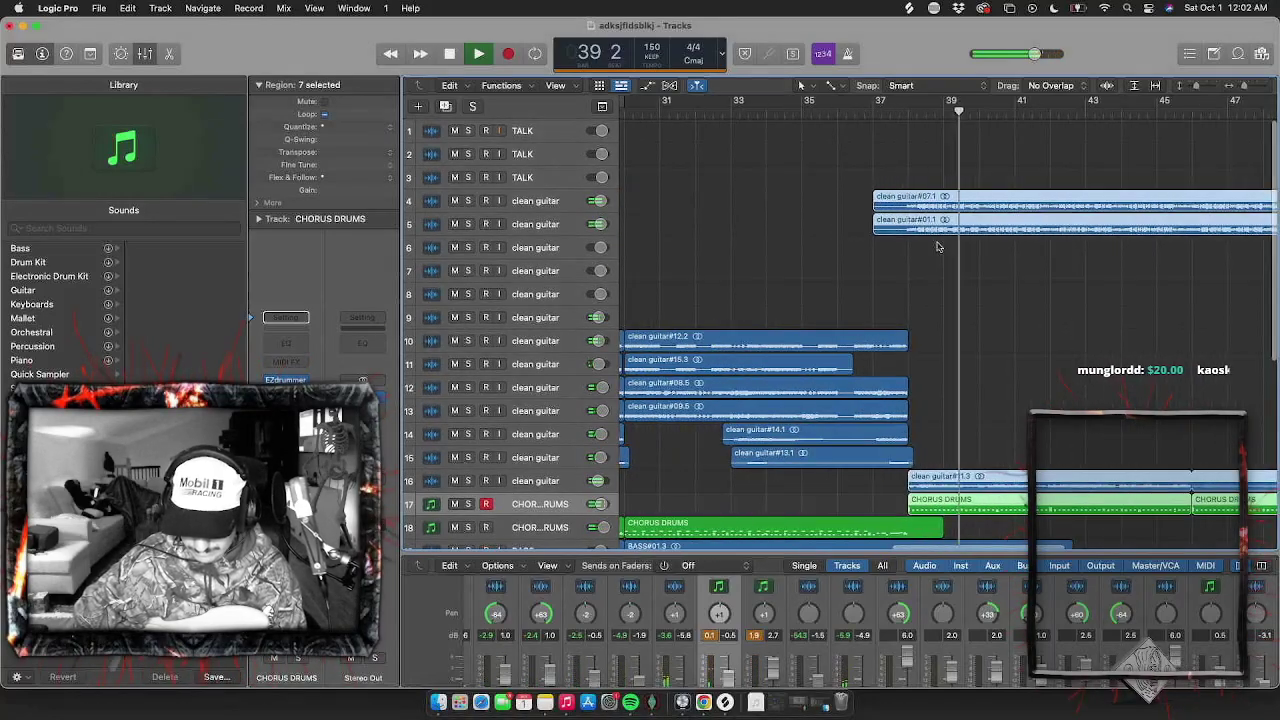
scroll(938, 246, down, 2)
scroll(910, 200, down, 2)
click(820, 113)
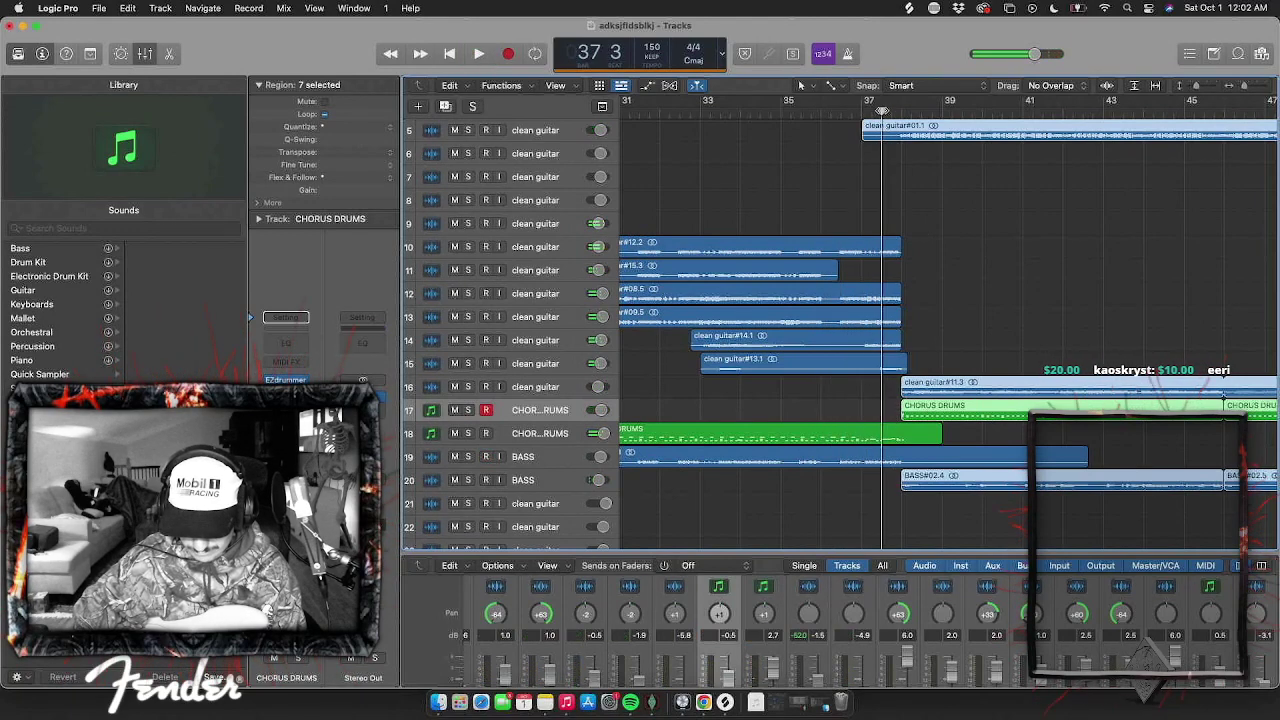
Extend the starts of the pasted verse's track 16 guitar and track 20 bass regions slightly before bar 38
click(886, 418)
drag(903, 392, 891, 392)
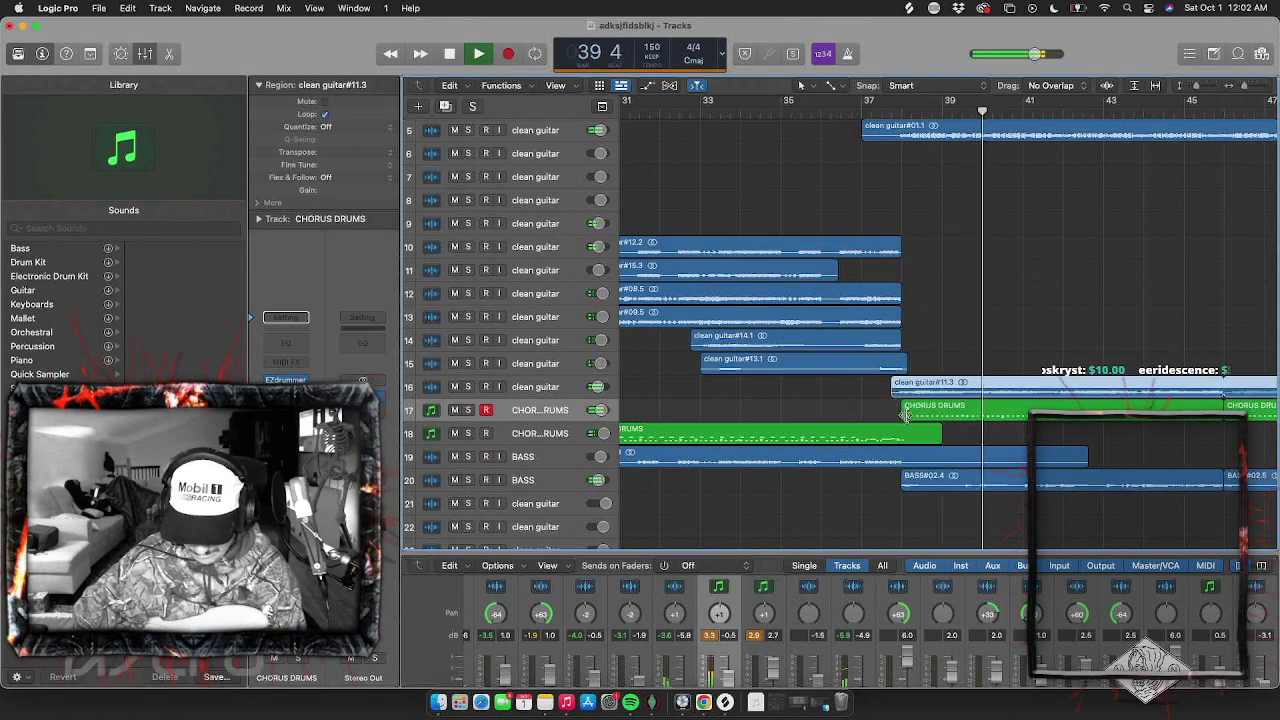
click(806, 111)
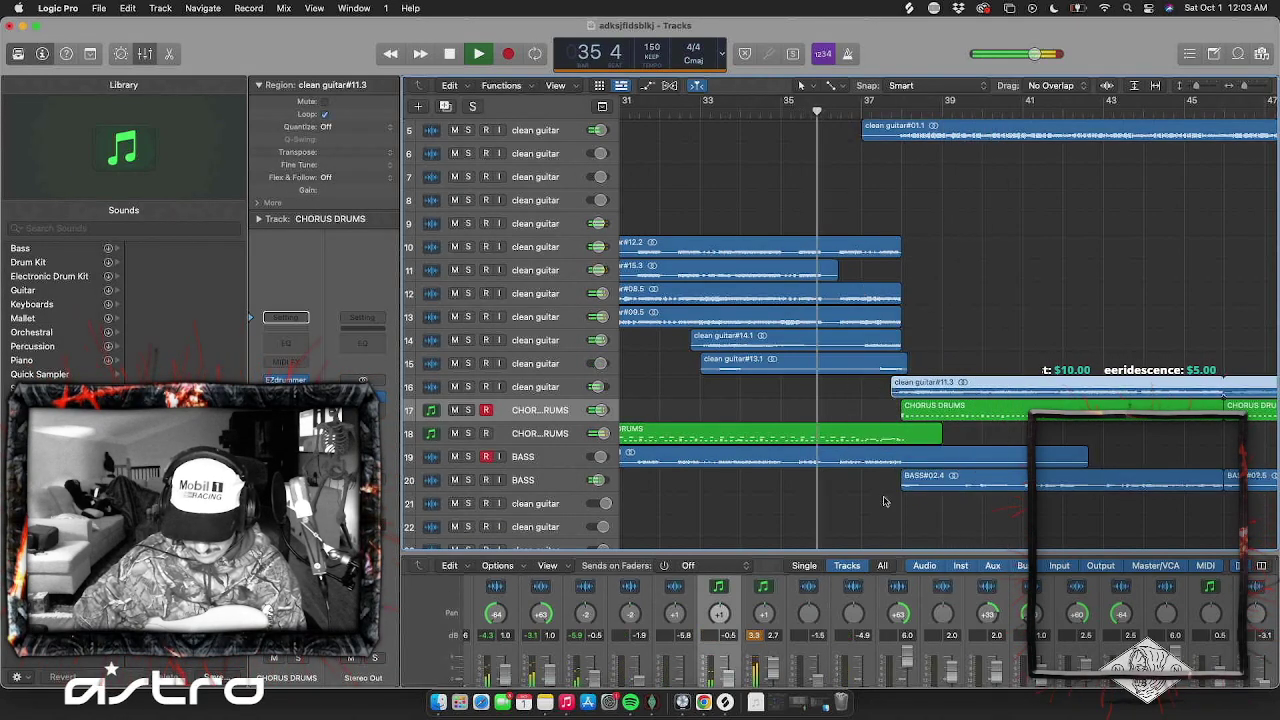
drag(903, 487, 889, 488)
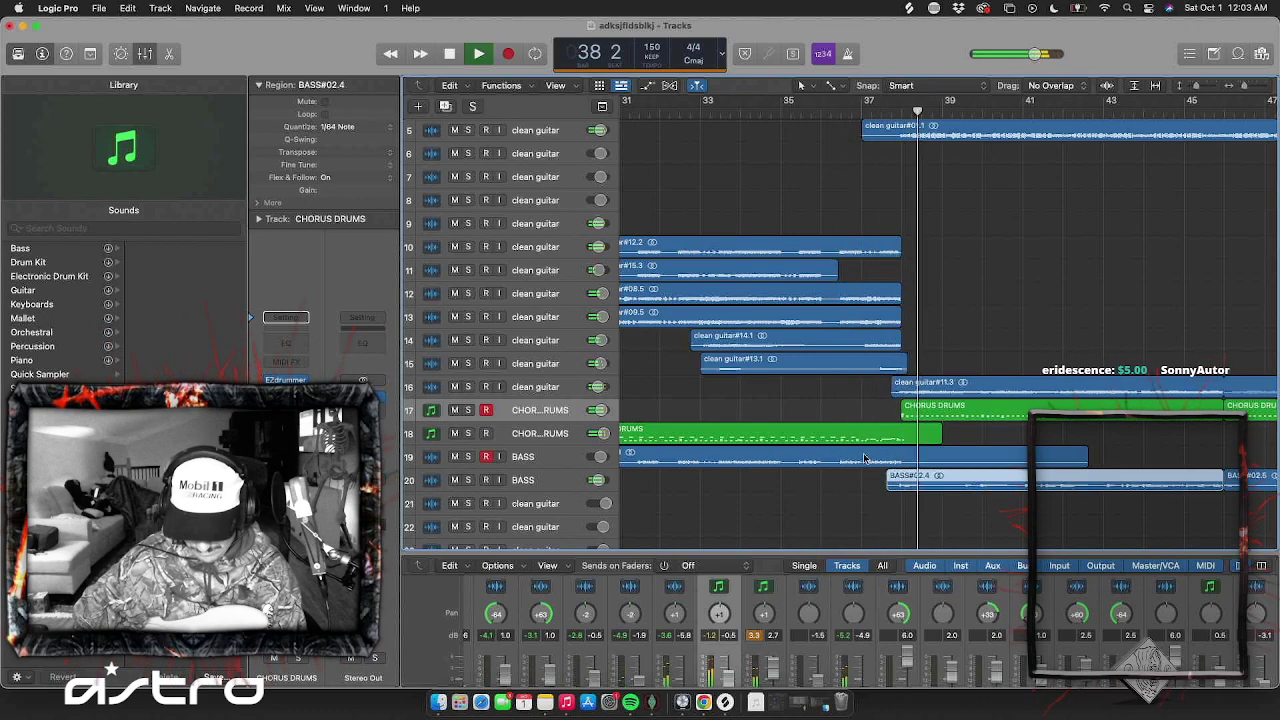
Set the verse drums on track 17 to 1.5 dB and clean guitar track 16 to -2.5 dB
scroll(864, 458, down, 5)
scroll(923, 352, up, 4)
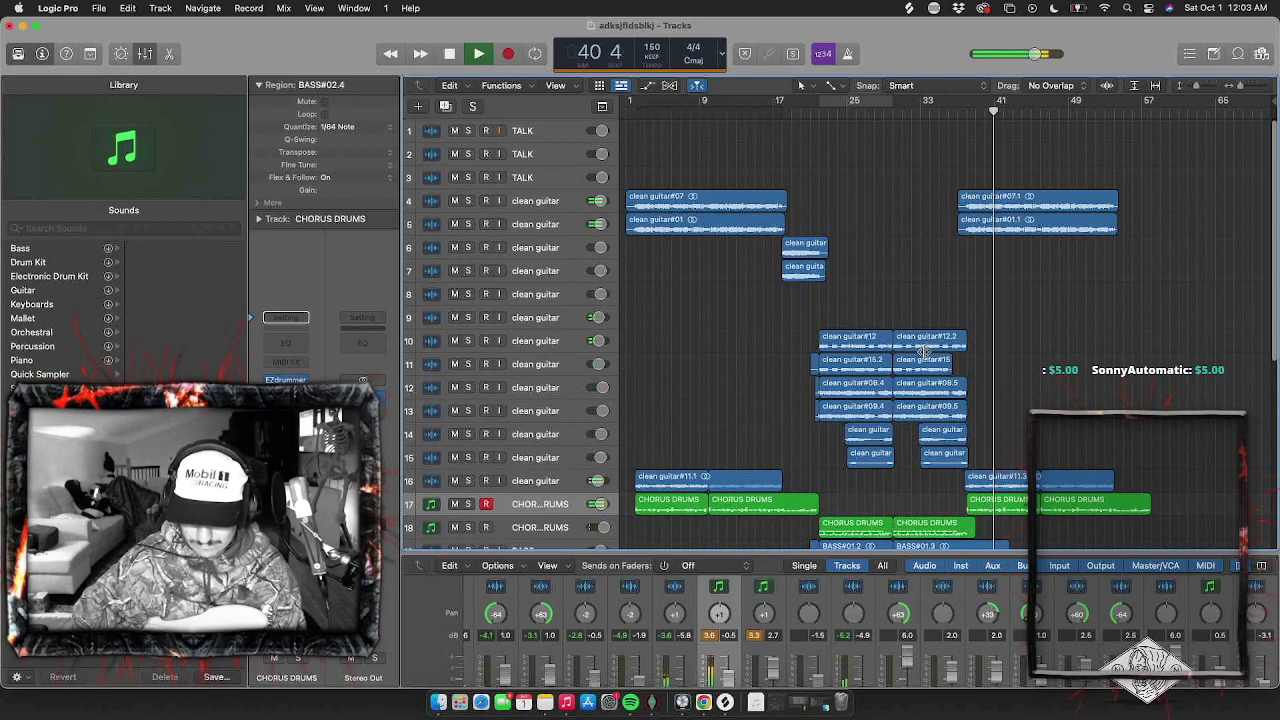
click(597, 504)
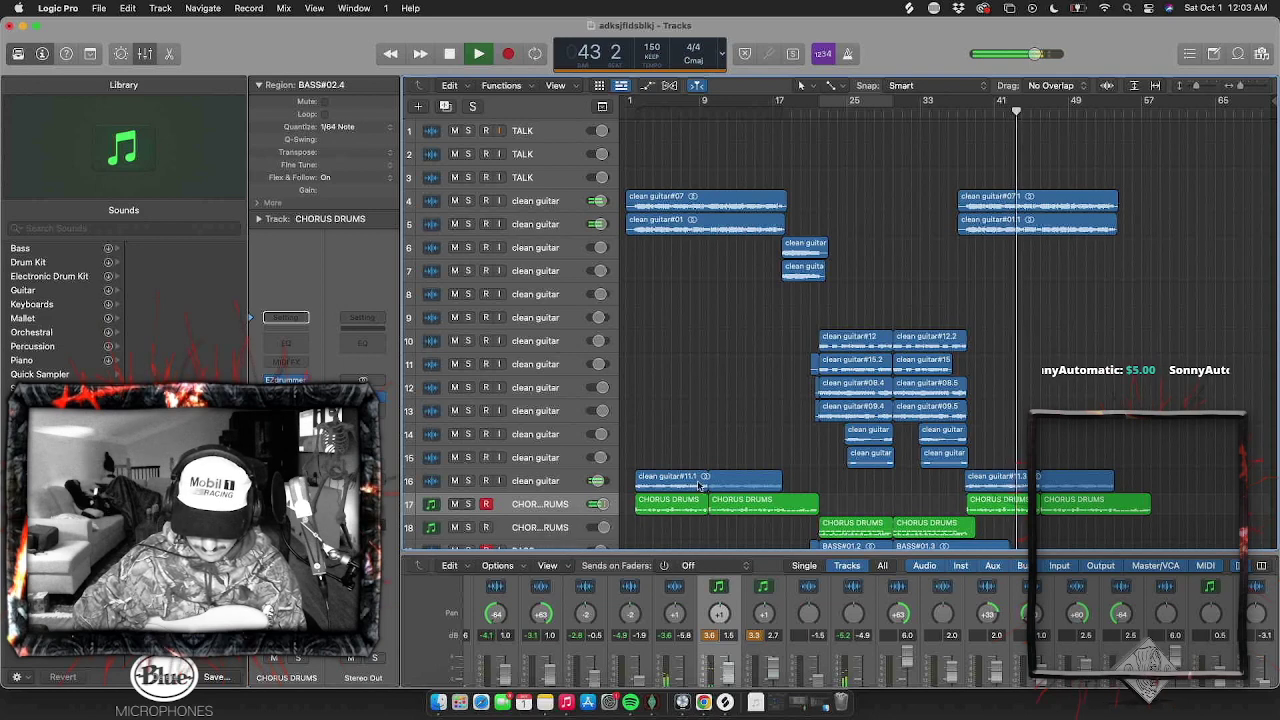
click(577, 484)
mouse_move(597, 481)
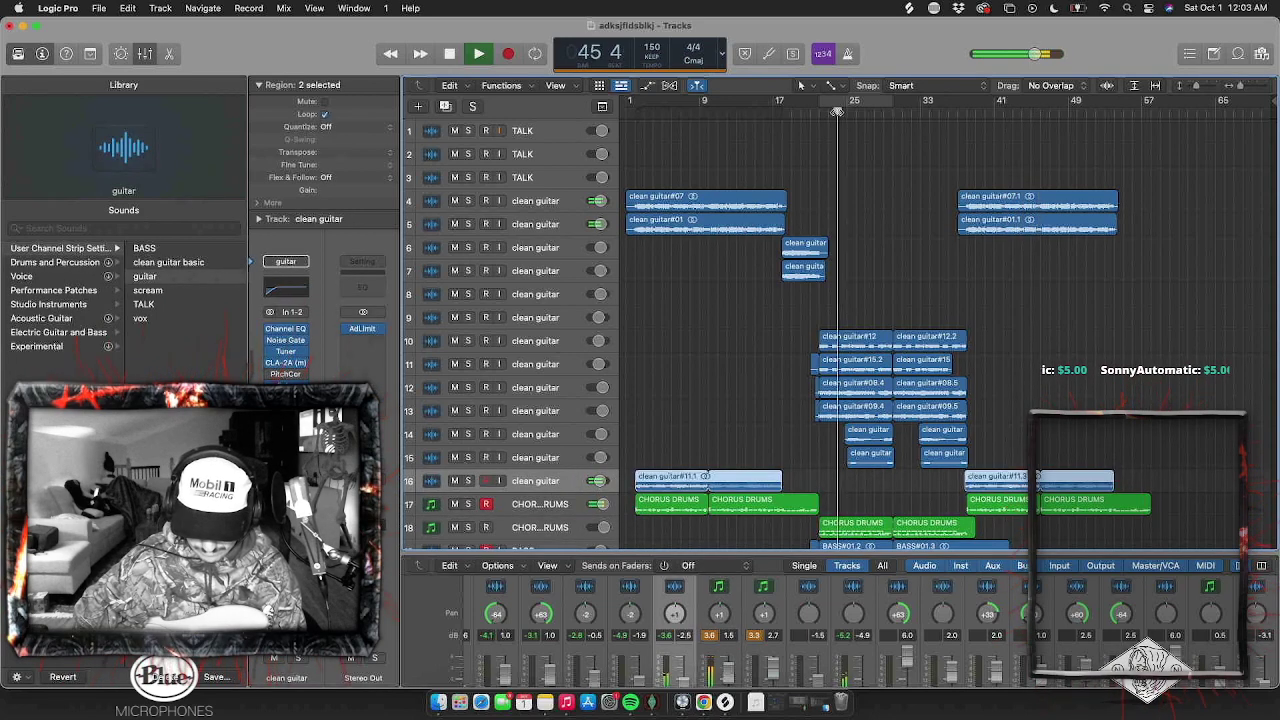
Listen briefly to the first chorus, return the playhead to the song's start, and select the first TALK track
click(838, 111)
key(space)
key(Return)
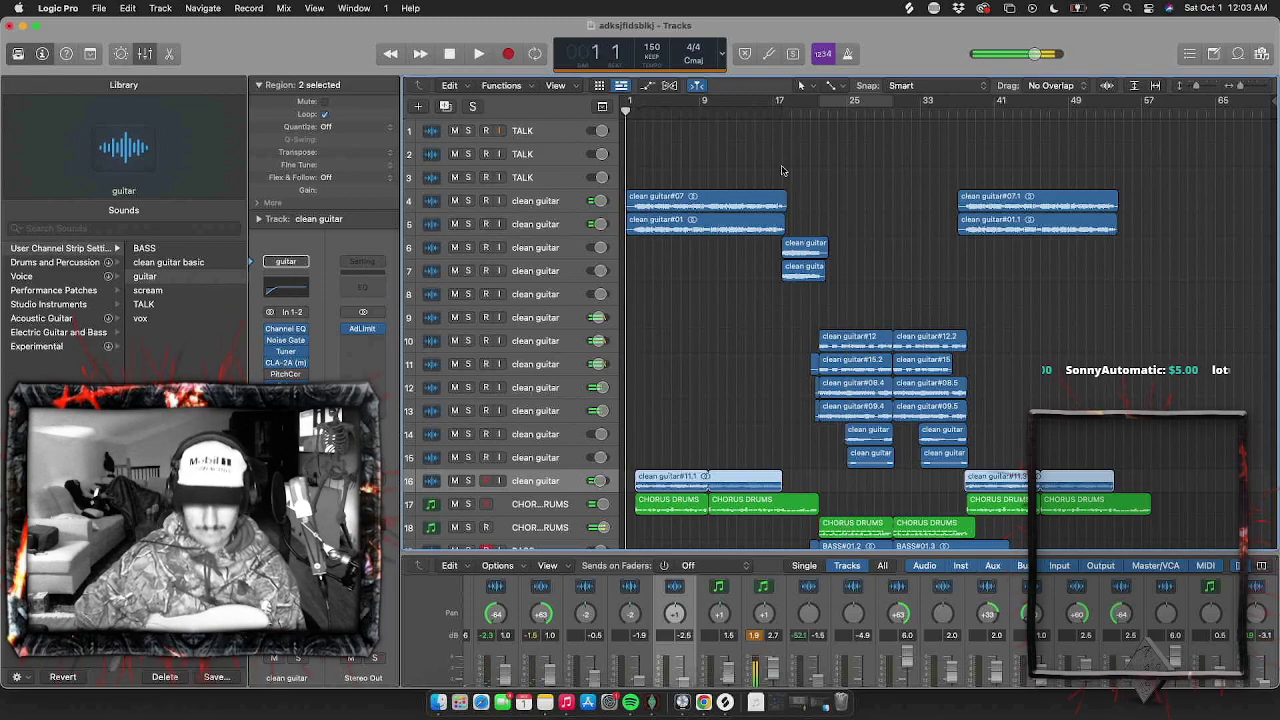
scroll(711, 171, up, 2)
click(527, 133)
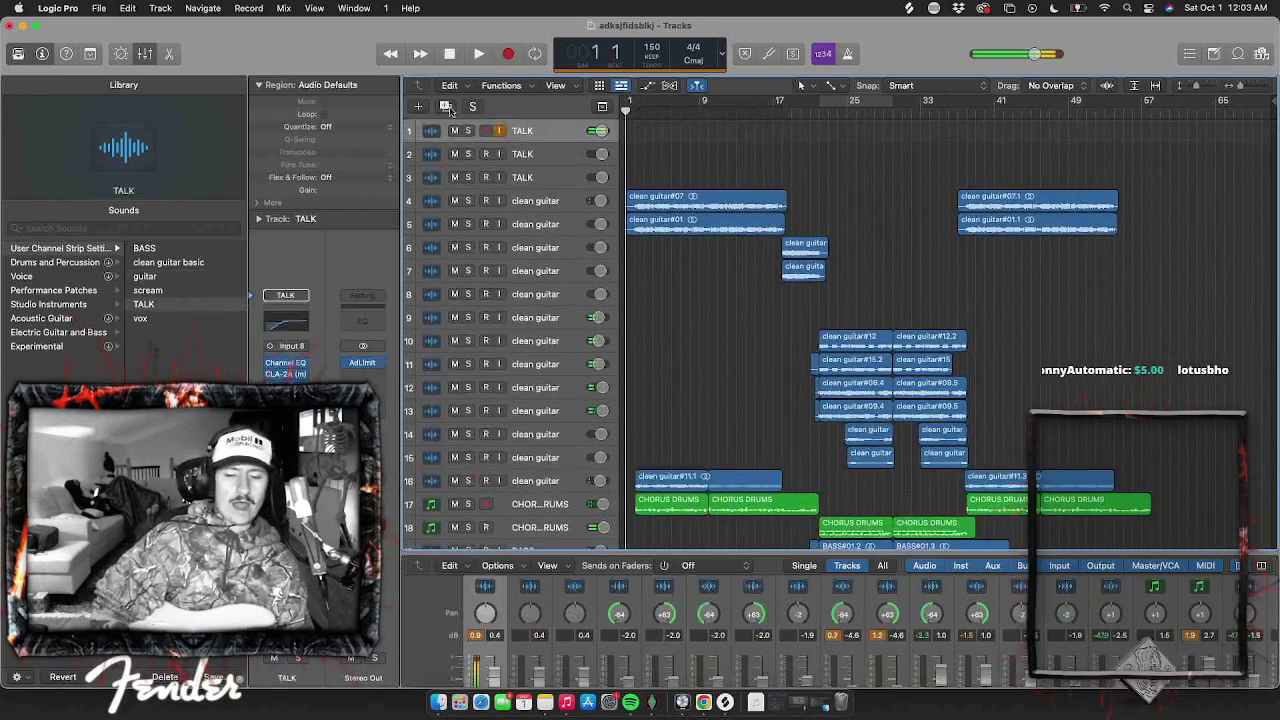
click(252, 8)
click(292, 108)
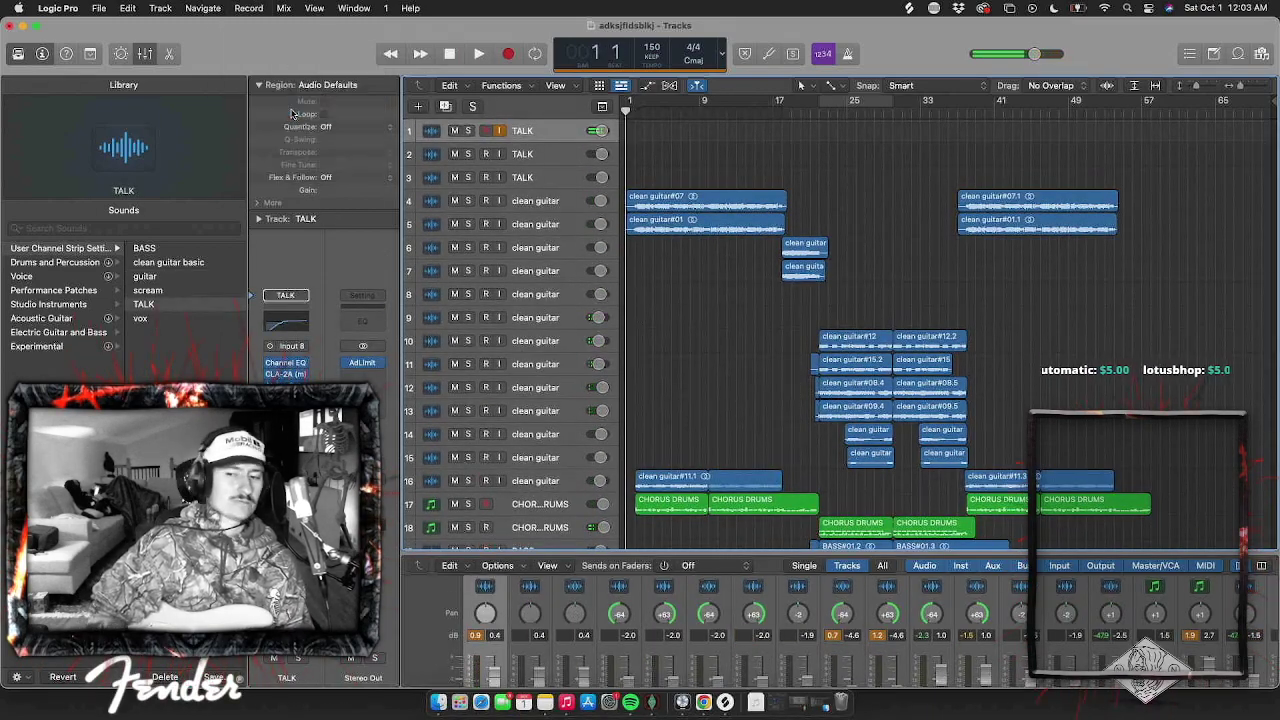